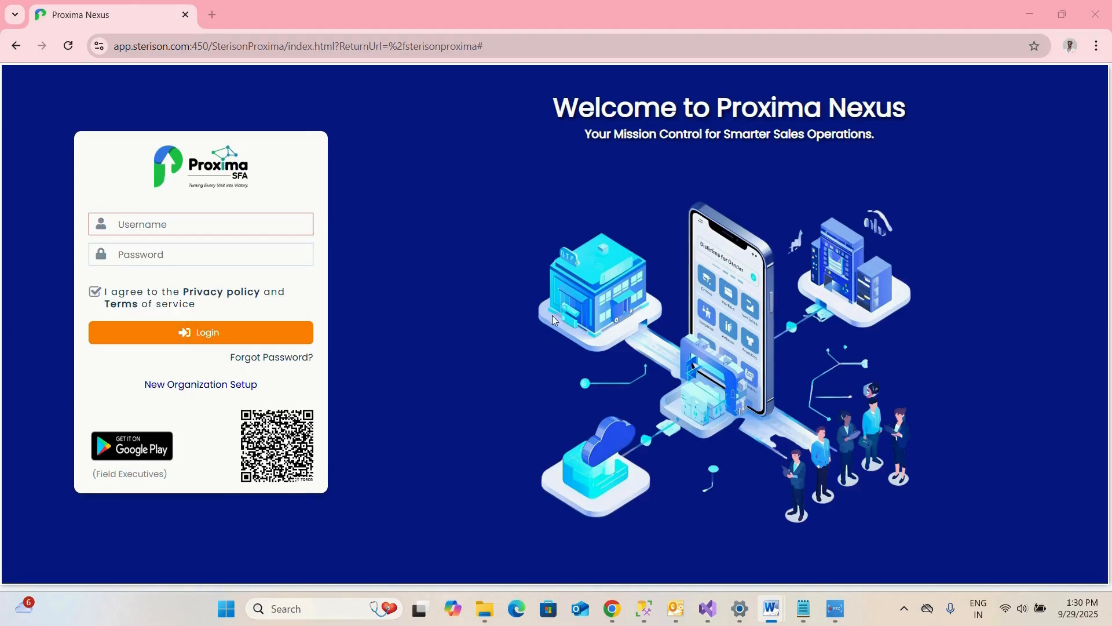
Step: Start a new organization setup as a Distributor in the FMCG industry
click(217, 387)
click(406, 217)
text(di)
click(434, 238)
click(724, 217)
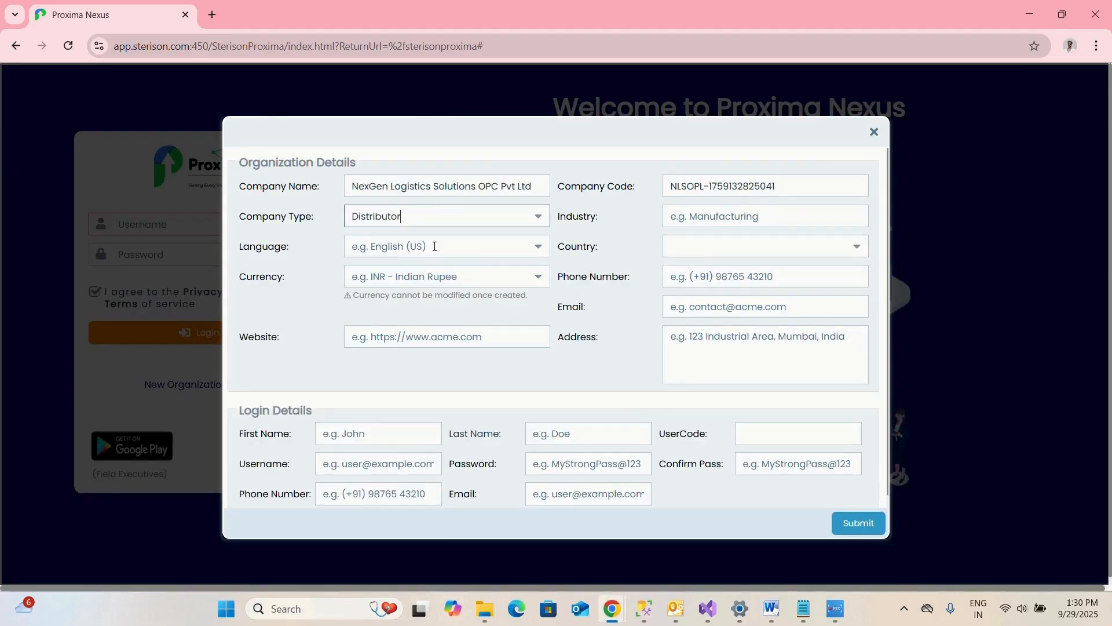
text(FMCG)
Step: Set the organization's language to English, country to India and currency to INR
click(474, 246)
text(en)
click(479, 263)
click(783, 248)
text(in)
click(765, 268)
click(479, 276)
text(in)
click(466, 300)
Step: Fill in the company phone number, support e-mail and address from the sample notes
click(745, 278)
key(alt+Tab)
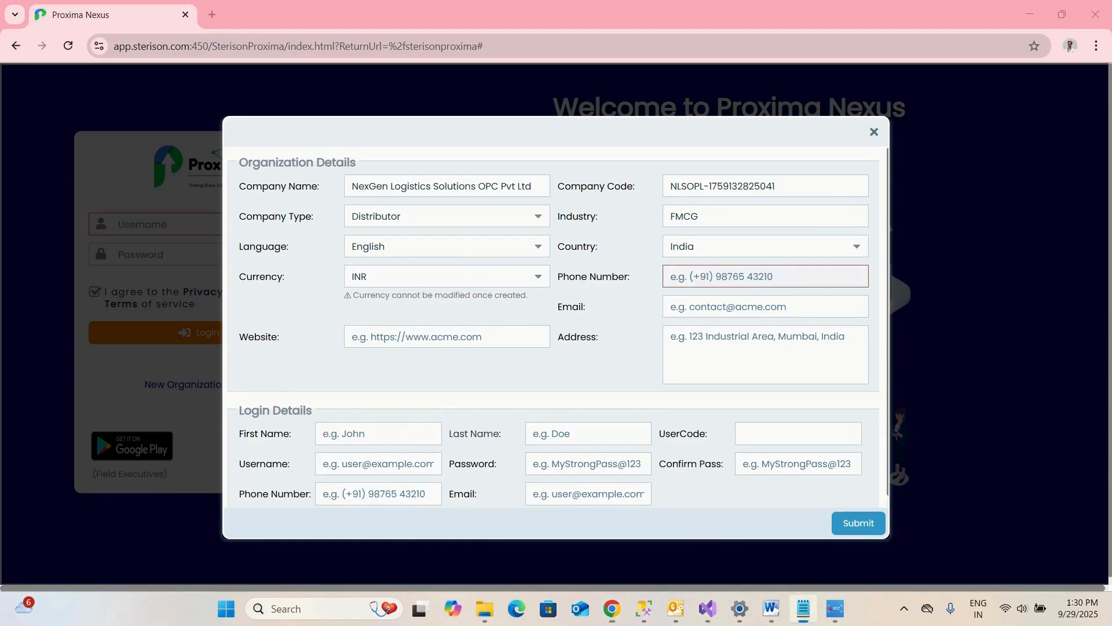
click(734, 274)
key(ctrl+v)
key(alt+Tab)
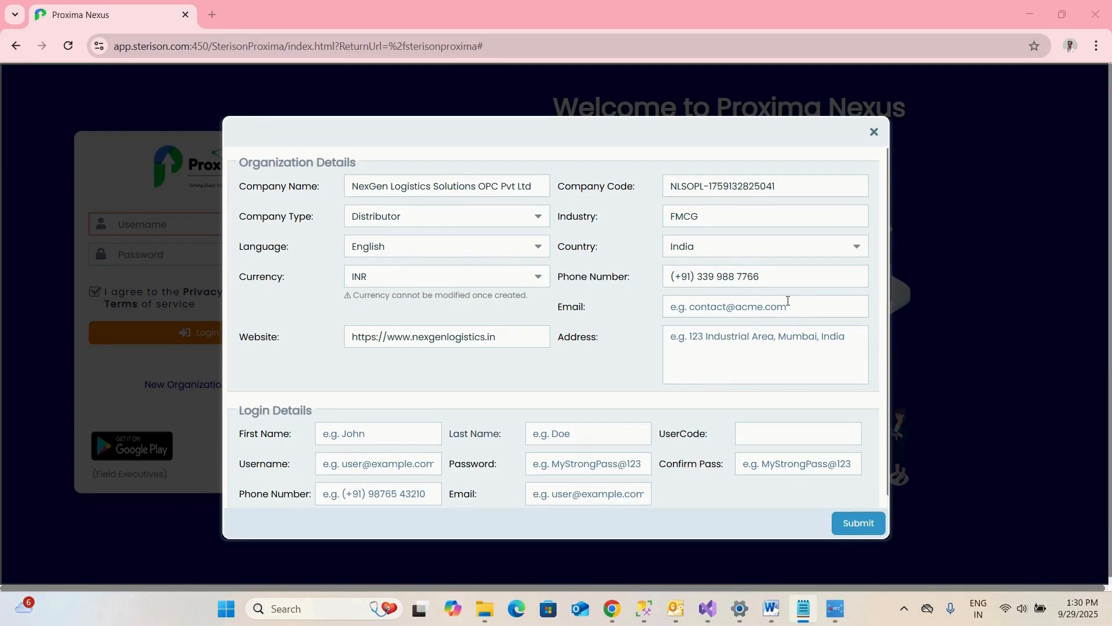
click(788, 301)
key(ctrl+v)
key(alt+Tab)
click(856, 342)
Step: Enter the admin's first and last name
key(Tab)
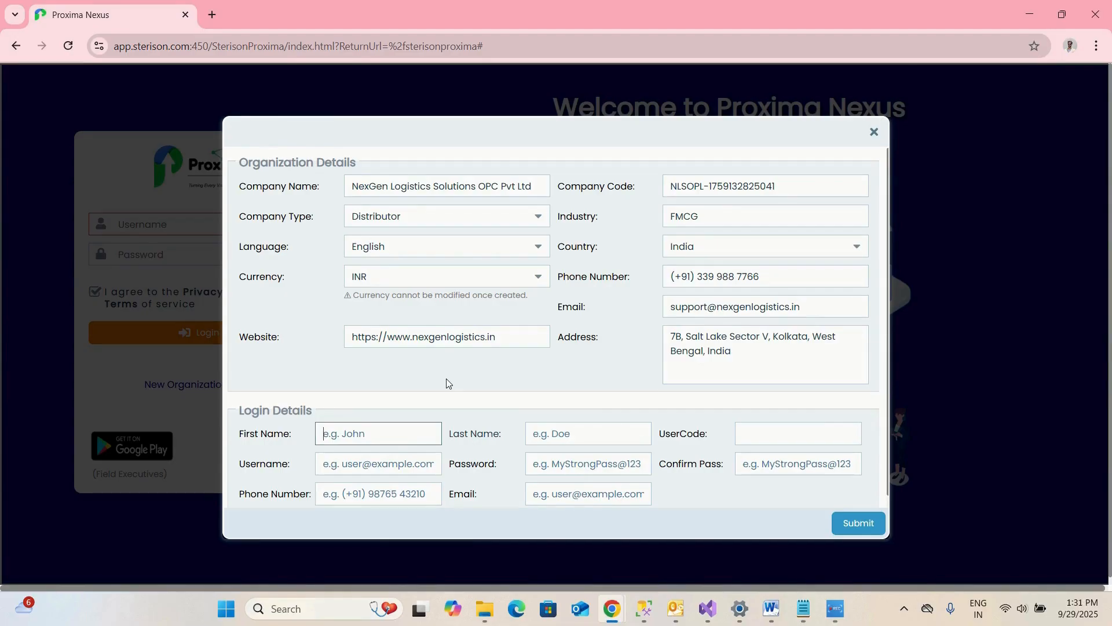
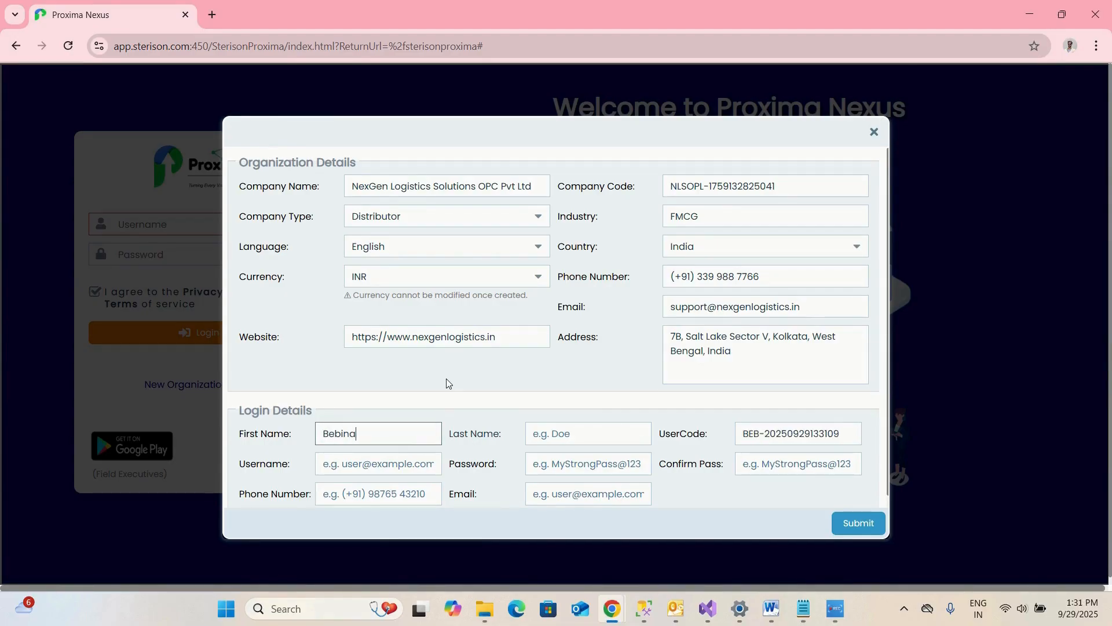
key(Tab)
key(Tab)
key(Tab)
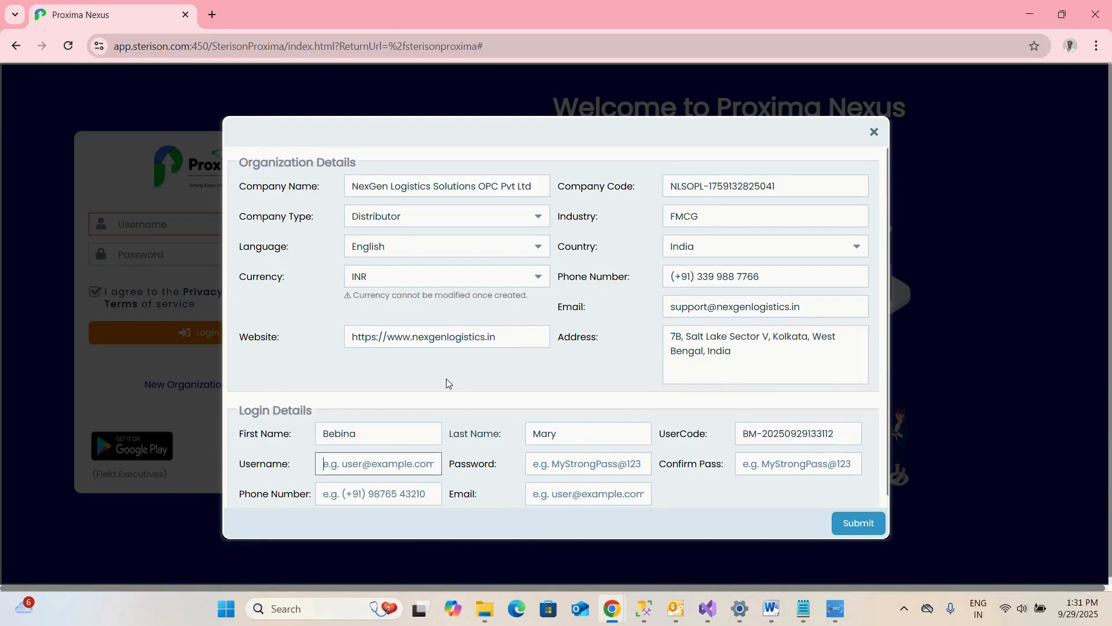
Step: Replace the generated user code with the admin's username and add the admin's phone number
click(840, 437)
triple_click(762, 436)
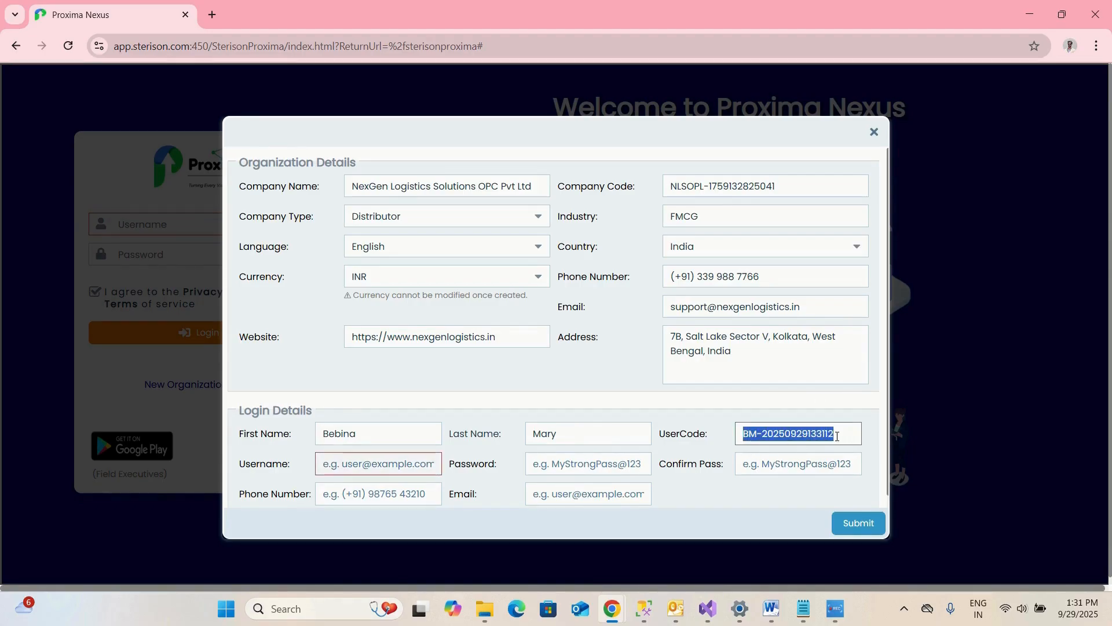
click(359, 464)
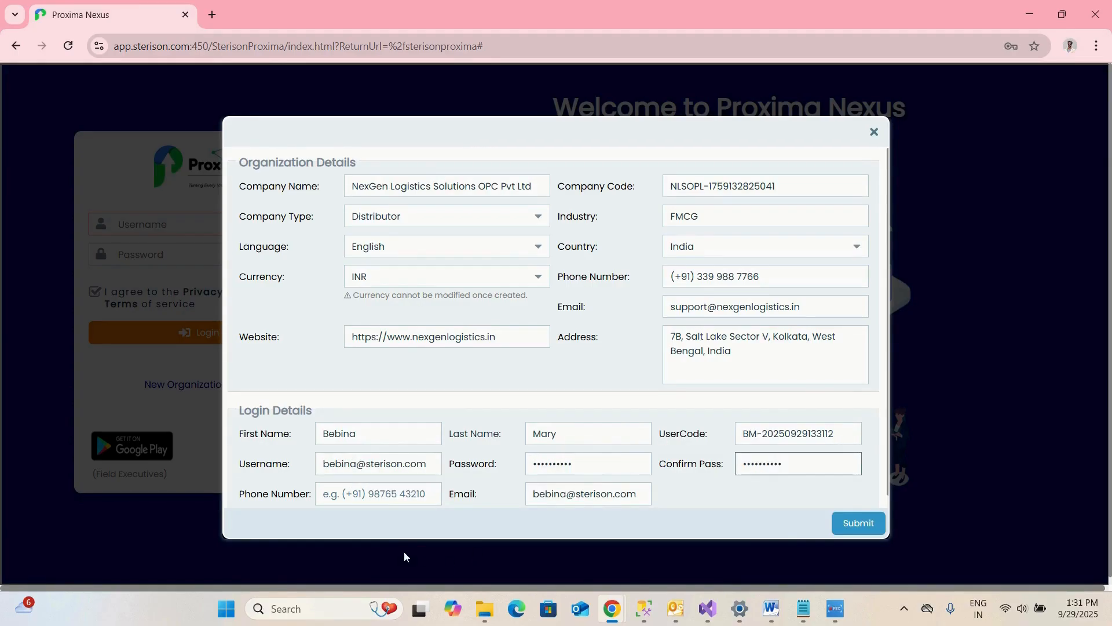
key(Tab)
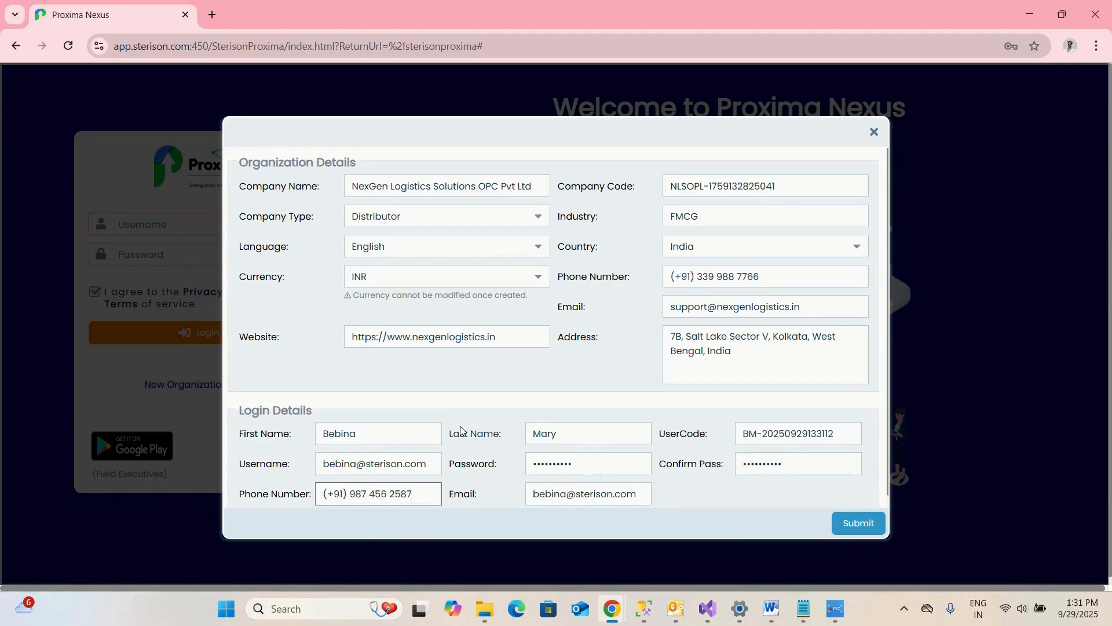
Step: Check the admin e-mail field and submit the organization setup
click(542, 496)
drag(534, 494, 635, 496)
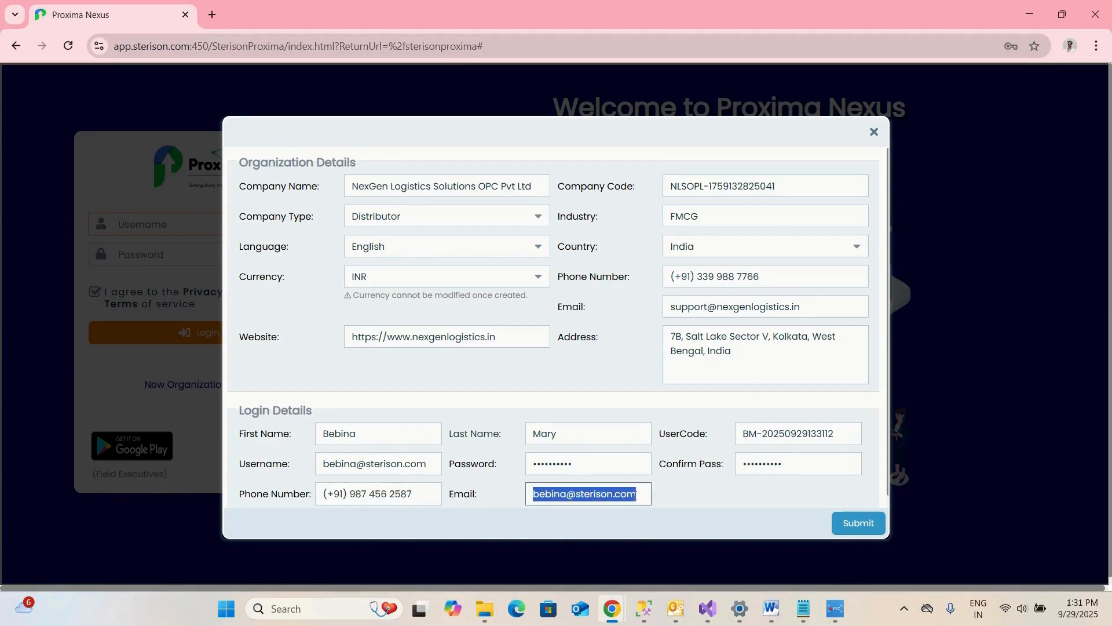
click(440, 462)
click(596, 501)
click(860, 524)
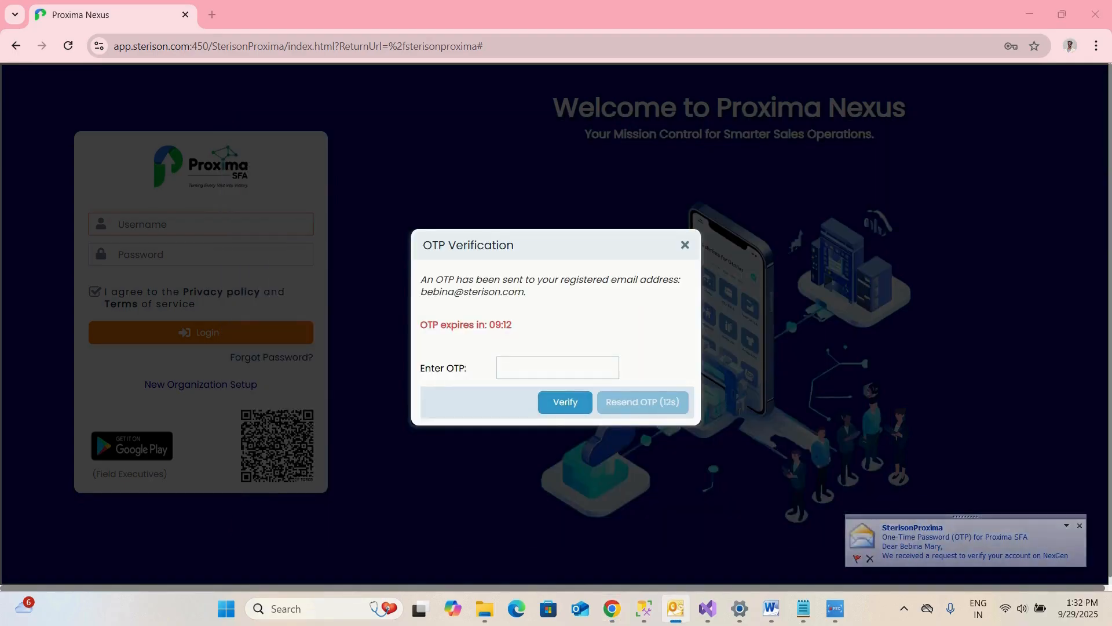
Step: Verify the account with the e-mailed one-time code
click(578, 363)
key(ctrl+v)
click(568, 402)
click(568, 353)
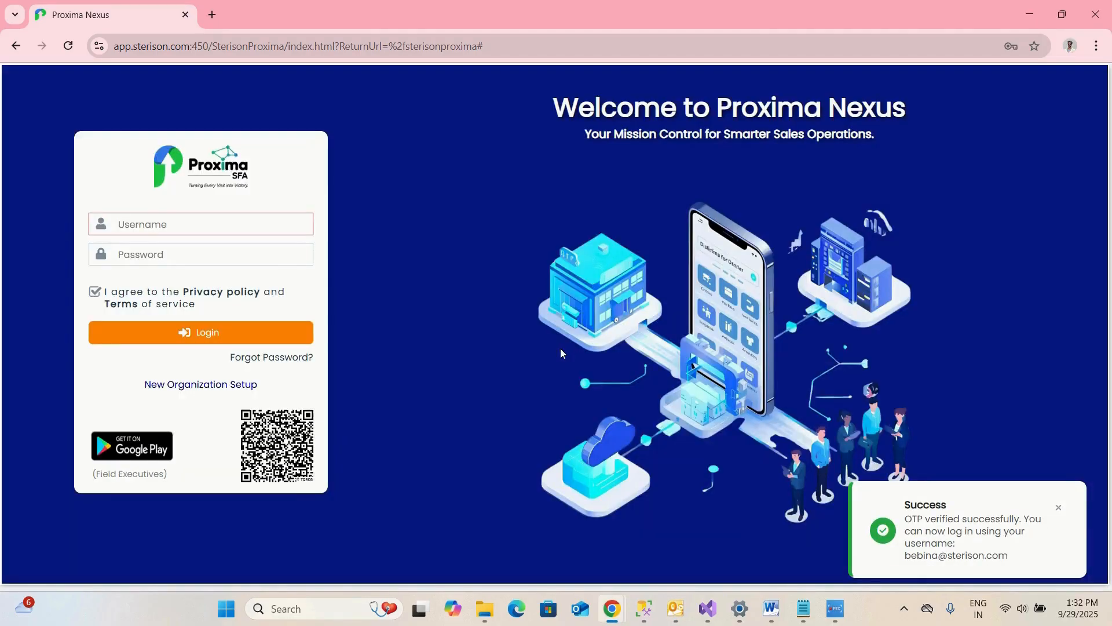
Step: Log in as the admin and open Users under Core System Modules
click(118, 249)
key(Return)
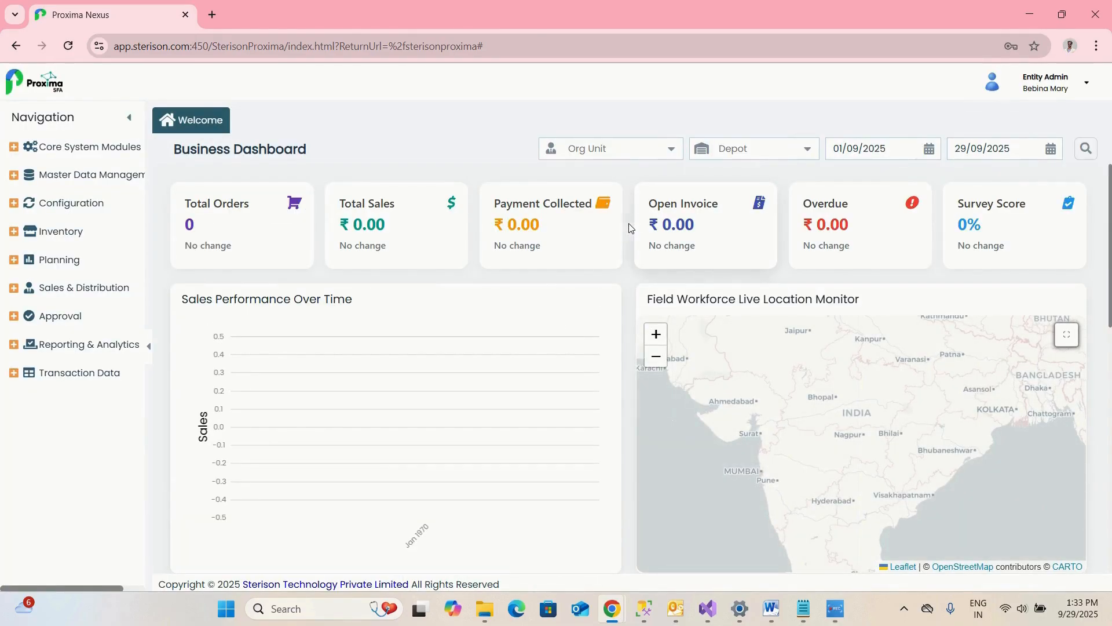
scroll(630, 228, down, 1)
scroll(630, 228, up, 1)
scroll(630, 228, down, 3)
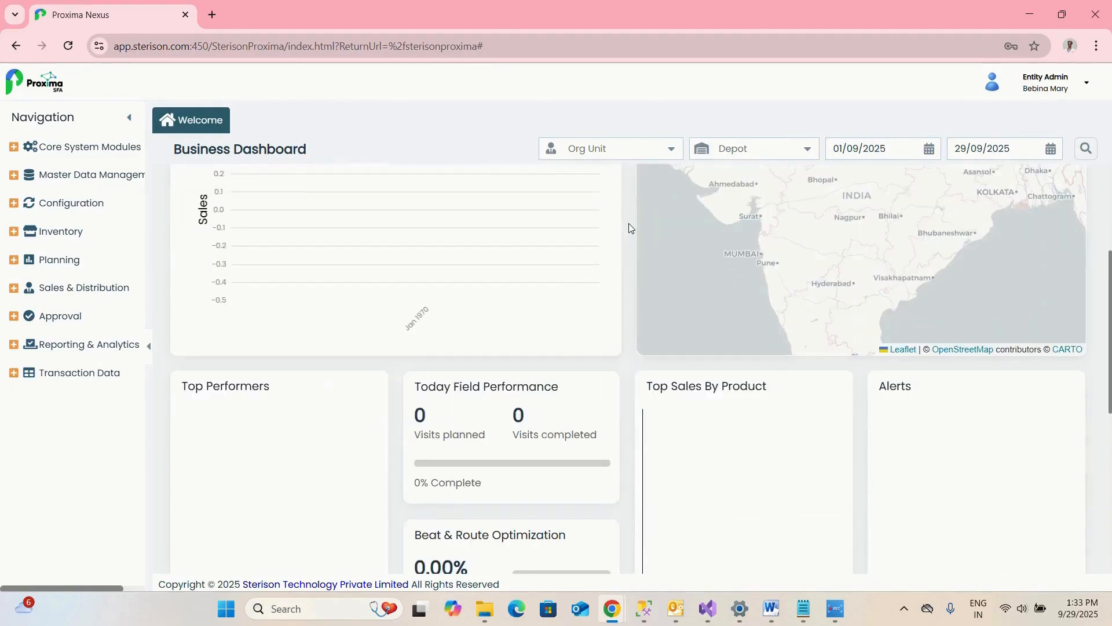
scroll(630, 227, up, 3)
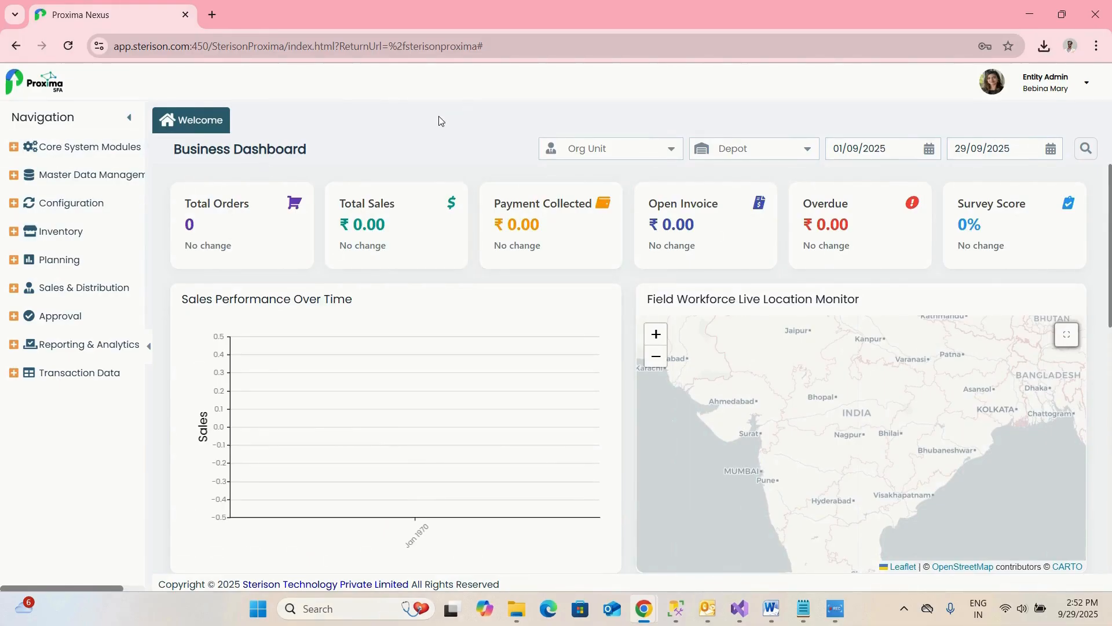
click(82, 147)
click(68, 203)
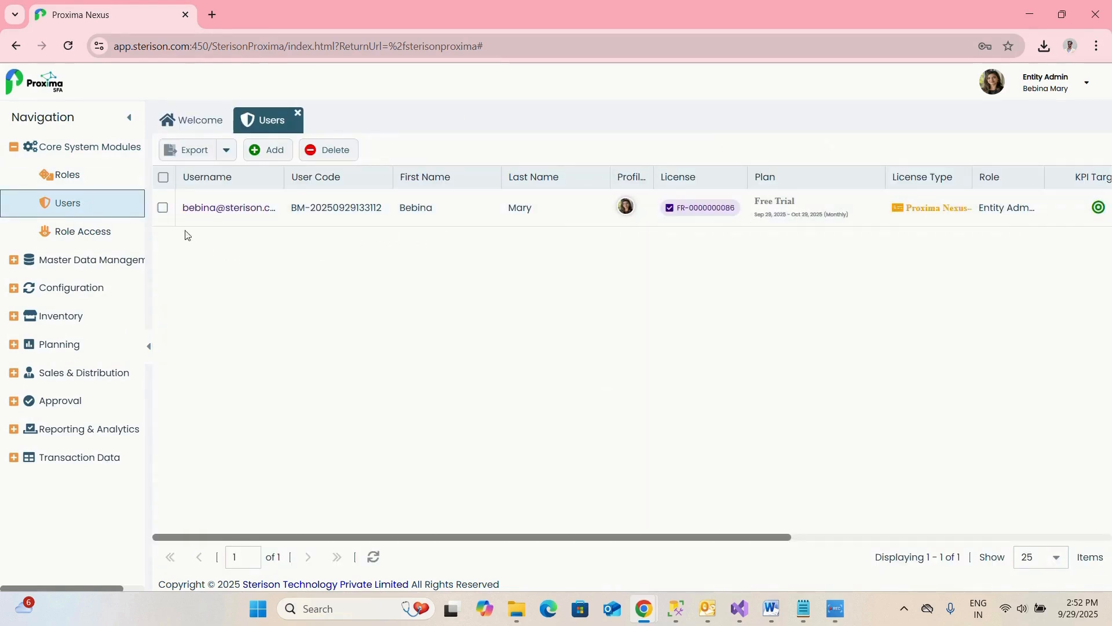
Step: Start a new role named 'Field Executives' in the Roles list
click(79, 175)
click(184, 150)
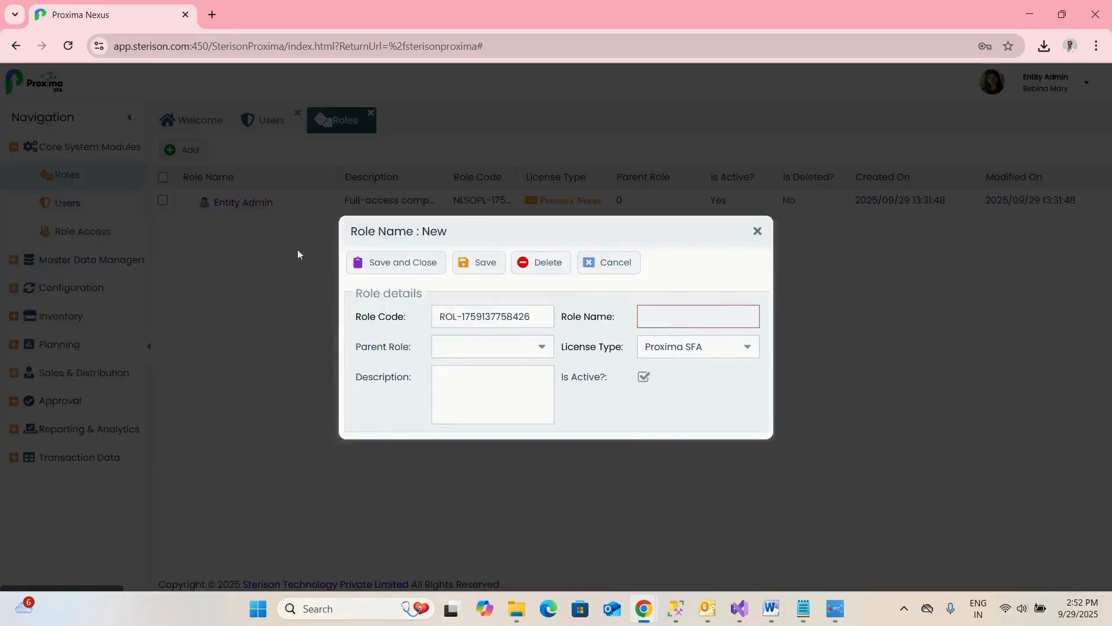
click(679, 317)
text(Field Exec)
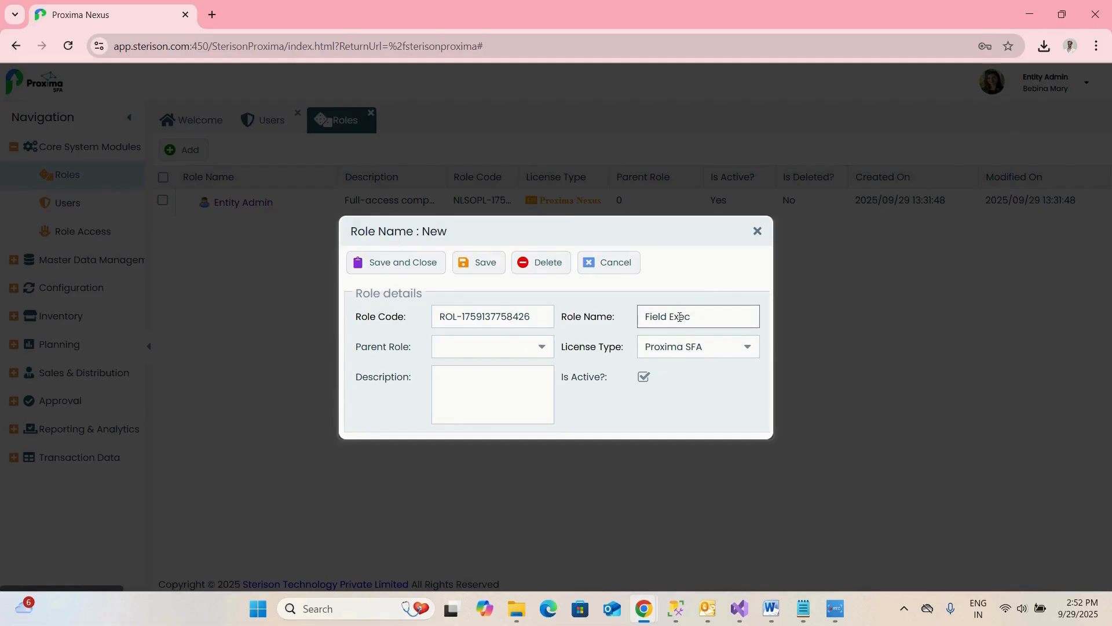
text(utives)
Step: Give the role parent Entity Admin, licence Proxima SFA, description 'Permission for all field users.', and save
click(540, 347)
click(514, 371)
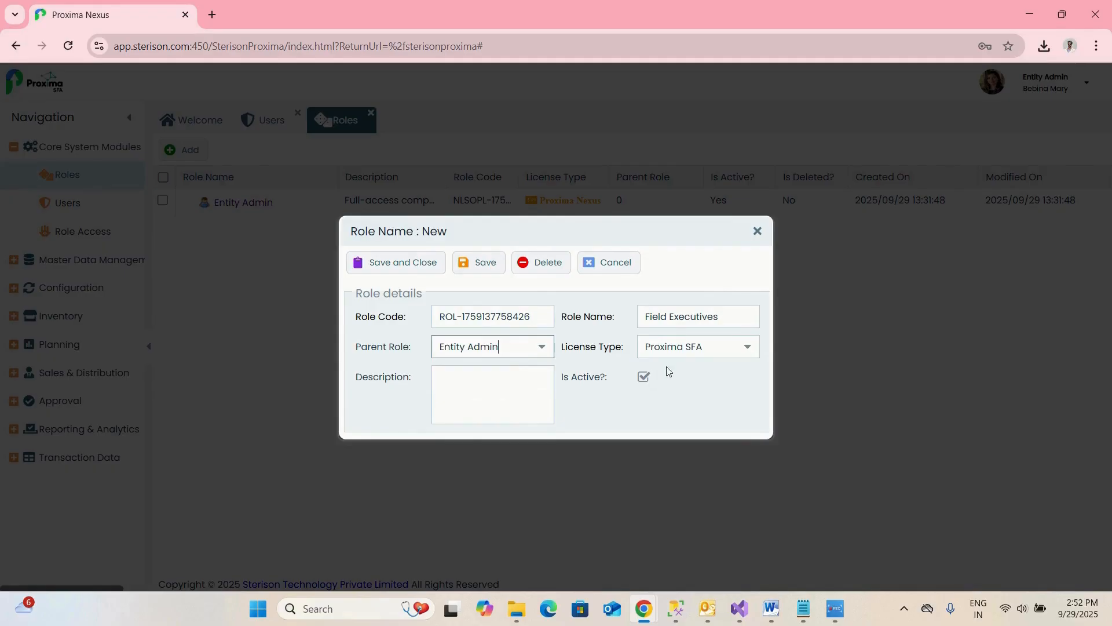
click(748, 351)
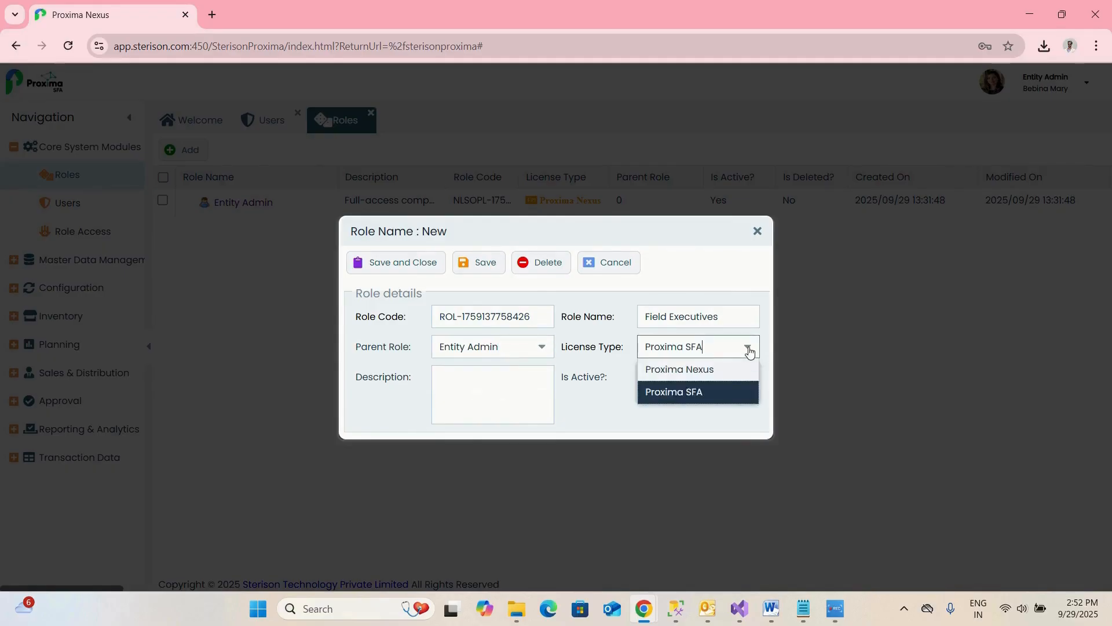
click(718, 397)
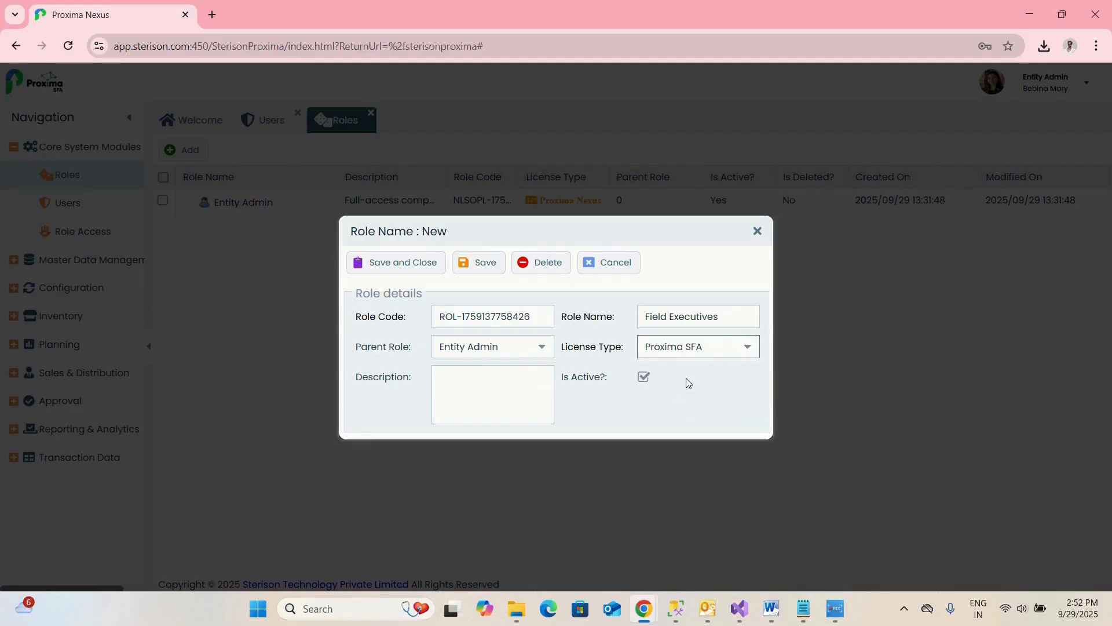
click(492, 393)
text(Permission for all field users.)
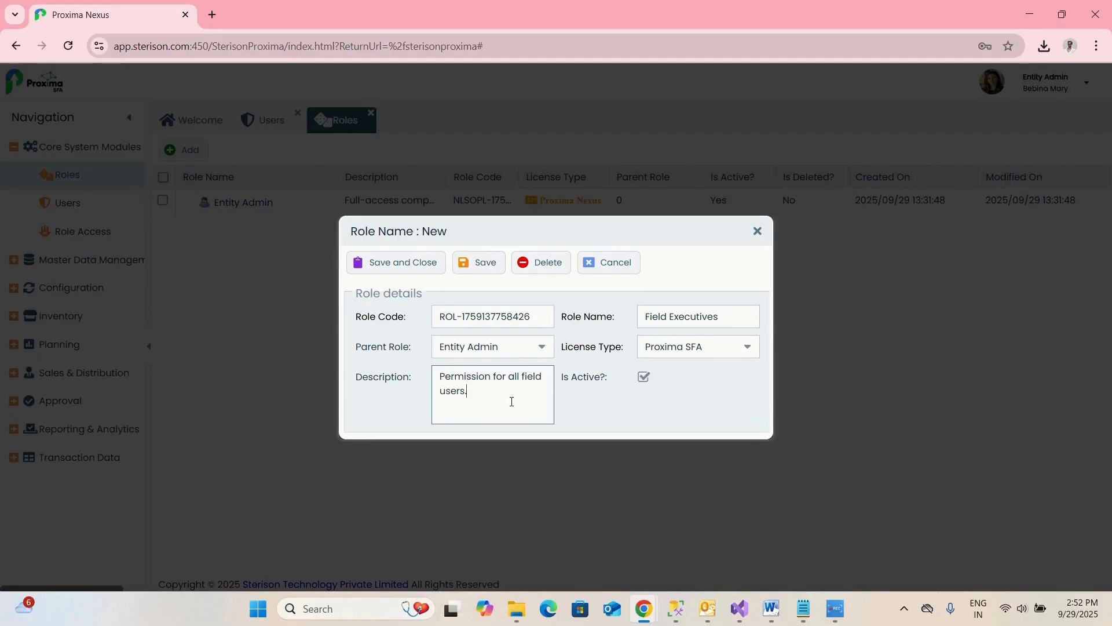
click(422, 268)
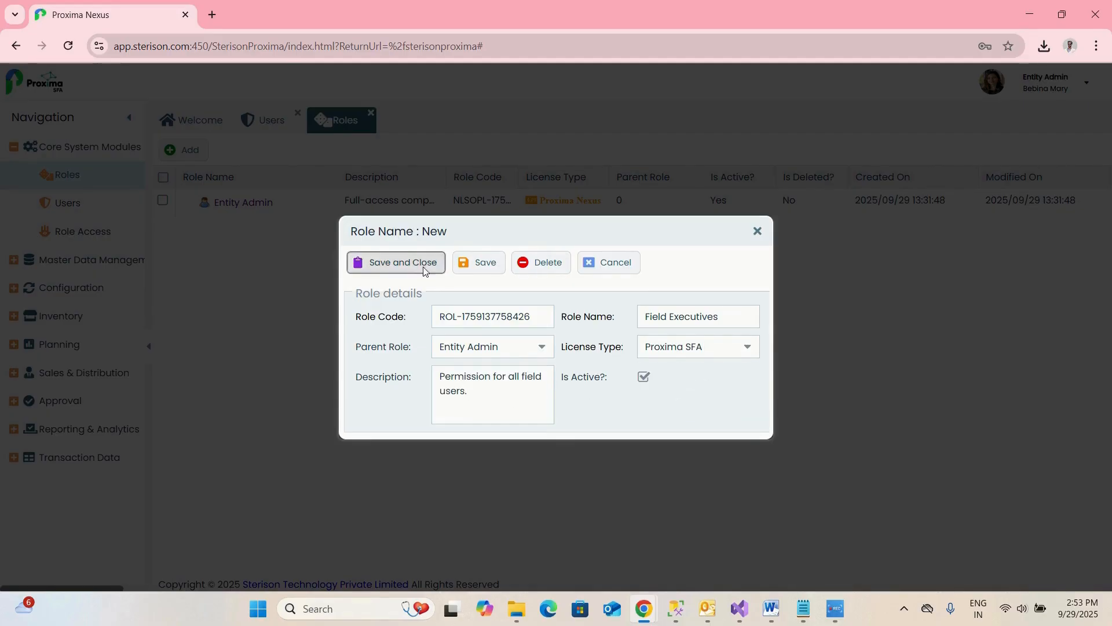
click(557, 355)
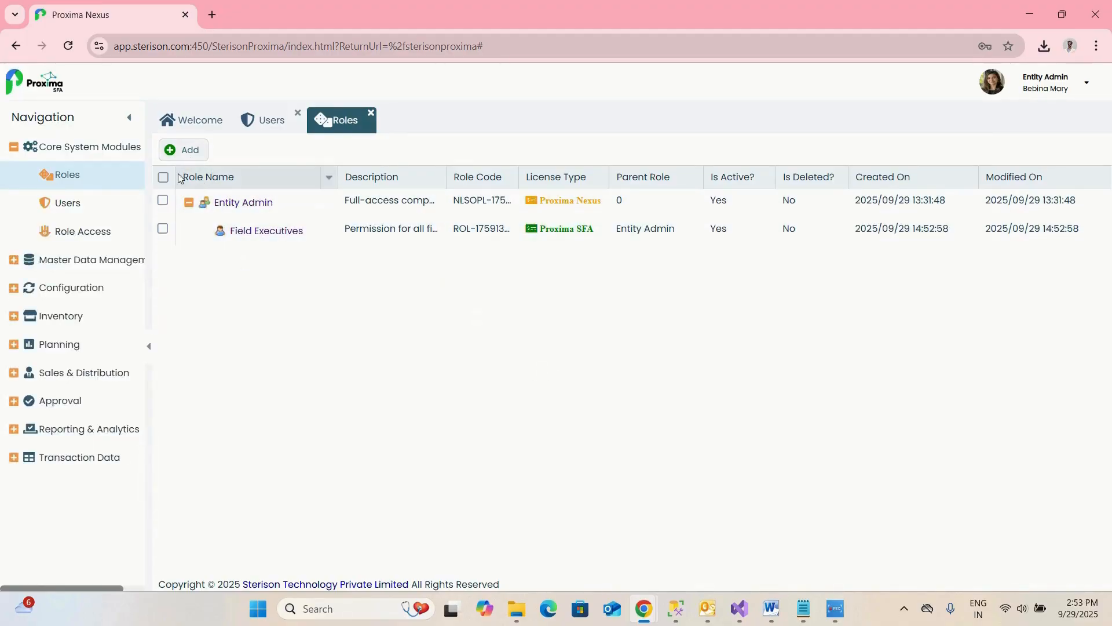
Step: Add a new user with first name, last name and company e-mail as username
click(278, 127)
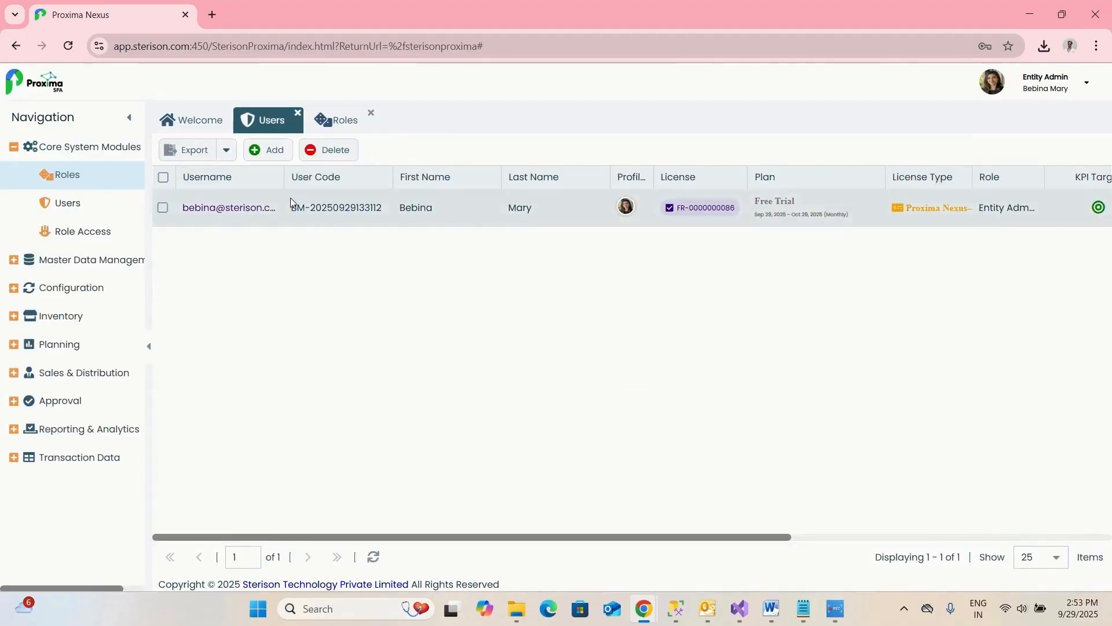
click(270, 150)
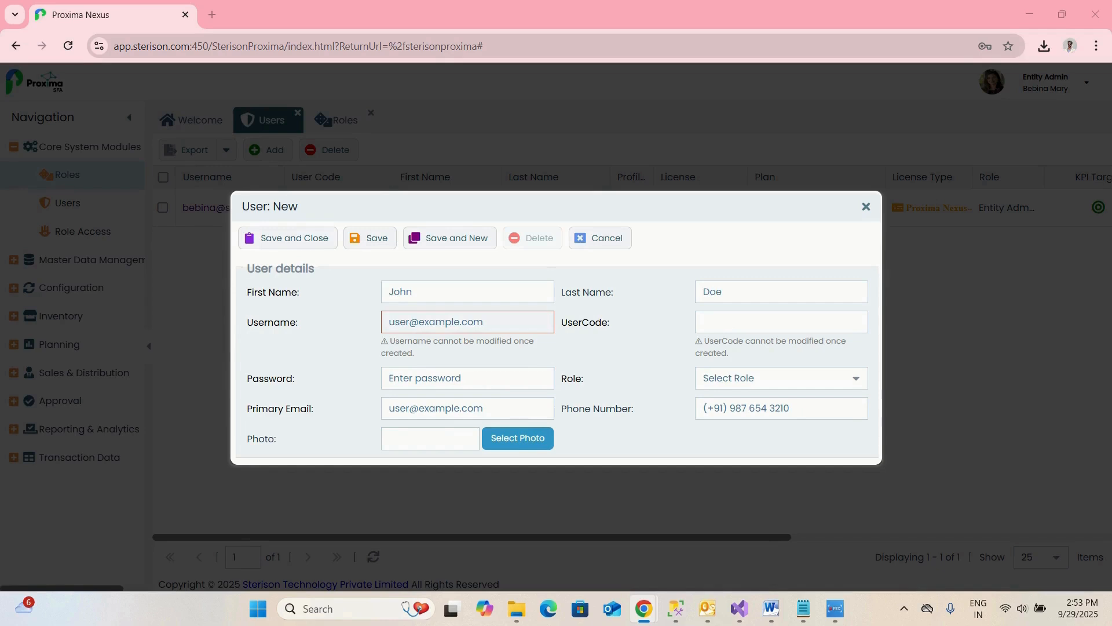
click(476, 295)
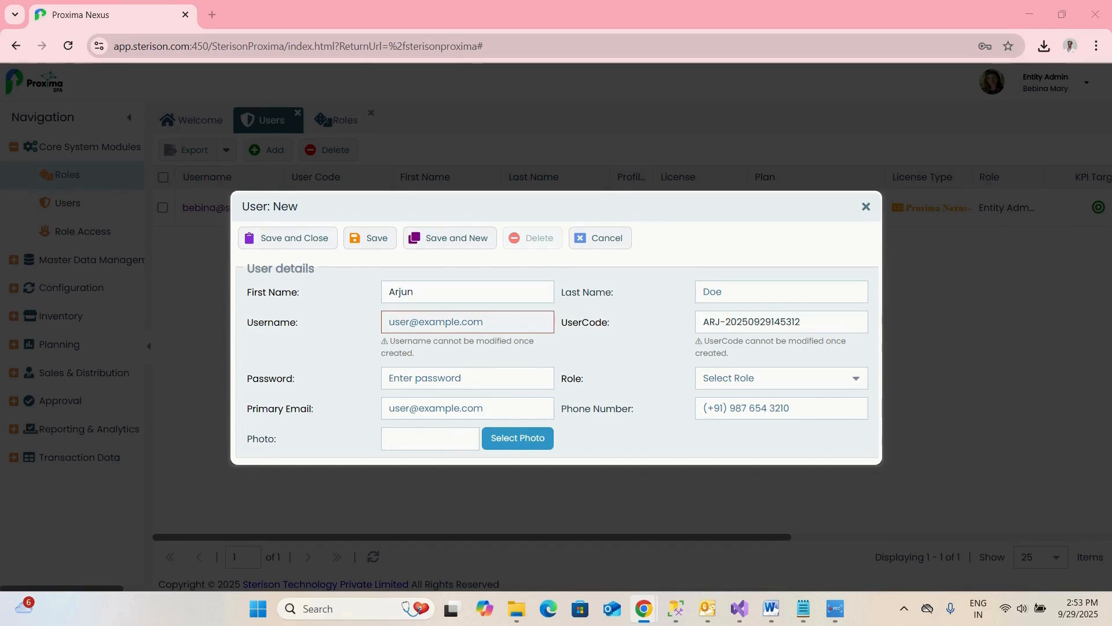
click(808, 299)
click(492, 321)
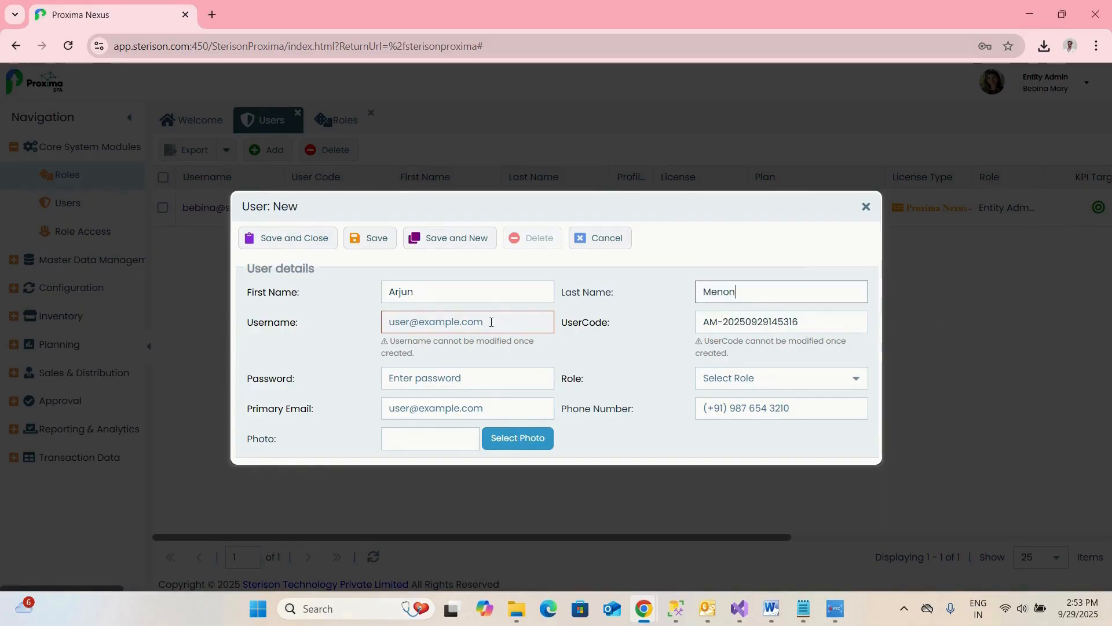
key(Tab)
Step: Attach executive.png as the user's photo and save the user
click(516, 444)
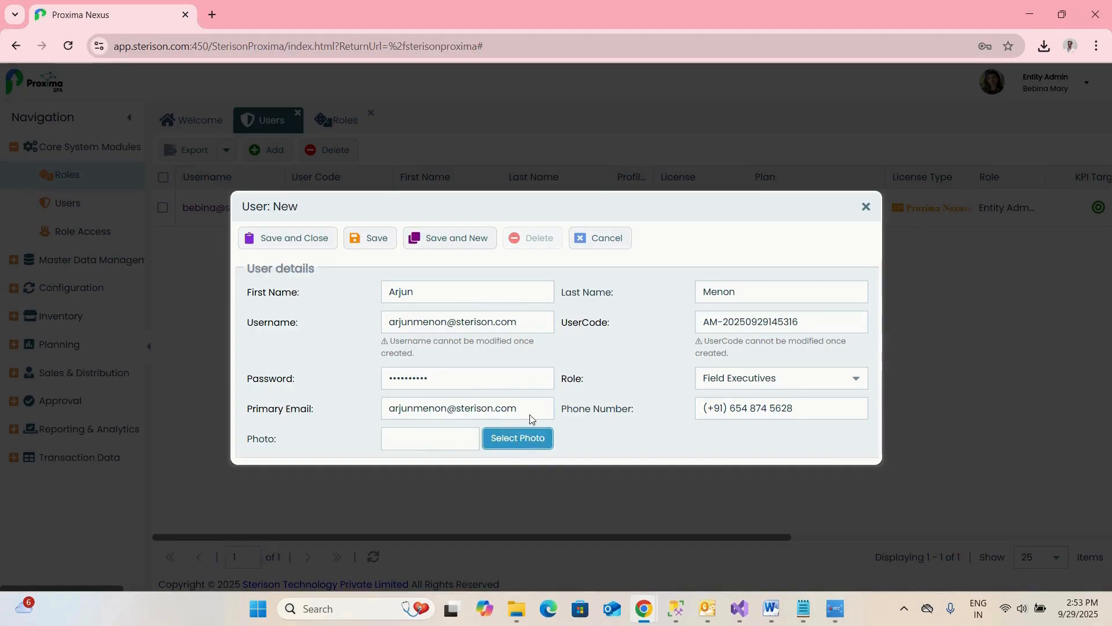
click(484, 288)
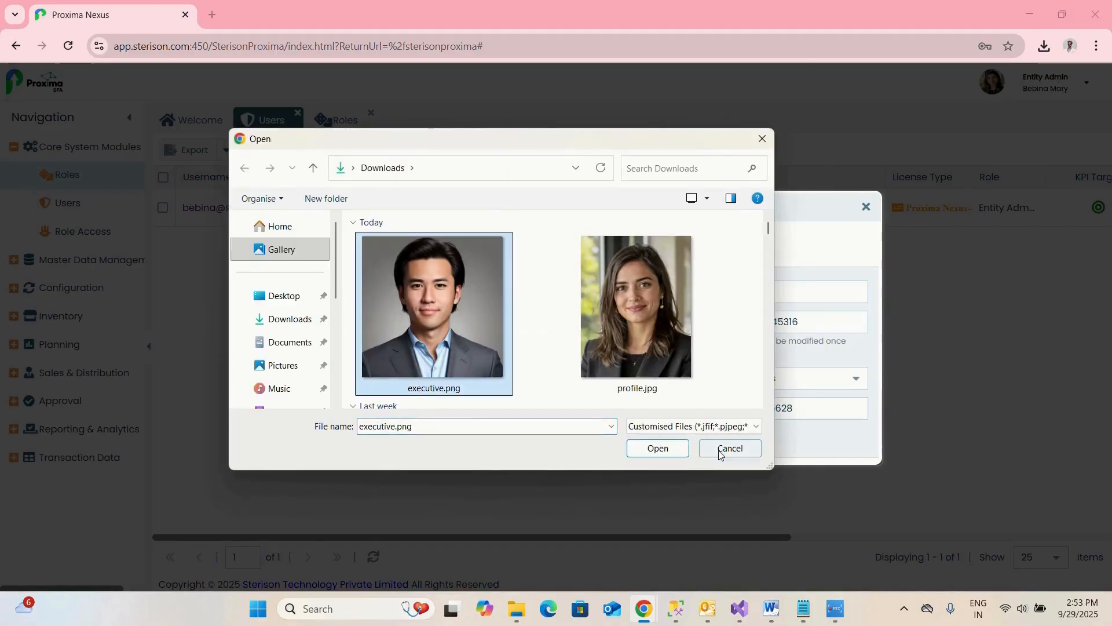
click(658, 448)
click(289, 239)
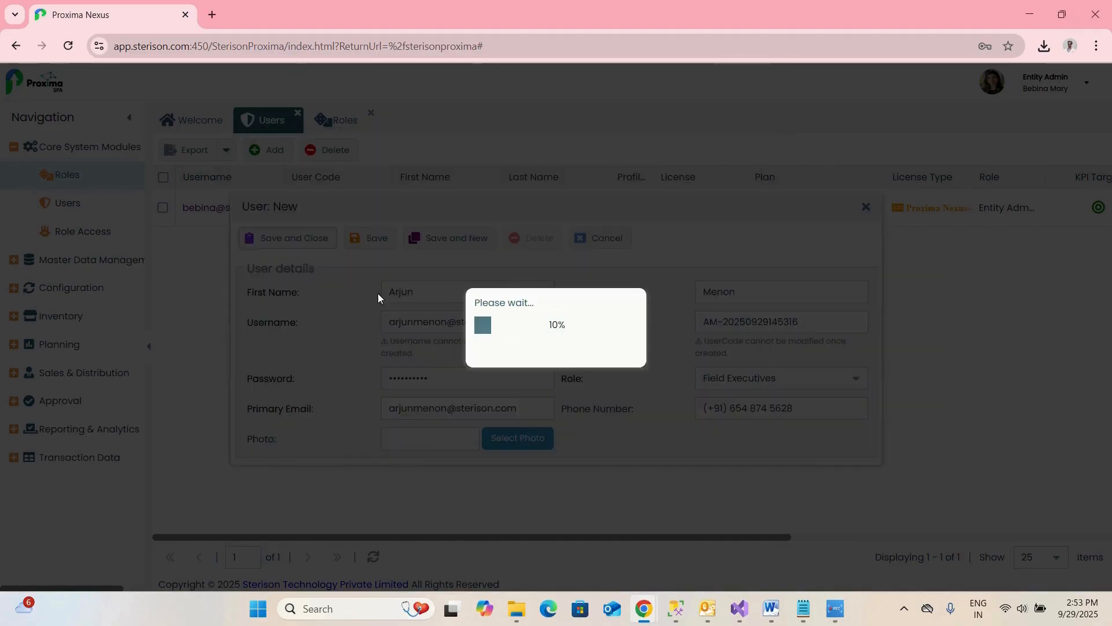
click(574, 358)
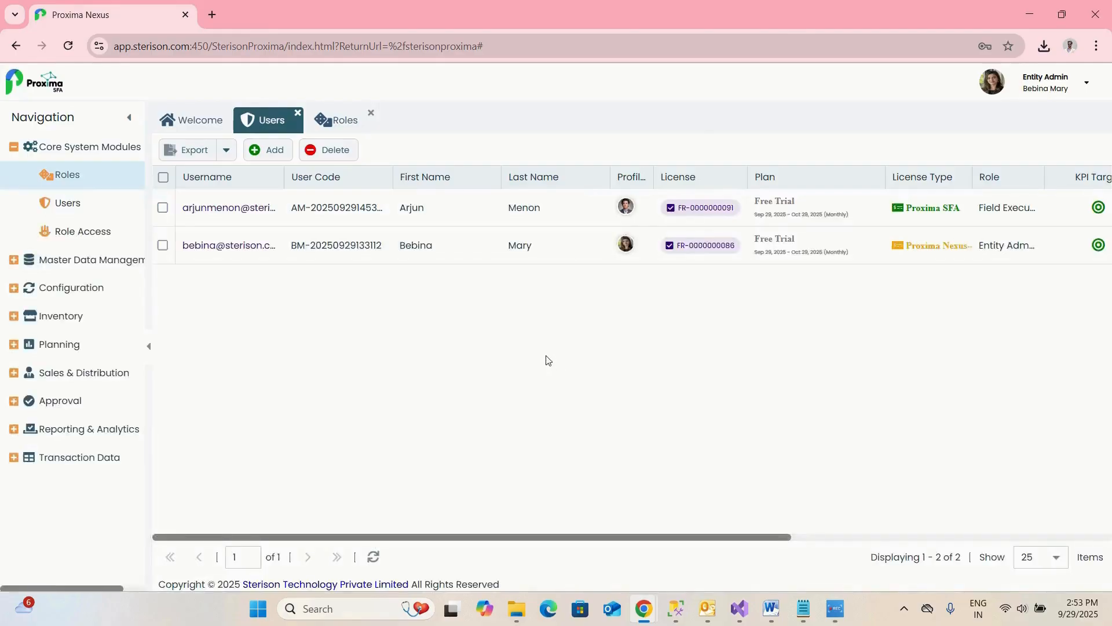
Step: Add a second user with name and e-mail, assigned the Field Executives role
click(267, 149)
click(486, 298)
key(Tab)
click(426, 322)
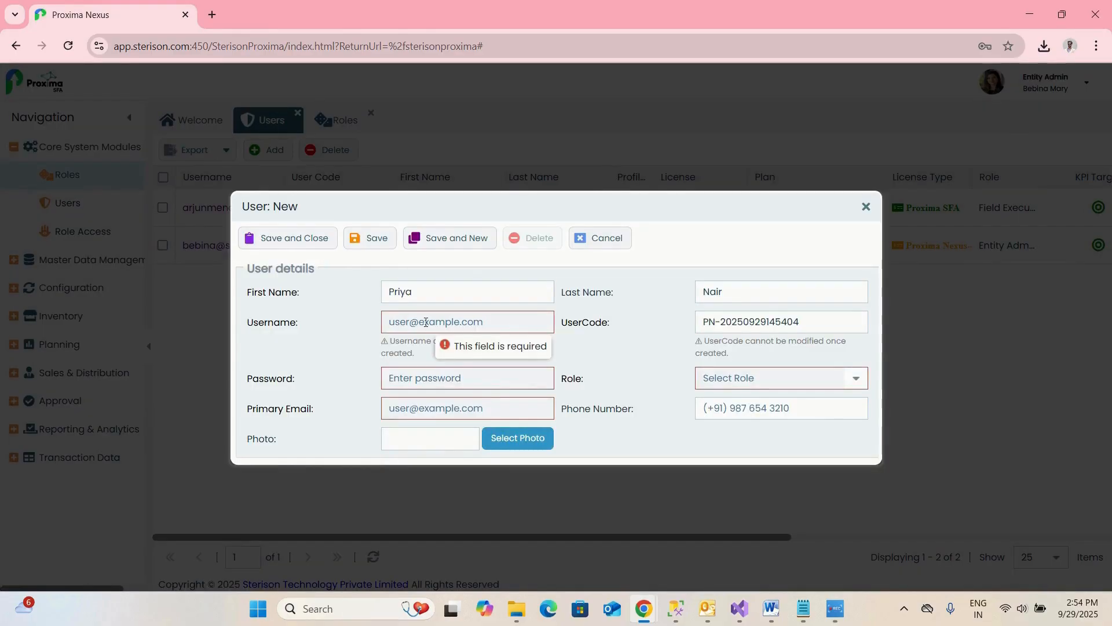
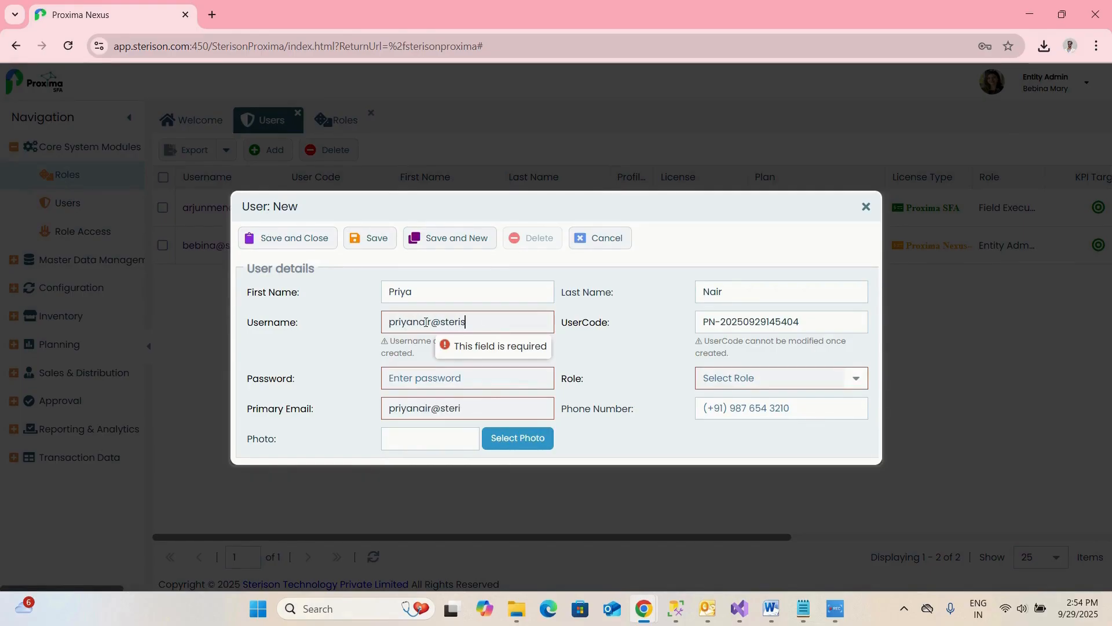
key(Tab)
click(811, 378)
click(771, 424)
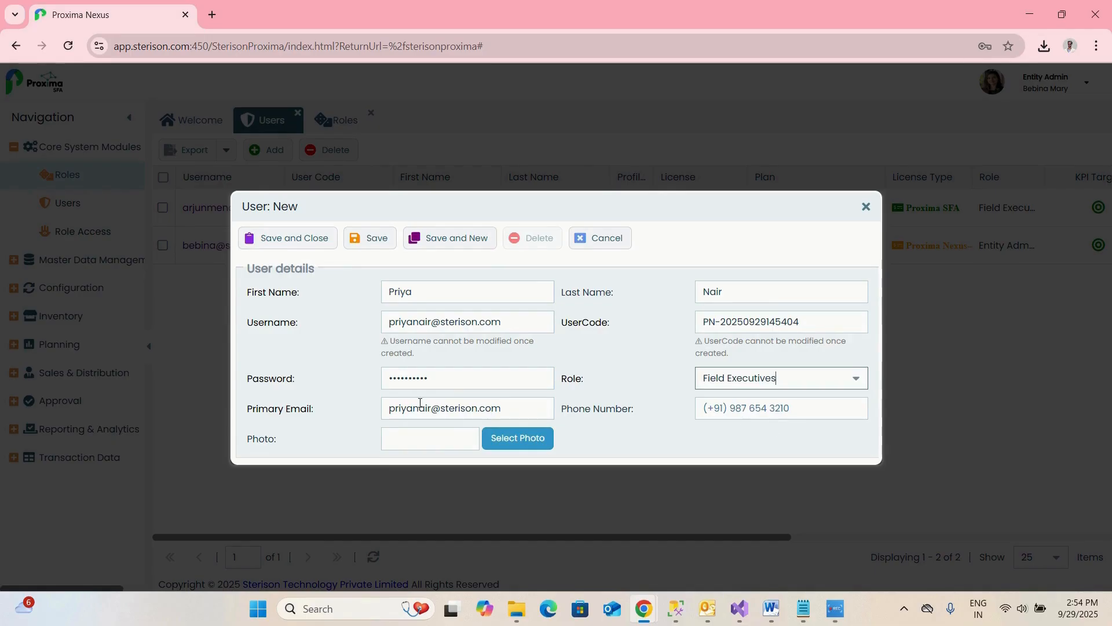
click(288, 238)
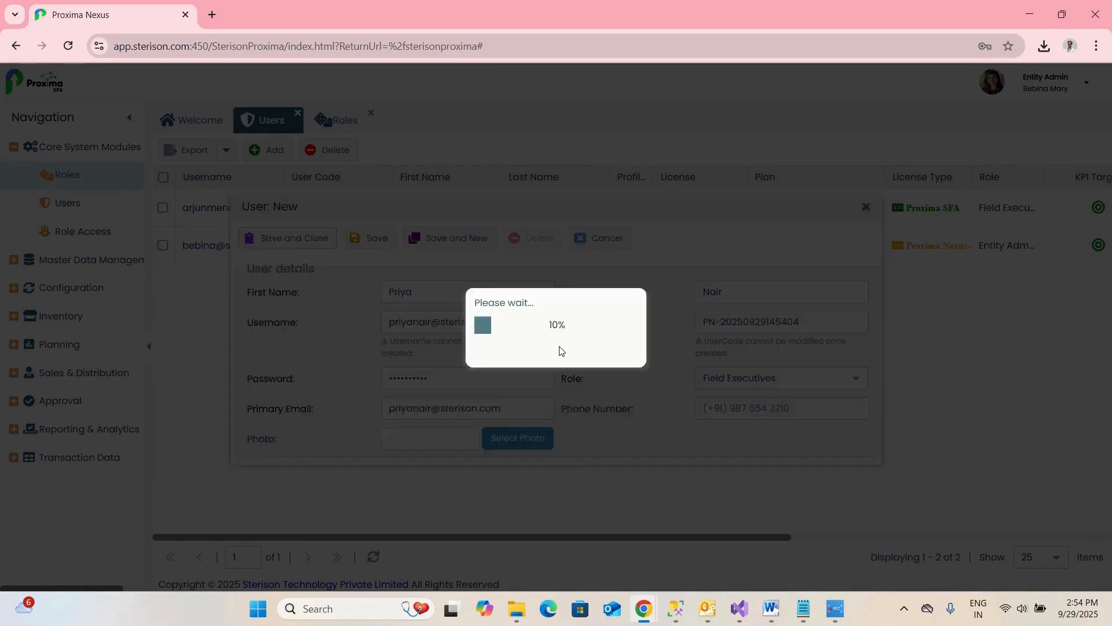
Step: Add a third user with first name, last name, e-mail username and remaining details
click(259, 151)
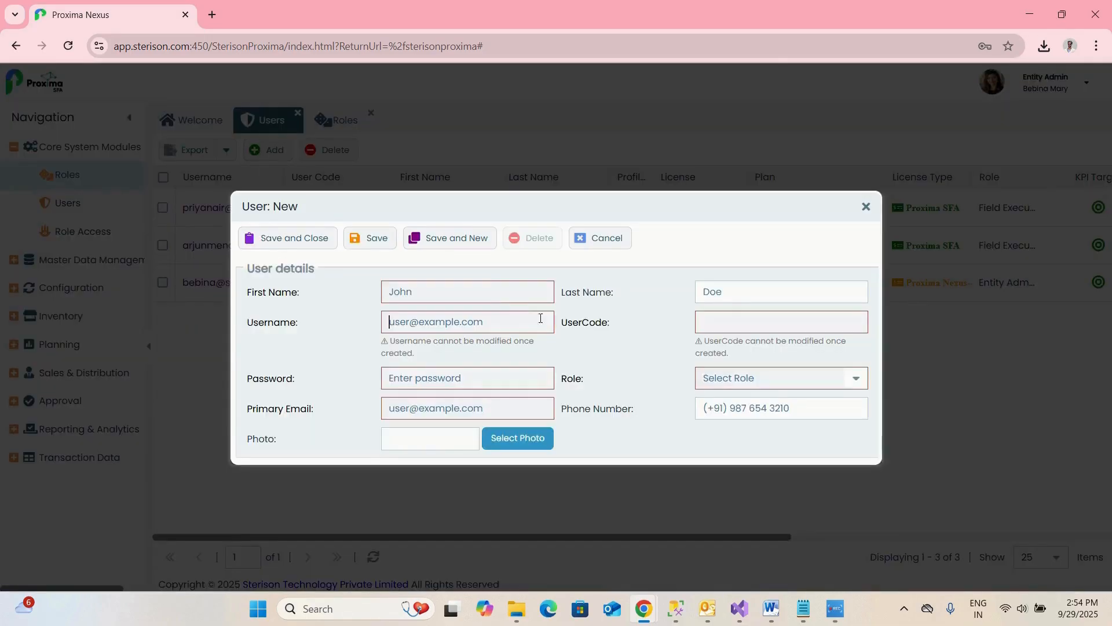
click(488, 285)
key(Tab)
key(Tab)
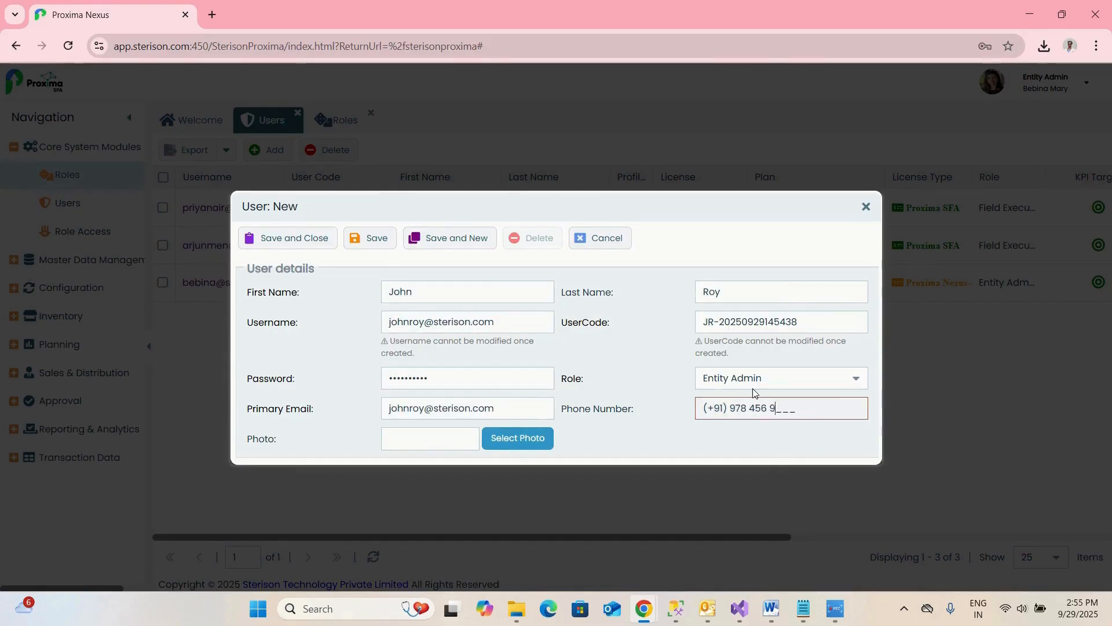
text(875)
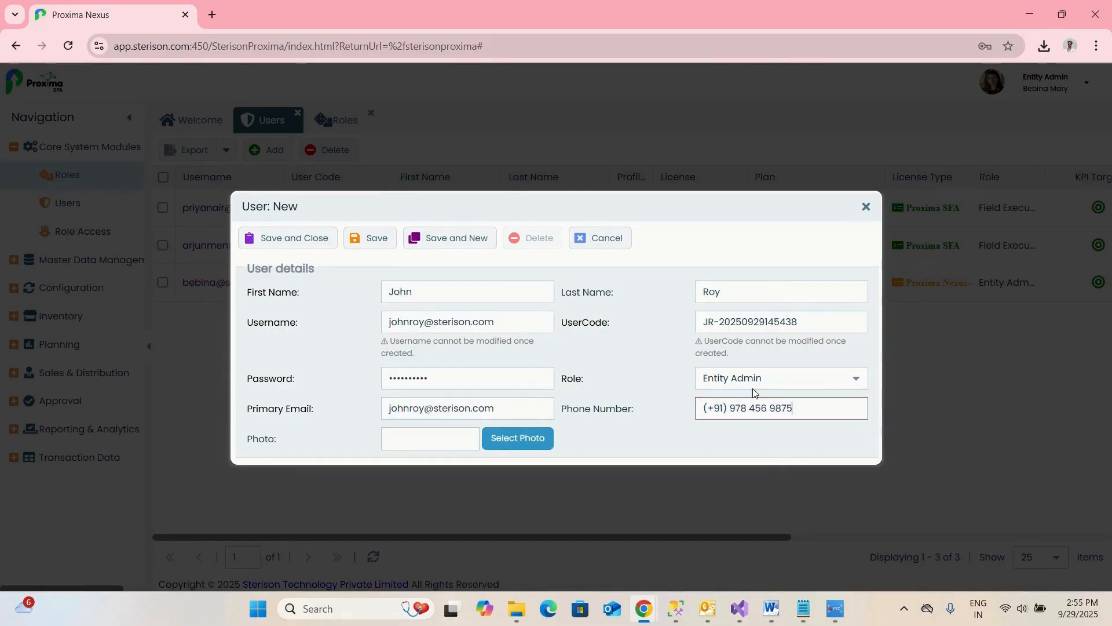
click(307, 238)
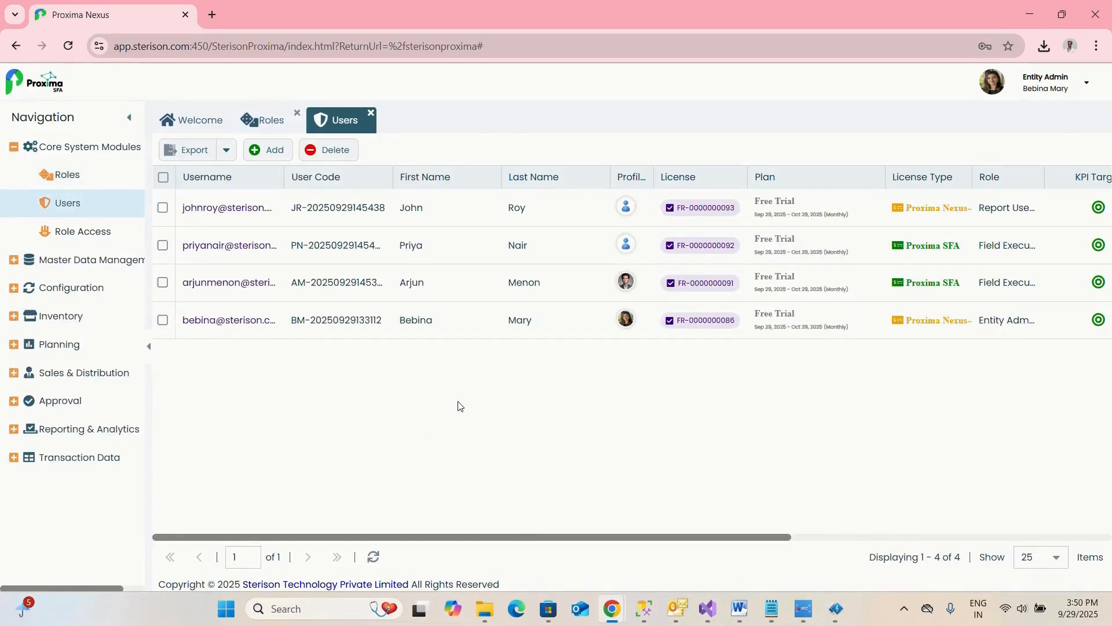
Step: Create a 'Report Users' role under Entity Admin with description 'users', then return to Users
click(91, 232)
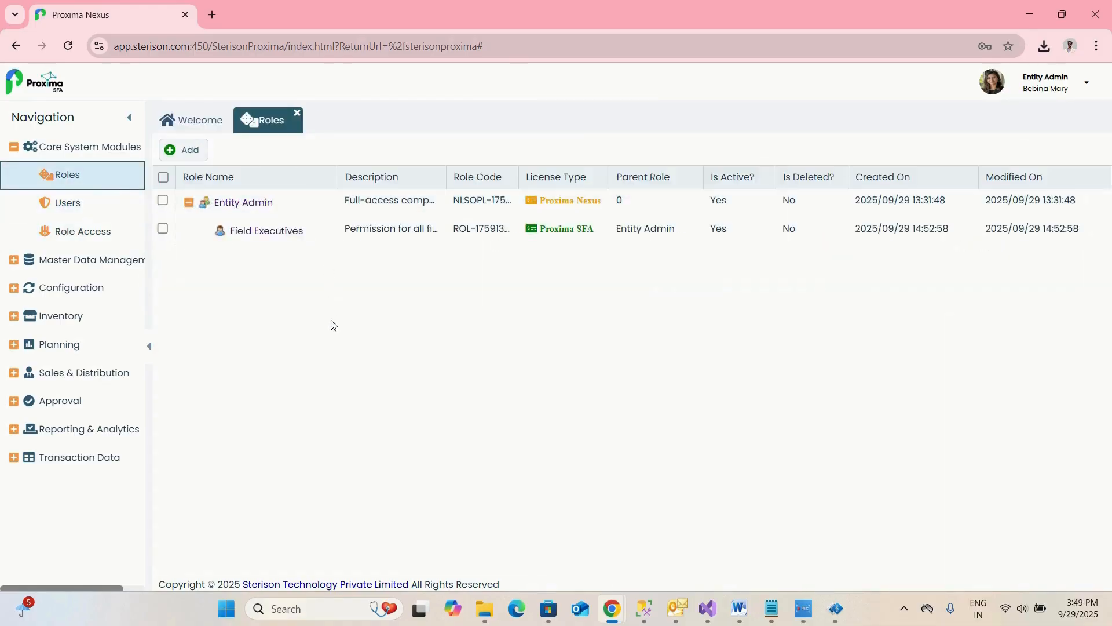
click(183, 150)
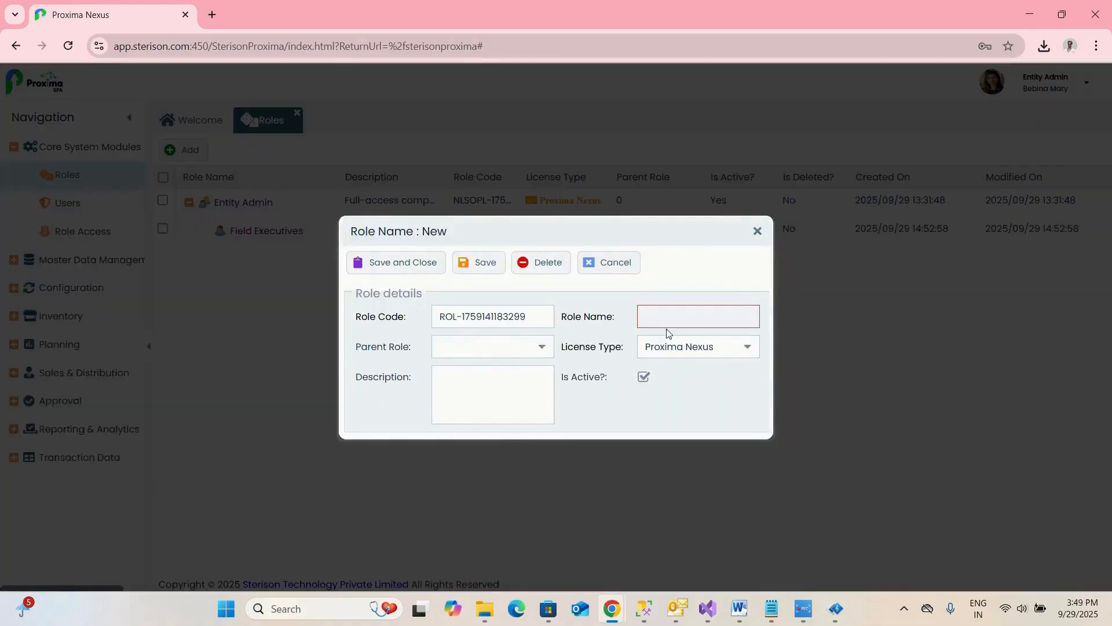
text(Repor)
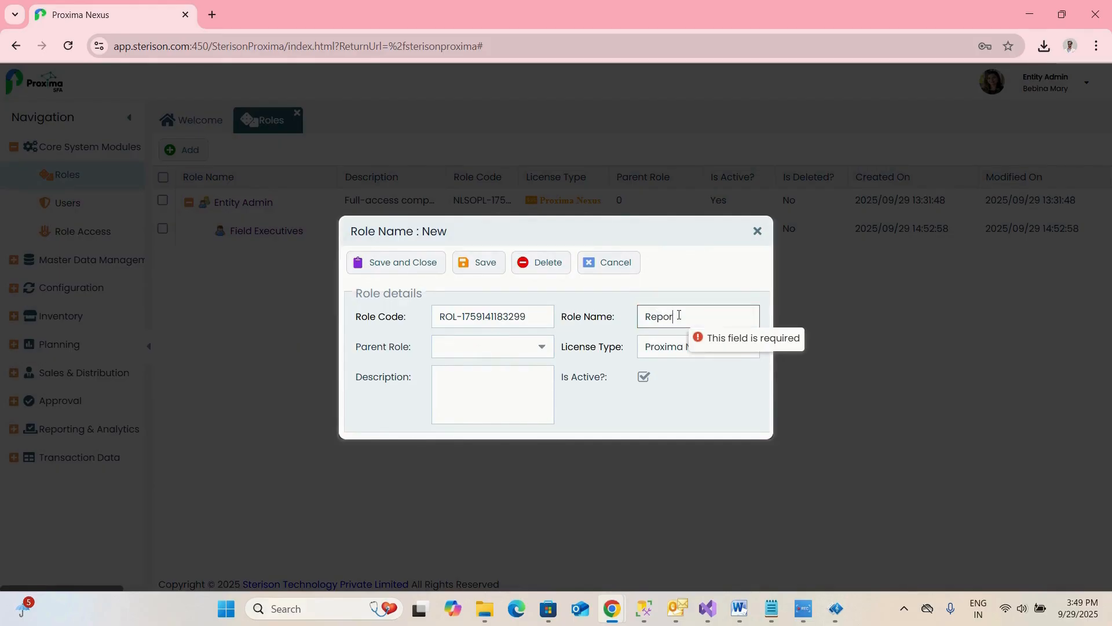
text(t Users)
click(542, 348)
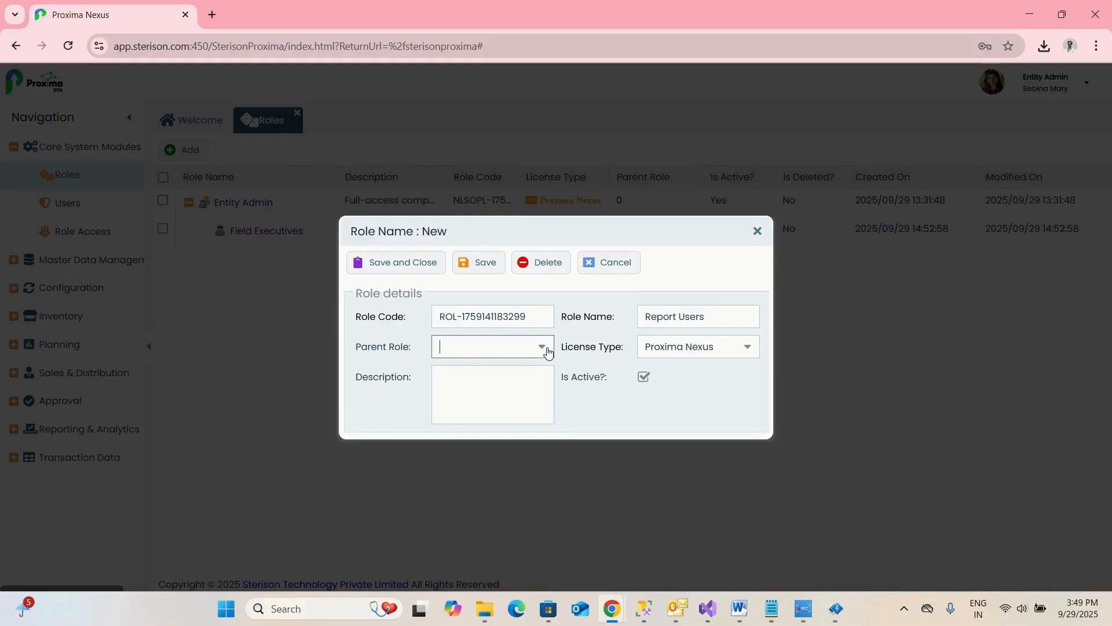
click(526, 375)
click(487, 384)
text(users)
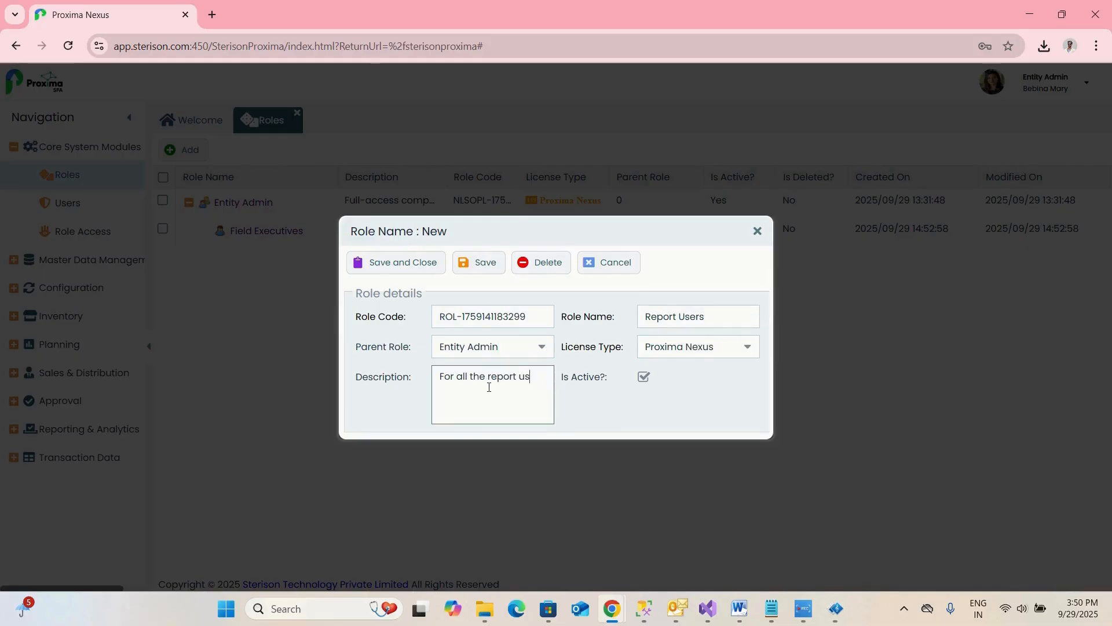
click(421, 273)
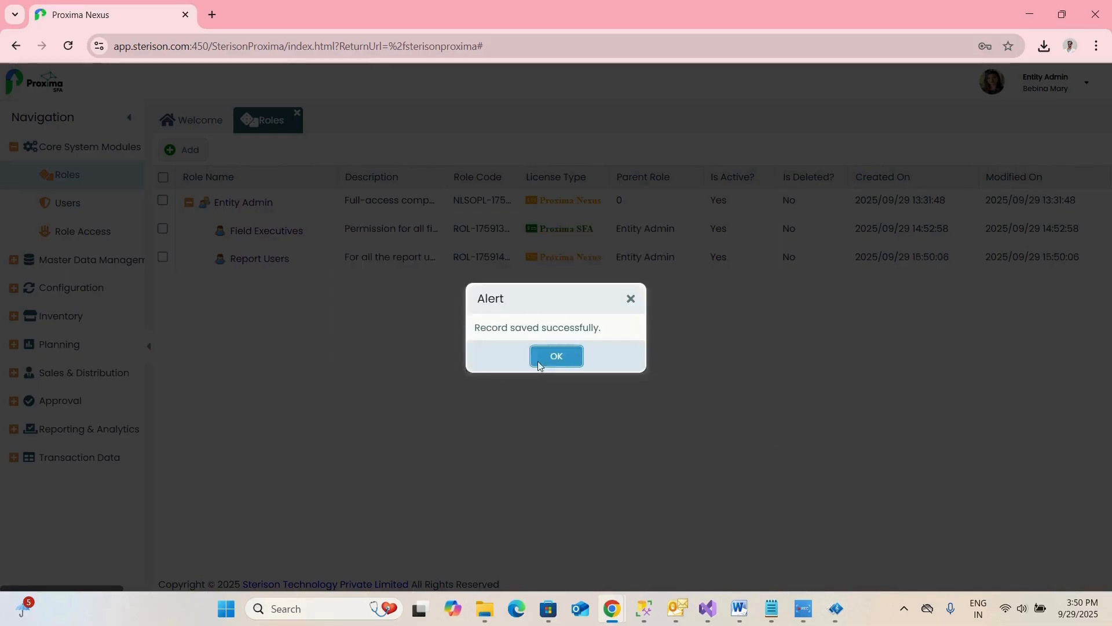
key(Return)
click(67, 203)
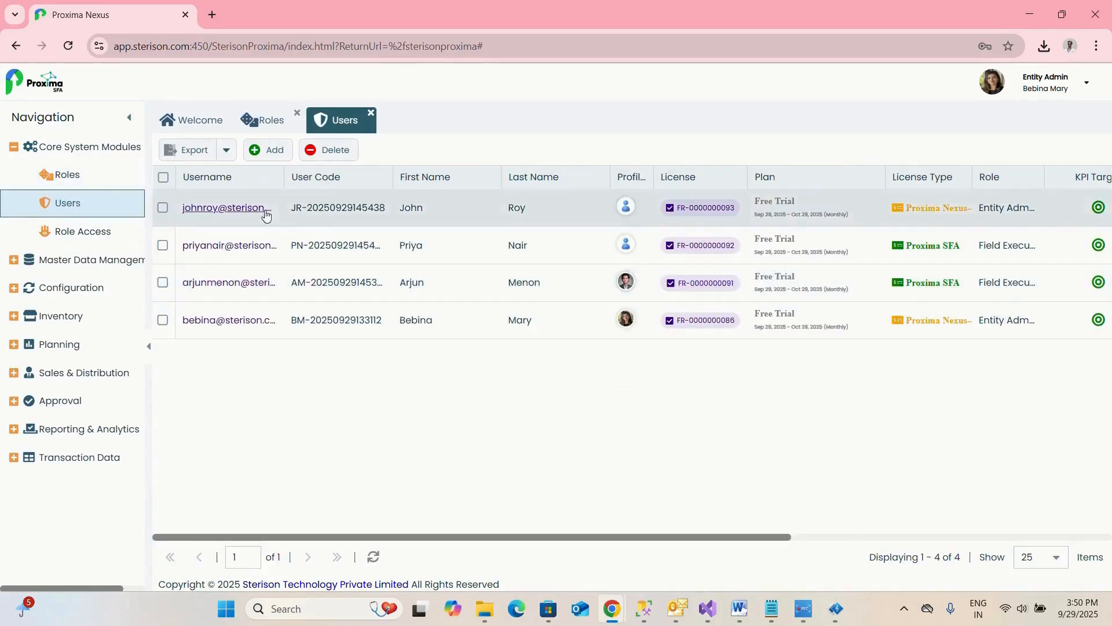
Step: Change the newest user's role to Report Users and save
double_click(255, 209)
click(856, 379)
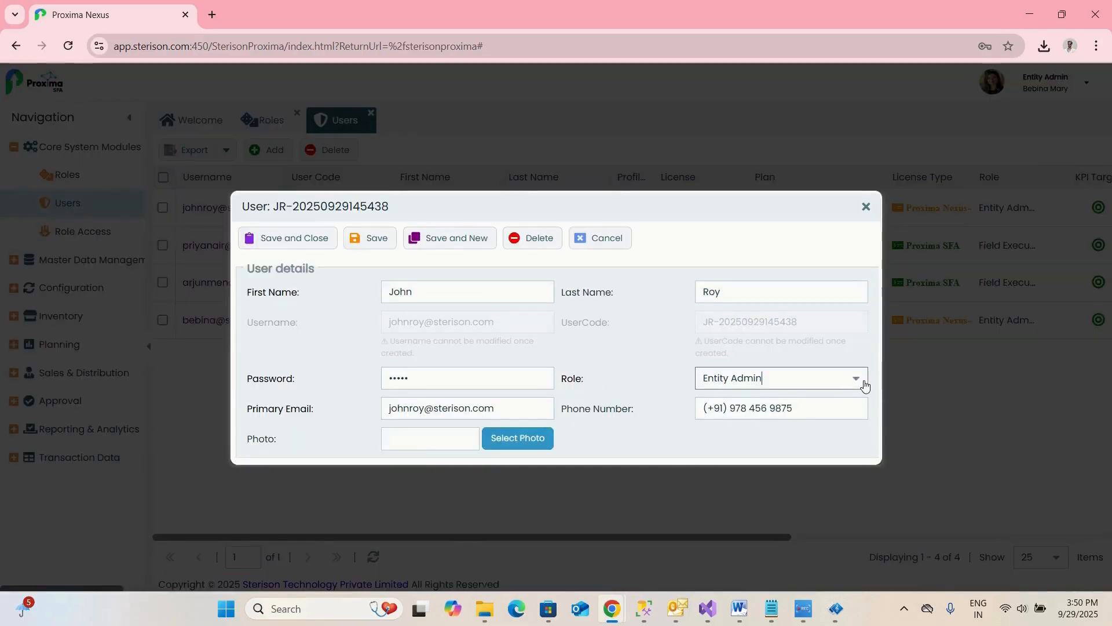
click(770, 447)
click(345, 251)
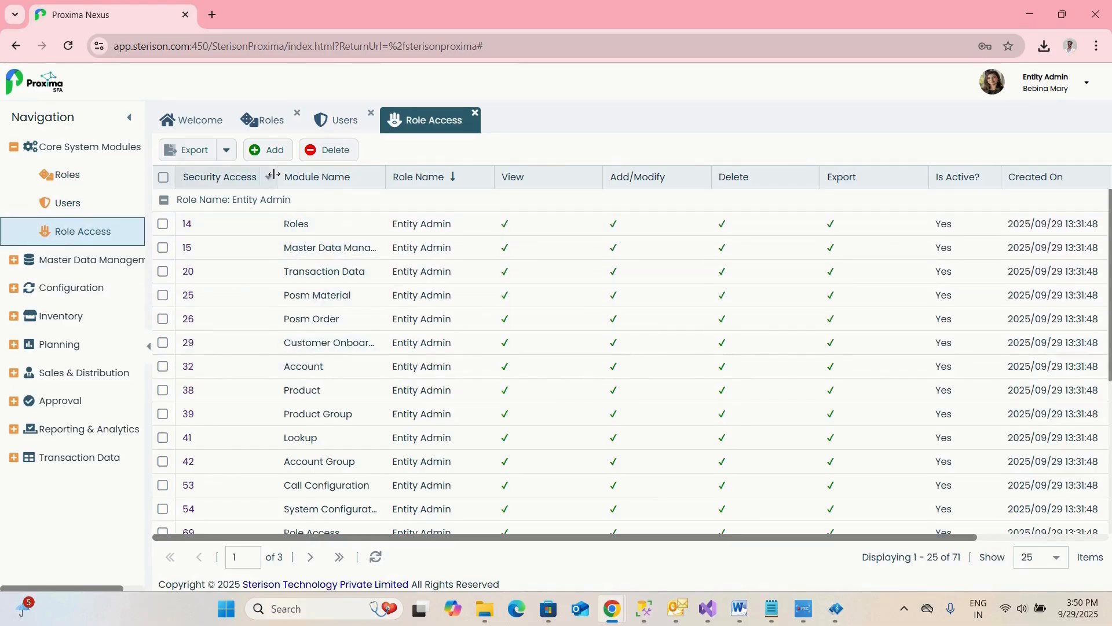
Step: Add a Report Users access record for Reporting & Analytics with view, add, modify and export rights
click(340, 288)
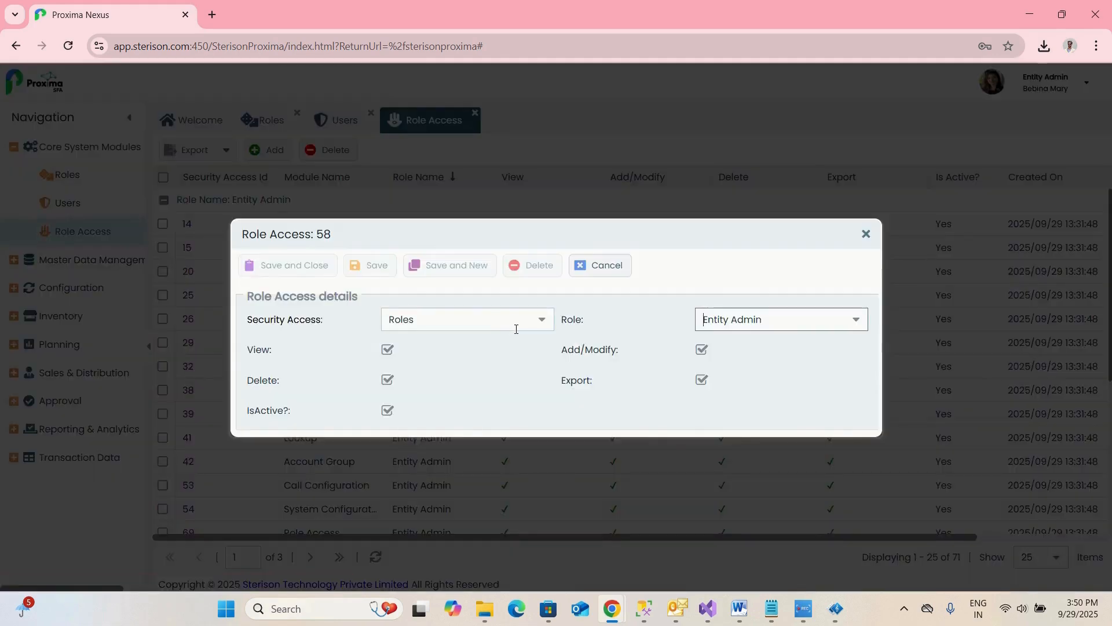
click(587, 271)
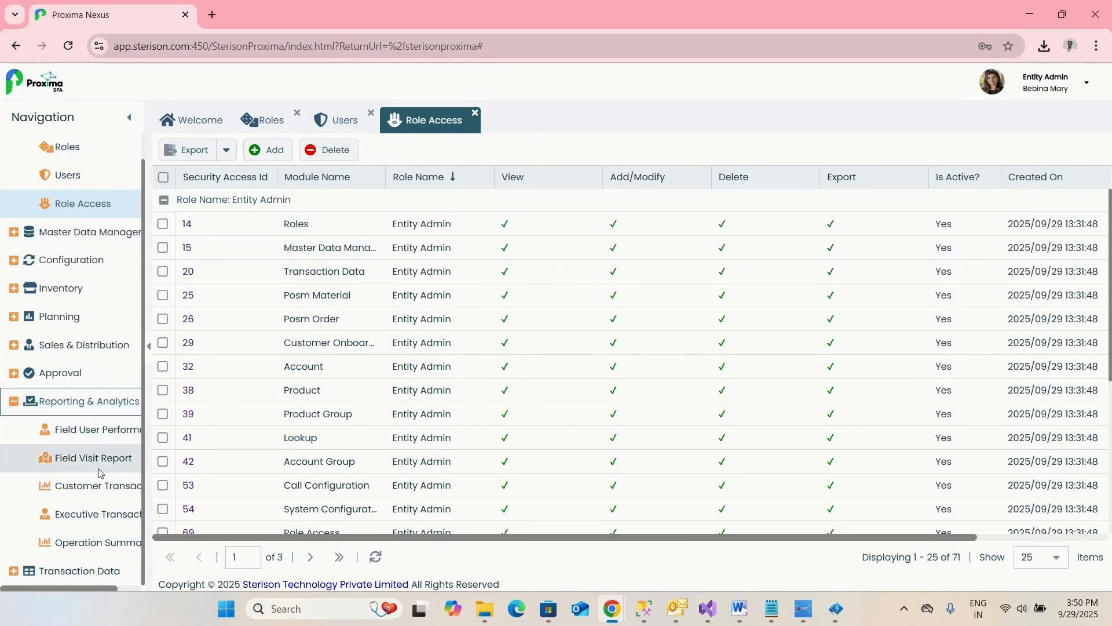
click(271, 152)
click(486, 321)
text(repo)
click(493, 343)
click(857, 320)
click(797, 365)
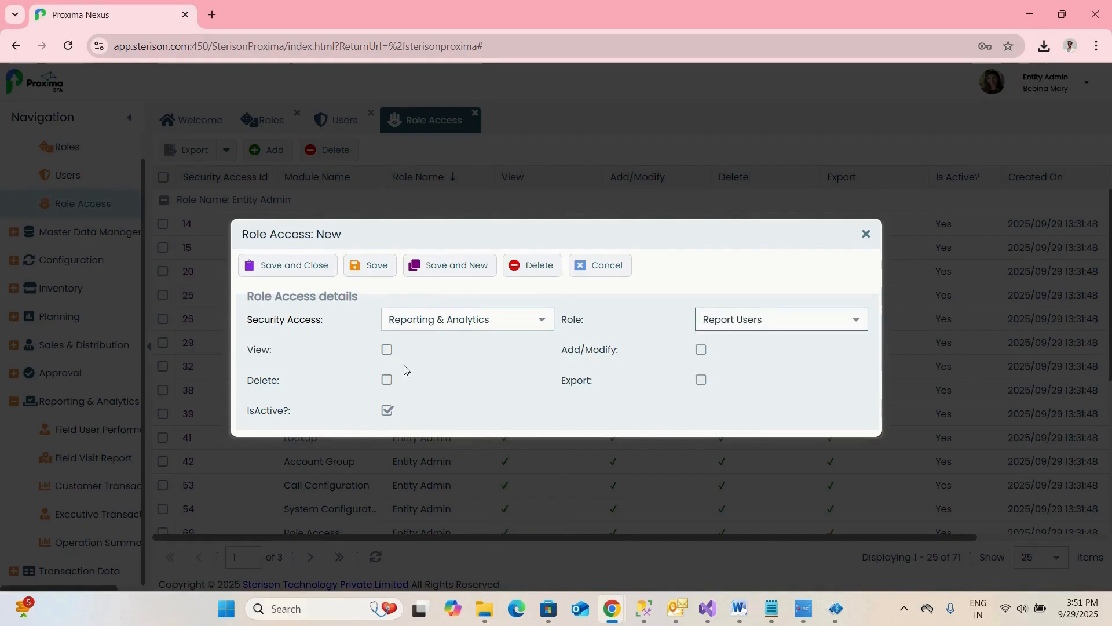
click(386, 350)
click(702, 350)
click(701, 380)
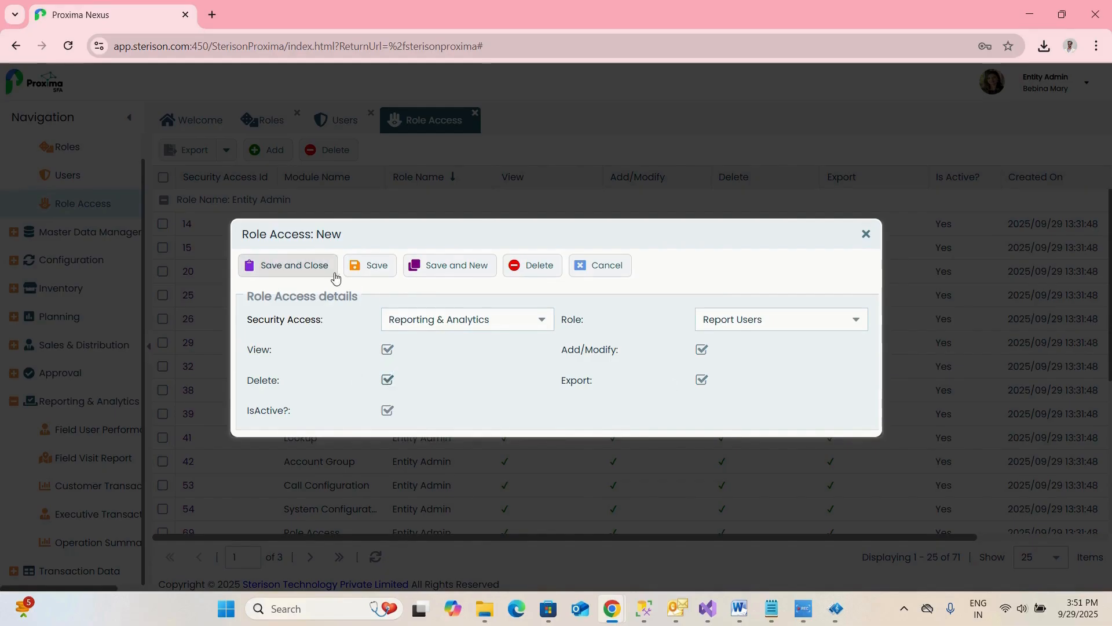
click(328, 267)
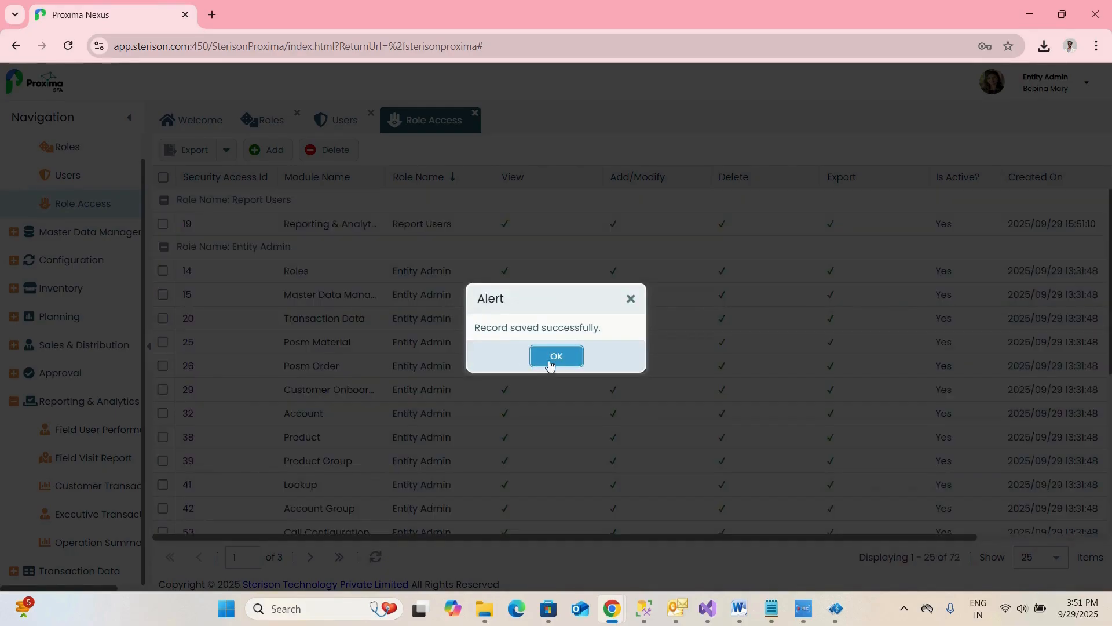
click(547, 358)
Step: Add a Report Users record for Field User Performance with view, add, modify, delete and export
click(267, 149)
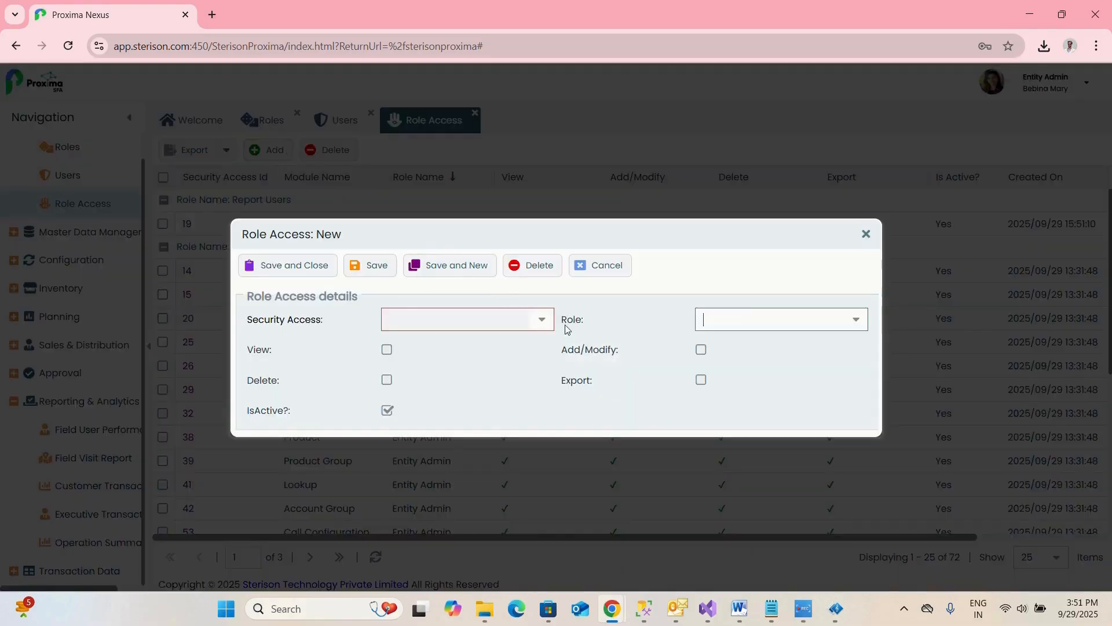
click(498, 315)
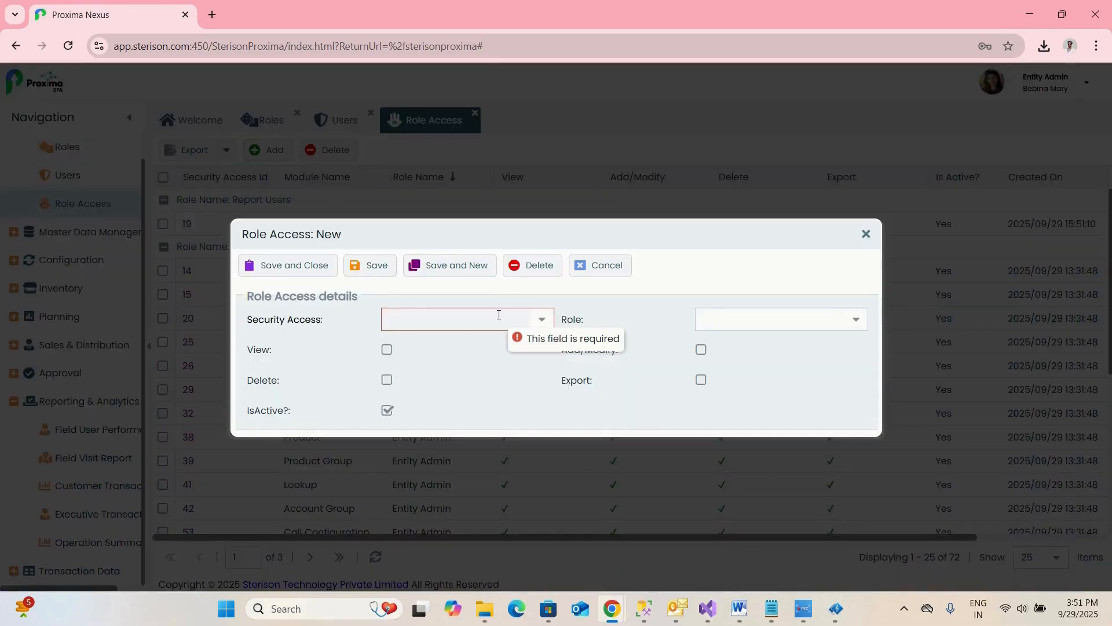
click(603, 265)
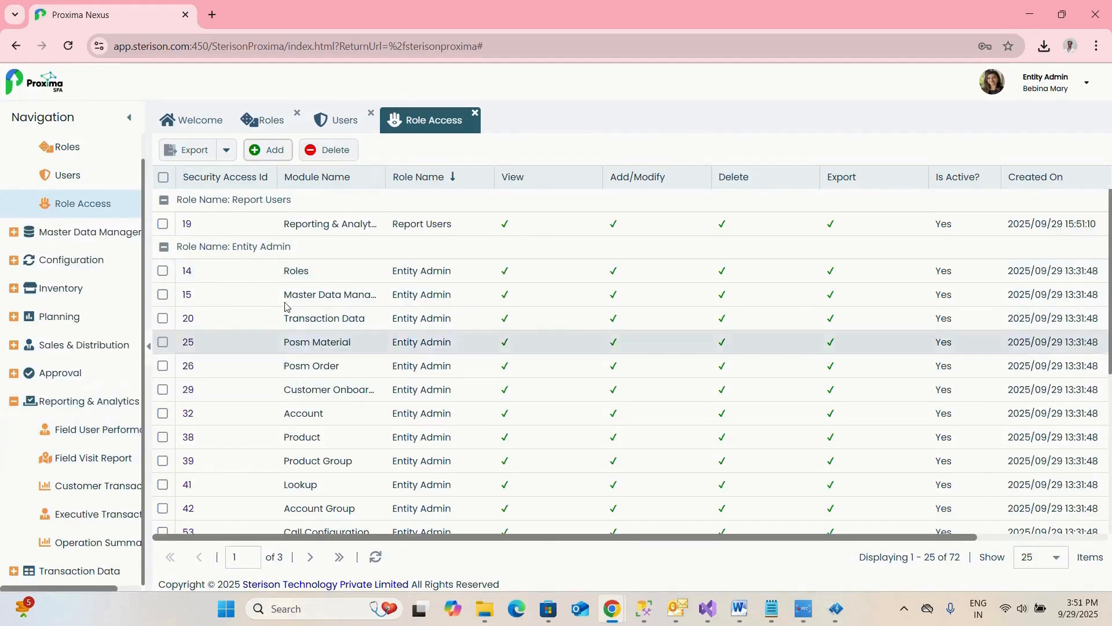
click(267, 150)
click(489, 319)
text(fiel)
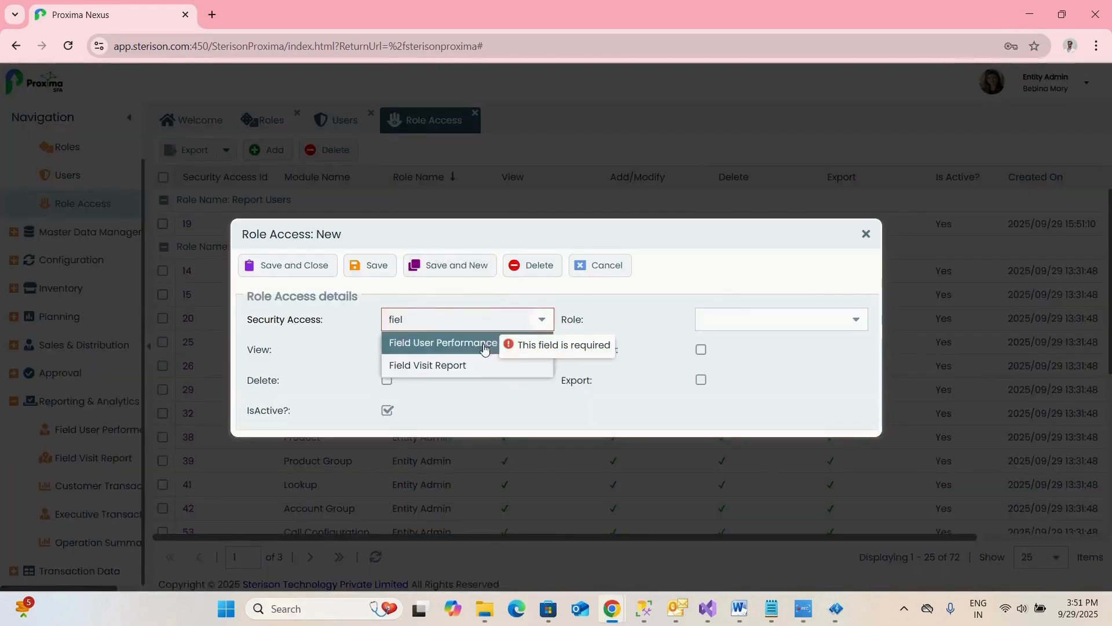
click(487, 345)
click(839, 323)
click(834, 365)
click(387, 349)
click(387, 379)
click(701, 349)
click(701, 379)
click(280, 266)
Step: Add a Report Users record for Field Visit Report with view, add, modify and delete rights
click(270, 150)
click(479, 319)
text(fiel)
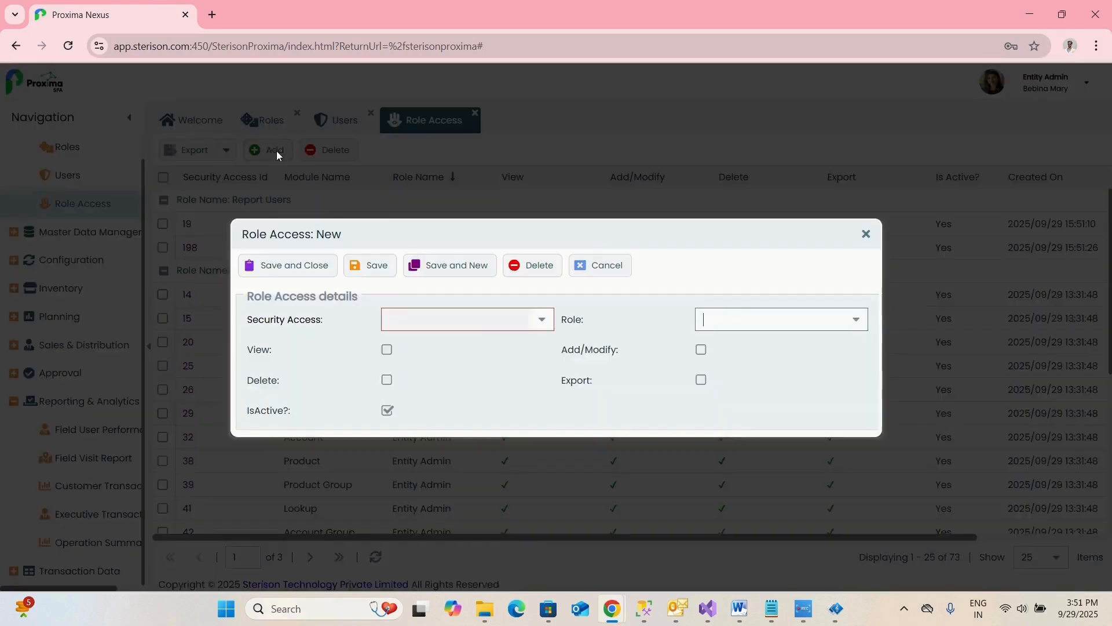
click(488, 367)
click(789, 324)
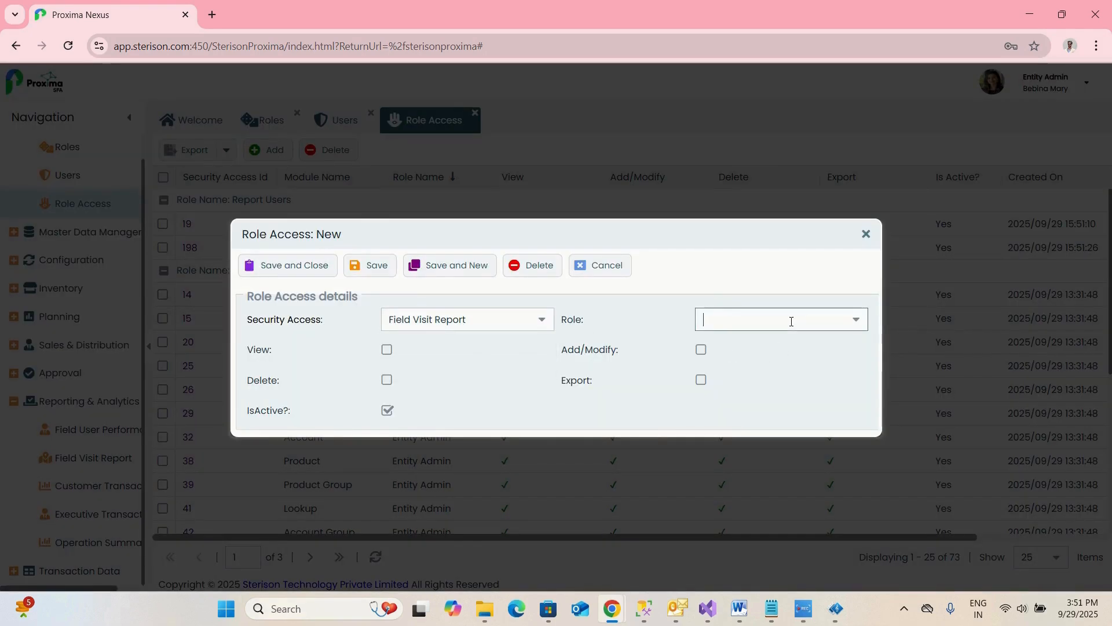
text(re)
click(793, 342)
click(701, 349)
click(387, 349)
click(387, 380)
click(451, 265)
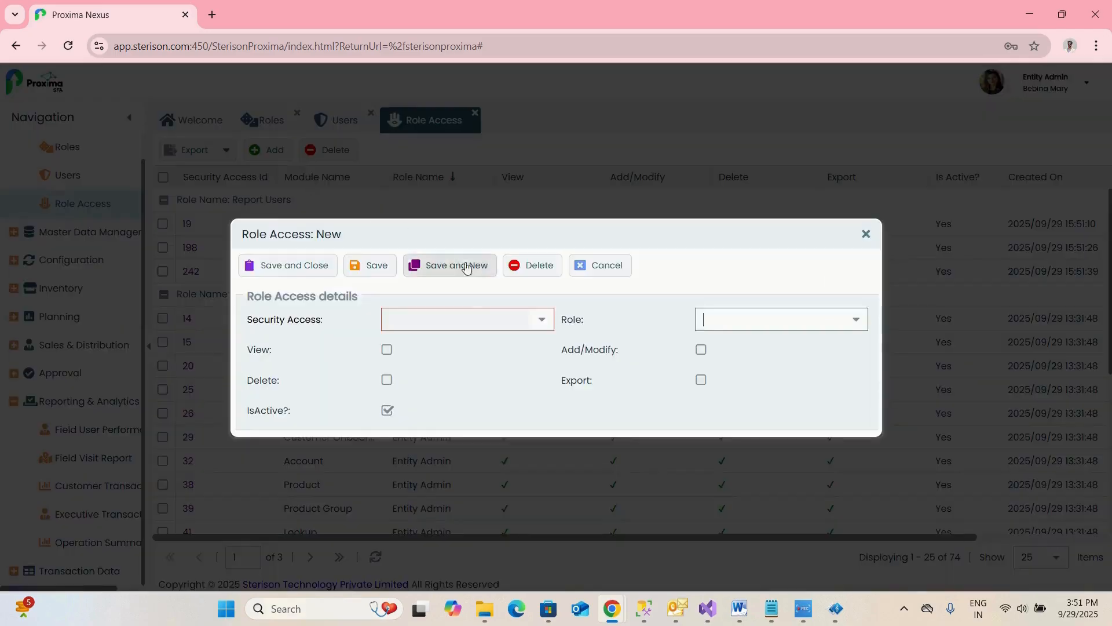
Step: Add a Report Users record for Customer Transaction with view permission
click(472, 318)
text(cu)
click(442, 503)
click(757, 319)
text(re)
click(760, 343)
click(387, 349)
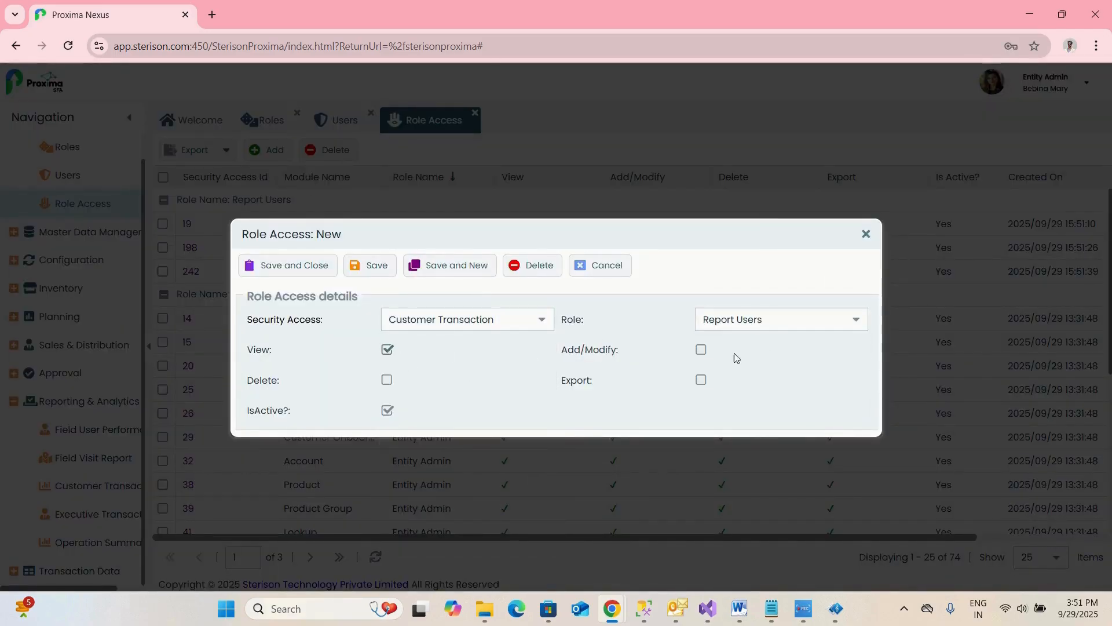
click(450, 265)
Step: Add a Report Users record for Executive Transaction with view, add, modify and delete rights
click(551, 354)
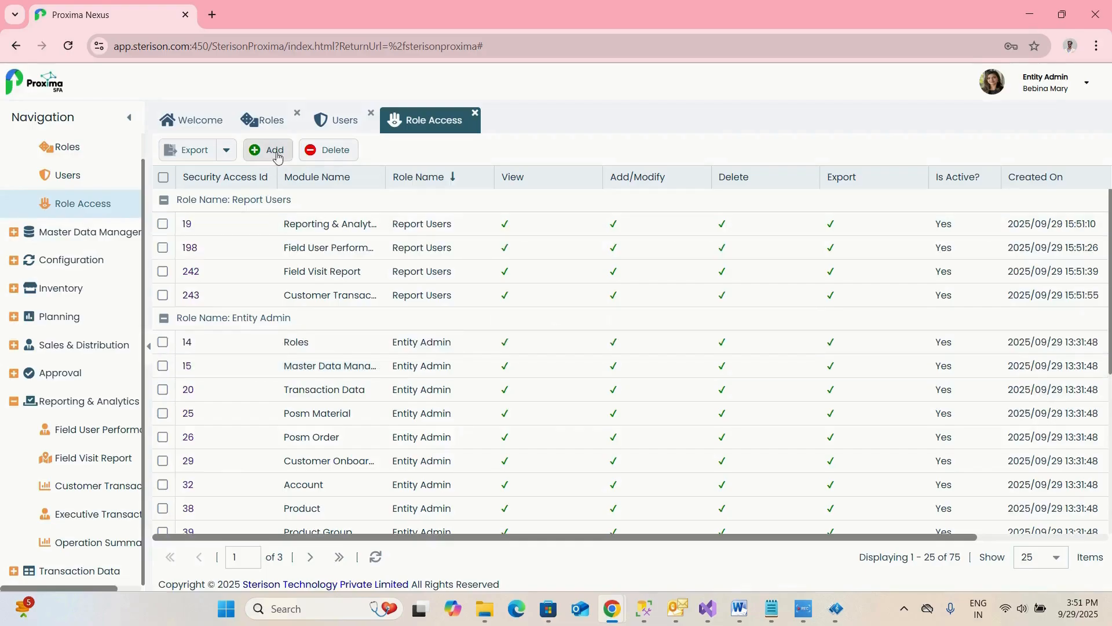
click(453, 322)
text(e)
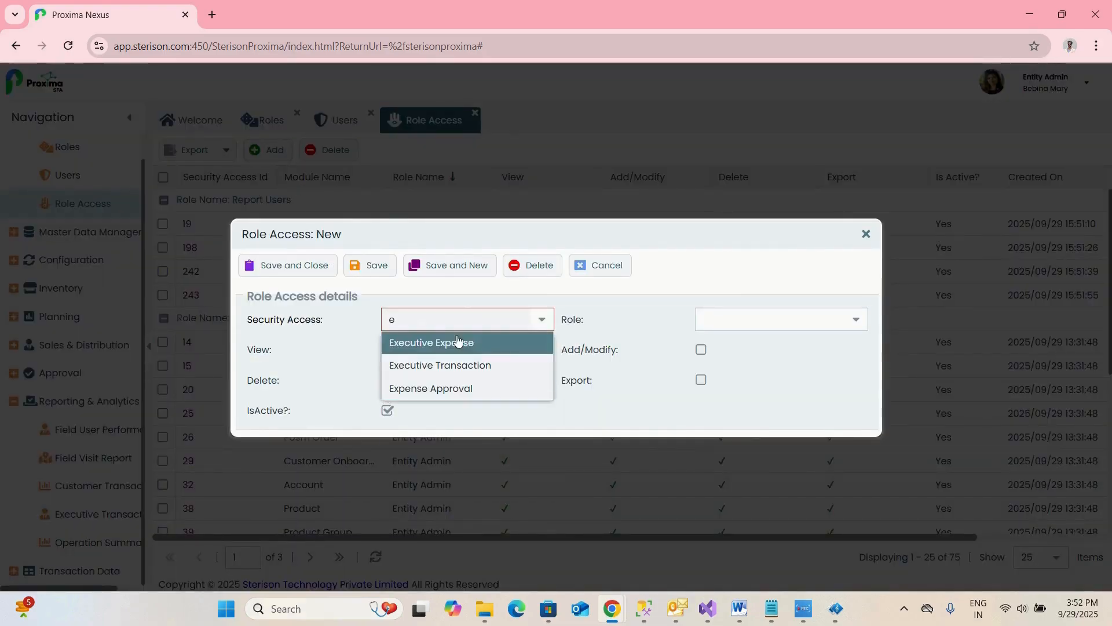
click(465, 369)
click(857, 323)
click(772, 366)
click(387, 349)
click(387, 380)
click(701, 349)
click(475, 267)
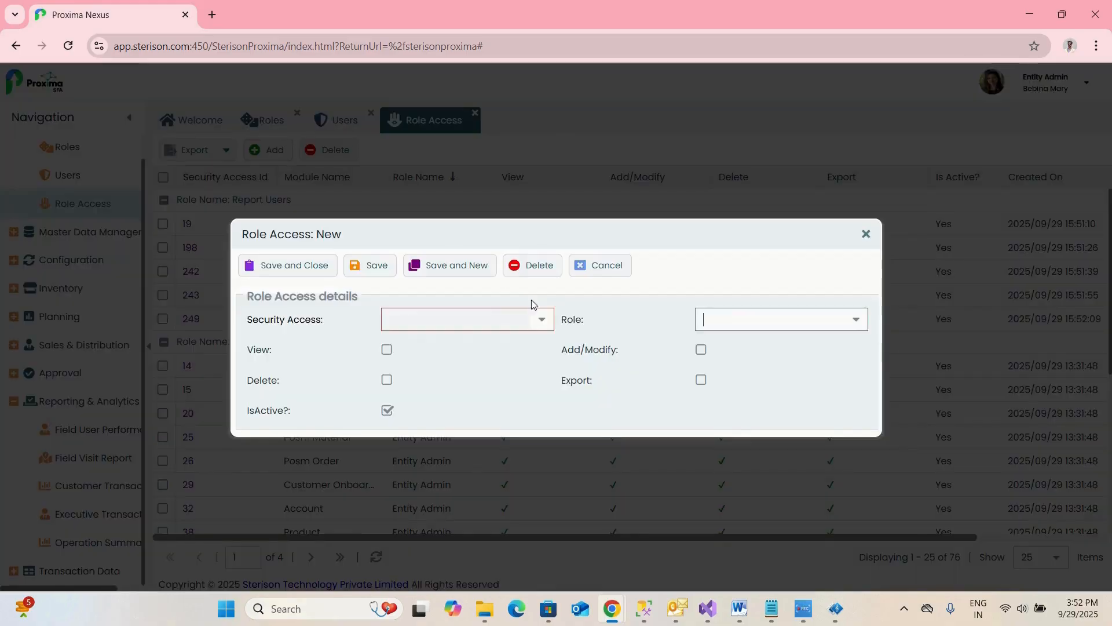
Step: Add a Report Users record for Operation Summary with view, add and modify rights
click(500, 316)
text(ope)
click(490, 341)
click(857, 320)
click(728, 364)
click(701, 349)
click(387, 349)
click(288, 264)
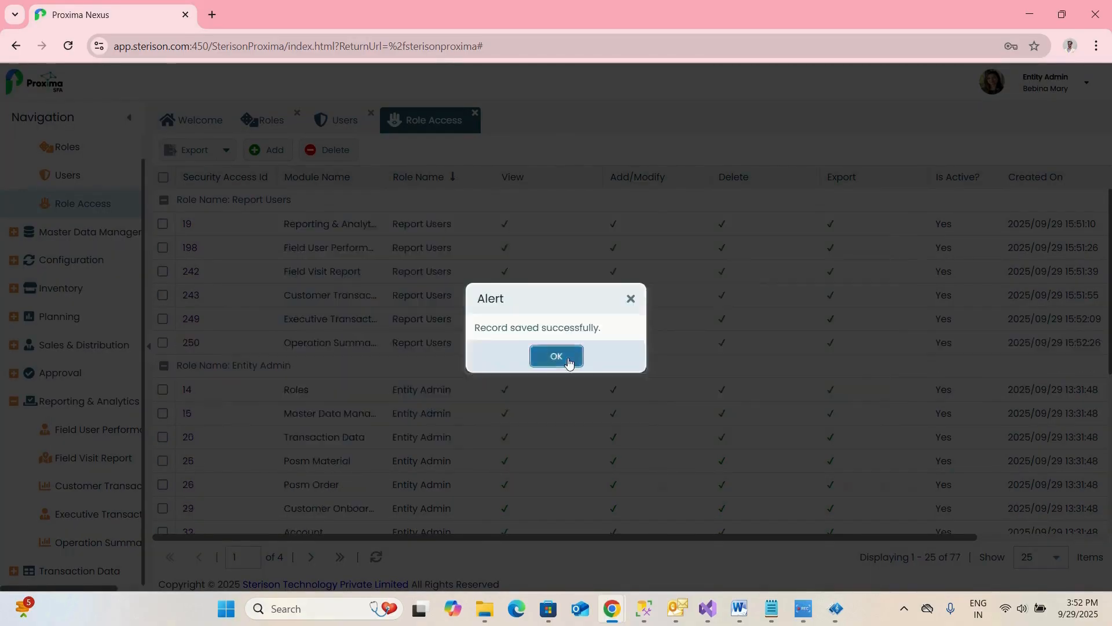
click(564, 357)
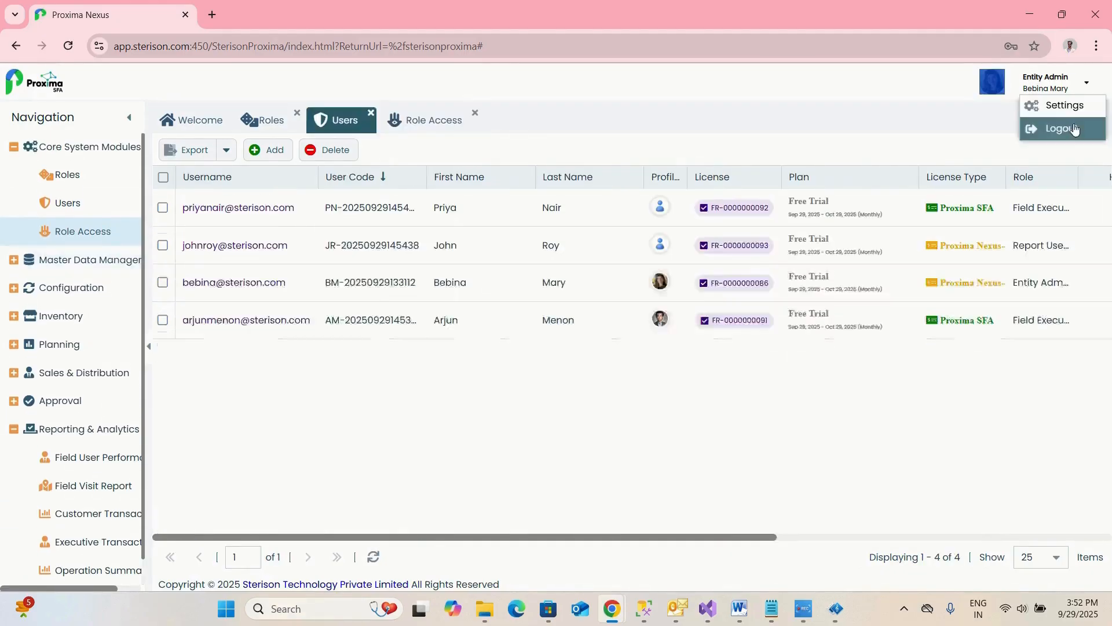
Step: Sign out of the admin account and sign in as the report user
click(1059, 129)
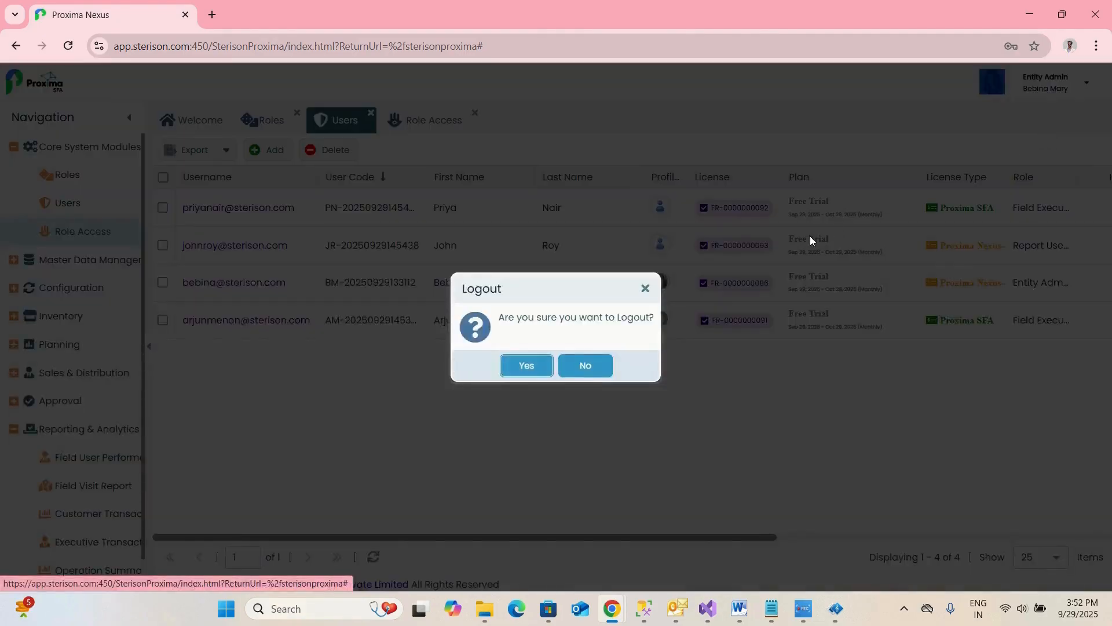
click(521, 365)
click(617, 138)
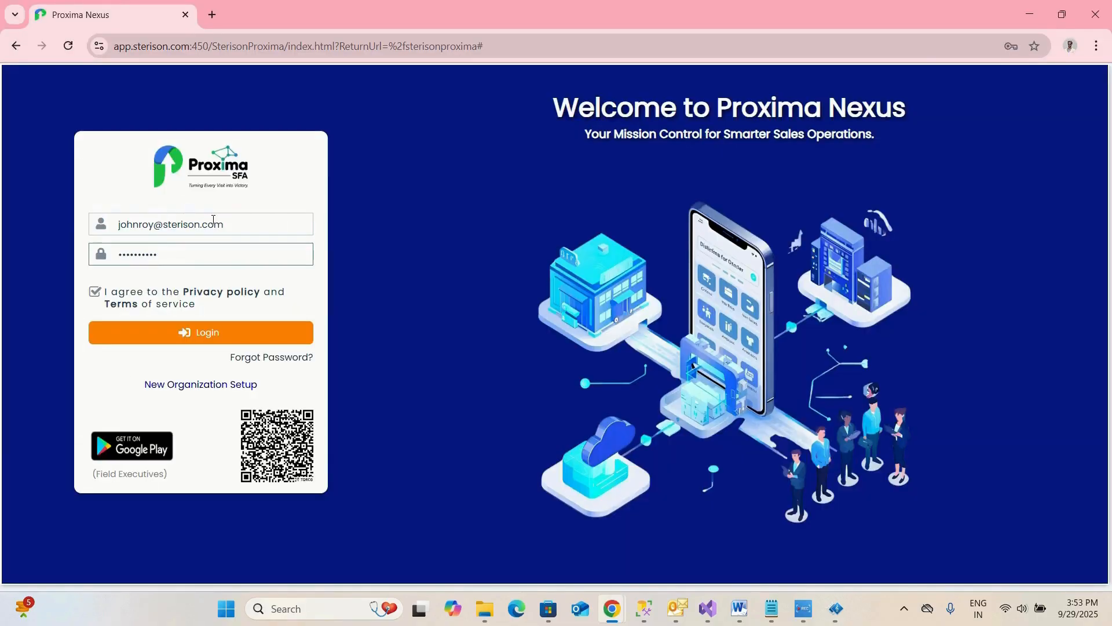
click(203, 331)
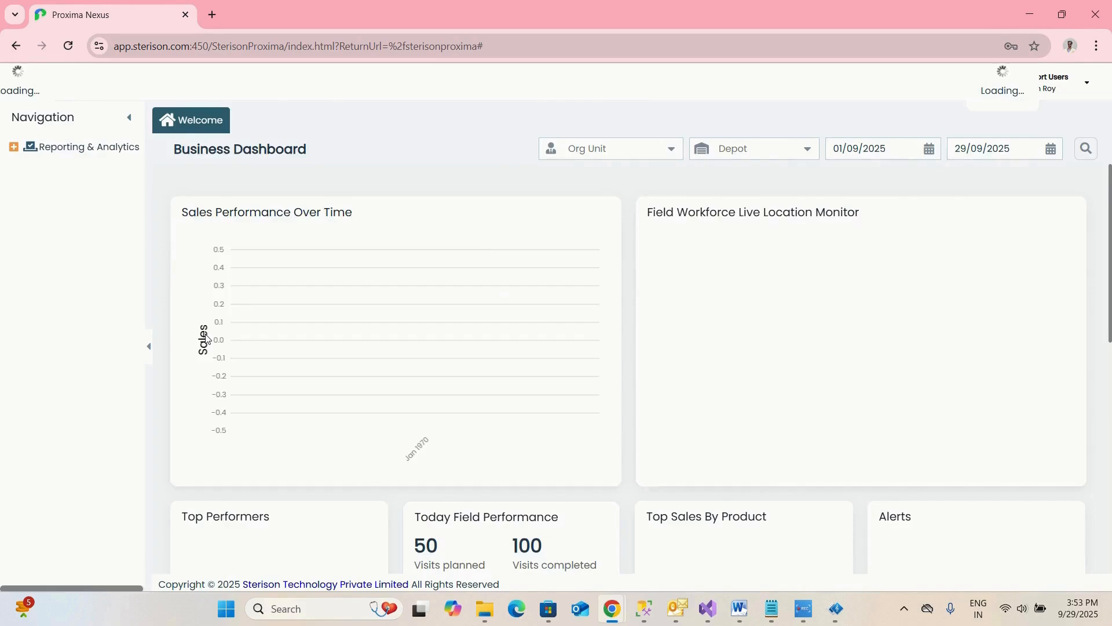
Step: Open and close the Field User Performance report, then log out to the login page
click(14, 150)
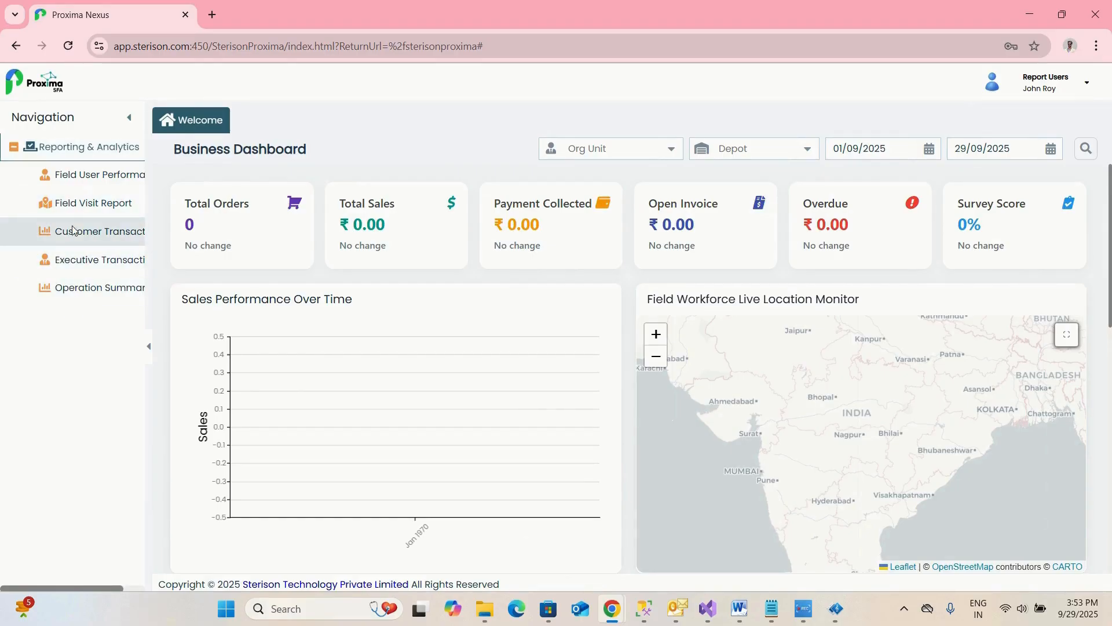
click(90, 184)
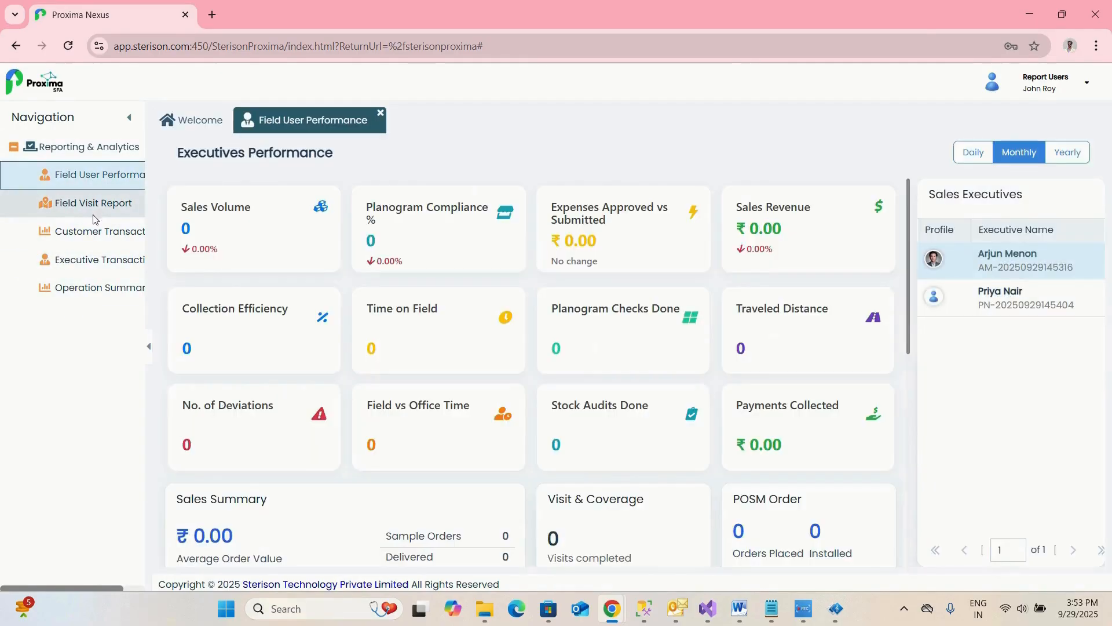
click(380, 113)
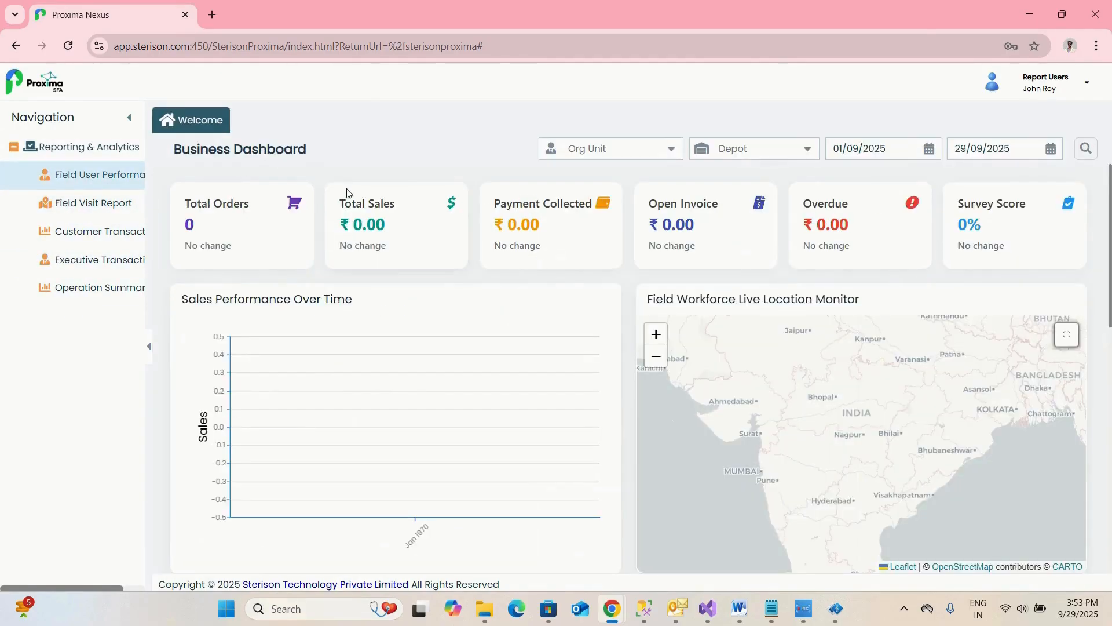
click(1089, 88)
click(1037, 127)
click(521, 365)
click(618, 137)
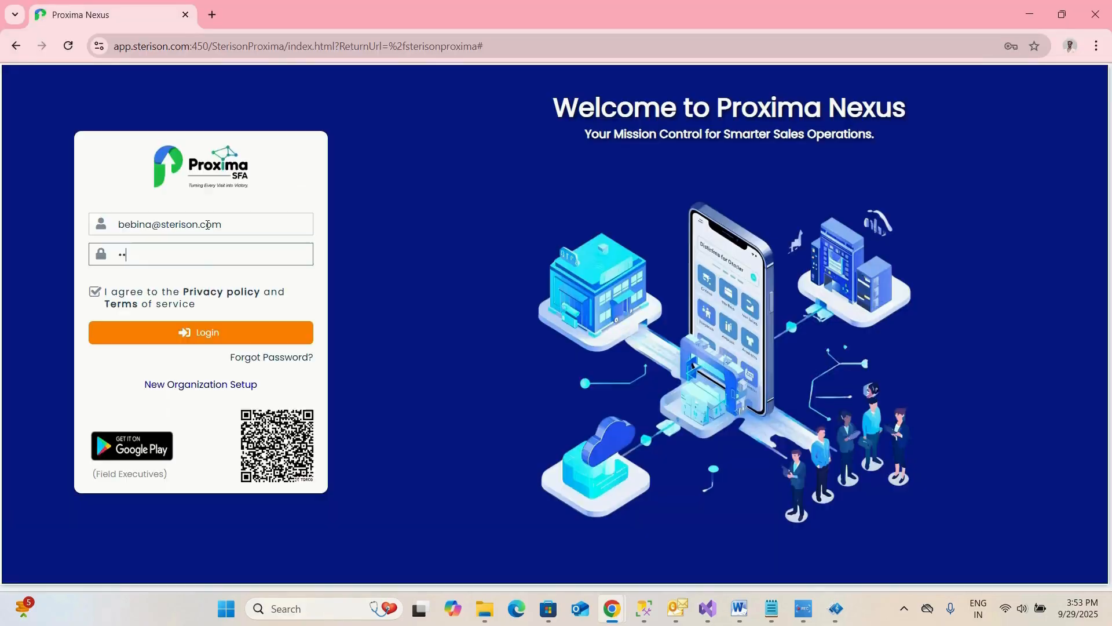
Step: Sign in as Entity Admin and open the Account list under Master Data Management
text(•)
text(•••••••)
key(Return)
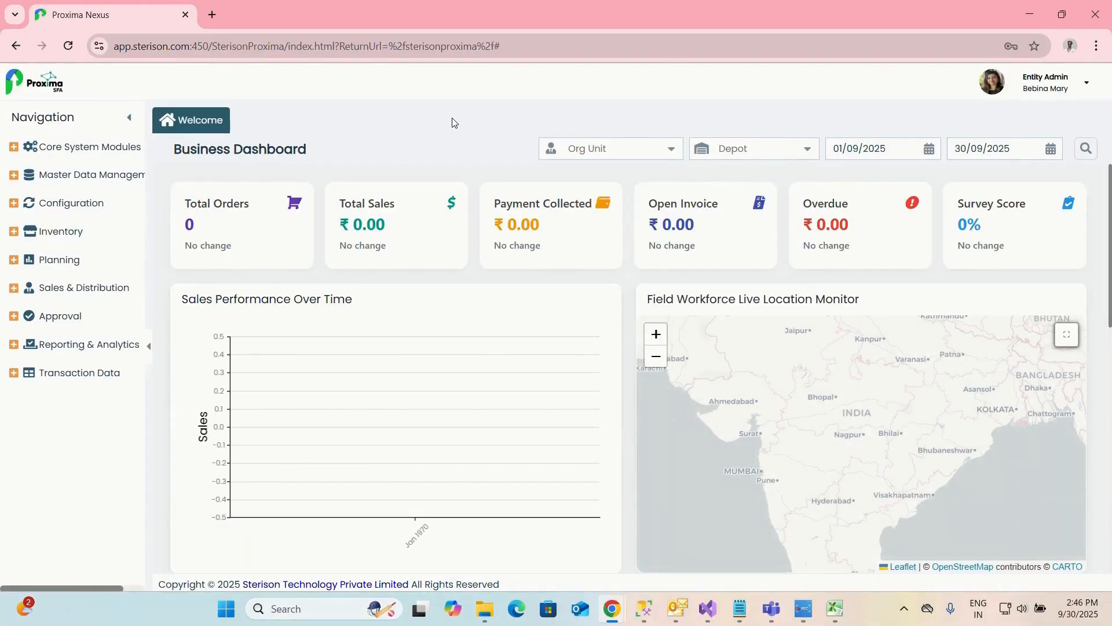
click(12, 178)
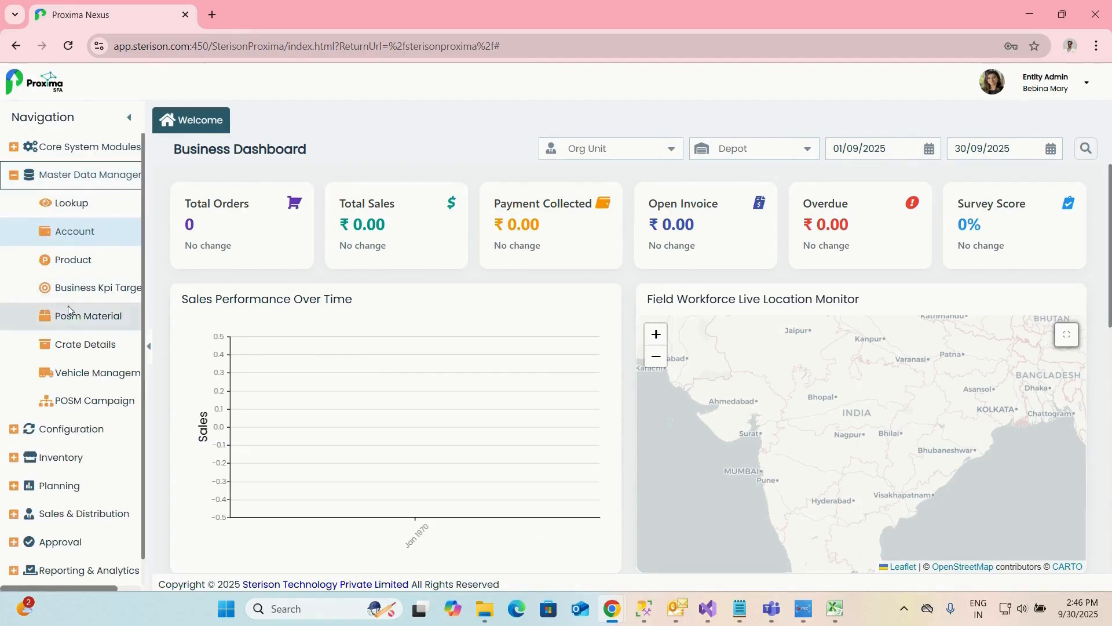
click(88, 241)
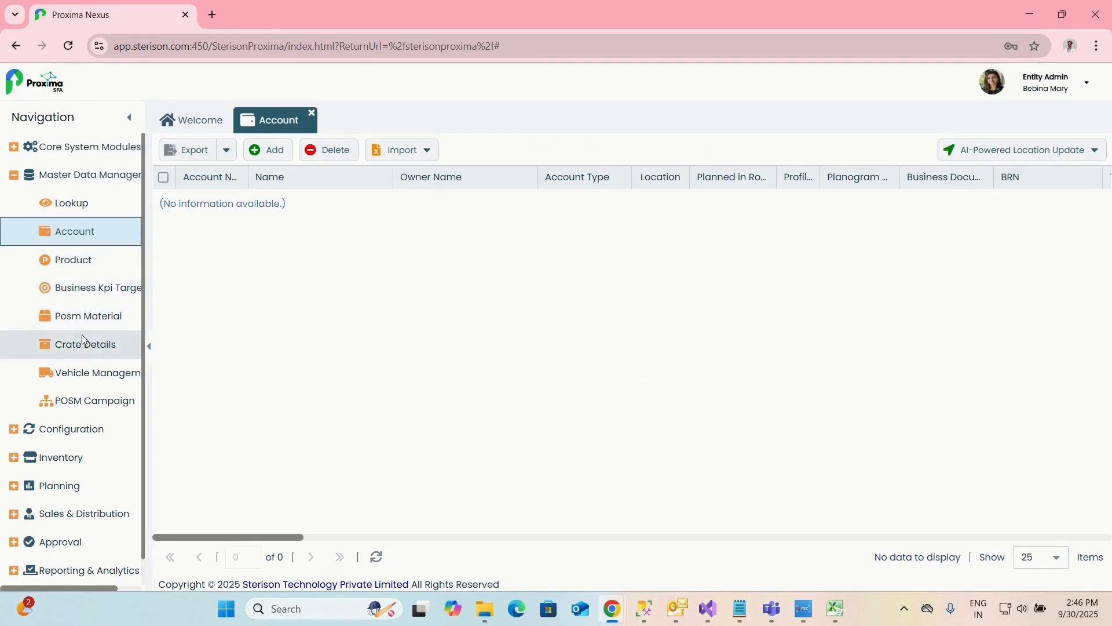
Step: Open the Lookup list sorted by Category, then return to the Account list
click(89, 211)
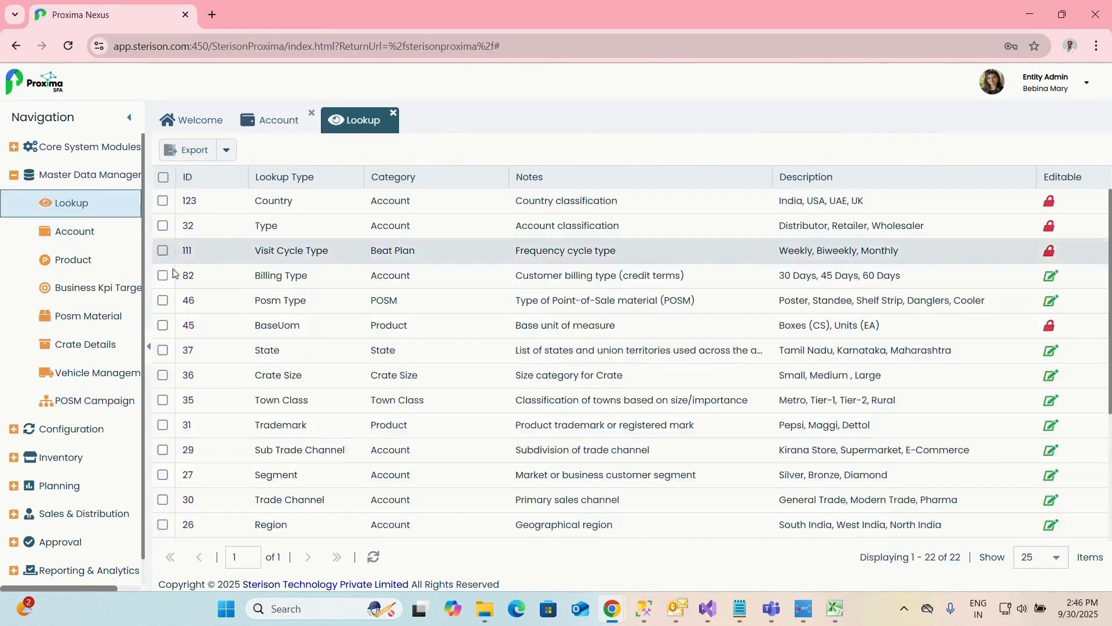
click(415, 177)
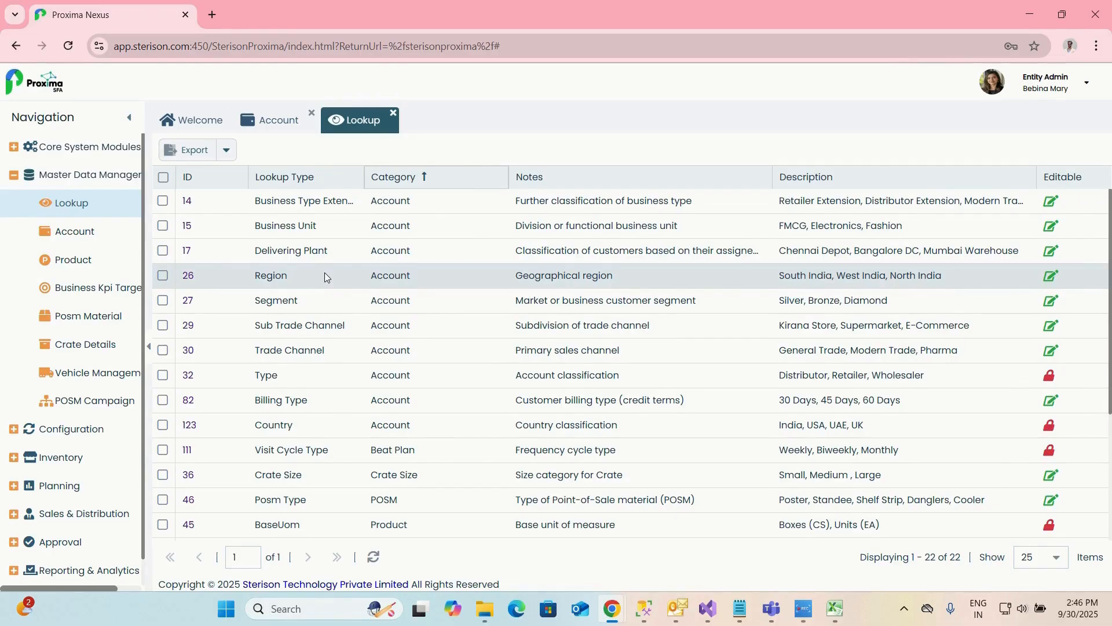
click(280, 122)
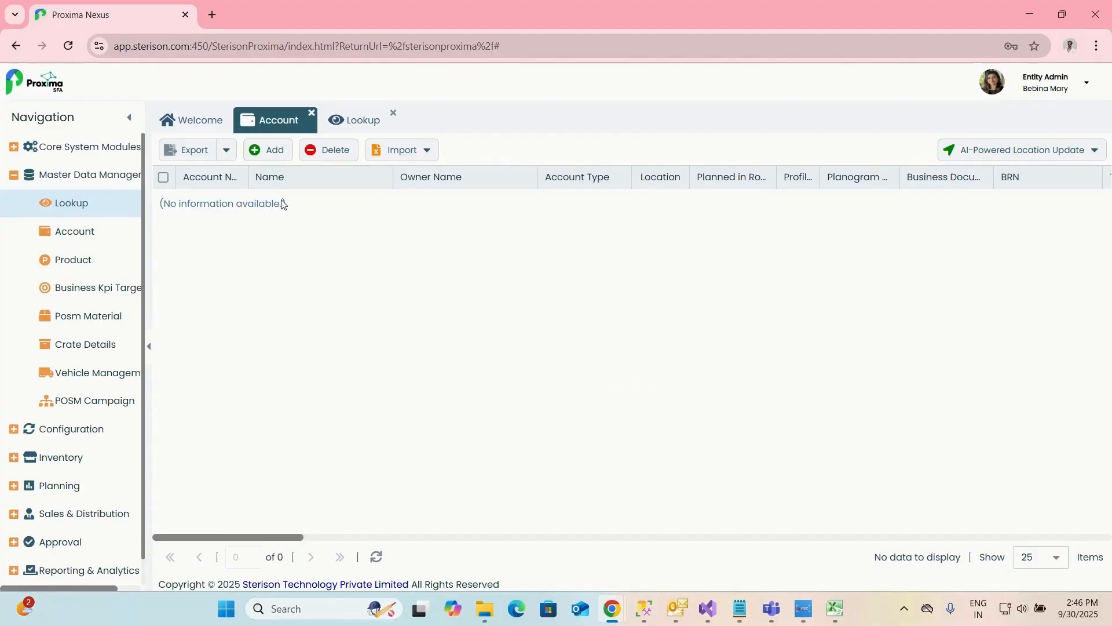
Step: Start a new Customer account with the owner's name pasted from the notes
click(267, 151)
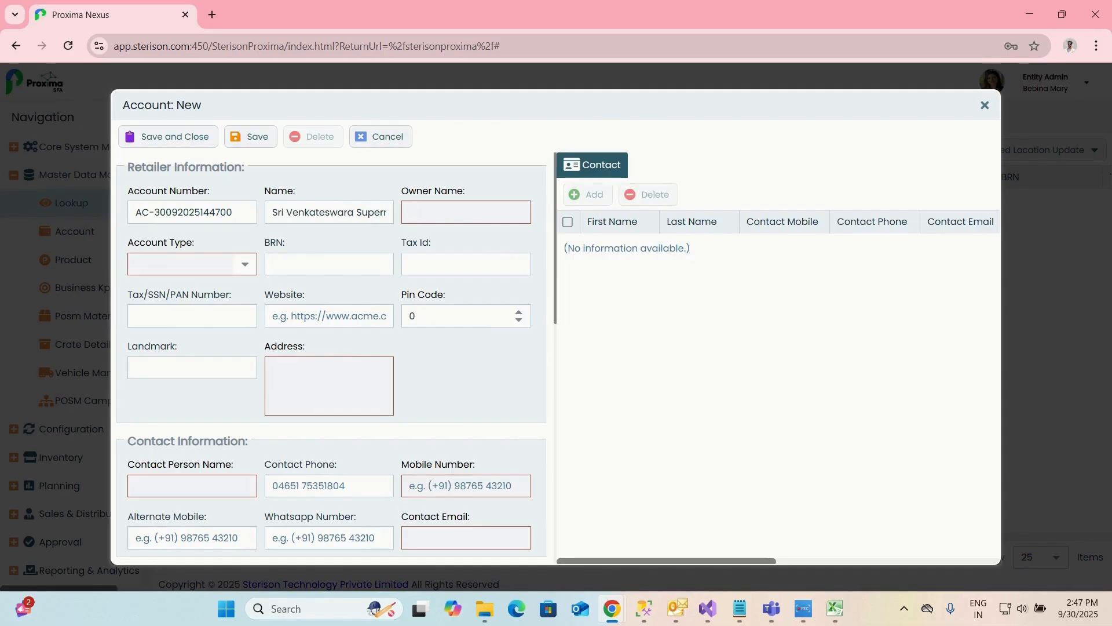
key(alt+Tab)
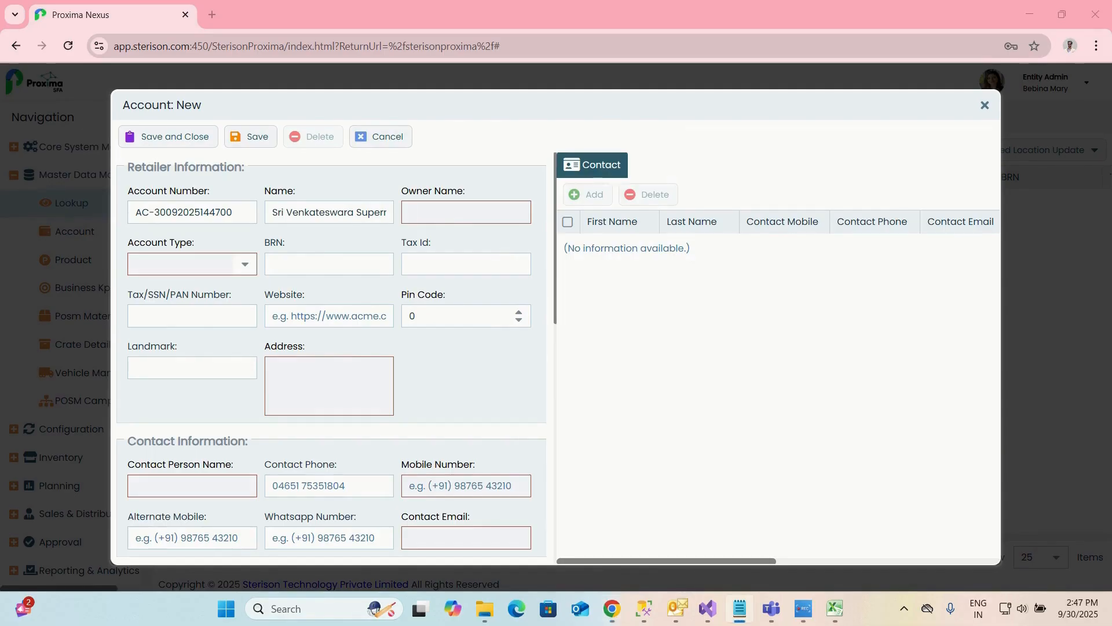
key(alt+Tab)
click(245, 263)
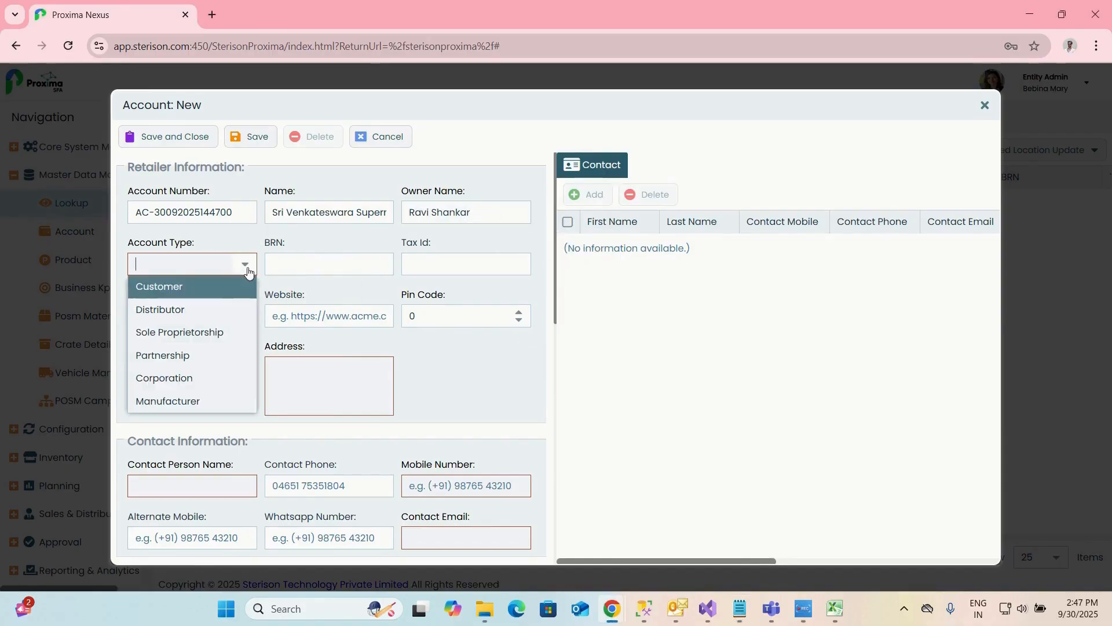
click(158, 286)
click(468, 265)
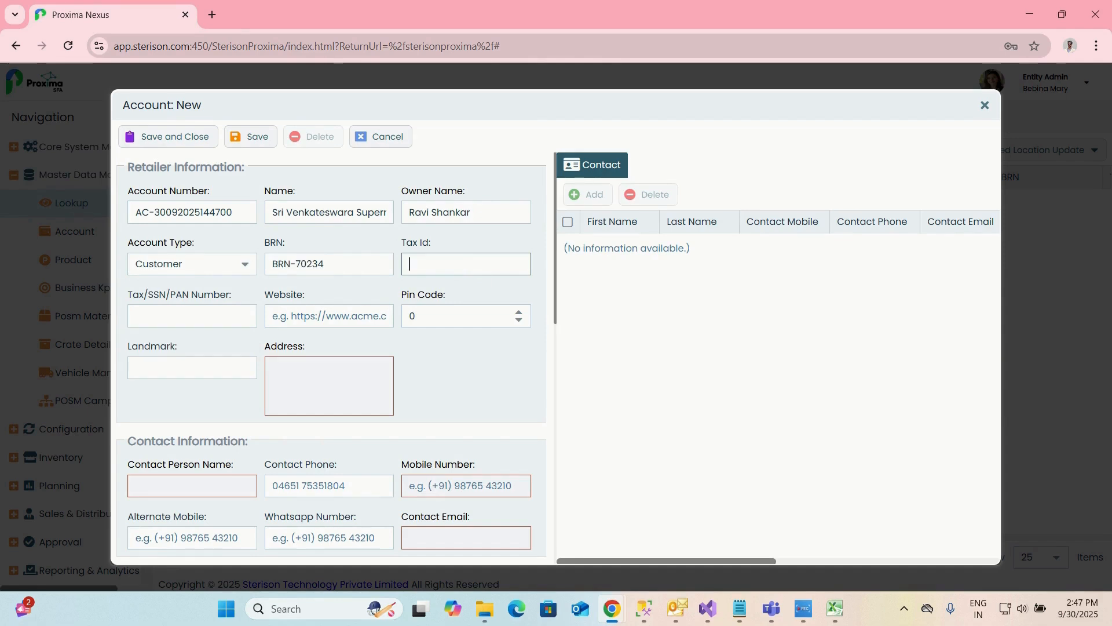
Step: Fill in BRN, tax ID, website, pin 629001, landmark Opp. Bus Stand and the postal address
key(alt+Tab)
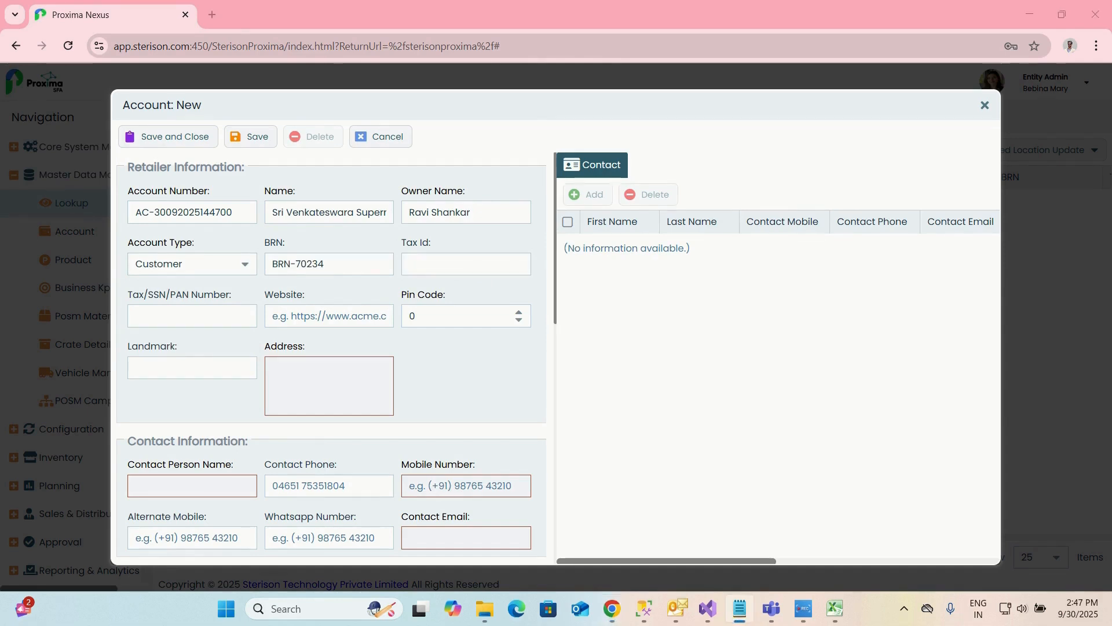
click(494, 266)
click(193, 316)
key(Tab)
text(https://www.supermarti)
key(Tab)
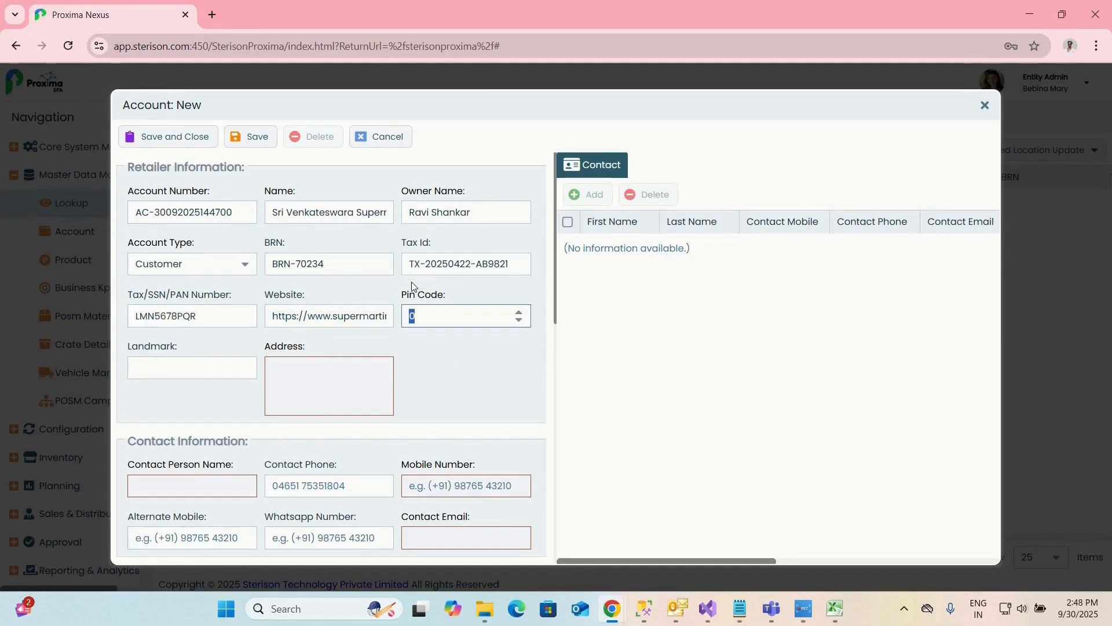
text(629001)
key(Tab)
text(Opp. Bus Stand)
key(alt+Tab)
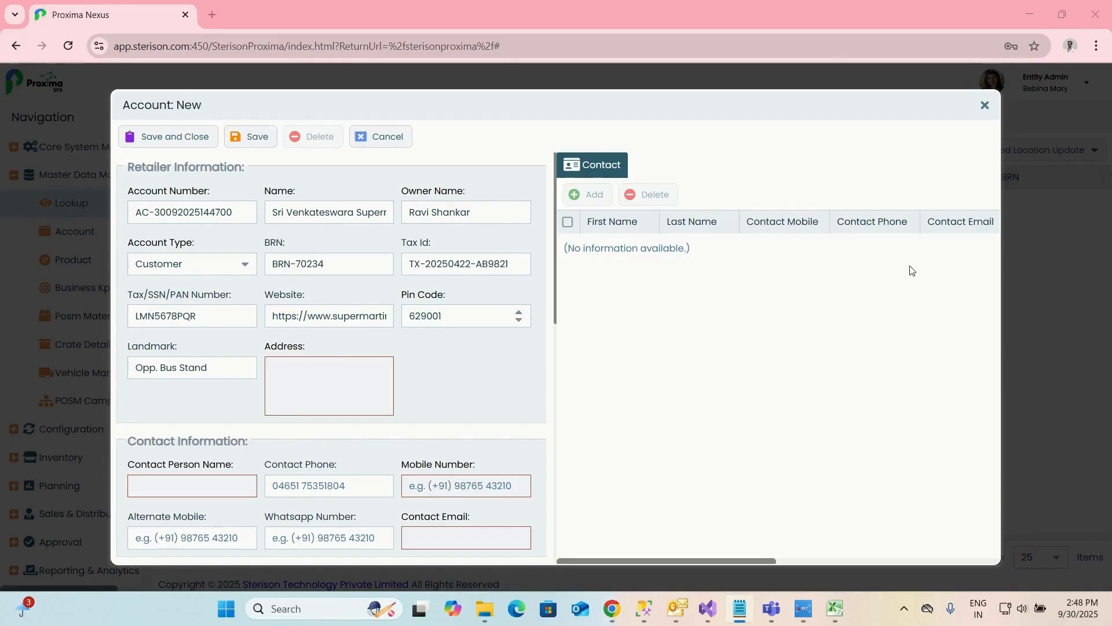
click(325, 384)
scroll(429, 363, down, 3)
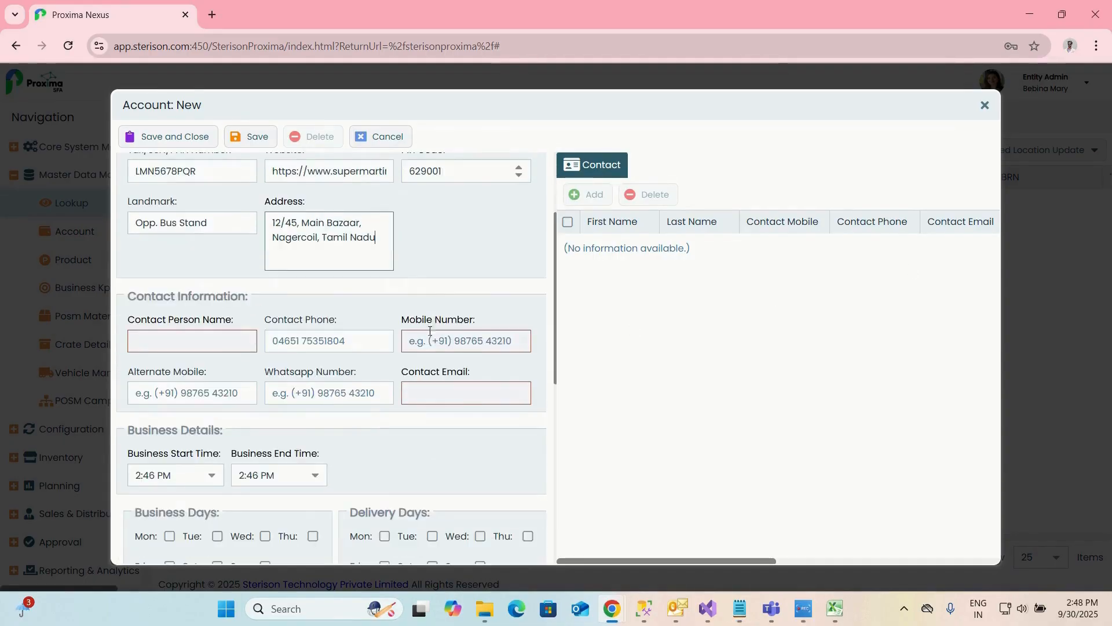
Step: Enter the contact person's name, contact phone, mobile and alternate mobile numbers
click(209, 345)
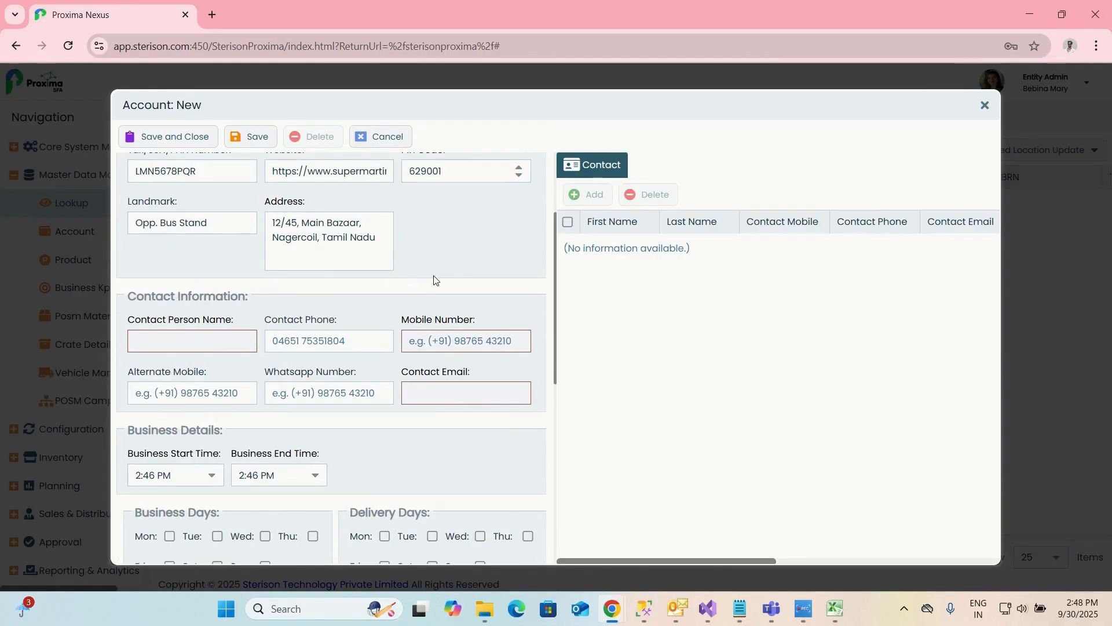
click(333, 342)
key(Tab)
text(919876543210)
click(199, 404)
text(919123456789)
Step: Paste the contact's Whatsapp number and e-mail from the notes
click(304, 389)
key(alt+Tab)
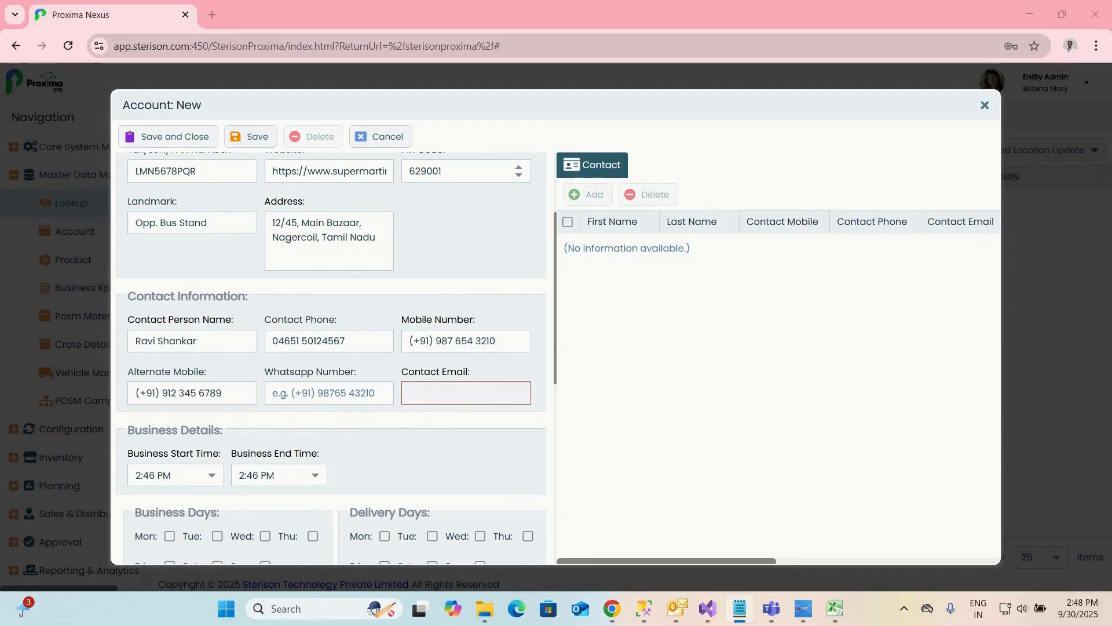
click(288, 396)
key(ctrl+v)
click(417, 397)
key(ctrl+v)
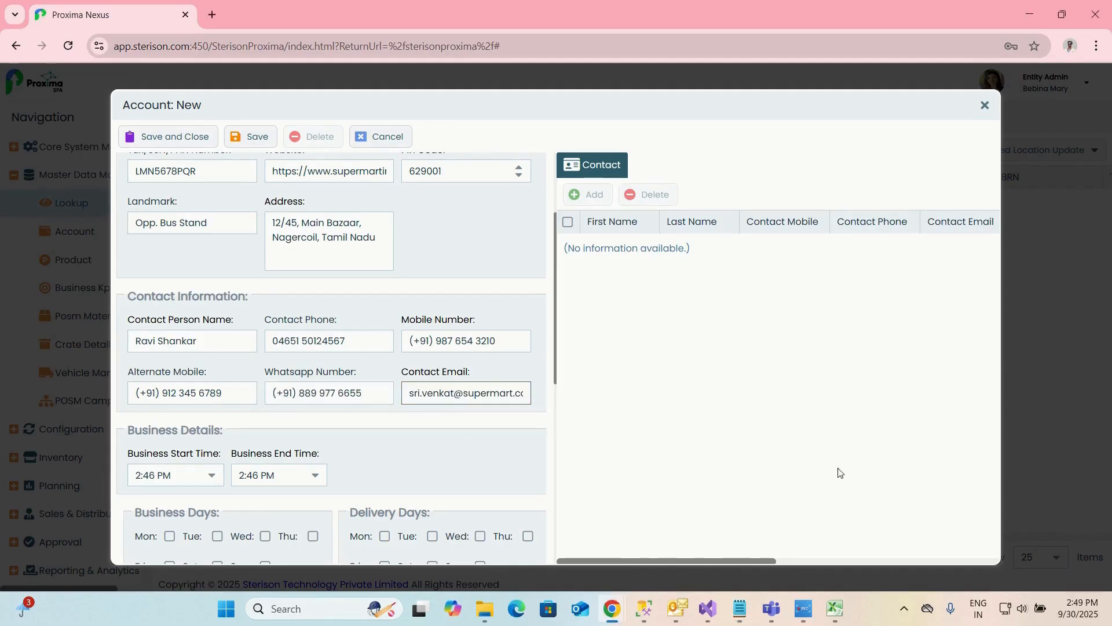
click(184, 465)
scroll(183, 465, down, 4)
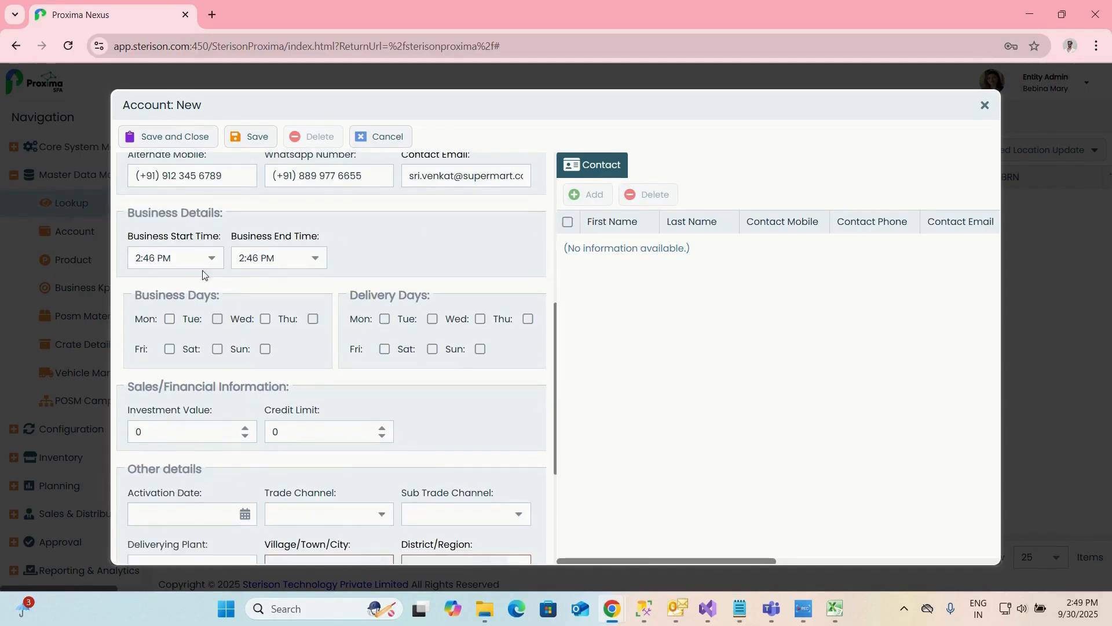
Step: Set business hours from 8:00 AM to 10:00 PM
click(190, 260)
text(8)
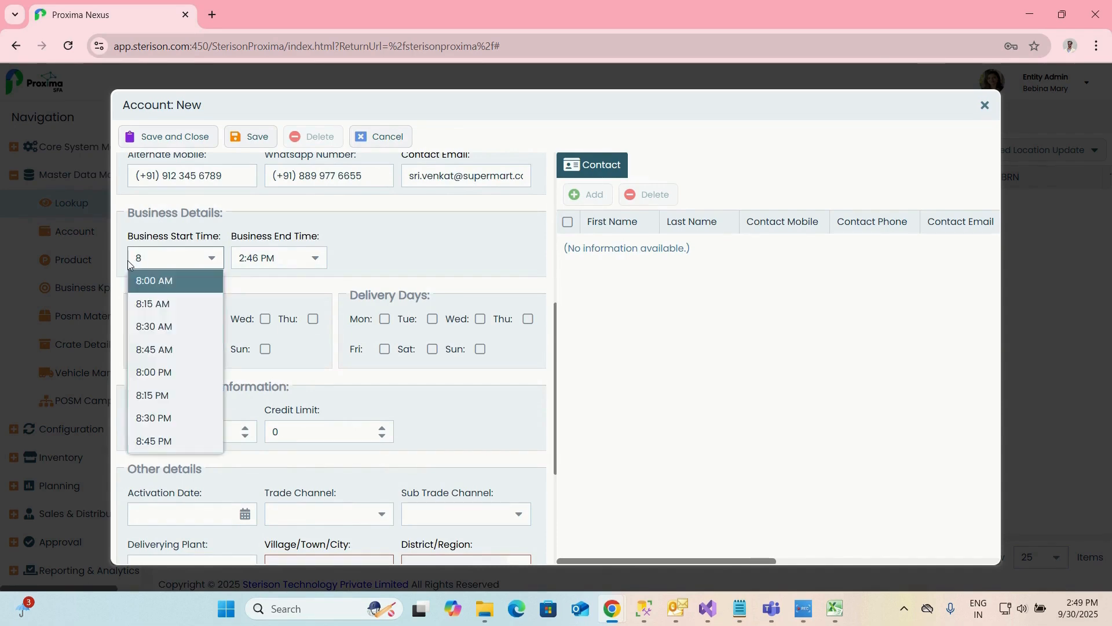
click(162, 291)
key(shift+Tab)
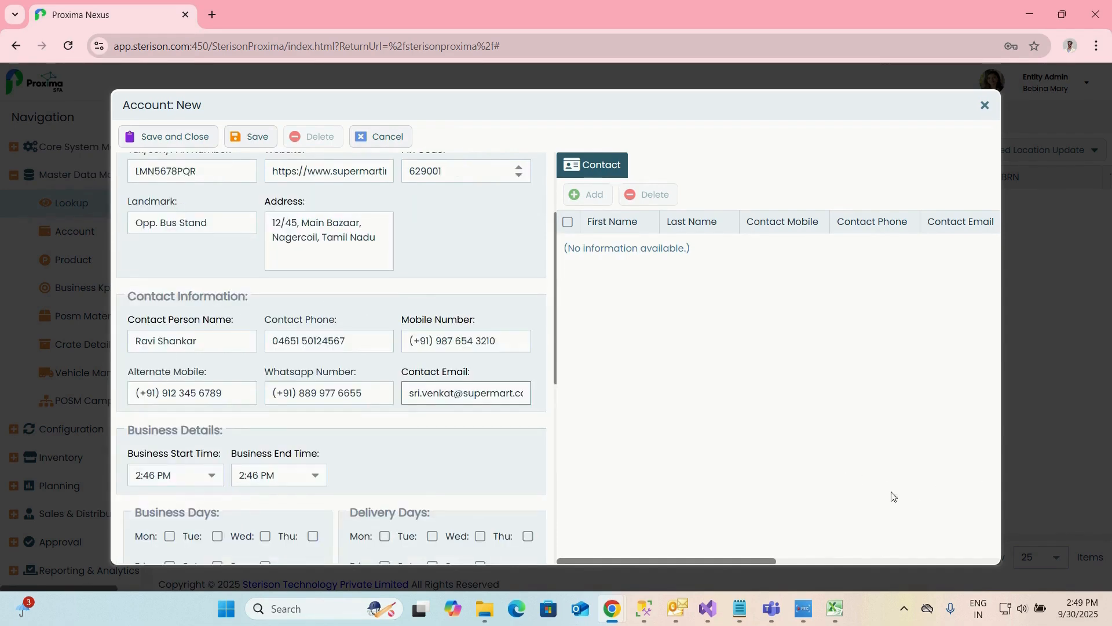
key(Tab)
key(Tab)
text(10)
click(277, 371)
Step: Mark Monday through Saturday as business days and Tuesday and Friday as delivery days
click(170, 319)
click(217, 319)
click(265, 318)
click(313, 319)
click(170, 349)
click(217, 349)
click(432, 319)
click(385, 348)
Step: Enter investment 5000 and credit limit 50000
scroll(398, 390, down, 1)
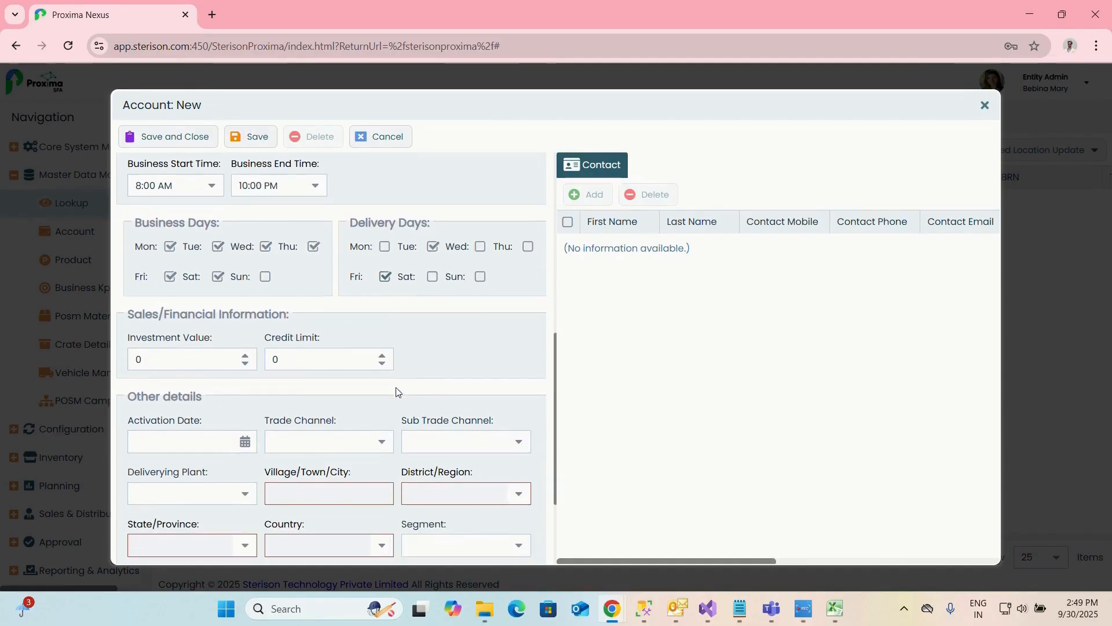
drag(197, 360, 120, 352)
text(5000)
key(Tab)
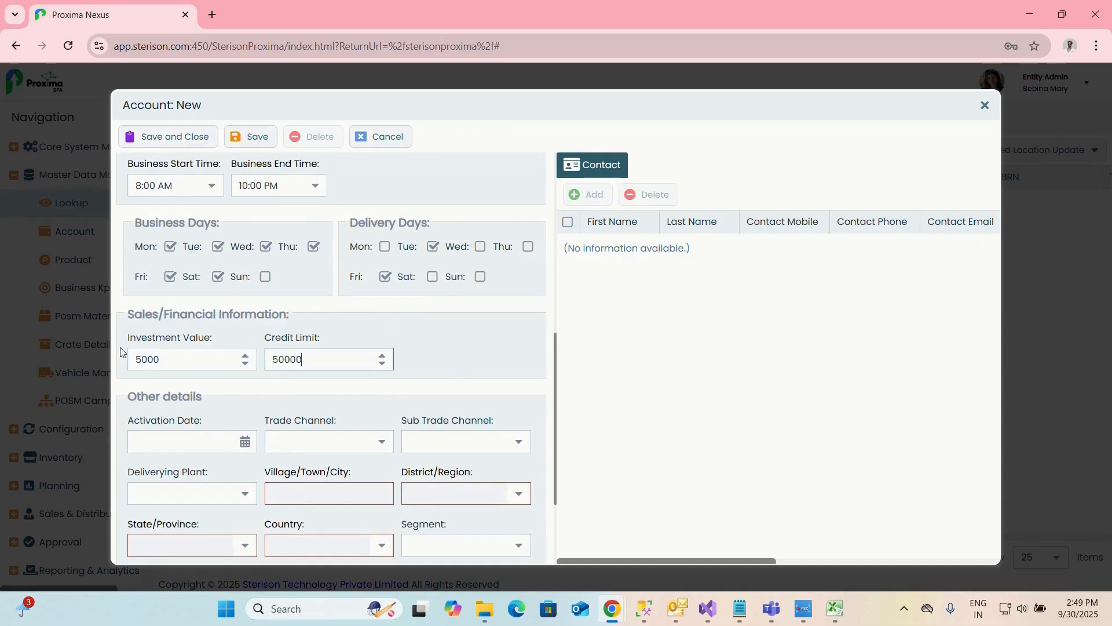
click(214, 406)
Step: Set the activation date to today, 09/30/2025
scroll(243, 388, down, 2)
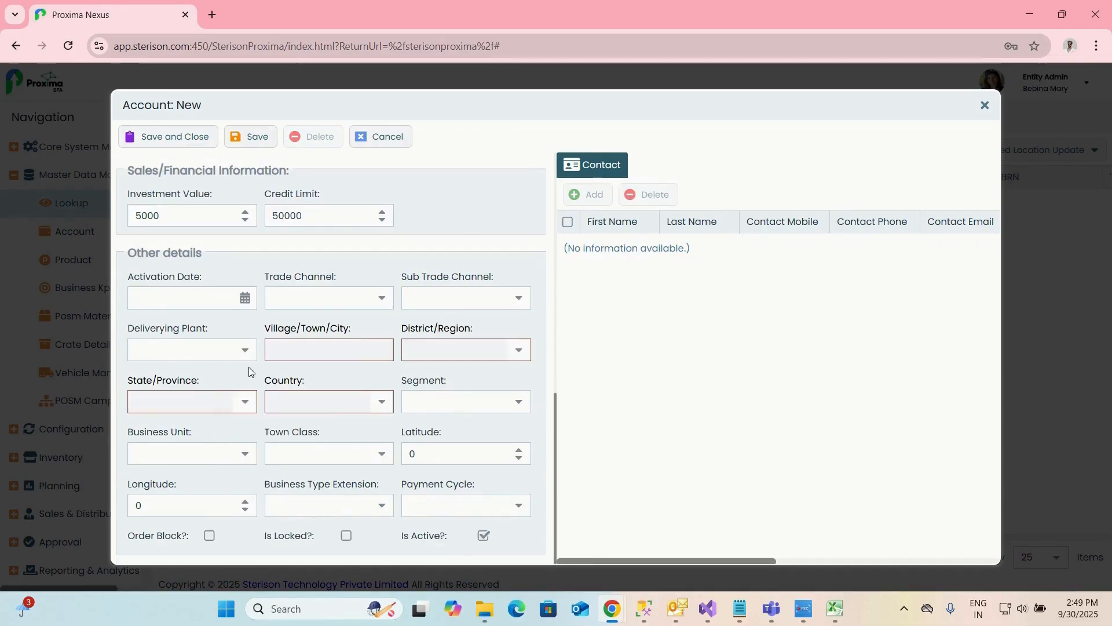
click(245, 299)
click(237, 540)
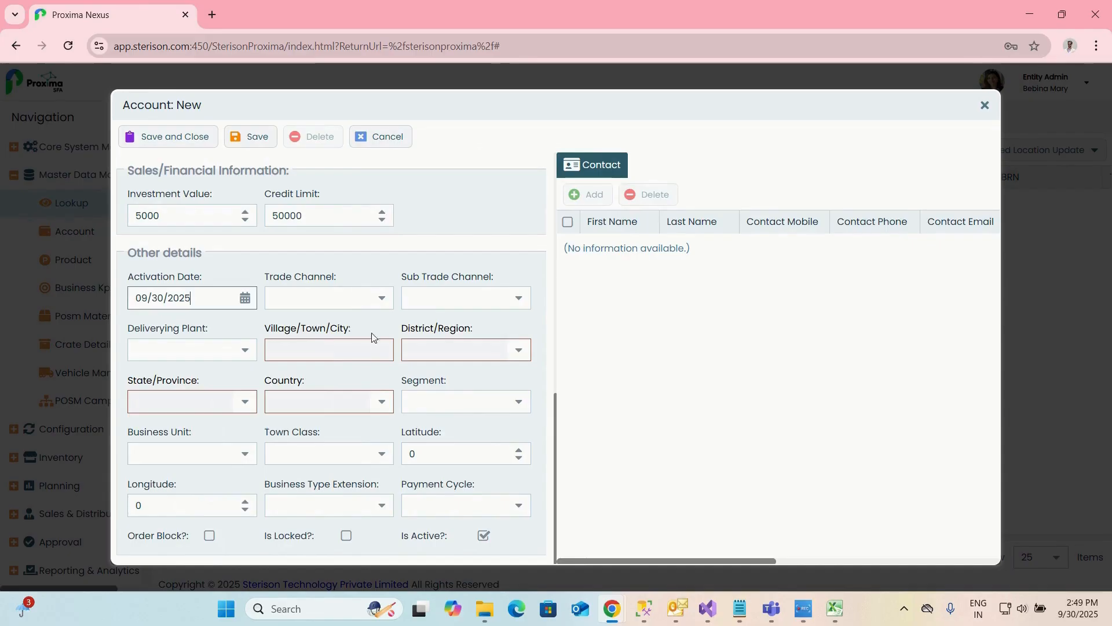
click(387, 299)
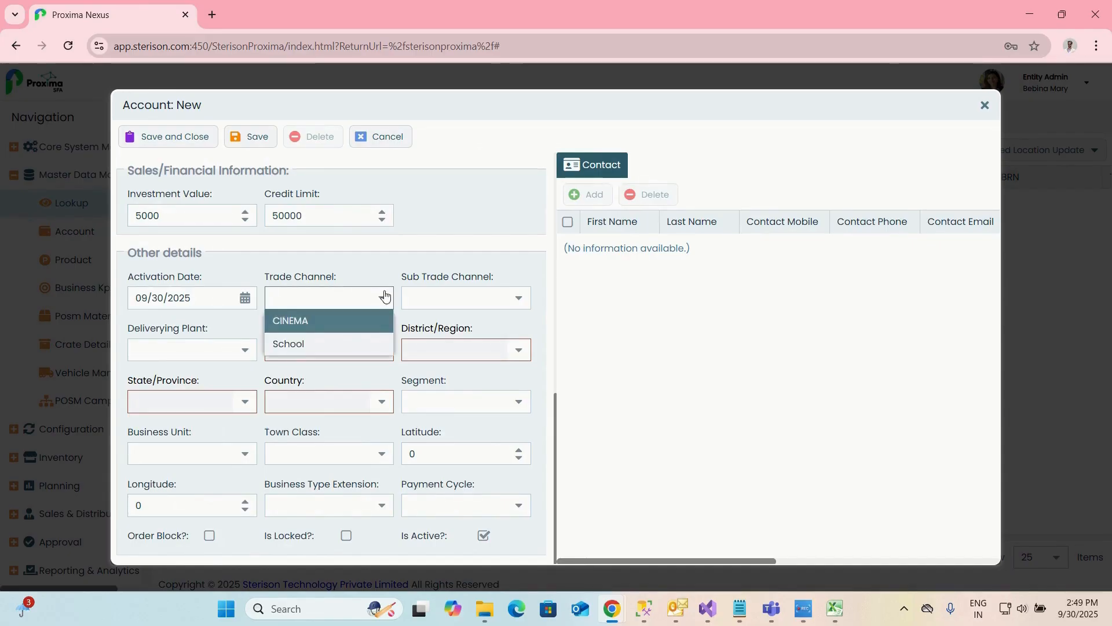
Step: Sign in on a second tab and view the CINEMA entry under Master Data > Lookup > Trade Channel
click(385, 258)
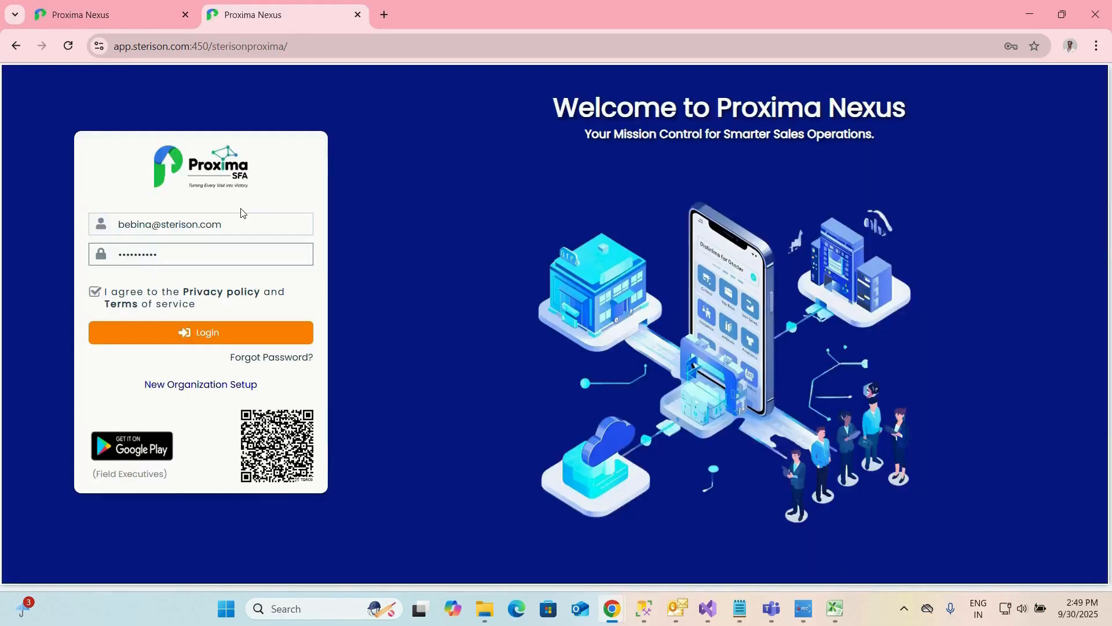
key(Return)
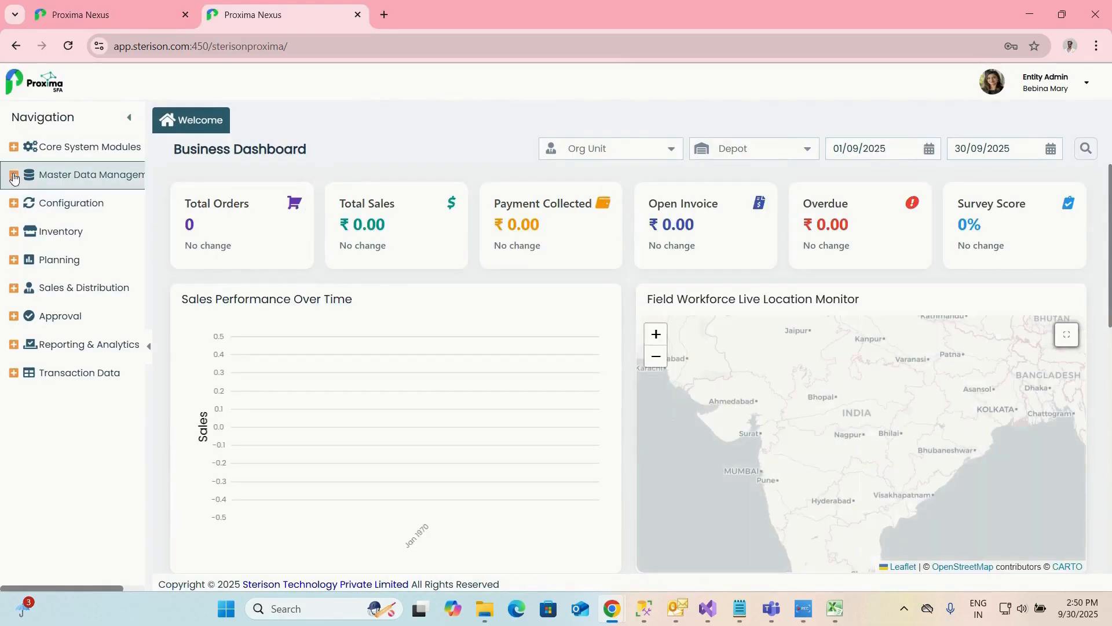
click(116, 175)
click(63, 212)
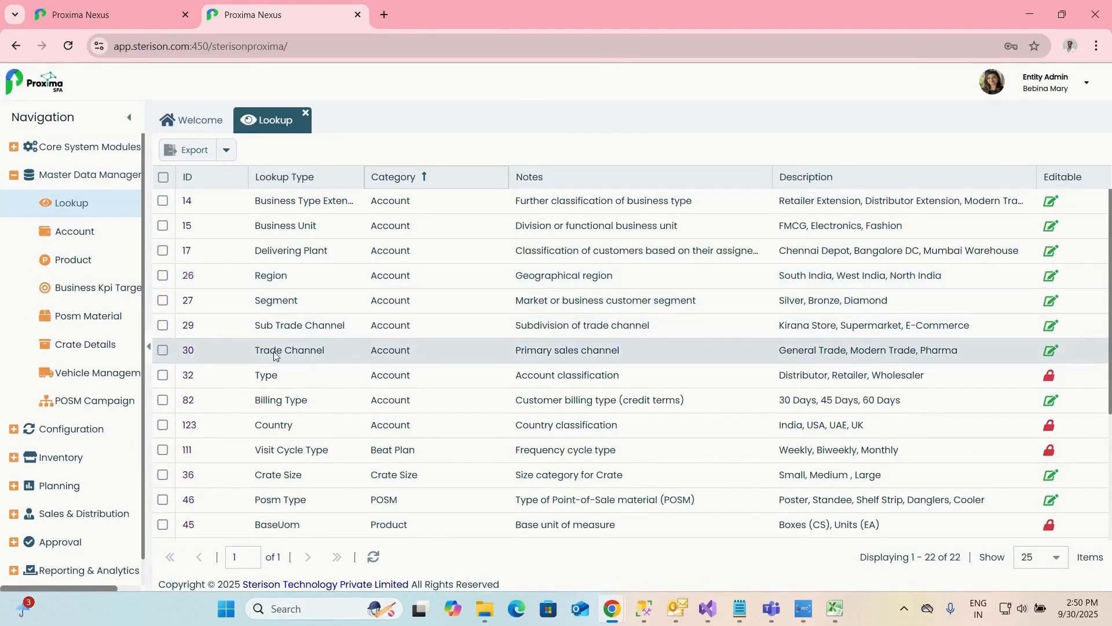
click(185, 355)
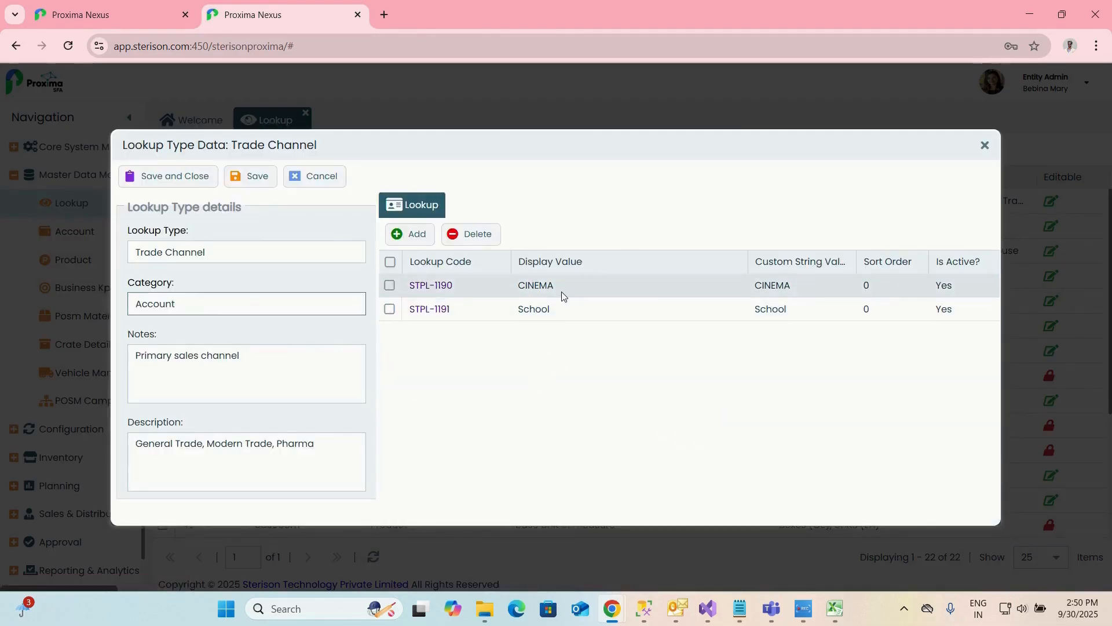
click(449, 286)
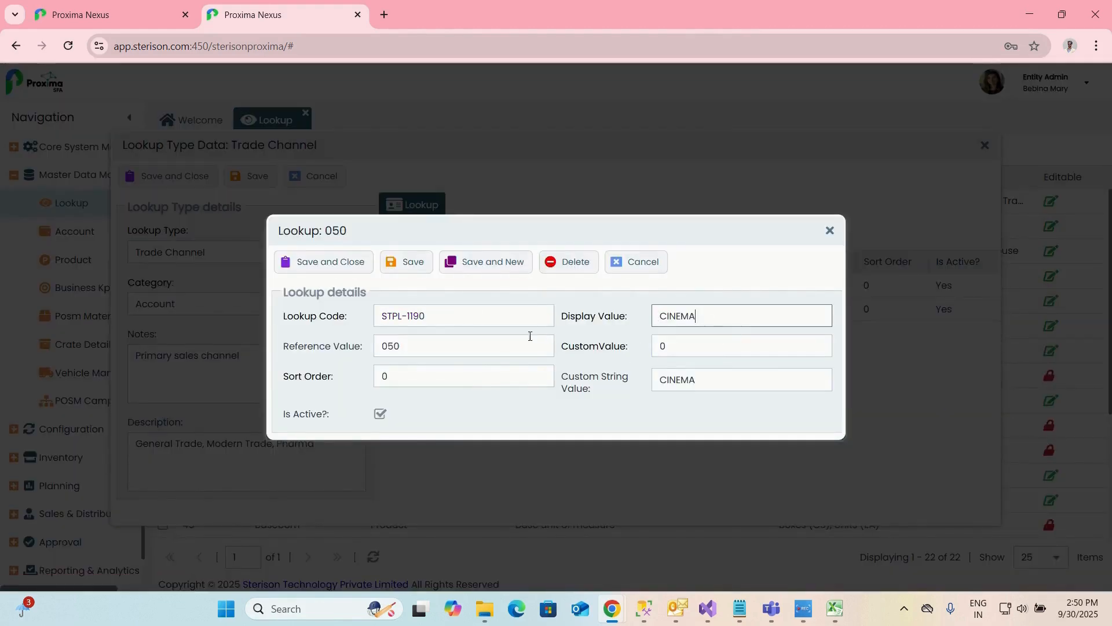
Step: Back on the account form, set Trade Channel CINEMA and Sub Trade Channel Cinema Lobby Retail
key(ctrl+Tab)
click(366, 317)
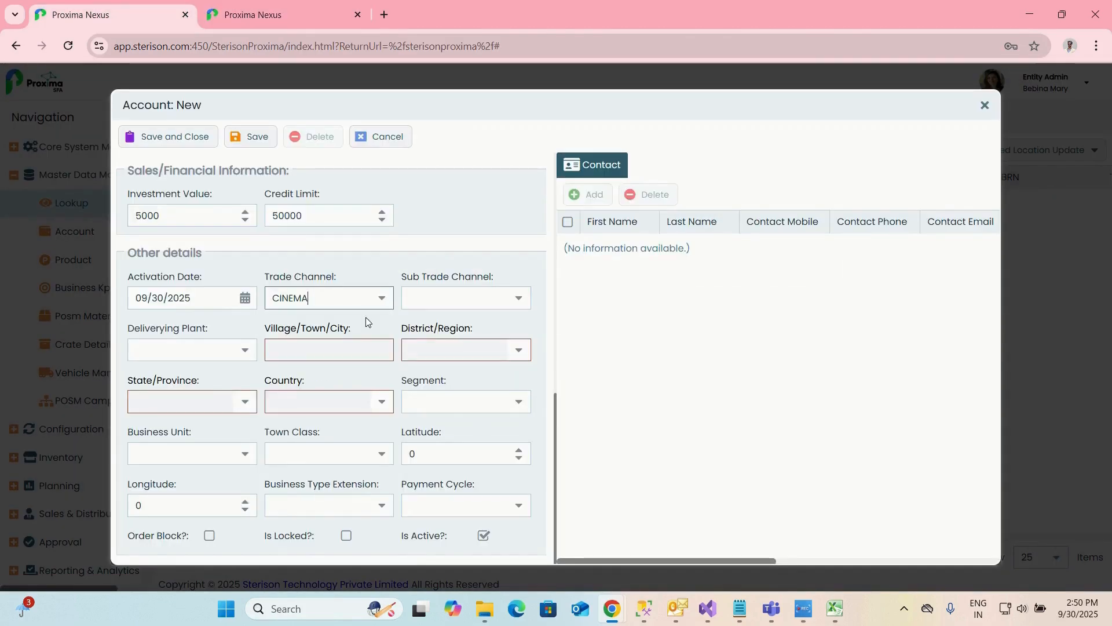
click(521, 309)
click(421, 365)
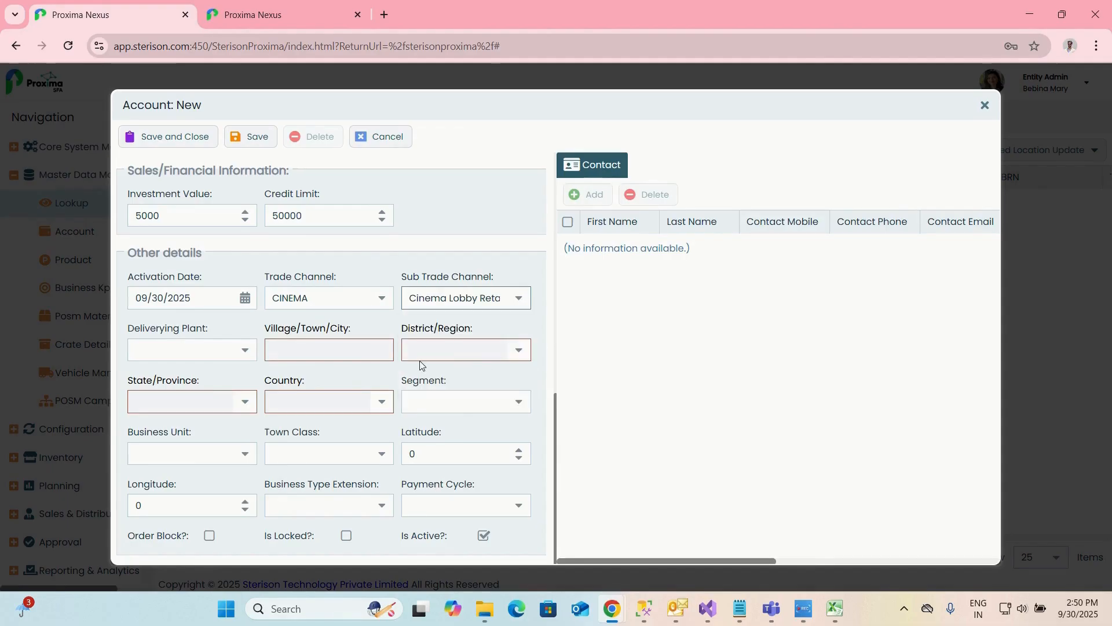
Step: Filter the lookup types by 'sub' and open the Sub Trade Channel values
key(ctrl+Tab)
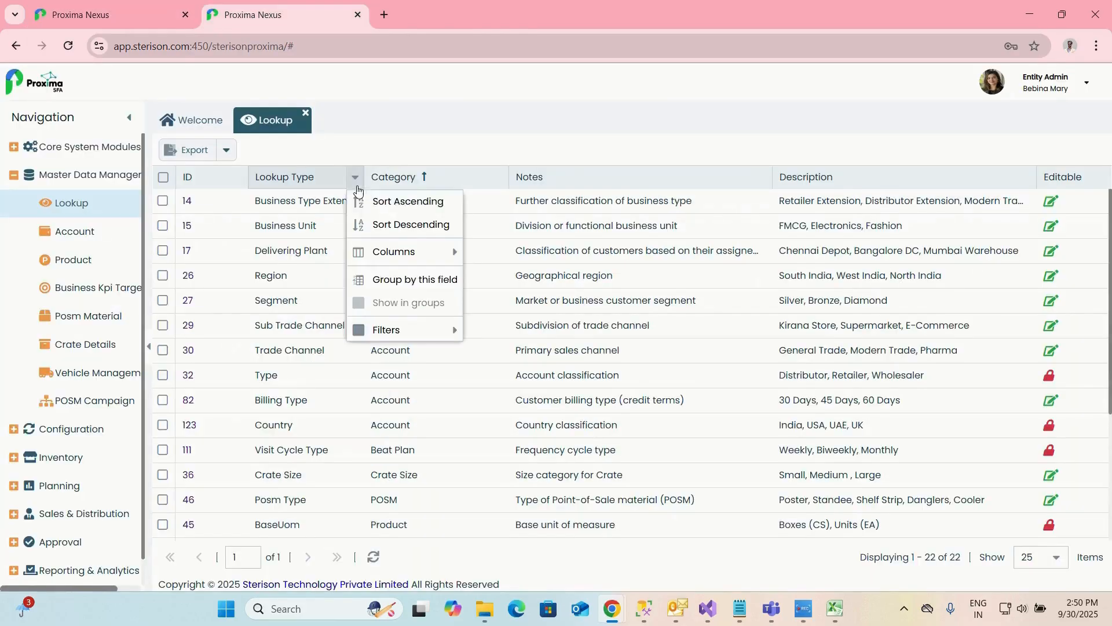
mouse_move(406, 328)
text(sub)
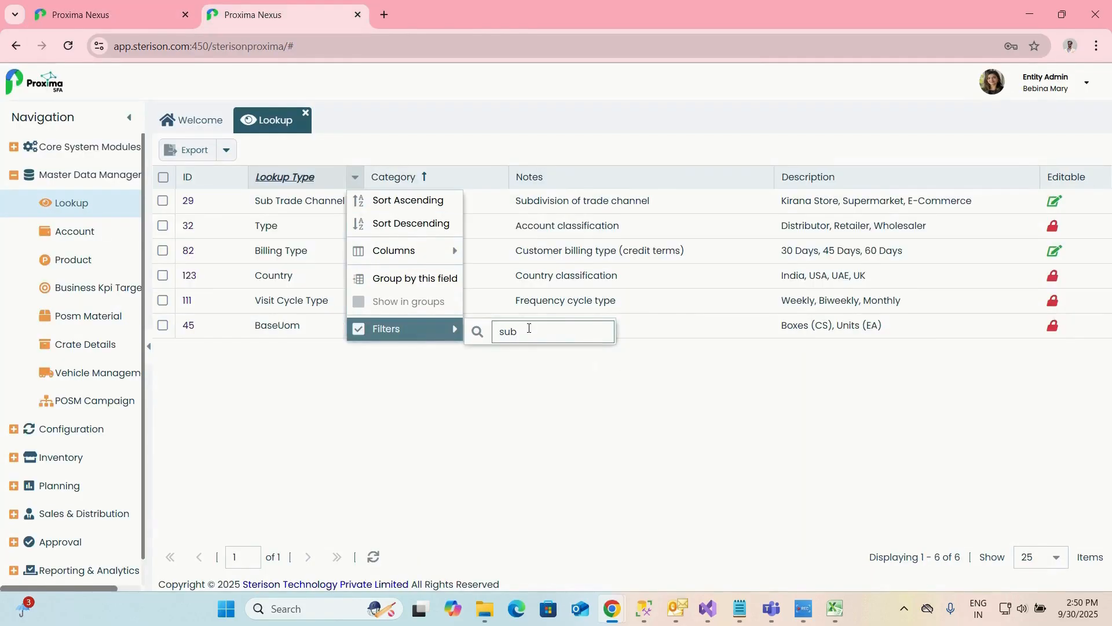
click(328, 380)
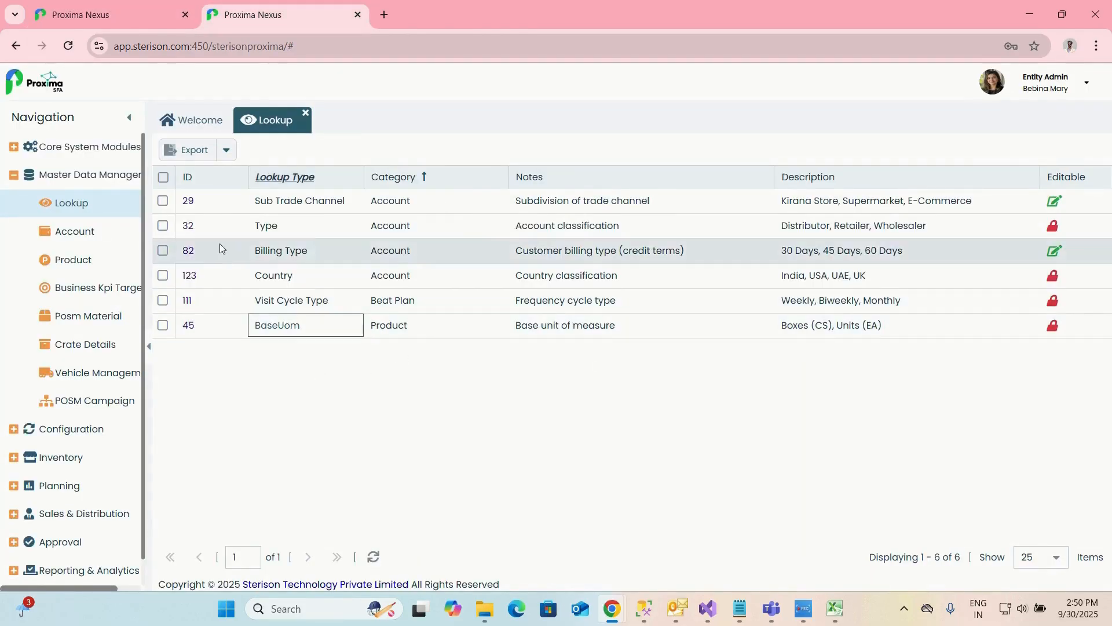
double_click(193, 208)
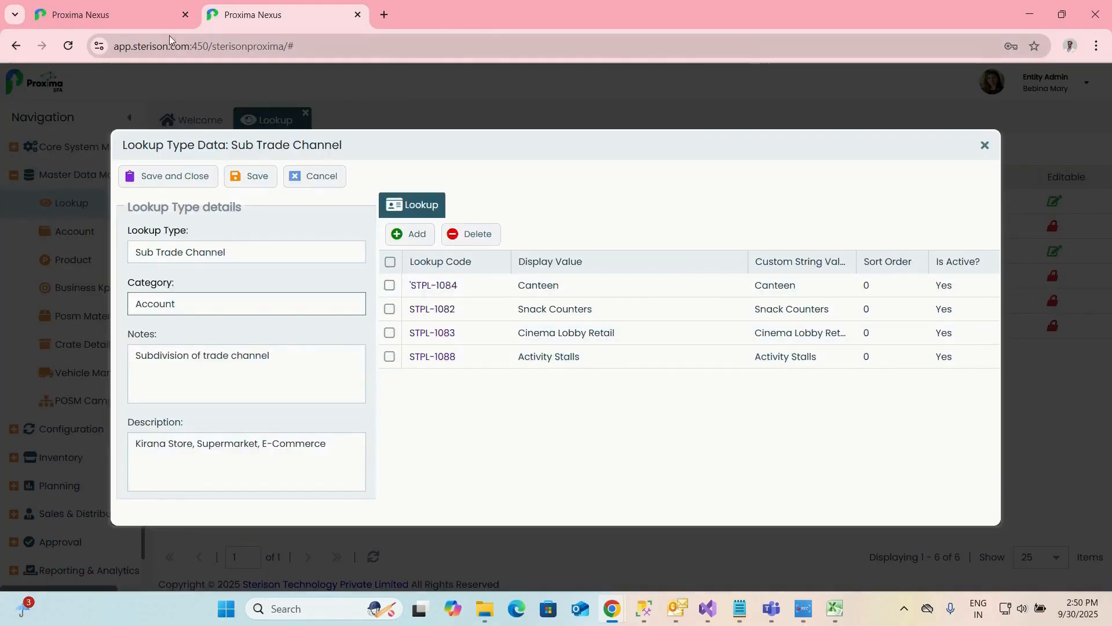
Step: Set delivering plant C/o Hershey India Private Ltd, city Nagercoil and district South India
click(124, 14)
click(252, 355)
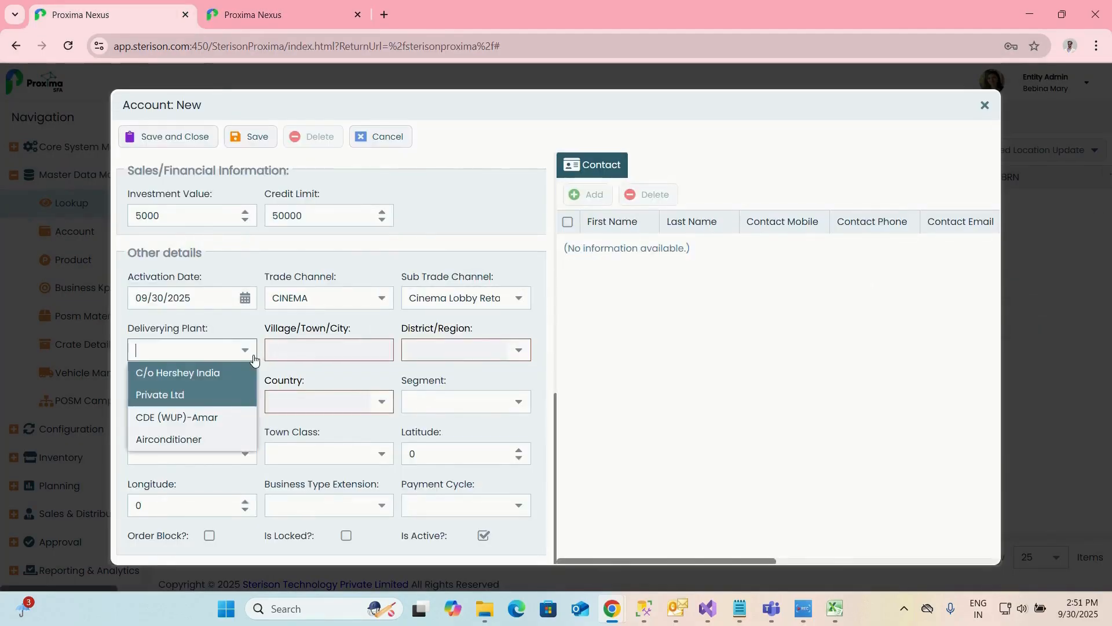
click(234, 384)
click(369, 354)
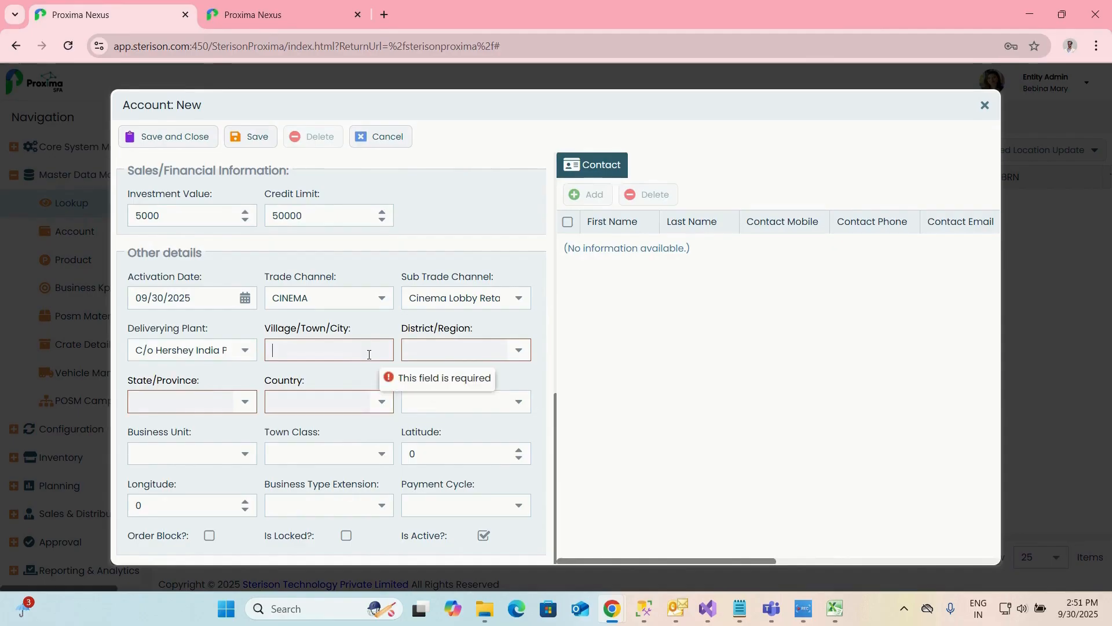
text(Nagercoil)
click(518, 350)
click(446, 374)
Step: Set the state to Tamilnadu and the country to India
click(174, 397)
text(Tamilnadu)
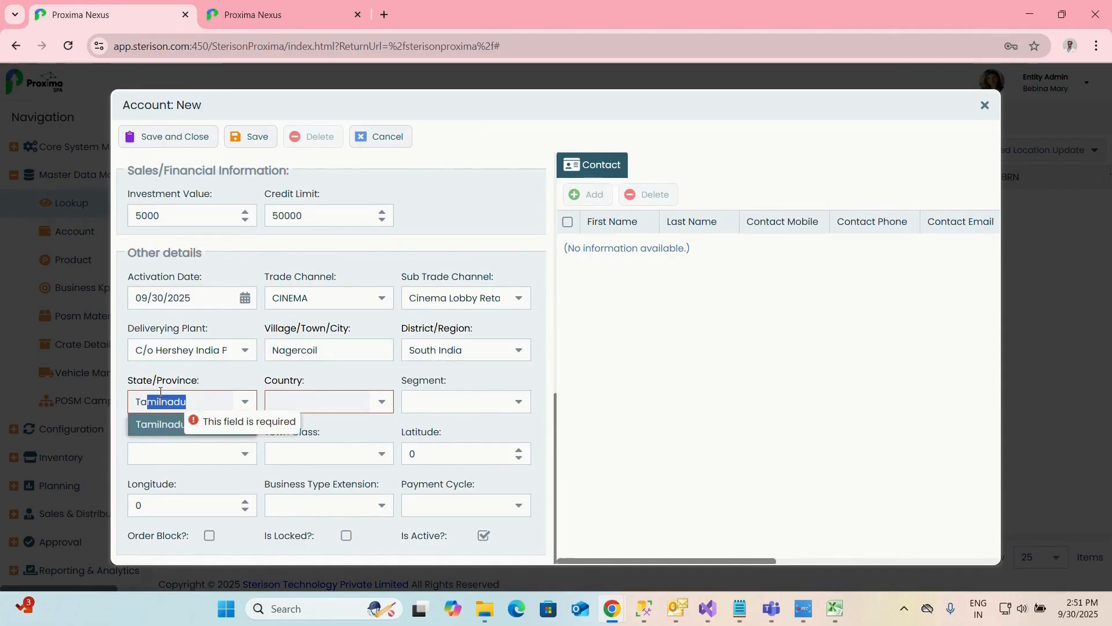
key(Tab)
text(In)
click(318, 427)
click(452, 402)
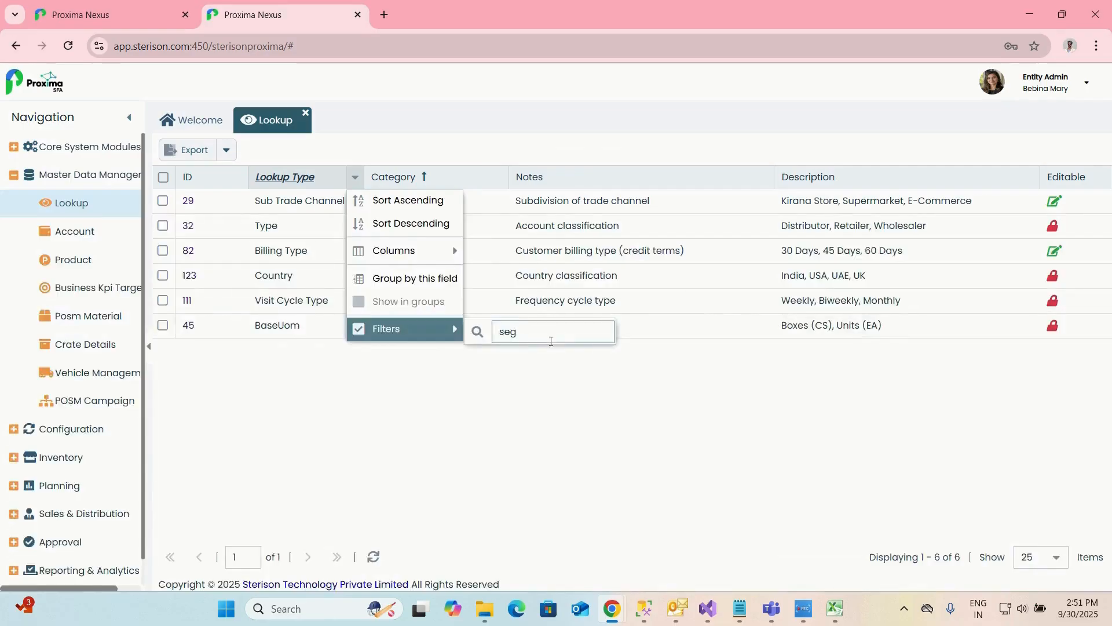
Step: Review the Segment lookup values, discard an unfinished new entry, and return to the account
double_click(185, 204)
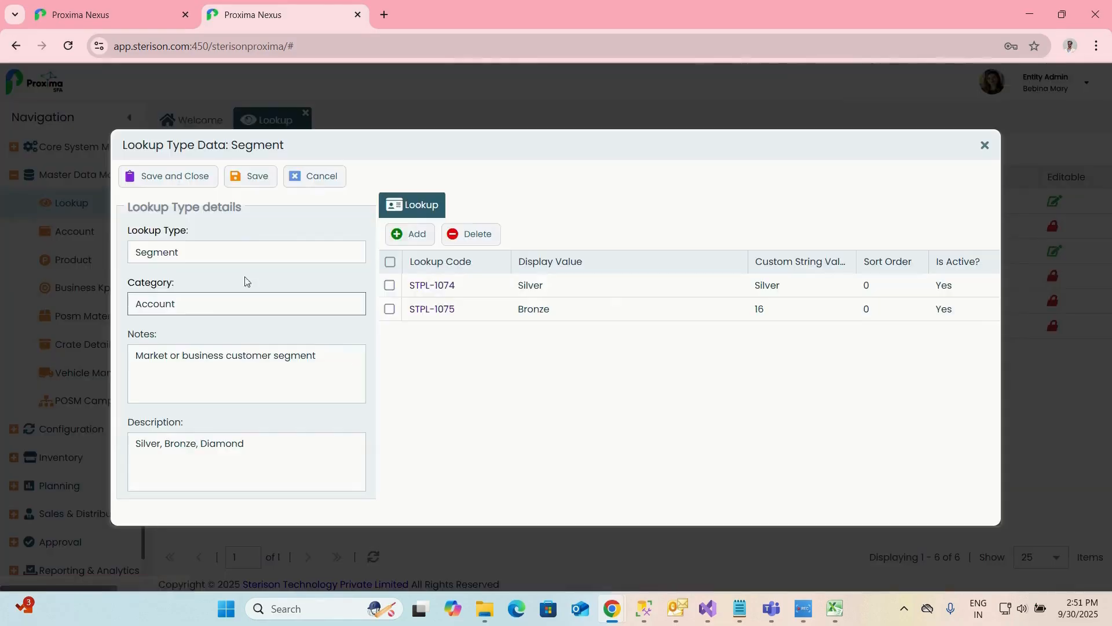
drag(136, 357, 368, 364)
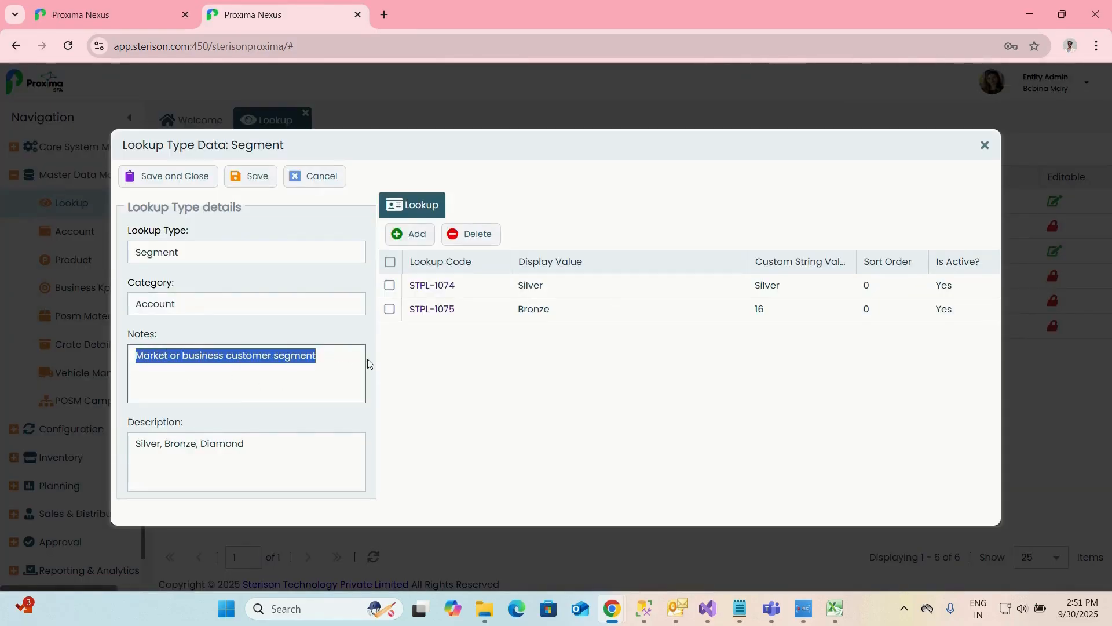
click(334, 378)
drag(134, 447, 212, 446)
click(213, 445)
click(417, 241)
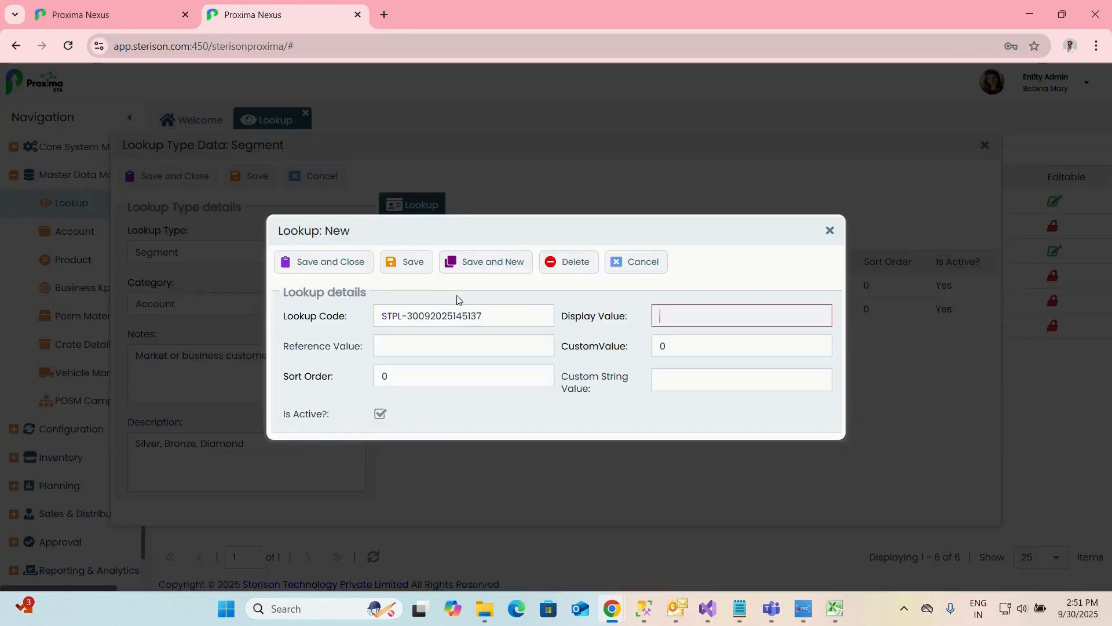
click(645, 266)
click(110, 16)
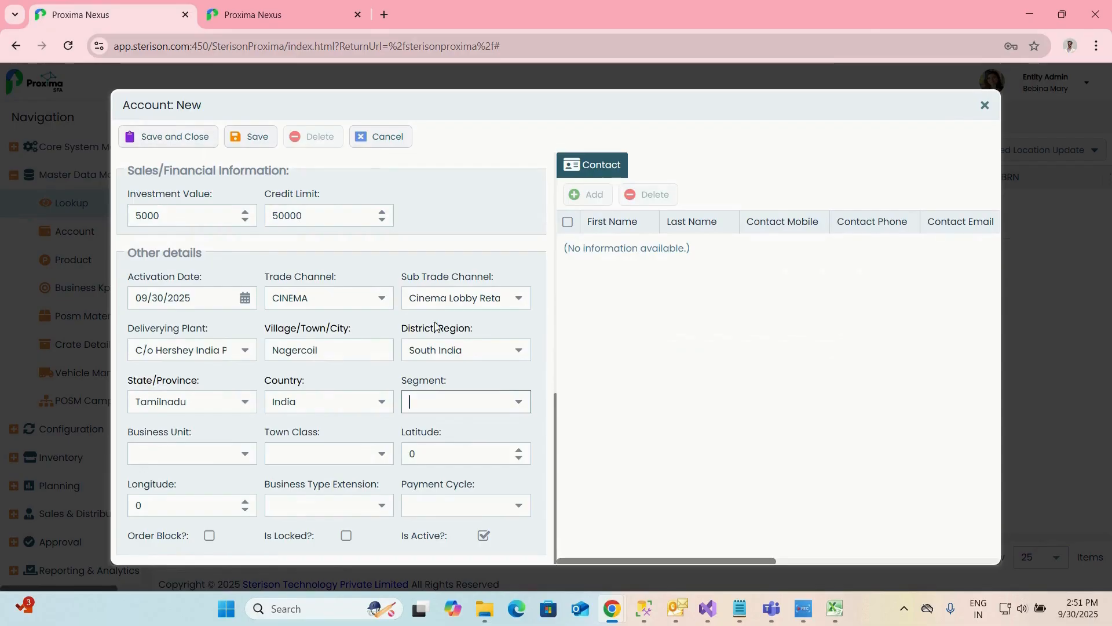
Step: Set segment Bronze, business unit Fashion and town class Metros
click(519, 402)
click(461, 427)
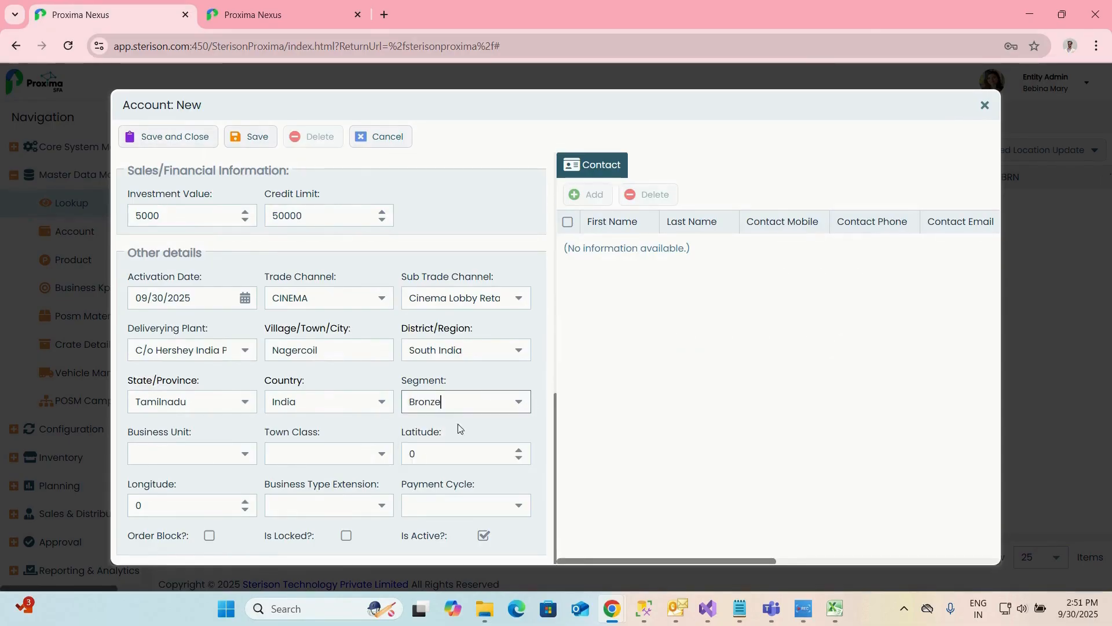
click(245, 455)
click(204, 484)
click(381, 454)
click(356, 485)
click(498, 457)
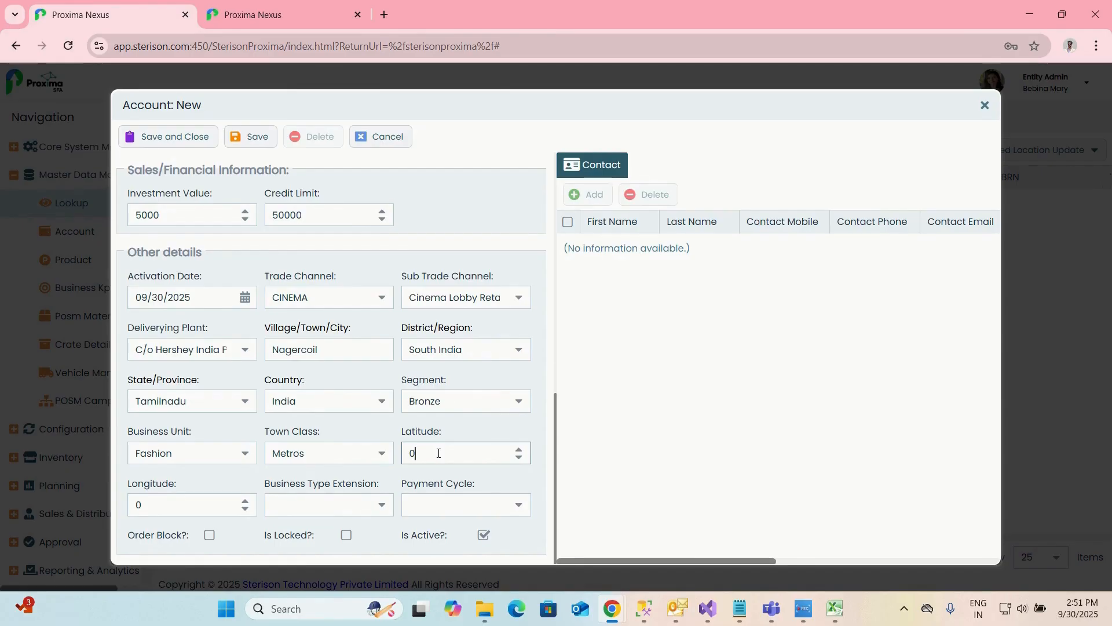
Step: Choose business type Retailer - NKA and payment cycle 30 Days From Billing, then Save and Close
click(380, 506)
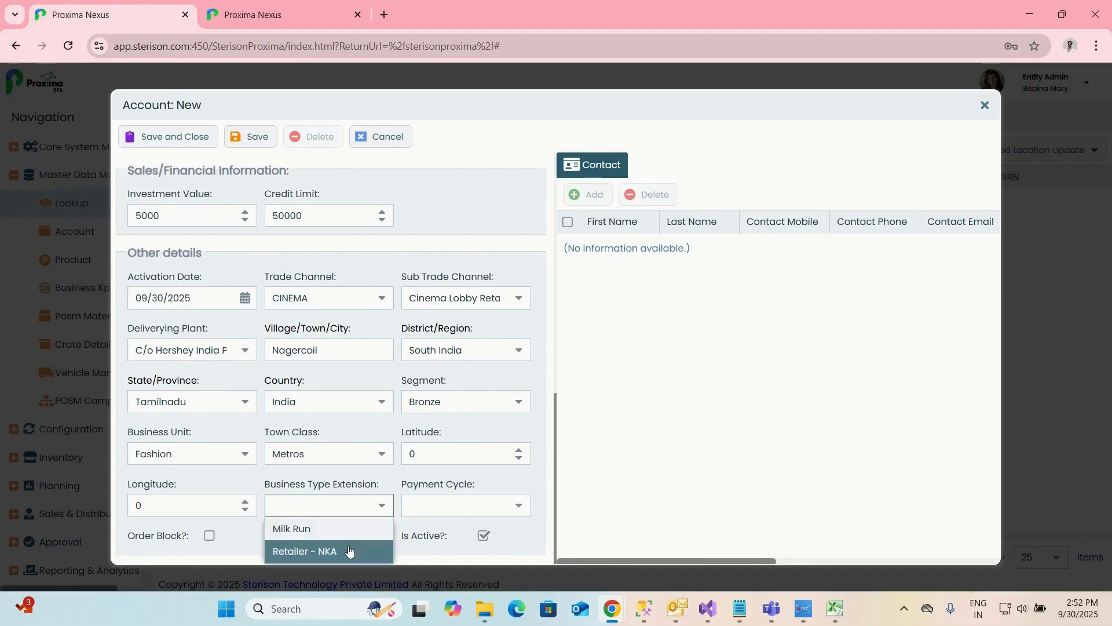
click(350, 551)
click(519, 506)
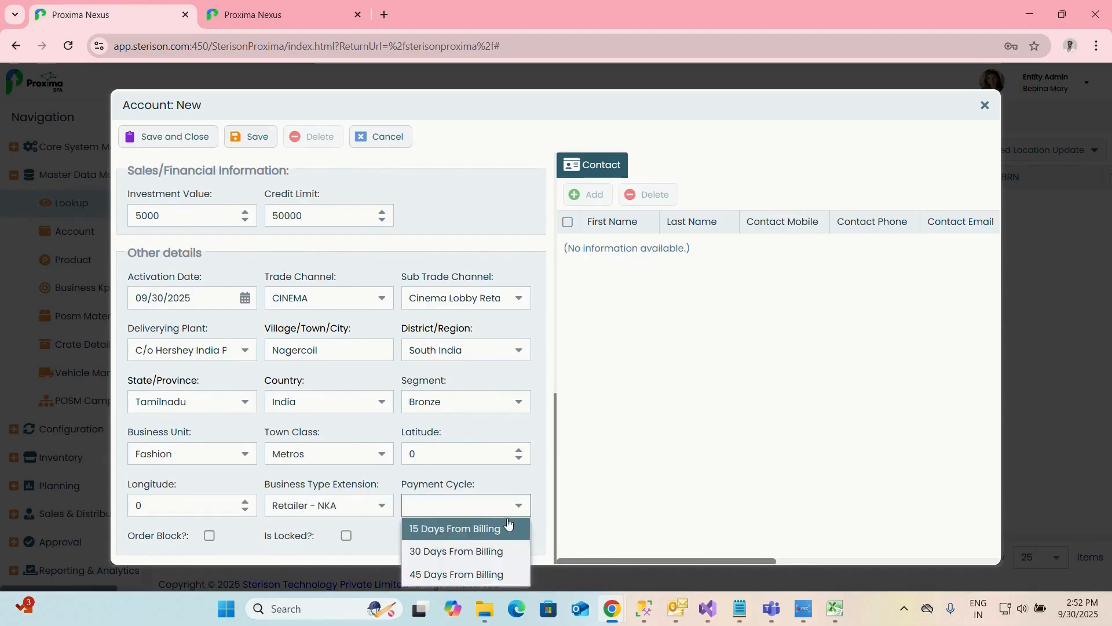
click(487, 550)
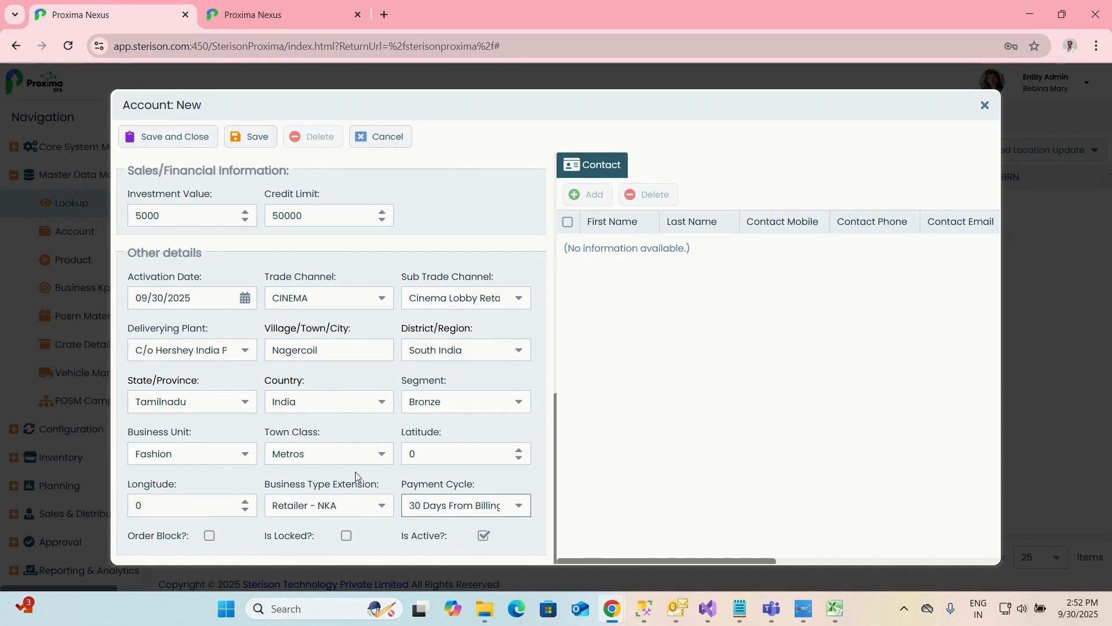
click(203, 139)
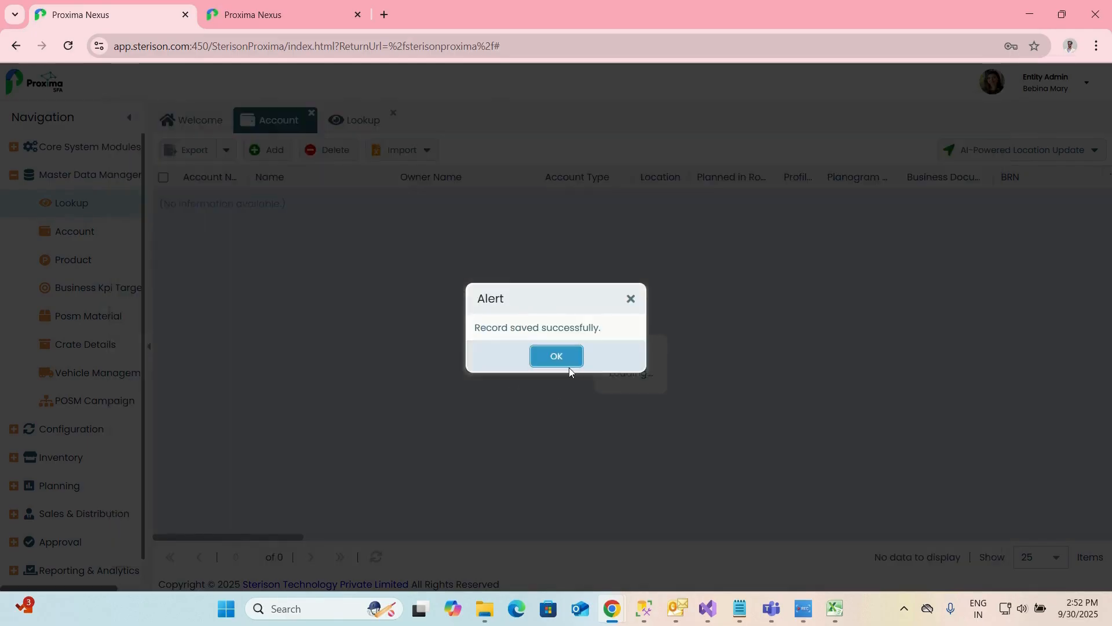
Step: Dismiss the Record saved alert and scroll the Account grid to the new row
click(556, 355)
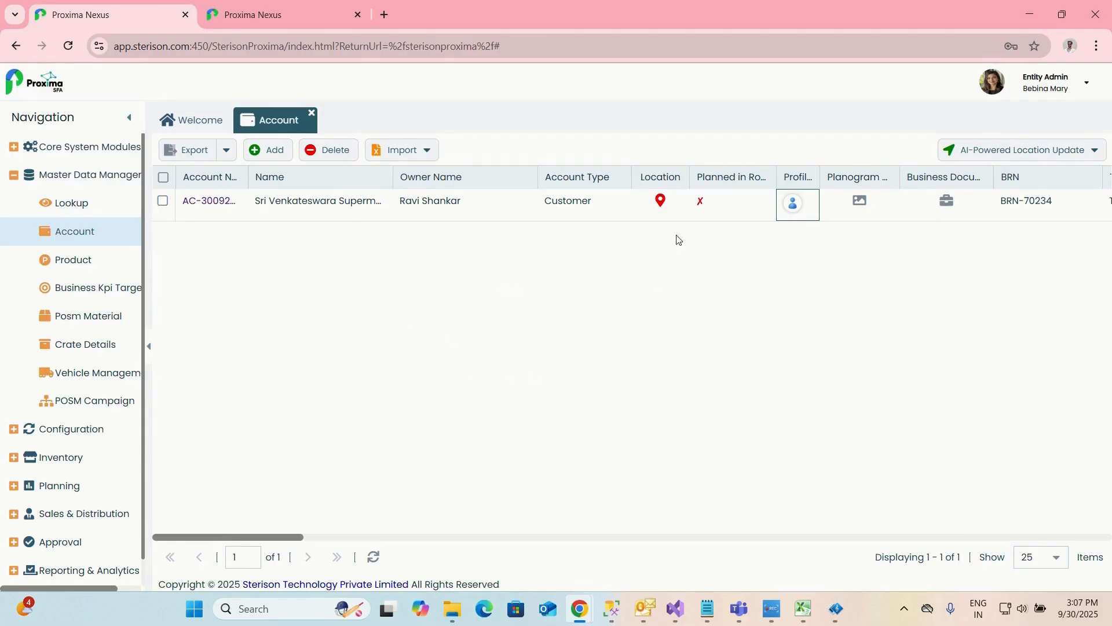
drag(265, 537, 192, 281)
Step: Open the Sri Venkateswara Supermart account and add a contact with first and last name
double_click(218, 200)
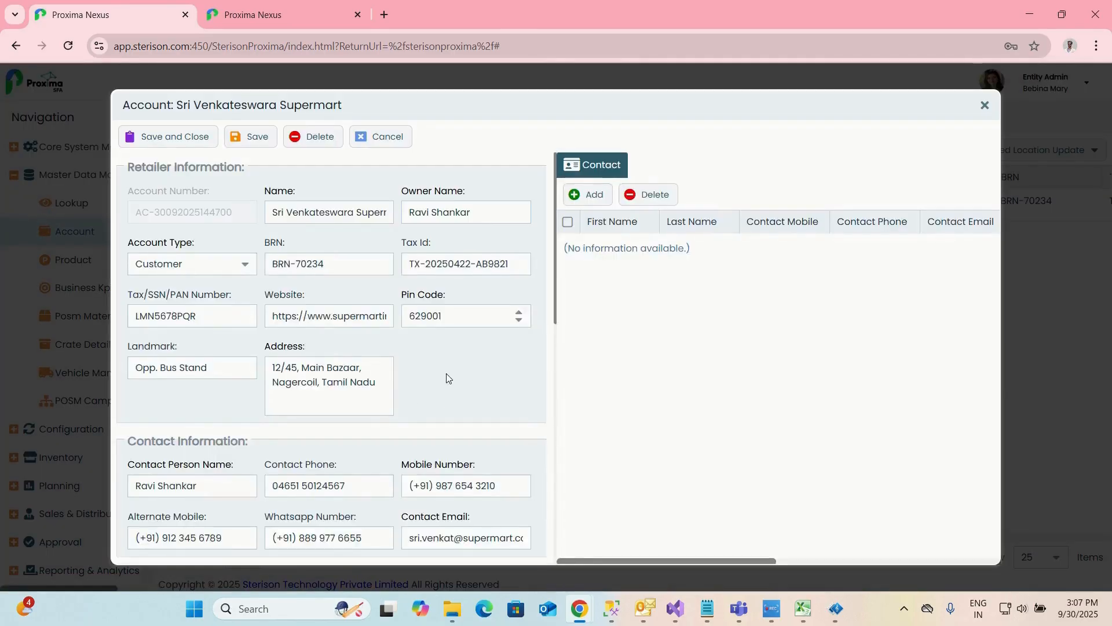
scroll(445, 381, down, 8)
scroll(446, 371, up, 8)
click(588, 194)
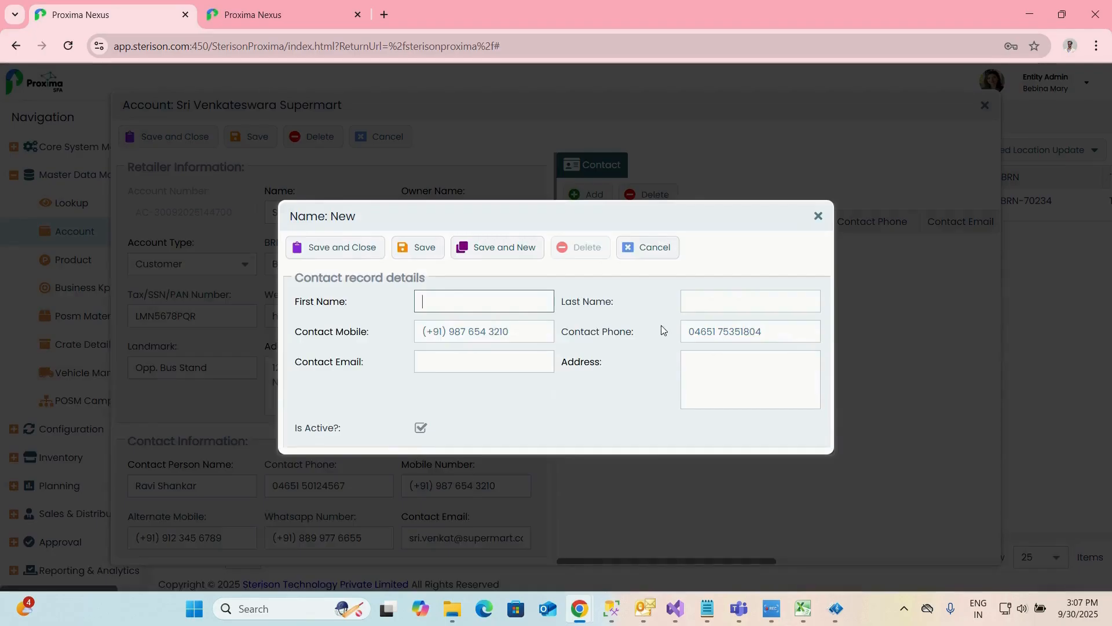
click(718, 301)
Step: Fill in the contact's mobile number, phone number, e-mail and address
click(426, 332)
text(919876543210)
click(742, 329)
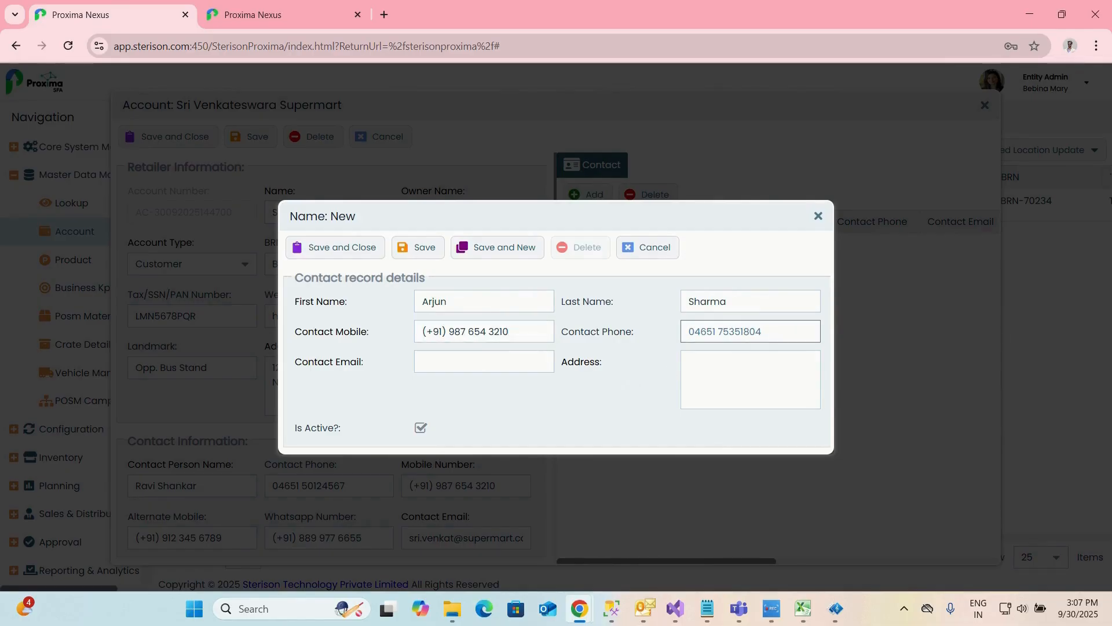
click(504, 369)
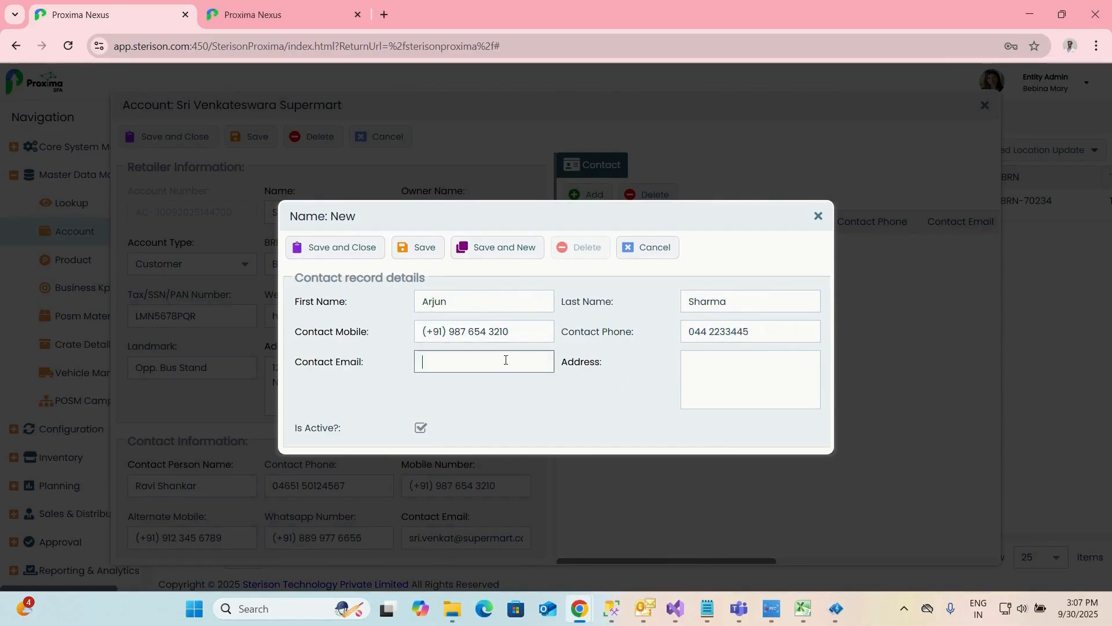
text(arjun.sharma@example.com)
click(737, 375)
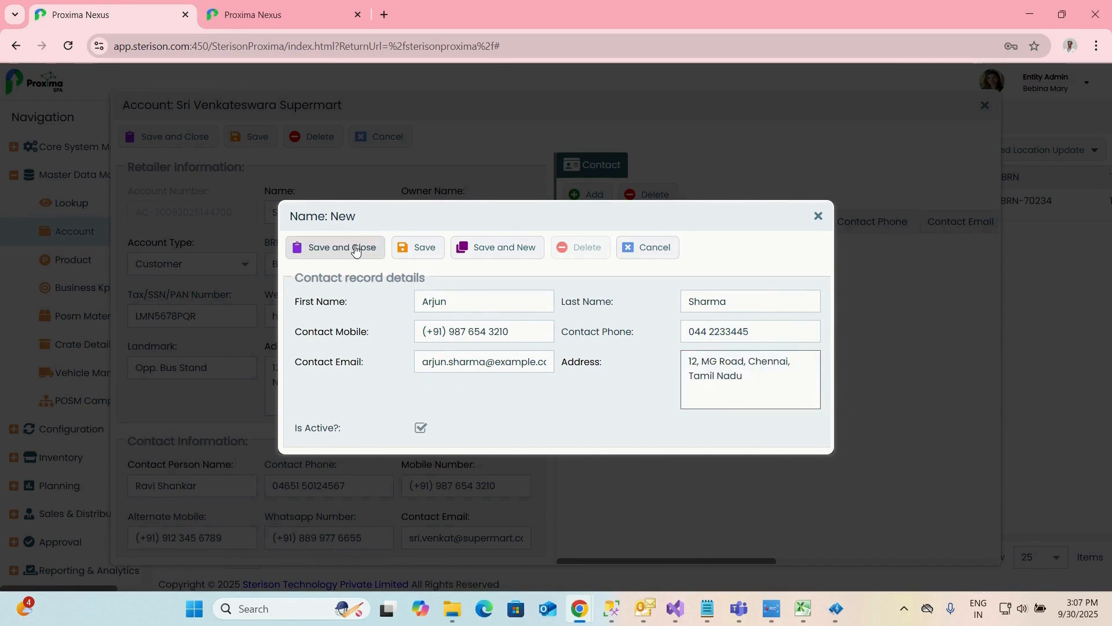
Step: Save the contact, acknowledge the confirmation, and close the account unchanged
click(355, 250)
click(559, 355)
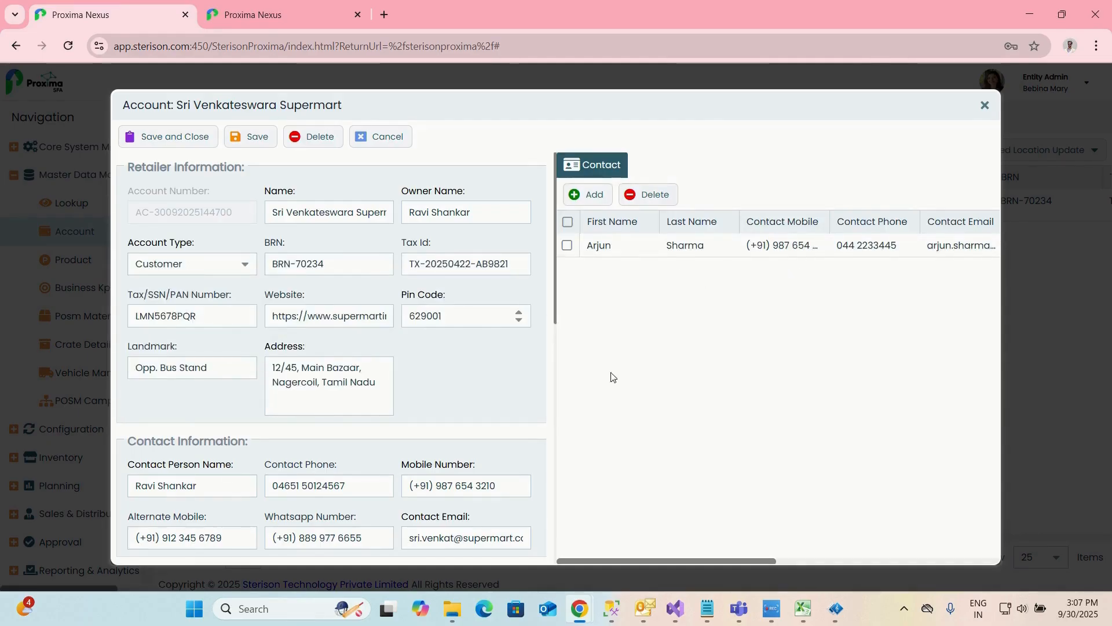
click(383, 139)
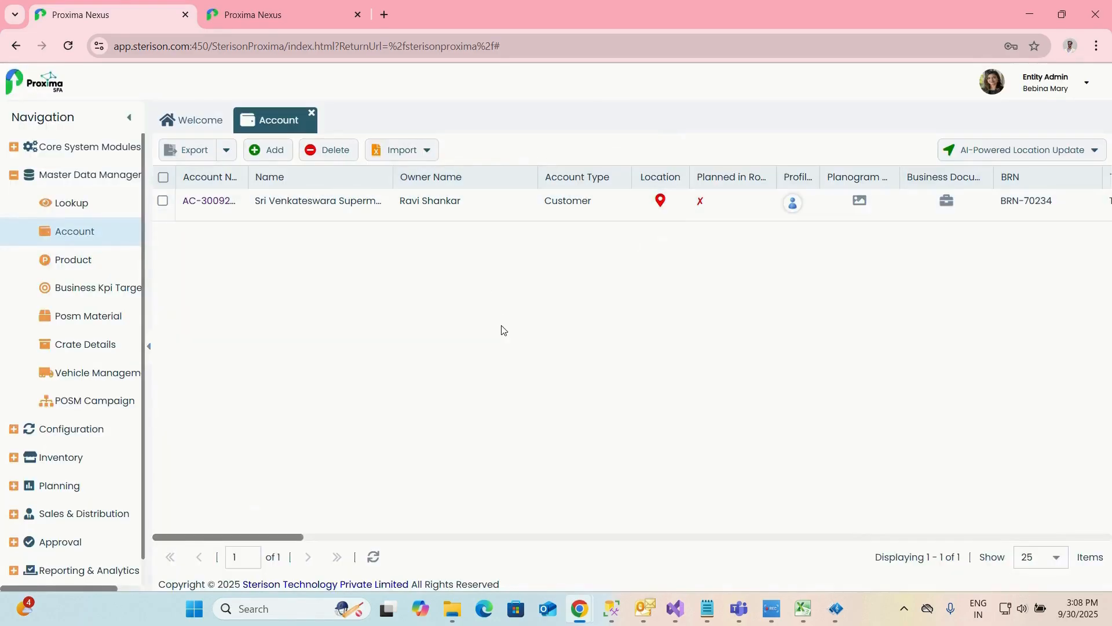
Step: Mark the store's spot near Nagercoil on the location map and save it
click(661, 202)
scroll(581, 351, down, 3)
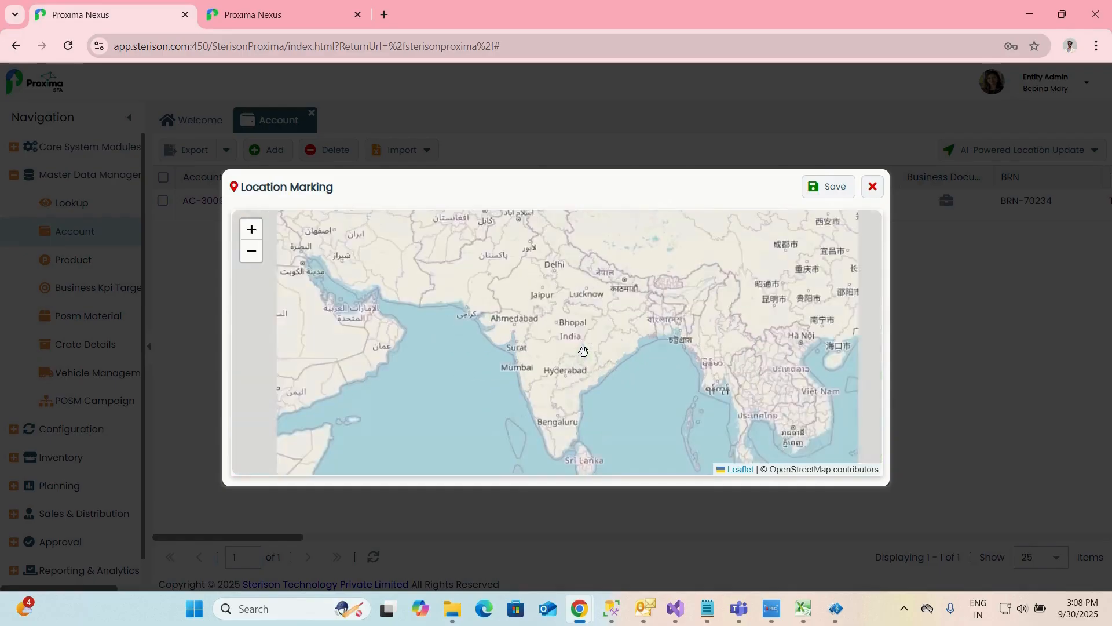
scroll(568, 361, down, 1)
mouse_move(446, 403)
mouse_down()
mouse_move(522, 354)
mouse_move(650, 316)
mouse_up()
click(487, 350)
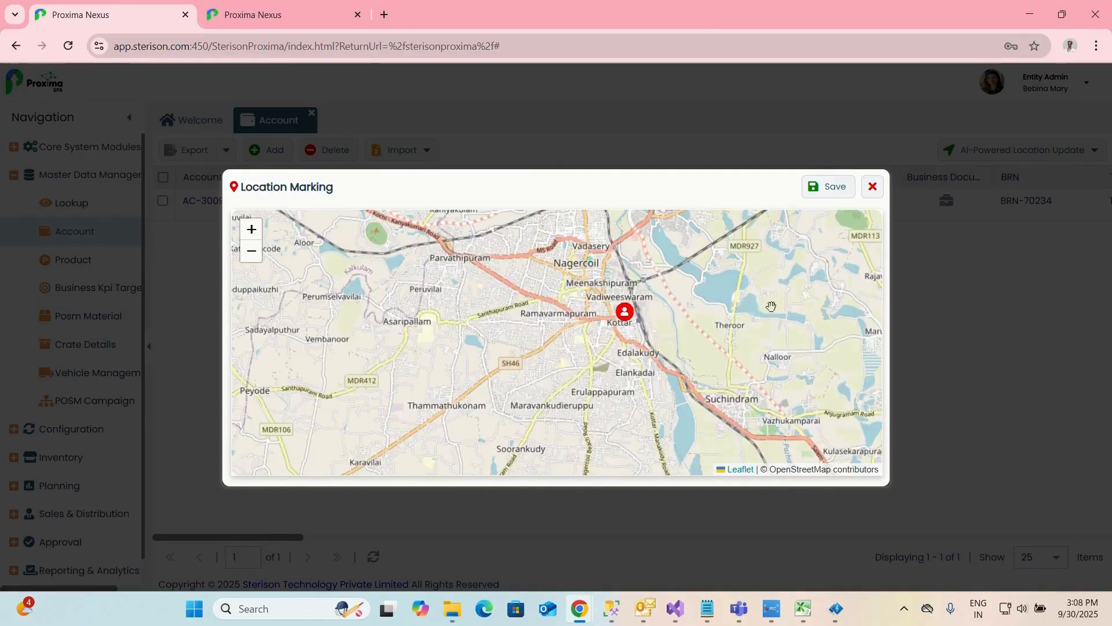
click(832, 186)
click(577, 355)
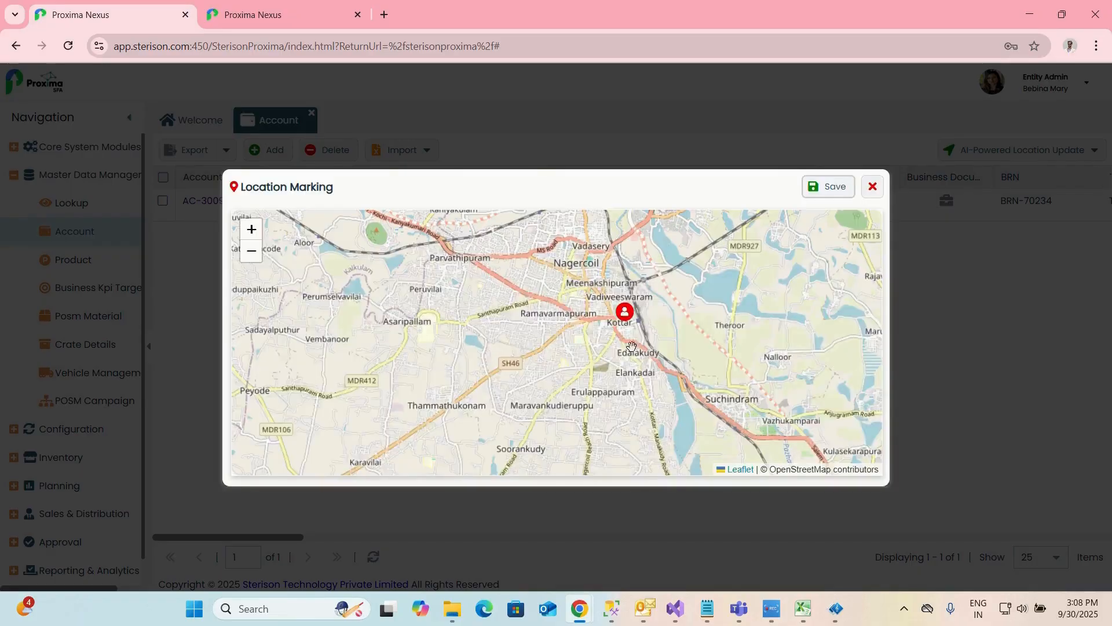
click(873, 186)
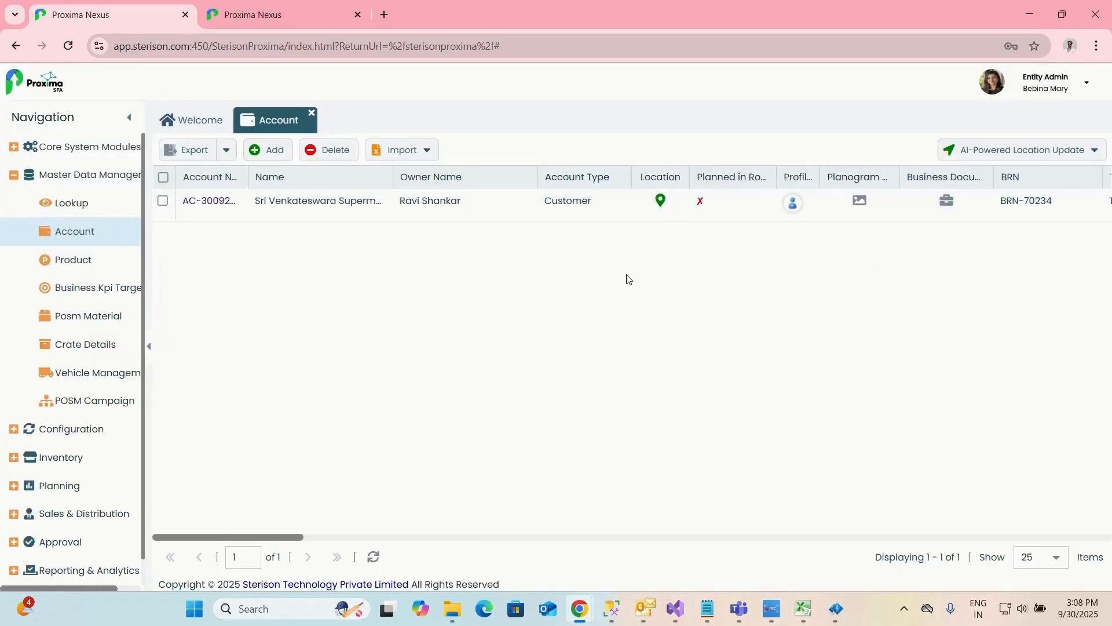
Step: Reopen the map to verify the geo tag 8.176149 | 77.440910
click(660, 201)
click(555, 341)
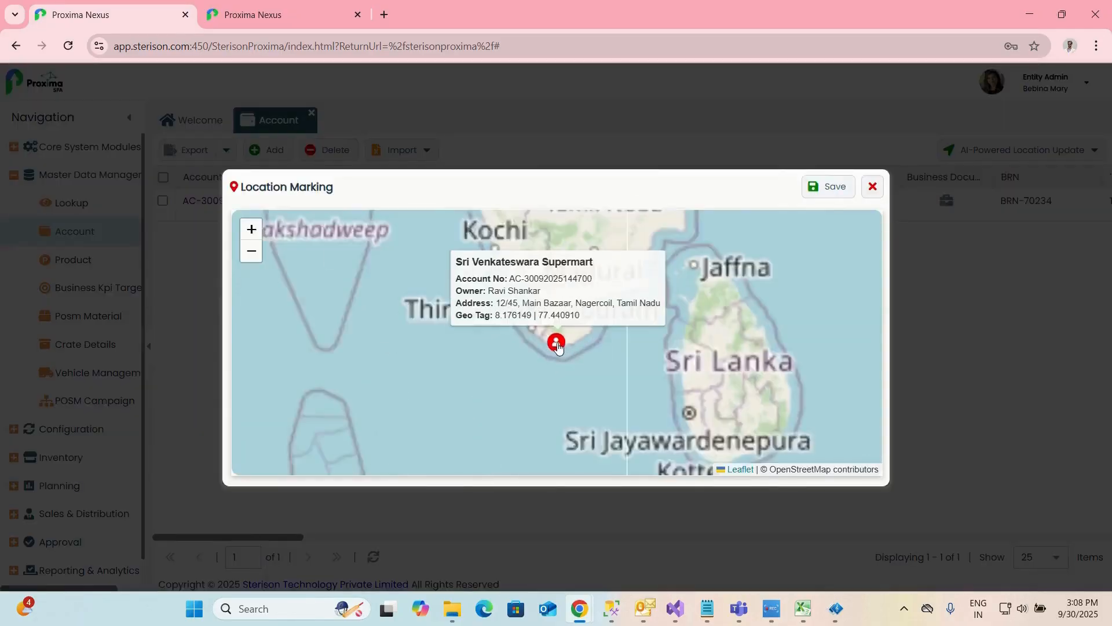
click(557, 346)
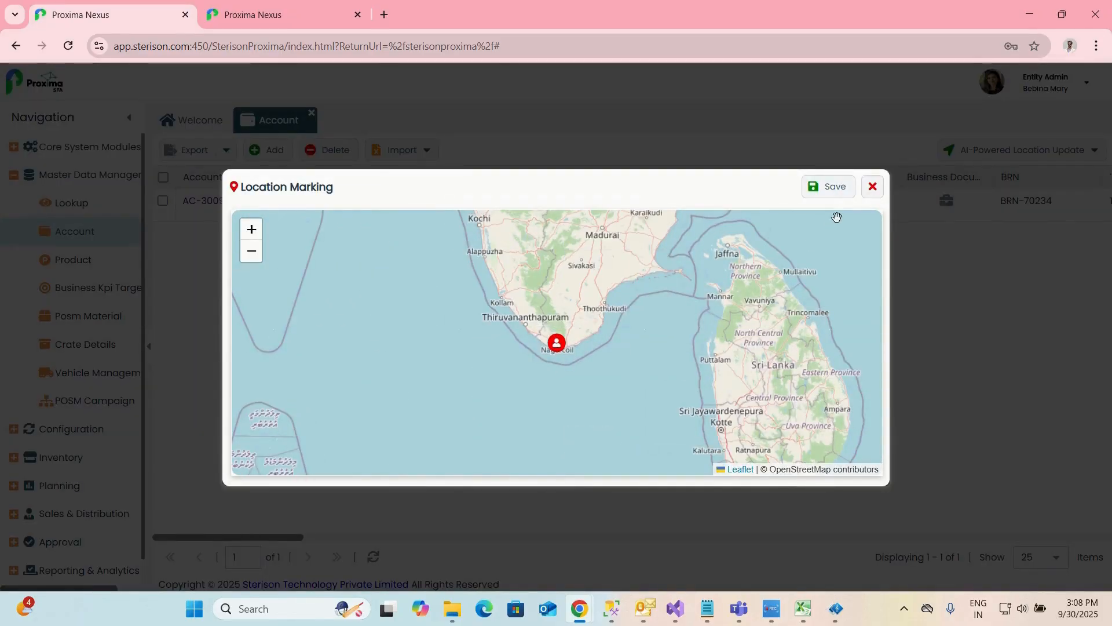
click(873, 186)
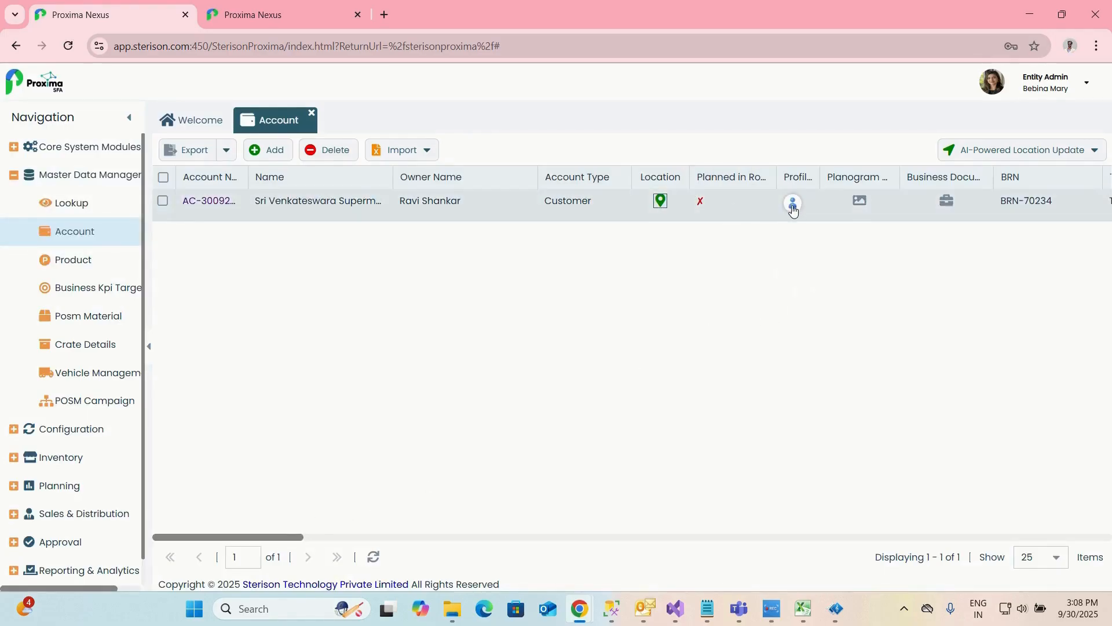
drag(251, 544, 978, 563)
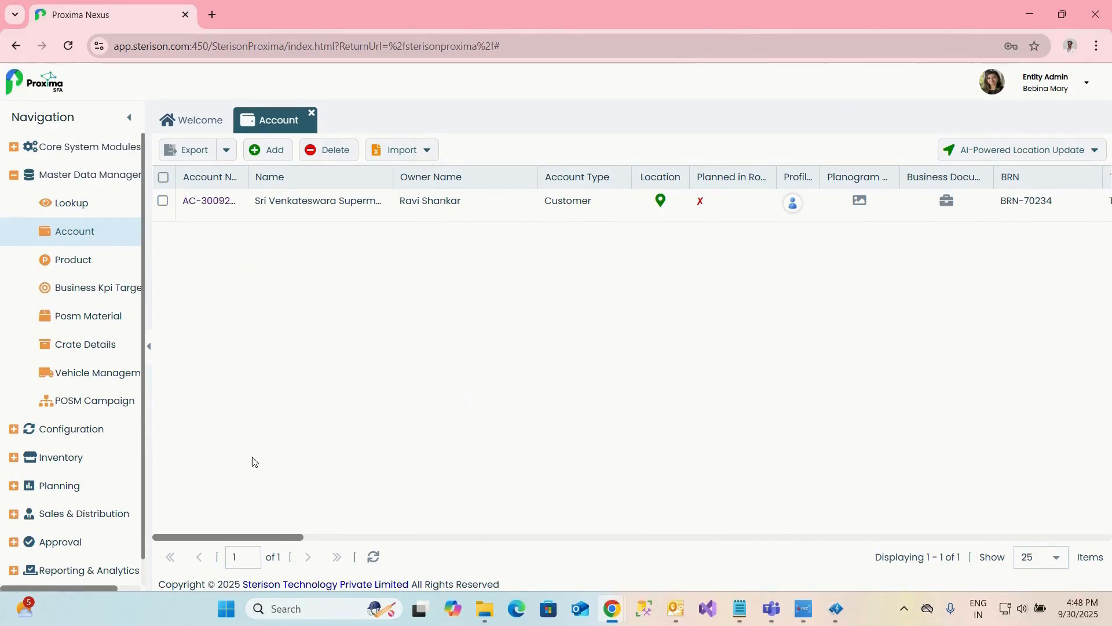
click(223, 203)
scroll(471, 384, down, 6)
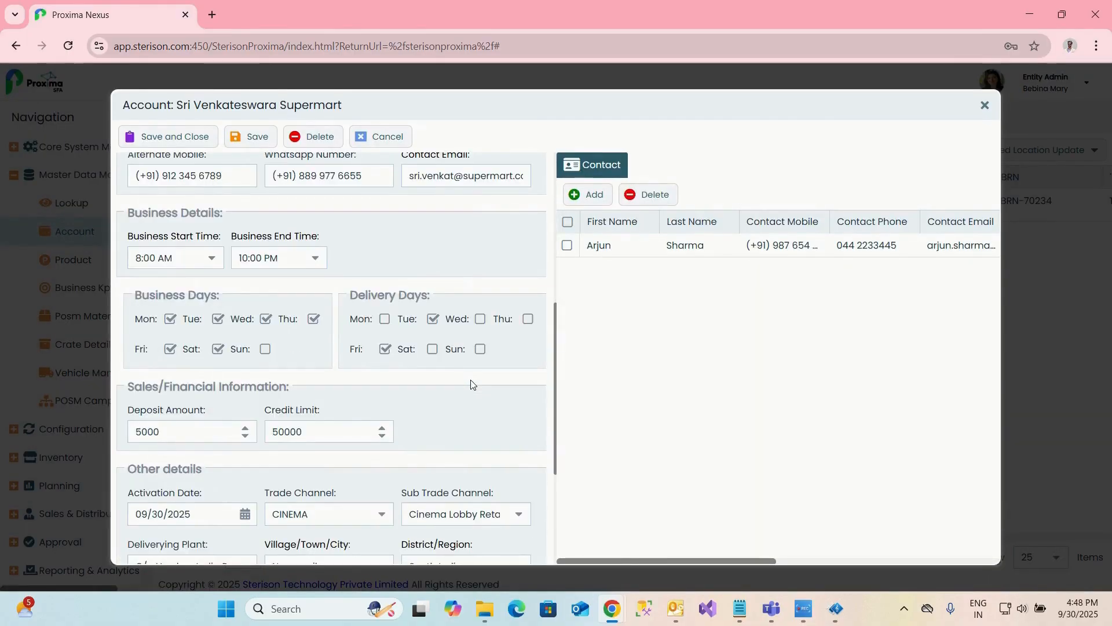
scroll(471, 384, down, 1)
click(387, 137)
drag(285, 539, 431, 149)
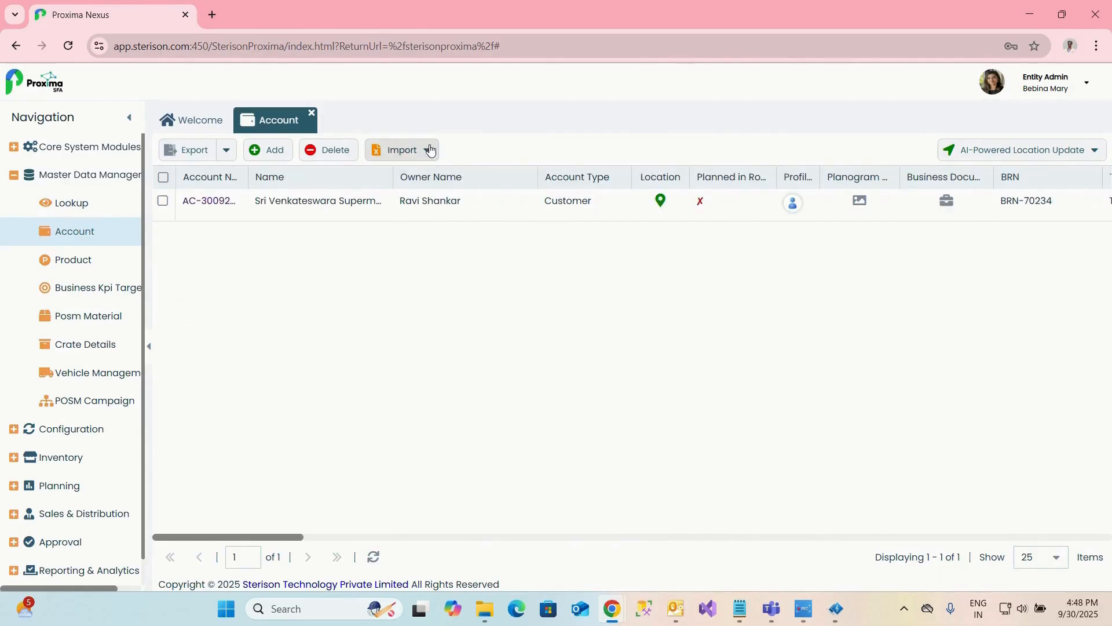
Step: Download the account Excel import template via Import and open it in Excel
click(429, 158)
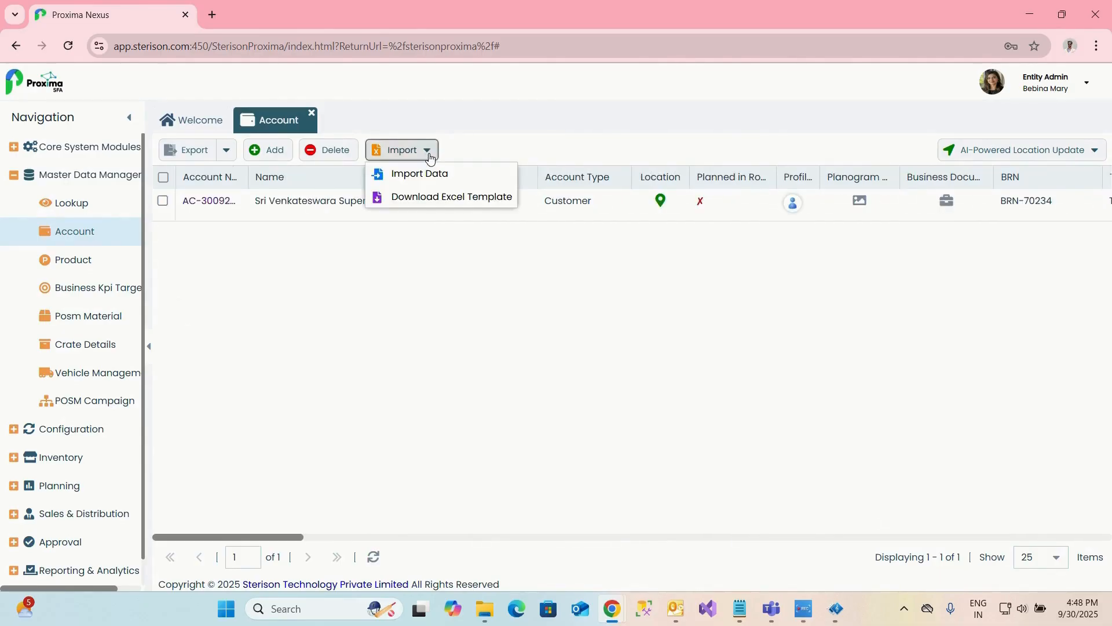
click(439, 198)
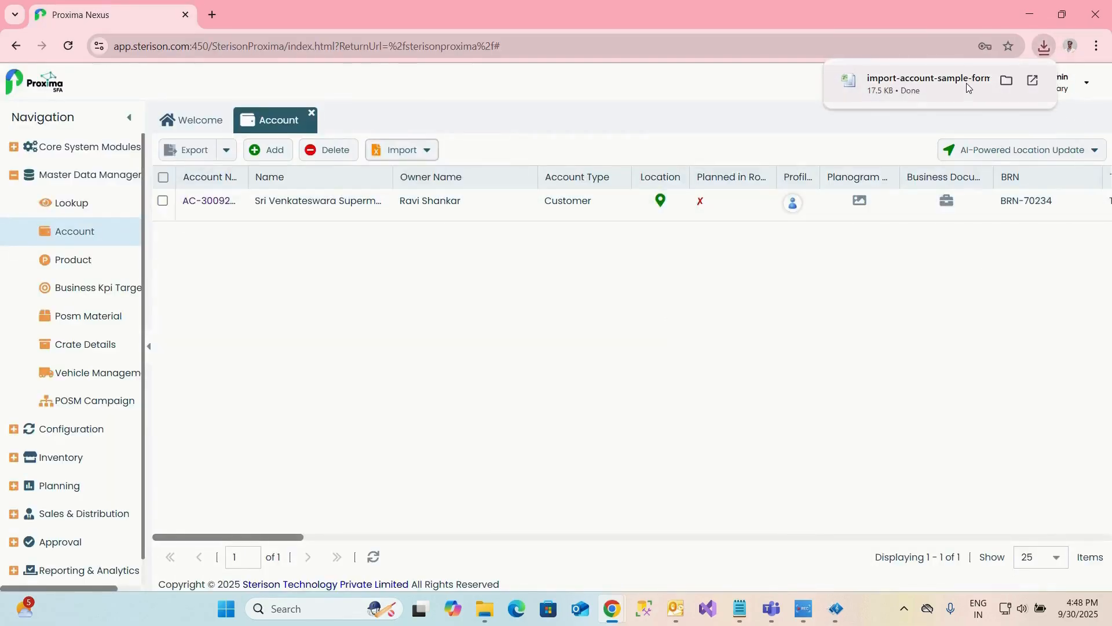
click(967, 87)
click(184, 157)
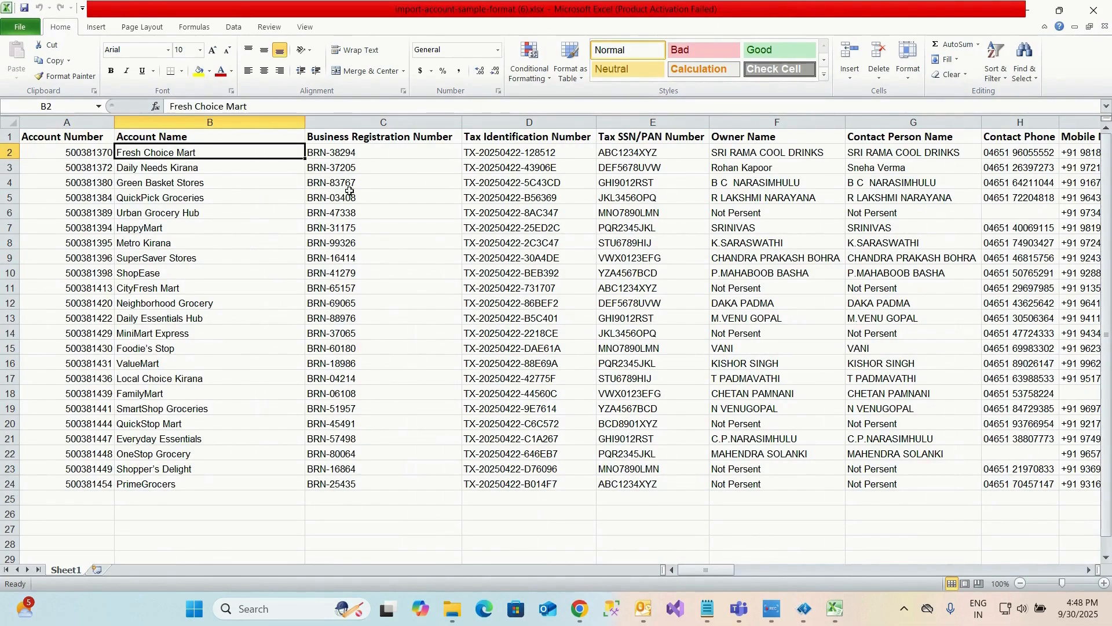
Step: Review the template's registration, tax ID, PAN and owner name columns, then return to Proxima Nexus
click(363, 153)
click(528, 166)
click(662, 168)
click(808, 179)
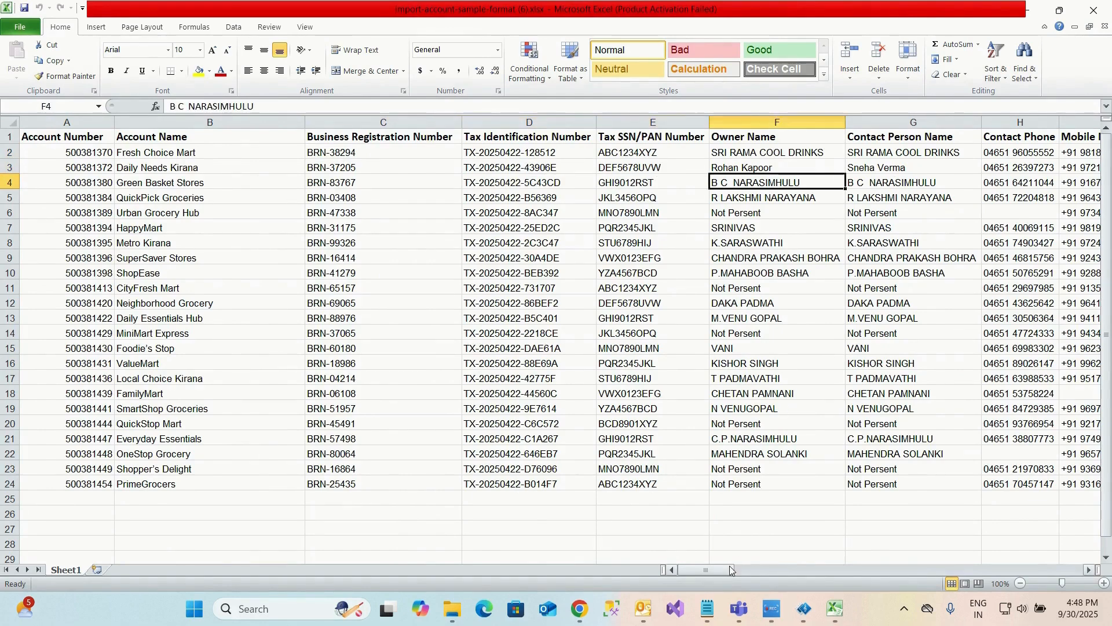
drag(708, 572, 724, 571)
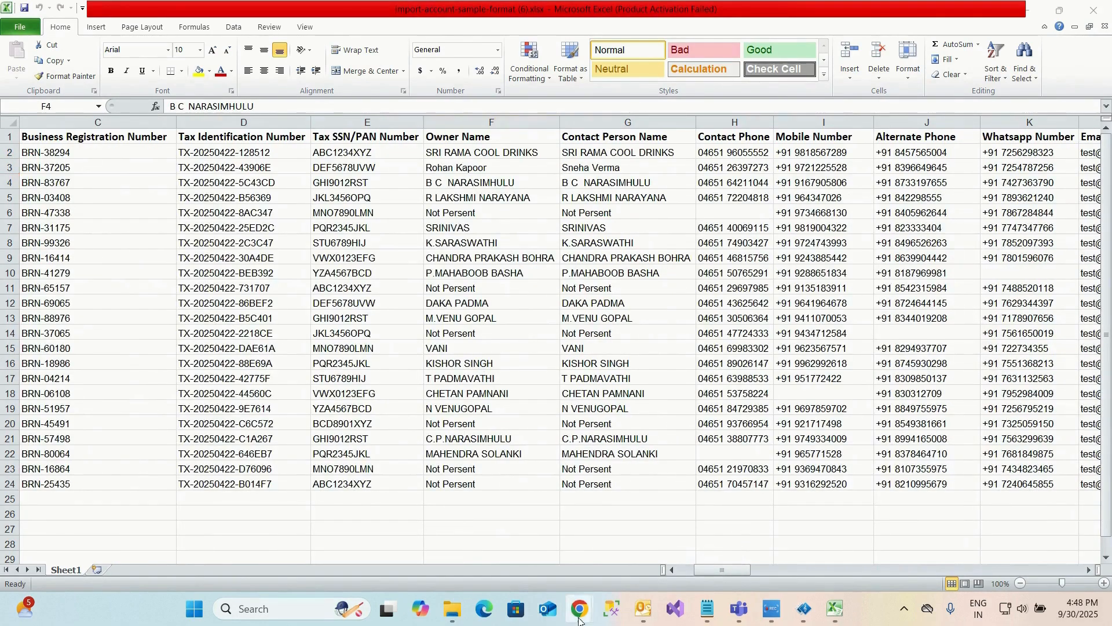
mouse_move(579, 620)
click(565, 581)
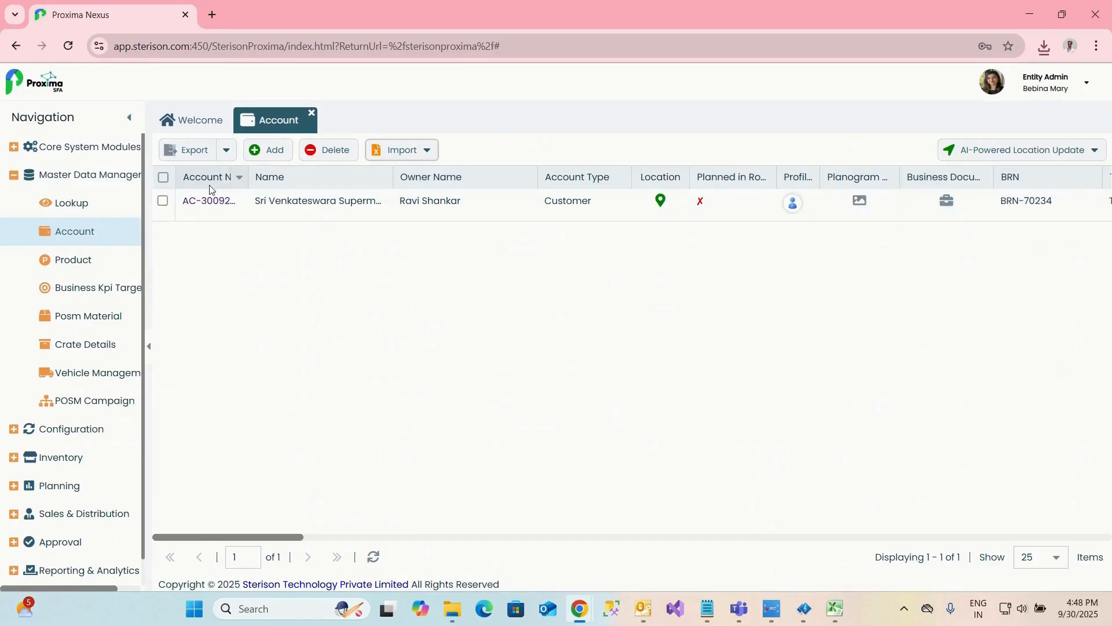
Step: Start a new account, view the trade channel choices, and check the Excel Account Type code
click(266, 150)
scroll(428, 326, down, 10)
click(379, 298)
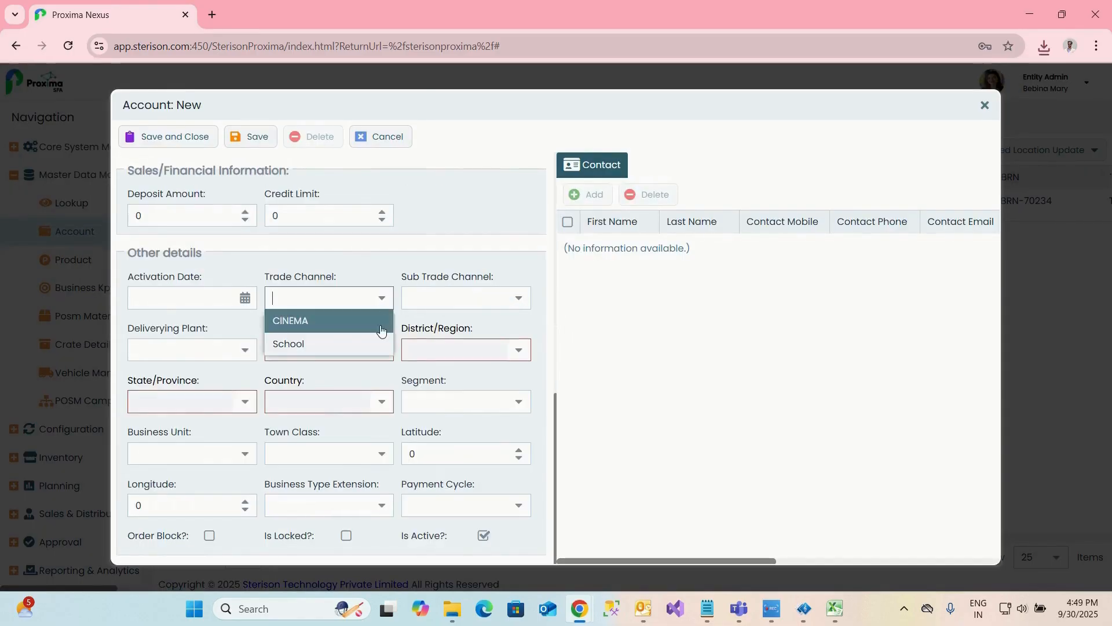
click(516, 298)
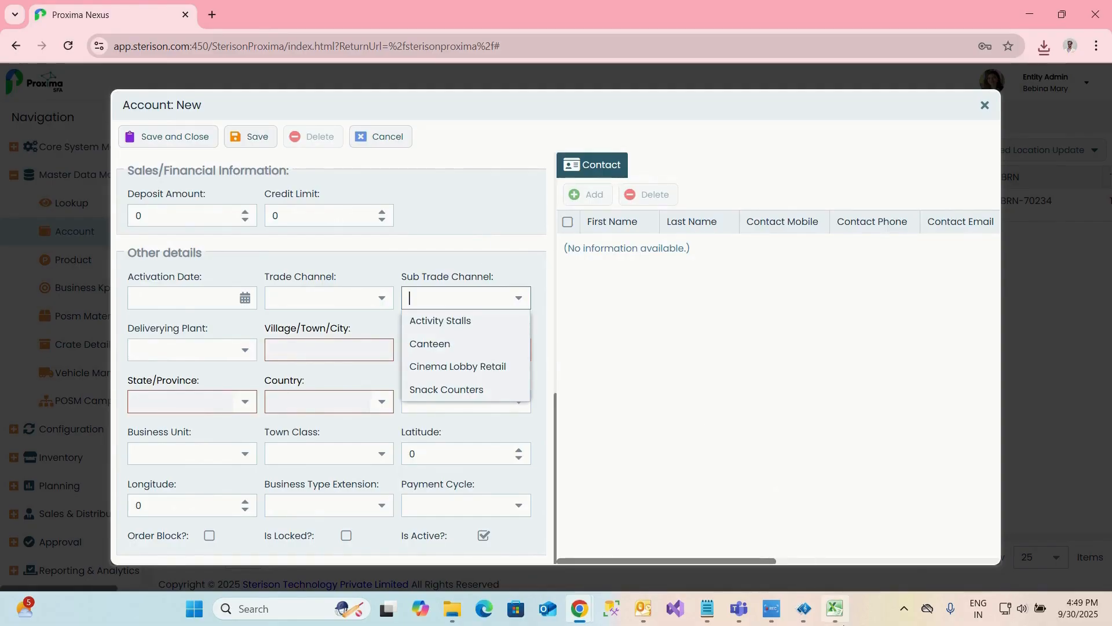
click(834, 608)
drag(717, 572, 965, 570)
click(605, 152)
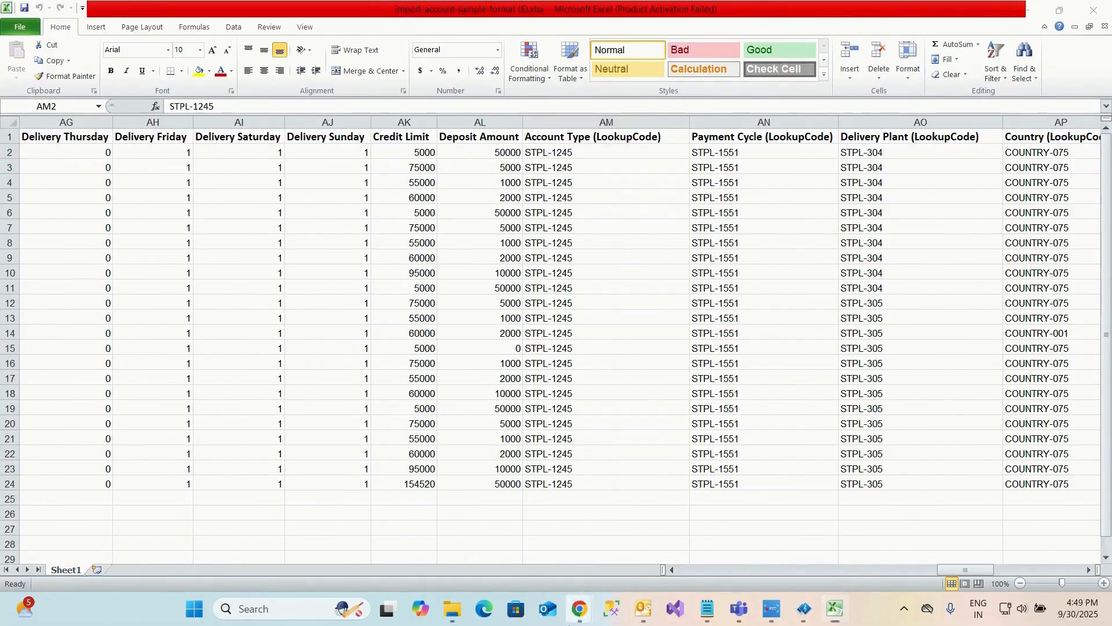
Step: Open the Customer entry under the Type lookup and compare its code STPL-1245 with Excel
click(657, 544)
click(82, 209)
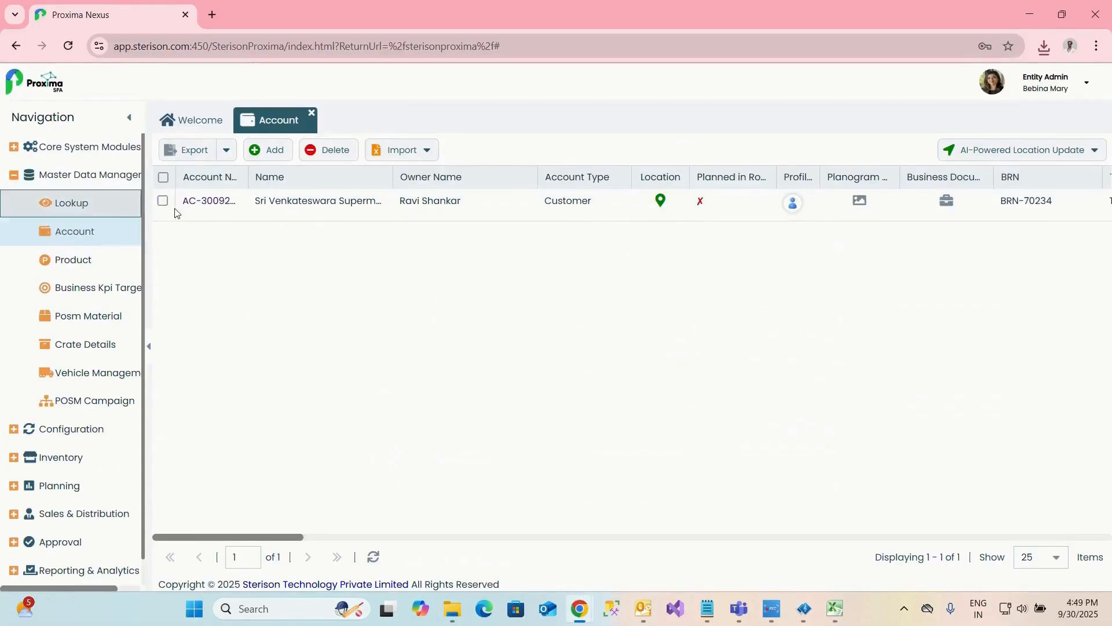
double_click(195, 227)
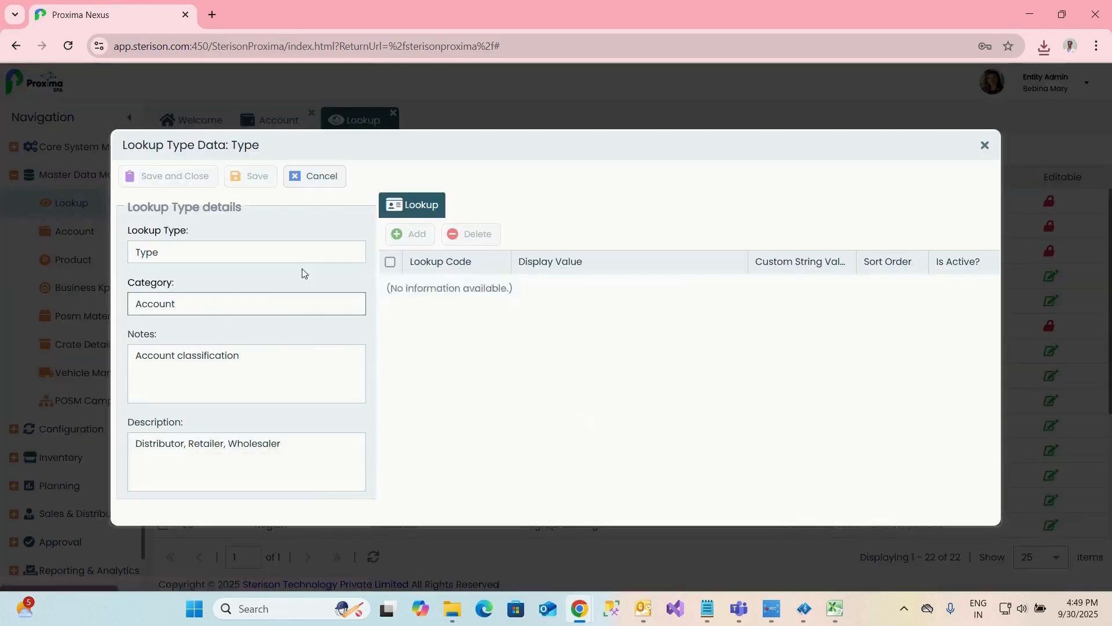
double_click(432, 405)
drag(440, 316, 351, 324)
click(834, 608)
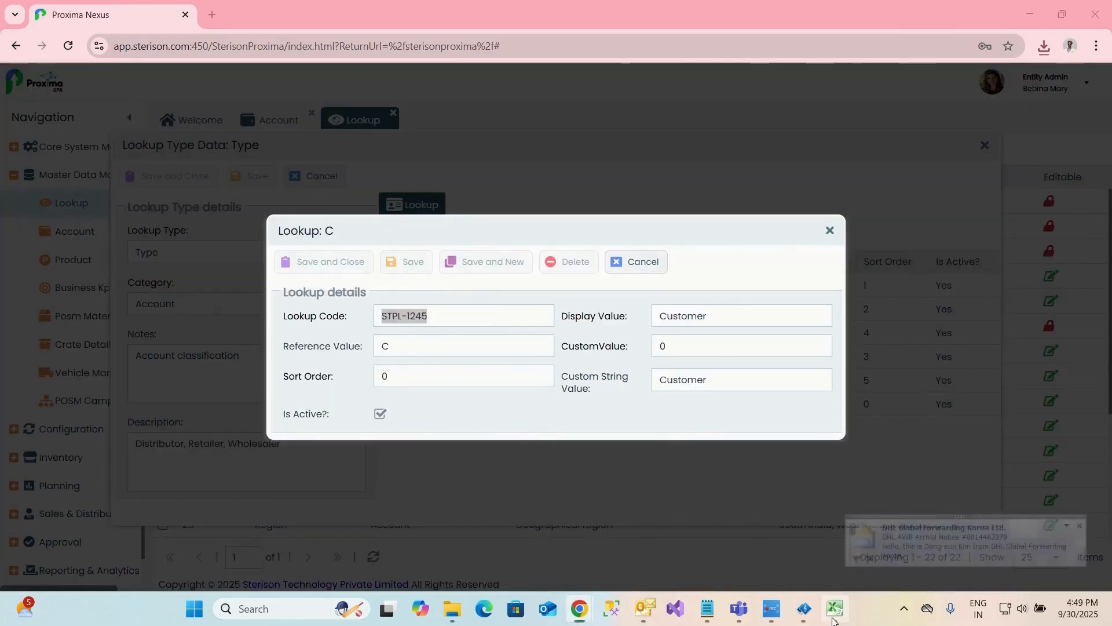
key(Down)
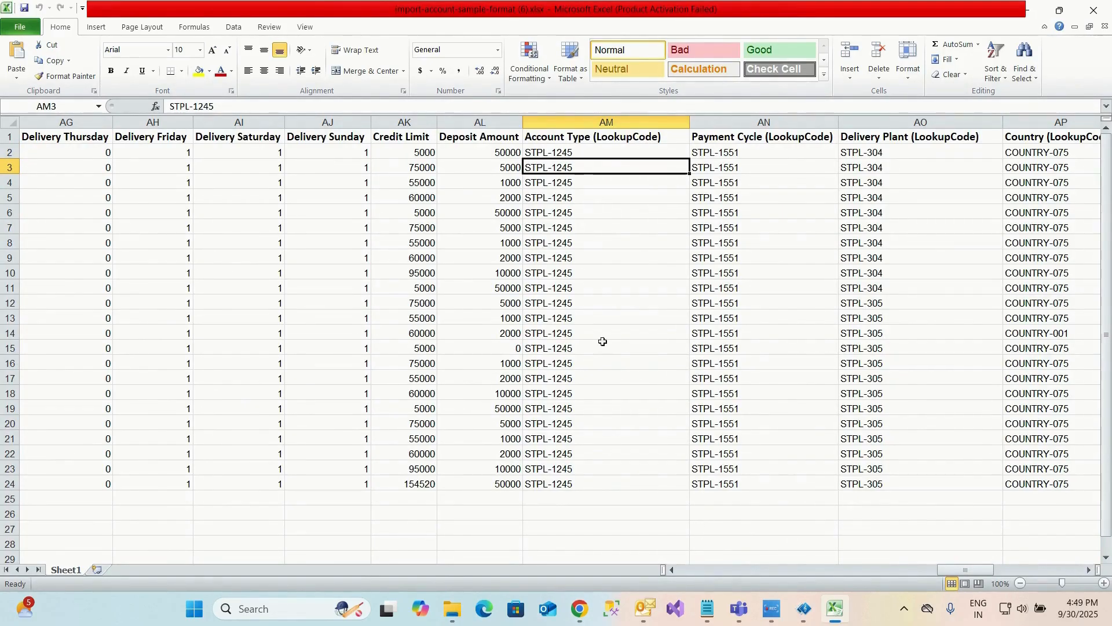
Step: Check the first Payment Cycle code and account name in Excel against the Sri Venkateswara Supermart form
mouse_move(985, 568)
mouse_down()
mouse_move(713, 566)
mouse_move(981, 568)
mouse_up()
click(746, 153)
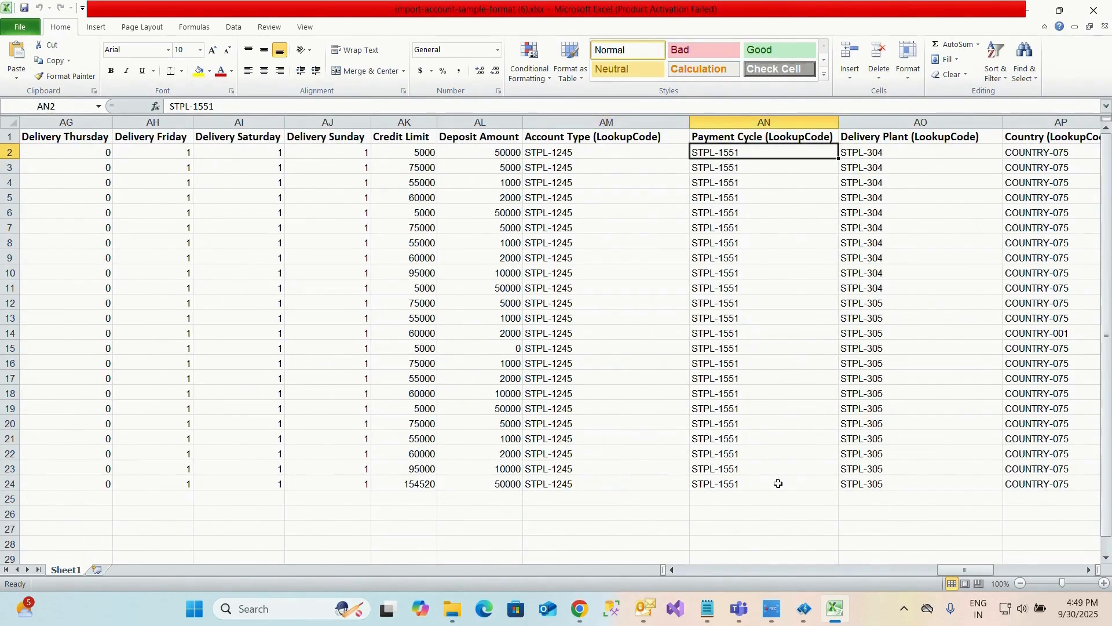
drag(955, 571, 699, 571)
click(190, 155)
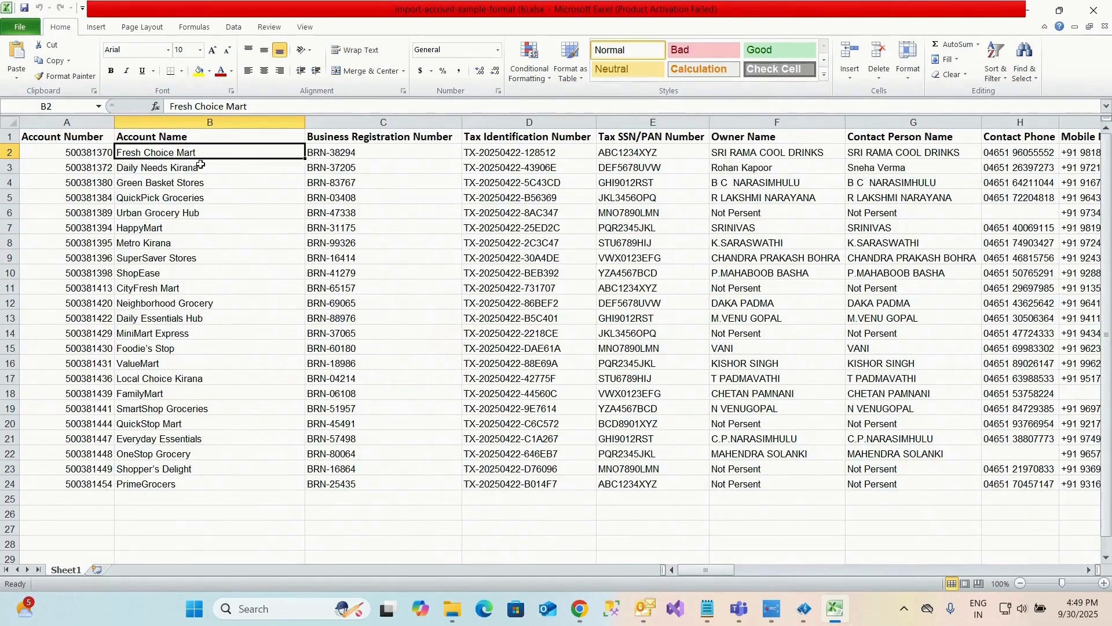
mouse_move(579, 608)
click(475, 527)
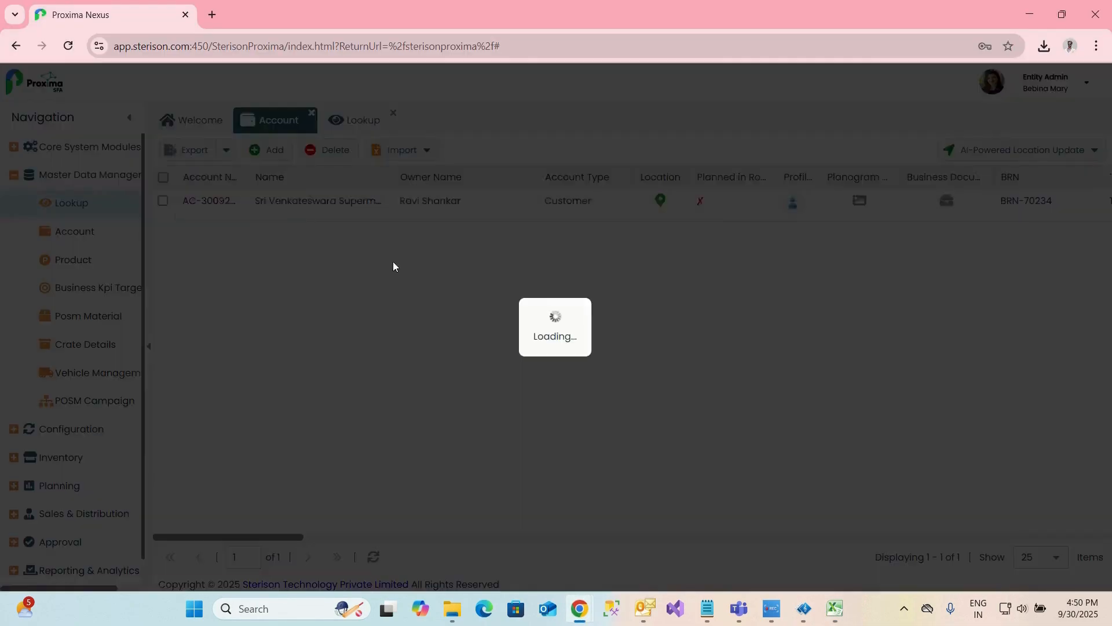
scroll(284, 234, up, 10)
key(alt+Tab)
Step: Compare row 3's Business Registration Number and Tax Identification Number with the account form's fields
click(182, 166)
click(376, 153)
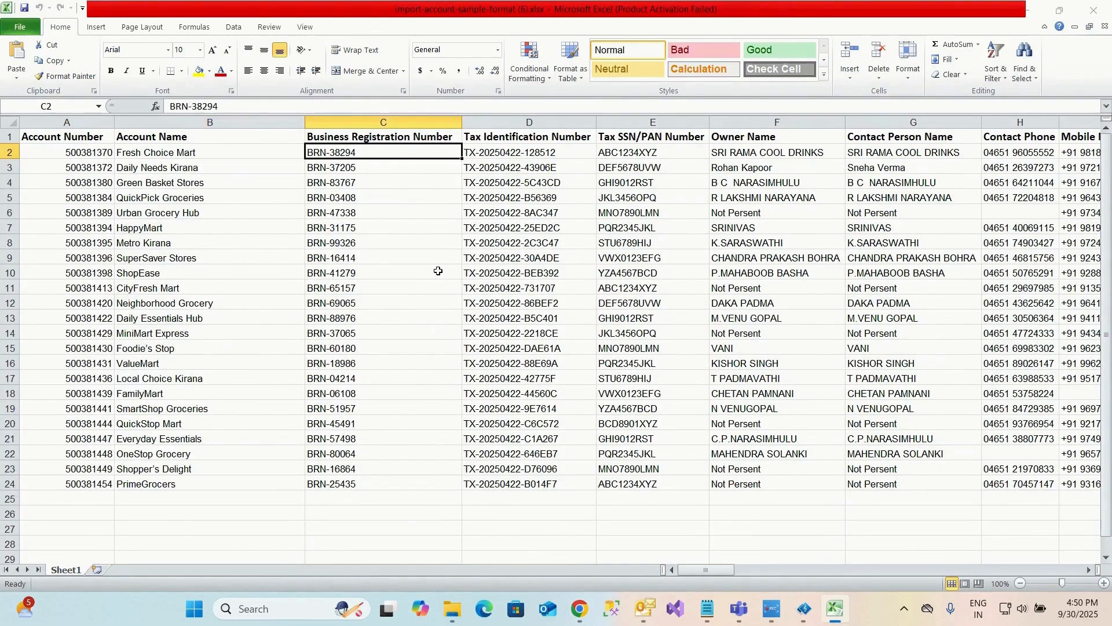
key(alt+Tab)
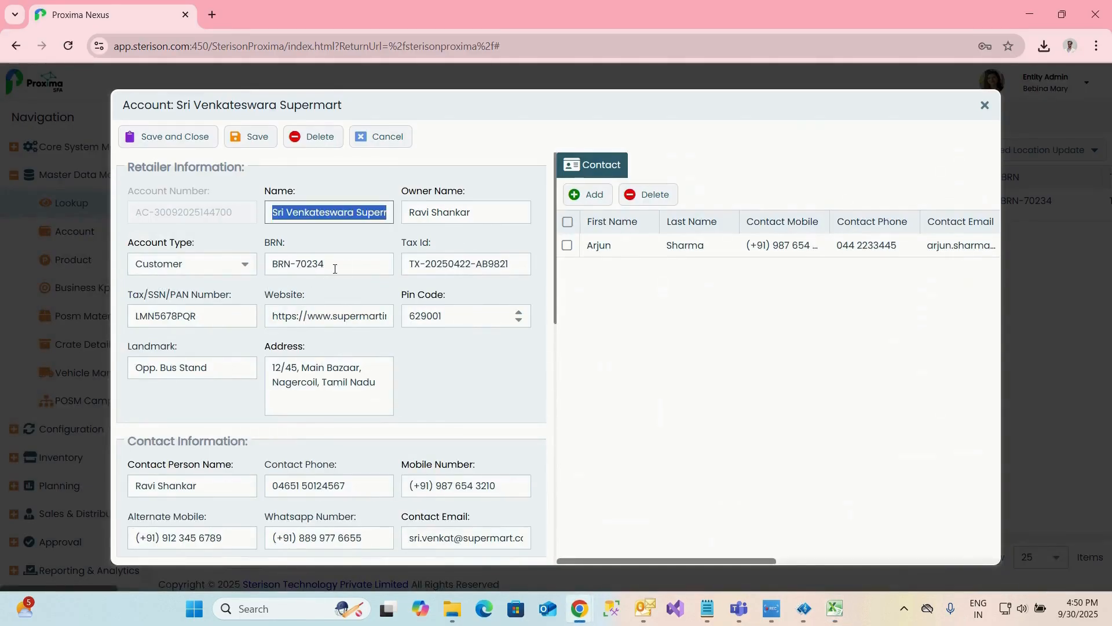
click(334, 269)
key(alt+Tab)
click(525, 160)
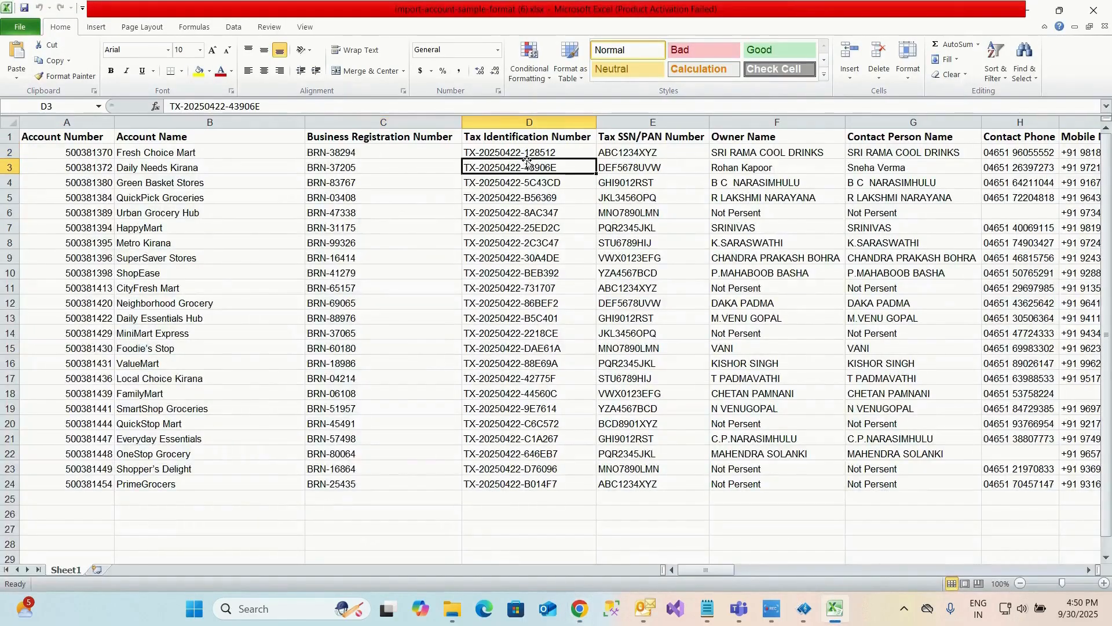
key(alt+Tab)
key(alt+Tab)
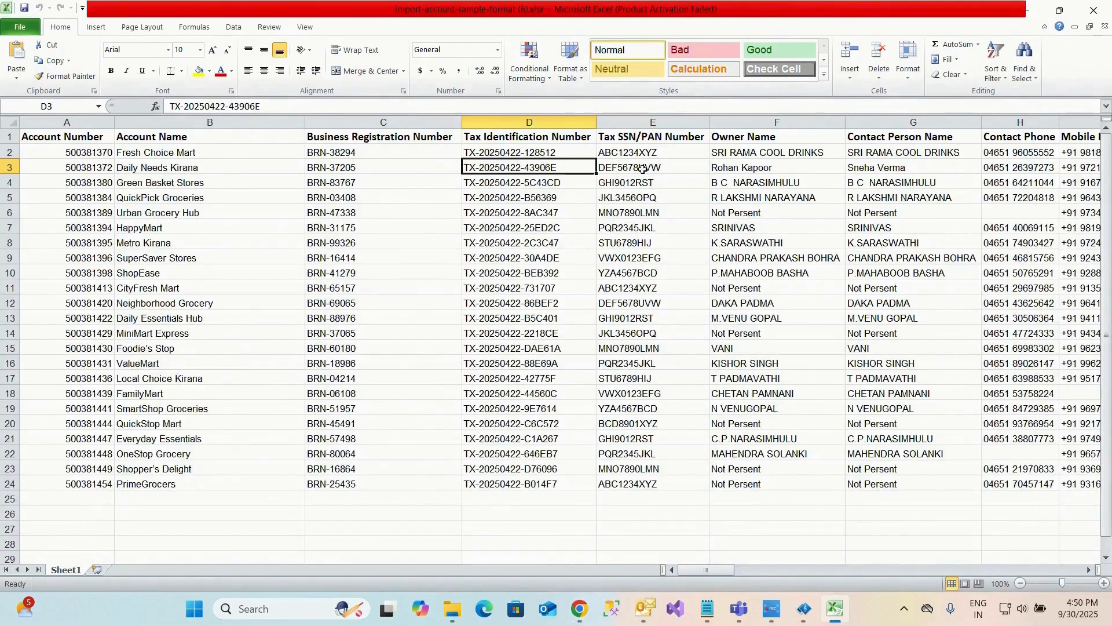
Step: Check row 3's SSN/PAN, owner, contact person, latitude and longitude against the account form
click(642, 169)
click(752, 169)
click(877, 168)
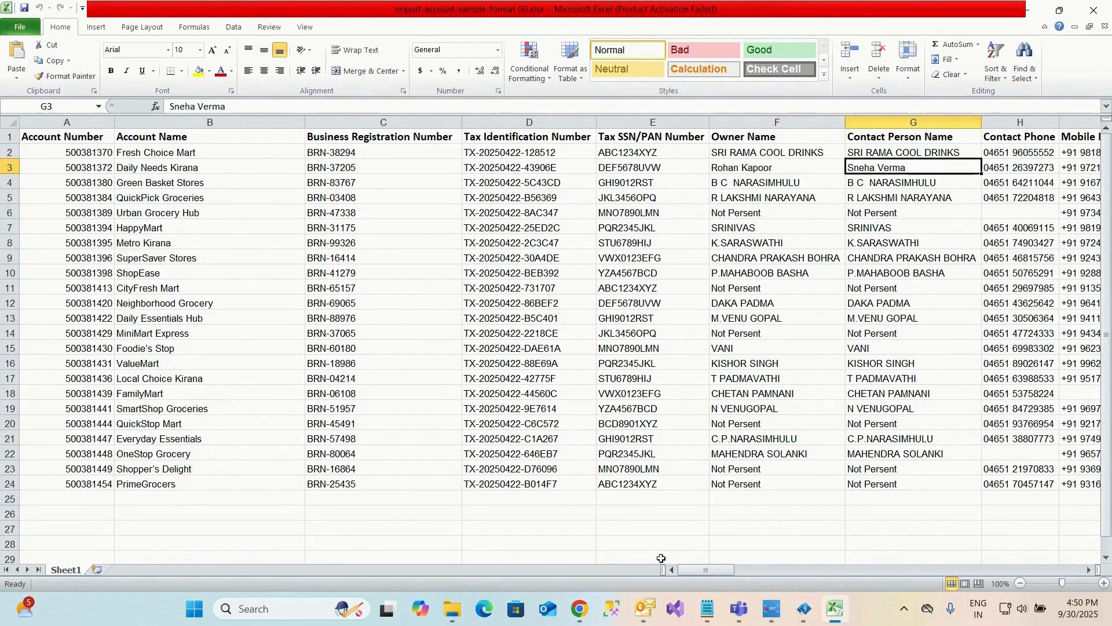
drag(698, 572, 836, 572)
click(317, 165)
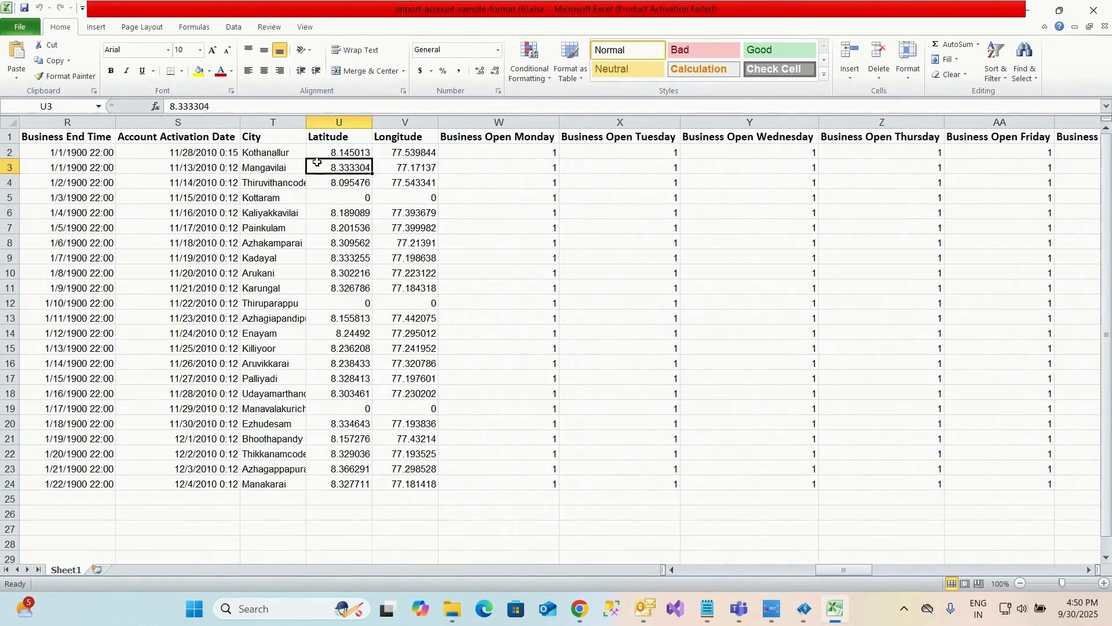
click(415, 167)
key(alt+Tab)
Step: Compare the form's Mon–Sat business days with row 3's Monday–Wednesday open flags
scroll(390, 355, down, 10)
key(alt+Tab)
click(514, 156)
click(579, 166)
click(750, 162)
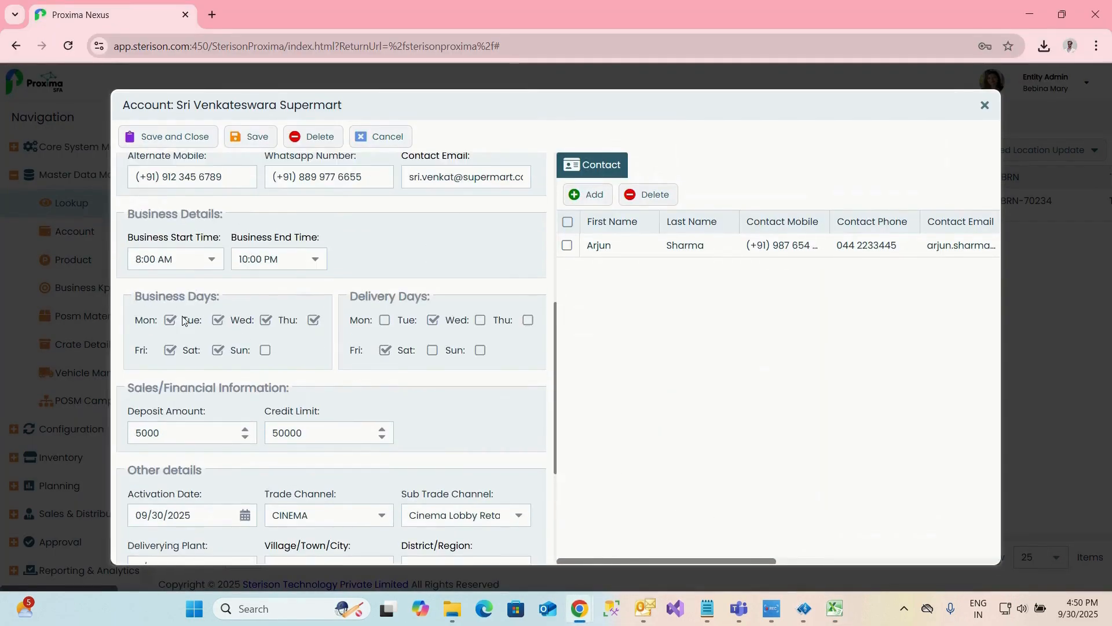
Step: Compare the sheet's Deposit Amount value with the account form
key(alt+Tab)
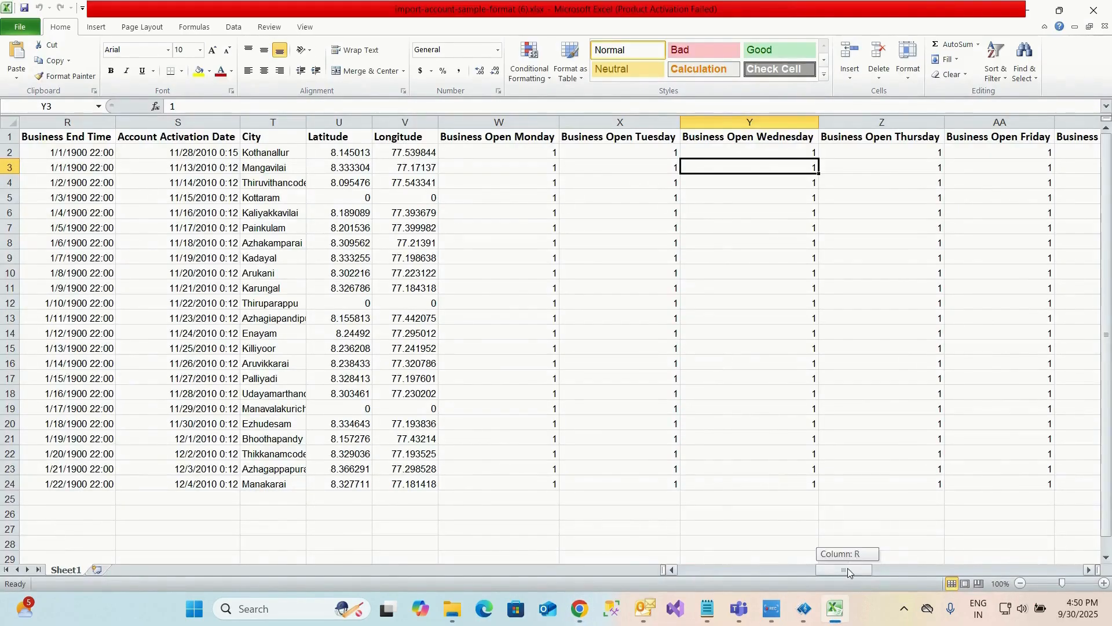
key(Right)
key(Right)
key(Right)
key(Right)
key(Right)
key(Right)
key(Right)
key(Right)
key(Right)
key(Right)
key(Right)
key(Right)
key(Right)
key(alt+Tab)
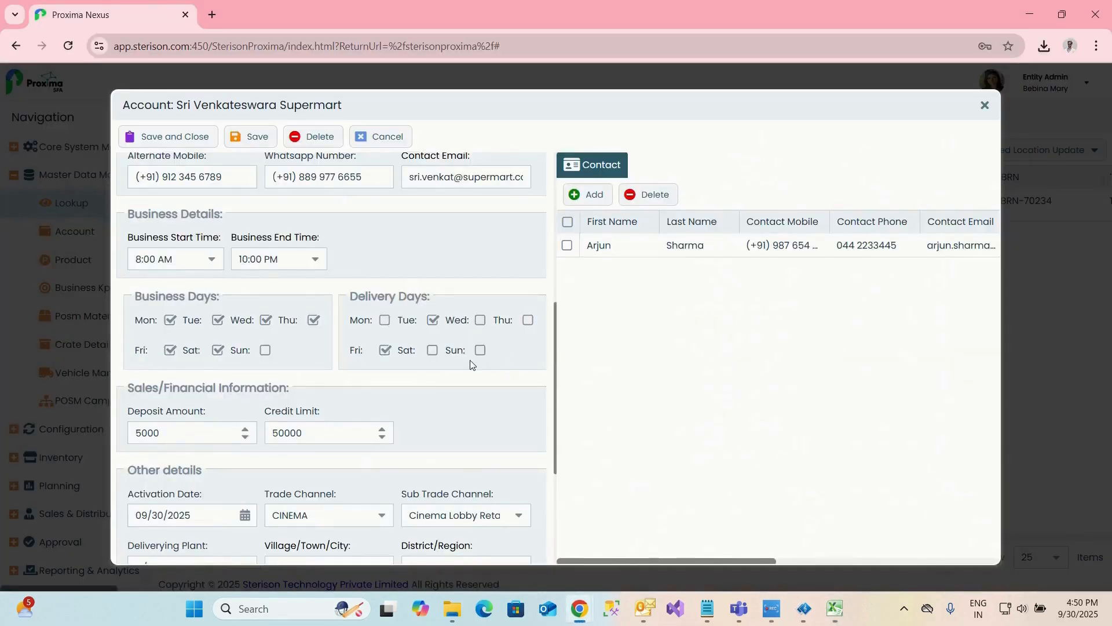
scroll(421, 381, down, 1)
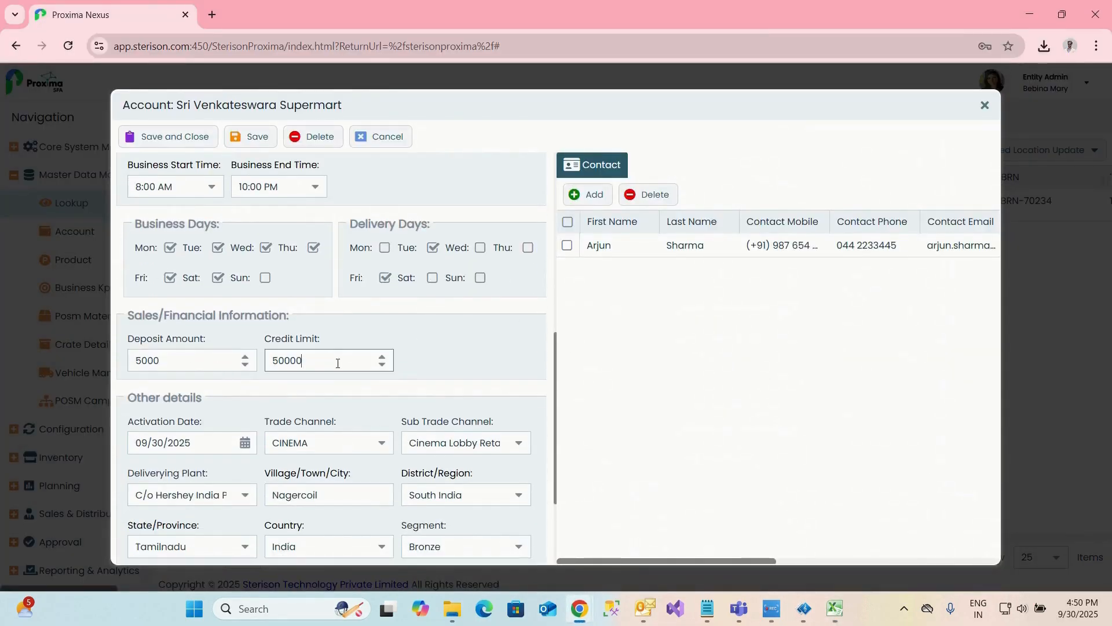
key(alt+Tab)
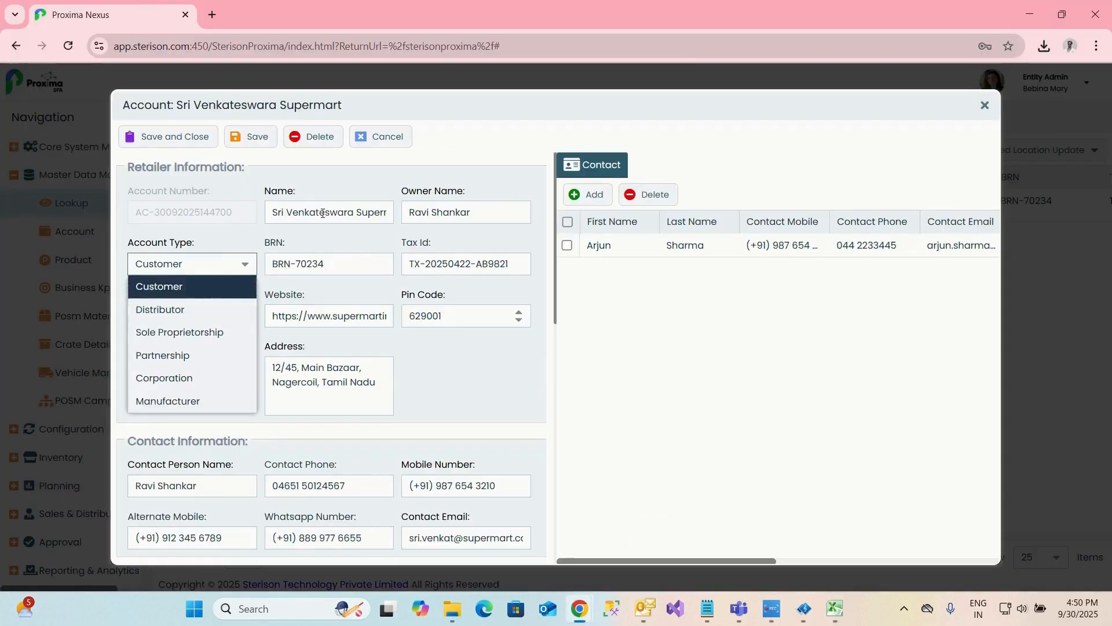
Step: Confirm Account Type stays Customer and Payment Cycle stays 30 Days From Billing, matching the sheet
click(209, 228)
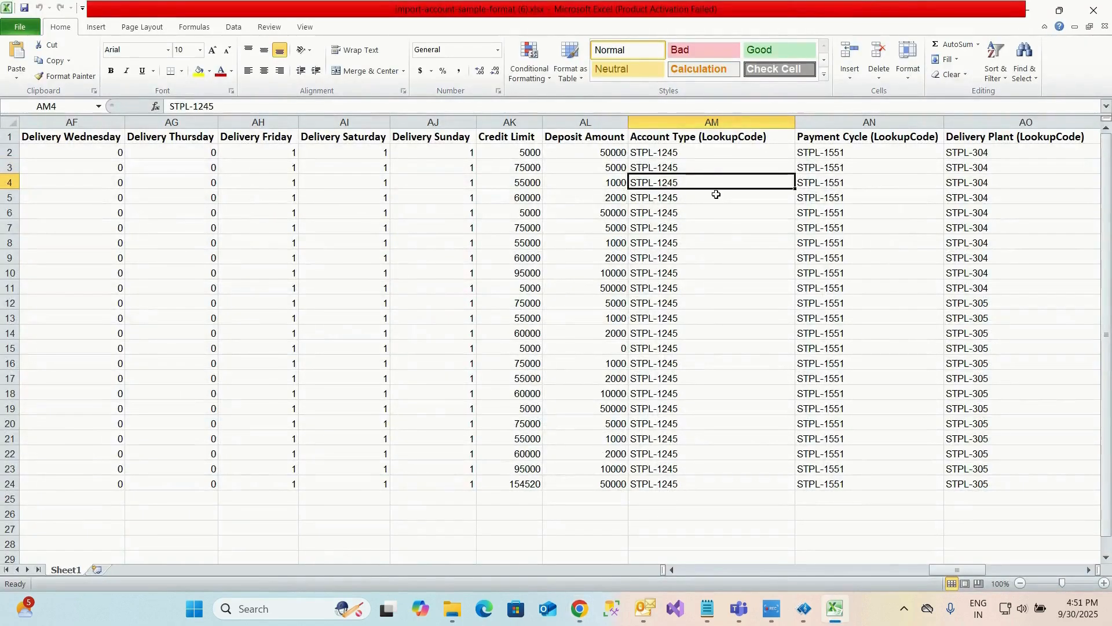
click(840, 165)
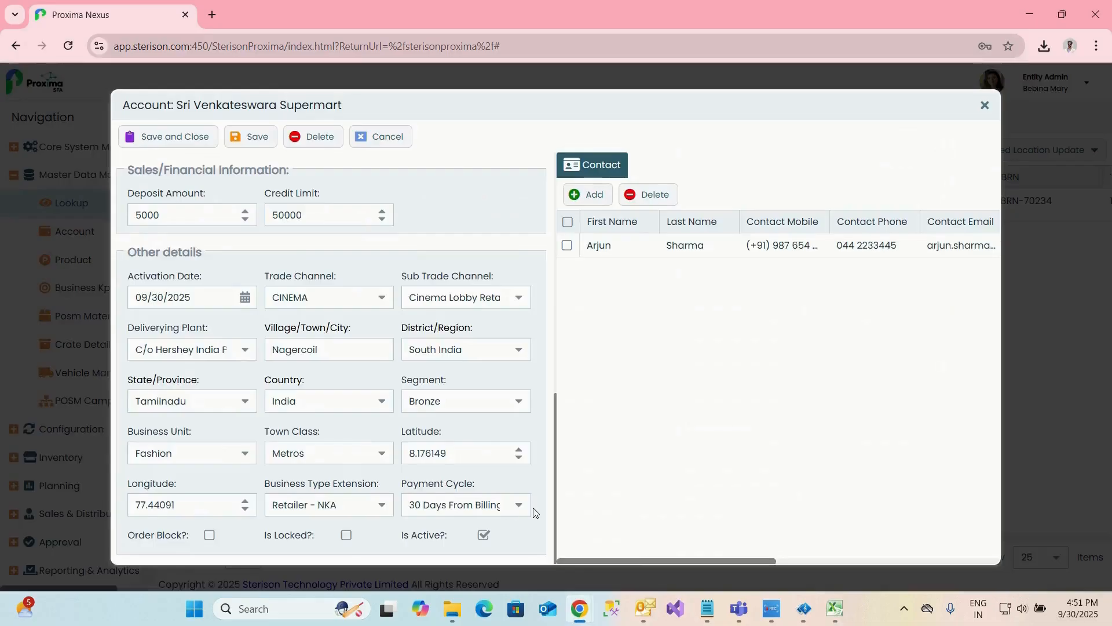
click(524, 508)
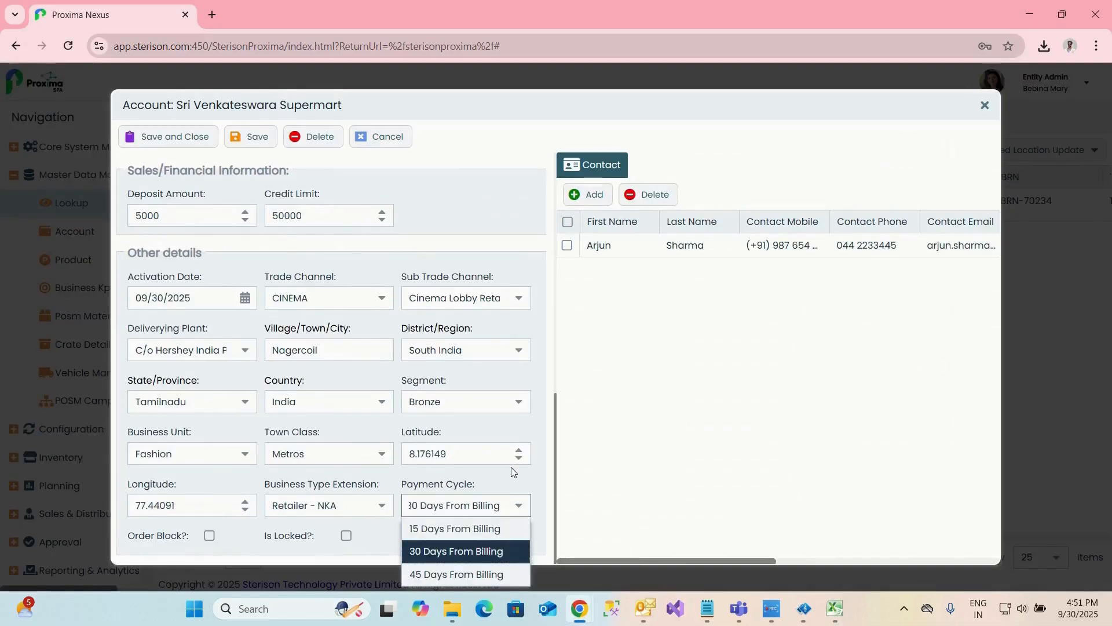
click(537, 363)
Step: Cancel the account form and compare Delivering Plant lookup codes STPL-304 and STPL-305 with the Excel plant column
click(382, 136)
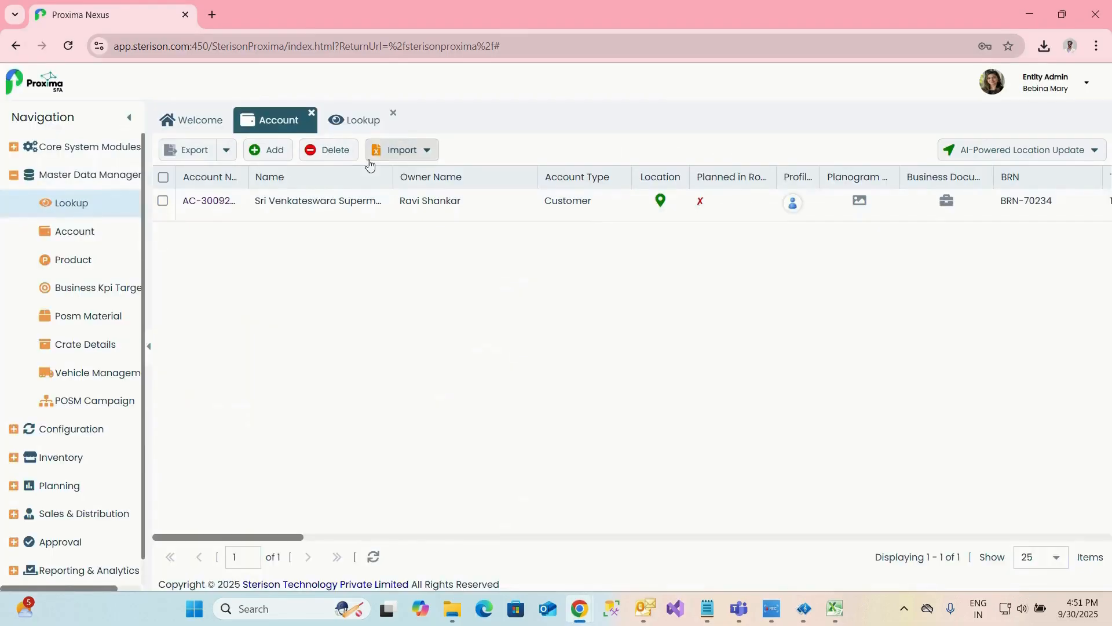
click(348, 133)
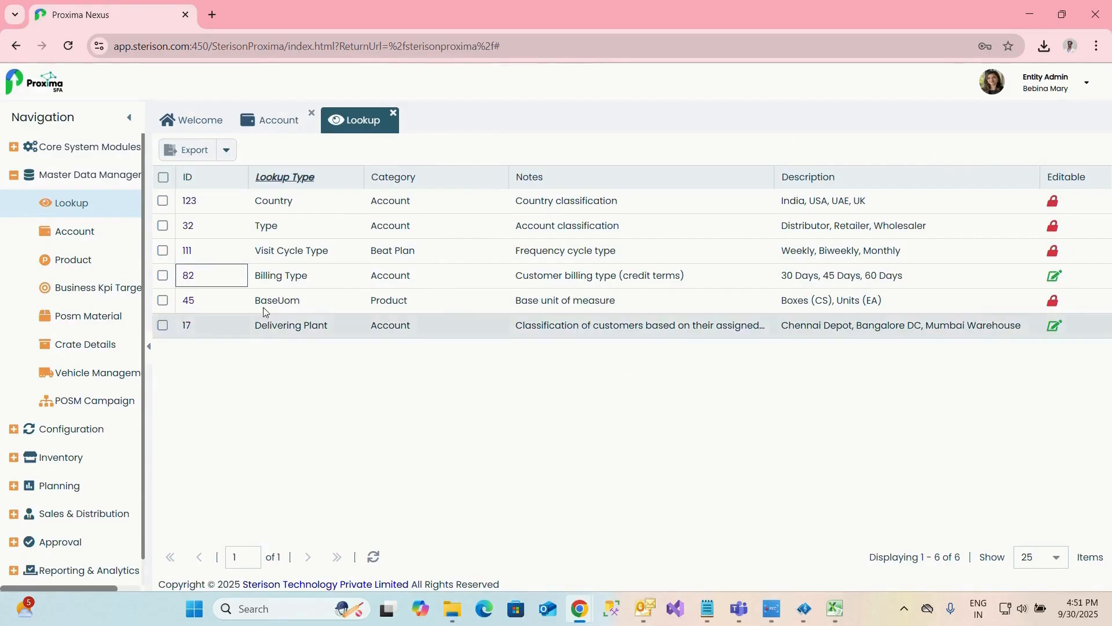
double_click(207, 326)
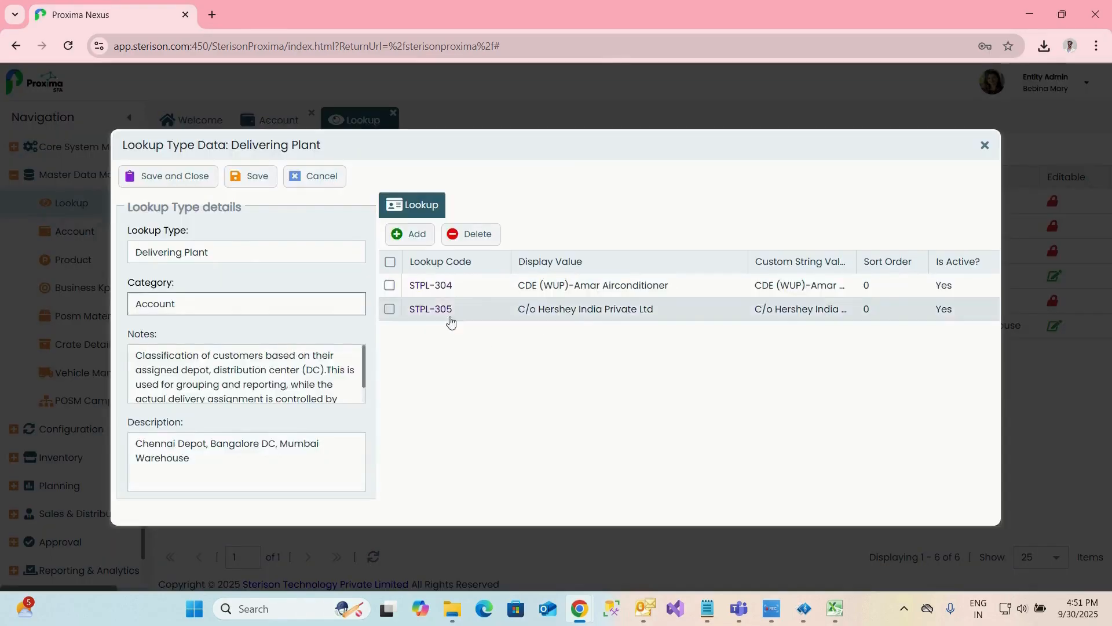
key(alt+Tab)
key(alt+Tab)
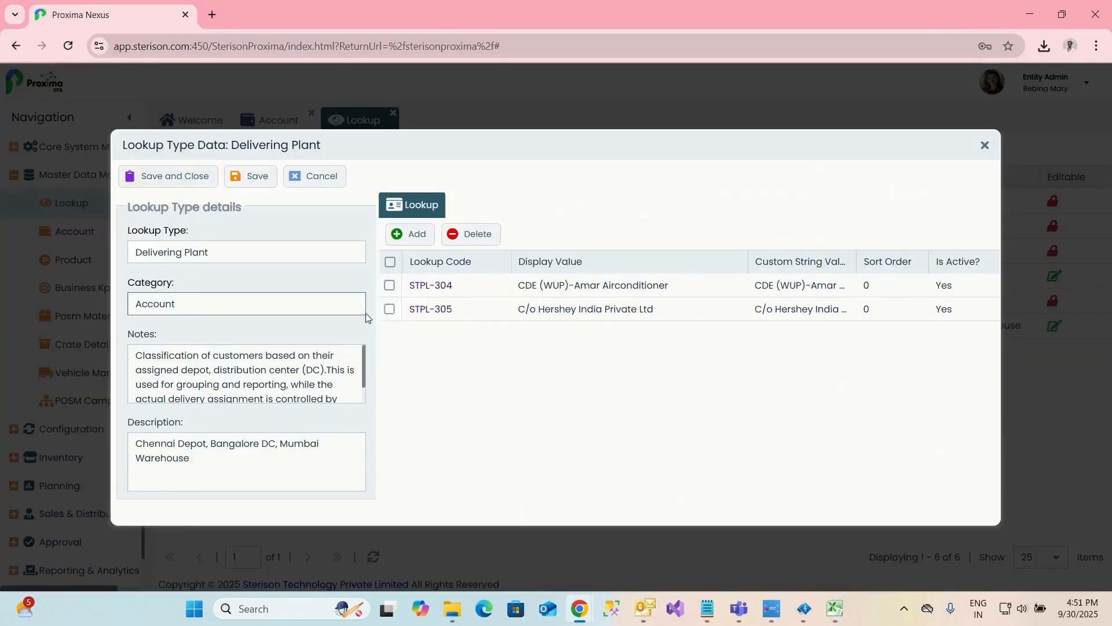
key(alt+Tab)
Step: Confirm the Country code COUNTRY-075 is India in the lookup, then check the State code in AQ2
click(883, 169)
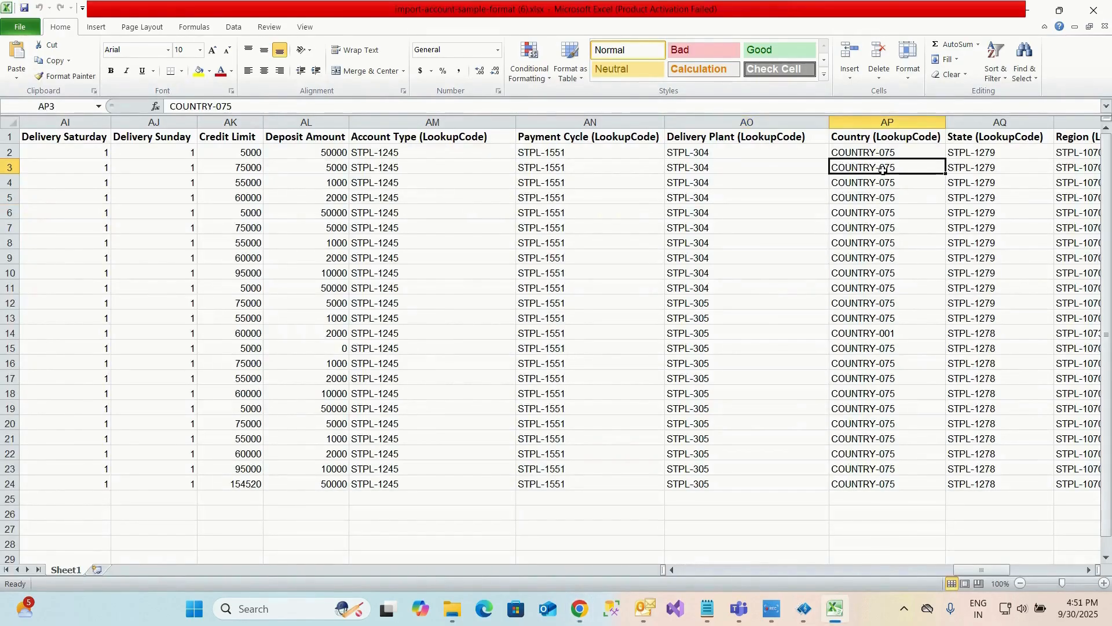
key(alt+Tab)
text(ind)
click(575, 384)
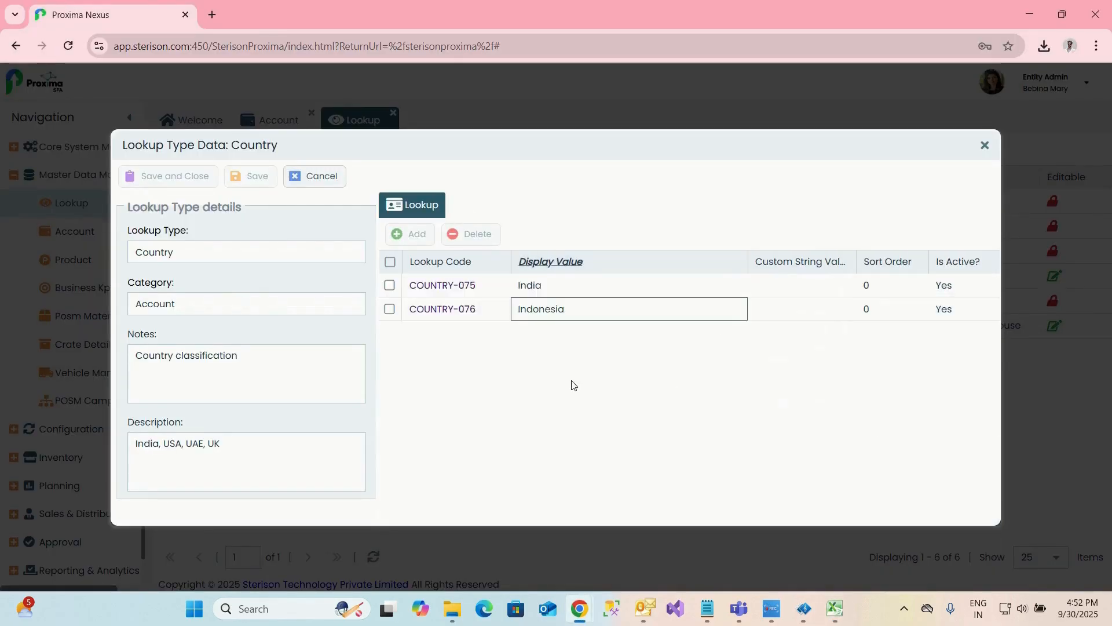
key(alt+Tab)
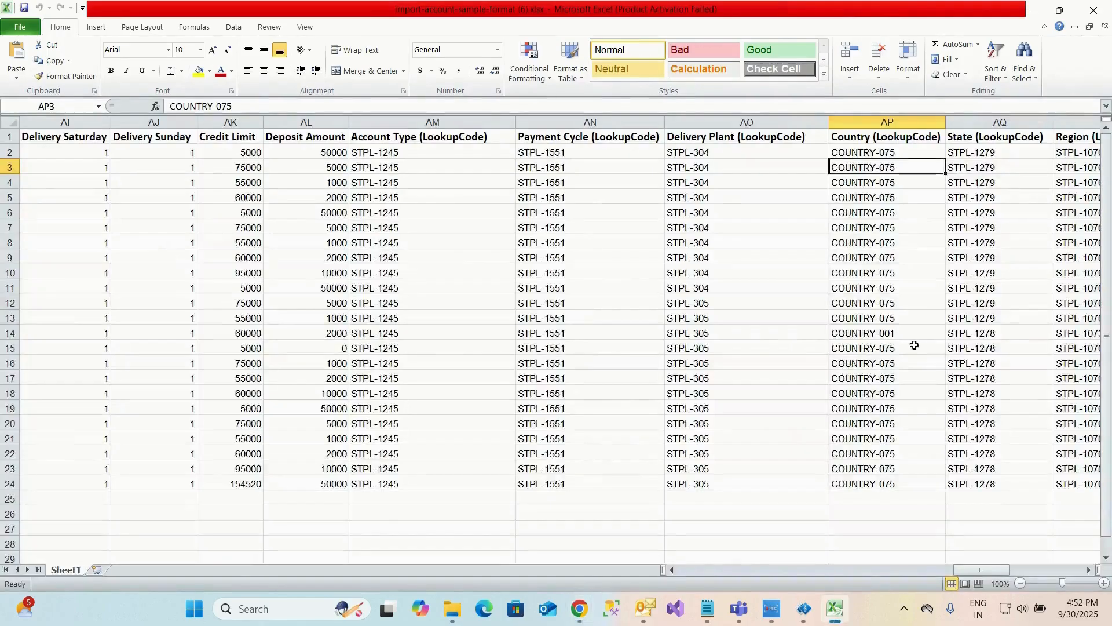
click(990, 154)
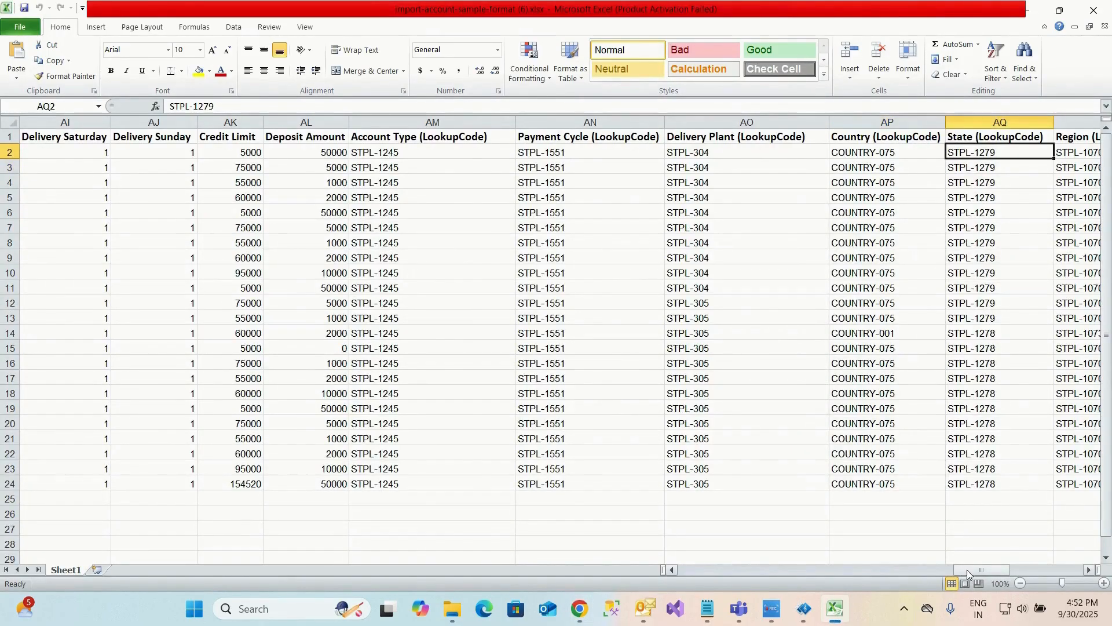
drag(968, 569, 983, 570)
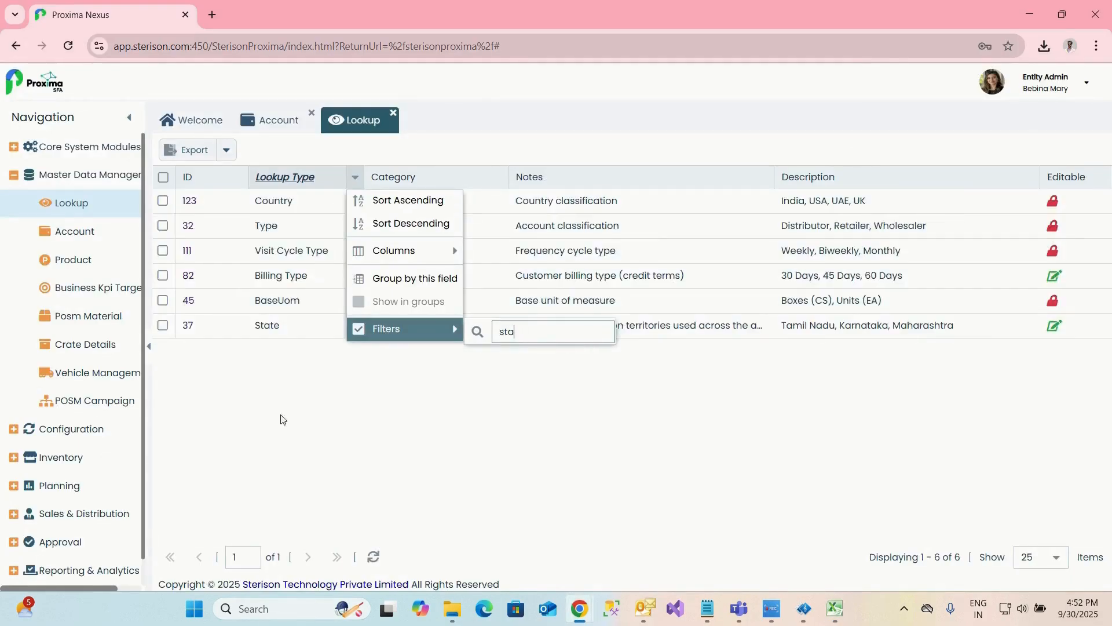
Step: Review the State lookup's display values against the code in cell AU3
click(281, 419)
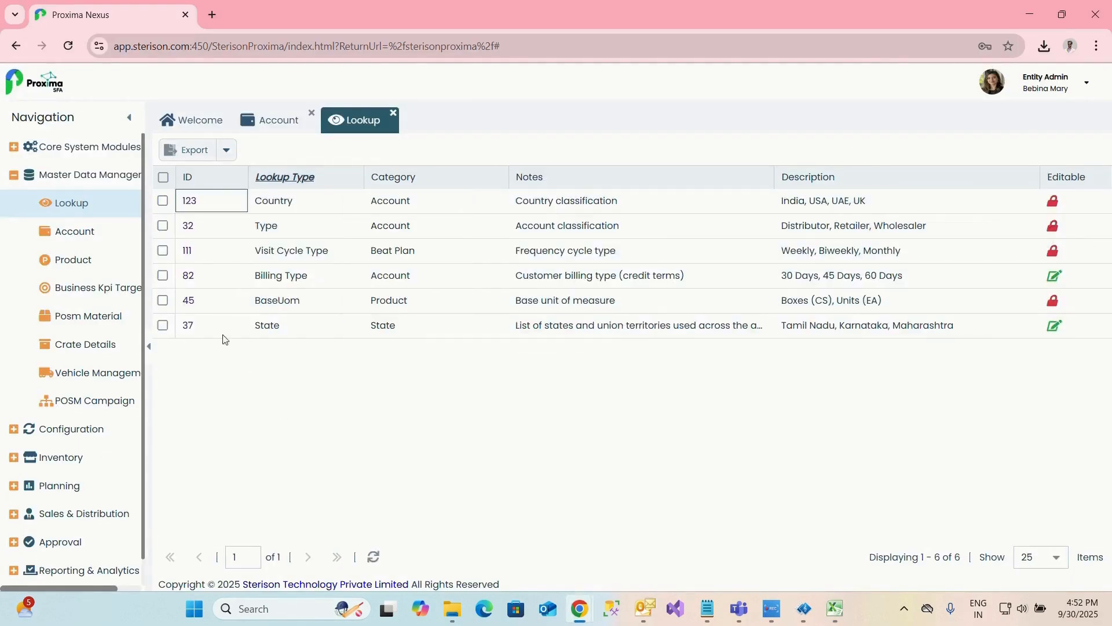
double_click(183, 326)
click(738, 264)
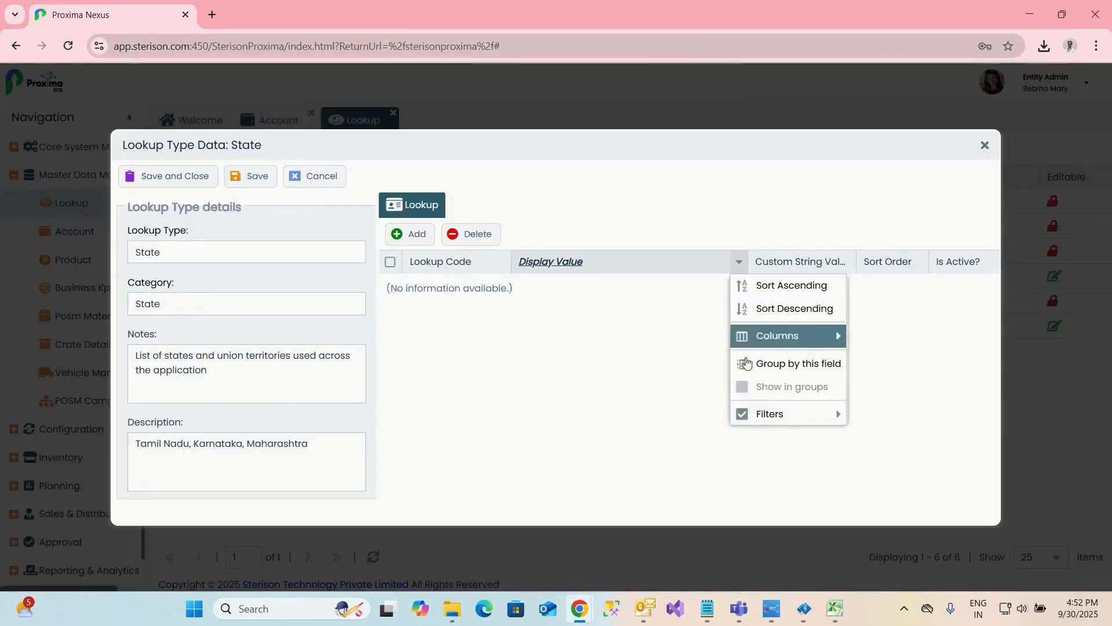
mouse_move(762, 413)
click(544, 309)
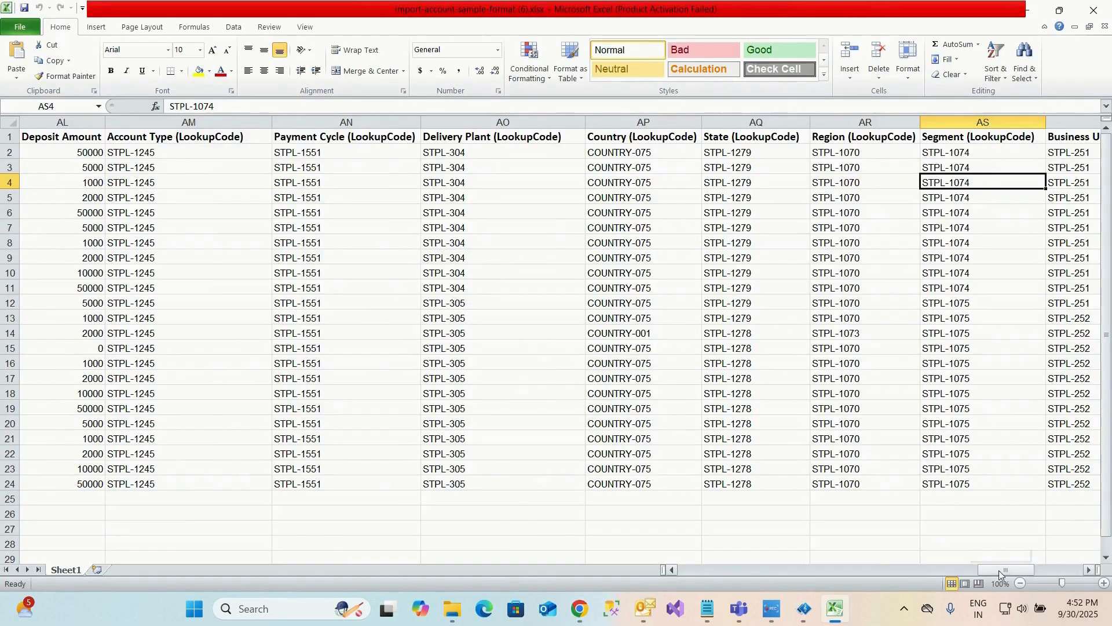
drag(998, 570, 1019, 570)
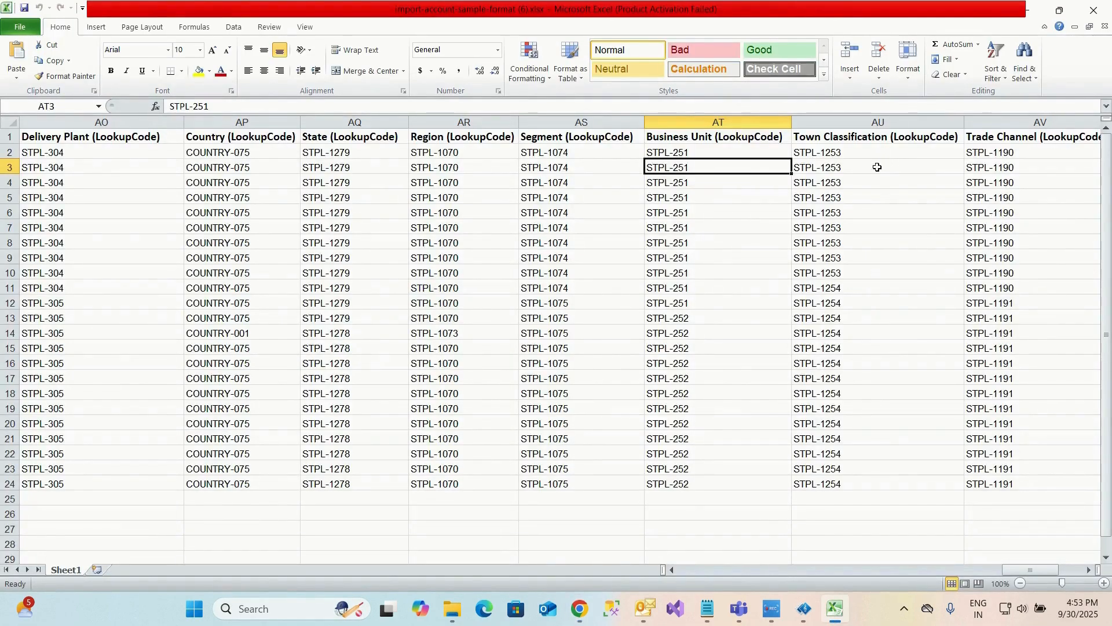
click(878, 167)
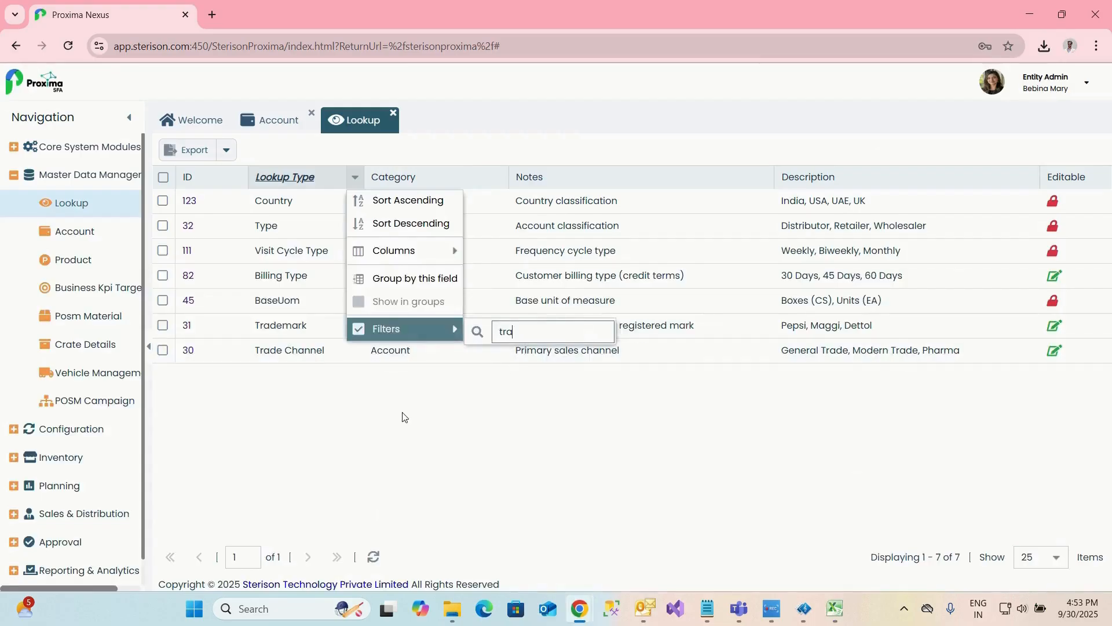
Step: Compare the Trade Channel lookup with cell AX4 and list the Business Type Extension values
double_click(196, 353)
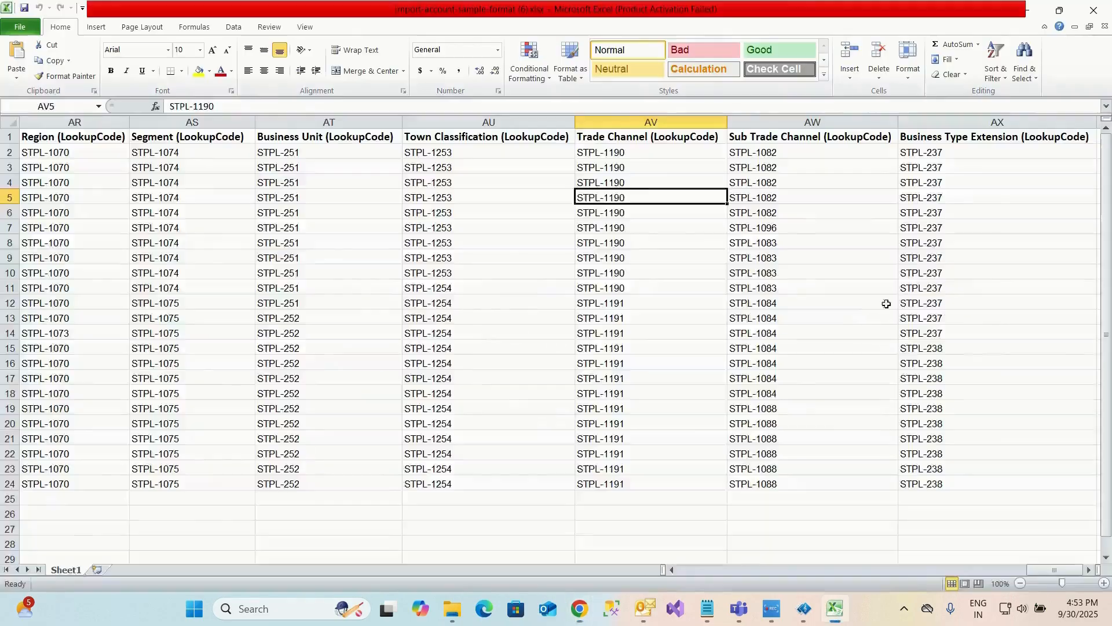
click(927, 182)
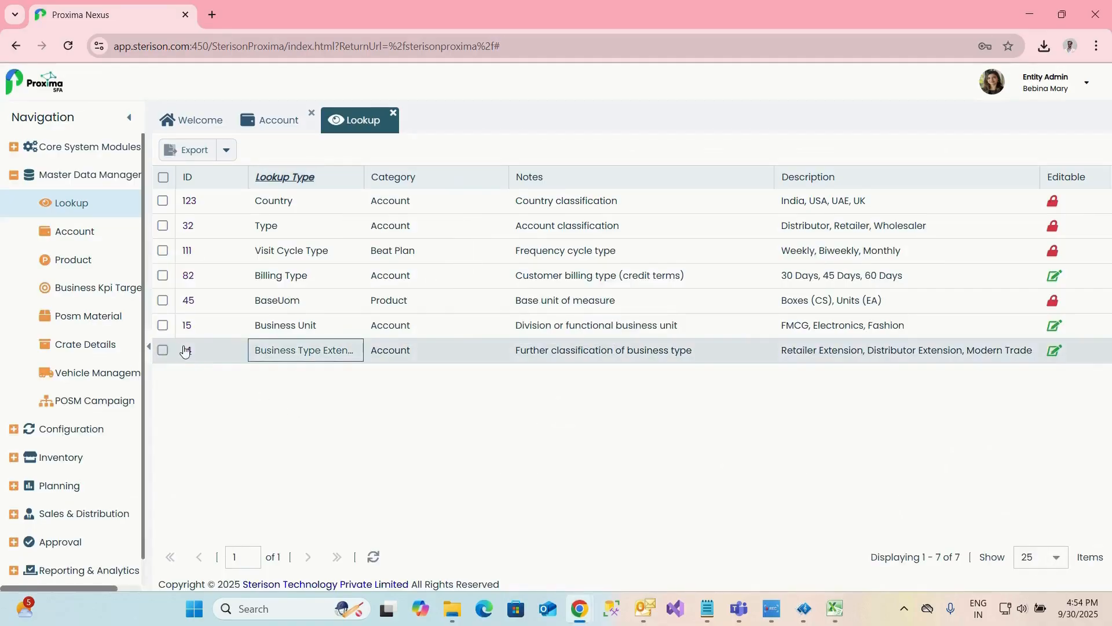
double_click(183, 350)
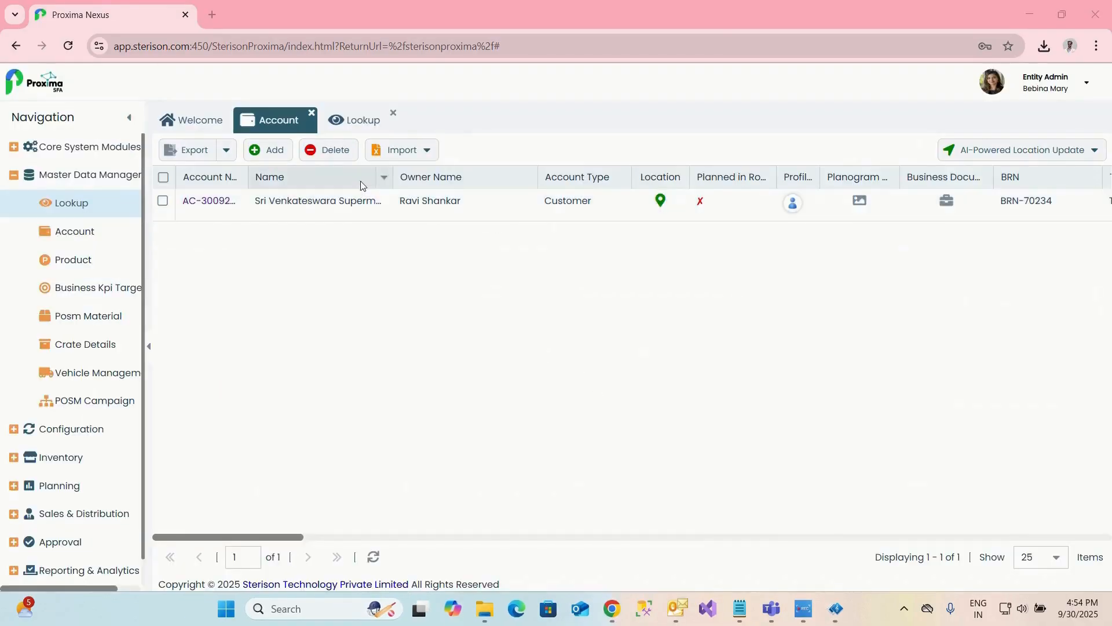
Step: Select the Excel template file under Import Data and upload it for review
click(427, 149)
click(439, 177)
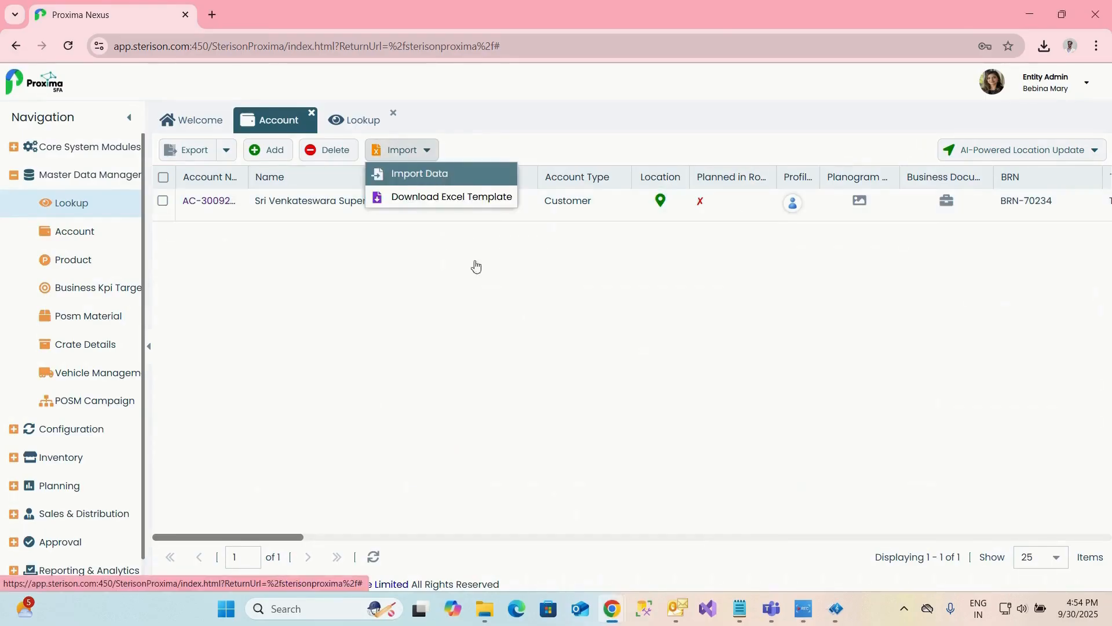
click(521, 181)
click(435, 313)
click(657, 452)
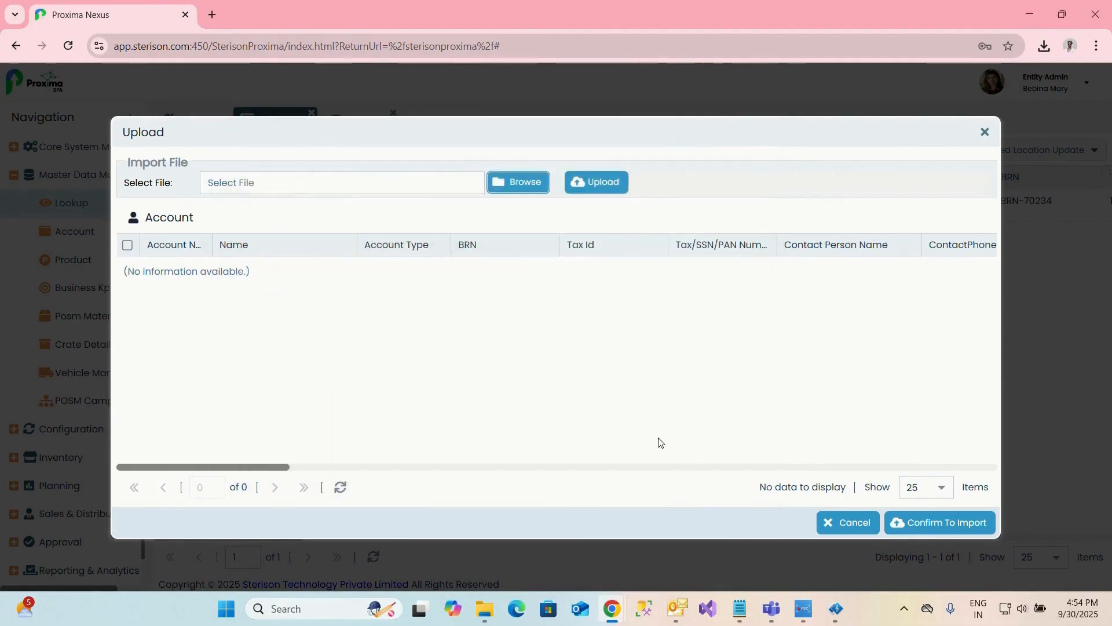
click(596, 182)
Step: Review the uploaded records and confirm importing the 23 accounts
click(556, 354)
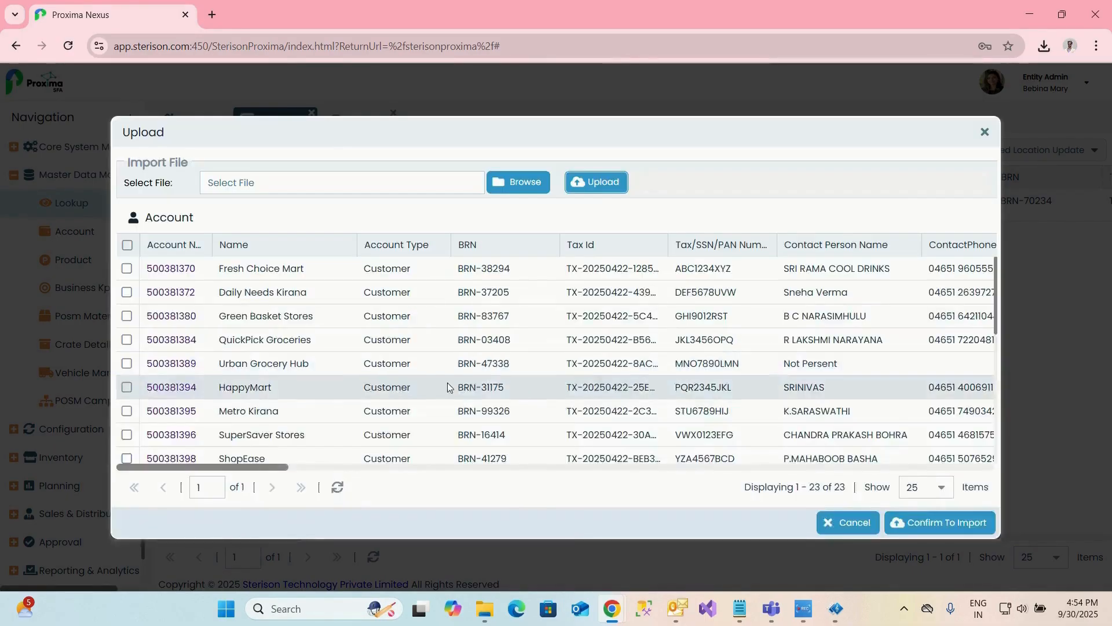
drag(259, 467, 991, 476)
click(959, 530)
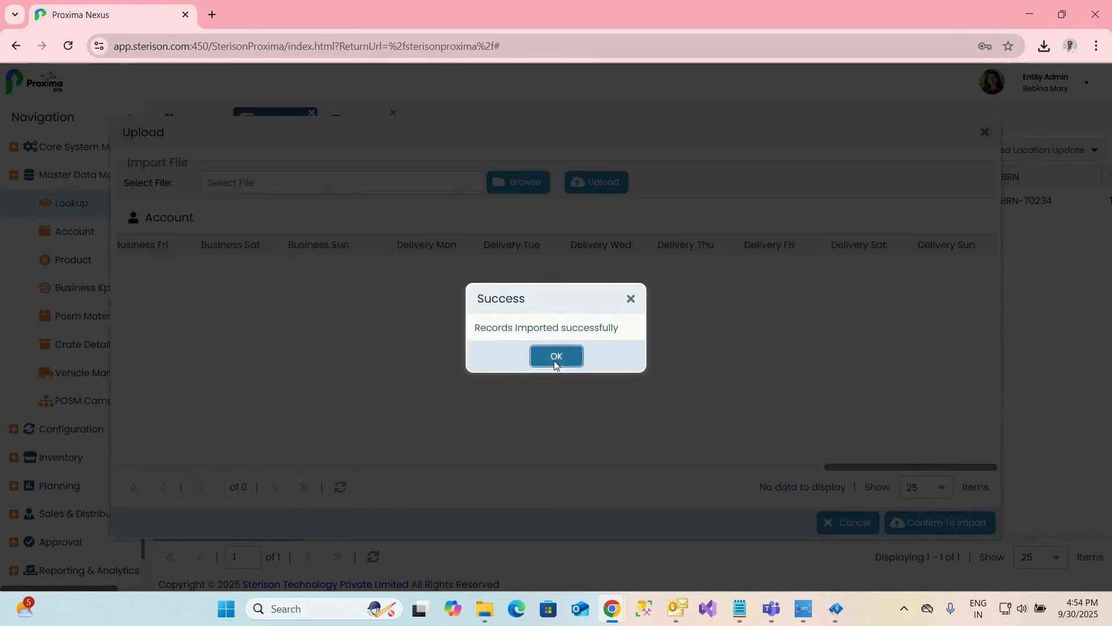
click(555, 358)
click(844, 525)
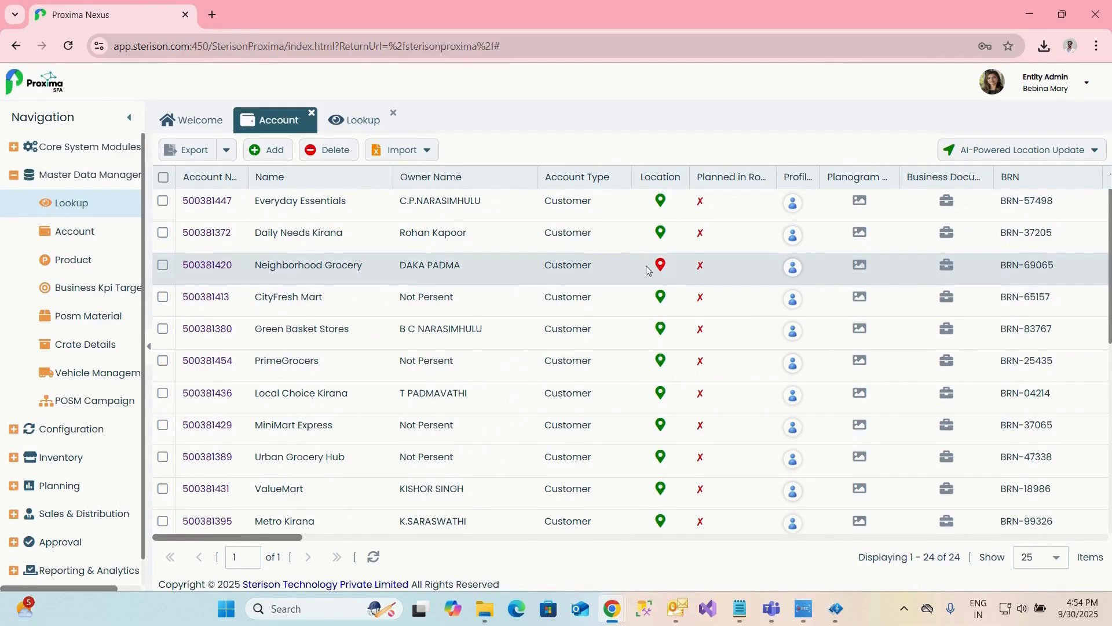
Step: Select Neighborhood Grocery, SmartShop Groceries and QuickPick Groceries in the Account list
click(1098, 155)
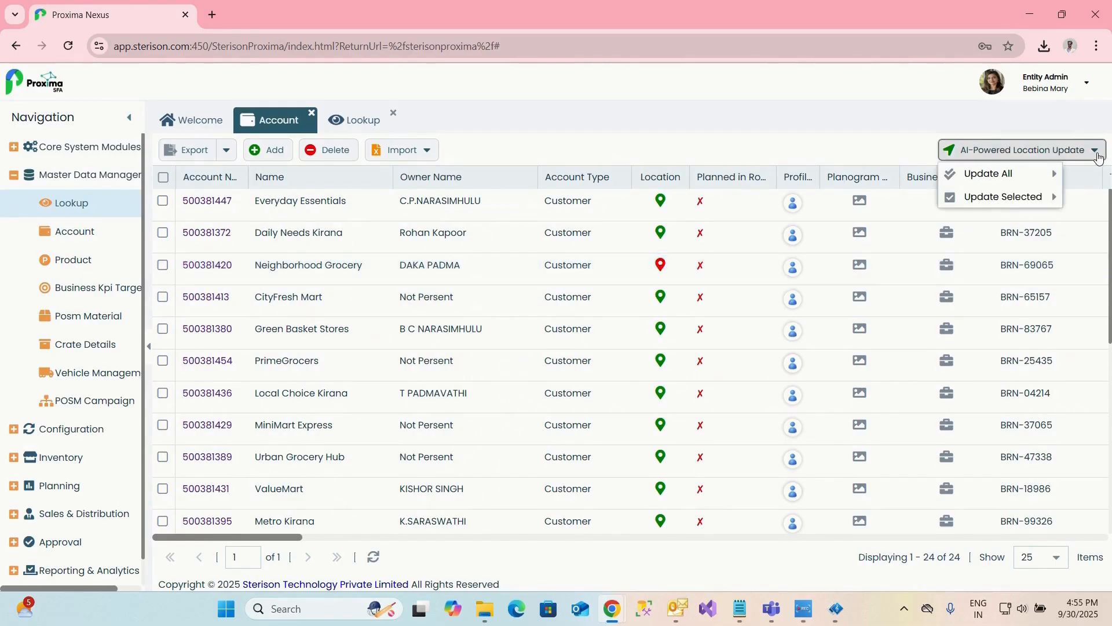
mouse_move(1035, 198)
click(163, 265)
scroll(231, 401, down, 4)
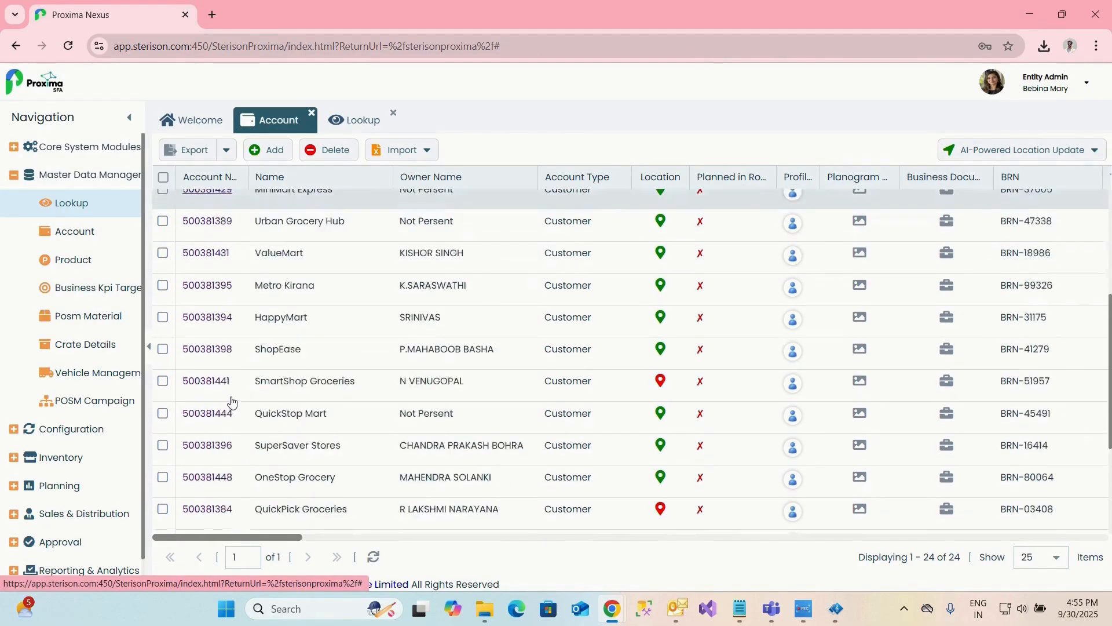
scroll(231, 401, down, 1)
click(162, 326)
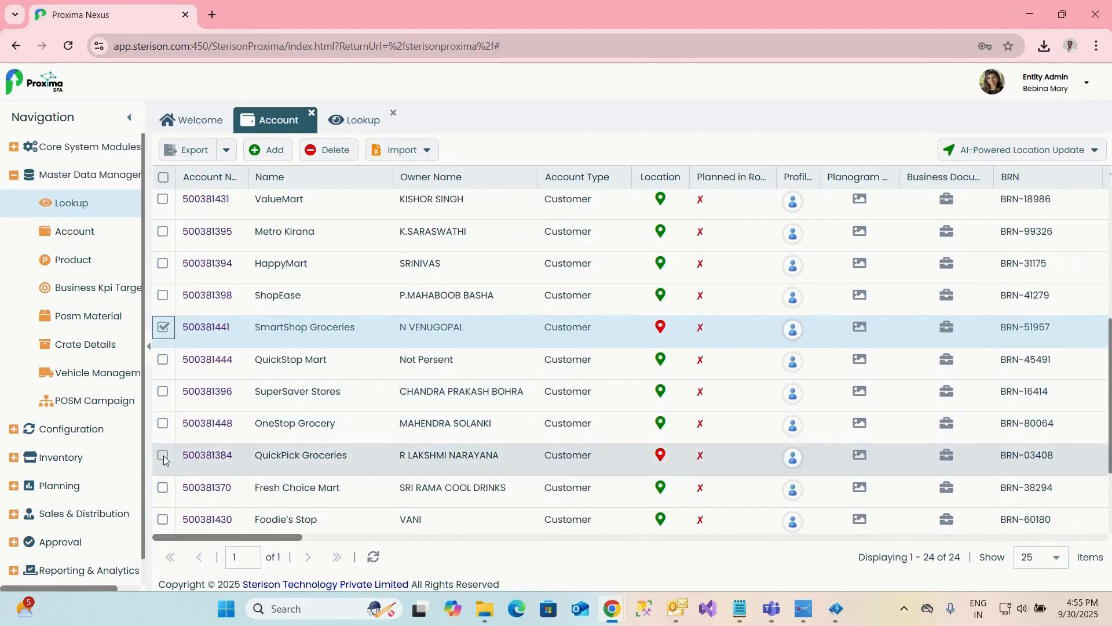
click(163, 455)
Step: Auto-assign geo locations to the three selected accounts via AI-Powered Location Update
click(1060, 150)
mouse_move(1013, 197)
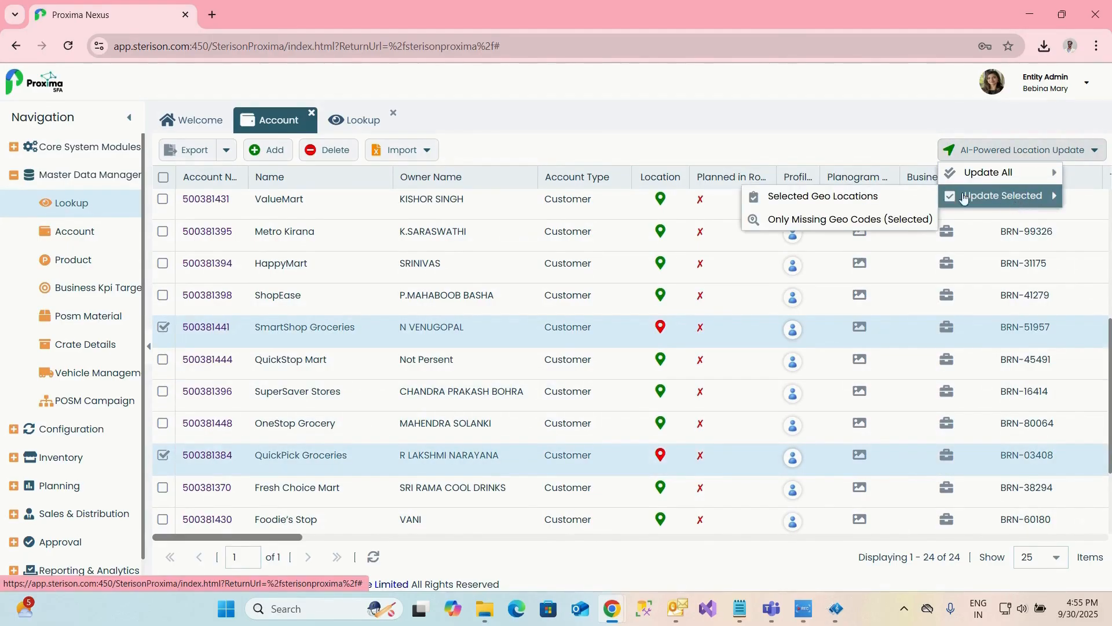
click(893, 197)
click(526, 366)
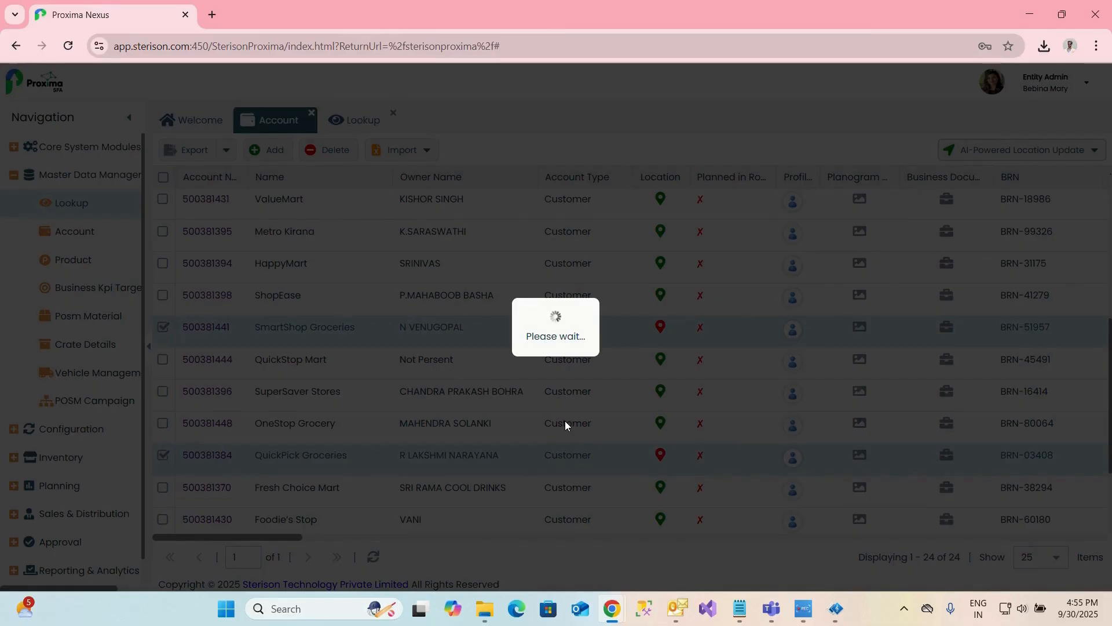
click(555, 358)
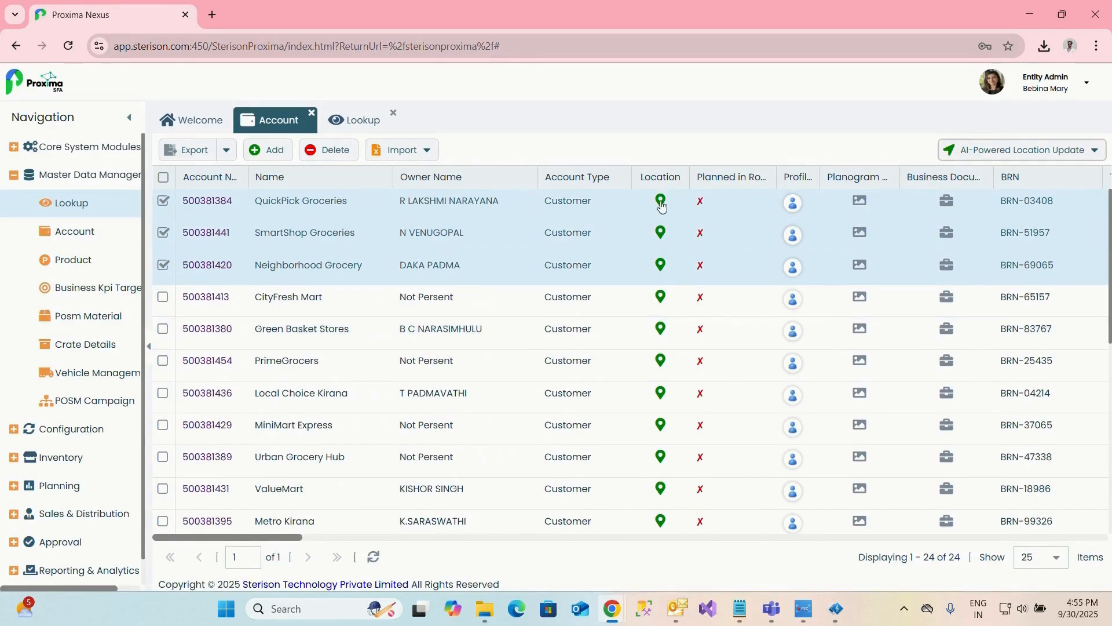
Step: View QuickPick Groceries' new location on the map near Kanyakumari
click(661, 201)
scroll(581, 339, up, 5)
click(490, 345)
key(Escape)
key(Escape)
scroll(634, 308, down, 5)
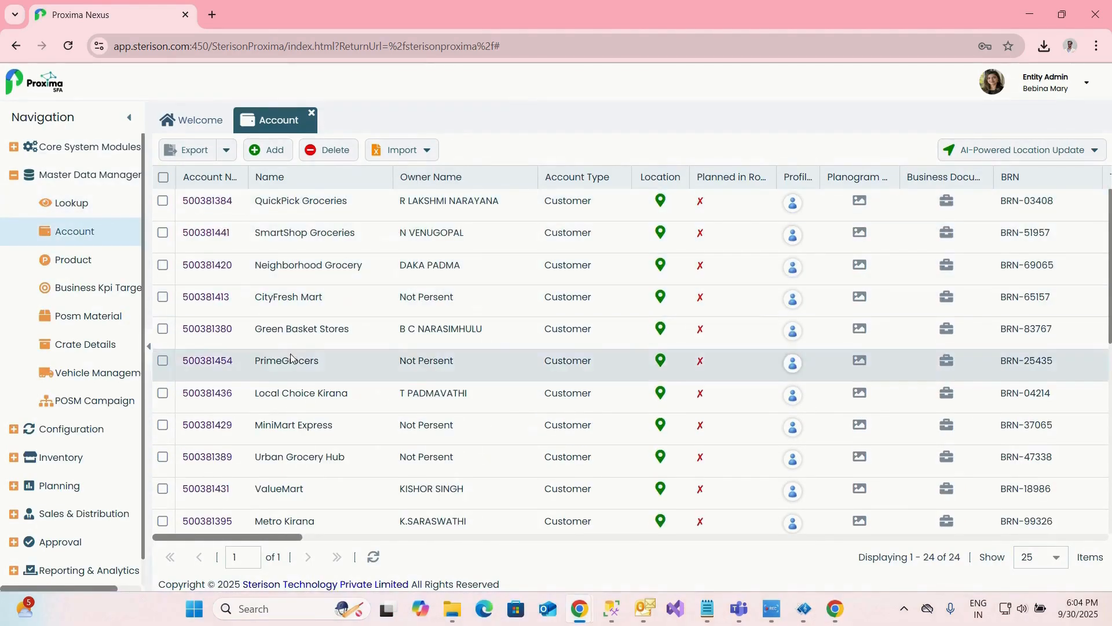
click(60, 262)
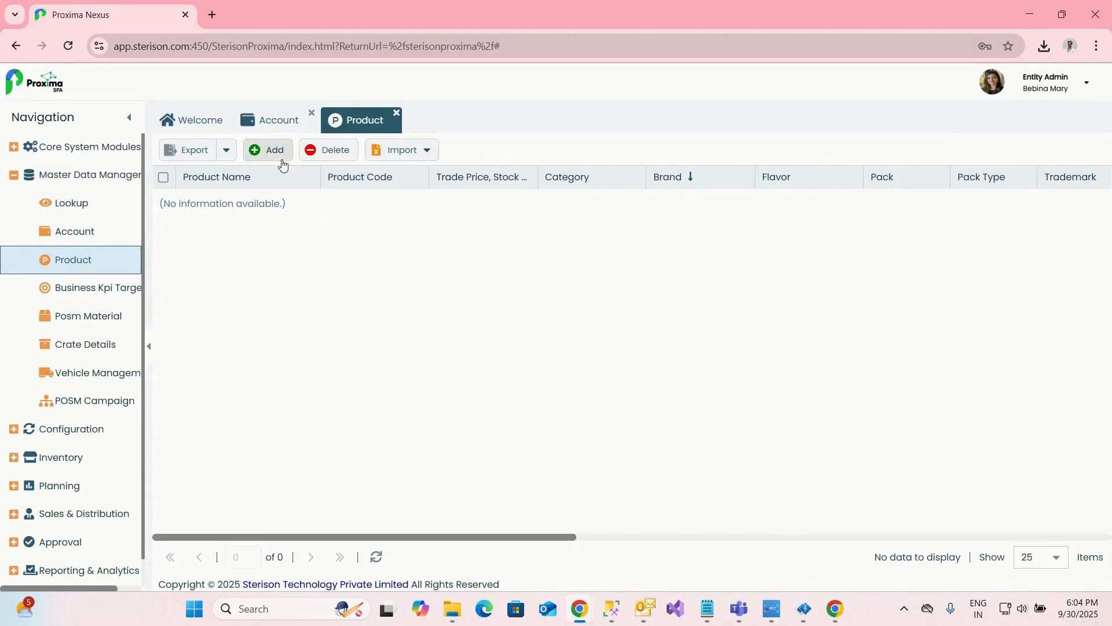
click(267, 150)
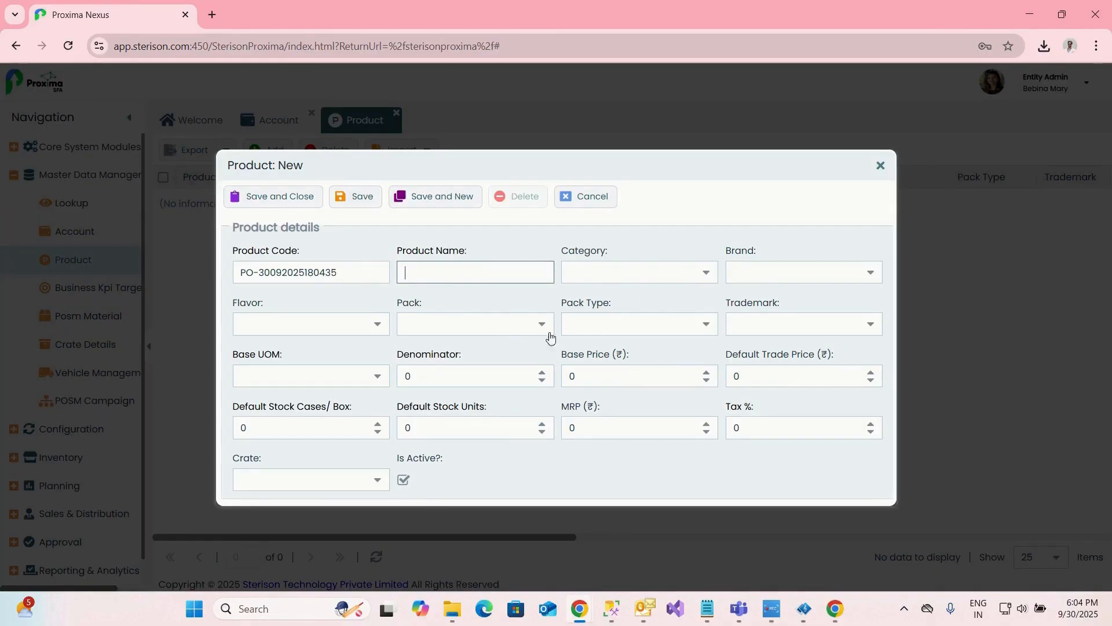
click(360, 267)
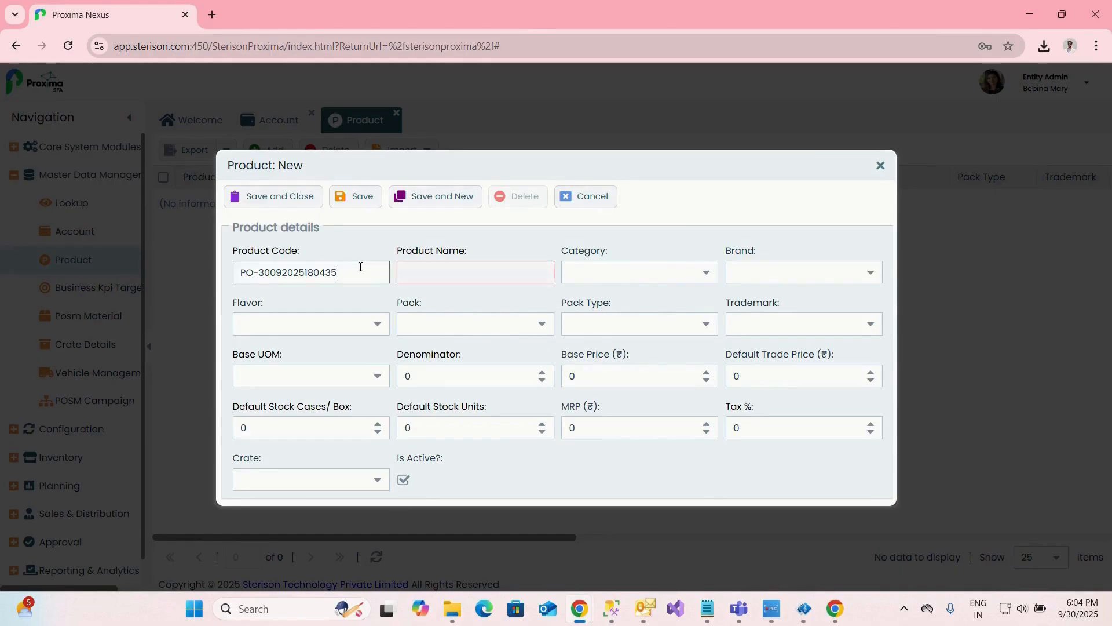
drag(339, 272, 231, 275)
click(270, 272)
text(3)
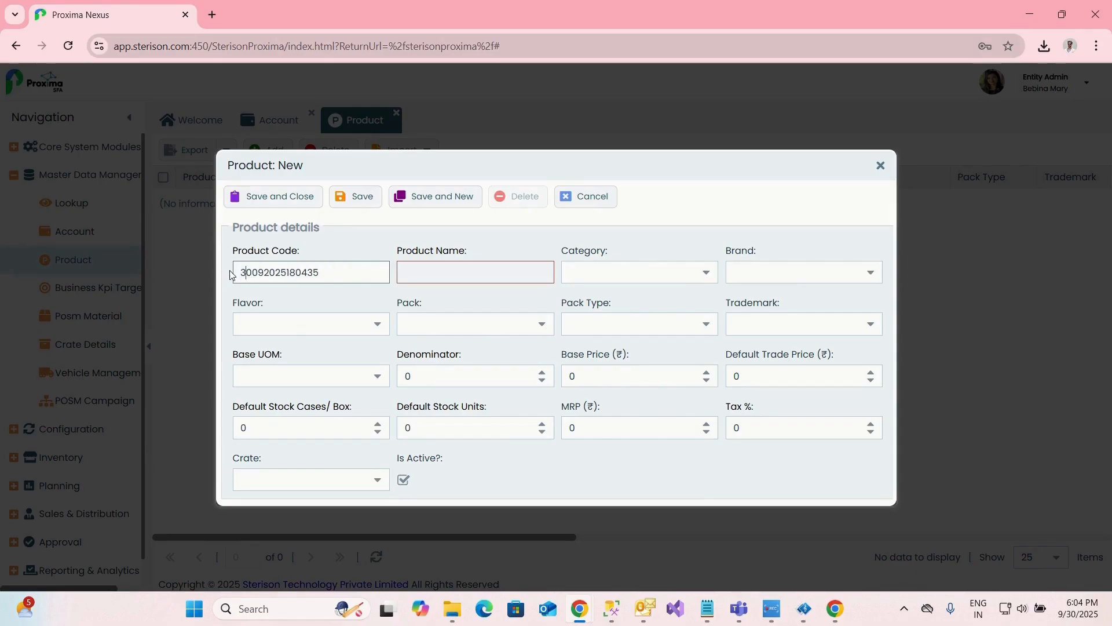
Step: Check the product name and category fields, then open a second browser tab
click(489, 277)
click(633, 272)
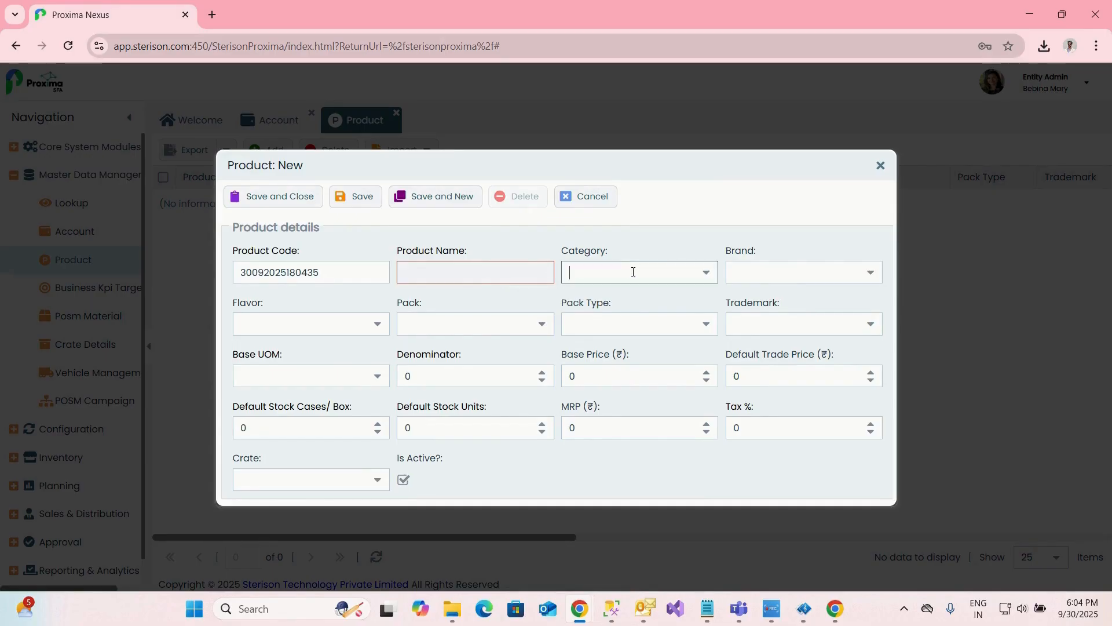
click(769, 270)
click(646, 273)
click(707, 272)
click(781, 275)
click(662, 242)
click(212, 14)
Step: Load Proxima Nexus in the new tab and open the Category lookup type under Master Data Management
text(app)
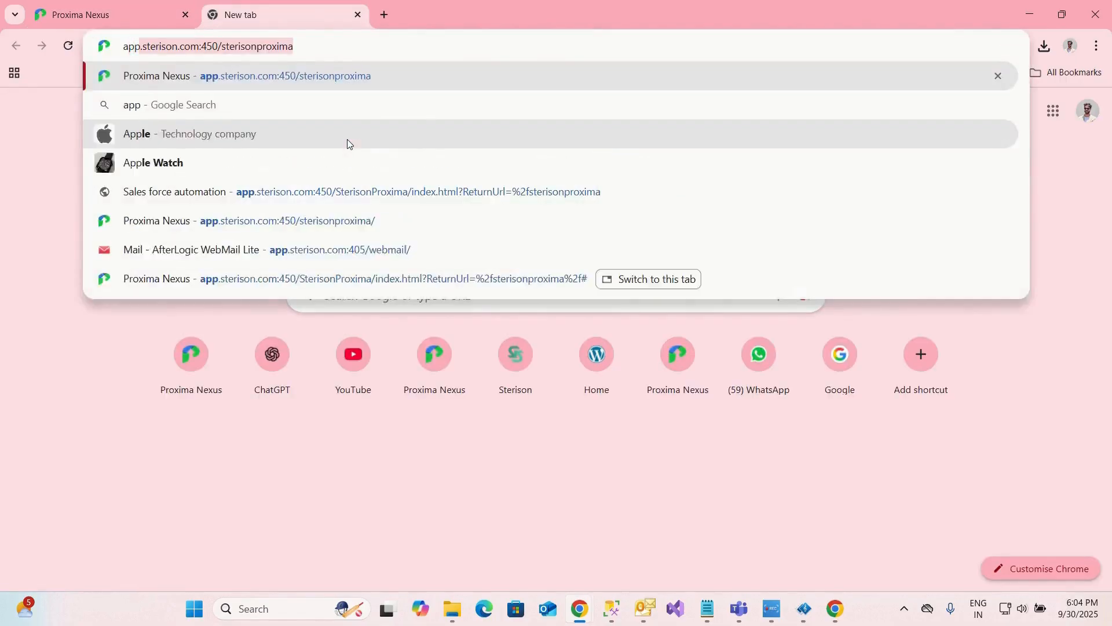
key(Return)
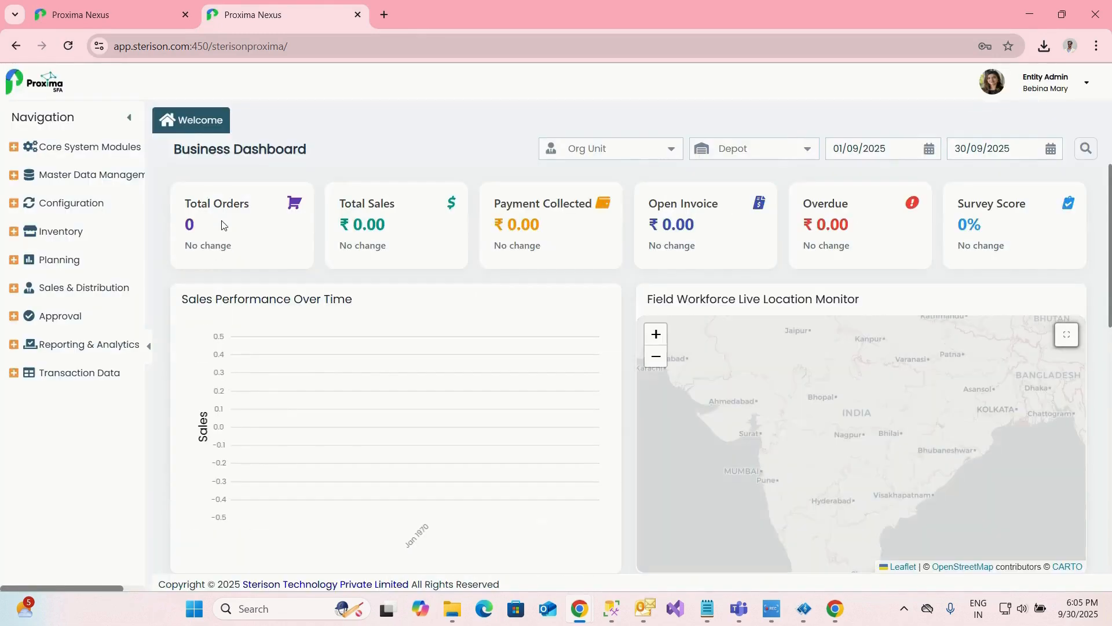
click(87, 174)
click(71, 203)
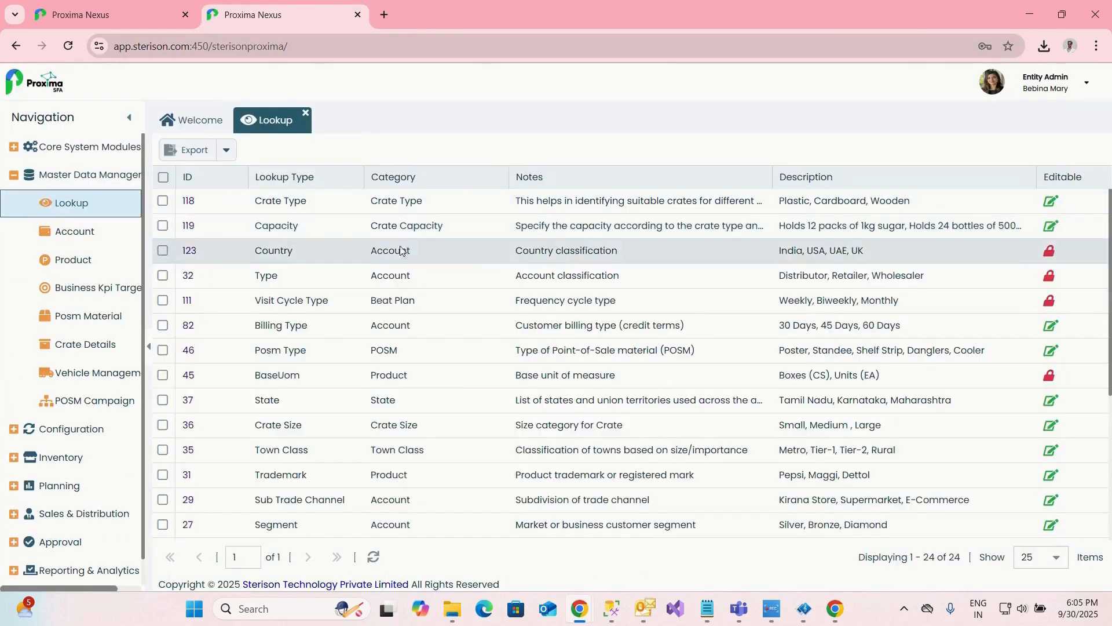
click(431, 176)
double_click(433, 301)
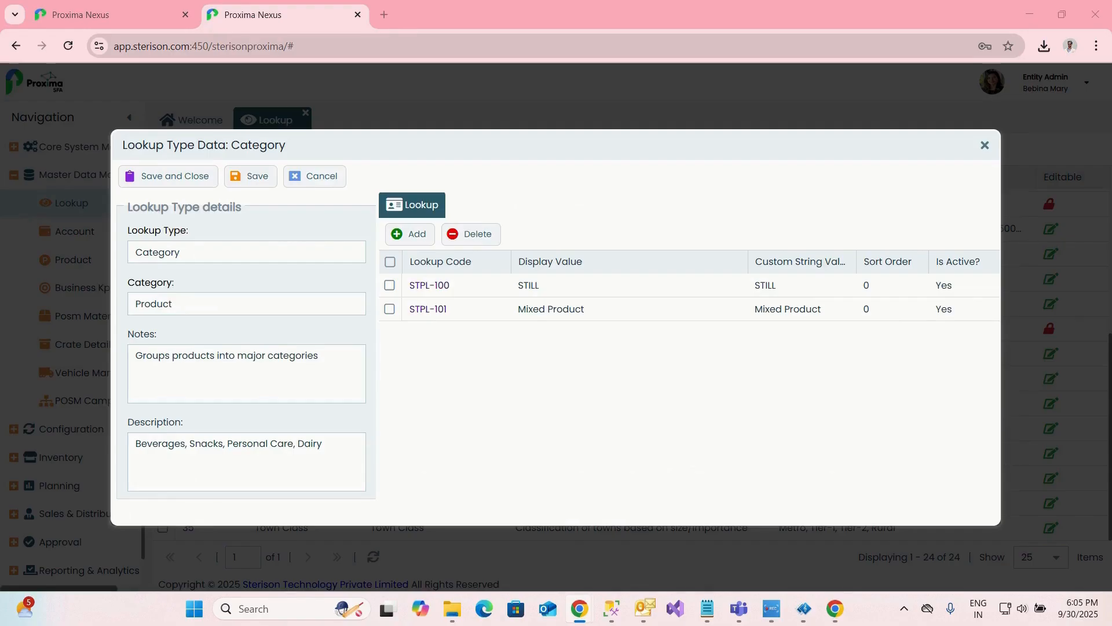
Step: Add and save the Category value 'Bakery & Biscuits', then return to the new-product tab
click(412, 234)
click(690, 320)
text(Bakery & Biscuits)
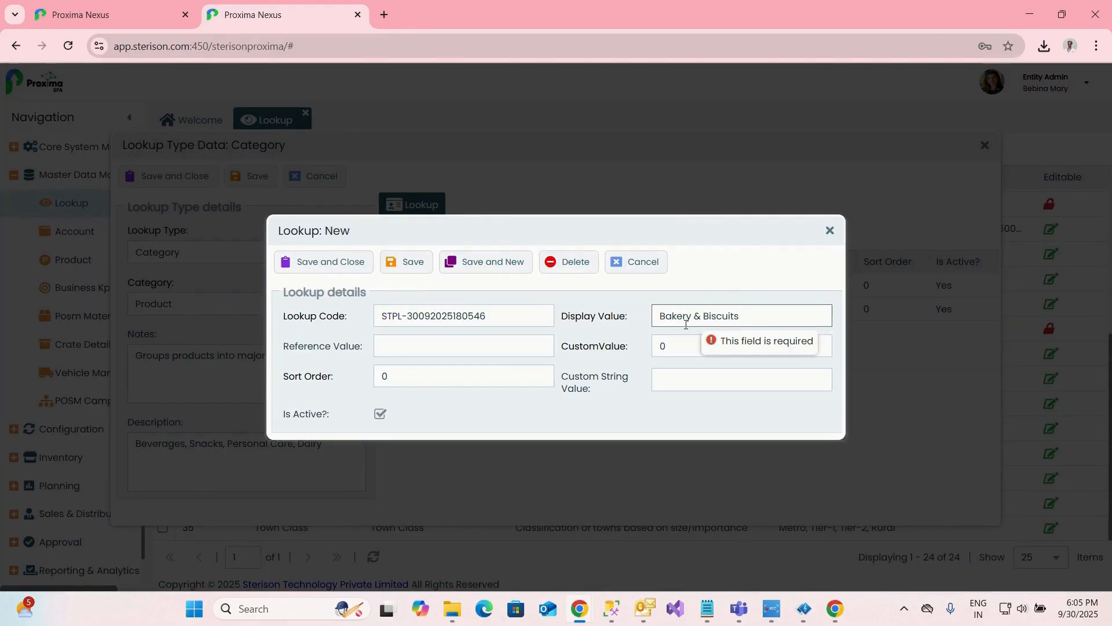
click(324, 262)
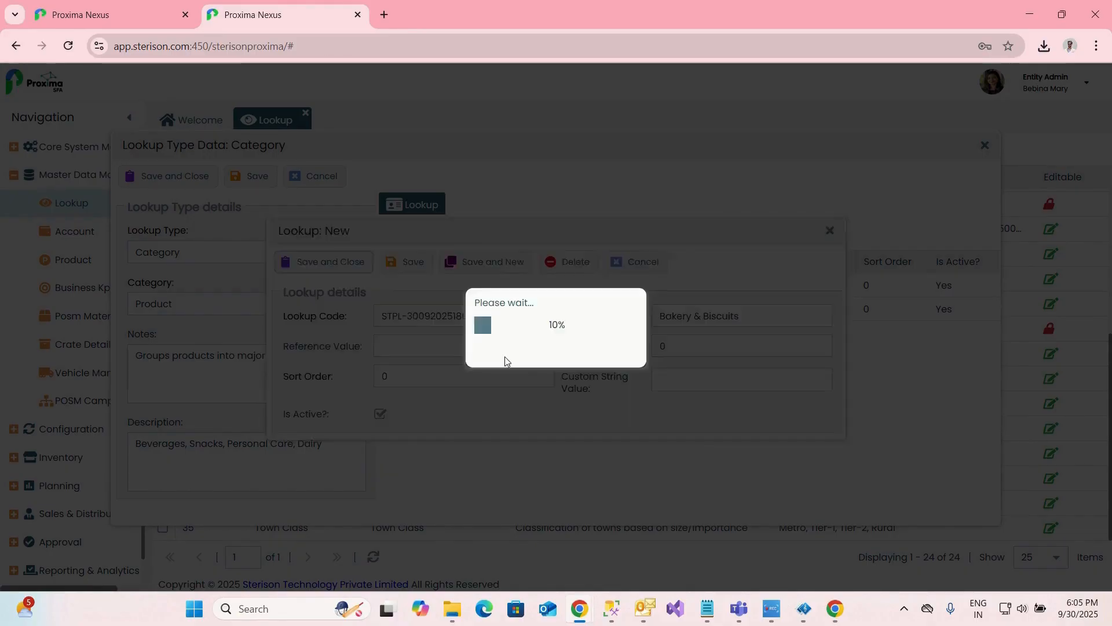
click(565, 362)
key(ctrl+shift+Tab)
Step: Set category Bakery & Biscuits, product name 'Choco Delight Bar' and brand Schweppes Bitter Lemon
click(707, 273)
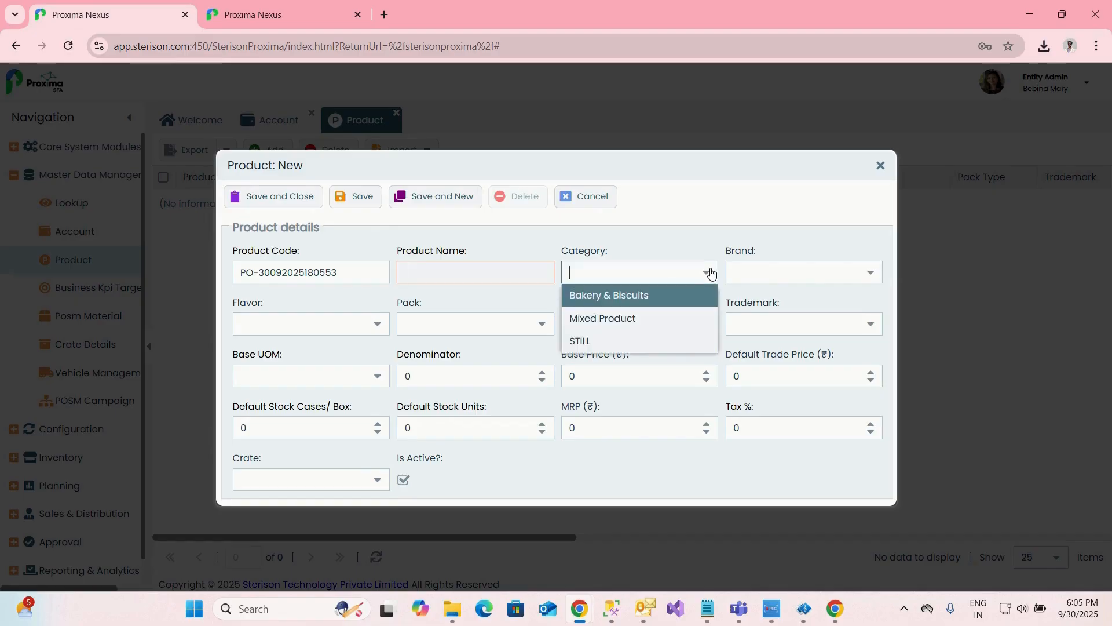
click(688, 296)
key(shift+Tab)
text(Choco Delight Bar)
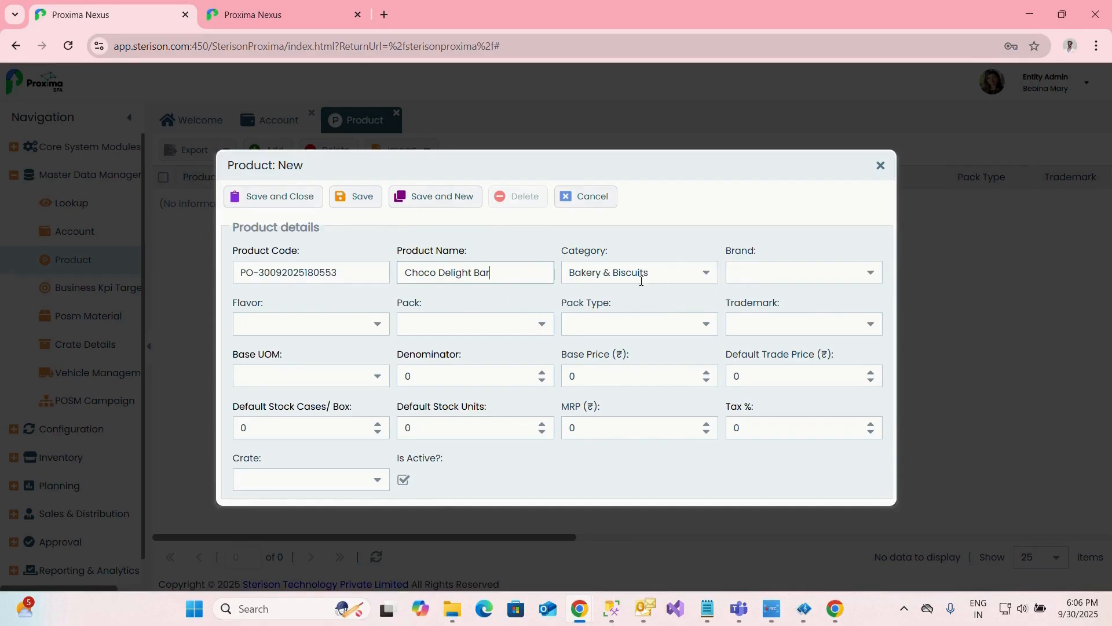
click(783, 273)
click(870, 273)
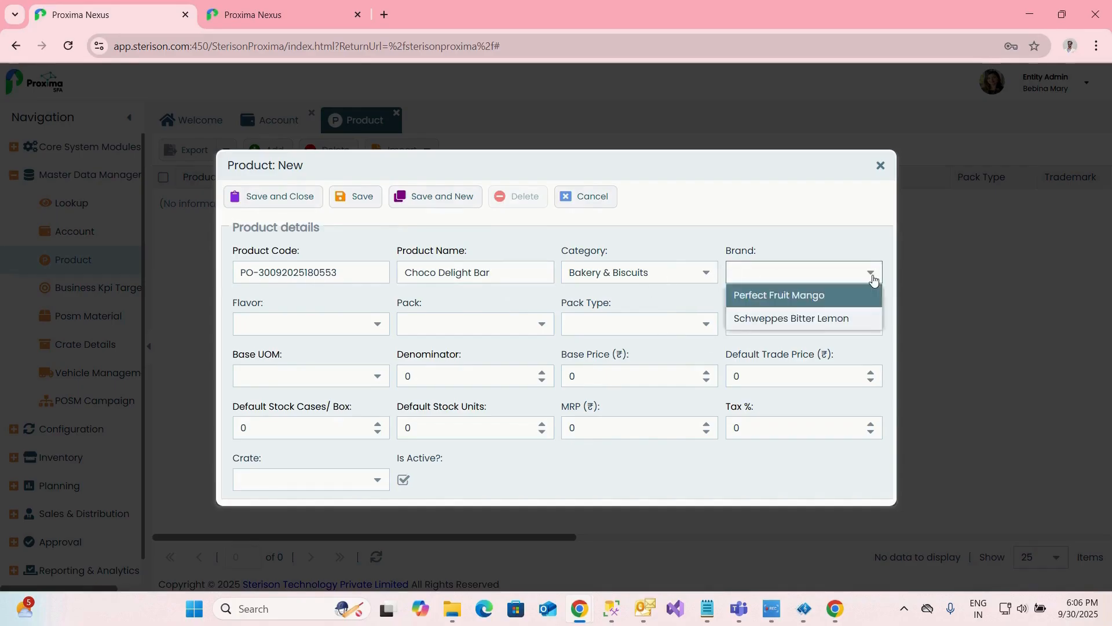
click(817, 318)
Step: Choose flavour Cardamom Tea, pack 25 GM and pack type CORE SPARKLING
click(380, 325)
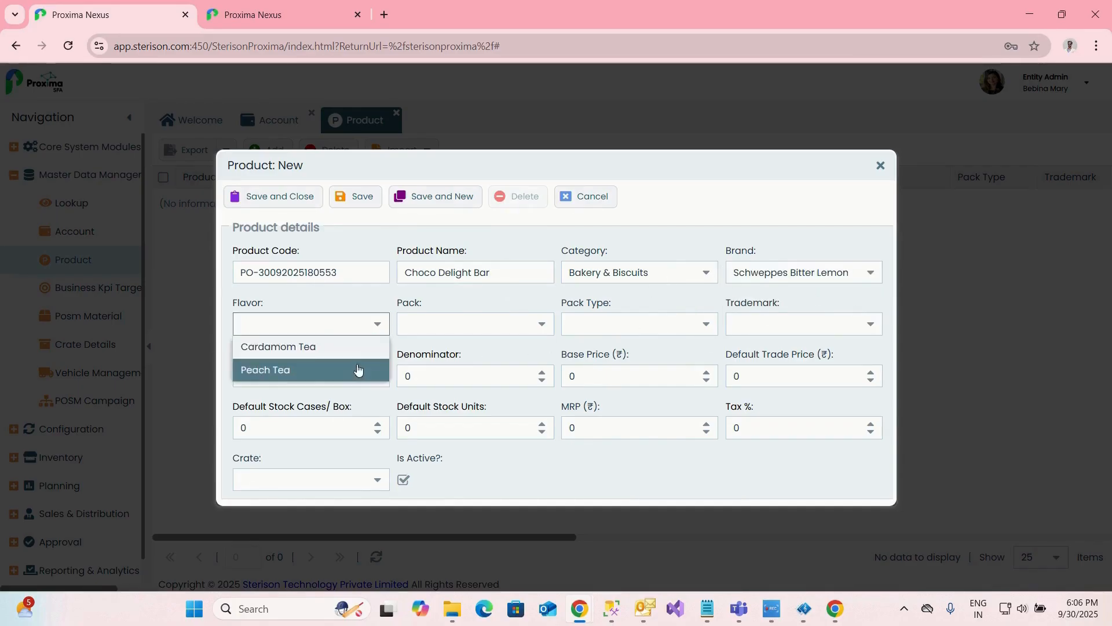
click(357, 359)
click(543, 322)
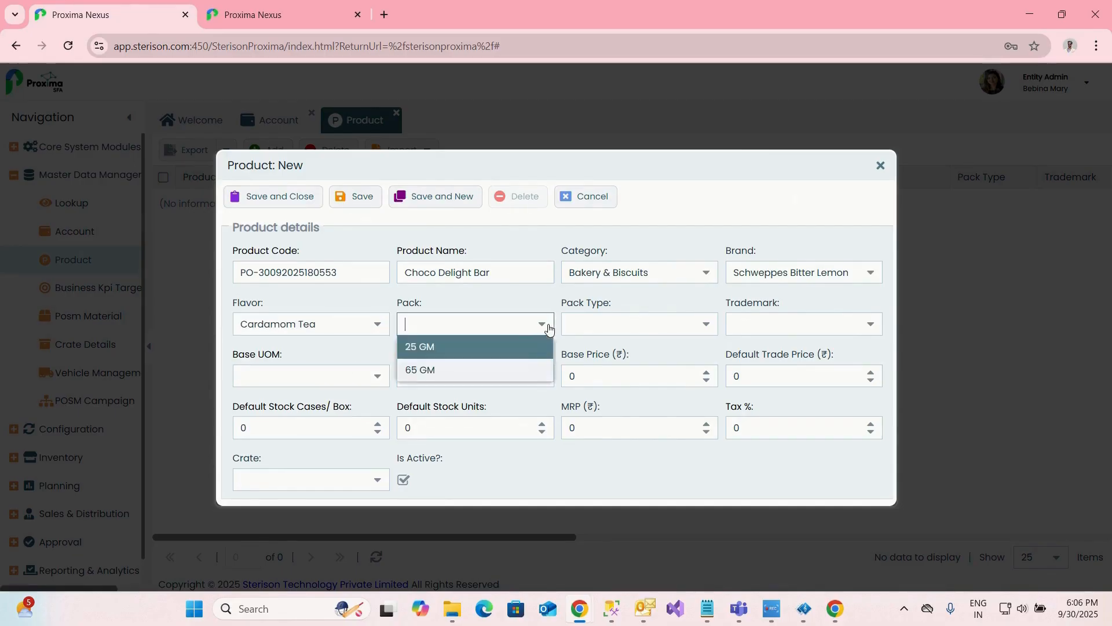
click(523, 347)
click(705, 325)
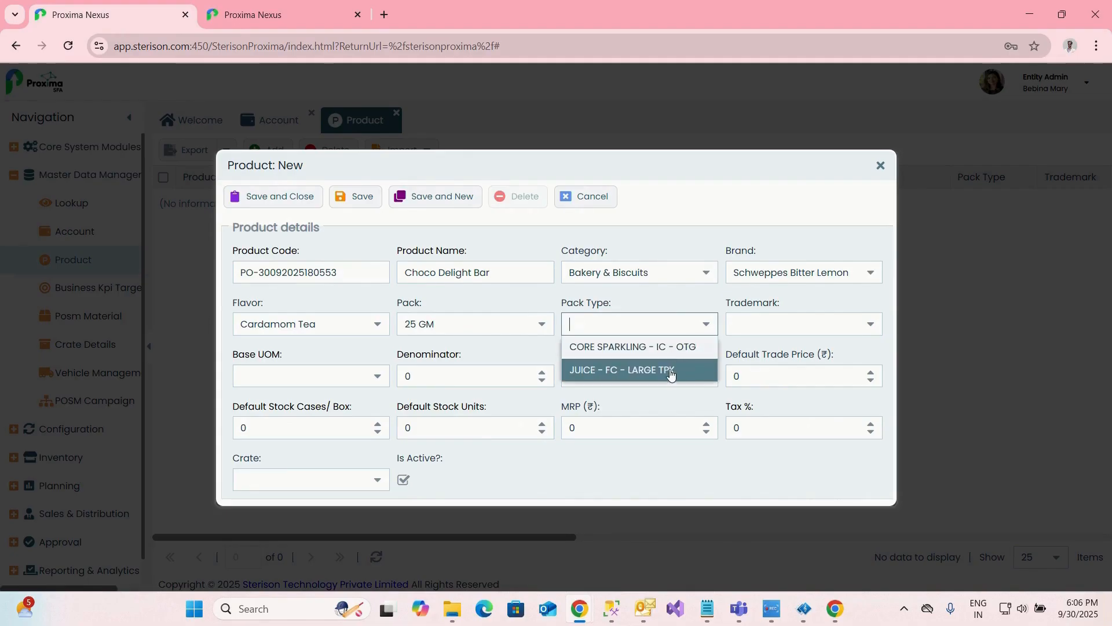
click(688, 353)
Step: Set trademark Dettol, base unit CS, and start entering denominator 10
click(872, 327)
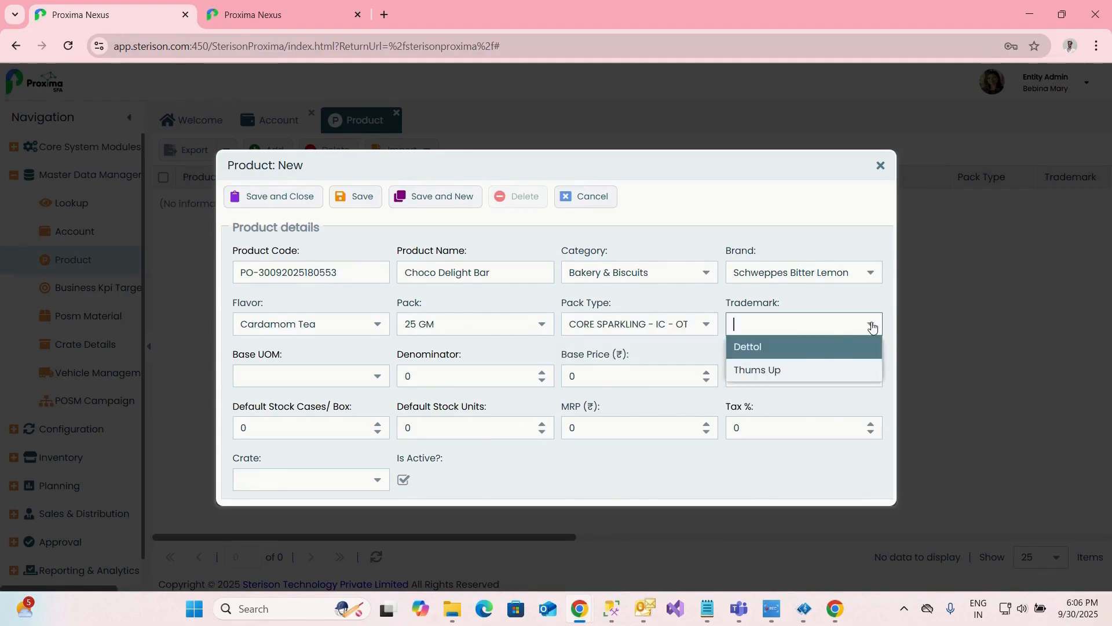
click(800, 346)
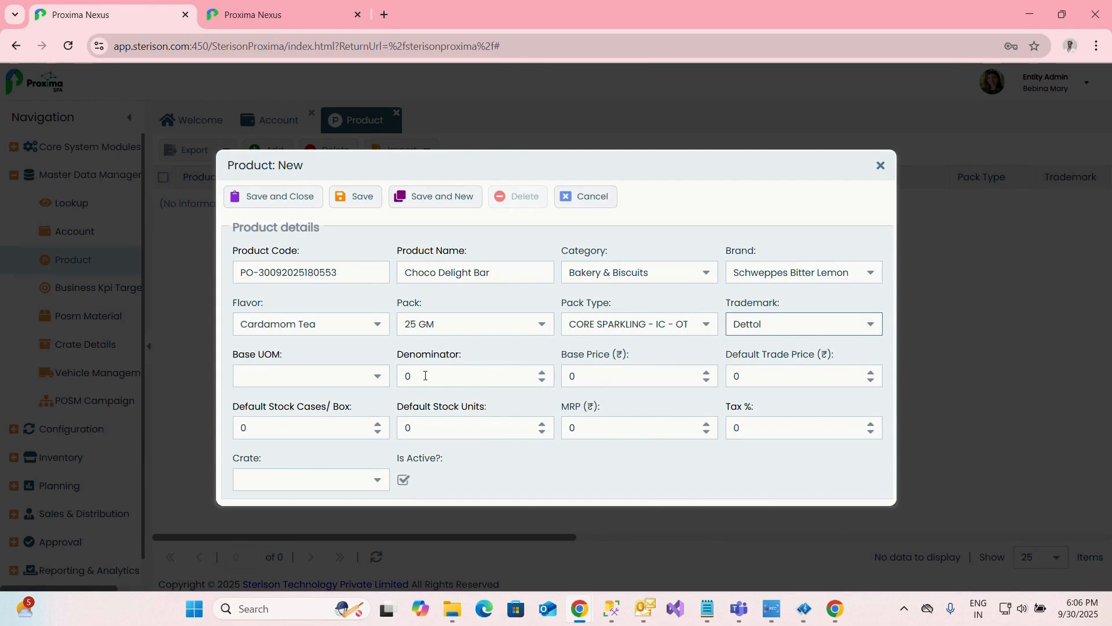
click(378, 377)
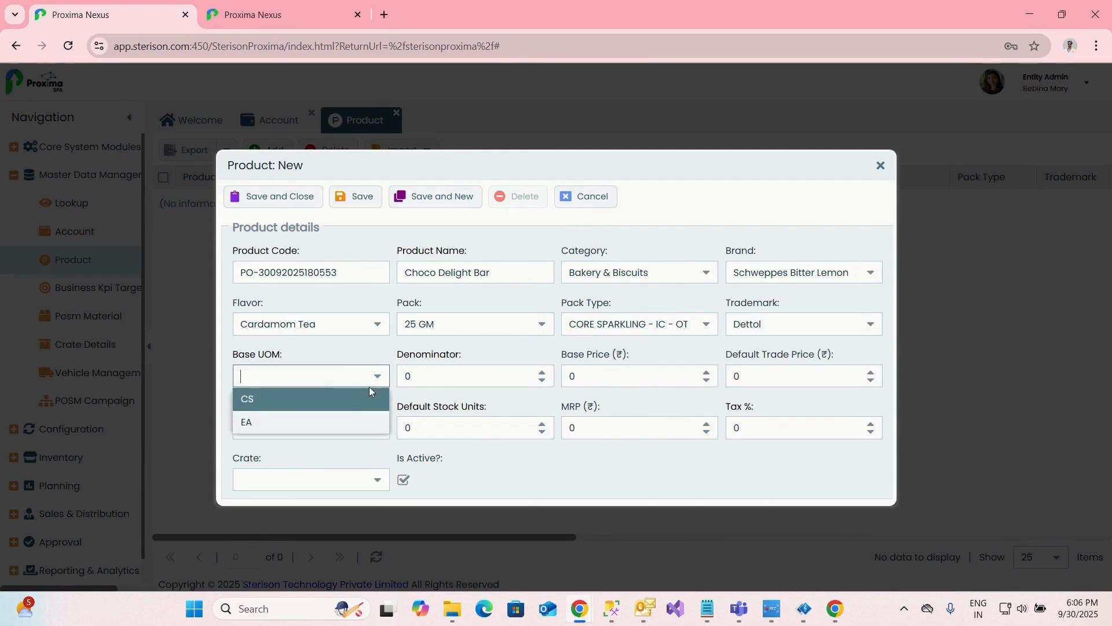
click(344, 398)
click(449, 380)
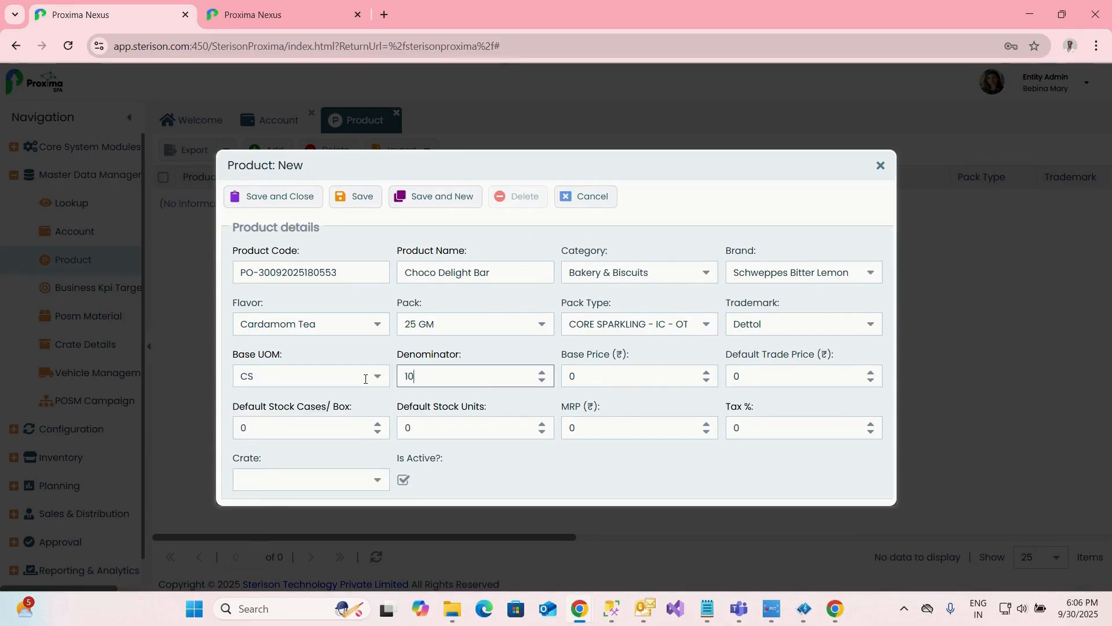
Step: Enter base price 500 and default trade price 600 for Choco Delight Bar
click(600, 370)
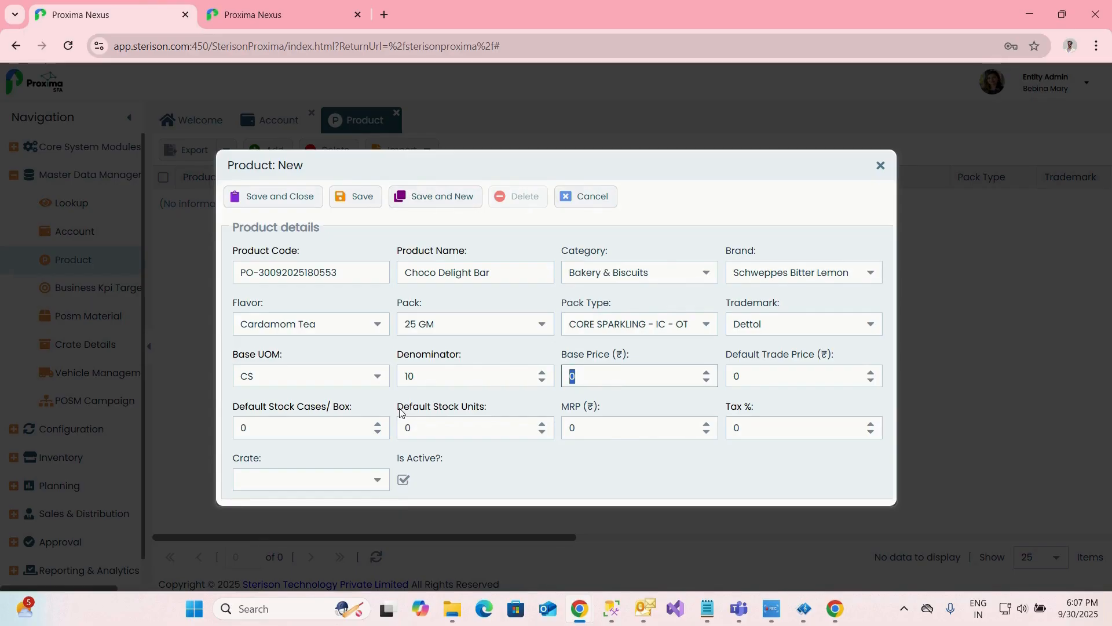
text(500)
click(794, 372)
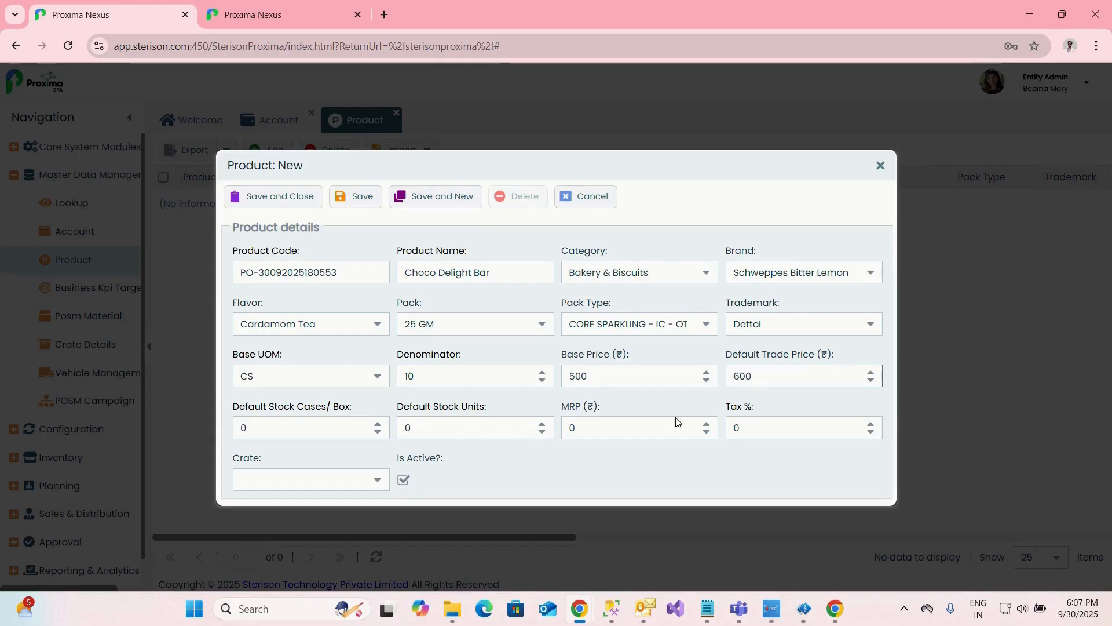
Step: Set stock to 10 cases and 2 units, MRP 750 and tax 18%, then save the product
click(308, 425)
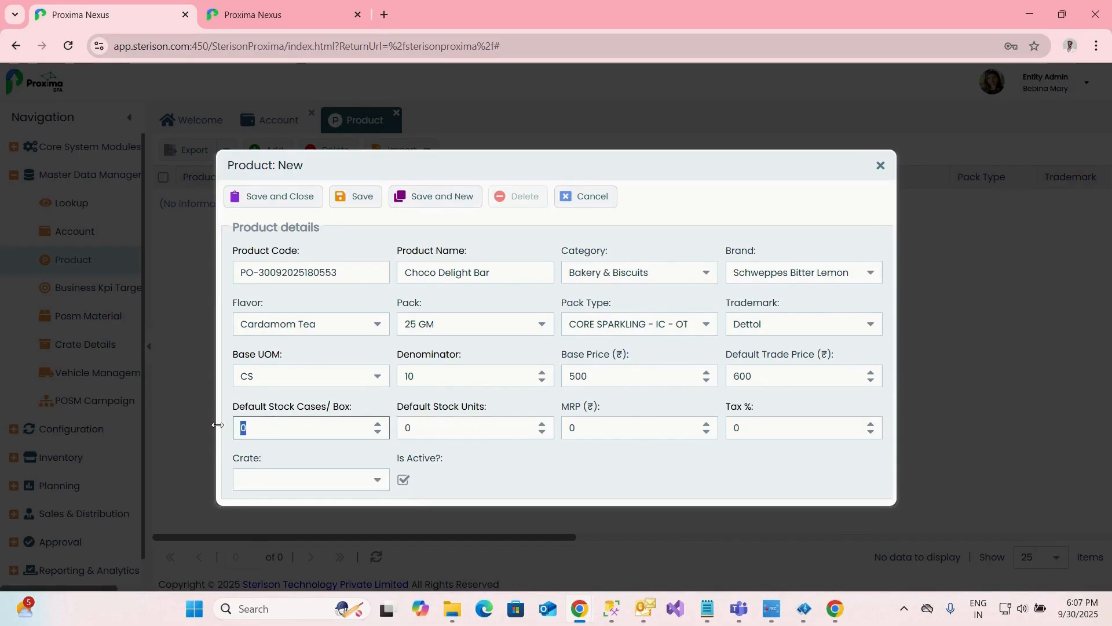
text(10)
click(467, 426)
double_click(431, 427)
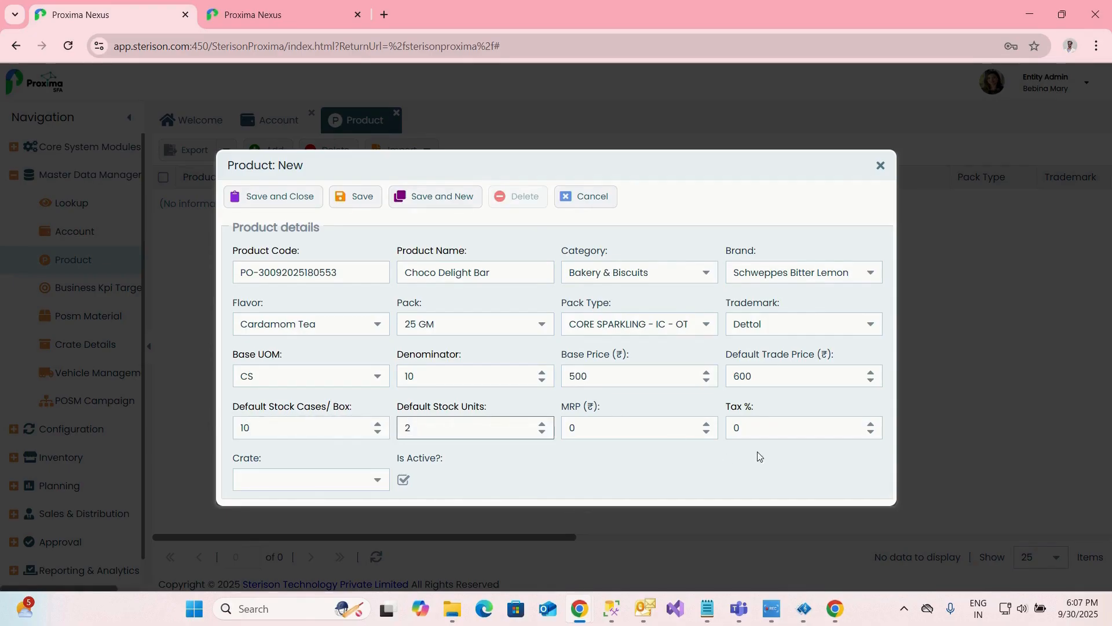
key(Tab)
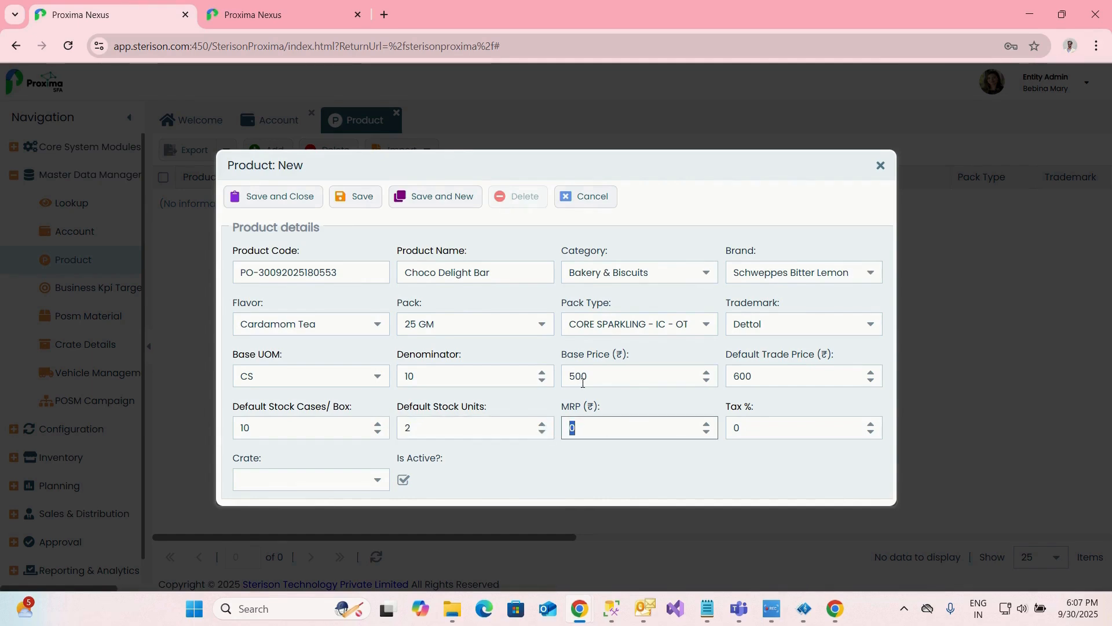
click(768, 435)
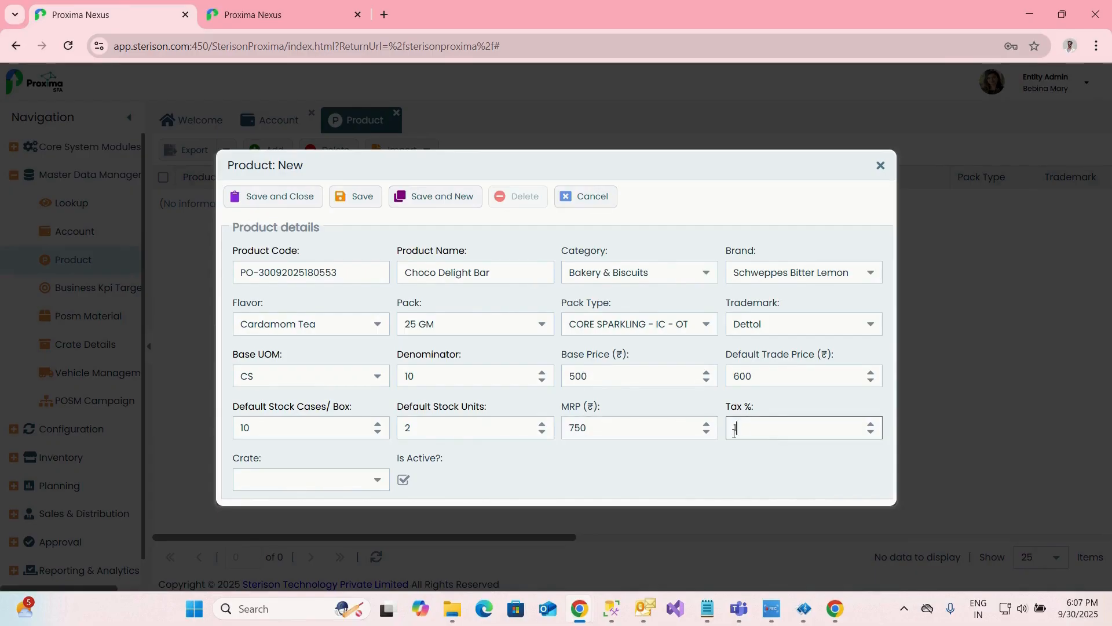
click(376, 481)
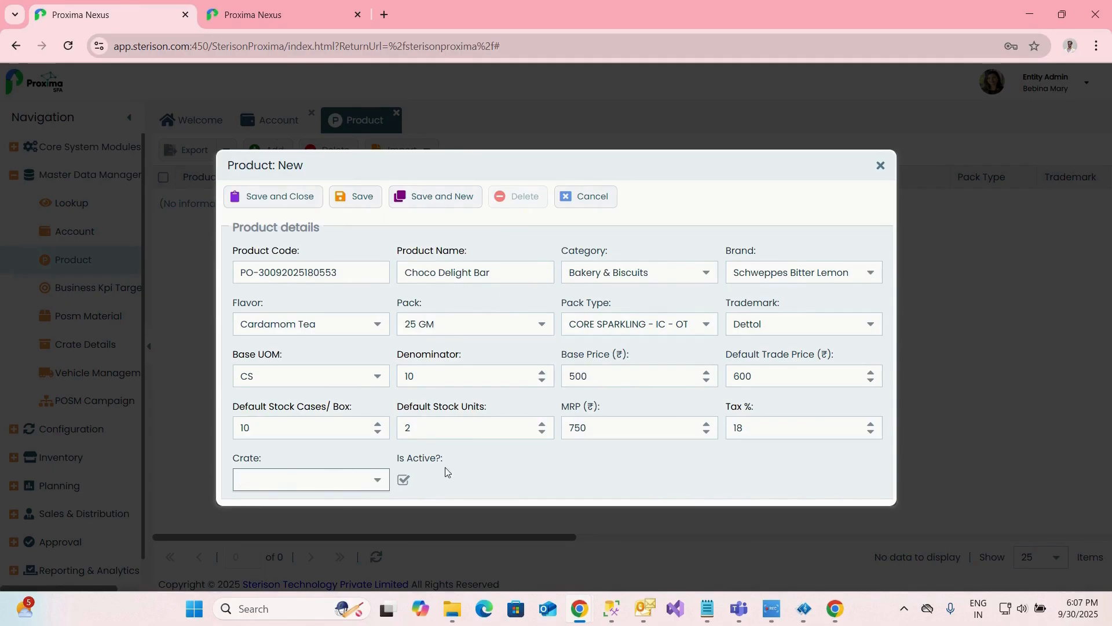
click(291, 203)
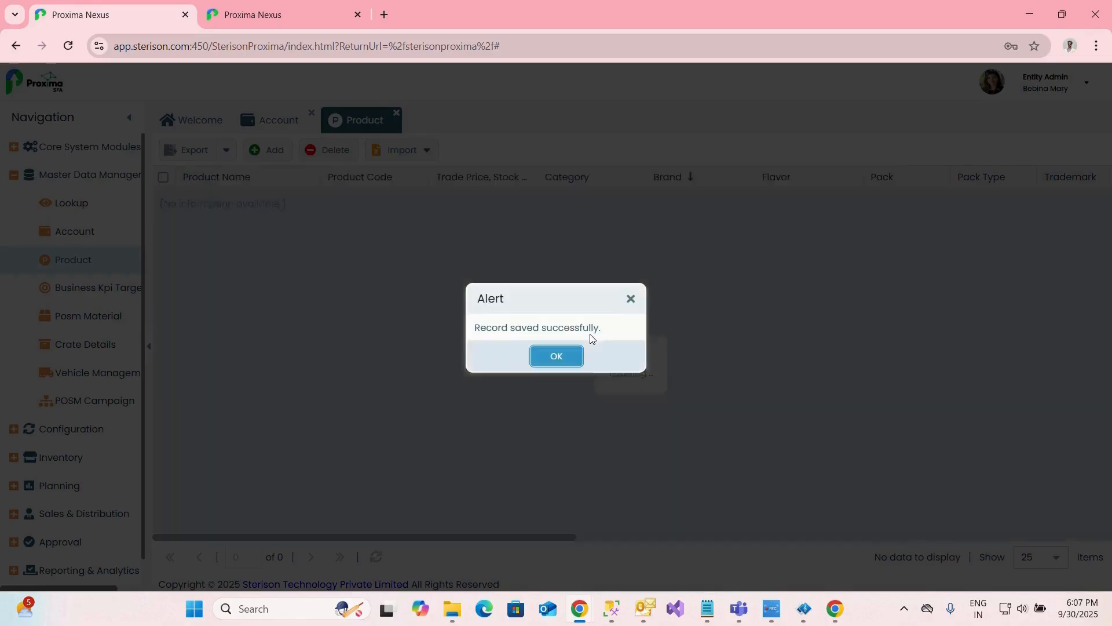
Step: Start a new crate in Crate Details with type Plastic and size Large
click(556, 357)
click(85, 345)
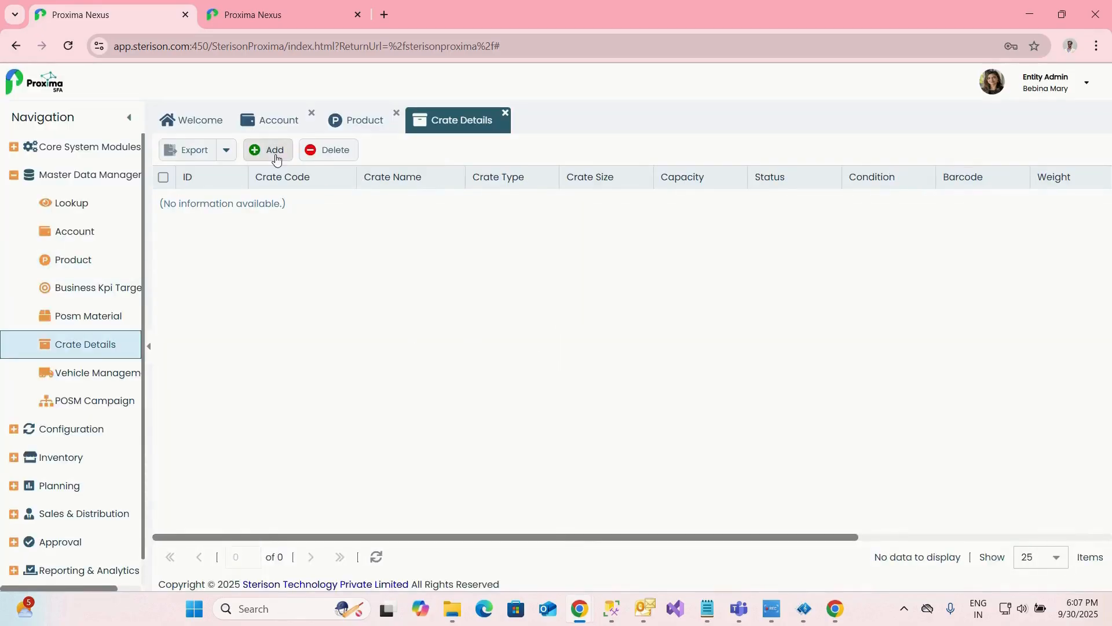
click(274, 151)
click(478, 352)
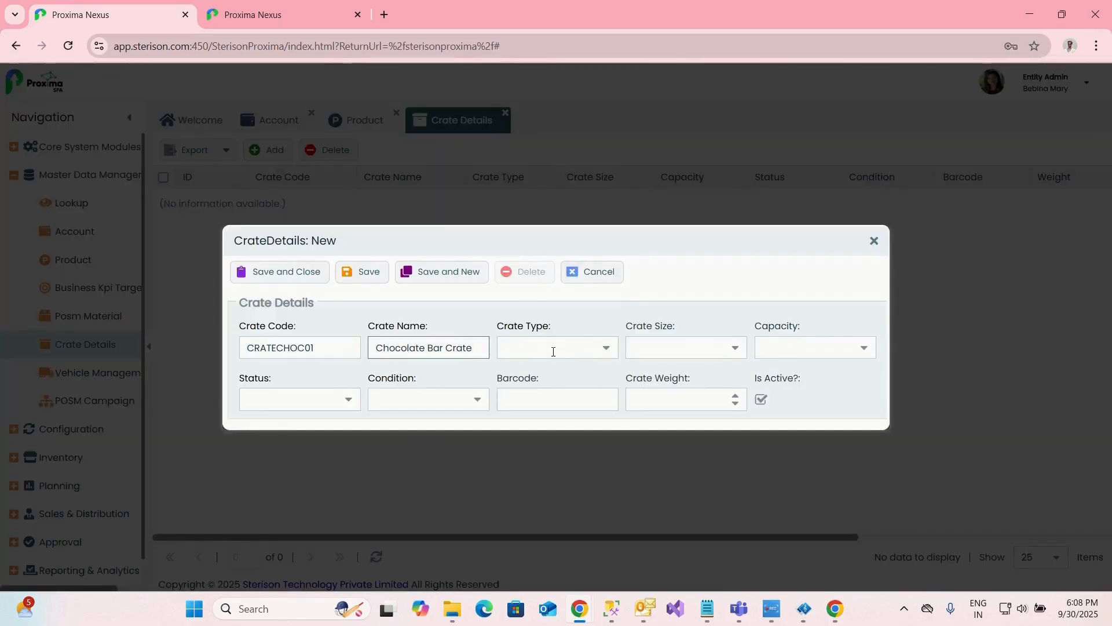
click(609, 354)
click(579, 394)
click(732, 354)
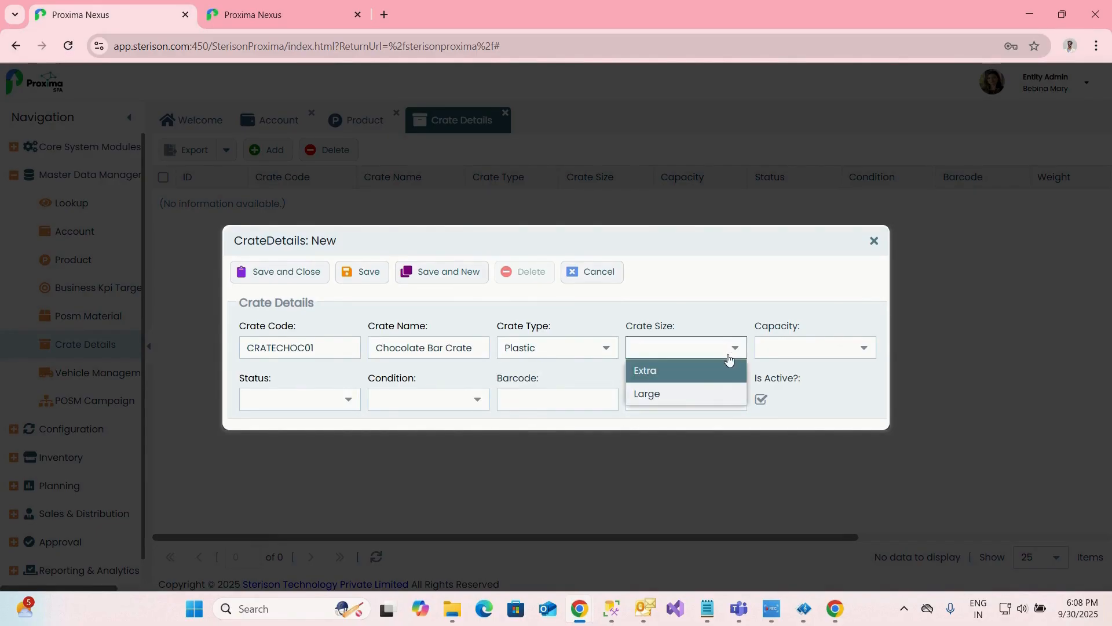
click(701, 392)
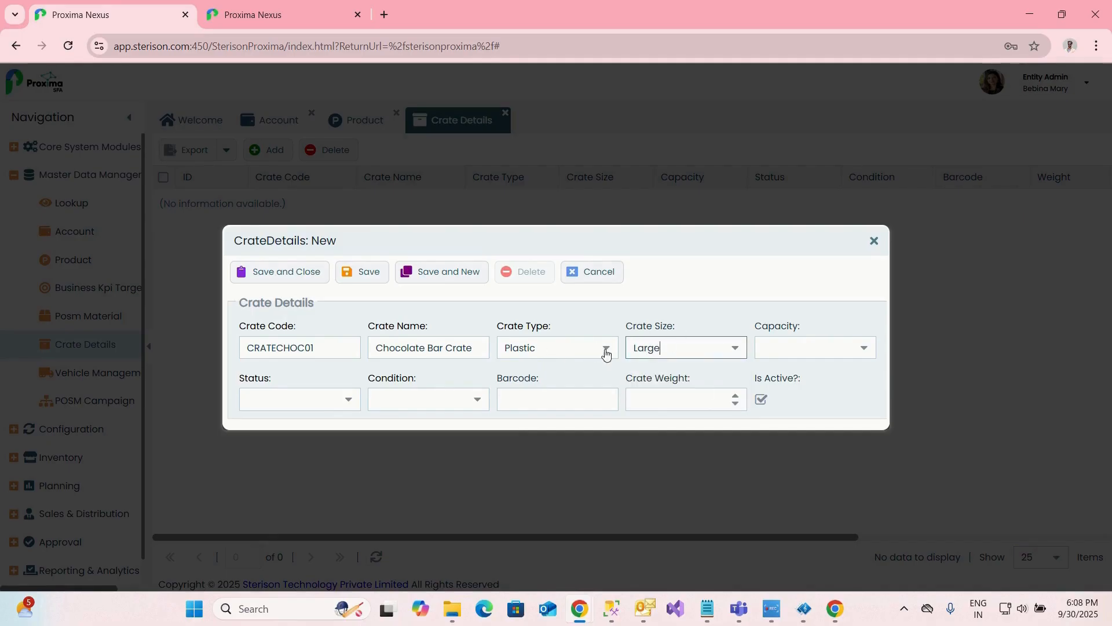
Step: Give the crate capacity 50 Units, status Available and condition Good
click(865, 349)
click(812, 395)
click(350, 404)
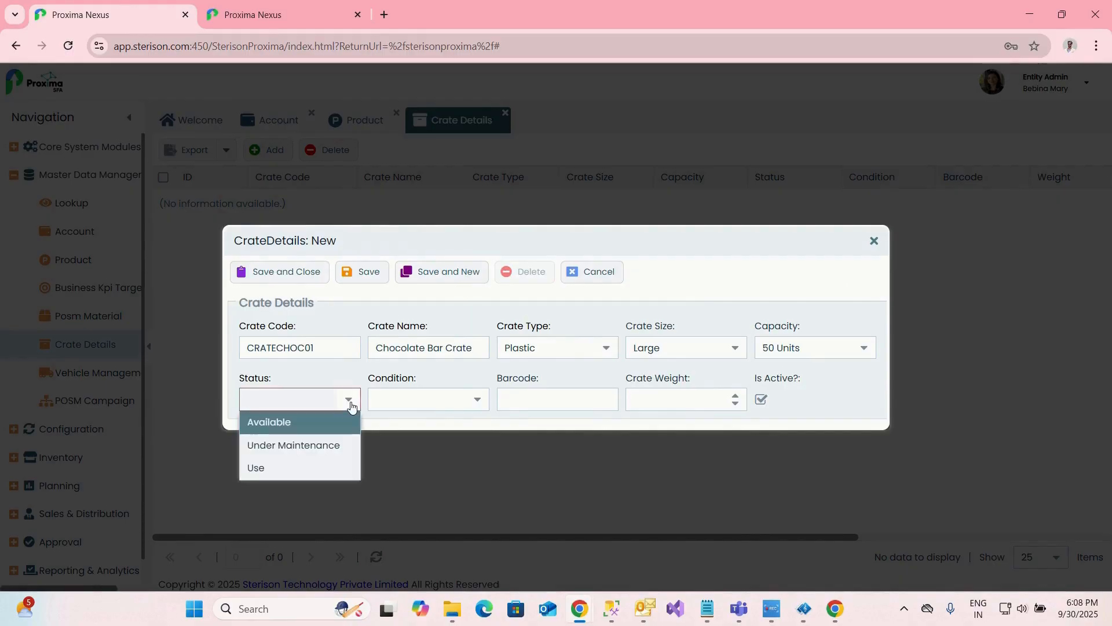
click(332, 422)
click(484, 405)
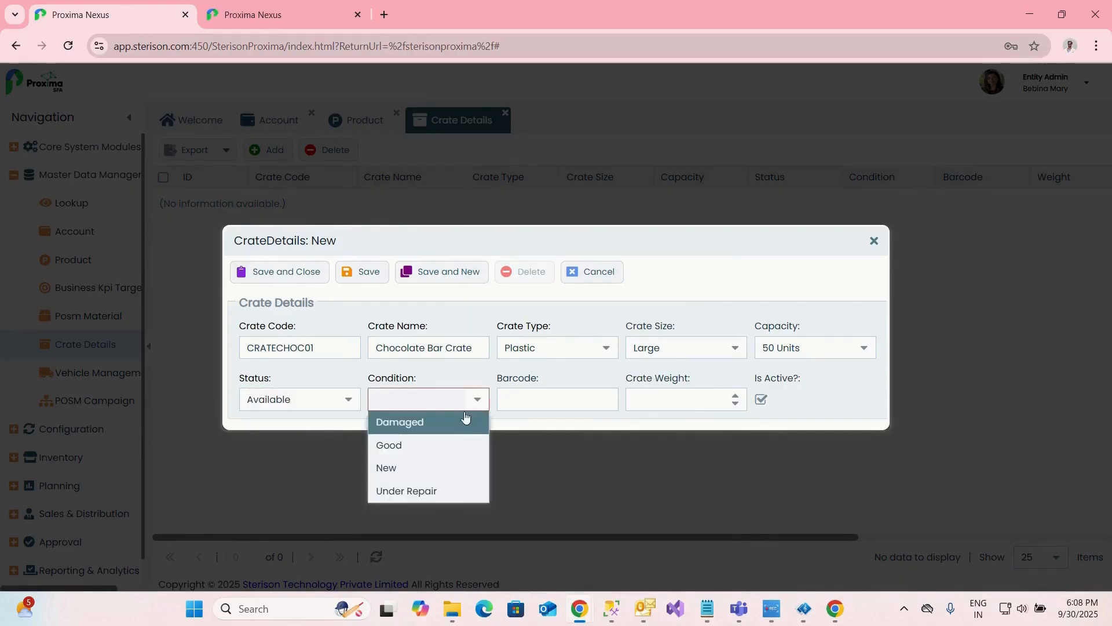
click(436, 445)
Step: Paste the crate barcode, set crate weight 2, and save the crate
click(599, 401)
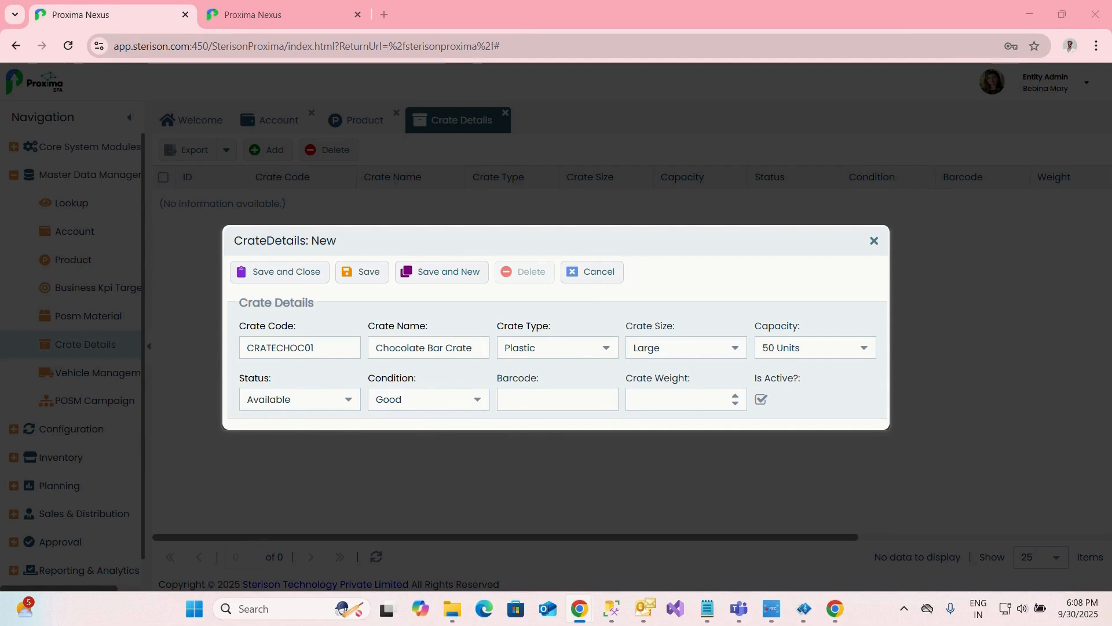
click(556, 399)
key(ctrl+v)
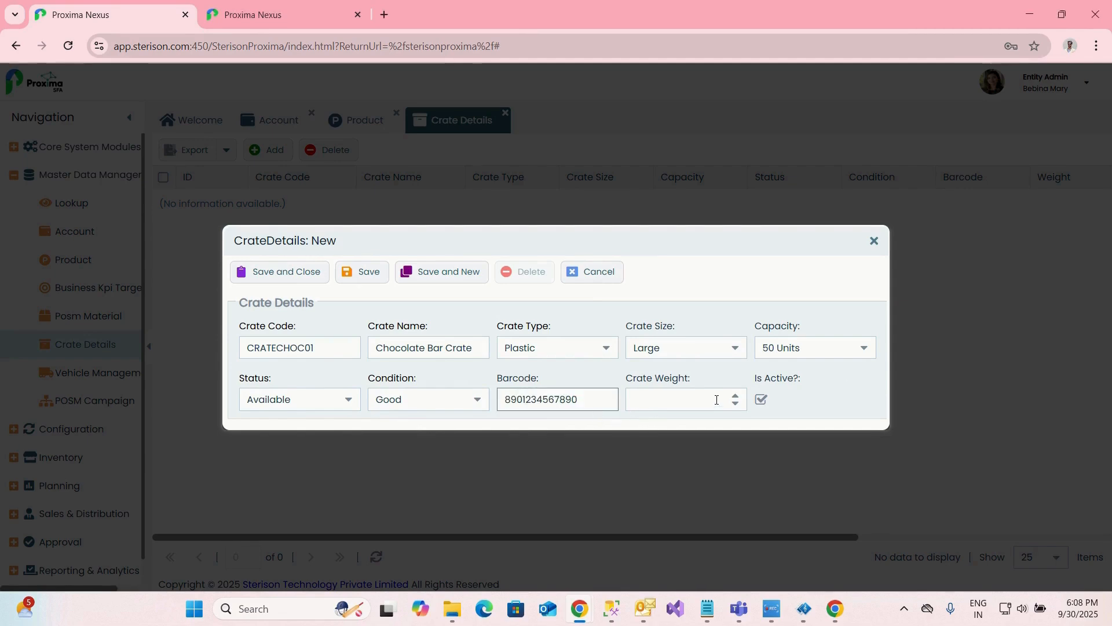
click(715, 400)
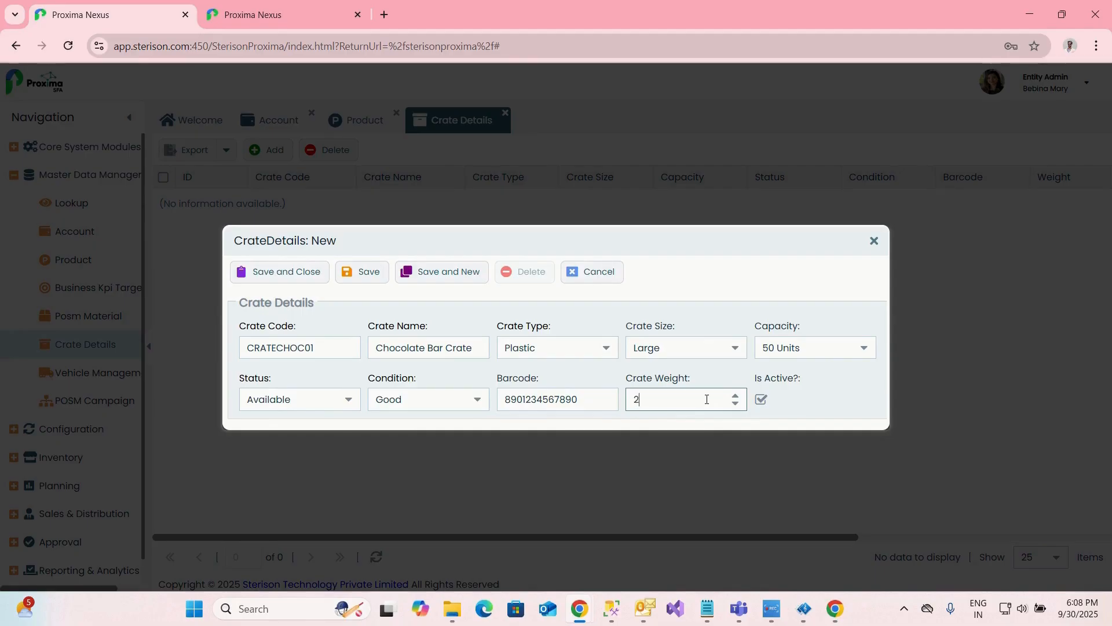
click(322, 278)
click(553, 358)
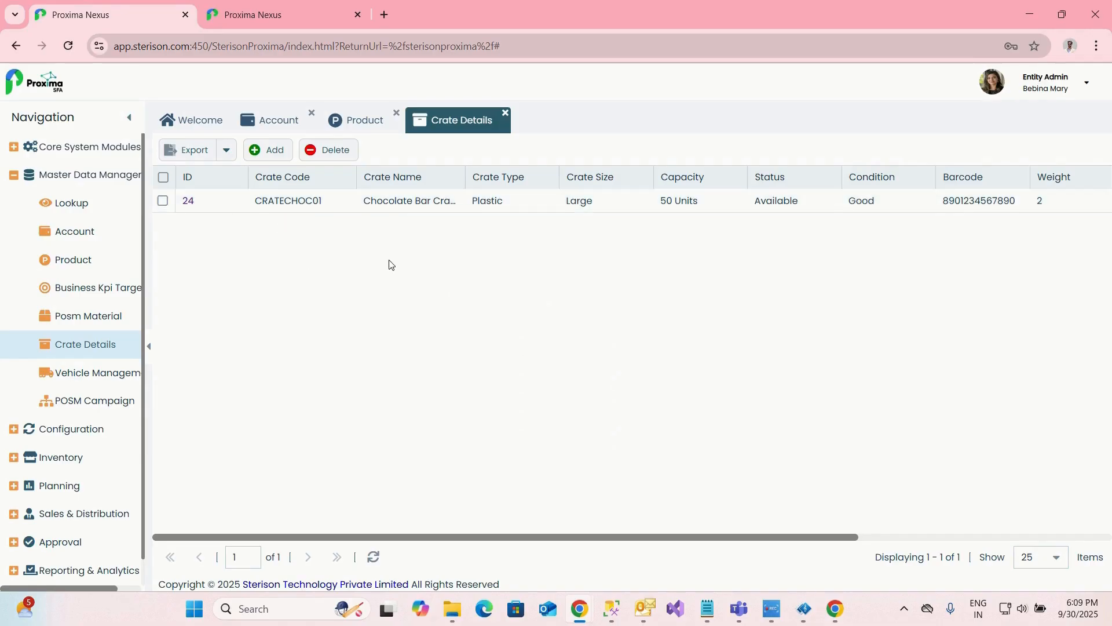
Step: Assign Chocolate Bar Crate to Choco Delight Bar and save the product
click(360, 120)
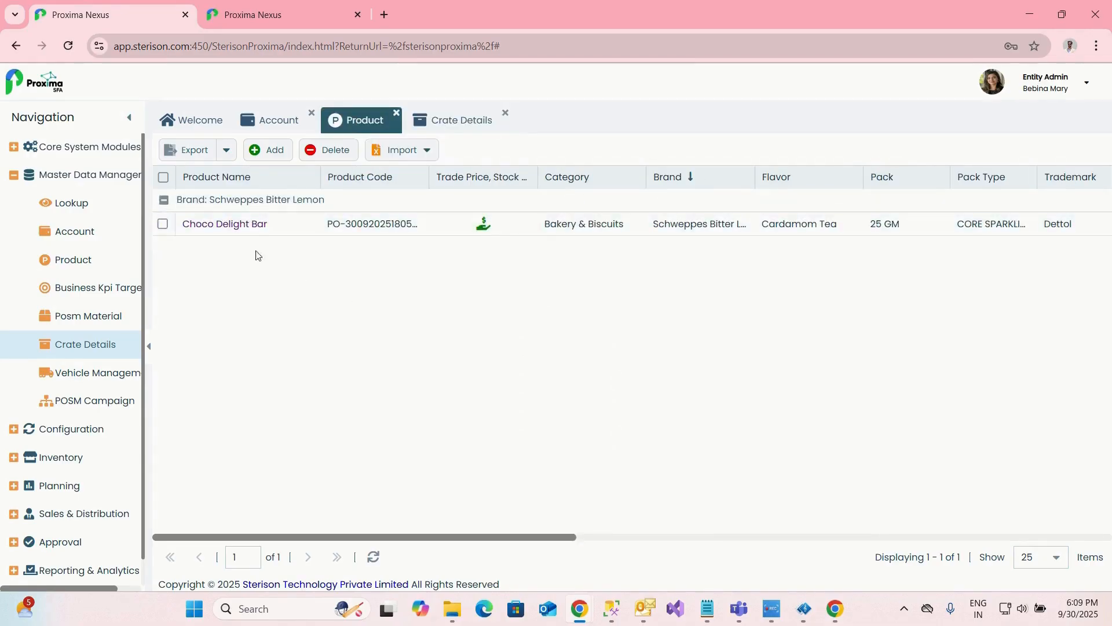
click(208, 226)
click(379, 482)
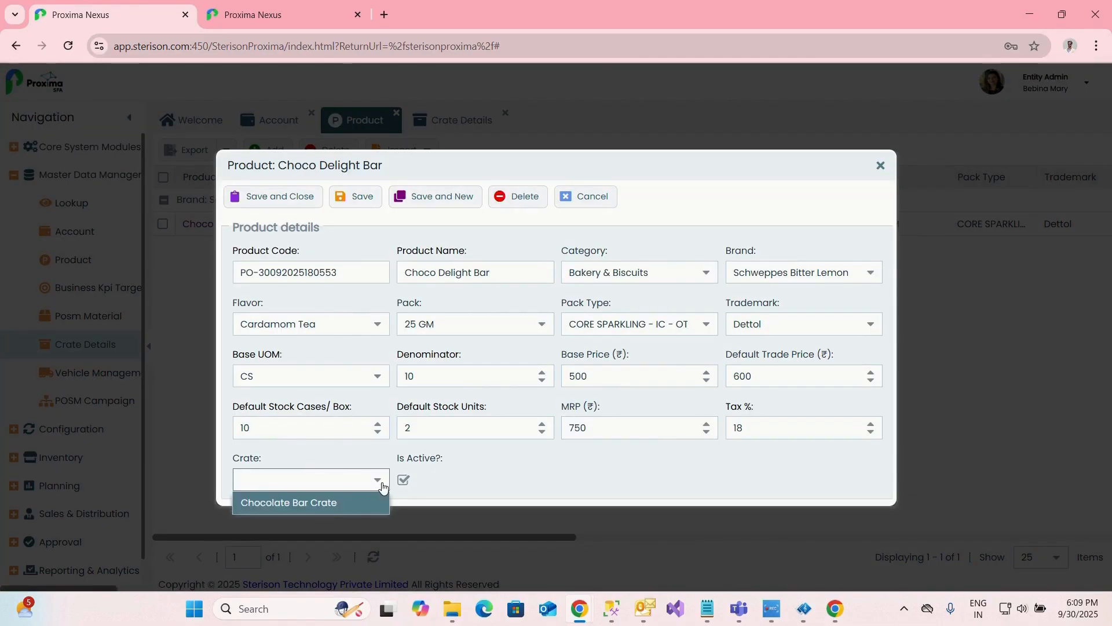
click(335, 505)
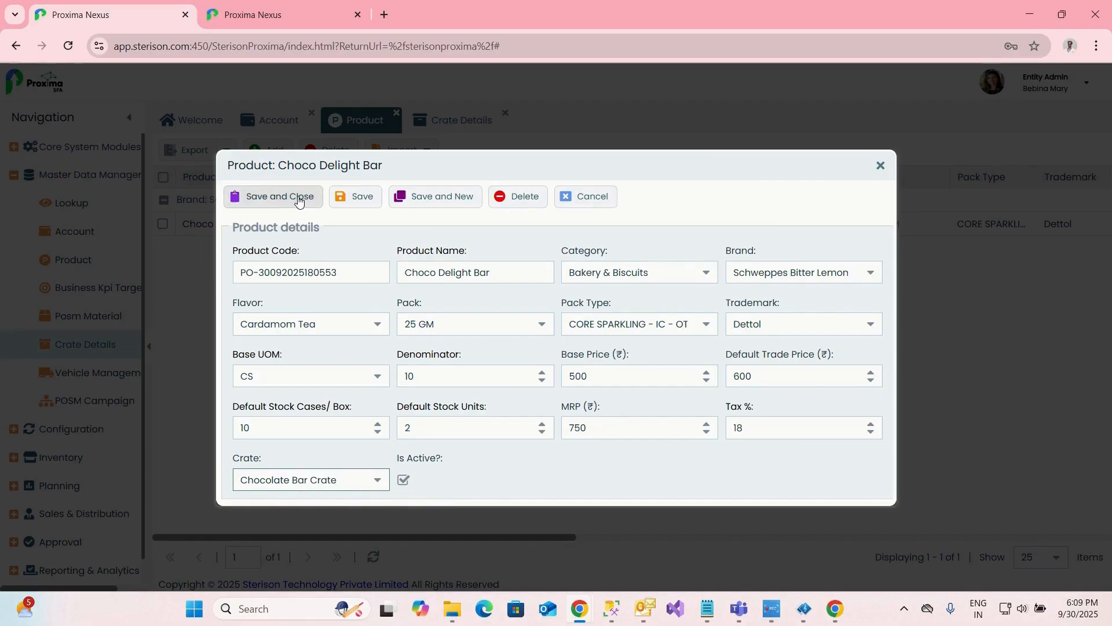
click(280, 196)
click(552, 363)
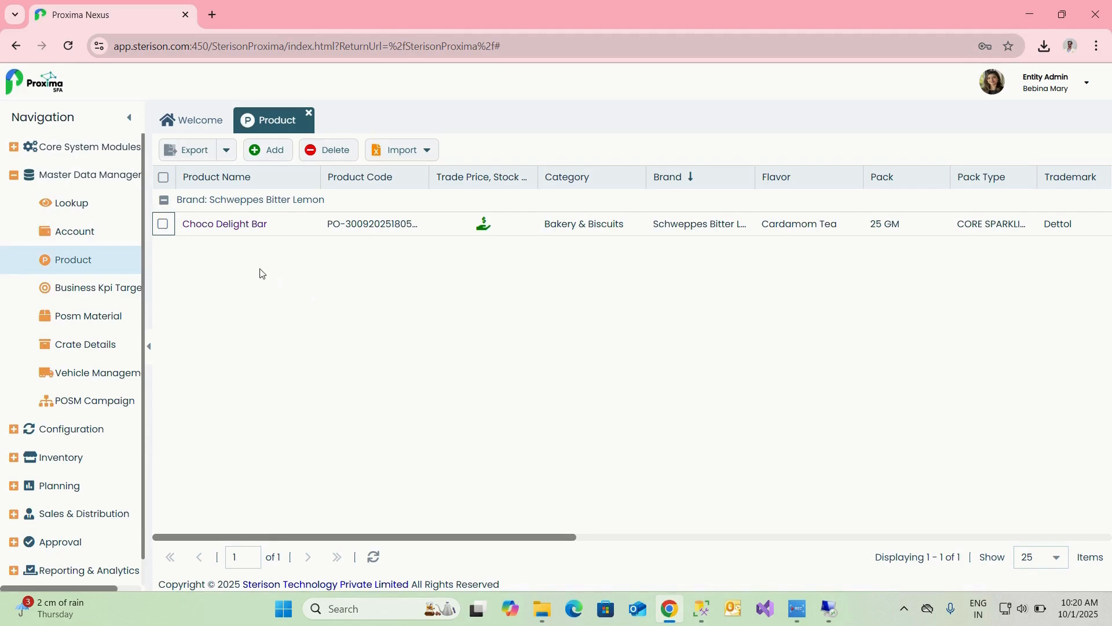
Step: Download the product Excel import template, import-product-sample-format (1).xlsx
click(248, 226)
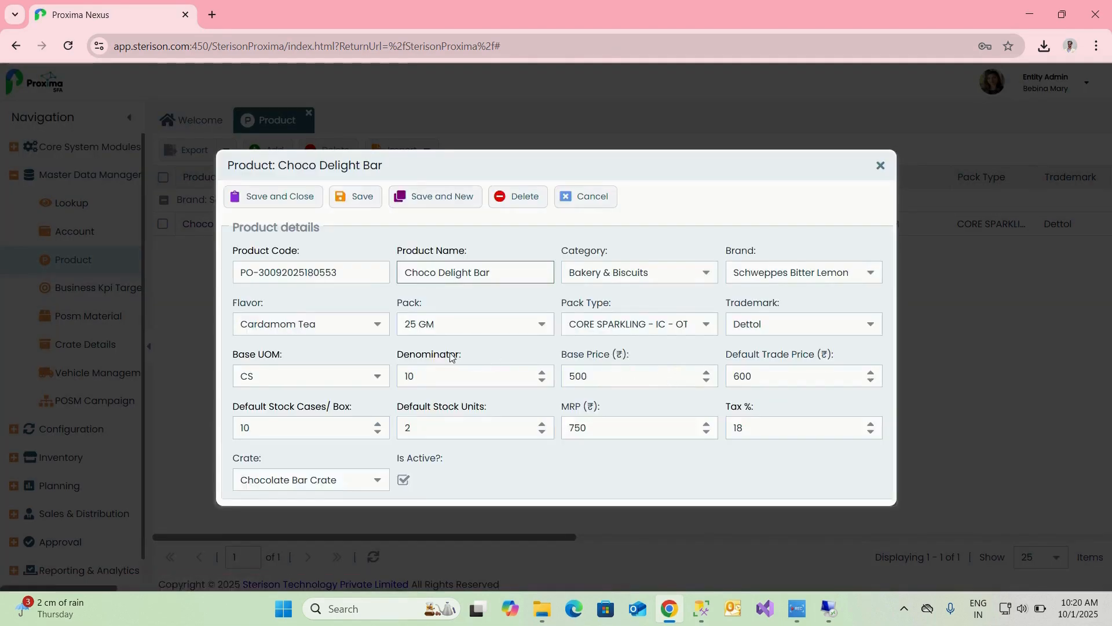
click(586, 196)
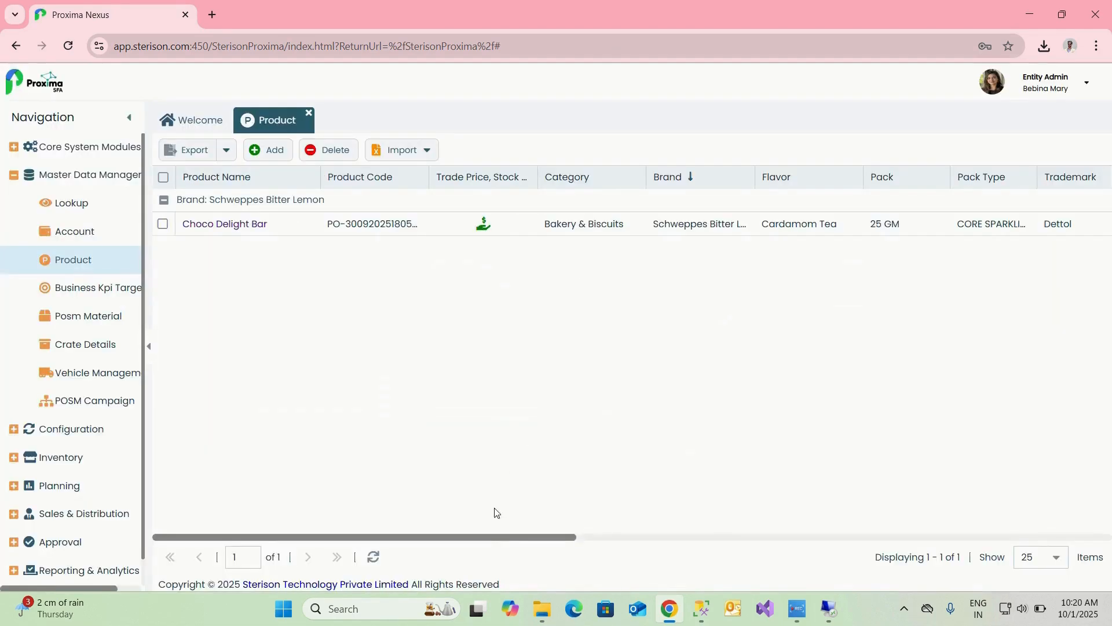
mouse_move(496, 547)
mouse_down()
mouse_move(1017, 548)
mouse_move(496, 547)
mouse_up()
click(432, 155)
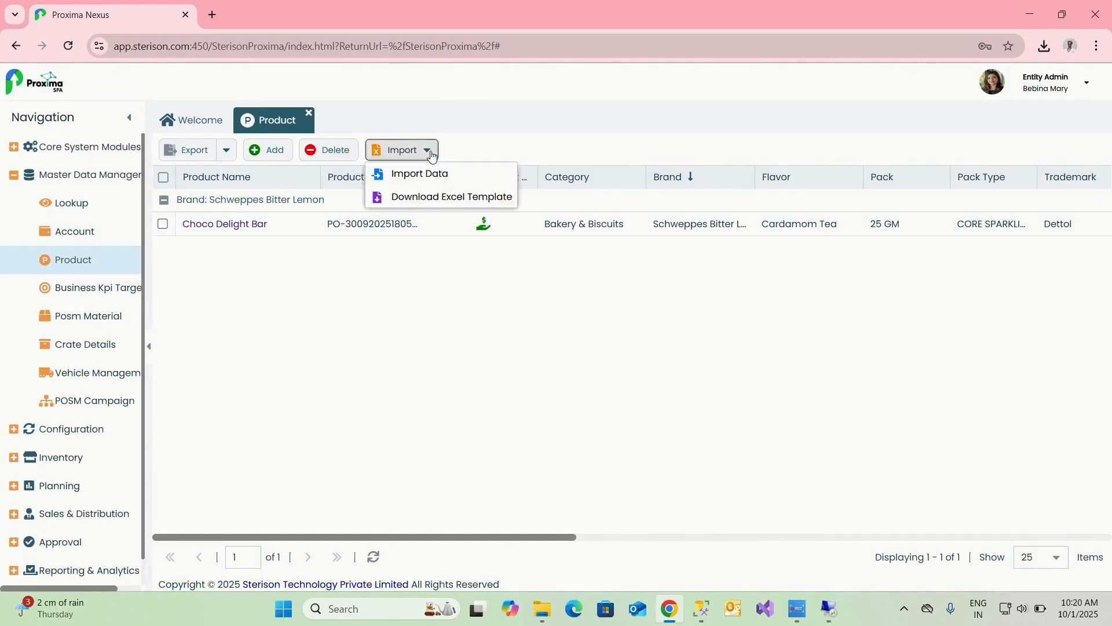
click(442, 199)
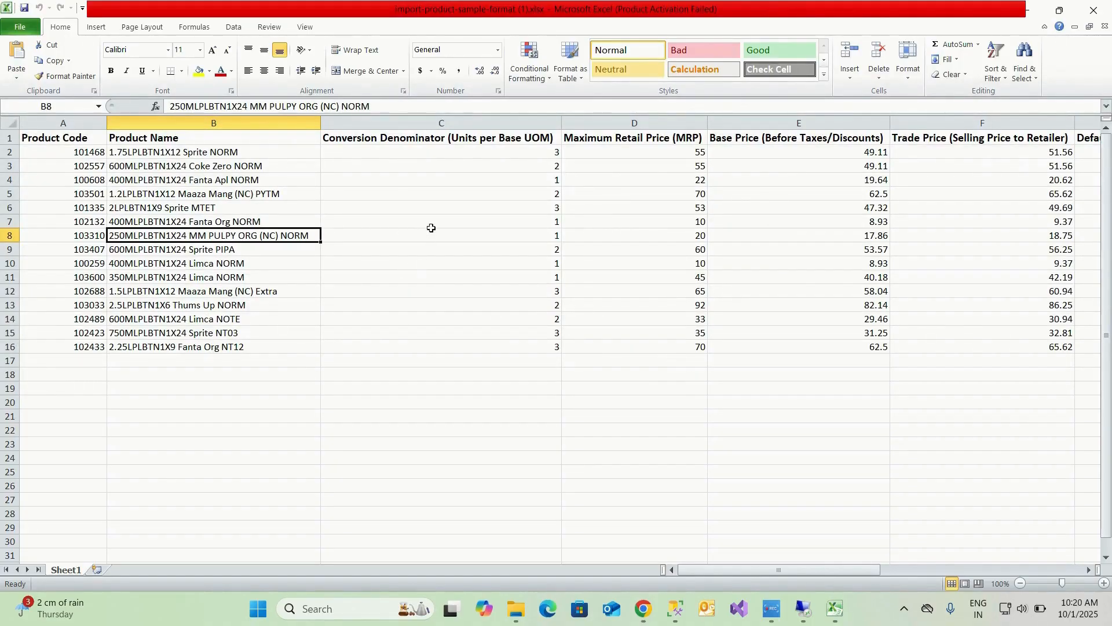
click(496, 207)
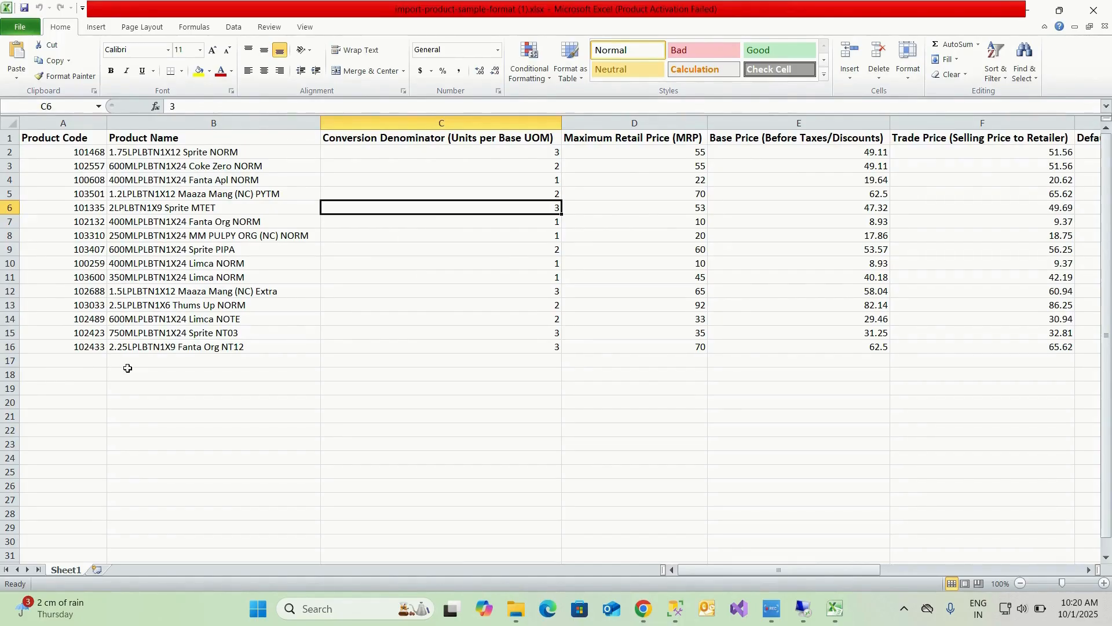
click(149, 360)
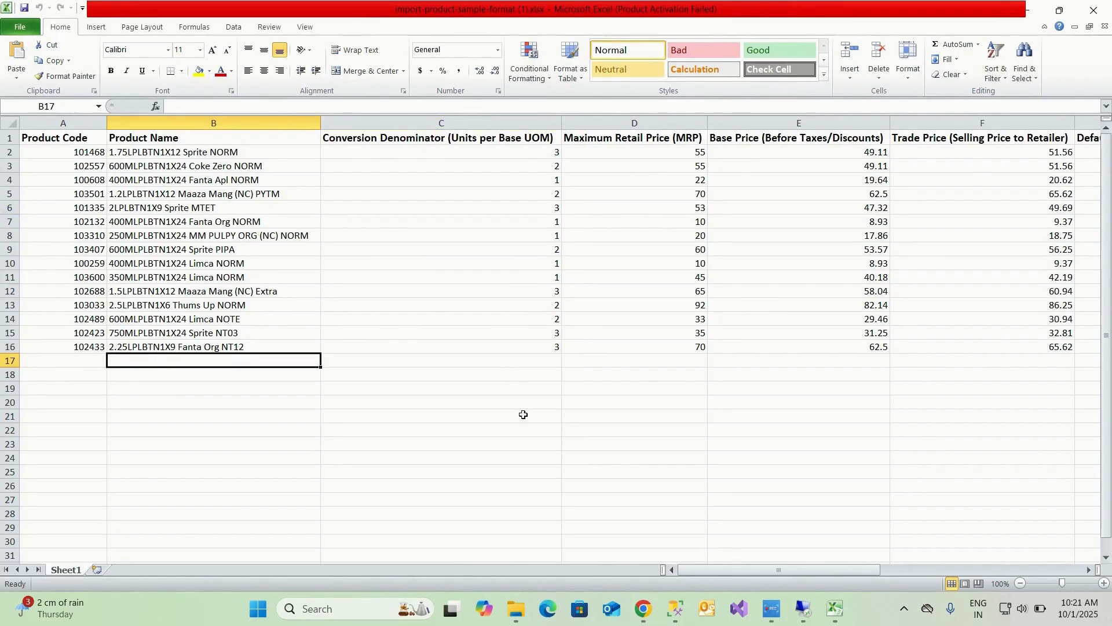
click(69, 185)
click(245, 192)
click(491, 194)
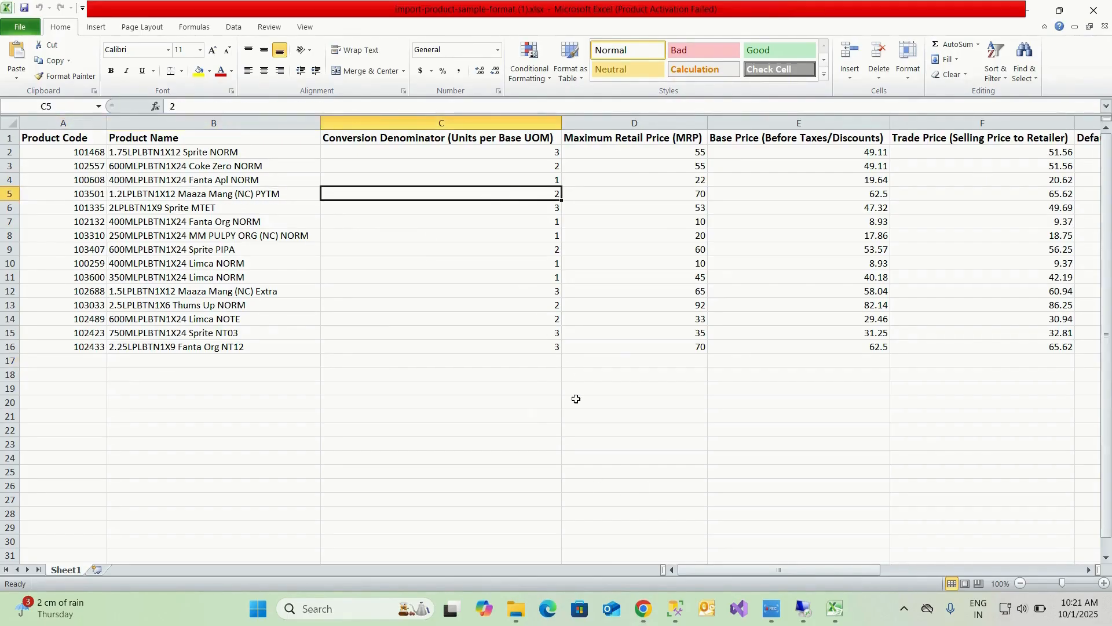
click(643, 608)
double_click(255, 225)
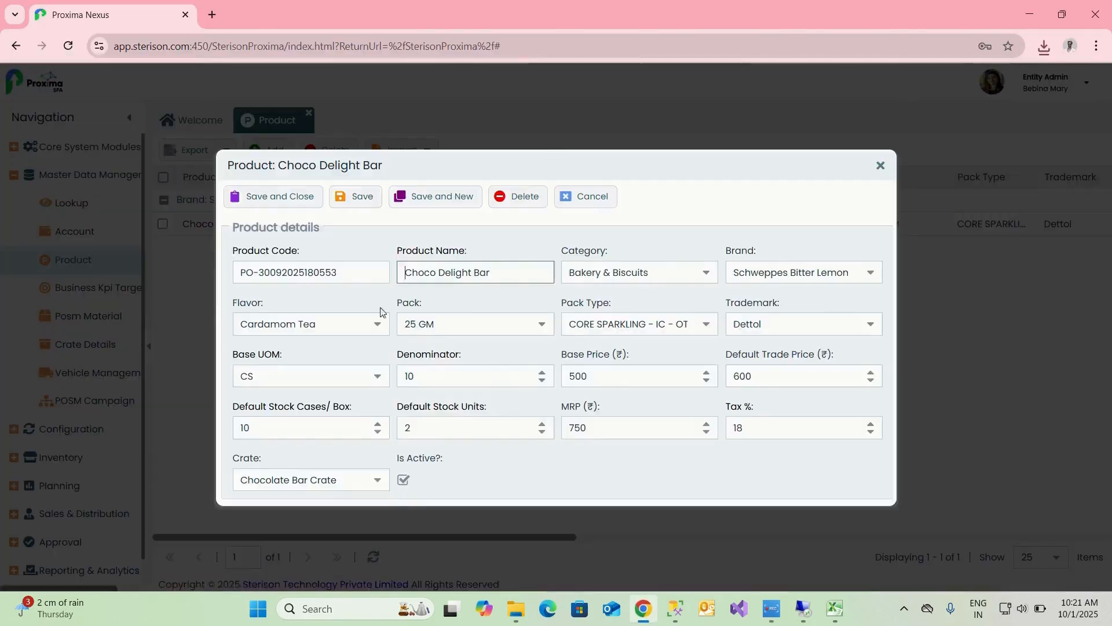
key(alt+Tab)
click(654, 212)
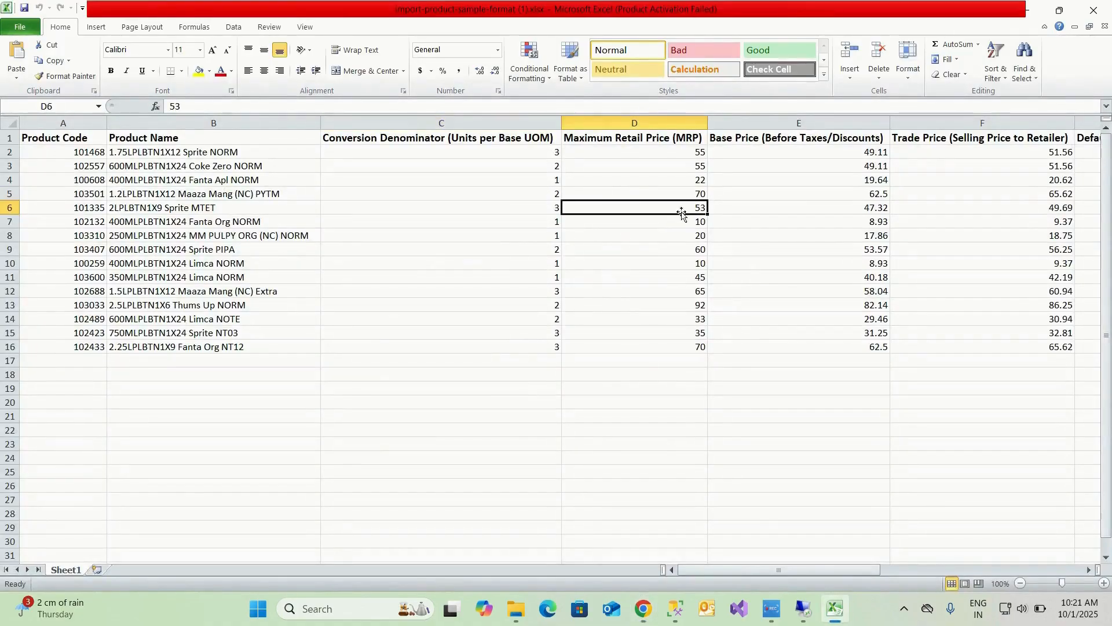
click(822, 198)
click(994, 200)
drag(834, 569, 912, 563)
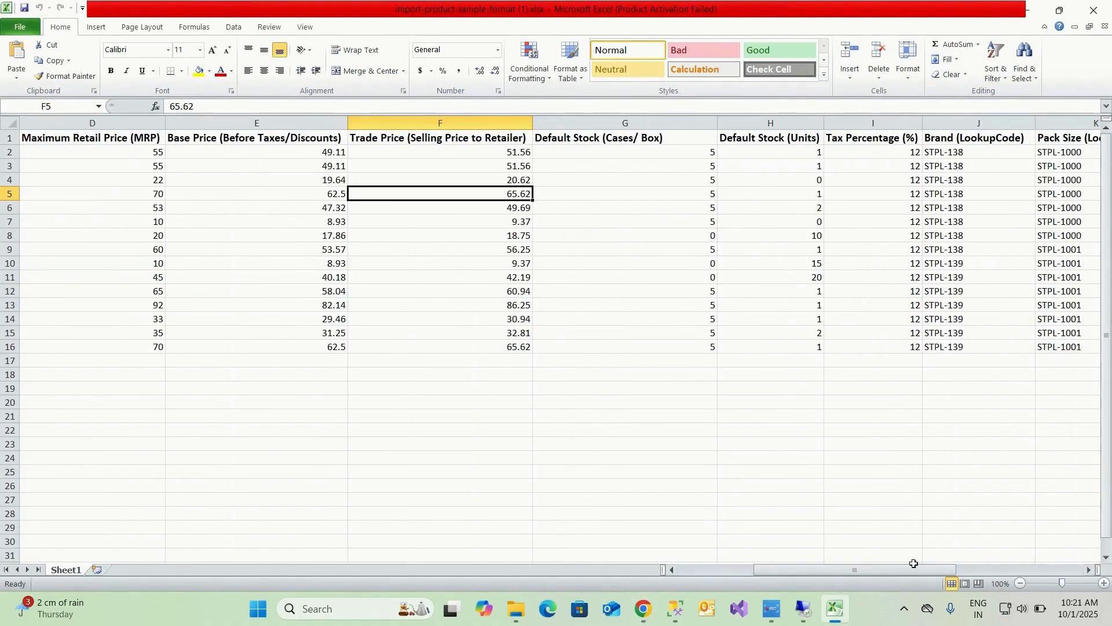
click(626, 207)
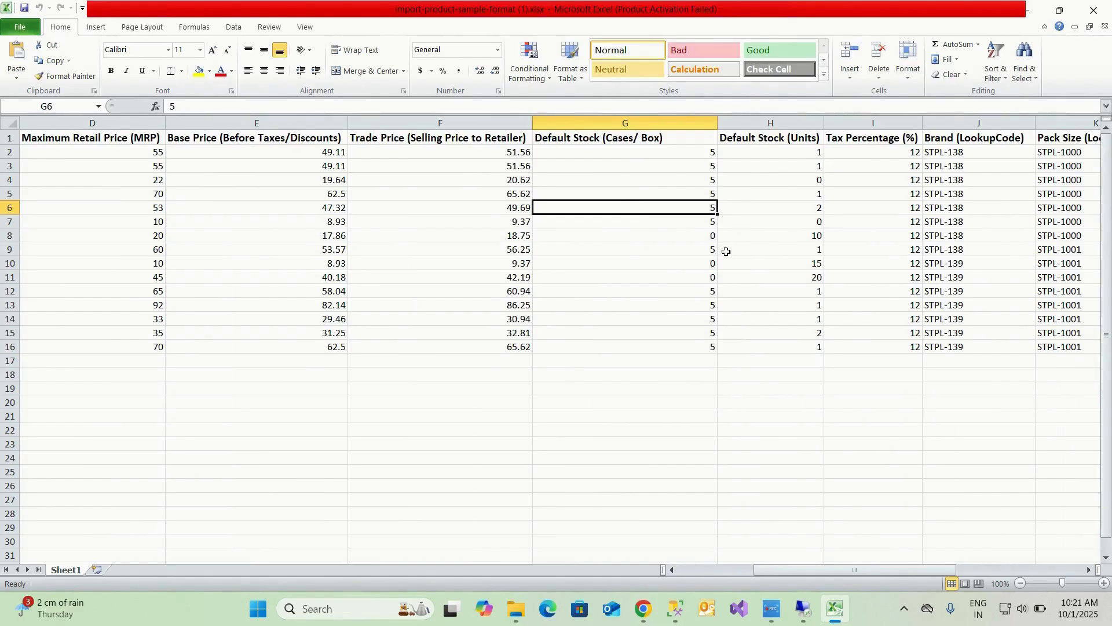
key(alt+Tab)
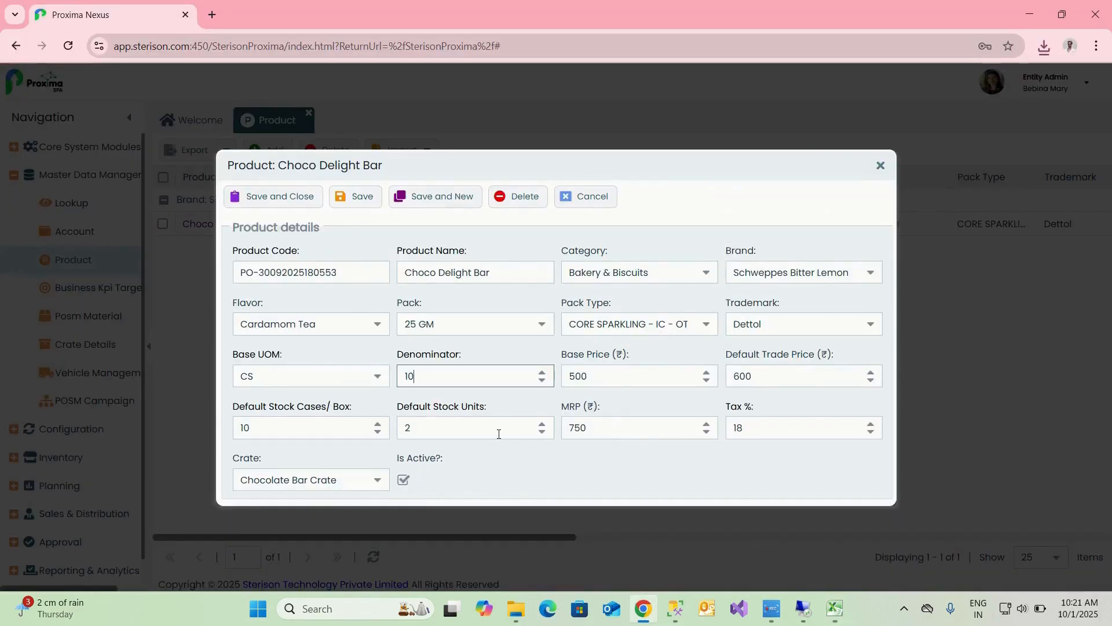
click(323, 428)
click(462, 431)
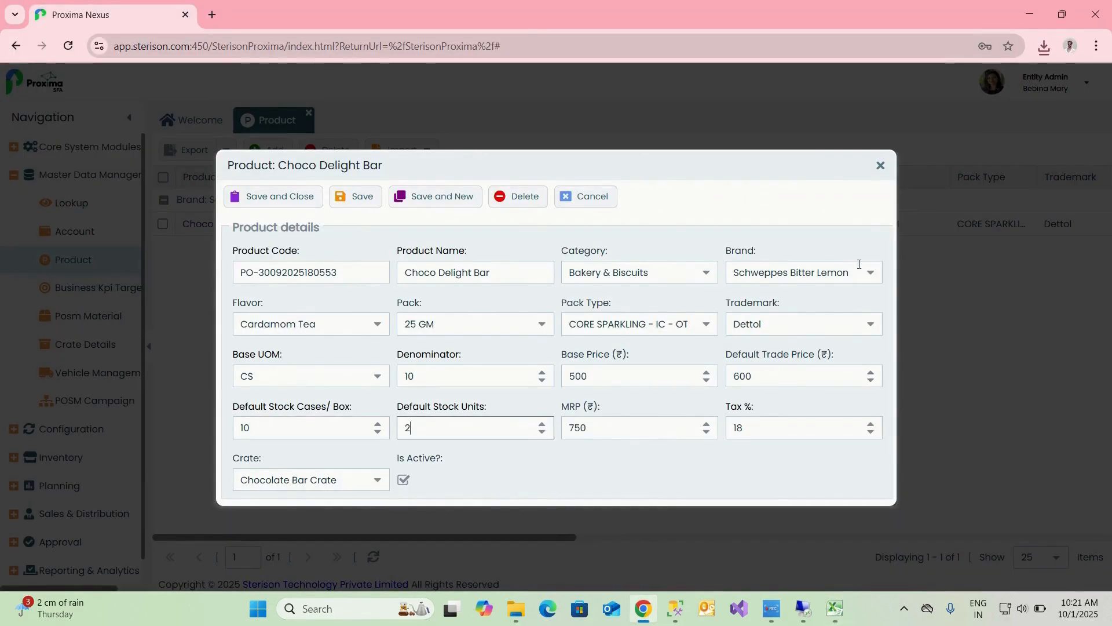
key(alt+Tab)
click(884, 208)
click(991, 207)
drag(788, 570, 839, 569)
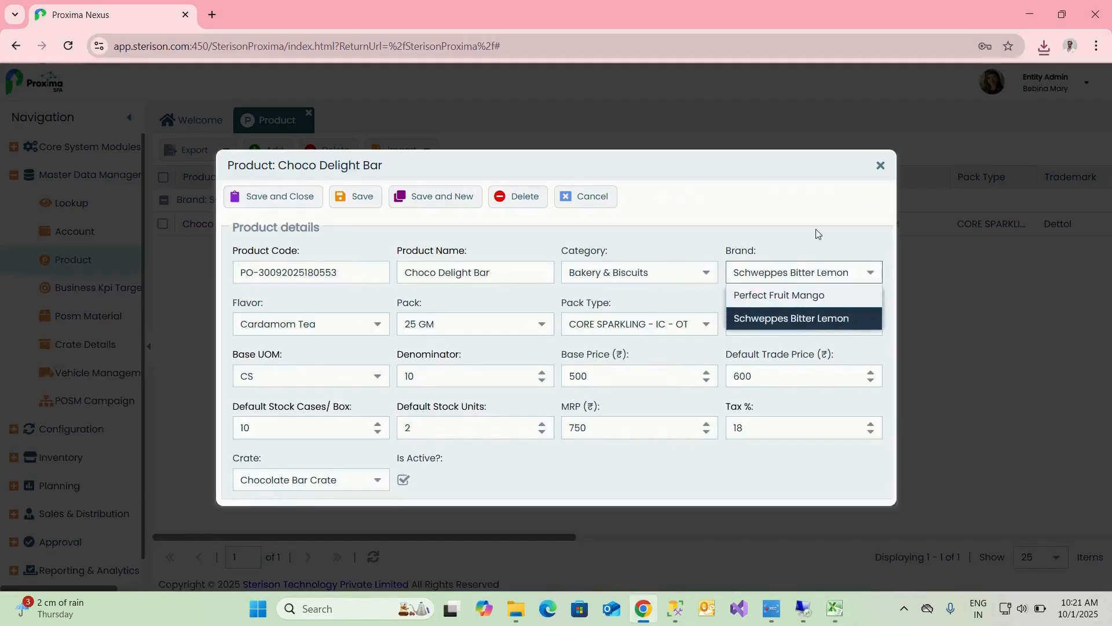
click(818, 234)
click(586, 192)
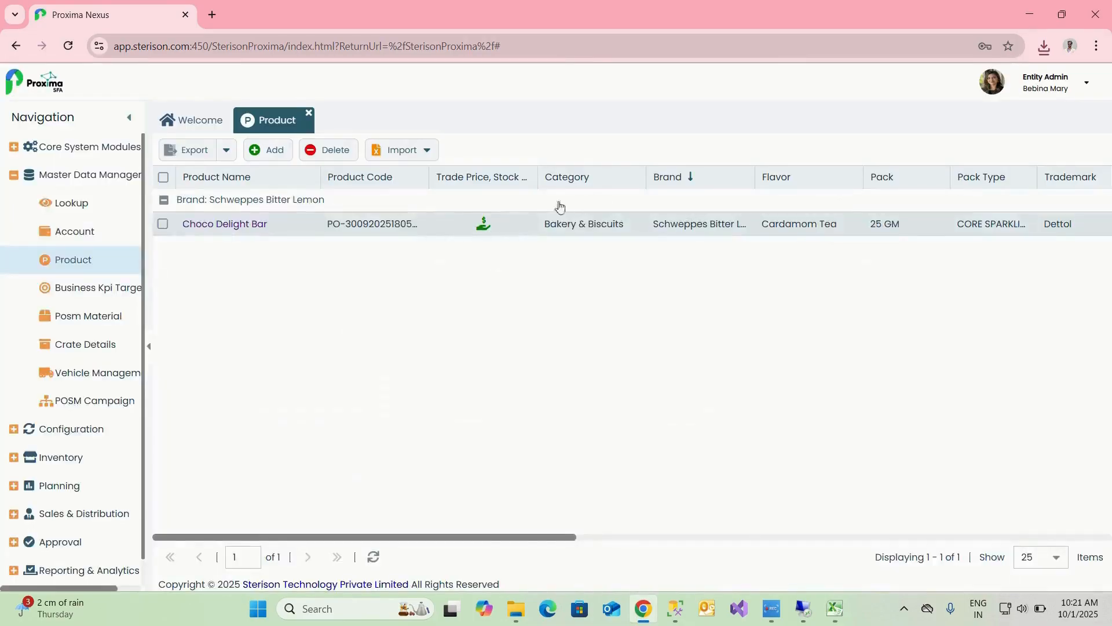
click(68, 202)
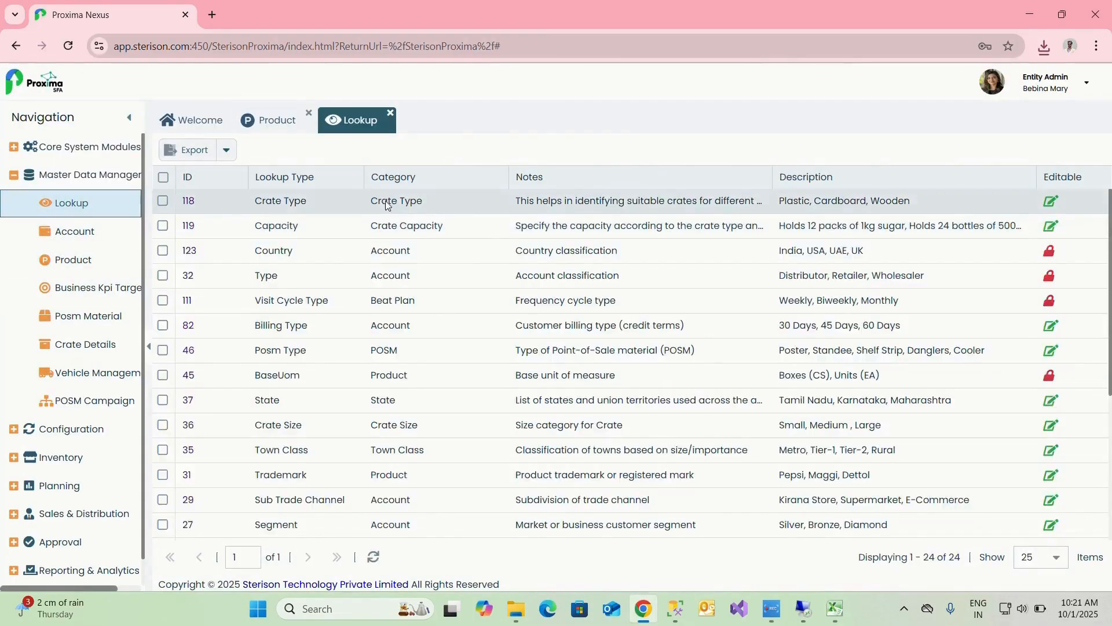
click(358, 177)
mouse_move(385, 328)
text(Brand)
key(Return)
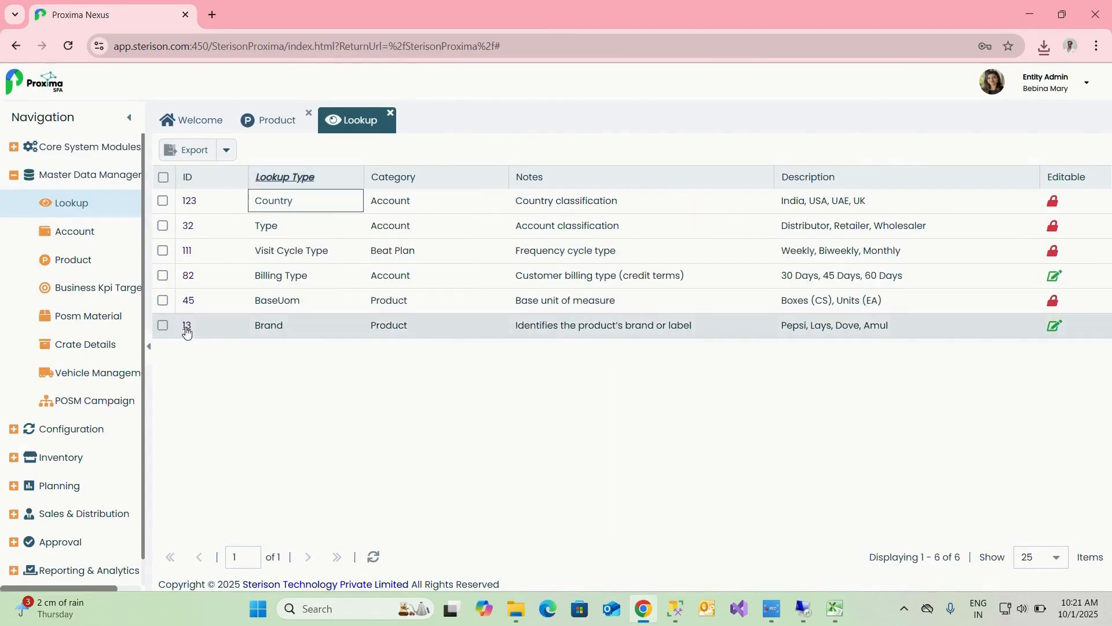
double_click(188, 332)
key(alt+Tab)
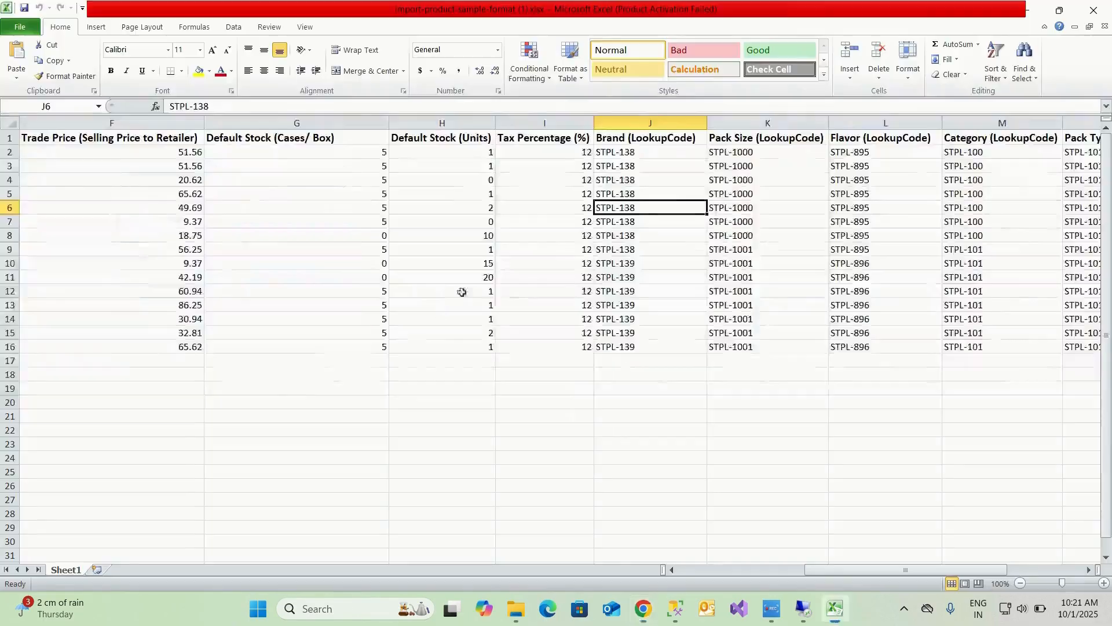
key(alt+Tab)
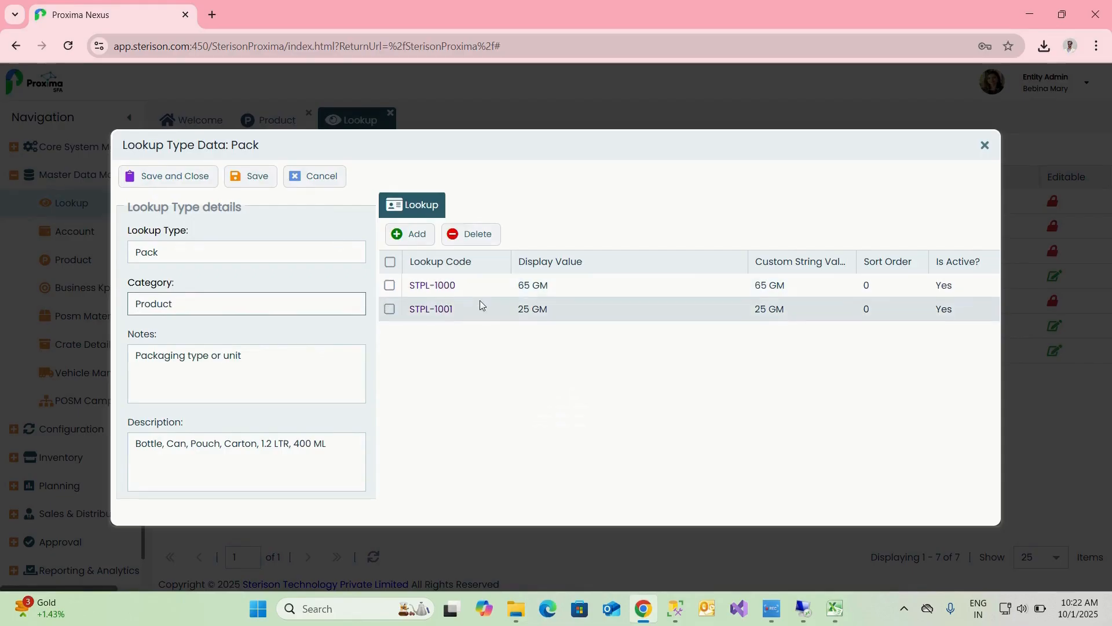
key(alt+Tab)
click(896, 180)
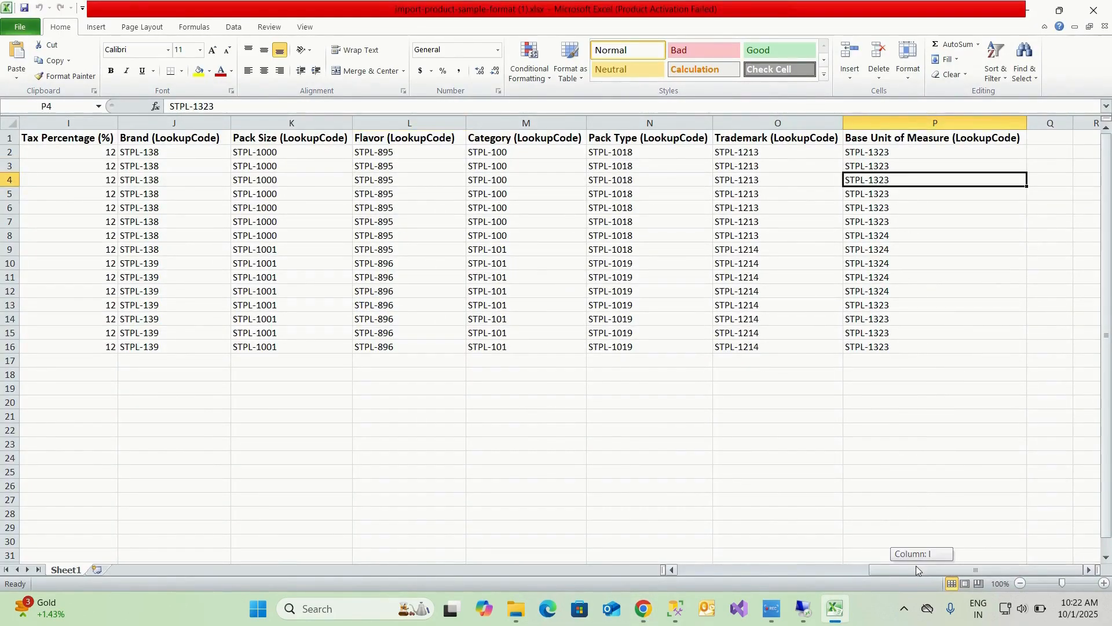
key(alt+Tab)
click(218, 336)
double_click(186, 301)
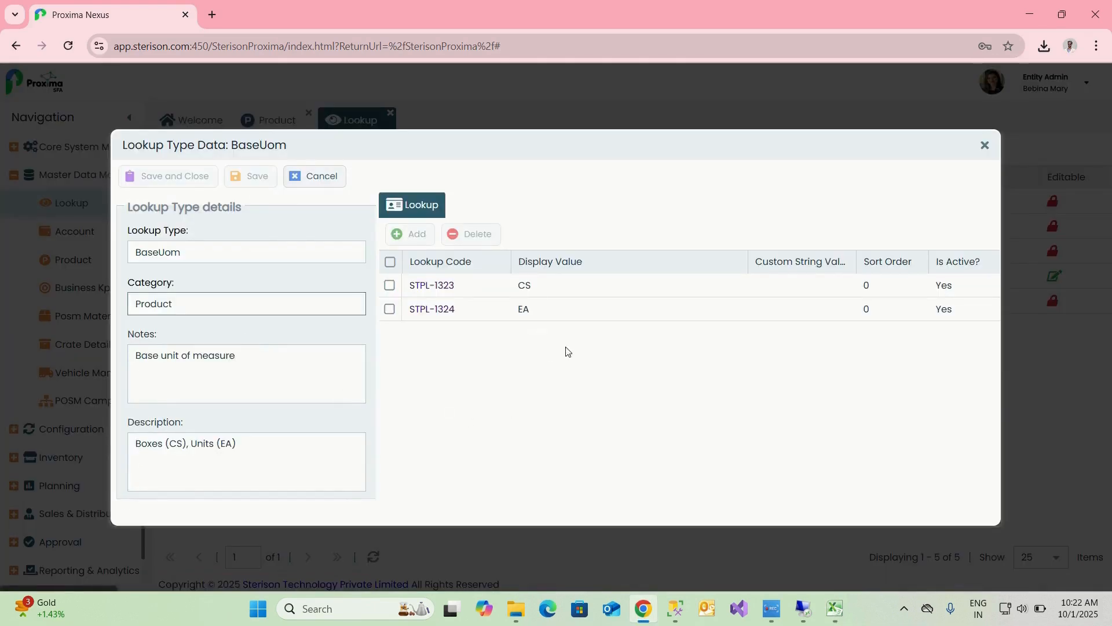
key(alt+Tab)
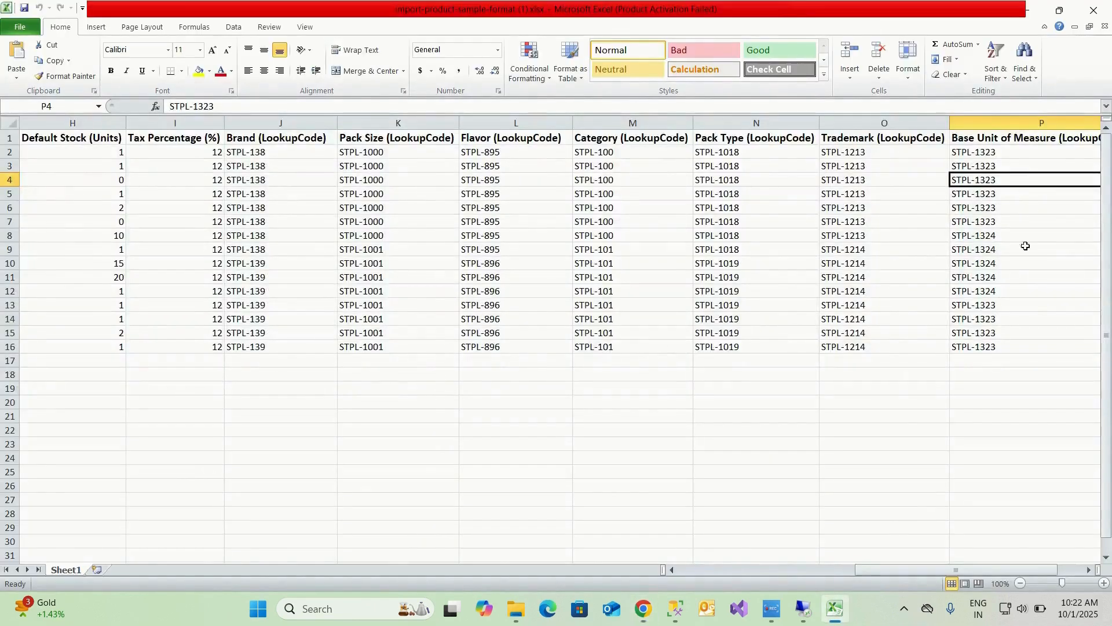
key(alt+Tab)
click(405, 149)
Step: Upload import-product-sample-format (1).xlsx for product import review
click(420, 172)
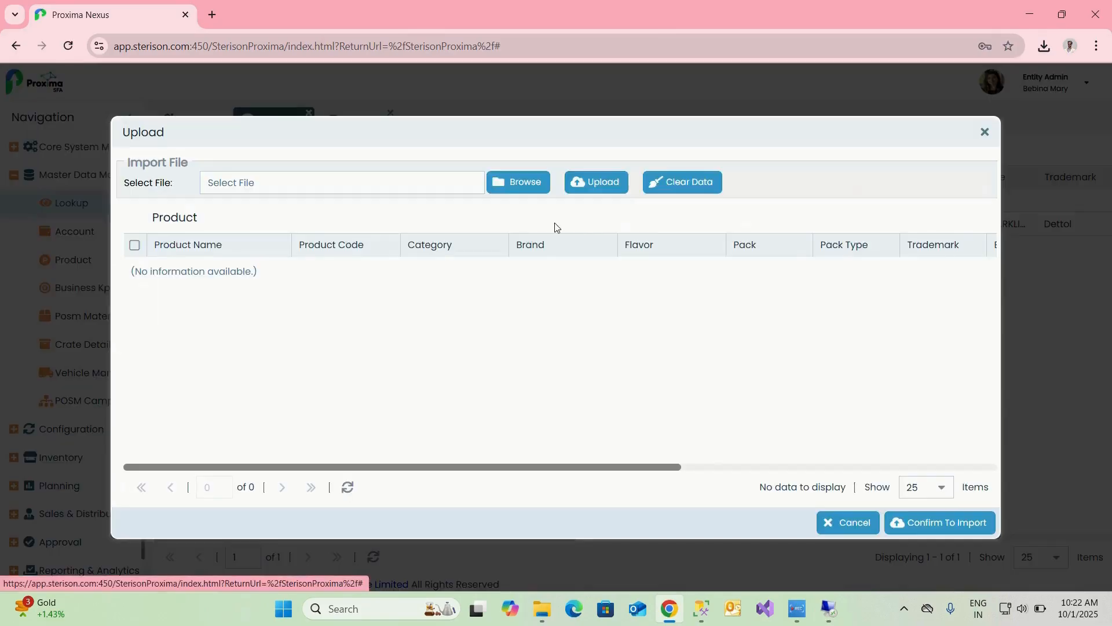
click(530, 183)
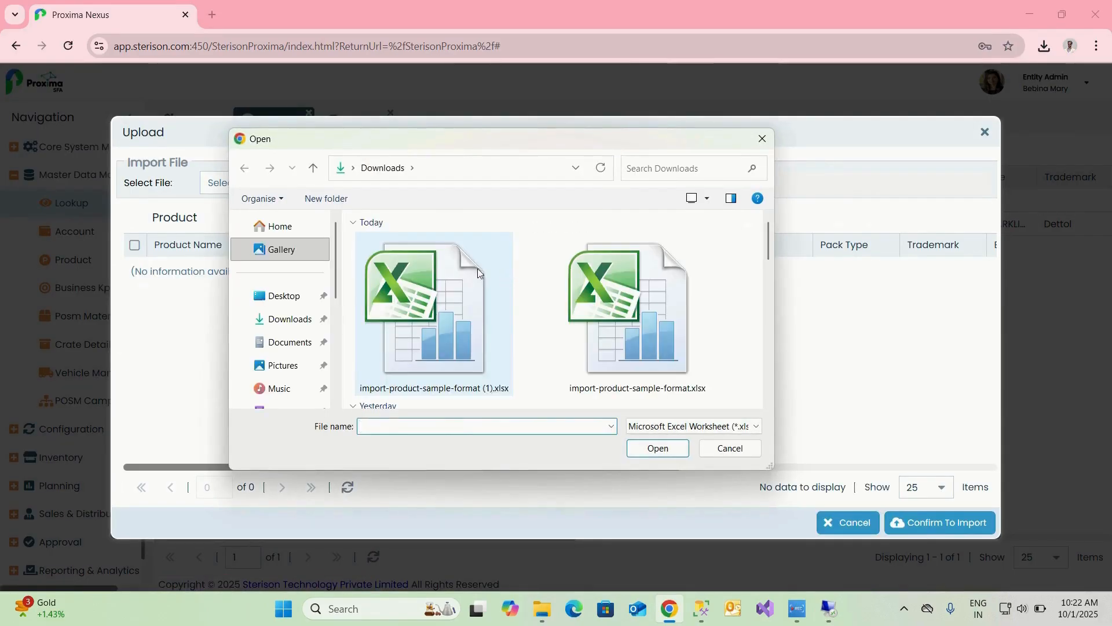
click(502, 275)
click(674, 449)
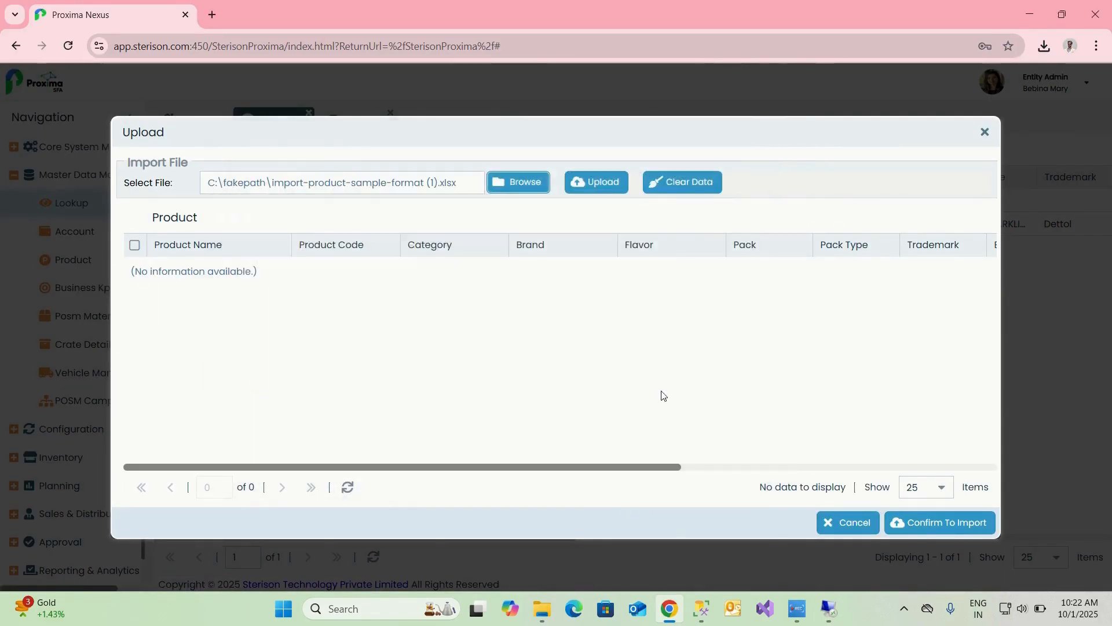
click(595, 183)
click(556, 355)
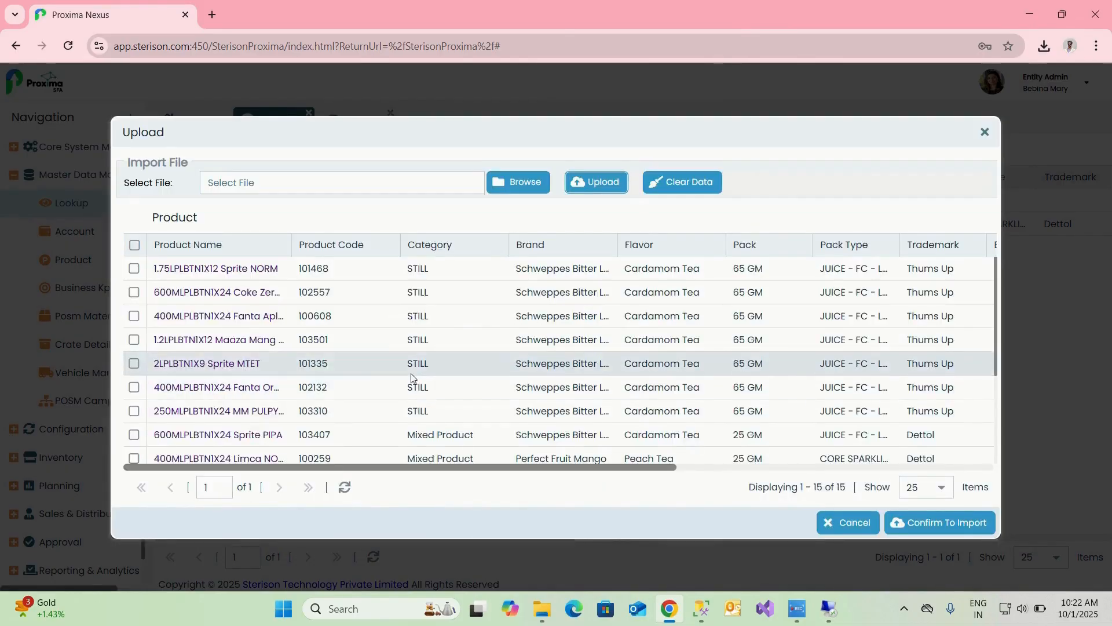
Step: Confirm the import of the reviewed products, bringing the list to 16 records
mouse_move(478, 467)
mouse_down()
mouse_move(514, 470)
mouse_move(477, 470)
mouse_up()
click(941, 524)
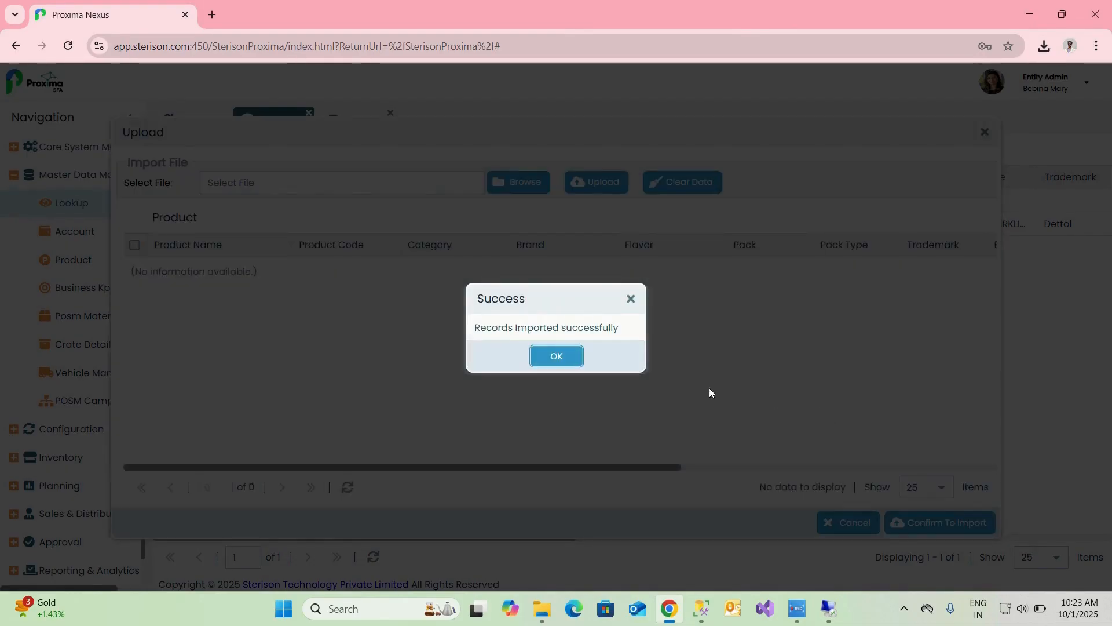
click(548, 367)
click(849, 524)
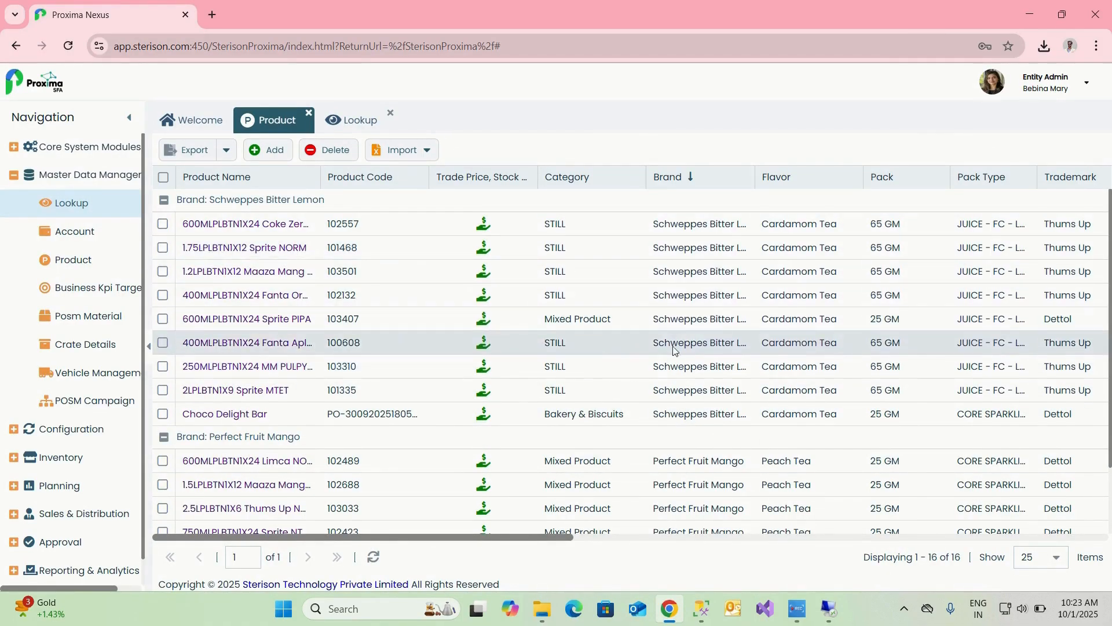
Step: Check the available crates on product 1.2LPLBTN1X12 Maaza Mang (NC) PYTM
scroll(673, 349, down, 2)
scroll(675, 348, up, 2)
click(232, 277)
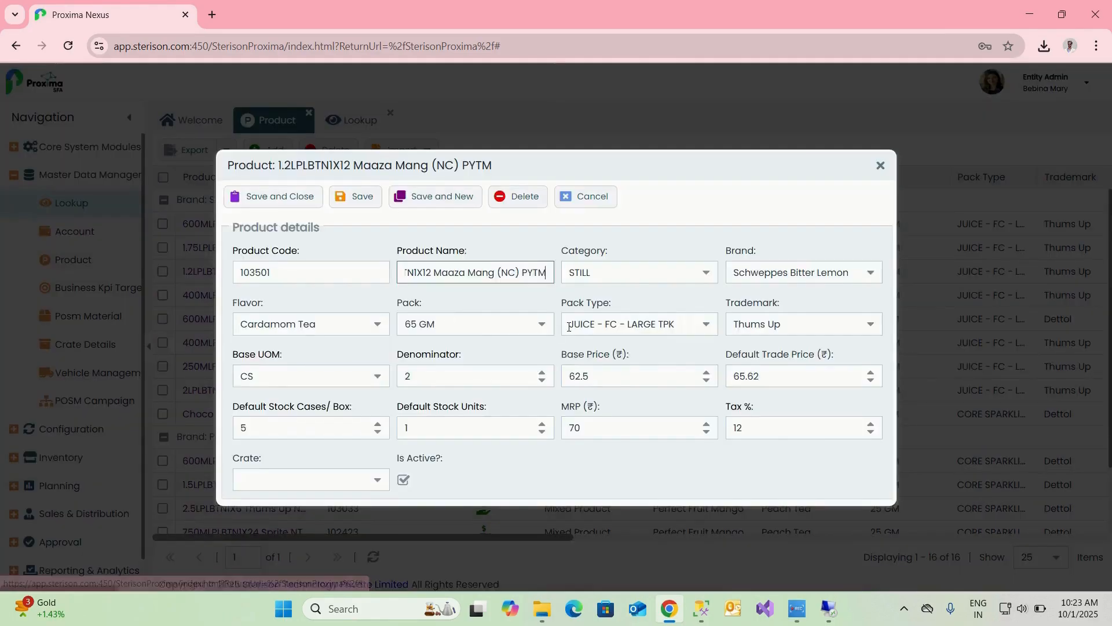
click(377, 479)
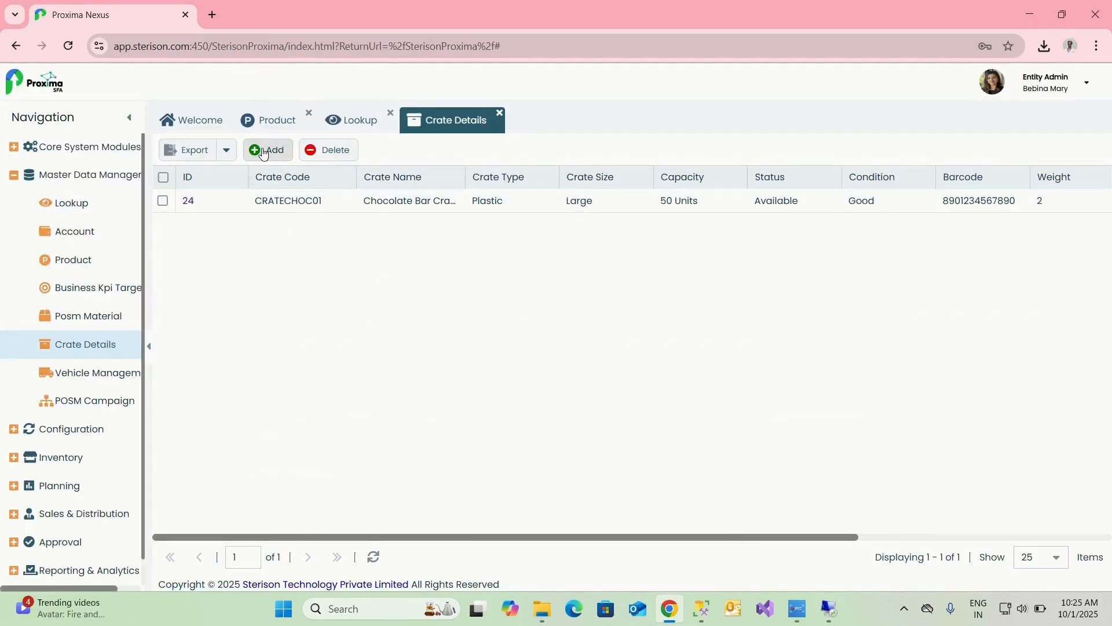
Step: Create a new crate named 2LPLBTN1X9 Sprite Crate 2, pasted from the product name
click(264, 152)
click(429, 349)
text(2LPLBTN1X9 Sprite MTET)
drag(458, 347, 487, 347)
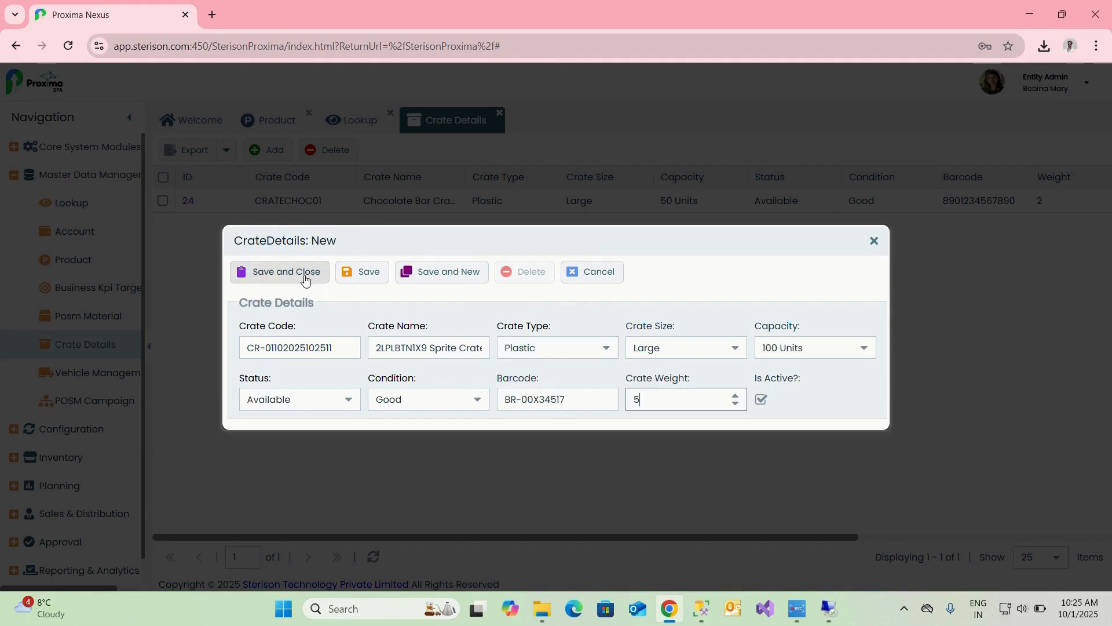
click(304, 278)
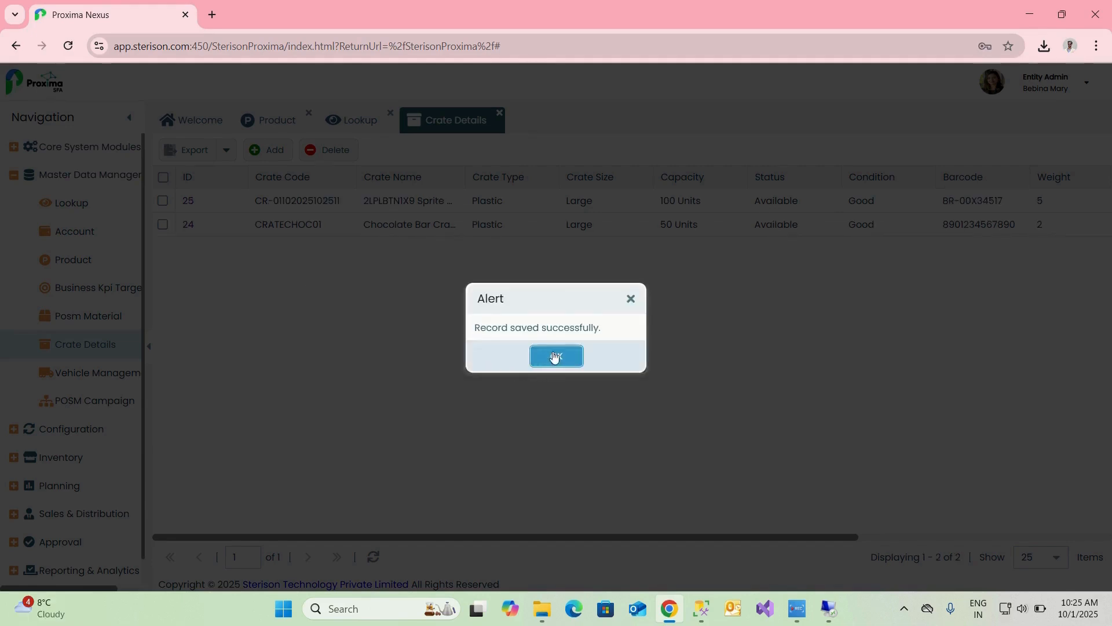
click(555, 355)
Step: Assign crate 2LPLBTN1X9 Sprite Crate 2 to 600MLPLBTN1X24 Sprite PIPA and verify it saved
click(271, 123)
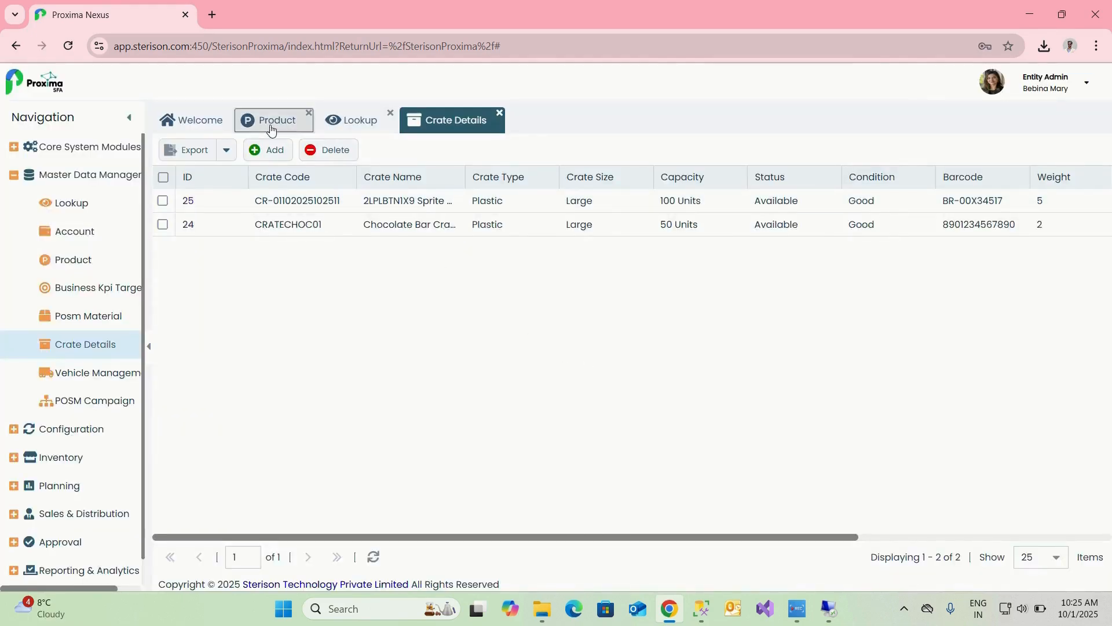
click(273, 310)
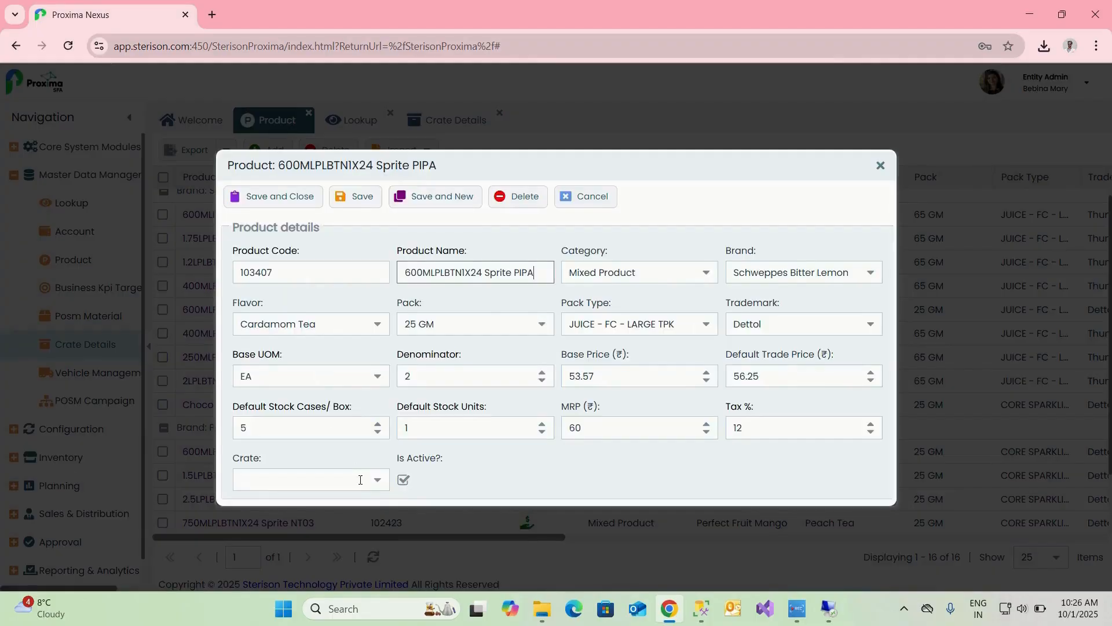
click(380, 485)
click(355, 503)
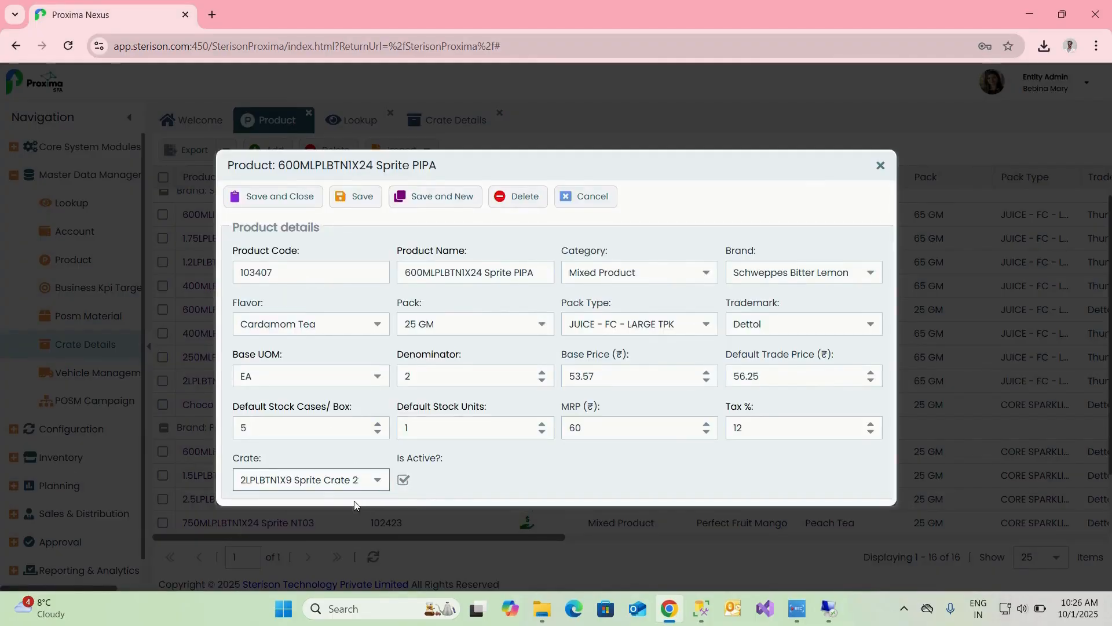
click(277, 195)
click(556, 355)
click(261, 309)
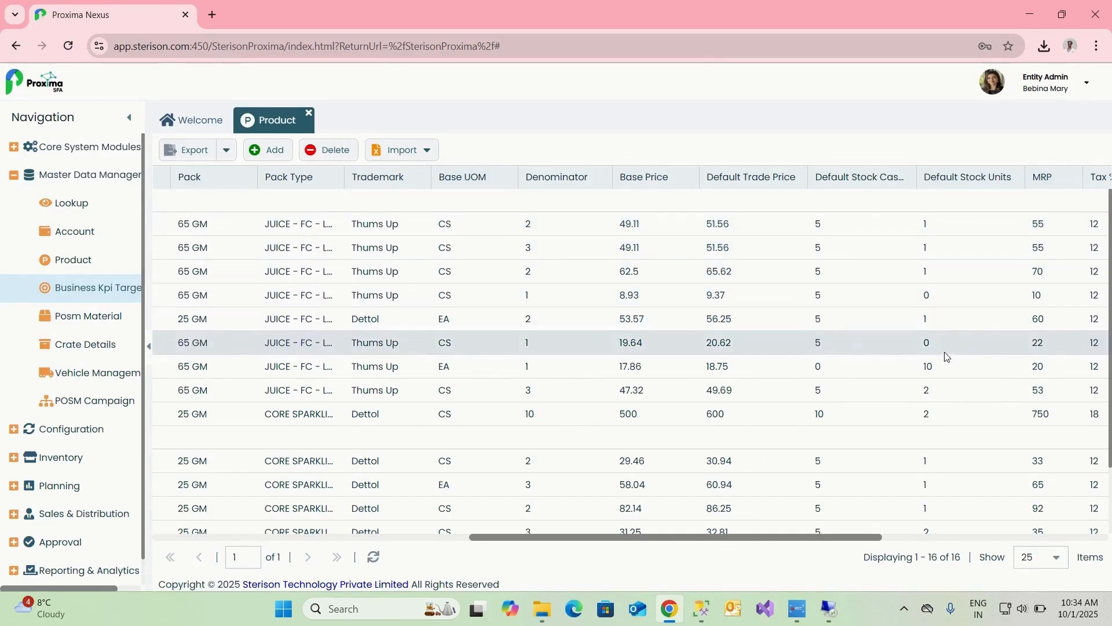
Step: Open customer trade prices for 1.75LPLBTN1X12 Sprite NORM, noting the default 51.56
scroll(859, 392, down, 2)
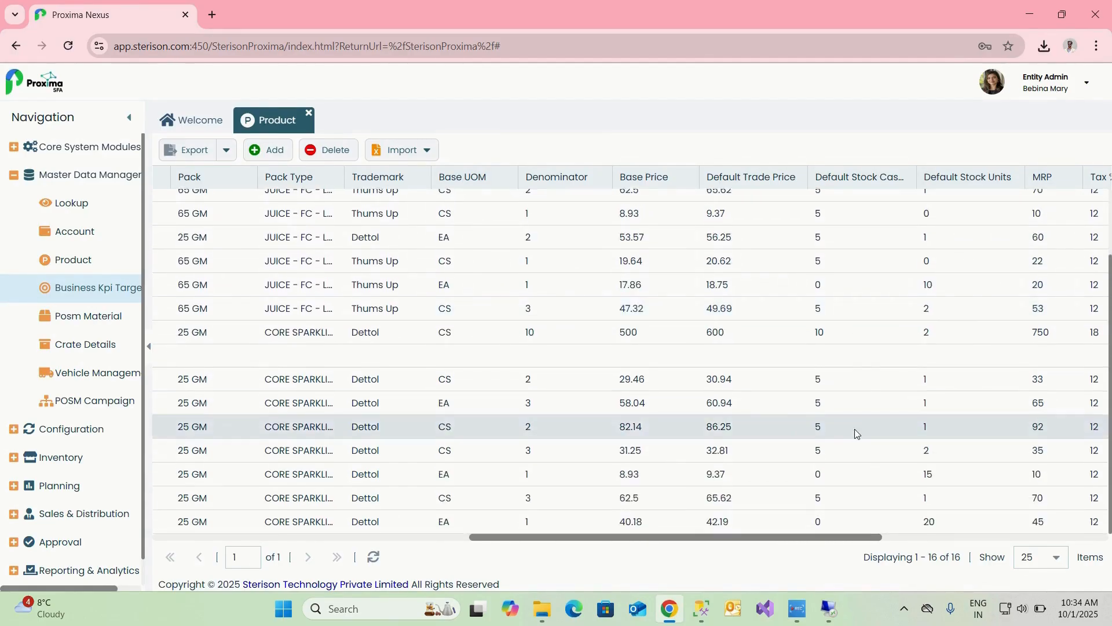
scroll(857, 433, up, 2)
drag(710, 539, 393, 539)
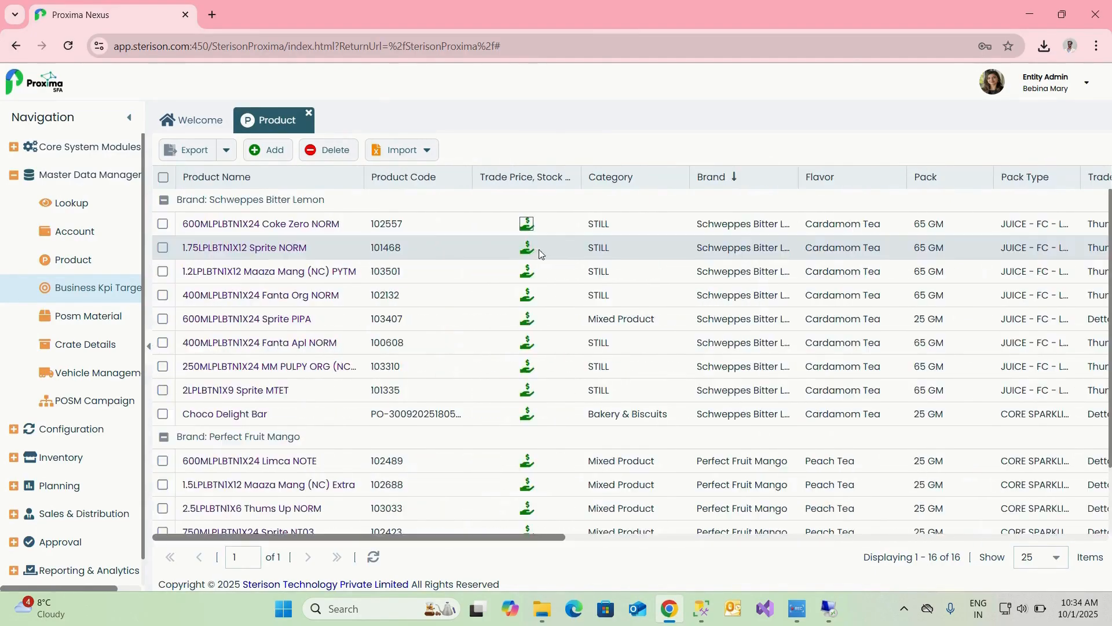
click(528, 248)
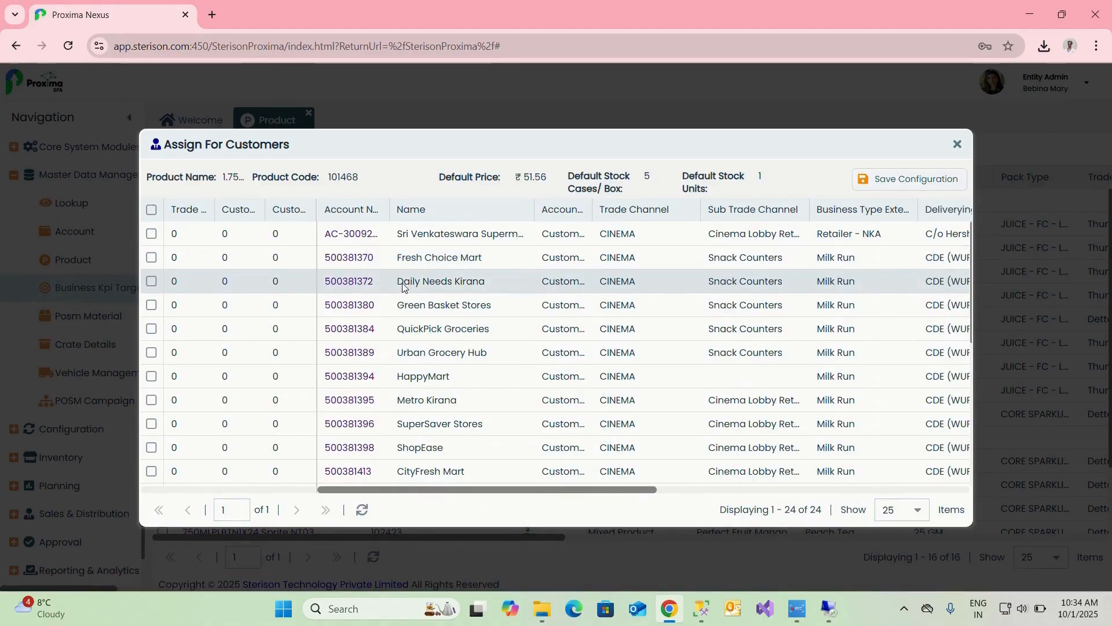
click(175, 281)
drag(525, 178, 551, 183)
click(550, 184)
Step: Set Green Basket Stores to 60.5 and 10, HappyMart to 8, SuperSaver Stores to 65
click(174, 312)
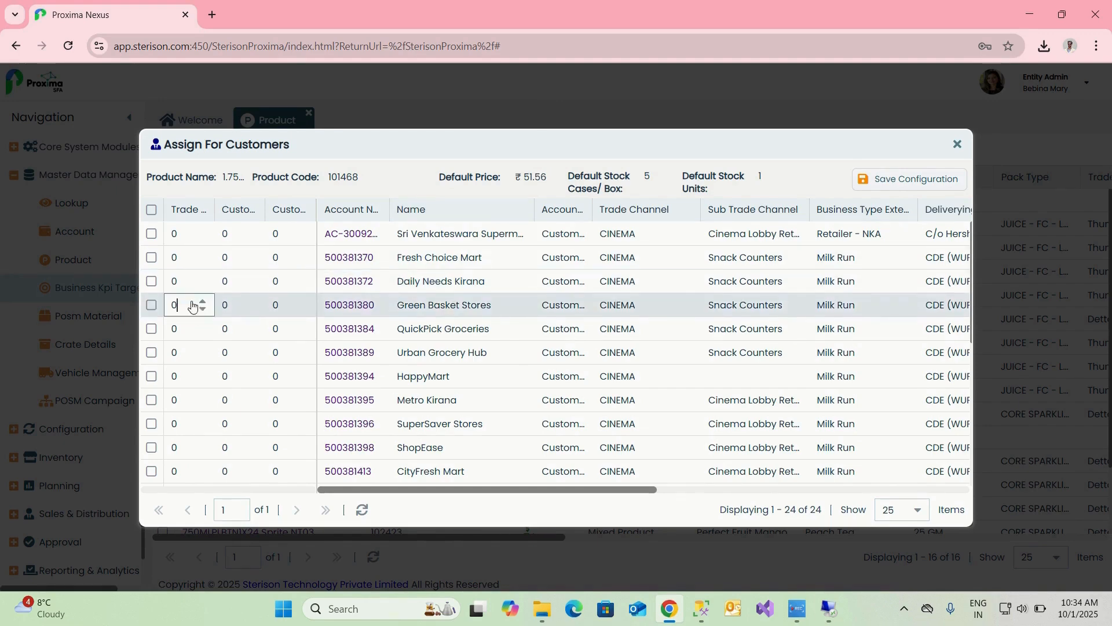
text(60)
text(.)
text(5)
click(243, 313)
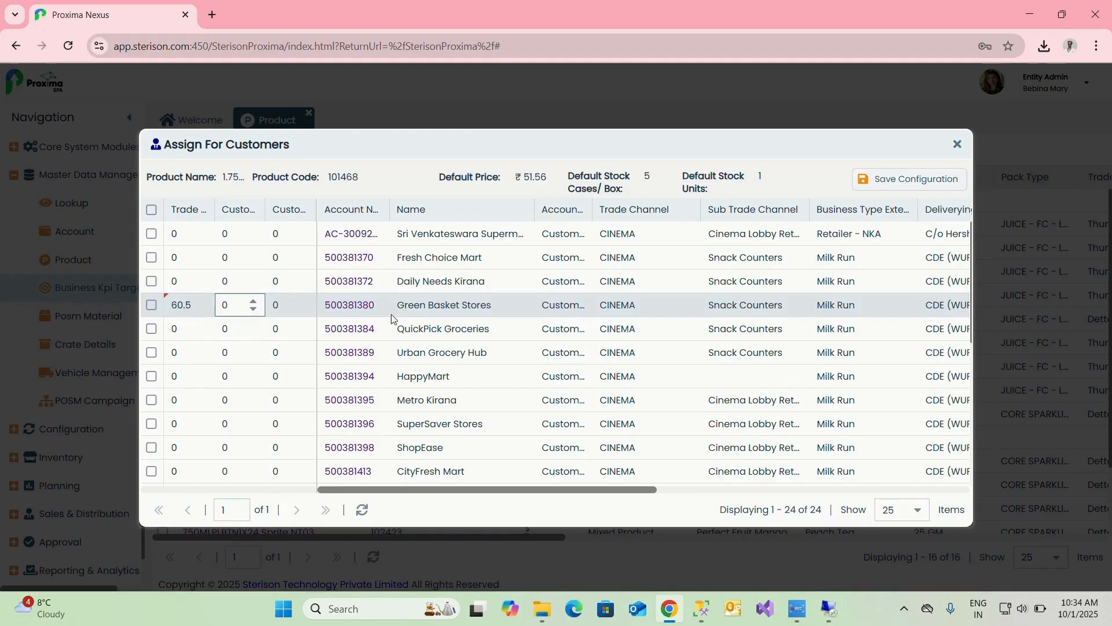
text(10)
click(214, 380)
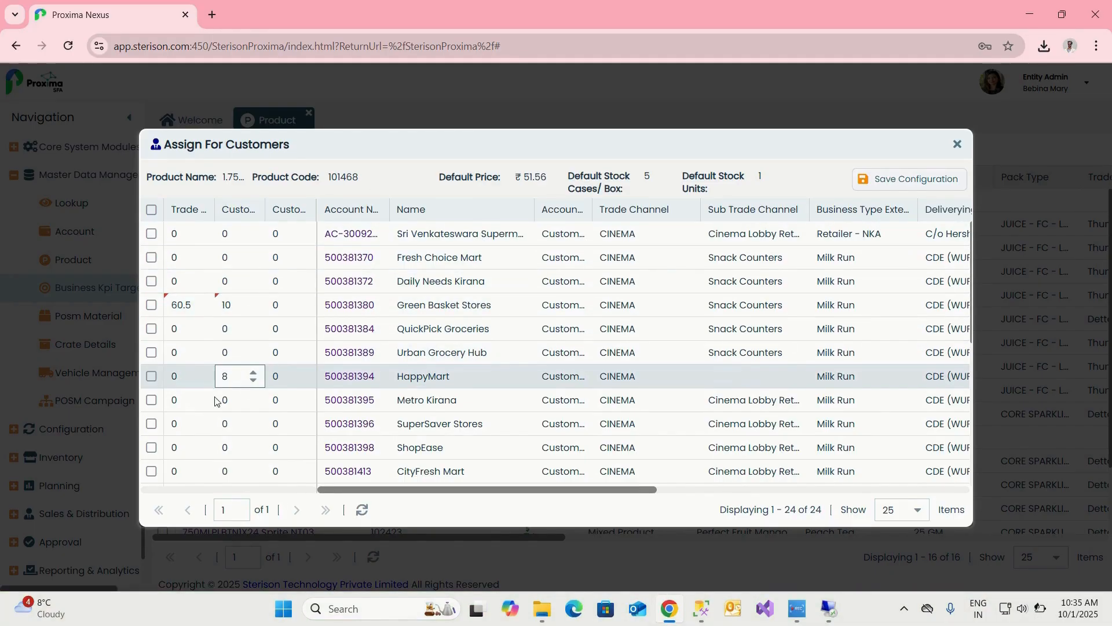
text(8)
click(194, 426)
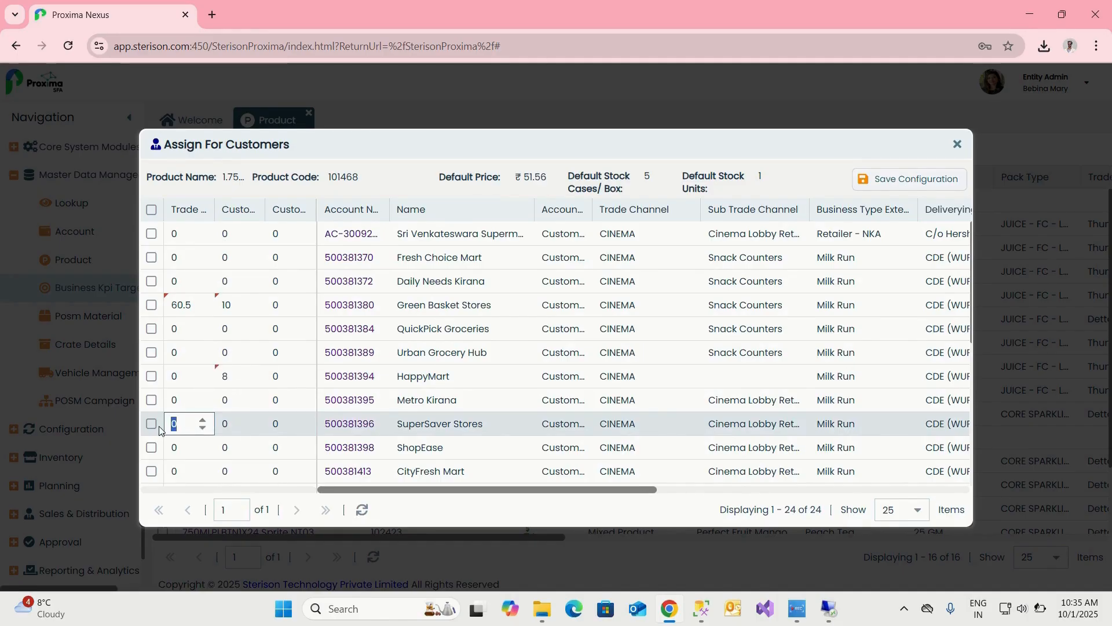
text(65)
drag(346, 177, 340, 179)
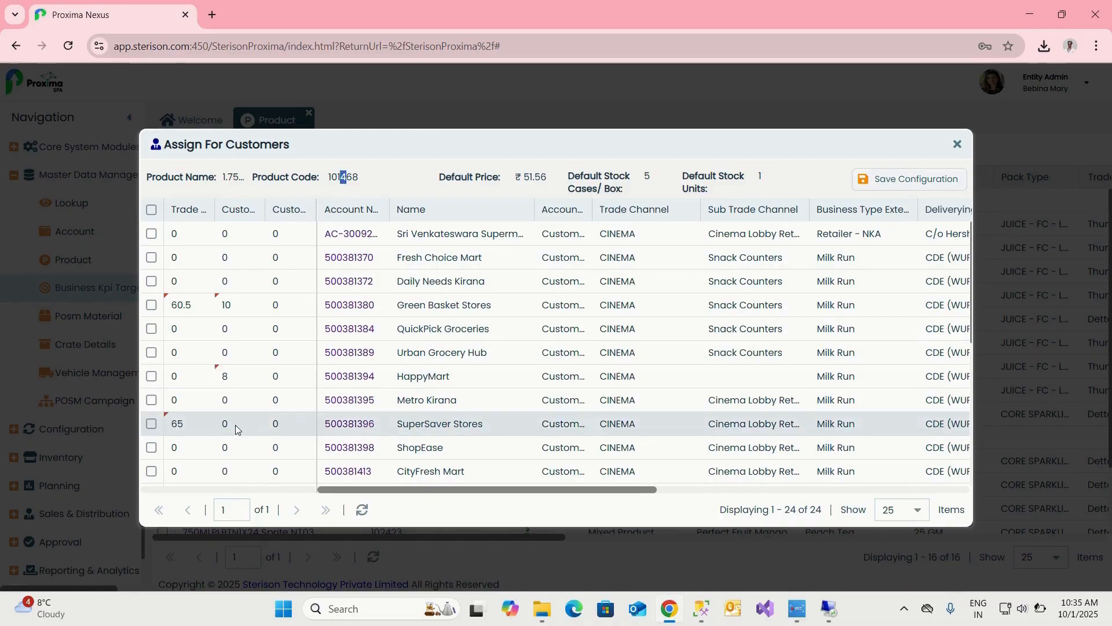
click(390, 200)
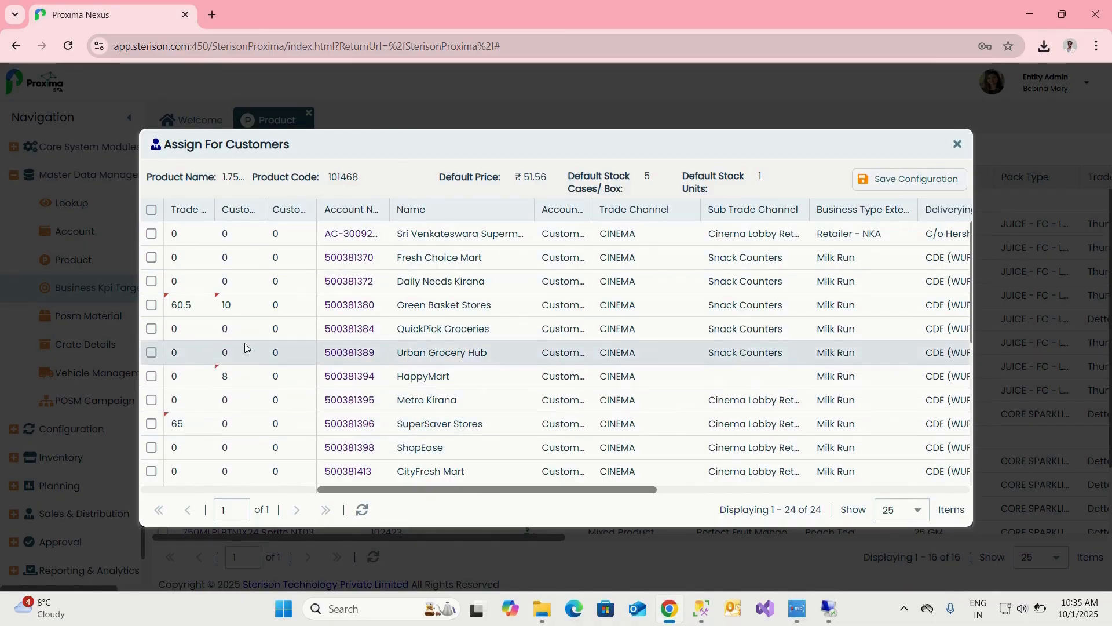
Step: Save the customer price configuration and close the pricing window
scroll(278, 359, down, 5)
scroll(266, 377, up, 4)
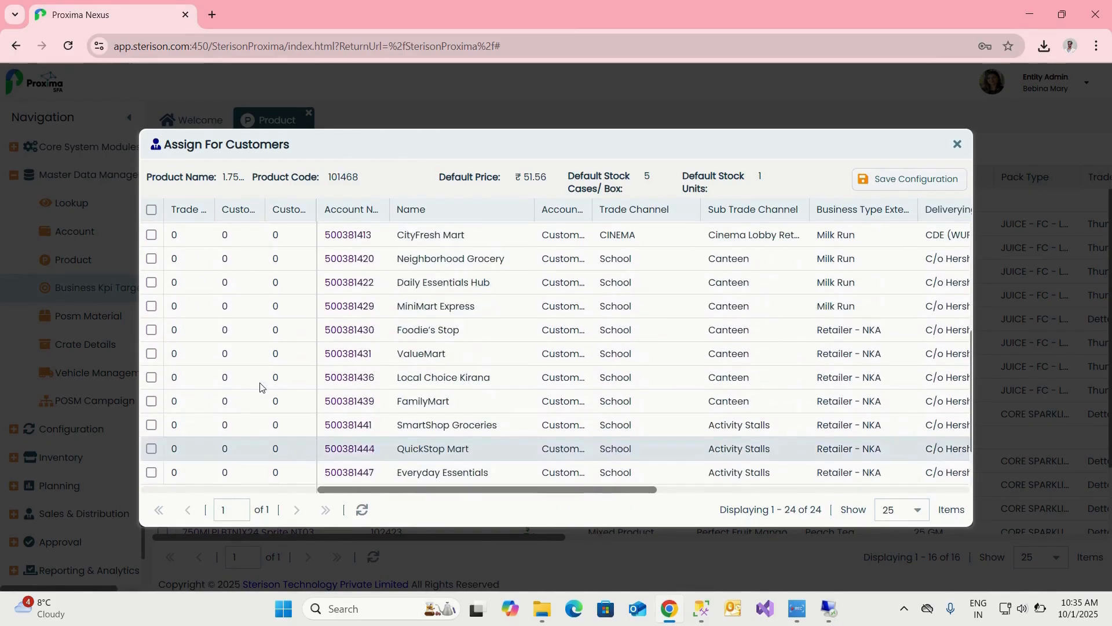
scroll(260, 387, up, 3)
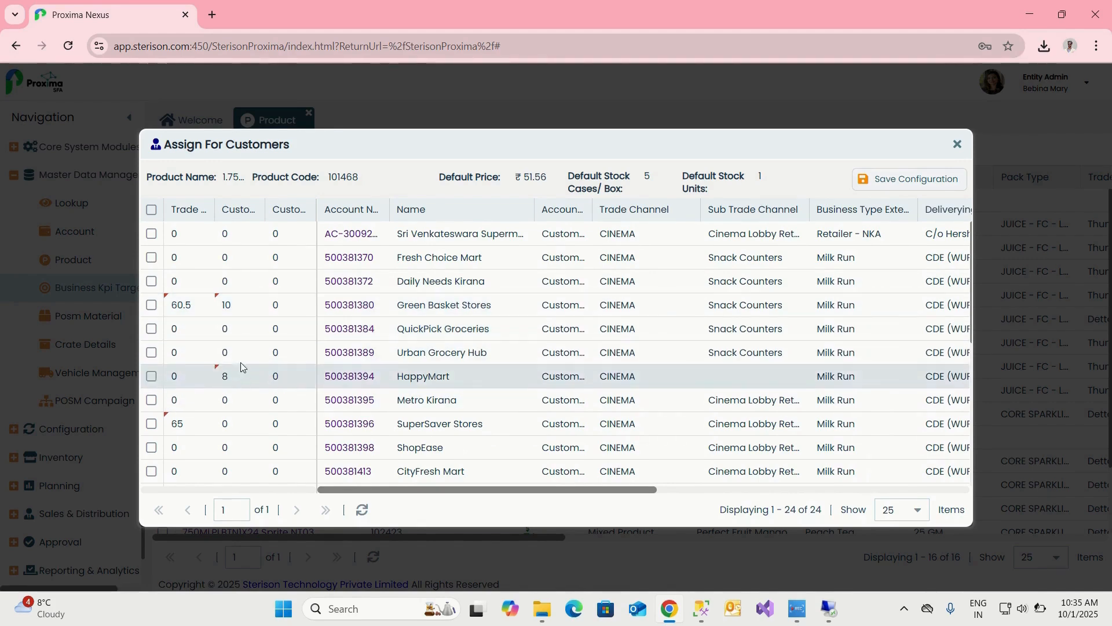
scroll(243, 405, down, 3)
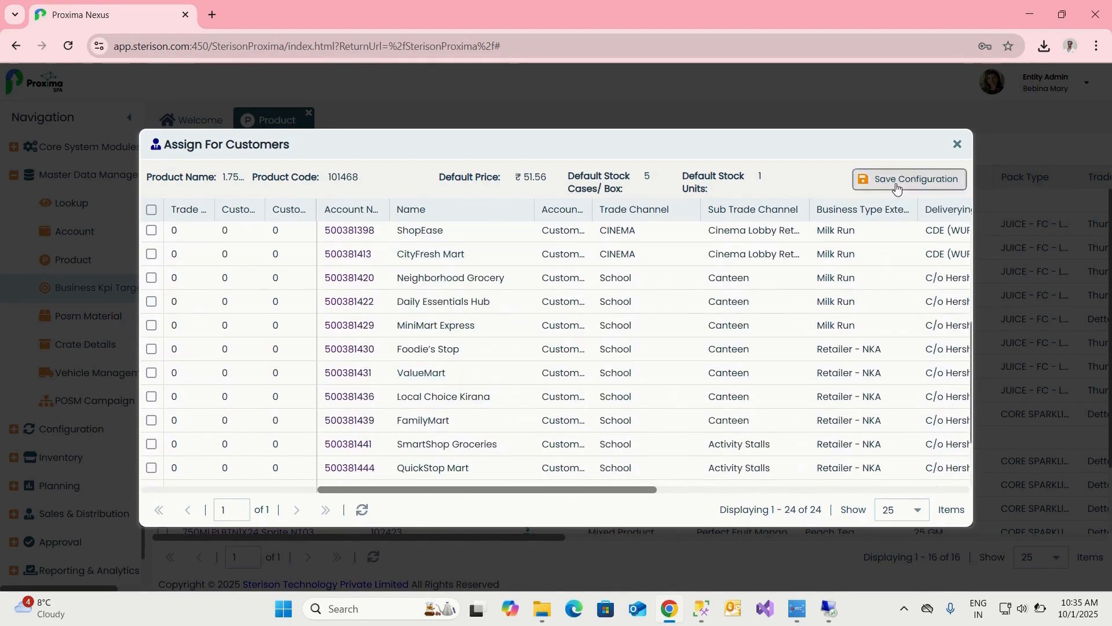
click(908, 179)
click(555, 356)
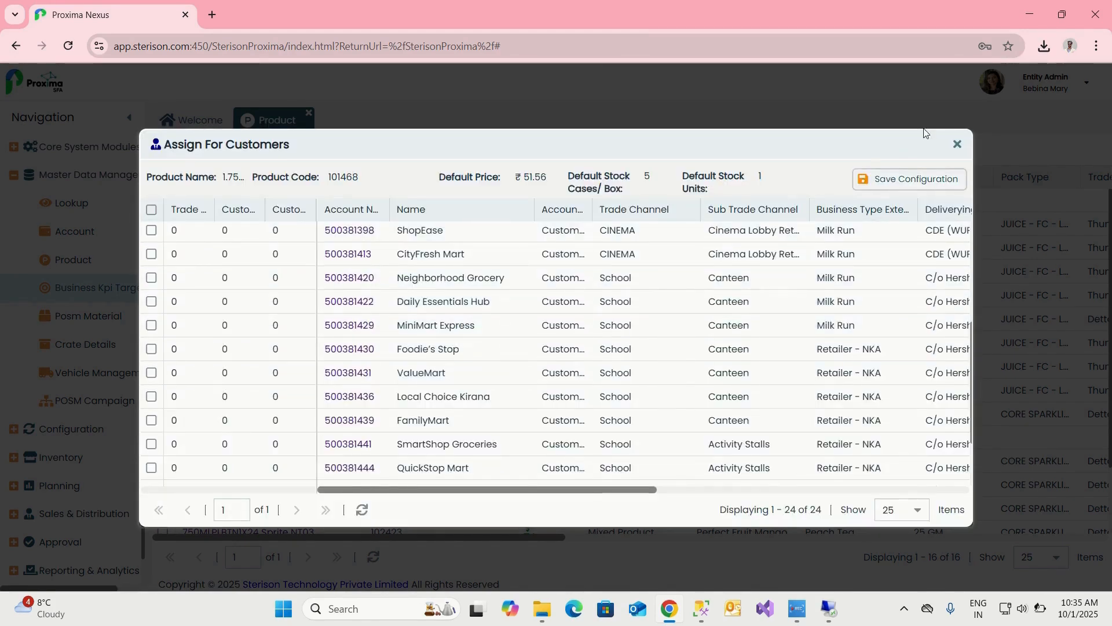
click(957, 144)
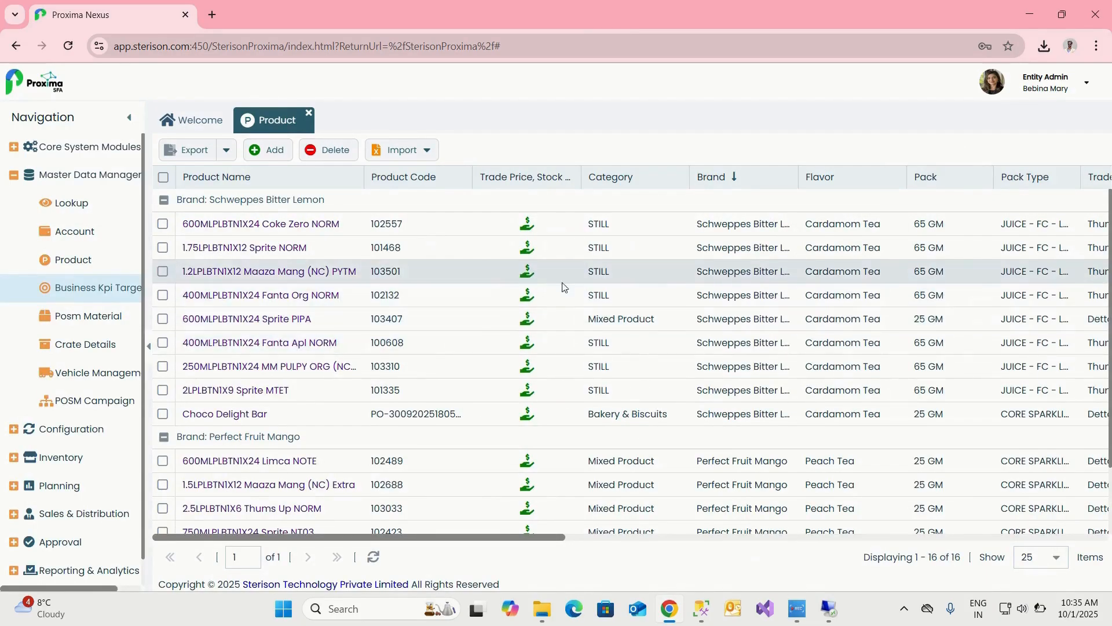
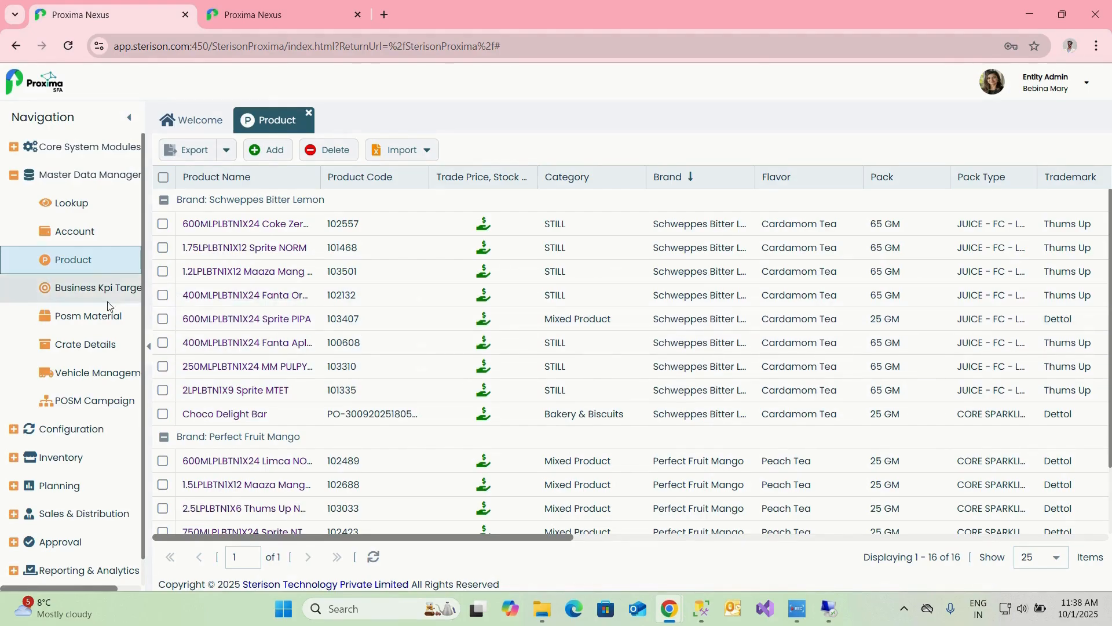
Step: Add a new POSM material named Pepsi Branded Standee
click(90, 317)
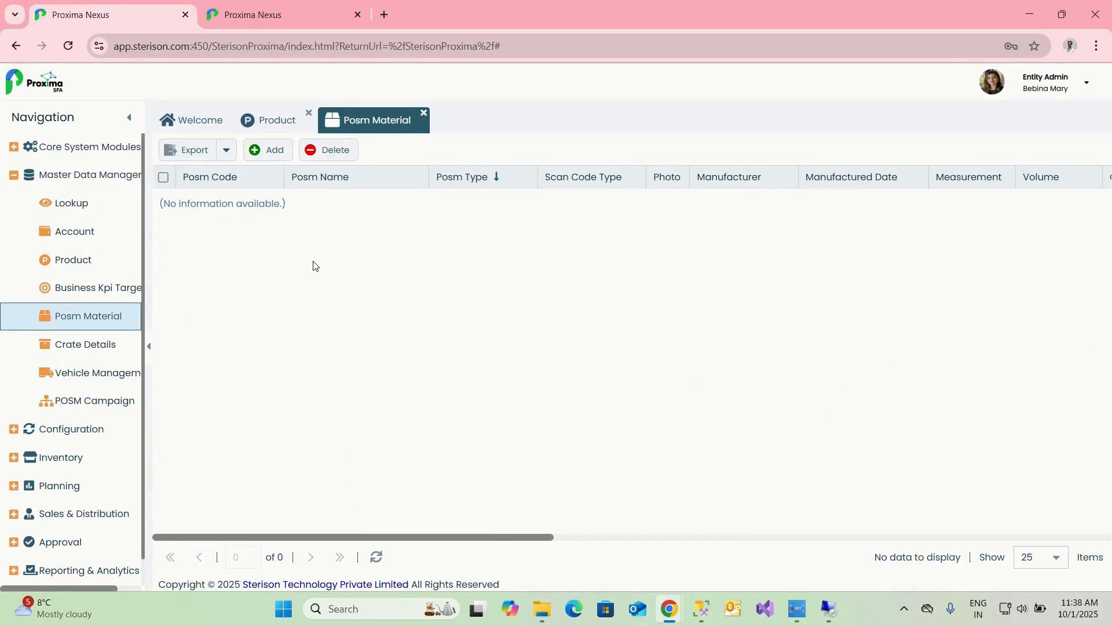
click(272, 152)
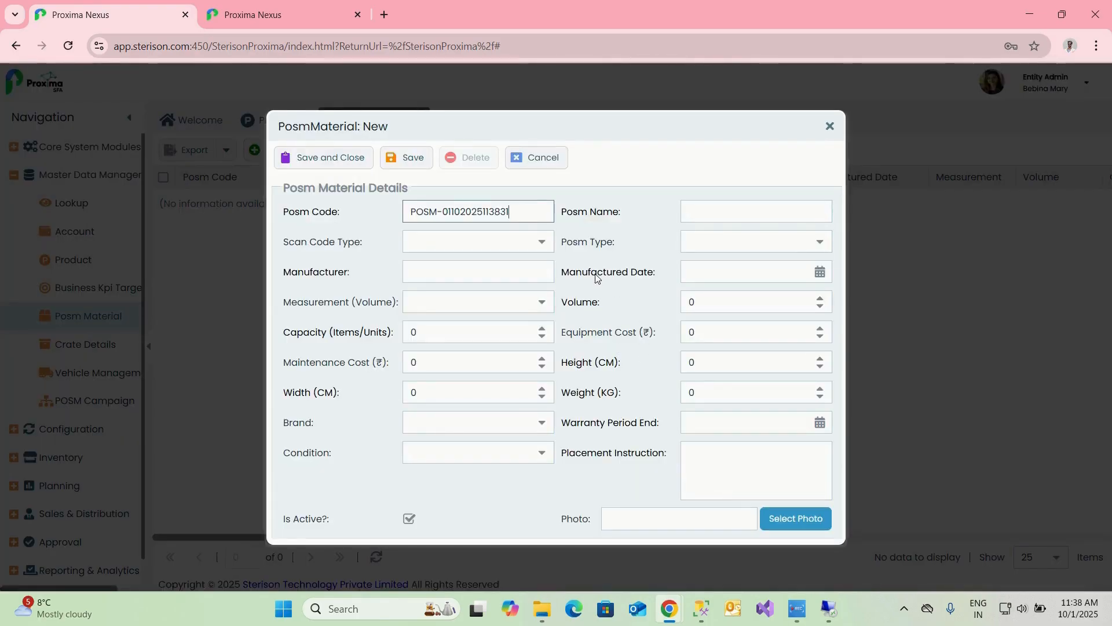
click(711, 220)
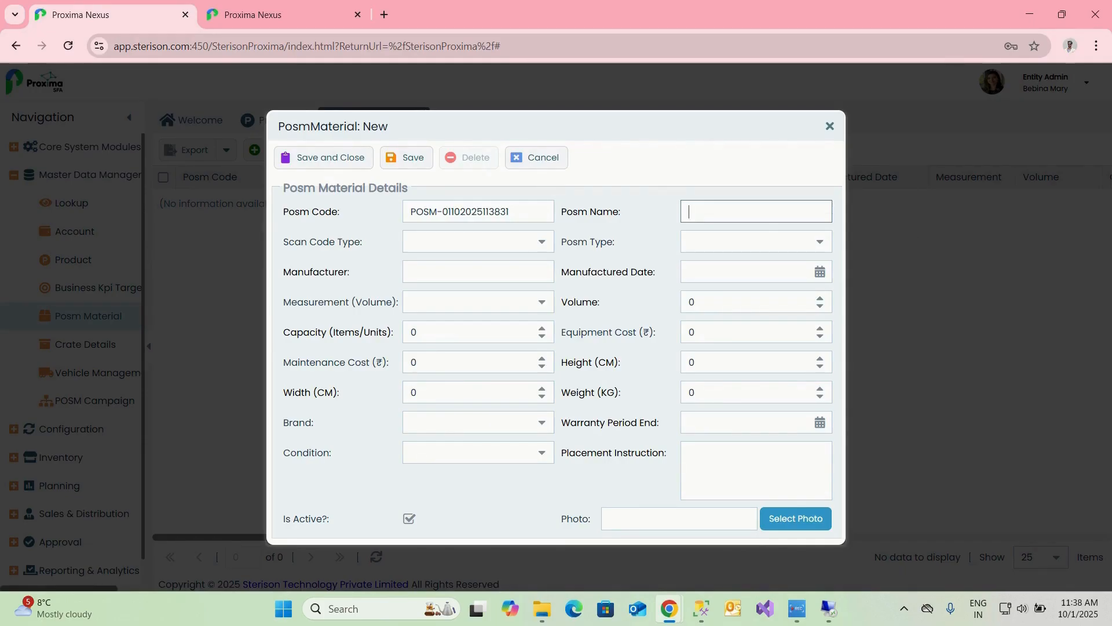
key(alt+Tab)
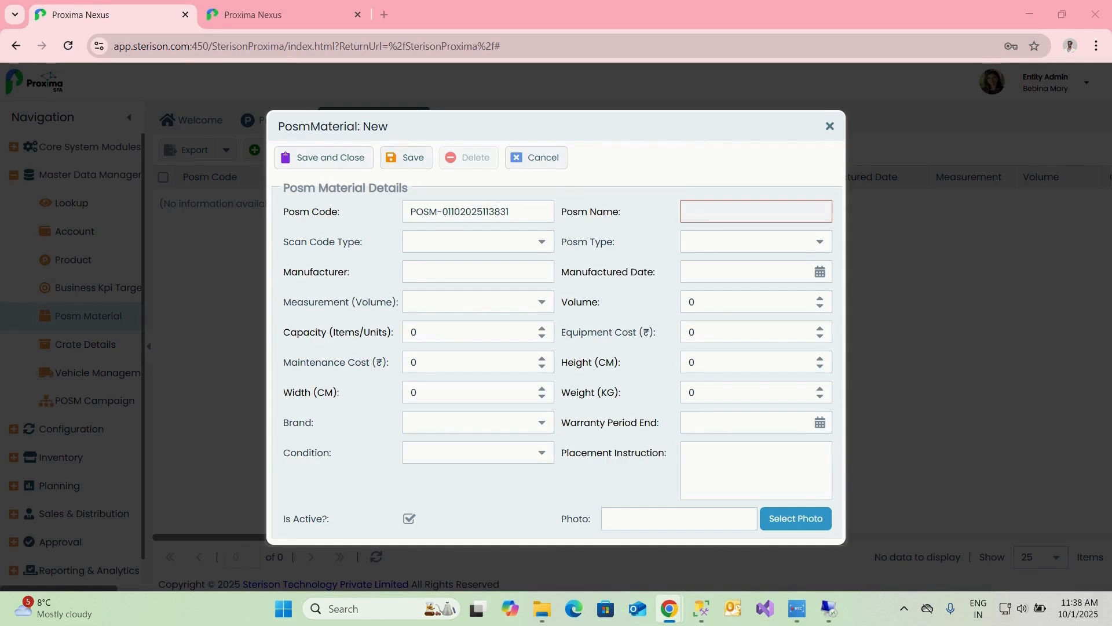
click(762, 215)
text(Pepsi Branded Standee)
Step: Set its scan code type to QR Code and POSM type to Bargun
click(475, 247)
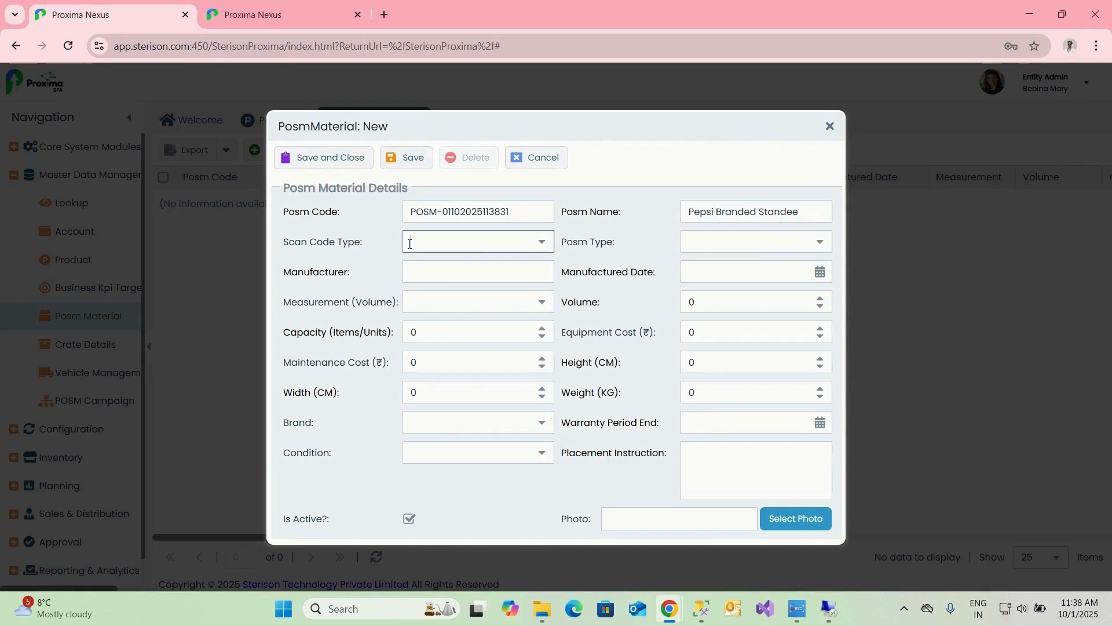
click(541, 245)
click(472, 311)
click(785, 246)
click(818, 249)
click(768, 287)
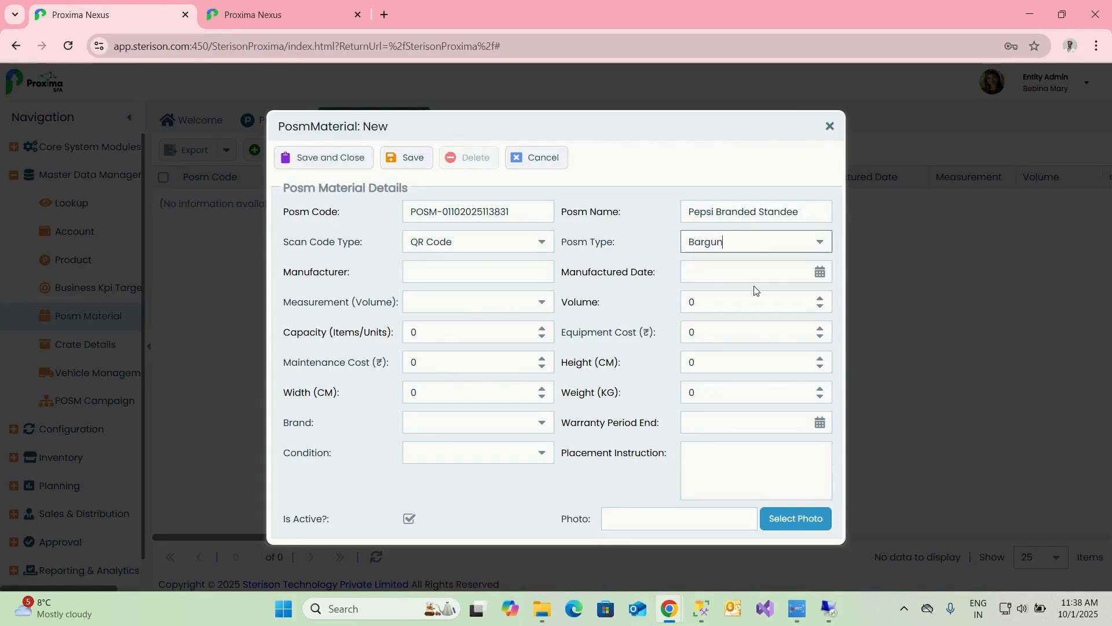
click(281, 16)
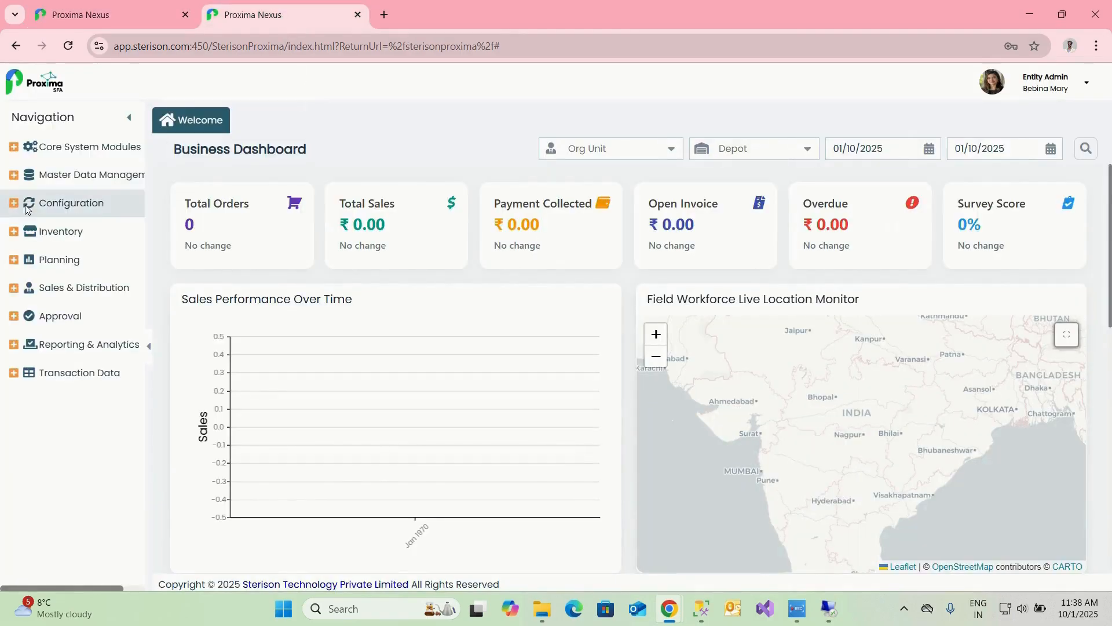
Step: Open the Lookup list under Master Data Management and filter Lookup Type by 'p'
click(15, 181)
click(71, 203)
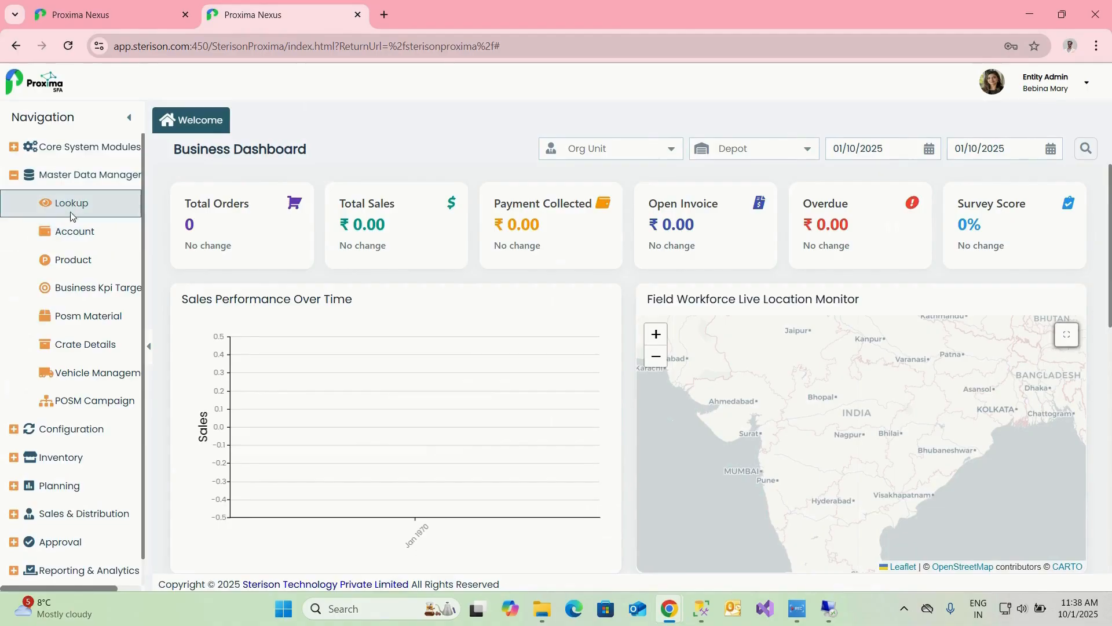
click(355, 177)
mouse_move(394, 329)
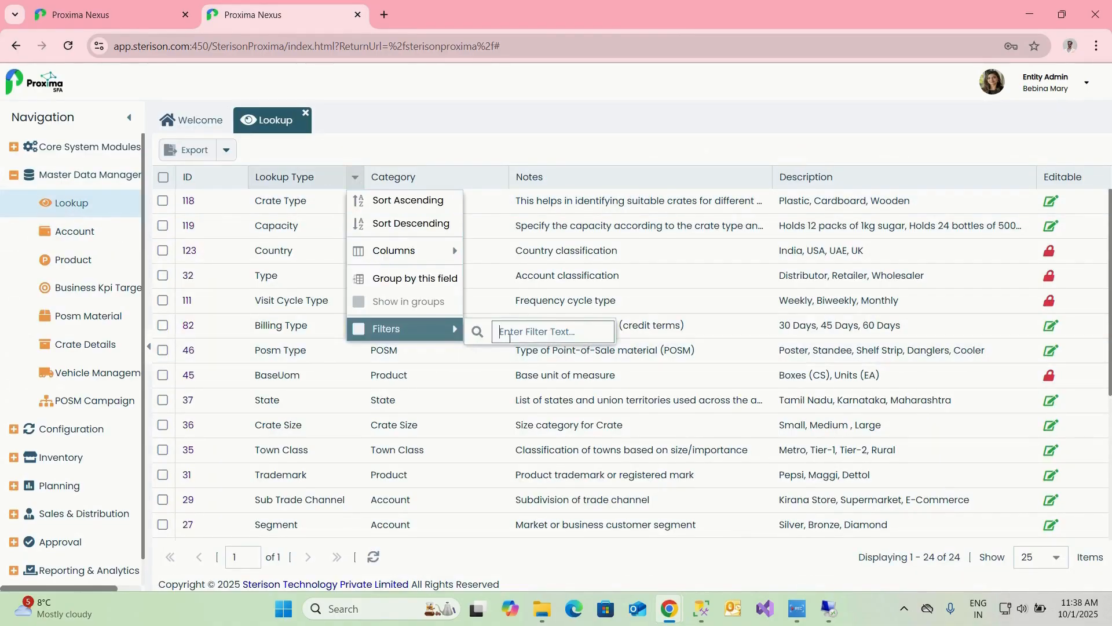
click(541, 332)
text(posm)
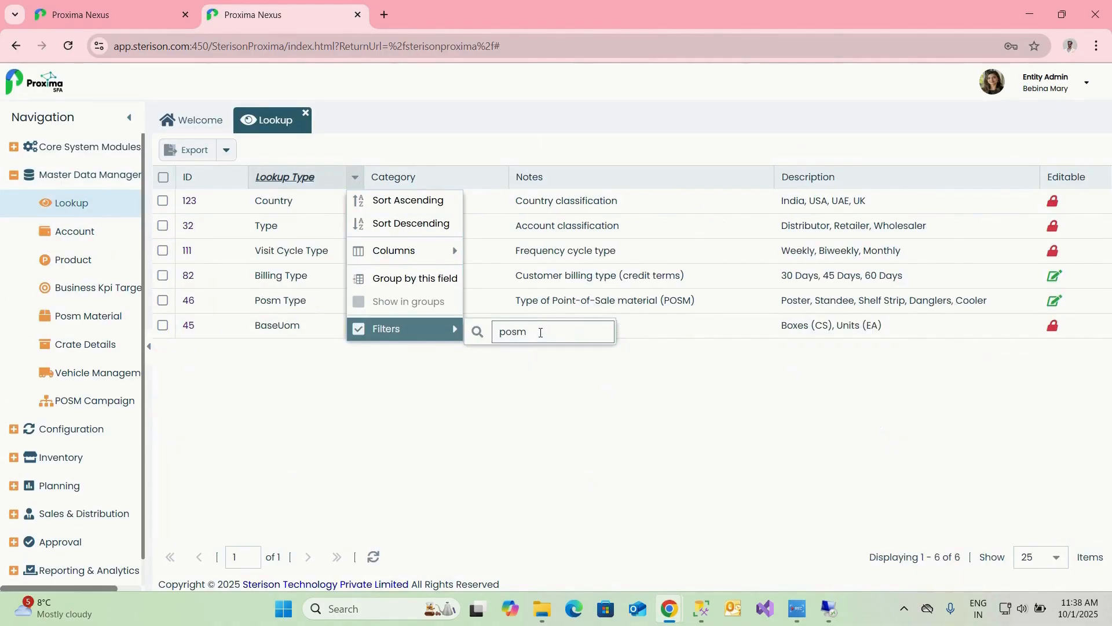
click(294, 383)
Step: View the Bargun entry under Posm Type, then go back to the POSM form's Manufacturer field
click(184, 301)
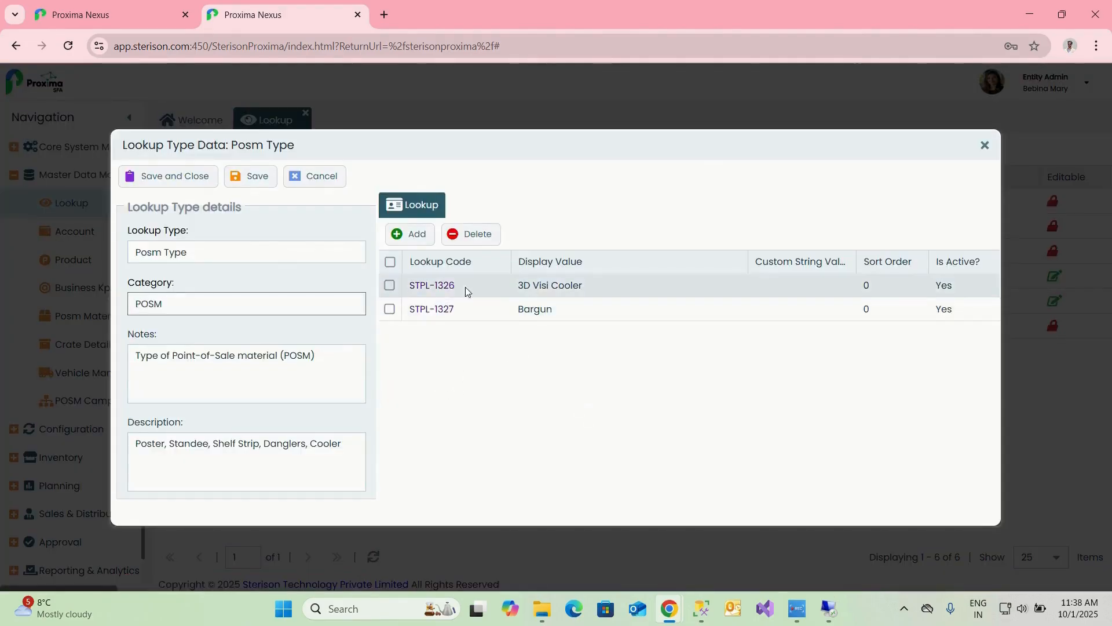
click(422, 312)
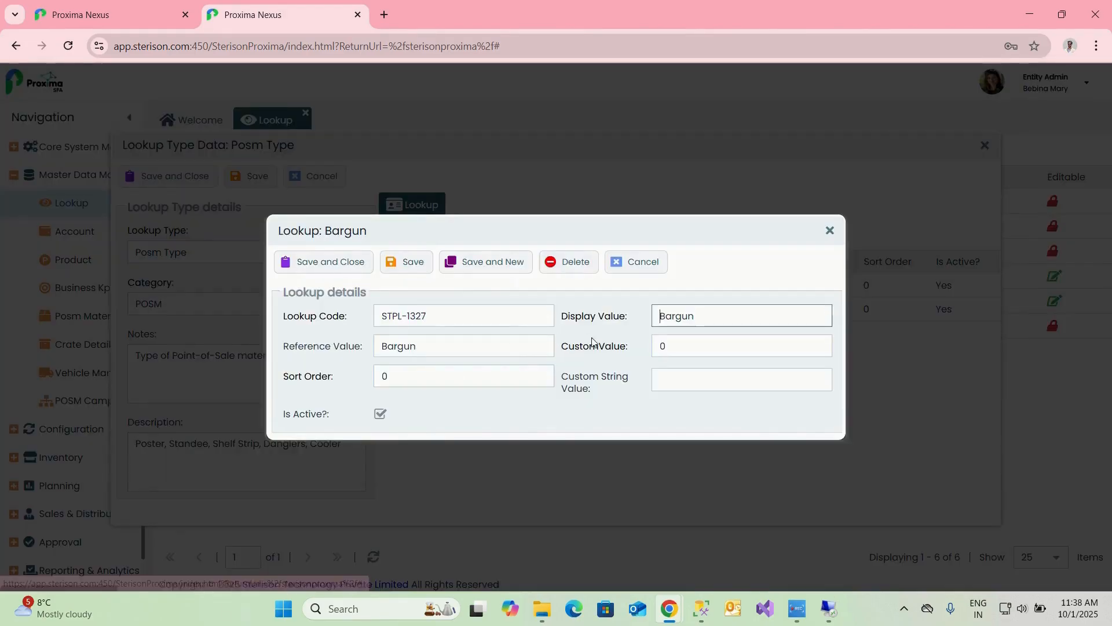
click(615, 262)
click(153, 27)
click(522, 268)
Step: Set manufacturer SignCraft India, manufactured date 2024-05-01 and measurement unit Feet
text(SignCraft India)
click(809, 273)
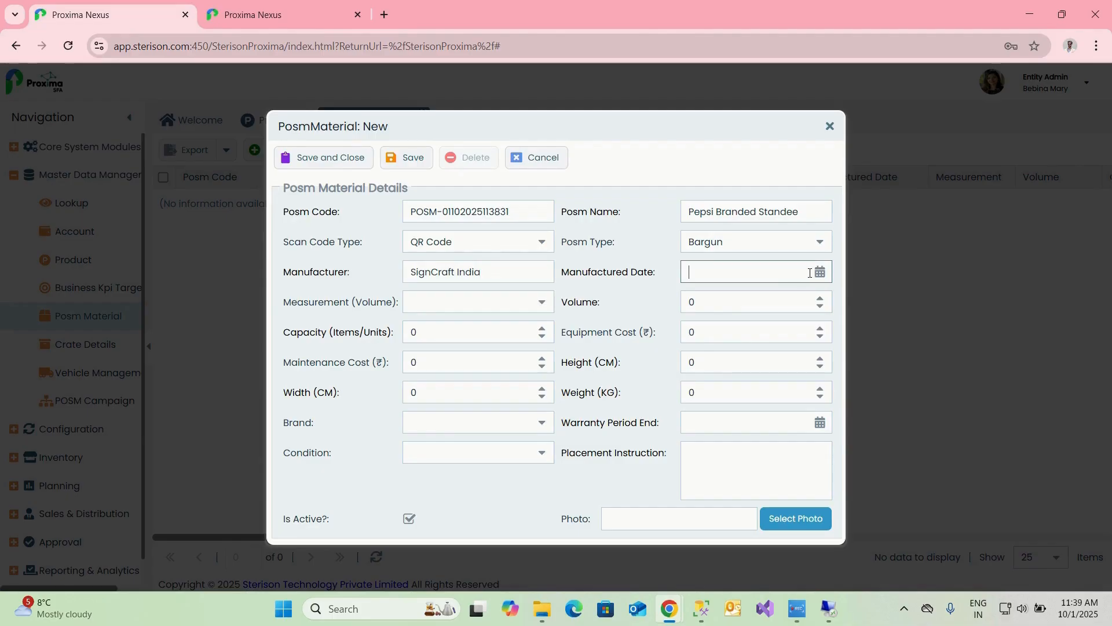
click(819, 273)
text(2024-05-01)
key(Tab)
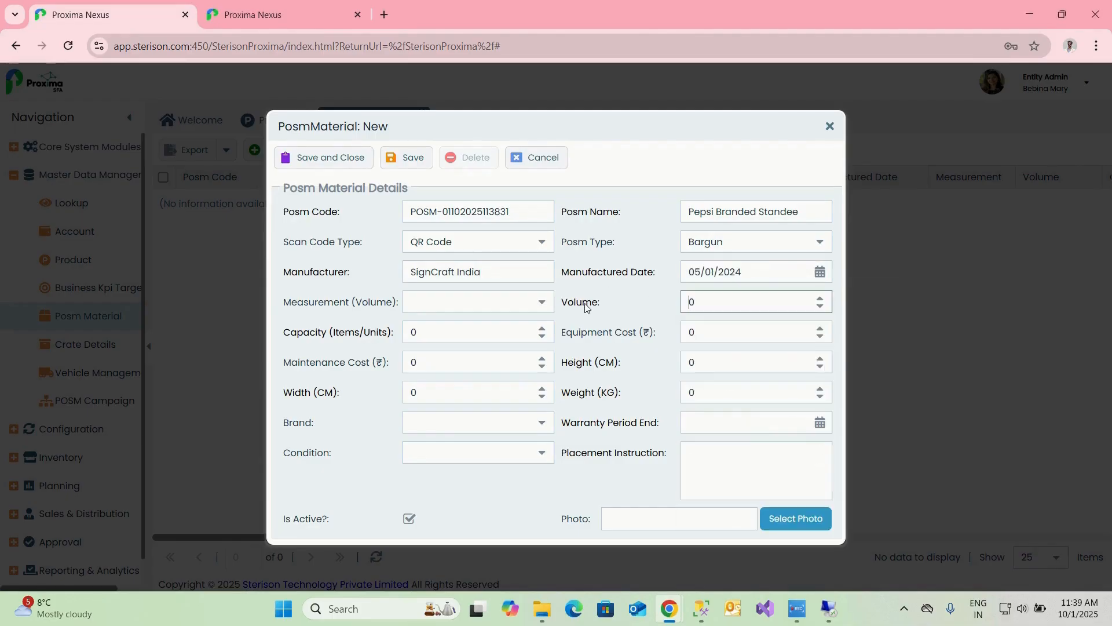
click(538, 303)
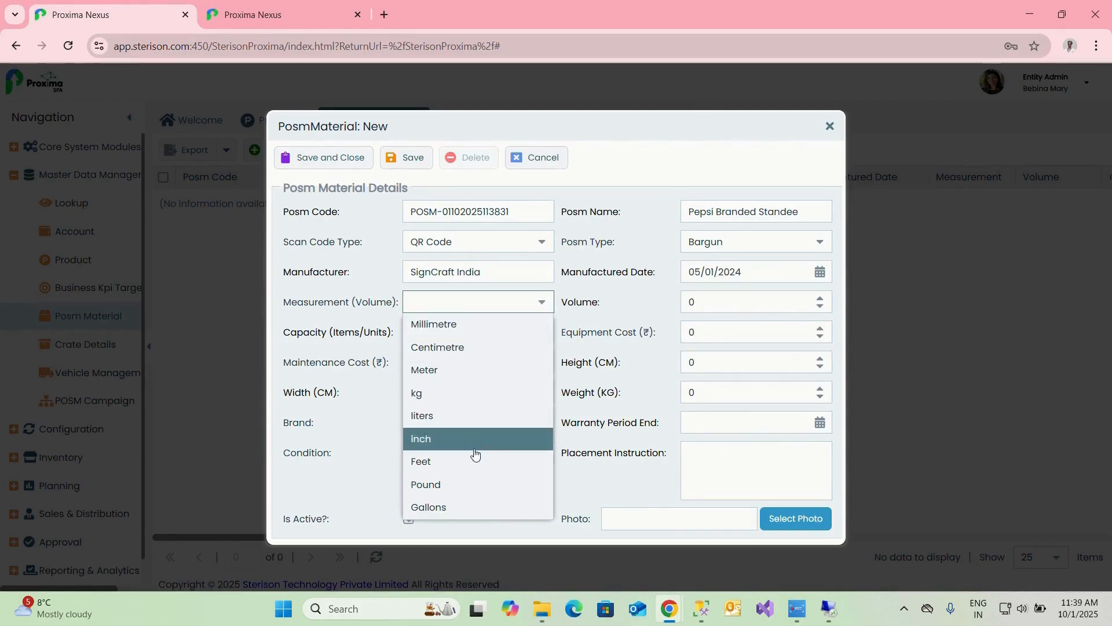
click(464, 464)
Step: Enter capacity 500, equipment cost 8500, maintenance cost 500, height 180, width 50, weight 5
click(737, 300)
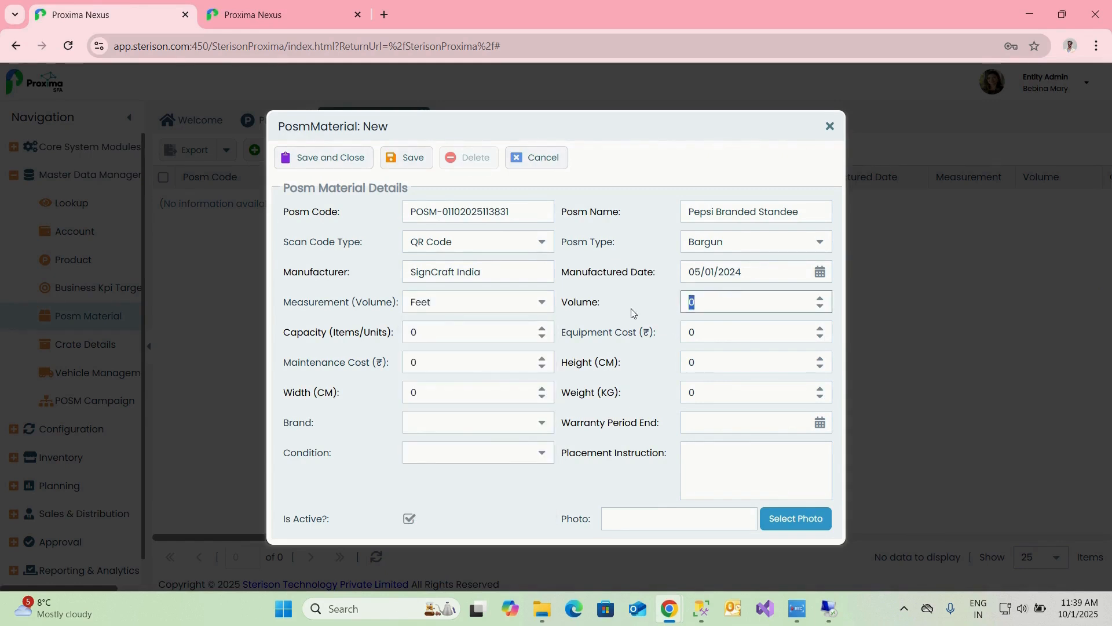
key(Tab)
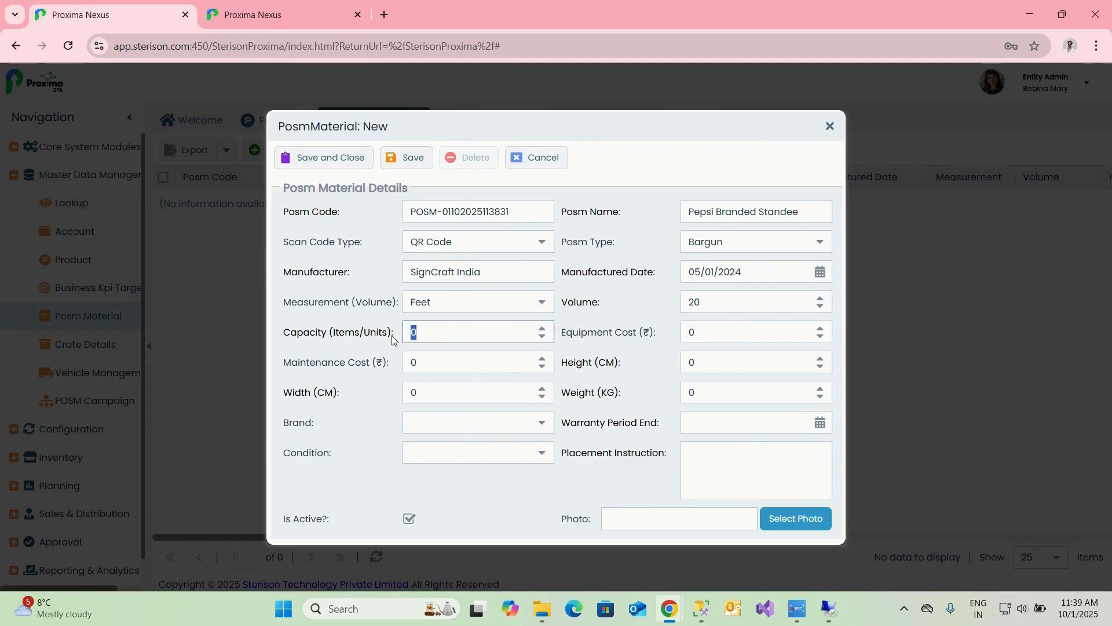
text(500)
key(Tab)
text(8500)
key(Tab)
text(500)
key(Tab)
text(180)
key(Tab)
text(50)
key(Tab)
text(5)
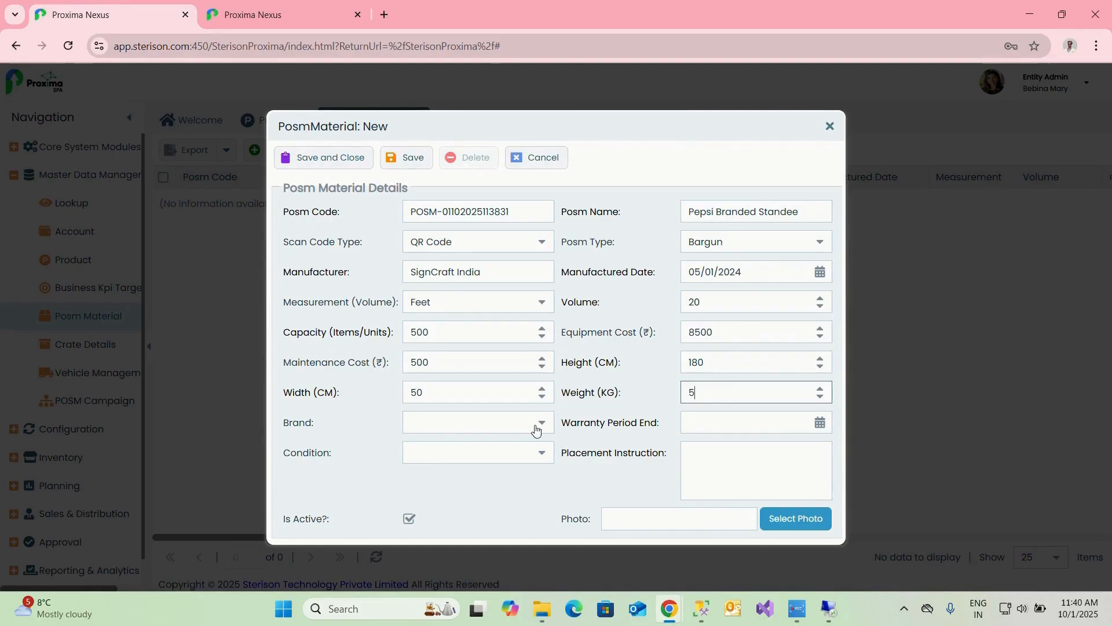
Step: Set the brand to Schweppes Bitter Lemon and the condition to Good
click(540, 424)
click(505, 472)
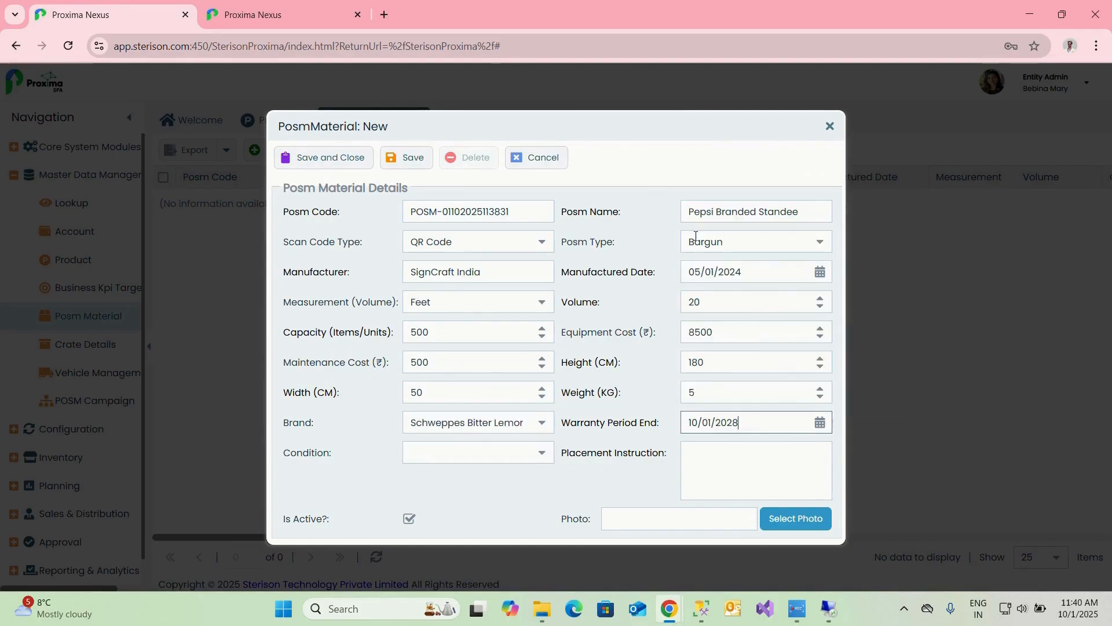
click(477, 451)
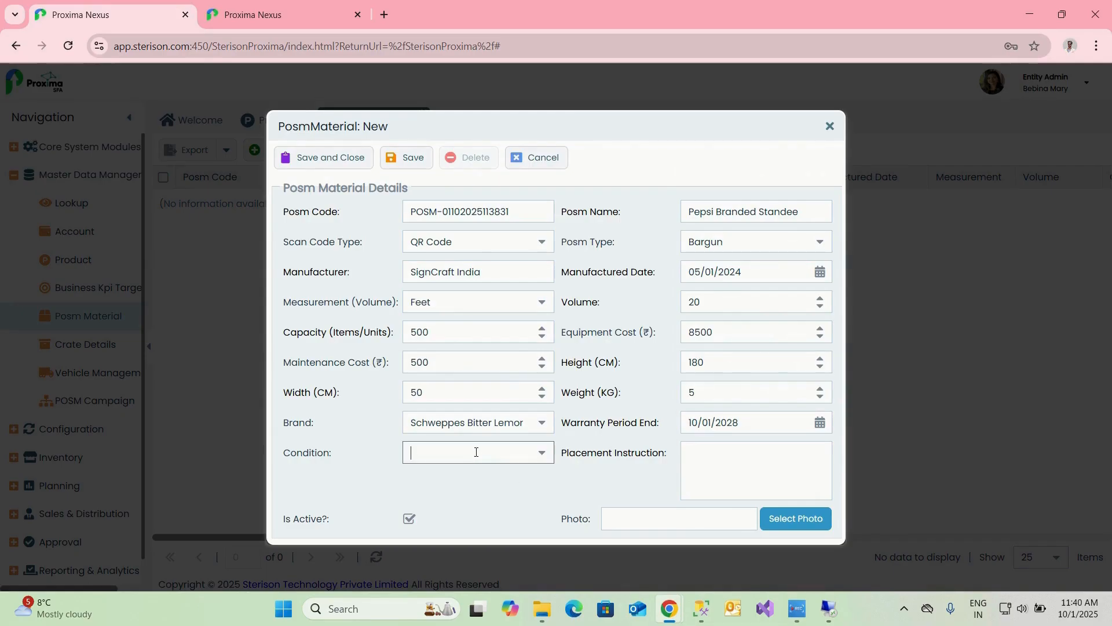
click(542, 451)
click(492, 483)
click(535, 453)
click(503, 496)
Step: Add placement instruction 'Make visibite on the entrance', attach posm_rack.png, and save the record
click(755, 462)
text(Make visibite on the entrance area.)
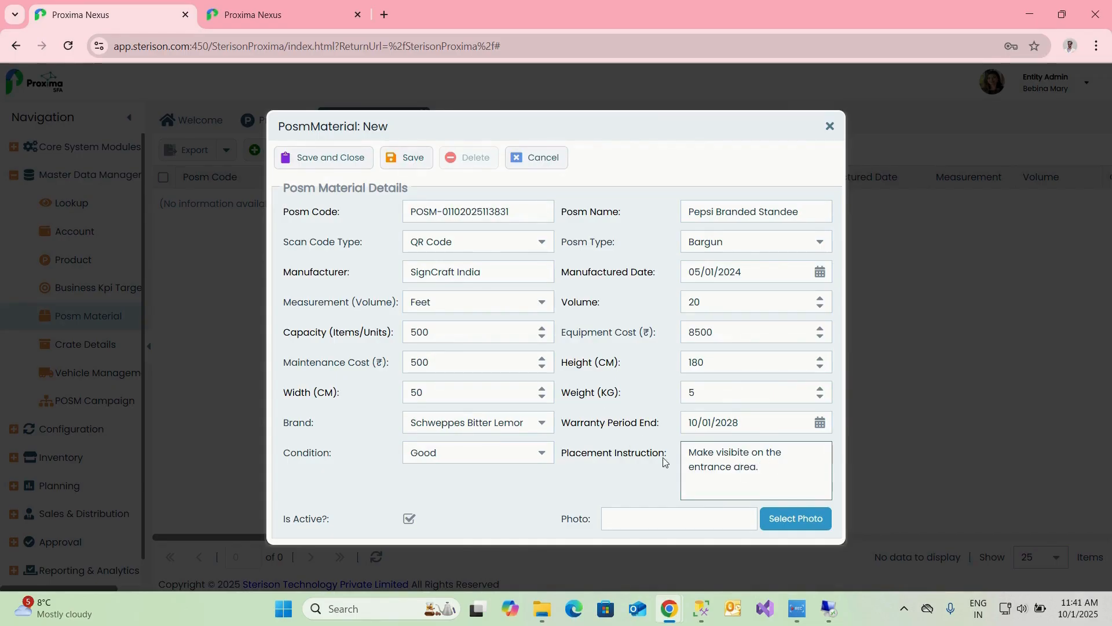
click(810, 524)
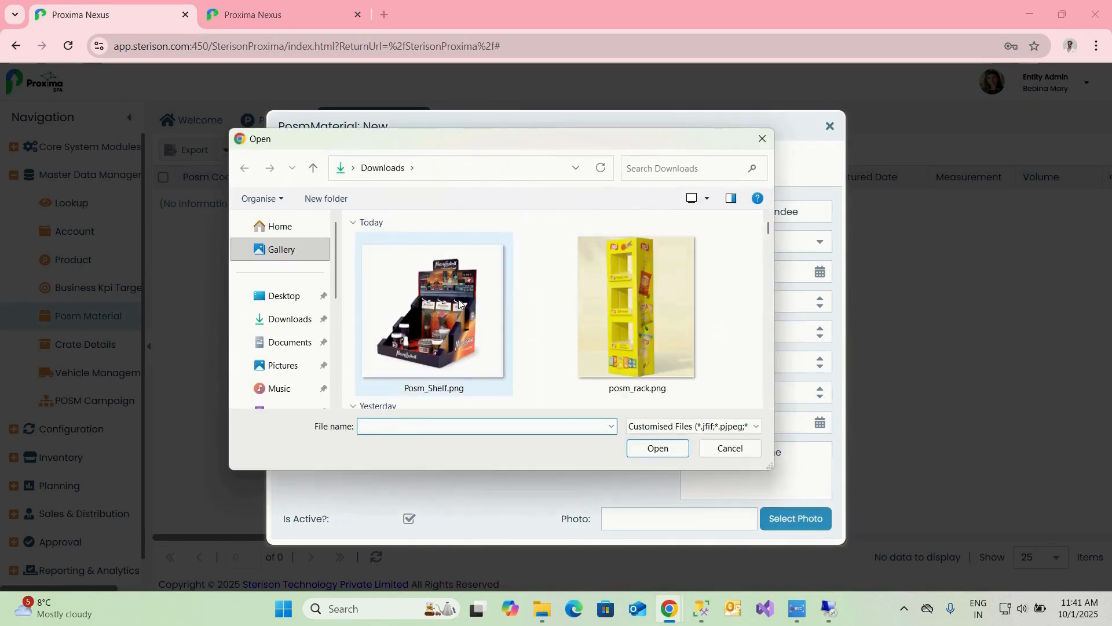
click(459, 302)
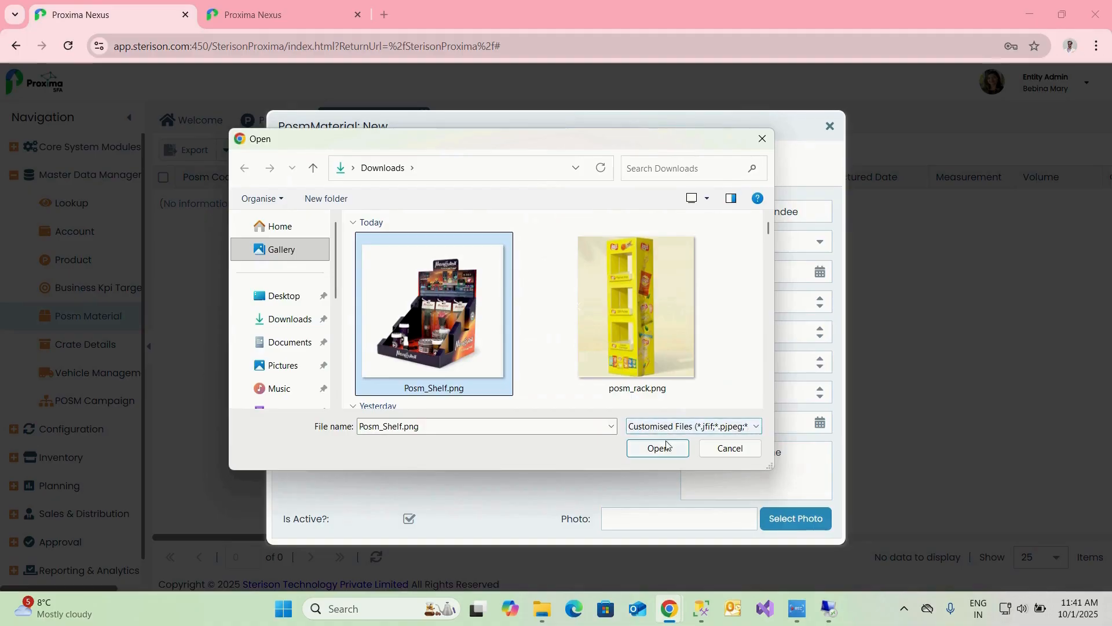
click(656, 359)
click(658, 449)
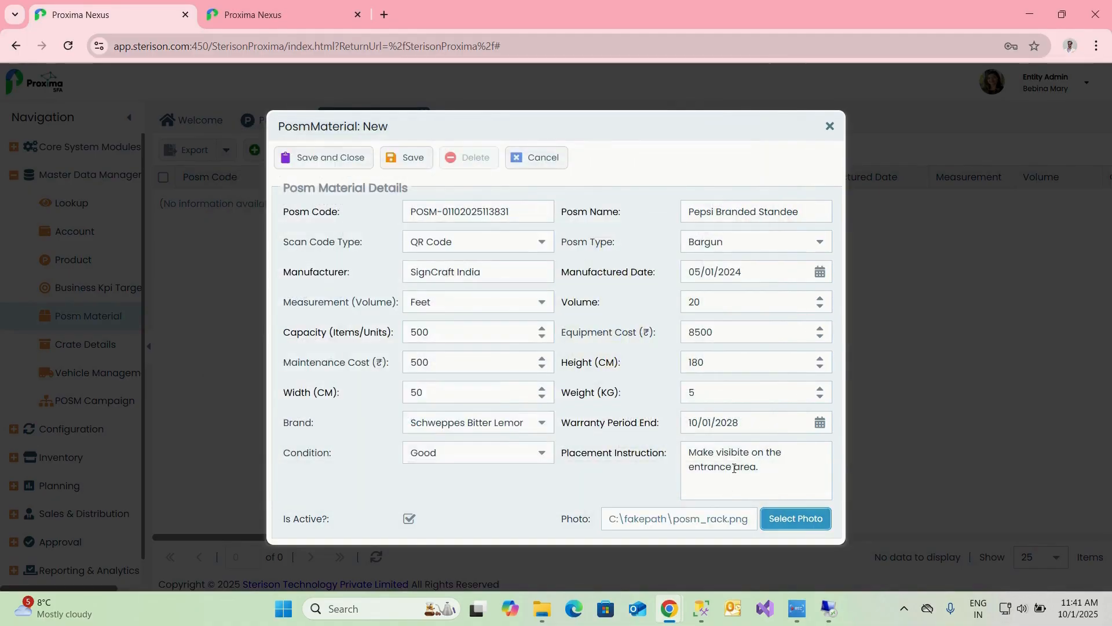
click(335, 167)
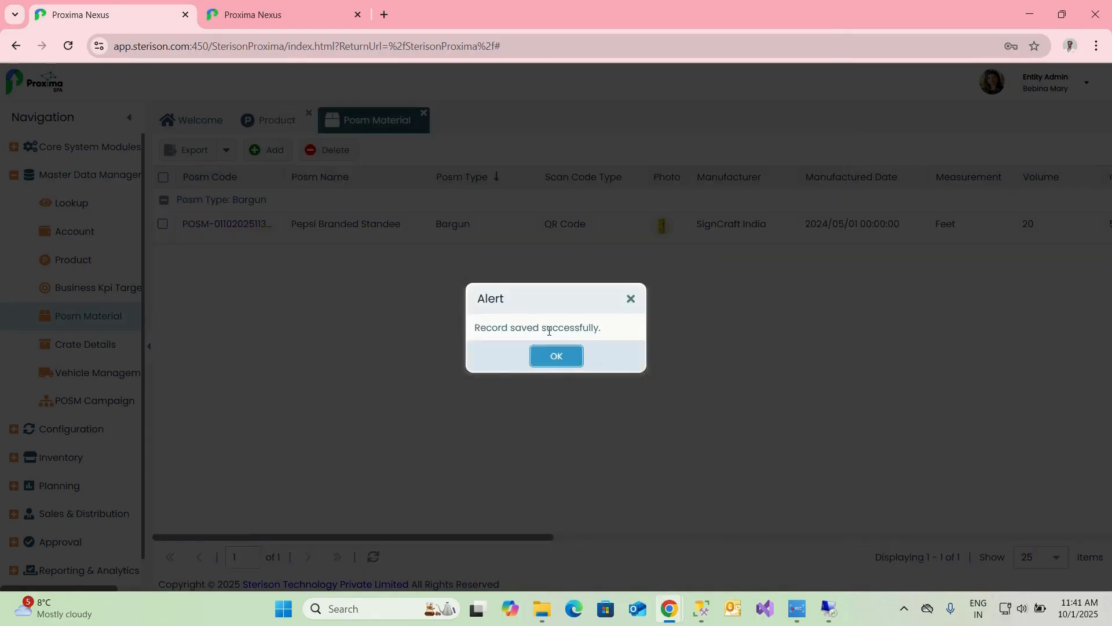
click(577, 364)
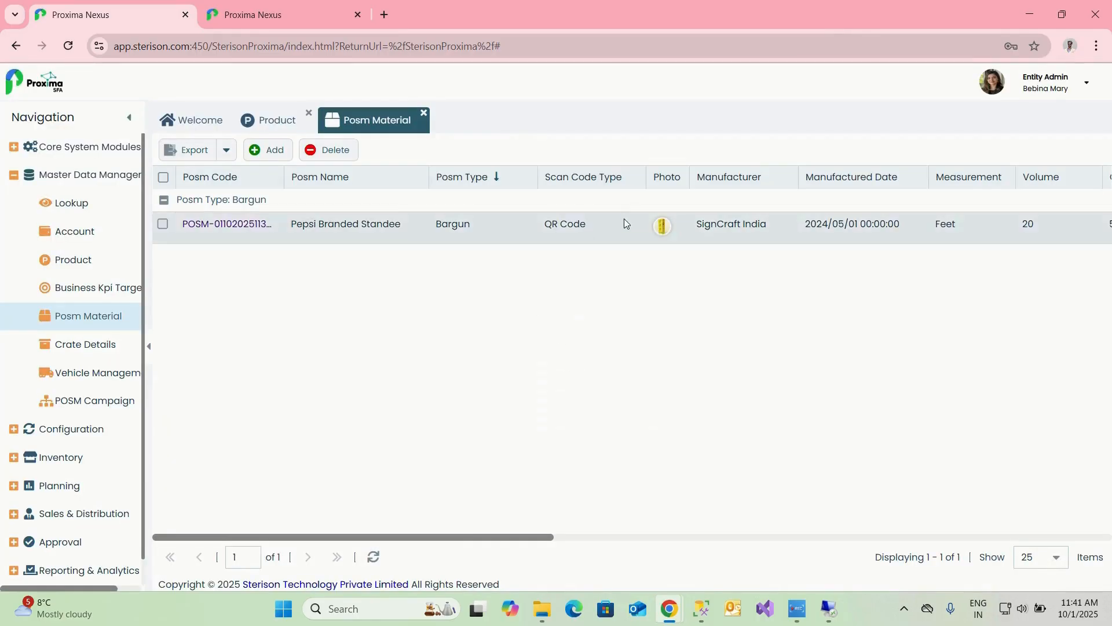
Step: Attach Posm_Shelf.png as the Coca-Cola Display Chiller photo and save the material
drag(440, 539, 976, 527)
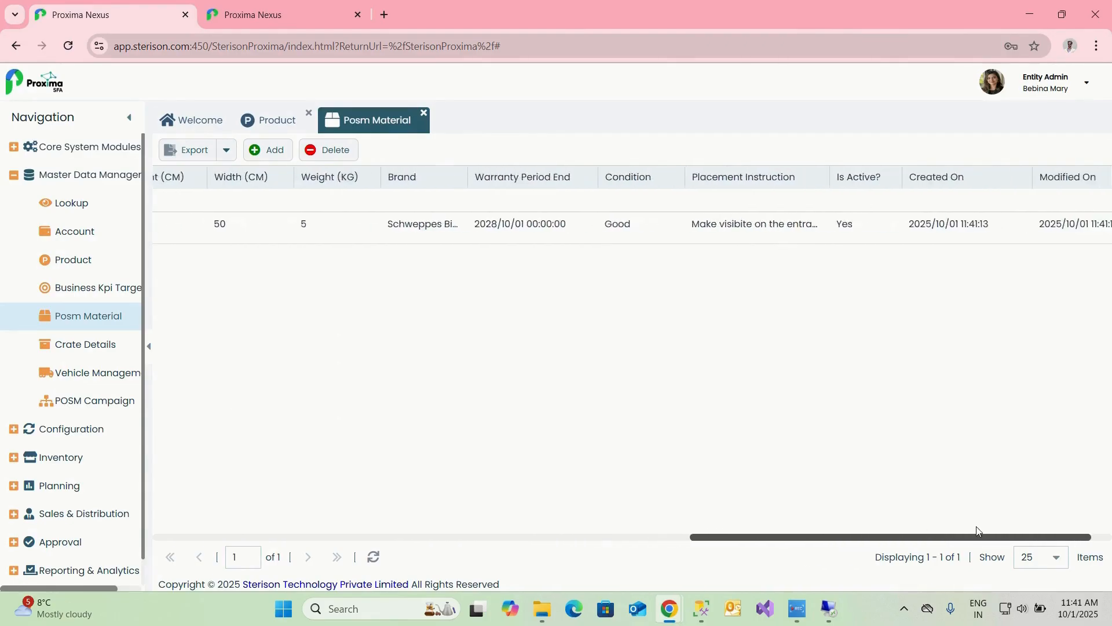
click(269, 150)
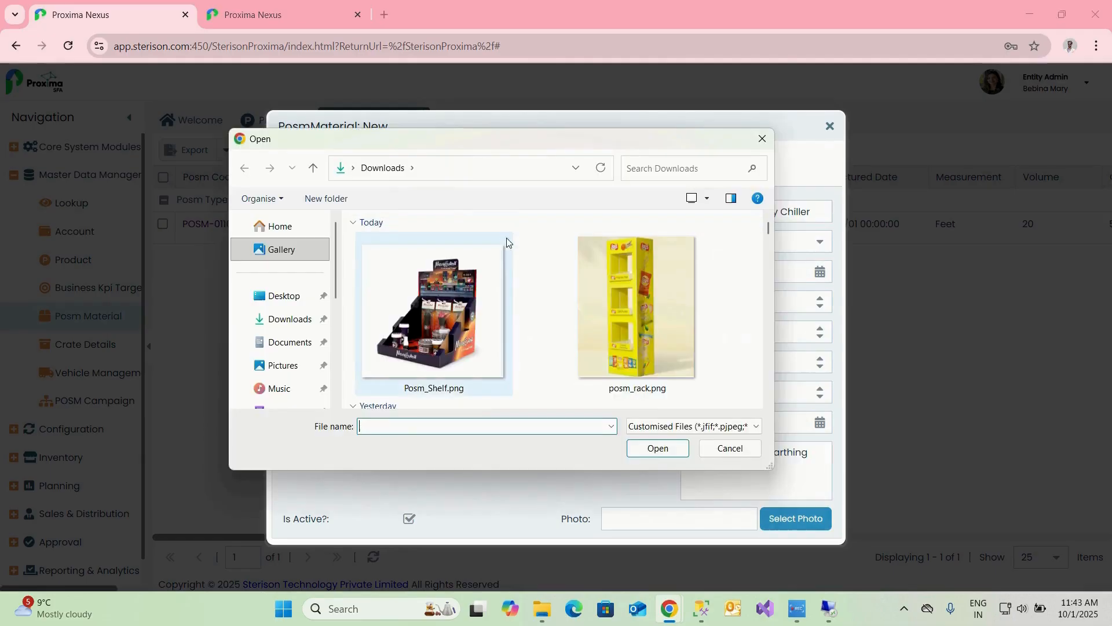
click(477, 309)
click(681, 449)
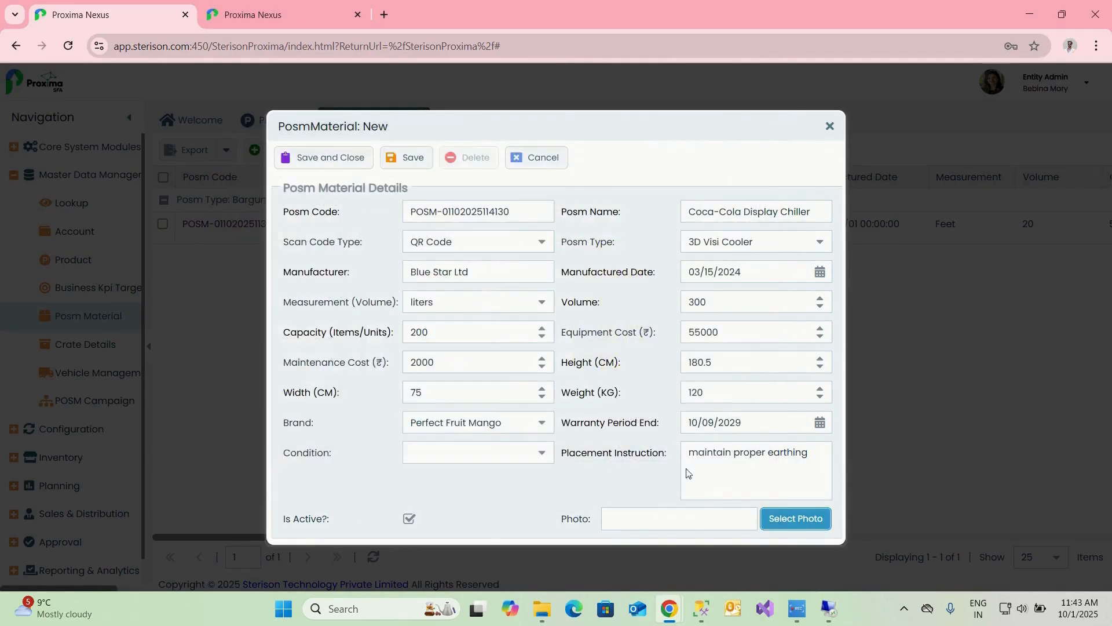
click(356, 162)
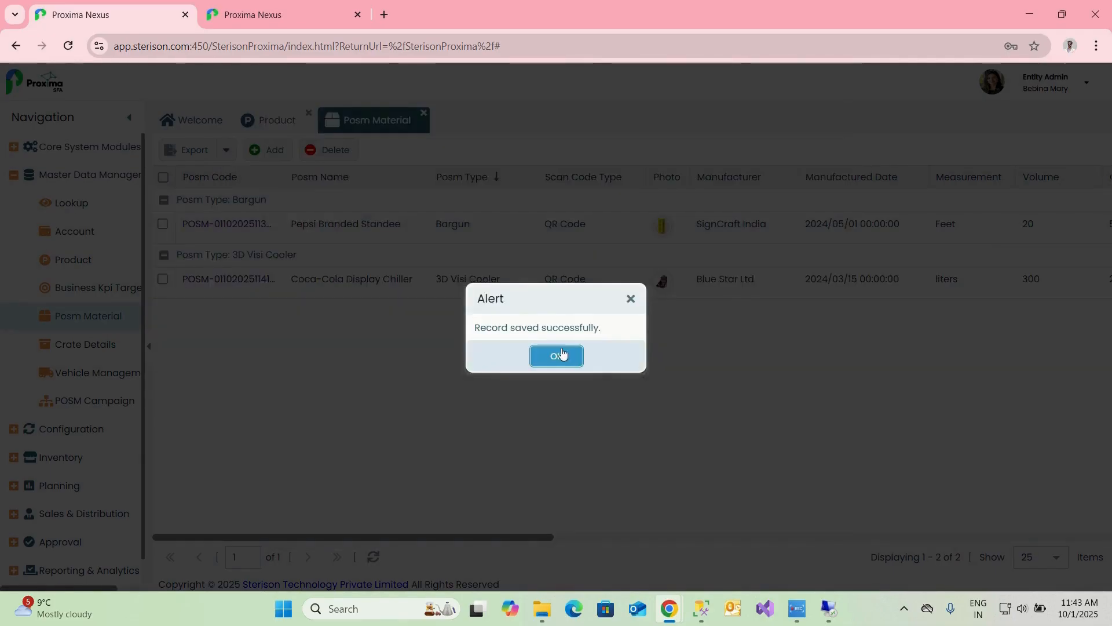
click(560, 353)
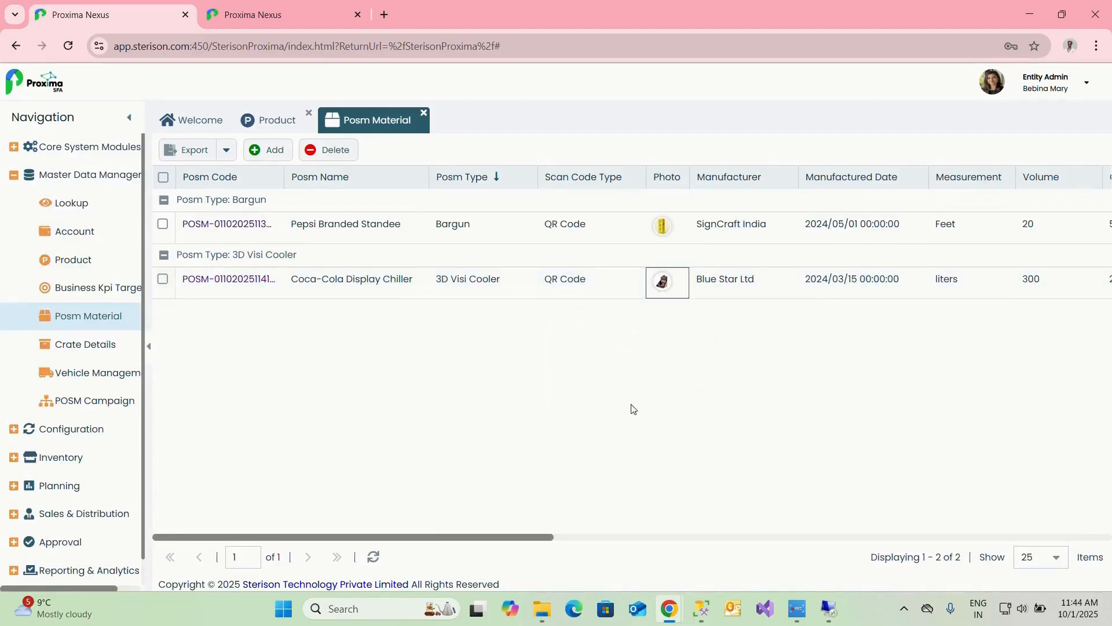
drag(425, 537, 603, 538)
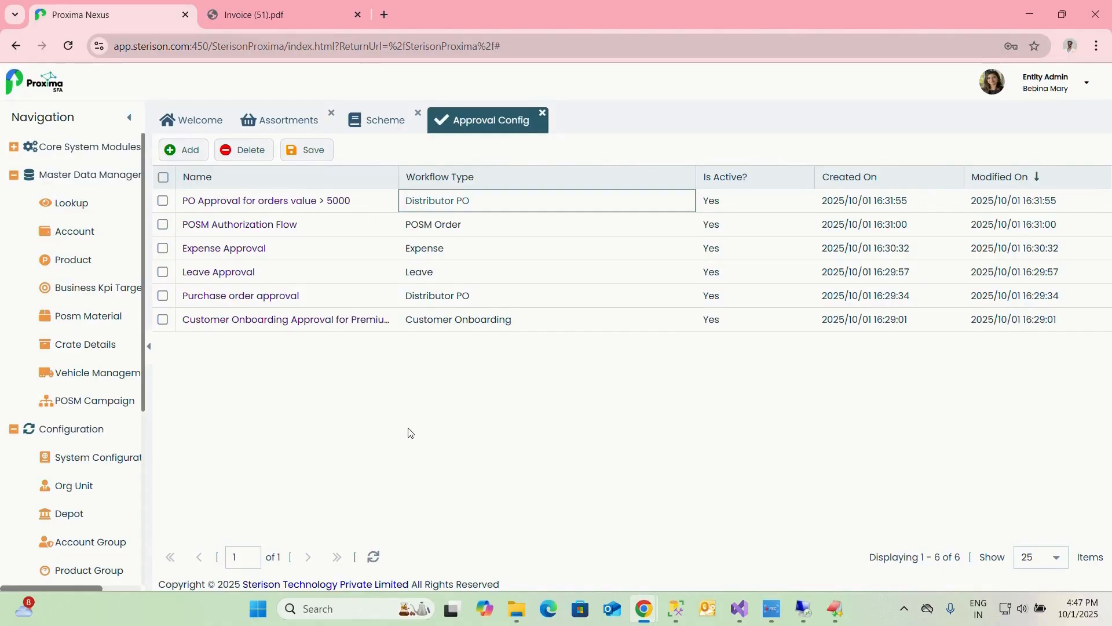
Step: Create the Monsoon Splash Offer campaign running 10/01/2025 to 10/31/2025
click(92, 401)
click(278, 151)
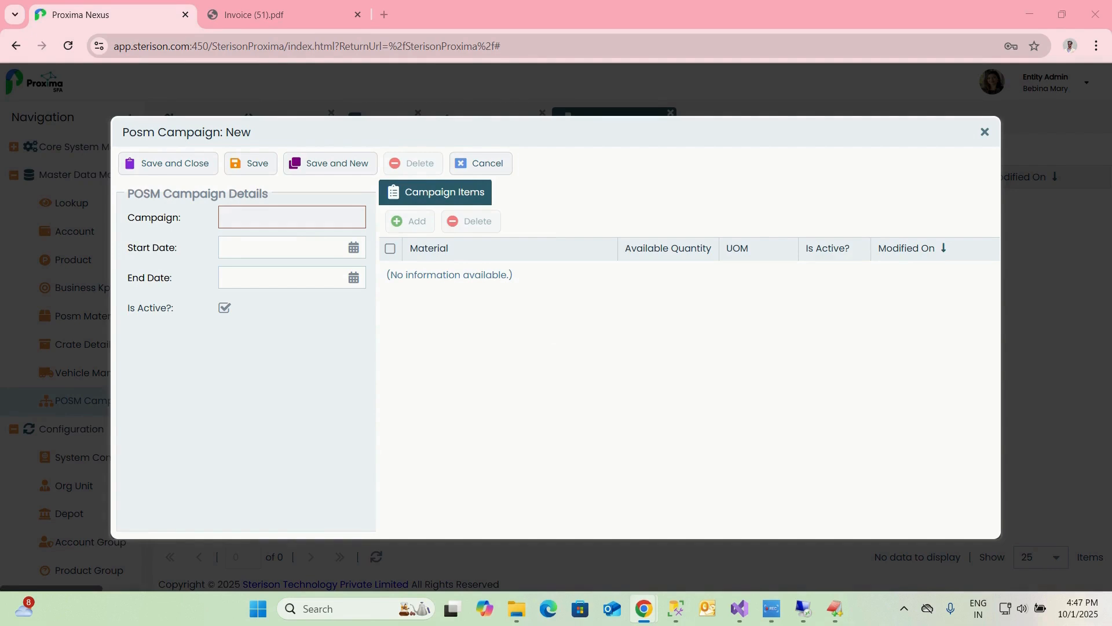
text(Monsoon Splash Offer)
click(268, 249)
click(353, 250)
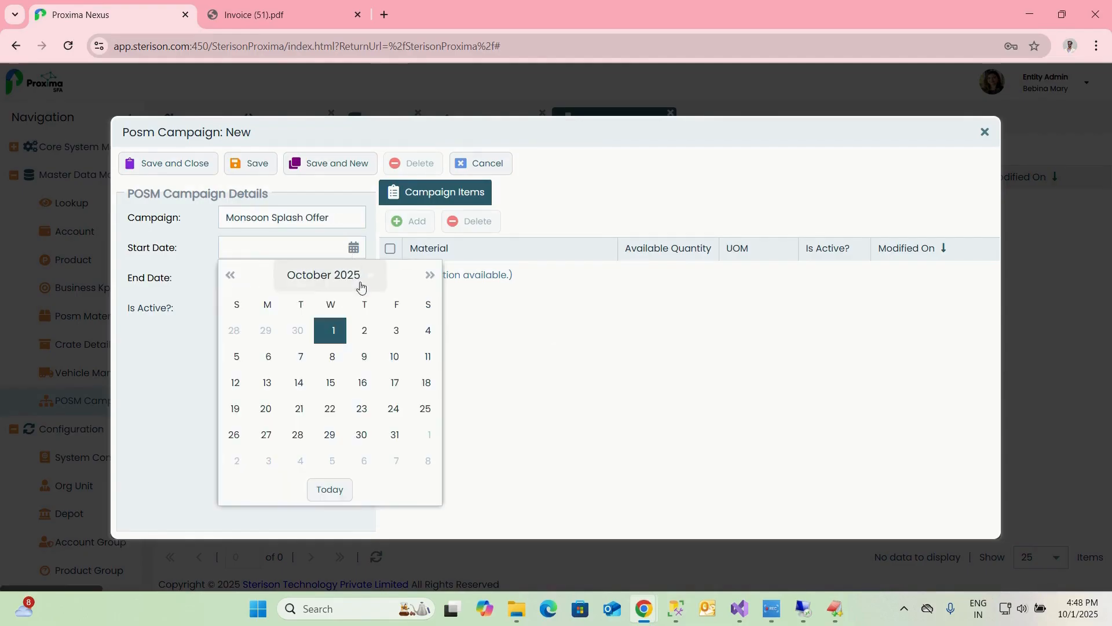
click(333, 330)
click(354, 278)
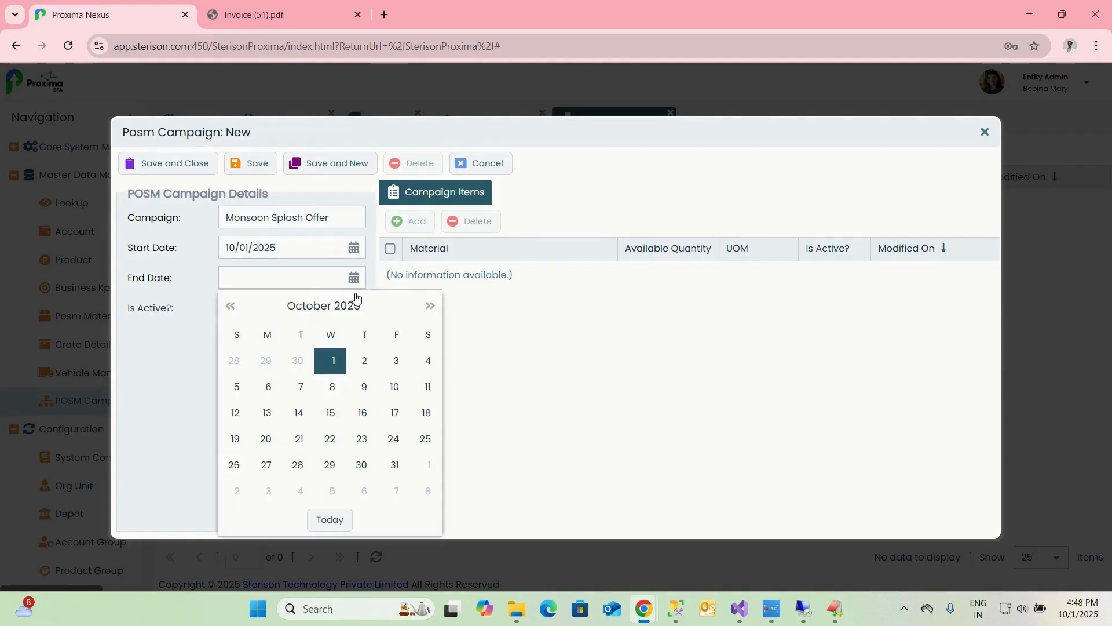
click(388, 474)
click(275, 167)
click(556, 361)
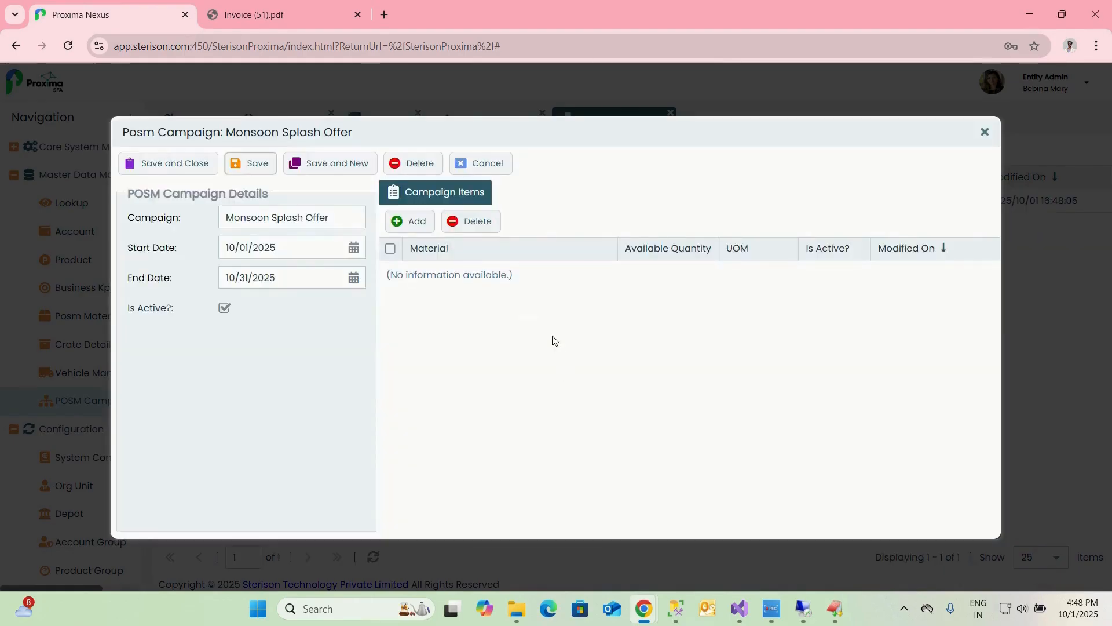
Step: Add Coca-Cola Display Chiller to the campaign with quantity 20 Pcs
click(414, 223)
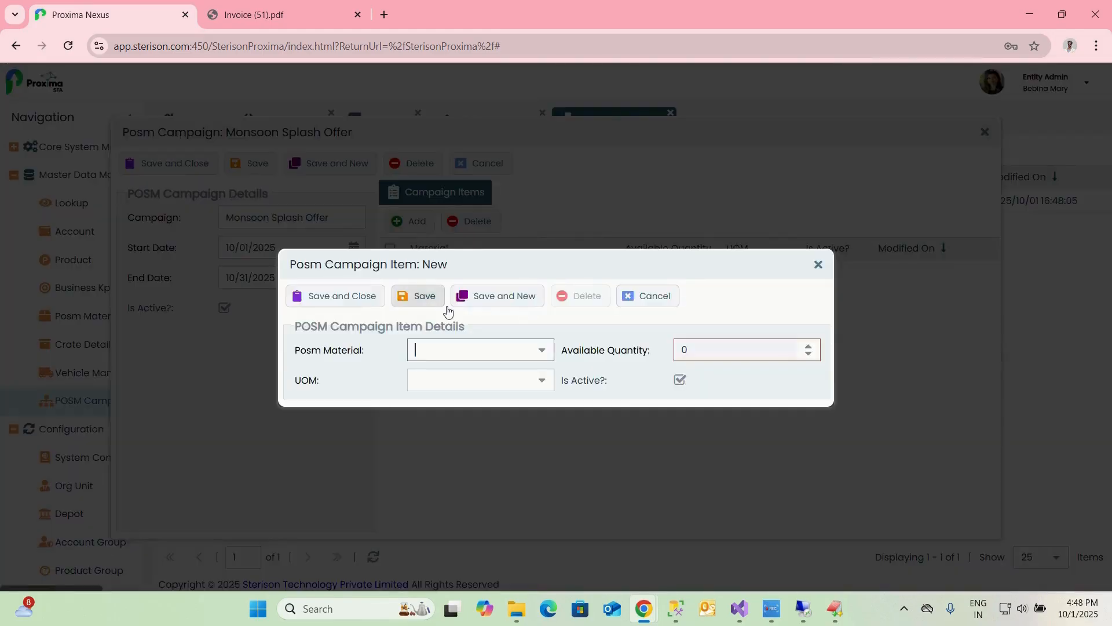
click(544, 350)
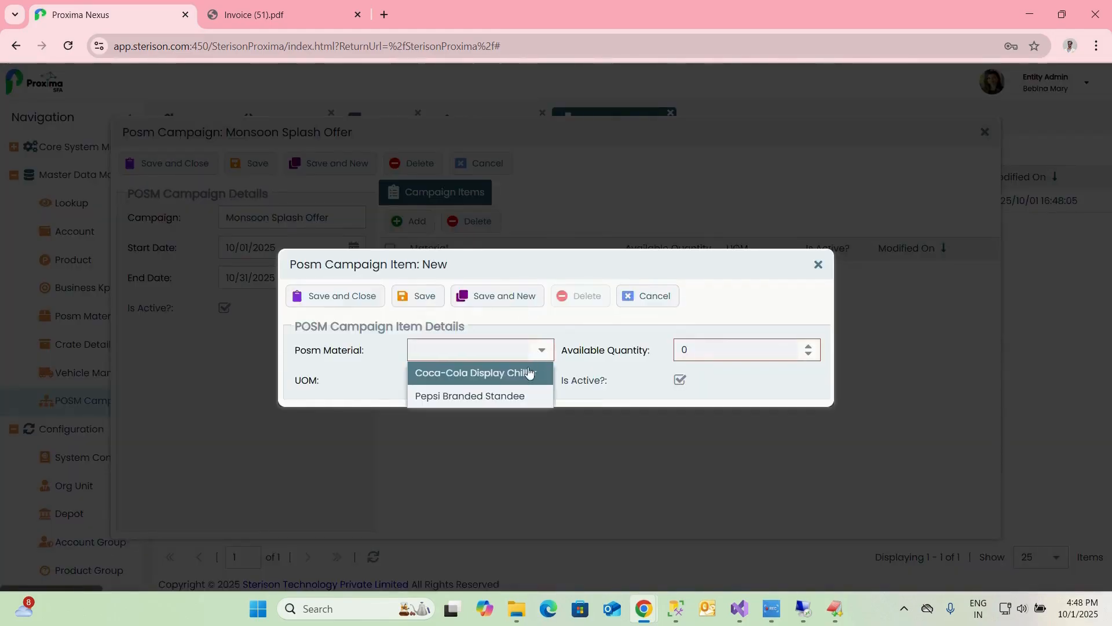
click(532, 373)
click(700, 354)
key(BackSpace)
text(20)
click(541, 381)
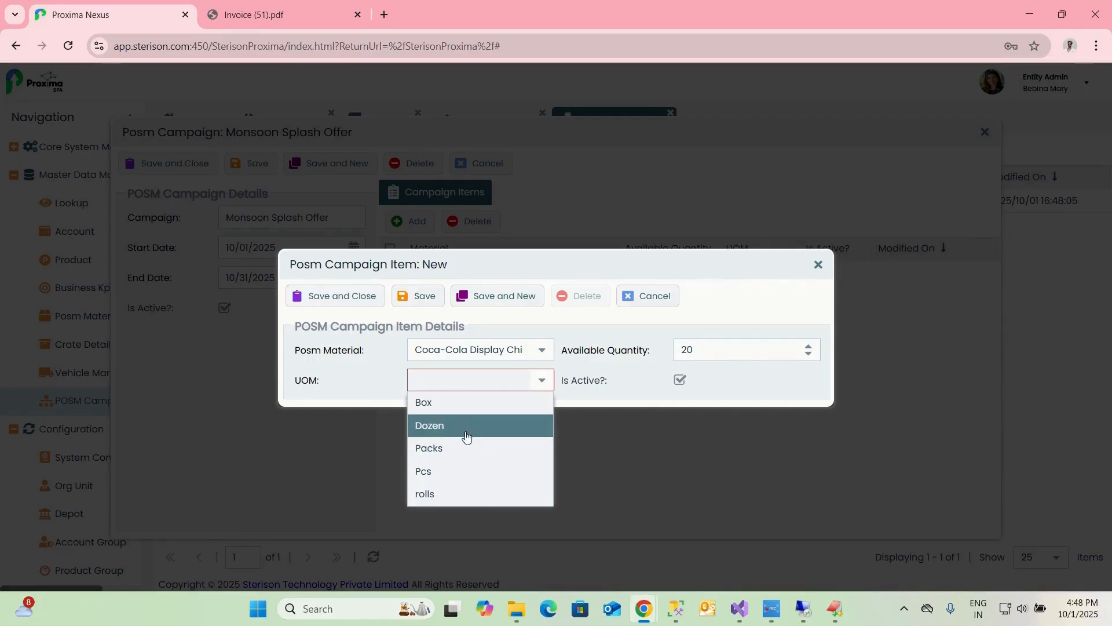
click(462, 483)
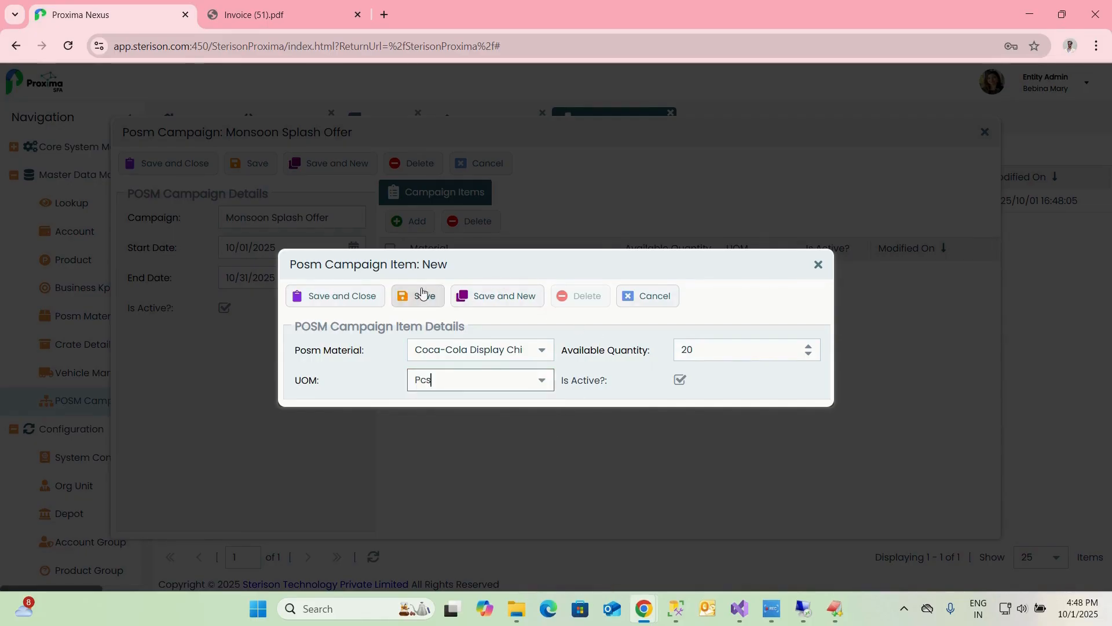
click(363, 296)
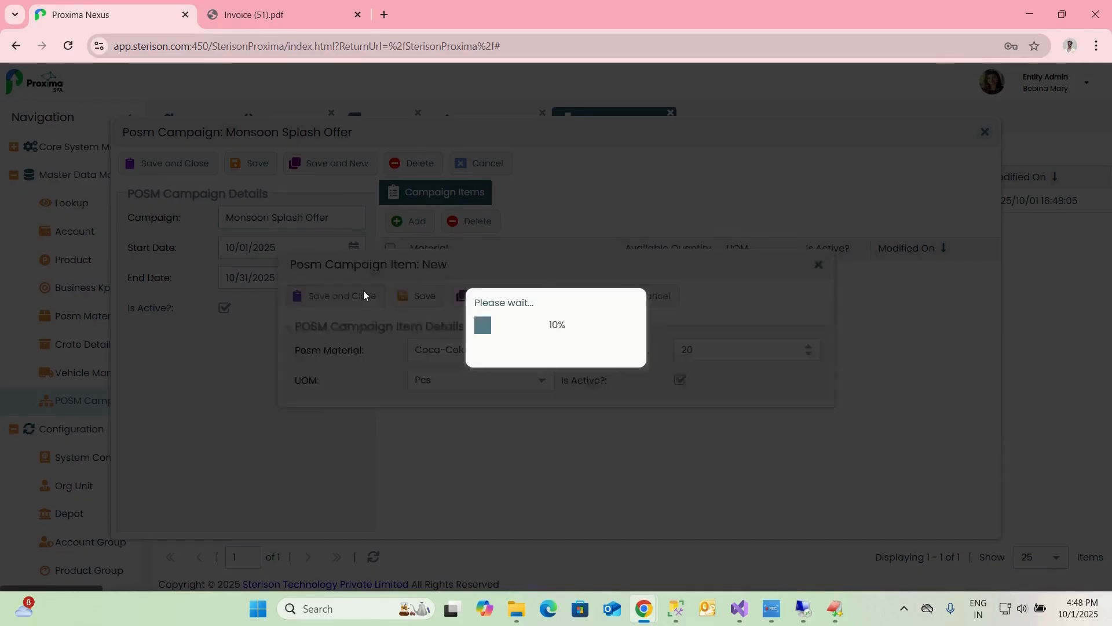
click(558, 356)
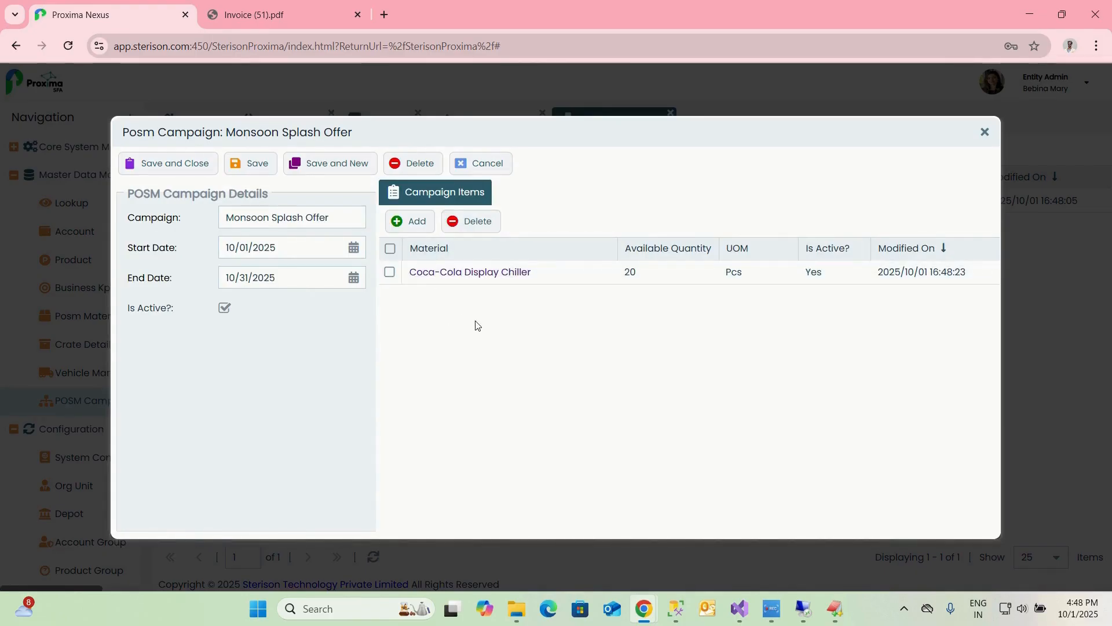
Step: Add Pepsi Branded Standee (15 Pcs) as the second item and reopen the campaign
click(415, 228)
click(542, 350)
click(520, 395)
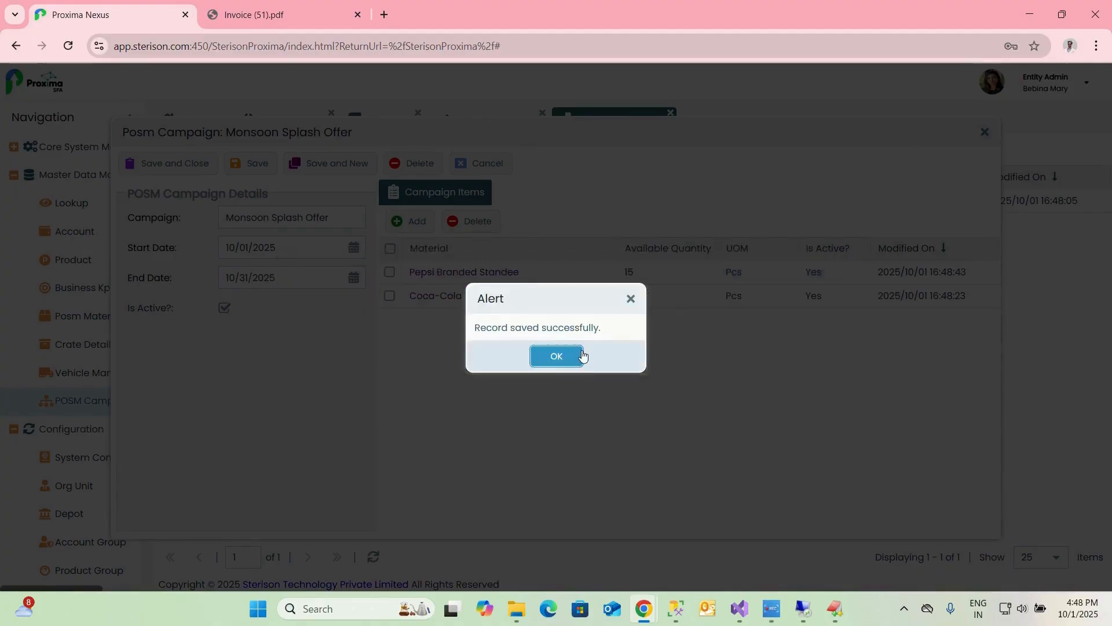
click(579, 356)
click(490, 176)
double_click(250, 205)
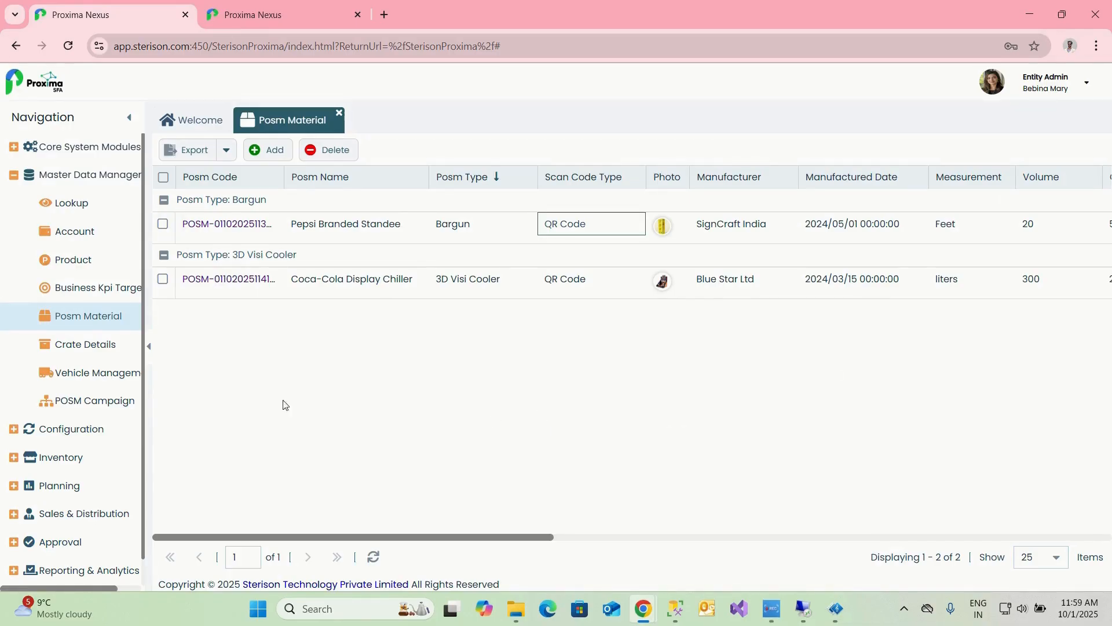
Step: Enter vehicle TN01AB1234, type Mini Truck, model Eicher Pro 3015
click(109, 375)
text(TN01AB1234)
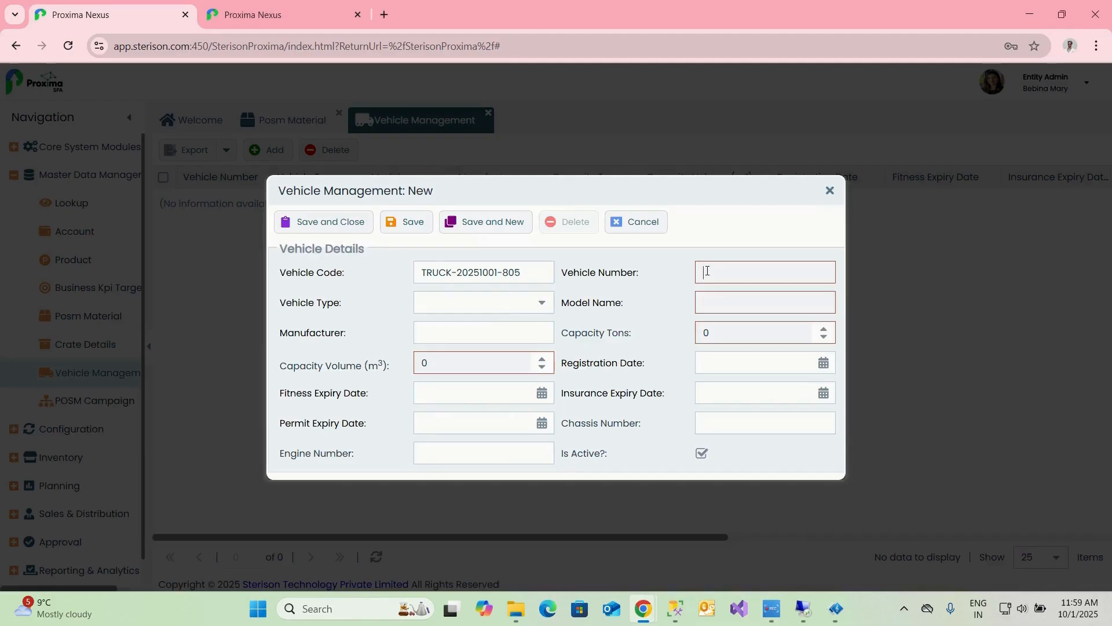
click(543, 307)
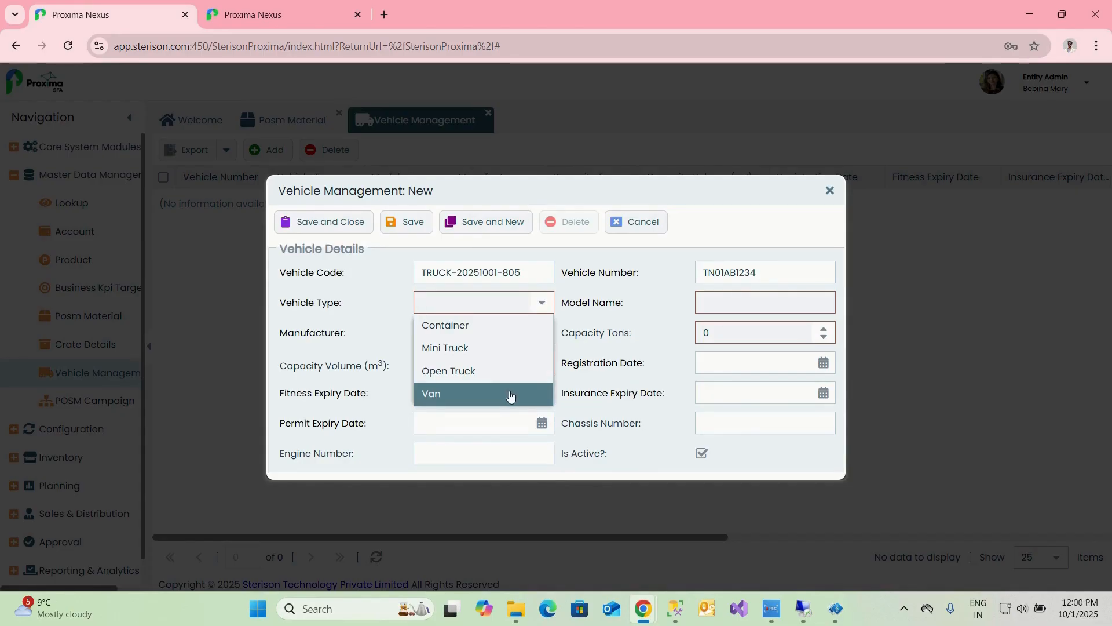
click(511, 350)
click(718, 303)
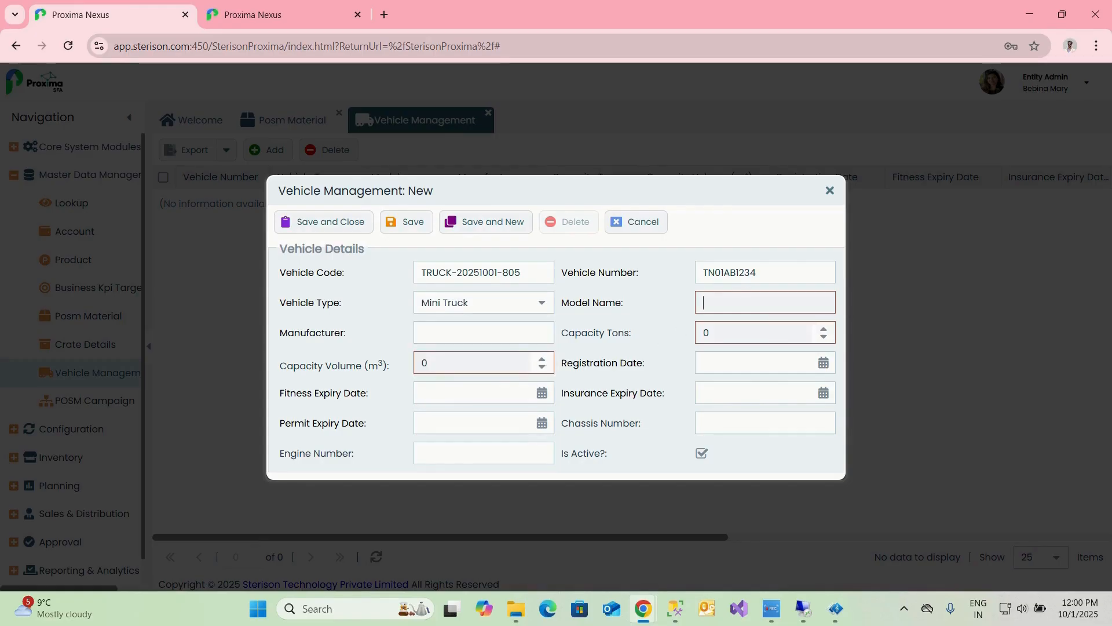
key(alt+Tab)
key(alt+Tab)
text(Eicher Pro 3015)
key(Tab)
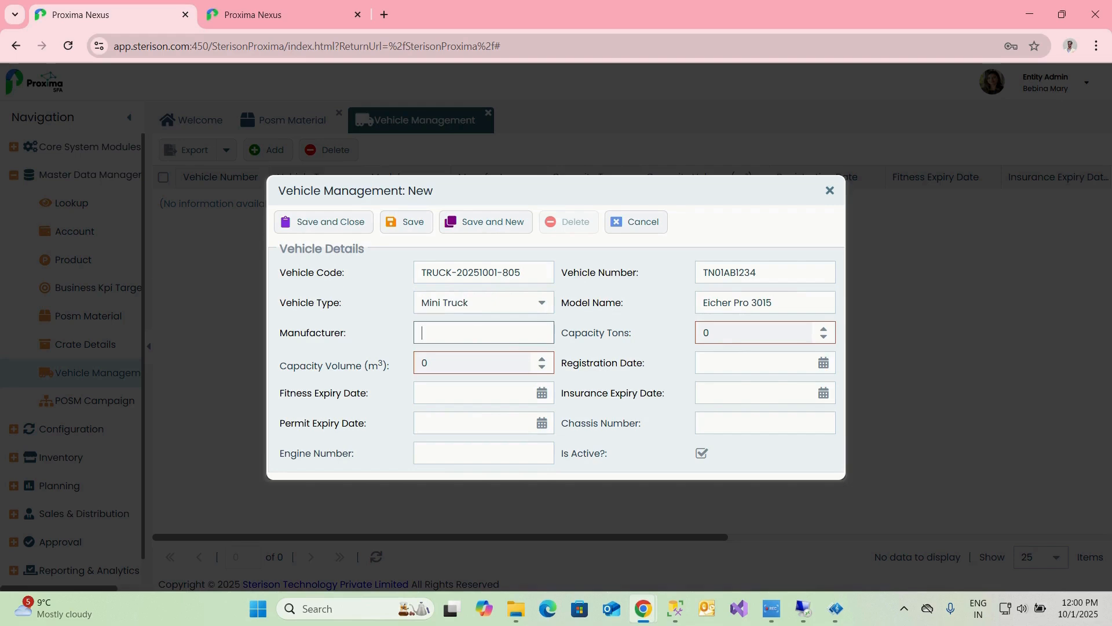
Step: Set manufacturer Eicher Motors and capacities of 11 tons and 45 m³
key(alt+Tab)
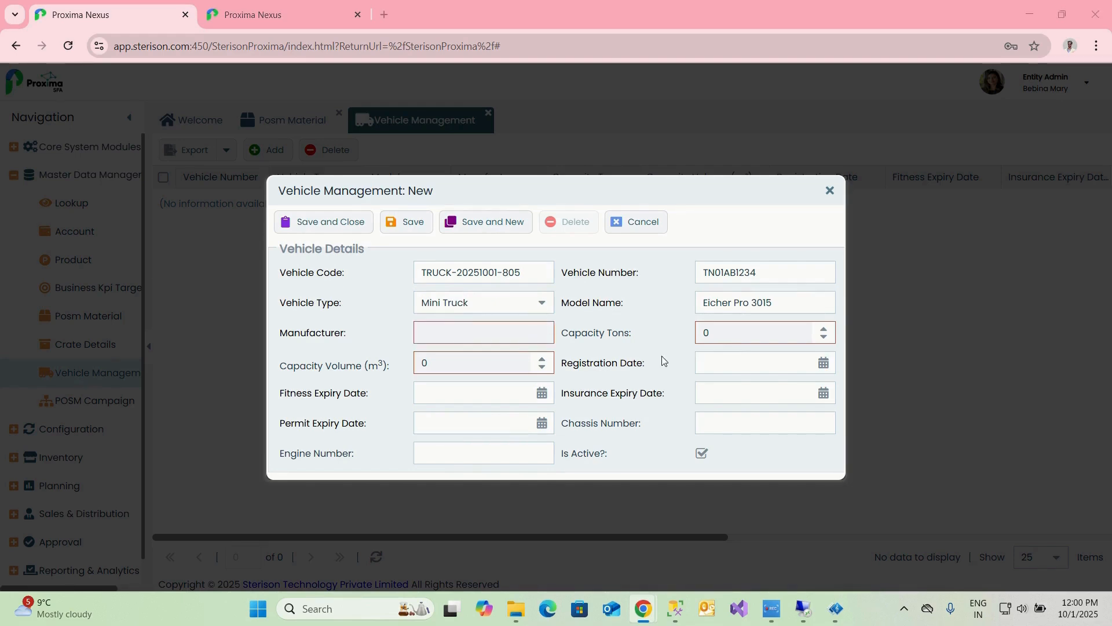
key(alt+Tab)
text(Eicher Motors)
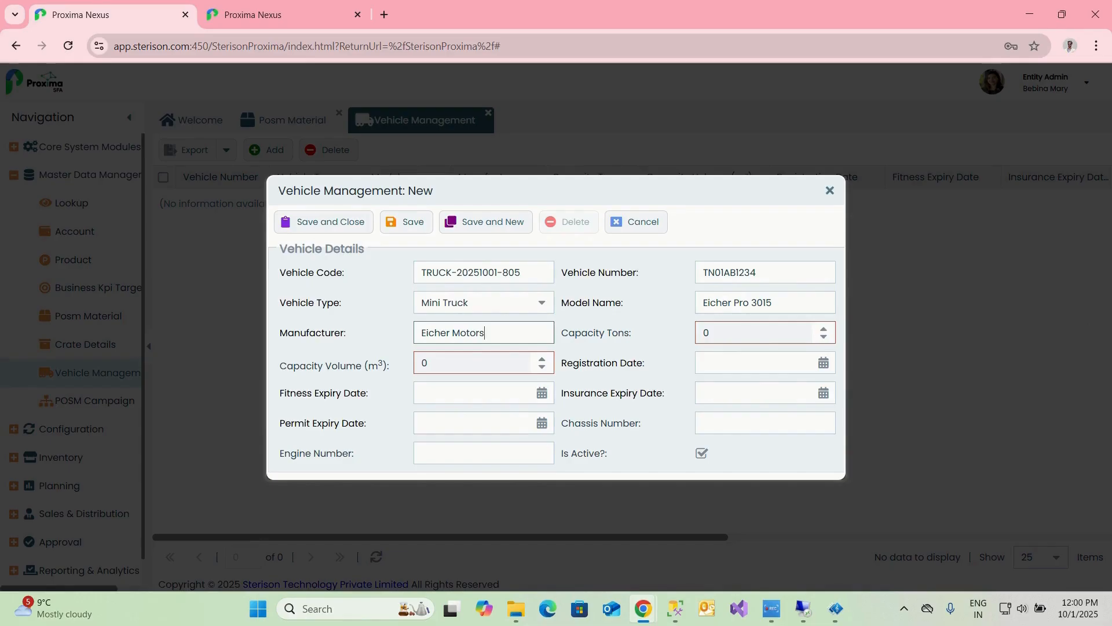
key(alt+Tab)
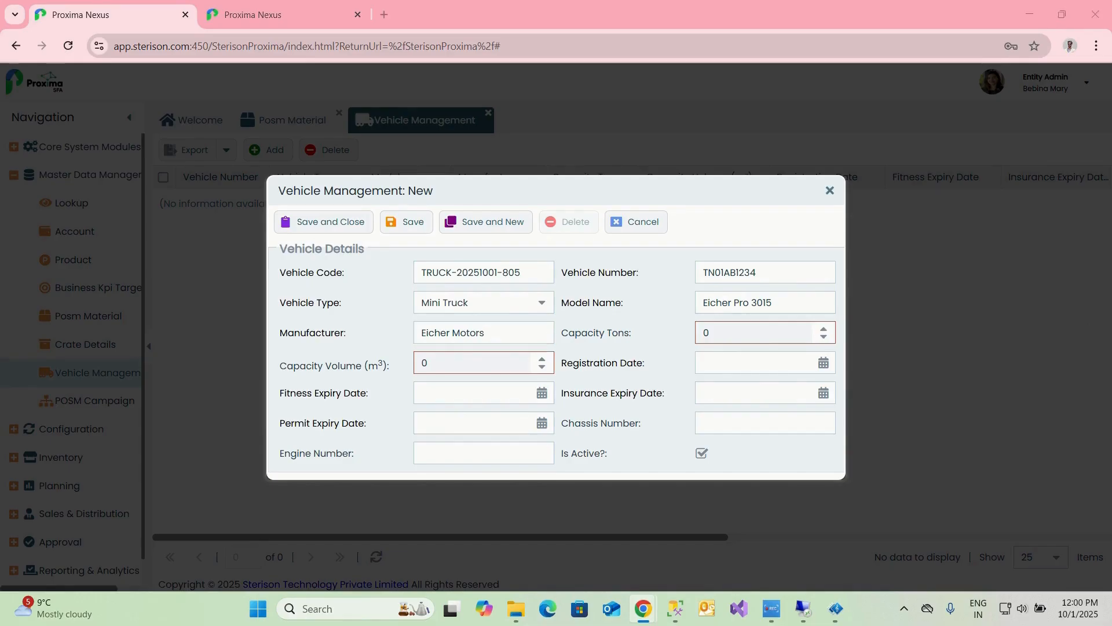
key(alt+Tab)
drag(753, 335, 683, 342)
text(10.50)
click(457, 365)
key(alt+Tab)
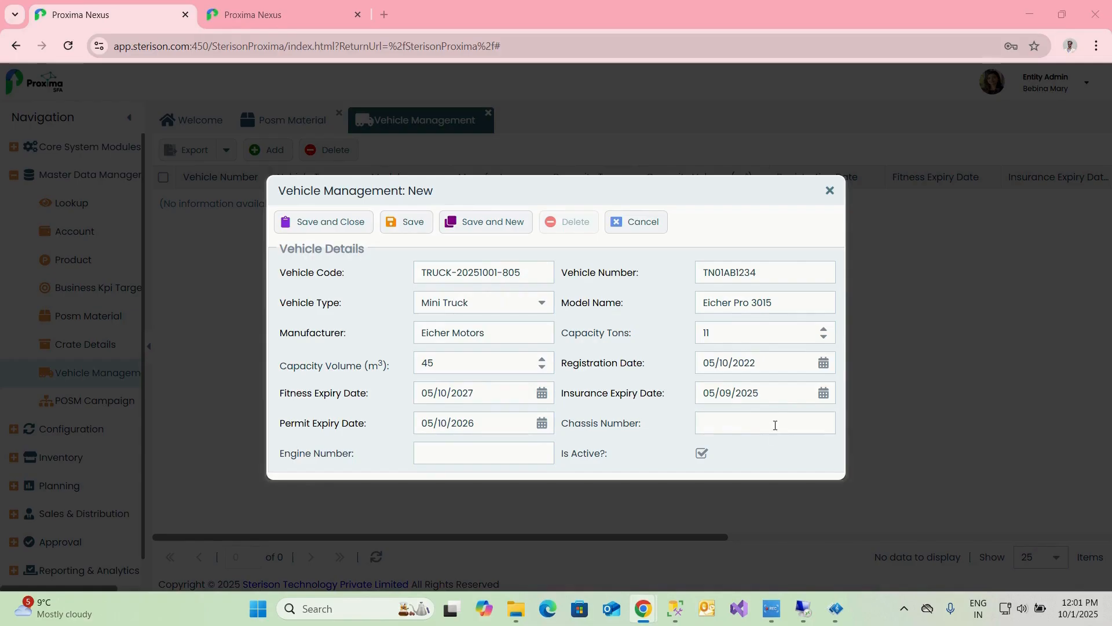
Step: Fill chassis number CHS3015TN001 and engine number ENG3015TN001, then save the vehicle
click(772, 432)
text(CHS3015TN001)
key(alt+Tab)
click(467, 453)
text(ENG3015TN001)
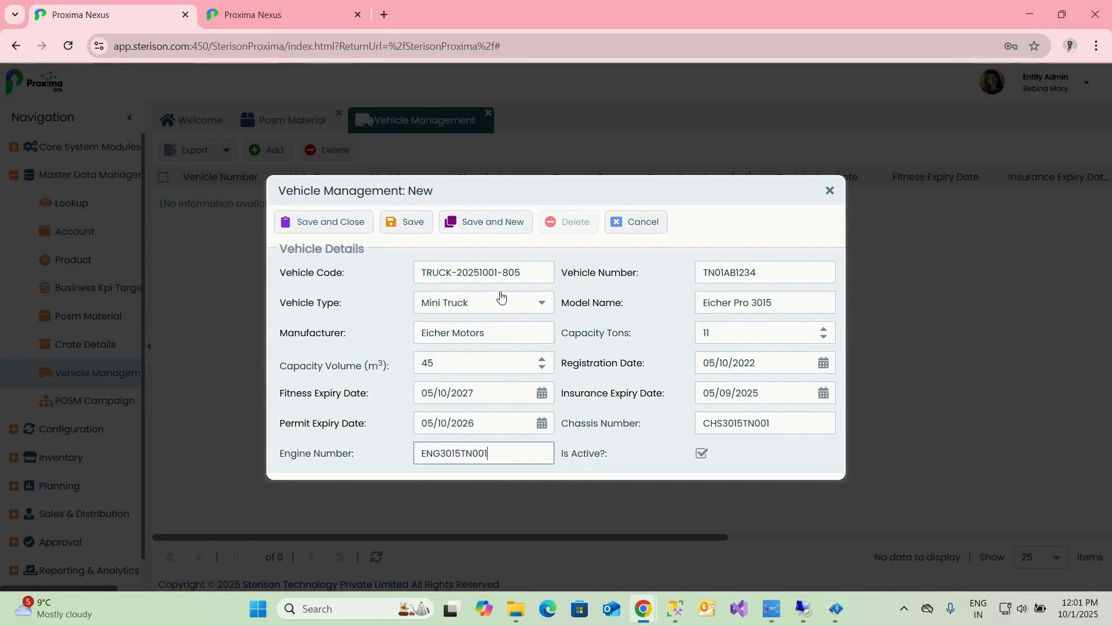
click(360, 225)
click(556, 356)
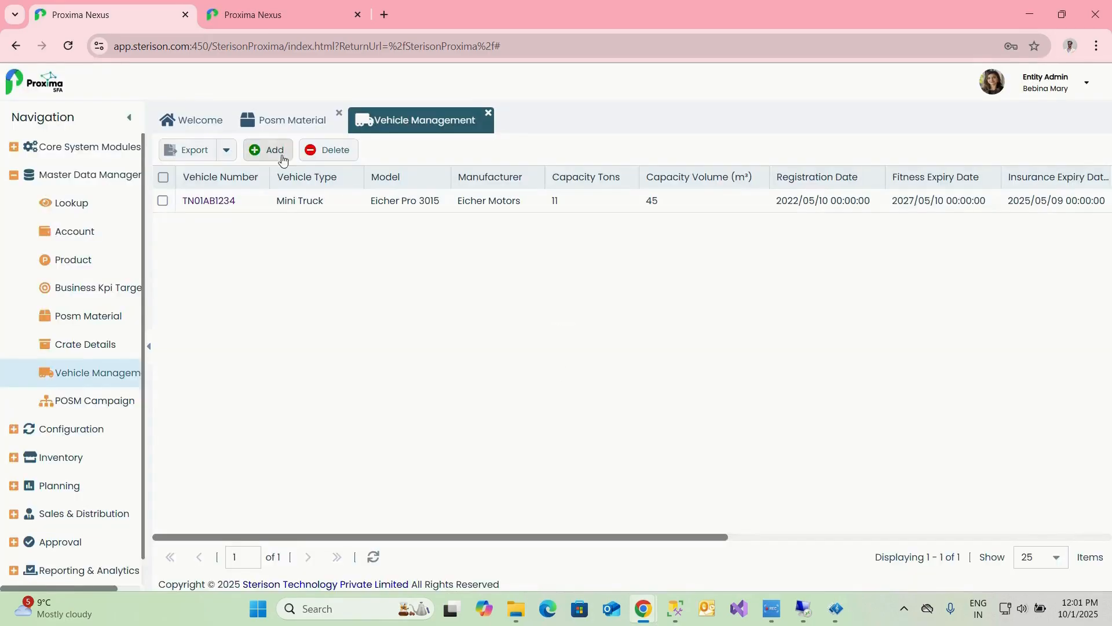
Step: Save a second vehicle record from a new Add form
click(276, 151)
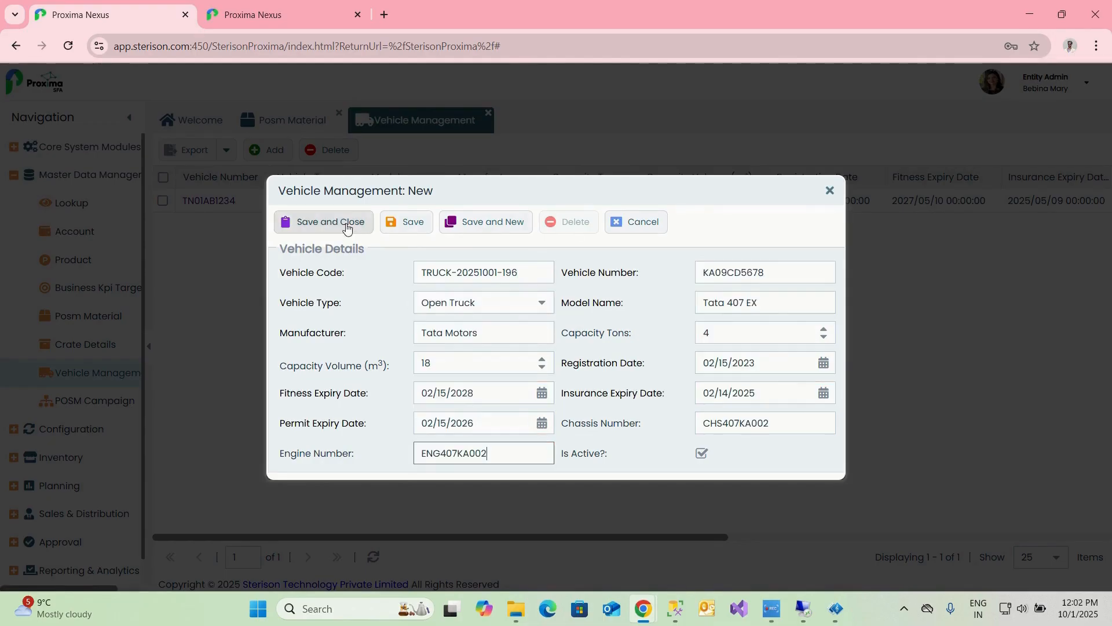
click(355, 227)
click(555, 364)
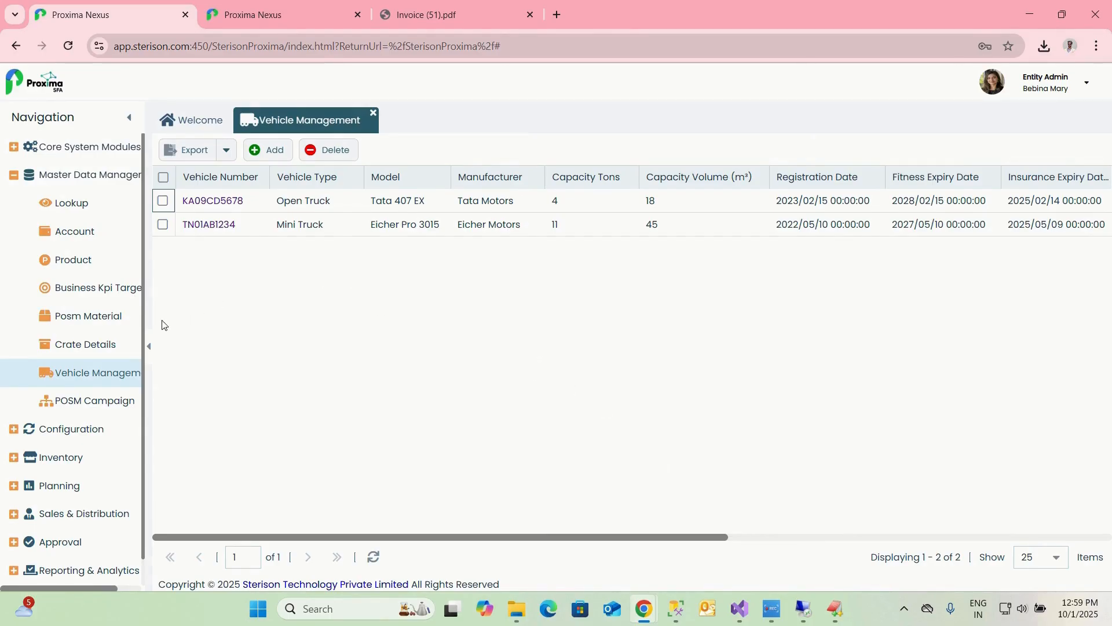
Step: Close the Business KPI Target and POSM Campaign tabs
click(113, 398)
click(93, 288)
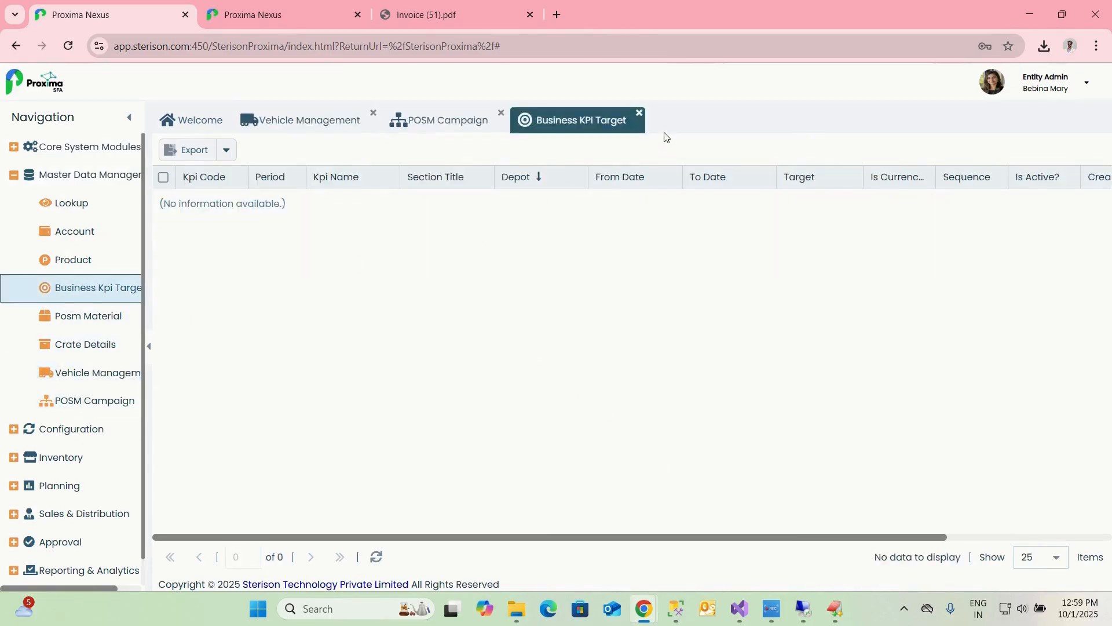
click(639, 113)
click(500, 113)
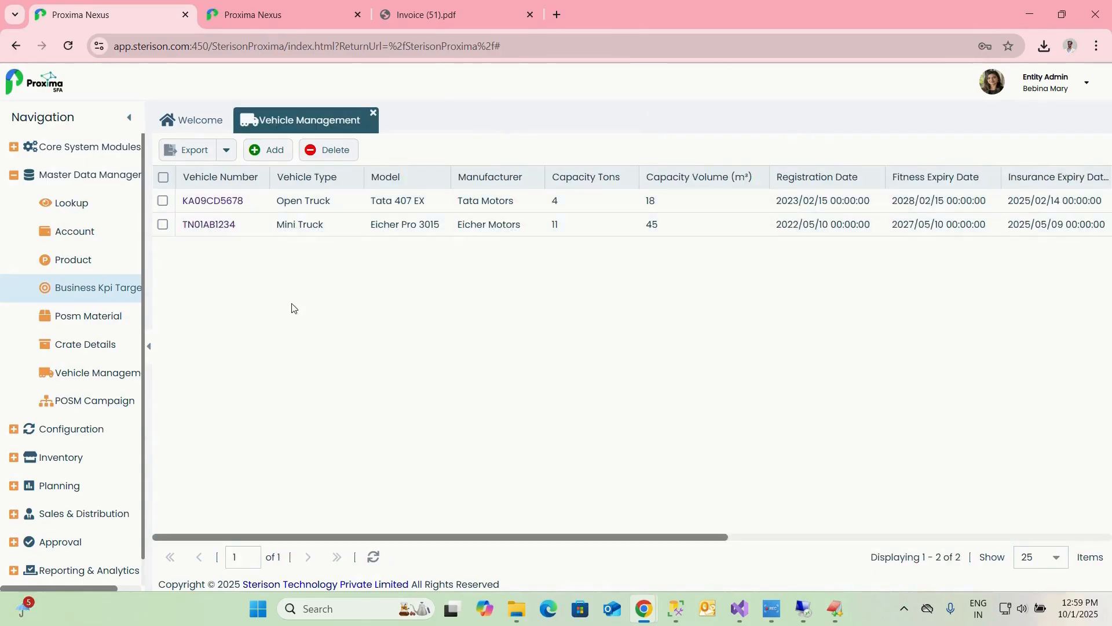
Step: Expand Configuration, collapse Master Data Management, and open System Configuration
click(13, 429)
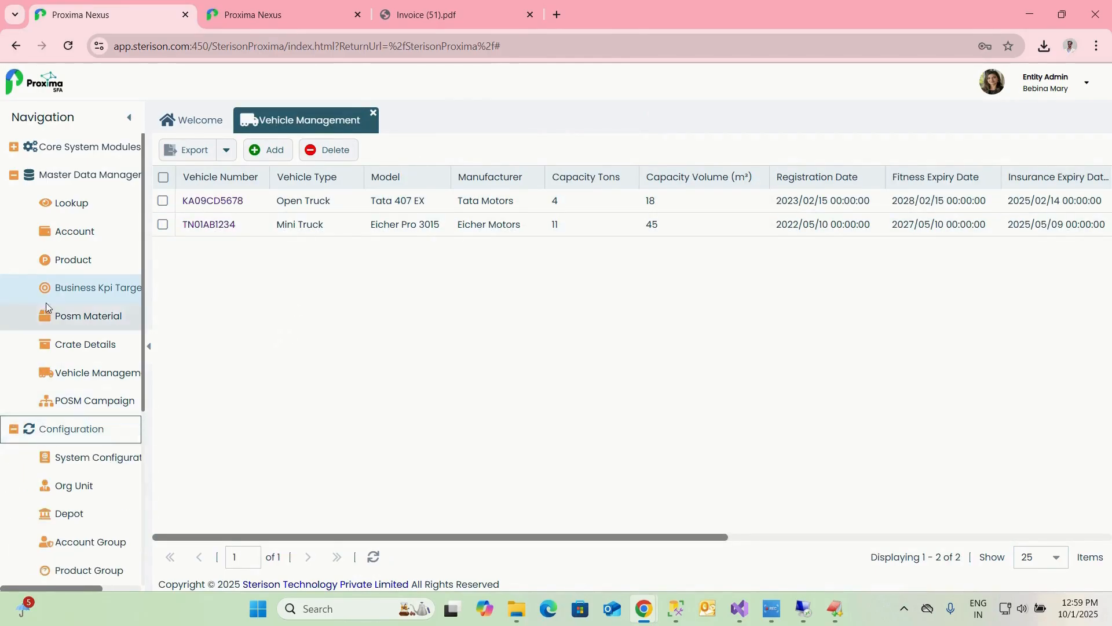
scroll(41, 233, down, 3)
scroll(40, 233, up, 3)
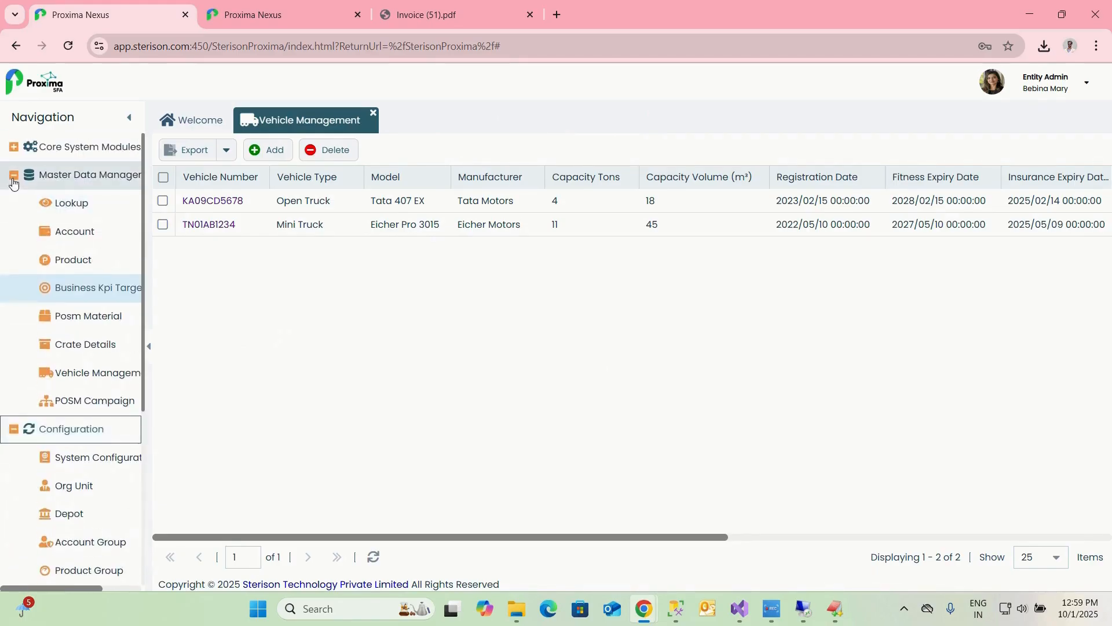
click(70, 175)
click(83, 237)
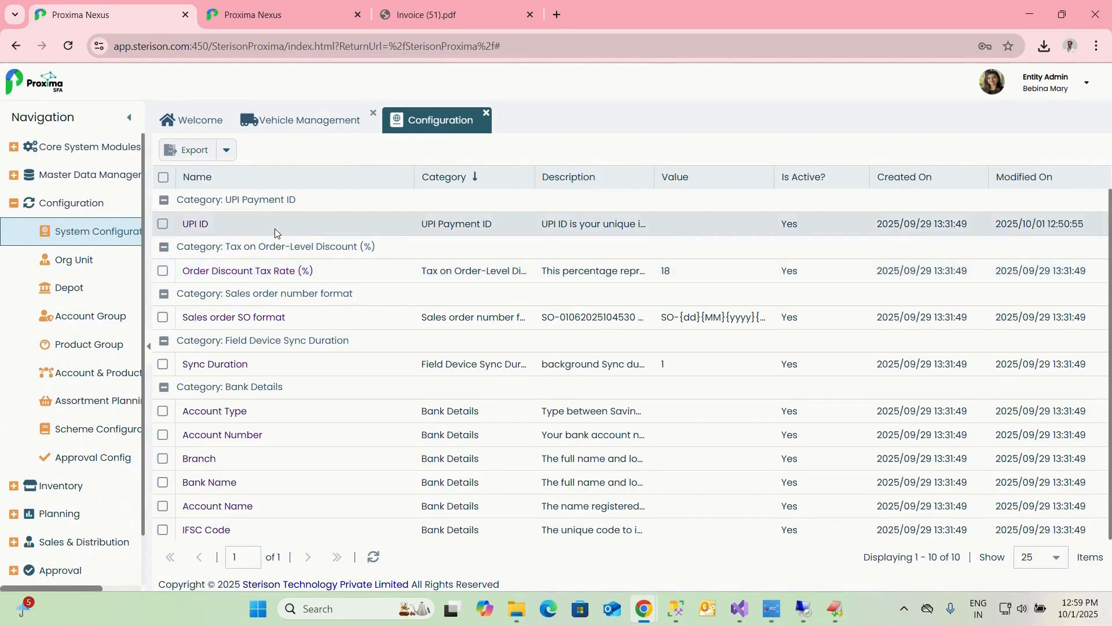
Step: Paste the company's UPI payment address from the invoice PDF into the UPI ID setting and save it
click(203, 224)
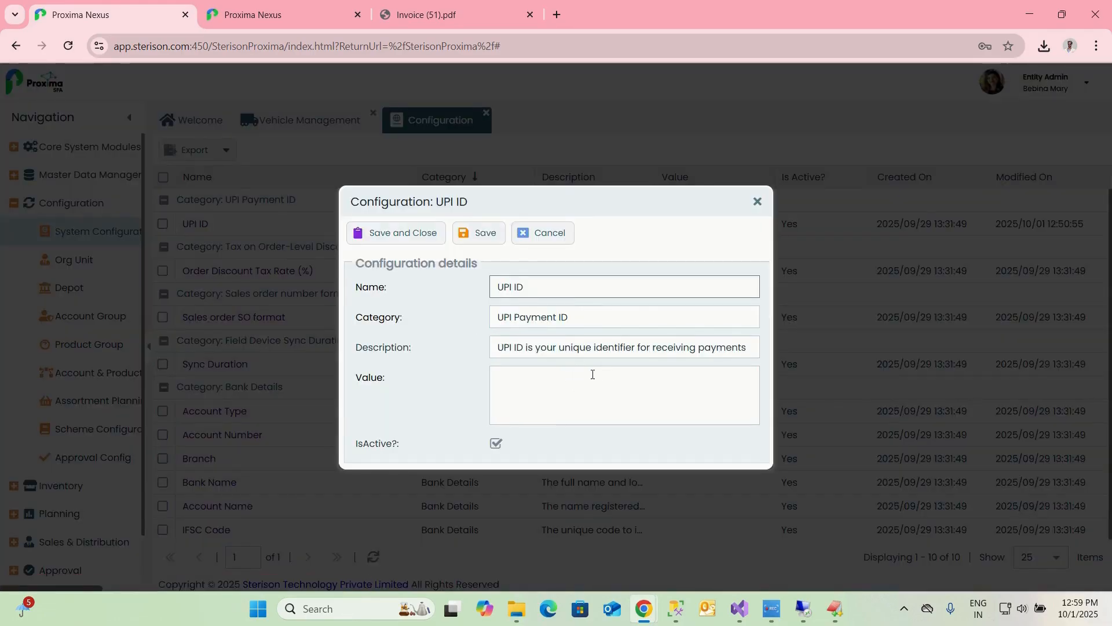
click(462, 24)
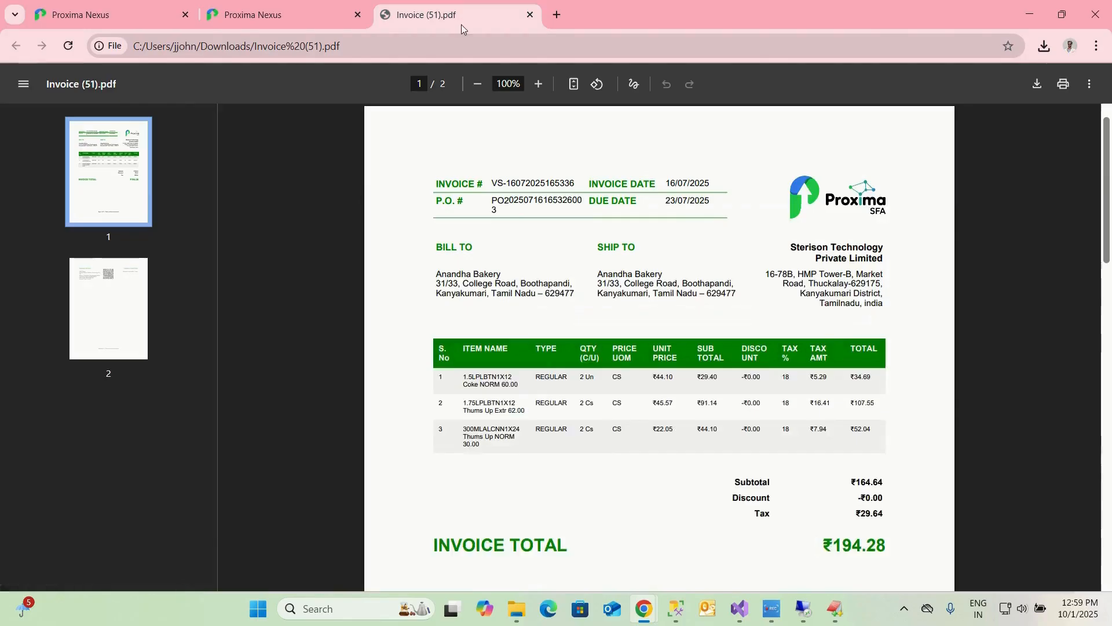
scroll(789, 306, down, 4)
scroll(788, 305, down, 3)
key(ctrl+1)
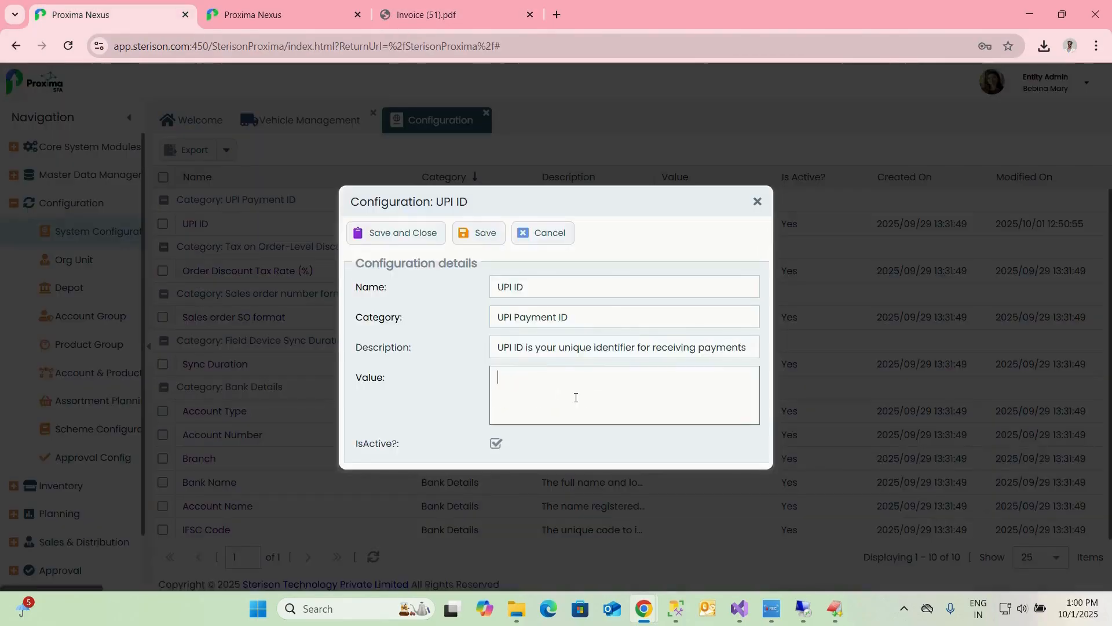
click(576, 396)
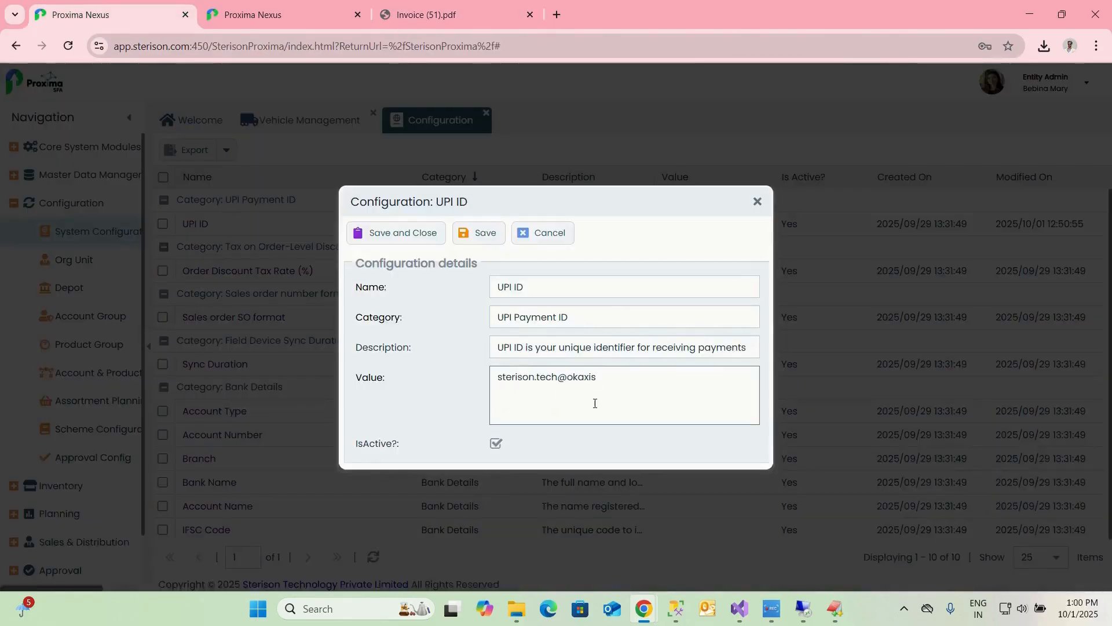
click(415, 234)
click(555, 364)
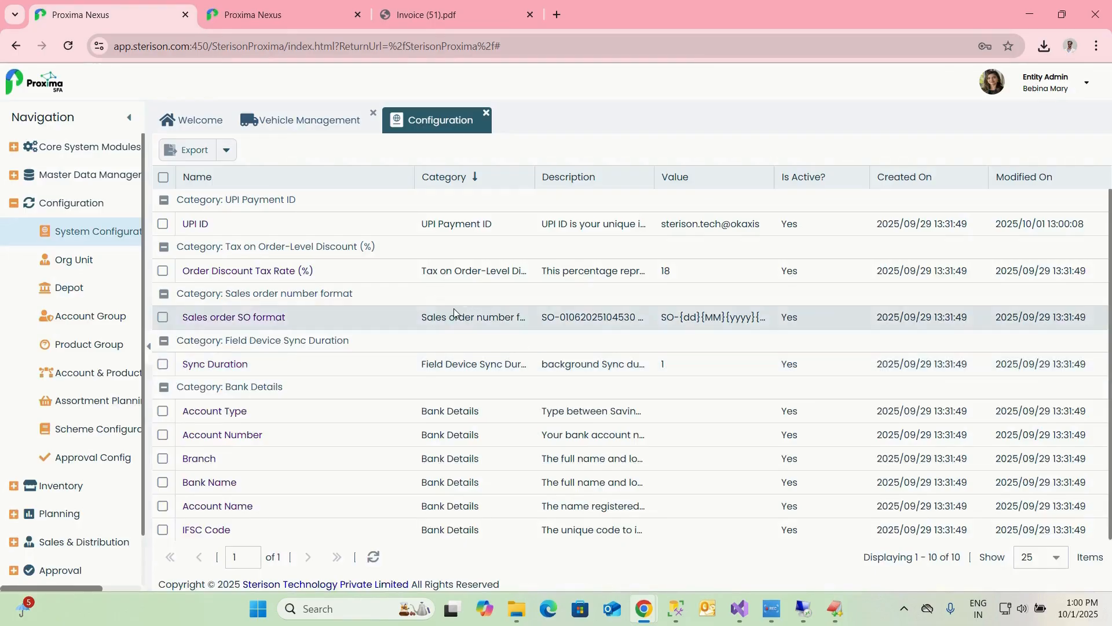
Step: Check the Order Discount Tax Rate (18) against the tax figures in the invoice PDF
click(264, 272)
click(562, 377)
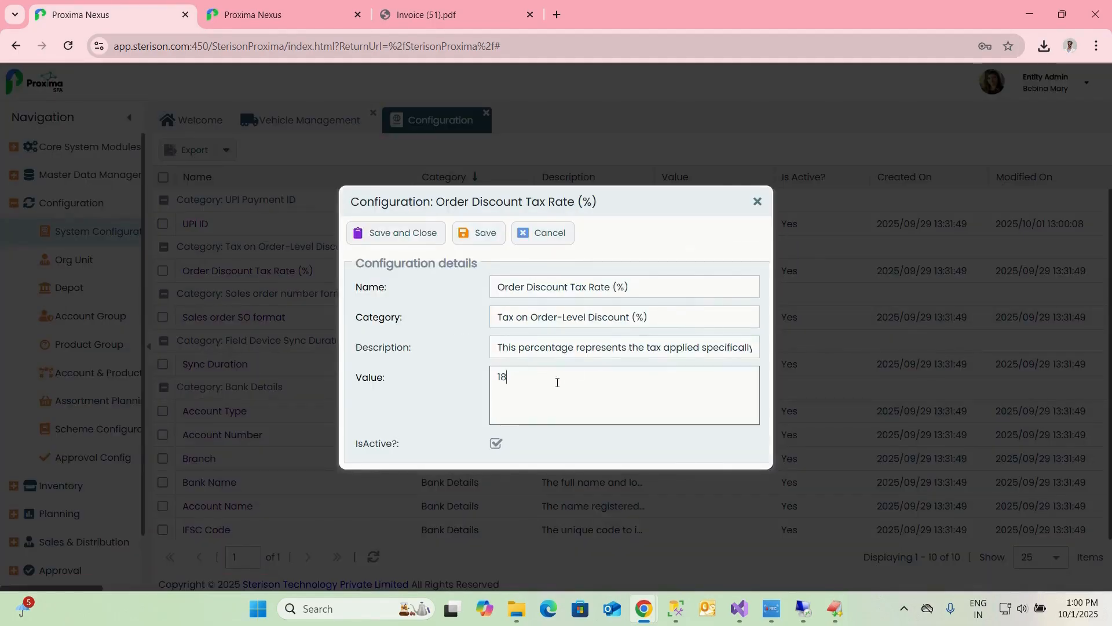
click(467, 13)
scroll(785, 285, up, 2)
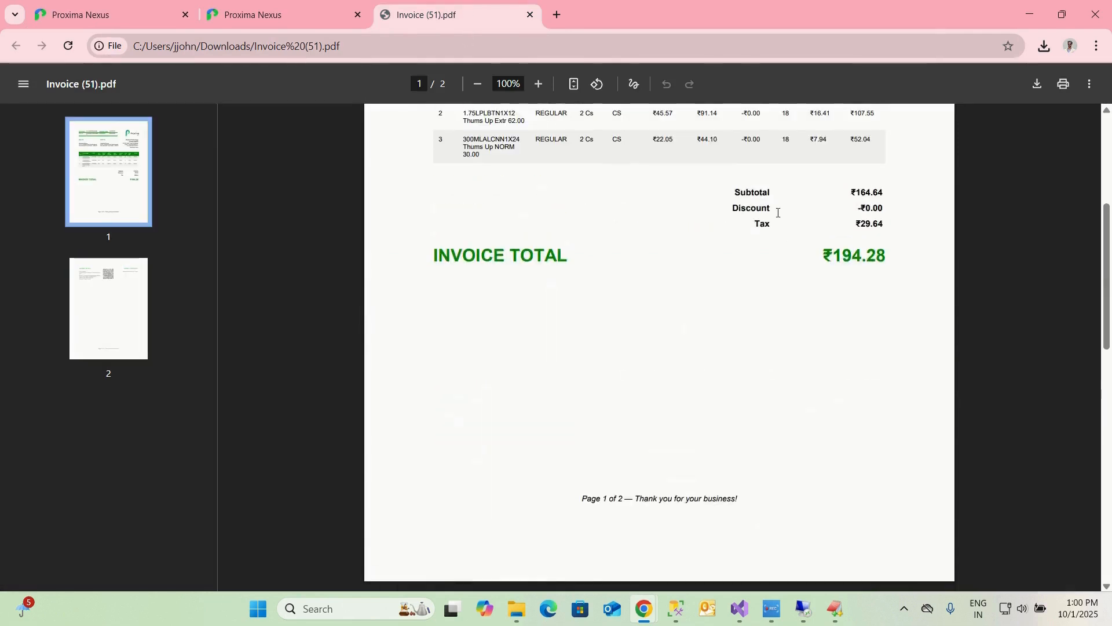
drag(858, 209, 884, 210)
click(884, 209)
click(148, 20)
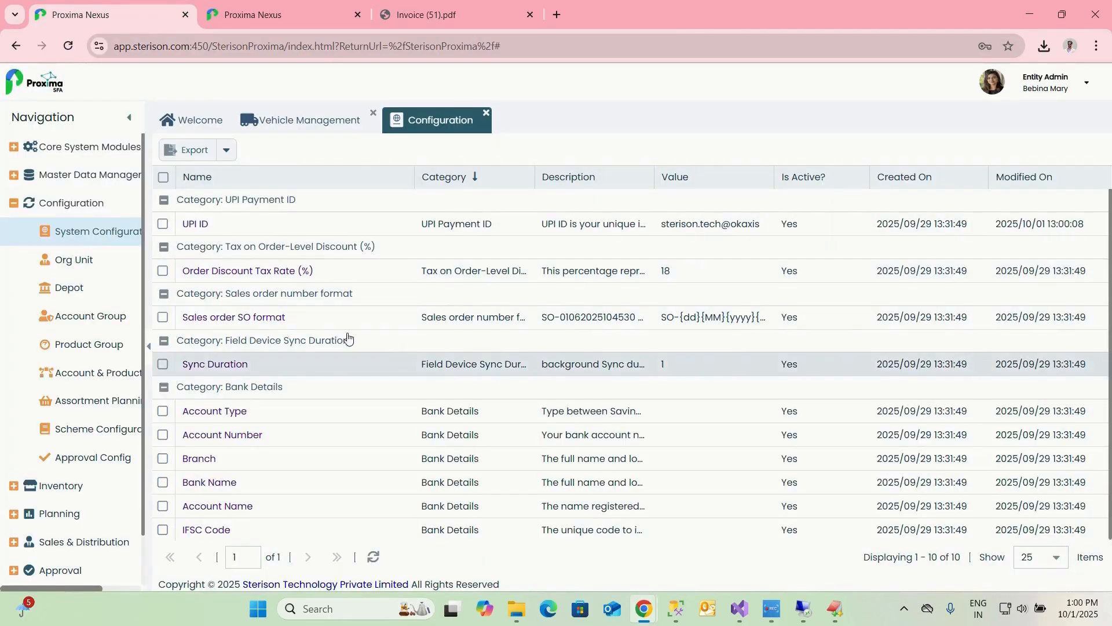
Step: Look at the SO format setting unchanged, then open an existing sales order and highlight its number
click(257, 319)
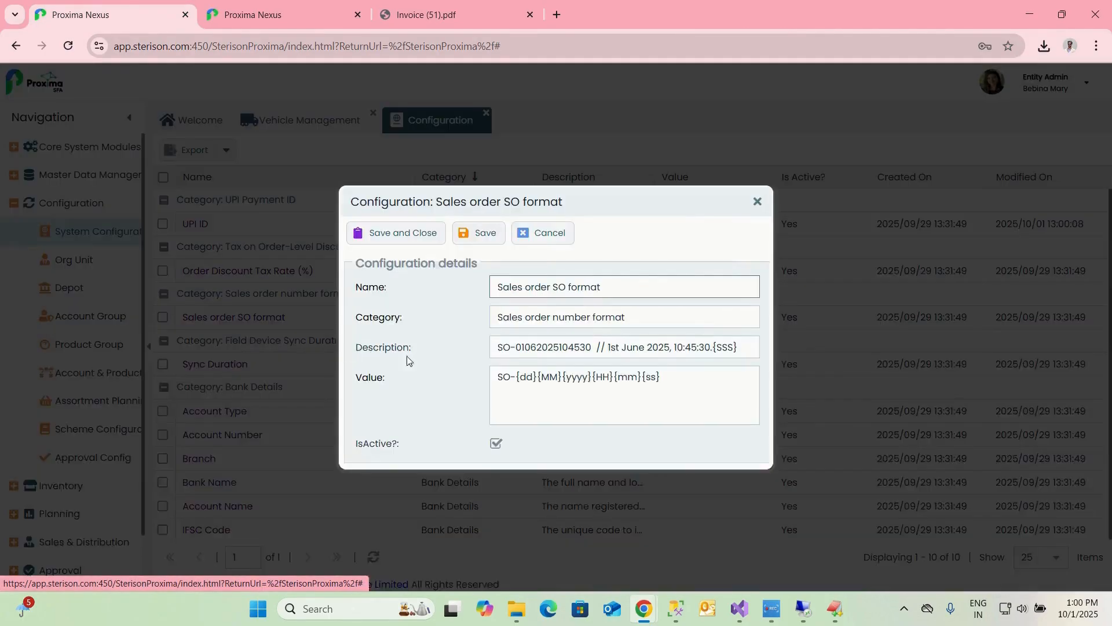
click(542, 234)
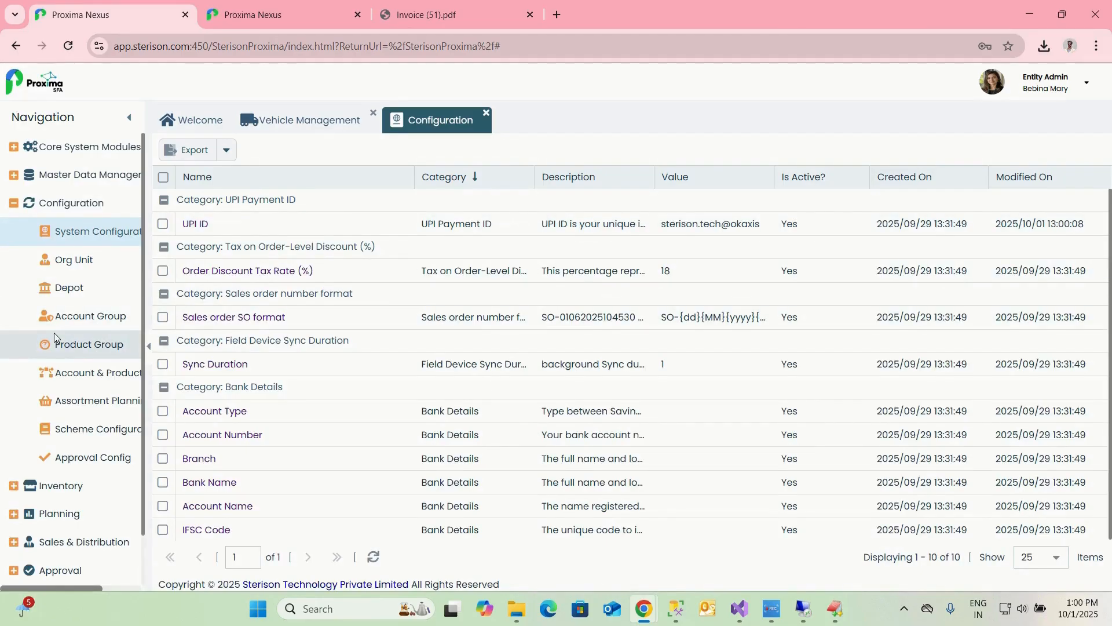
scroll(54, 332, down, 2)
click(15, 485)
scroll(45, 467, down, 2)
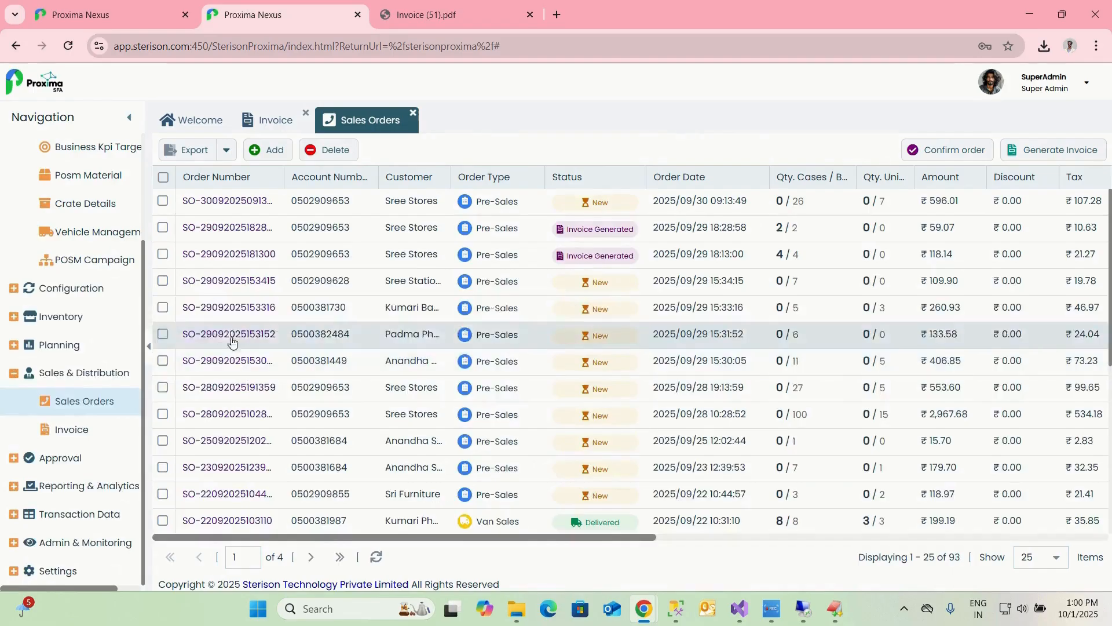
click(219, 308)
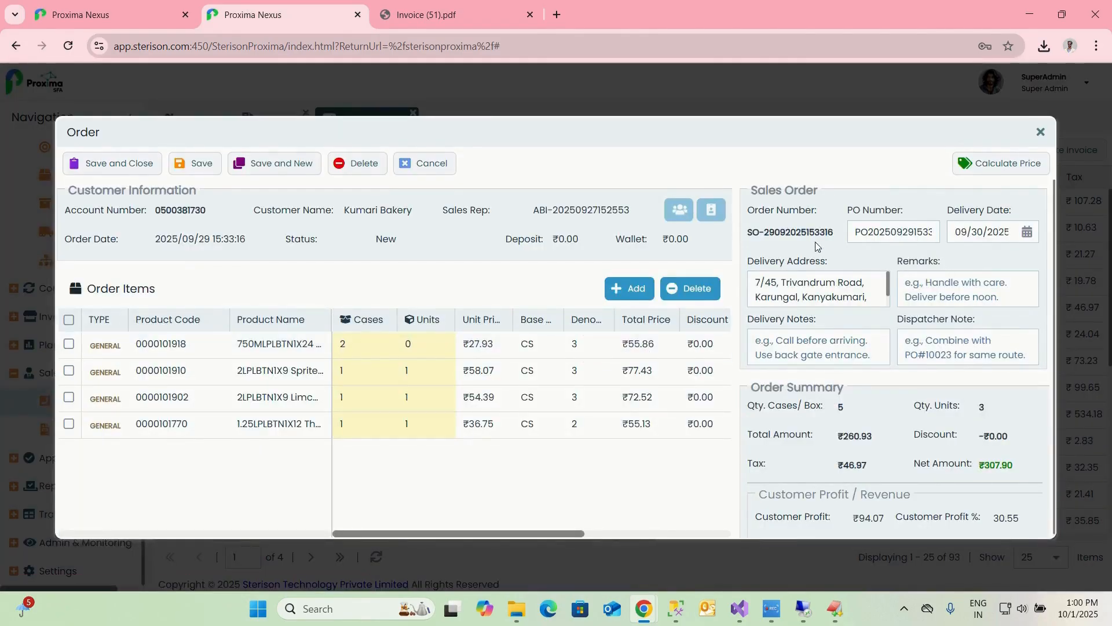
drag(749, 233, 765, 232)
drag(765, 233, 834, 233)
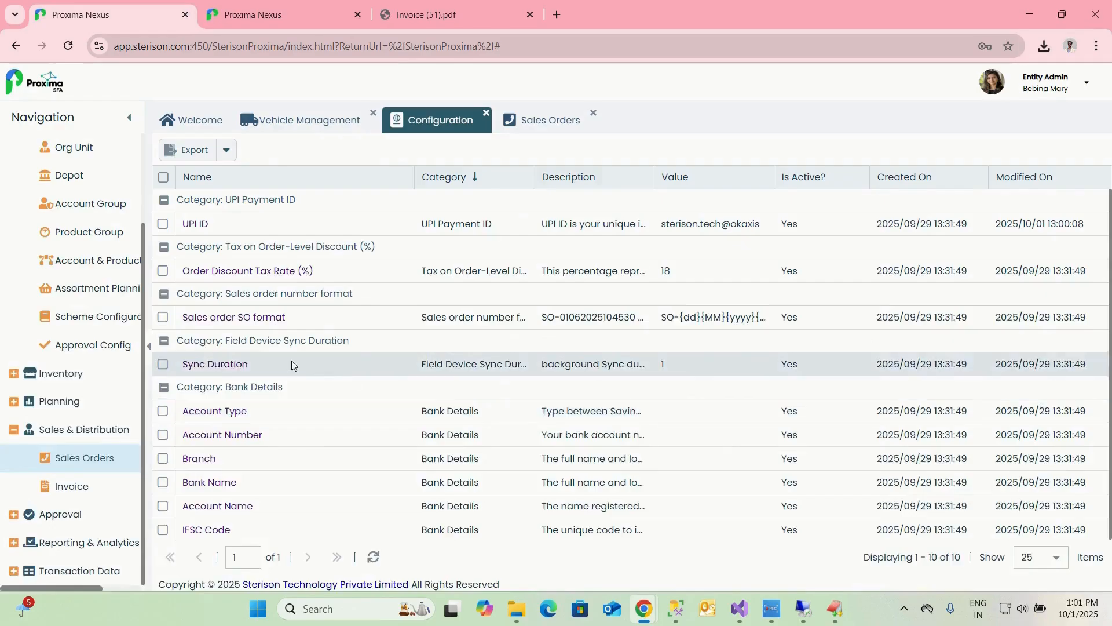
Step: Open the Sync Duration setting and close it, leaving it at 1 minute
click(233, 365)
click(579, 391)
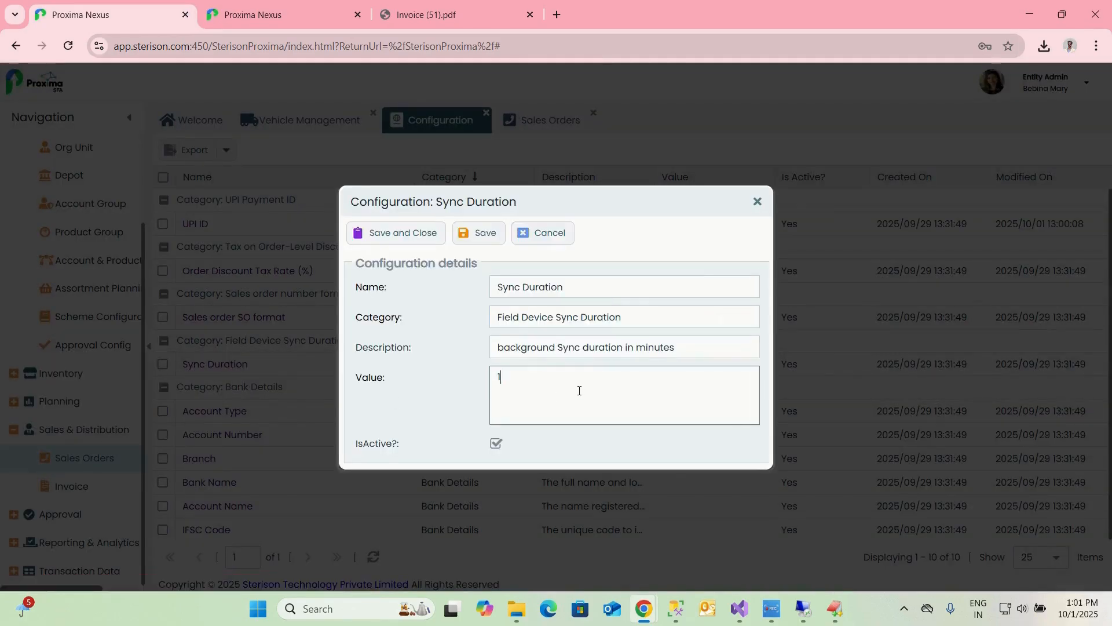
click(561, 239)
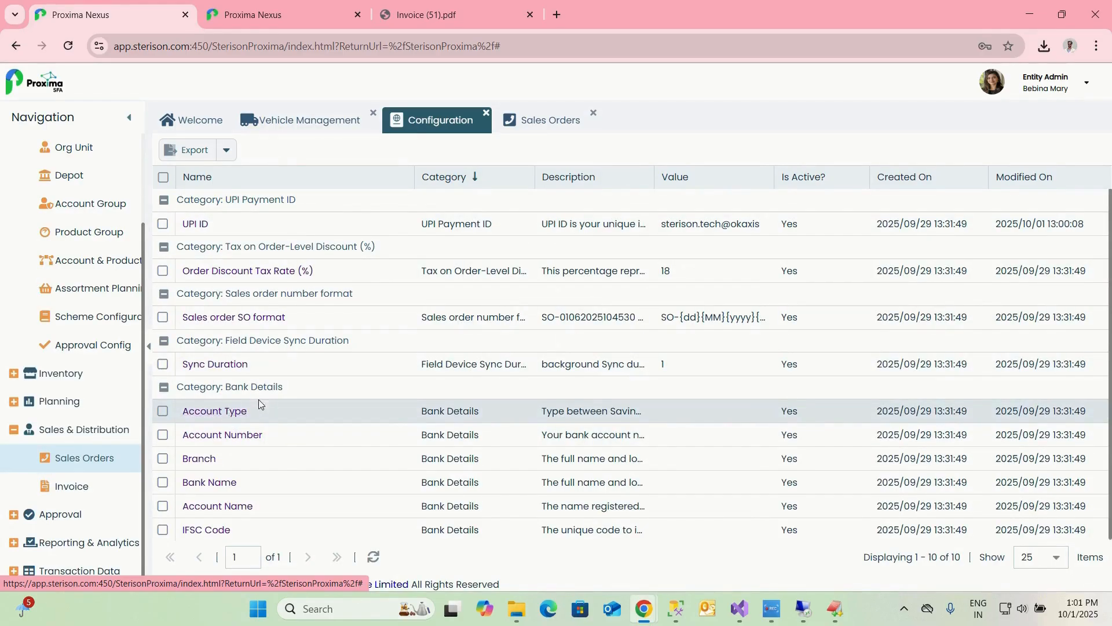
Step: Copy the payment details from the invoice PDF and save State Bank of India as Bank Name
click(427, 13)
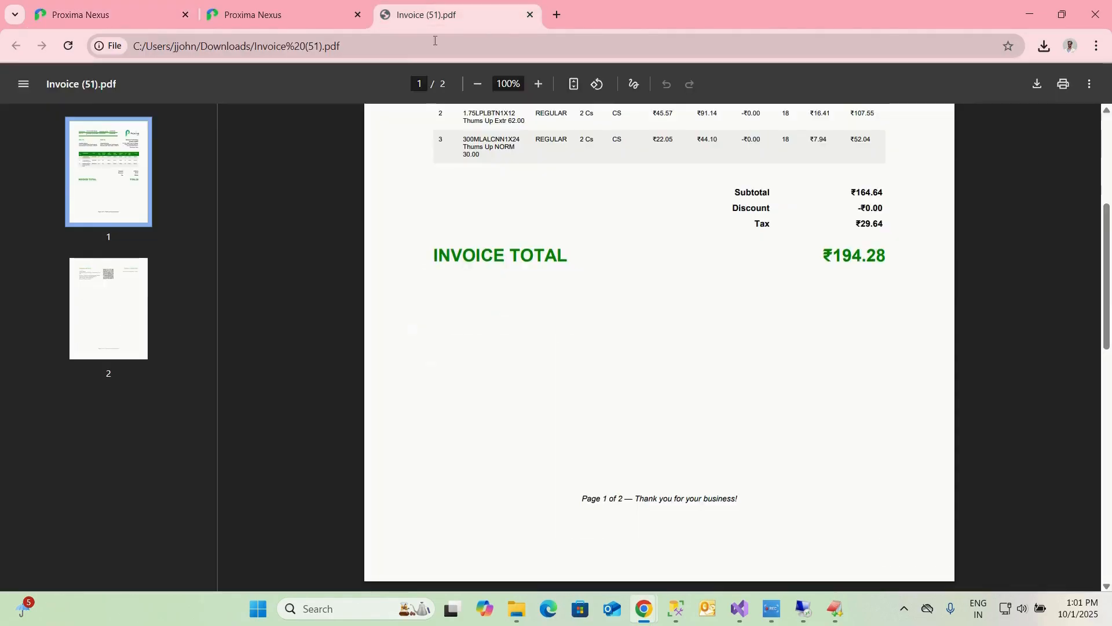
scroll(561, 288, down, 8)
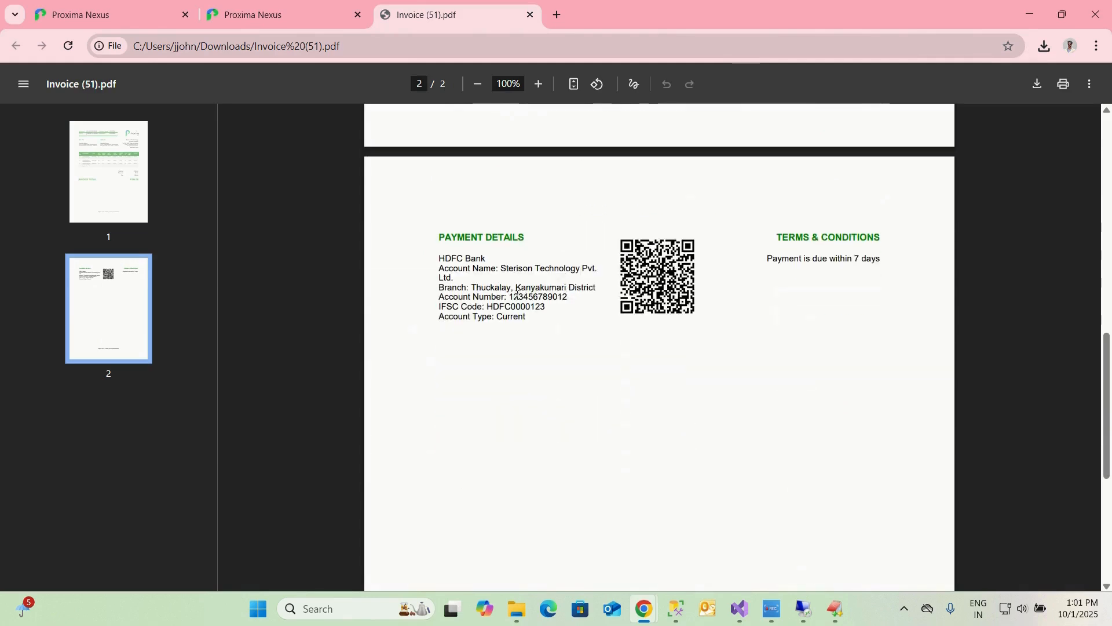
drag(440, 237, 525, 238)
click(469, 266)
key(ctrl+Tab)
text(State Bank of India)
click(385, 233)
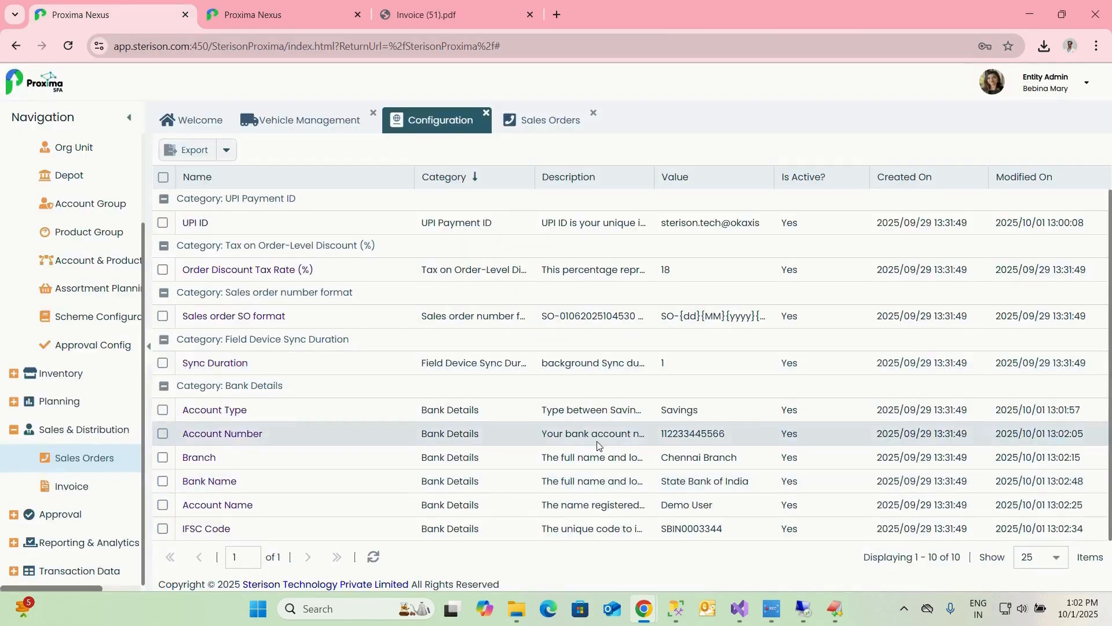
Step: Save the bank account number and Chennai Branch as the Branch value
double_click(595, 436)
click(643, 398)
key(ctrl+v)
click(355, 231)
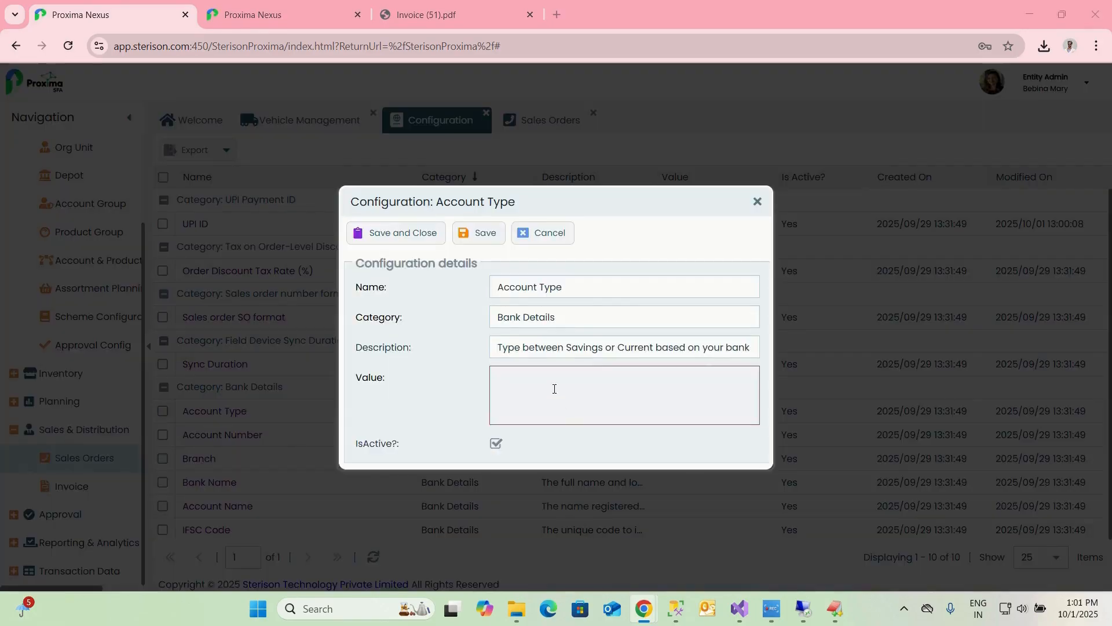
click(554, 389)
text(Savings)
click(429, 241)
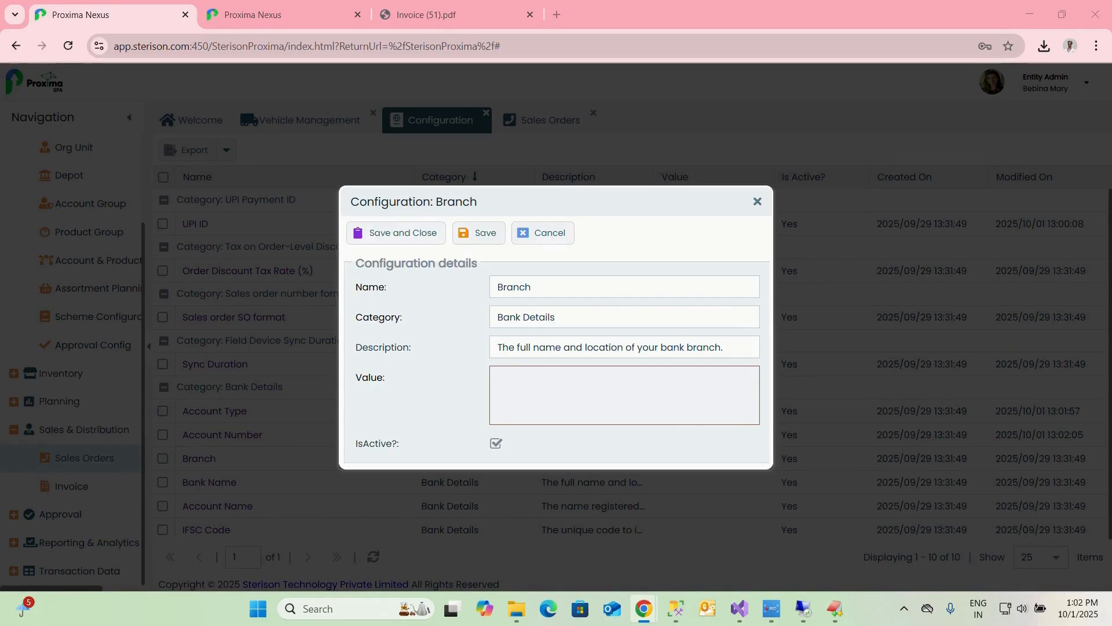
click(671, 402)
text(Chennai Branch)
click(402, 232)
key(Return)
Step: Save the account holder name and IFSC code SBIN0003344
double_click(250, 506)
click(610, 391)
text(Demo User)
click(363, 234)
key(Return)
double_click(249, 528)
click(558, 390)
text(SBIN0003344)
click(390, 232)
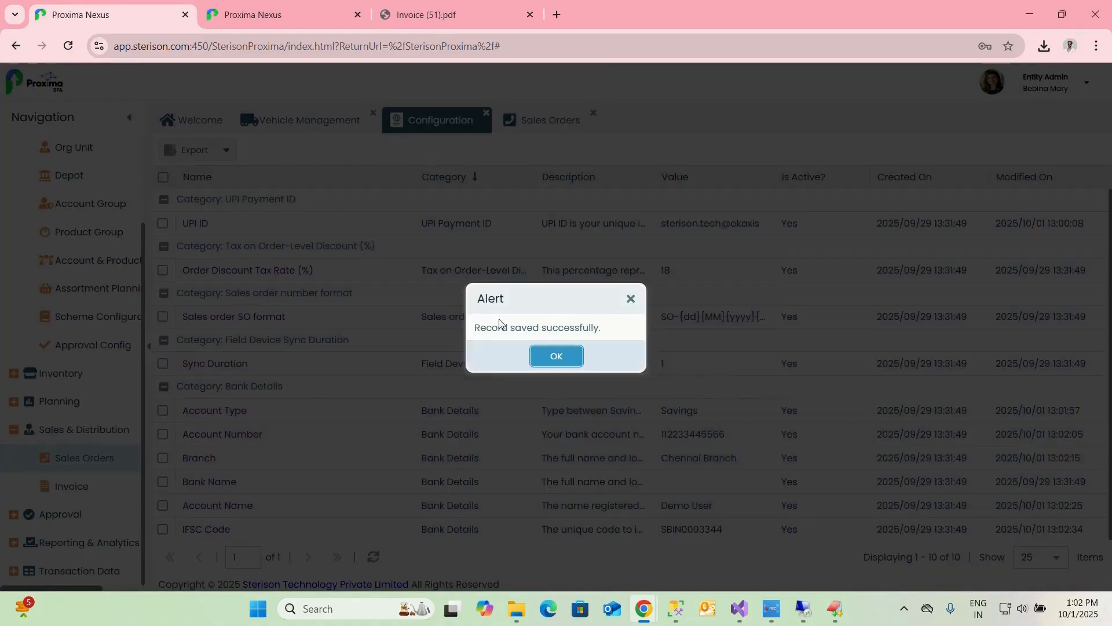
click(560, 362)
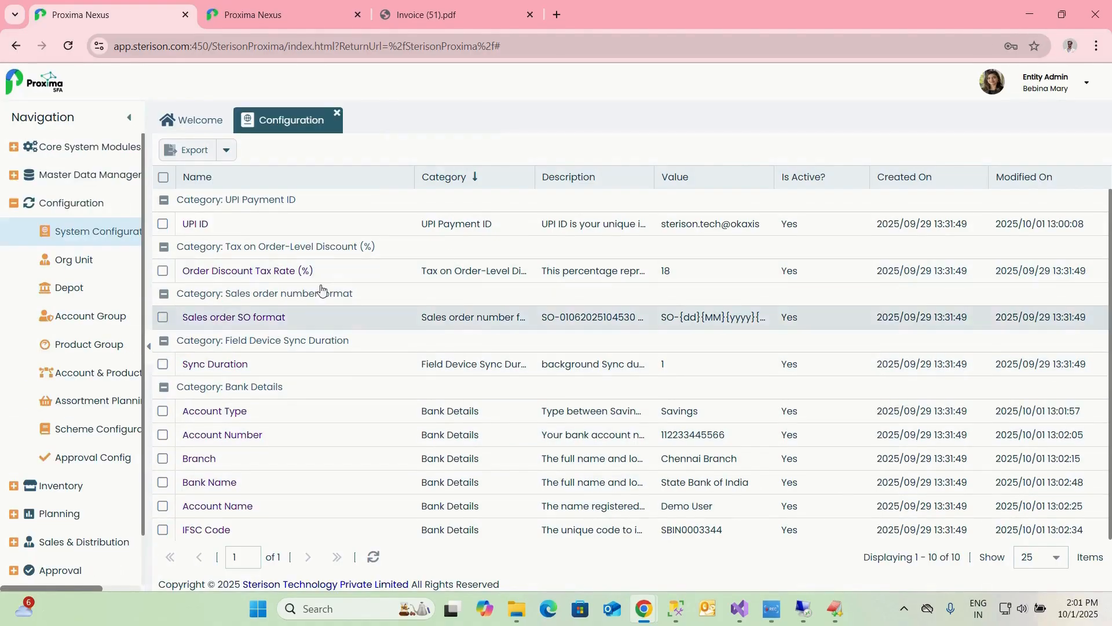
click(74, 262)
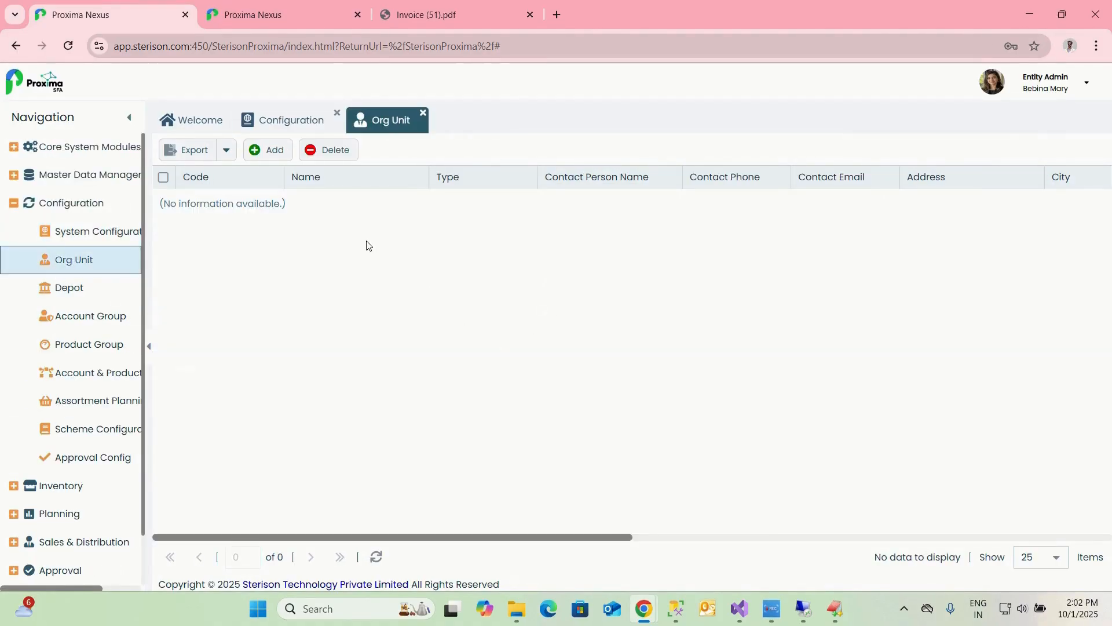
Step: Create org unit FreshMart Distributors as a Distributor with hours 8:00 AM to 8:00 PM
click(267, 150)
click(409, 288)
text(FreshMart Distributors)
click(625, 294)
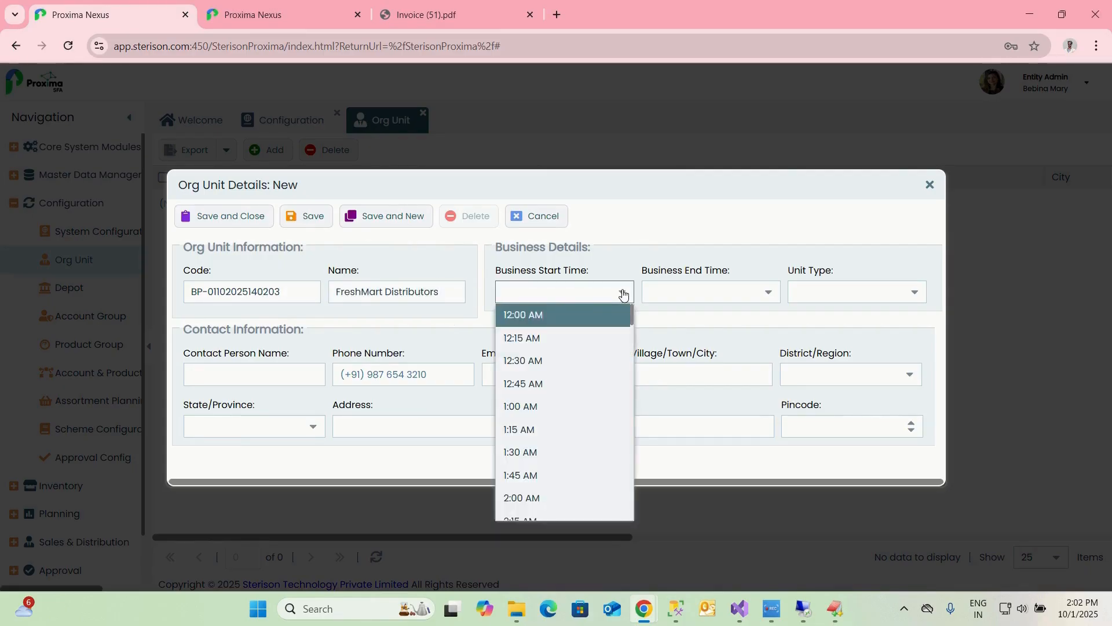
text(8)
click(601, 315)
click(734, 293)
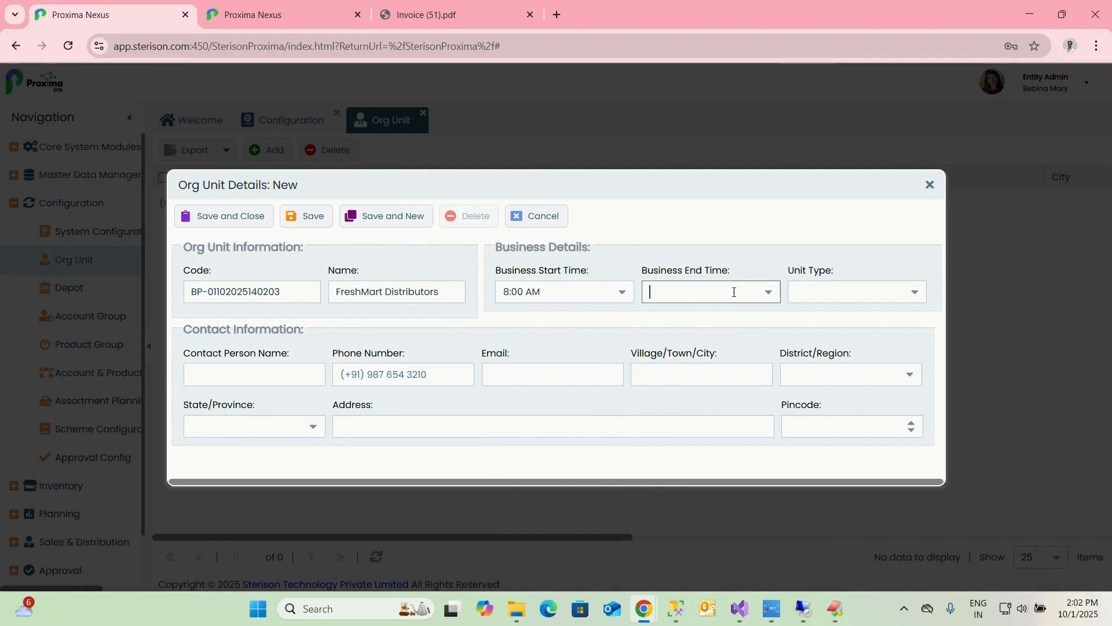
text(8)
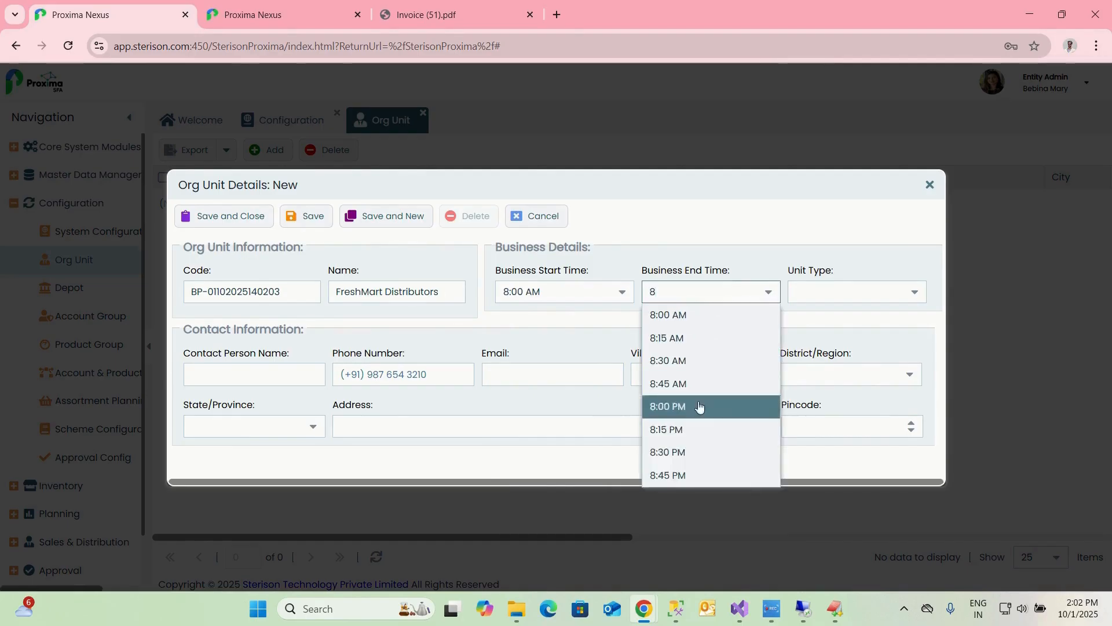
click(696, 409)
click(842, 291)
click(914, 291)
click(878, 321)
Step: Add the contact person's name and state Tamilnadu, save the org unit, then reopen it to verify
key(Tab)
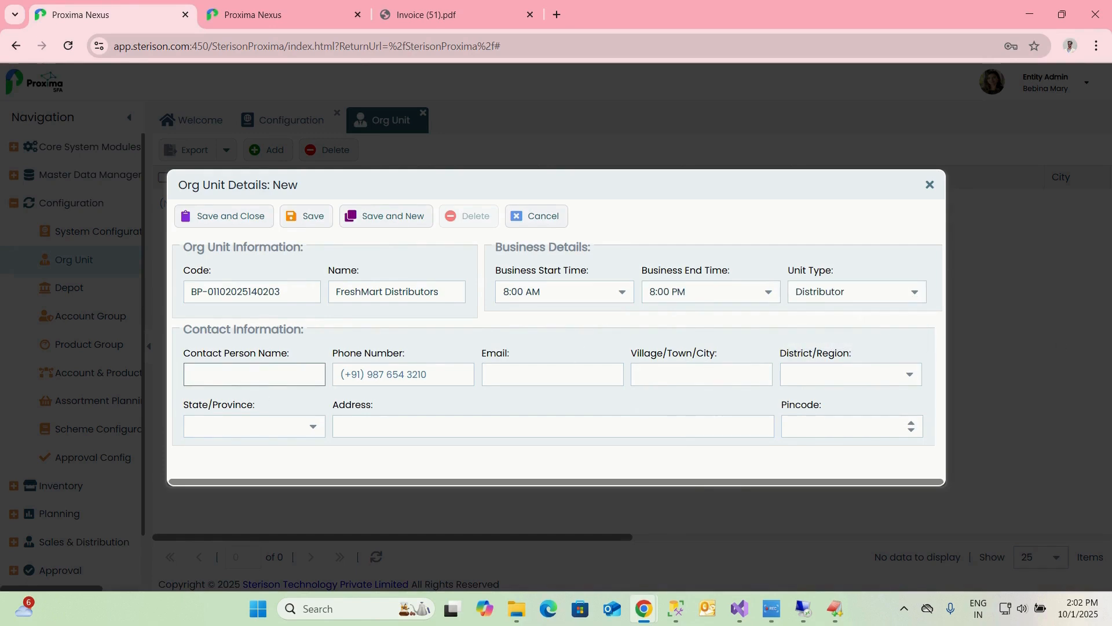
key(Tab)
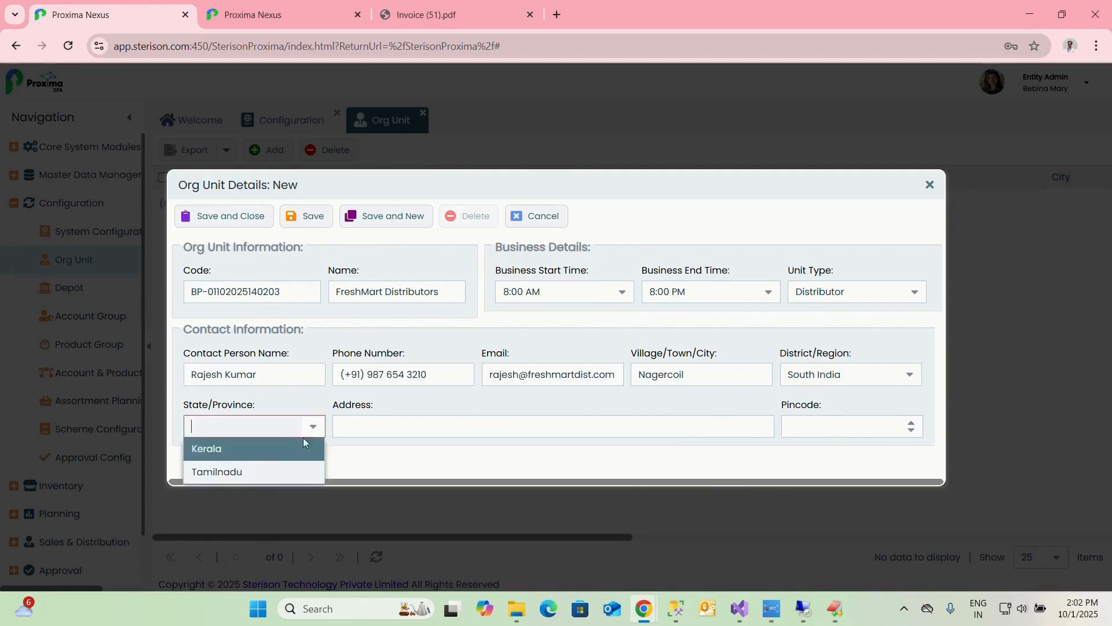
click(269, 474)
click(456, 419)
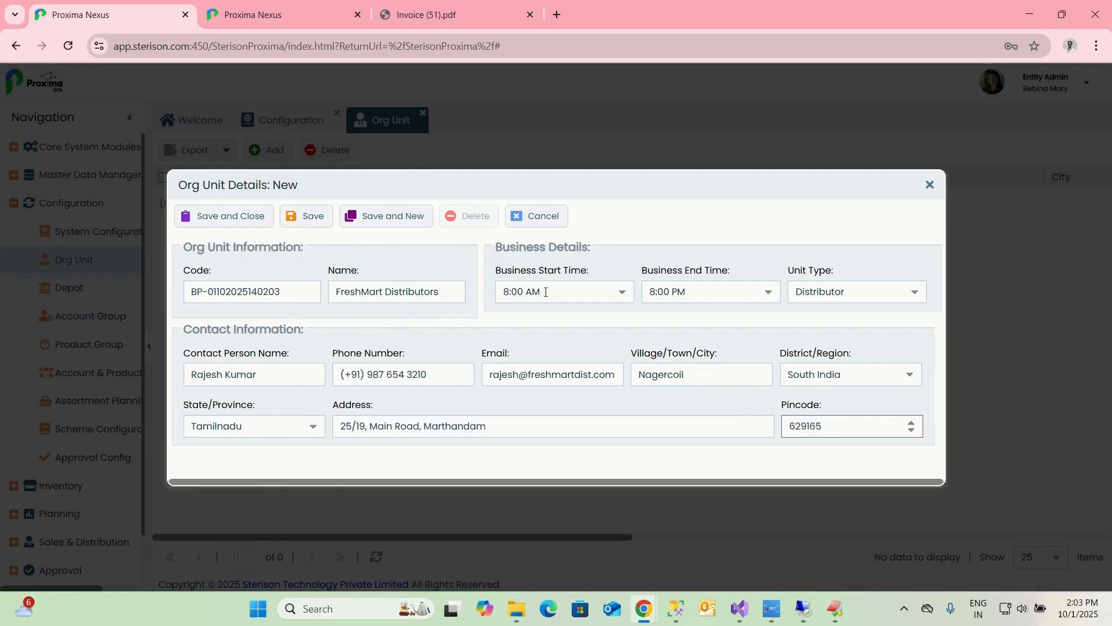
click(226, 216)
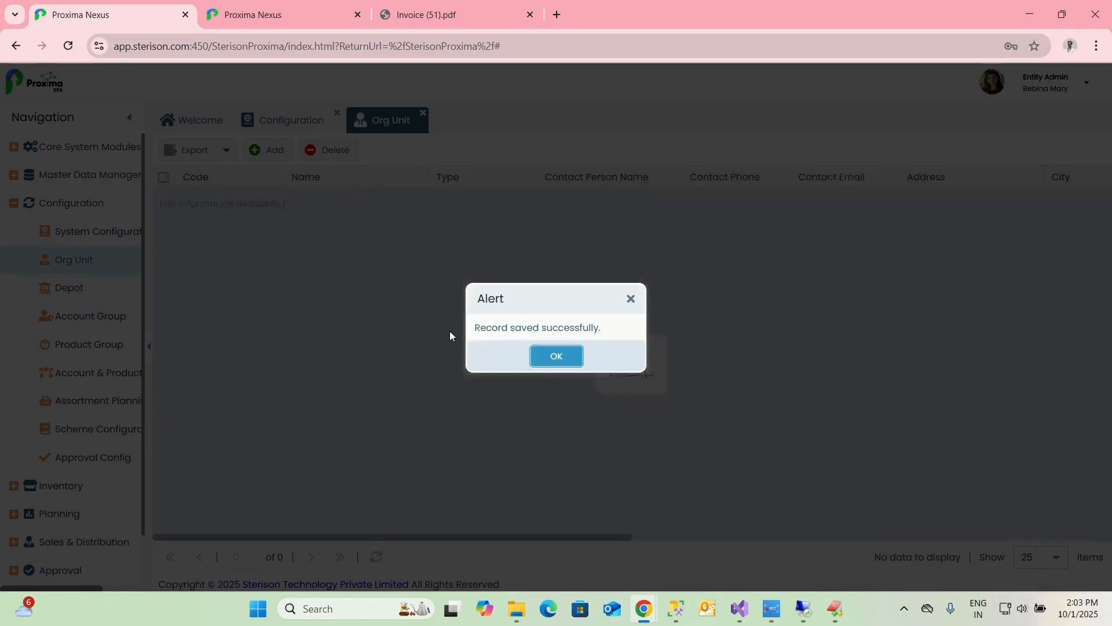
click(574, 355)
click(1022, 340)
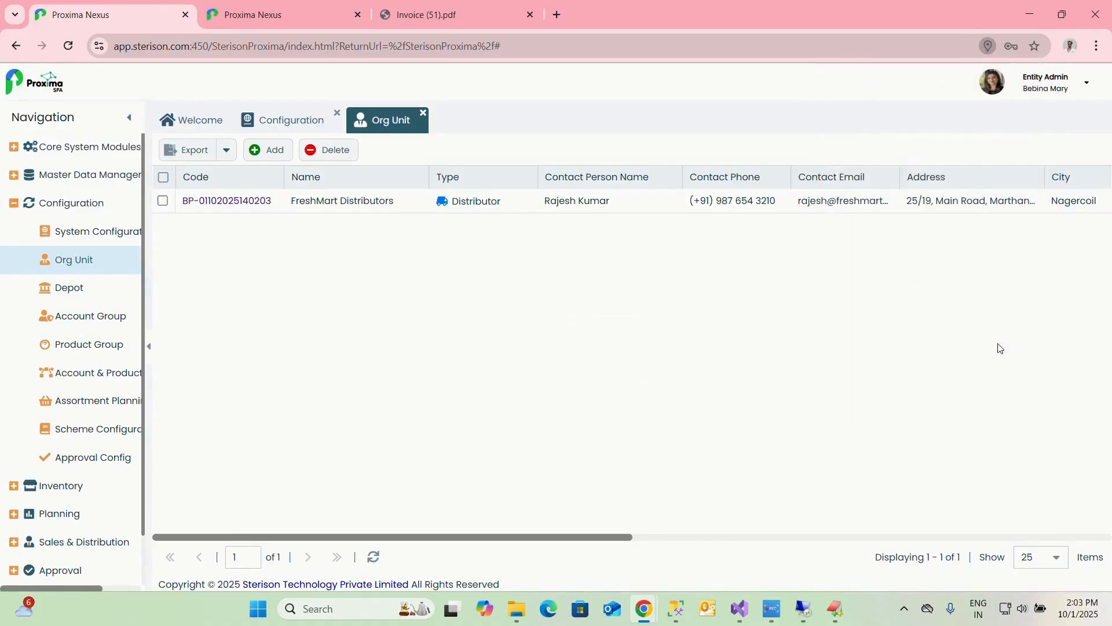
mouse_move(434, 538)
mouse_down()
mouse_move(956, 541)
mouse_move(421, 539)
mouse_up()
double_click(243, 200)
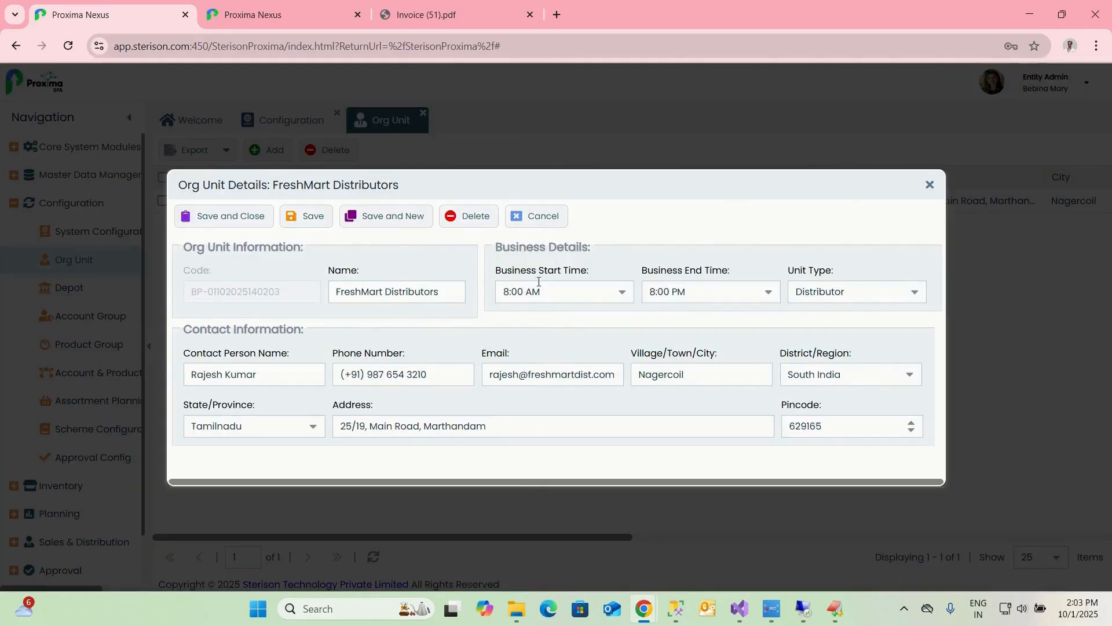
click(541, 216)
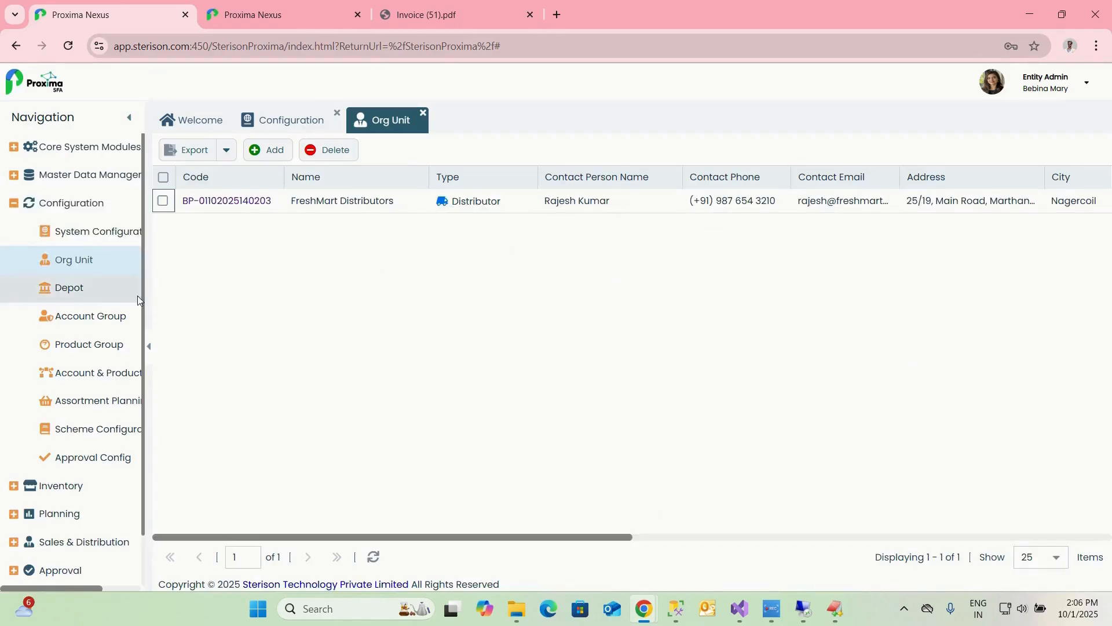
click(87, 289)
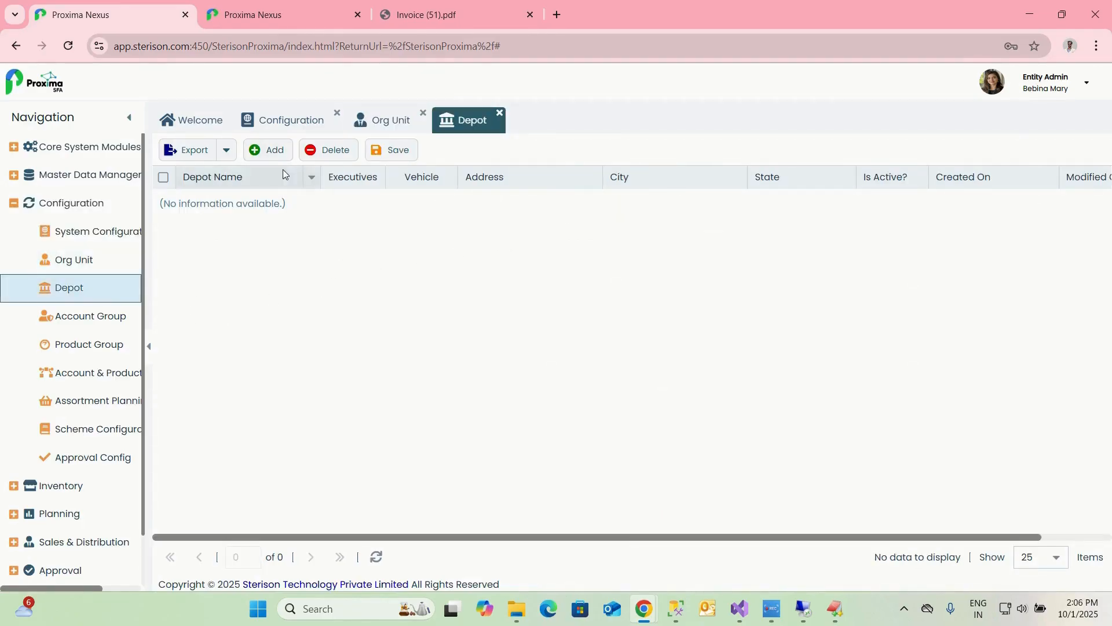
click(263, 152)
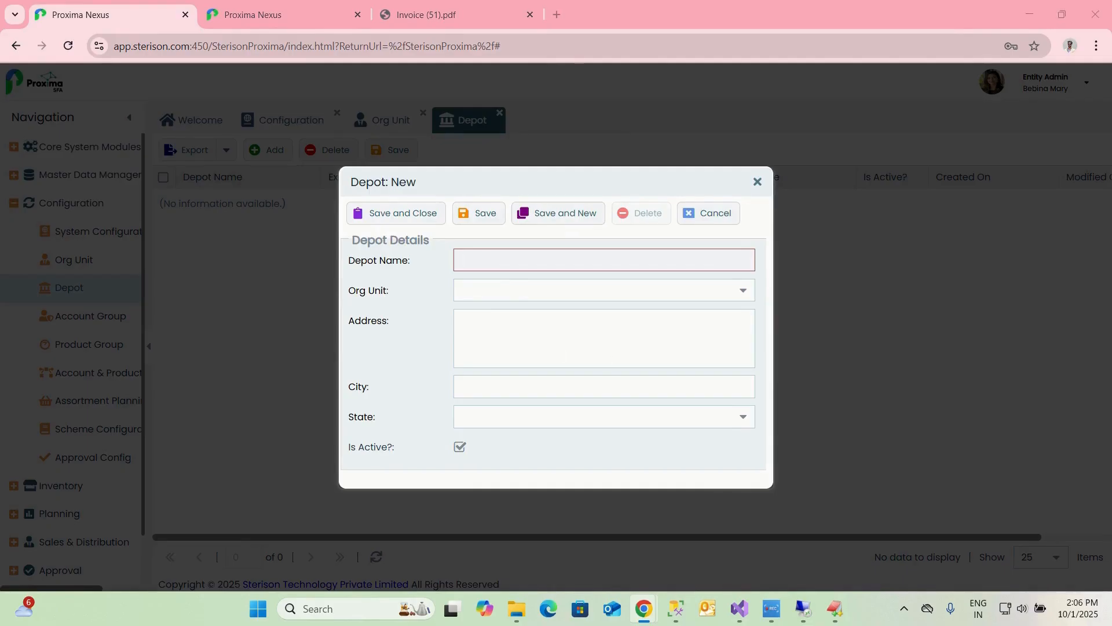
text(Marthandam Depot)
click(554, 296)
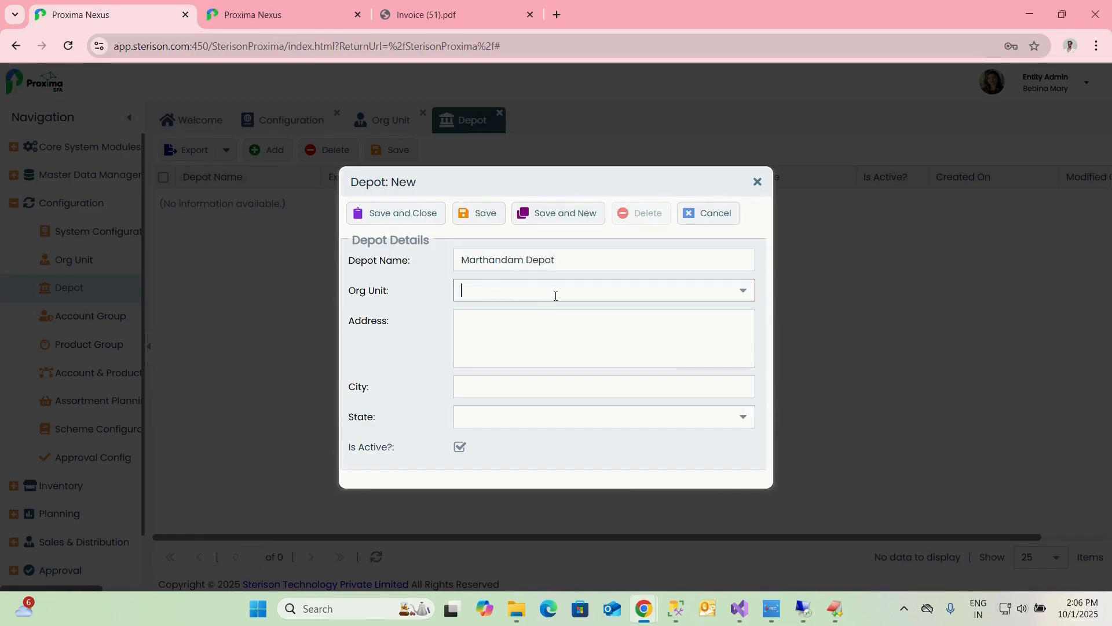
click(743, 292)
click(654, 316)
click(568, 350)
click(529, 388)
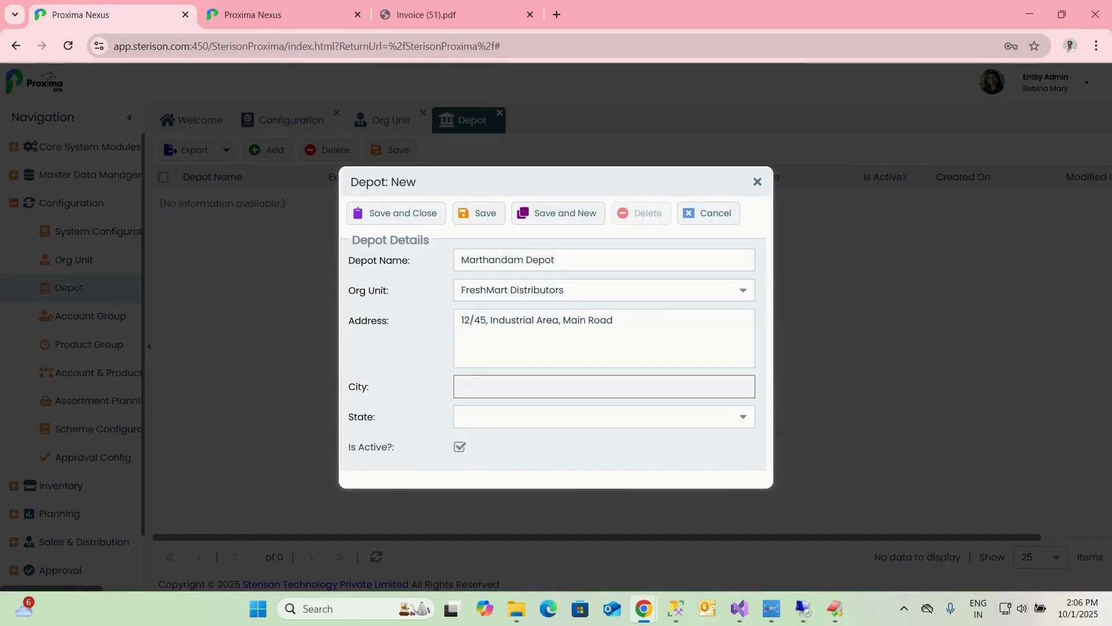
text(Marthandam)
click(738, 421)
click(546, 464)
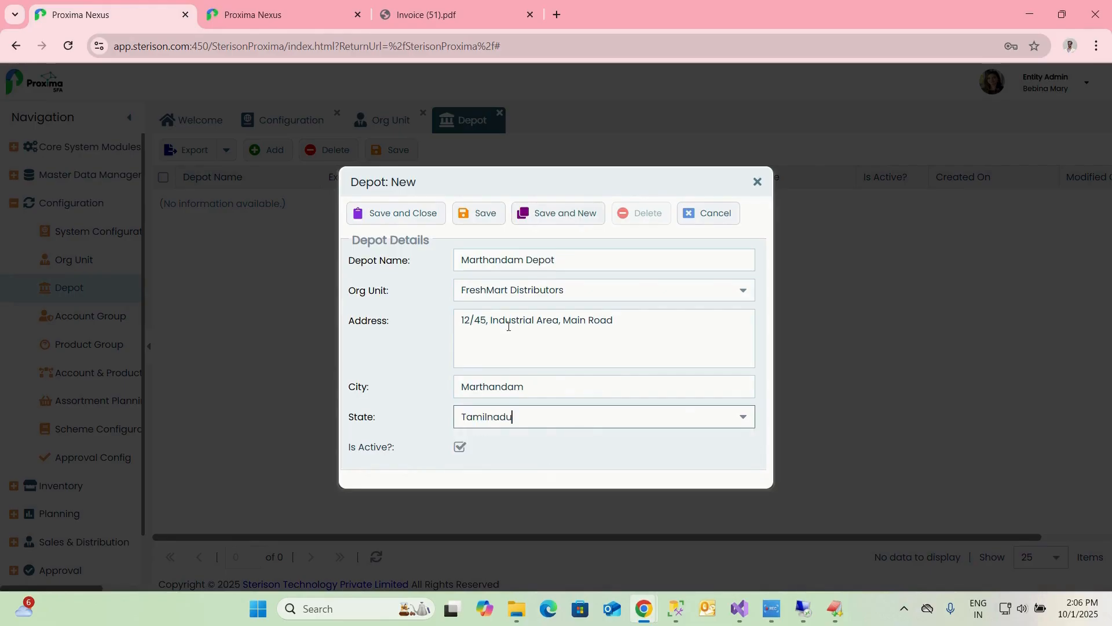
click(412, 213)
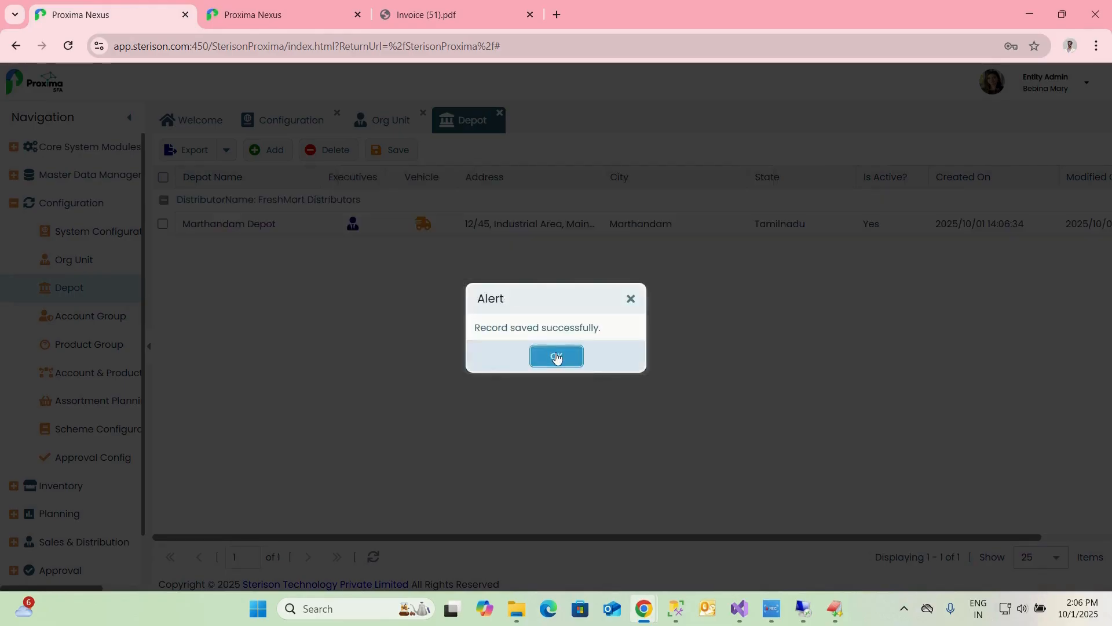
click(556, 357)
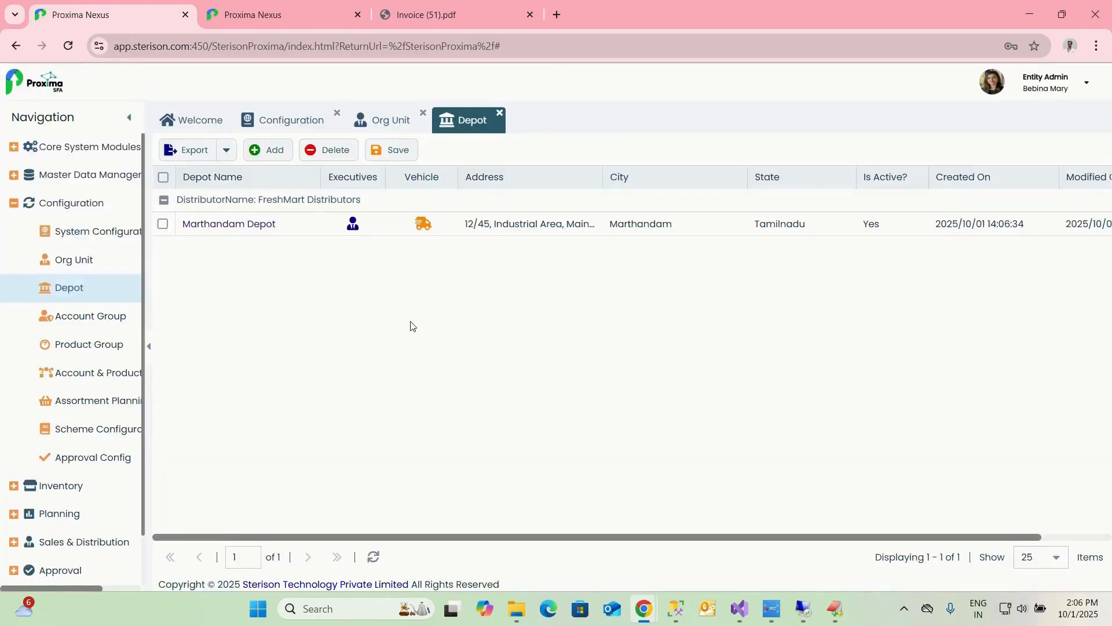
Step: Save a second depot, Nagercoil Central
click(280, 156)
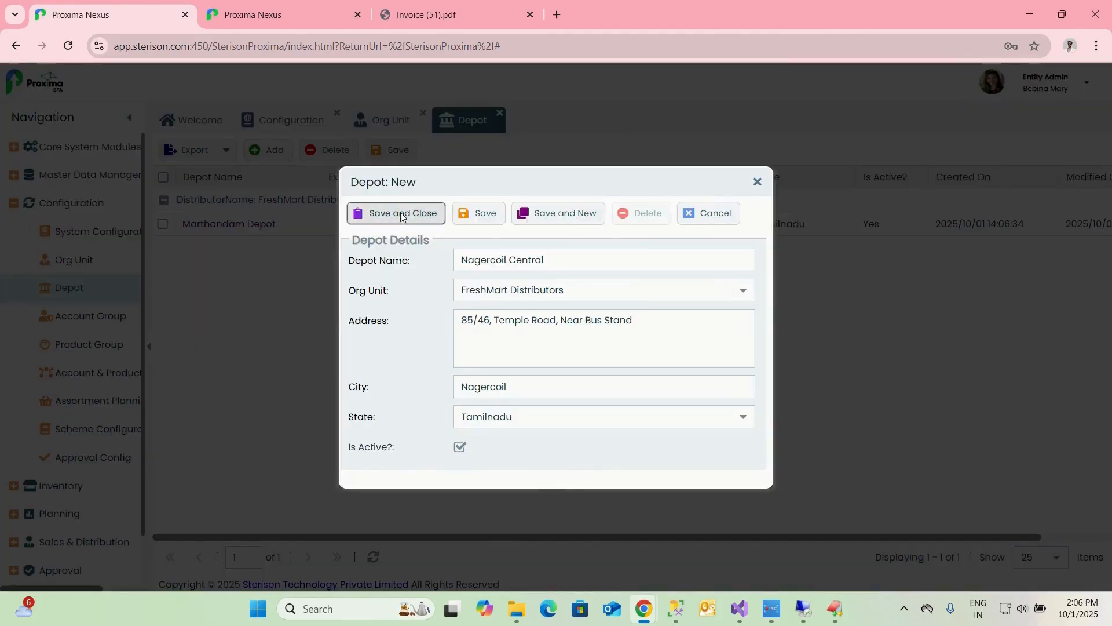
click(413, 214)
click(557, 362)
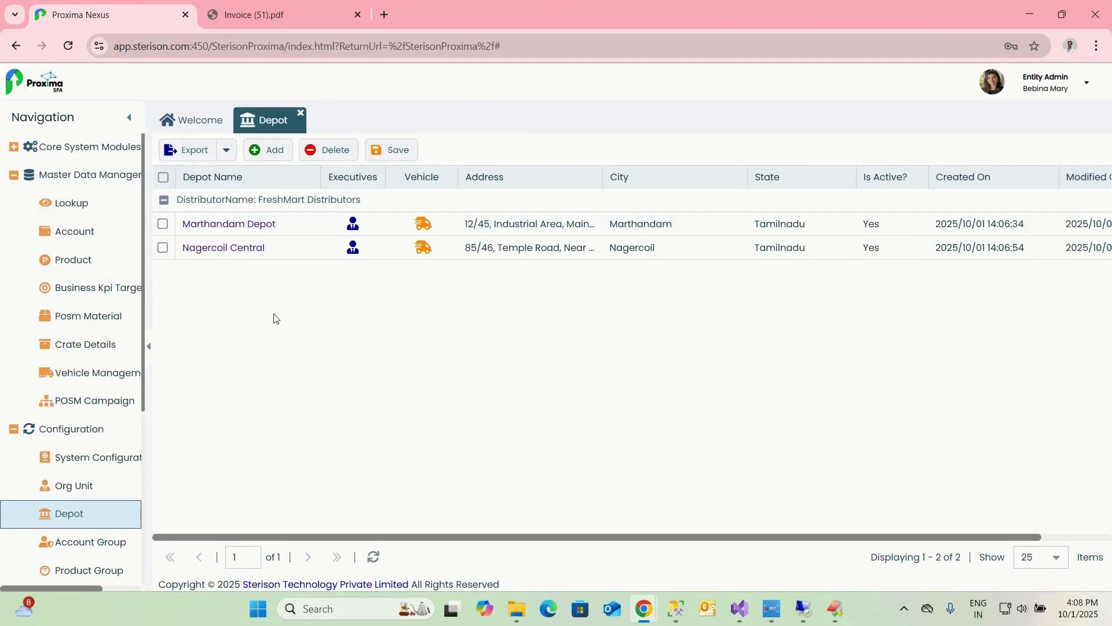
Step: Set Nagercoil Central's September 2025 sales target to 150000
click(113, 295)
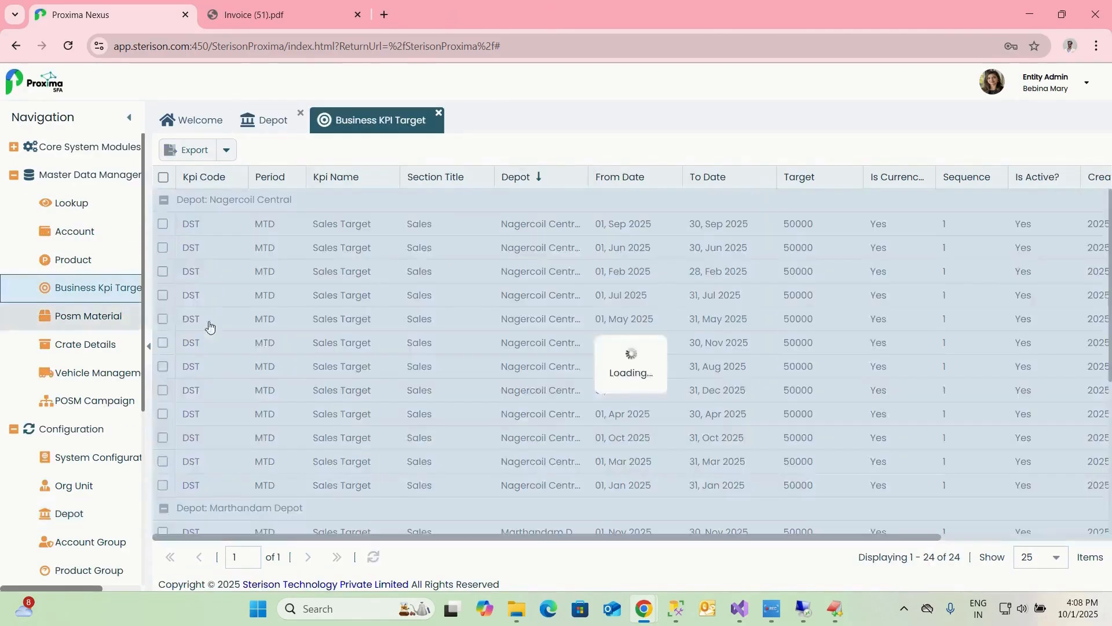
scroll(369, 286, down, 5)
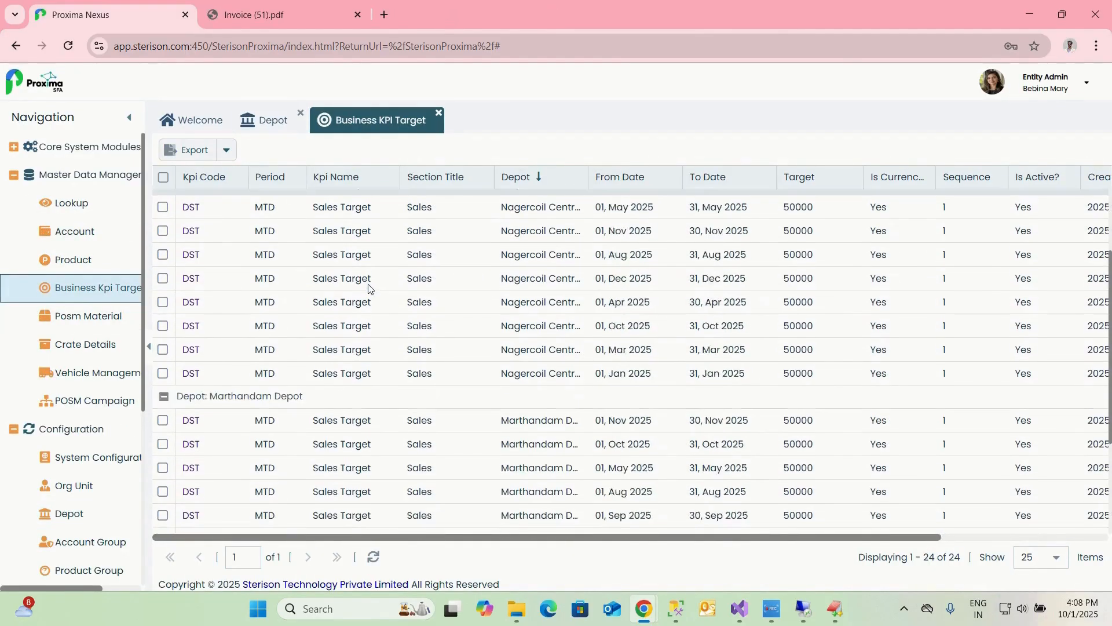
scroll(368, 287, up, 5)
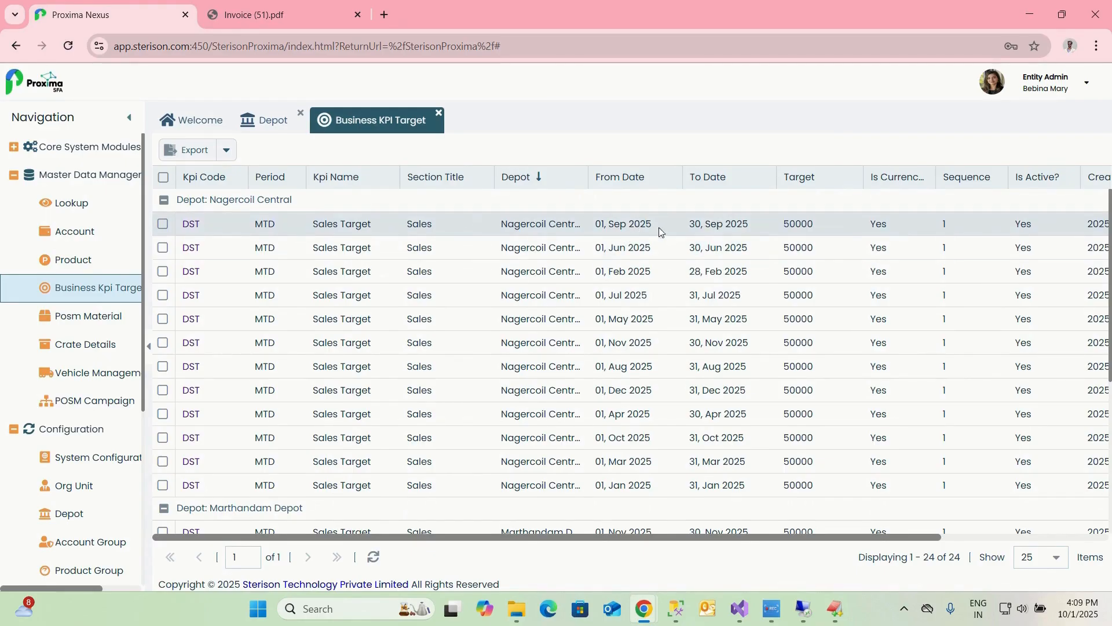
click(818, 228)
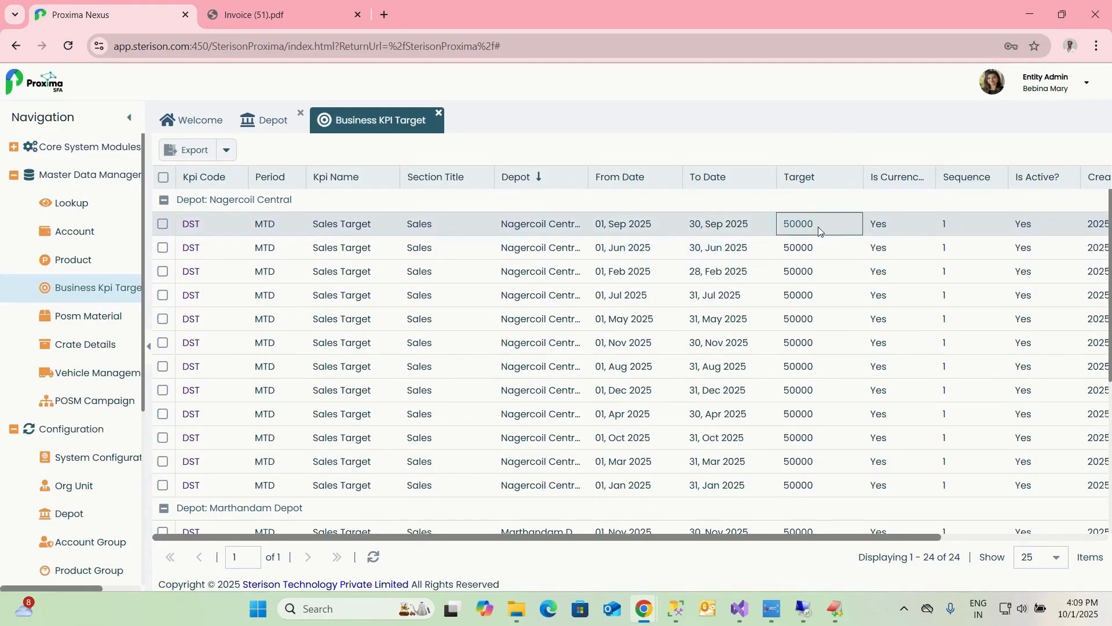
click(193, 227)
click(527, 334)
drag(493, 394, 429, 397)
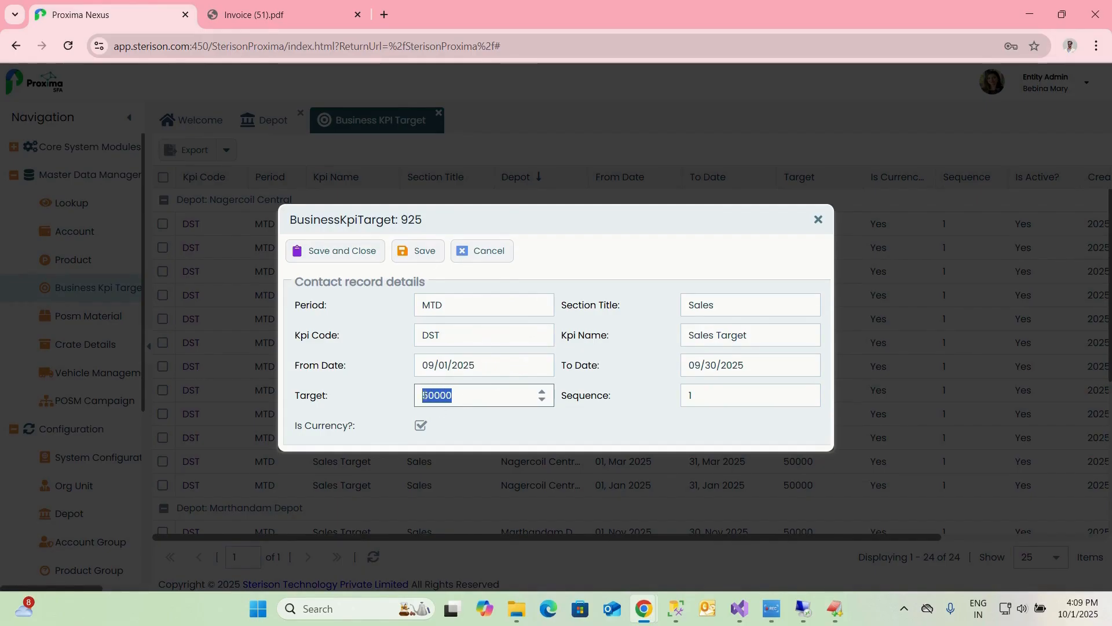
click(370, 257)
click(582, 354)
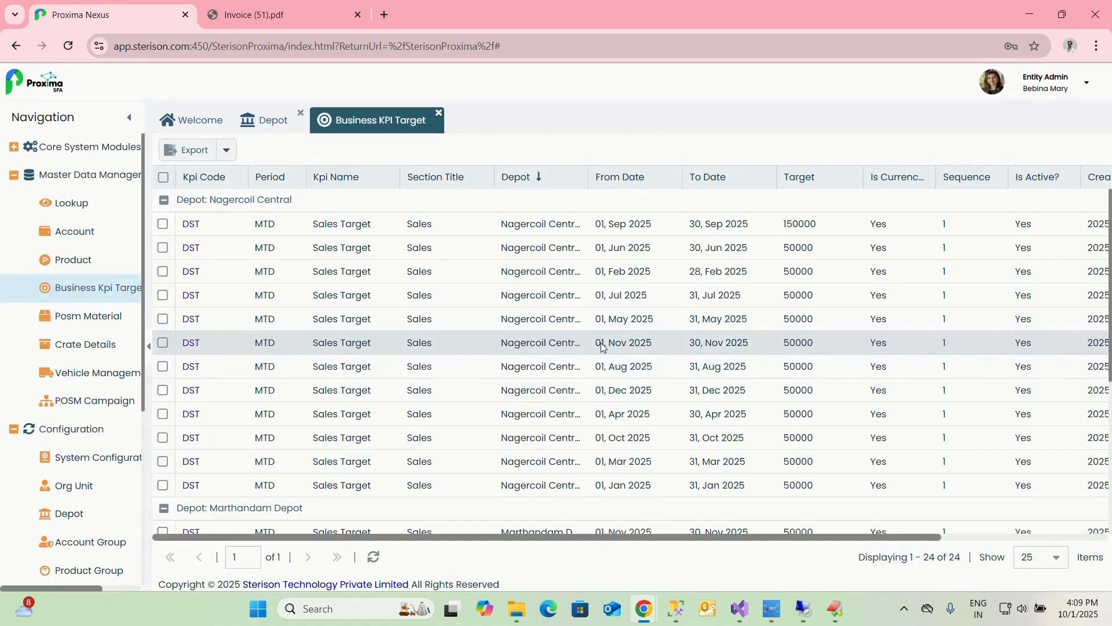
Step: Set the November 2025 target to 250000
double_click(235, 342)
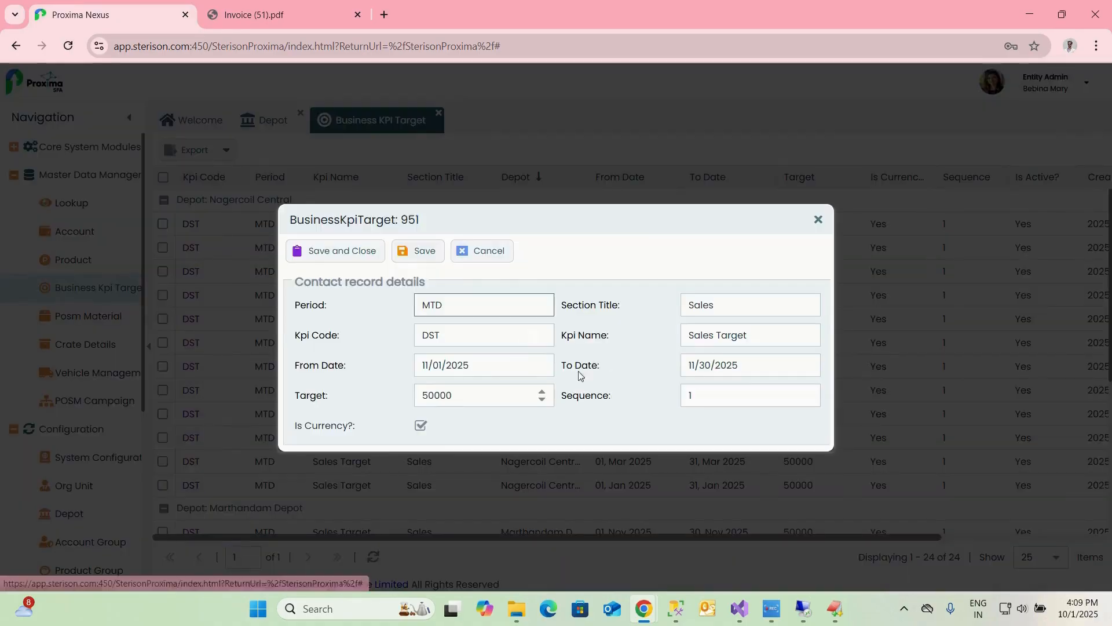
click(424, 395)
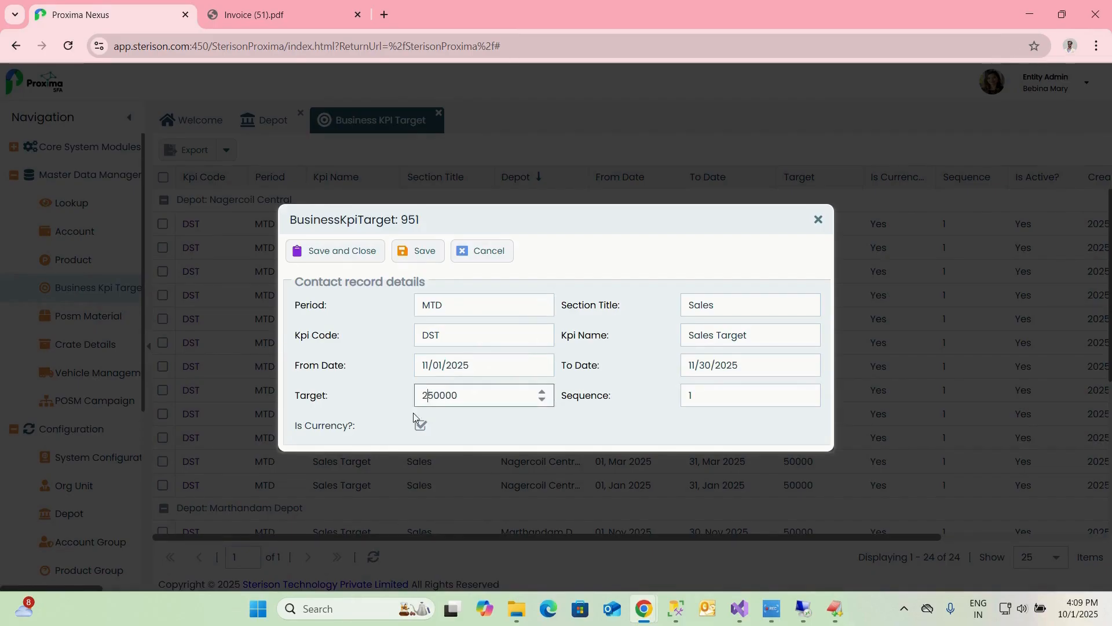
click(363, 251)
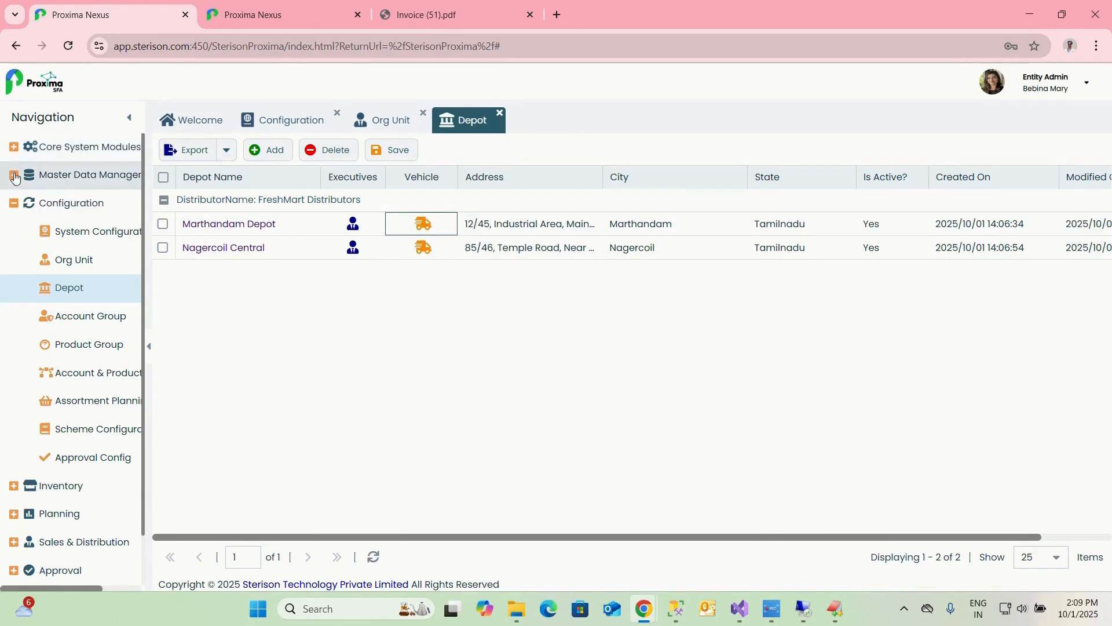
Step: Assign the first listed executive to Marthandam Depot
click(12, 148)
click(84, 215)
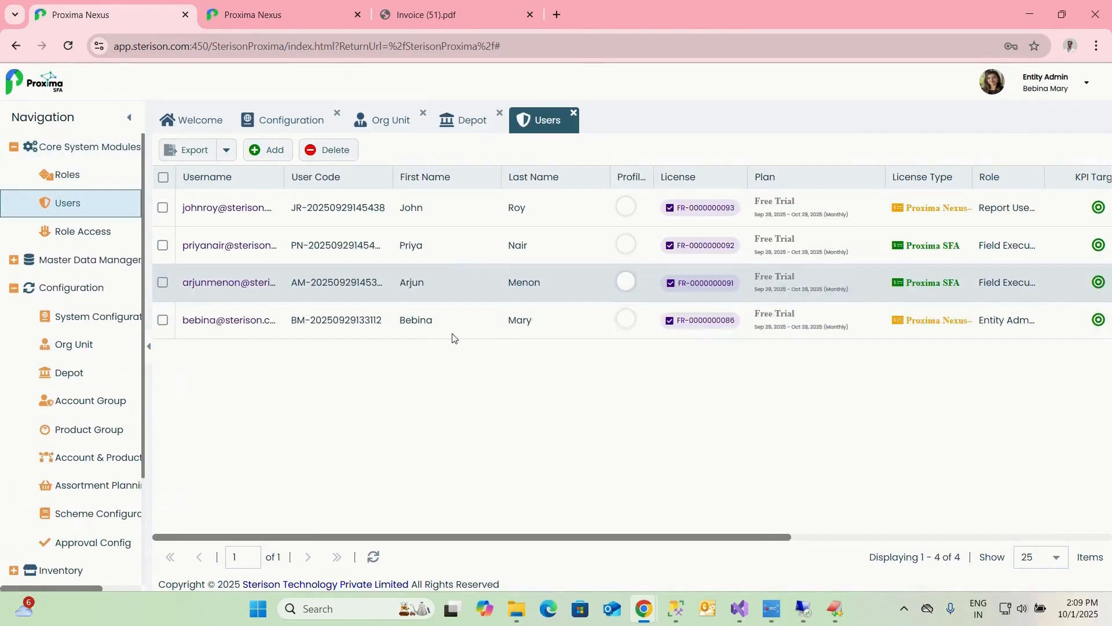
click(467, 123)
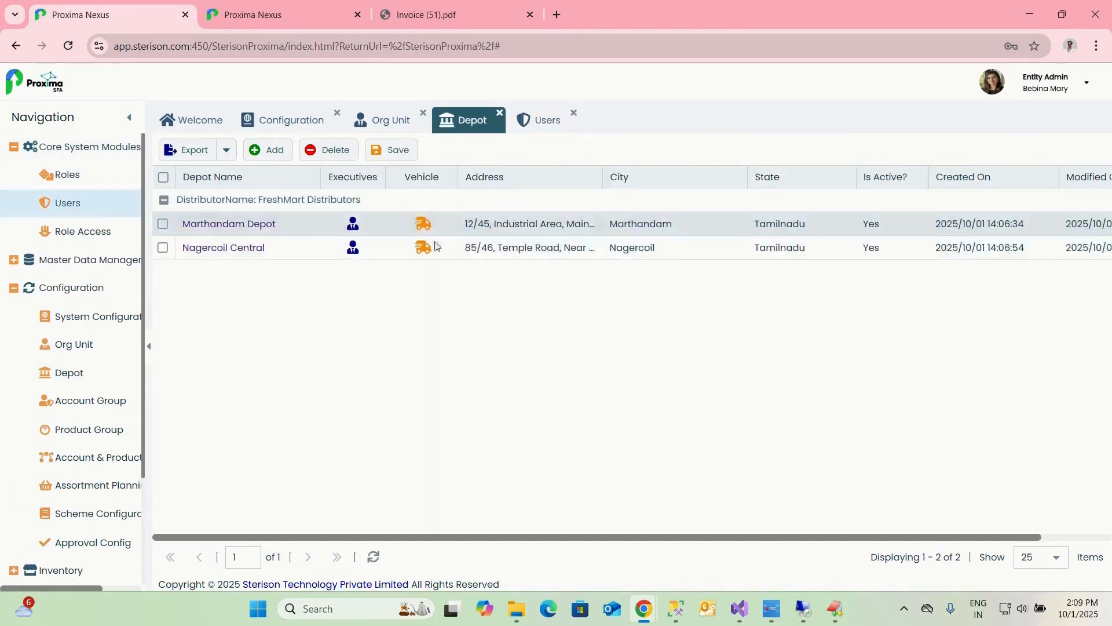
click(354, 225)
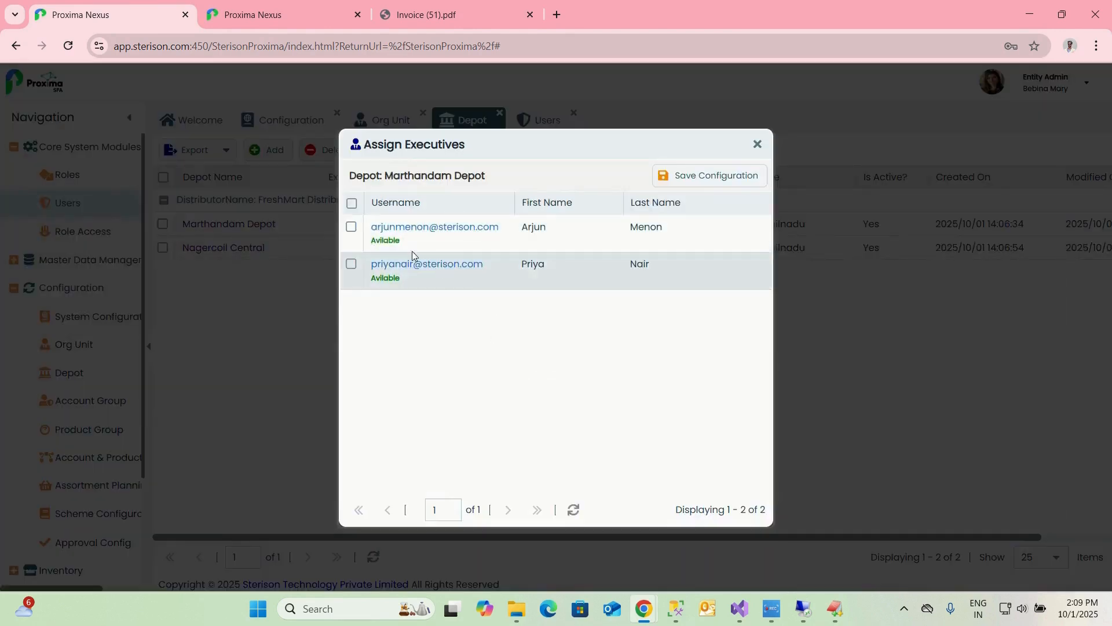
click(351, 227)
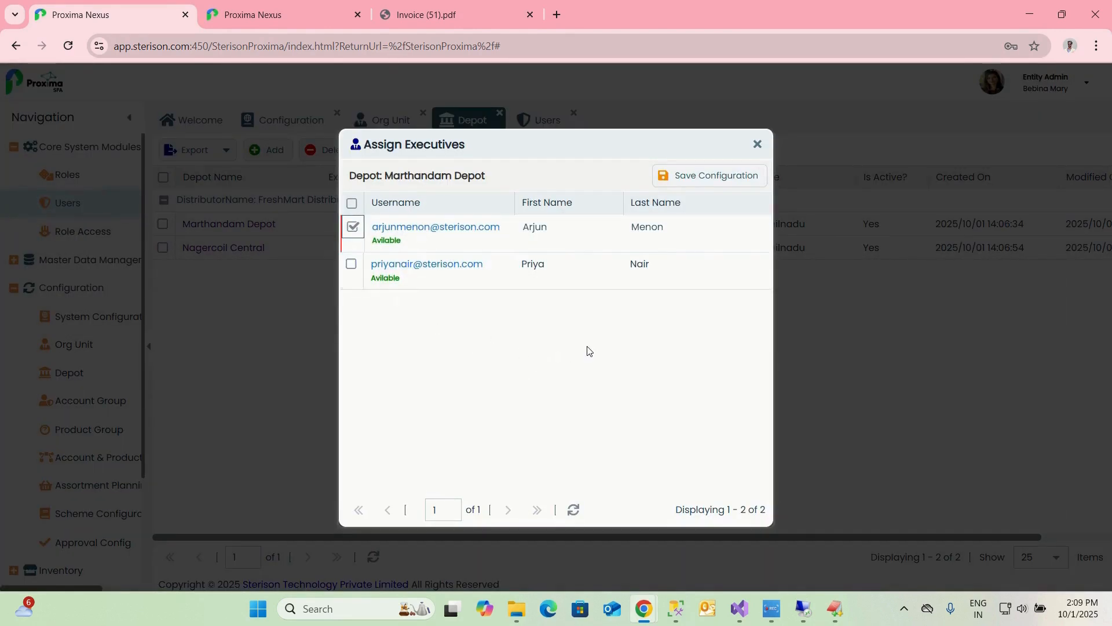
click(731, 177)
click(551, 362)
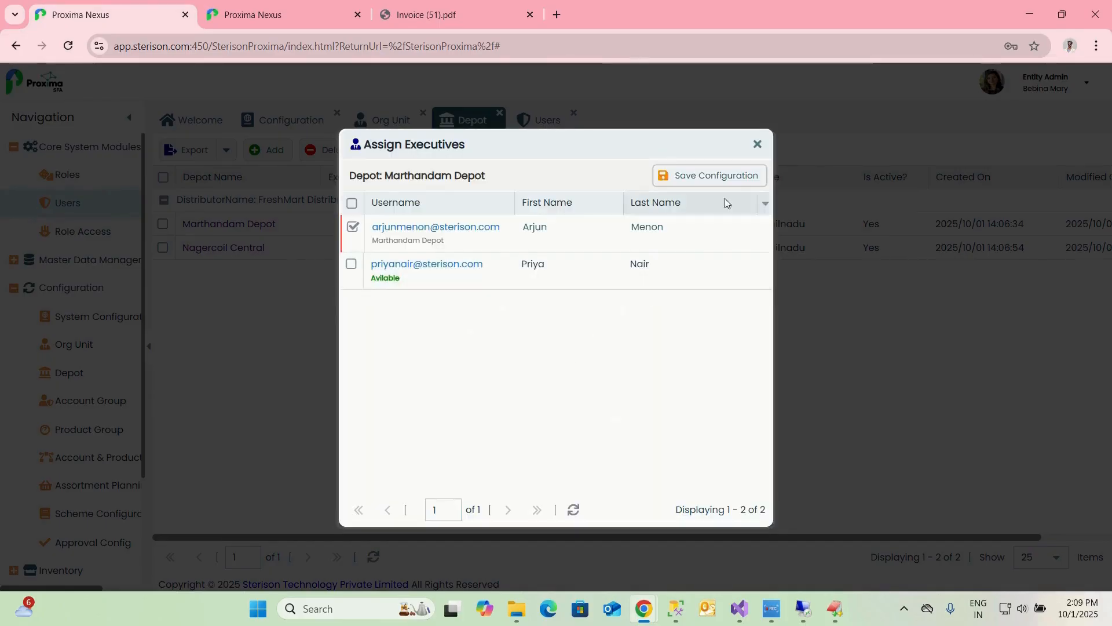
click(758, 144)
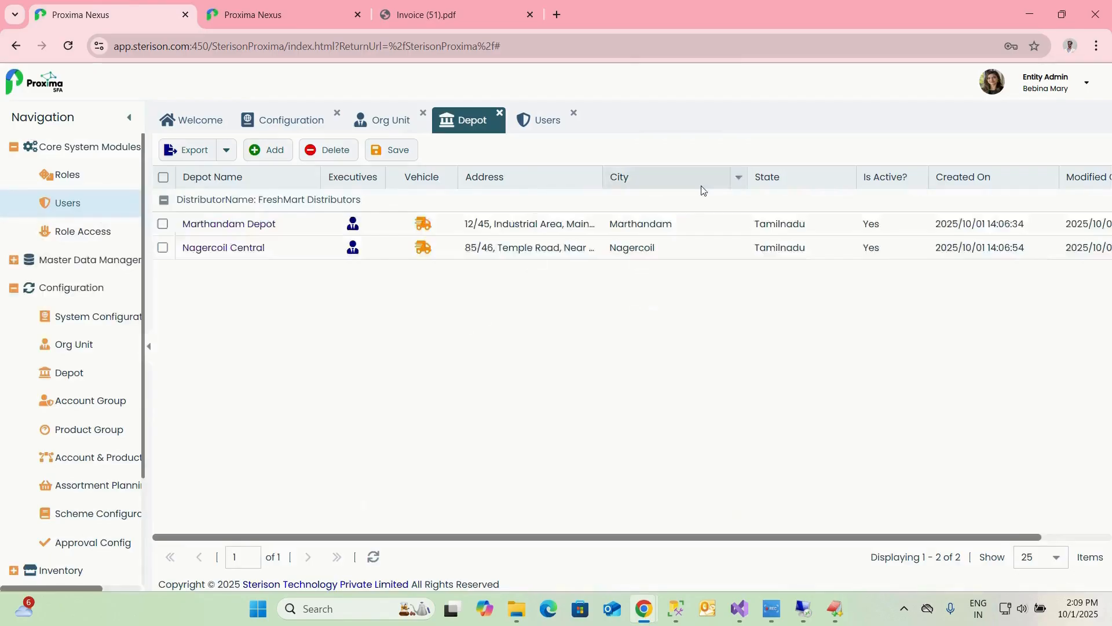
Step: Assign the remaining available executive to Nagercoil Central
click(352, 247)
click(352, 267)
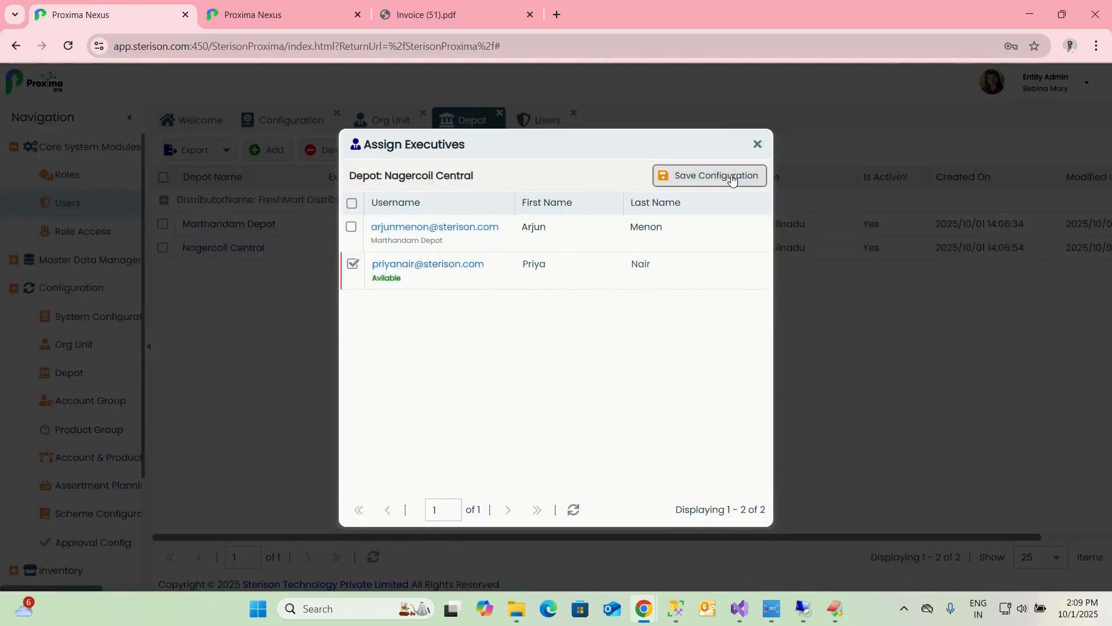
click(728, 177)
click(553, 358)
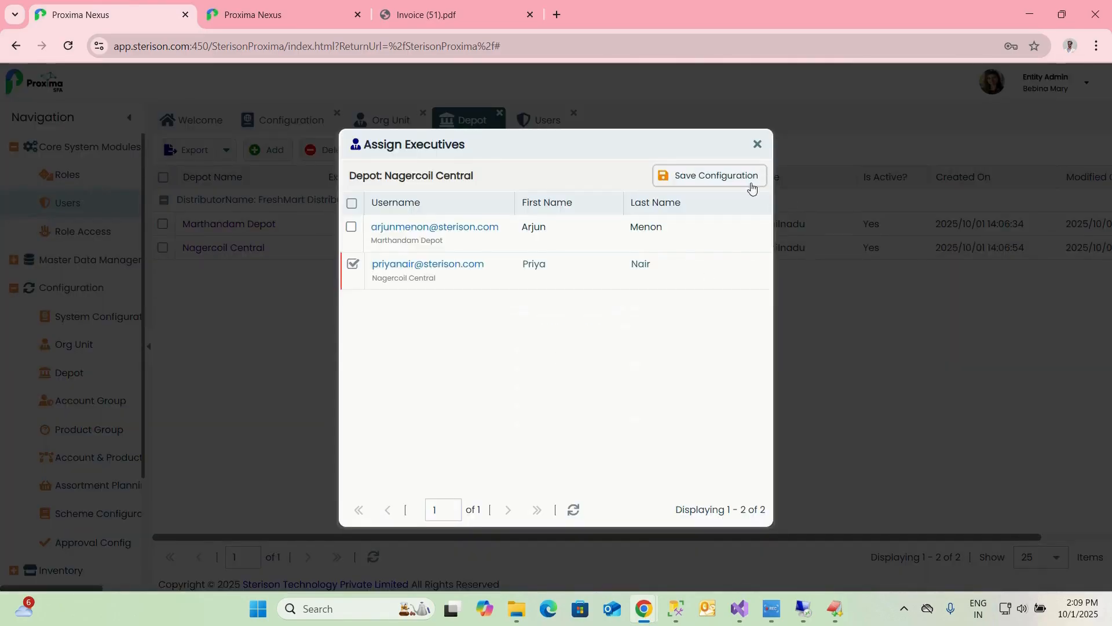
click(759, 145)
click(423, 223)
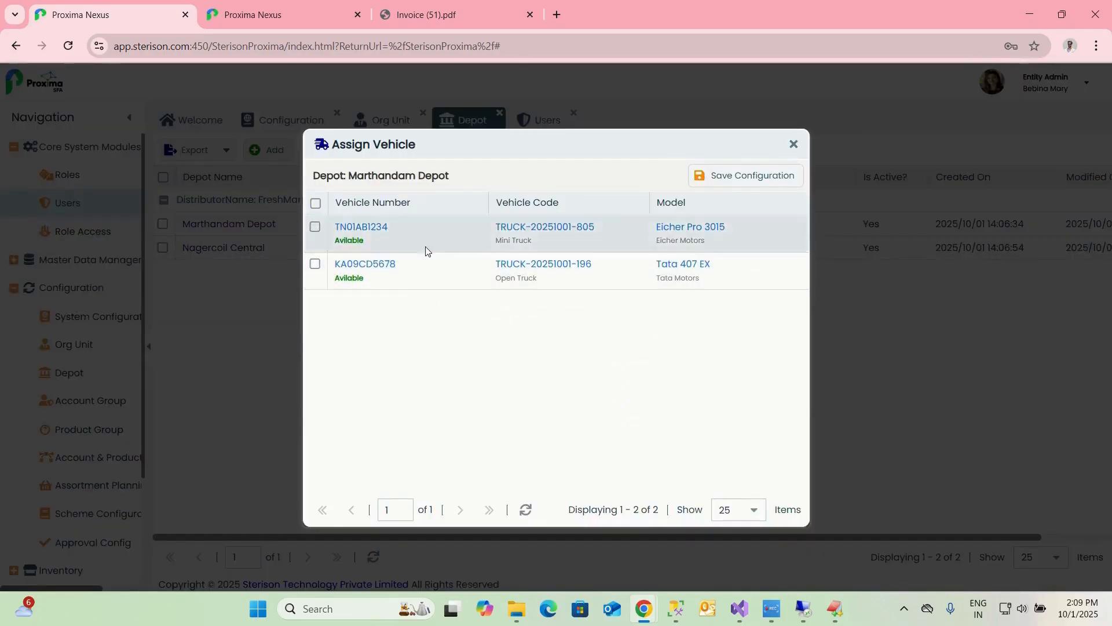
Step: Assign vehicle TN01AB1234 to Marthandam Depot
click(316, 228)
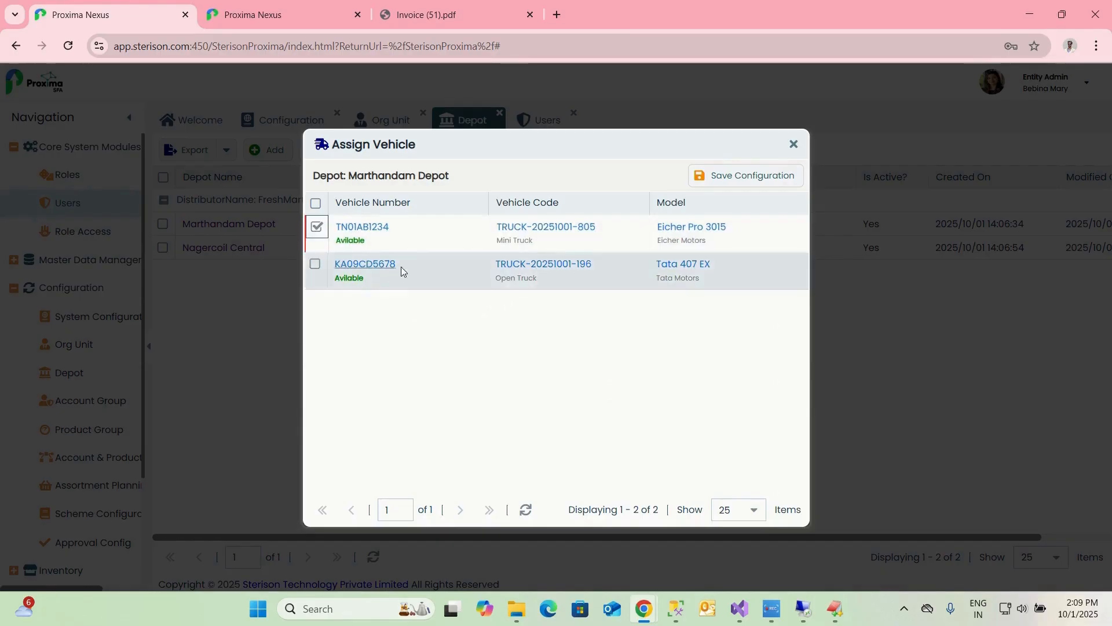
click(746, 177)
click(556, 357)
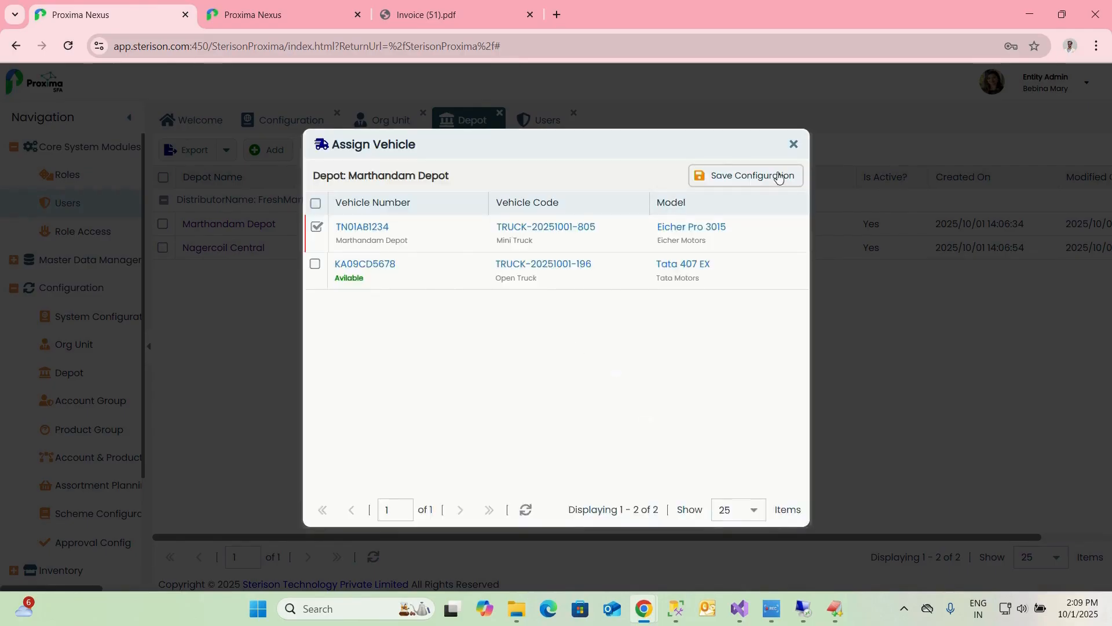
click(795, 144)
Step: Add vehicle KA09CD5678 to Marthandam Depot too, rather than Nagercoil Central
click(421, 248)
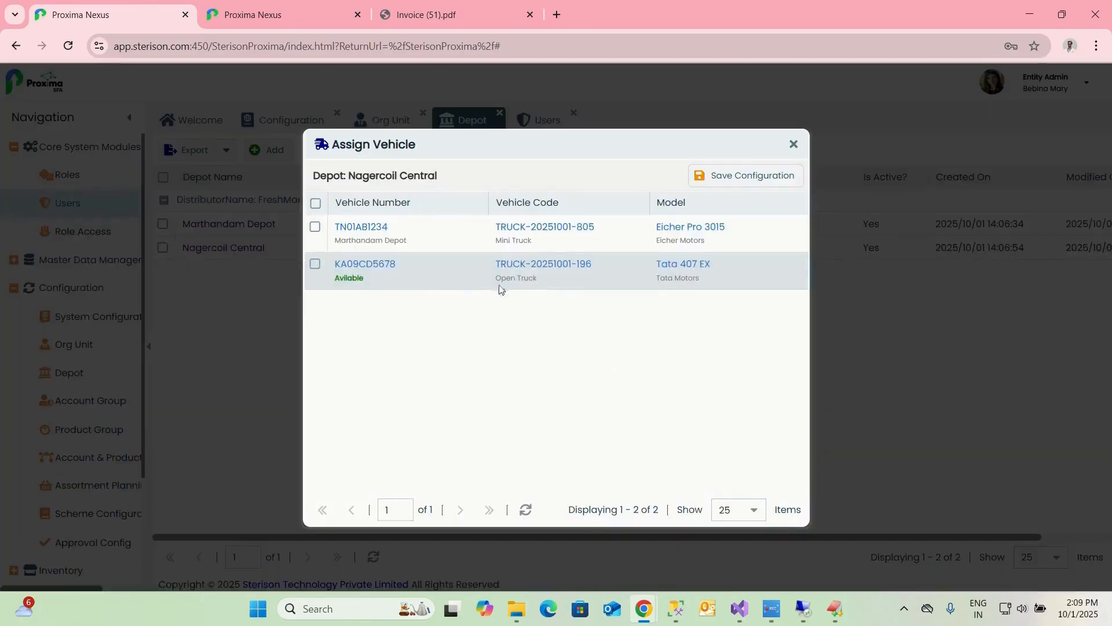
click(316, 265)
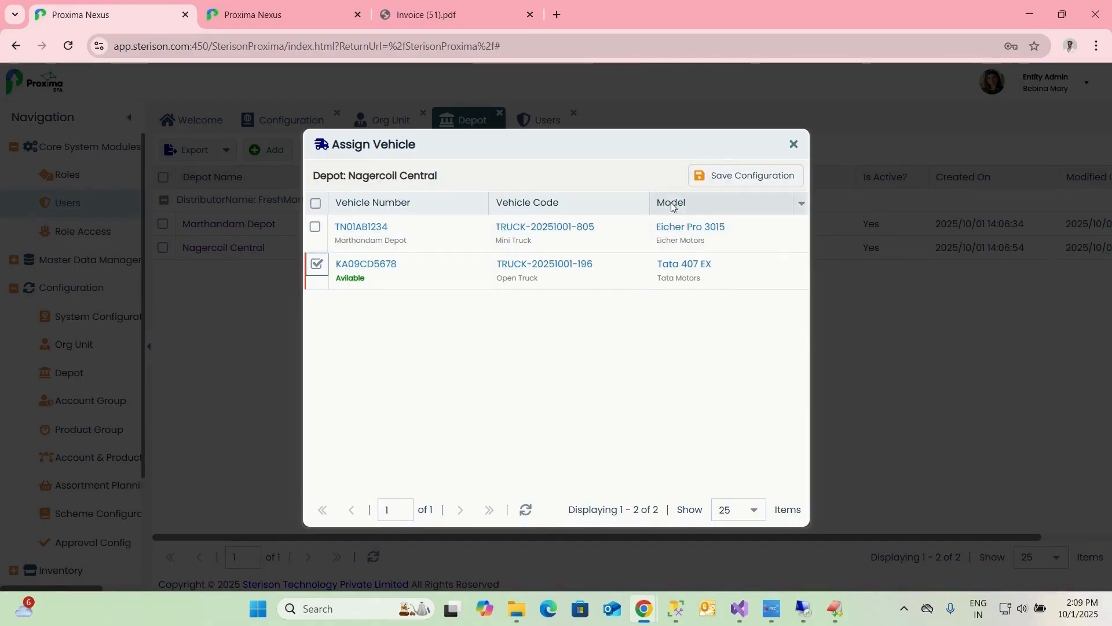
click(794, 145)
click(417, 227)
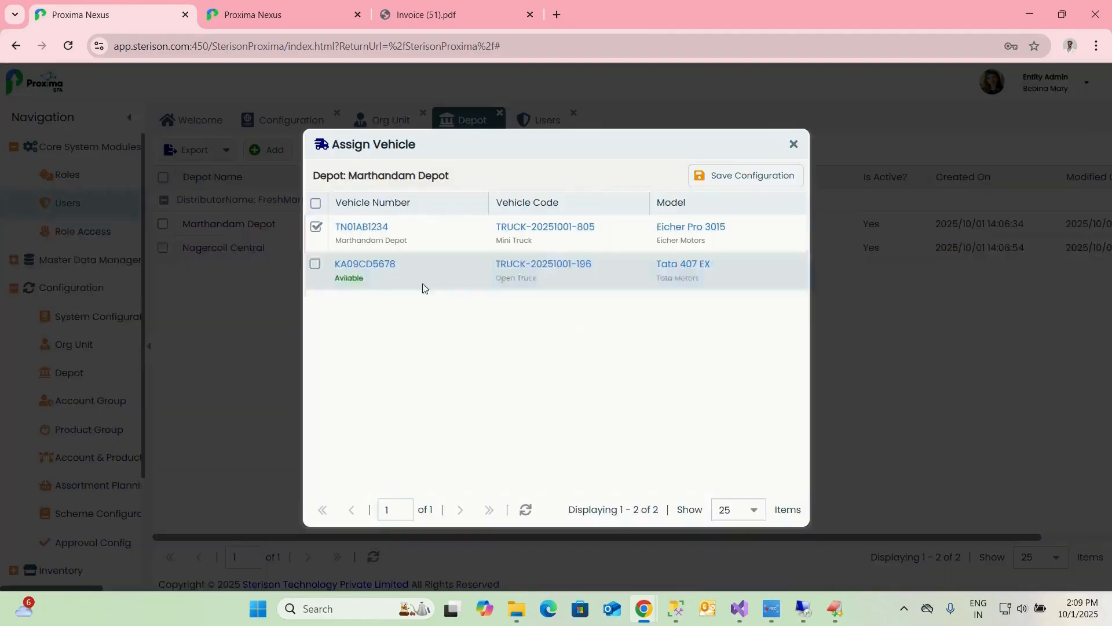
click(316, 264)
click(787, 169)
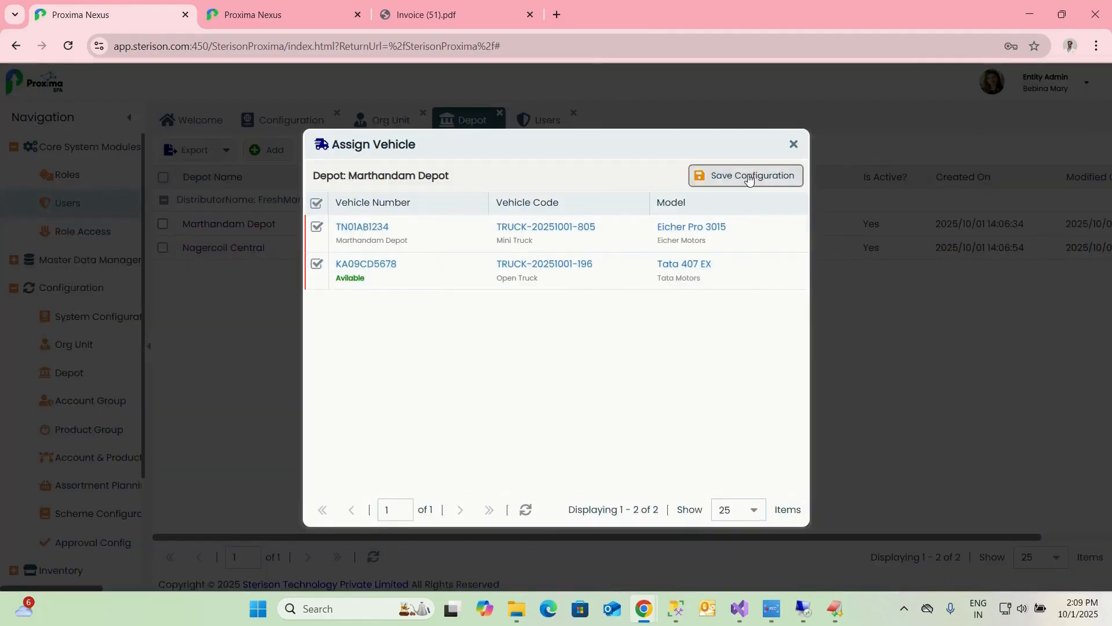
click(556, 356)
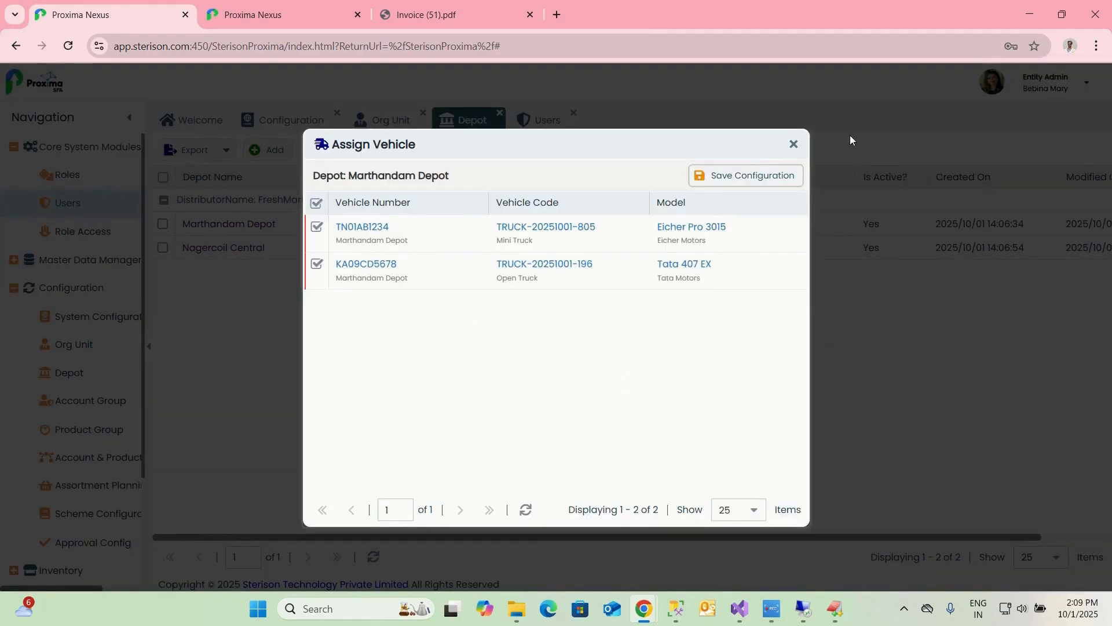
click(794, 144)
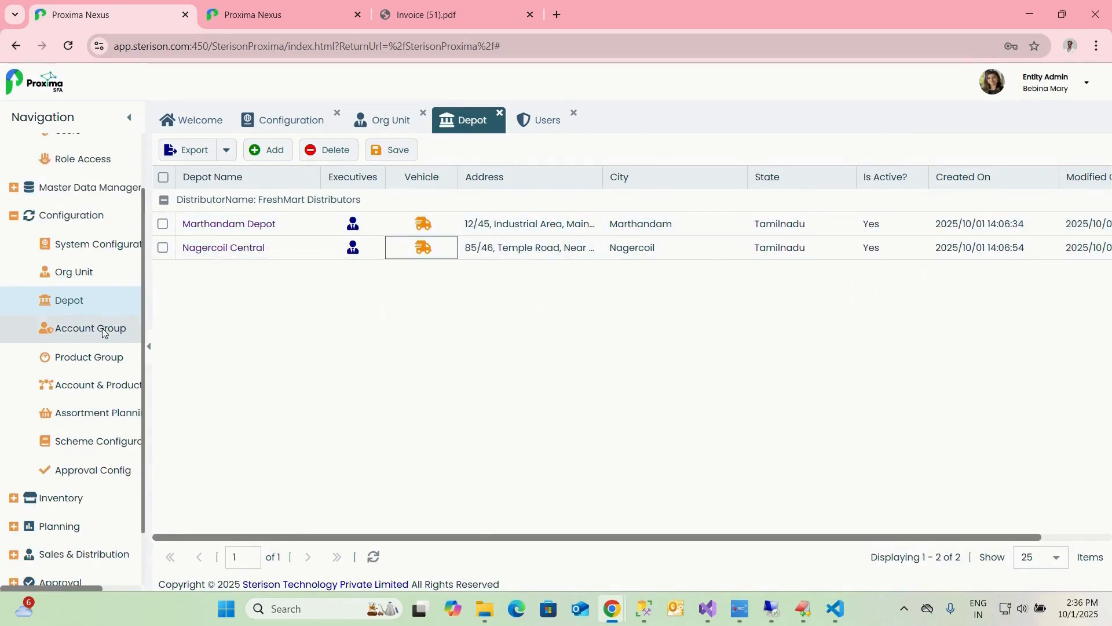
click(70, 327)
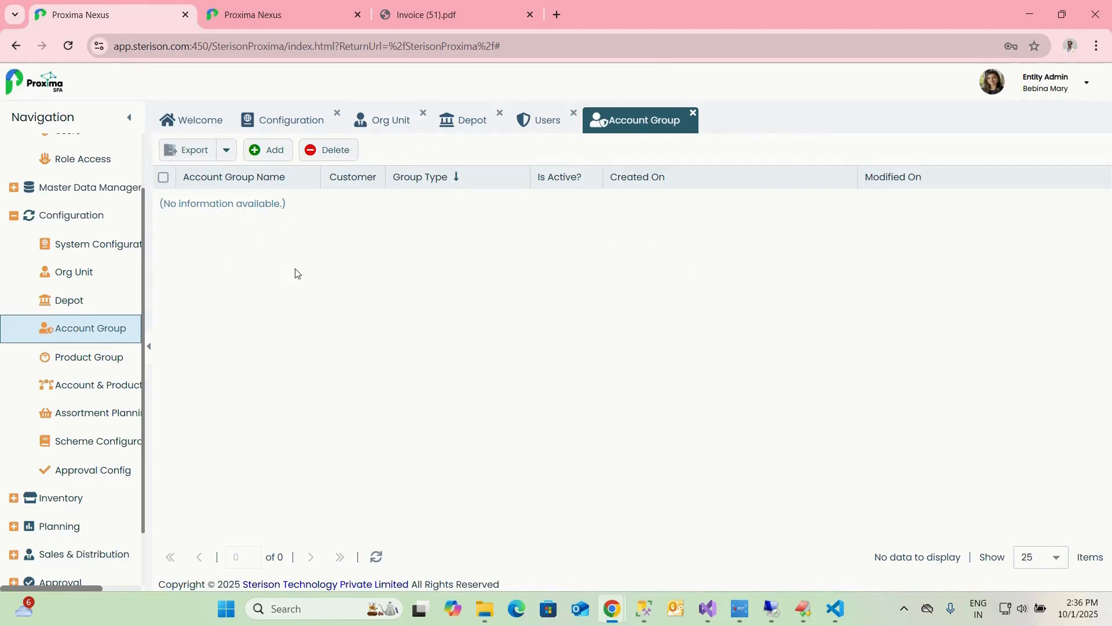
Step: Create Premium Store and General Store account groups under Sales Products
click(278, 160)
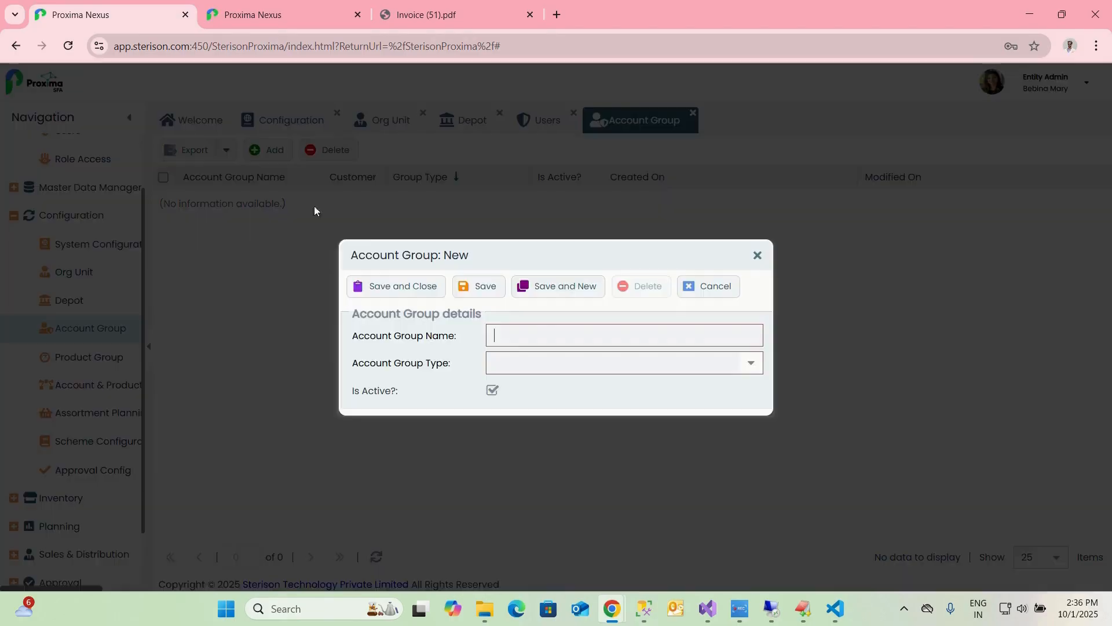
click(751, 365)
click(658, 391)
click(619, 343)
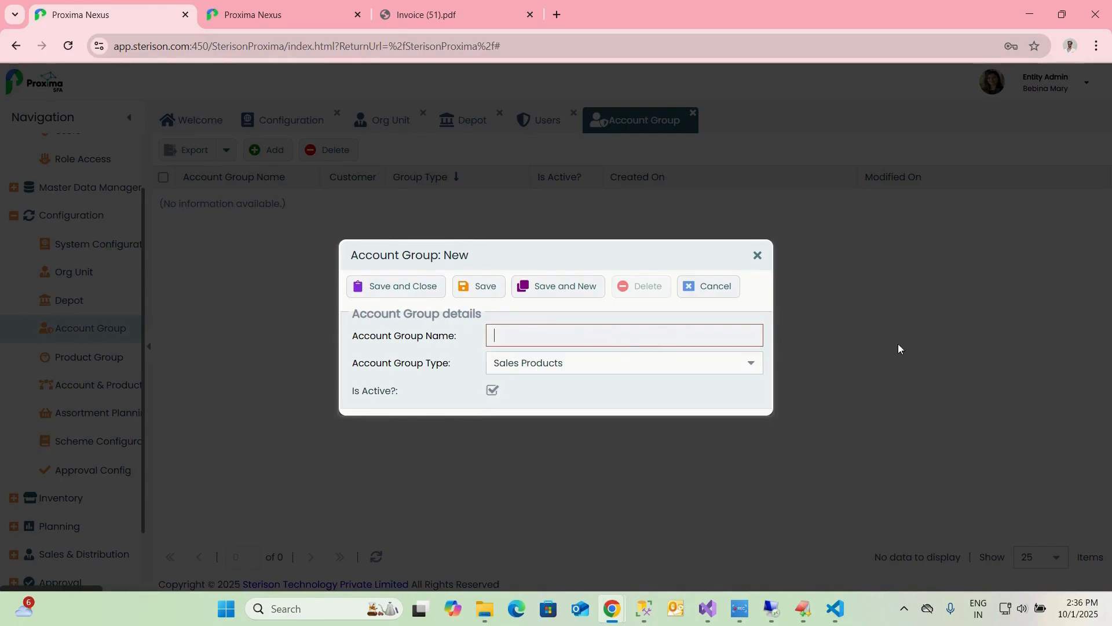
text(Premium Store)
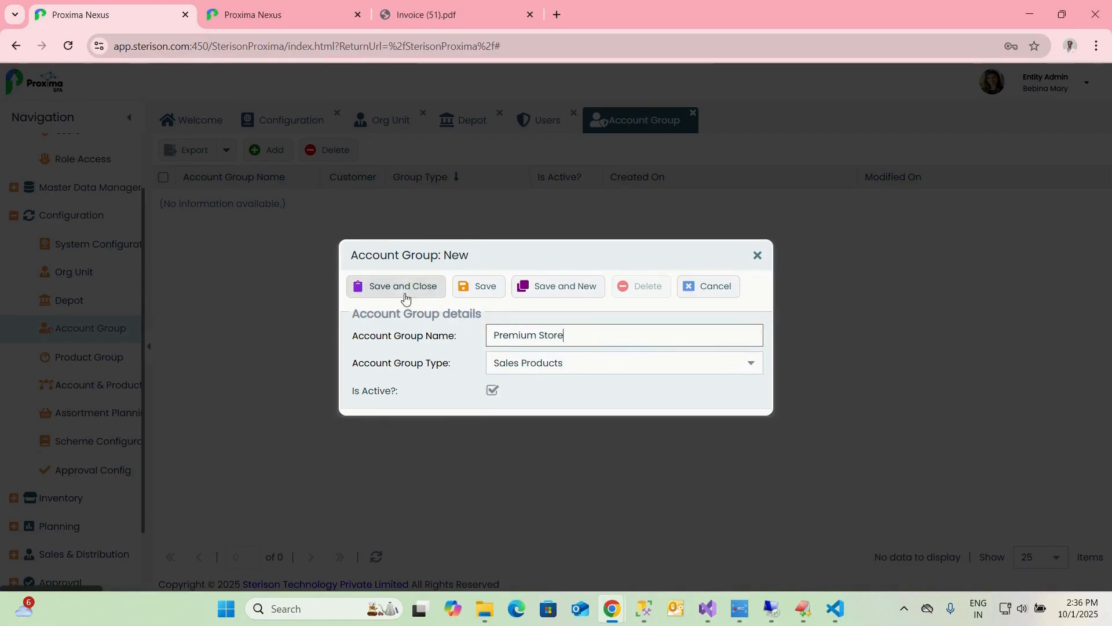
key(Return)
click(536, 359)
click(267, 150)
click(751, 363)
click(579, 387)
click(558, 335)
text(General Store)
click(440, 289)
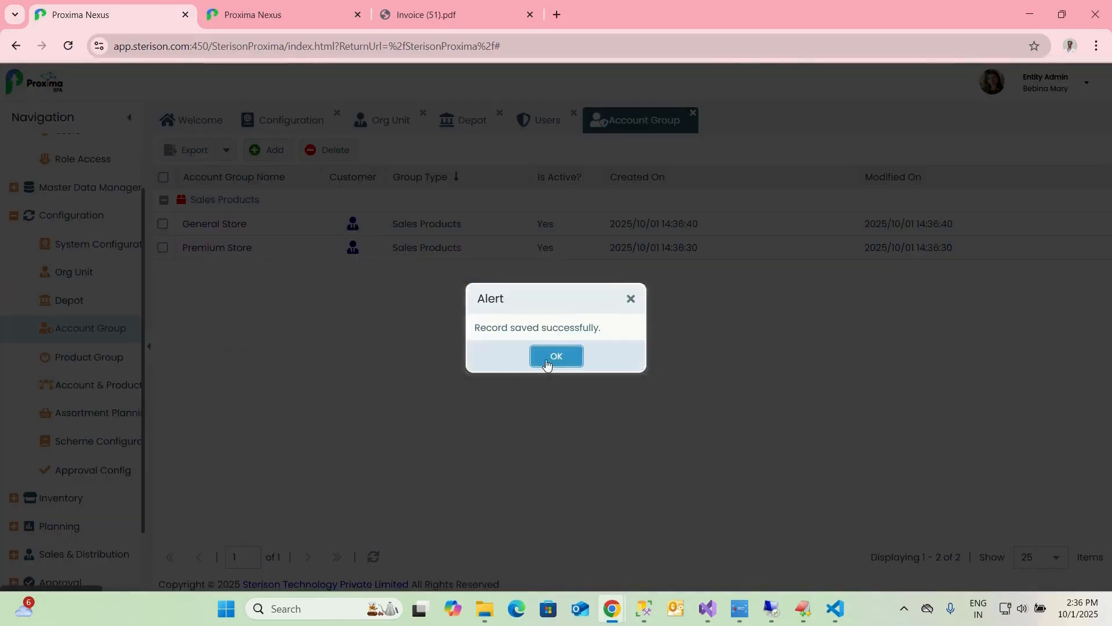
click(547, 359)
Step: Create General Store and Premium Store account groups under Must To Have
click(266, 150)
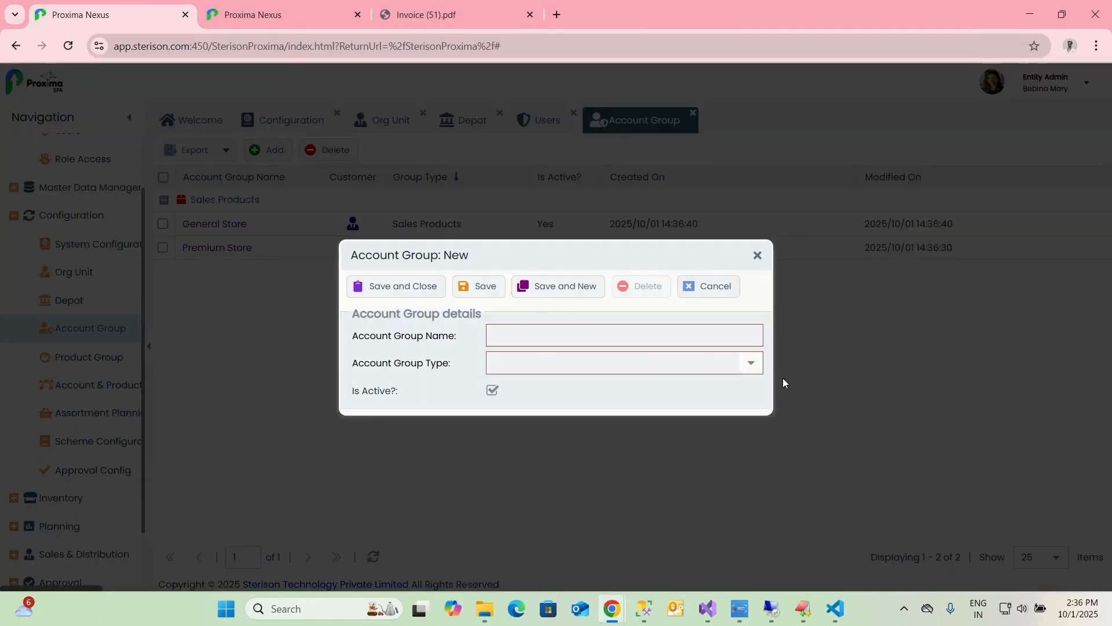
click(752, 363)
click(605, 409)
click(598, 337)
text(General Store)
click(405, 293)
click(557, 355)
click(267, 149)
click(752, 363)
click(606, 408)
click(585, 328)
text(Premium Store)
click(391, 290)
click(530, 361)
Step: Create Premium Store and General Store account groups under Focus SKU
click(267, 149)
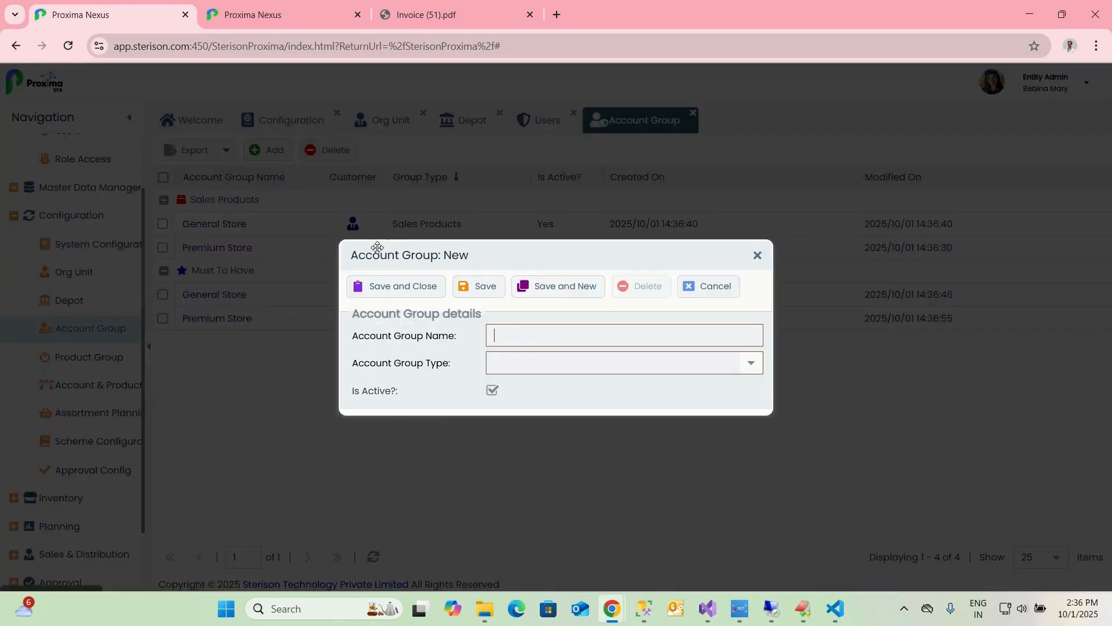
click(761, 367)
click(580, 429)
click(668, 338)
text(Premium Store)
click(392, 286)
click(553, 360)
click(266, 149)
click(712, 363)
click(579, 429)
click(579, 336)
text(General Store)
click(399, 286)
click(556, 356)
Step: Create a General Store account group under Store Survey
click(266, 149)
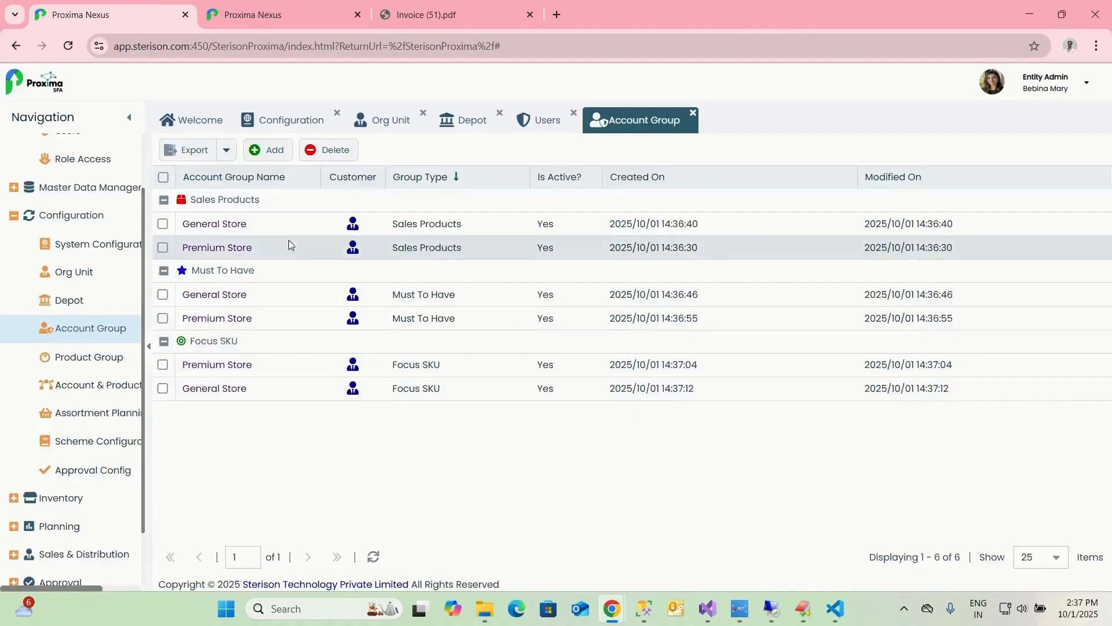
click(733, 364)
click(529, 454)
click(545, 337)
text(General Store)
click(406, 286)
click(267, 150)
click(606, 365)
click(530, 452)
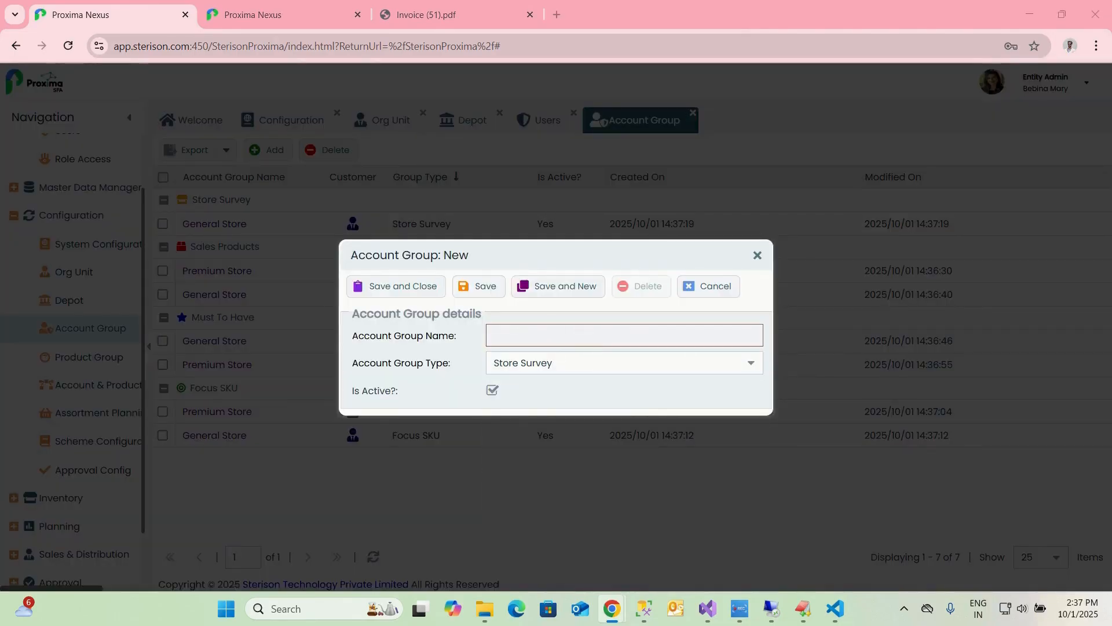
Step: Name the new Store Survey group Premium Store and save it
click(618, 328)
text(Premium Store)
click(406, 286)
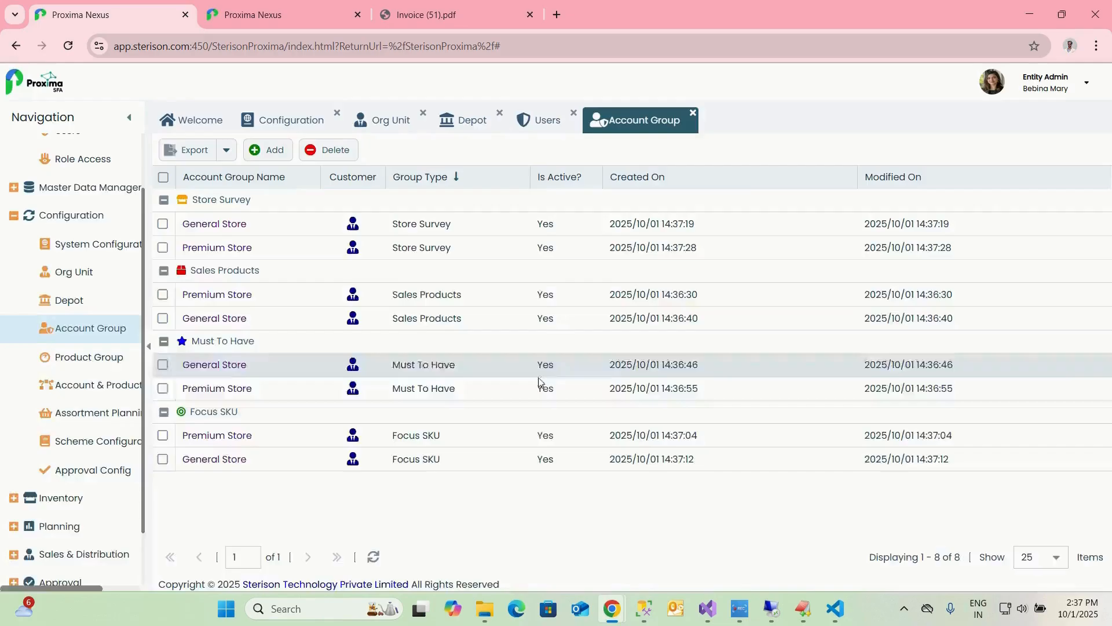
Step: Create Premium Store and General Store account groups under Sample Products
click(266, 150)
click(718, 367)
click(643, 477)
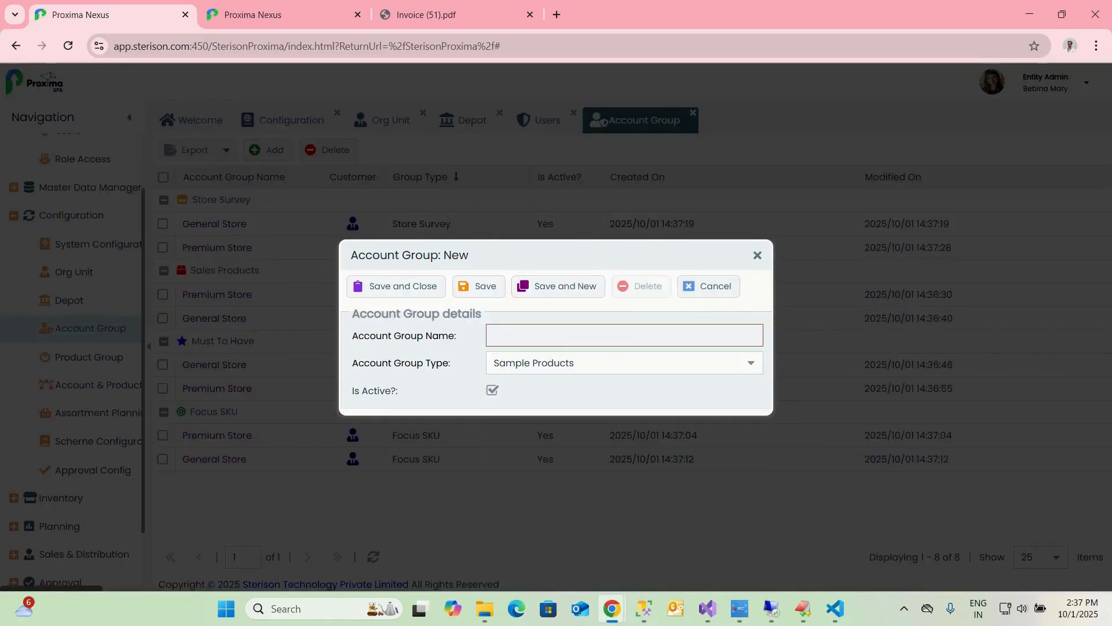
text(Premium Store)
click(440, 288)
click(558, 357)
click(266, 150)
click(752, 364)
click(570, 477)
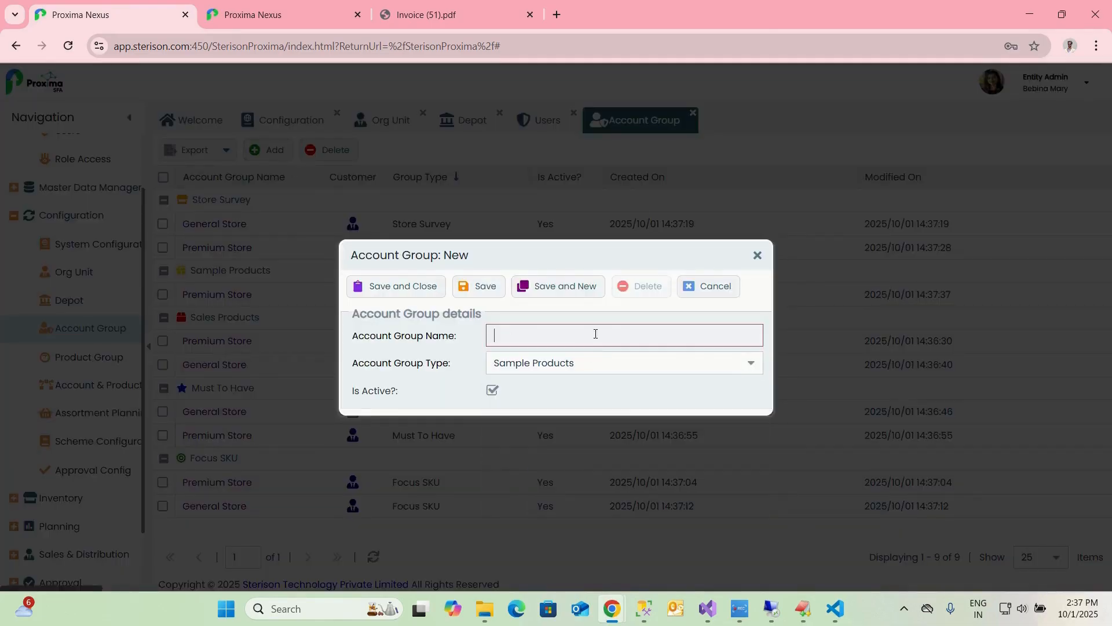
text(General Store)
click(376, 286)
click(545, 357)
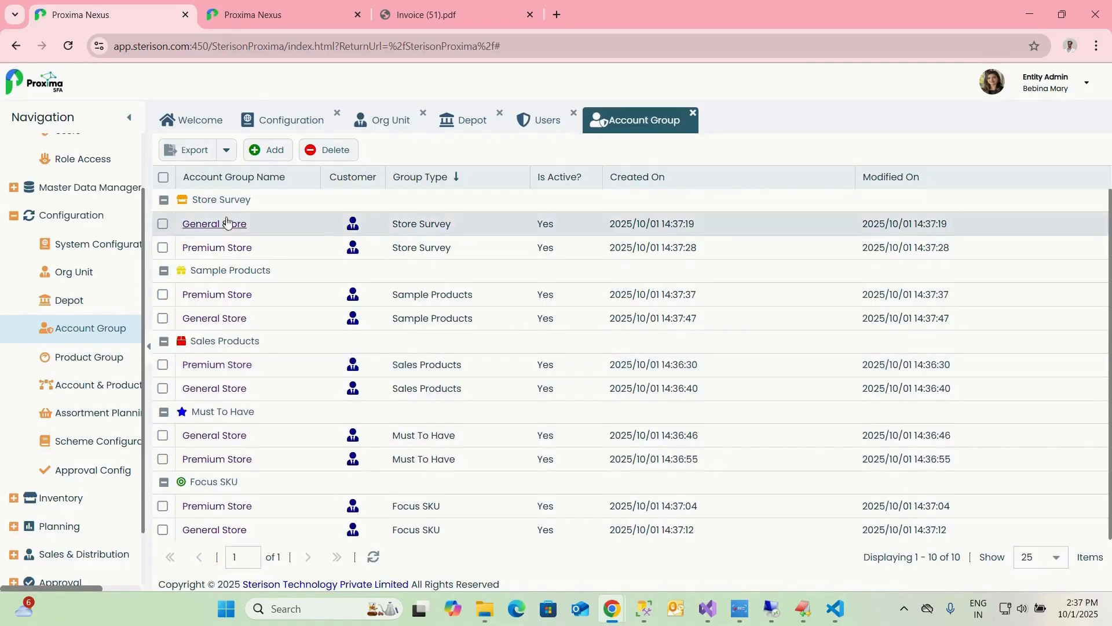
Step: Create General Store and Premium Store account groups under POSM Material
click(267, 149)
click(752, 364)
click(589, 498)
click(590, 340)
text(General Store)
click(398, 288)
click(566, 356)
click(266, 149)
click(751, 363)
click(580, 499)
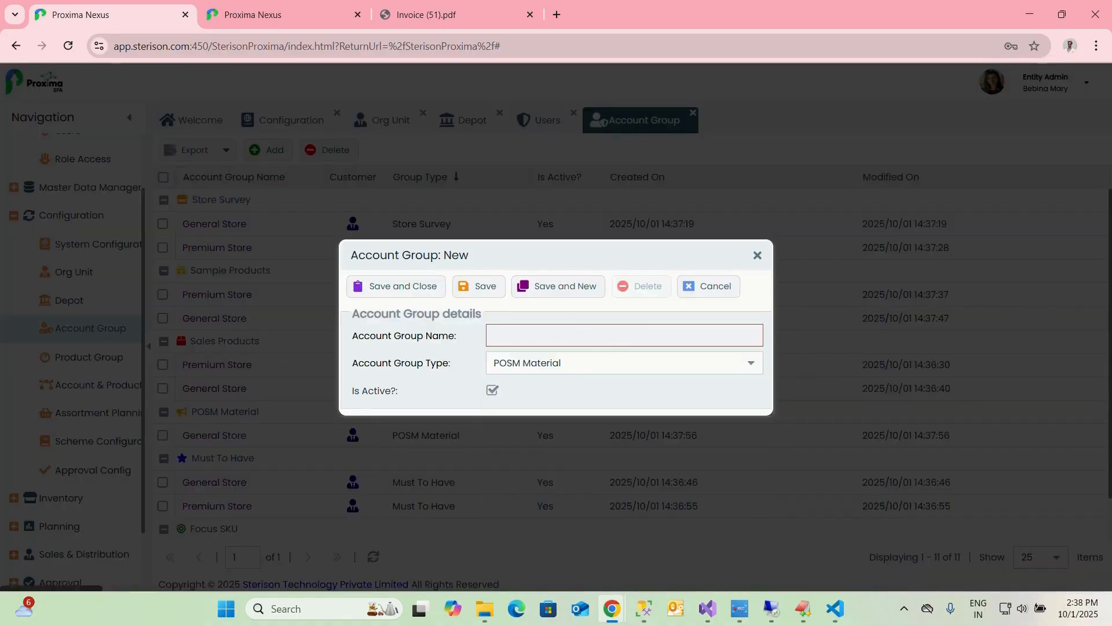
click(579, 336)
text(Premium Store)
click(397, 286)
click(556, 355)
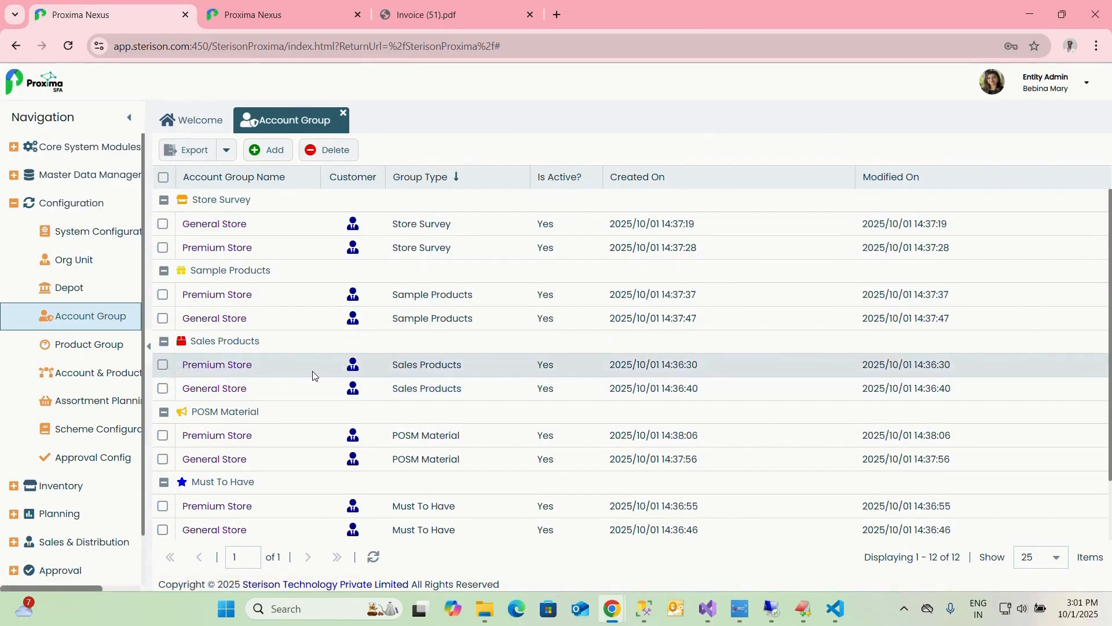
Step: Assign all 14 Bronze-segment customers to the Sales Products Premium Store group
click(354, 366)
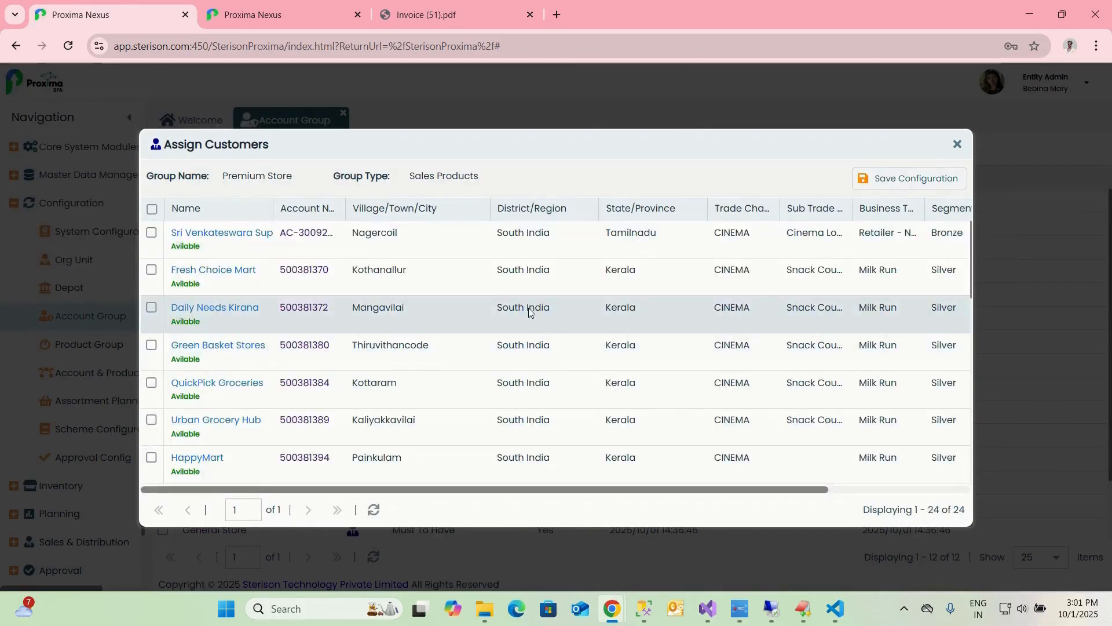
scroll(524, 309, right, 3)
click(847, 209)
mouse_move(938, 360)
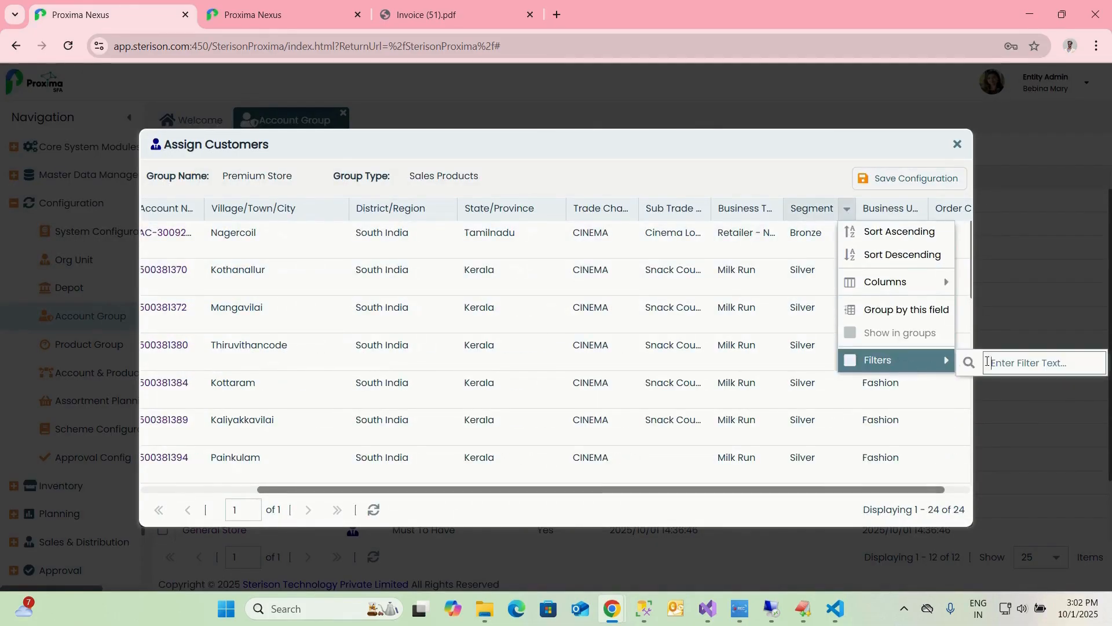
click(996, 361)
text(bron)
click(648, 181)
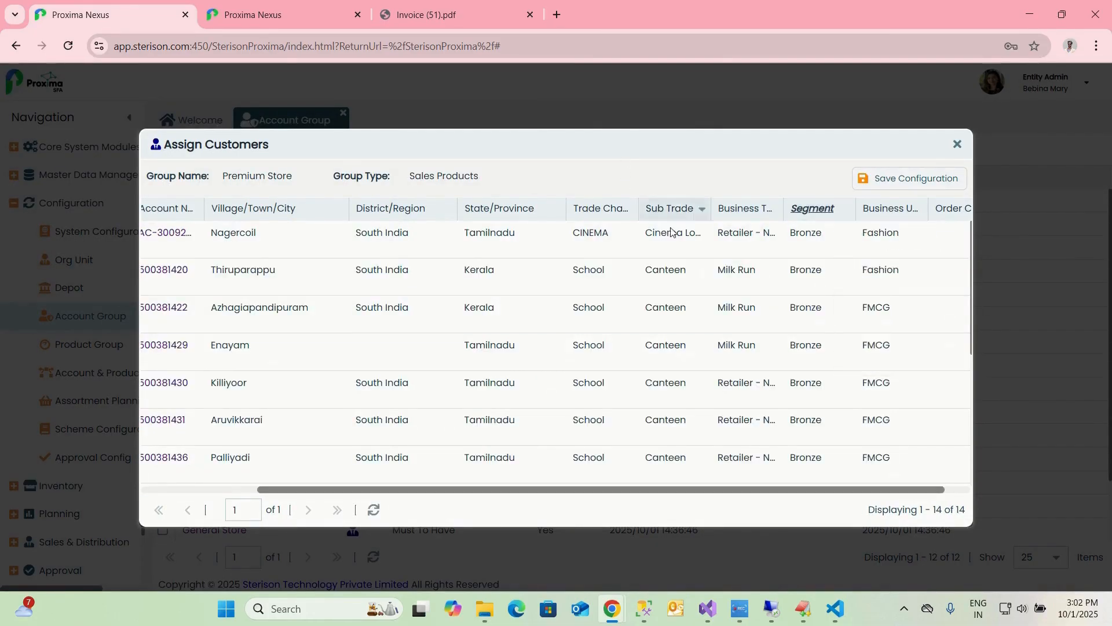
scroll(625, 402, down, 3)
scroll(624, 405, up, 3)
drag(468, 489, 352, 488)
click(153, 208)
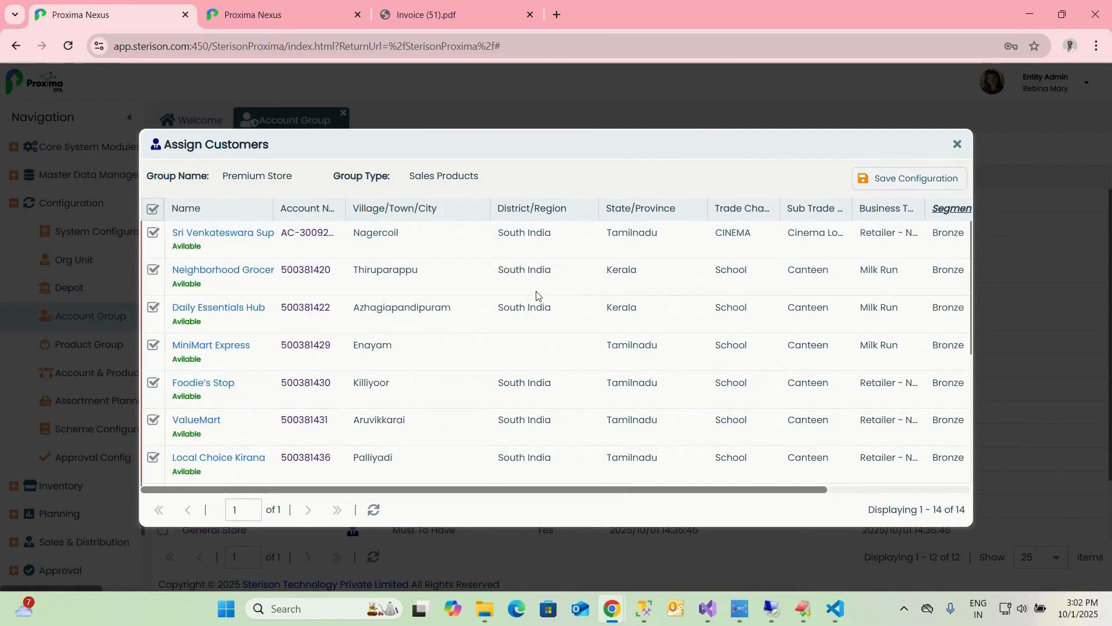
click(928, 179)
click(542, 360)
scroll(873, 255, right, 3)
click(957, 143)
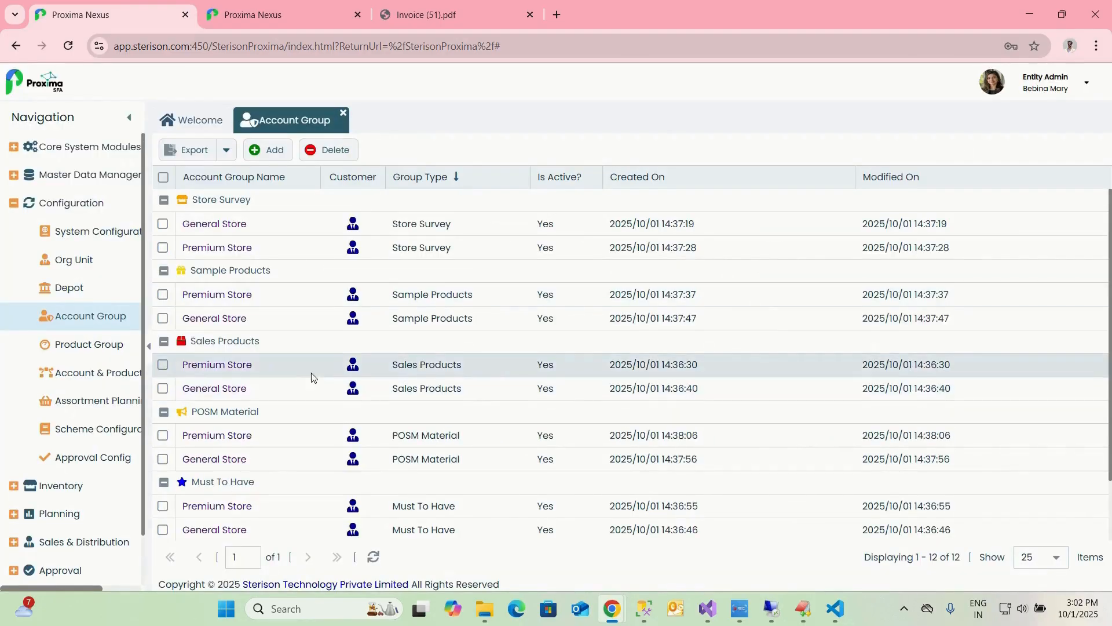
Step: Review the saved customer list for the Sales Products Premium Store group
click(352, 374)
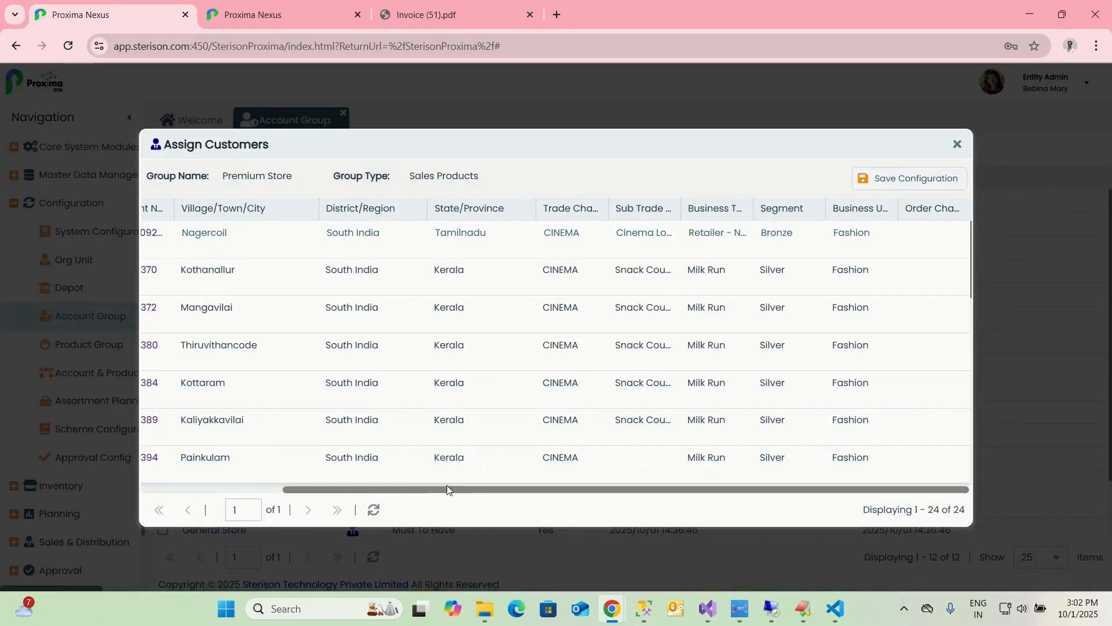
drag(420, 493, 180, 492)
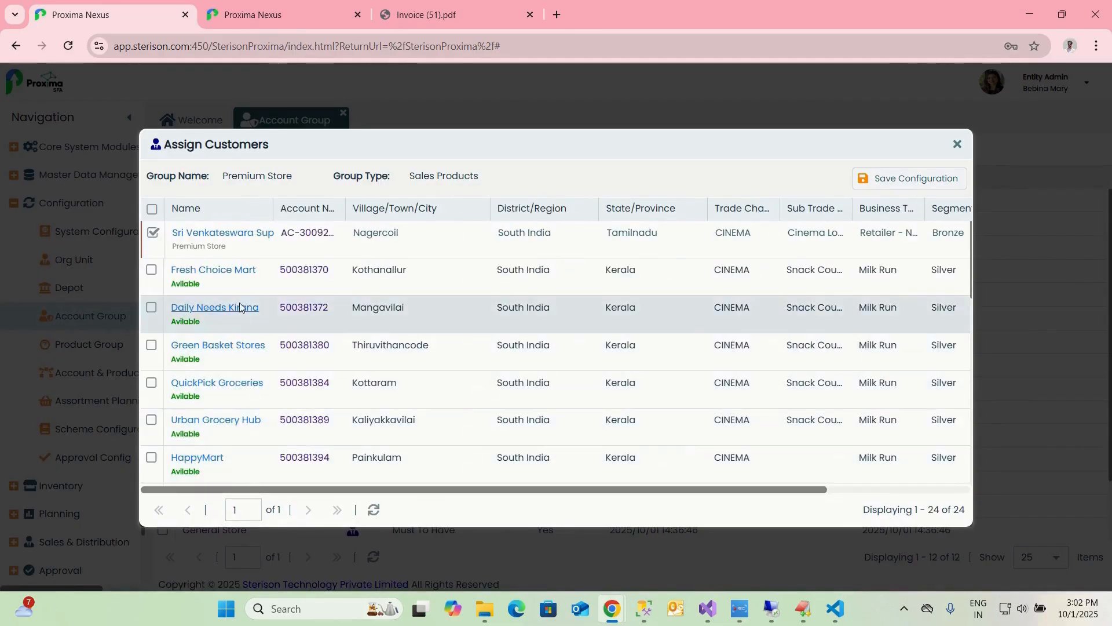
scroll(232, 348, down, 8)
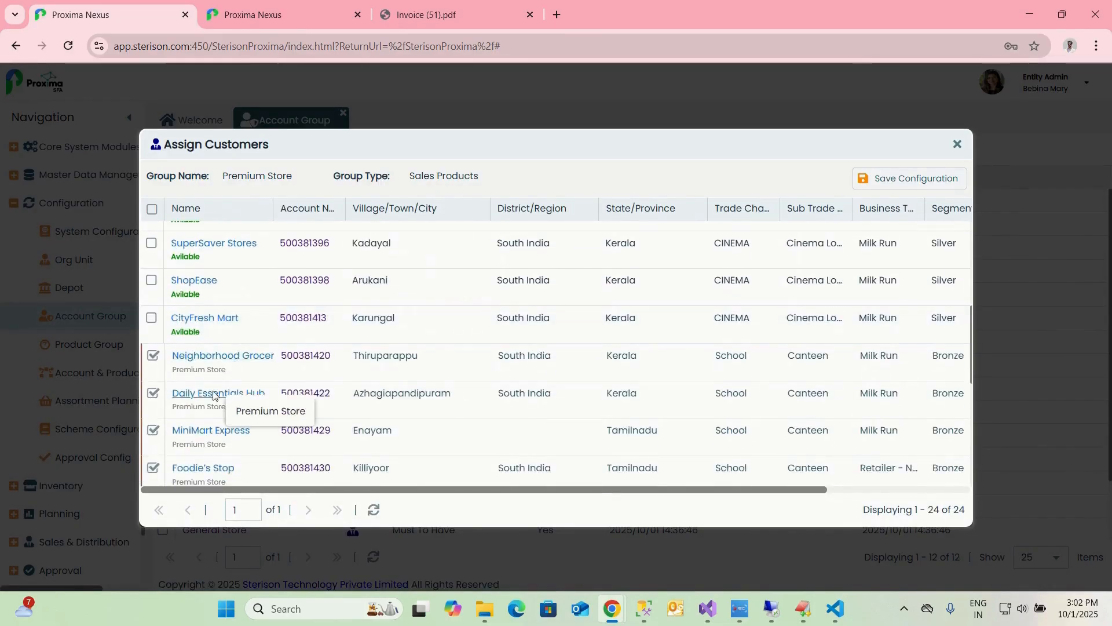
scroll(213, 404, down, 4)
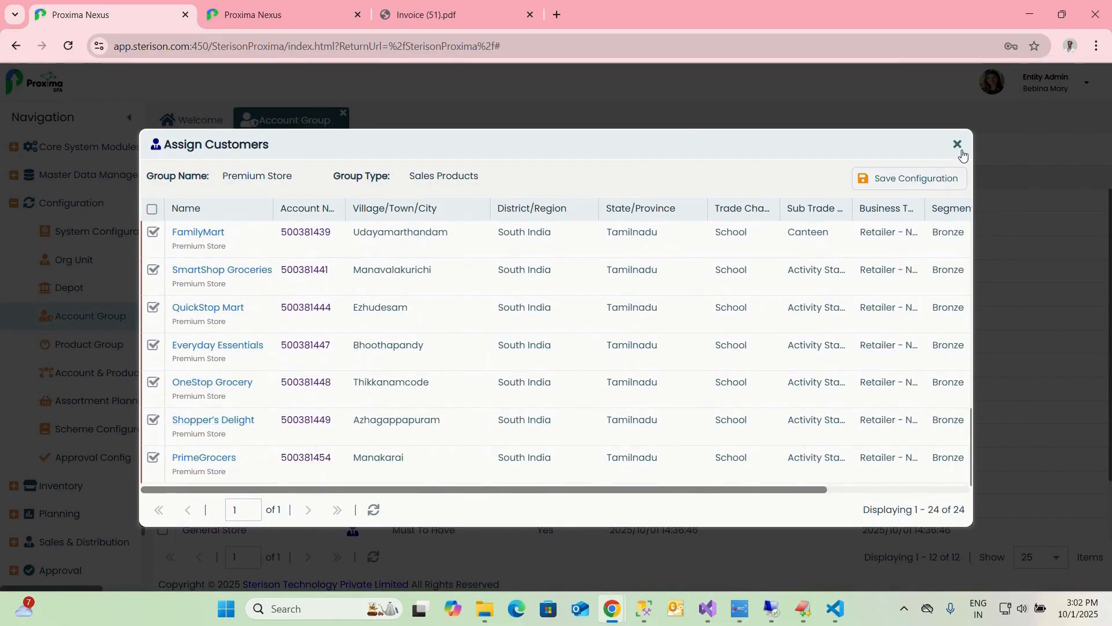
click(957, 145)
Step: Filter the Segment column to Silver and assign all 10 customers to Sales Products General Store
click(355, 389)
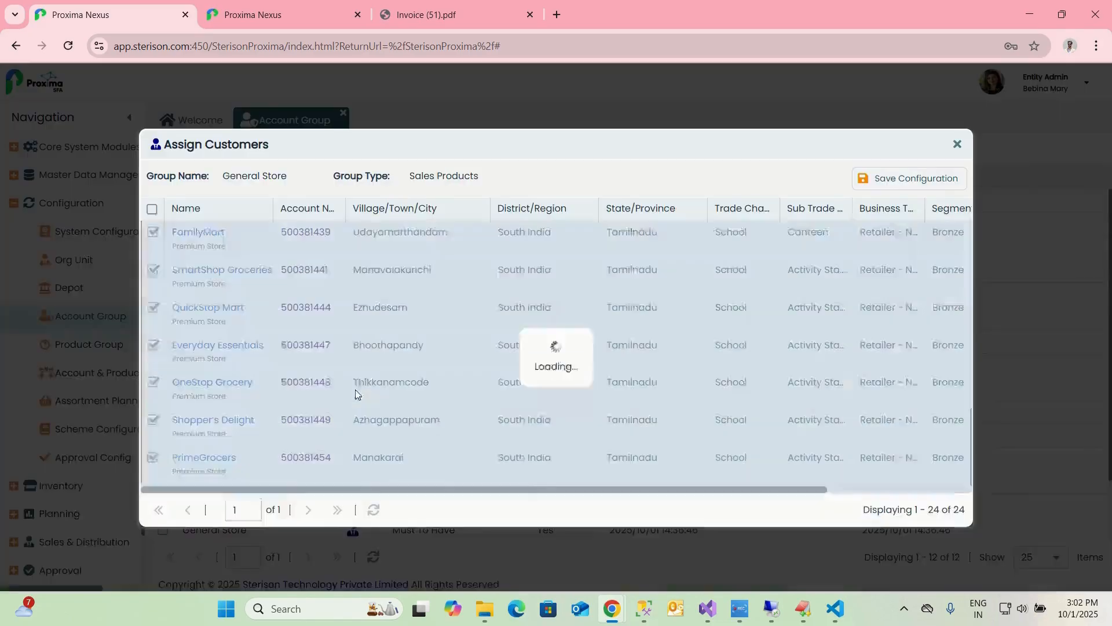
scroll(391, 322, up, 4)
scroll(391, 322, up, 5)
click(817, 208)
mouse_move(872, 373)
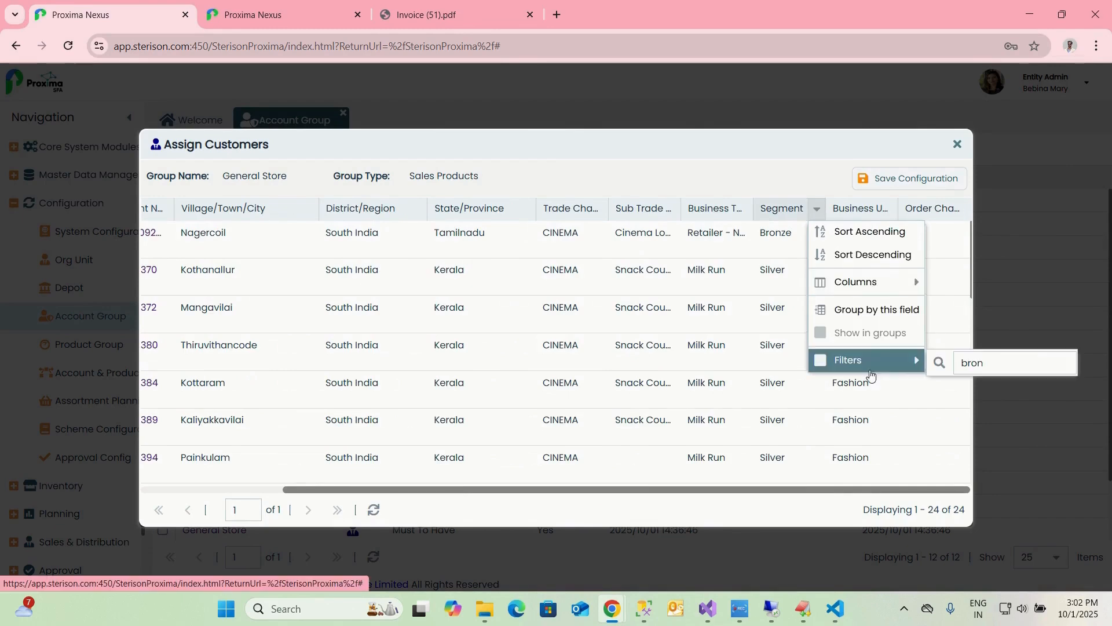
double_click(990, 362)
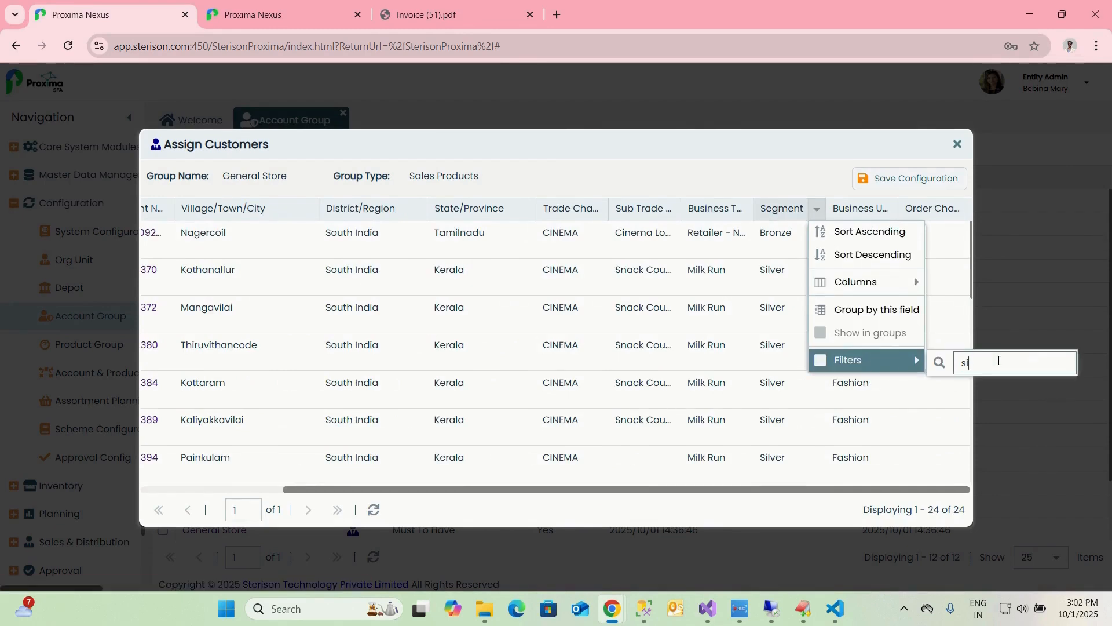
click(872, 255)
scroll(792, 278, down, 1)
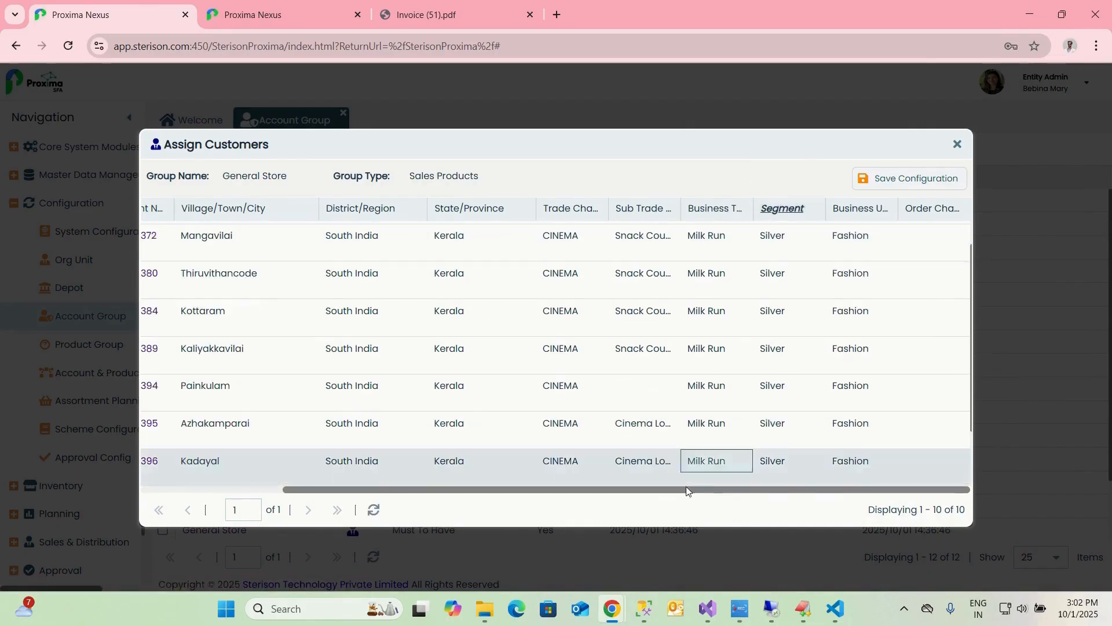
drag(687, 484, 300, 484)
scroll(229, 300, down, 2)
scroll(228, 290, up, 4)
click(152, 208)
click(914, 180)
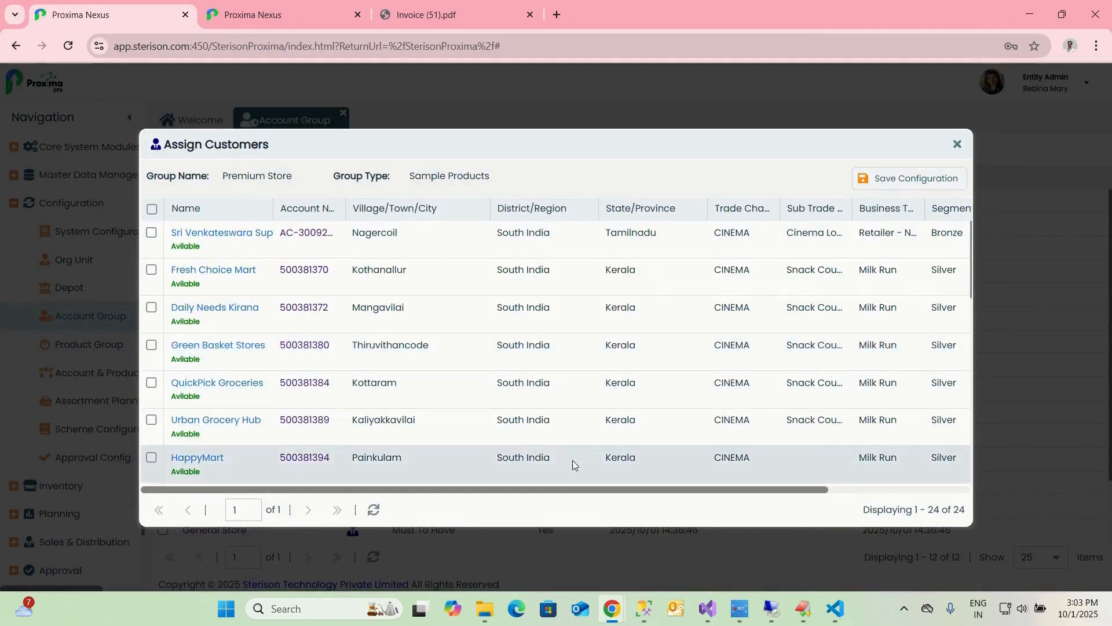
Step: Assign seven chosen customers, from Sri Venkateswara to MiniMart Express, to Sample Products' Premium Store
scroll(579, 490, right, 3)
scroll(585, 492, left, 3)
click(152, 232)
click(153, 269)
click(152, 309)
click(151, 384)
click(151, 420)
scroll(191, 398, down, 5)
click(151, 355)
click(151, 430)
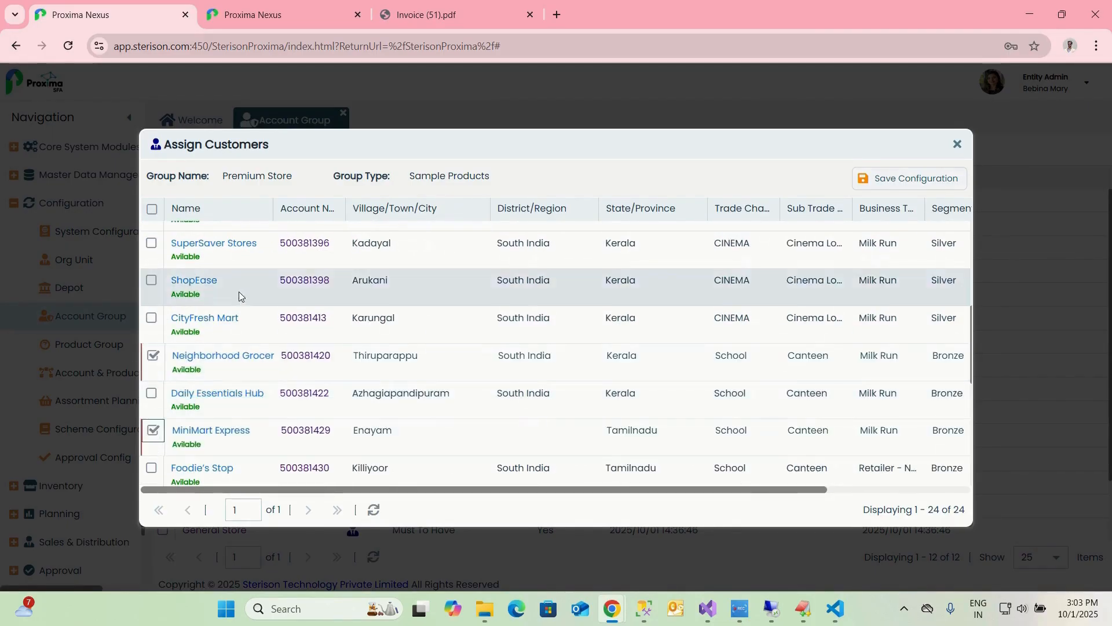
scroll(243, 307, up, 5)
click(911, 179)
click(555, 371)
click(957, 144)
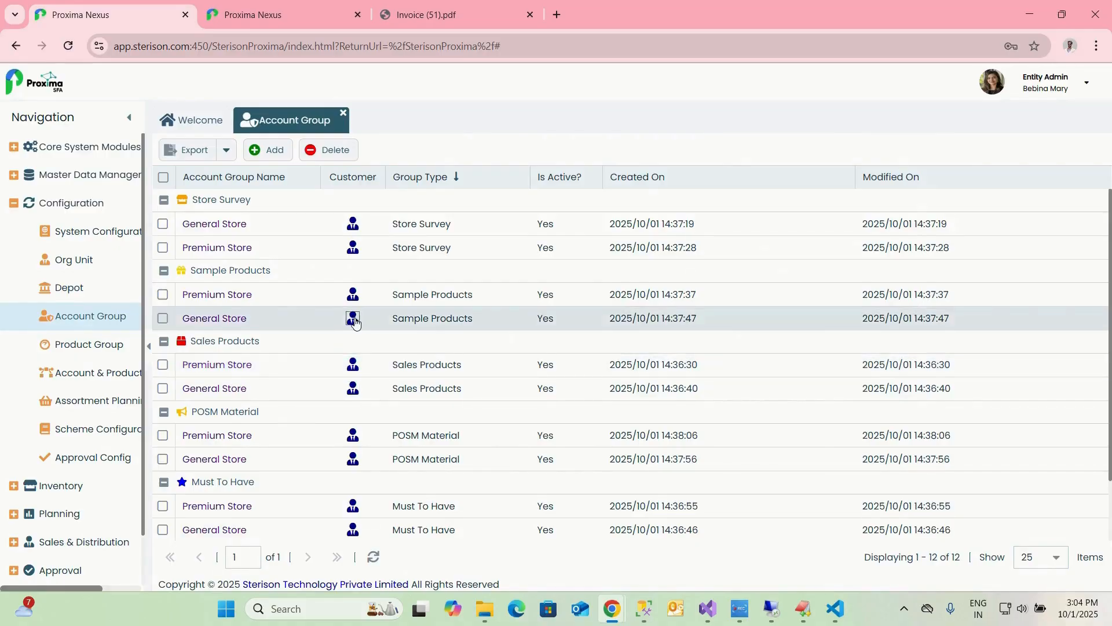
Step: Assign all remaining available customers to the Sample Products General Store group
click(238, 318)
click(152, 209)
click(556, 355)
scroll(248, 340, down, 8)
scroll(248, 340, up, 5)
scroll(249, 343, up, 5)
click(885, 185)
click(557, 372)
click(958, 144)
scroll(303, 327, down, 2)
Step: Assign the 14 Bronze-segment customers to the Must To Have Premium Store group
click(353, 435)
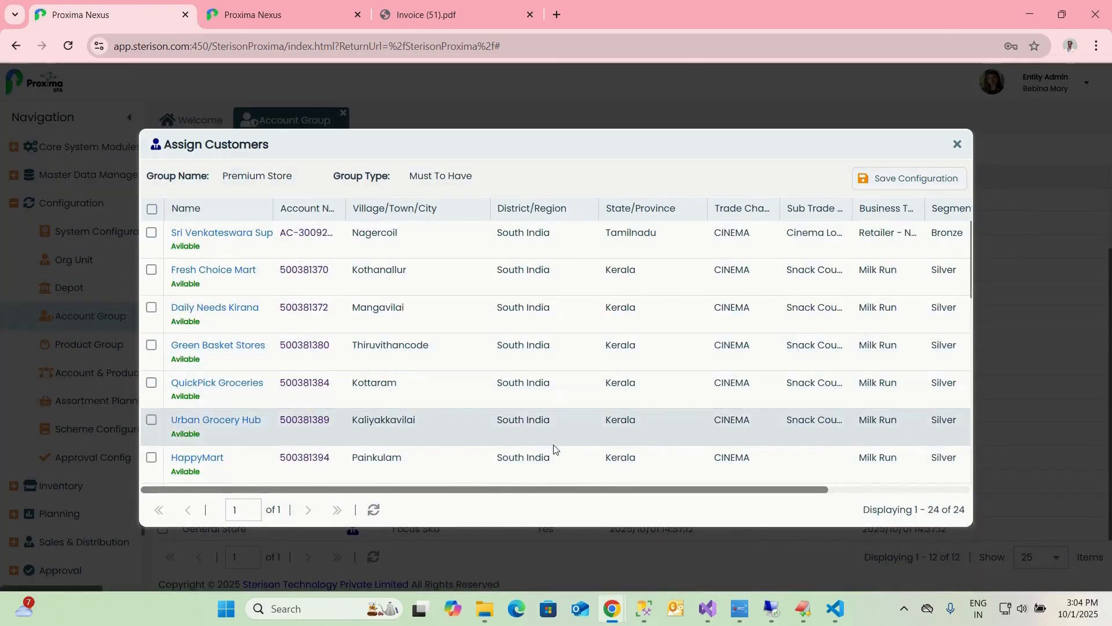
drag(485, 490, 677, 481)
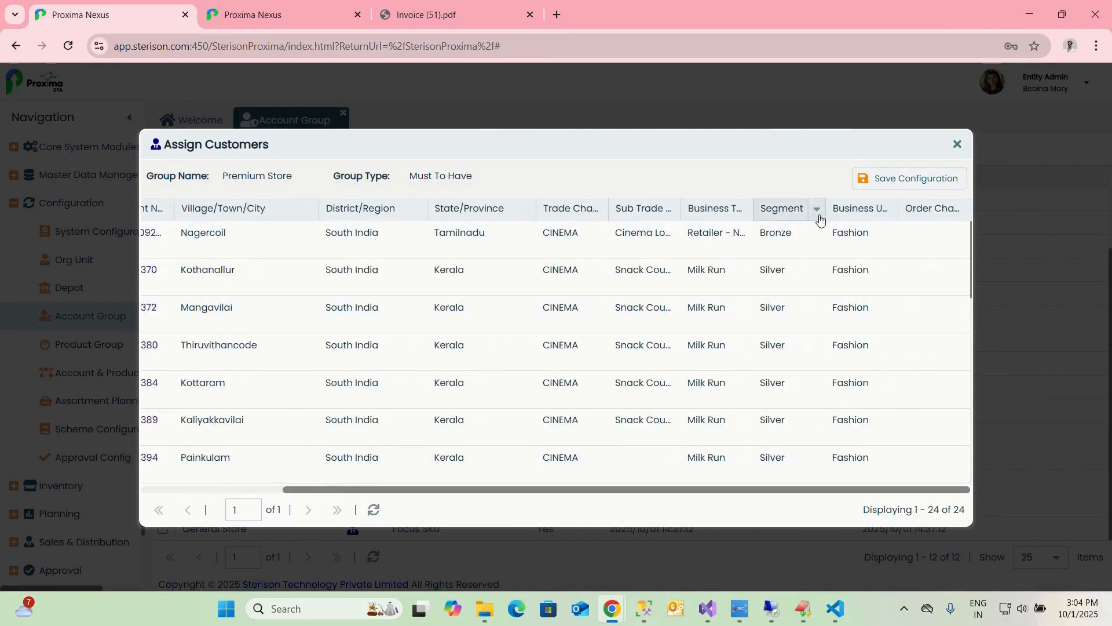
click(817, 211)
mouse_move(880, 359)
click(981, 356)
text(bro)
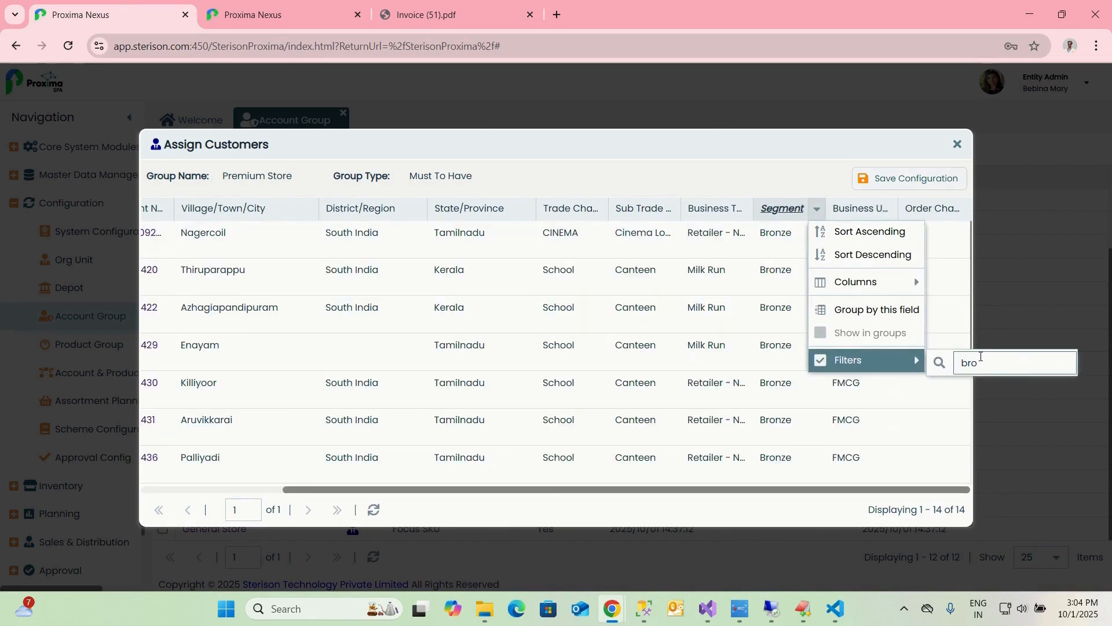
drag(548, 491, 348, 469)
click(151, 209)
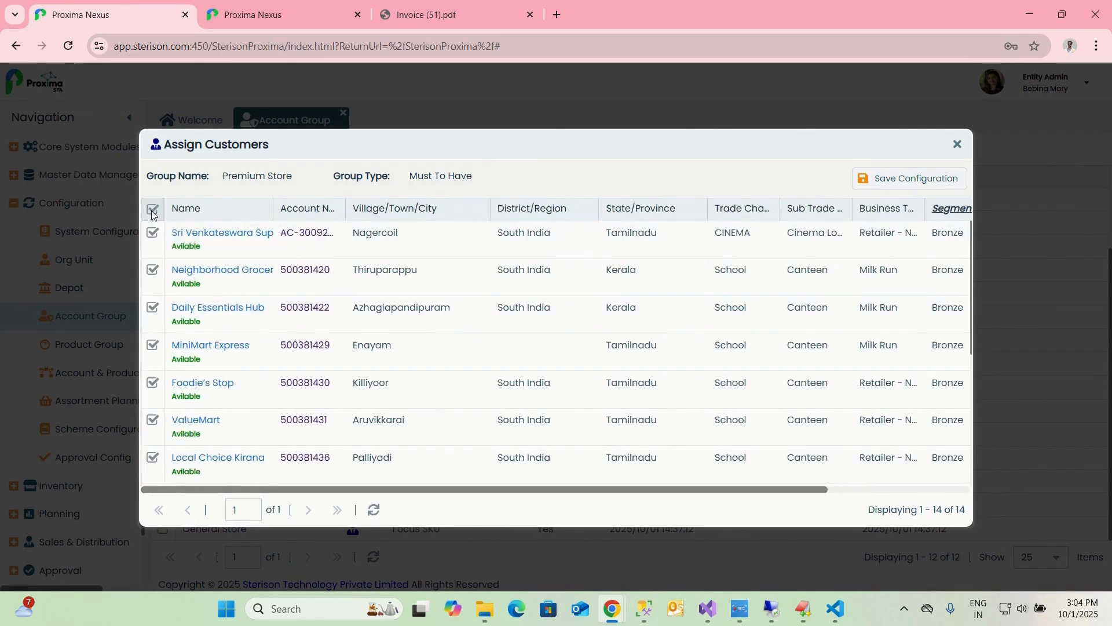
click(902, 179)
click(564, 354)
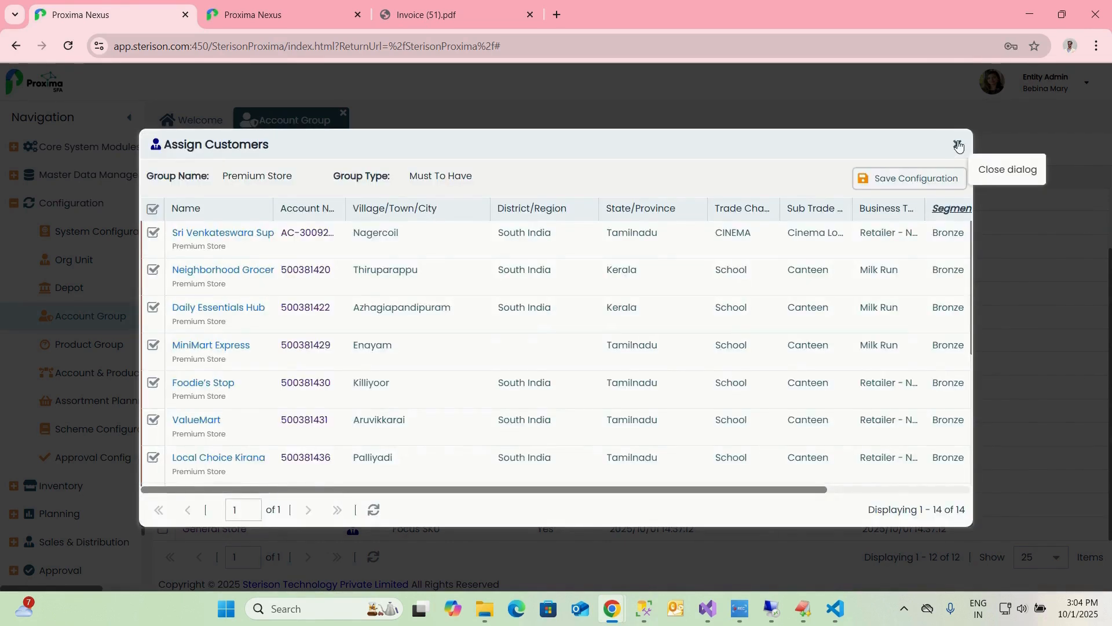
click(958, 144)
Step: Assign the 10 Silver-segment customers to the Must To Have General Store group
click(353, 454)
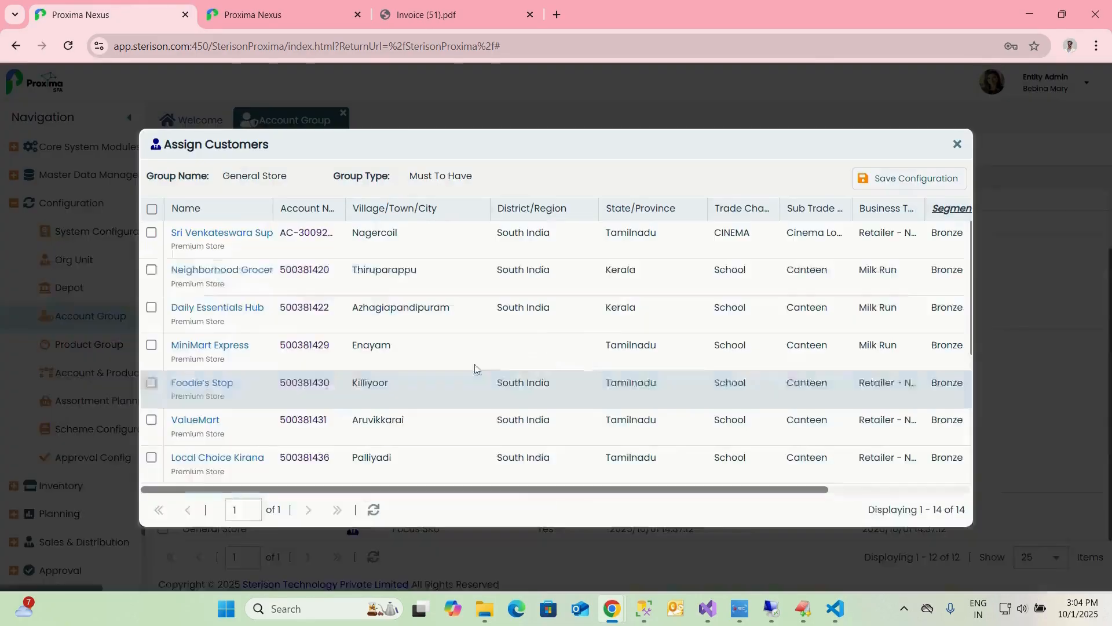
drag(545, 489, 806, 489)
click(817, 209)
mouse_move(851, 360)
text(sil)
drag(705, 492, 165, 241)
click(152, 209)
click(911, 179)
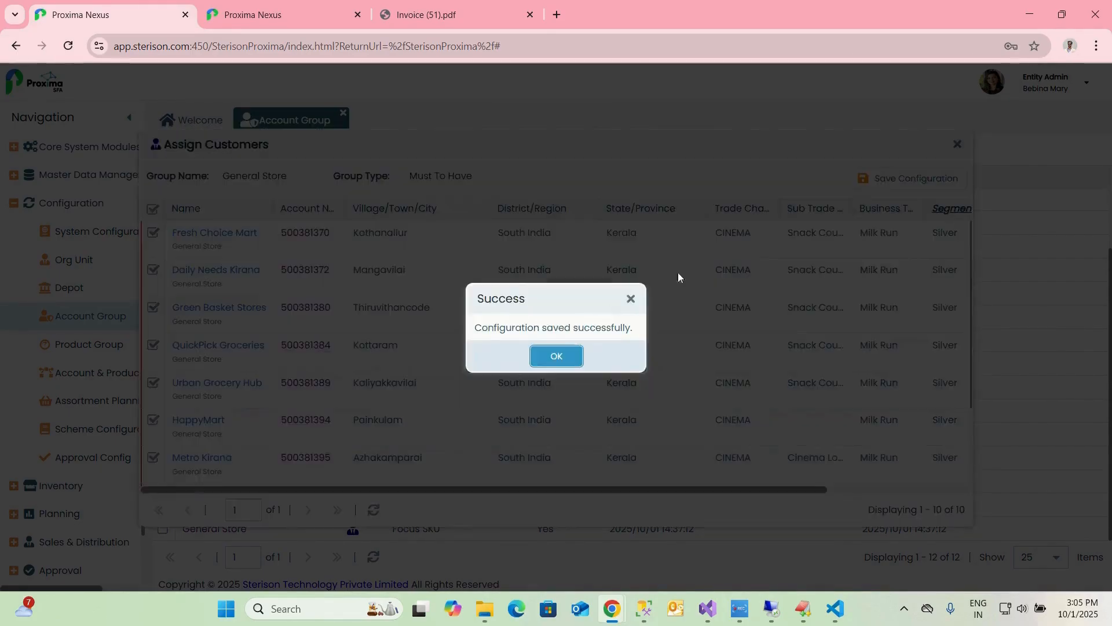
click(957, 144)
Step: Assign QuickPick Groceries, Metro Kirana, SuperSaver Stores, Green Basket Stores and Daily Needs Kirana to Focus SKU Premium Store
click(354, 500)
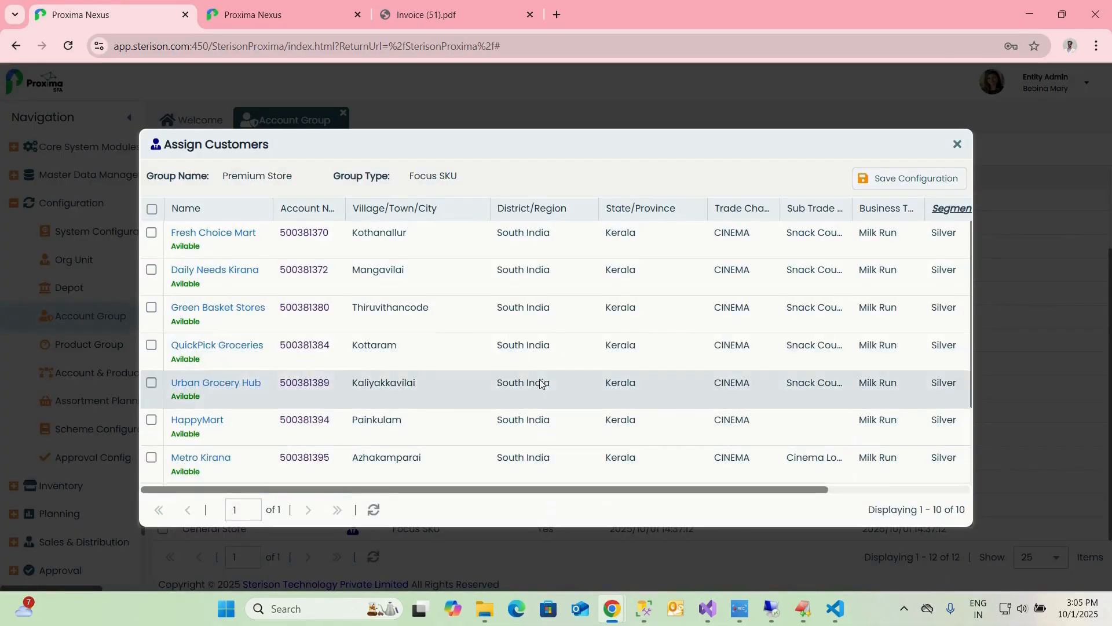
click(152, 345)
click(151, 458)
scroll(152, 457, down, 2)
click(153, 384)
scroll(174, 347, up, 2)
click(152, 308)
click(152, 268)
scroll(173, 272, up, 1)
click(910, 178)
click(556, 356)
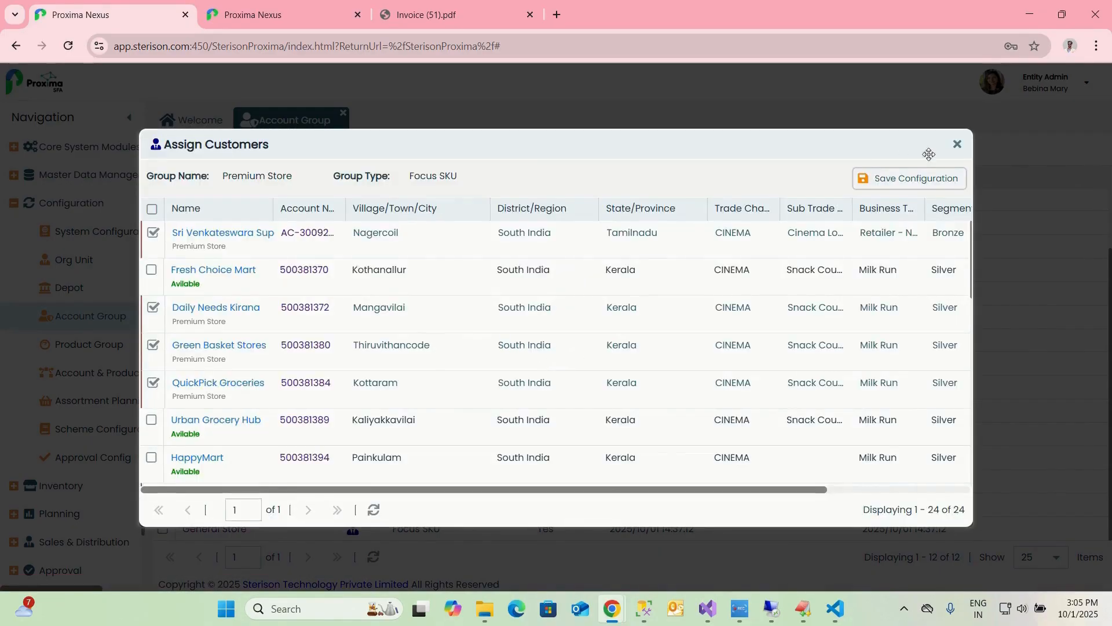
click(957, 143)
Step: Assign the remaining customers to Focus SKU General Store, then bring up POSM Material's Premium Store assignment
click(351, 529)
scroll(359, 381, down, 7)
scroll(277, 356, up, 8)
click(152, 209)
click(572, 355)
scroll(417, 354, down, 1)
scroll(417, 356, down, 5)
scroll(556, 347, up, 5)
click(909, 178)
click(556, 356)
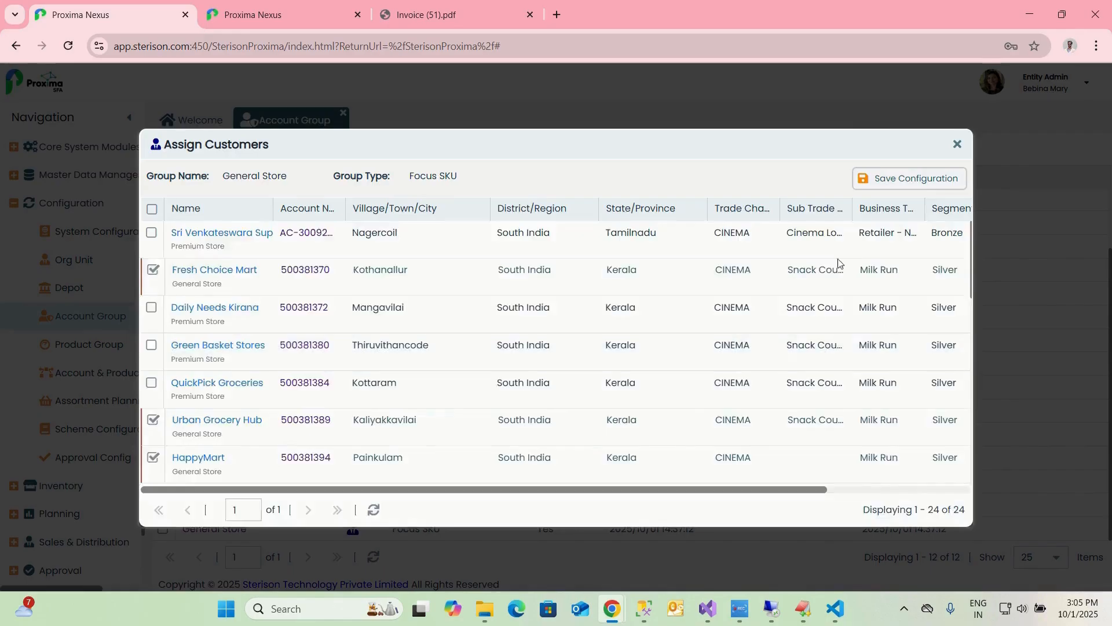
click(957, 144)
click(350, 360)
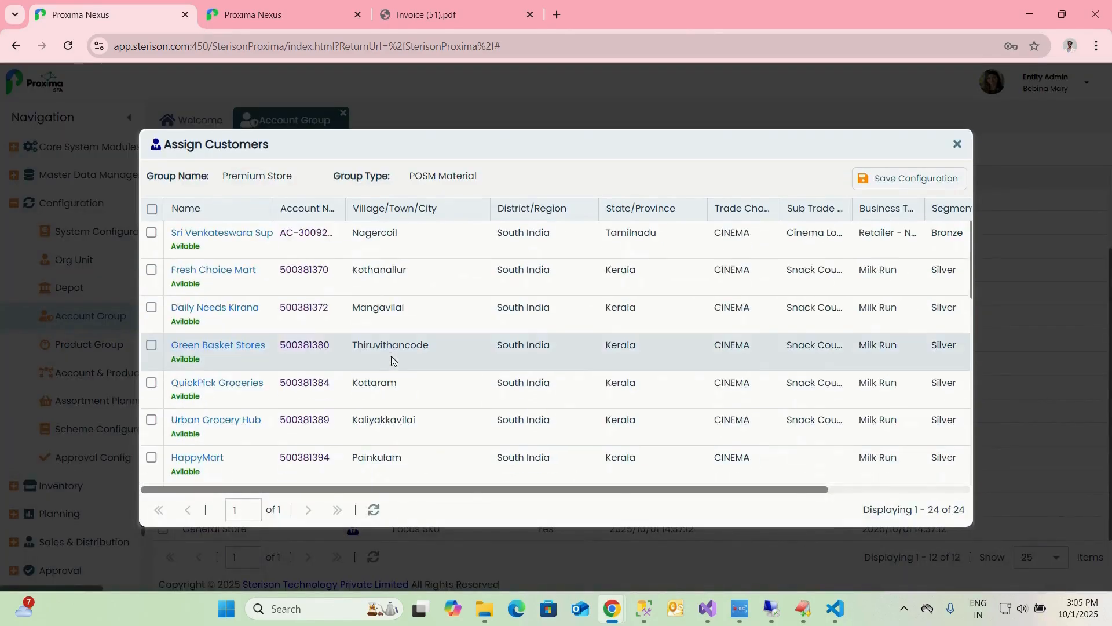
Step: Assign the 11 customers matching the Trade Channel filter to POSM Material's Premium Store
scroll(754, 309, down, 7)
scroll(754, 309, up, 7)
click(771, 209)
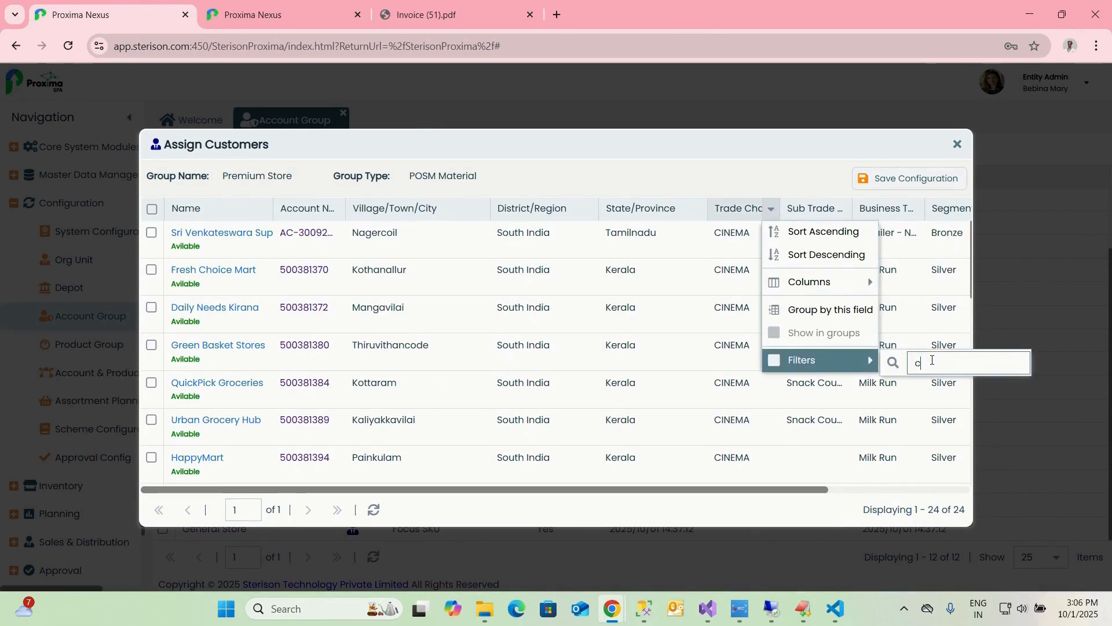
key(Return)
click(152, 210)
click(906, 179)
click(548, 359)
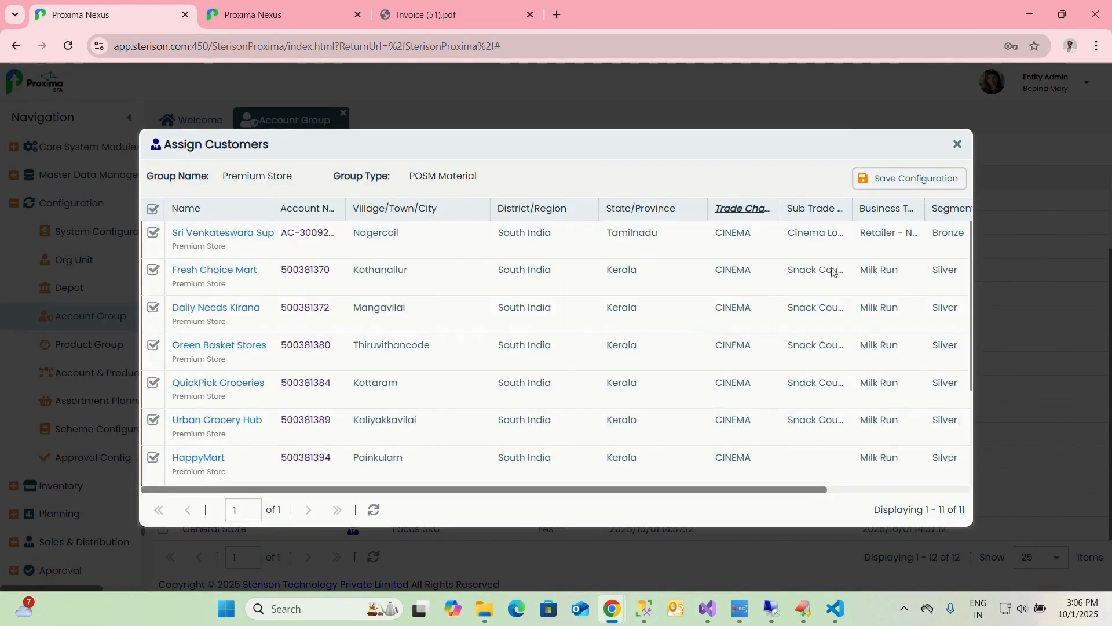
click(957, 145)
Step: Assign the School trade-channel customers to POSM Material's General Store
click(354, 389)
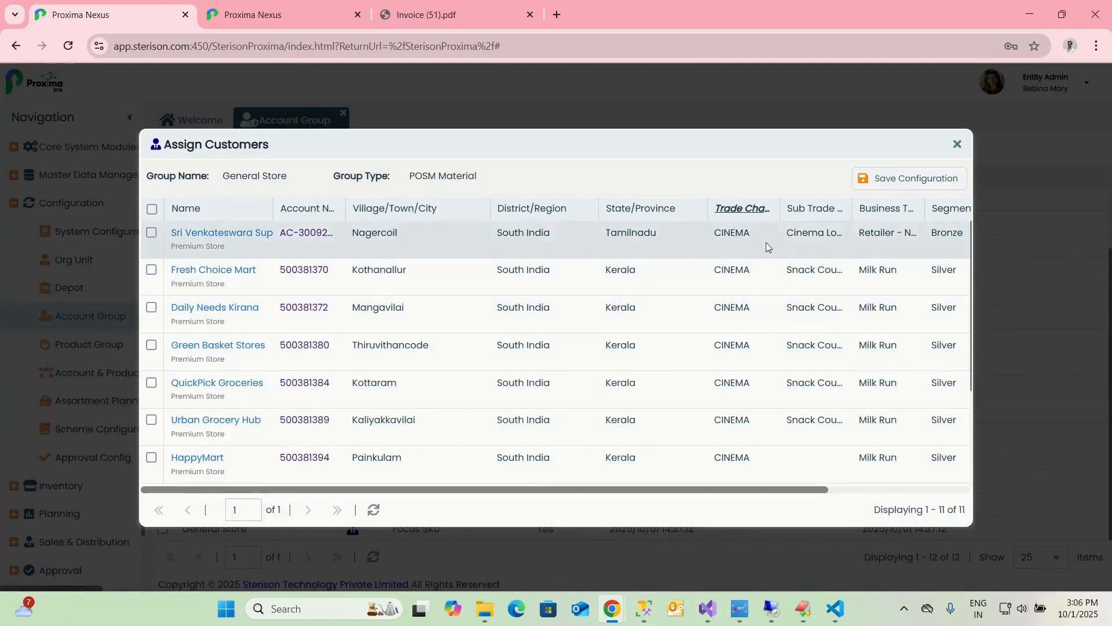
click(771, 208)
mouse_move(799, 359)
text(sc)
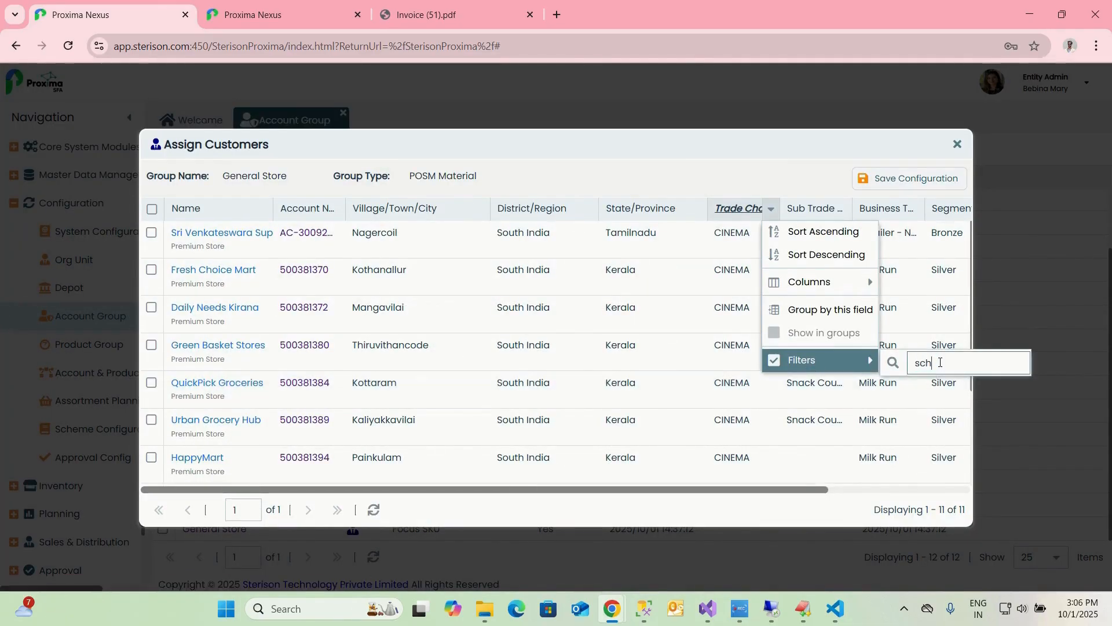
text(h)
click(685, 184)
click(152, 209)
click(945, 180)
click(956, 145)
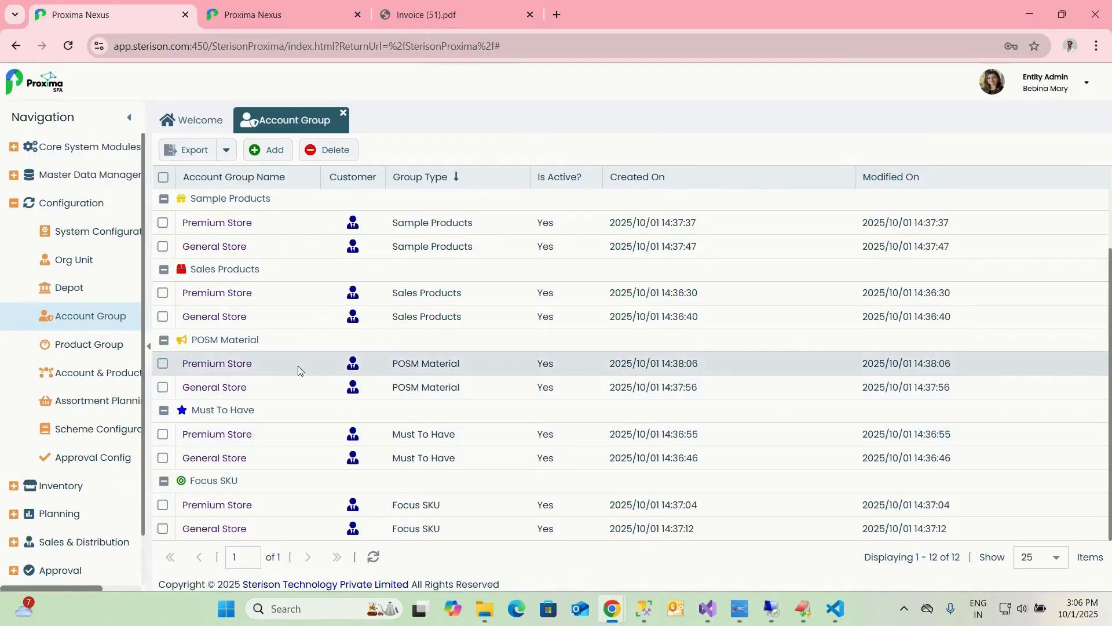
Step: Assign the Tamilnadu customers to the Store Survey General Store group
double_click(489, 307)
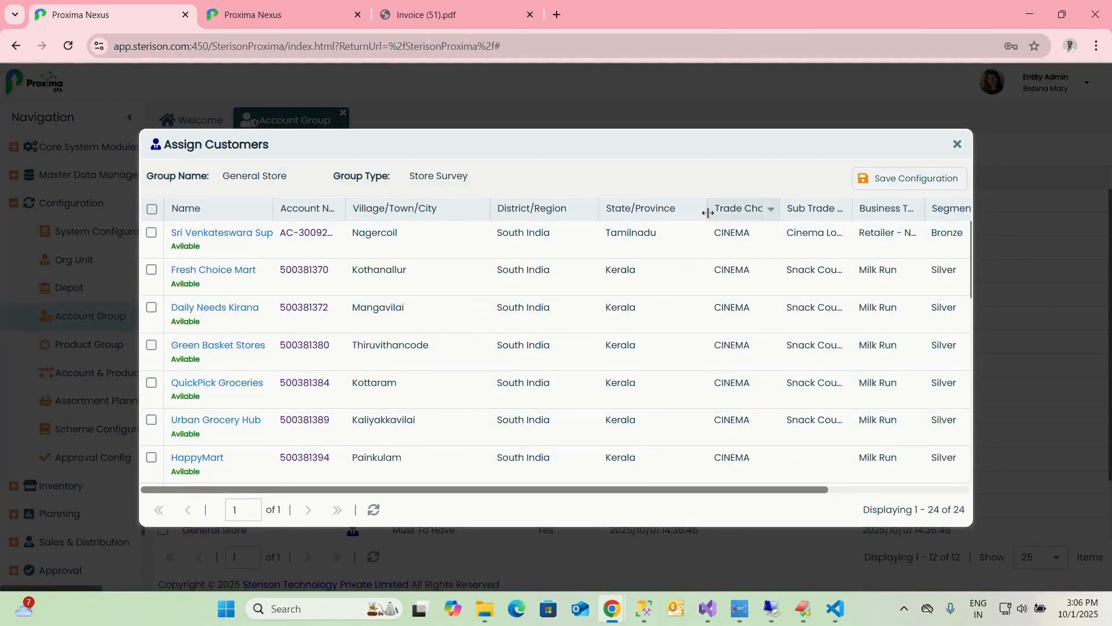
click(698, 209)
mouse_move(753, 360)
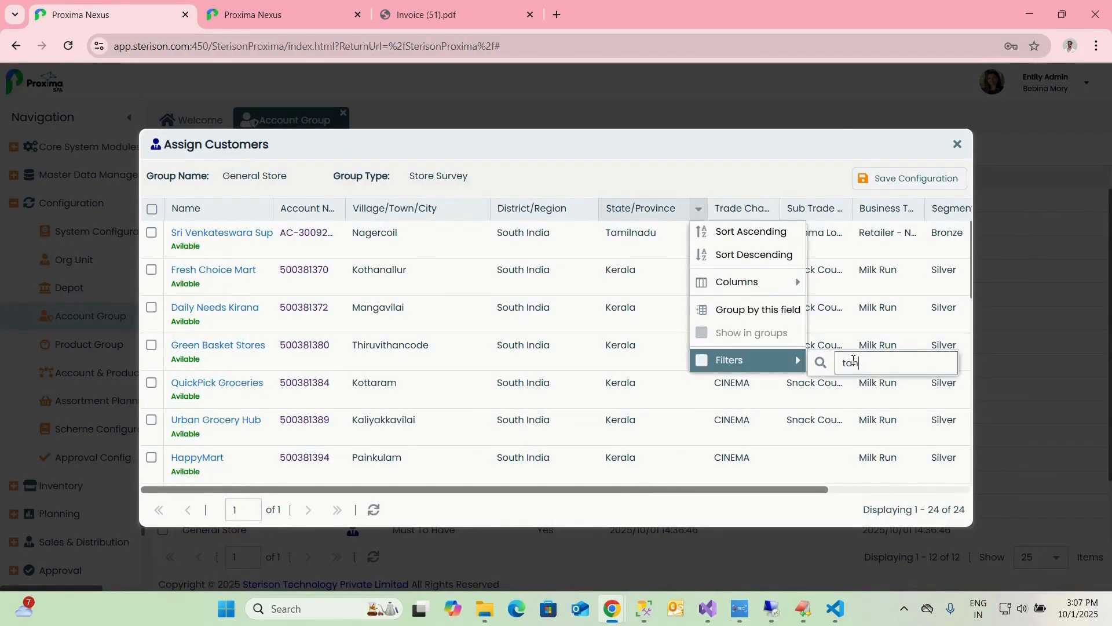
text(tamil)
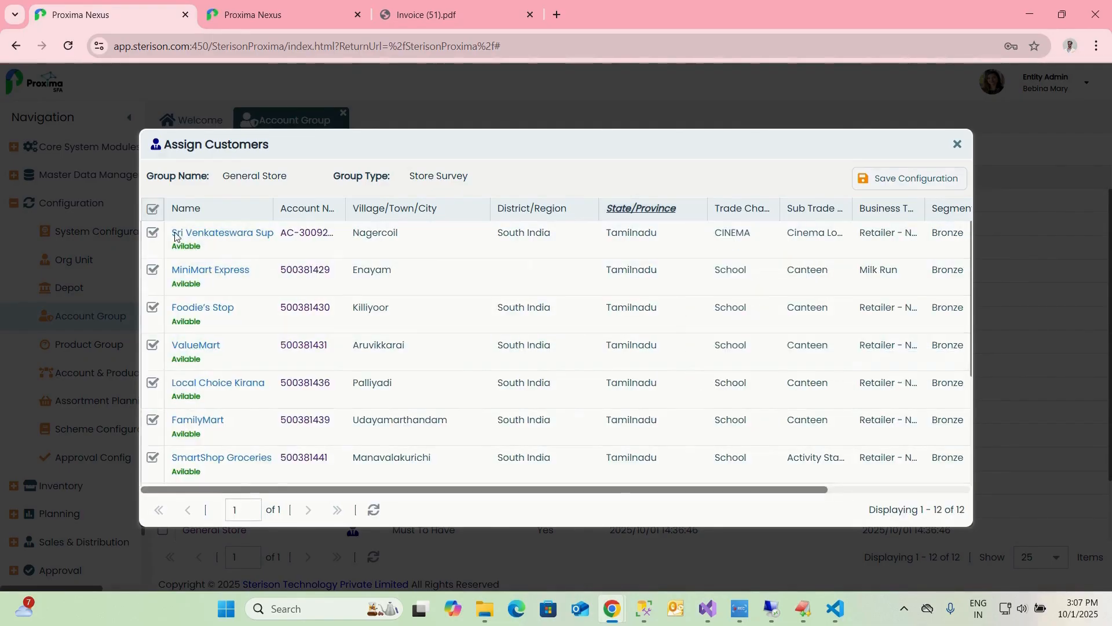
click(152, 209)
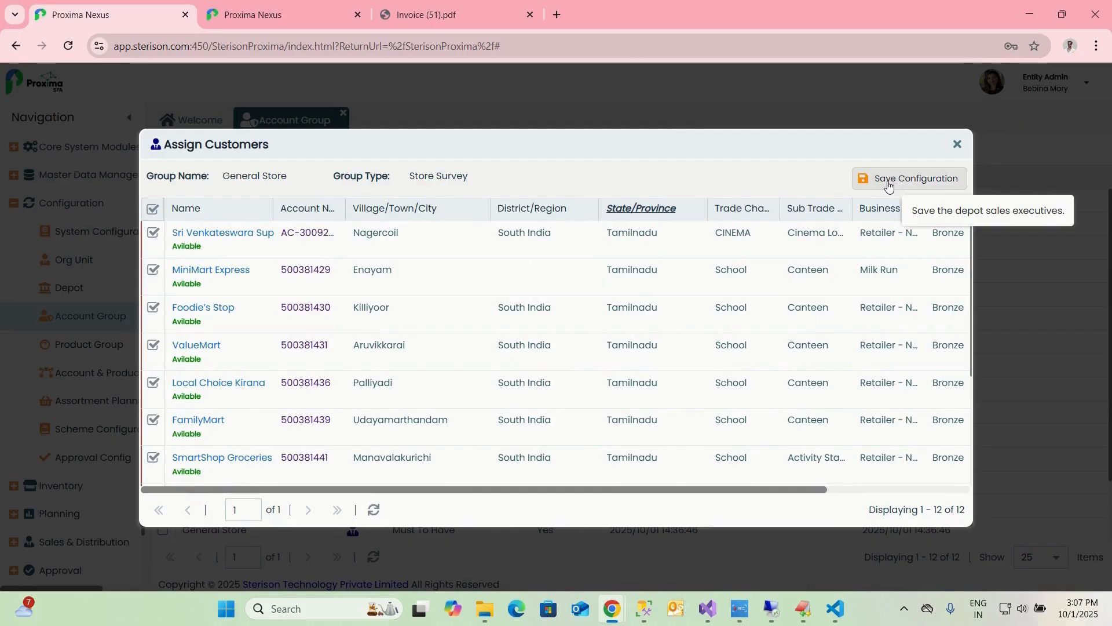
click(889, 184)
click(551, 355)
Step: Review the Focus SKU and Sales Products General Store assignments, then go to the Product Group list
click(353, 530)
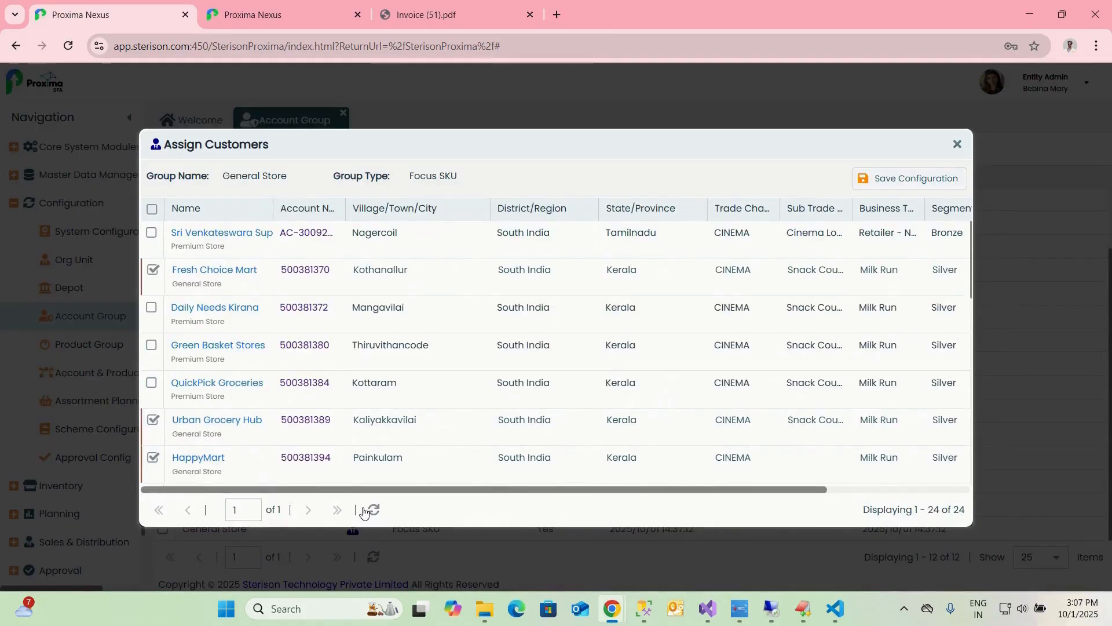
click(957, 144)
scroll(377, 292, up, 2)
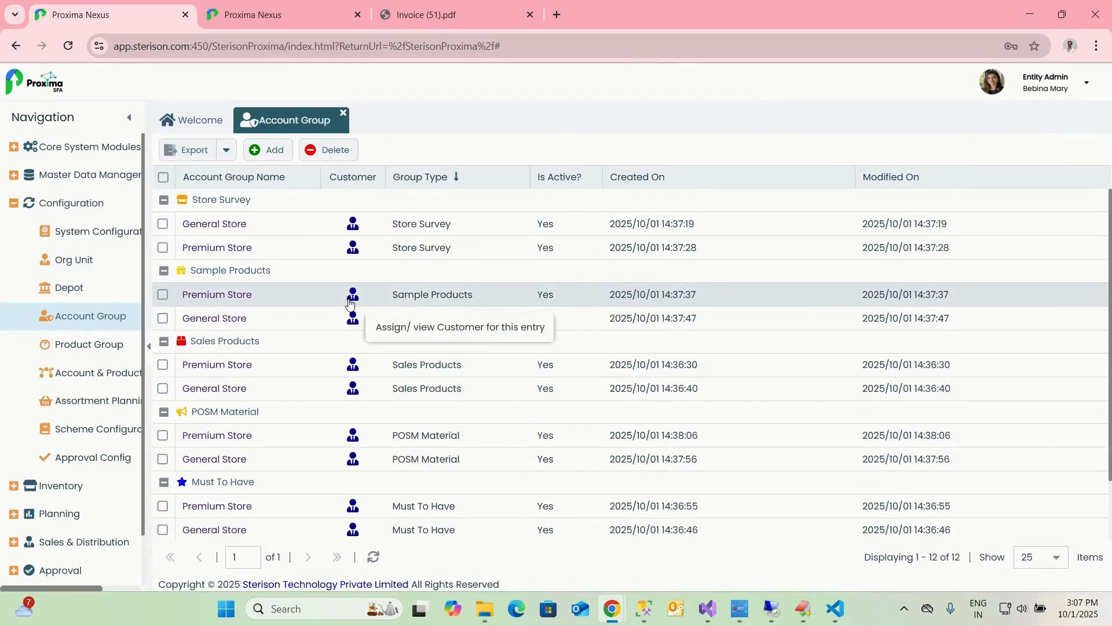
click(349, 396)
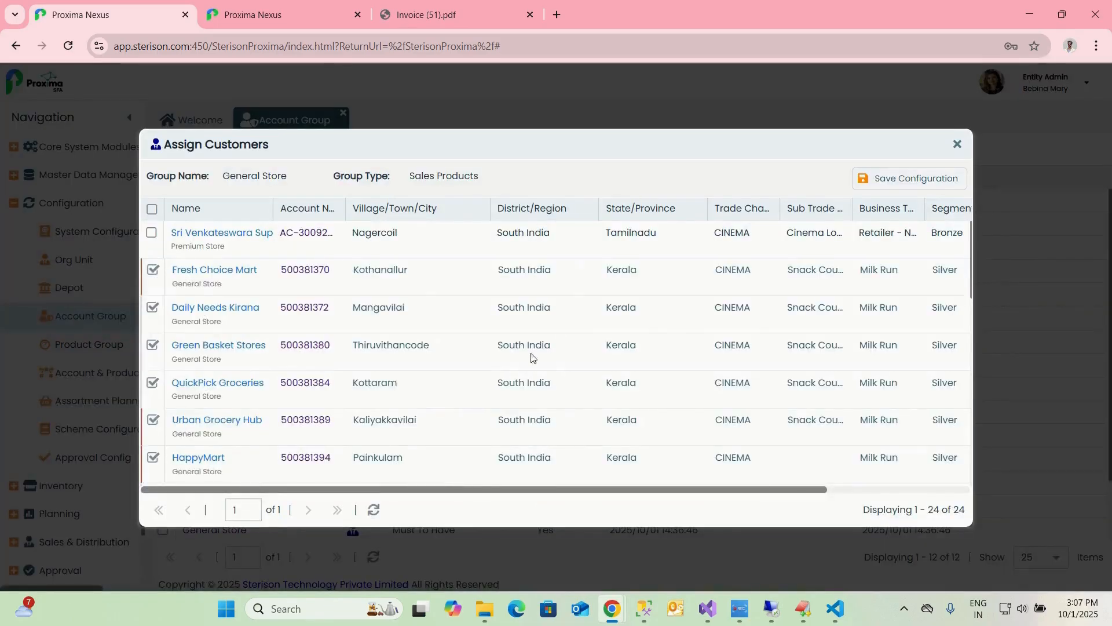
click(957, 145)
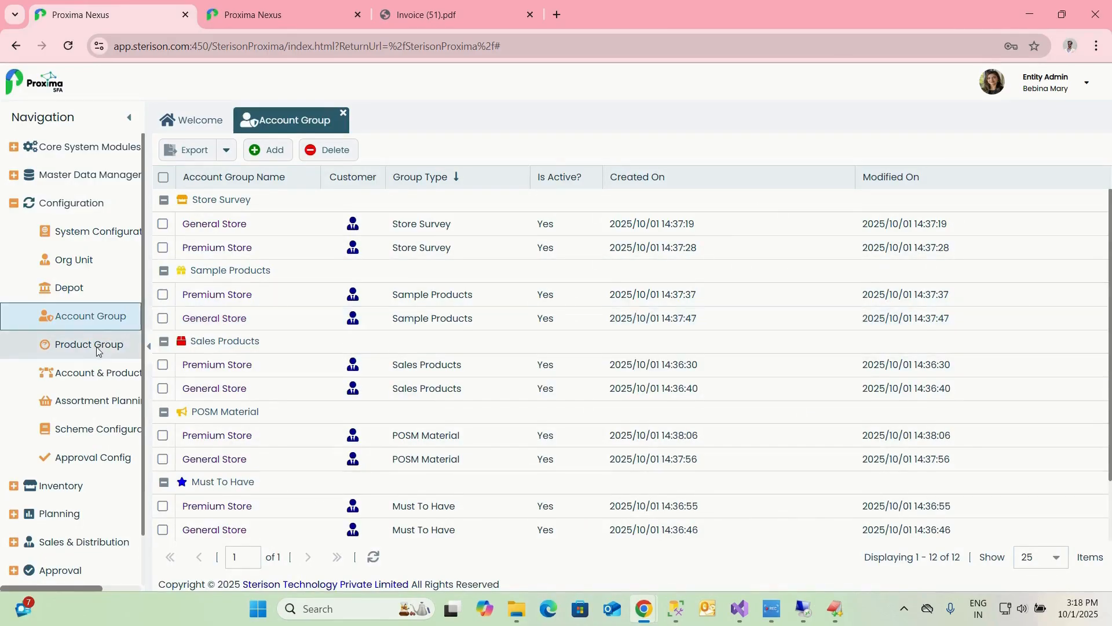
click(99, 349)
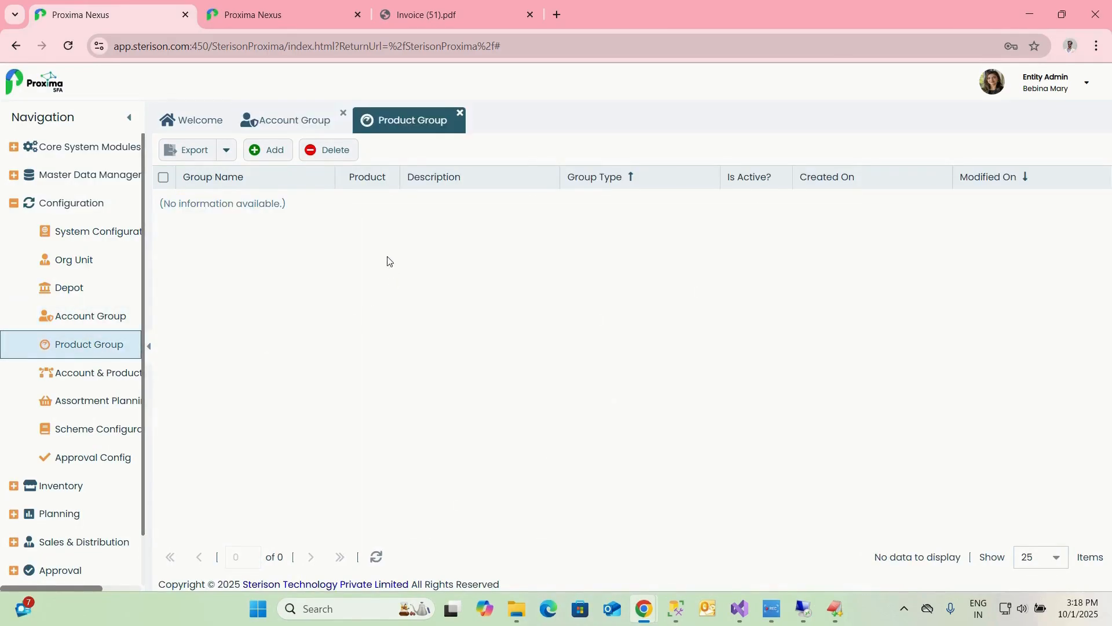
Step: Create the Beverages product group with group type Sales Products
click(270, 150)
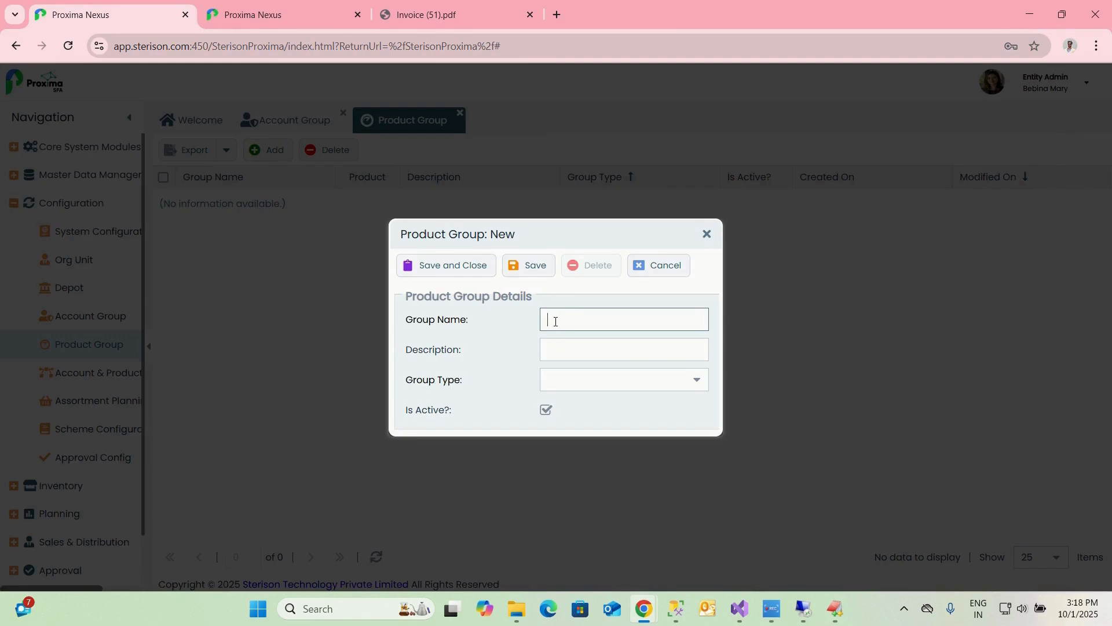
text(Beverages)
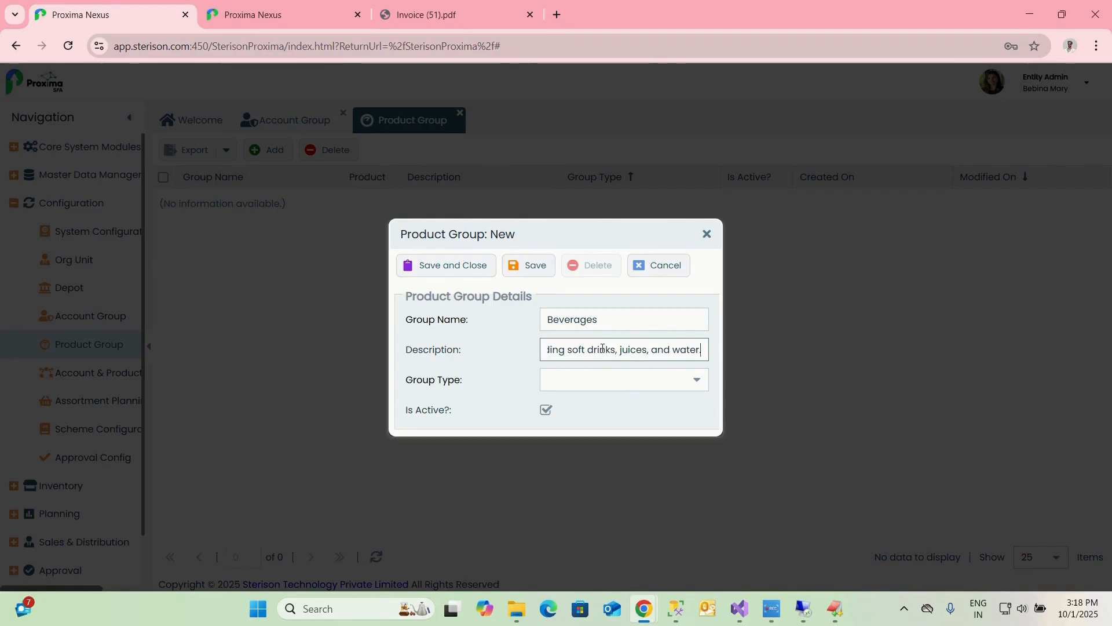
click(638, 379)
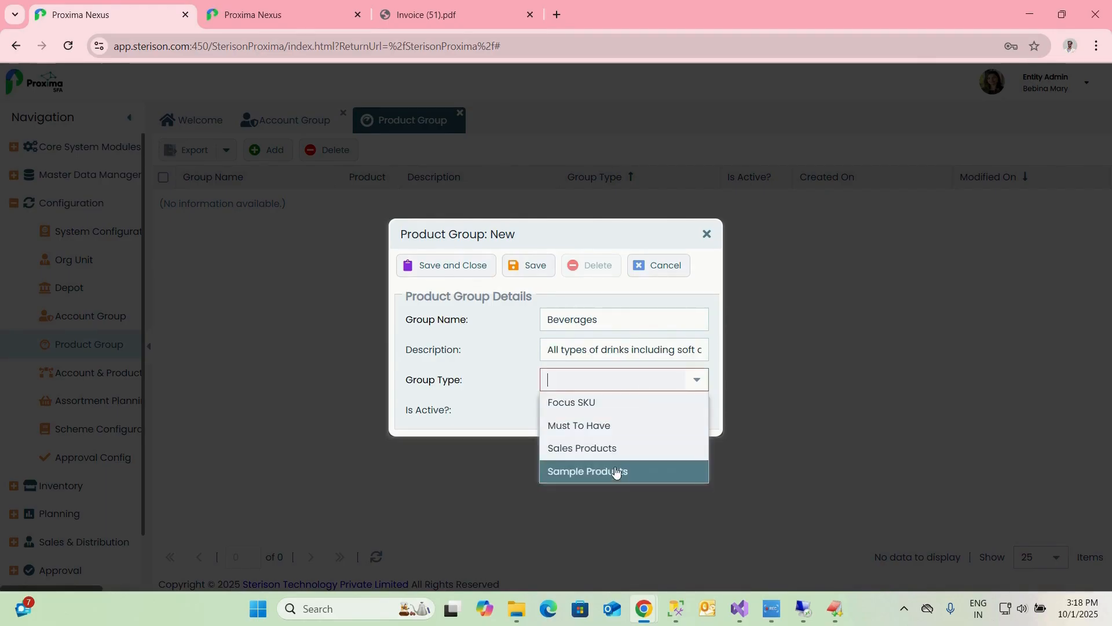
click(623, 449)
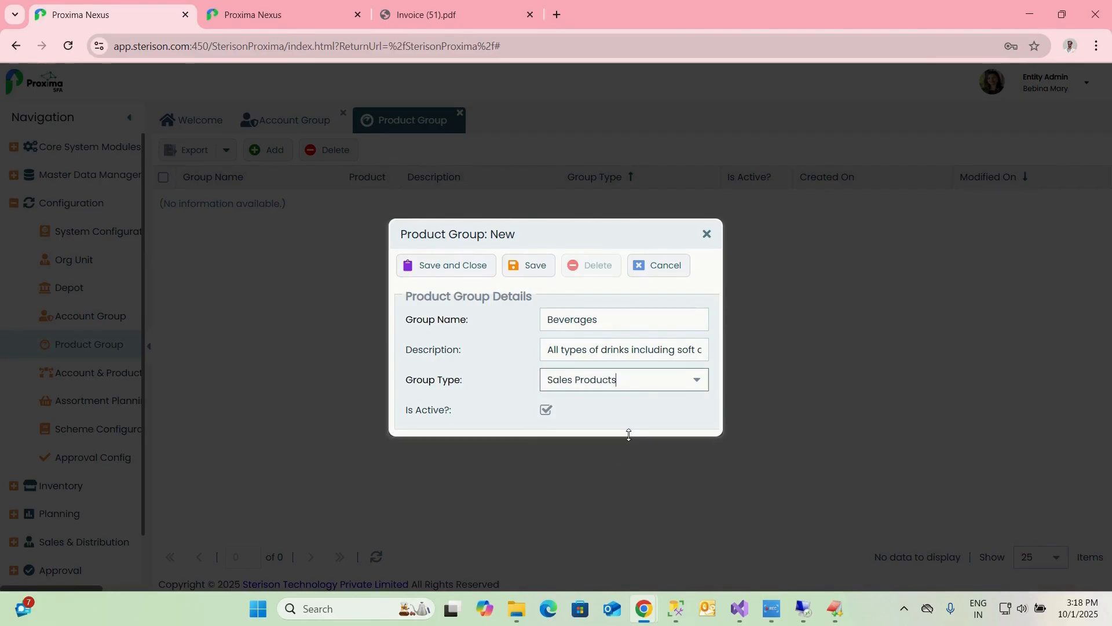
click(465, 273)
click(549, 357)
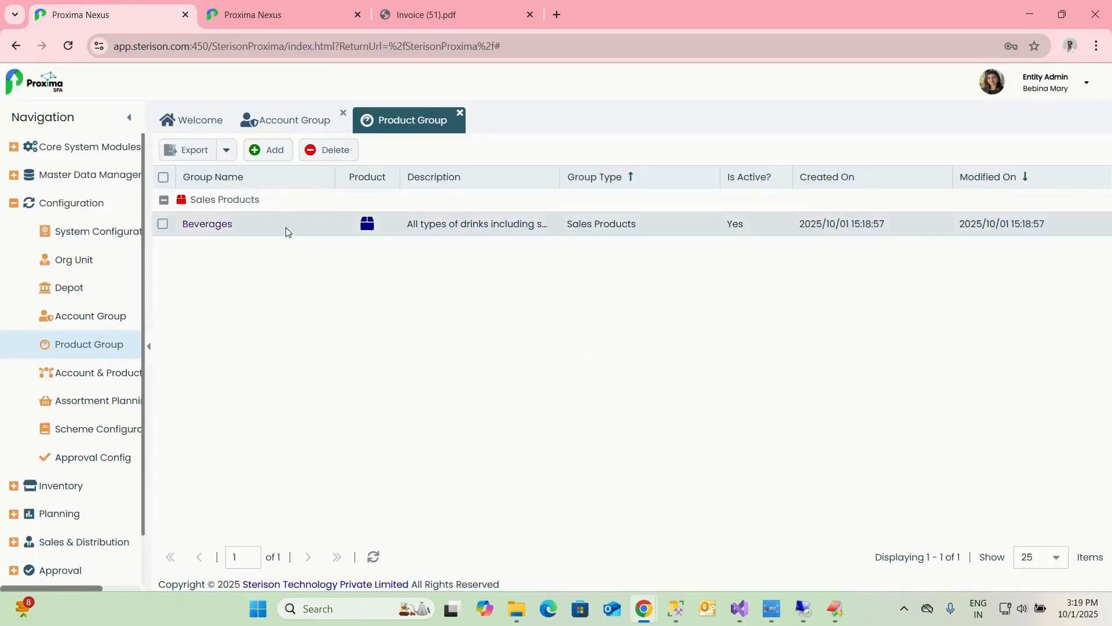
Step: Create the Snacks & Confectionery product group with group type Sales Products
click(267, 150)
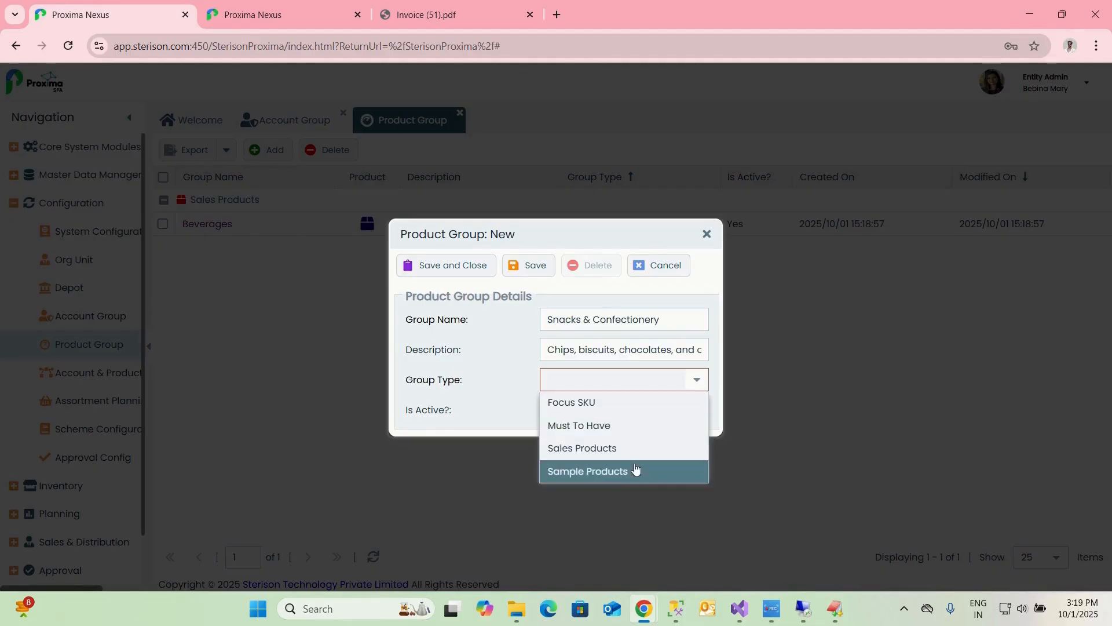
click(631, 448)
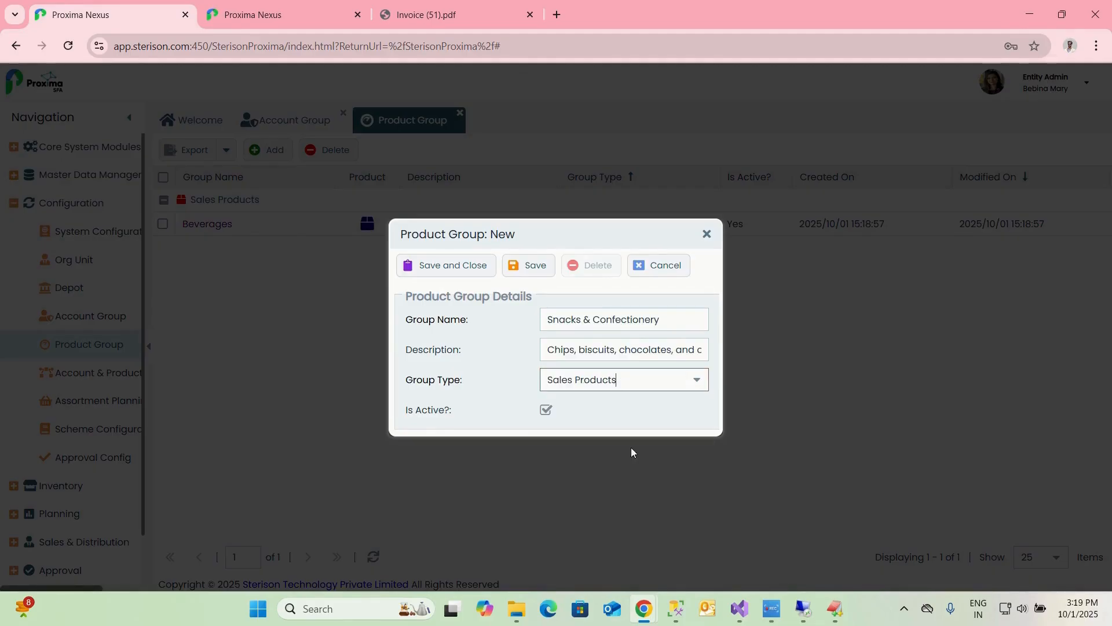
click(467, 267)
click(550, 366)
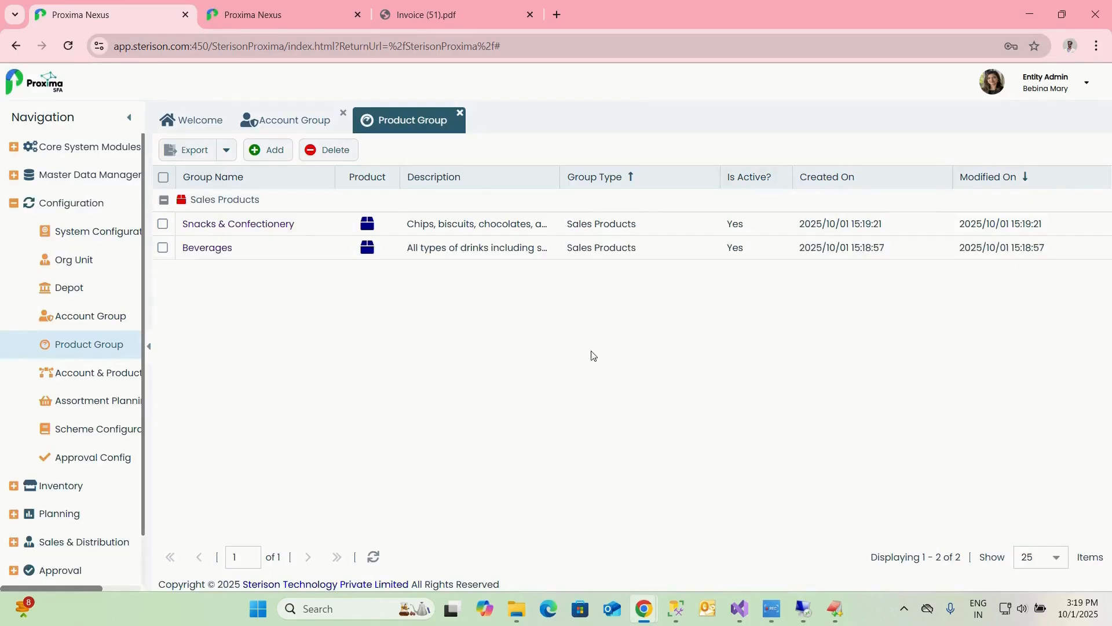
Step: Create the Daily Essentials product group with a description and group type Must To Have
click(281, 157)
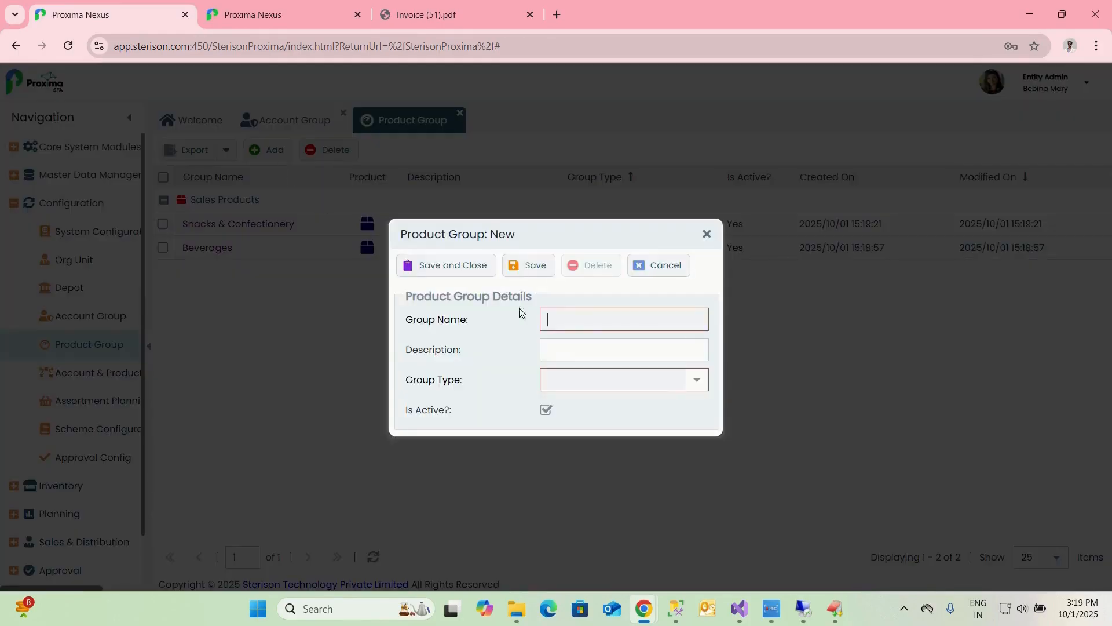
click(698, 382)
click(663, 425)
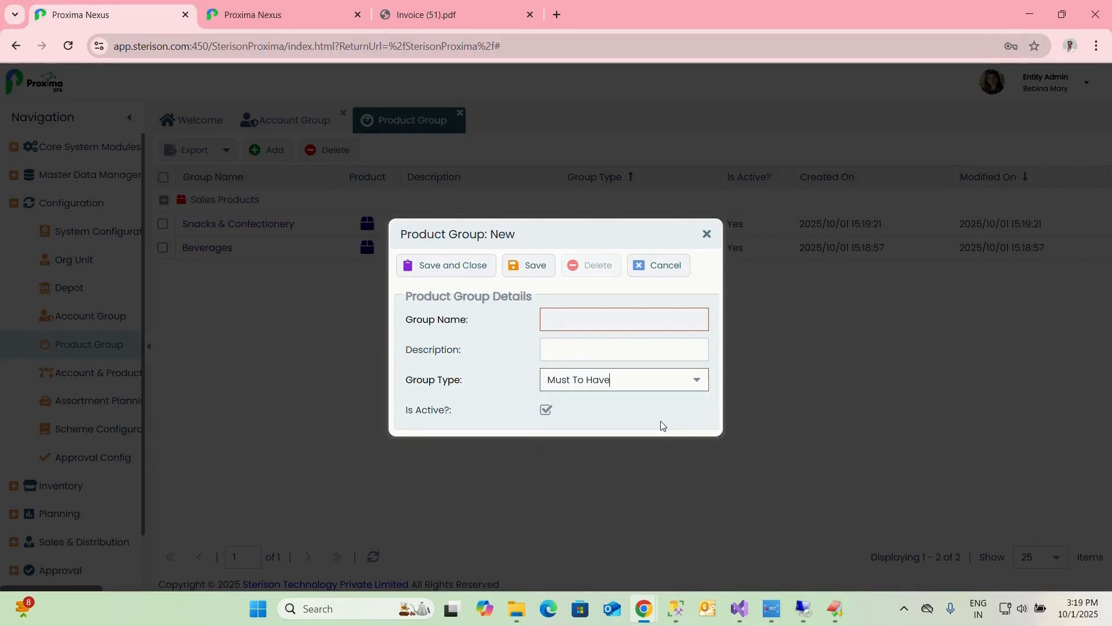
click(600, 313)
text(Daily Essentials)
click(606, 347)
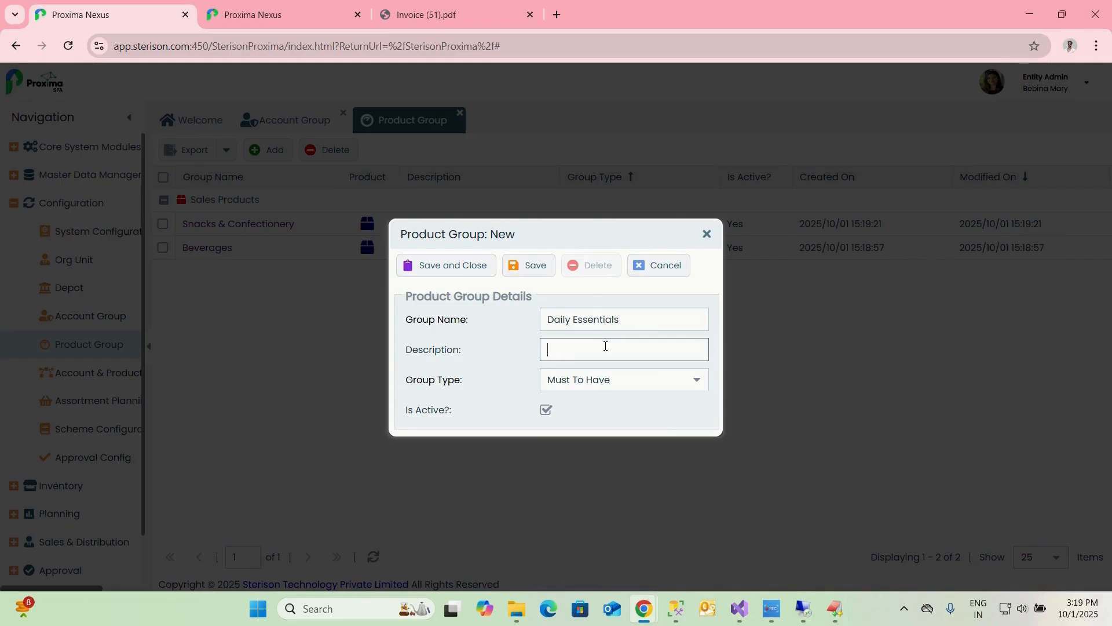
drag(699, 351, 707, 351)
click(668, 350)
click(454, 265)
click(553, 356)
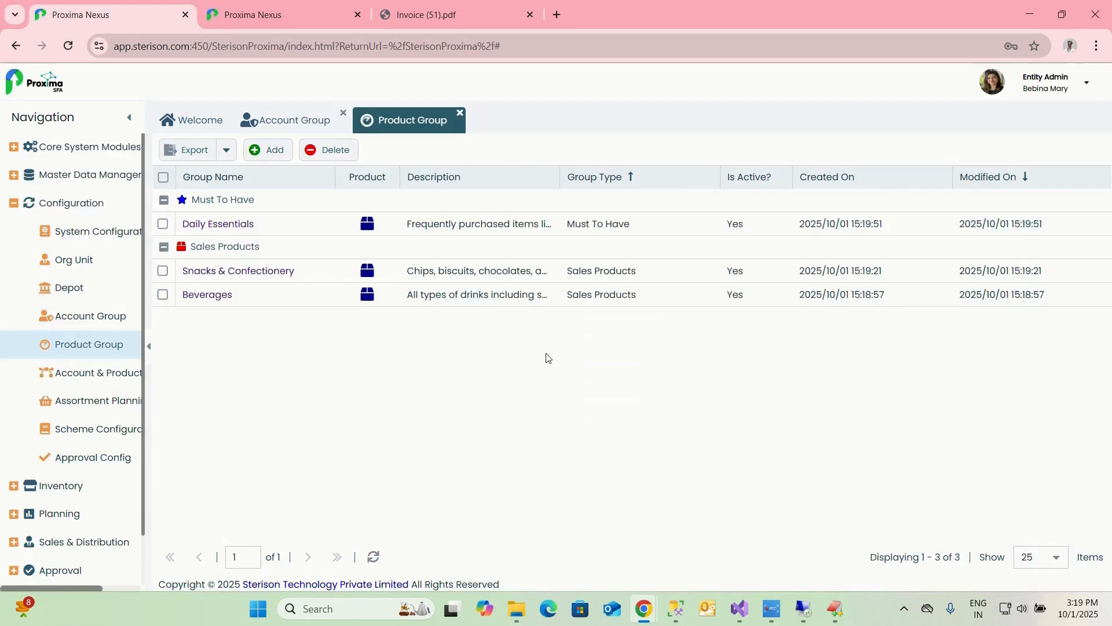
click(283, 157)
Step: Create the Top-Selling SKUs product group with group type Must To Have
click(670, 318)
text(Top-Selling SKUs)
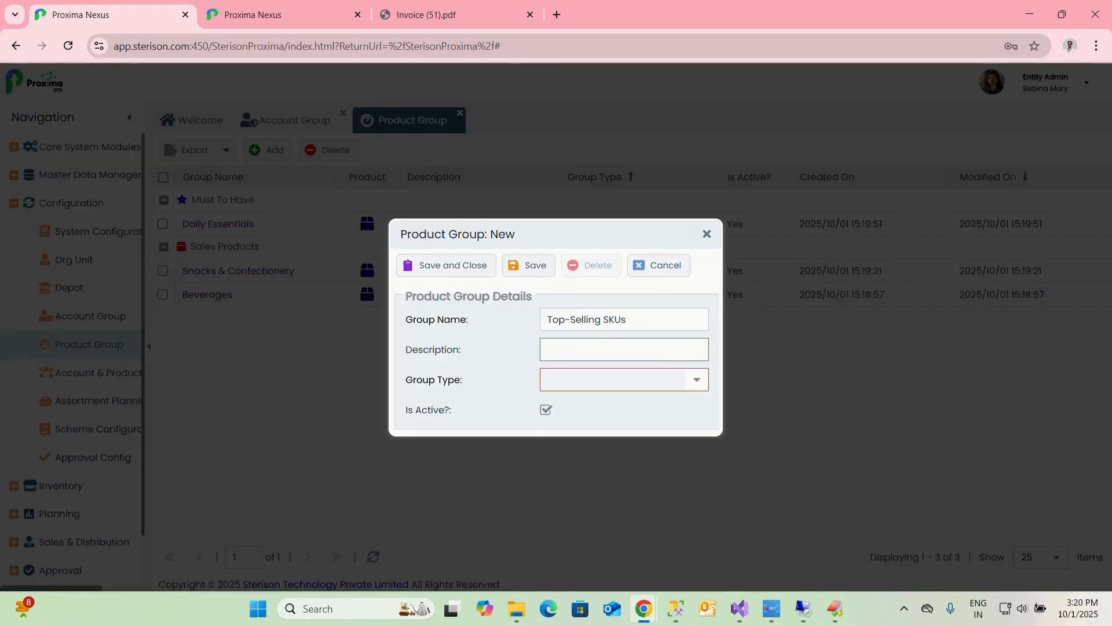
click(697, 381)
click(621, 425)
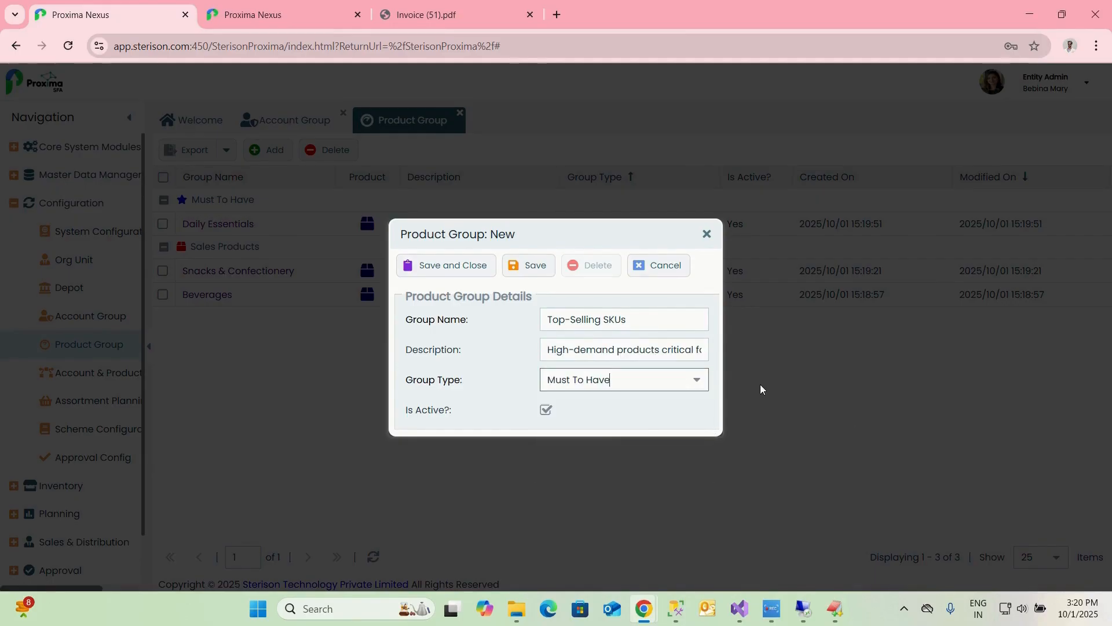
click(472, 267)
click(554, 359)
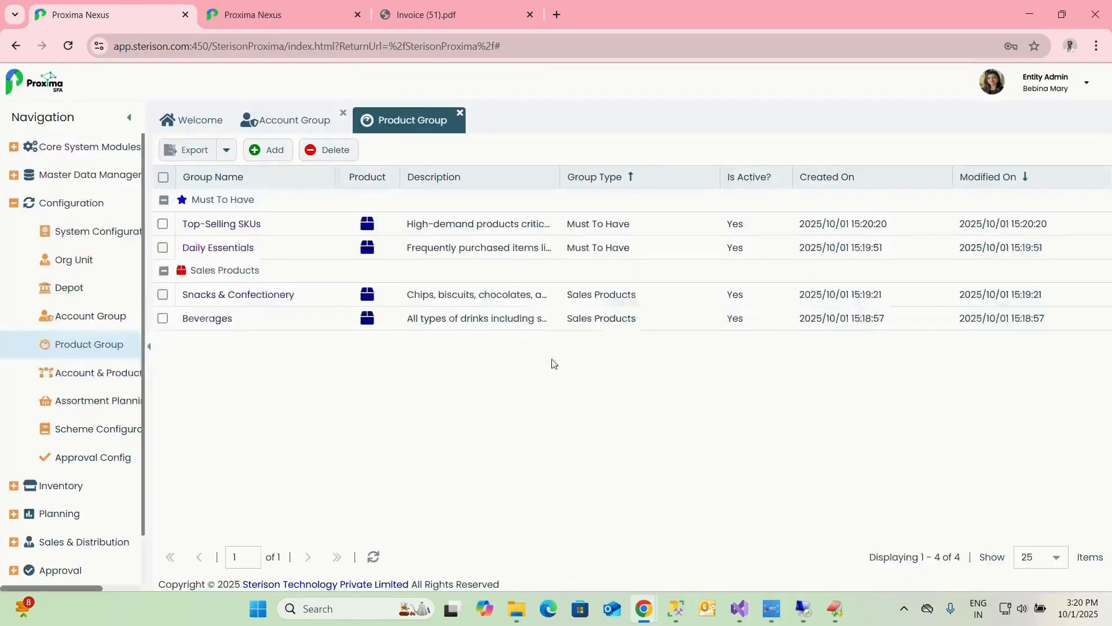
Step: Create the Premium Beverages group, described as high-value or branded drinks, with group type Focus SKU
click(281, 151)
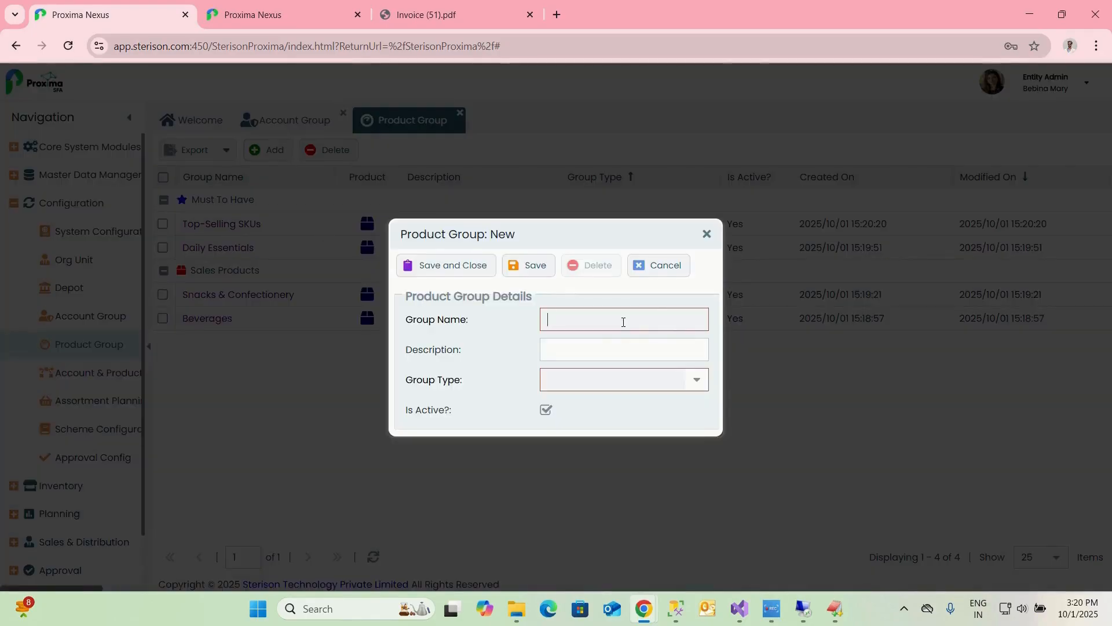
text(Premium Beverages)
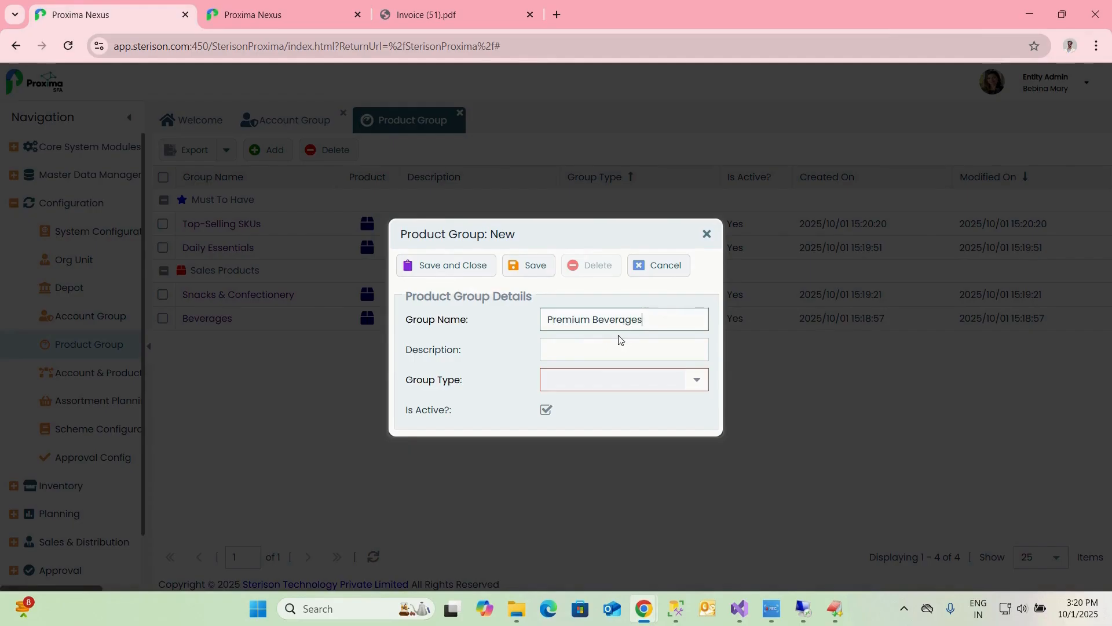
click(619, 347)
text(High-value or branded drinks rec)
click(697, 381)
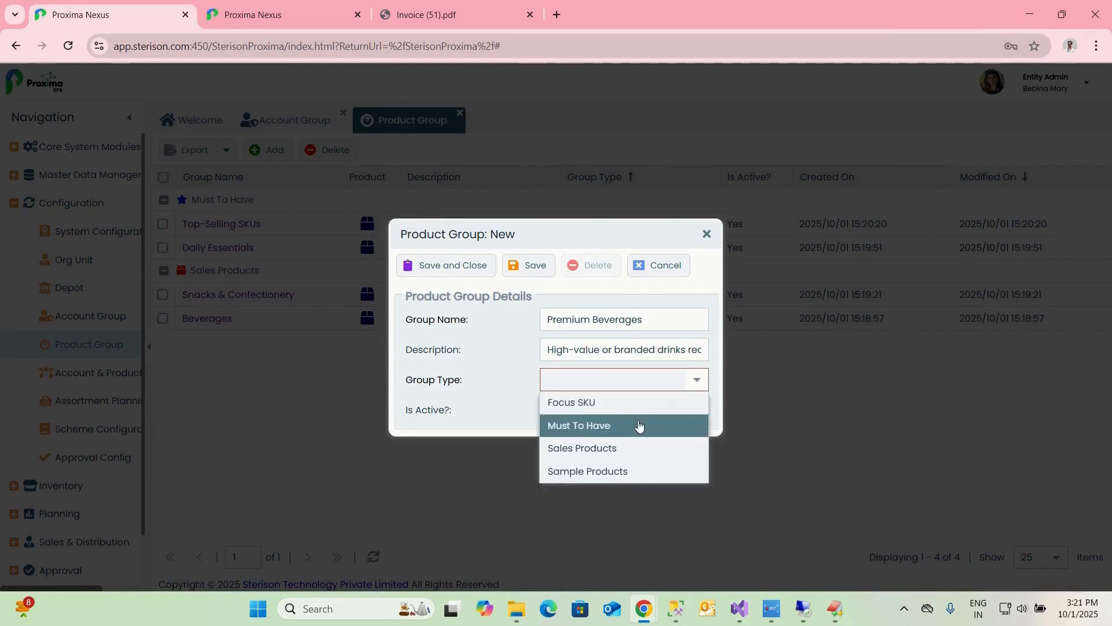
click(624, 404)
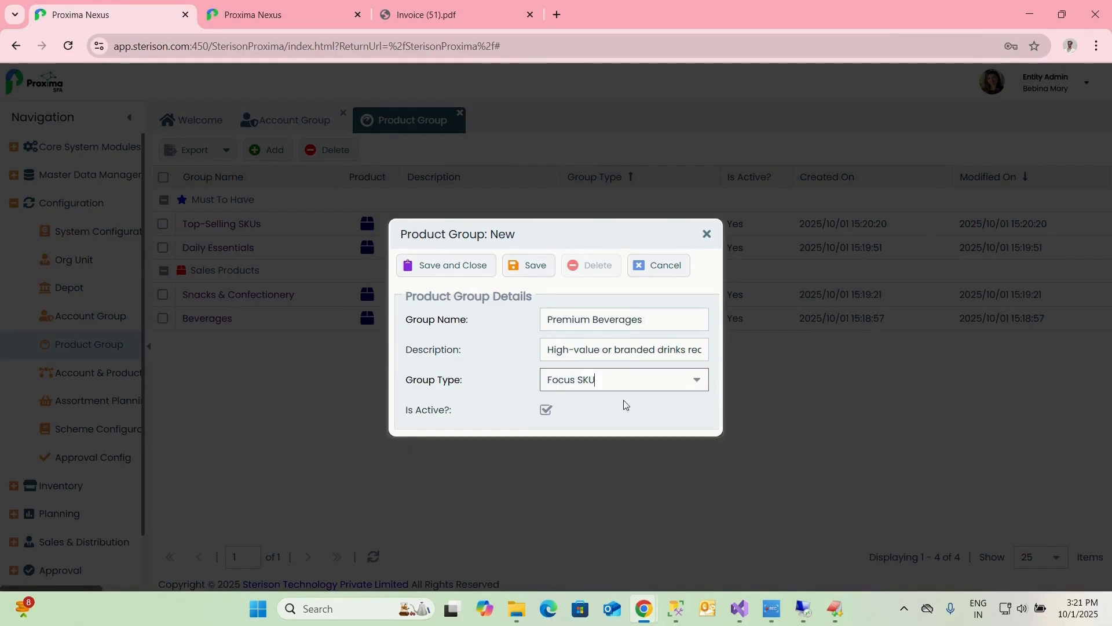
click(462, 269)
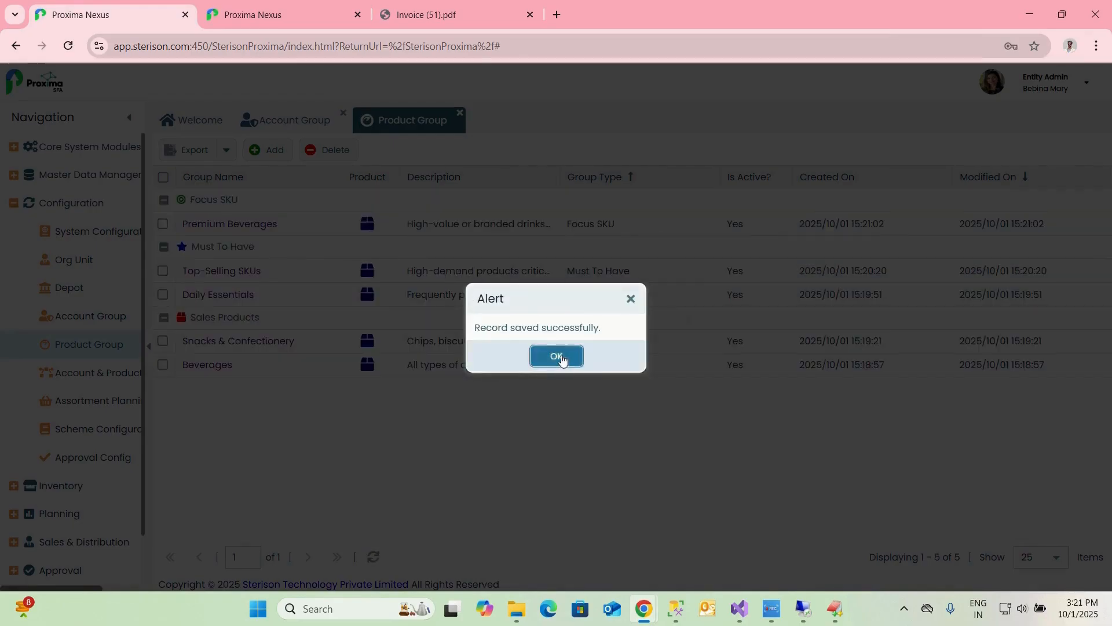
click(556, 356)
Step: Create the Trial Products group with a pasted description and group type Sample Products
text(Surveyed Products)
key(Tab)
key(ctrl+v)
triple_click(617, 351)
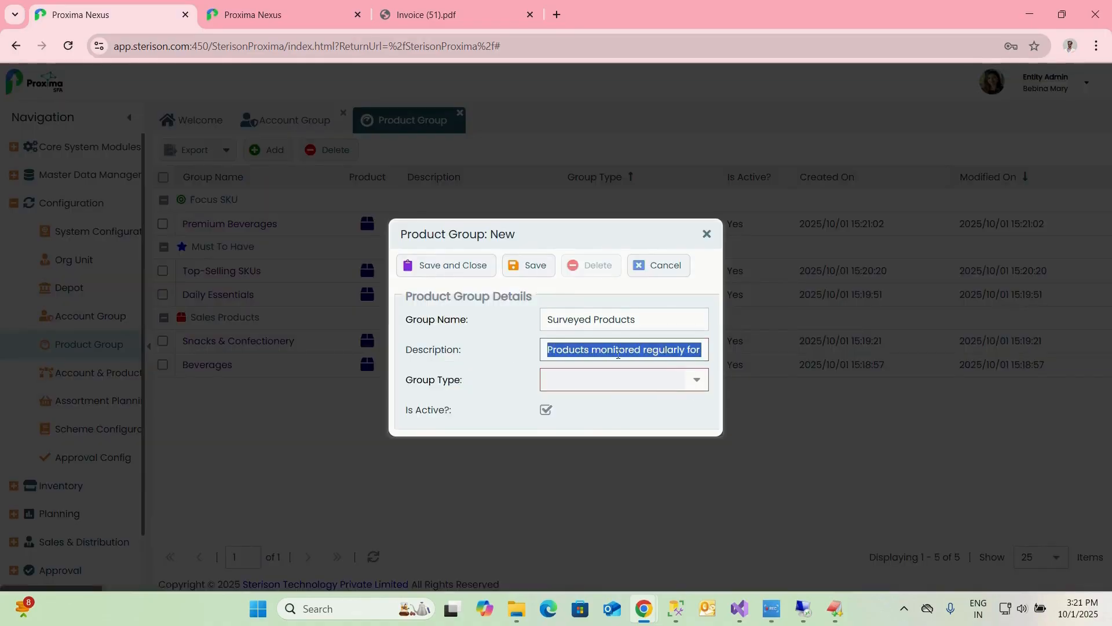
click(708, 378)
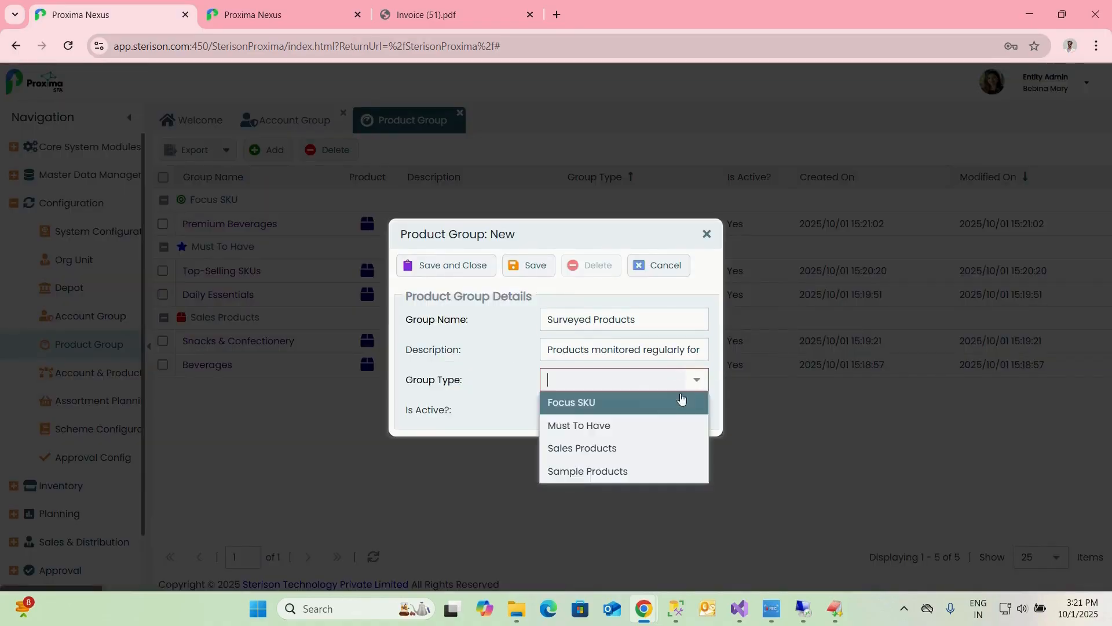
click(620, 471)
triple_click(623, 349)
key(ctrl+v)
triple_click(547, 319)
text(Trial Products)
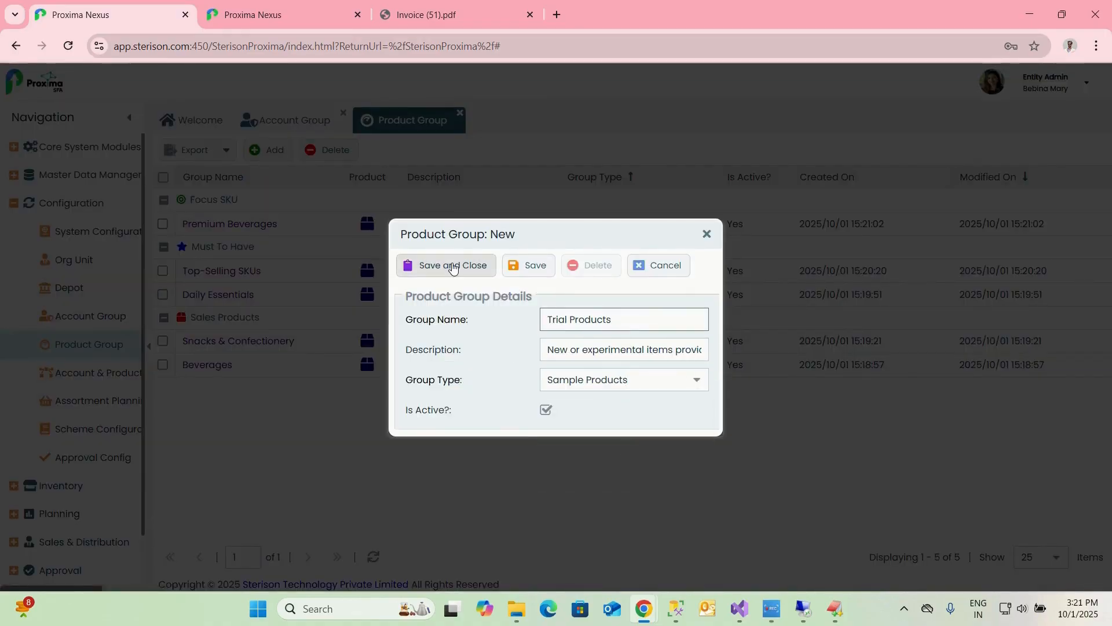
click(453, 266)
click(556, 356)
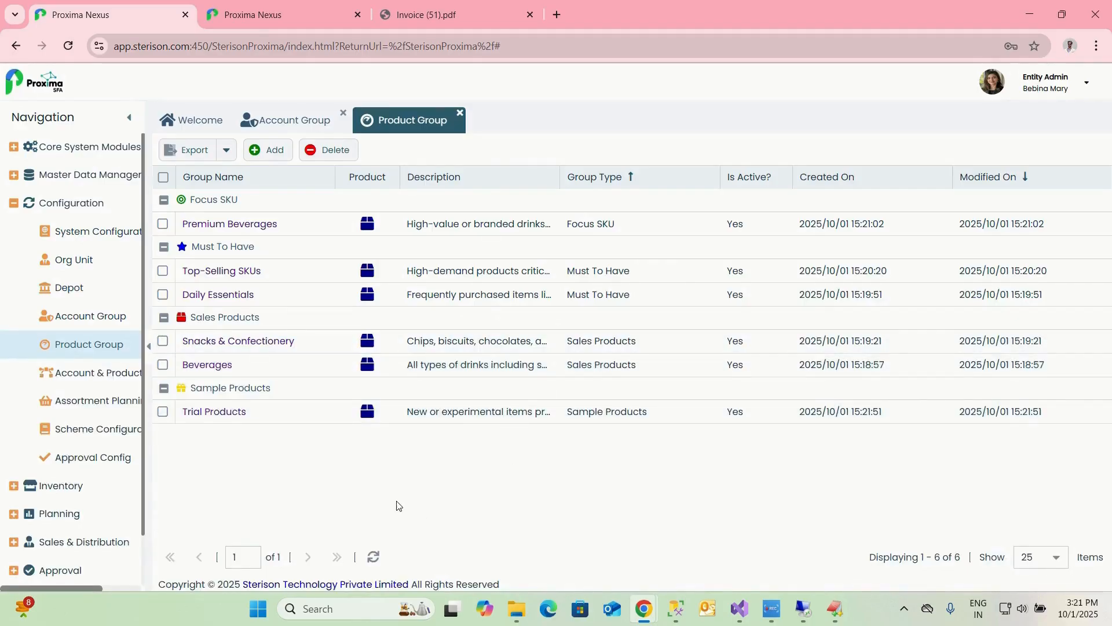
Step: Map the General Store account group to the Snacks & Confectionery product group
click(101, 371)
click(267, 149)
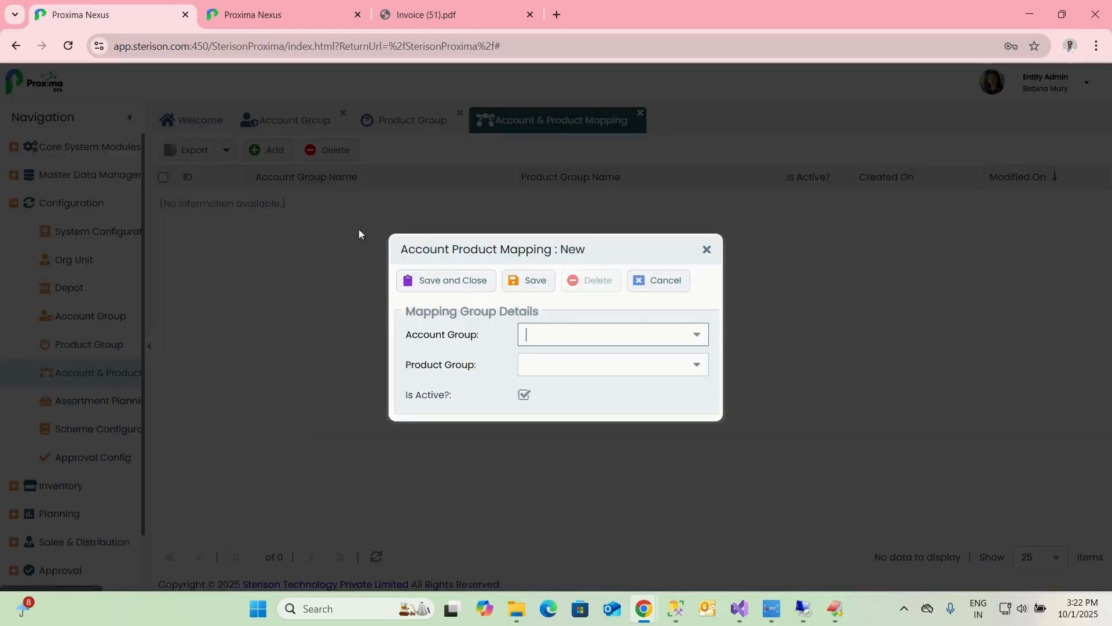
click(653, 344)
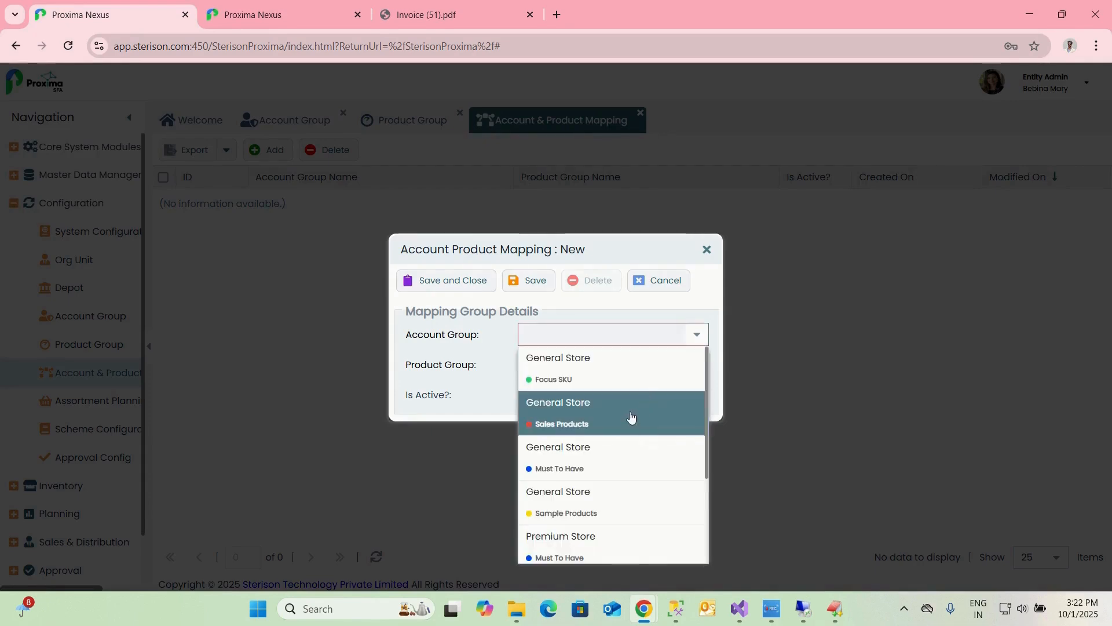
click(631, 417)
click(699, 370)
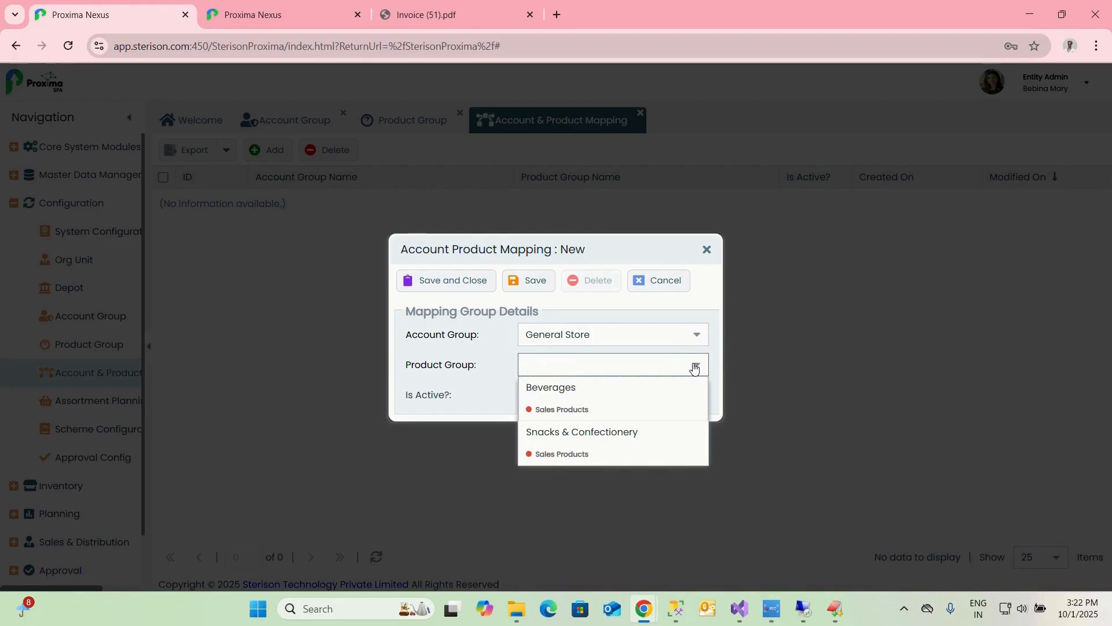
click(623, 441)
click(472, 289)
click(556, 355)
Step: Map Premium Store to the Beverages product group
click(262, 150)
click(694, 342)
click(579, 539)
click(698, 365)
click(635, 400)
click(446, 281)
click(555, 352)
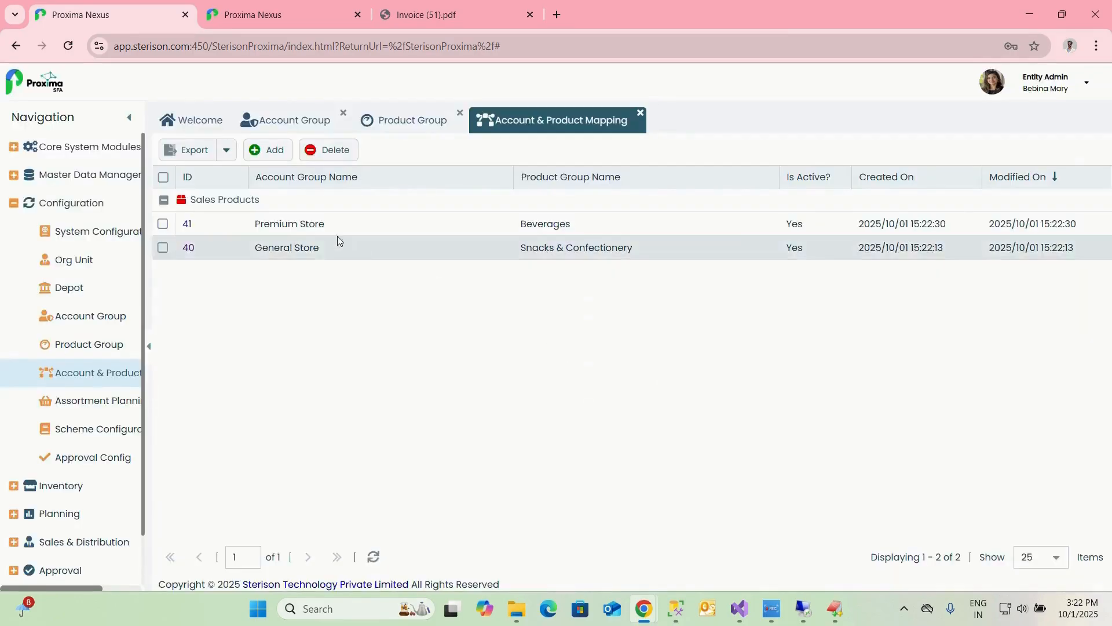
Step: Map General Store to the Daily Essentials product group
click(275, 151)
click(697, 341)
click(614, 457)
click(697, 365)
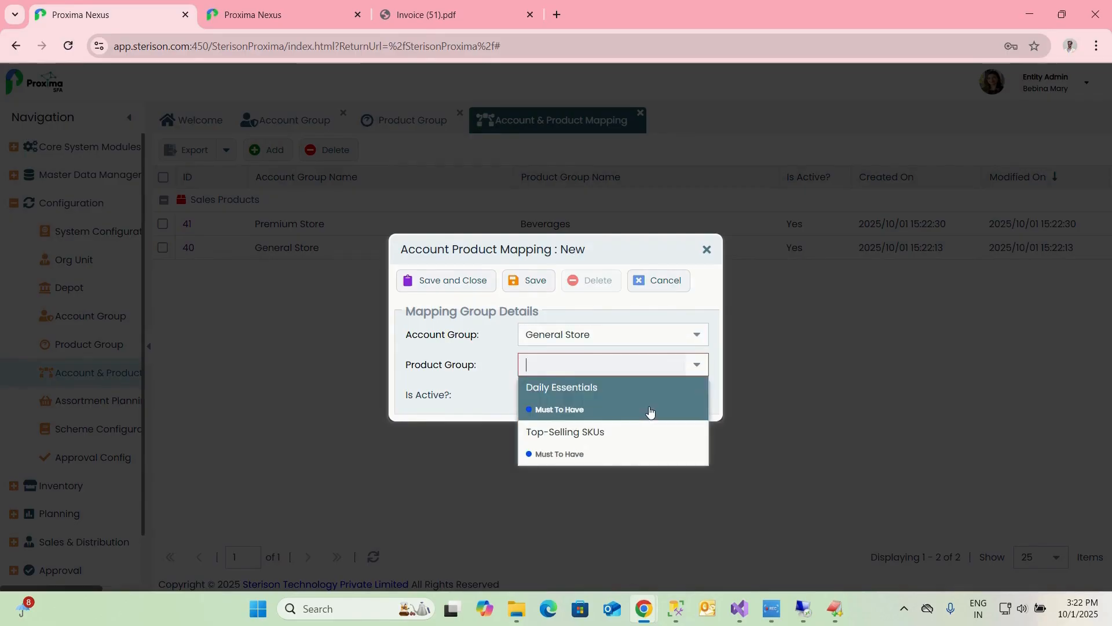
click(647, 407)
click(454, 292)
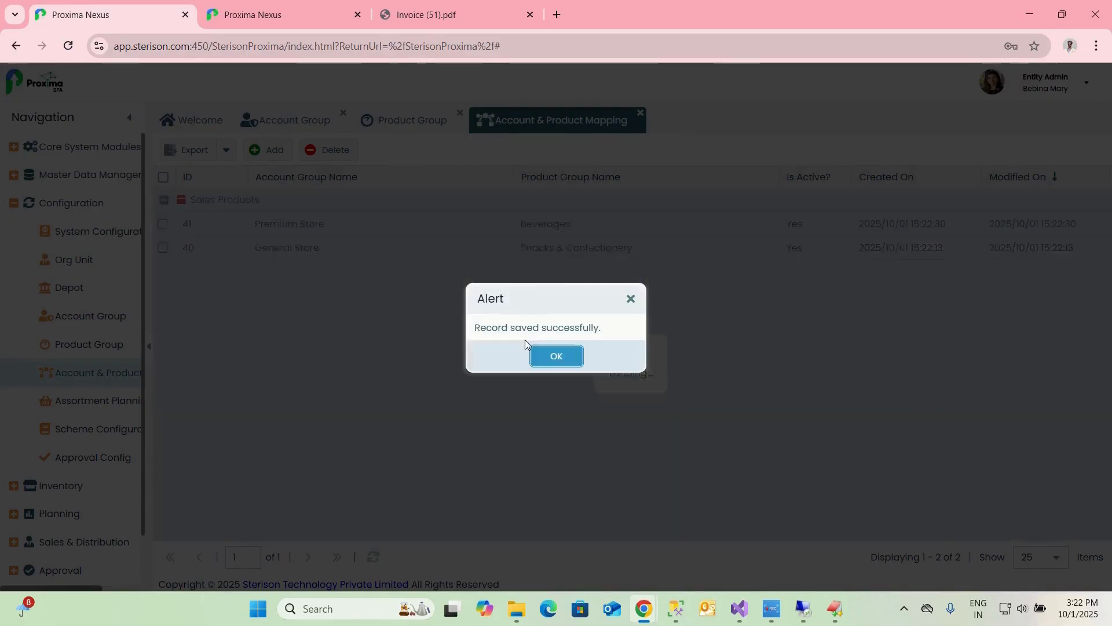
click(565, 355)
Step: Map Premium Store to the Top-Selling SKUs product group
click(260, 152)
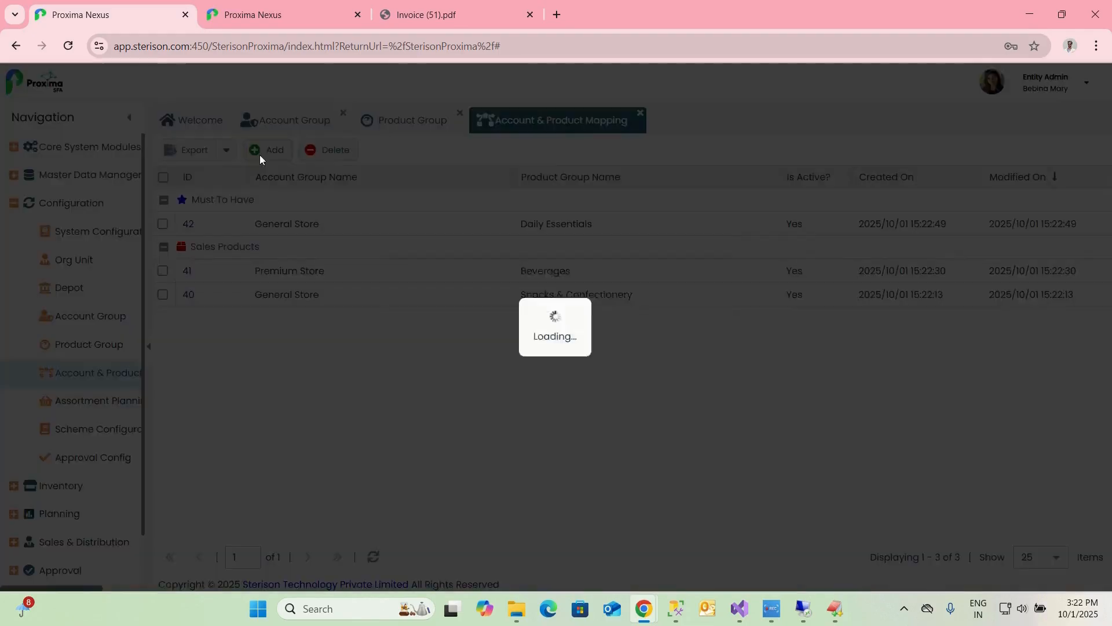
click(708, 335)
click(617, 479)
click(698, 366)
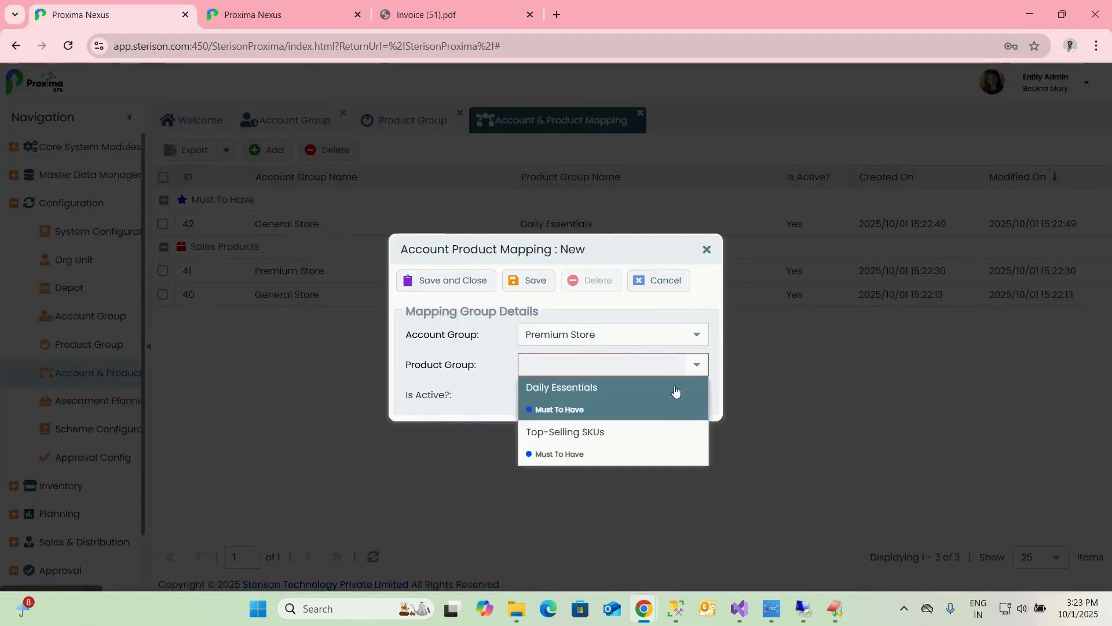
click(635, 440)
click(469, 287)
click(557, 356)
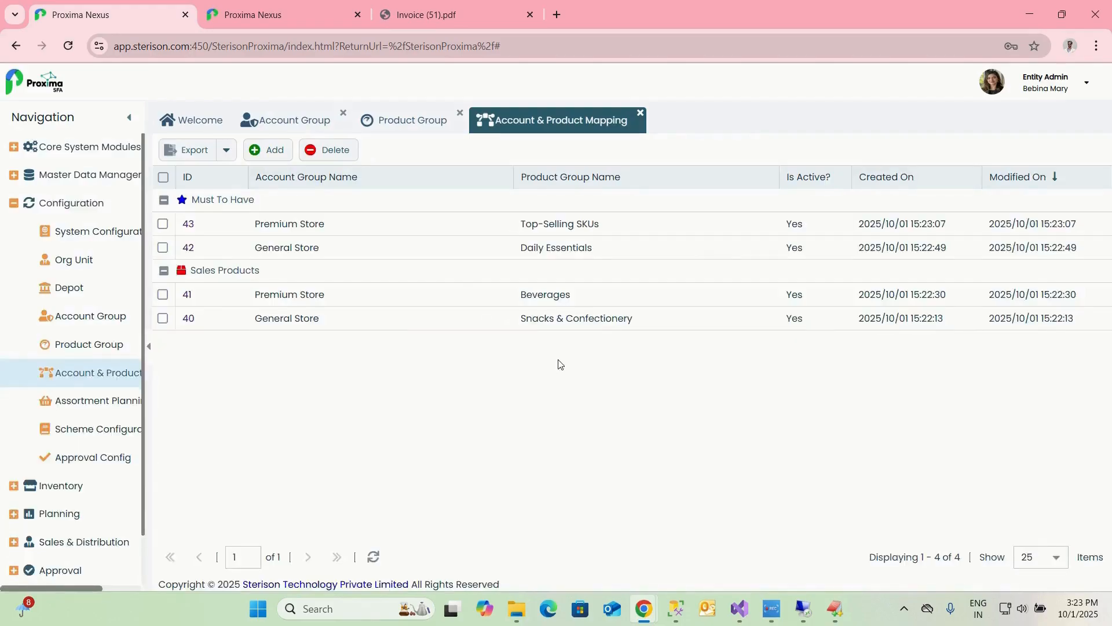
click(267, 149)
click(696, 334)
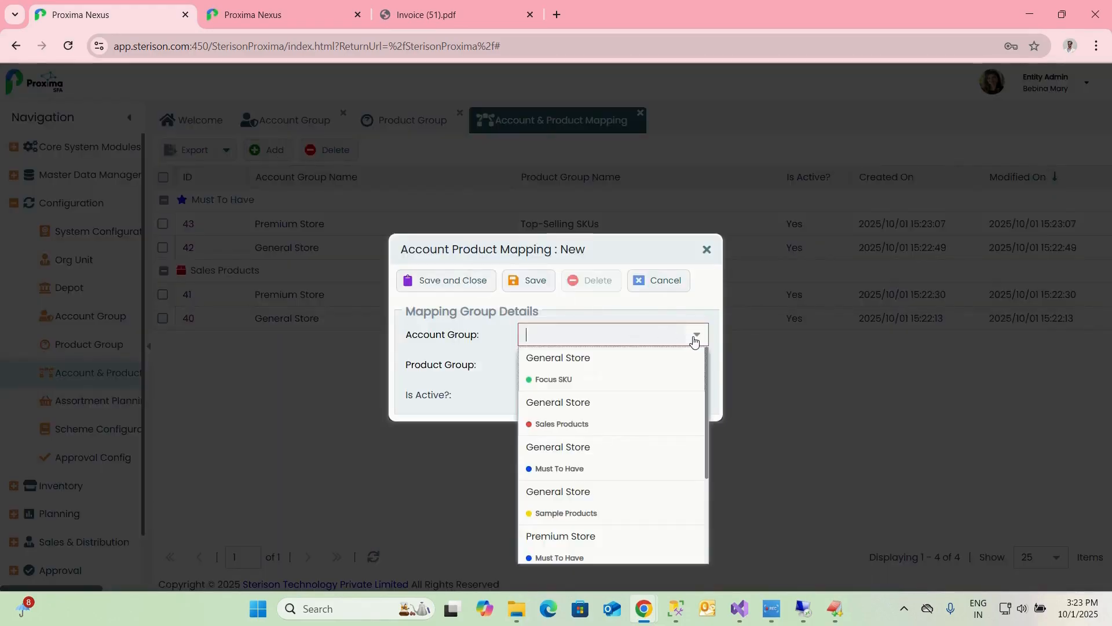
Step: Map General Store to the Premium Beverages product group
click(655, 433)
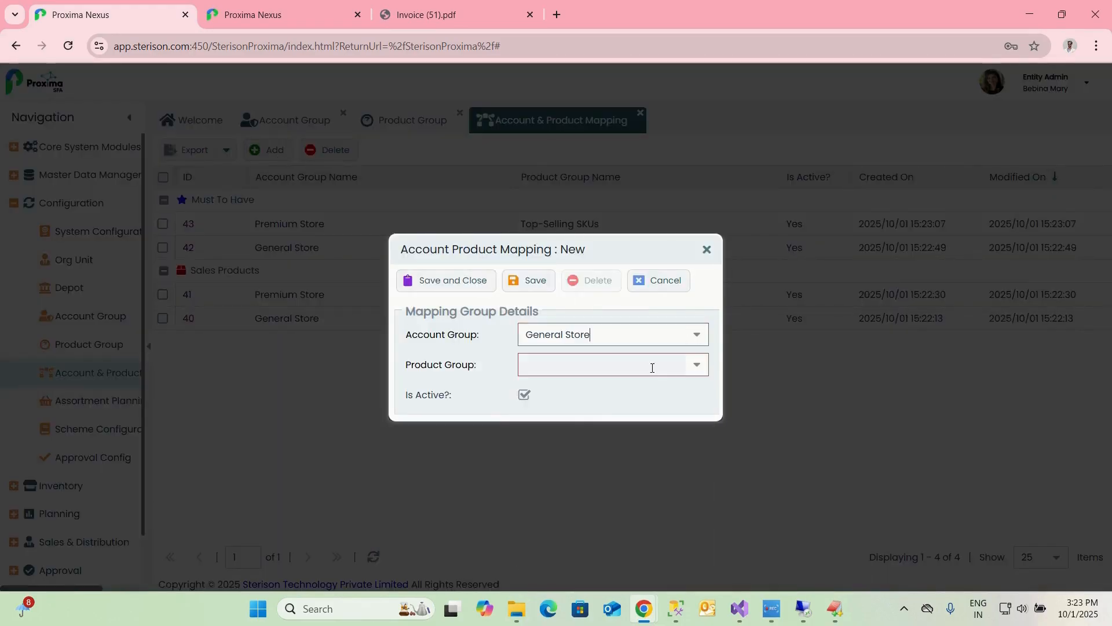
click(703, 376)
click(653, 405)
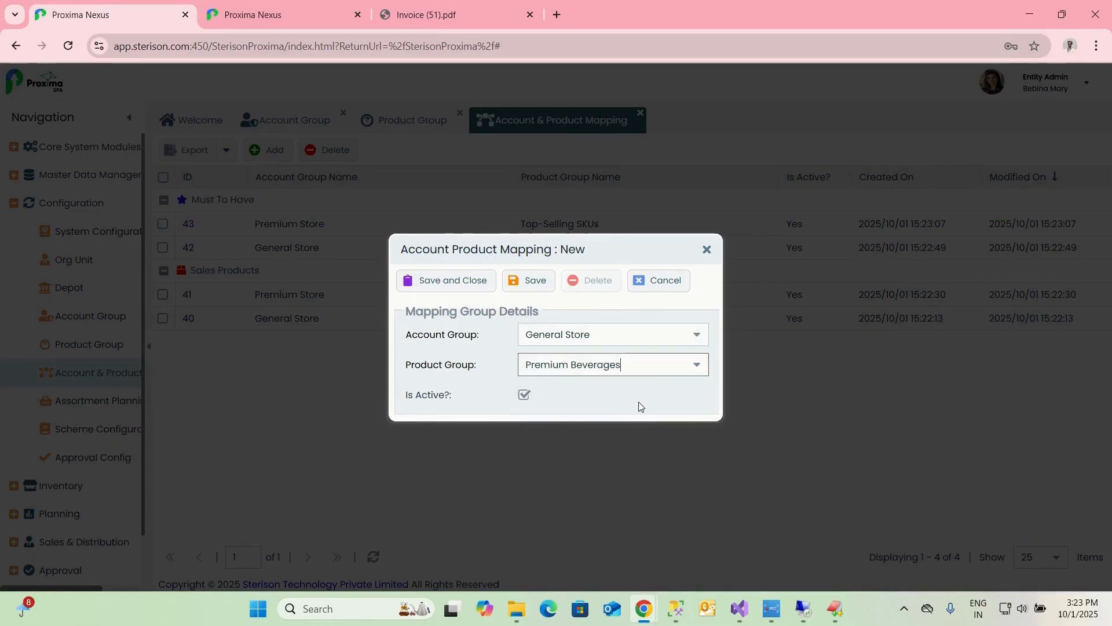
click(491, 290)
click(547, 355)
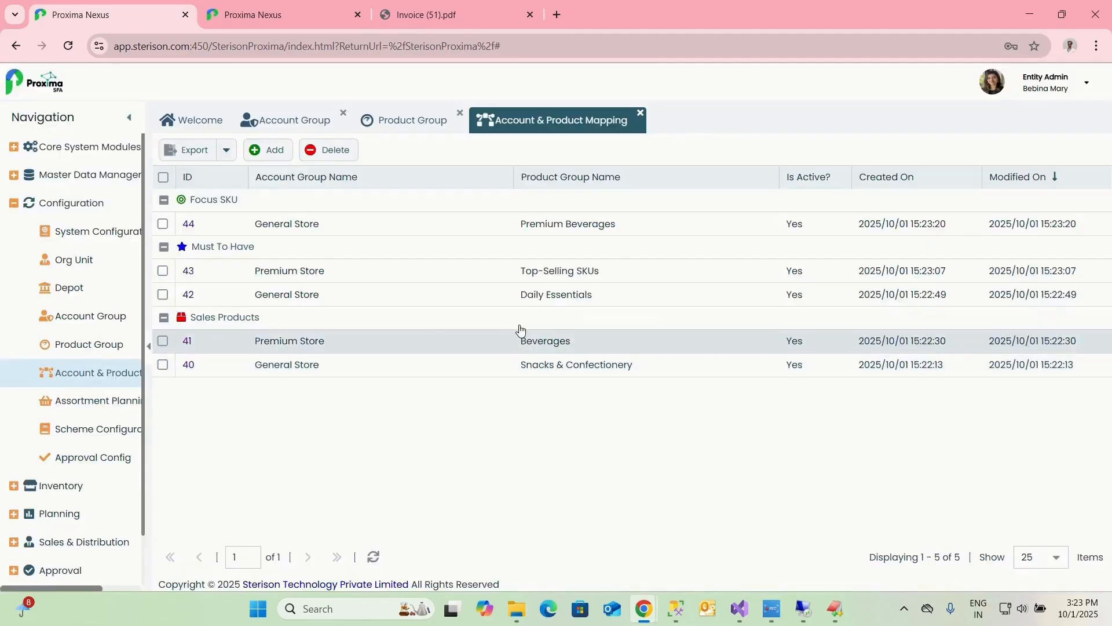
Step: Map Premium Store to the Premium Beverages product group
click(267, 150)
scroll(638, 440, down, 1)
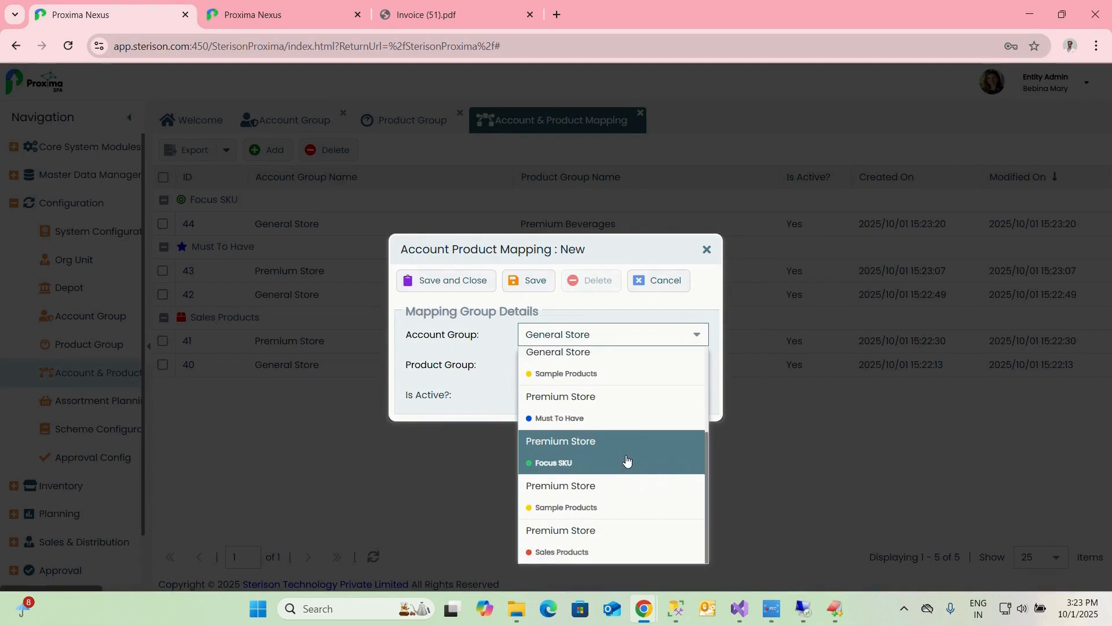
click(629, 449)
click(698, 365)
click(648, 400)
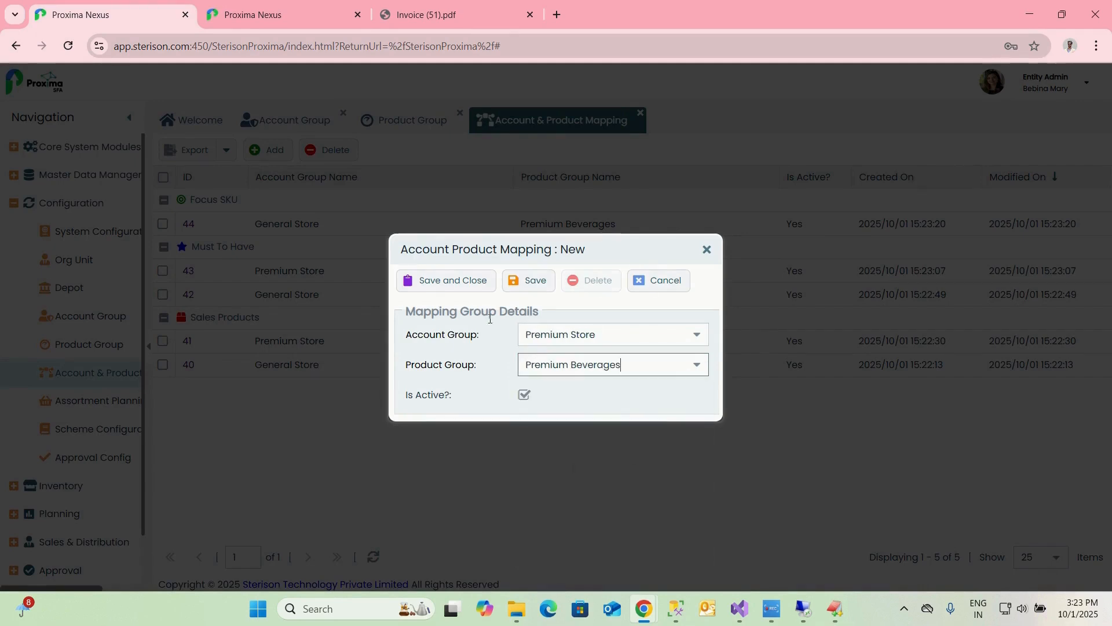
click(465, 284)
click(555, 354)
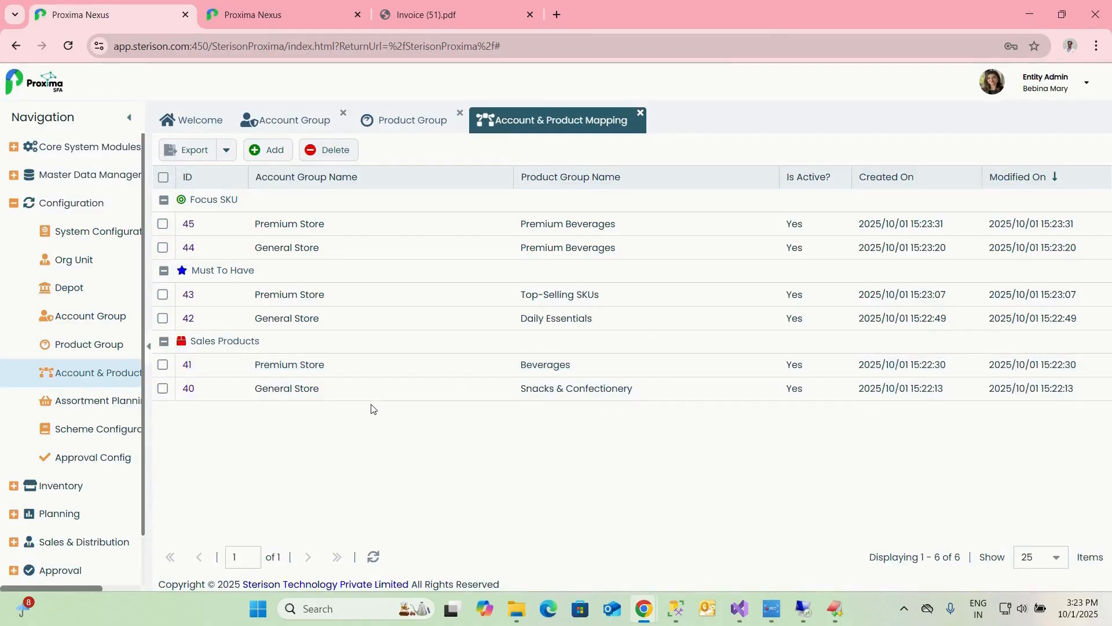
Step: Map General Store to the Trial Products product group
click(272, 150)
click(697, 336)
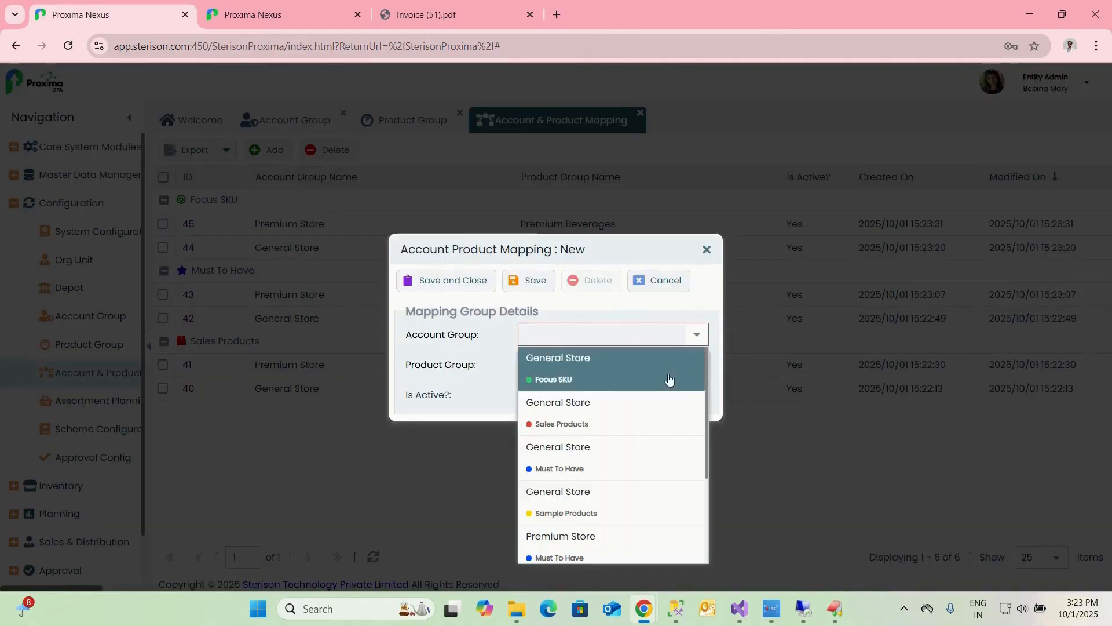
scroll(636, 448, down, 1)
click(634, 449)
click(695, 366)
click(559, 383)
click(466, 280)
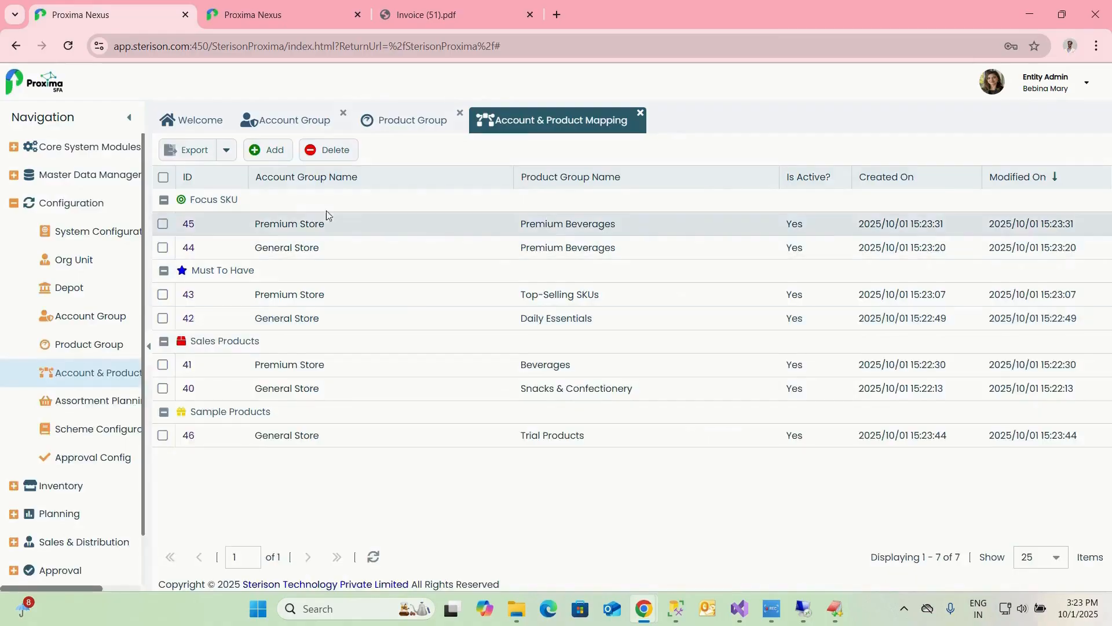
Step: Map Premium Store to the Trial Products product group
click(266, 151)
click(707, 339)
scroll(643, 452, down, 2)
click(623, 493)
click(694, 365)
click(624, 387)
click(461, 281)
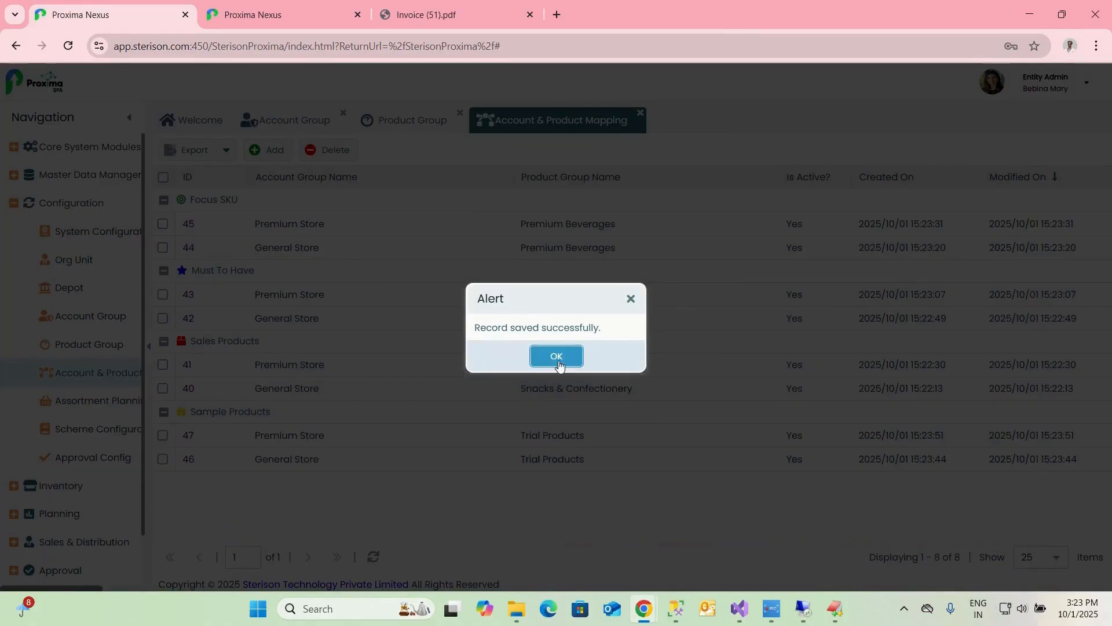
click(559, 362)
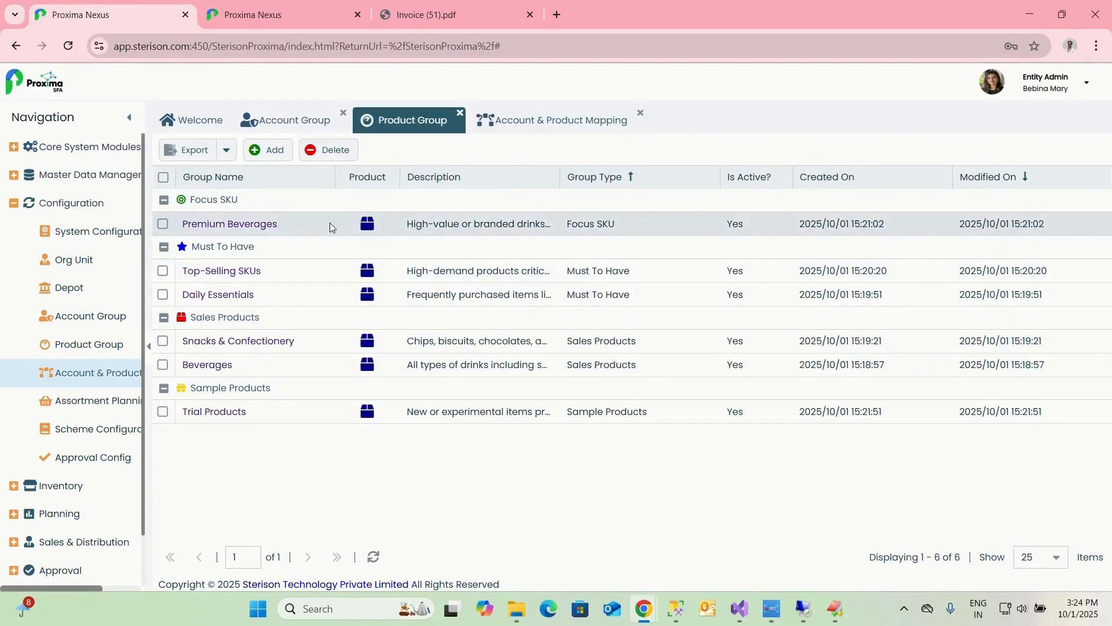
Step: Assign all Thums Up trademark products (filter 'thu') to Premium Beverages and save
click(367, 225)
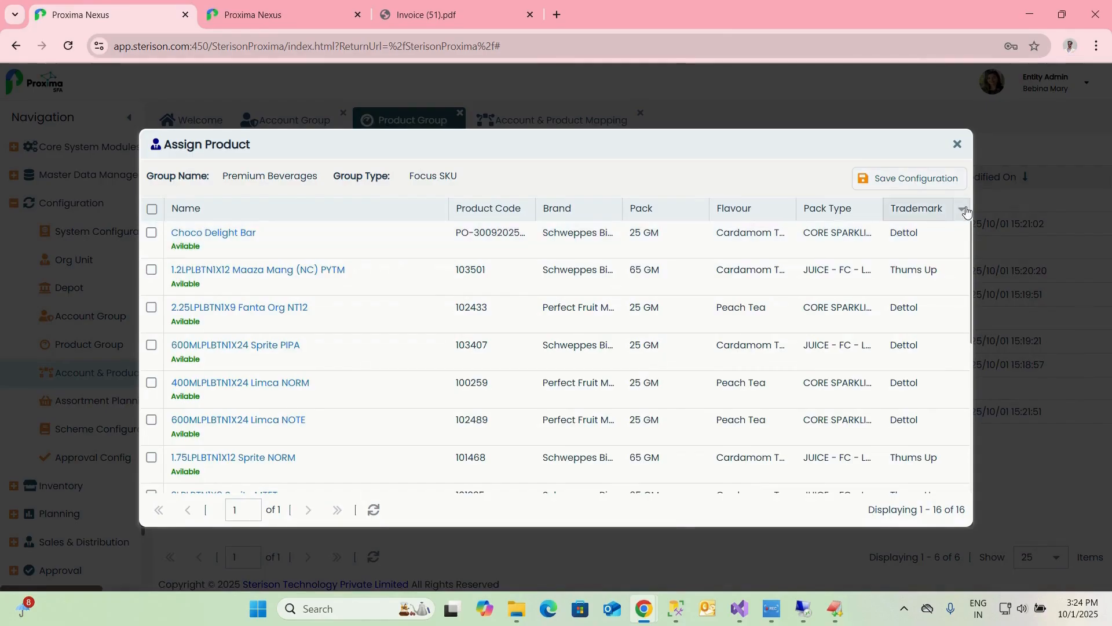
click(966, 212)
mouse_move(1057, 360)
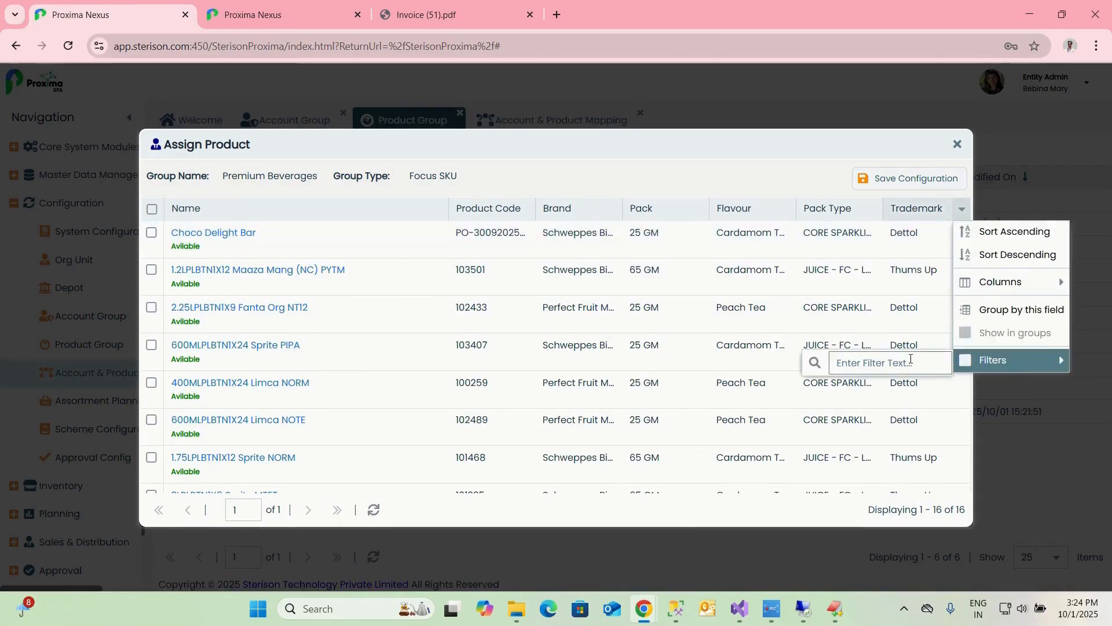
text(thu)
key(Return)
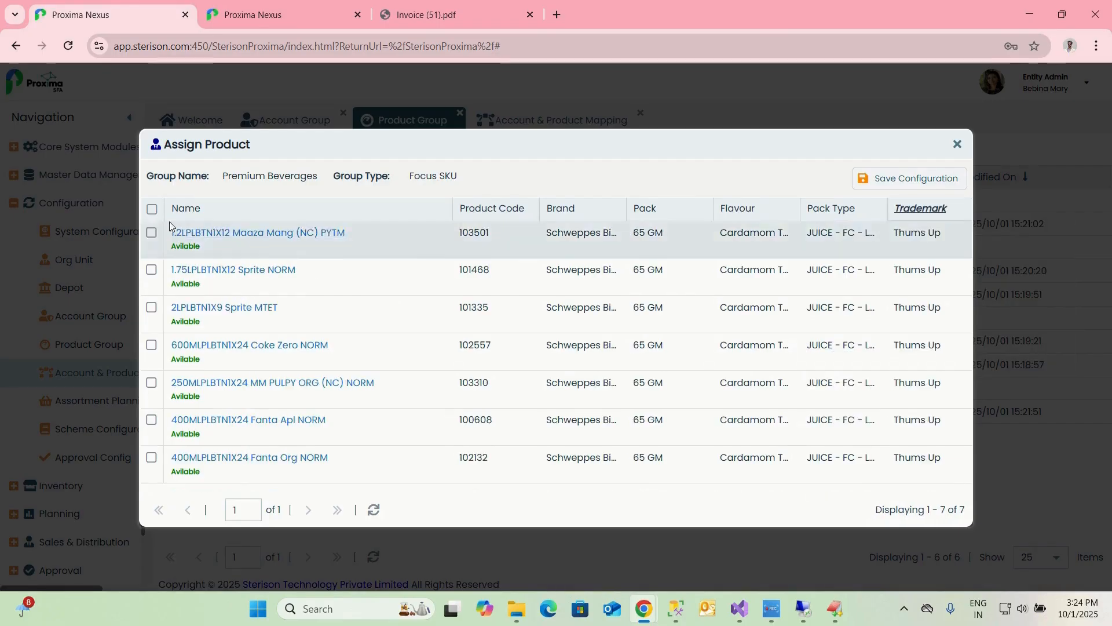
click(152, 211)
click(919, 179)
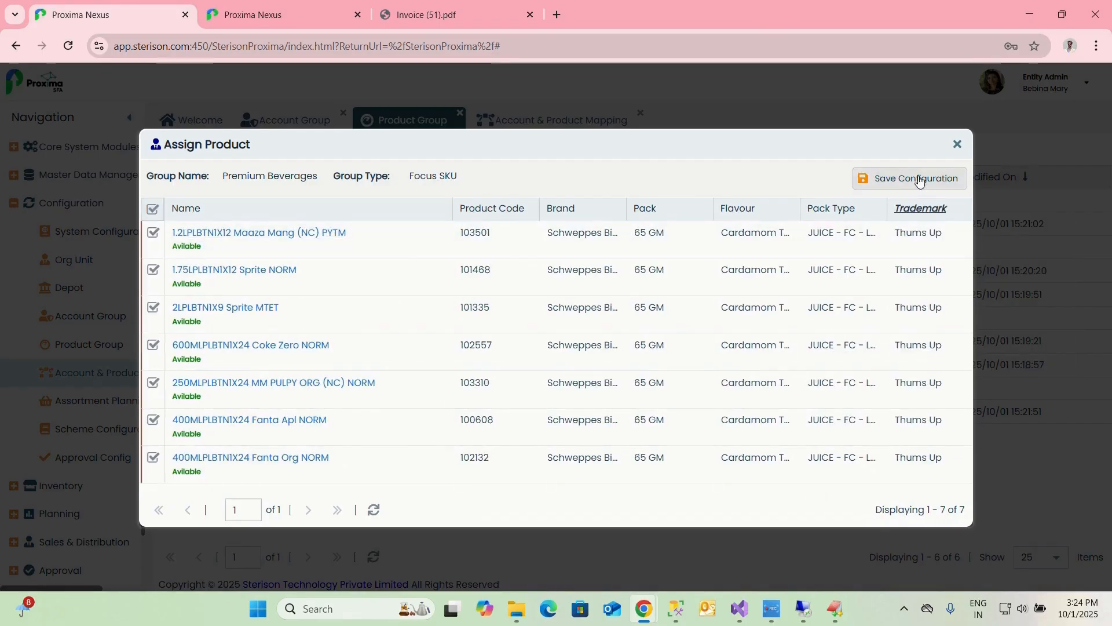
click(551, 355)
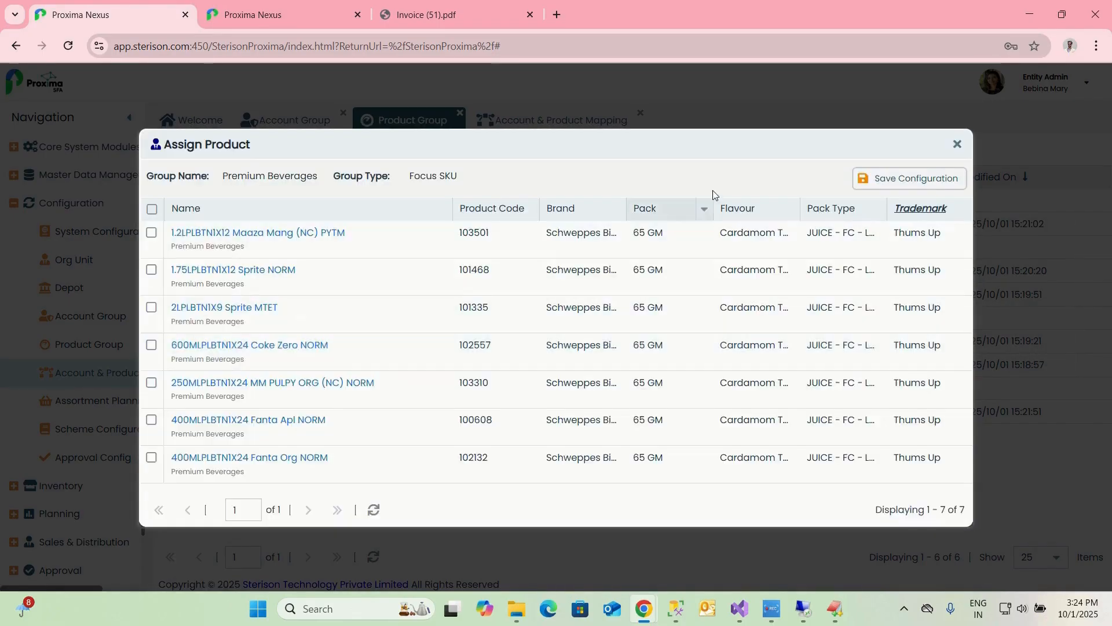
click(957, 145)
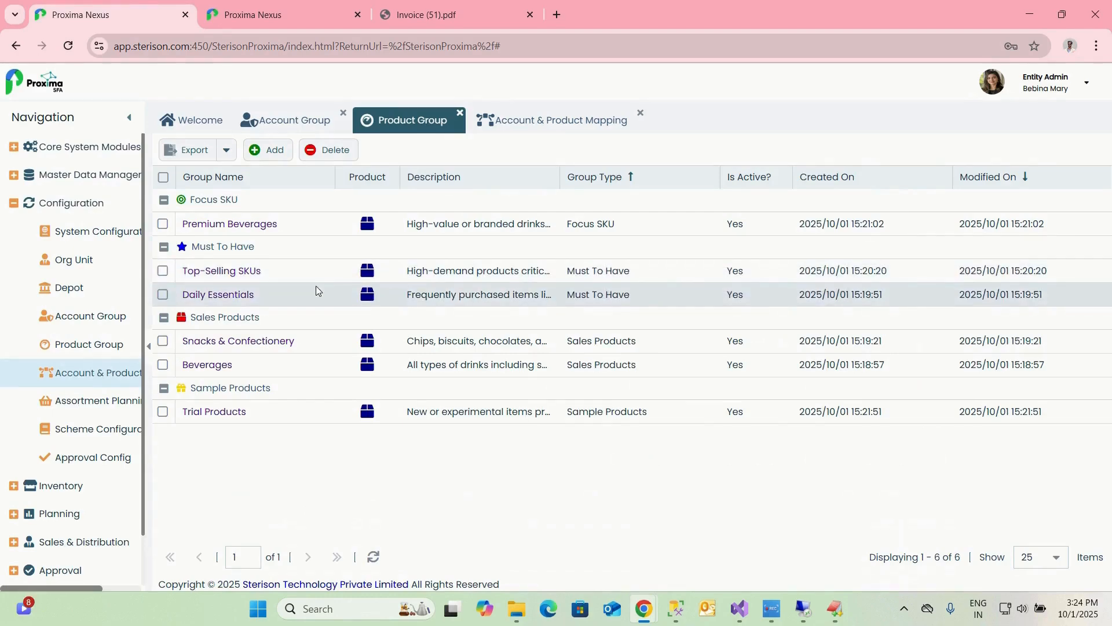
Step: Assign the eight juice pack-type products (filter 'juic') to Top-Selling SKUs and save
click(368, 272)
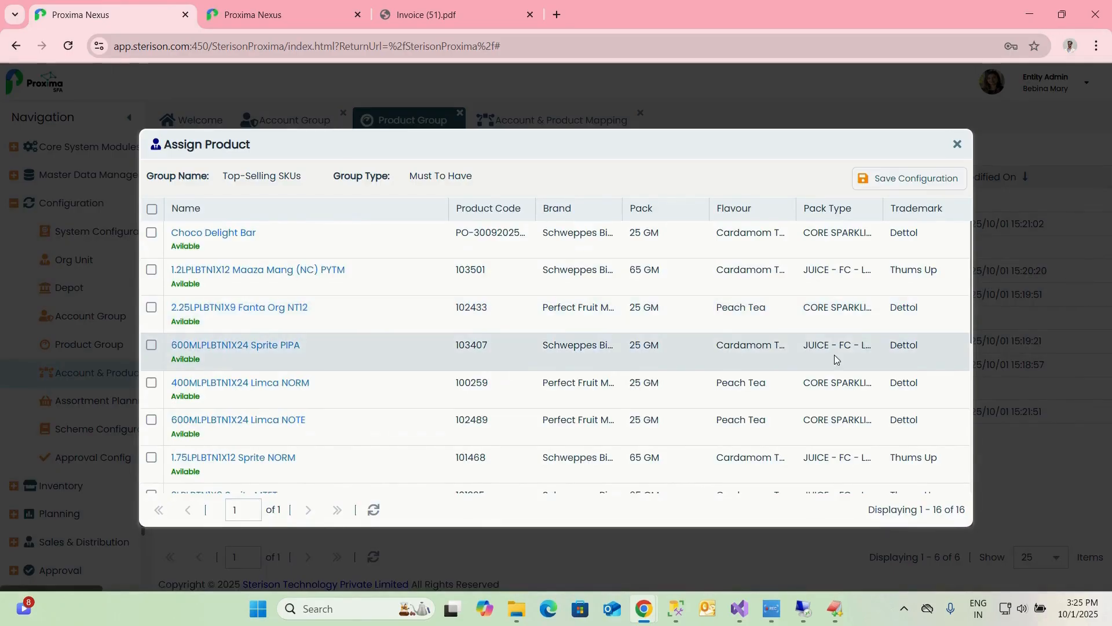
click(874, 209)
mouse_move(932, 366)
text(juic)
key(Return)
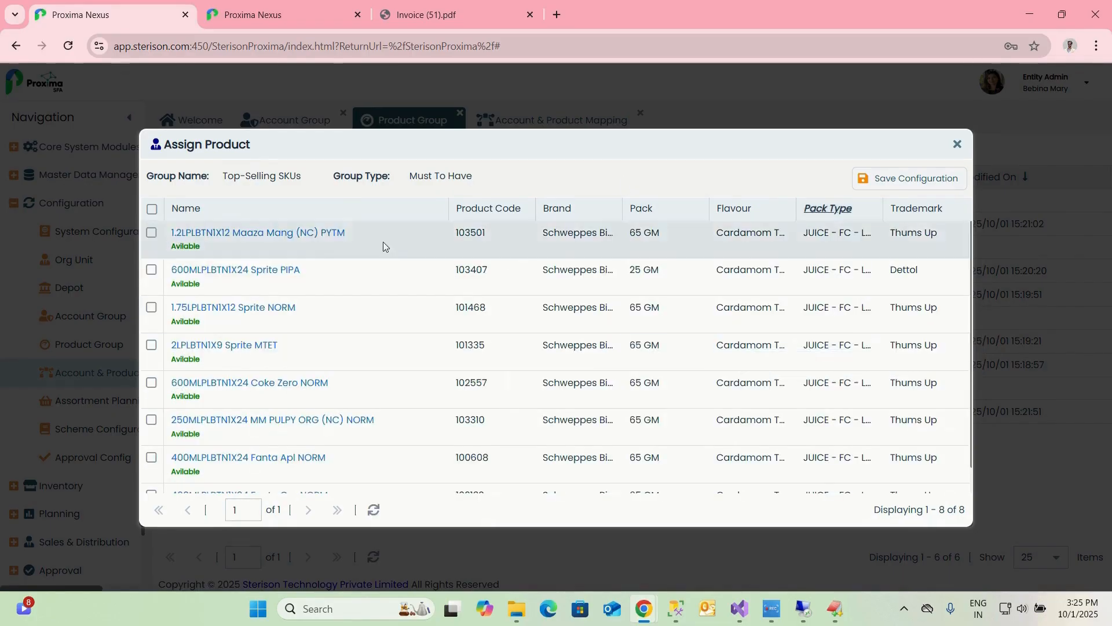
click(152, 208)
click(910, 178)
click(557, 355)
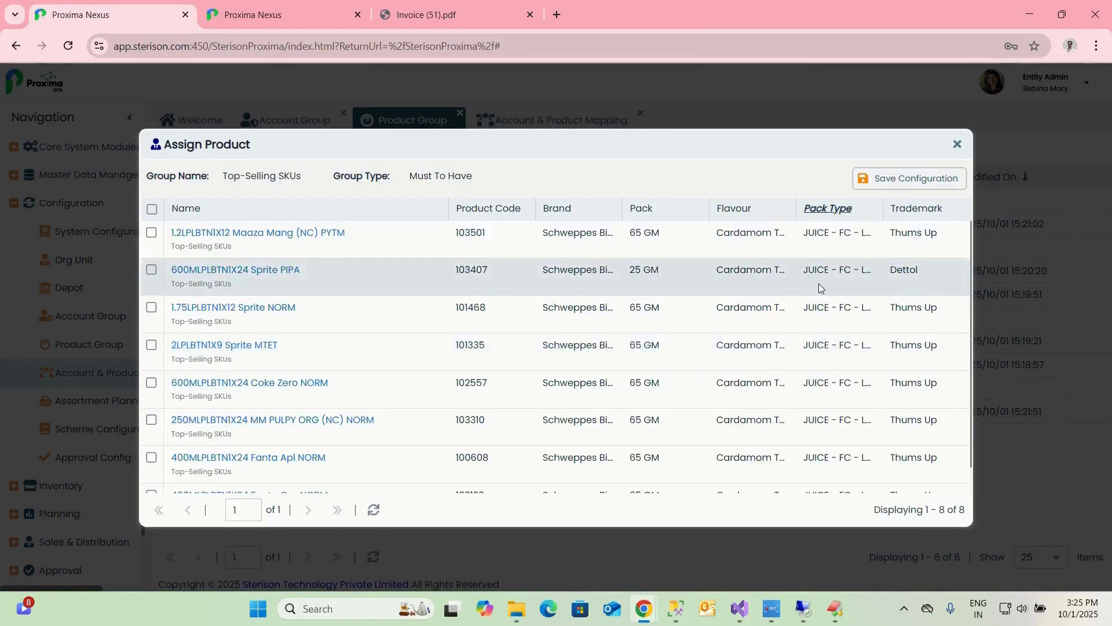
click(958, 145)
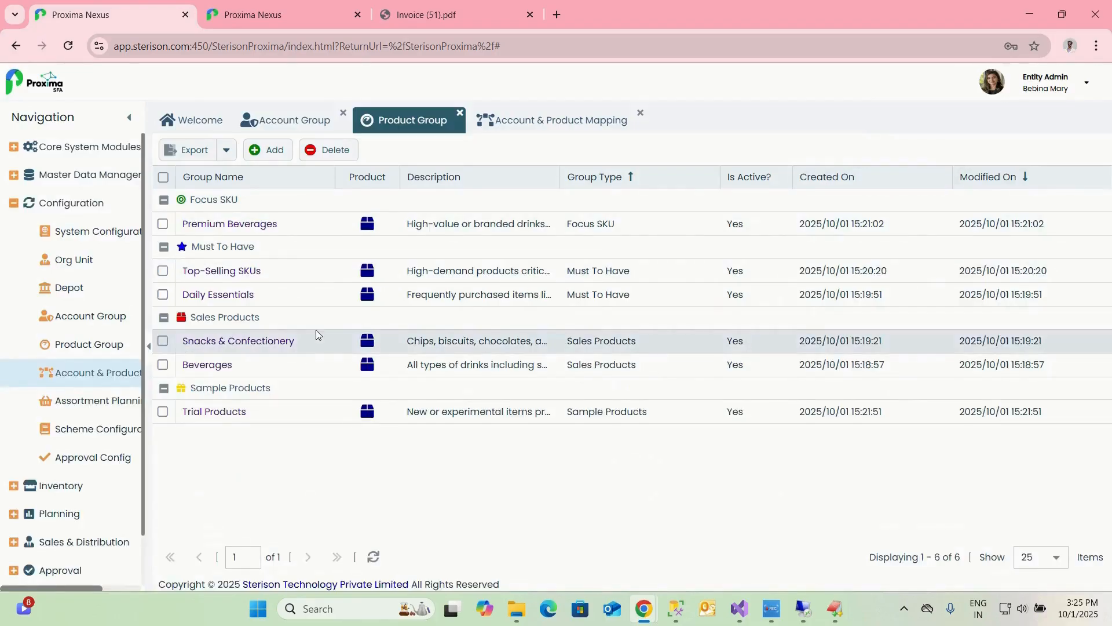
Step: Assign the eight CORE SPARKLING pack-type products to Daily Essentials, then clear the filter
click(367, 295)
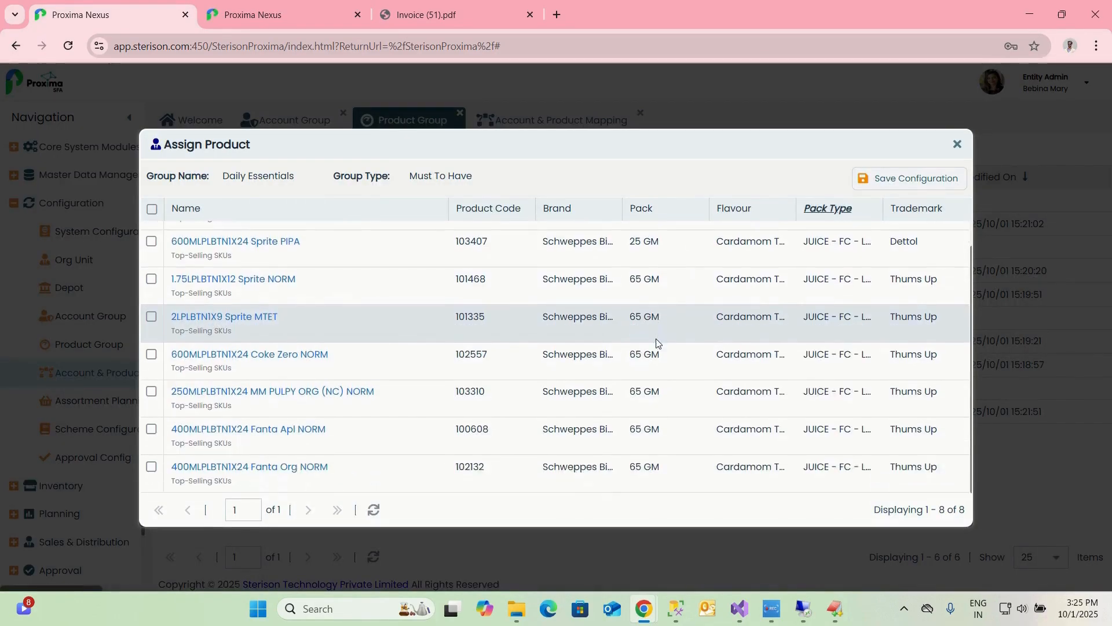
click(875, 209)
mouse_move(950, 360)
click(802, 364)
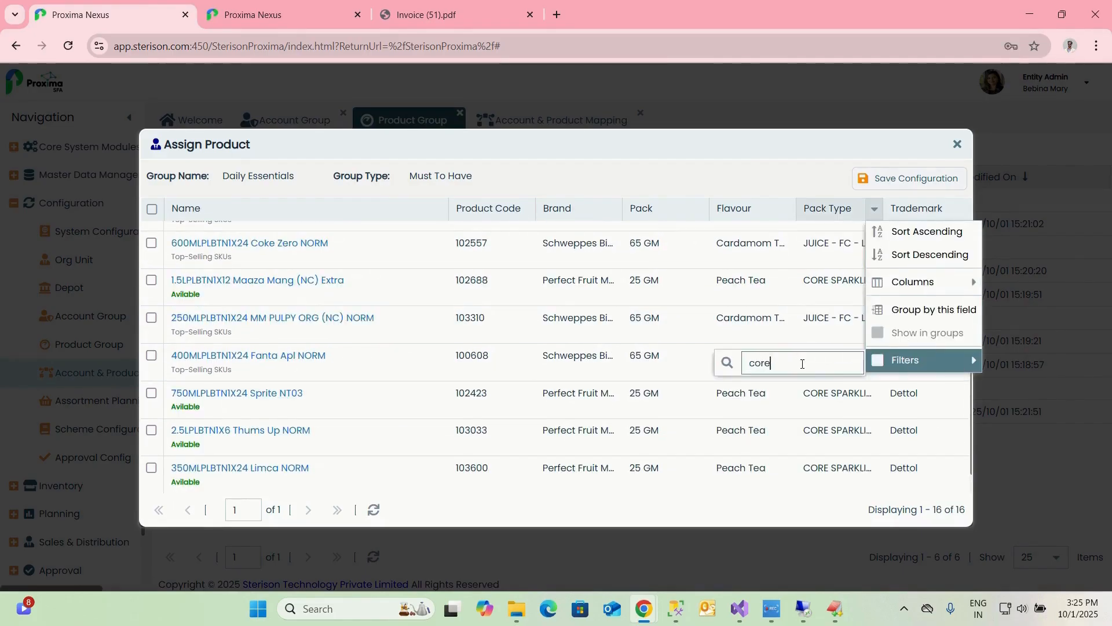
text(core)
key(Return)
click(152, 209)
click(909, 178)
click(556, 355)
click(874, 208)
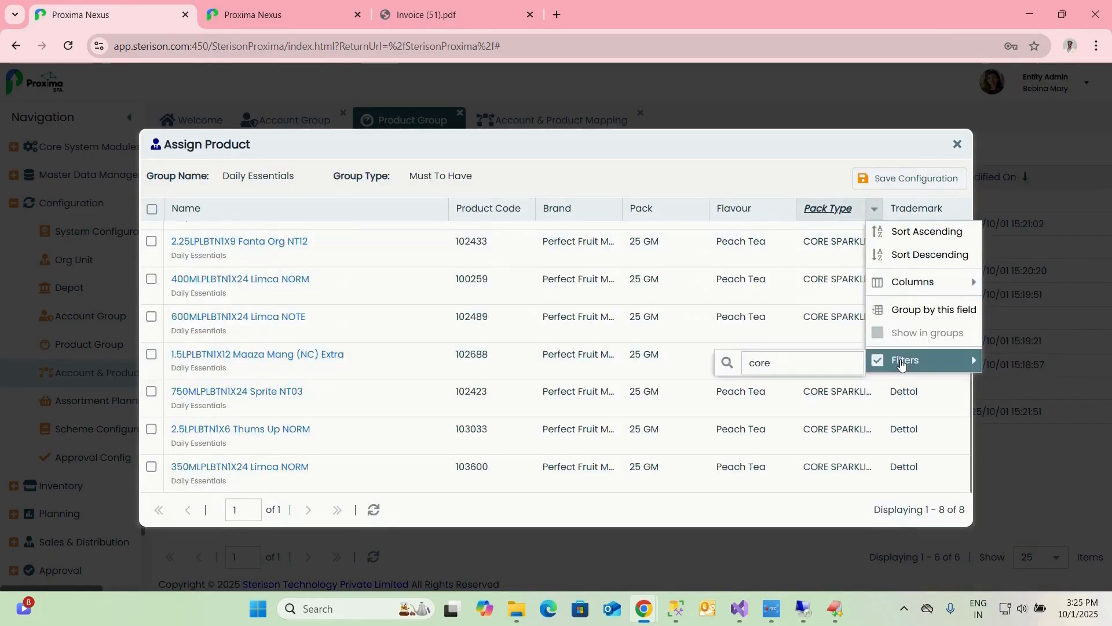
click(901, 360)
scroll(416, 352, down, 6)
scroll(416, 352, up, 6)
click(957, 145)
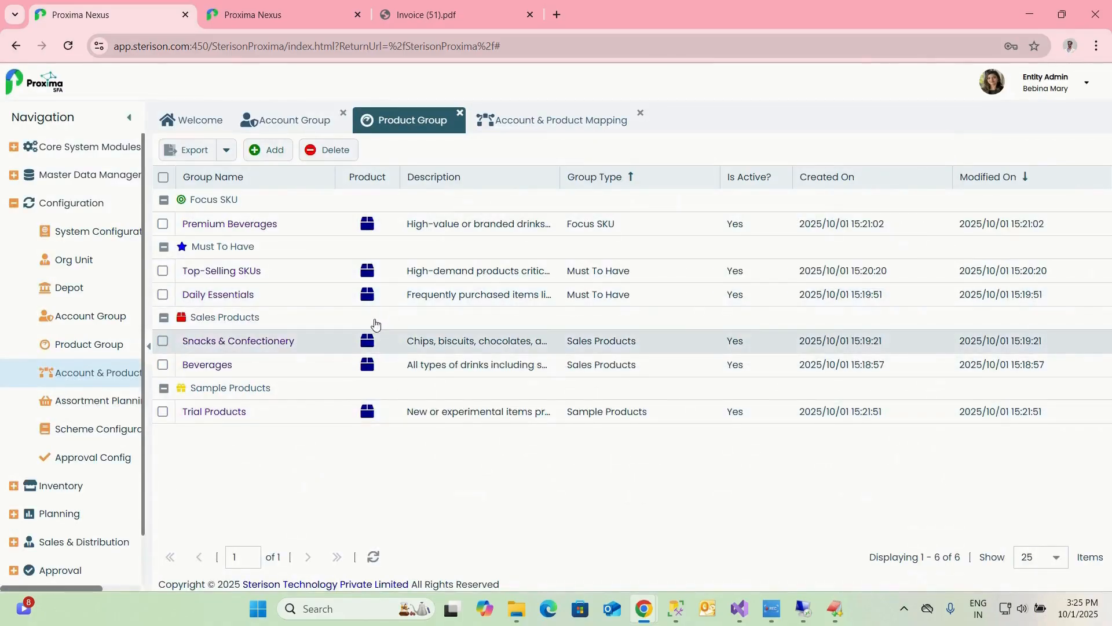
Step: Assign the nine Schweppes brand products to Snacks & Confectionery
click(372, 346)
click(614, 210)
mouse_move(655, 362)
click(775, 364)
text(sch)
click(432, 325)
click(152, 211)
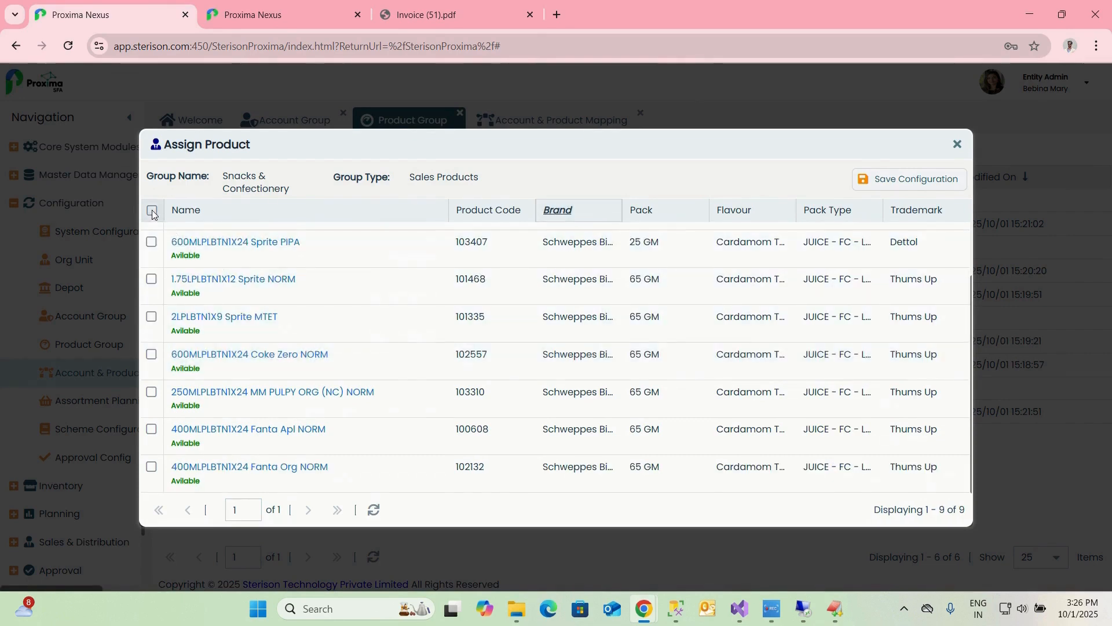
click(869, 179)
click(553, 358)
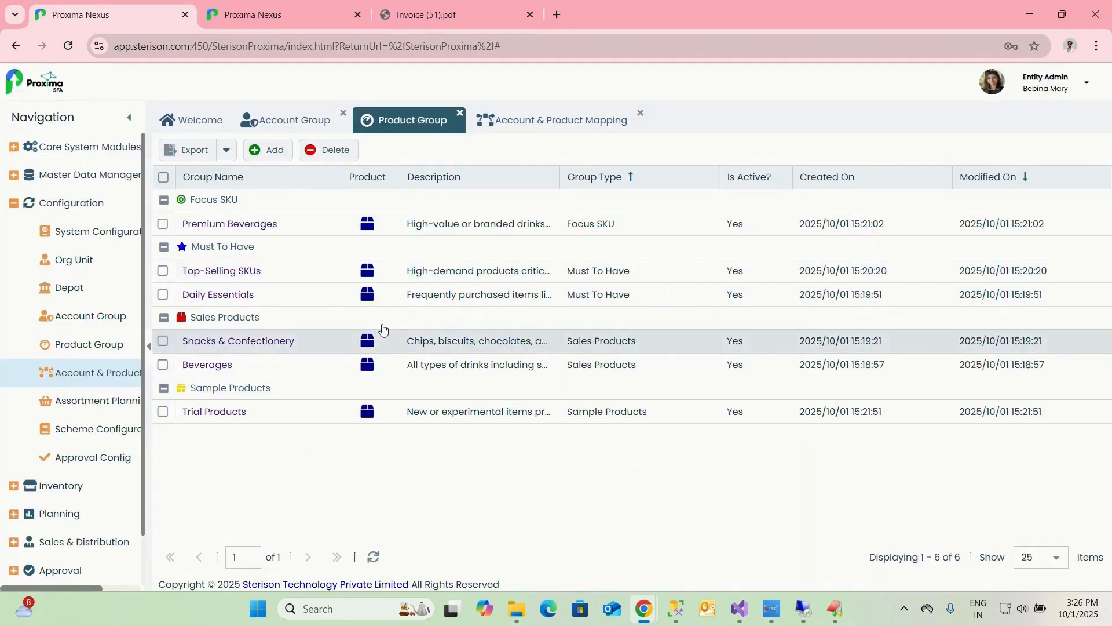
Step: Assign every product to the Beverages group and save
click(368, 366)
click(613, 211)
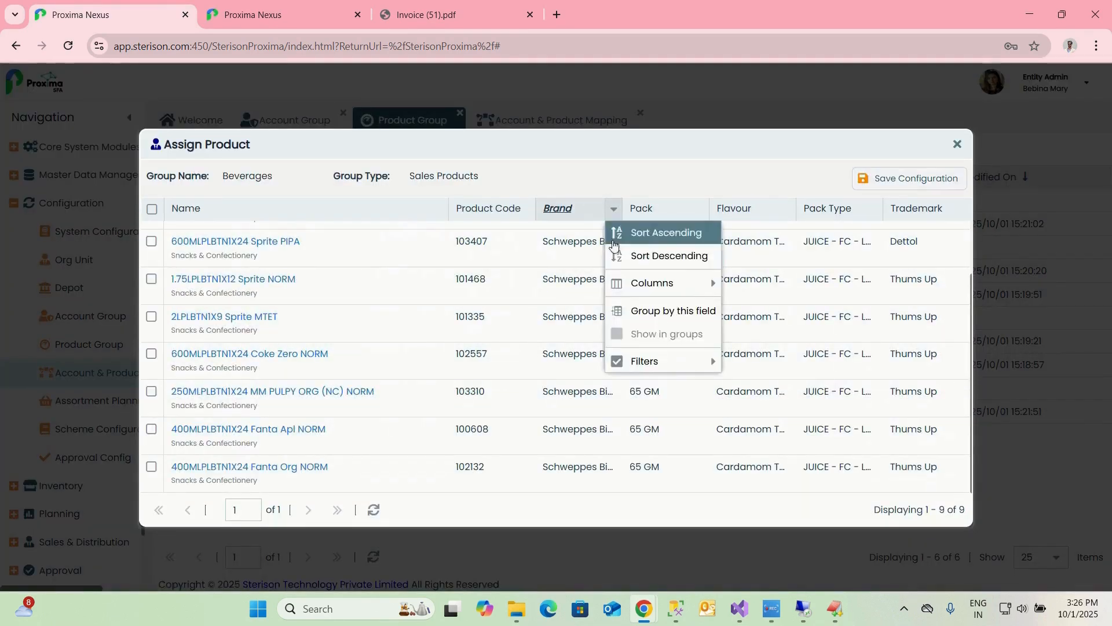
mouse_move(718, 363)
click(810, 184)
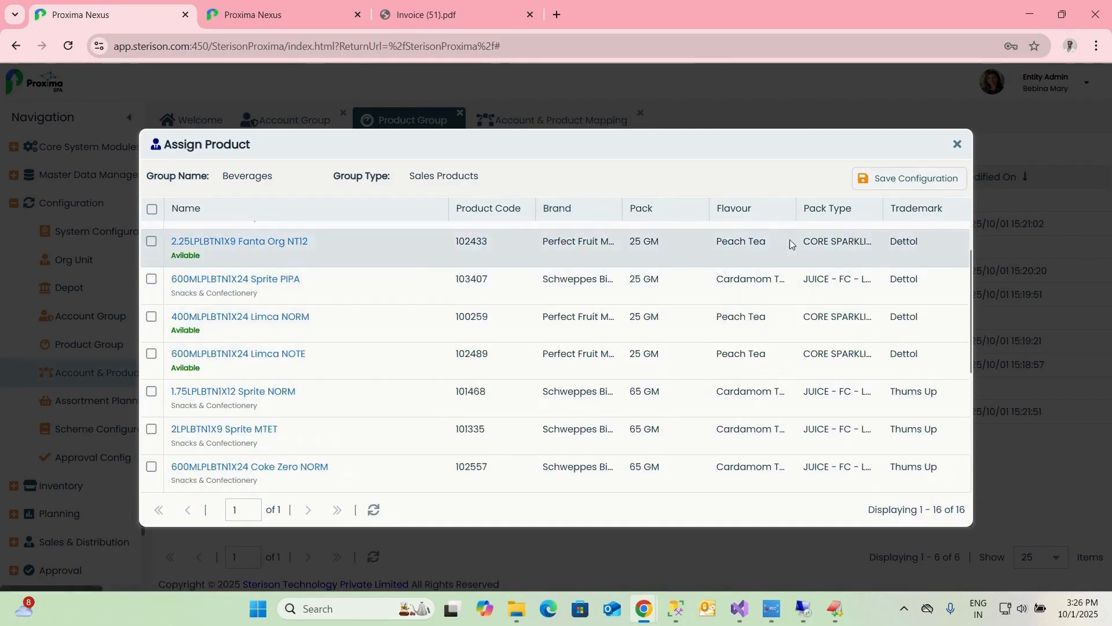
click(152, 208)
click(557, 358)
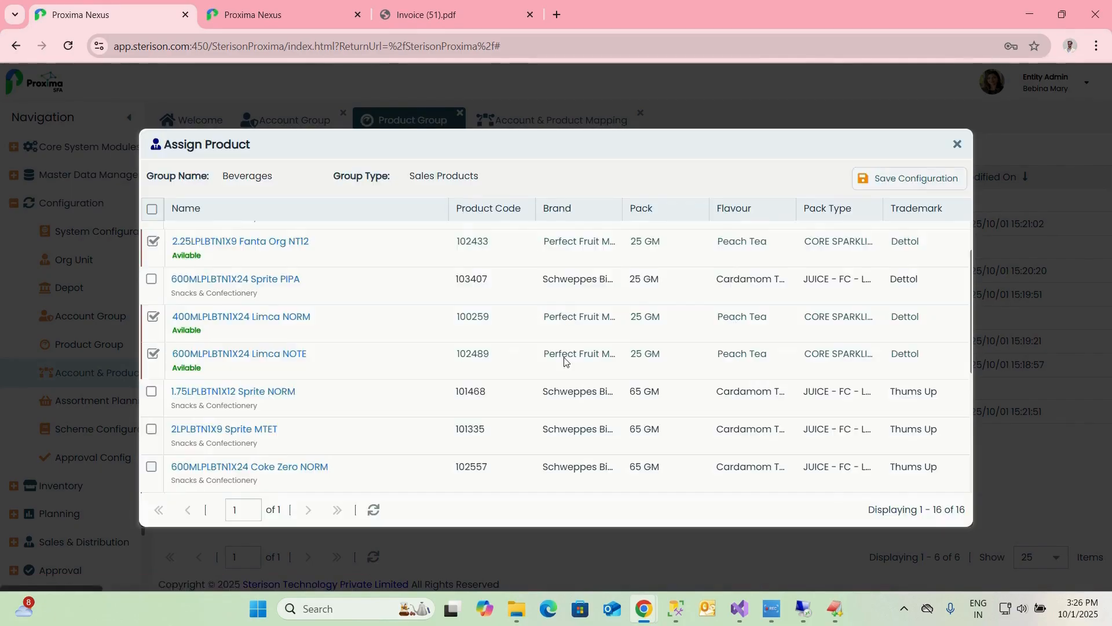
scroll(260, 353, up, 5)
click(909, 177)
click(556, 355)
click(958, 144)
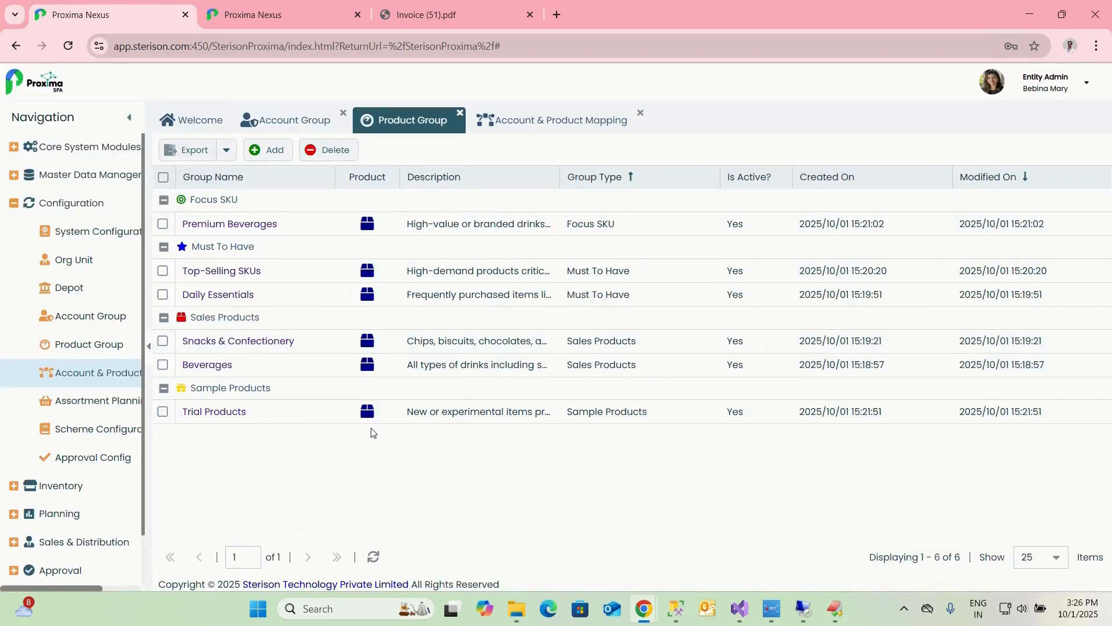
Step: Assign the seven 65 GM pack products to Trial Products, then recheck Premium Beverages
click(367, 413)
click(700, 209)
mouse_move(752, 361)
click(784, 367)
click(388, 173)
click(153, 209)
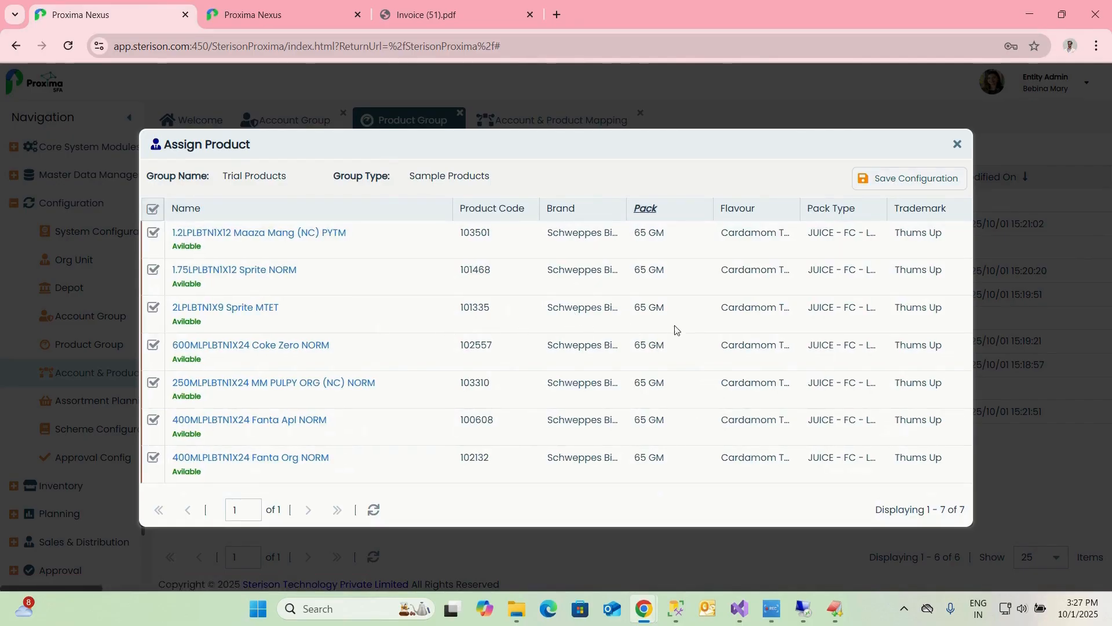
click(895, 179)
click(566, 356)
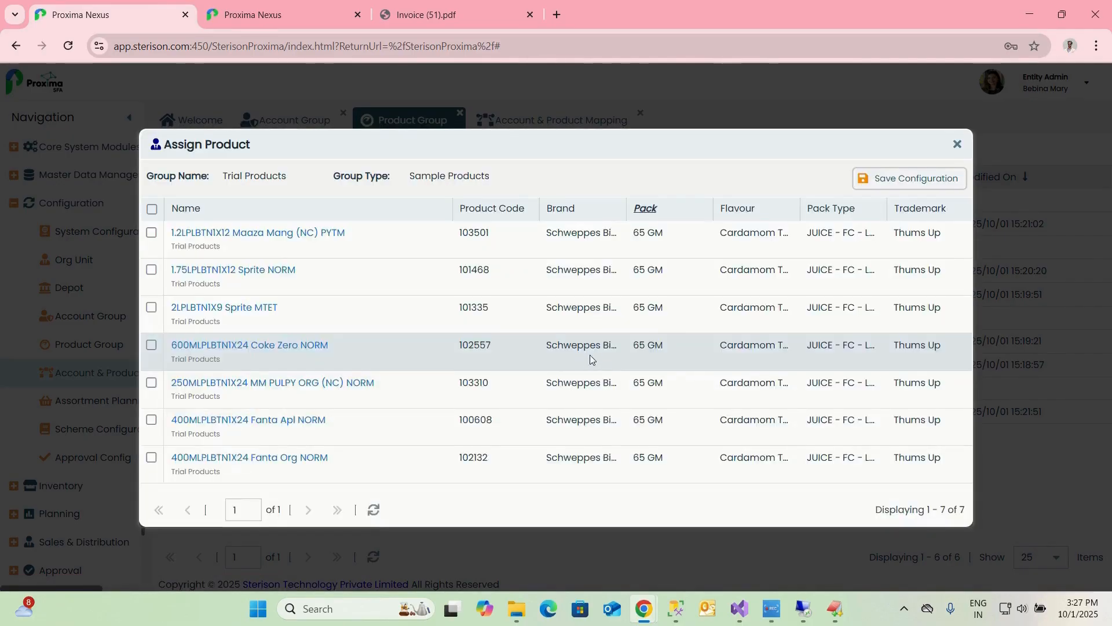
click(958, 145)
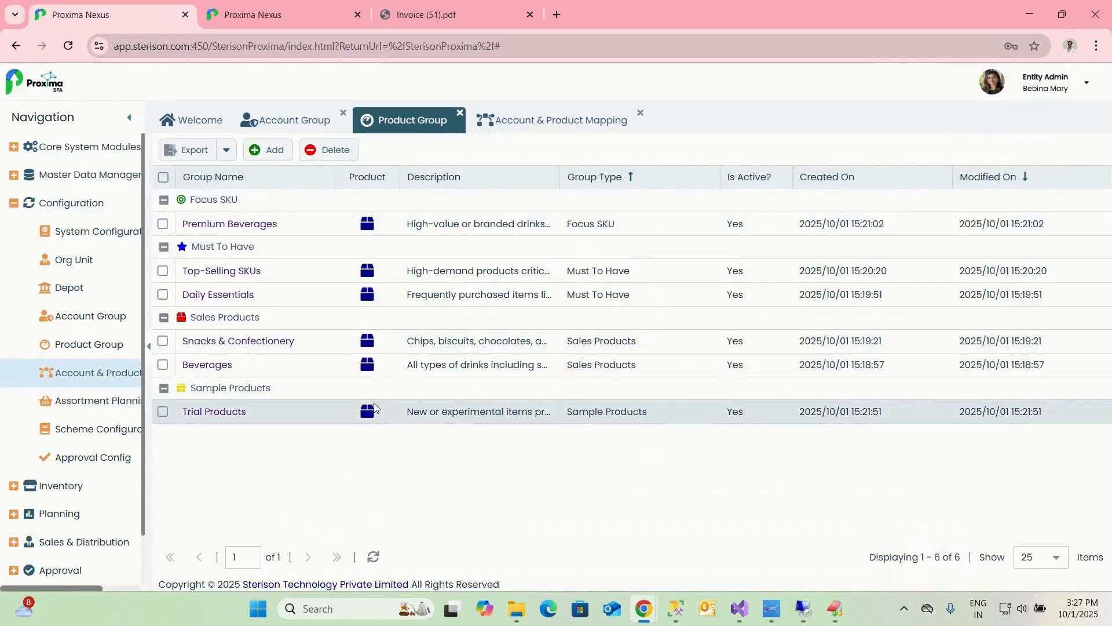
click(368, 224)
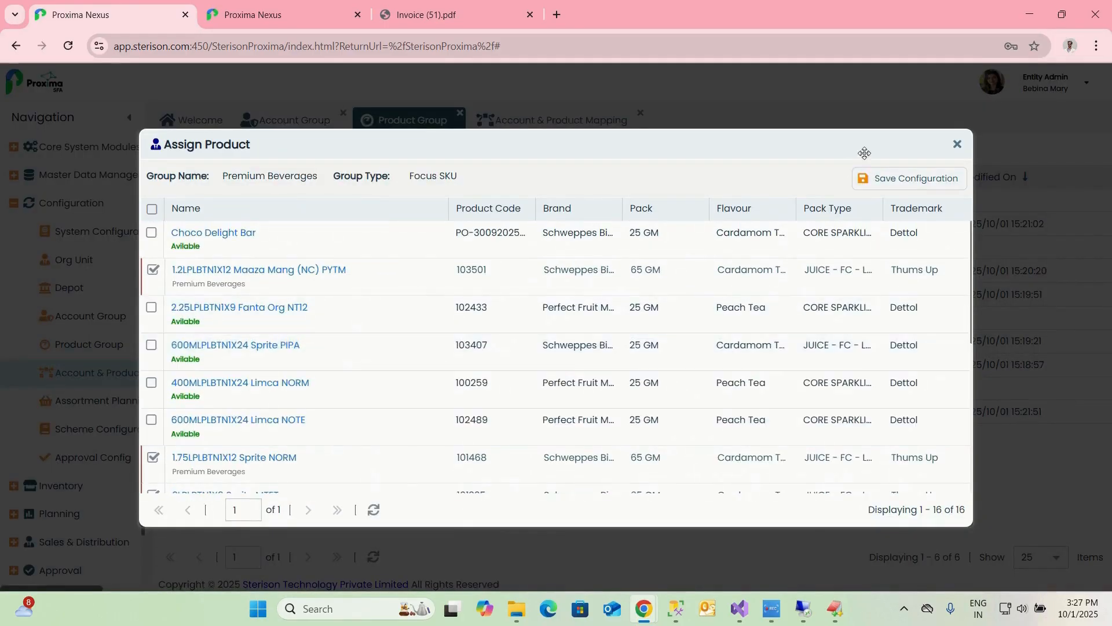
click(958, 145)
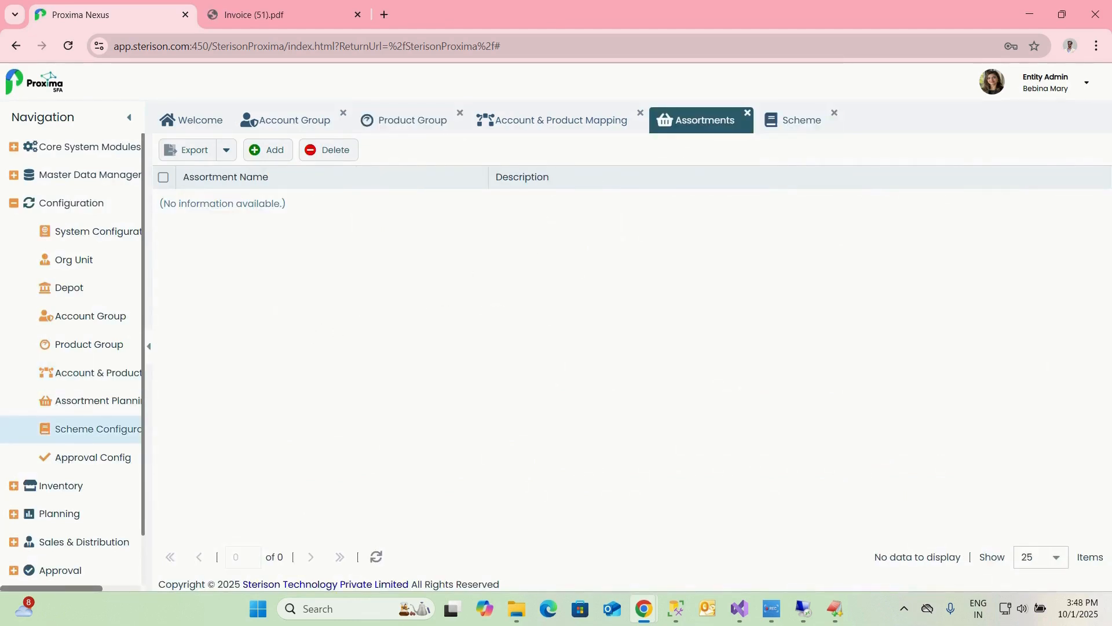
Step: Create an assortment named 'Energy Drink Assortment' and paste in its description
click(266, 151)
text(Energy Drink Assortment)
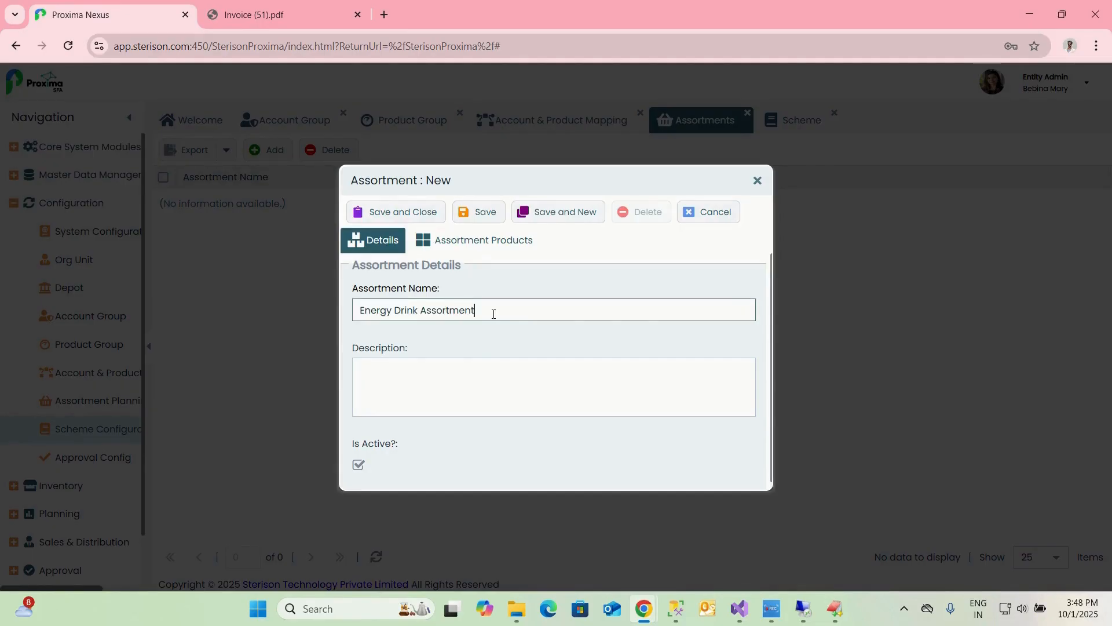
click(469, 375)
key(ctrl+v)
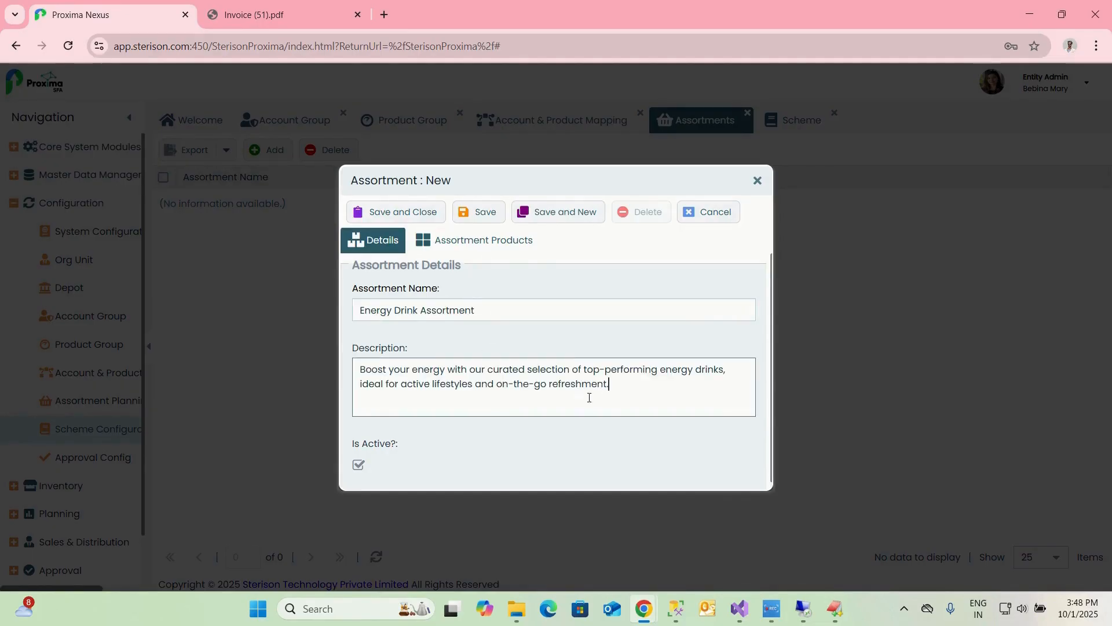
click(492, 248)
Step: Add 1.5LPLBTN1X12 Maaza Mang (NC) Extra, 2.5LPLBTN1X6 Thums Up NORM and 2LPLBTN1X9 Sprite MTET
click(364, 283)
click(740, 328)
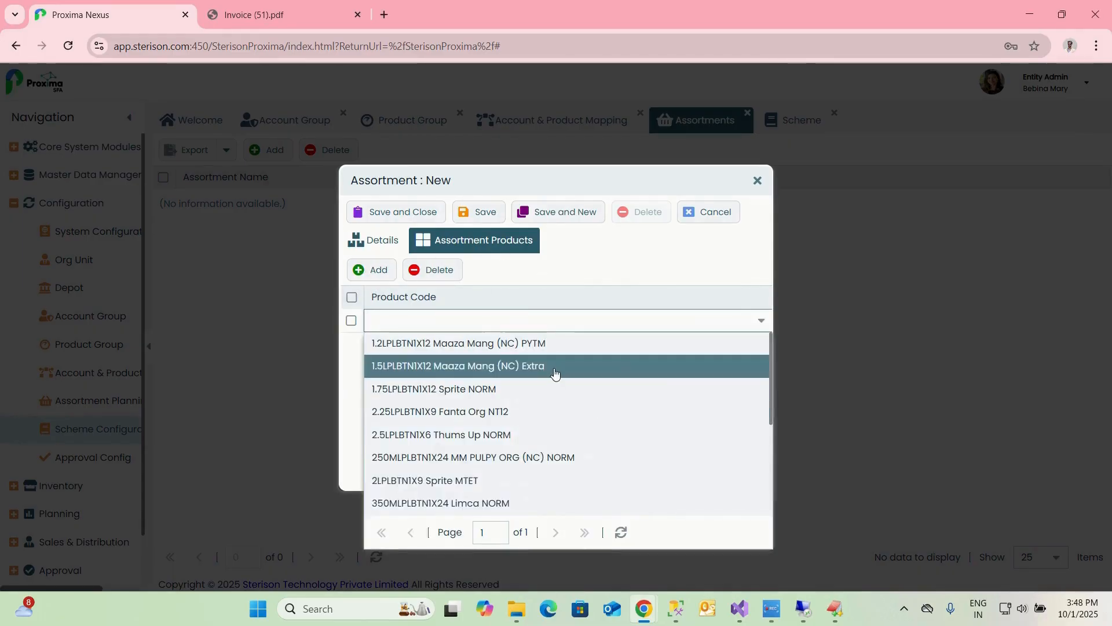
click(556, 368)
click(374, 270)
click(761, 344)
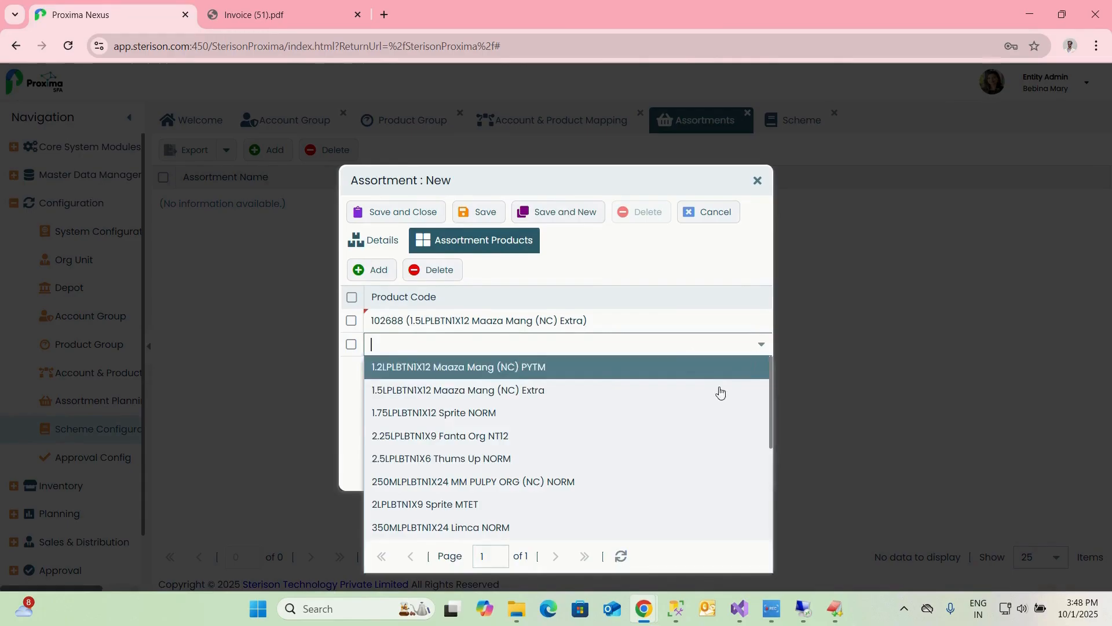
click(611, 461)
click(374, 270)
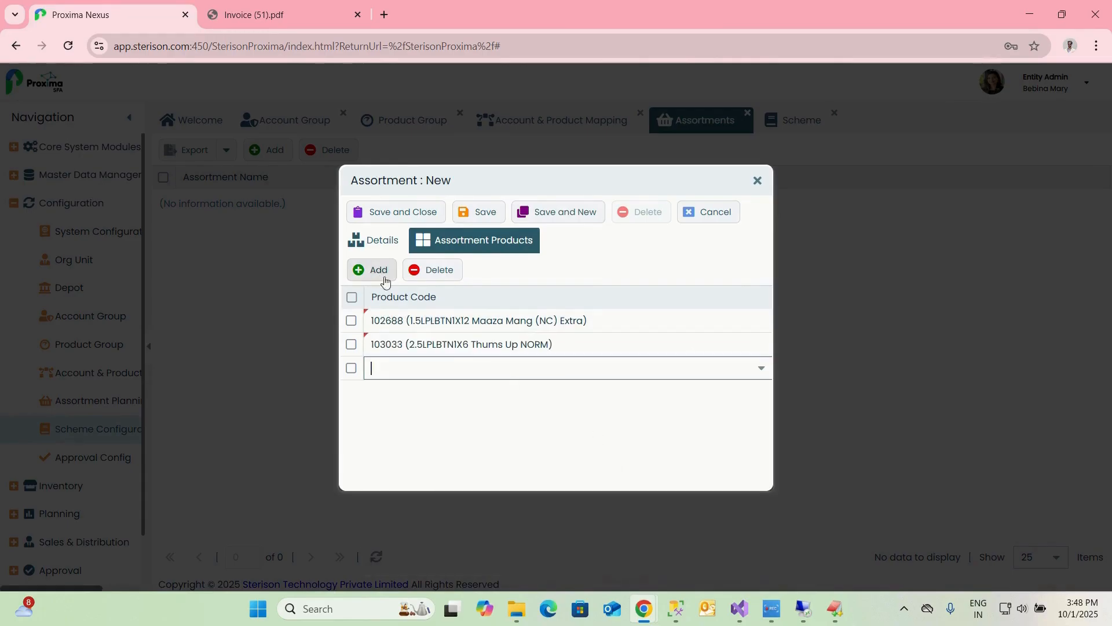
click(761, 368)
click(608, 288)
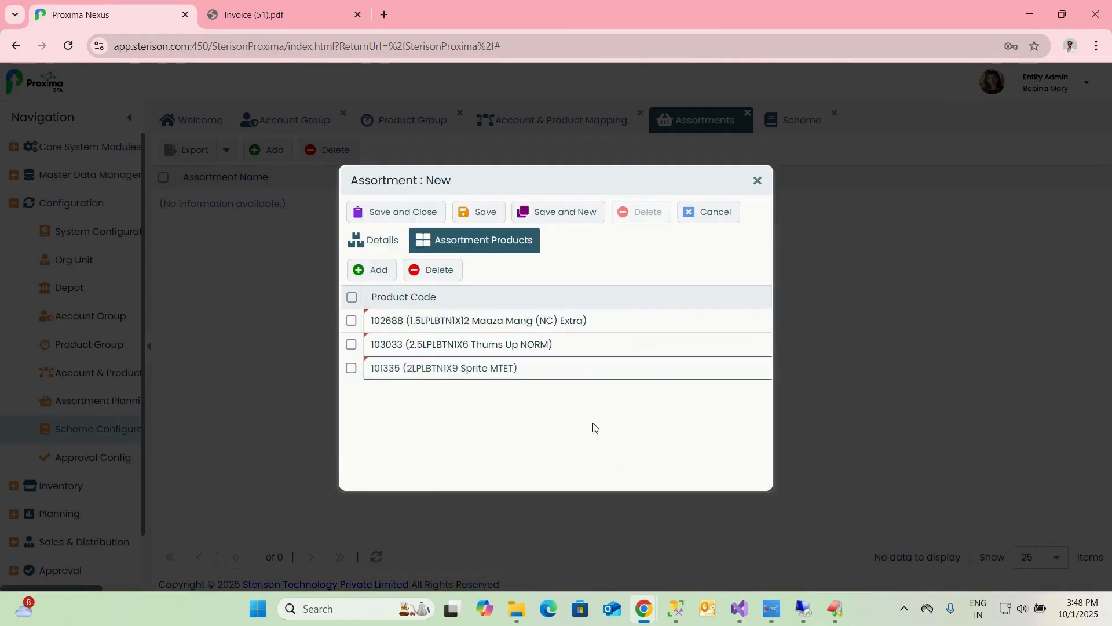
Step: Save the Energy Drink Assortment and bring up the Scheme list
click(384, 253)
click(479, 243)
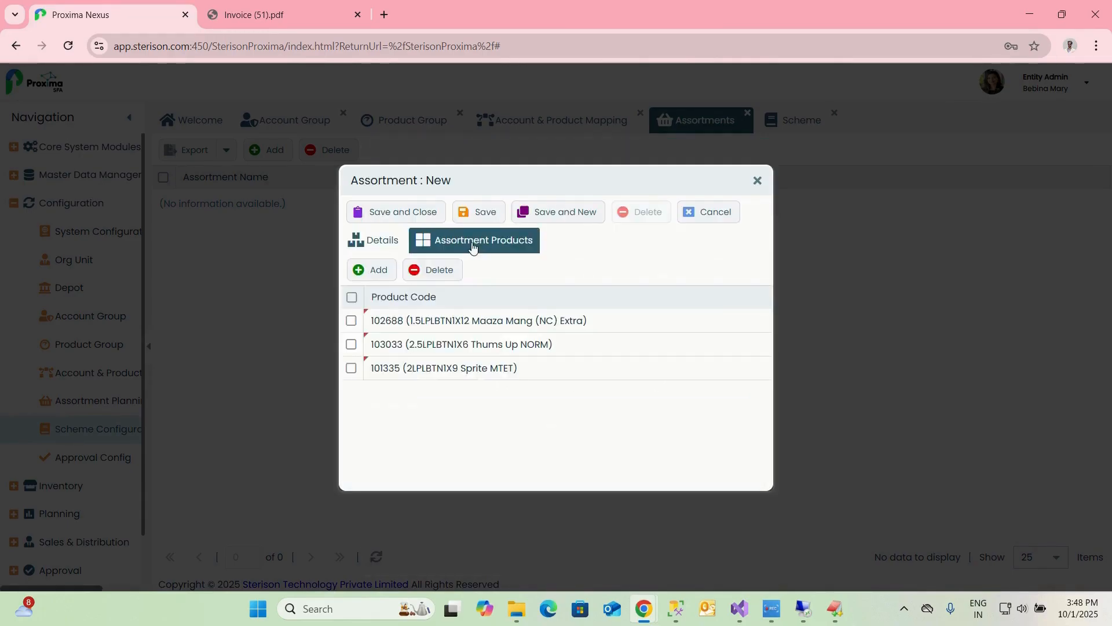
click(399, 212)
click(549, 357)
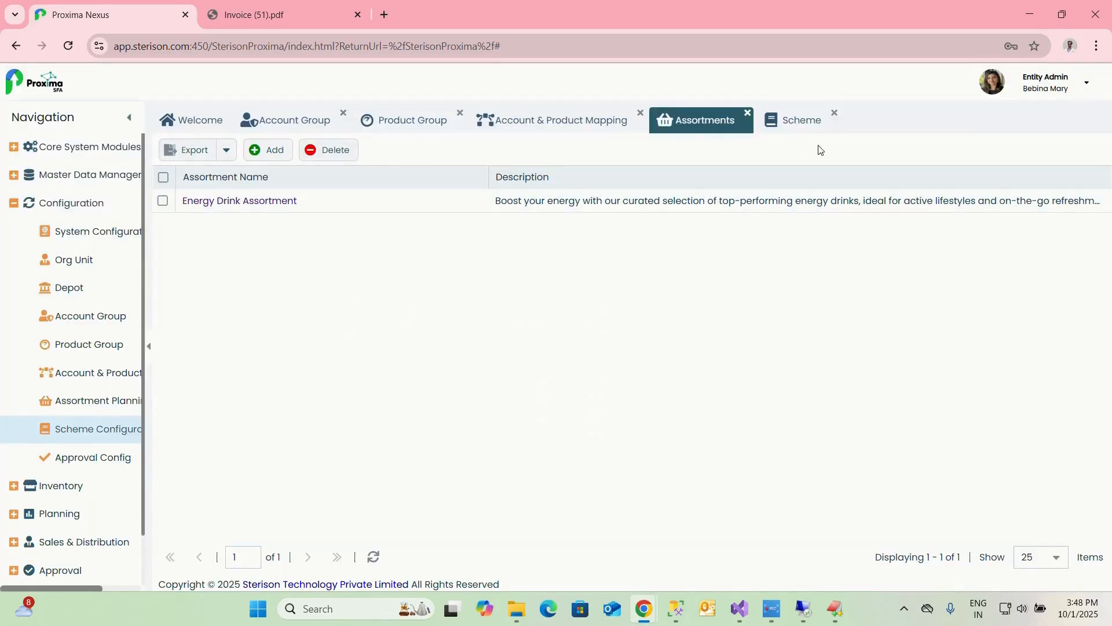
click(801, 126)
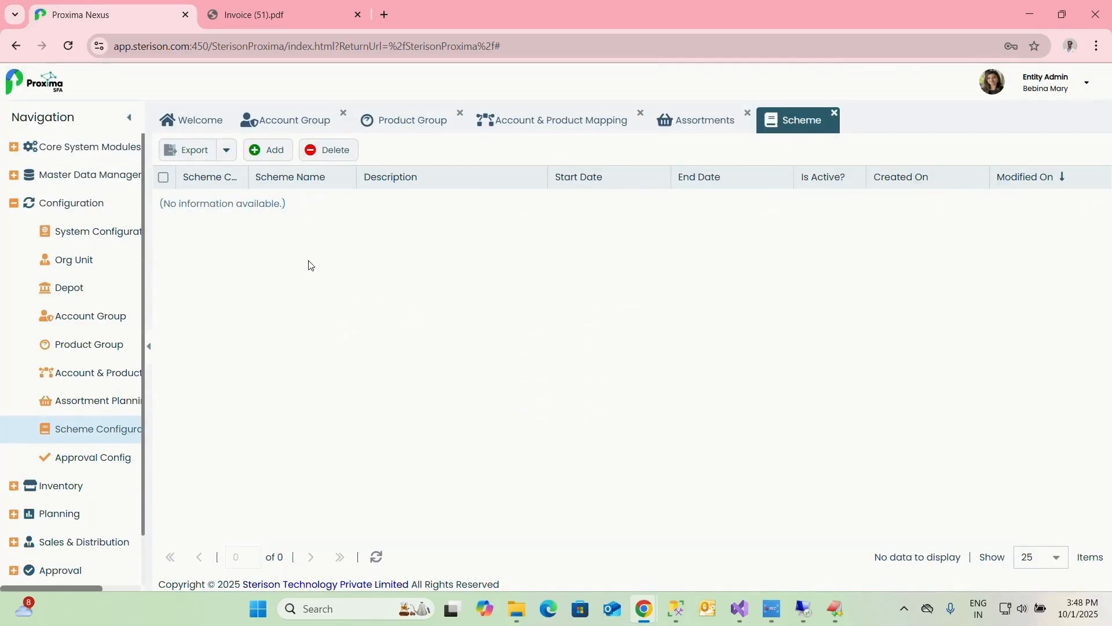
Step: Create a new discount scheme named 'Fixed Discount on Every Item!' with its description pasted in
click(267, 150)
click(504, 309)
text(Fixed Discount on Every Item!)
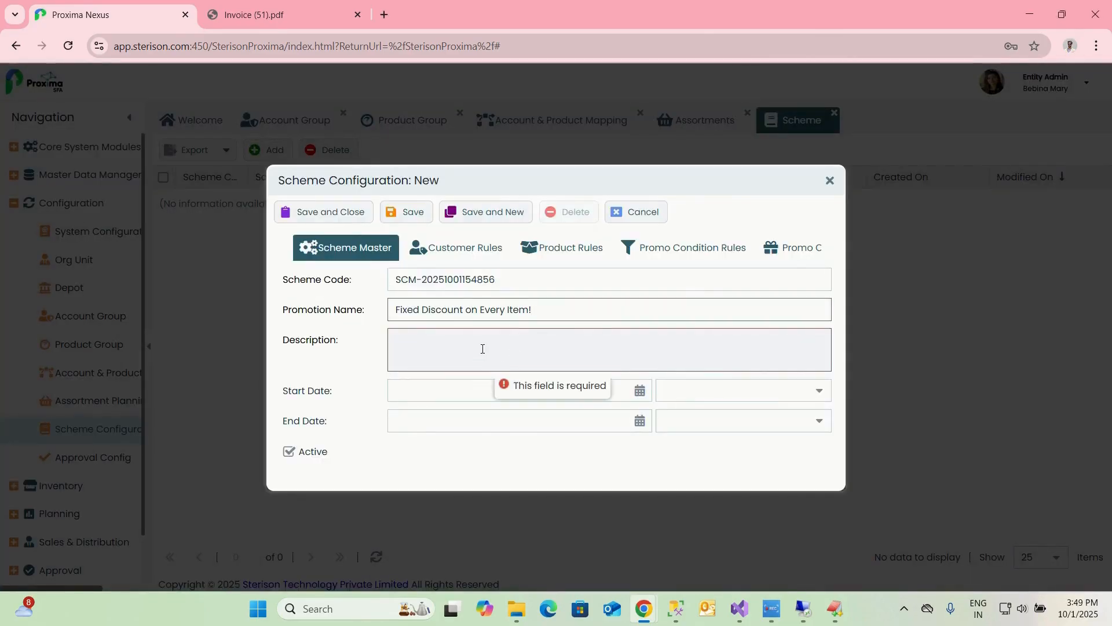
click(479, 355)
text(Fixed Discount on Items That keeps it concise and clear! Let me know if you'd like a different spin on it.)
click(643, 392)
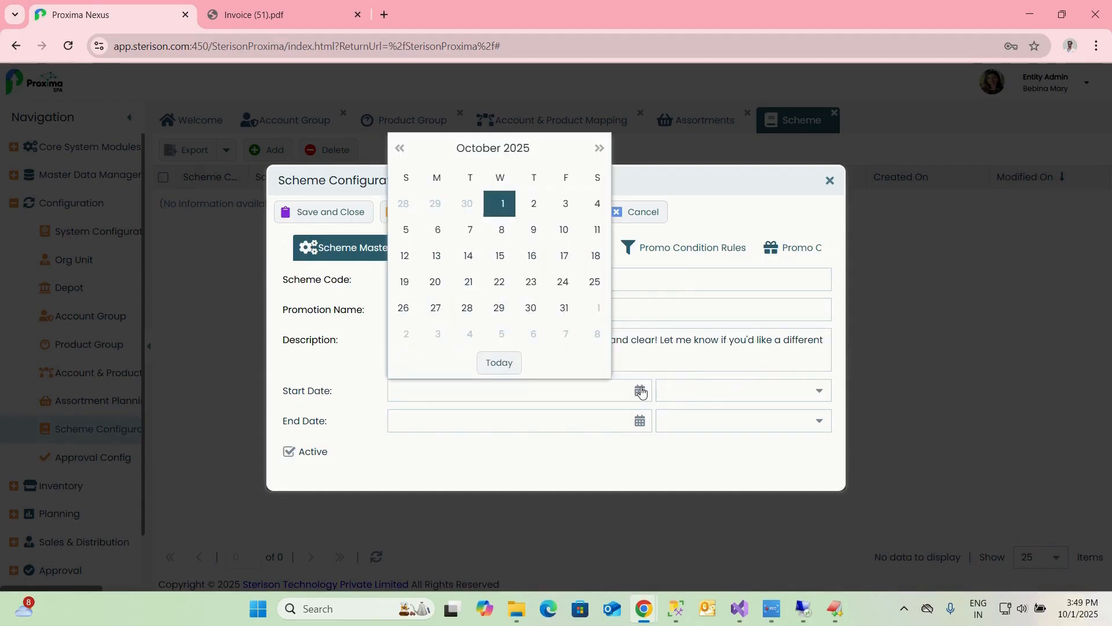
click(501, 206)
click(820, 391)
text(10)
click(734, 414)
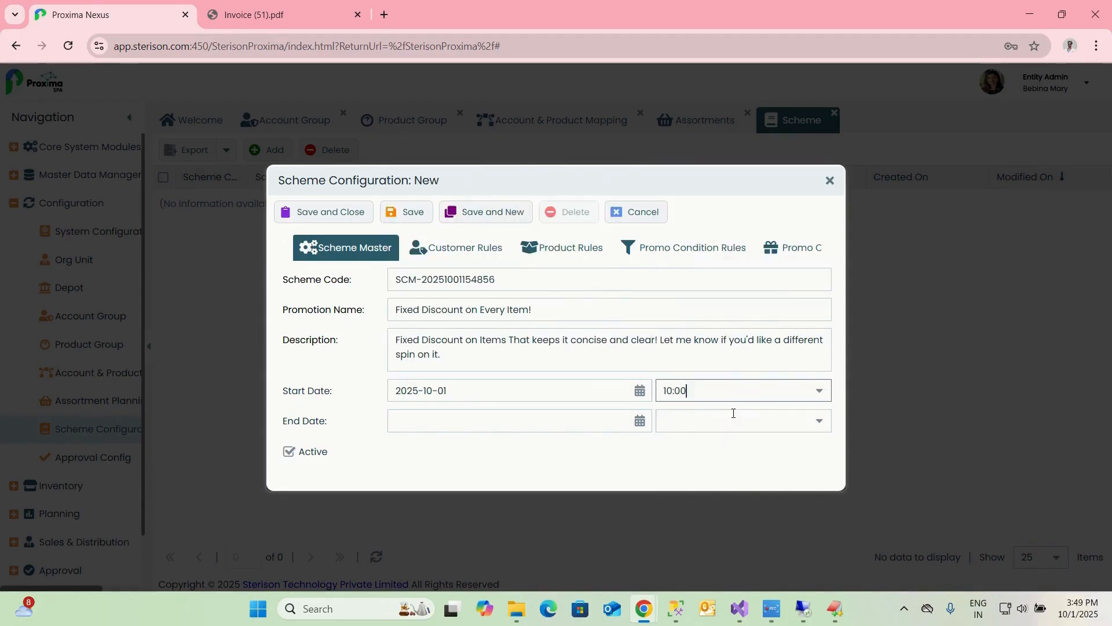
click(515, 425)
text(2025-12-31)
key(Tab)
text(23:45)
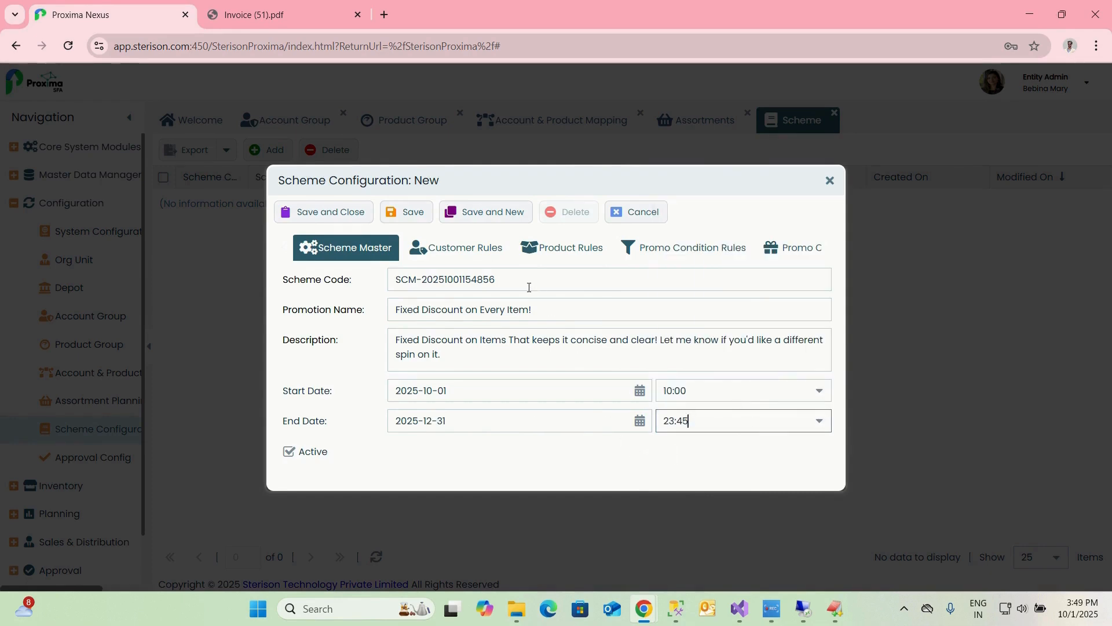
click(479, 248)
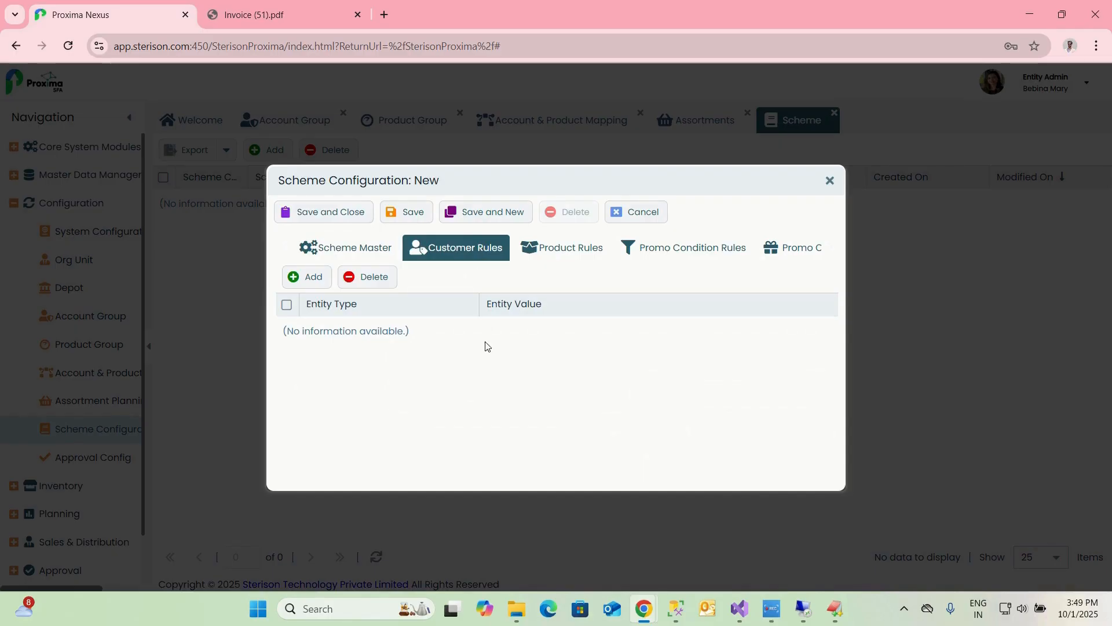
Step: Add a customer rule with entity type BusinessTypeExtensionId set to Retailer - NKA
click(317, 279)
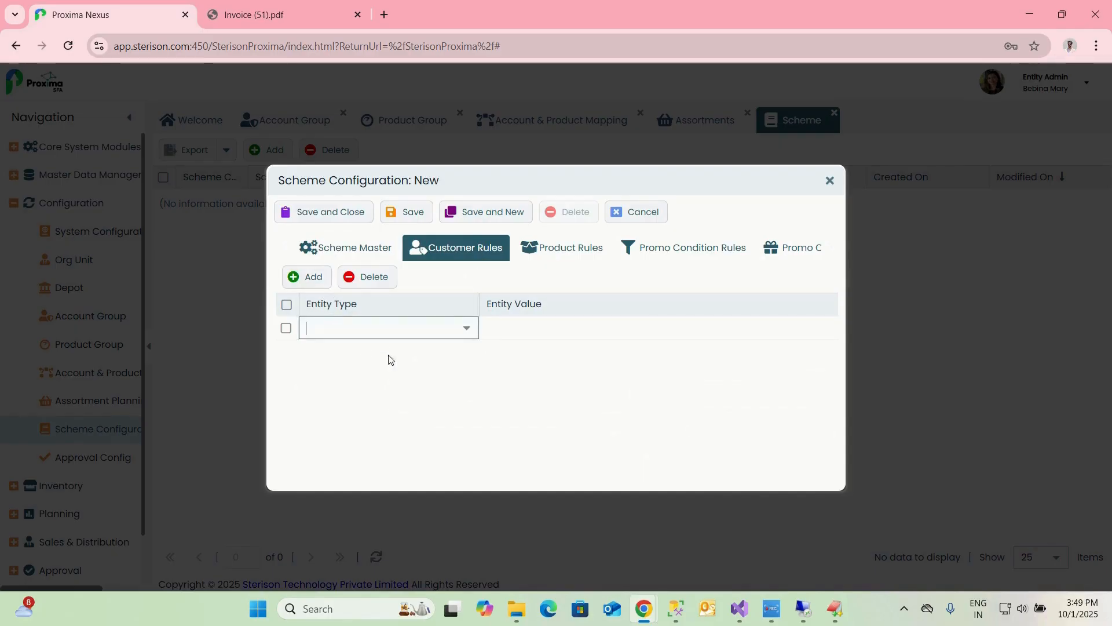
click(468, 332)
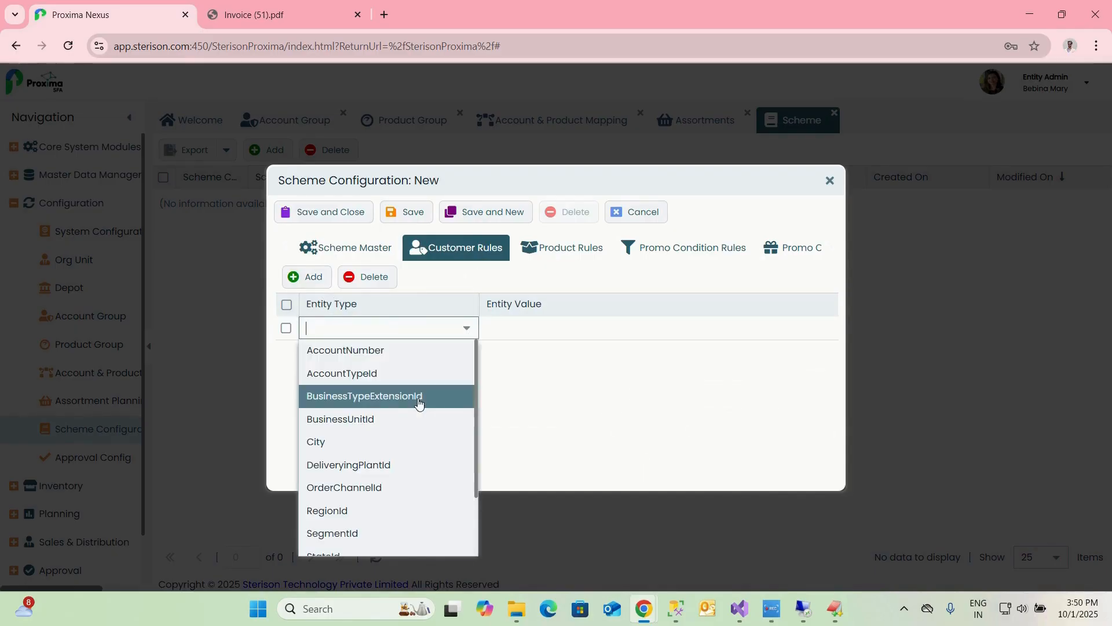
click(419, 401)
click(606, 334)
click(827, 329)
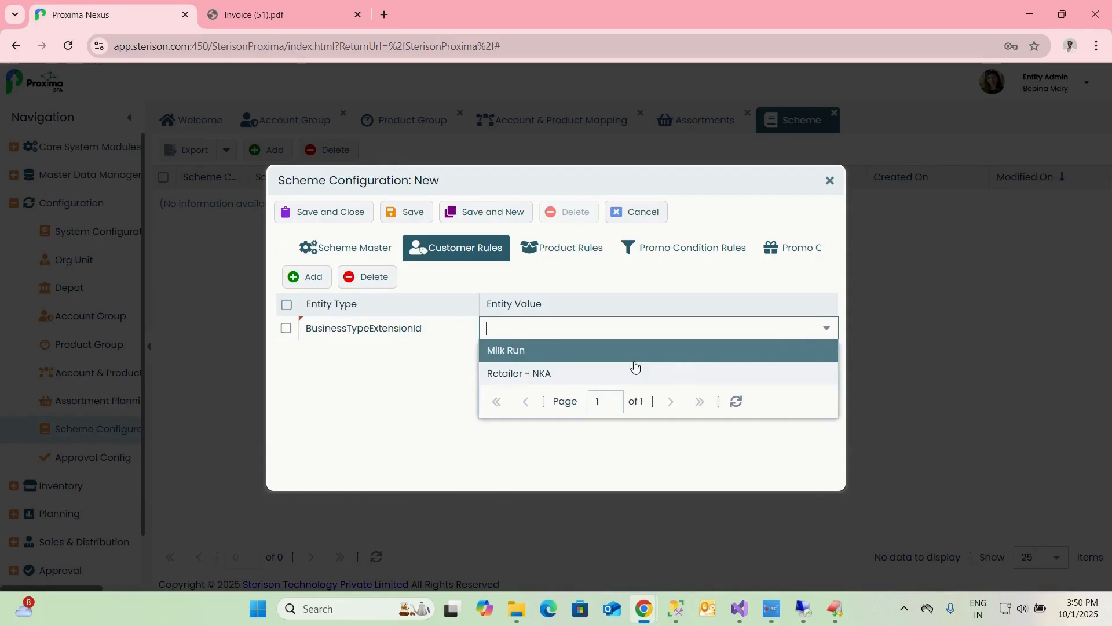
click(567, 374)
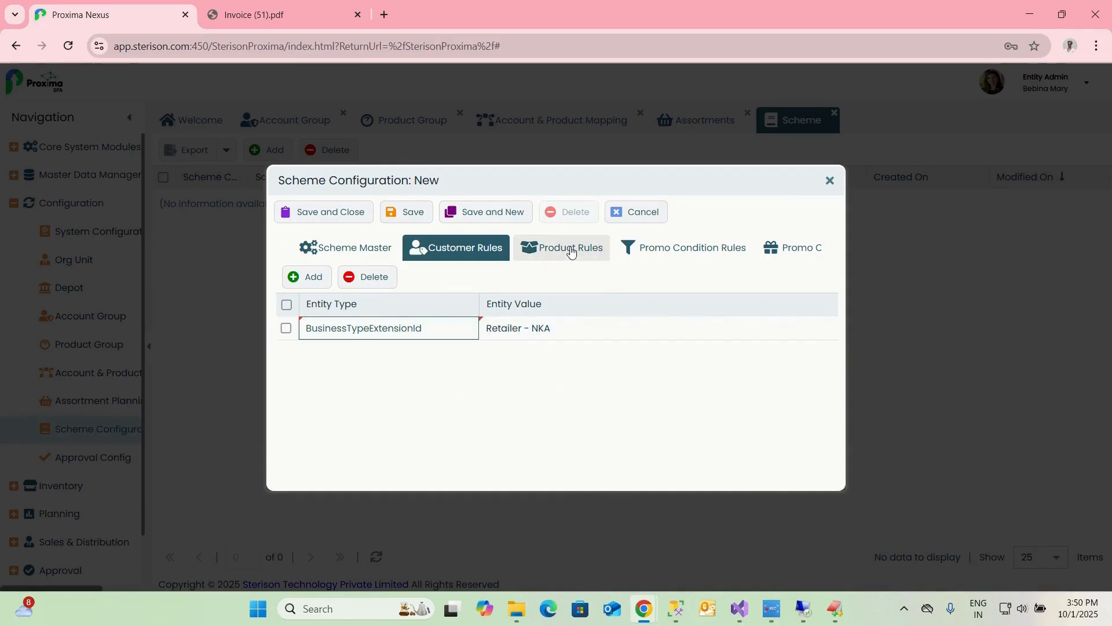
Step: Add a second customer rule with entity type AccountNumber set to the Daily Needs Kirana account
click(312, 277)
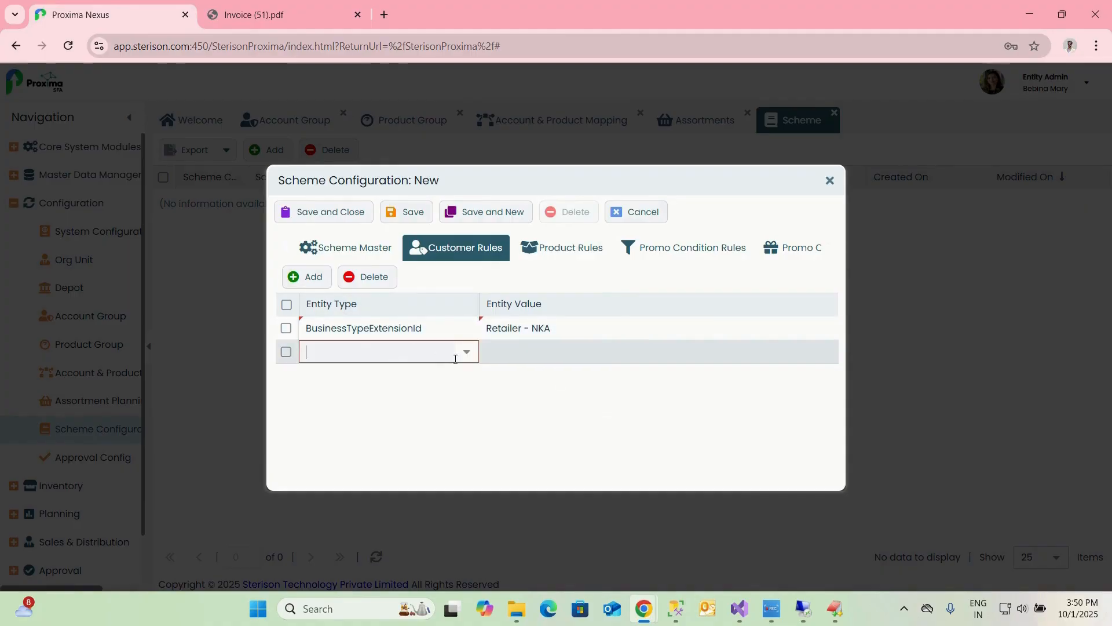
click(467, 353)
click(432, 396)
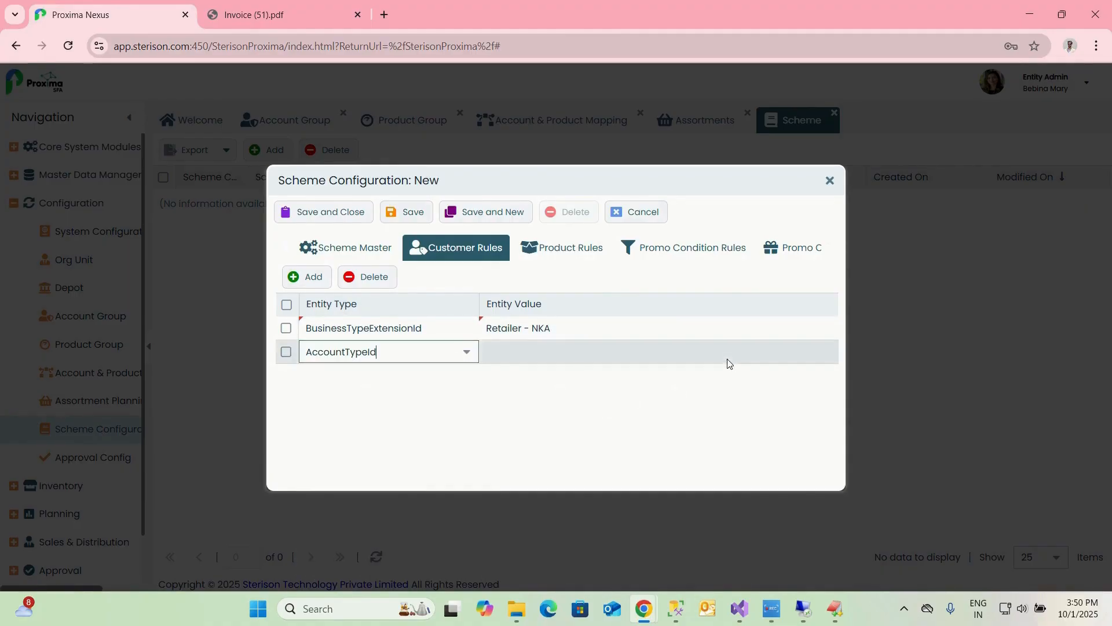
click(728, 355)
click(467, 355)
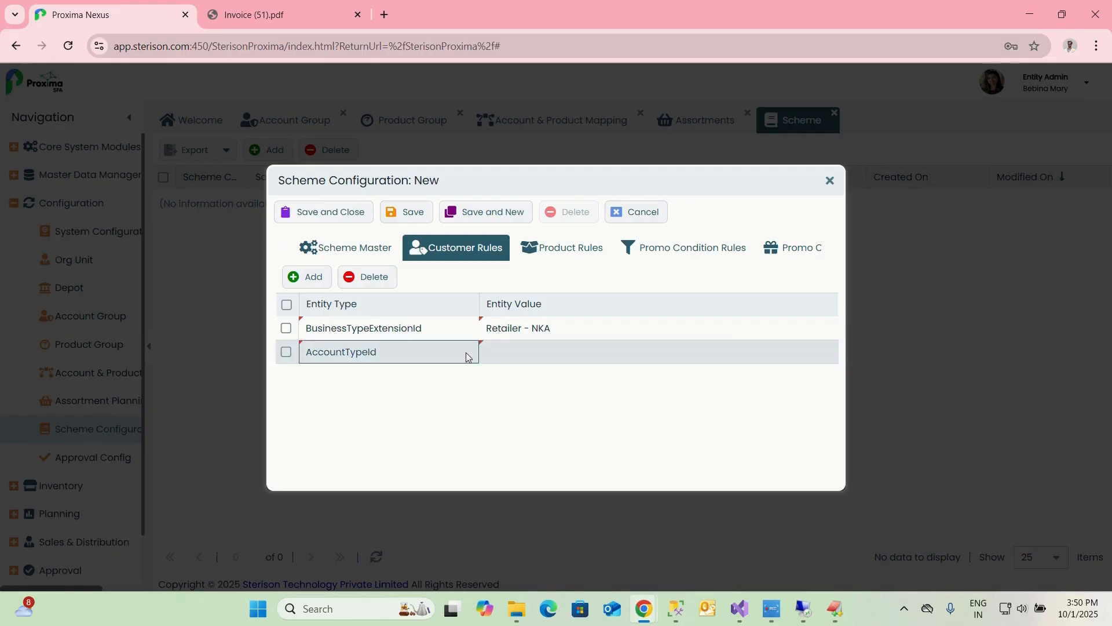
click(465, 354)
click(424, 376)
click(690, 359)
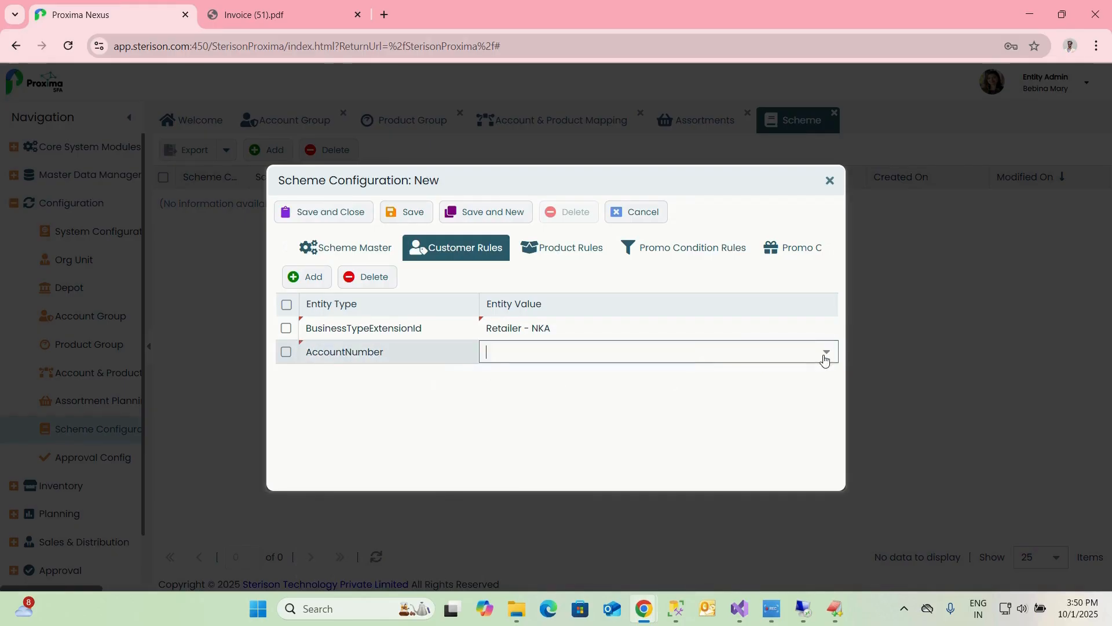
click(826, 352)
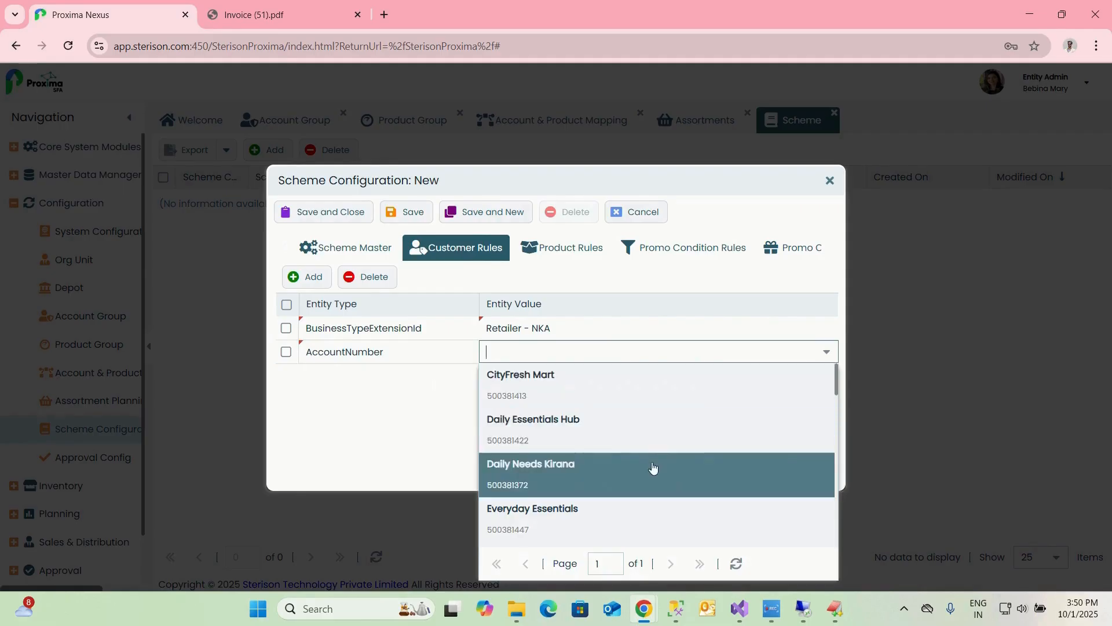
click(653, 467)
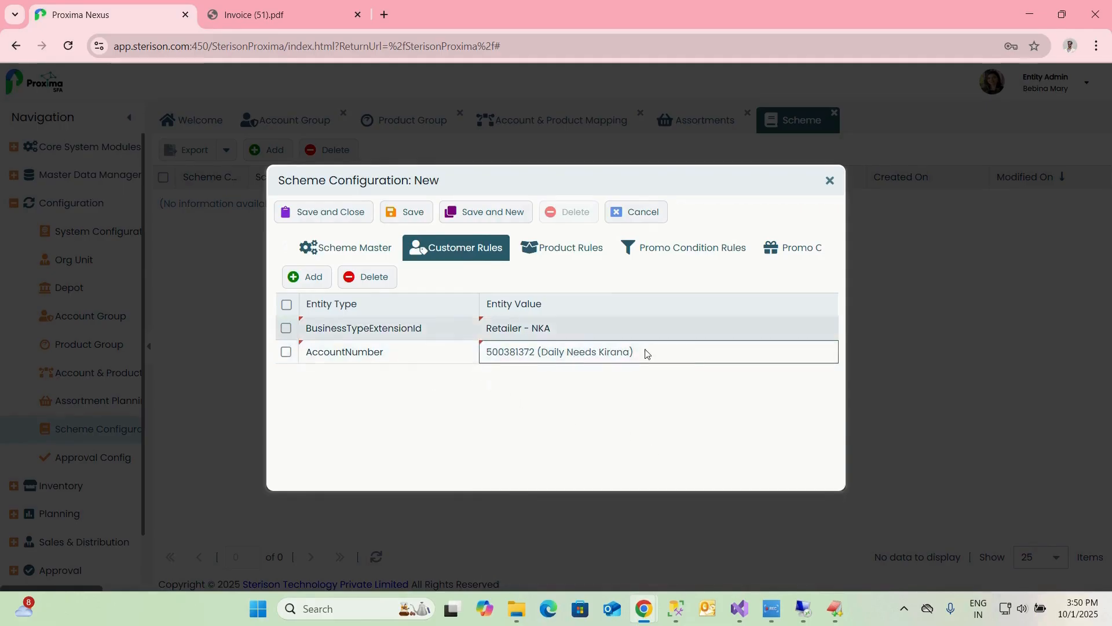
click(573, 253)
Step: Add a product rule with entity type Assortment set to Energy Drink Assortment
click(307, 276)
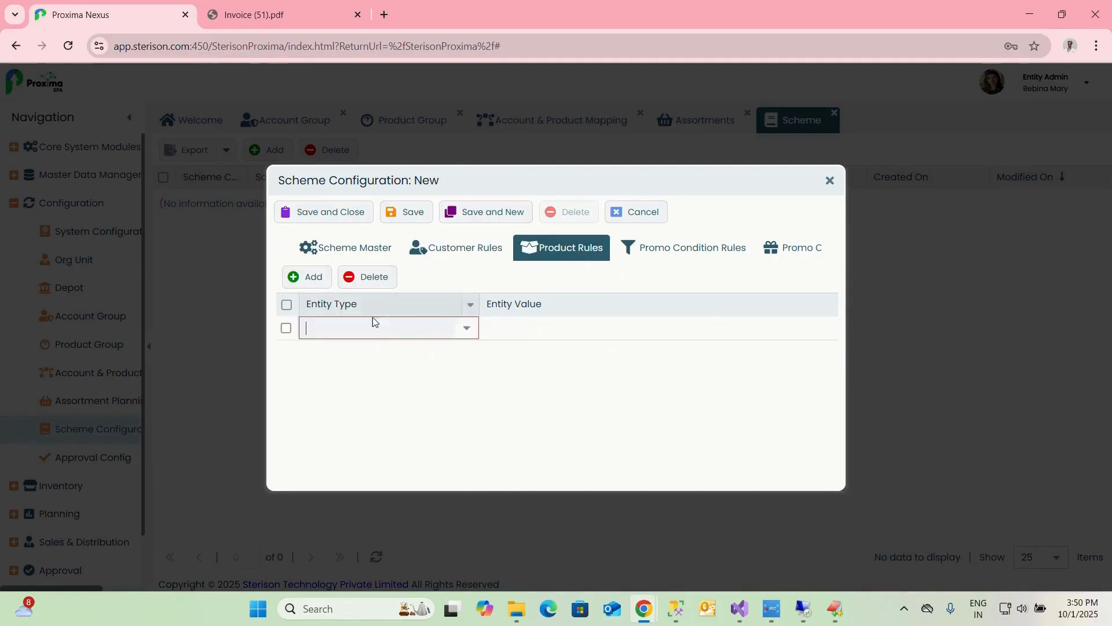
click(467, 329)
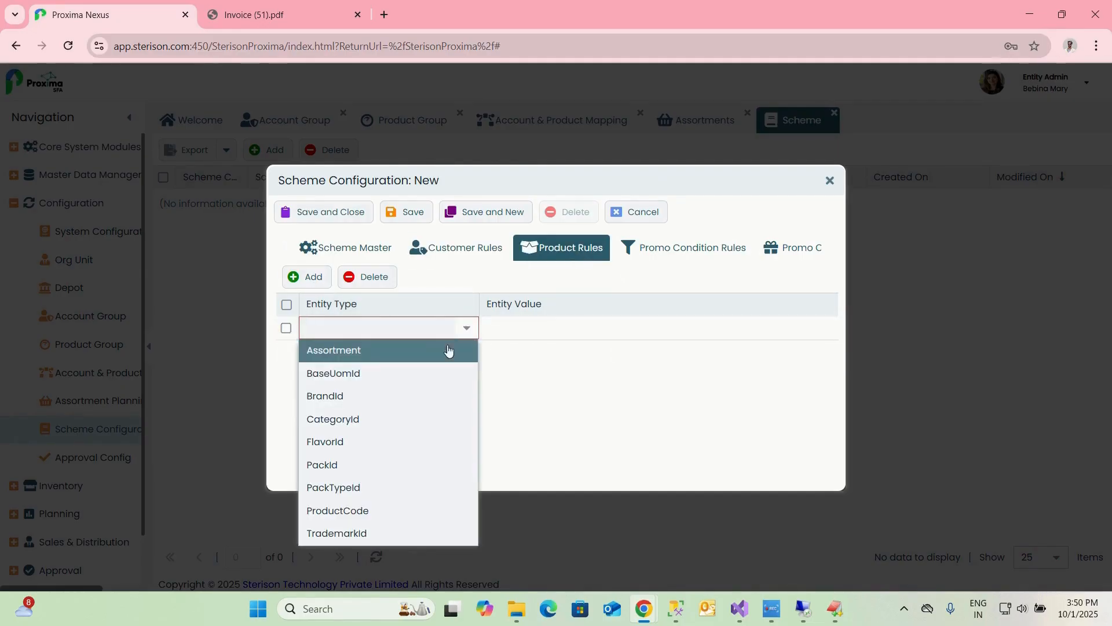
click(425, 355)
key(Tab)
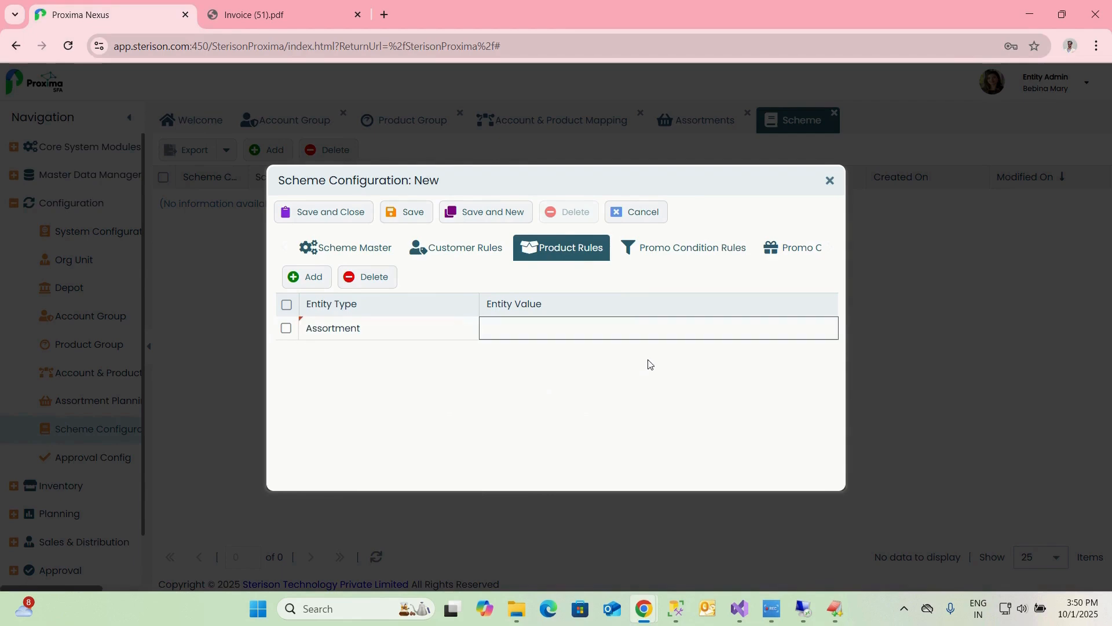
click(829, 328)
click(703, 349)
click(531, 382)
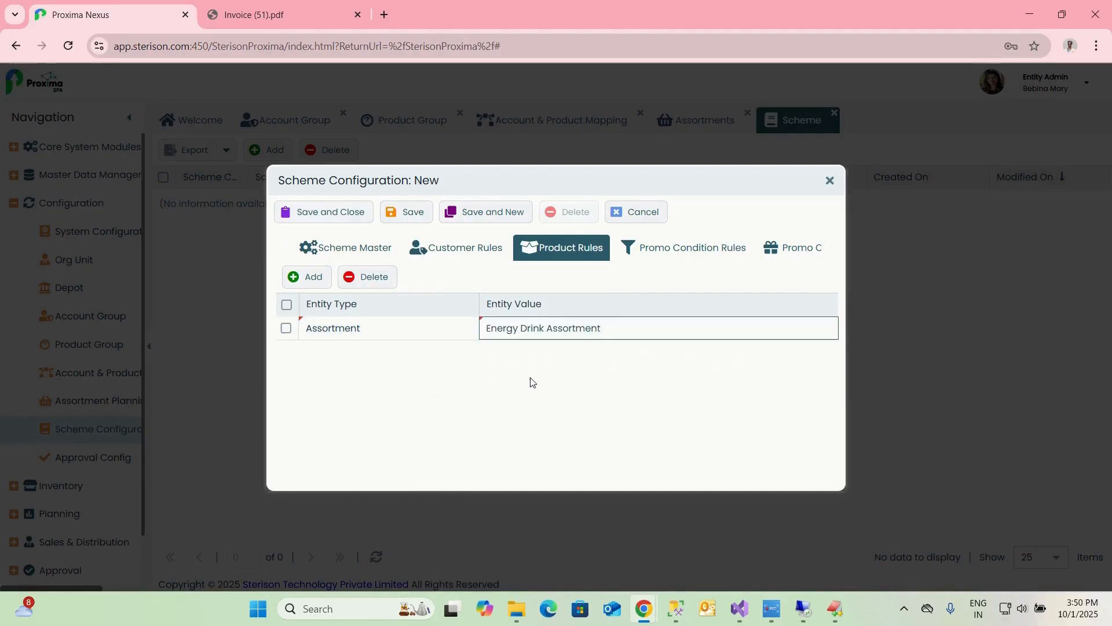
Step: Add a second product rule with entity type BrandId set to Perfect Fruit Mango
click(306, 276)
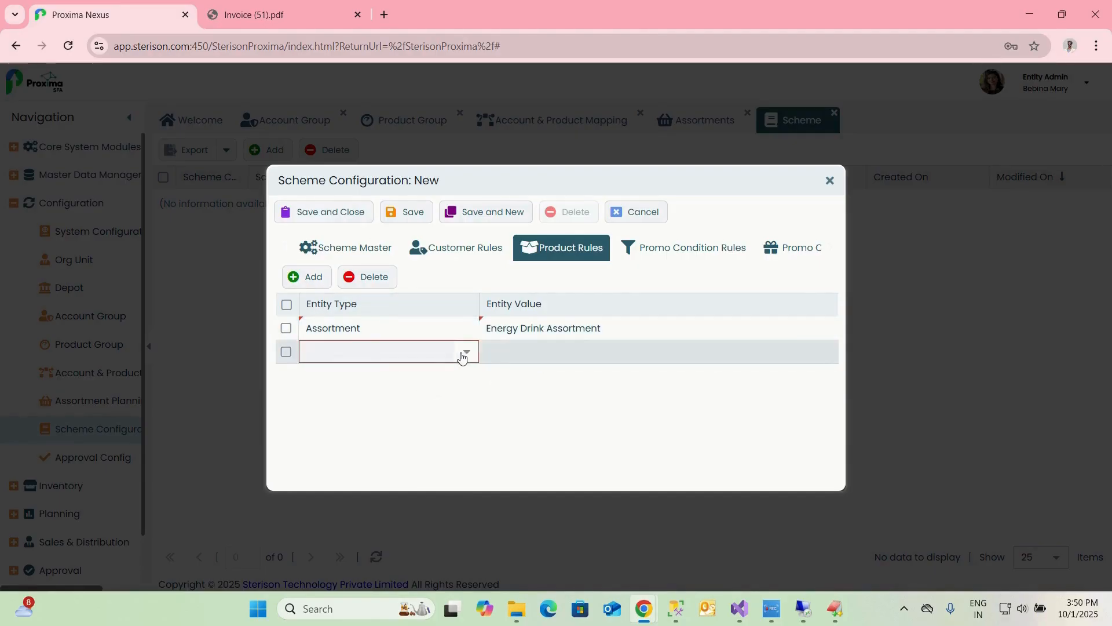
click(464, 352)
click(437, 423)
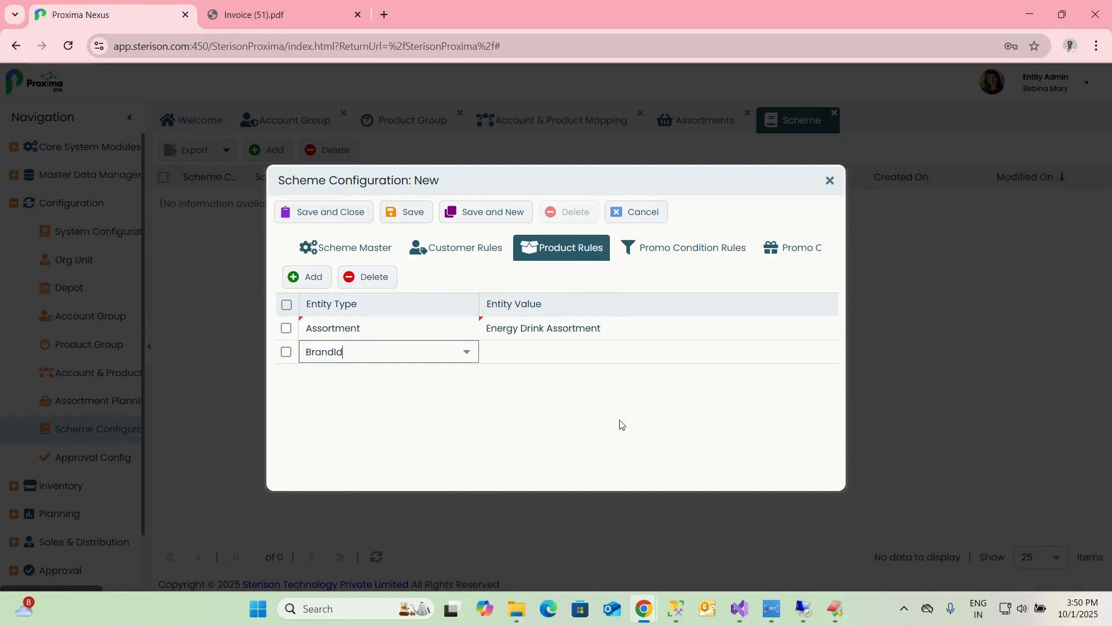
click(828, 358)
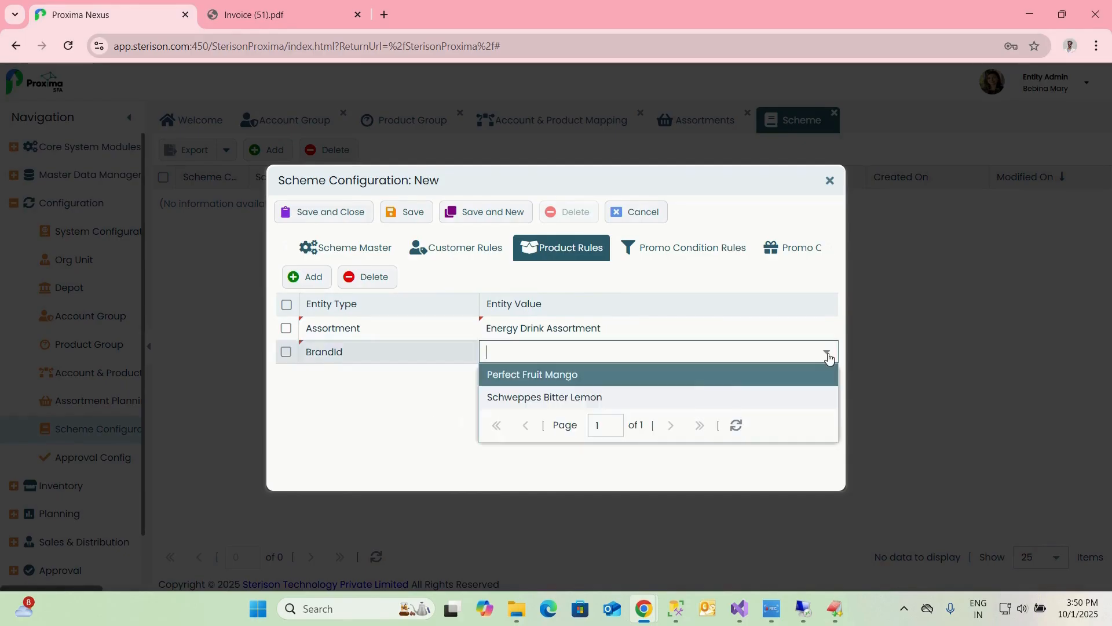
click(712, 376)
click(699, 257)
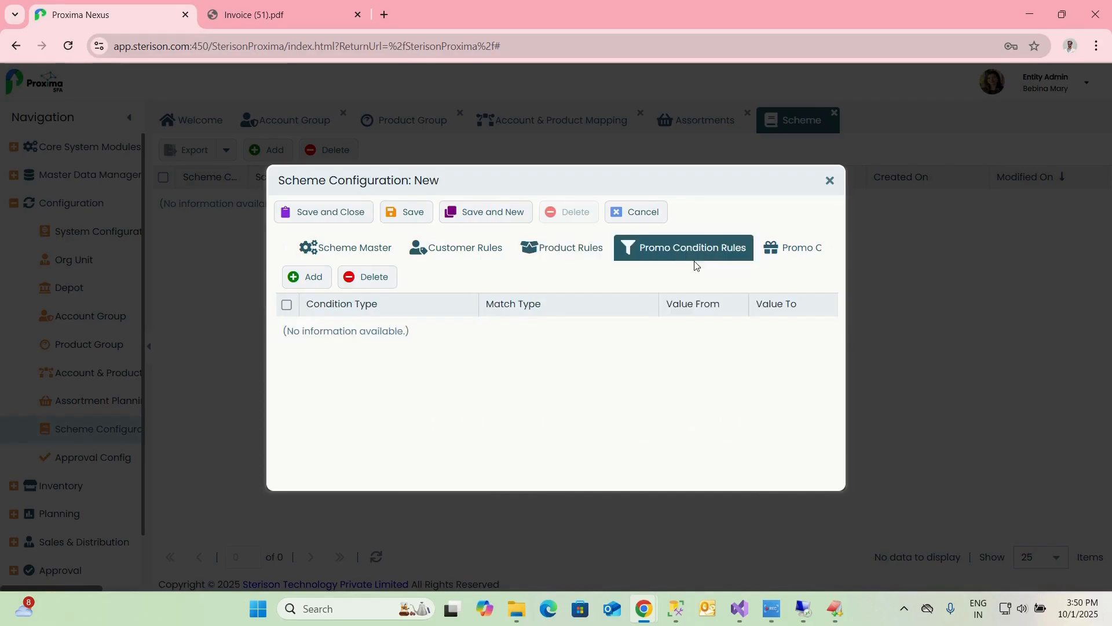
Step: Add a promo condition rule with condition type ORDER VALUE and match type Slab
click(313, 284)
click(464, 328)
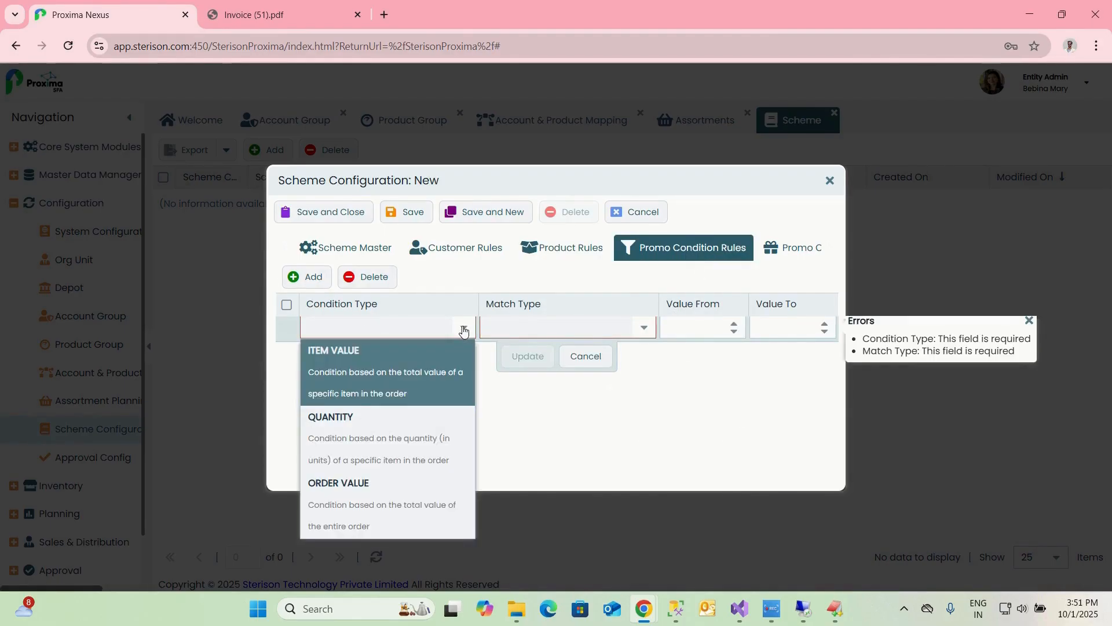
click(405, 494)
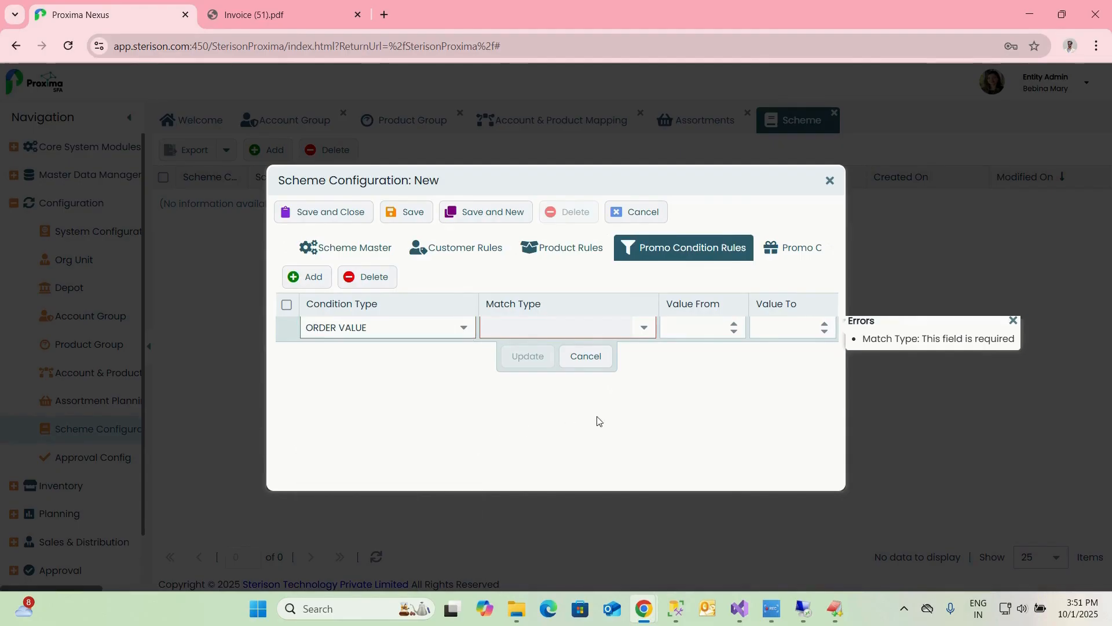
click(644, 330)
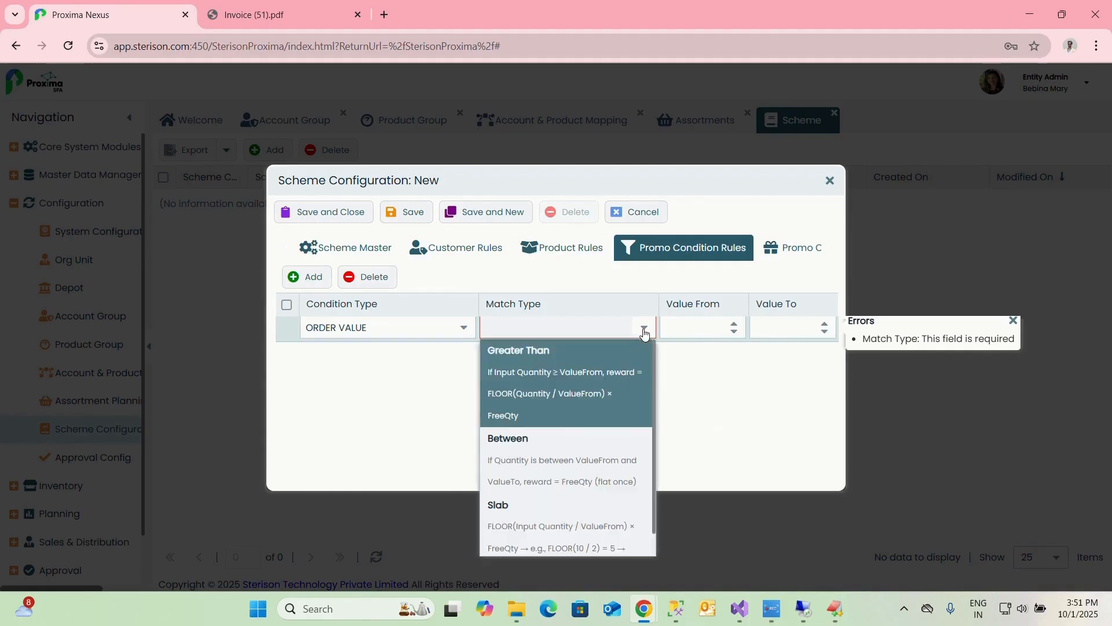
click(592, 523)
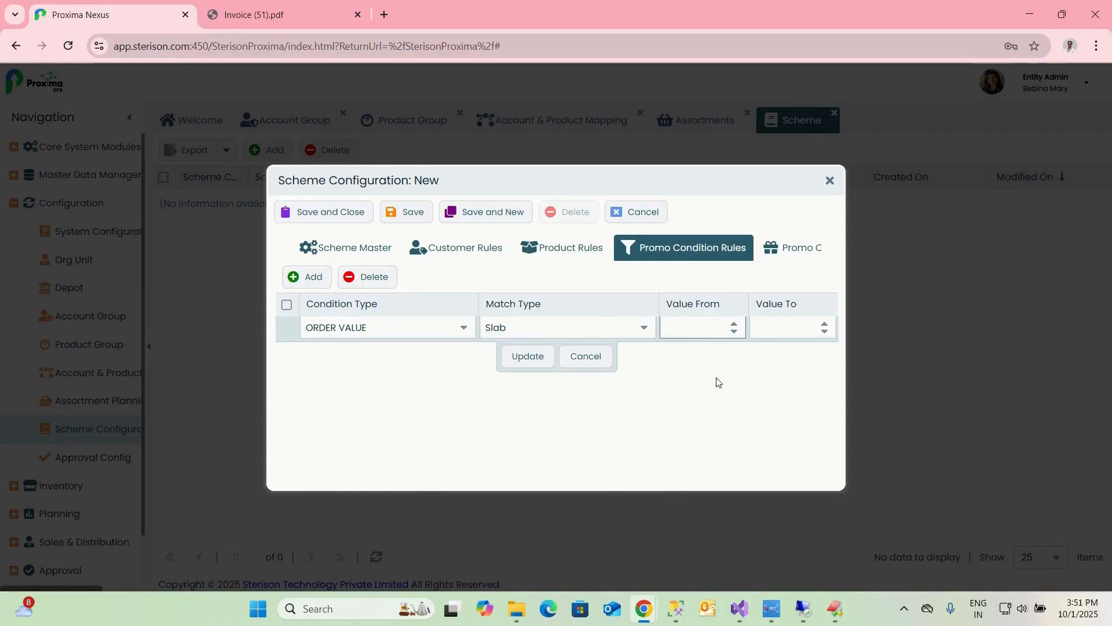
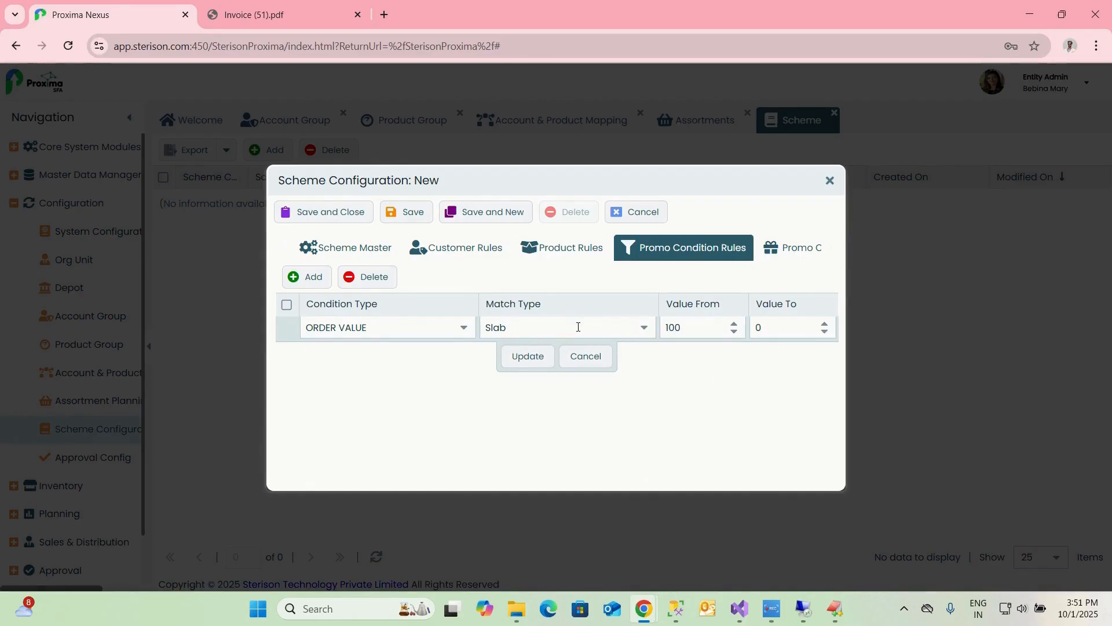
Step: Commit the ORDER VALUE Slab condition row from 100 to 0 and bring up the output rules
click(528, 357)
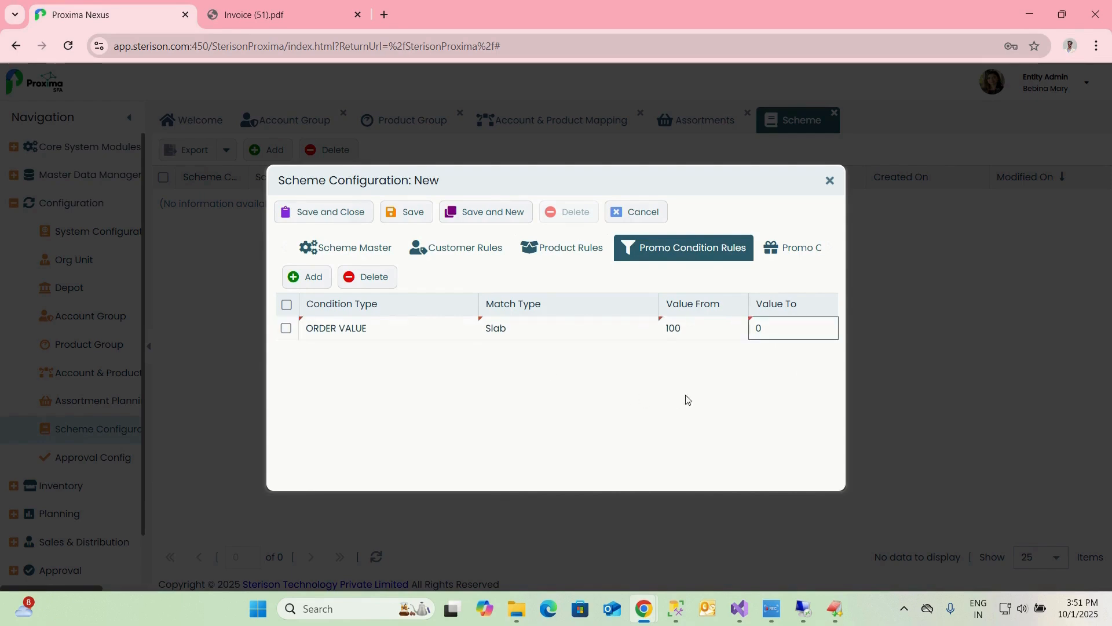
click(791, 258)
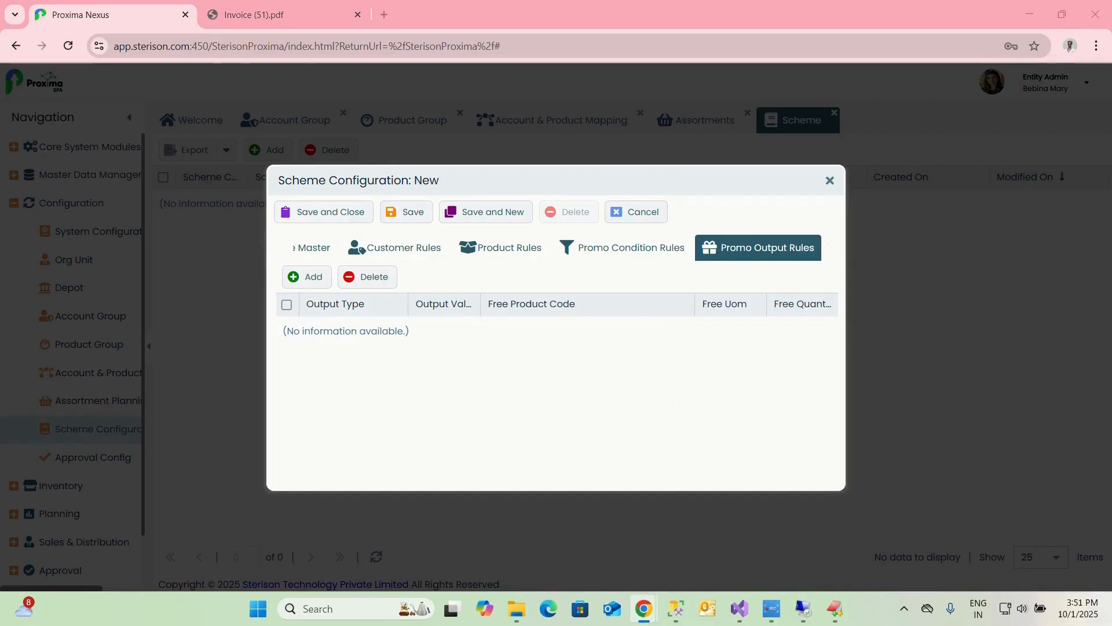
Step: Add a Fixed Discount promo output with value 50
click(307, 277)
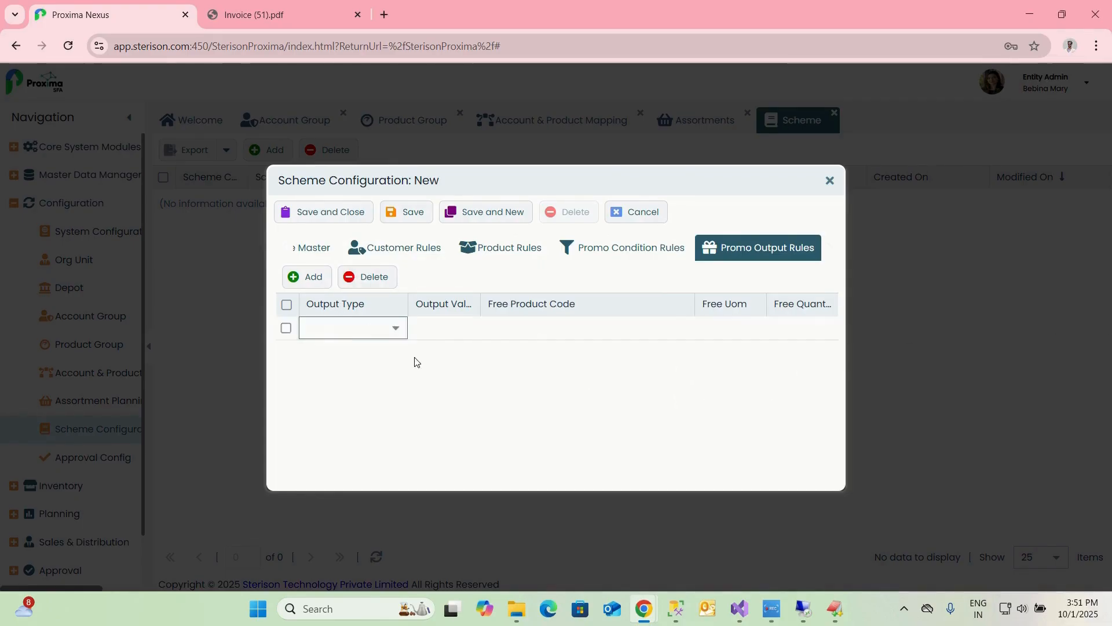
click(396, 329)
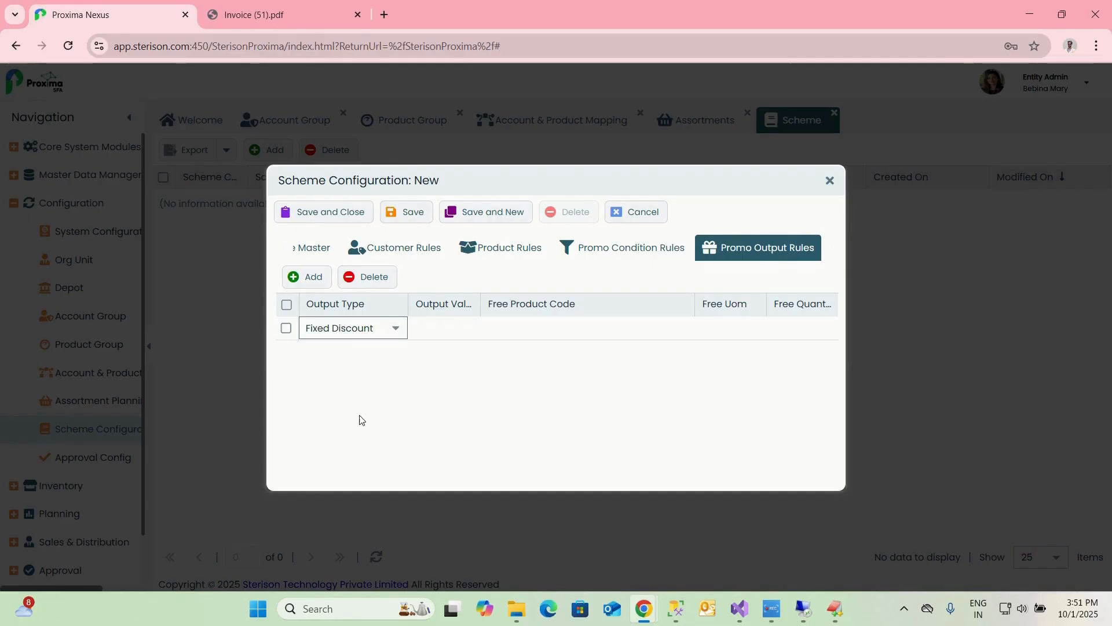
click(355, 418)
click(469, 330)
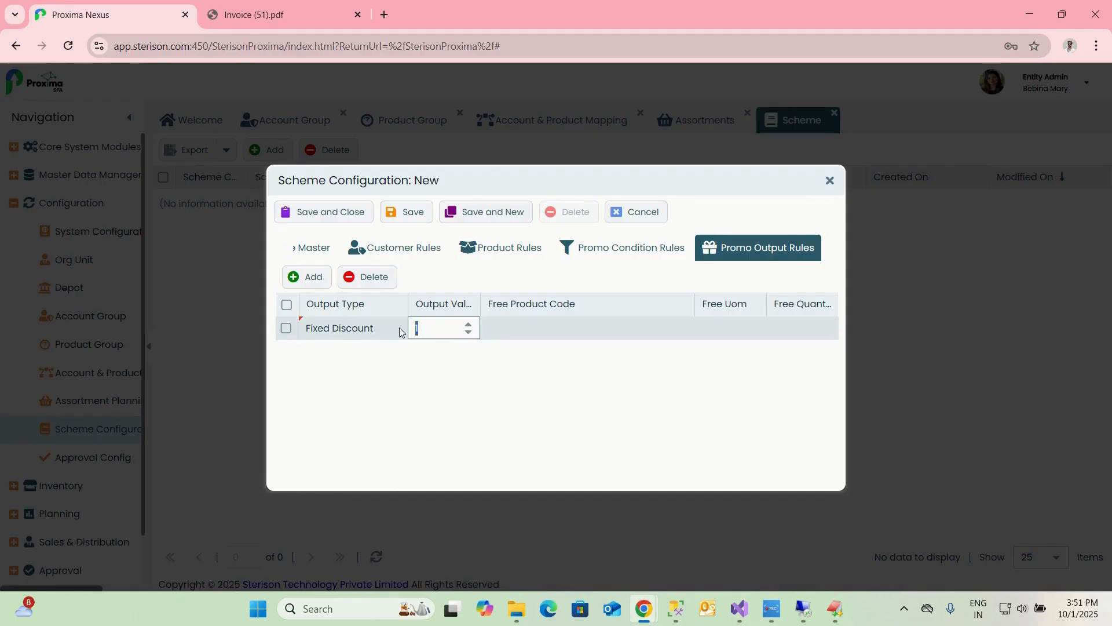
key(Tab)
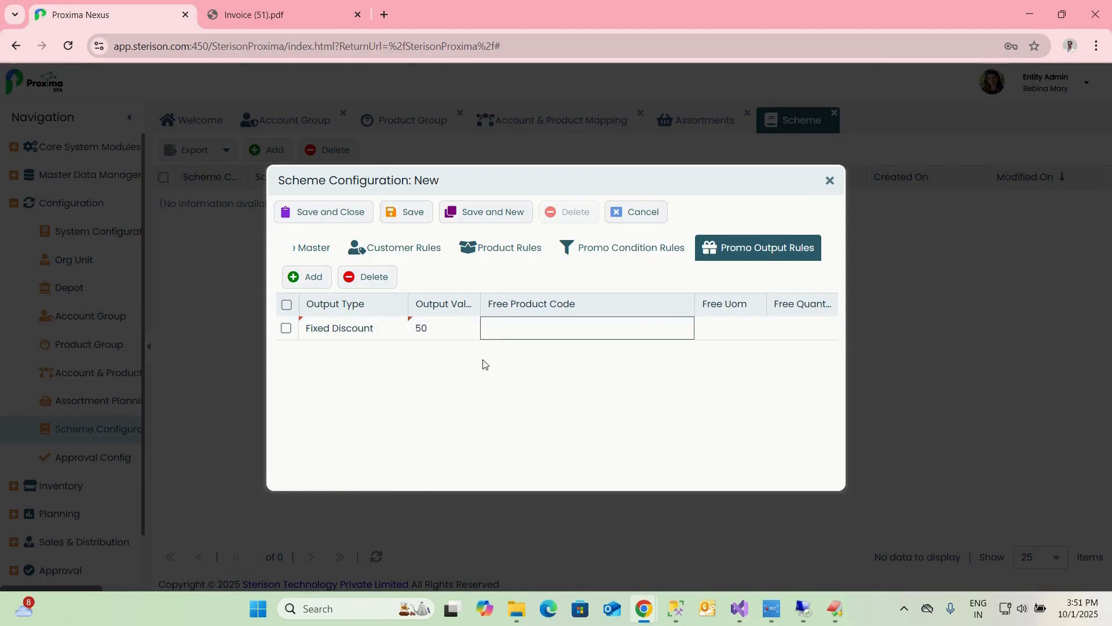
Step: Save the Fixed Discount on Every Item! scheme, then reopen it and cancel without changes
click(350, 218)
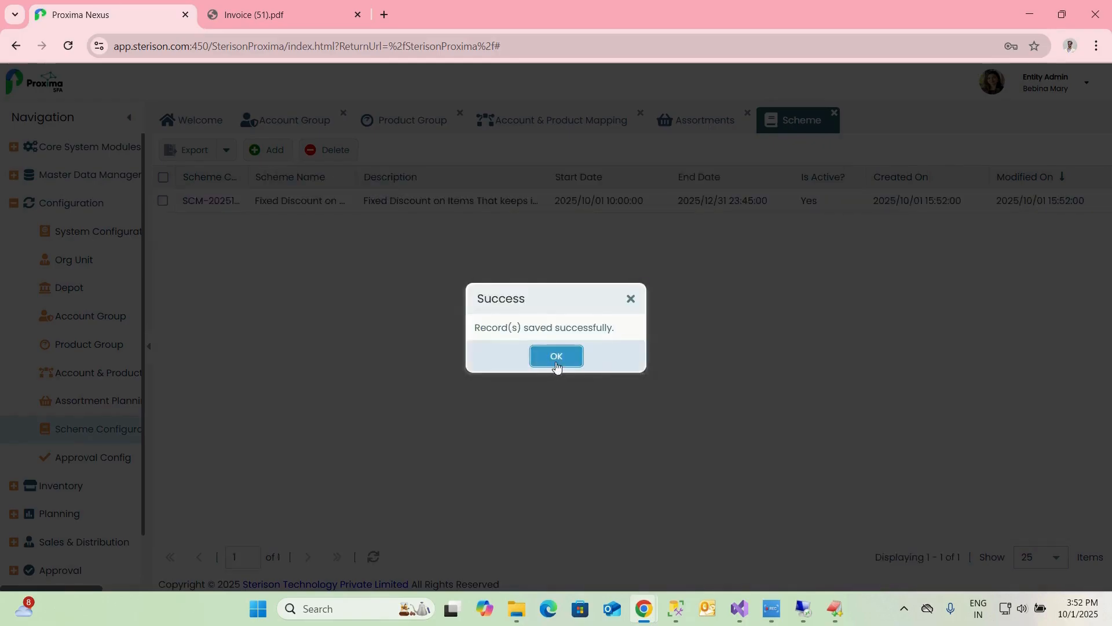
click(552, 356)
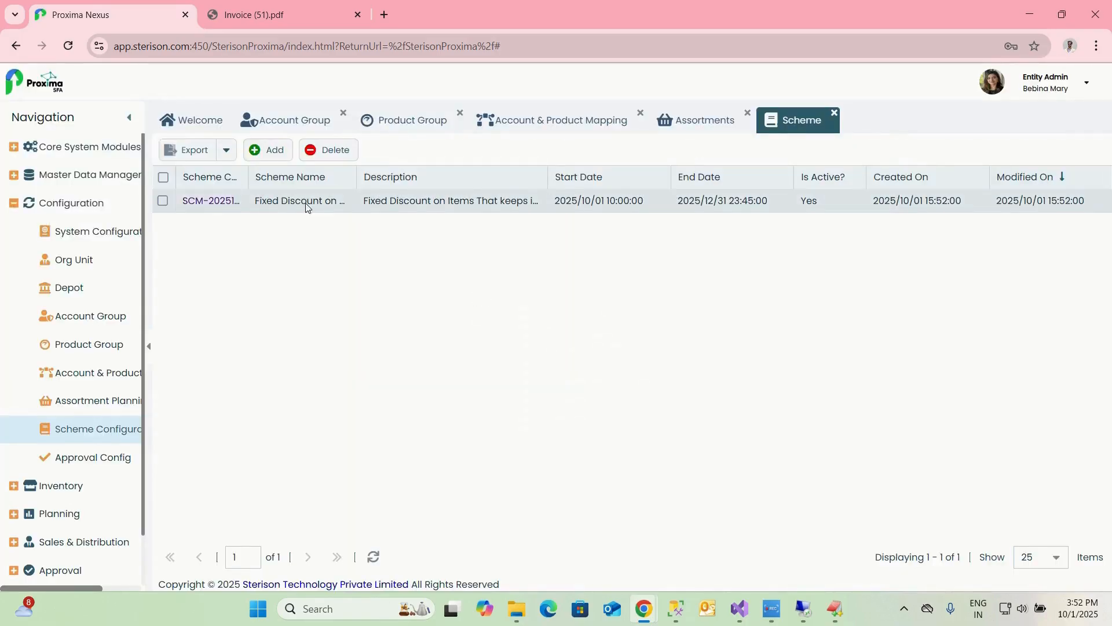
click(210, 202)
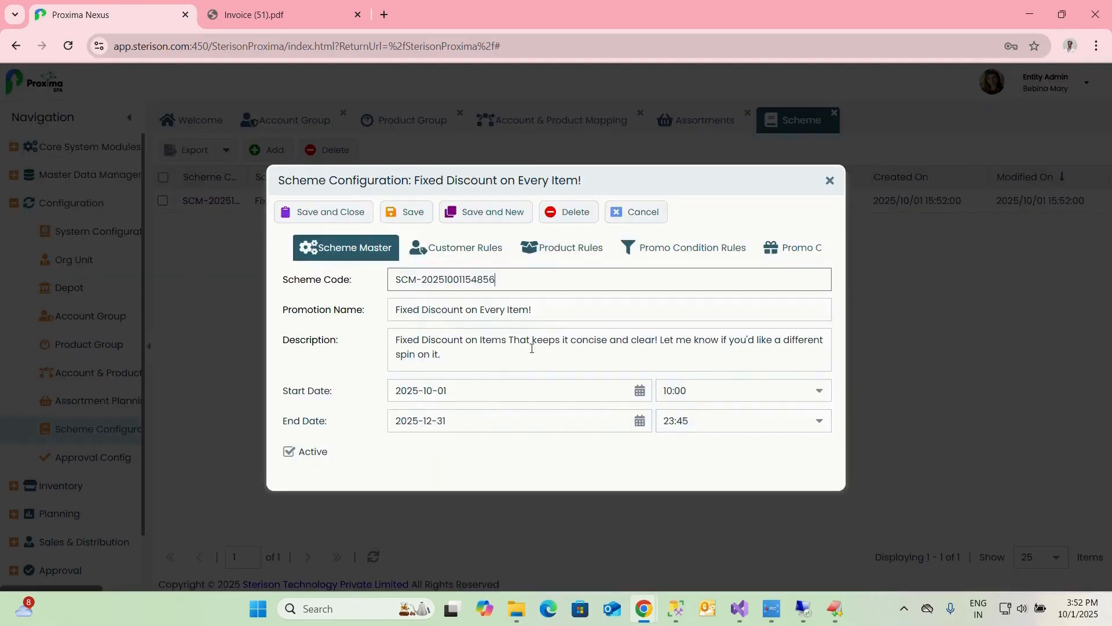
click(627, 220)
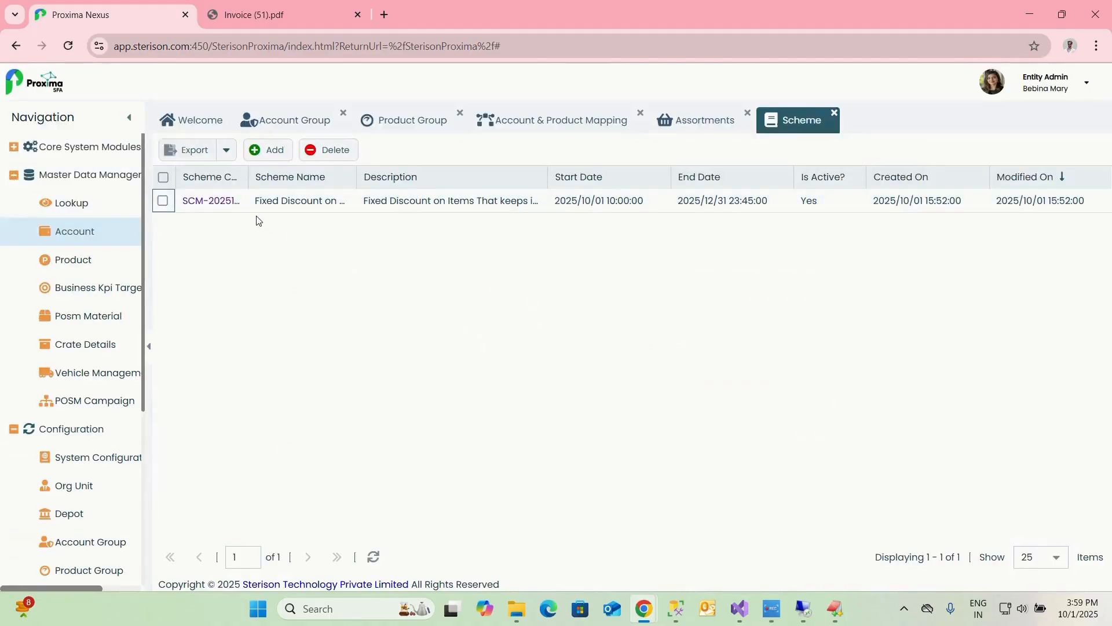
Step: Create a new scheme named 'Buy 5–10, Get 2 Maza + 1 Citra FREE!' with its description
click(265, 149)
click(589, 311)
text(Buy 5–10, Get 2 Maza + 1 Citra FREE!)
click(529, 355)
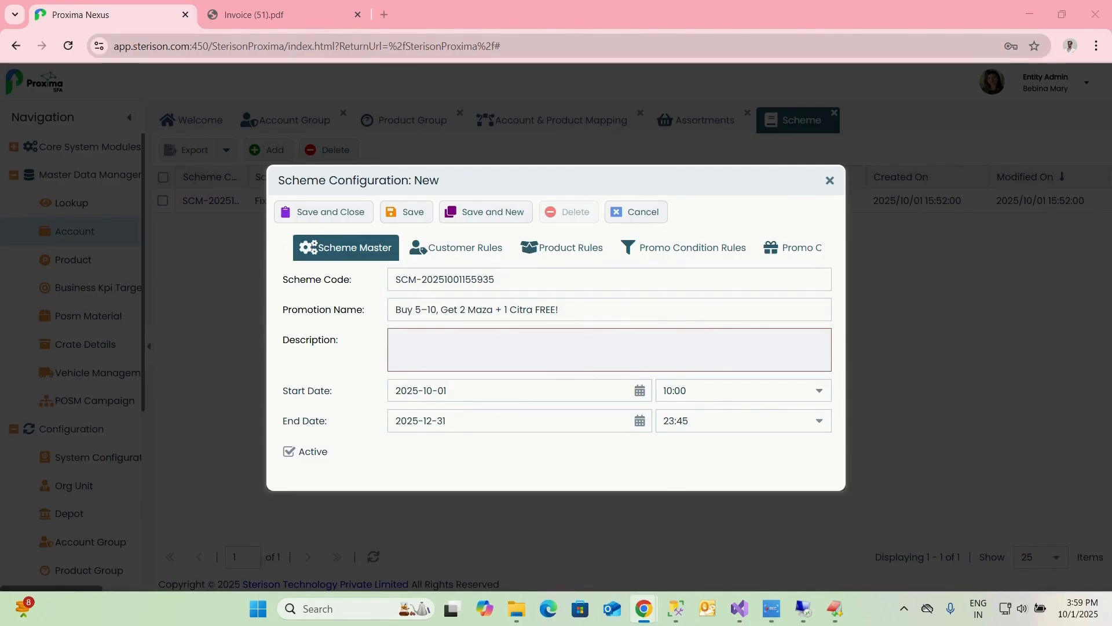
text(Buy any 5 to 10 products and enjoy 2 Maza and 1 Citra free! Refresh your day with this exciting combo – limited time offer!)
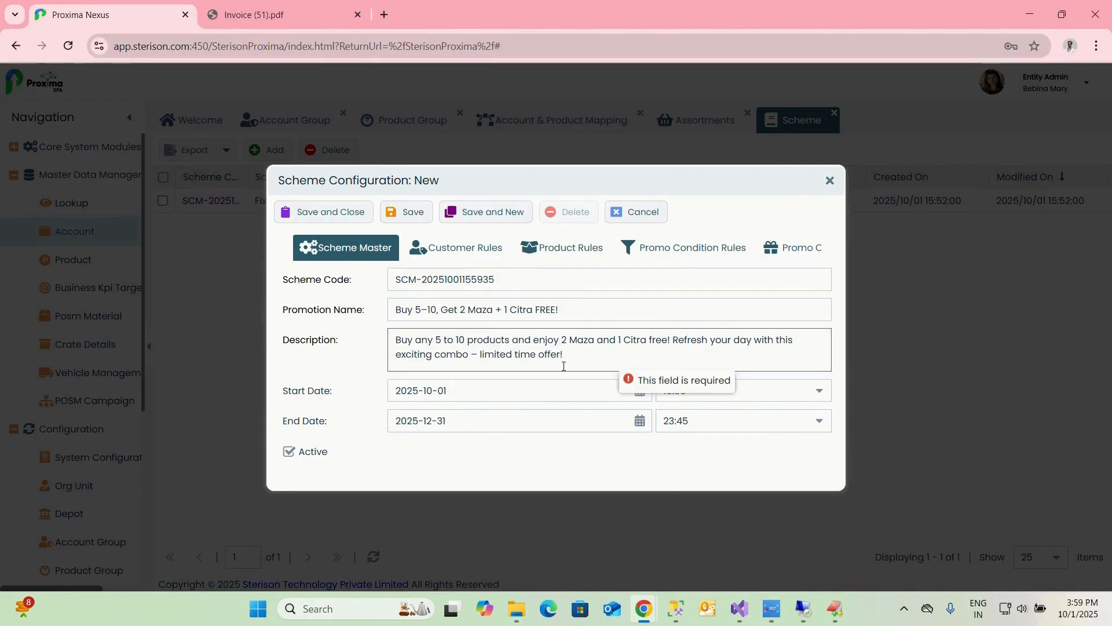
Step: Add a customer rule with entity type City set to Azhagiapandipuram
click(456, 247)
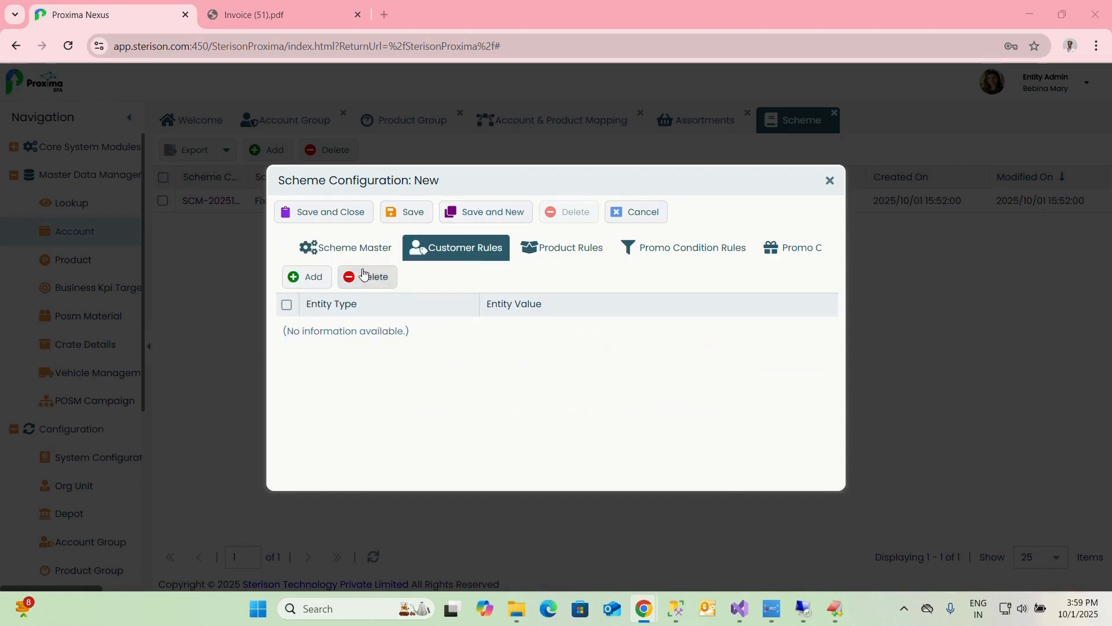
click(307, 277)
click(465, 328)
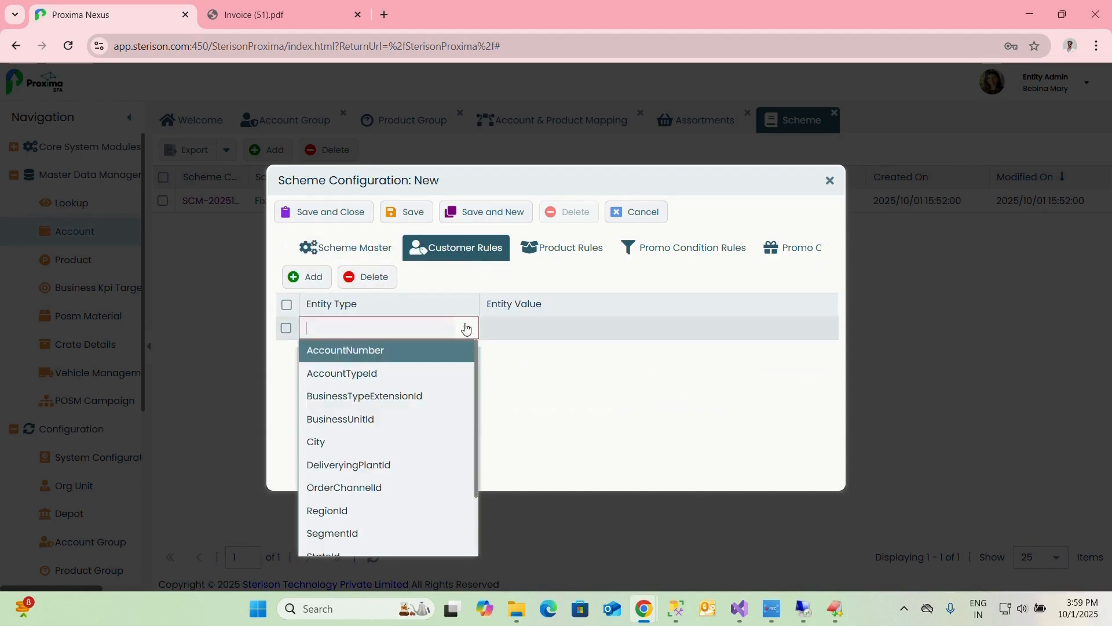
click(423, 442)
click(826, 328)
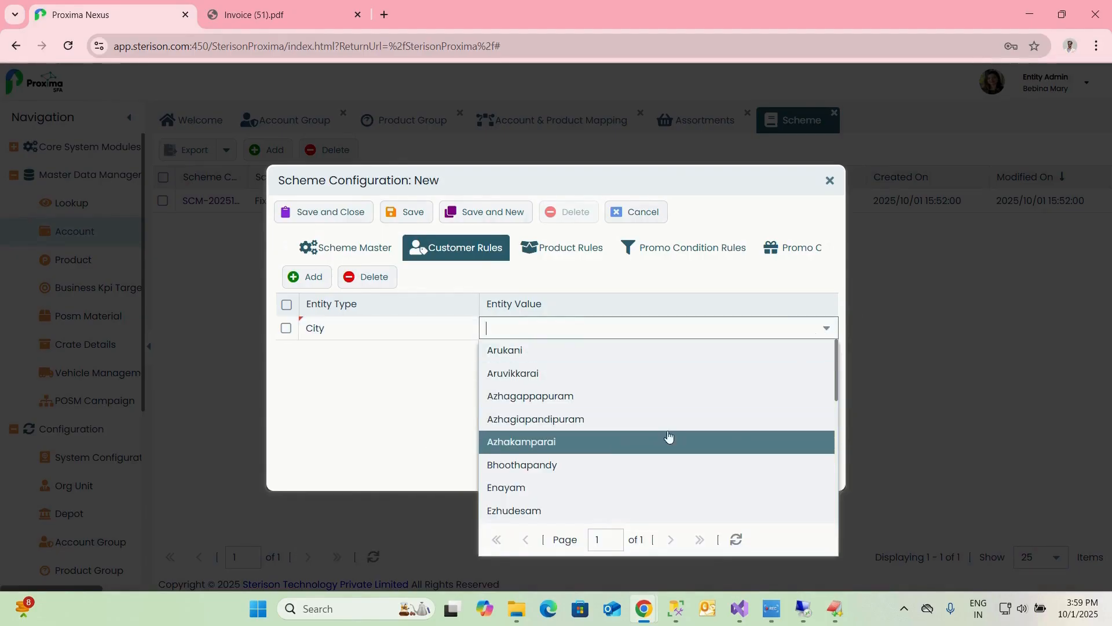
click(668, 426)
Step: Add a product rule with entity type Assortment set to Energy Drink Assortment
click(568, 248)
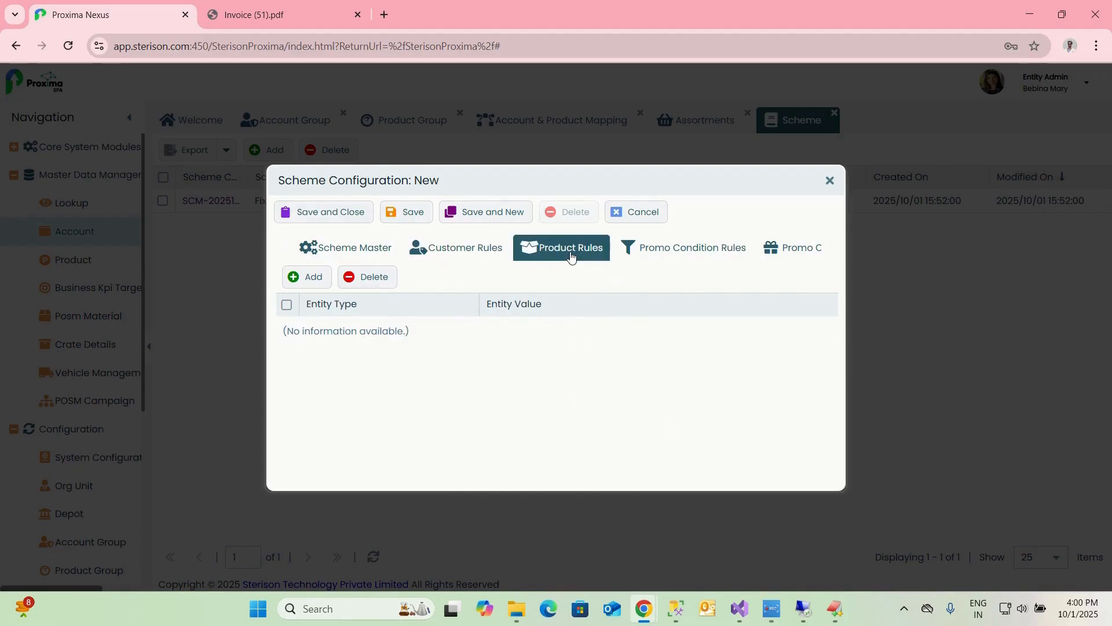
click(313, 276)
click(470, 331)
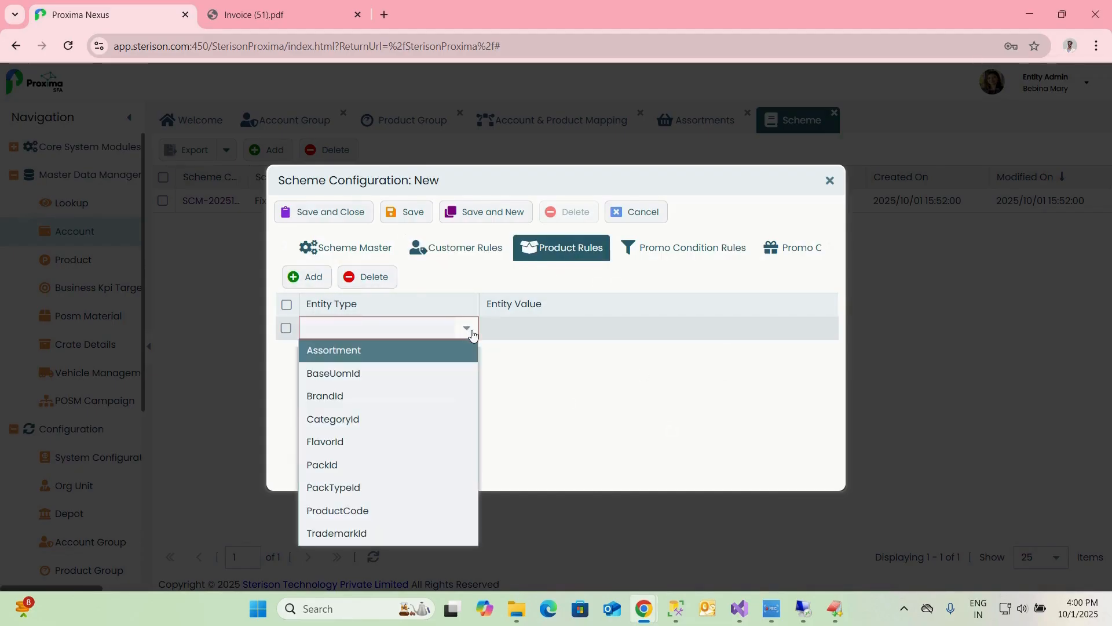
click(450, 343)
click(827, 335)
click(829, 331)
click(718, 351)
Step: Add a second product rule with BrandId set to Perfect Fruit Mango
click(467, 351)
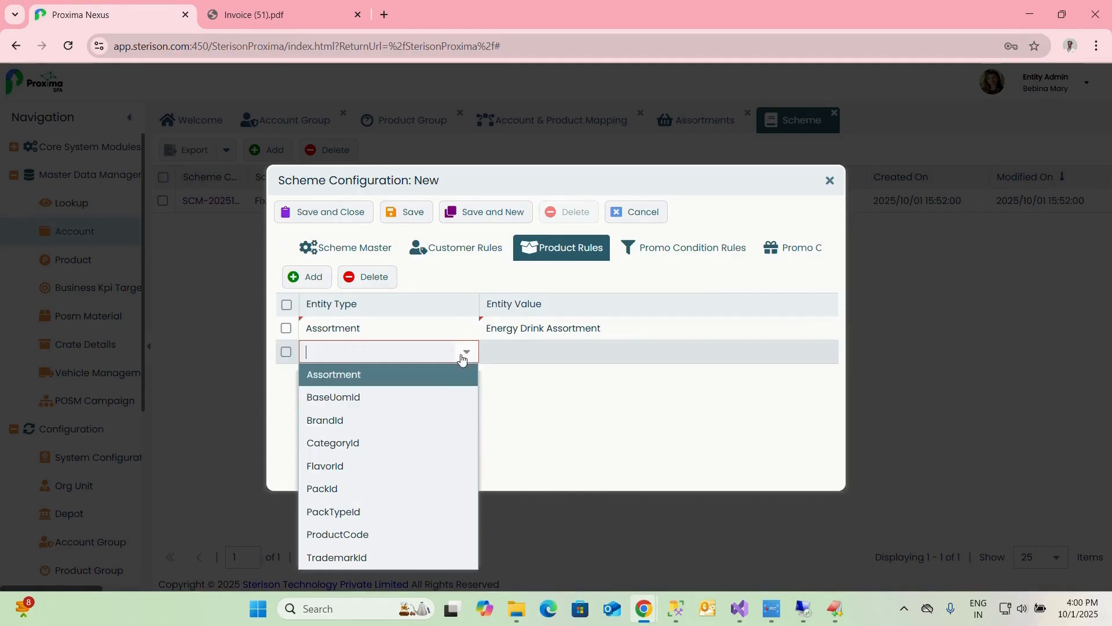
click(407, 422)
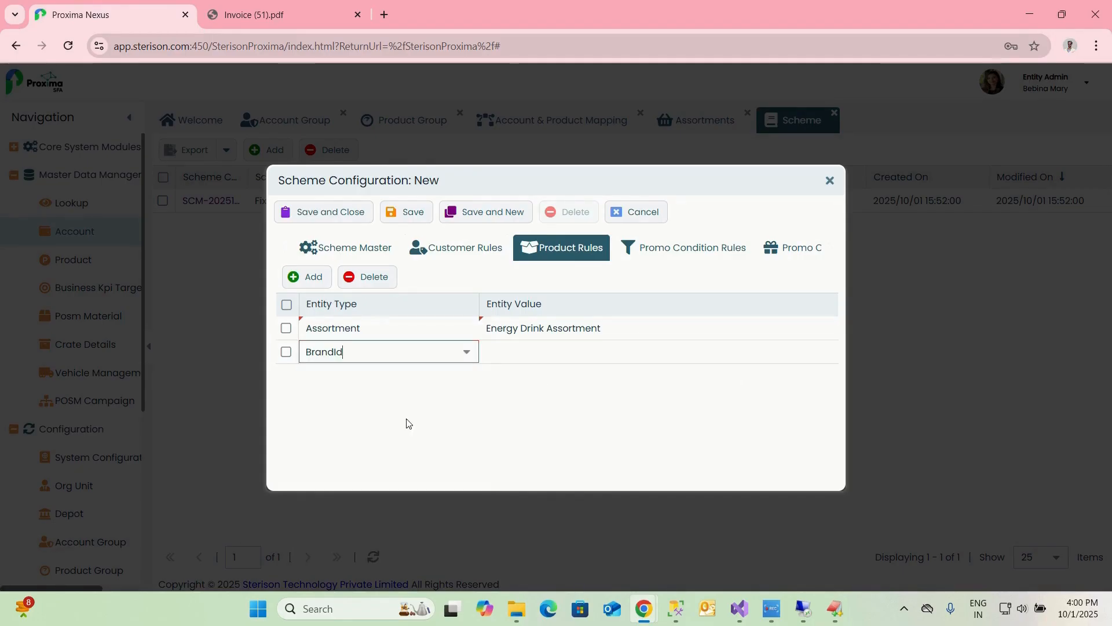
click(828, 354)
click(826, 353)
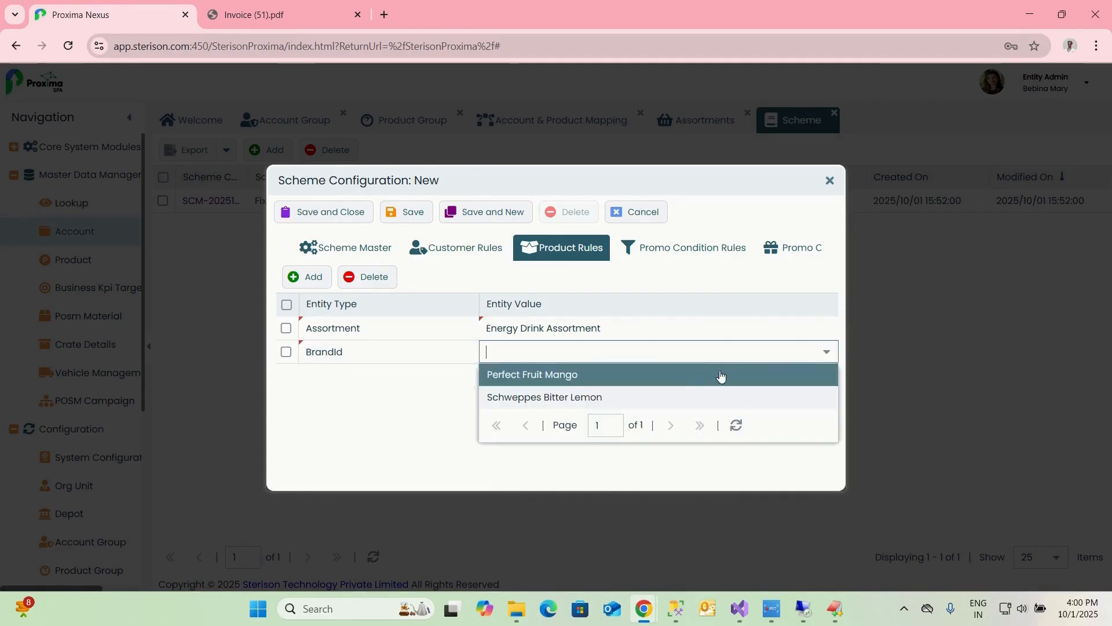
click(692, 375)
click(687, 255)
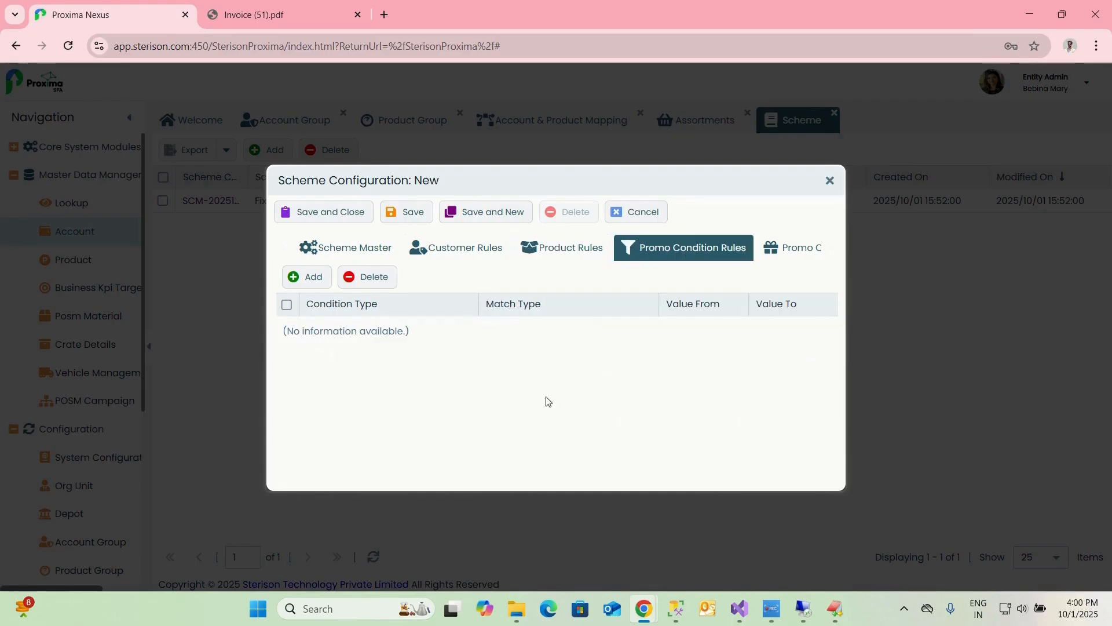
Step: Add a promo condition of QUANTITY, match type Between, from 5 to 10
click(315, 280)
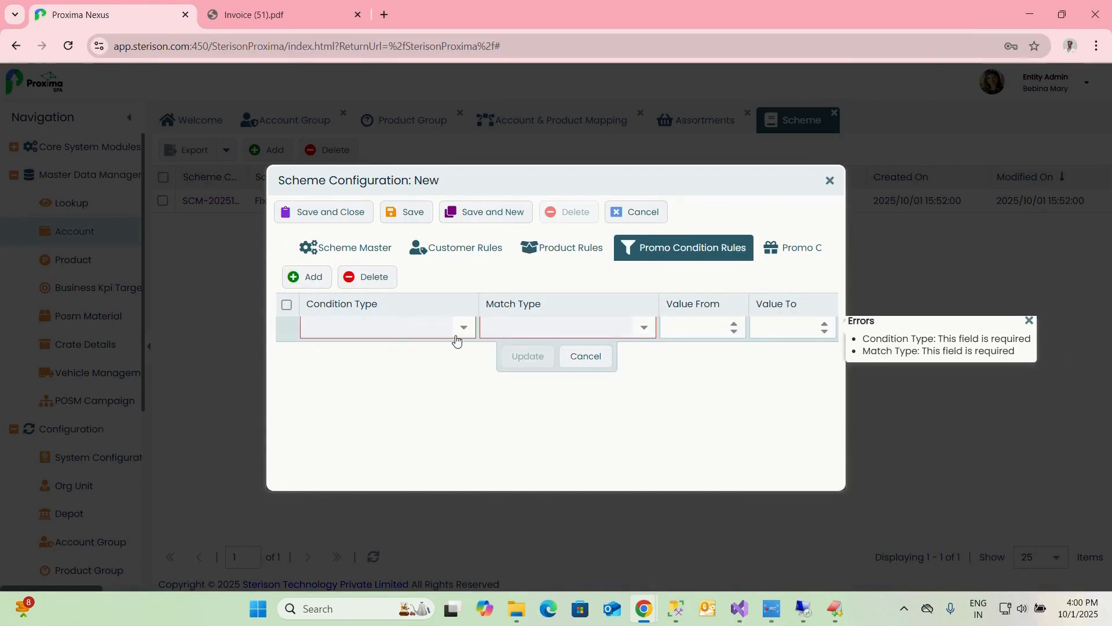
click(456, 339)
click(644, 328)
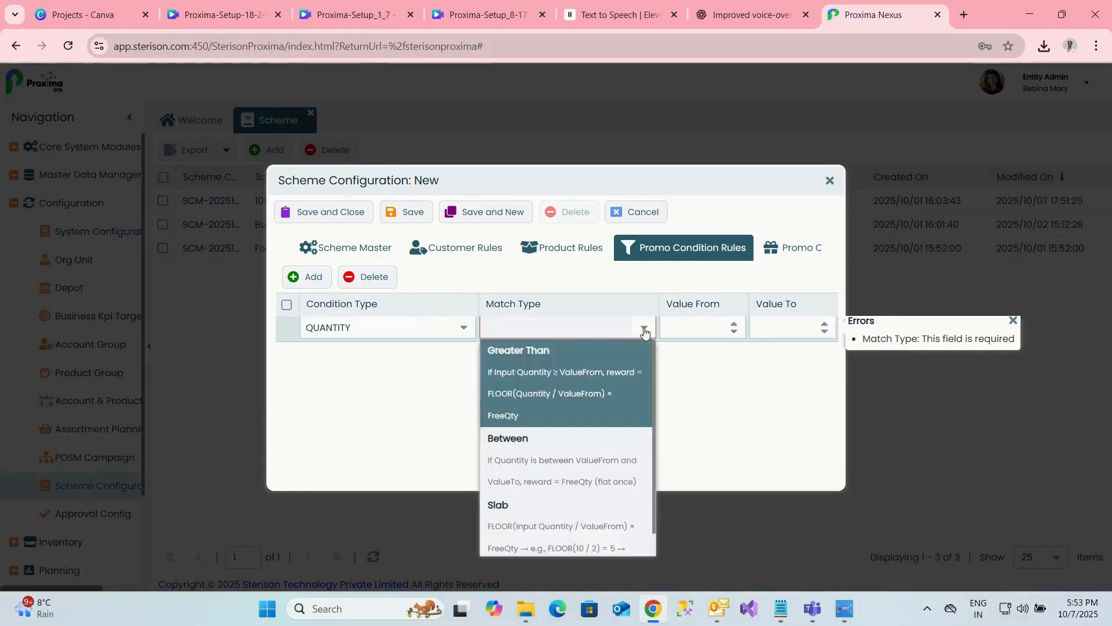
click(570, 454)
click(702, 328)
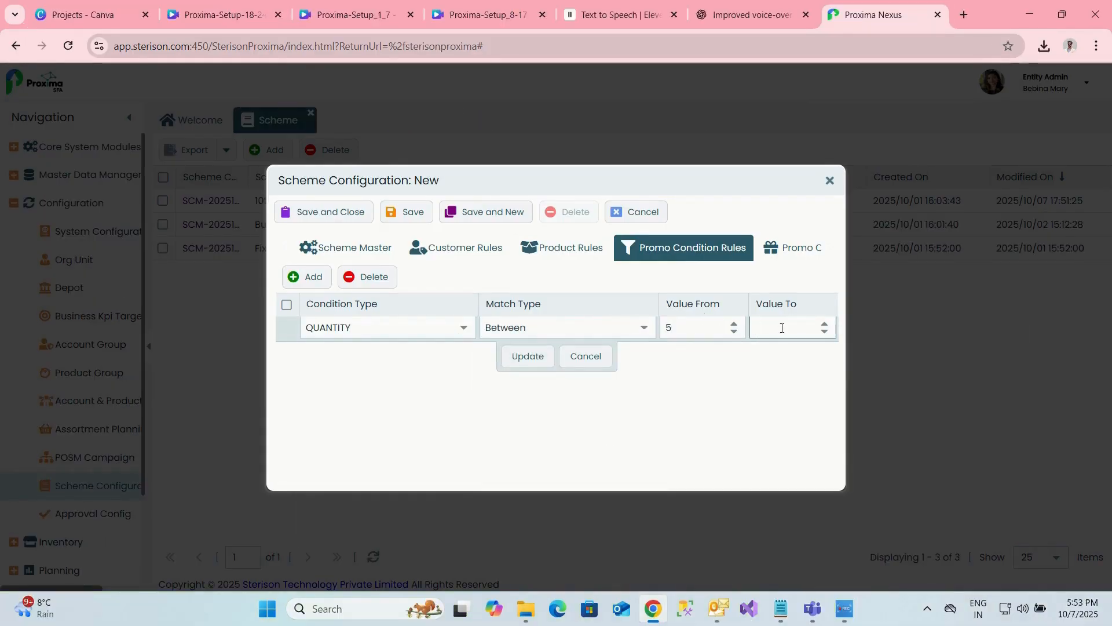
click(542, 359)
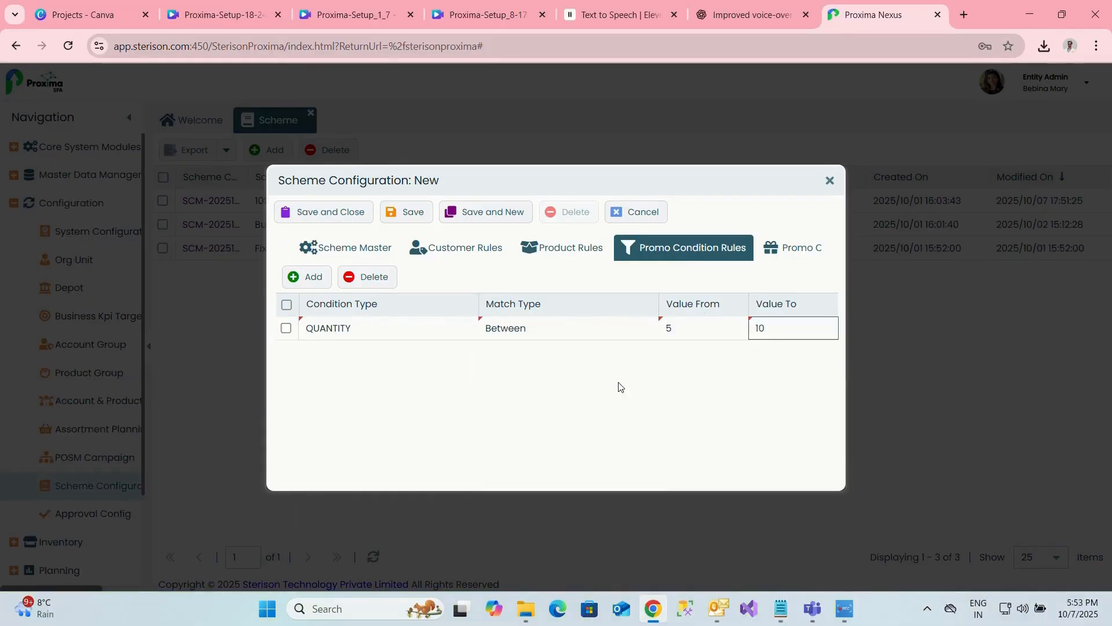
Step: Start a new row on the Promo Output Rules grid
click(791, 249)
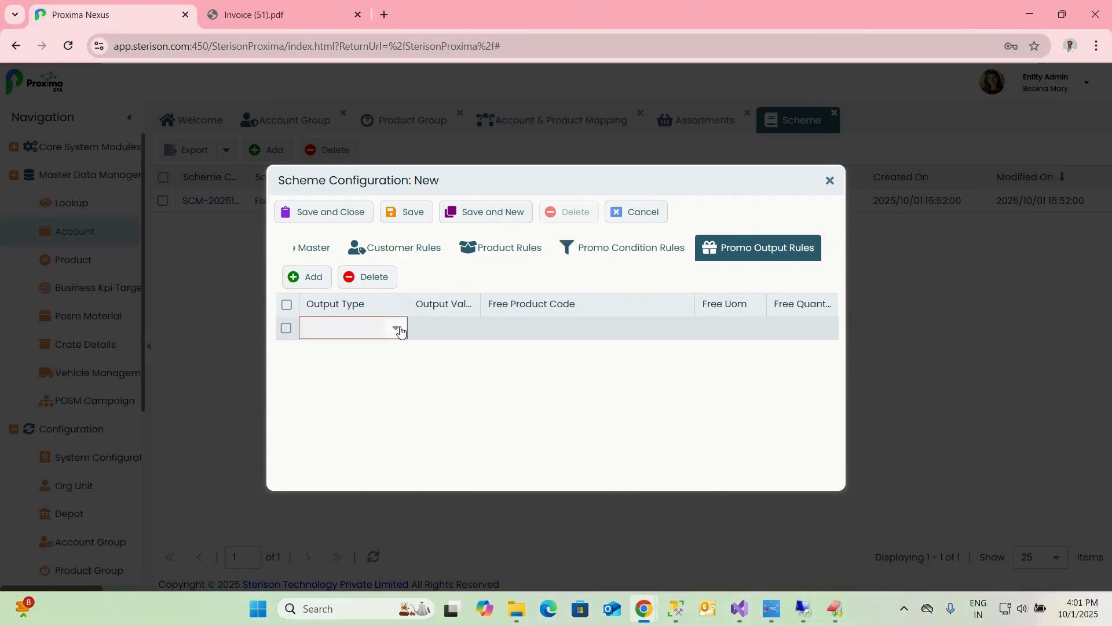
click(397, 330)
click(382, 350)
Step: Add a Free Goods output of 2 EA 600MLPLBTN1X24 Coke Zero NORM and save the scheme
click(467, 333)
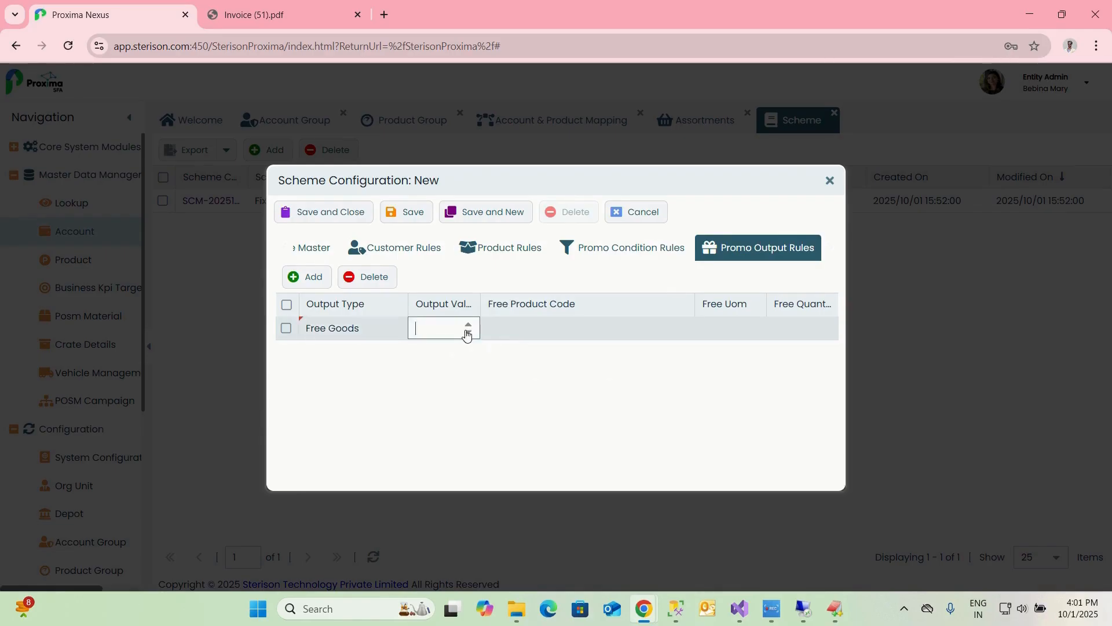
click(555, 330)
click(683, 328)
scroll(628, 431, down, 5)
click(636, 424)
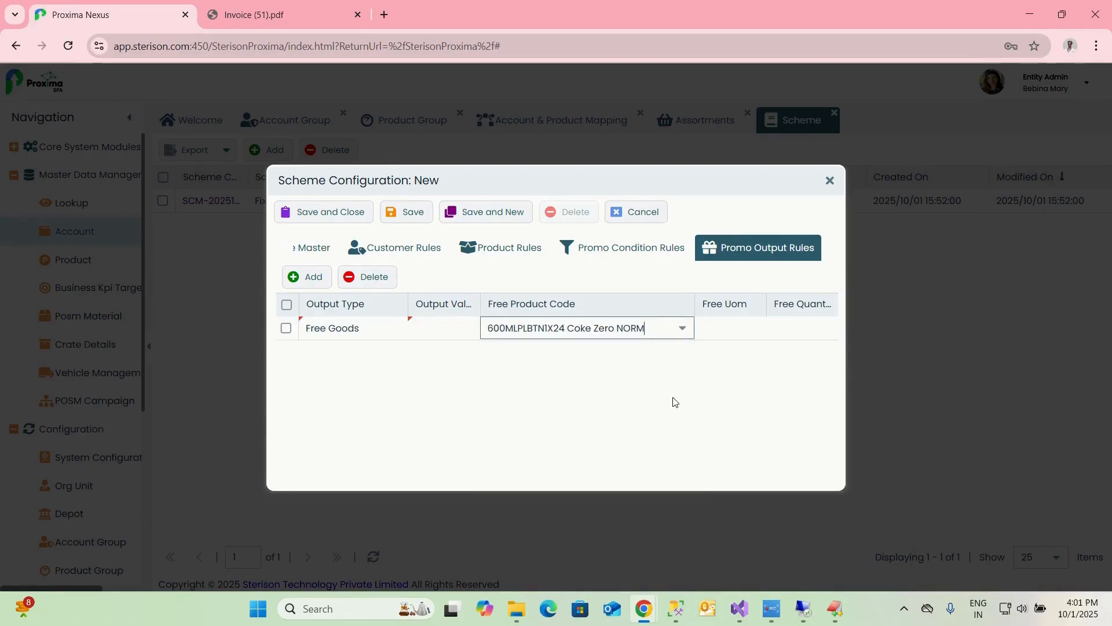
click(732, 325)
click(753, 329)
click(741, 375)
click(800, 328)
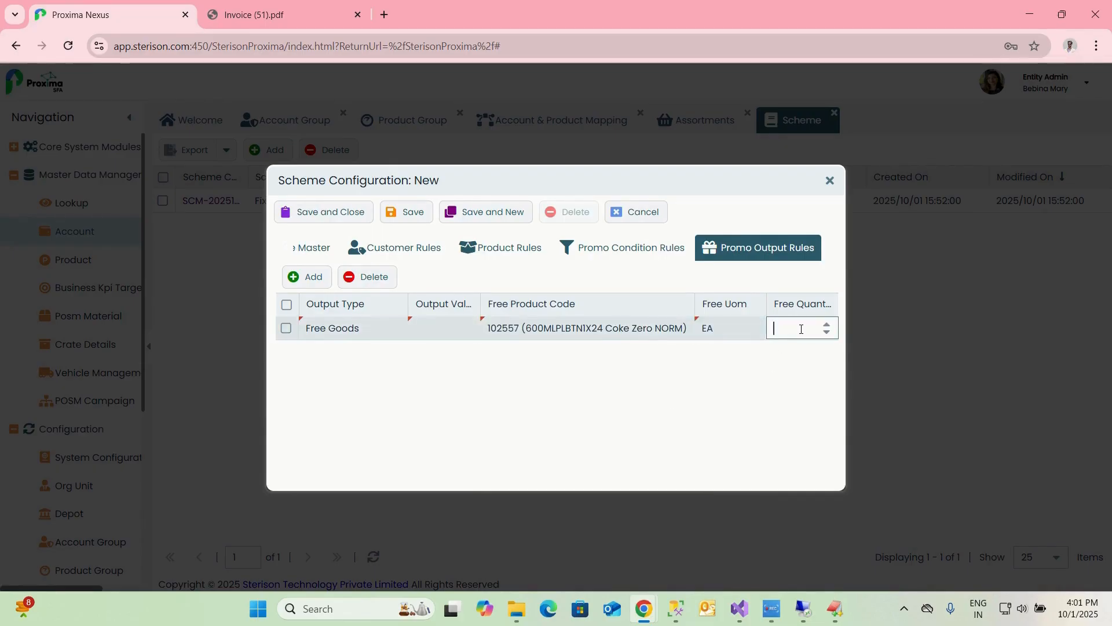
text(2)
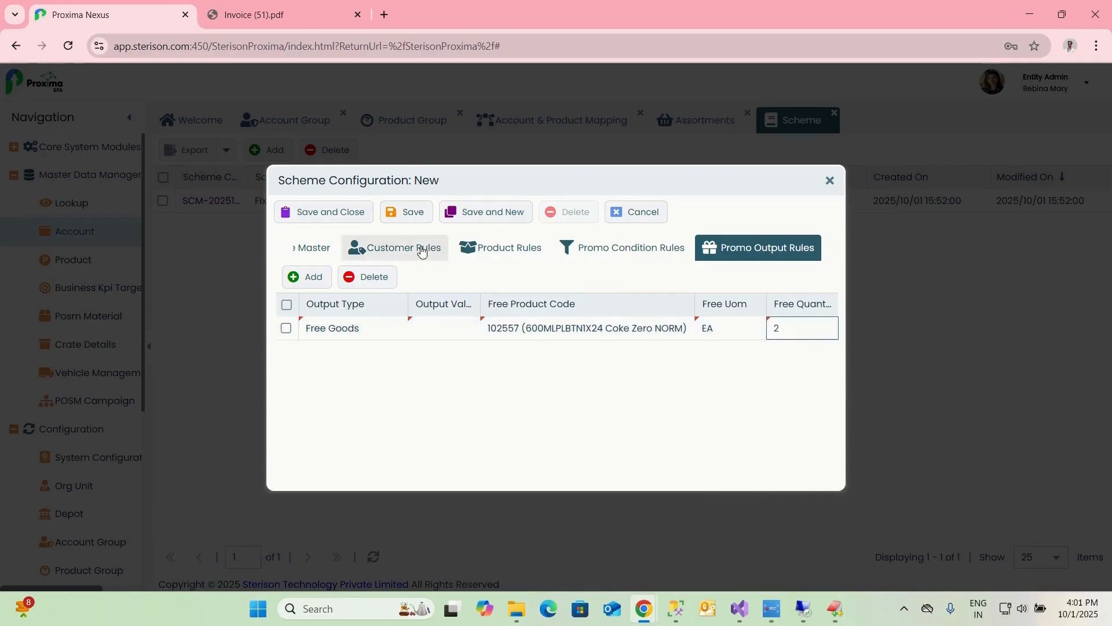
click(324, 212)
click(550, 357)
Step: Create a new scheme '10% on Beverages' describing 10% off any Beverages category item
click(269, 150)
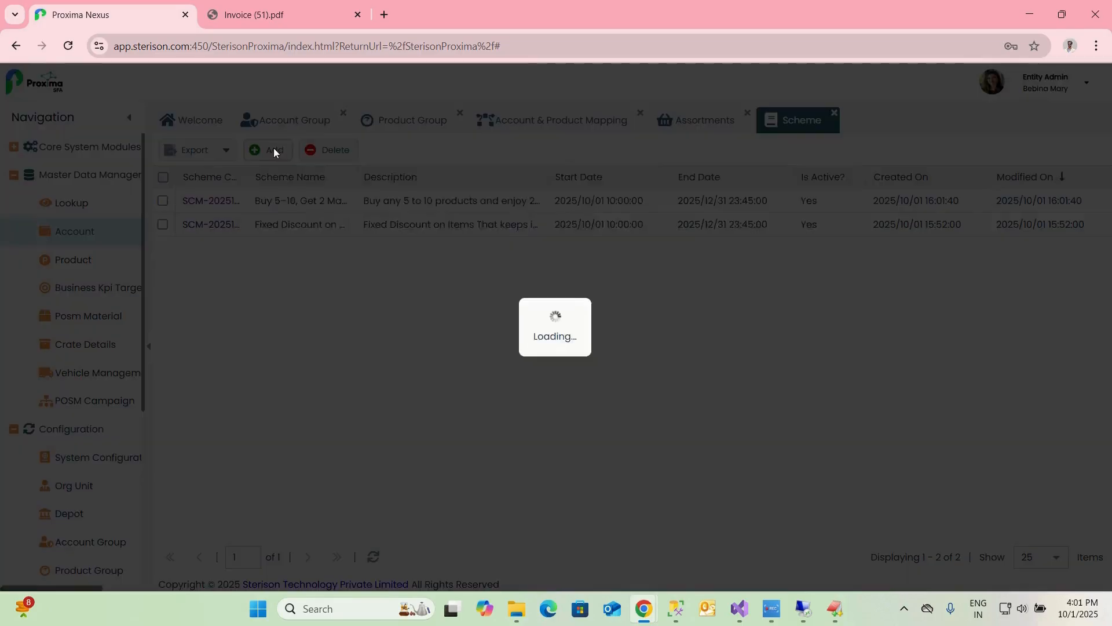
text(10% on Beverages)
key(Tab)
text(Get 10% off when you purchase any item under the Beverages category.)
Step: Add a customer rule with entity type RegionId set to South India
click(454, 248)
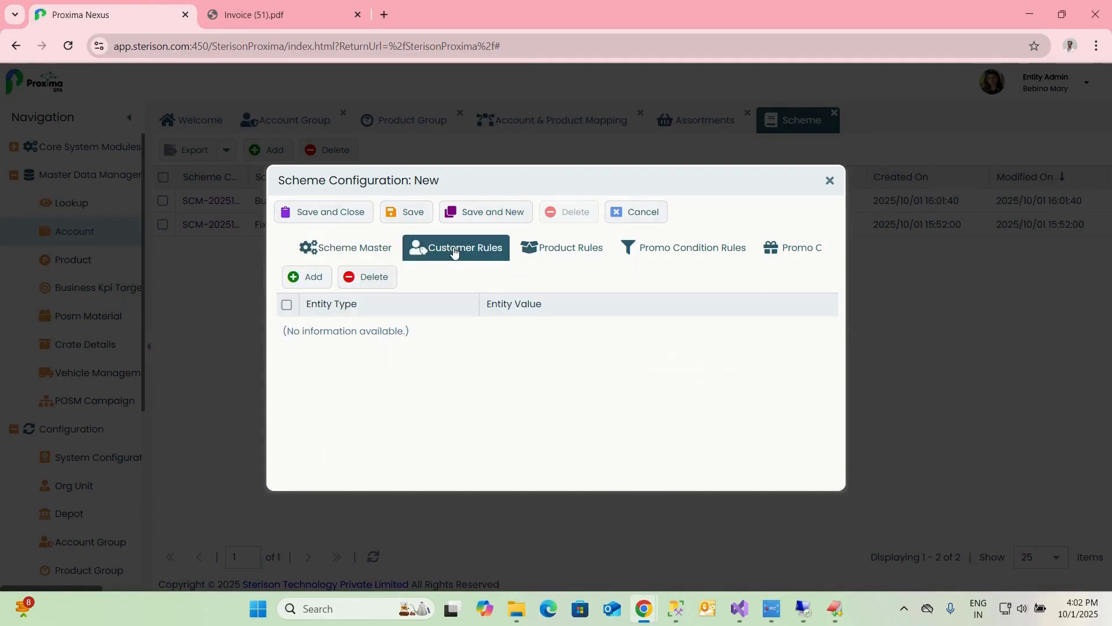
click(317, 278)
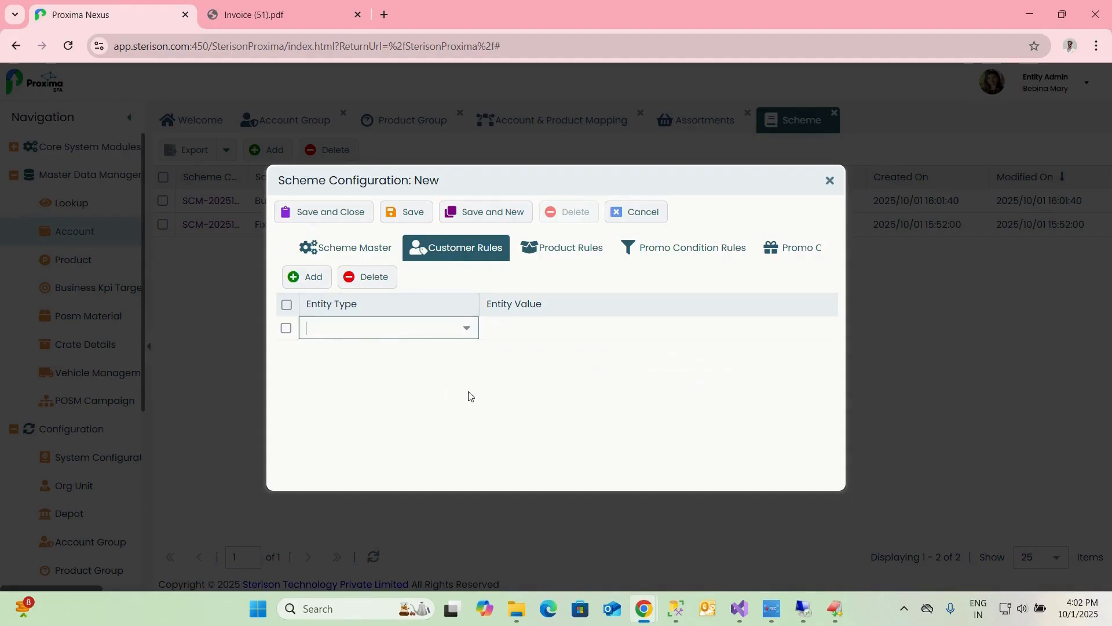
click(467, 328)
scroll(426, 435, down, 2)
click(425, 430)
click(685, 330)
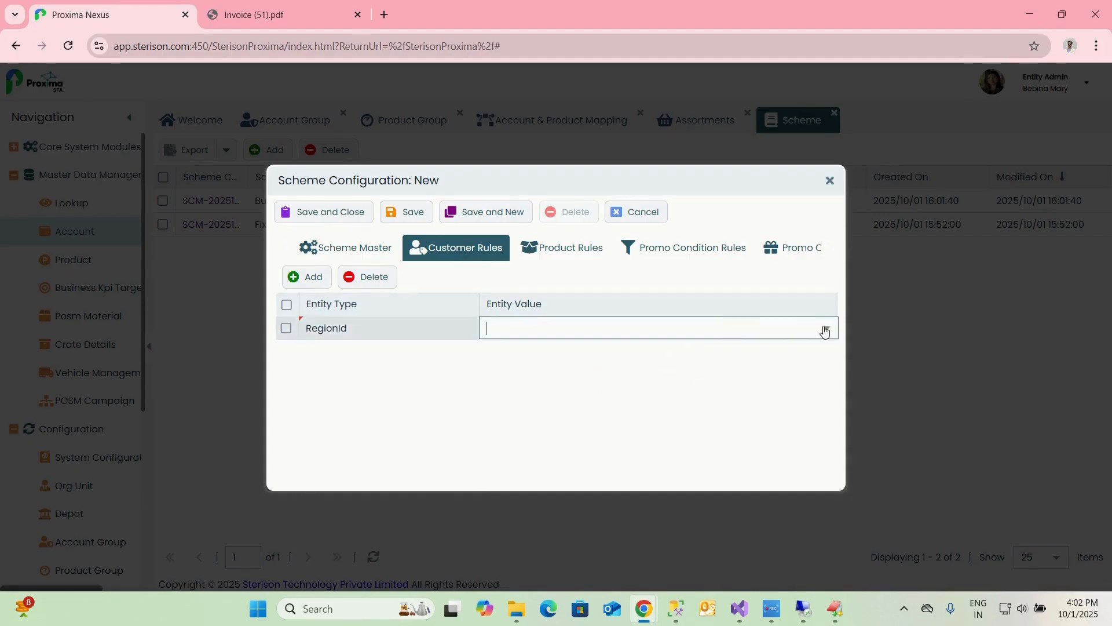
click(827, 328)
click(706, 351)
click(586, 248)
Step: Add product rules CategoryId STILL and ProductCode 101335 (2LPLBTN1X9 Sprite MTET)
click(313, 279)
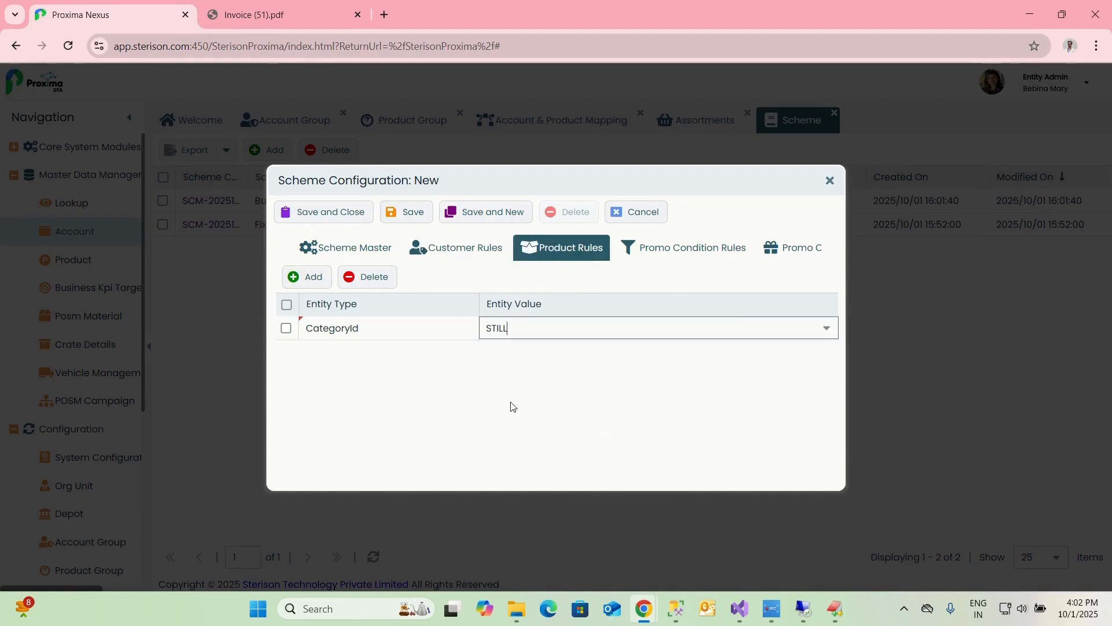
click(641, 383)
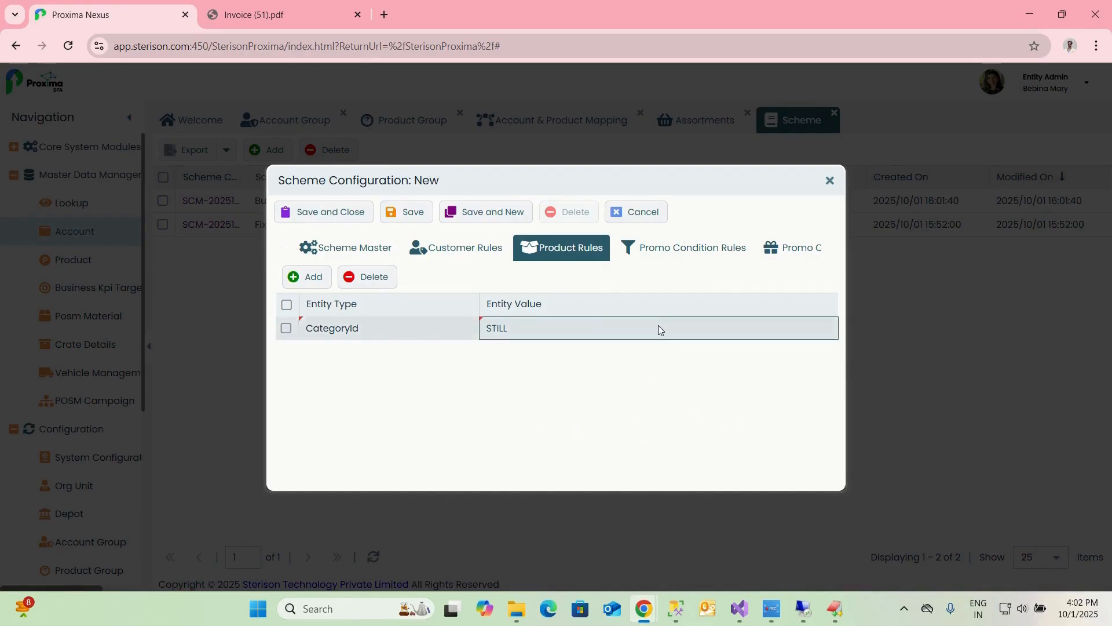
click(307, 277)
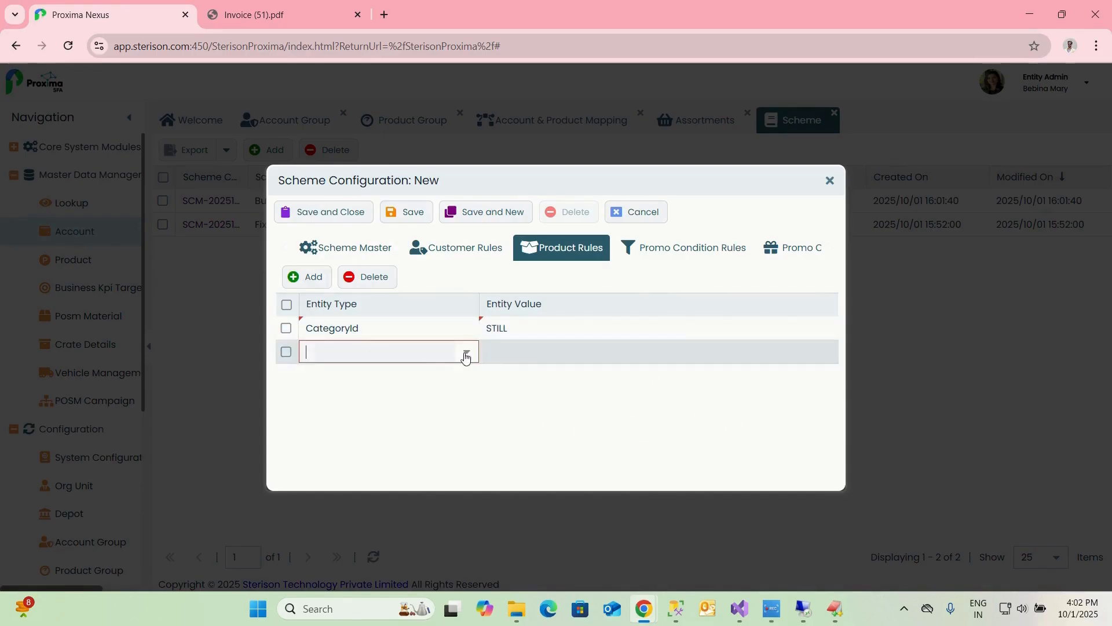
click(467, 353)
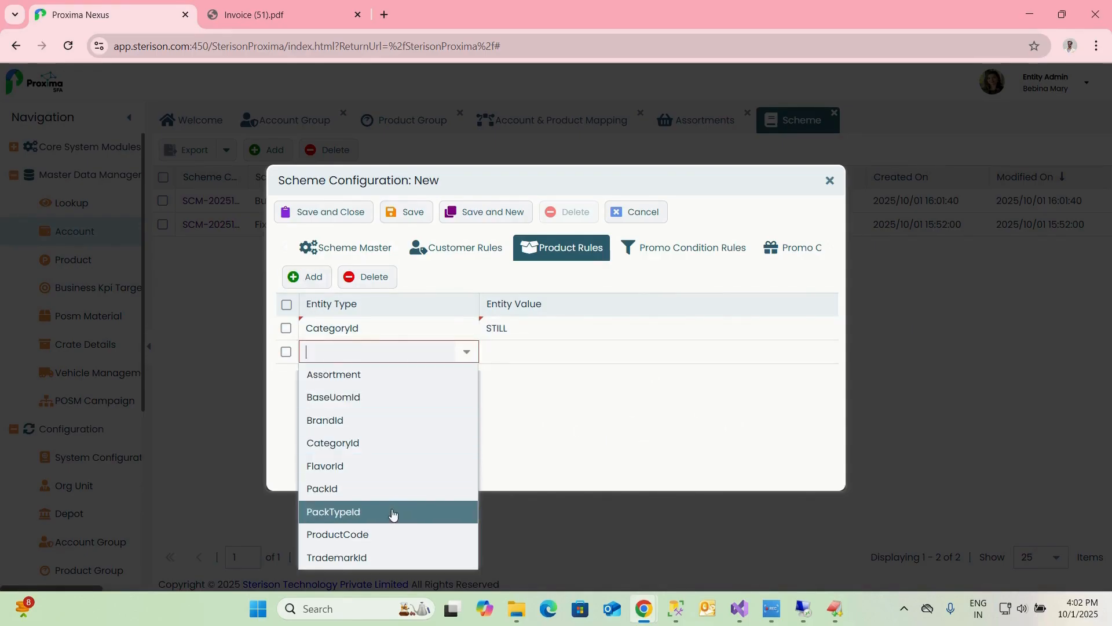
click(385, 536)
click(822, 352)
click(826, 353)
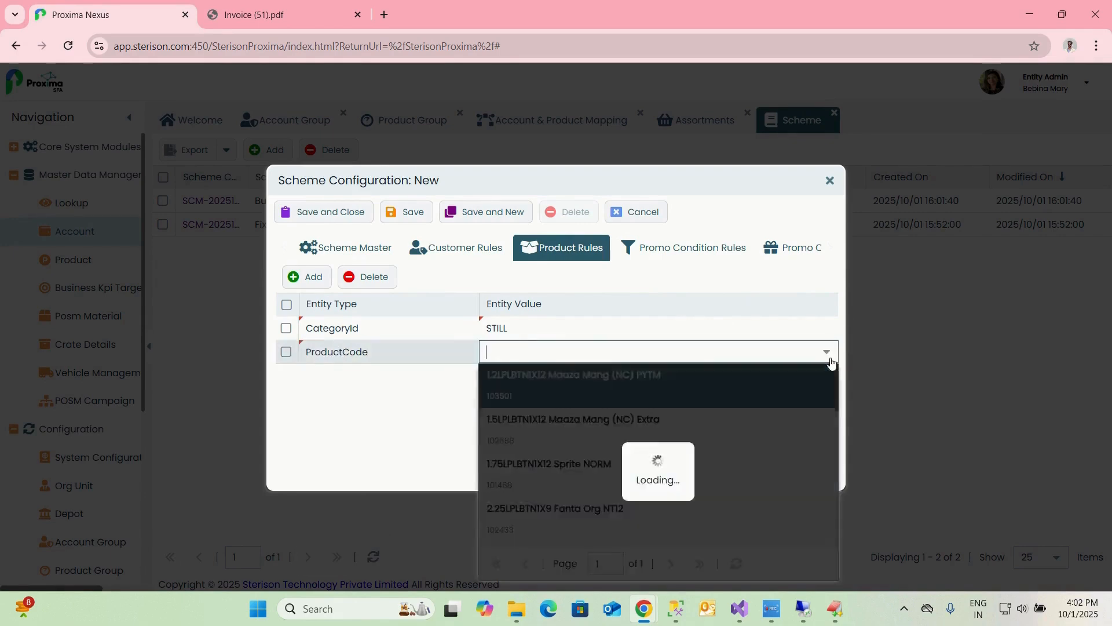
click(707, 427)
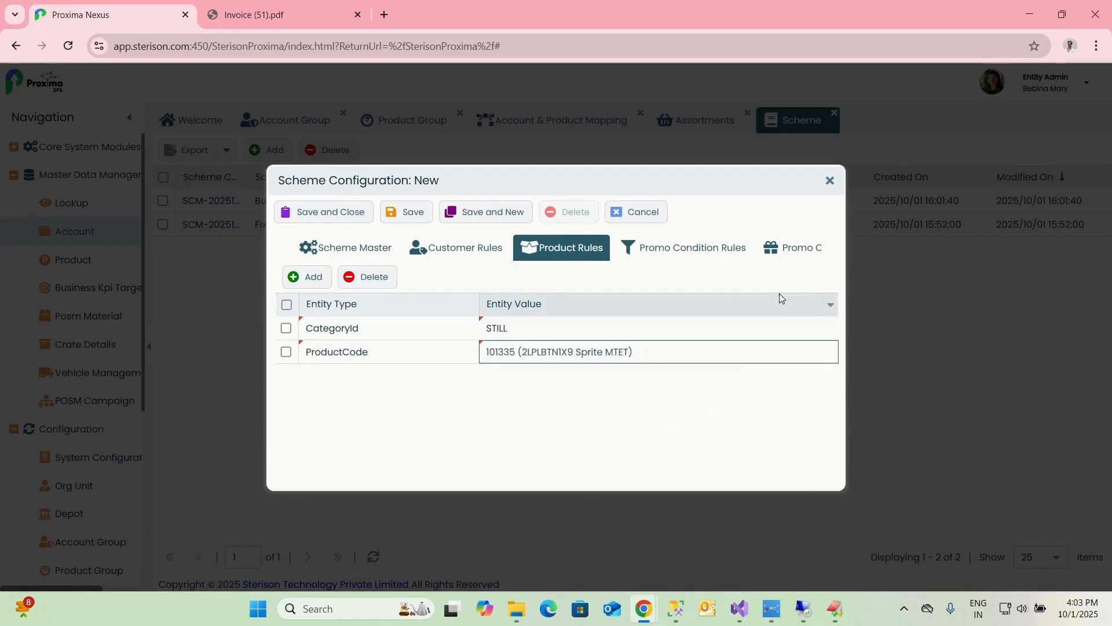
click(696, 255)
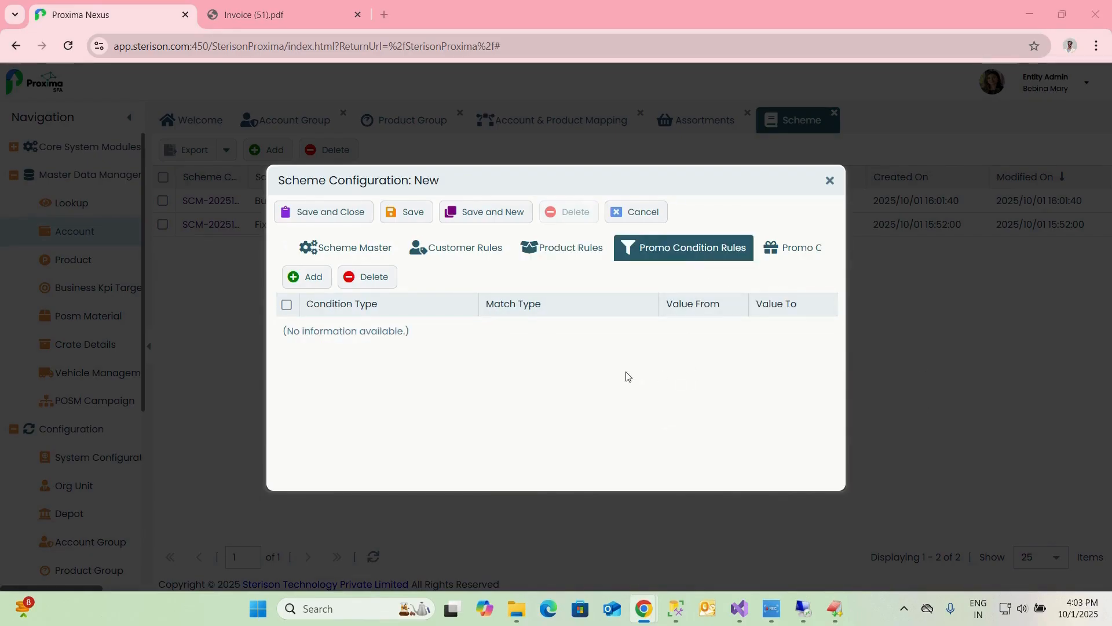
Step: Add a promo condition of QUANTITY with match type Slab starting from 5
click(313, 278)
click(405, 328)
click(395, 415)
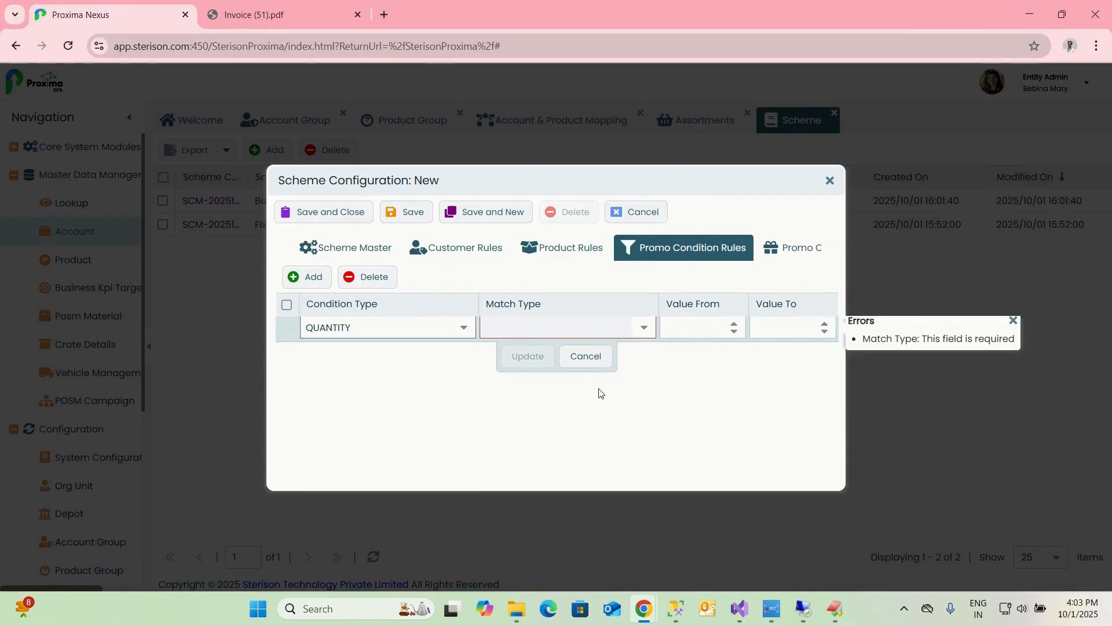
click(644, 329)
click(602, 515)
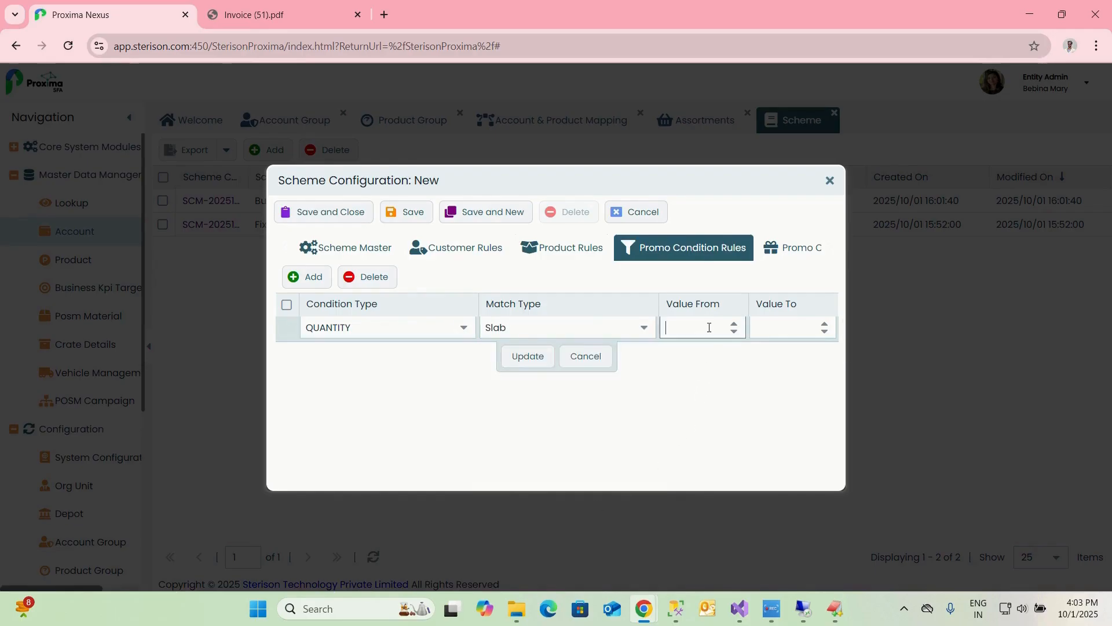
click(527, 356)
Step: Add a Percentage Discount output of 15 and save the 10% on Beverages scheme
click(787, 254)
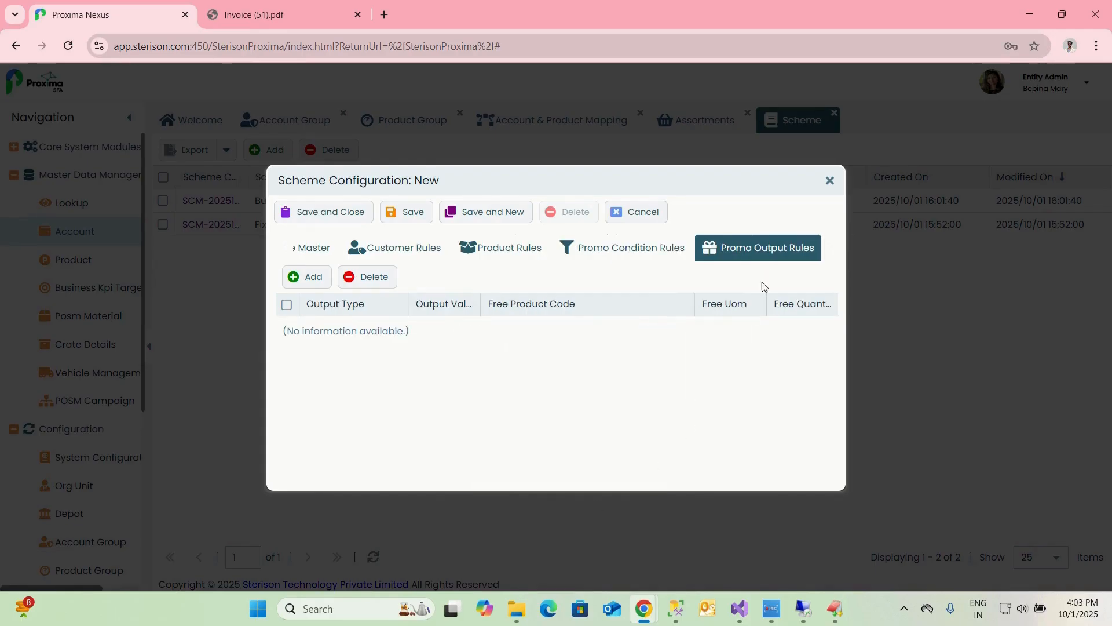
click(318, 287)
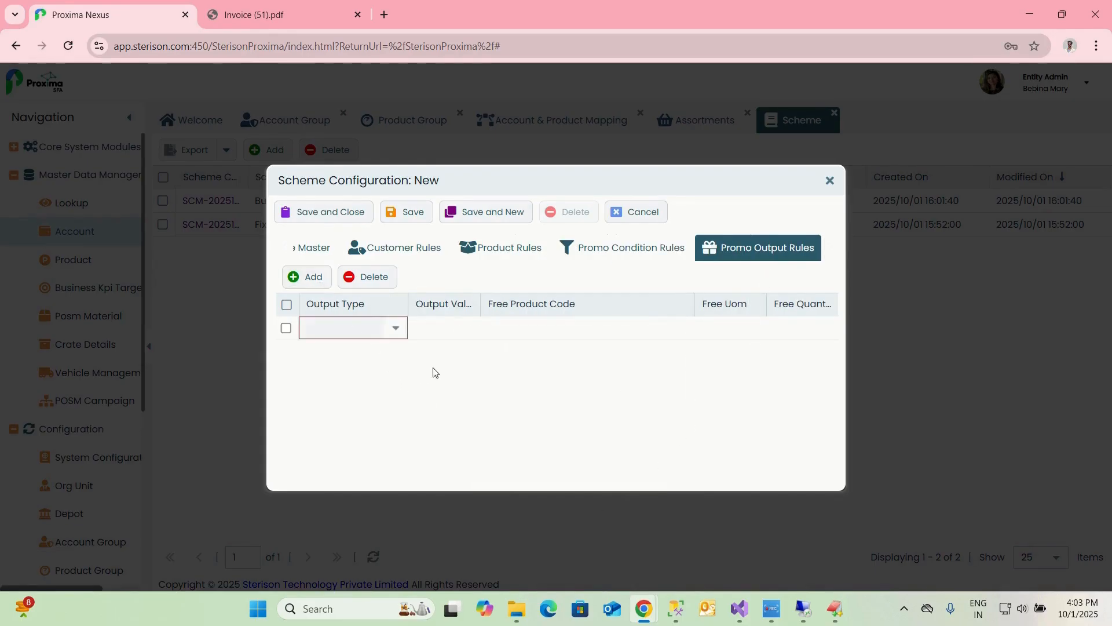
click(371, 328)
click(363, 387)
click(461, 339)
click(465, 330)
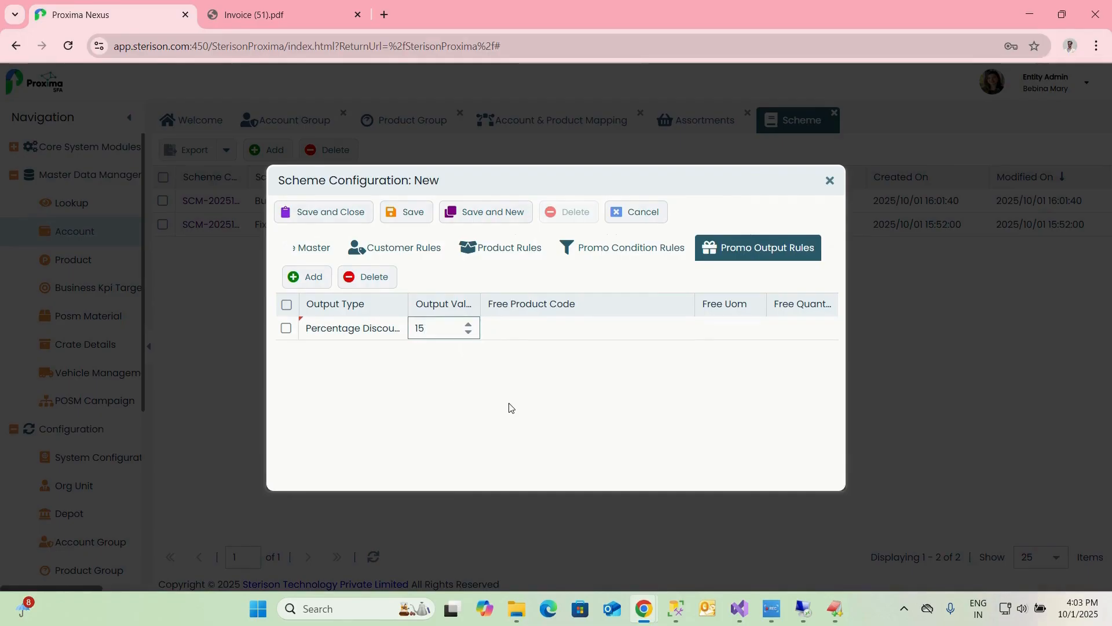
click(358, 213)
click(559, 355)
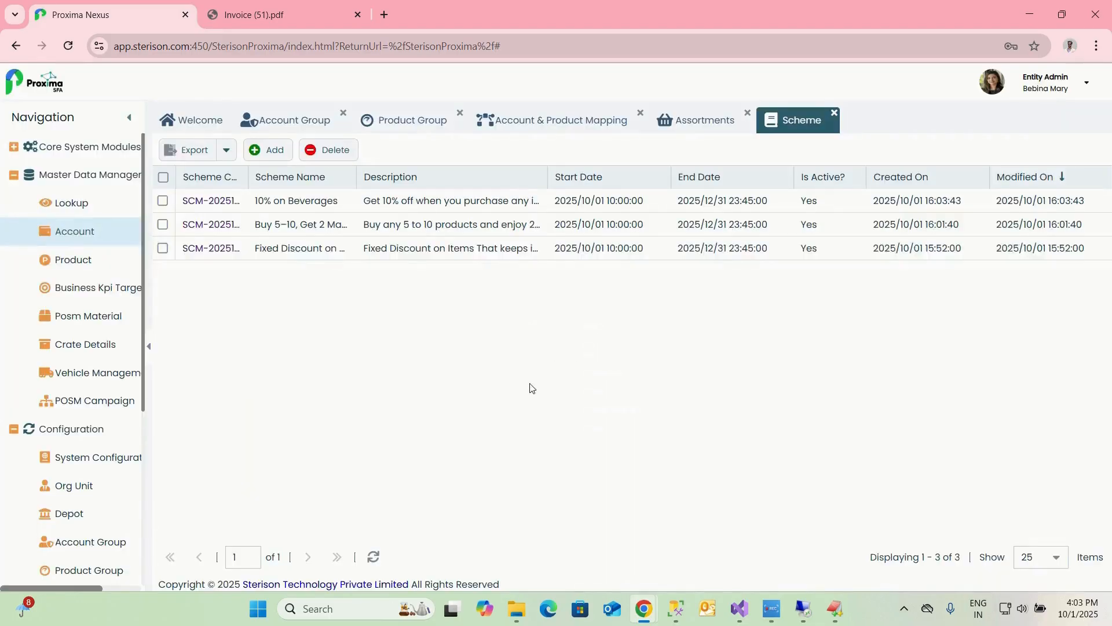
double_click(347, 200)
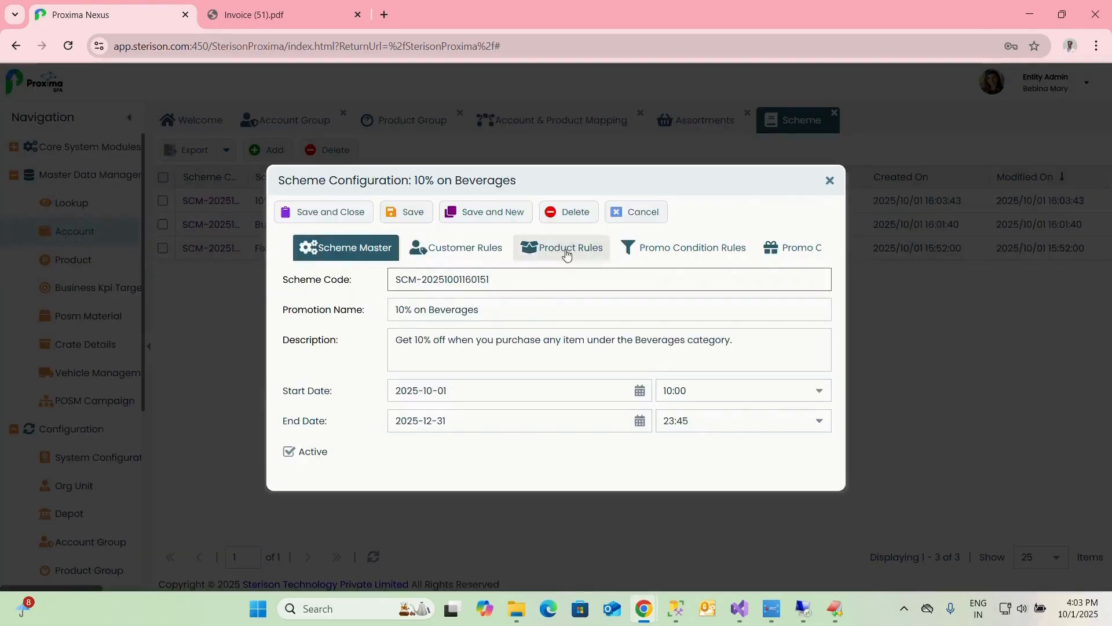
click(458, 248)
click(551, 246)
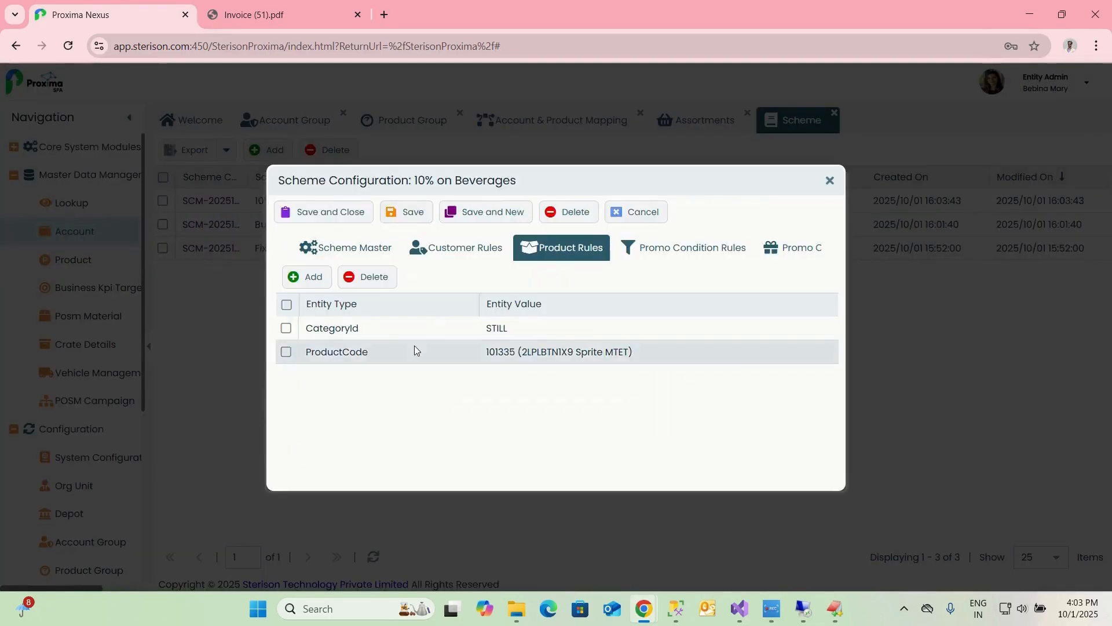
click(654, 211)
click(205, 230)
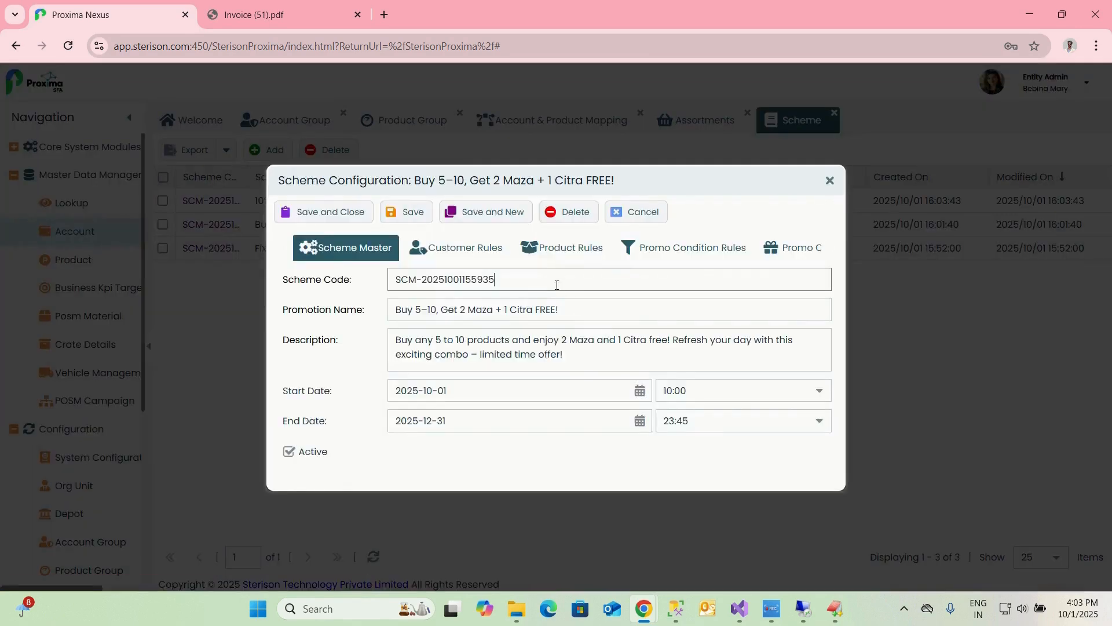
click(558, 249)
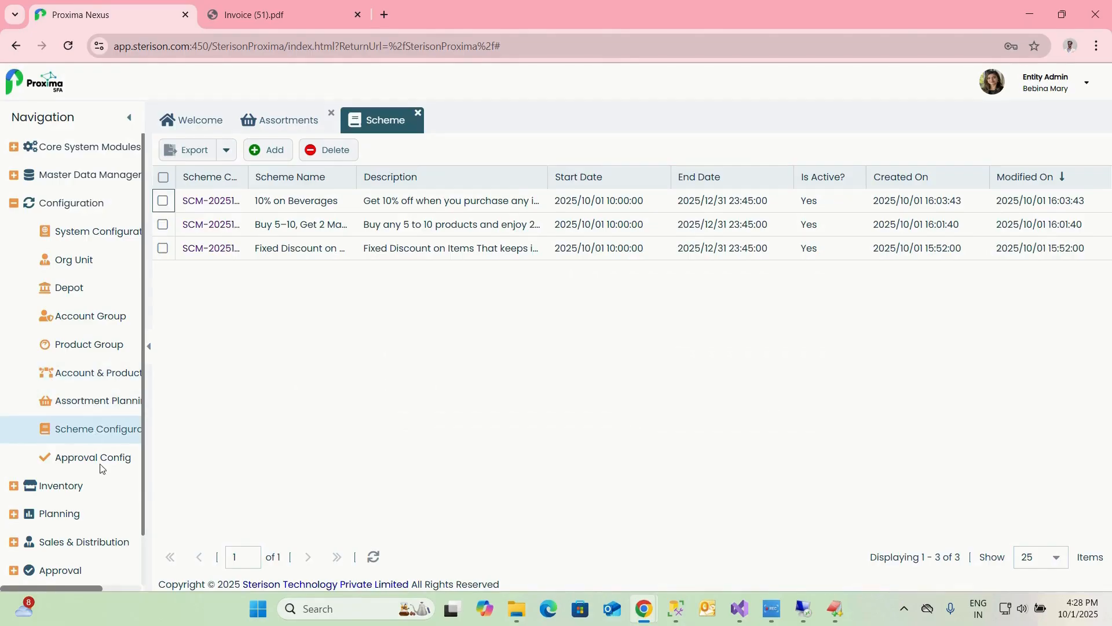
Step: Open the Approval Config list under Configuration
click(55, 458)
scroll(12, 526, down, 1)
click(11, 524)
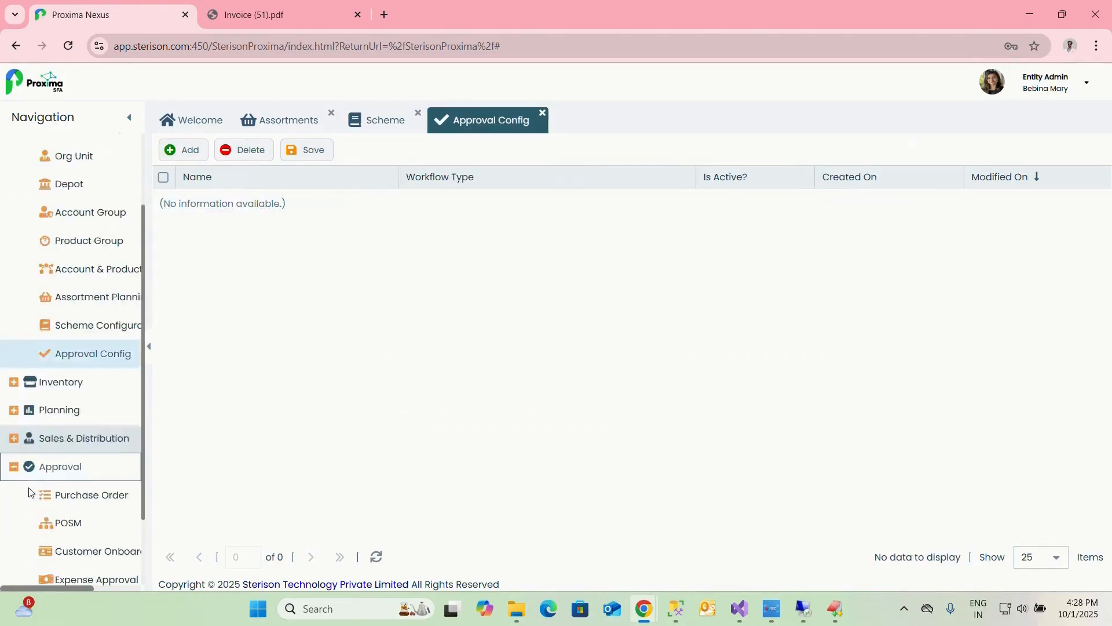
scroll(79, 452, down, 2)
scroll(89, 416, up, 3)
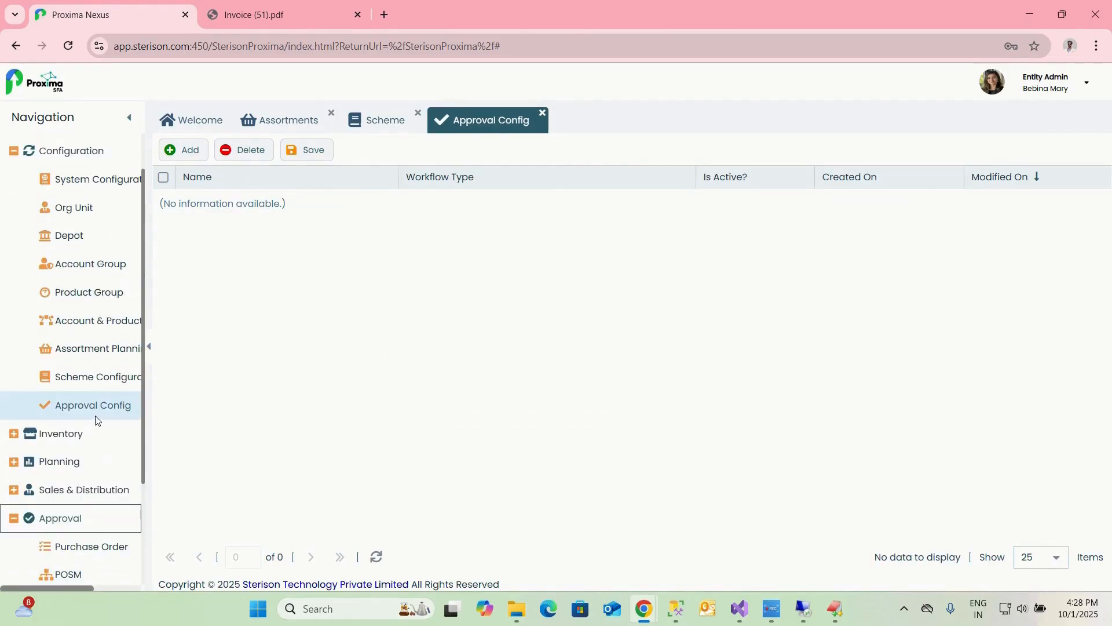
Step: Start a new approval configuration with a name and approval type Customer Onboarding
click(184, 150)
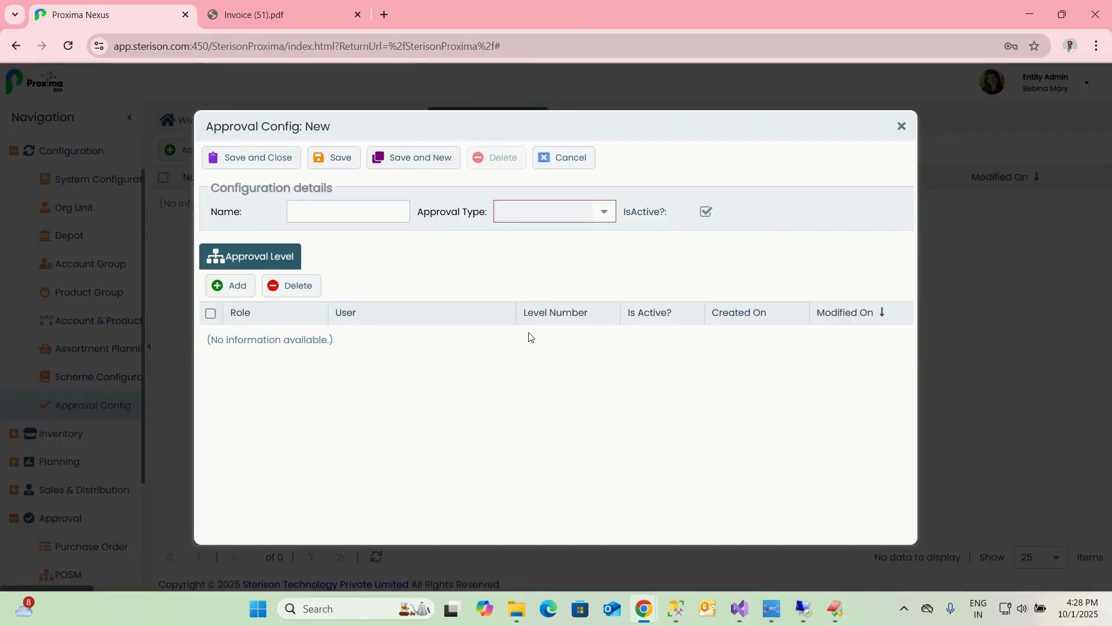
click(595, 219)
click(584, 234)
key(ctrl+v)
key(ctrl+a)
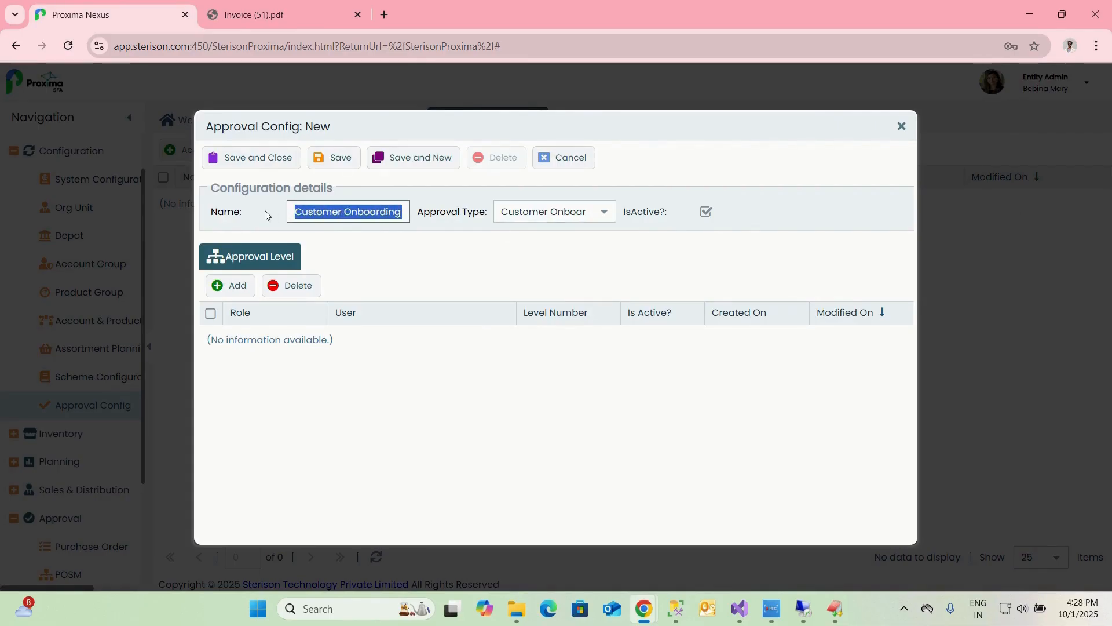
click(330, 211)
Step: Add approval level 1 with role Entity Admin and its approver
click(241, 287)
click(315, 337)
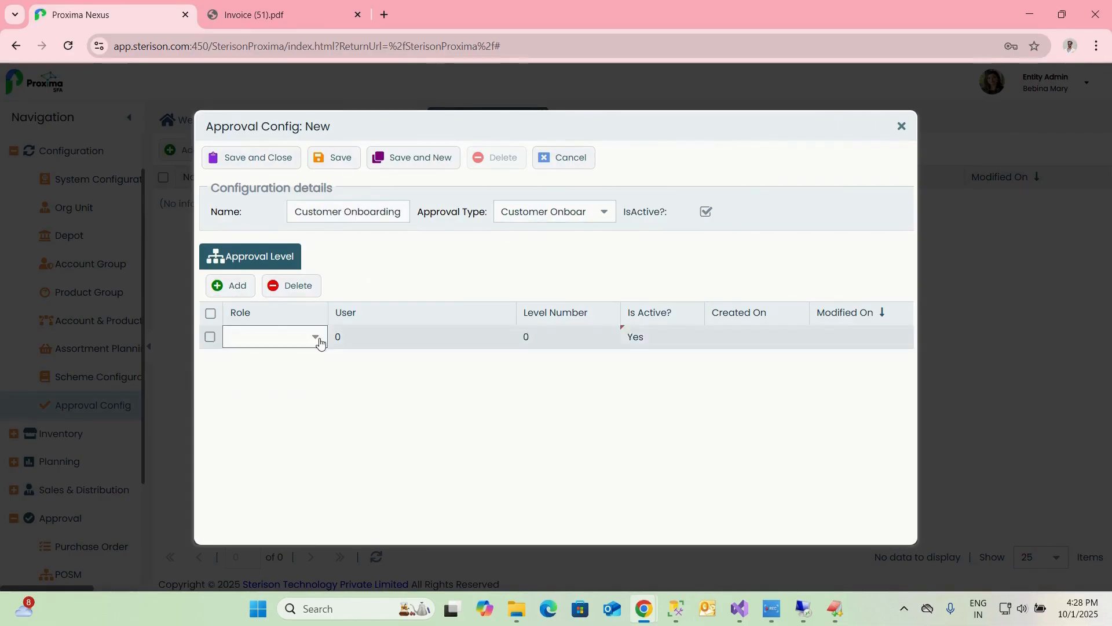
click(286, 360)
click(511, 341)
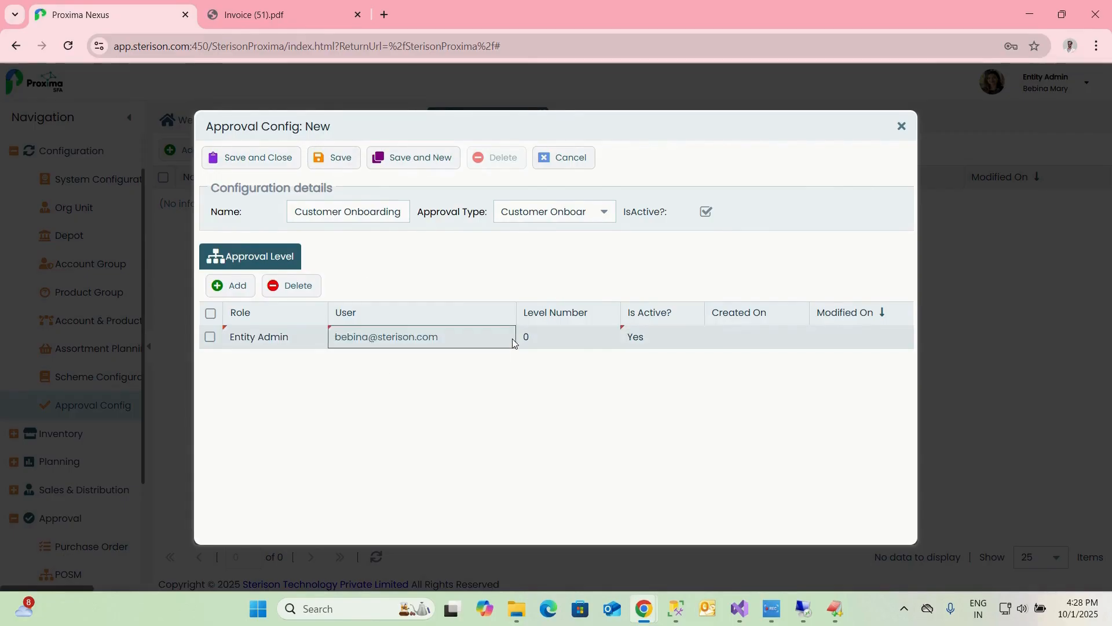
click(648, 390)
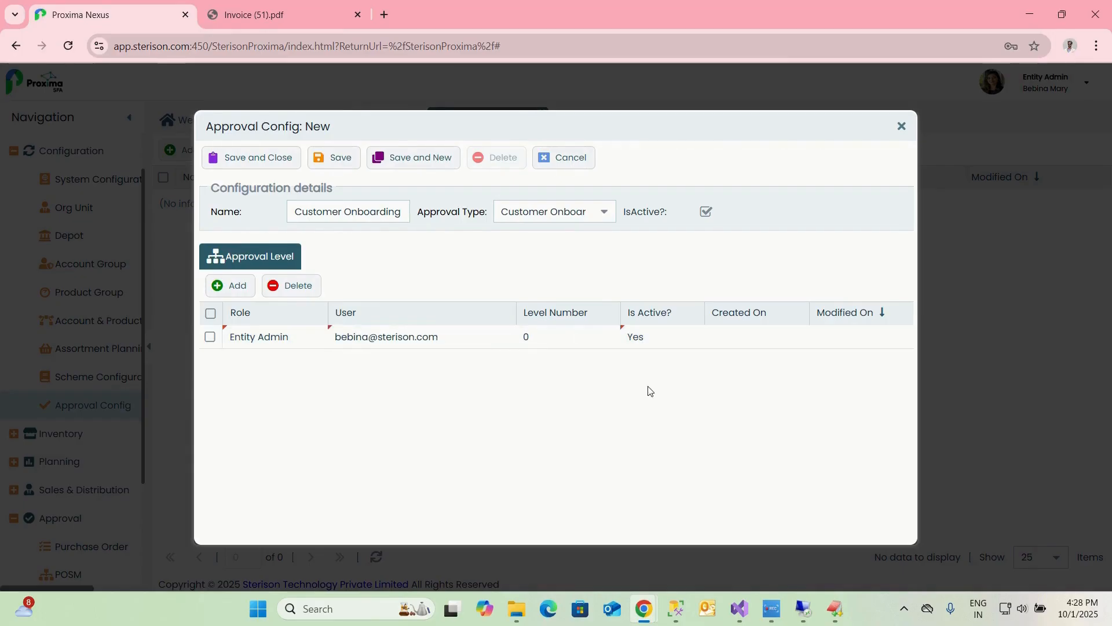
text(1)
click(613, 392)
Step: Add approval level 2 with role Report Users and save the configuration
click(239, 285)
click(313, 360)
click(260, 405)
click(462, 365)
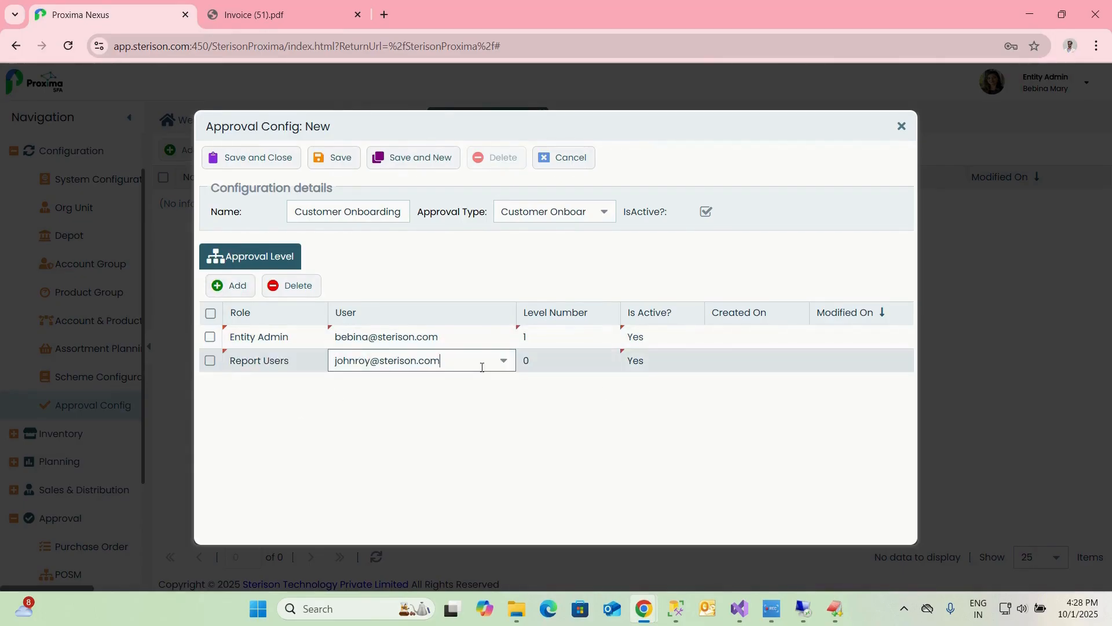
click(554, 360)
text(2)
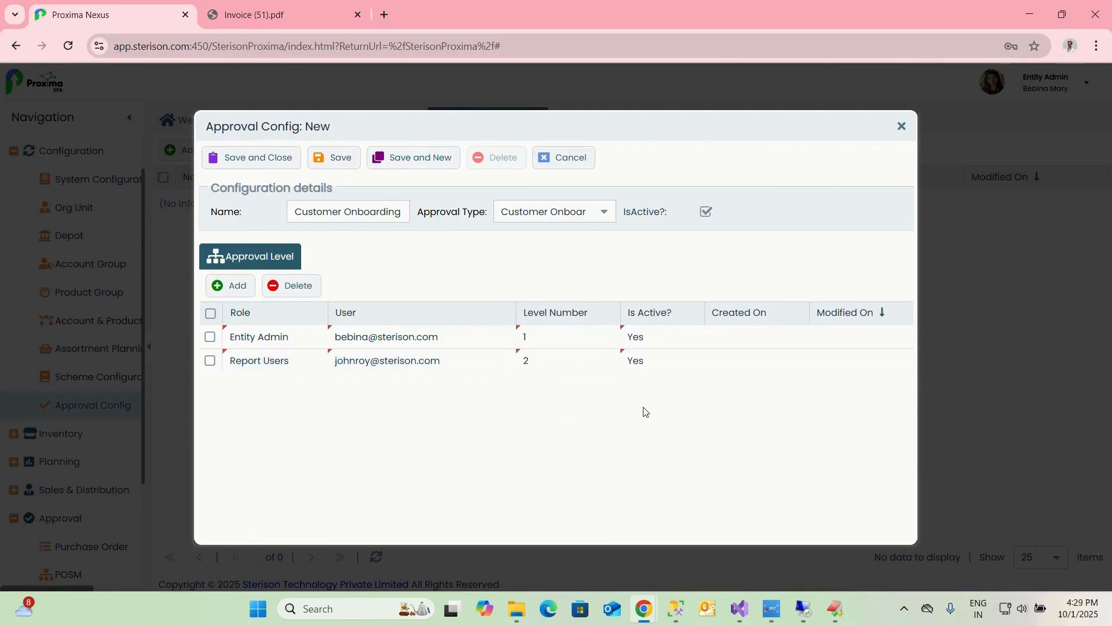
click(251, 157)
click(564, 364)
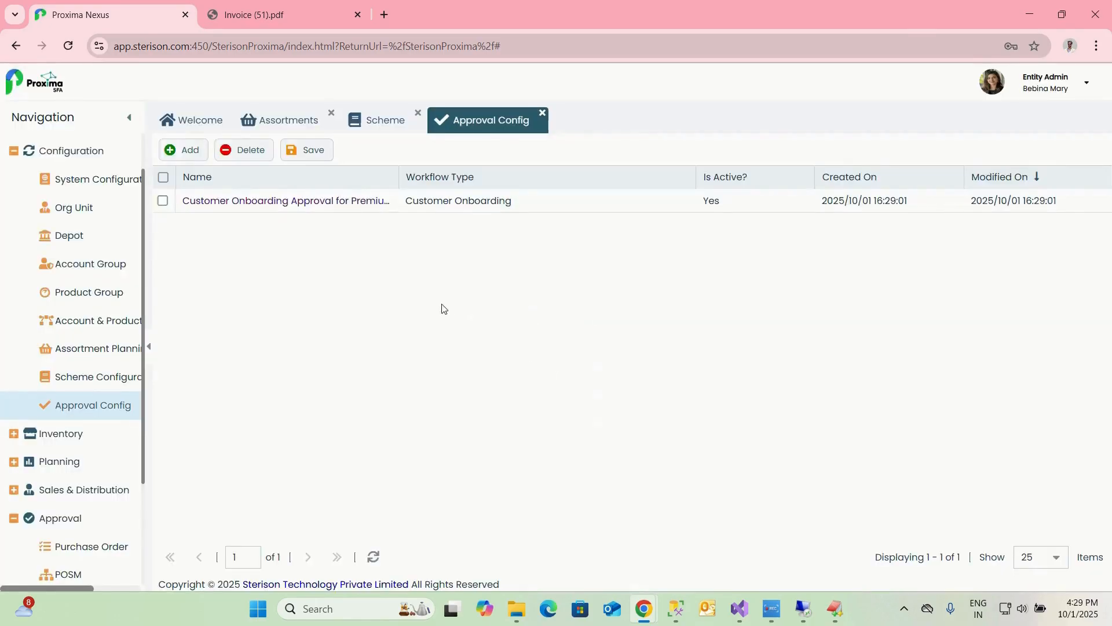
Step: Create a Distributor PO approval config with a Report Users level 1 and save it
click(188, 148)
click(604, 213)
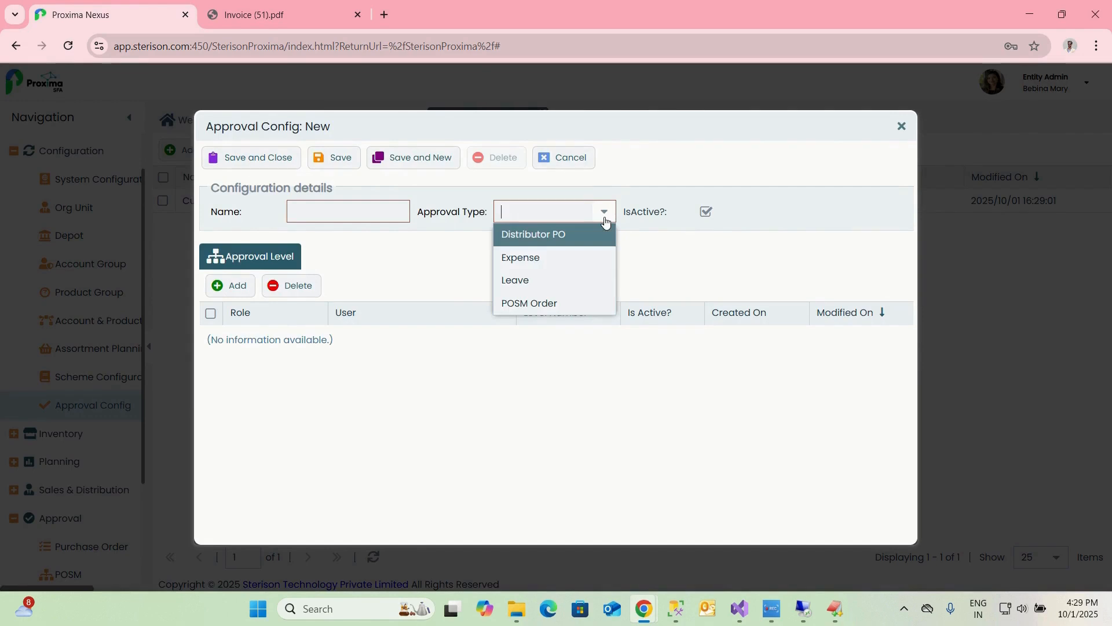
click(590, 234)
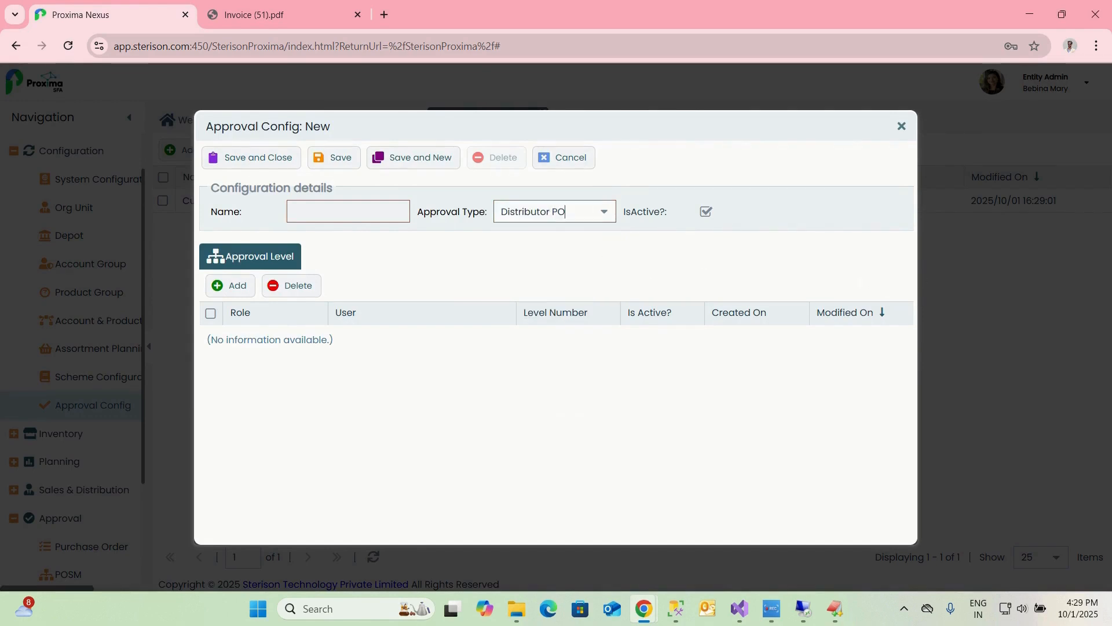
drag(344, 214, 275, 221)
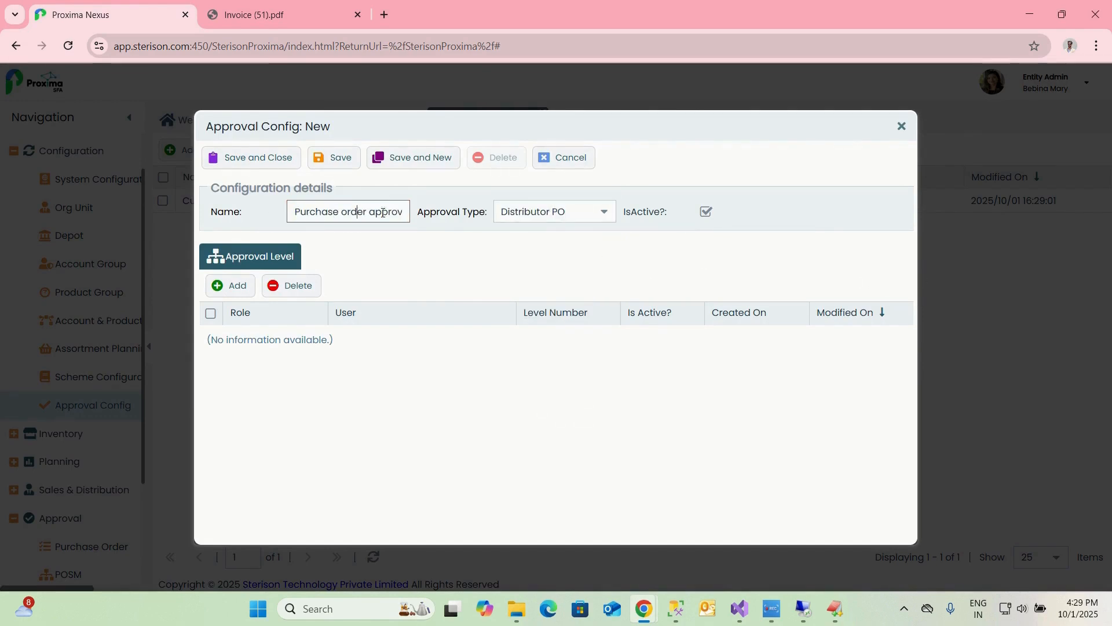
click(235, 286)
click(316, 342)
click(295, 389)
click(475, 354)
click(549, 388)
click(525, 337)
text(1)
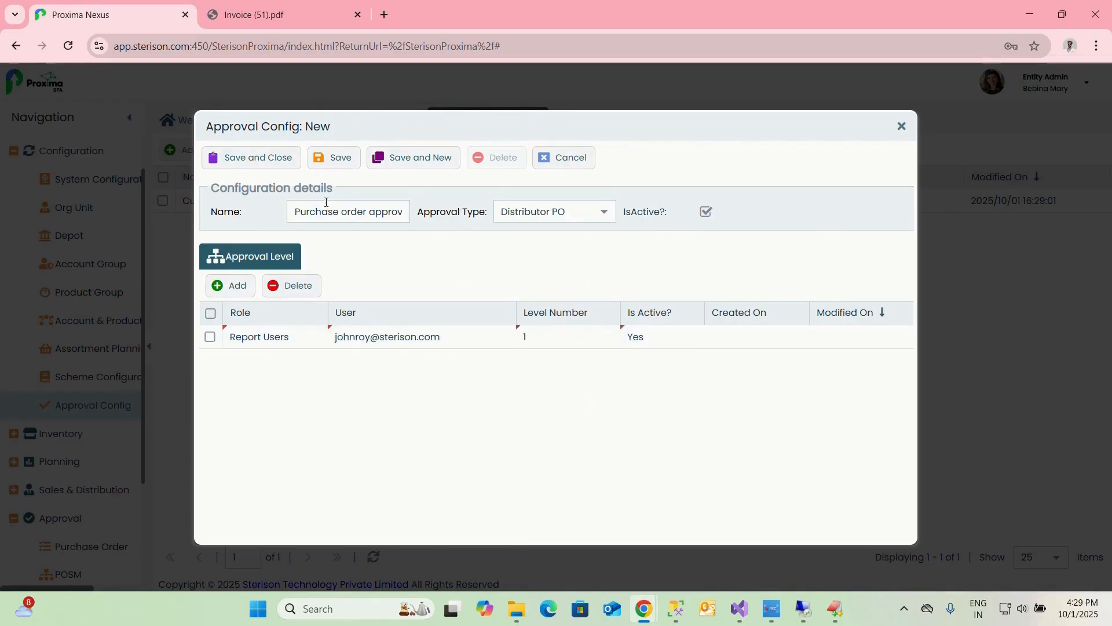
click(277, 158)
click(562, 365)
Step: Create a Leave-type config named 'Leave Approval' with a Report Users level 1 and save it
click(183, 151)
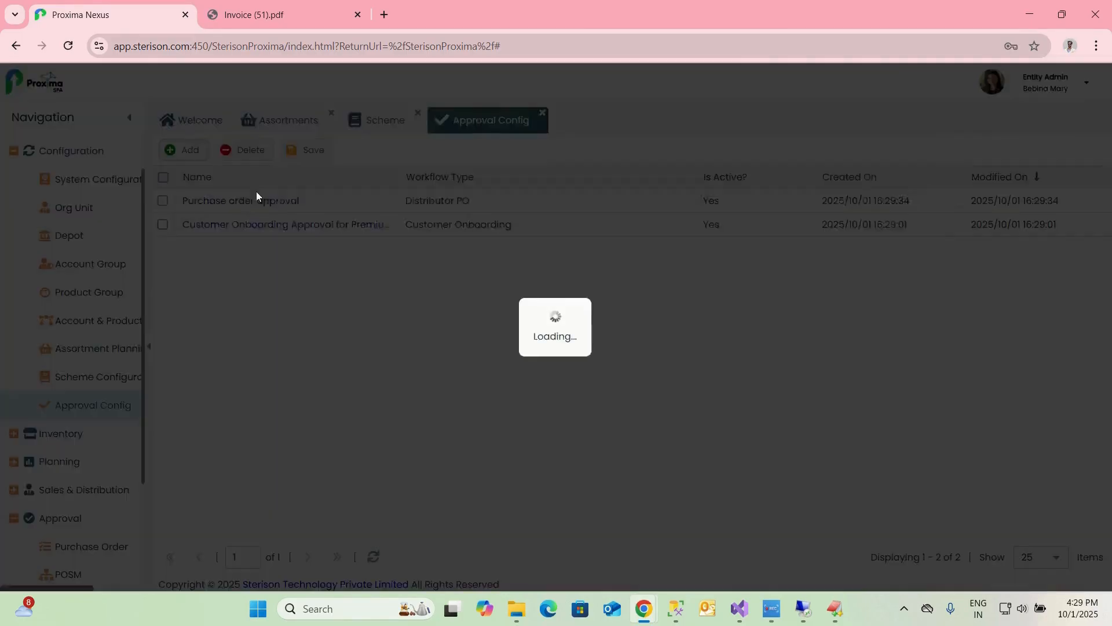
click(602, 216)
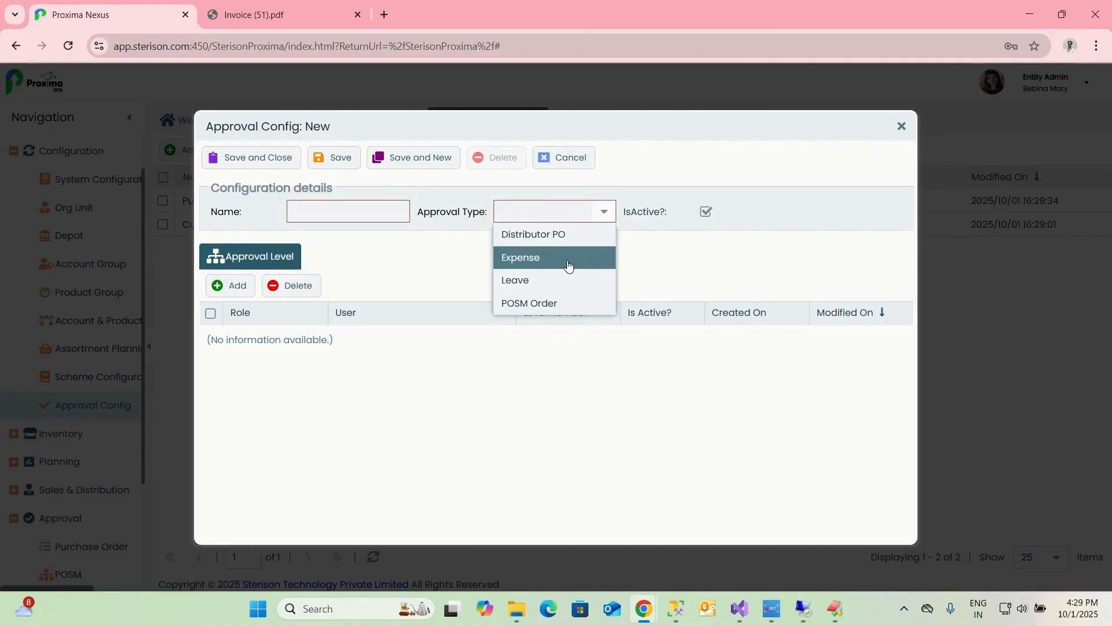
click(561, 281)
text(Leave Approval)
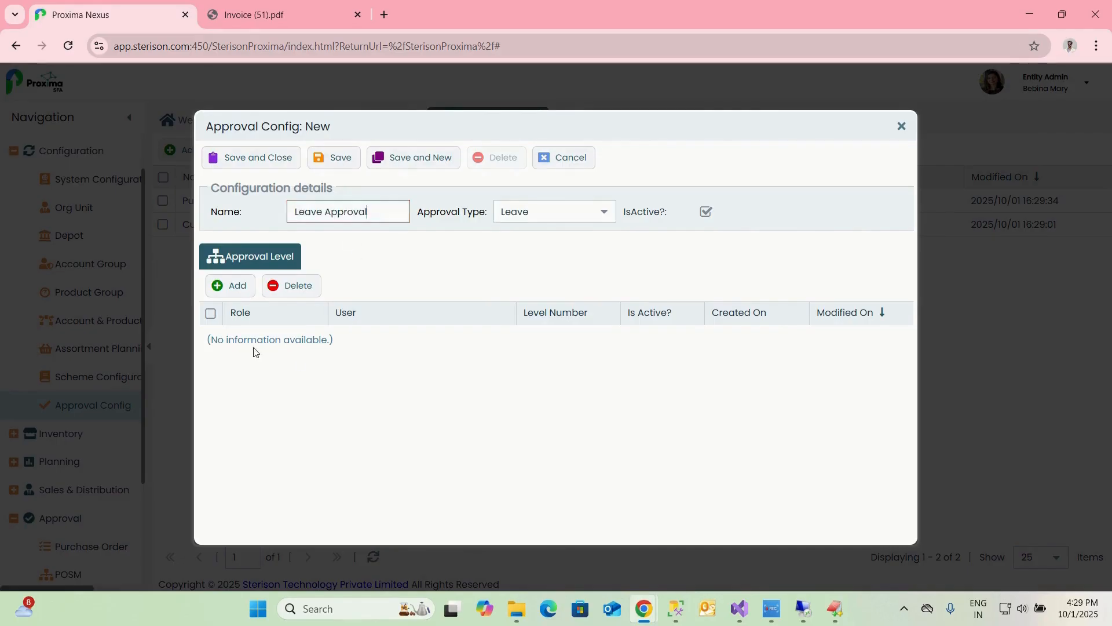
click(230, 285)
click(315, 337)
click(296, 383)
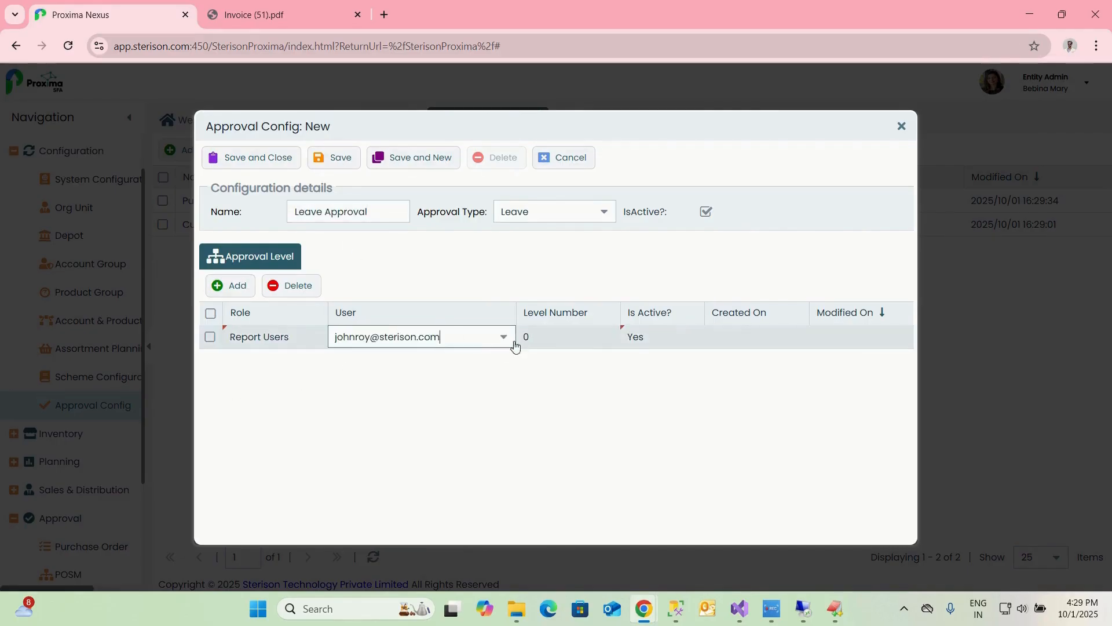
click(558, 345)
text(1)
click(284, 167)
click(549, 358)
Step: Start an Expense-type config named 'Expense Approval' with an Entity Admin level 1 and approver
click(187, 150)
click(603, 214)
click(566, 260)
click(382, 210)
text(Expense Approval)
click(238, 294)
click(315, 336)
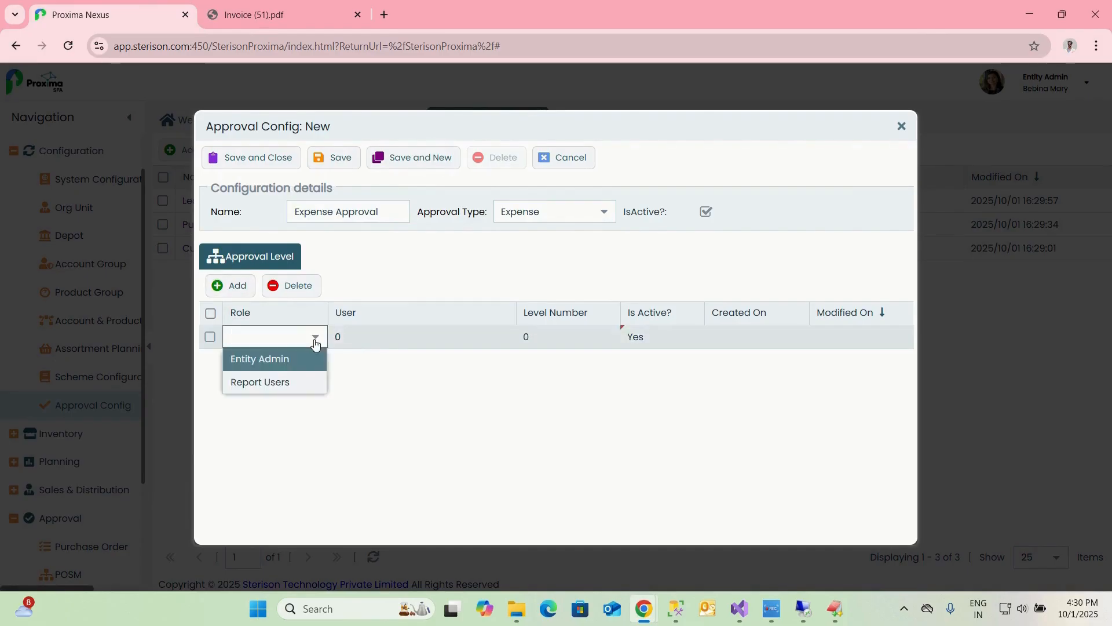
click(258, 380)
click(457, 347)
click(315, 365)
click(316, 337)
click(258, 358)
click(504, 343)
click(524, 370)
click(523, 344)
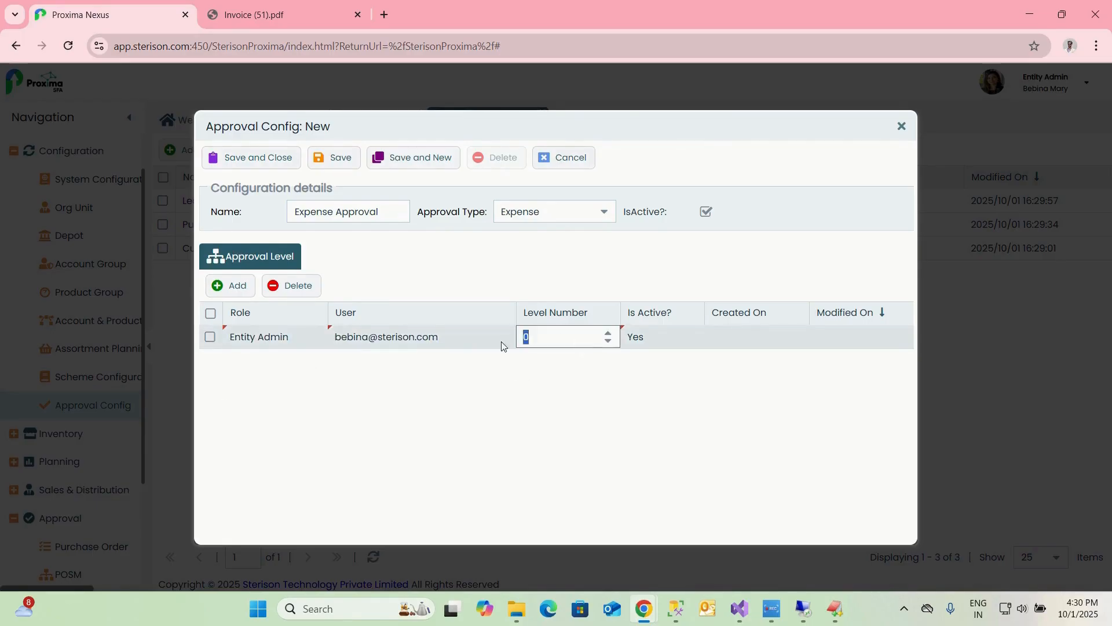
text(1)
key(Return)
Step: Add a Report Users level 2 to Expense Approval and save the config
click(230, 285)
click(315, 360)
click(272, 405)
click(502, 362)
click(558, 361)
text(2)
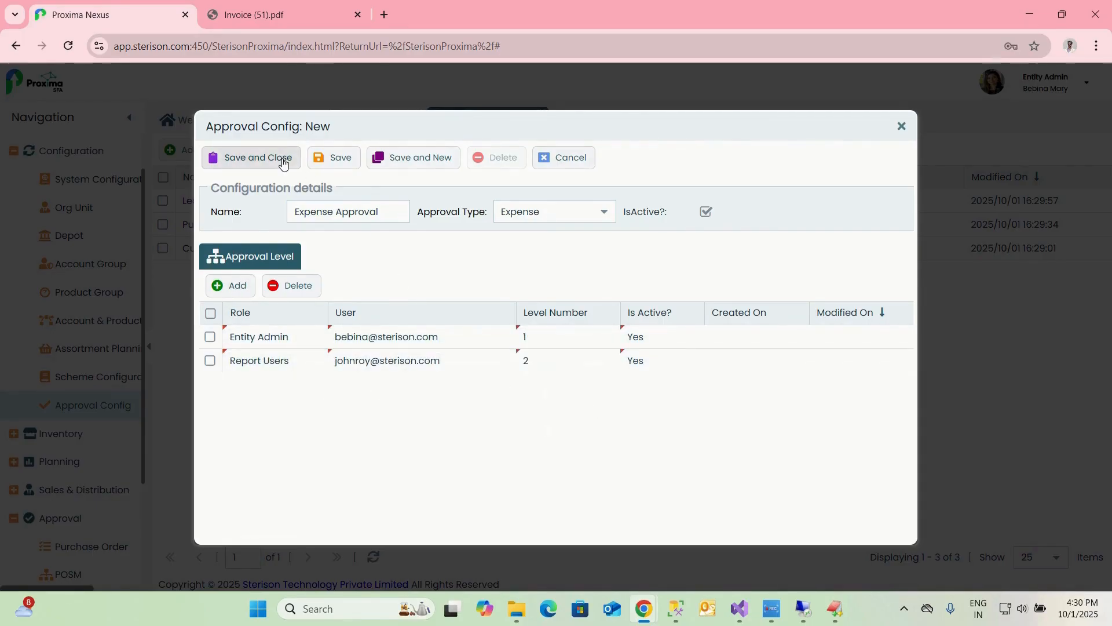
click(283, 164)
click(551, 358)
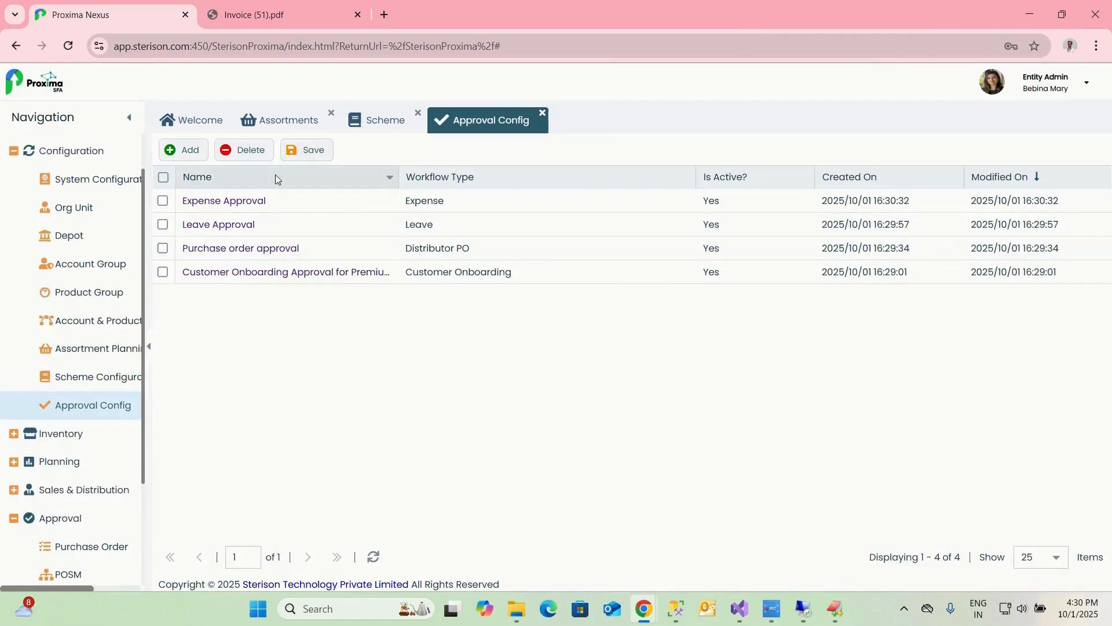
Step: Start a POSM Order config named 'POSM Authorization Flow' with an Entity Admin level 1
click(192, 152)
click(574, 212)
click(577, 254)
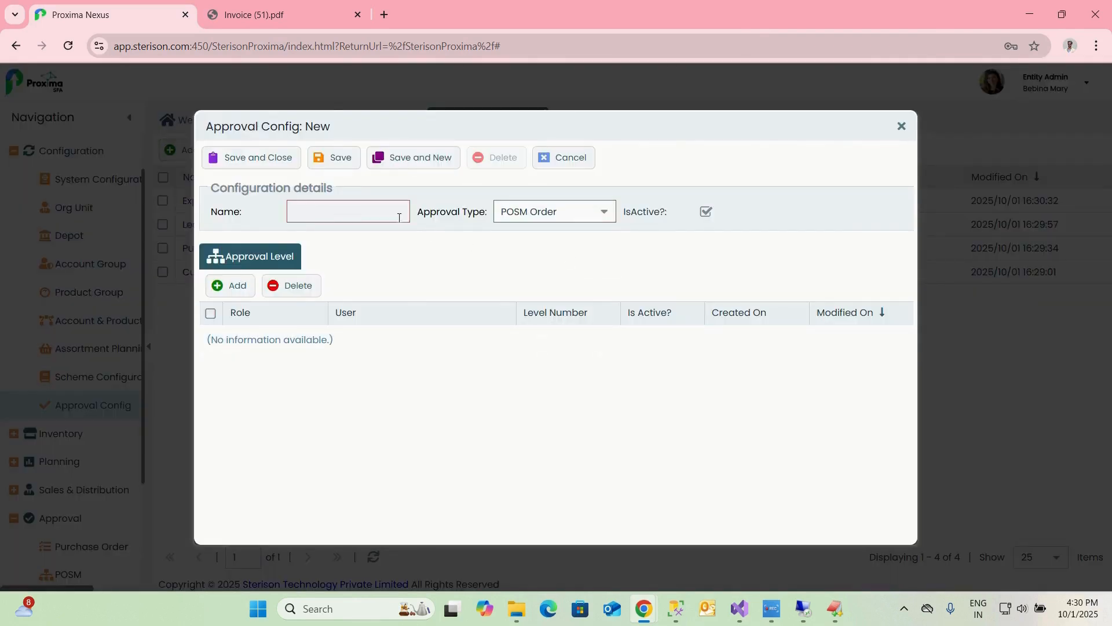
text(POSM Authorization Flow)
click(230, 285)
click(315, 337)
click(301, 375)
click(317, 339)
click(296, 360)
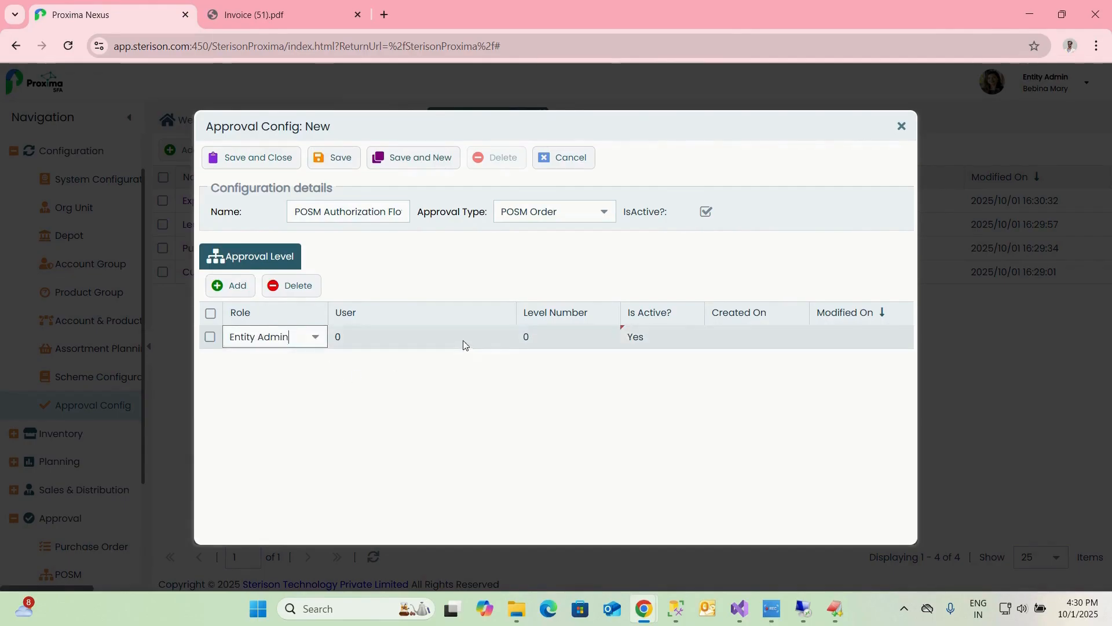
click(464, 341)
click(502, 339)
click(464, 360)
click(544, 346)
text(1)
Step: Add a Report Users level 2 to POSM Authorization Flow and save it
click(230, 285)
click(316, 360)
click(261, 405)
click(437, 367)
click(524, 365)
text(2)
click(613, 417)
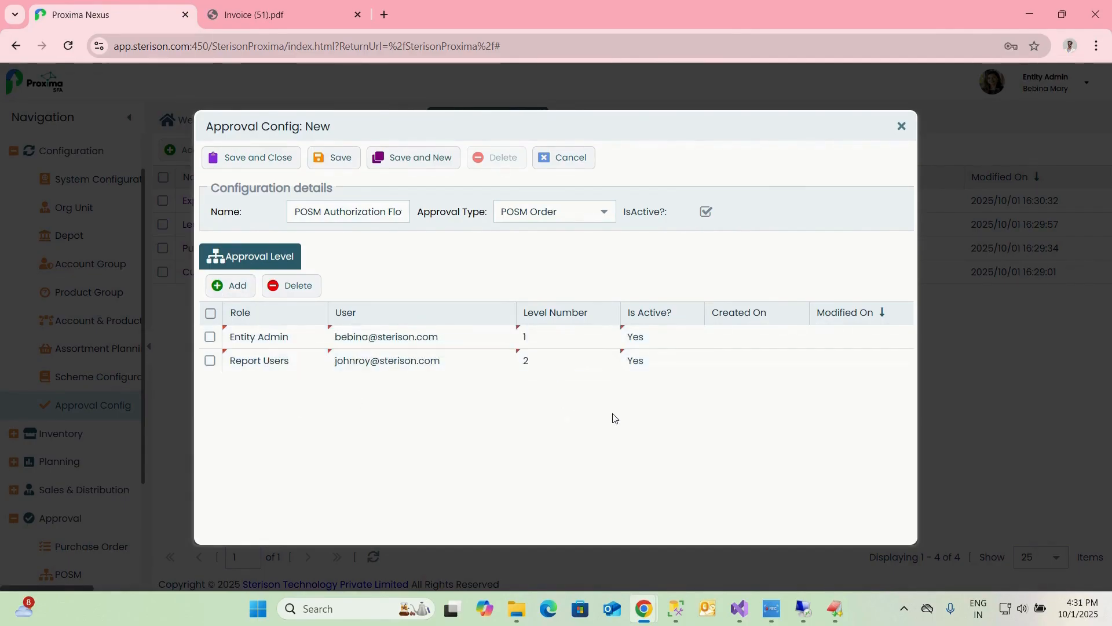
click(275, 165)
Step: Start a Distributor PO config named 'PO Approval for orders value > 5000' with an Entity Admin level 1
click(184, 149)
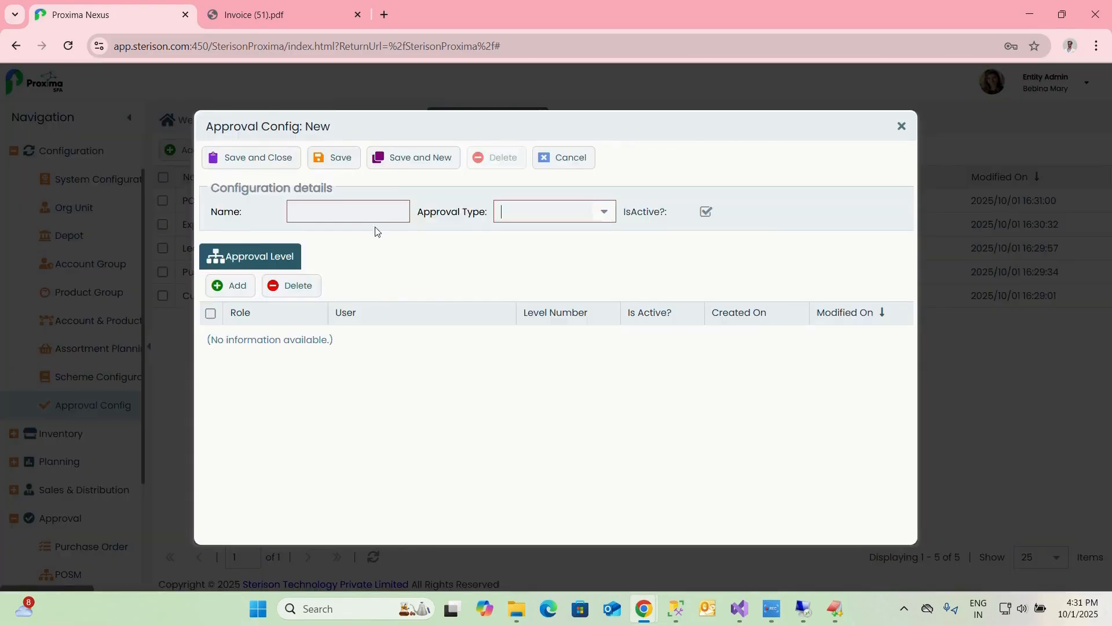
click(575, 212)
click(604, 213)
click(572, 237)
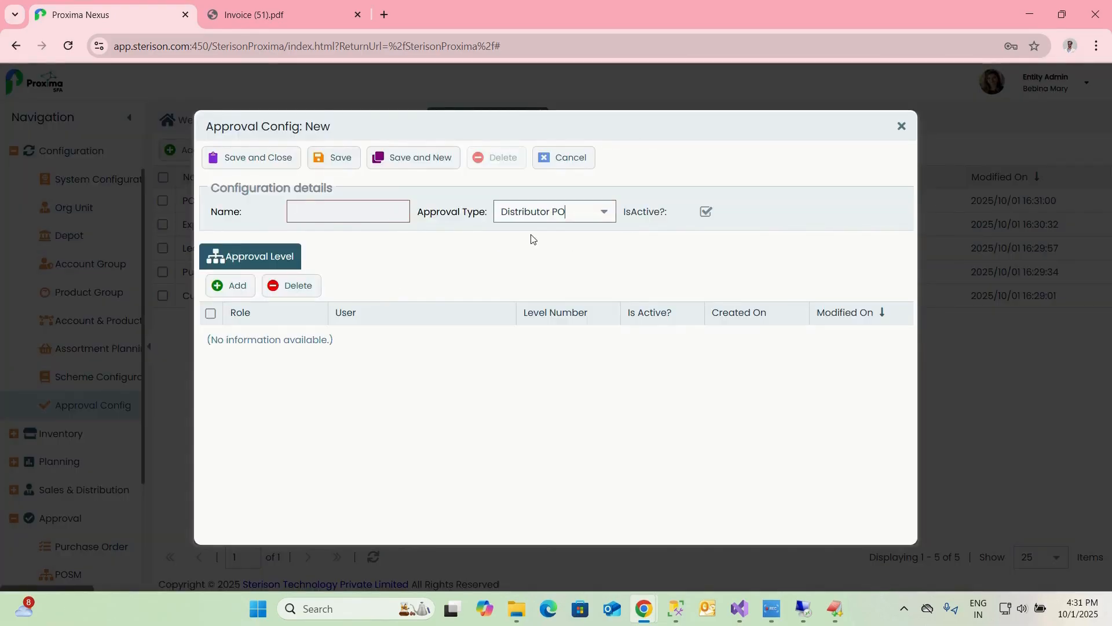
text(PO Approval for orders)
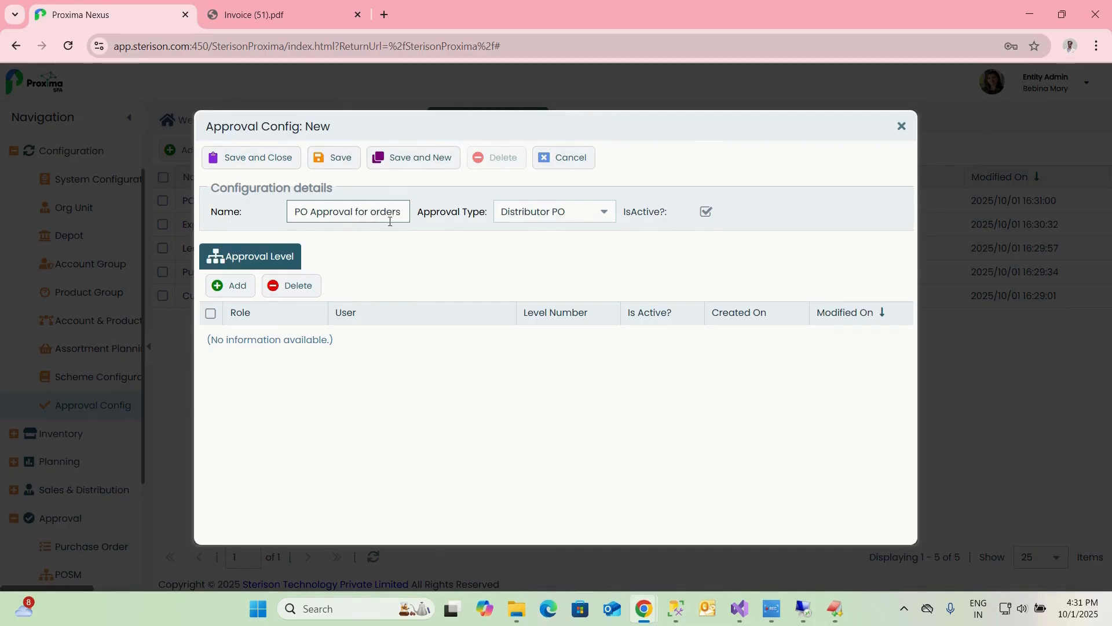
click(230, 285)
click(315, 337)
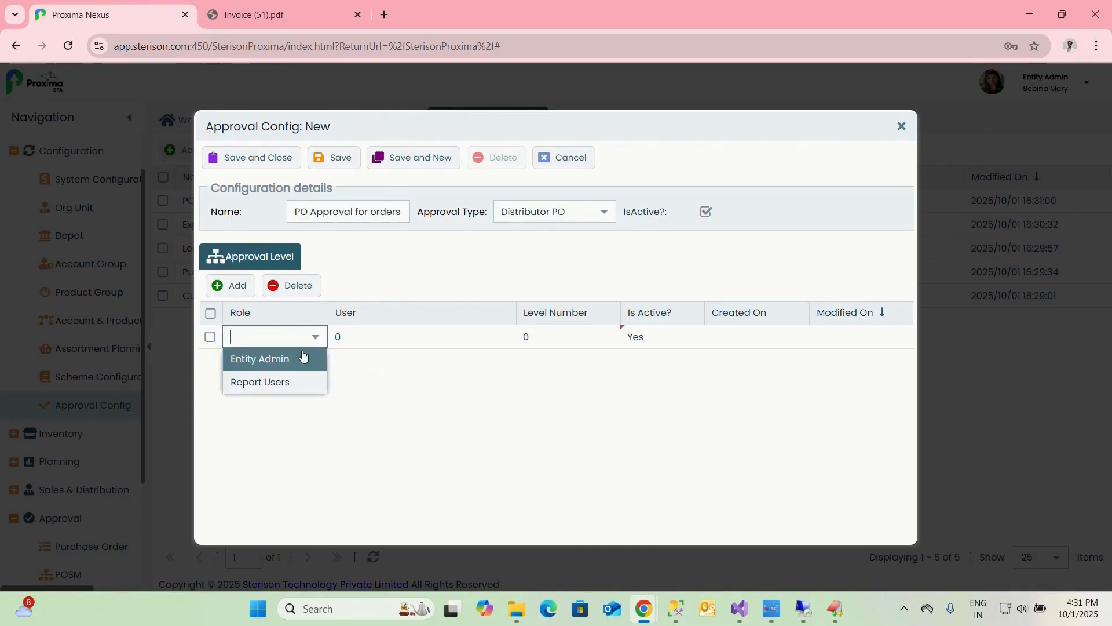
click(261, 381)
click(315, 336)
click(258, 357)
click(499, 335)
click(495, 358)
click(577, 342)
text(1)
Step: Add a Report Users level 2, save the PO approval config, and go to Purchase Requests
click(231, 285)
click(314, 359)
click(260, 405)
click(493, 361)
click(504, 361)
click(619, 385)
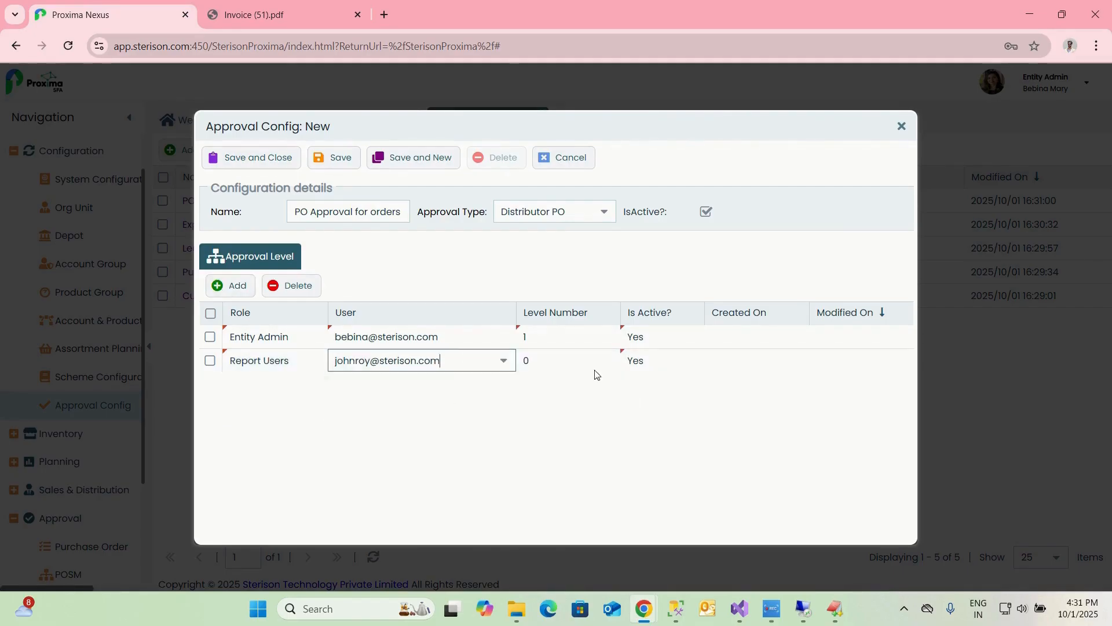
click(539, 364)
click(547, 411)
click(569, 370)
text(2)
click(264, 159)
click(556, 356)
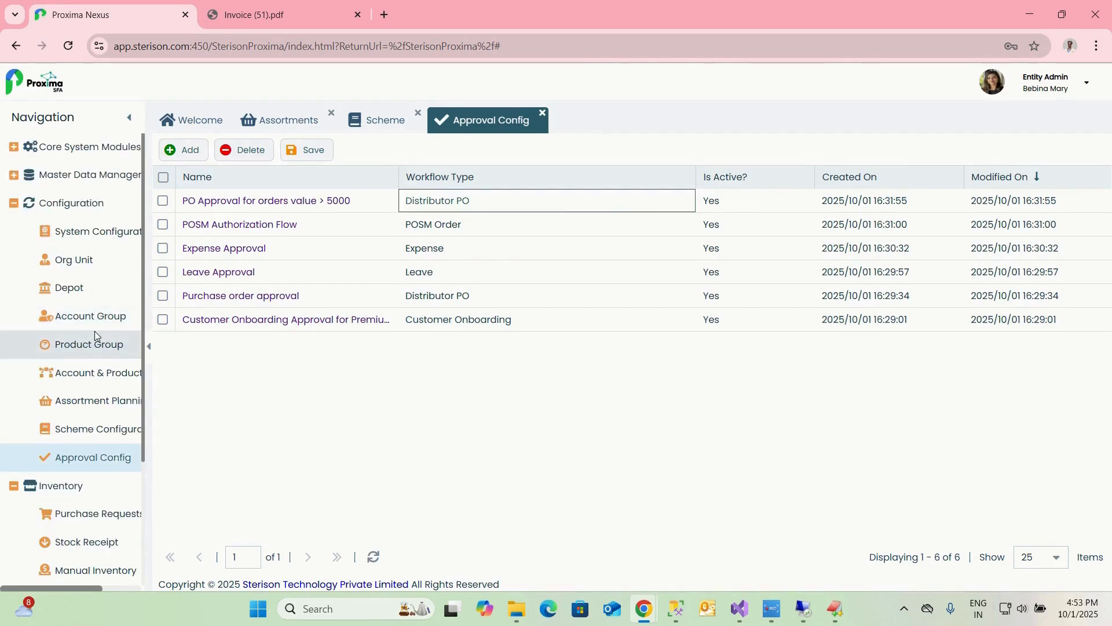
scroll(95, 331, down, 2)
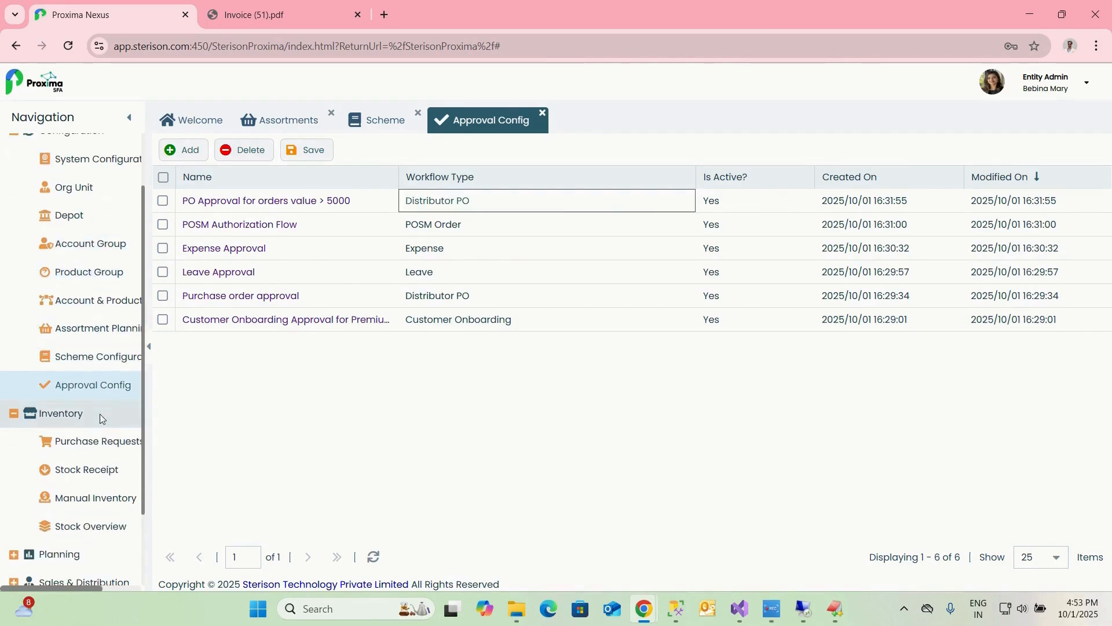
click(99, 443)
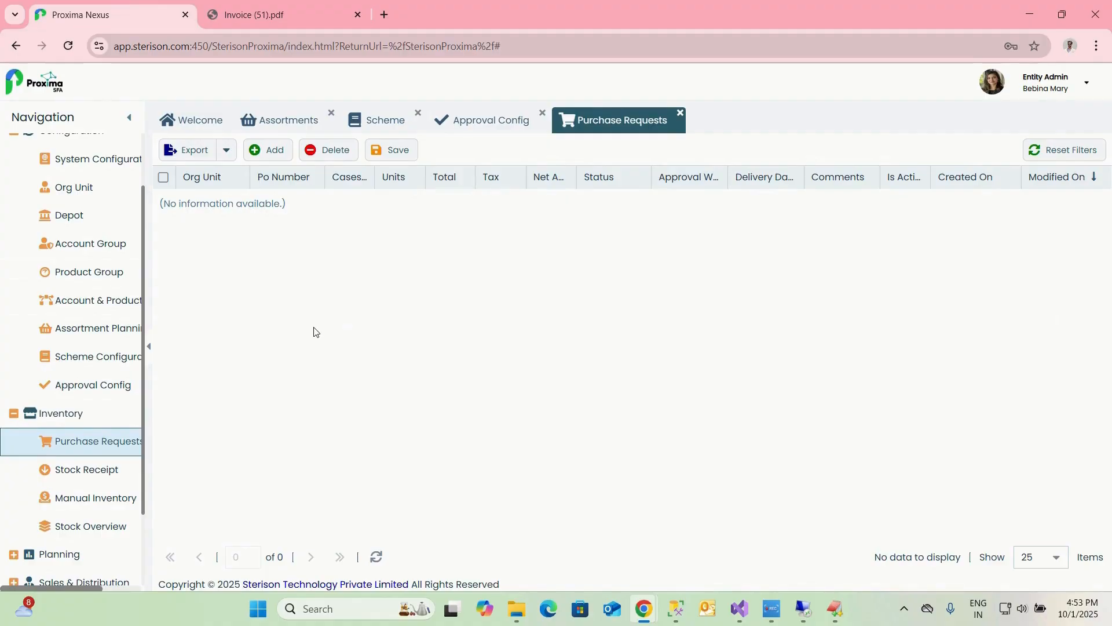
Step: Try a FreshMart Distributors purchase order, cancel it, and check the Org Unit list
click(272, 150)
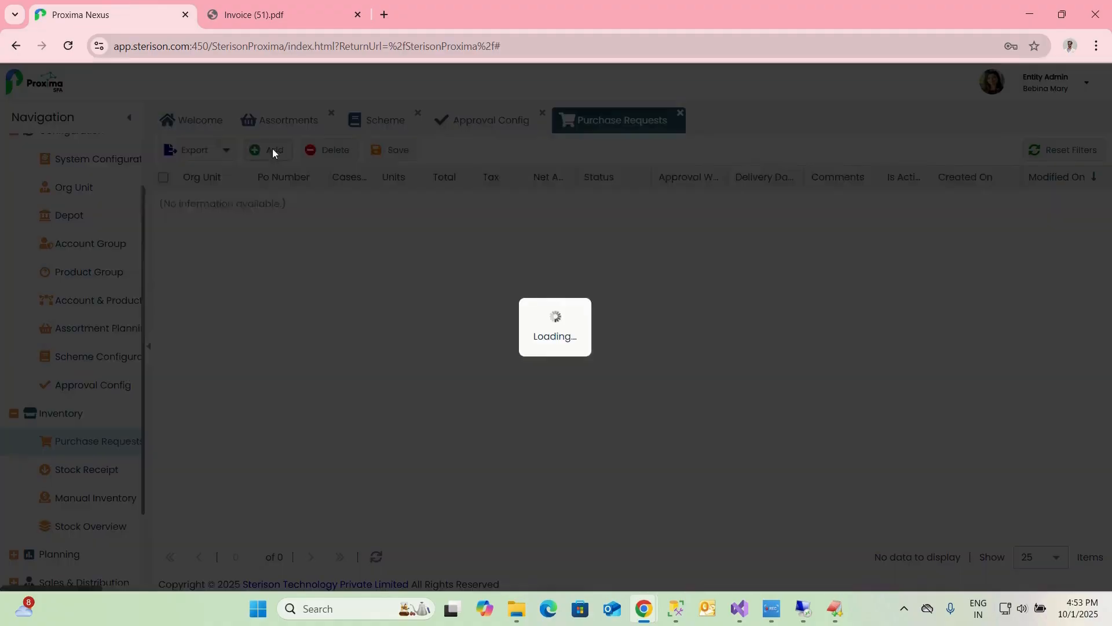
click(342, 232)
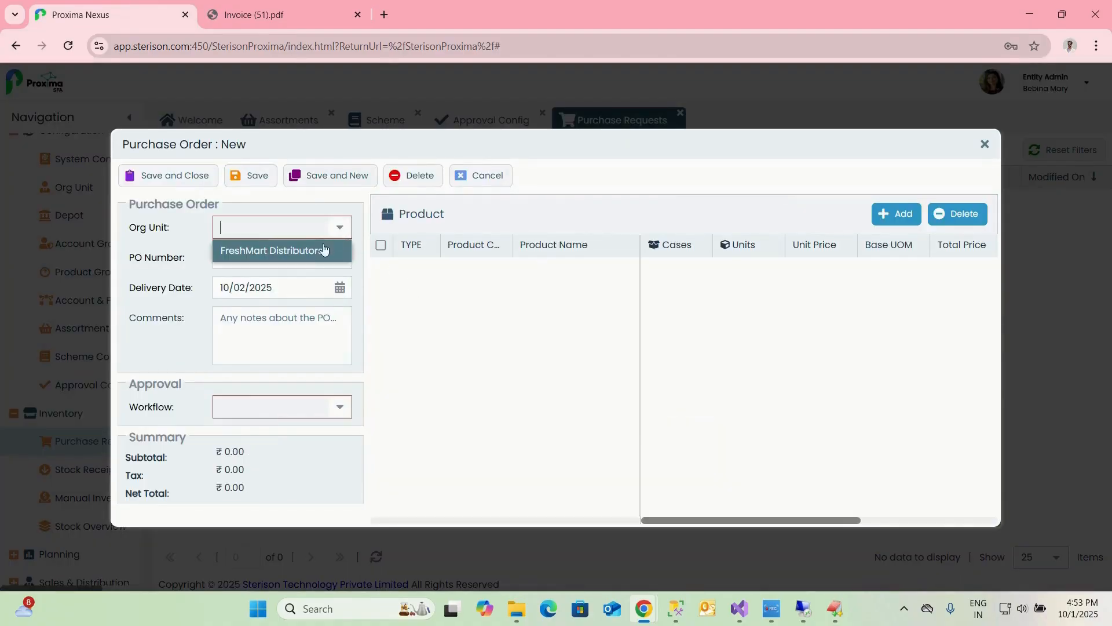
click(312, 258)
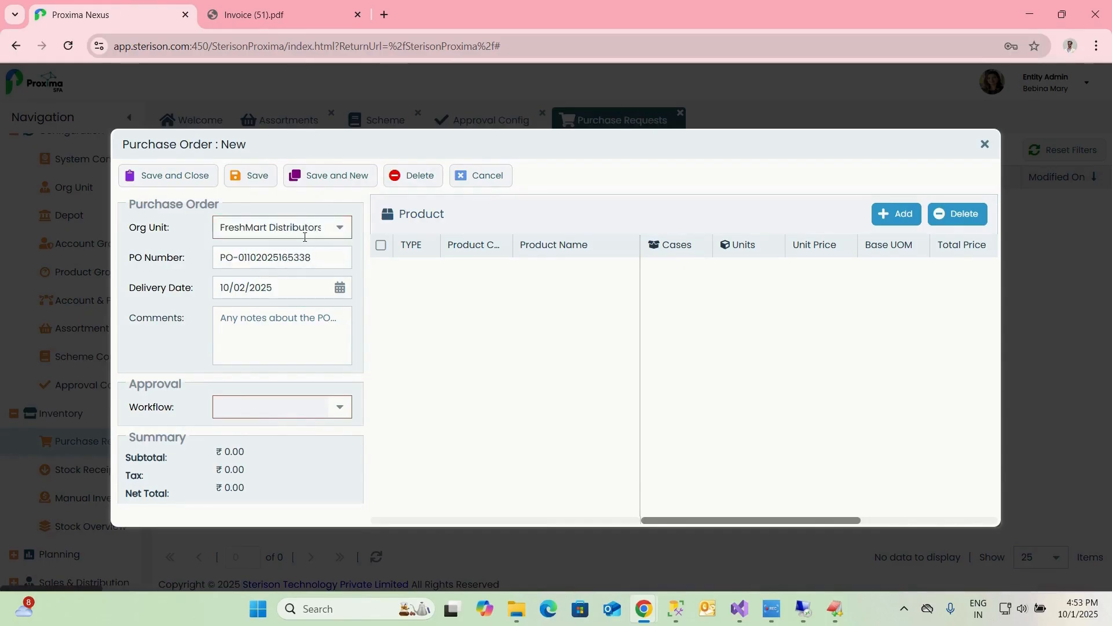
click(481, 175)
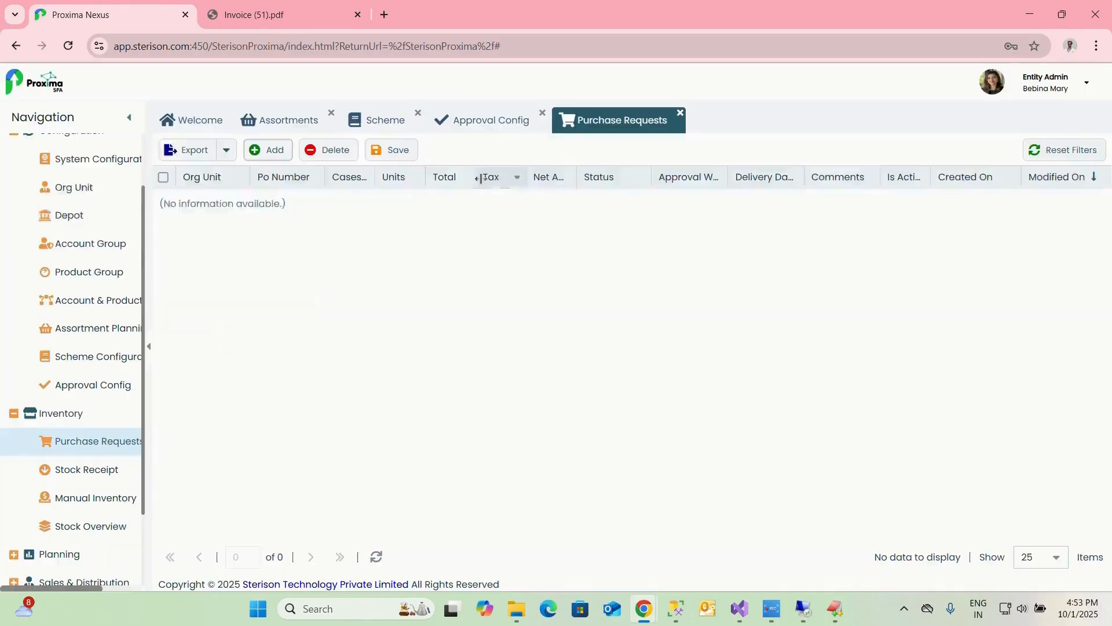
click(77, 200)
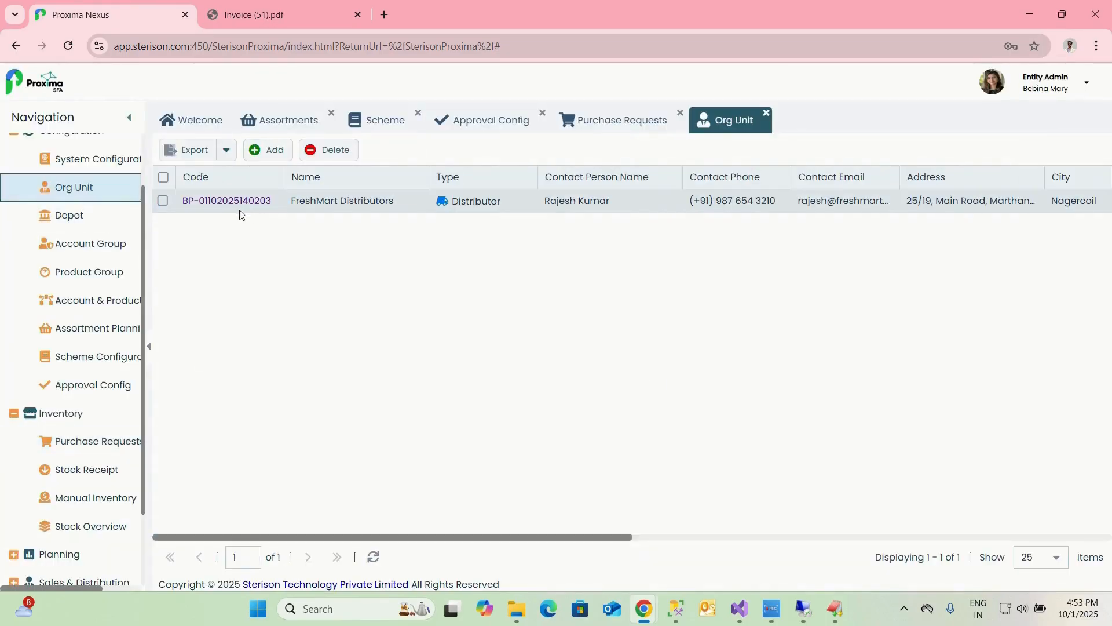
click(597, 121)
Step: Start a new purchase order with org unit FreshMart Distributors
click(266, 151)
click(332, 231)
click(323, 249)
click(332, 259)
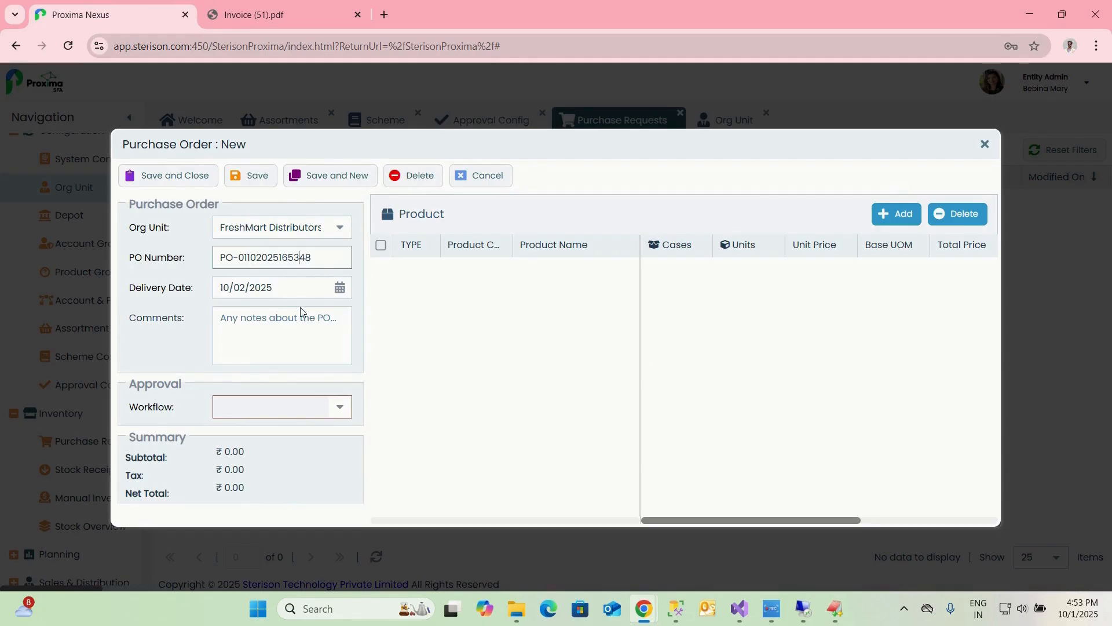
Step: Add comment 'Initial purchase', attach the Purchase order approval workflow, and open the product picker
click(299, 330)
text(Initial purchase)
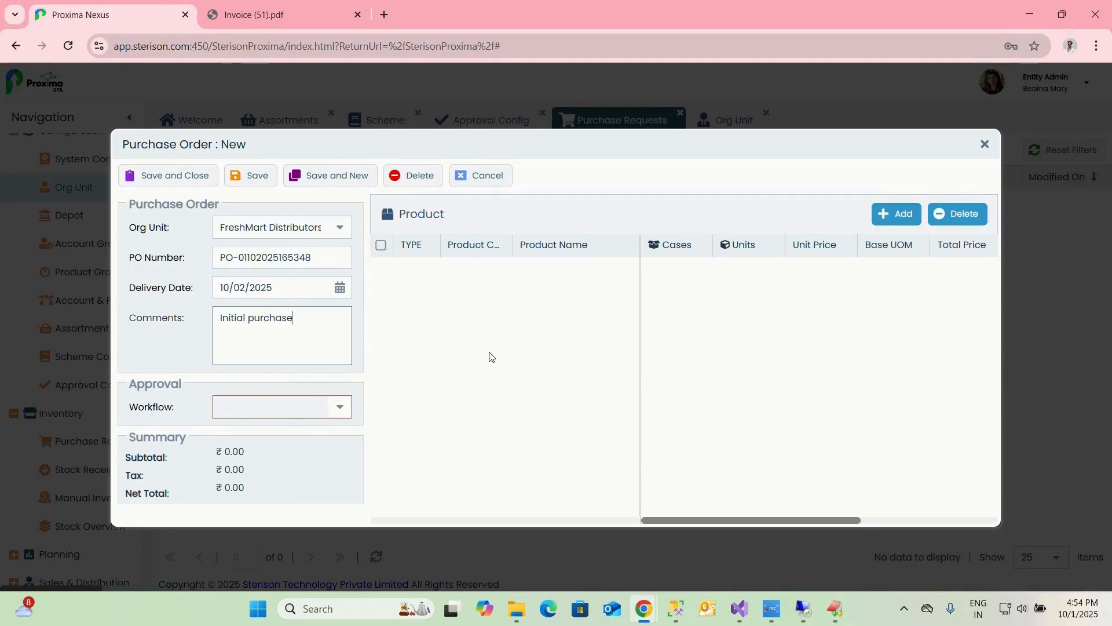
click(344, 411)
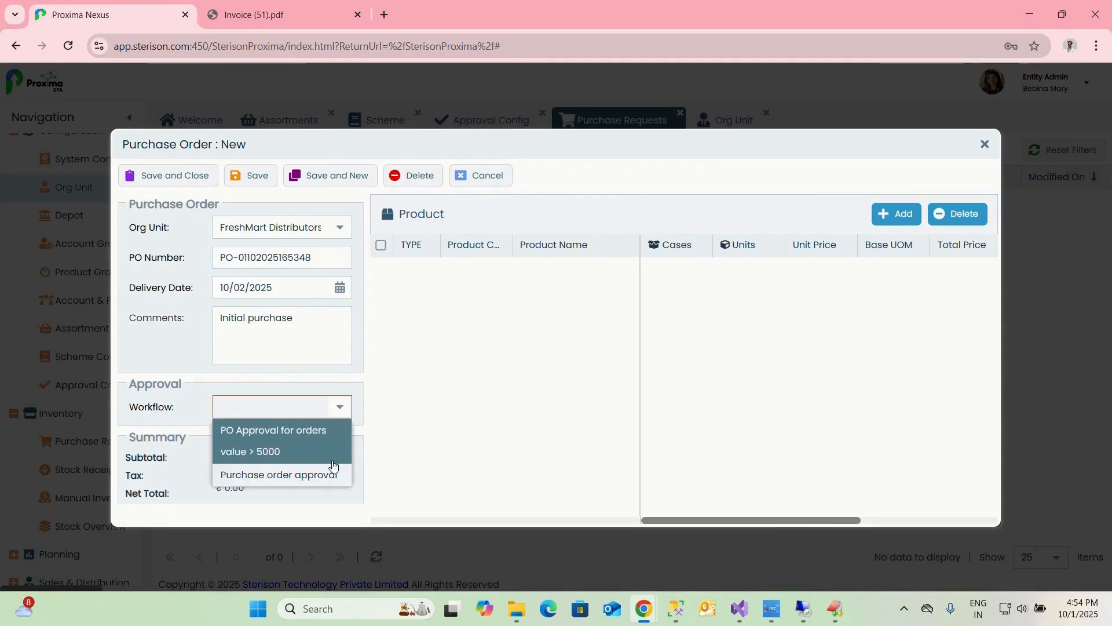
click(325, 480)
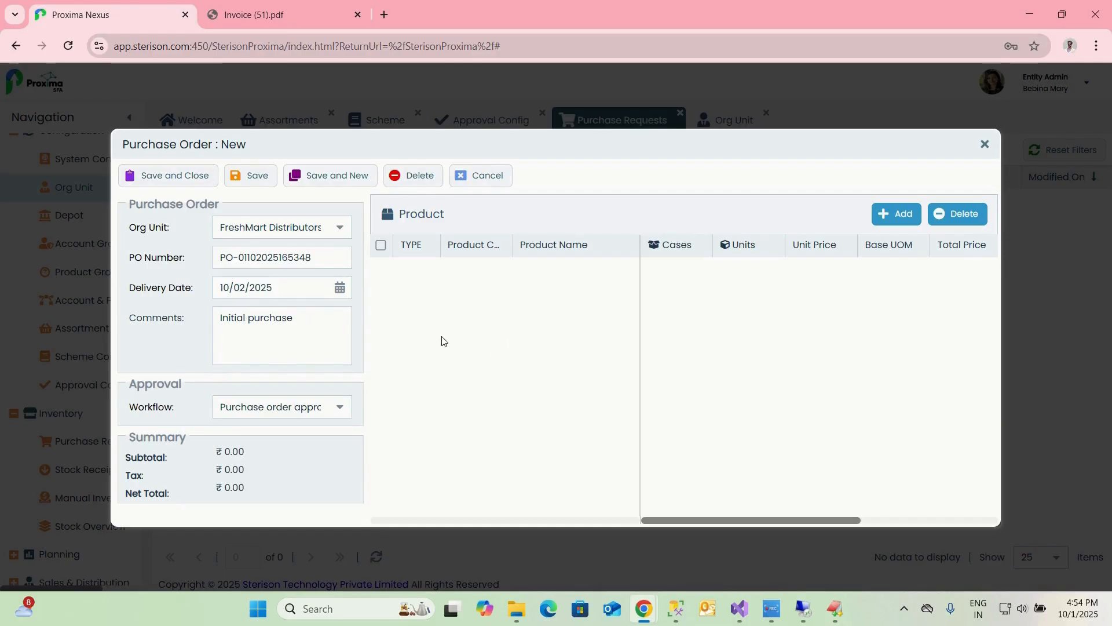
click(895, 213)
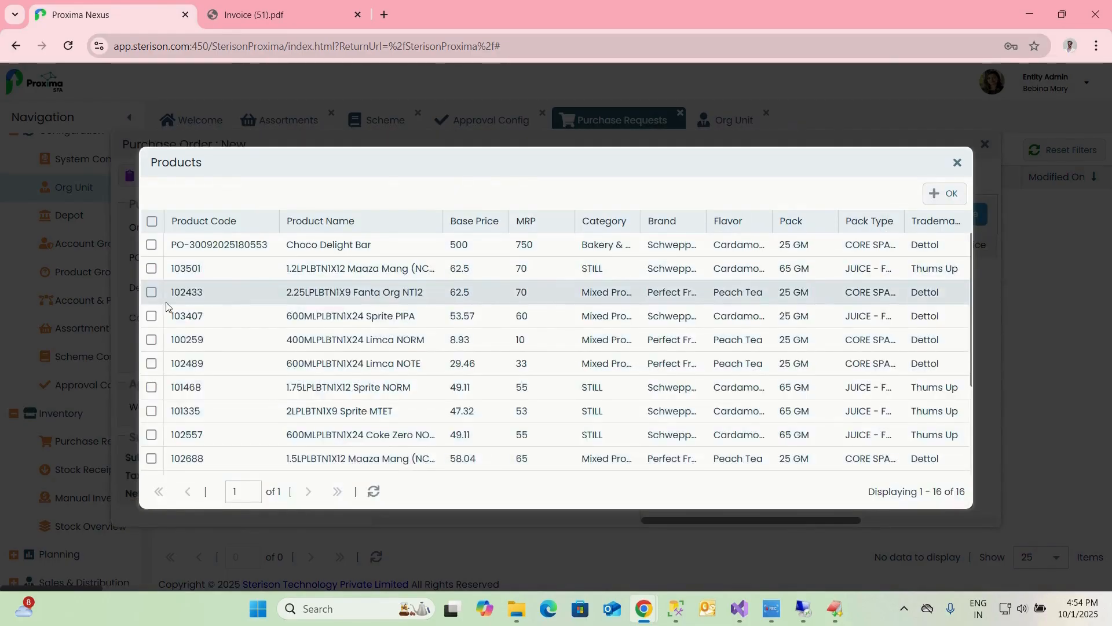
Step: Add the wanted products to the FreshMart Distributors order, unticking others such as 102433 and 103501
scroll(505, 337, down, 3)
scroll(505, 337, down, 2)
scroll(494, 348, up, 5)
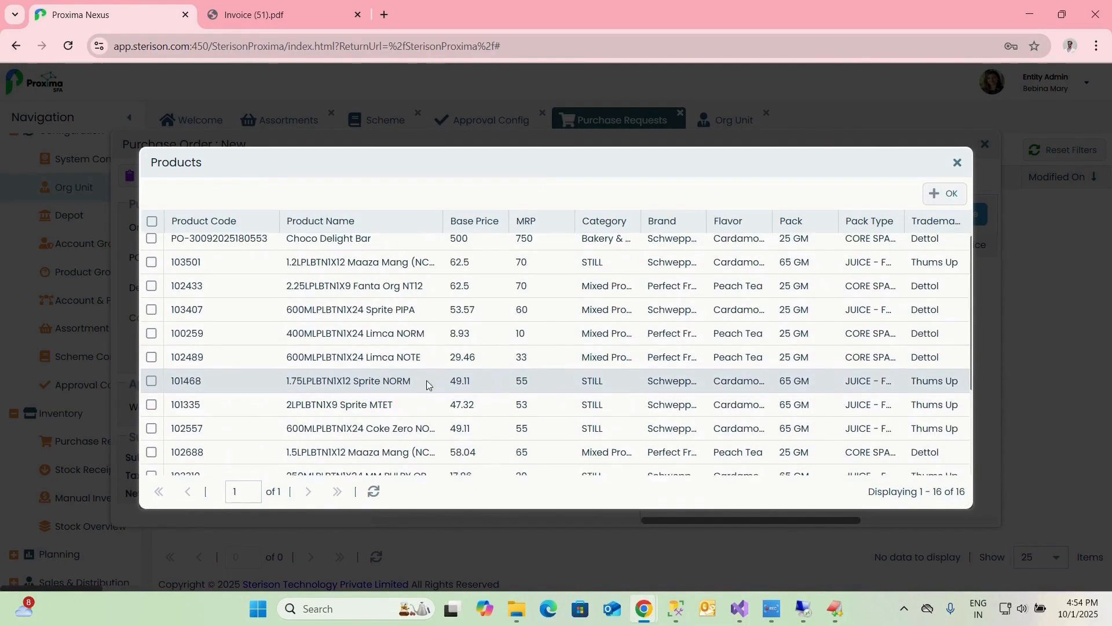
click(152, 222)
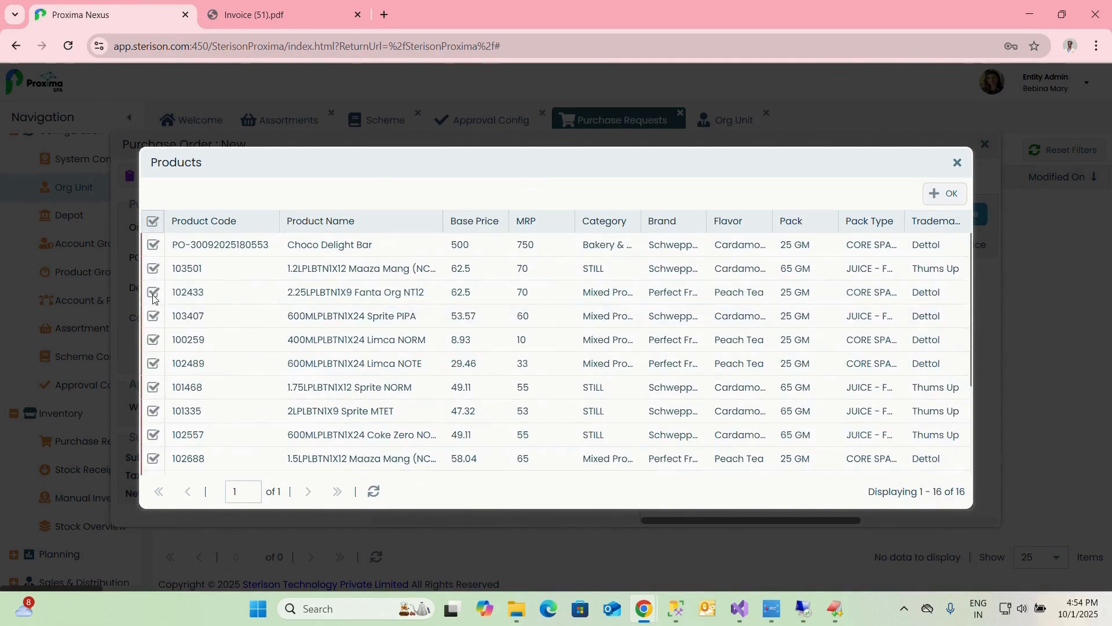
scroll(273, 334, down, 3)
click(152, 413)
click(152, 343)
click(152, 296)
click(152, 248)
scroll(193, 355, up, 3)
click(153, 292)
click(152, 269)
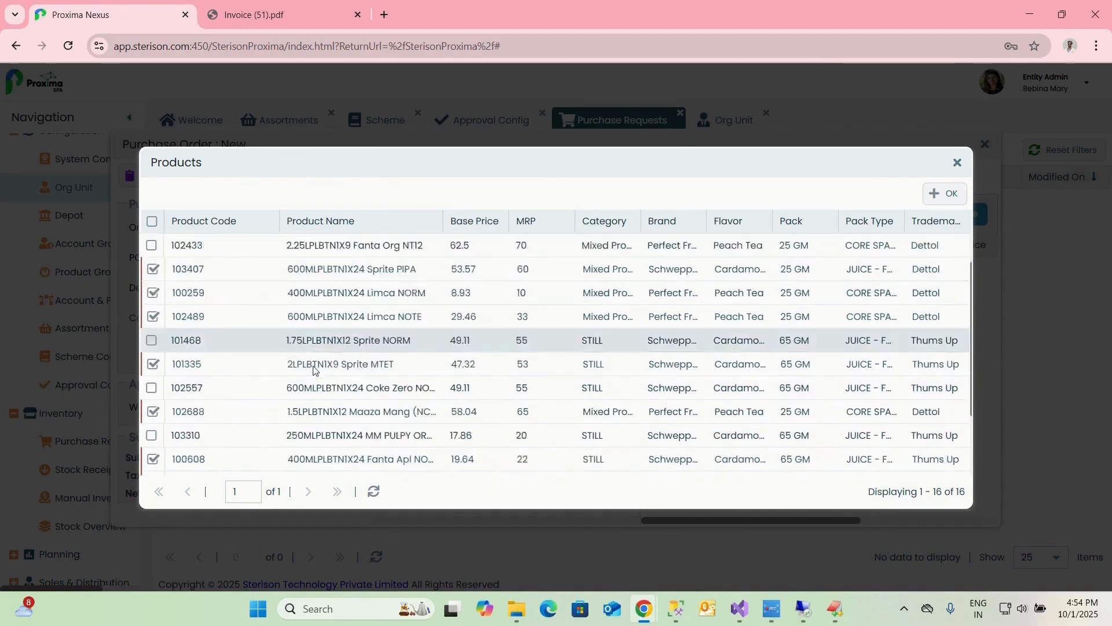
click(944, 193)
Step: Enter the Cases quantities for the product lines, with 47 cases for product 103600
click(675, 271)
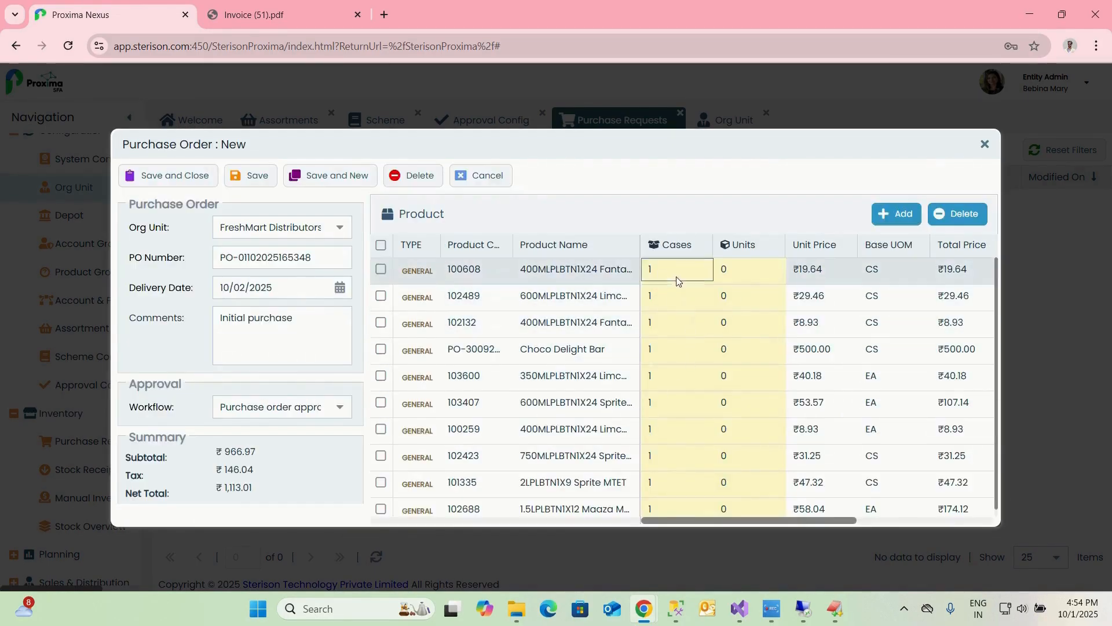
text(0)
click(678, 297)
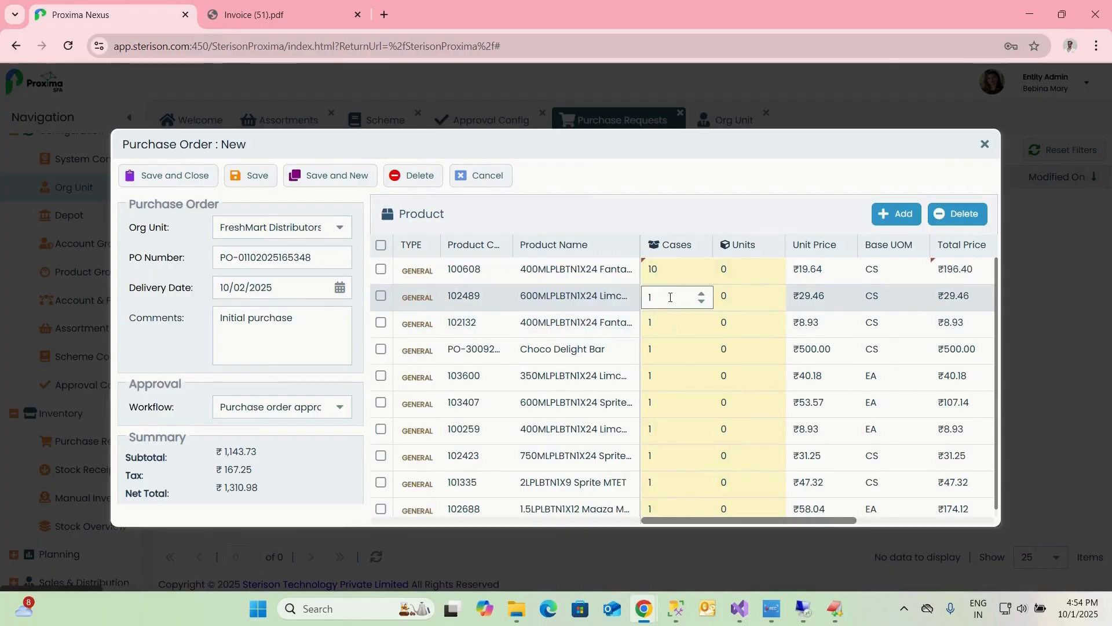
text(5)
click(675, 325)
text(20)
click(672, 349)
click(655, 377)
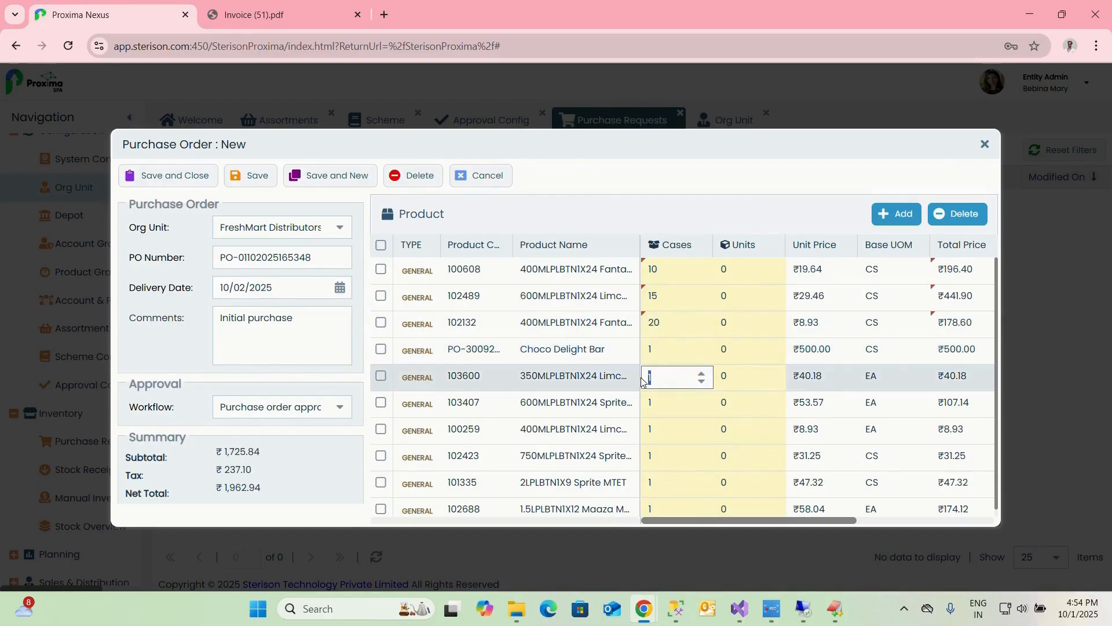
text(47)
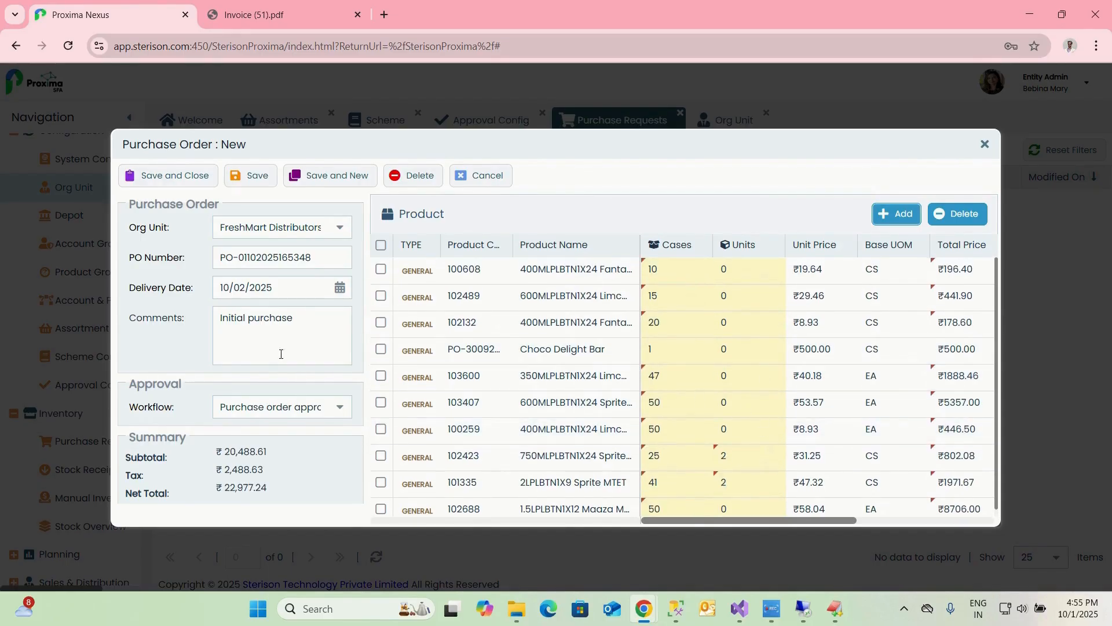
Step: Choose the PO Approval for order workflow, give two lines discounts of 50 and 30, and save
click(349, 411)
click(321, 455)
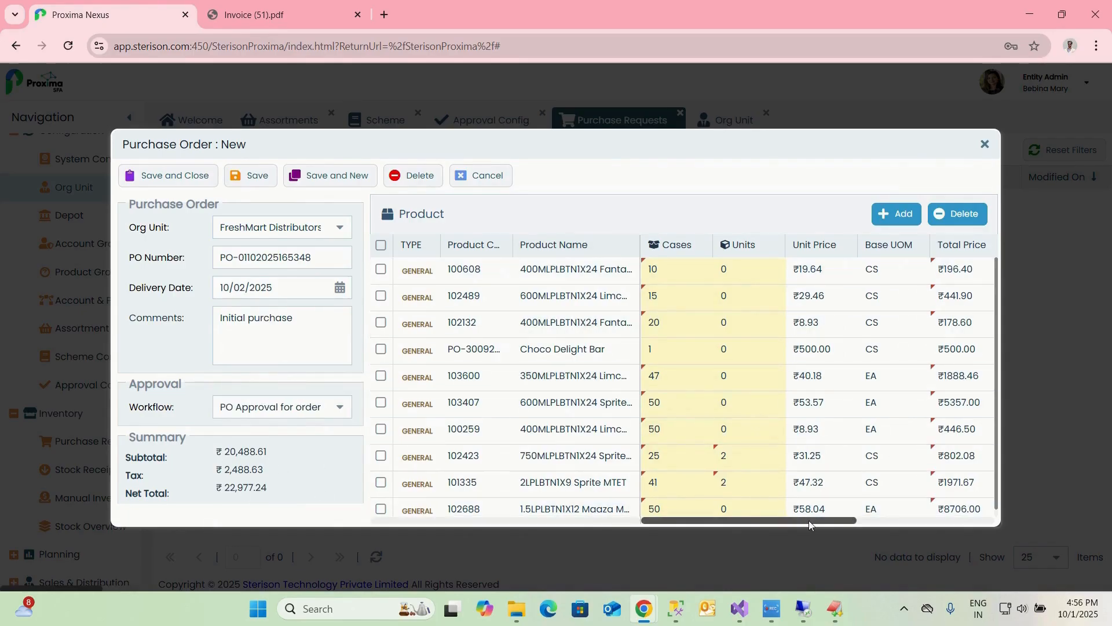
drag(809, 524, 953, 525)
click(809, 266)
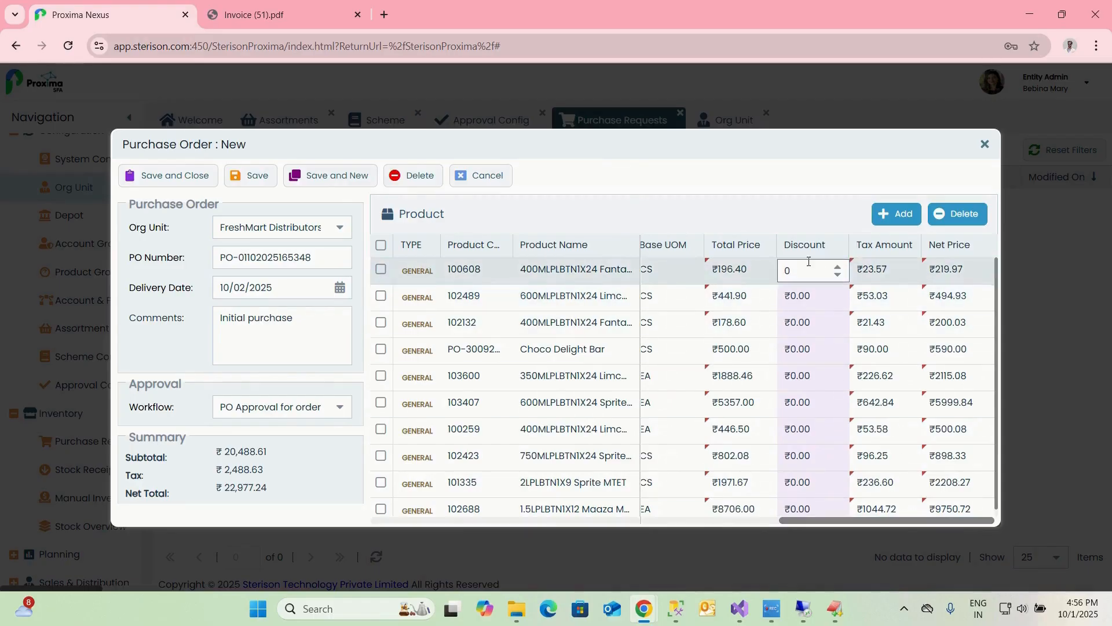
click(807, 224)
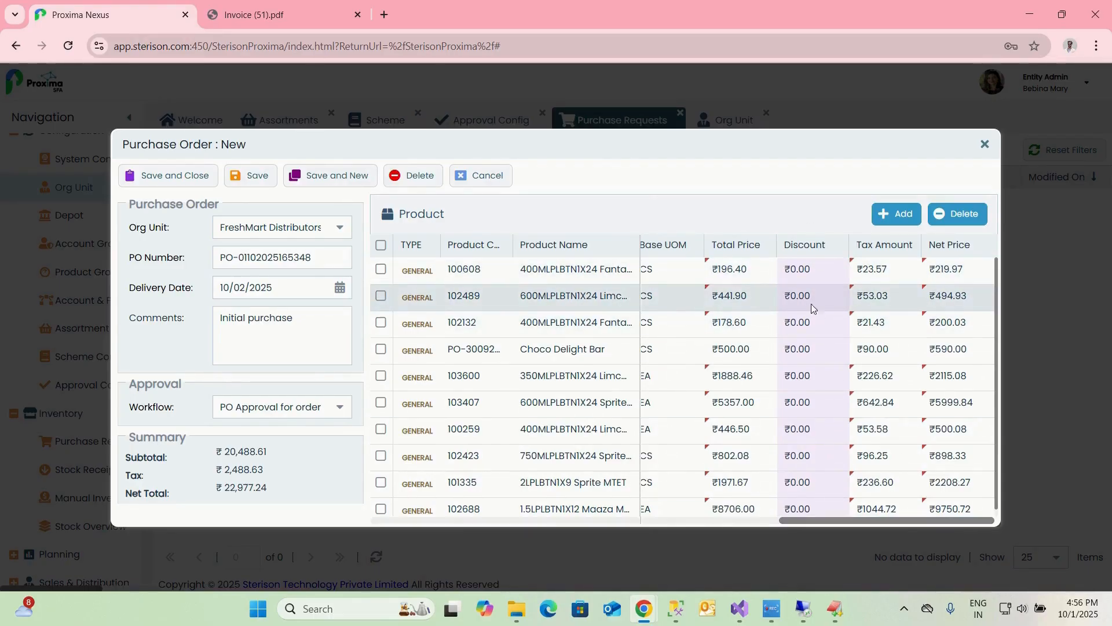
click(816, 301)
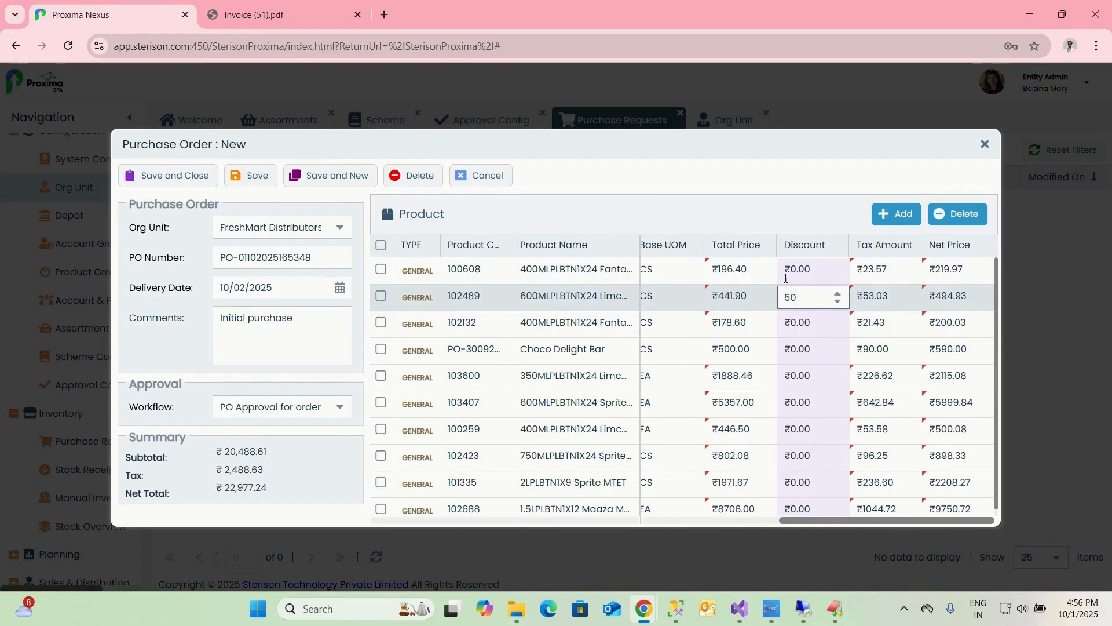
click(806, 198)
click(812, 382)
drag(809, 380, 785, 377)
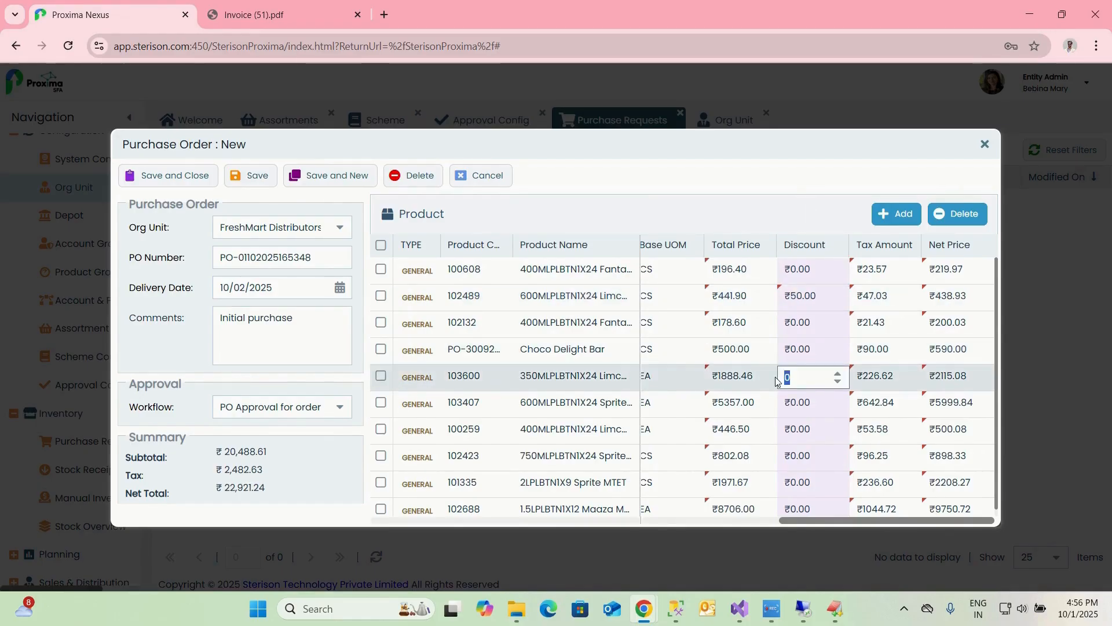
click(804, 222)
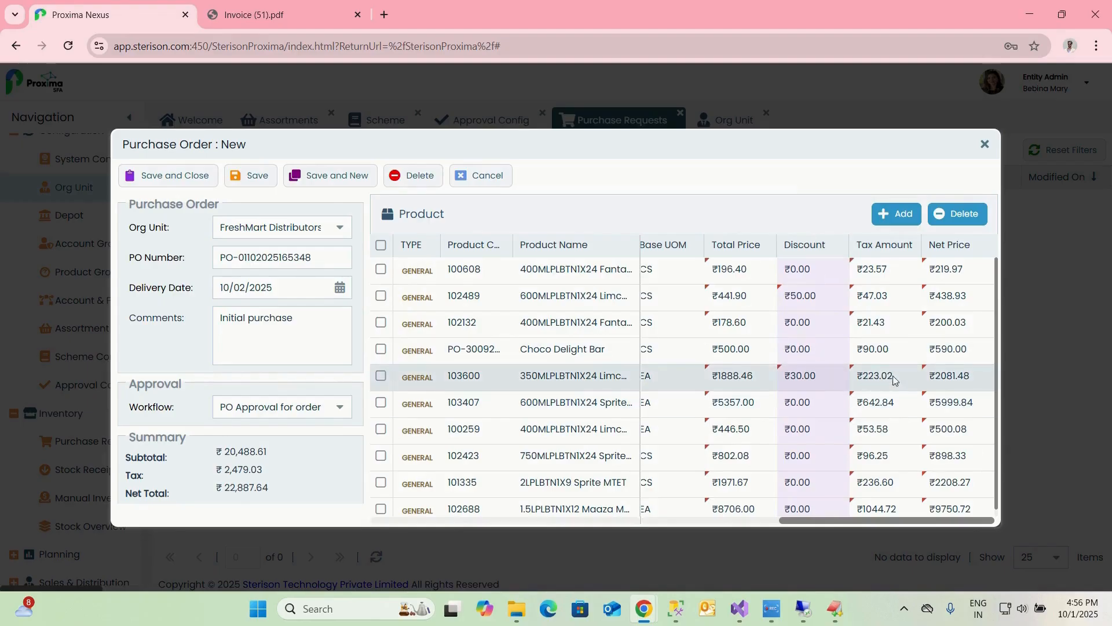
click(194, 176)
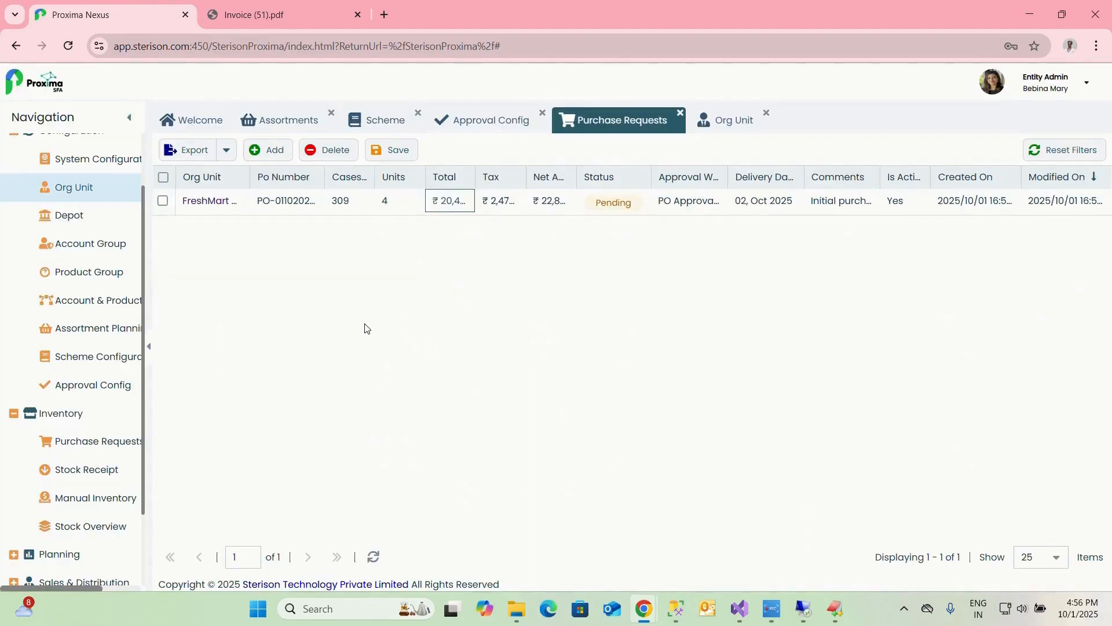
Step: Open Approval > Purchase Order to view the pending 22,887.65 request's approval levels
scroll(87, 359, up, 2)
scroll(85, 352, down, 3)
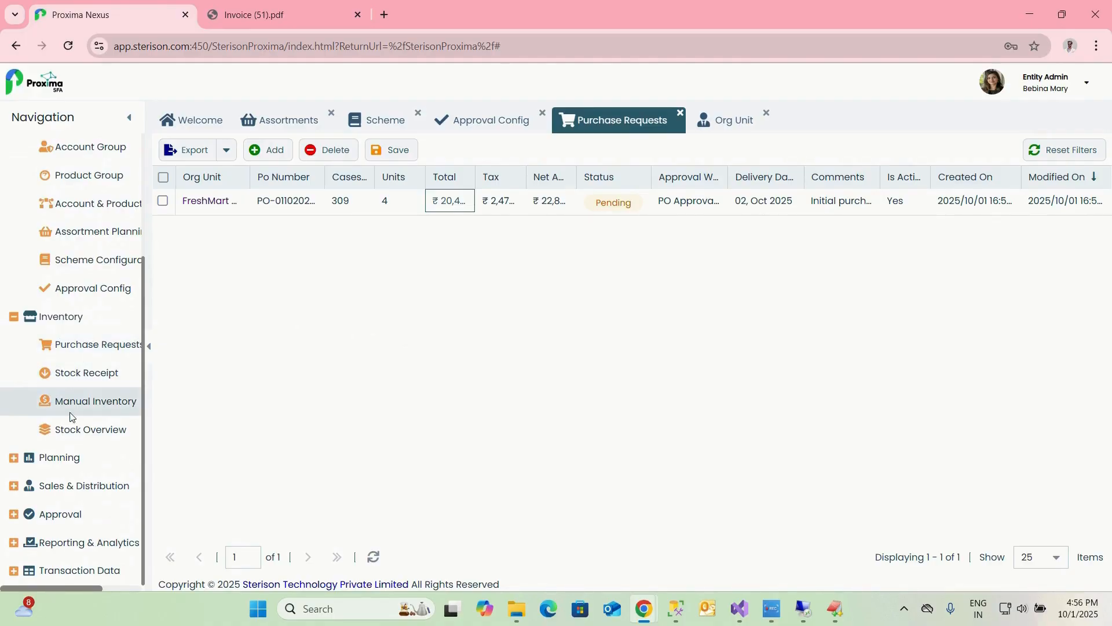
click(14, 515)
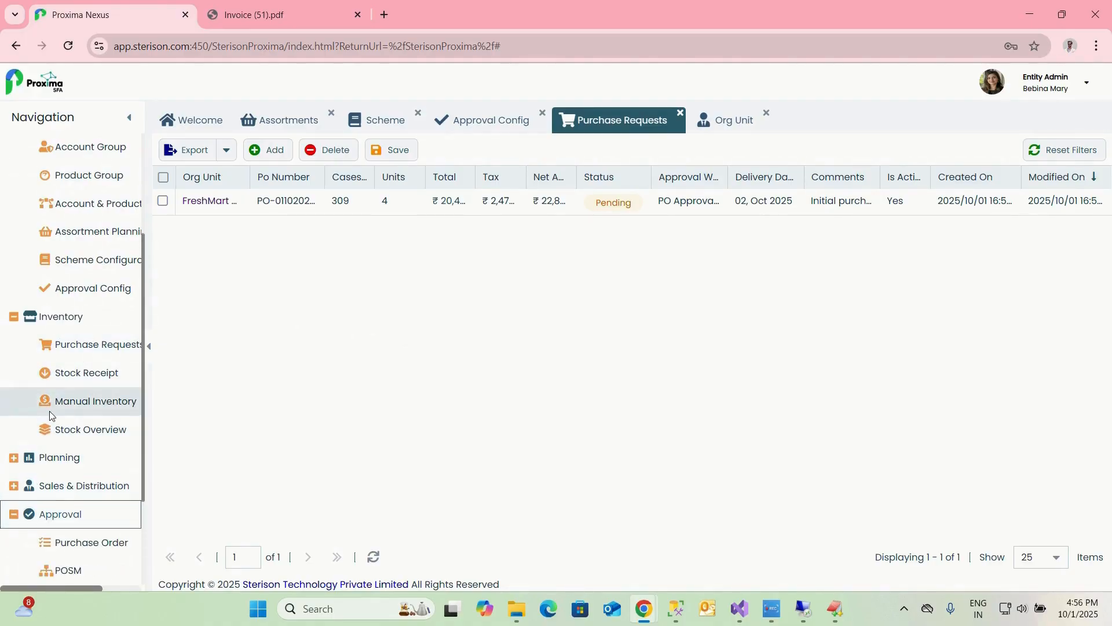
scroll(75, 475, down, 3)
click(90, 402)
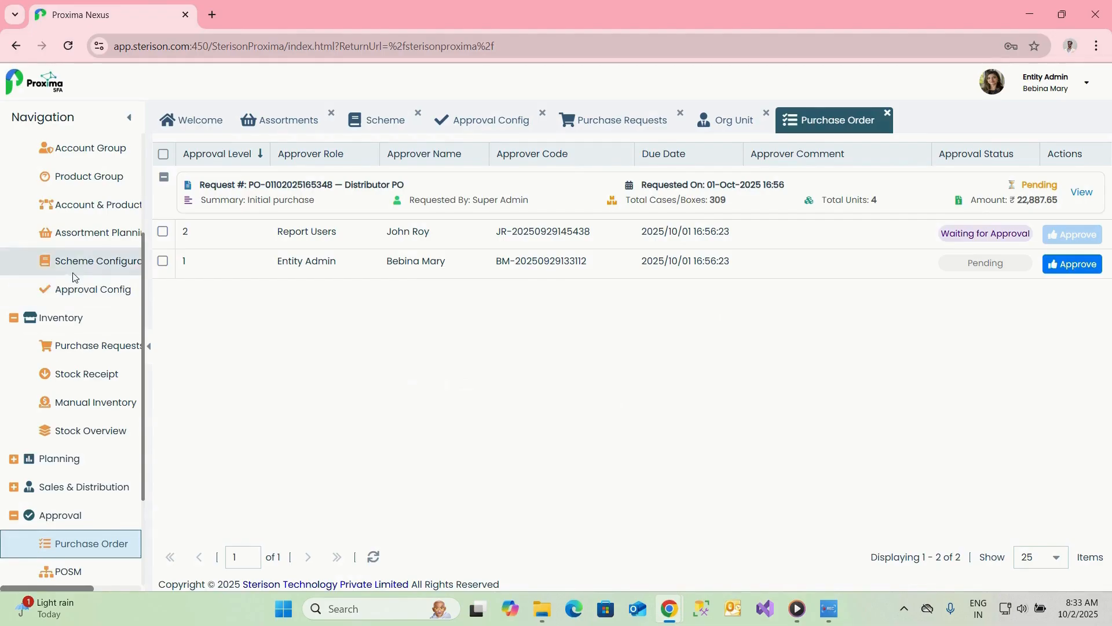
Step: Go to Core System Modules > Role Access in the sidebar to list the role permissions
scroll(50, 397, down, 3)
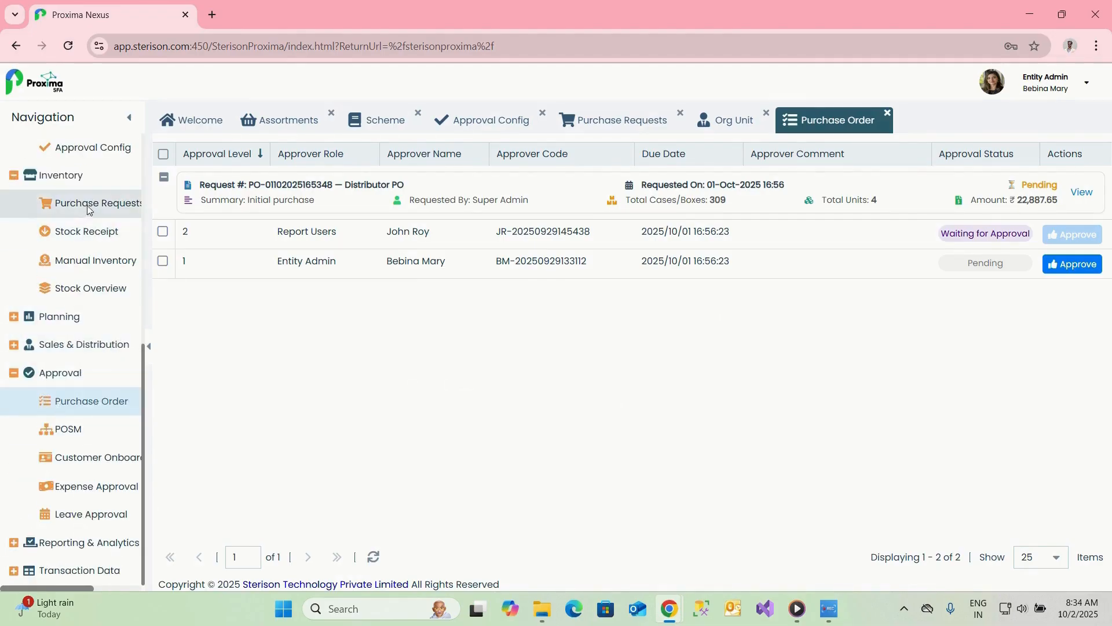
scroll(92, 209, up, 3)
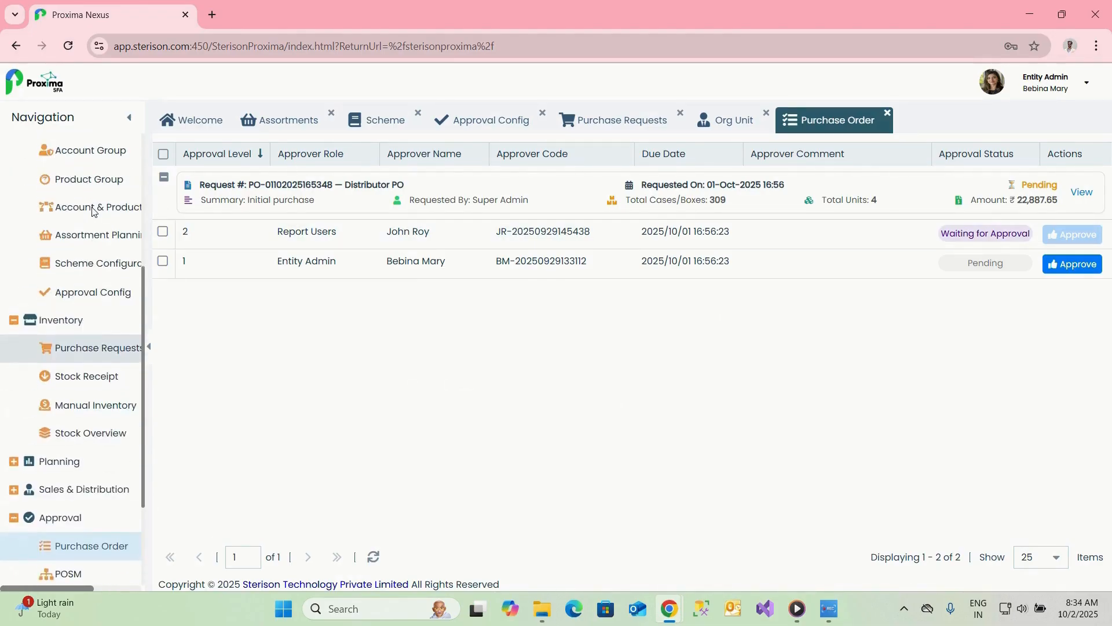
scroll(92, 211, up, 5)
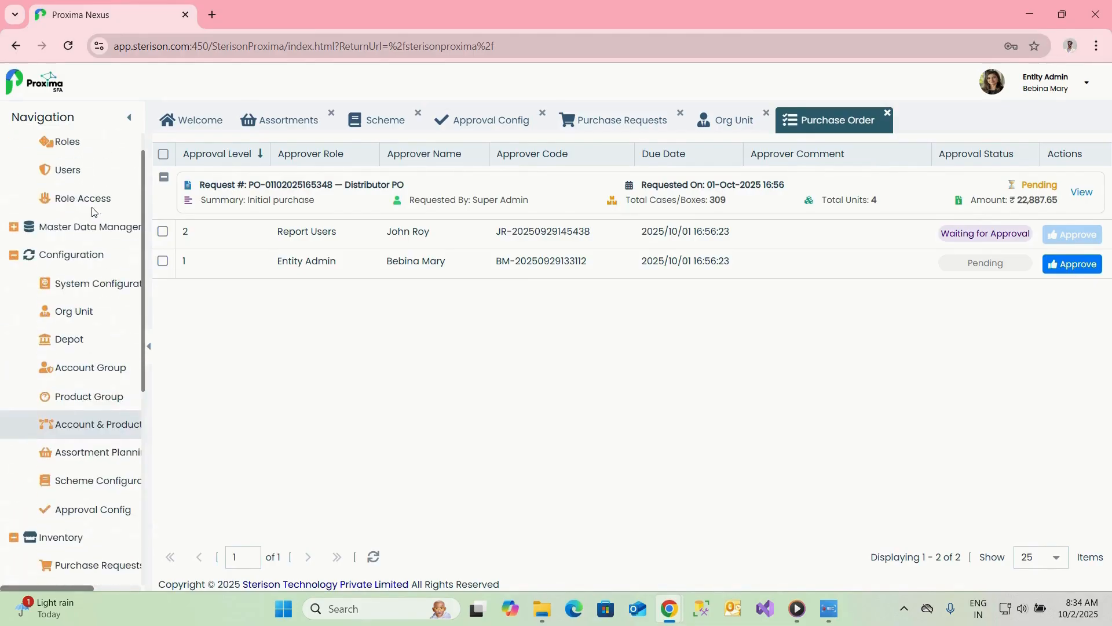
scroll(92, 211, up, 1)
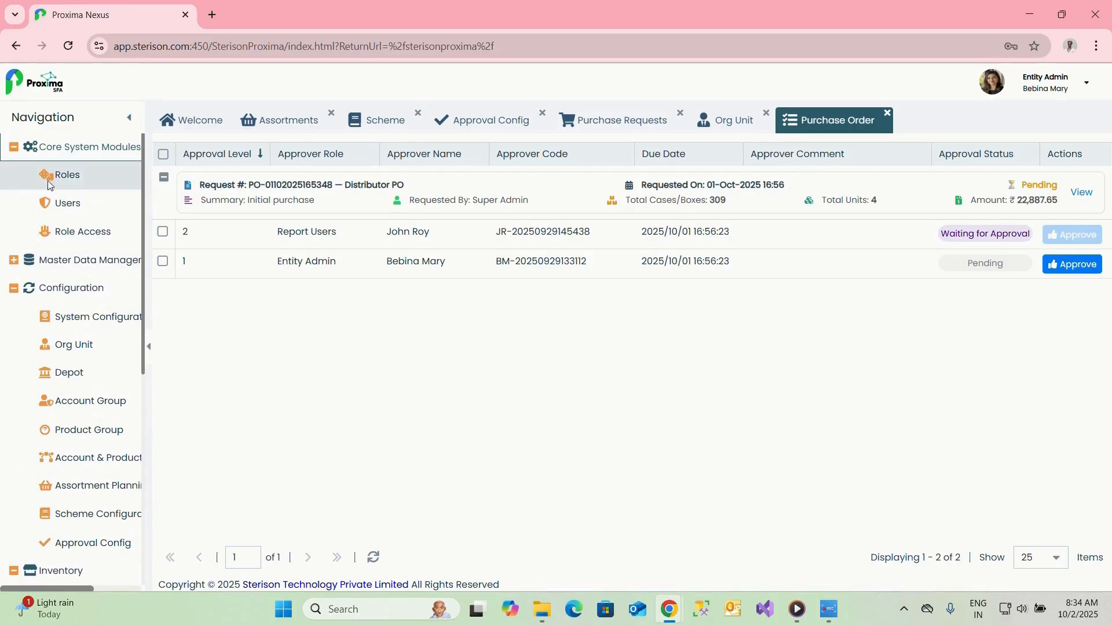
scroll(87, 360, down, 5)
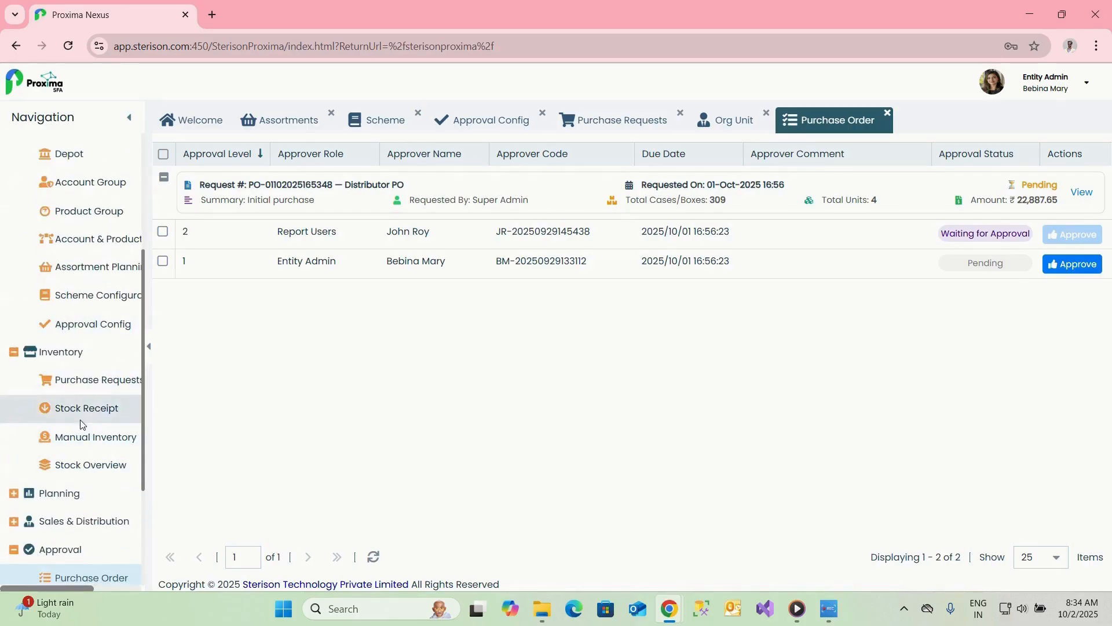
scroll(77, 414, down, 3)
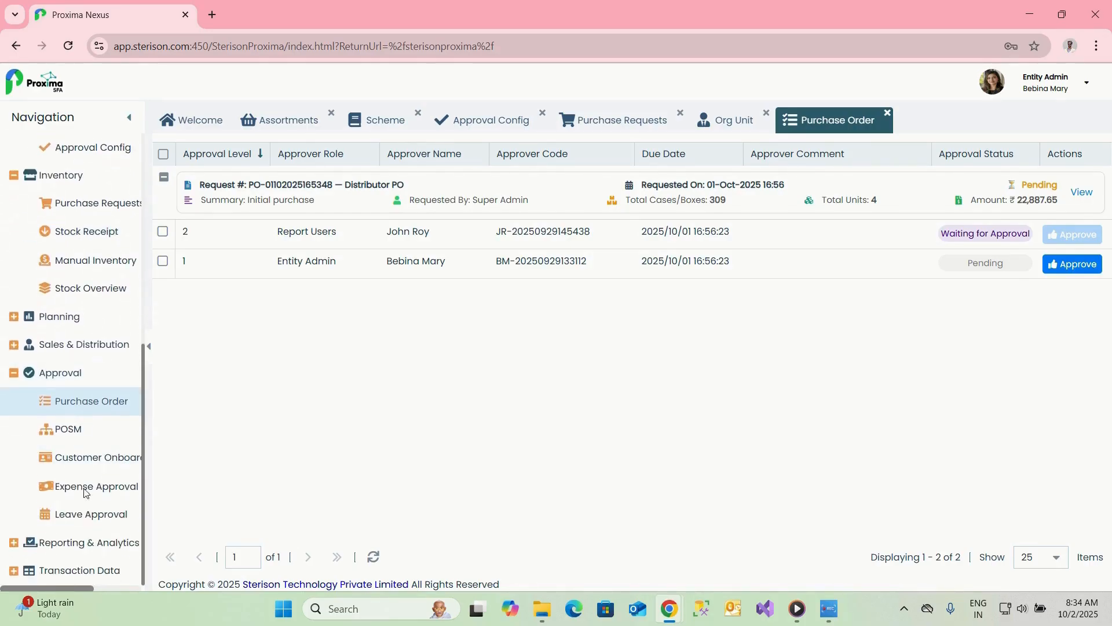
scroll(88, 330, up, 8)
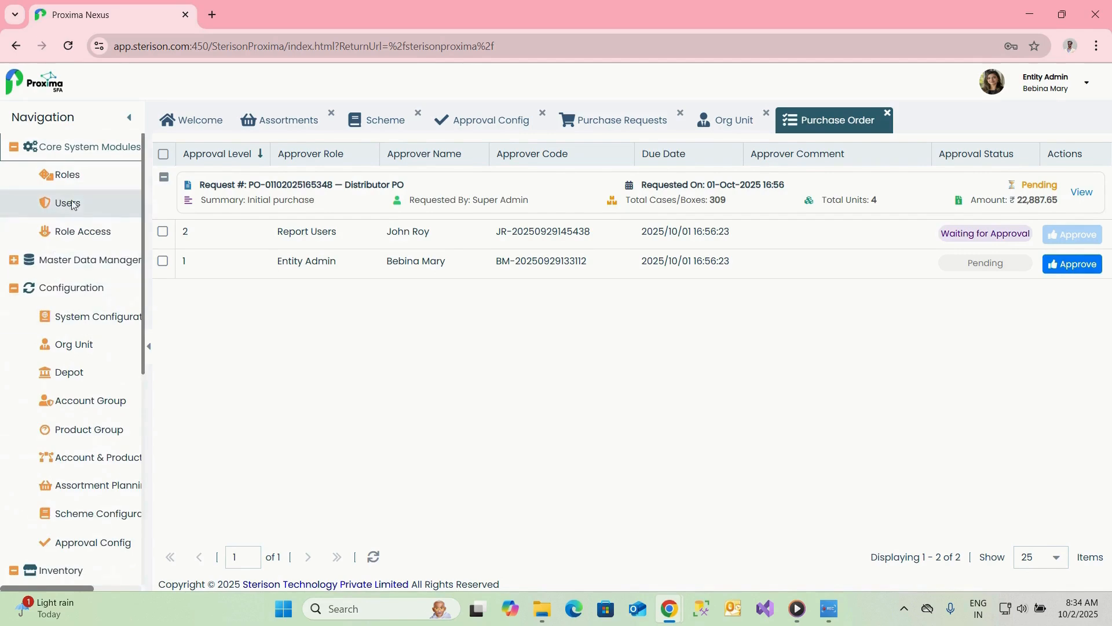
click(79, 235)
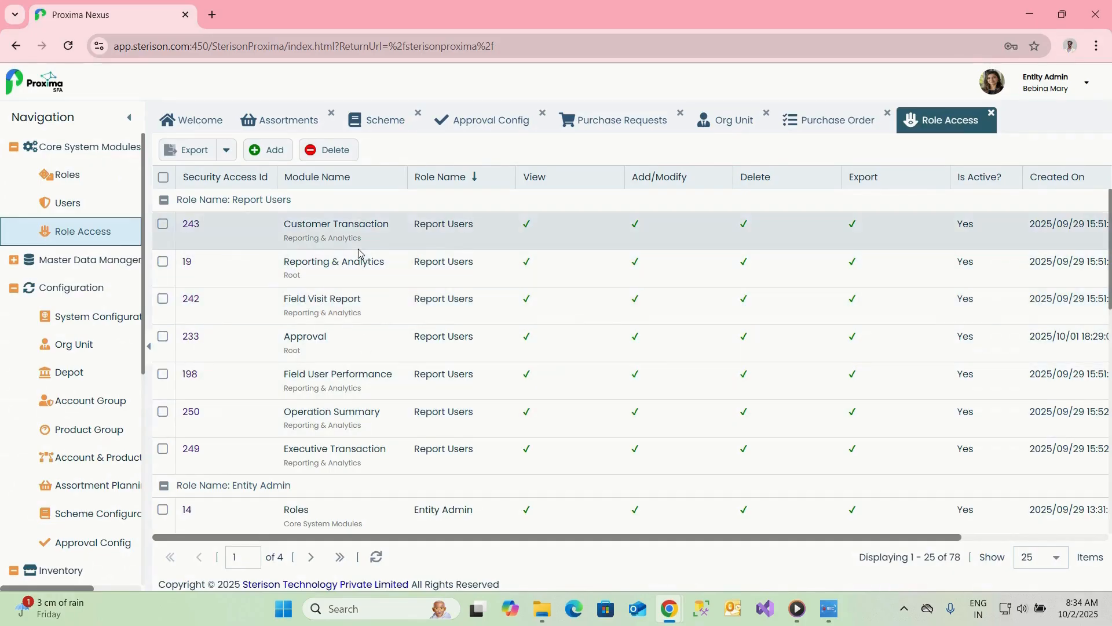
Step: Add an Inventory role access record for the Report Users role
click(268, 150)
click(431, 328)
text(In)
click(481, 408)
click(773, 333)
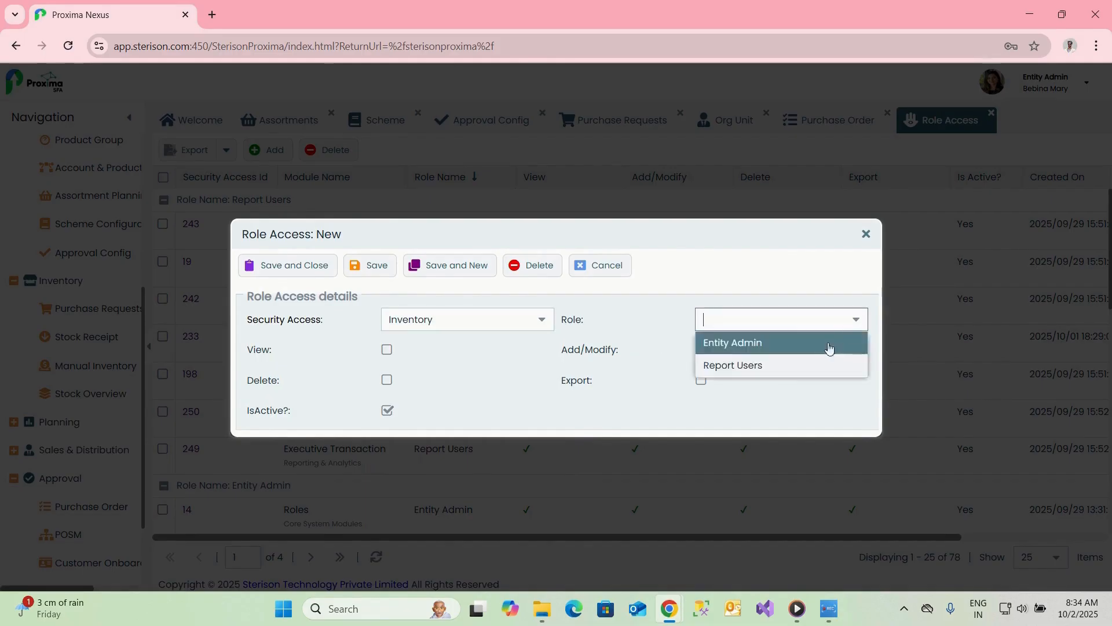
click(787, 366)
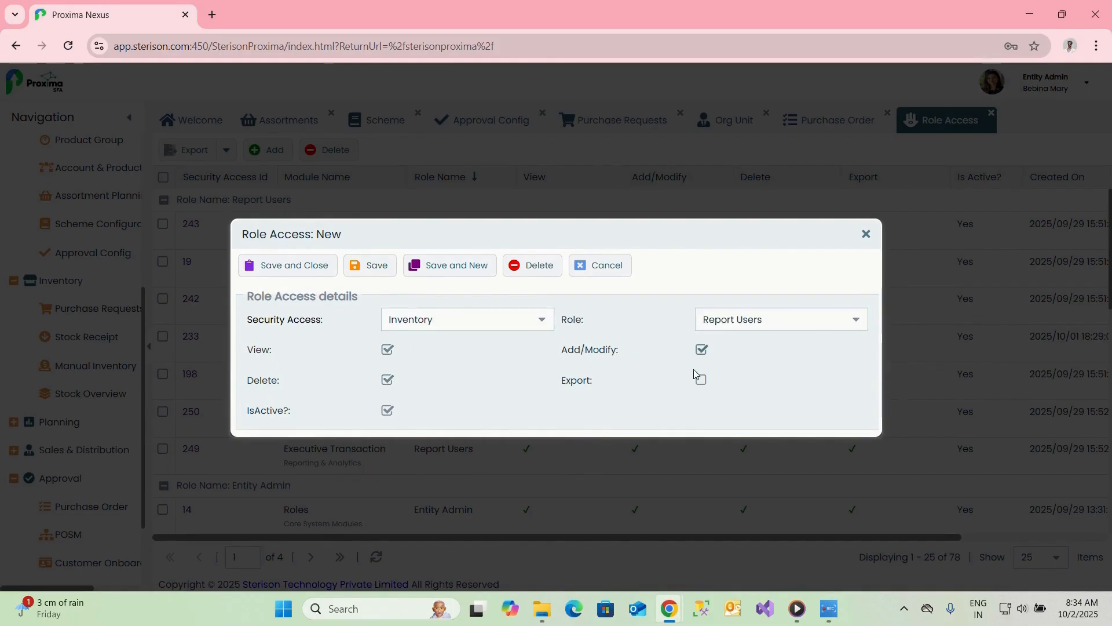
click(323, 266)
click(566, 355)
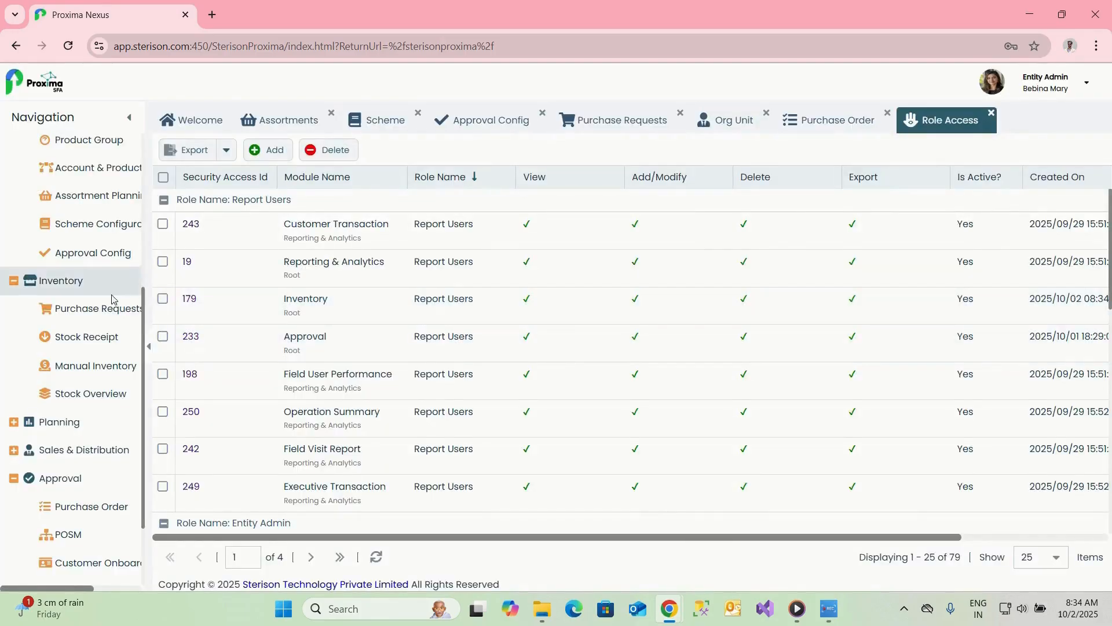
Step: Add a Purchase Requests role access record for Report Users
click(266, 151)
click(484, 319)
text(pu)
click(488, 387)
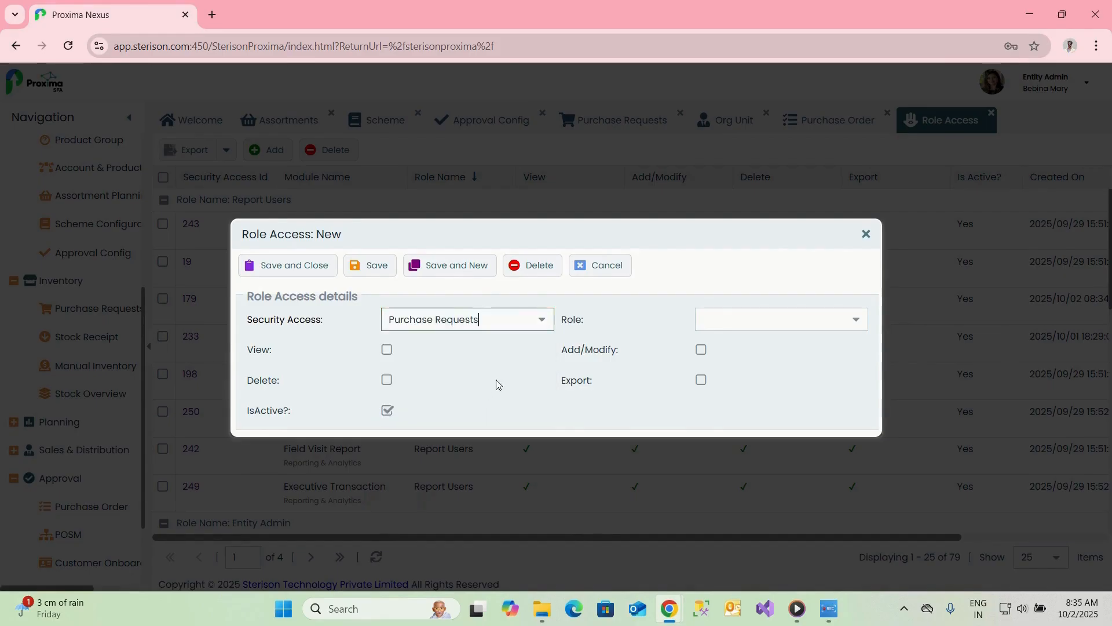
click(855, 322)
click(724, 366)
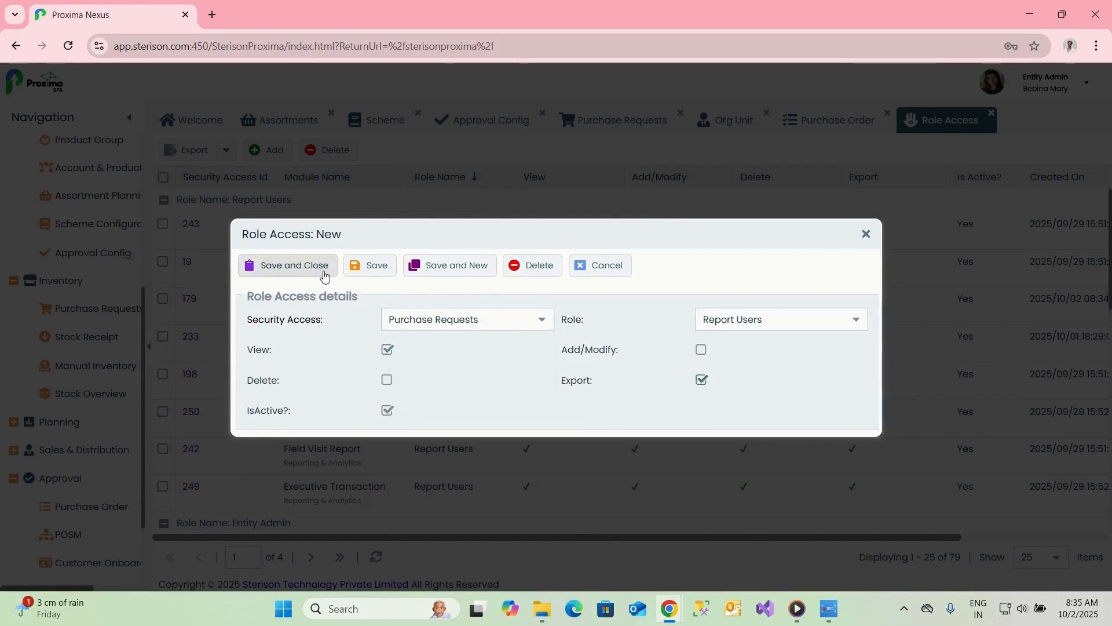
click(288, 266)
click(557, 356)
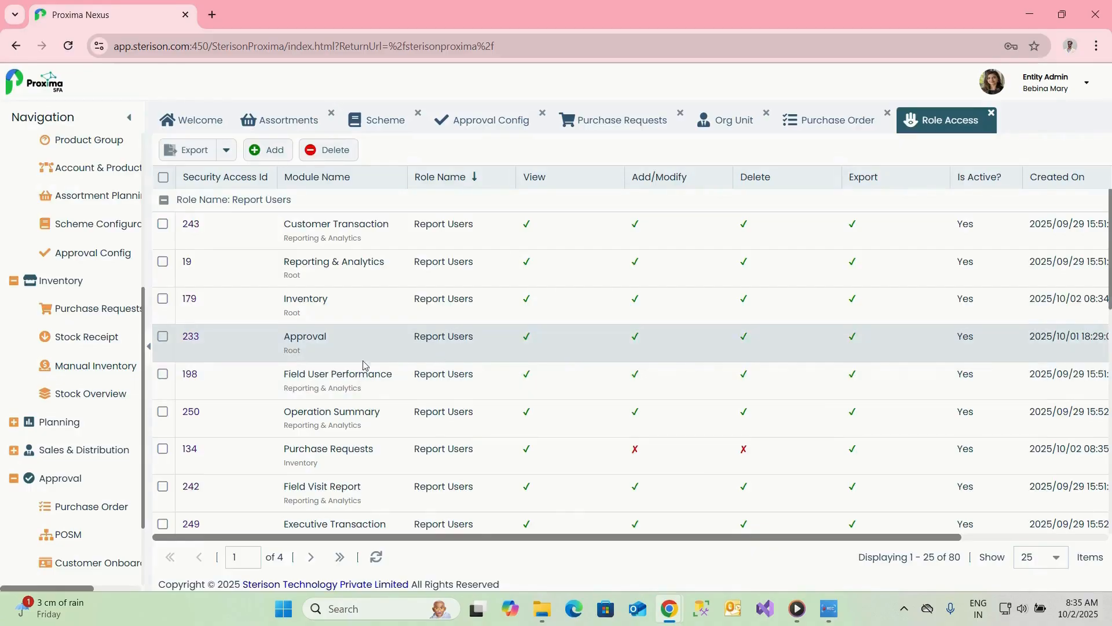
Step: Add a Purchase Order role access record for Report Users
scroll(75, 483, down, 1)
scroll(373, 298, down, 1)
scroll(373, 294, up, 1)
click(267, 150)
click(492, 319)
text(pur)
click(504, 356)
click(856, 320)
click(736, 365)
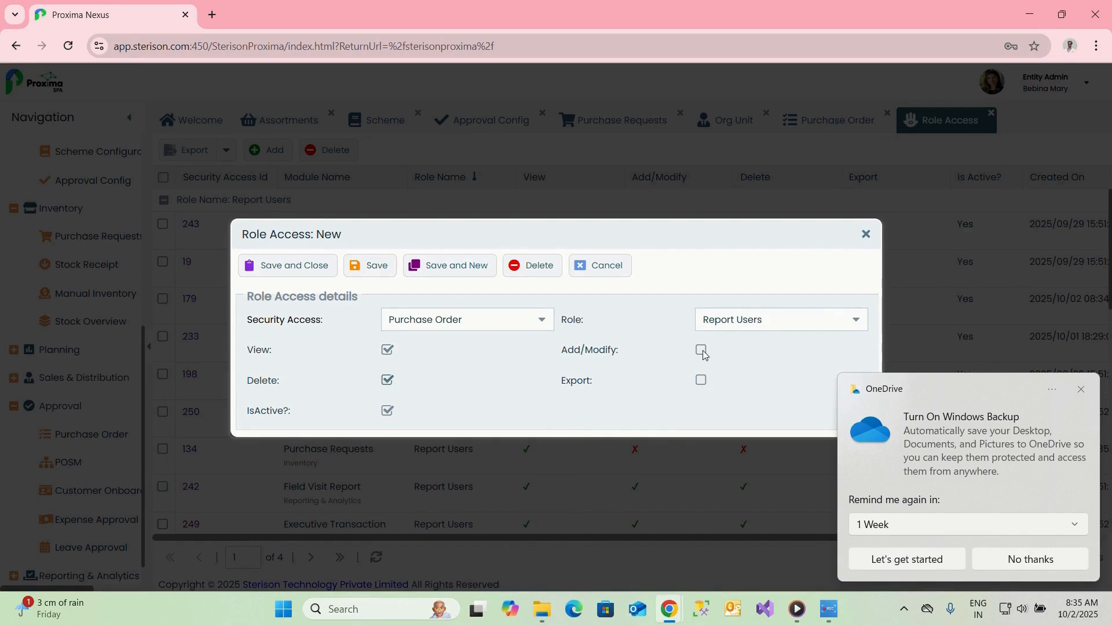
click(288, 266)
click(558, 354)
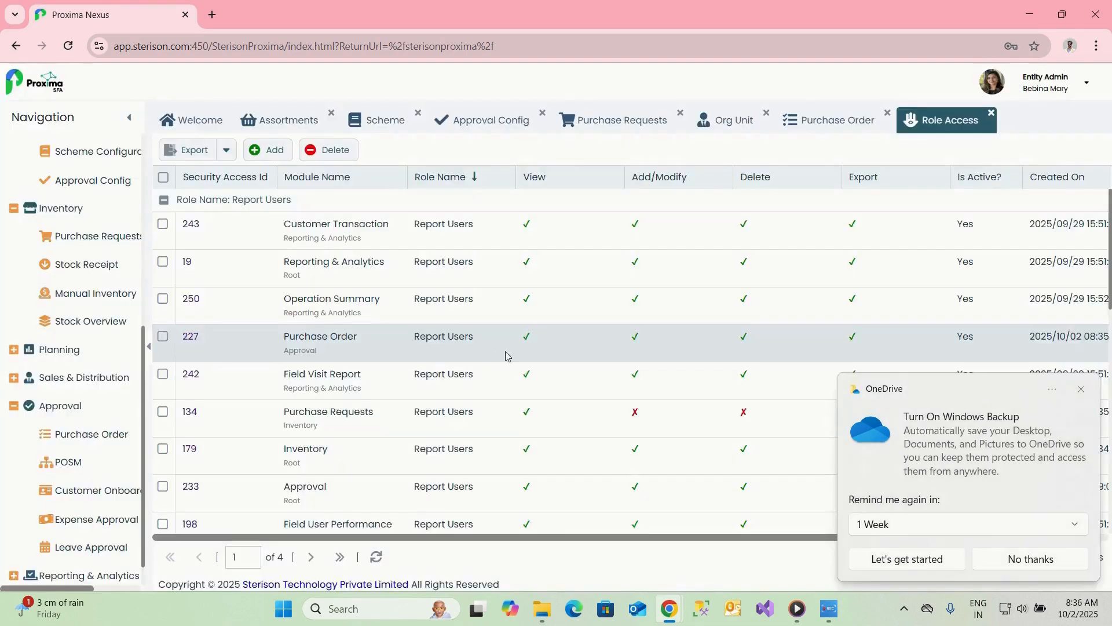
Step: Add a POSM access record for Report Users with delete, add/modify and export permissions
click(267, 150)
text(pos)
key(Return)
click(855, 320)
click(736, 364)
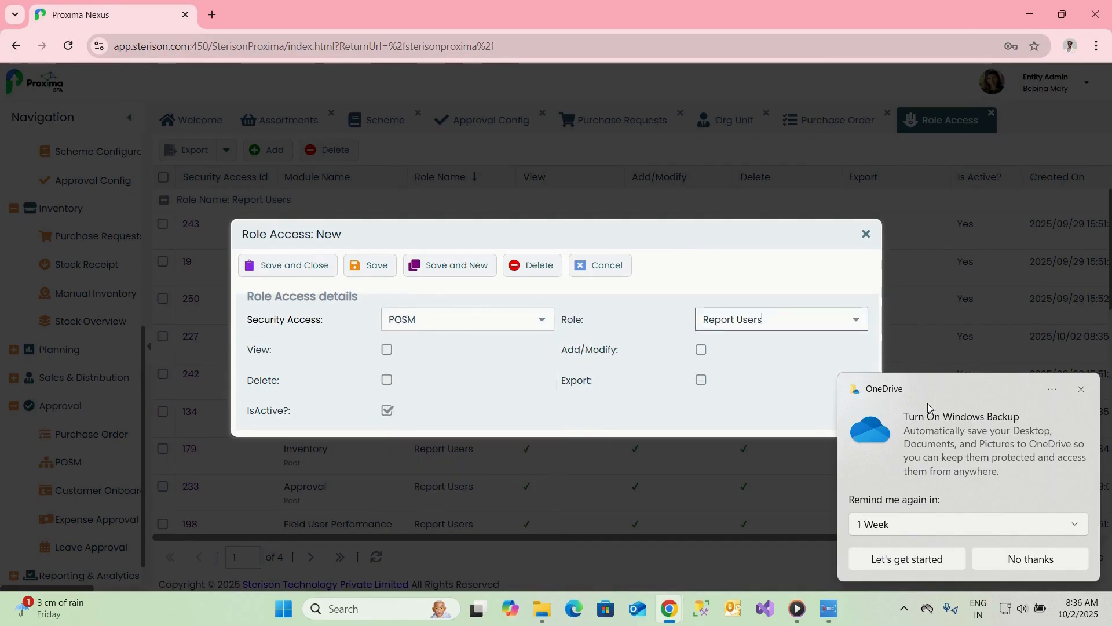
click(1031, 559)
click(388, 381)
click(701, 349)
click(701, 380)
click(284, 265)
click(551, 356)
Step: Add a Customer Onboarding Approval record for Report Users with export permission
click(276, 161)
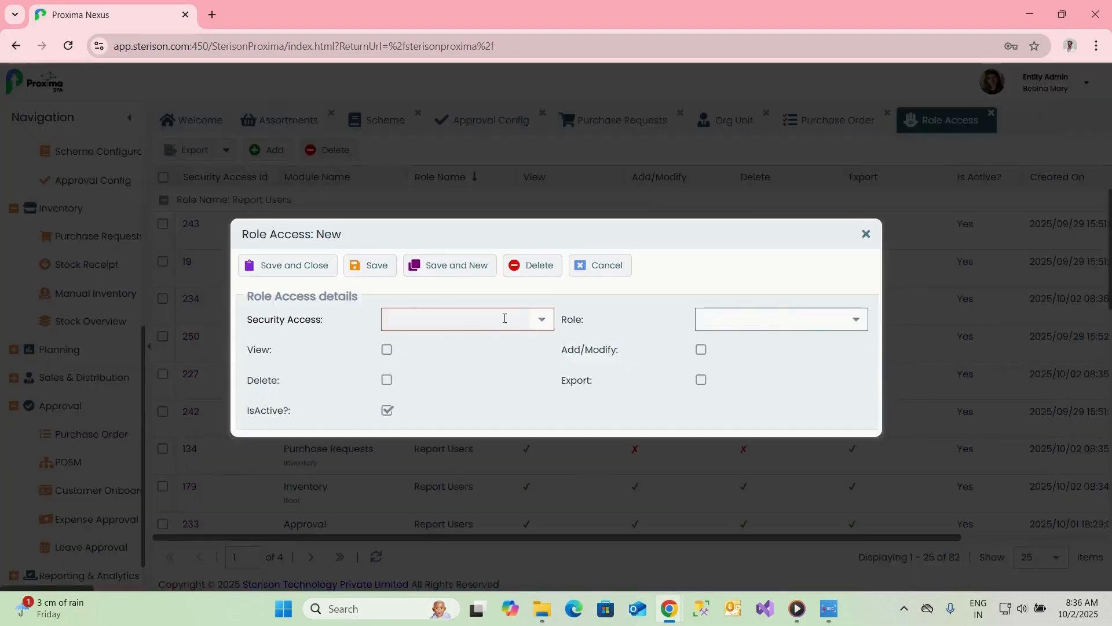
text(cu)
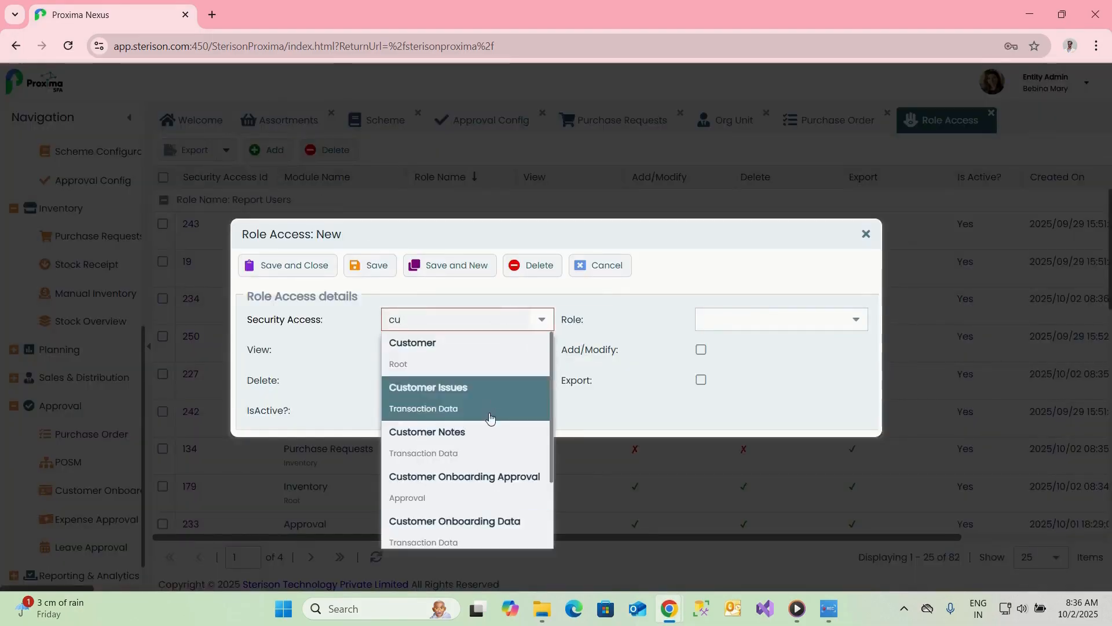
click(485, 482)
click(754, 319)
click(760, 365)
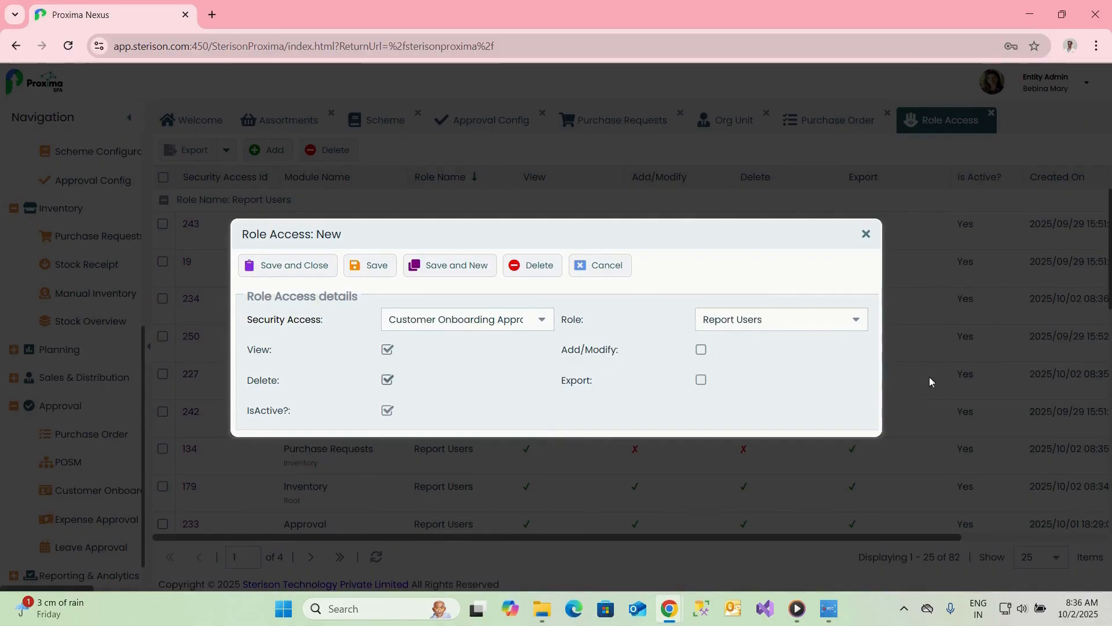
click(701, 380)
click(311, 265)
click(557, 357)
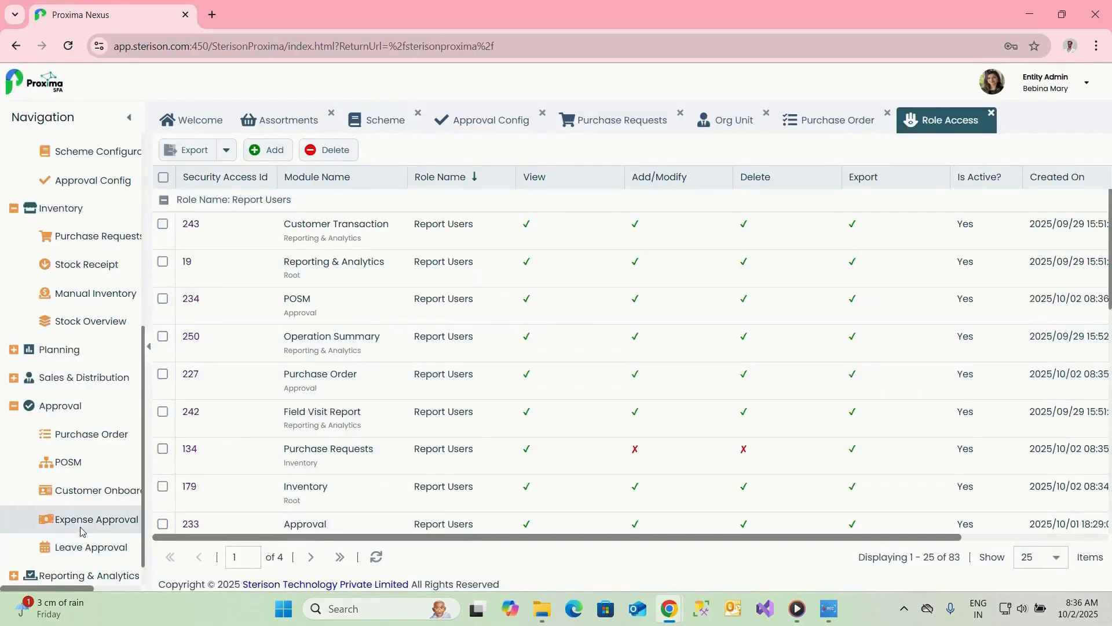
Step: Add an Expense Approval record for Report Users with delete permission
text(exp)
click(440, 344)
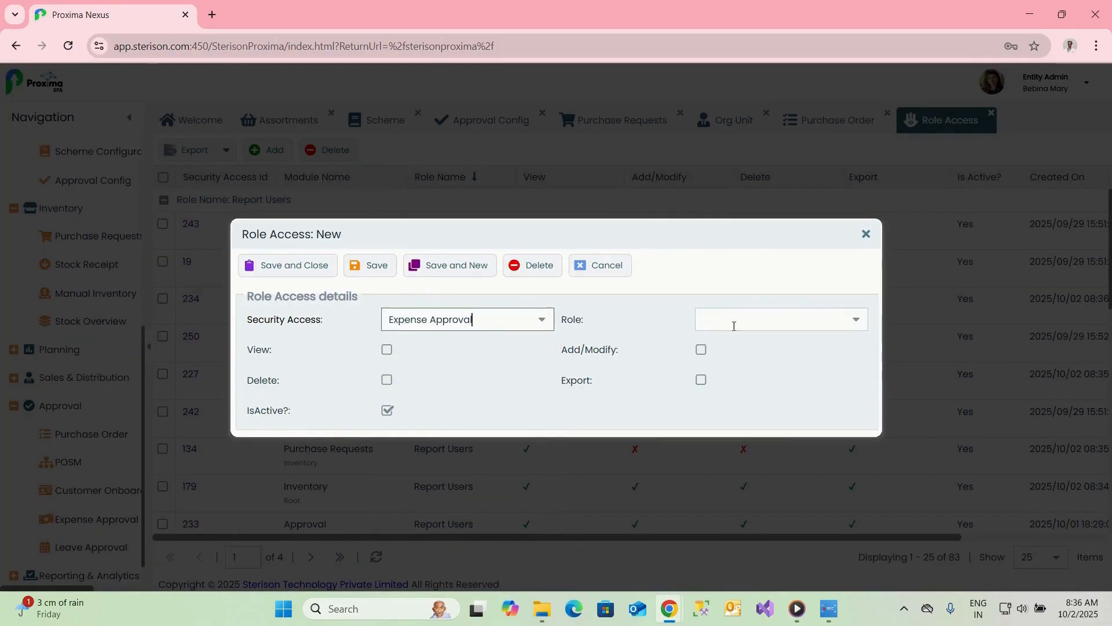
click(852, 322)
click(801, 361)
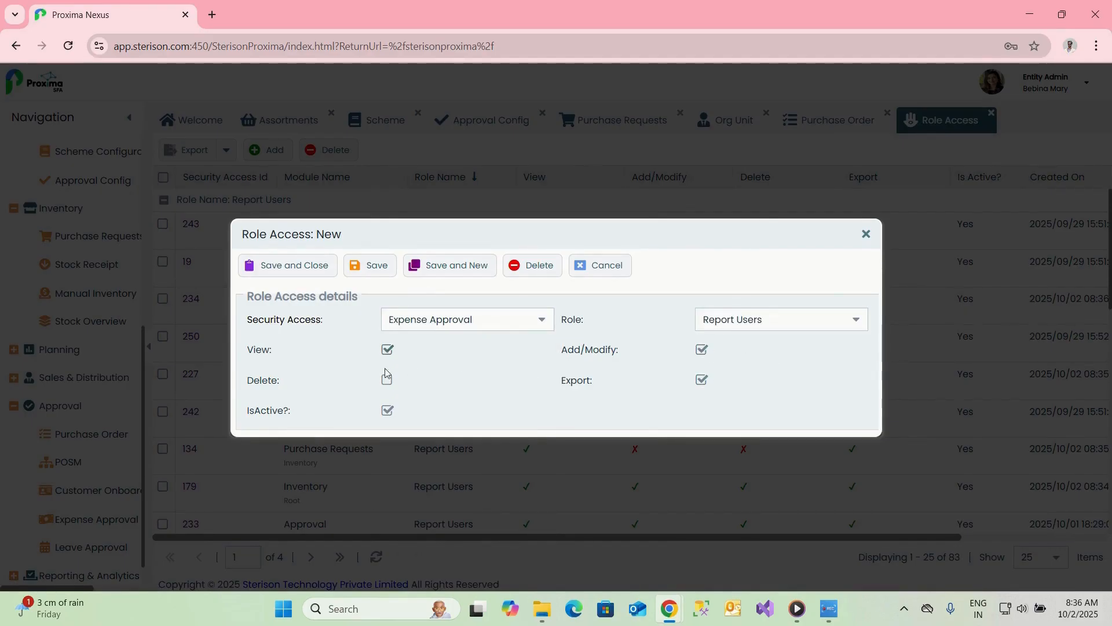
click(387, 380)
click(250, 265)
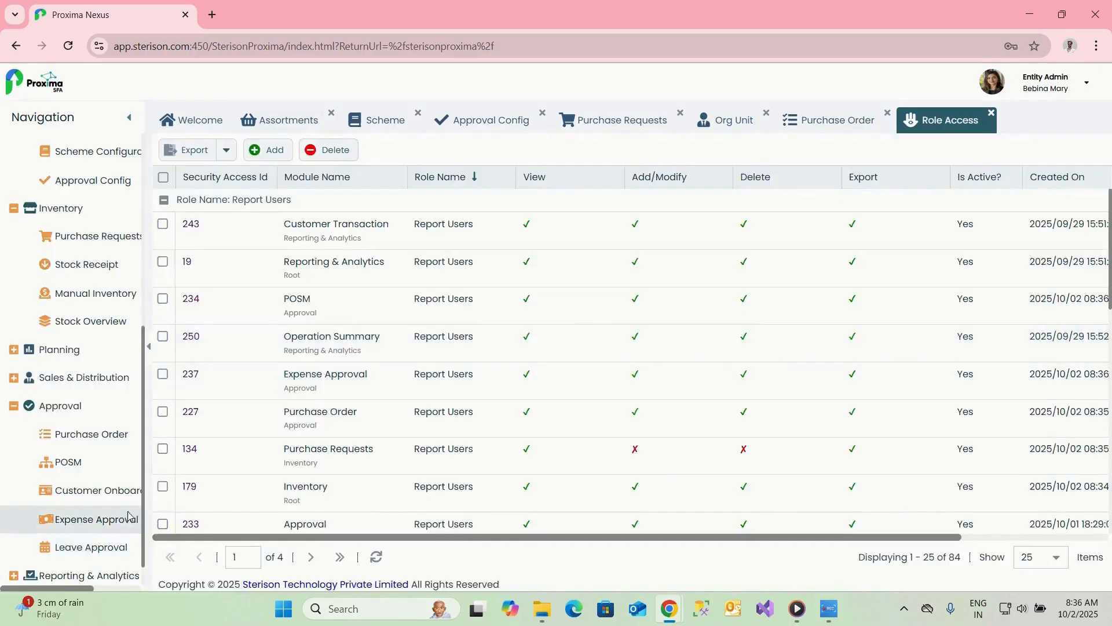
Step: Add a Leave Approval role access record for Report Users
click(266, 149)
click(471, 318)
text(le)
click(425, 346)
click(853, 320)
click(805, 365)
click(288, 265)
click(559, 356)
Step: Copy the report user's login e-mail from their account details in Users
scroll(63, 210, up, 5)
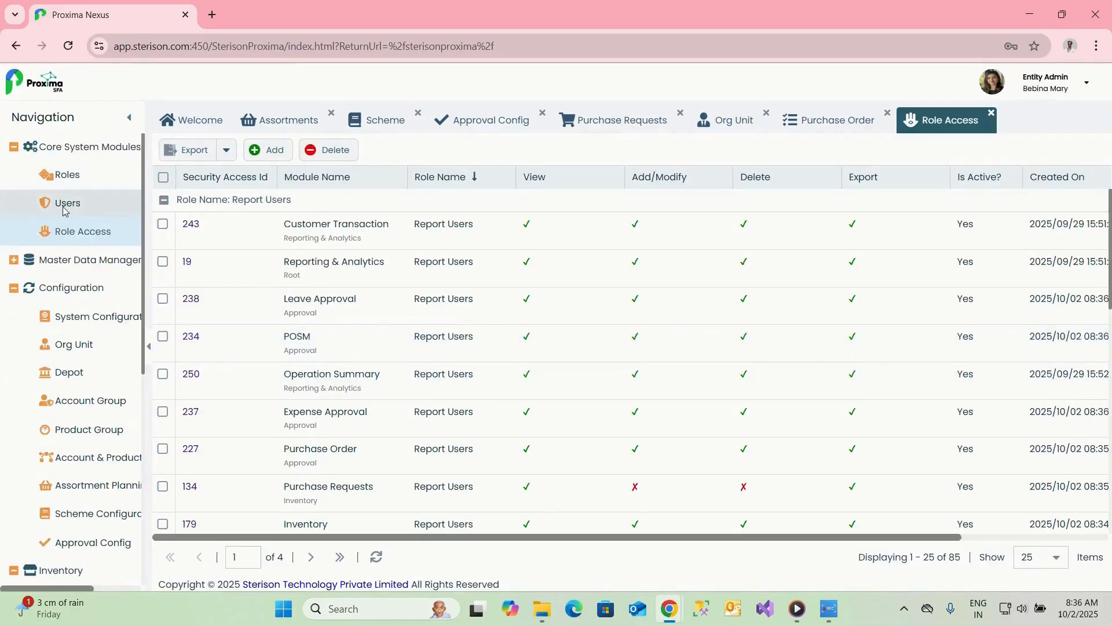
click(64, 209)
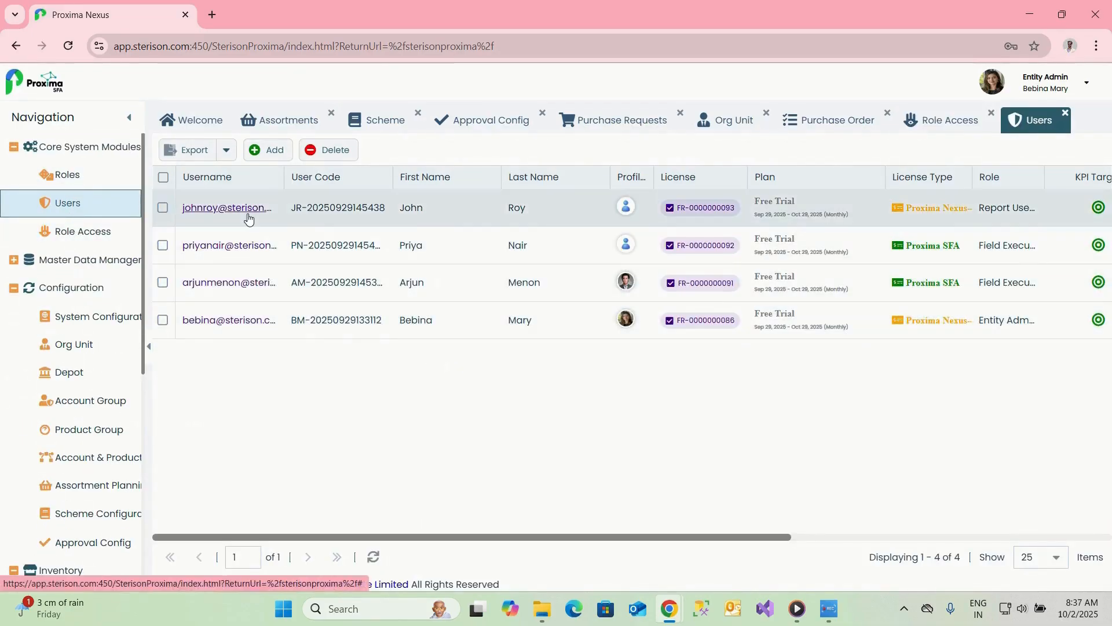
click(248, 218)
drag(505, 410, 360, 408)
click(597, 235)
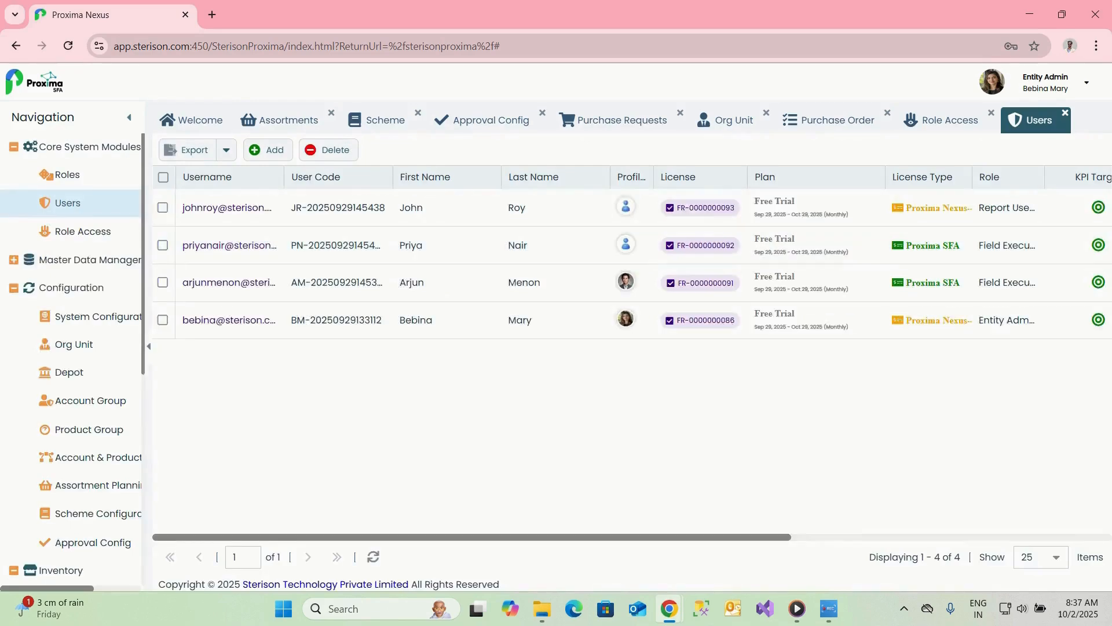
Step: Log out of the admin session and sign in as the report user
click(1087, 83)
click(1025, 127)
click(536, 365)
click(619, 142)
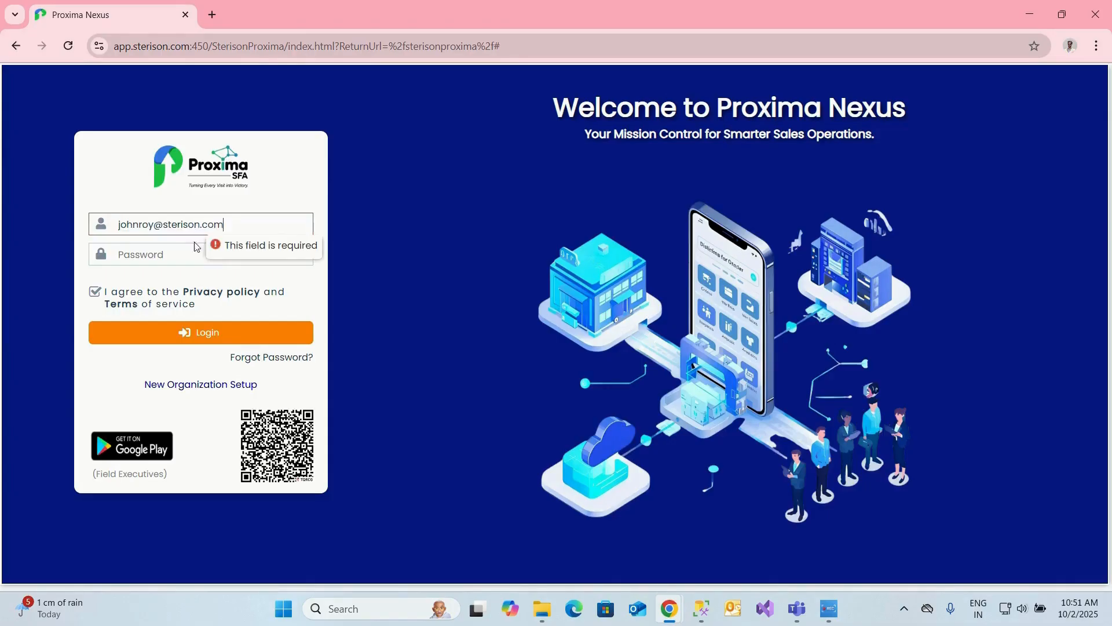
click(191, 253)
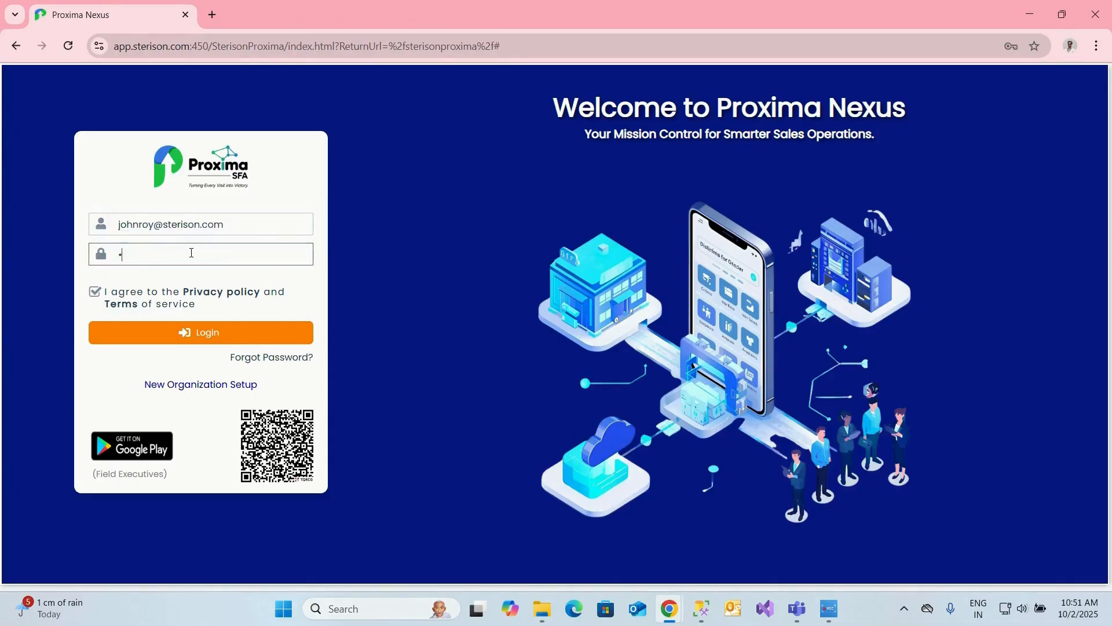
key(Return)
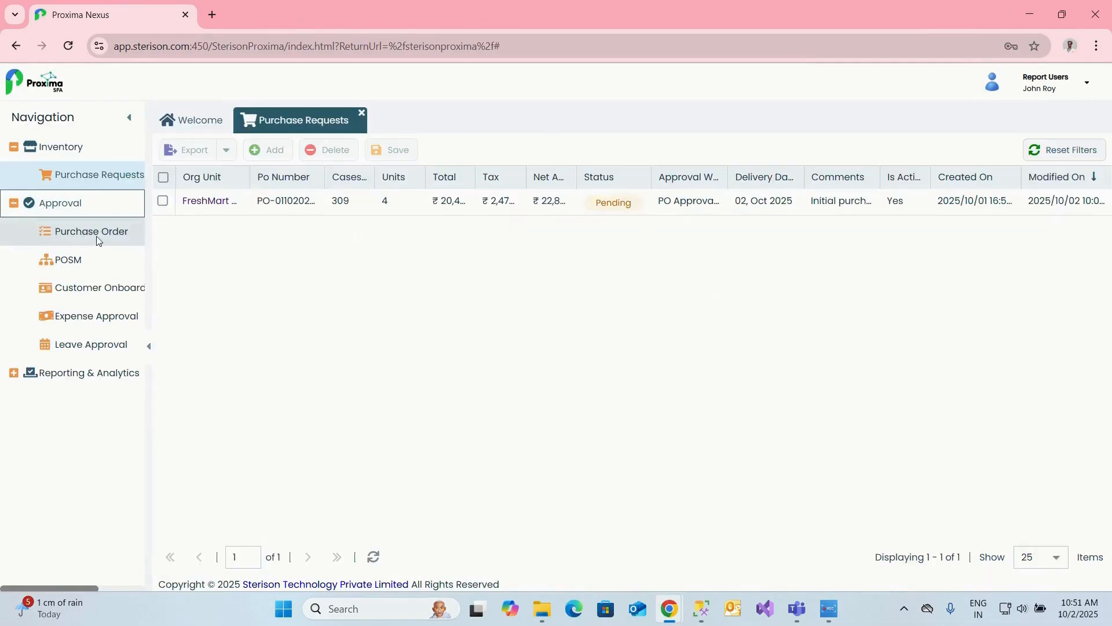
Step: Open the purchase order approvals and review the order's product lines
click(97, 238)
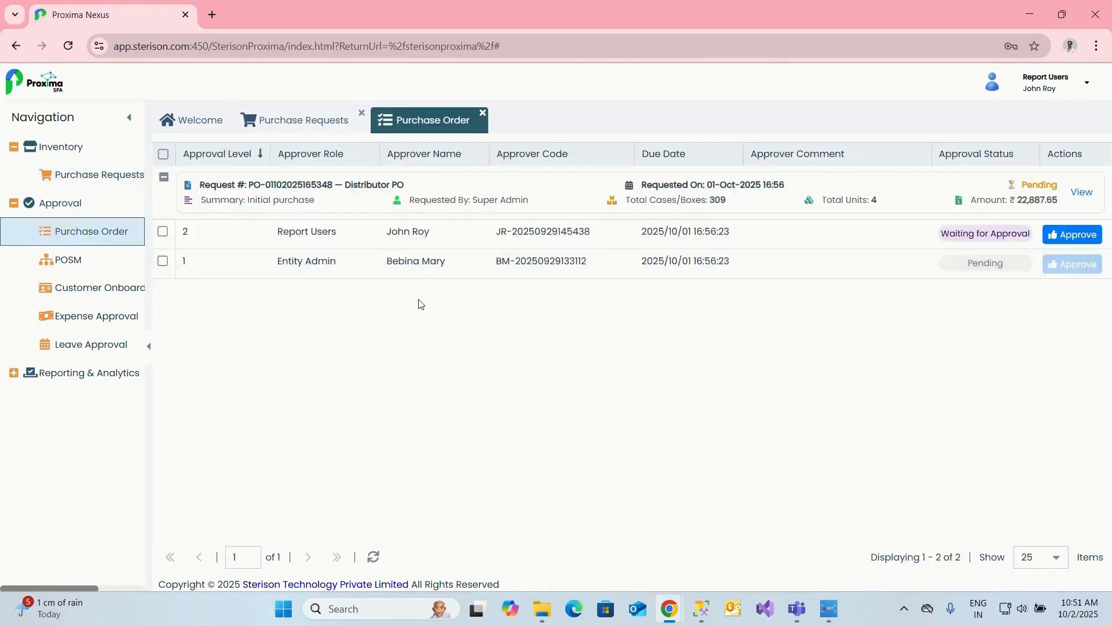
click(1072, 235)
click(243, 200)
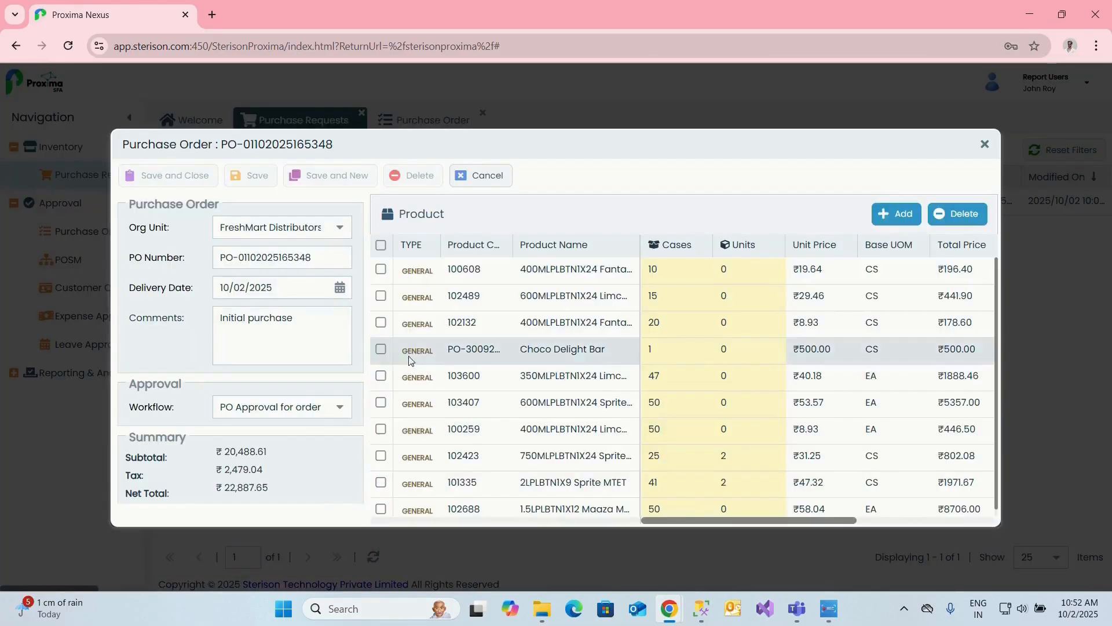
click(479, 175)
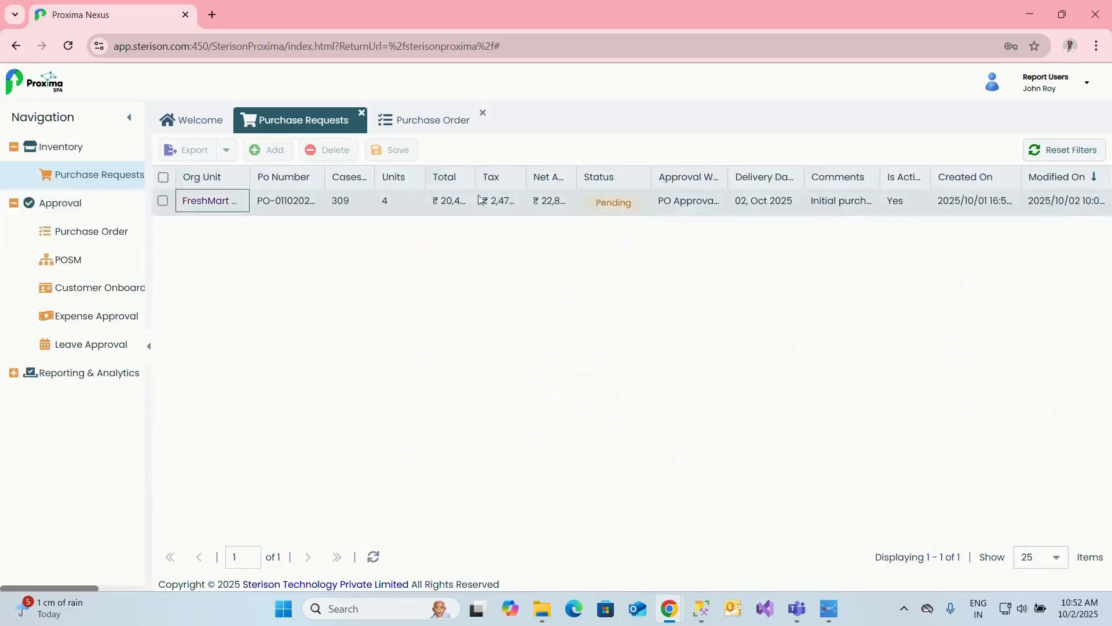
click(362, 112)
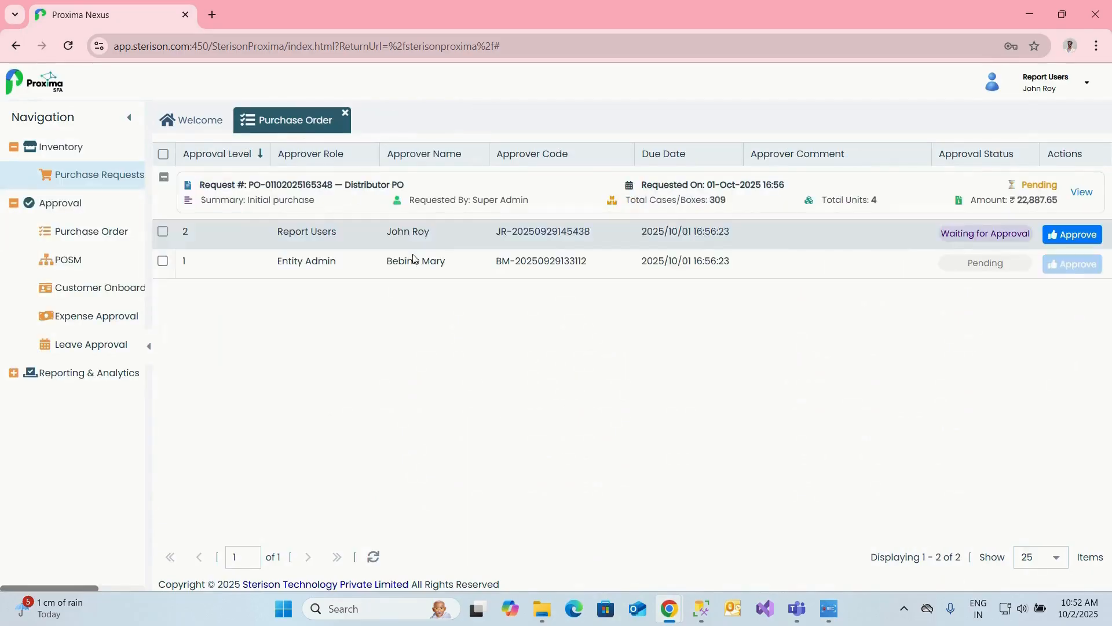
Step: Approve the Report Users level with the comment 'Verified!'
click(1075, 234)
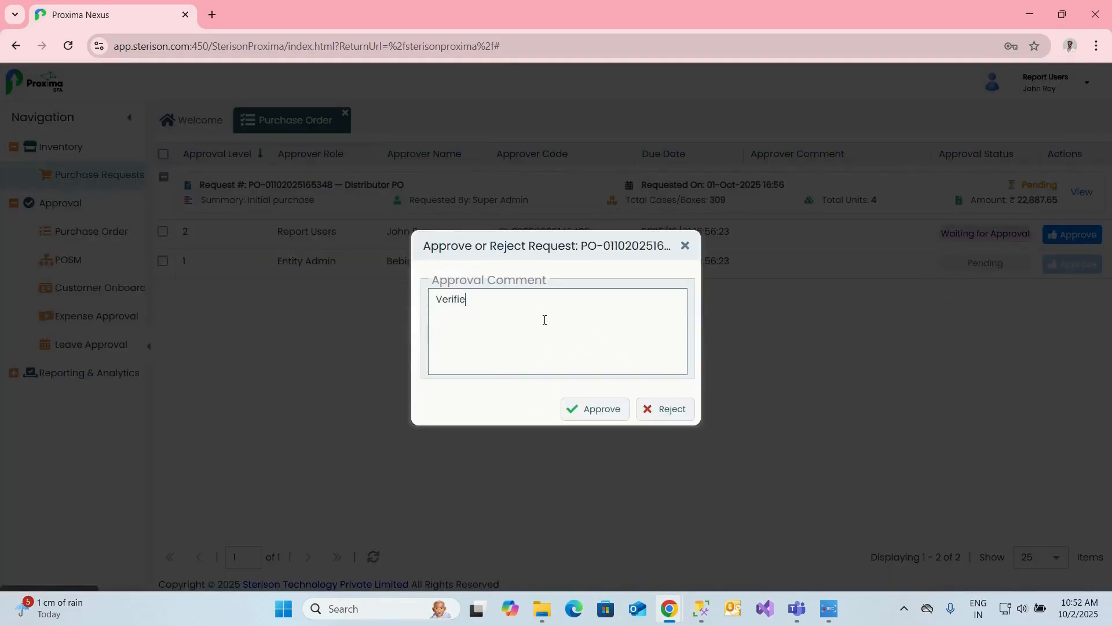
click(606, 406)
click(529, 367)
click(558, 358)
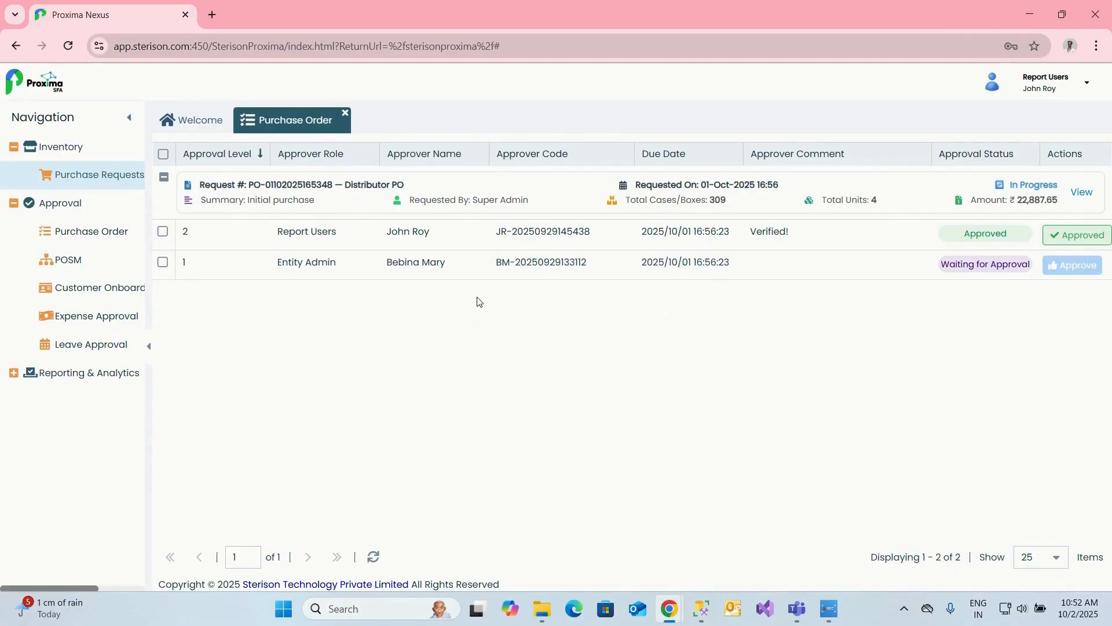
Step: Log out of the report user session and return to the login page
click(1087, 87)
click(1061, 126)
click(525, 365)
click(617, 137)
Step: Sign in as the Entity Admin with the admin e-mail and password
click(180, 229)
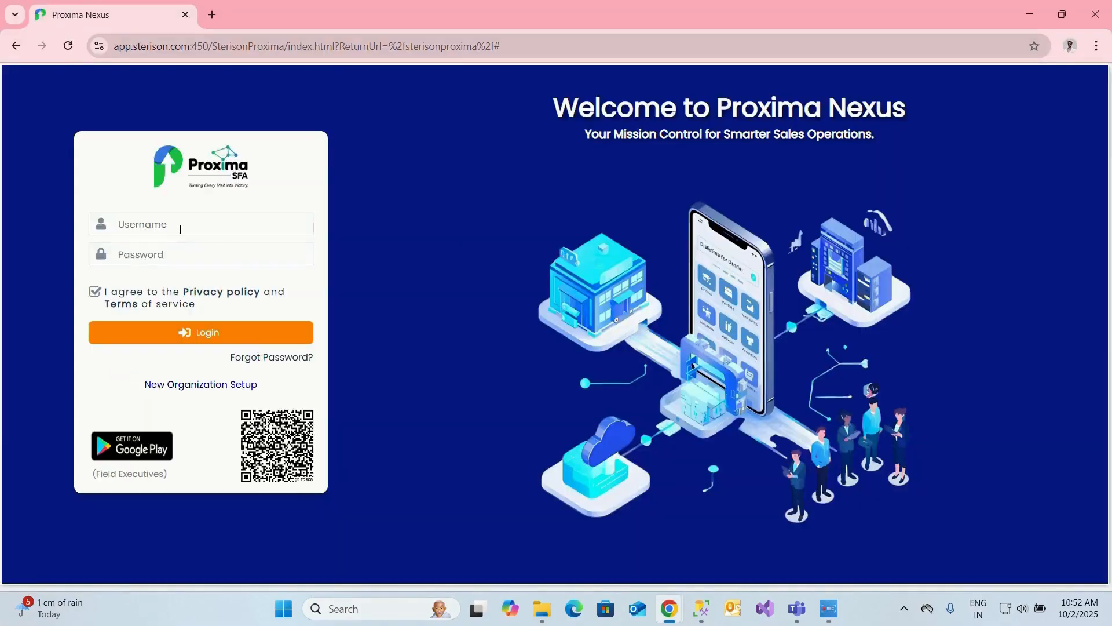
key(Tab)
text(*)
key(Return)
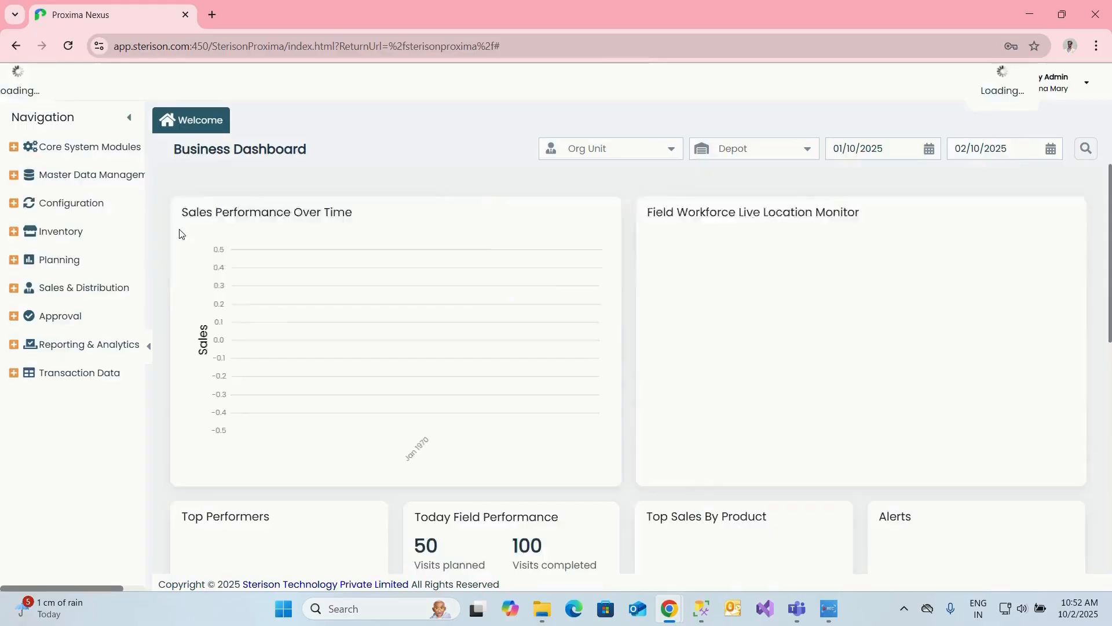
Step: Open Purchase Order approvals, glance at the stock receipts list, then close it
click(10, 311)
click(84, 348)
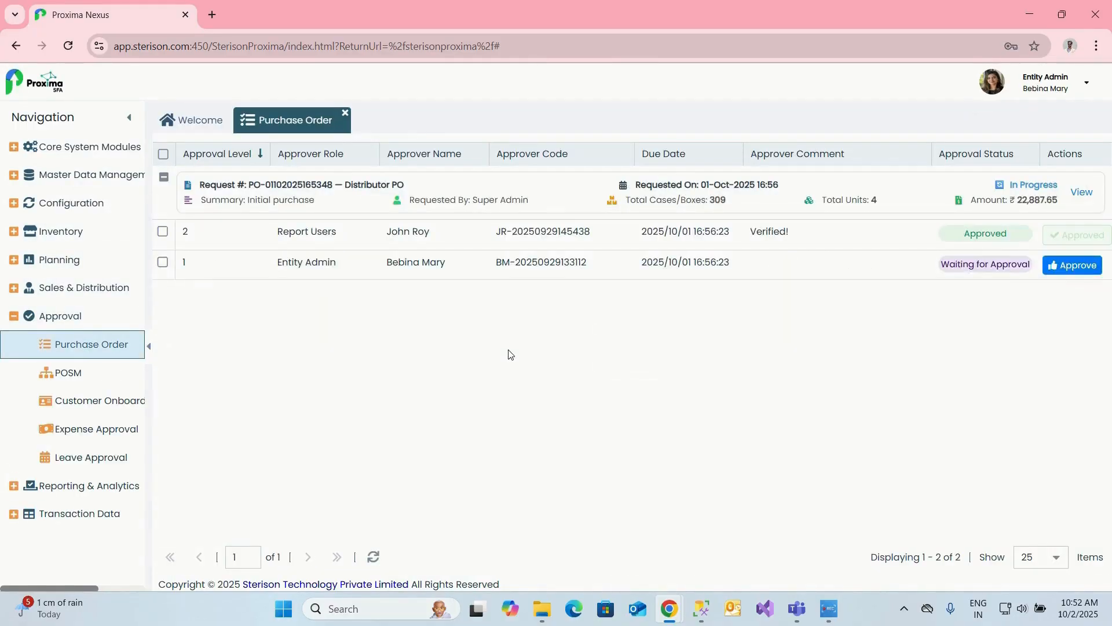
click(60, 231)
click(81, 288)
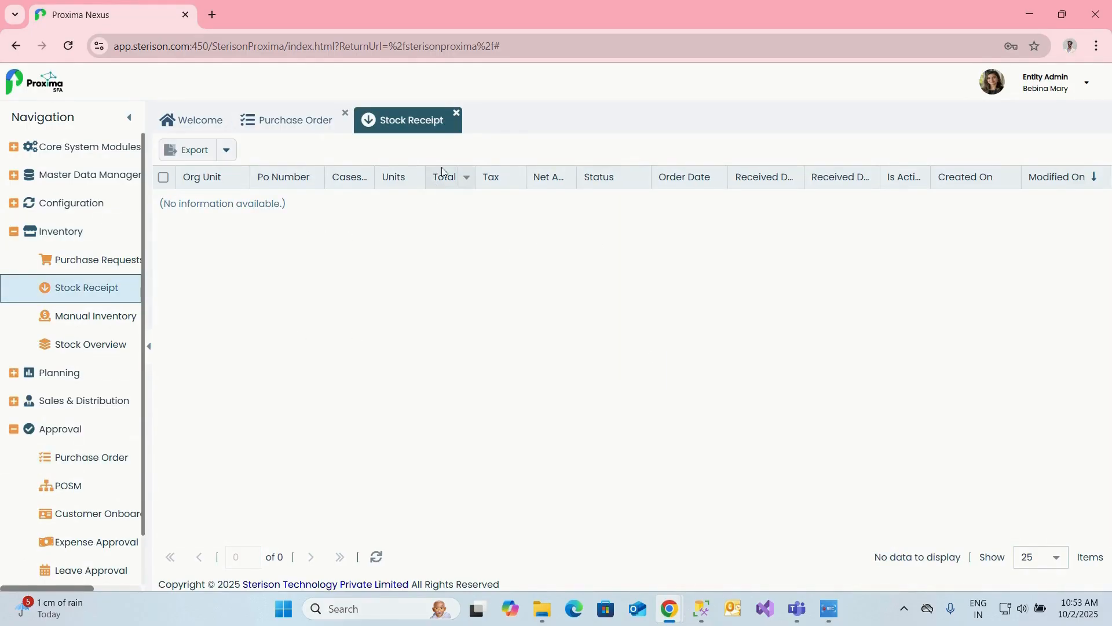
click(457, 113)
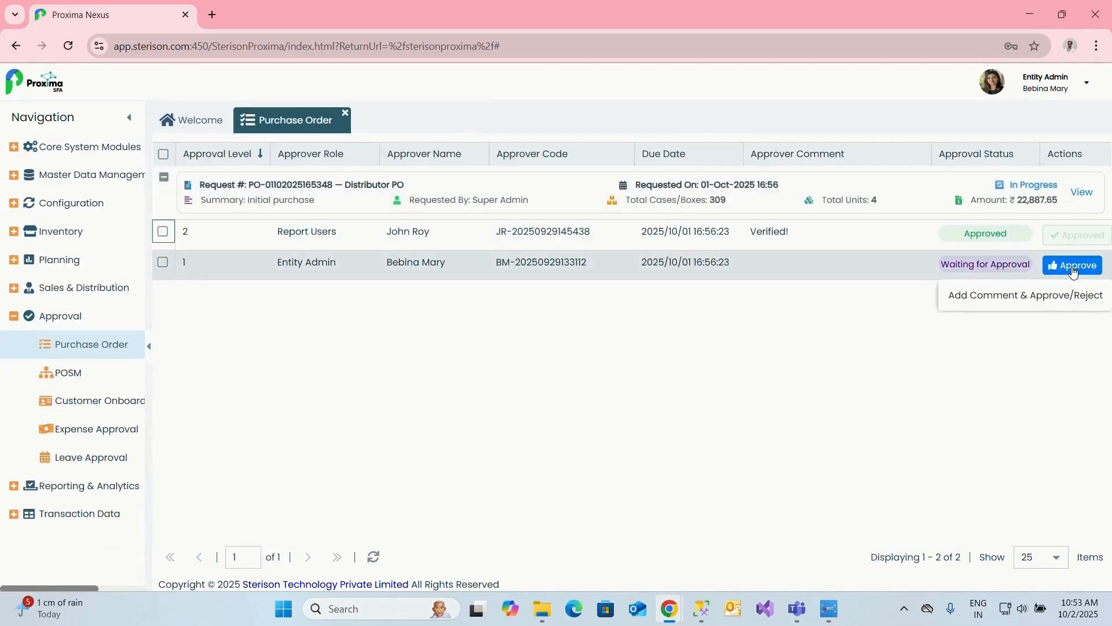
Step: Approve the Entity Admin level with comment 'Verified and final approval.' and confirm
click(1073, 266)
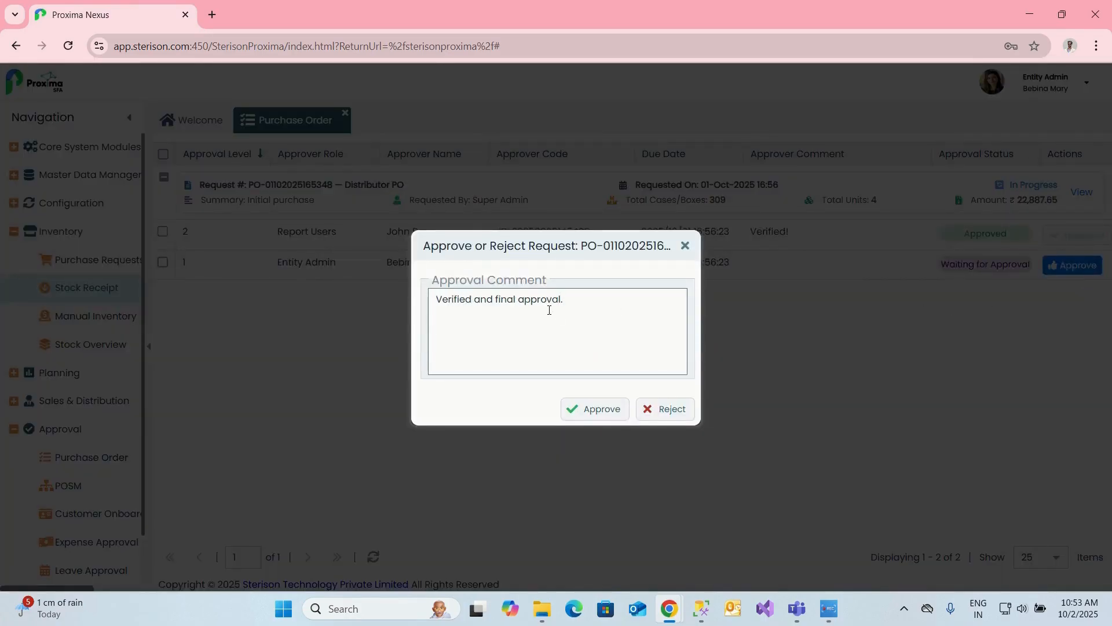
click(606, 410)
click(516, 365)
click(555, 356)
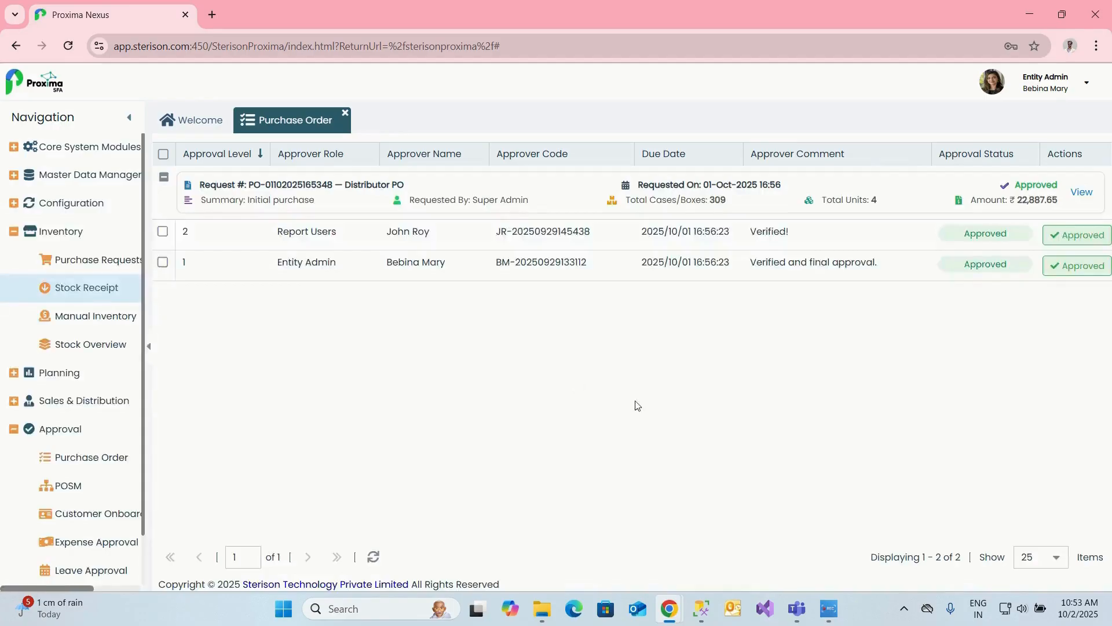
Step: Open the approved order's stock receipt and edit the first products' received cases
click(99, 289)
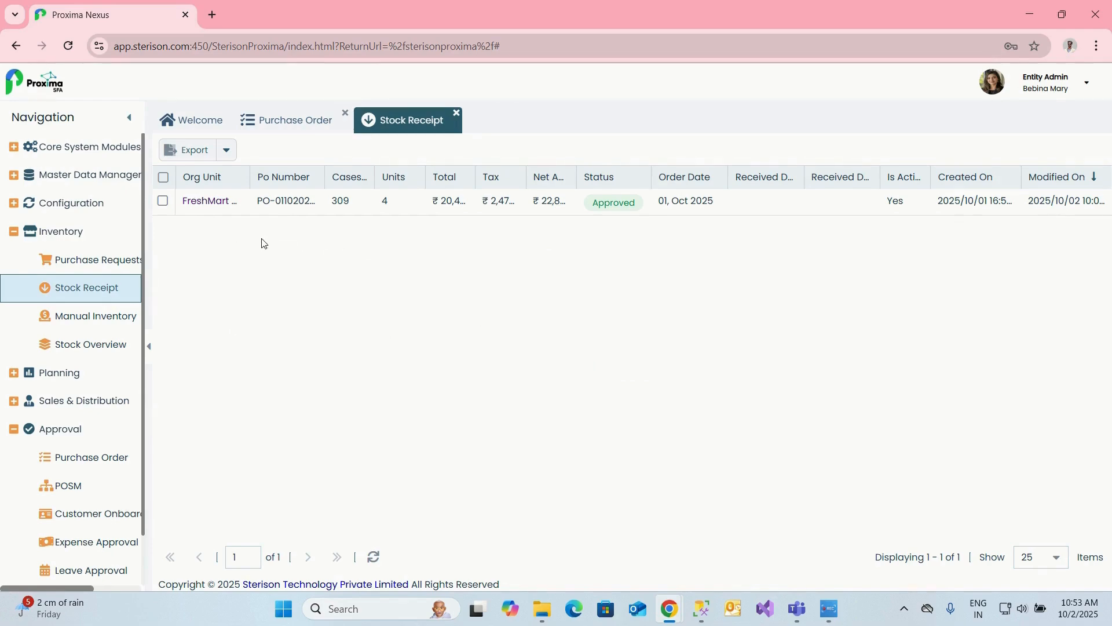
click(209, 201)
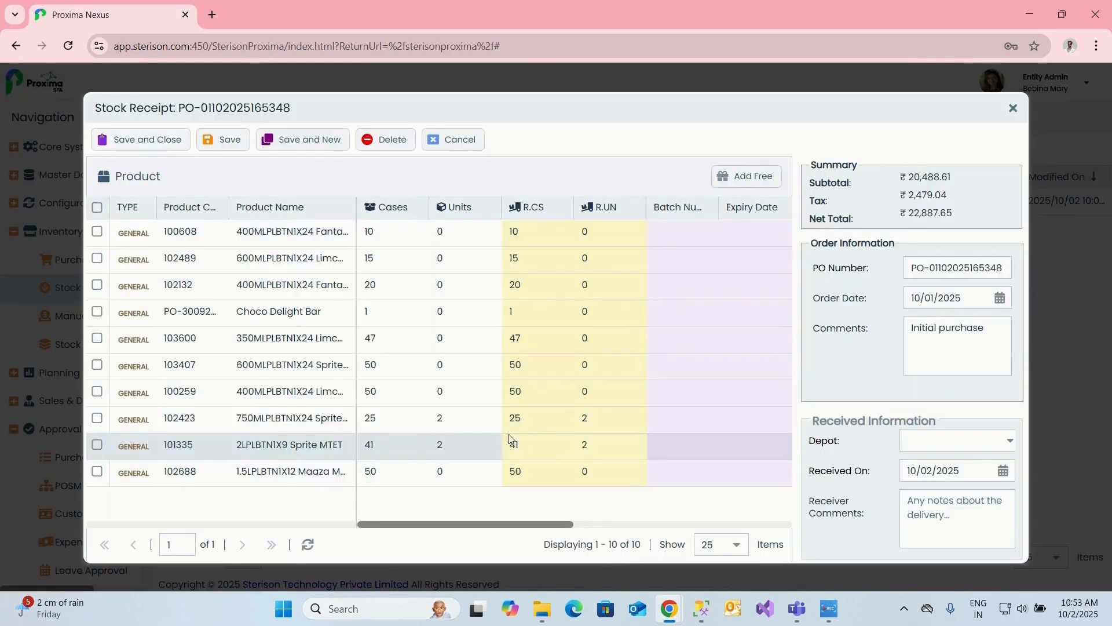
click(377, 232)
click(537, 268)
click(538, 228)
click(423, 247)
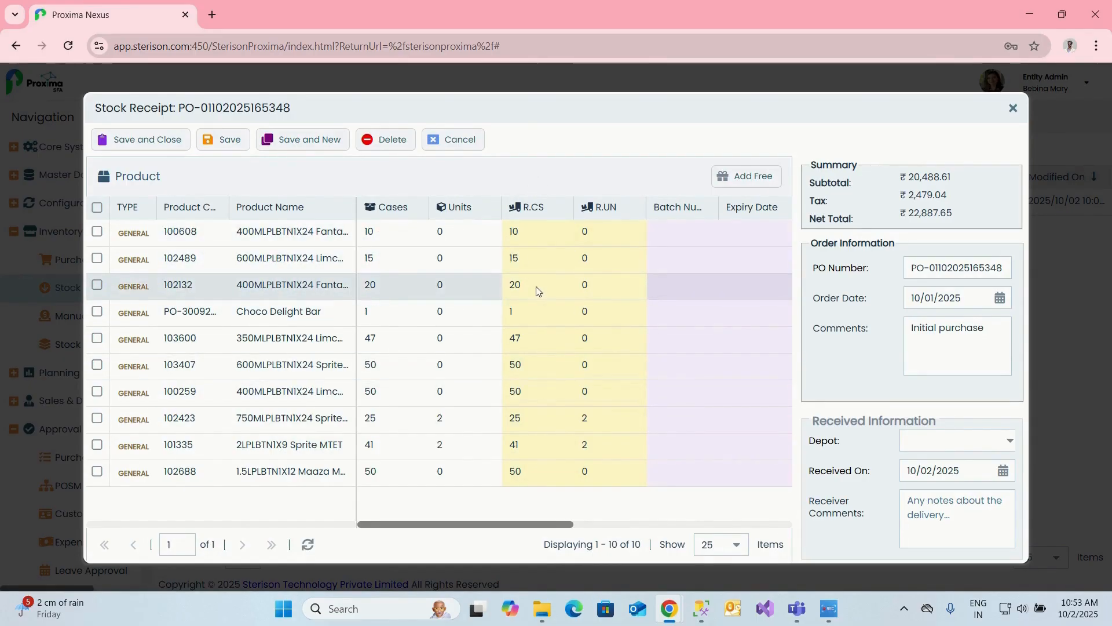
Step: Enter batch numbers B240901-01, P240903-01 and C240902-02 for products 102489, 100259 and 101335
scroll(526, 318, right, 2)
click(602, 261)
text(B240901-01)
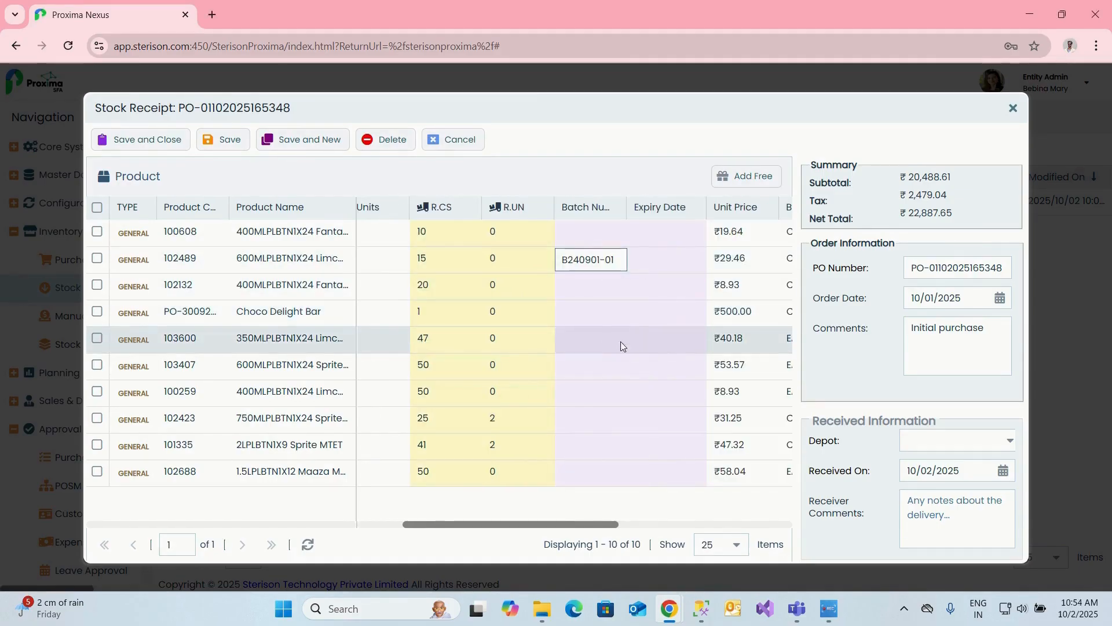
click(608, 394)
text(P240903-01)
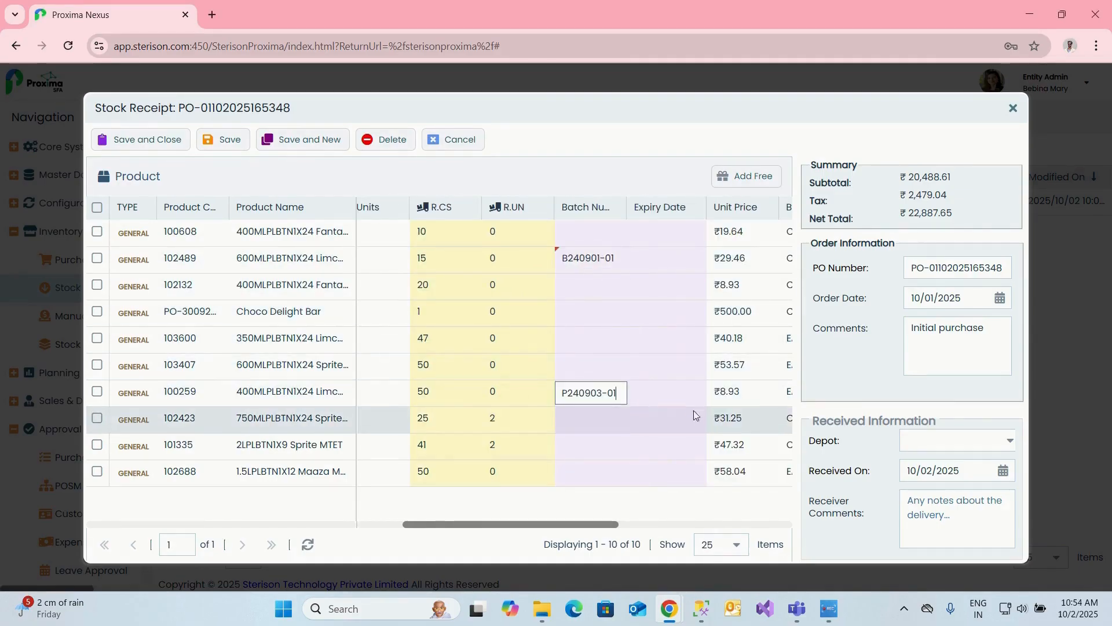
key(alt+Tab)
click(586, 446)
text(C240902-02)
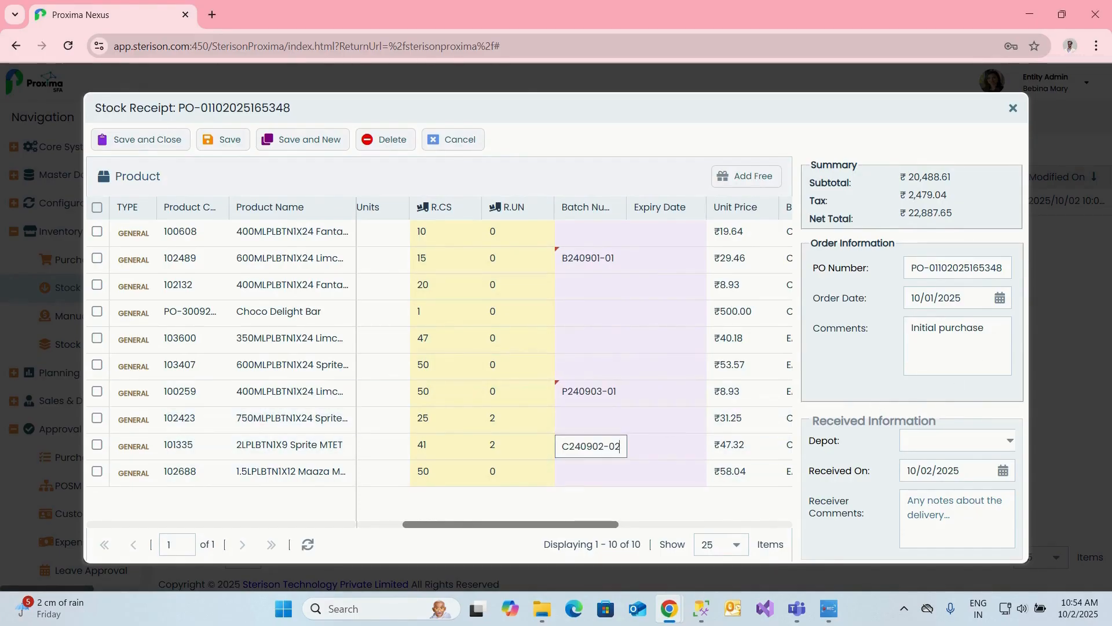
Step: Set product 102489's expiry date to 02 Dec 2026
click(695, 264)
click(695, 260)
click(756, 288)
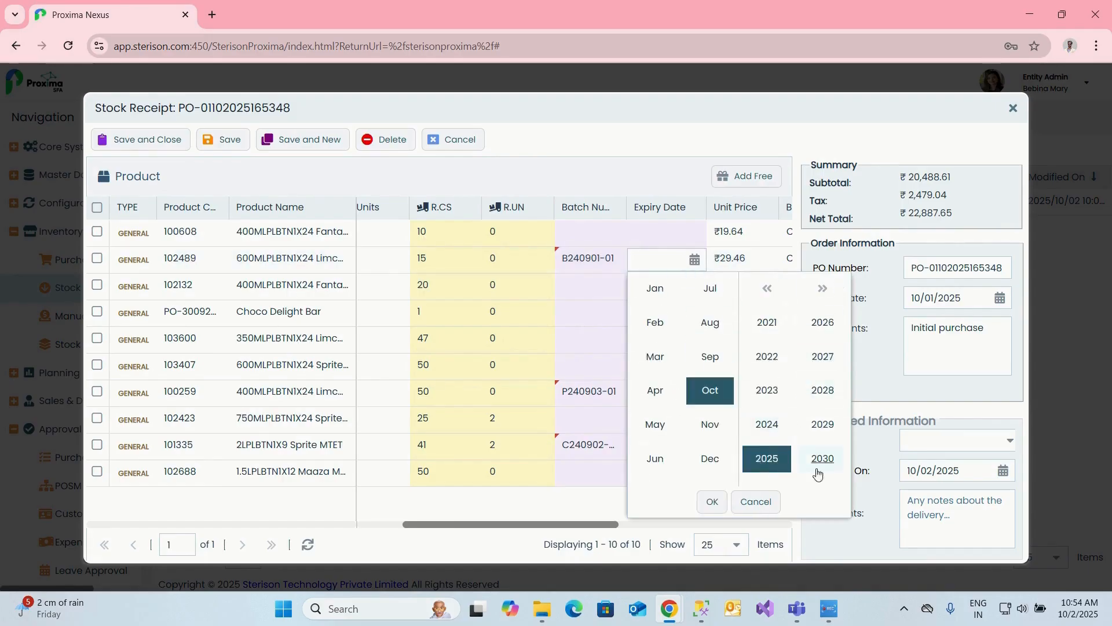
click(823, 323)
click(710, 458)
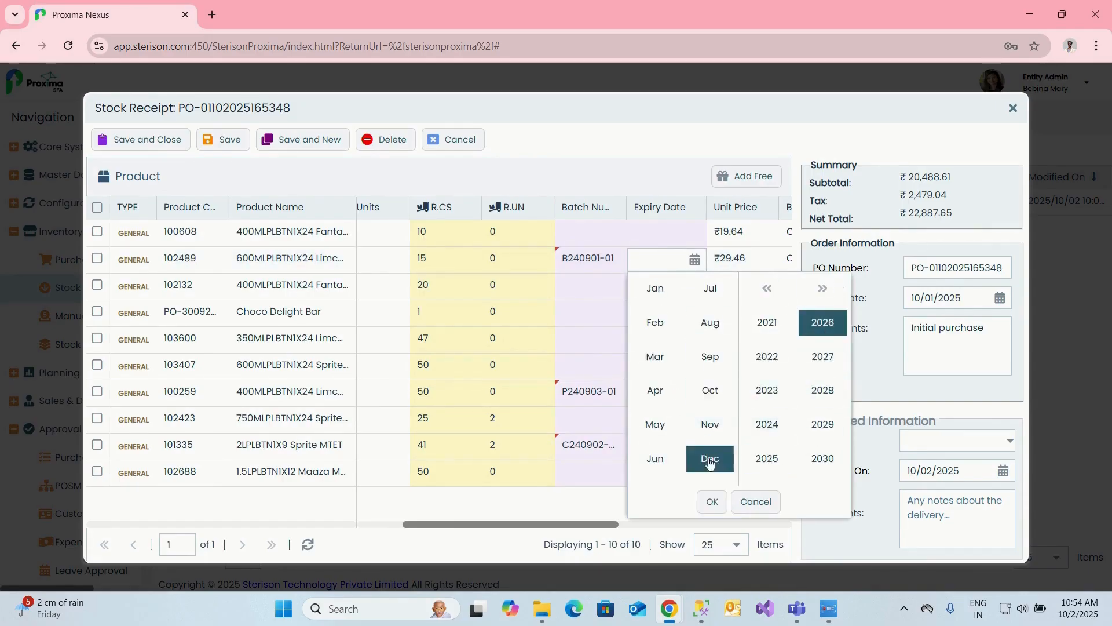
click(713, 501)
click(740, 343)
Step: Copy the 02 Dec 2026 expiry to products 100259 and 101335 and choose Marthandam Depot
drag(677, 261, 598, 263)
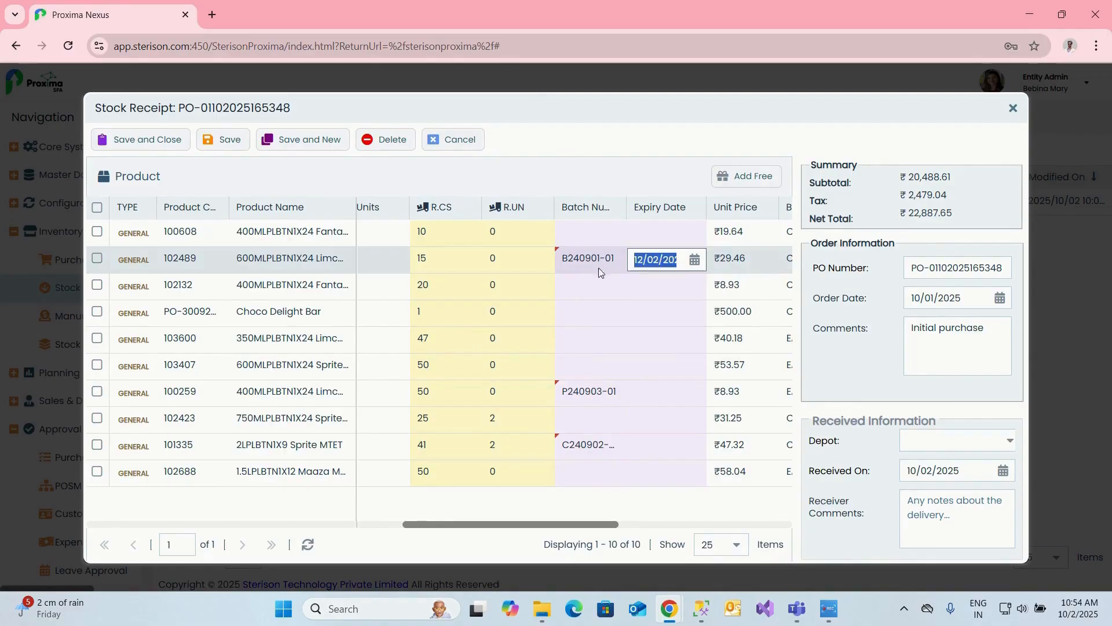
key(ctrl+c)
click(655, 399)
key(ctrl+v)
click(666, 444)
key(ctrl+v)
click(651, 187)
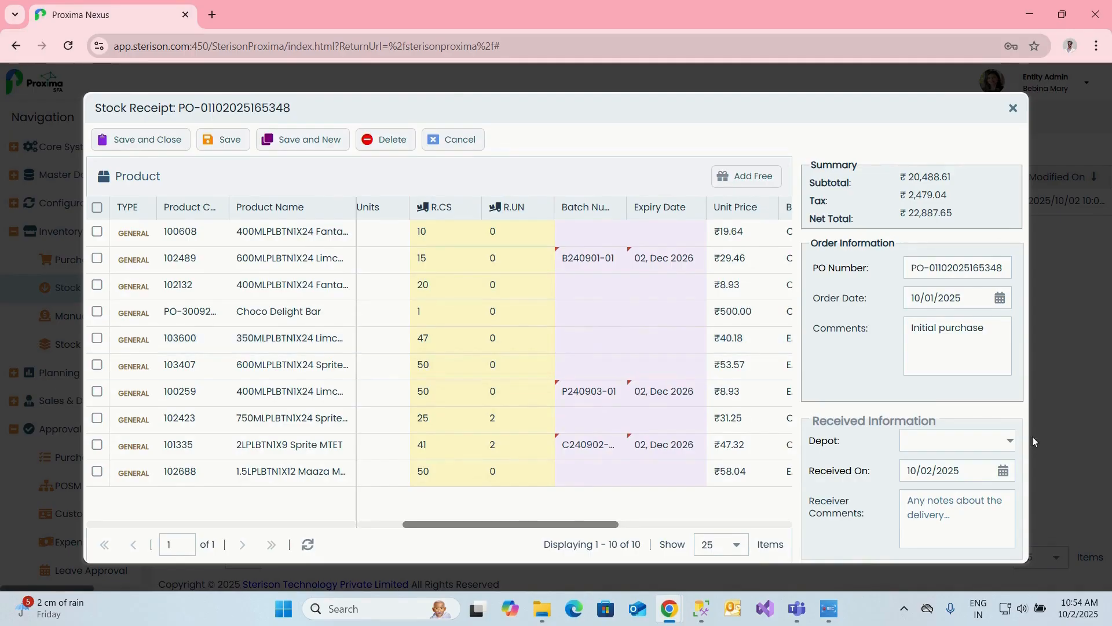
click(1008, 441)
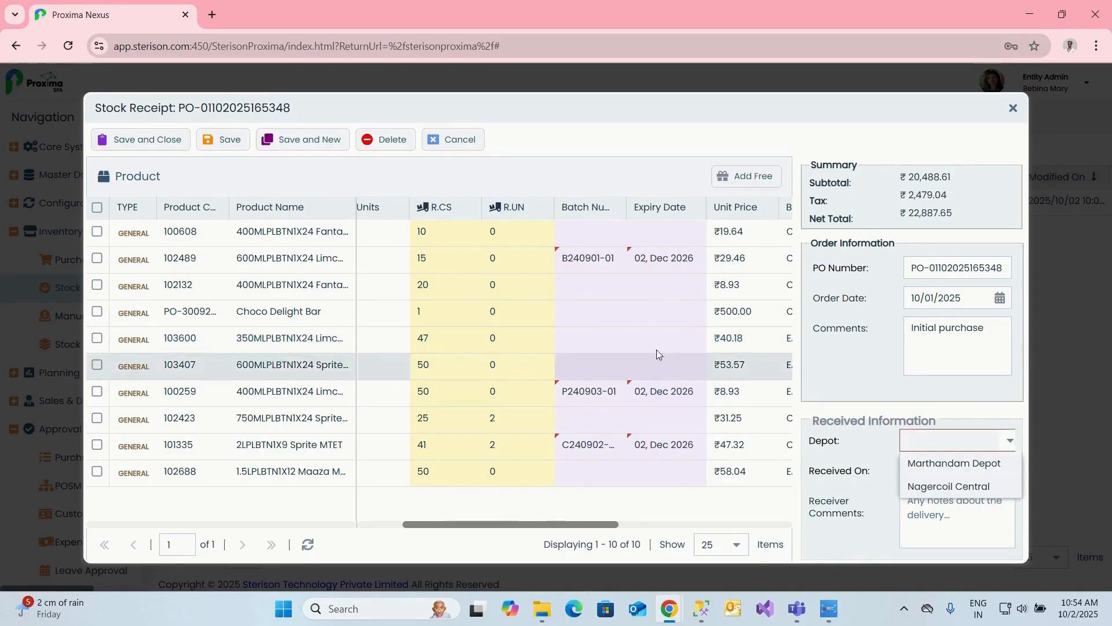
click(967, 466)
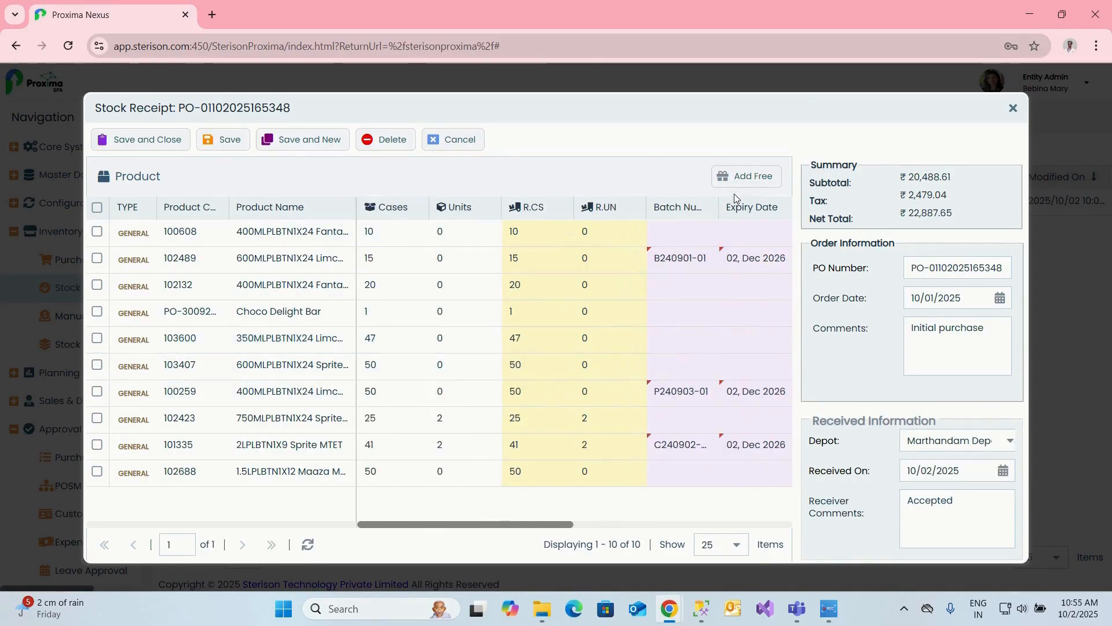
Step: Add product 102433 as a free item with 1 received case
click(746, 176)
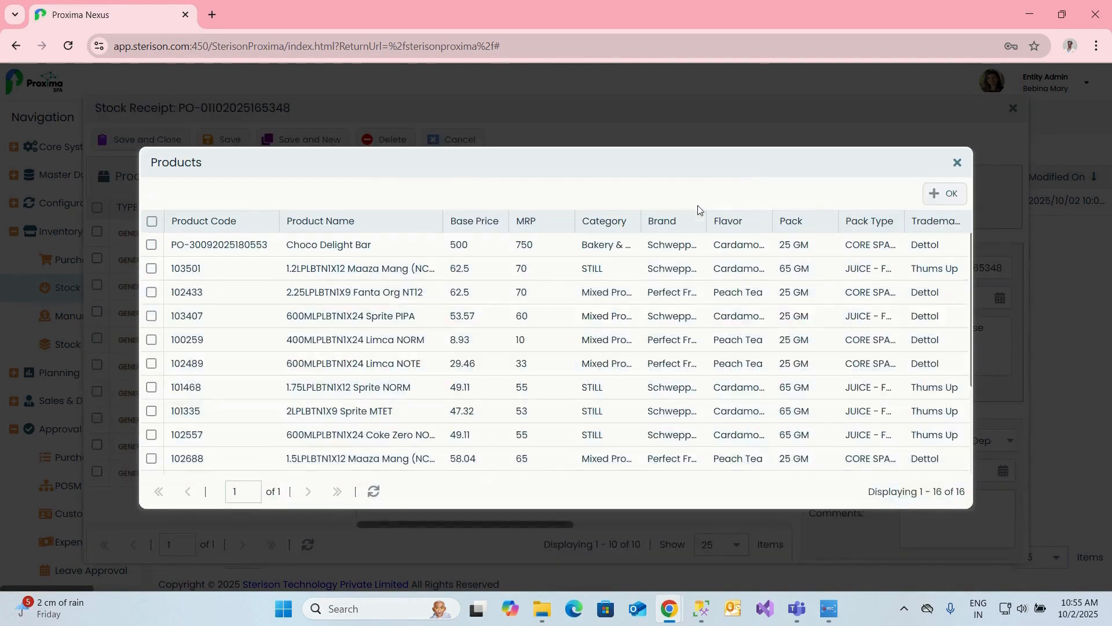
click(153, 292)
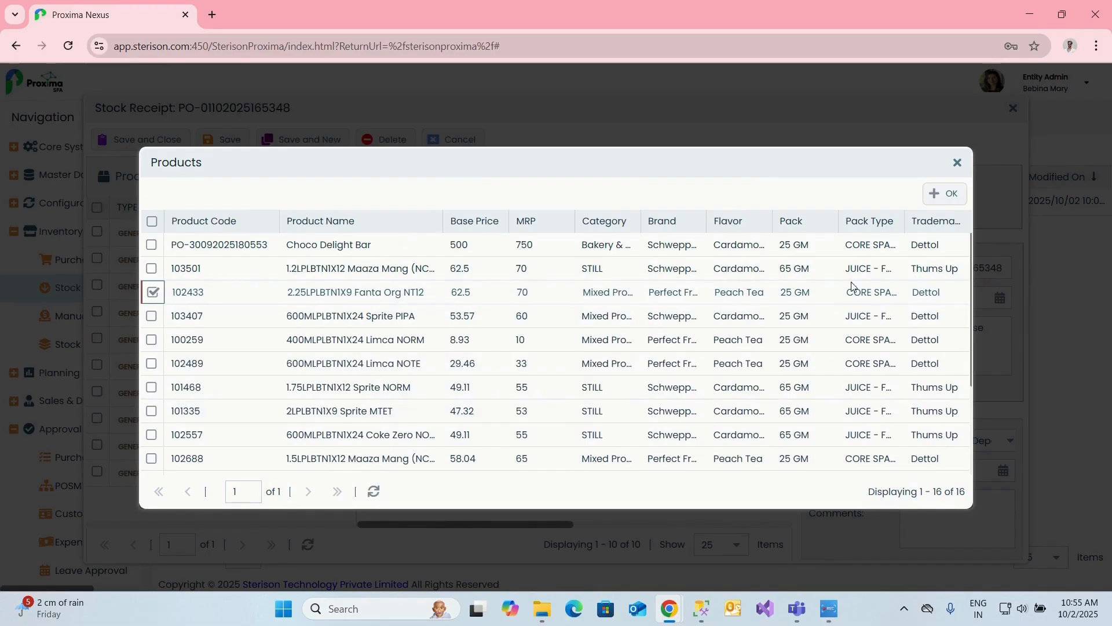
click(944, 194)
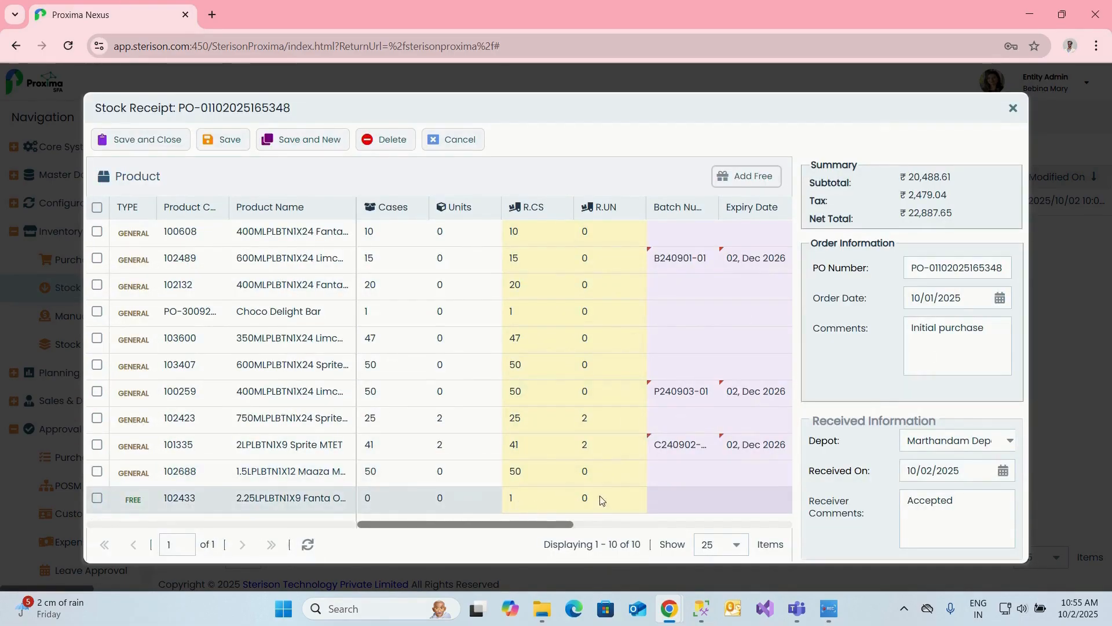
click(544, 501)
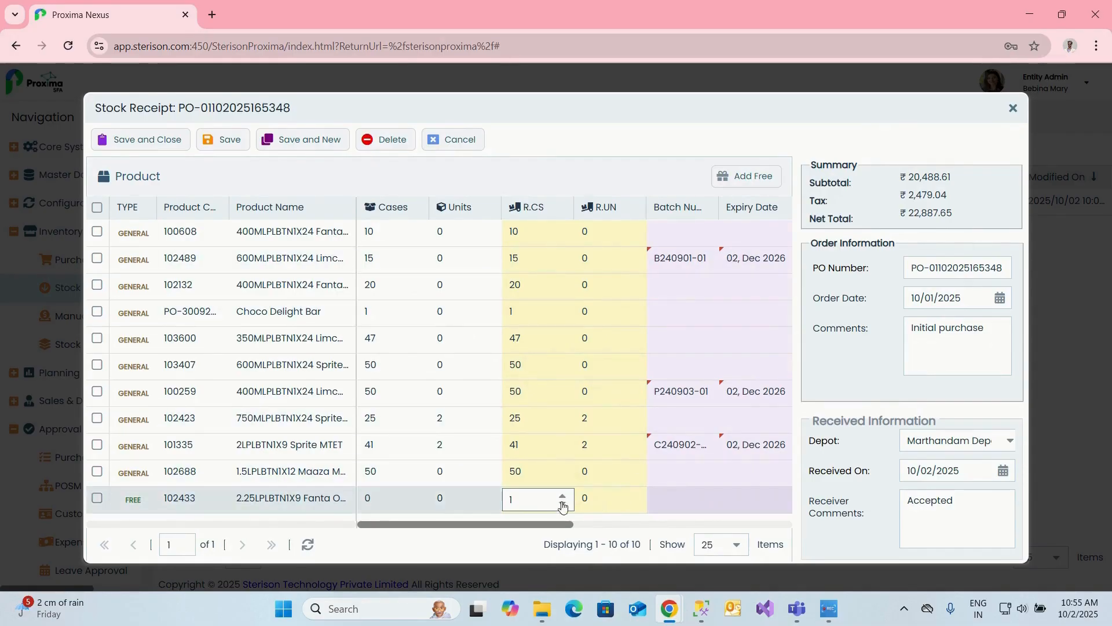
click(640, 165)
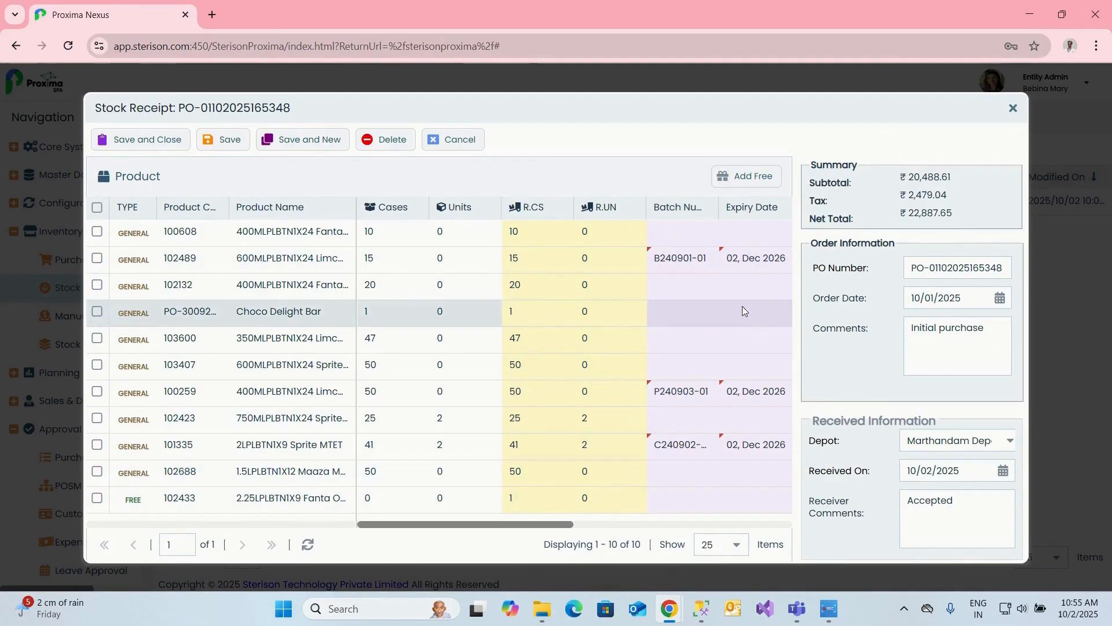
Step: Save and close the stock receipt, then reopen the FreshMart receipt
click(142, 141)
click(596, 364)
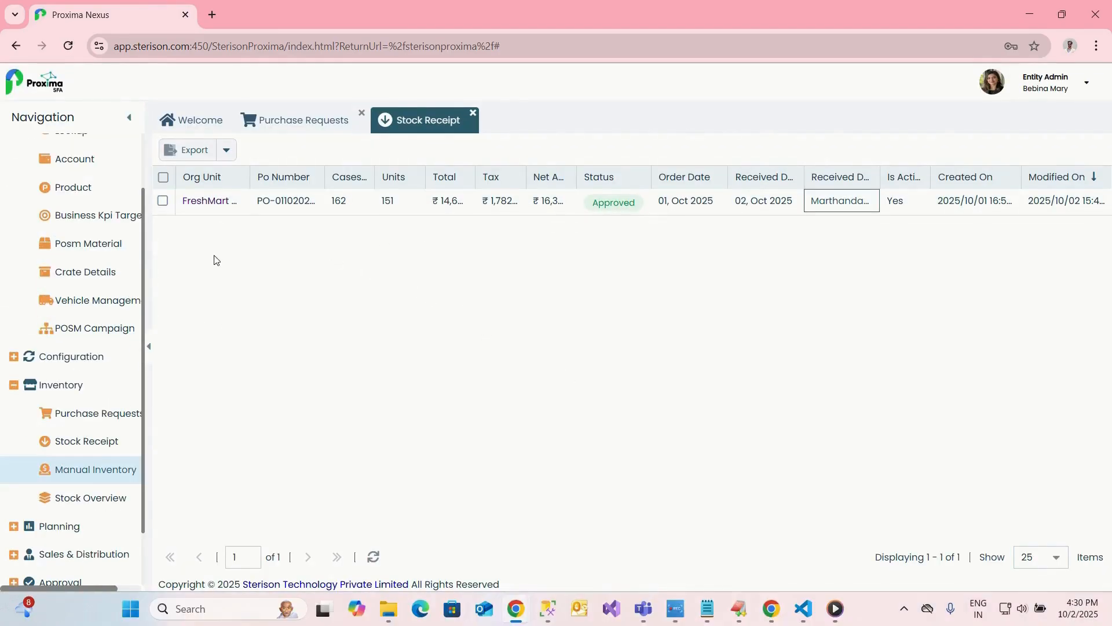
click(206, 203)
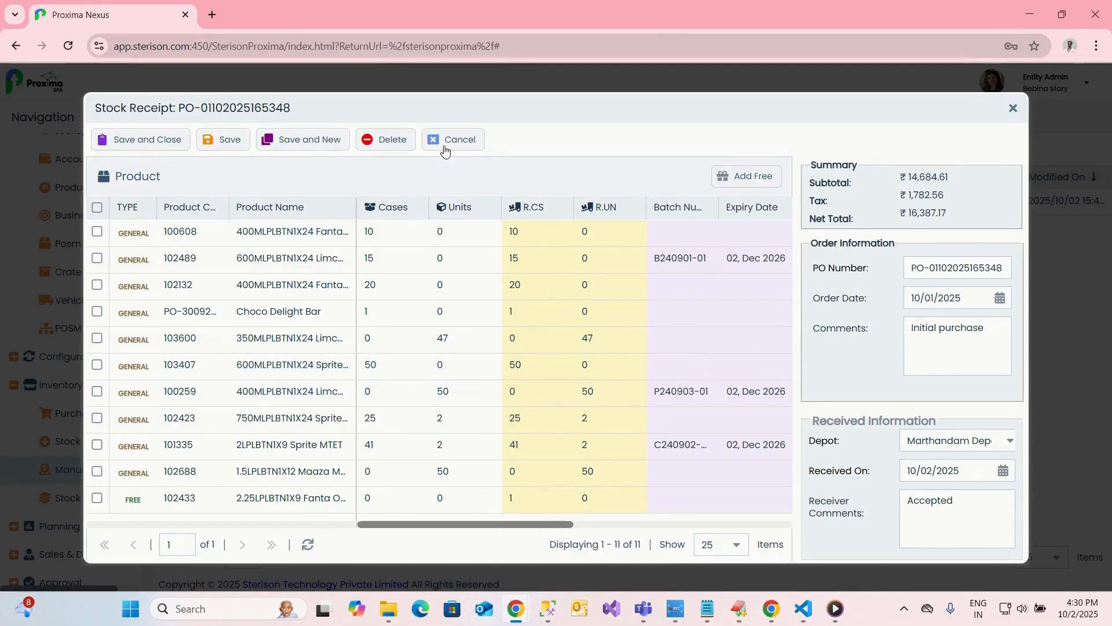
Step: Close the stock receipt and the FreshMart purchase order, then go to Stock Overview
click(458, 141)
click(298, 120)
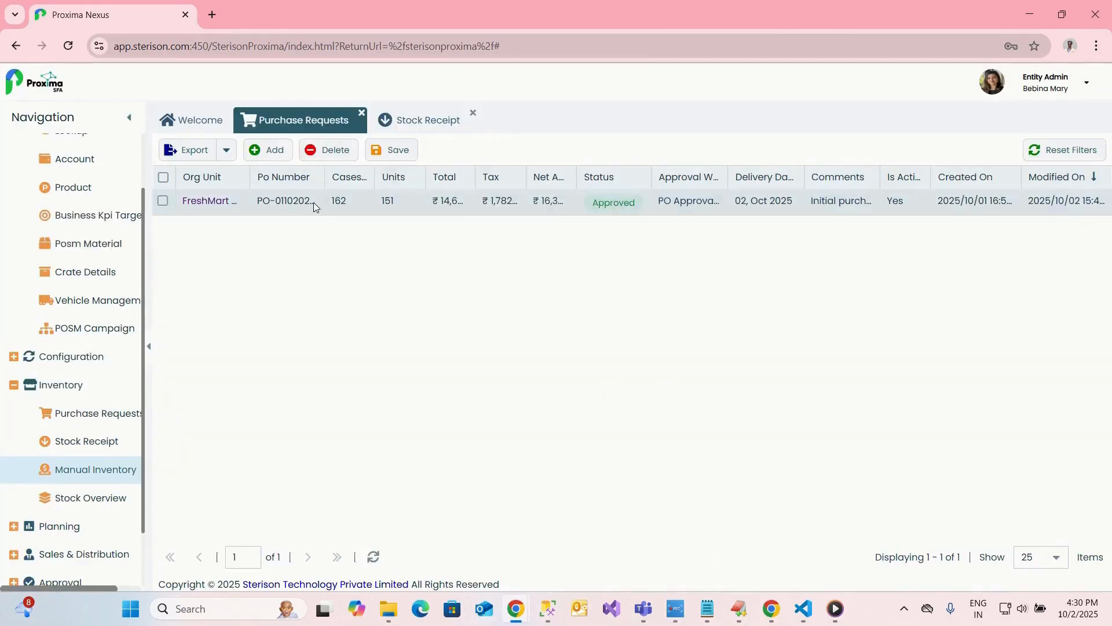
double_click(240, 211)
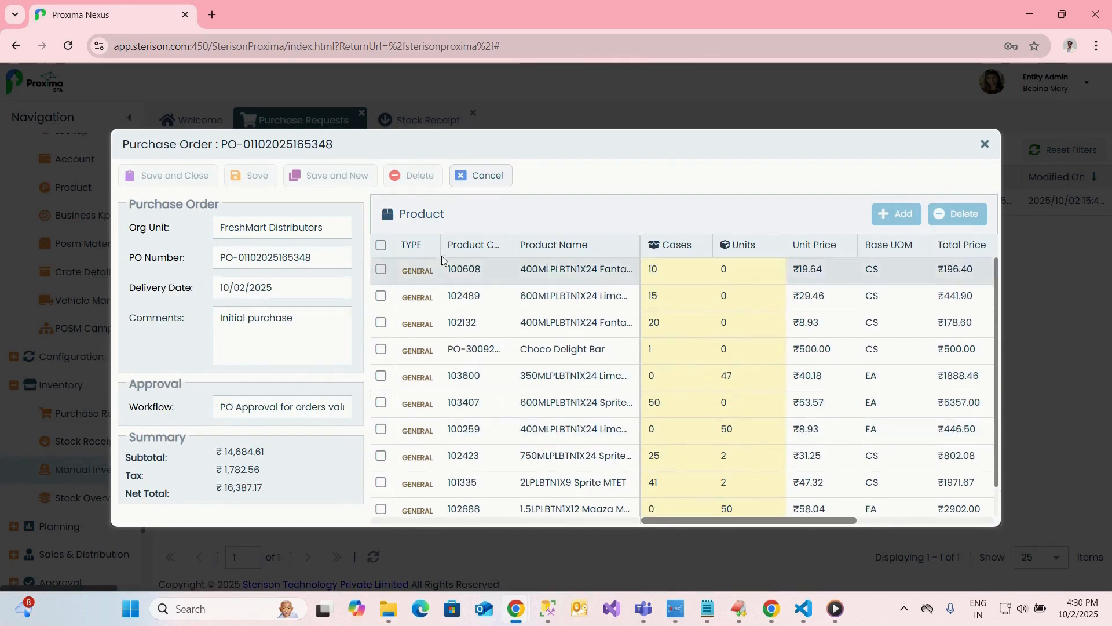
click(484, 175)
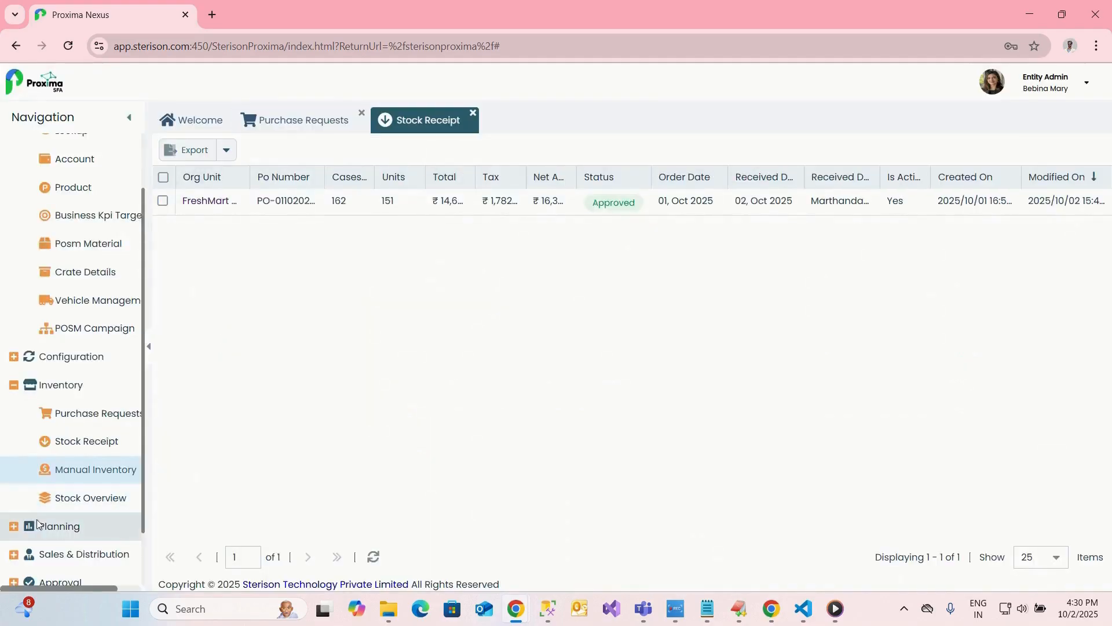
click(79, 499)
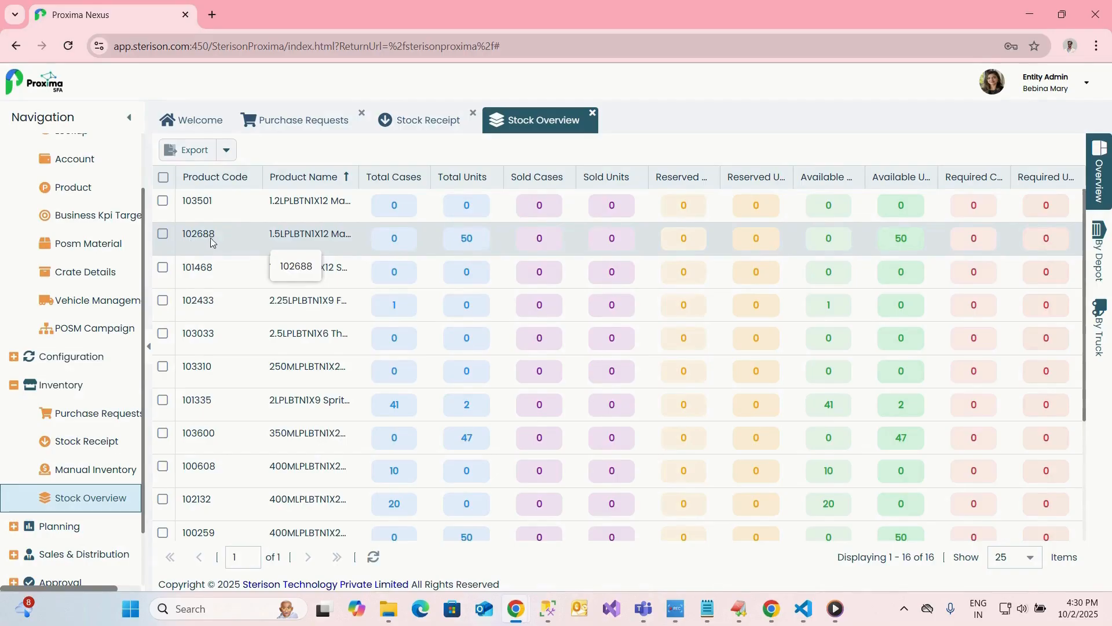
Step: Reopen and close the FreshMart stock receipt, returning to Stock Overview
click(420, 120)
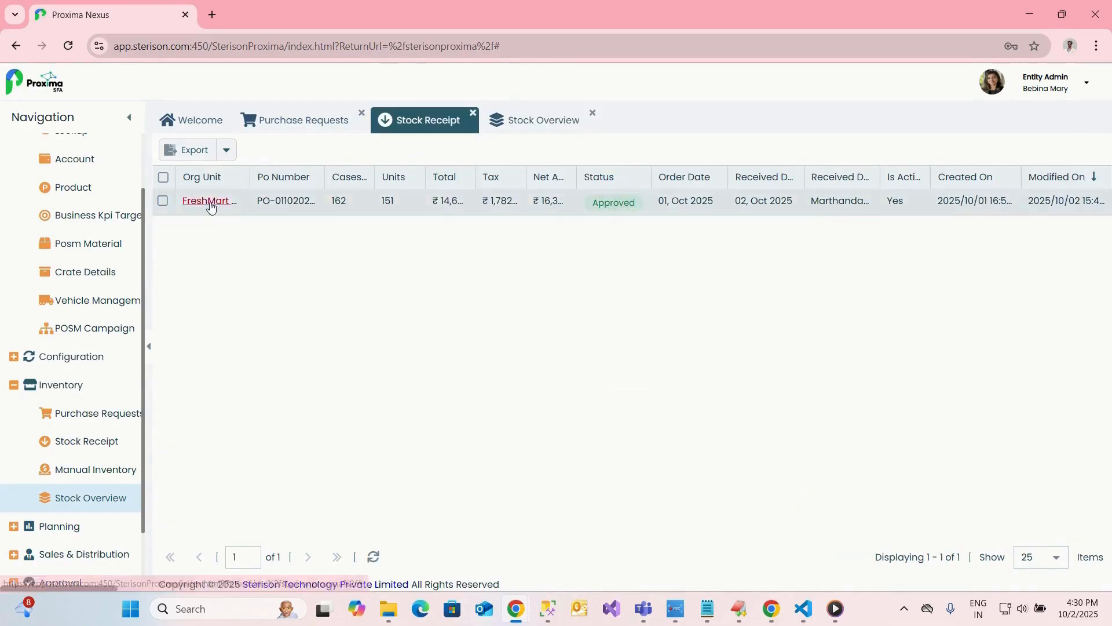
click(210, 201)
click(457, 137)
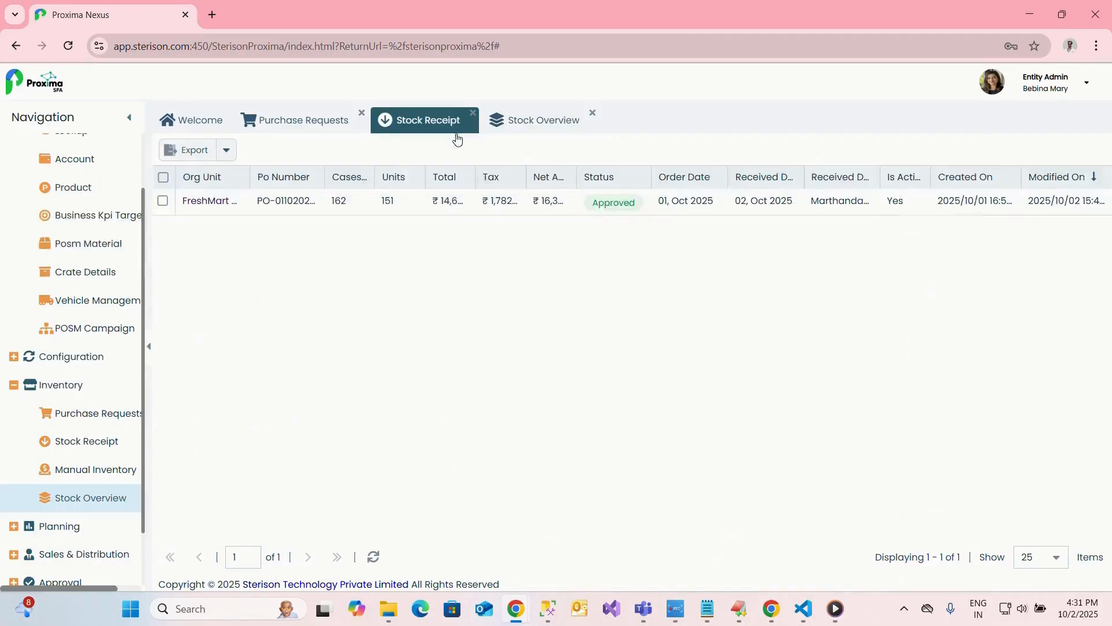
click(534, 120)
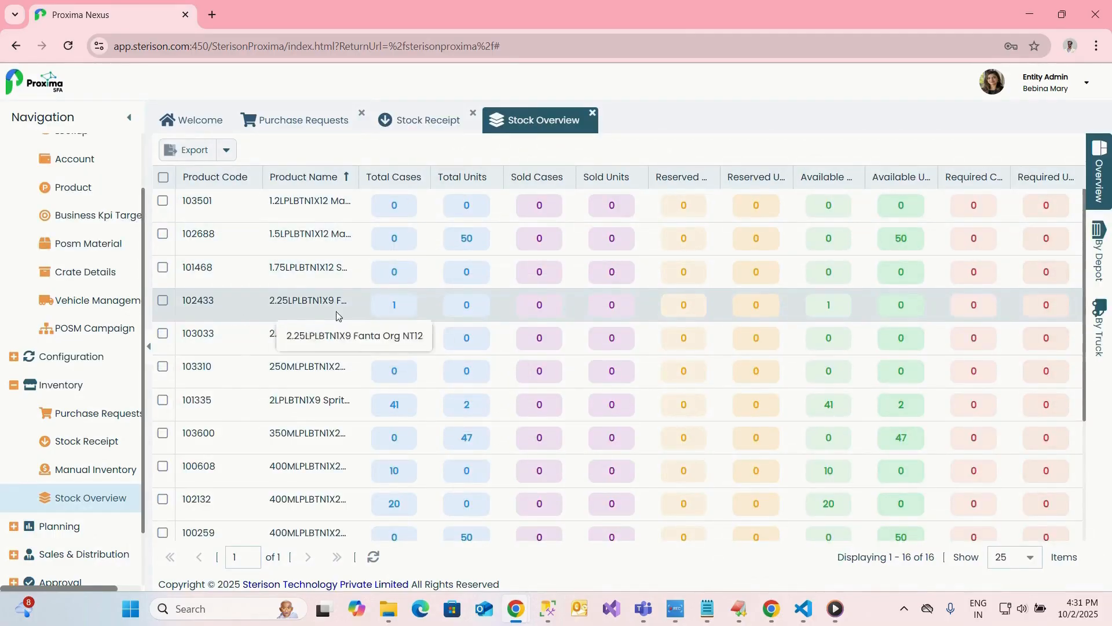
click(412, 119)
click(209, 202)
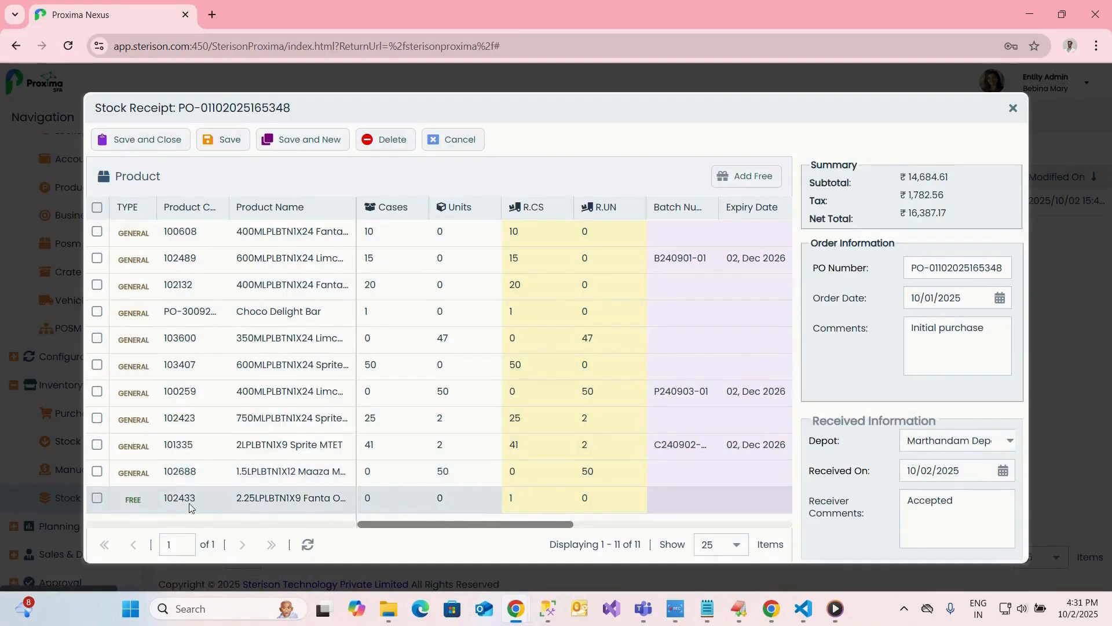
click(457, 139)
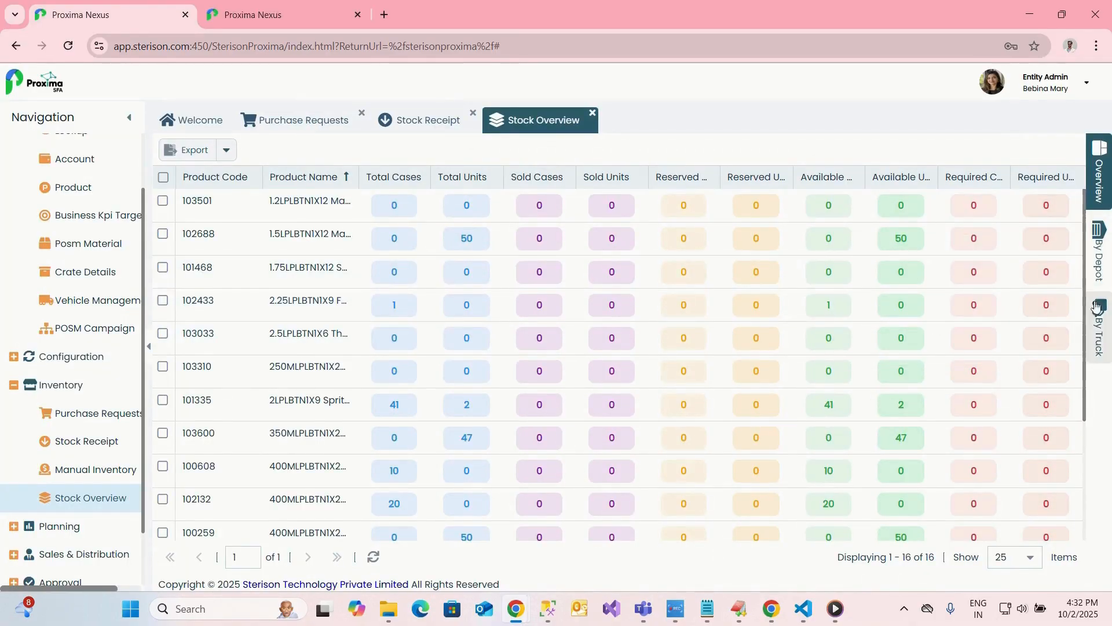
Step: Compare stock figures by depot, by truck and overall, then go to Manual Inventory
click(1099, 259)
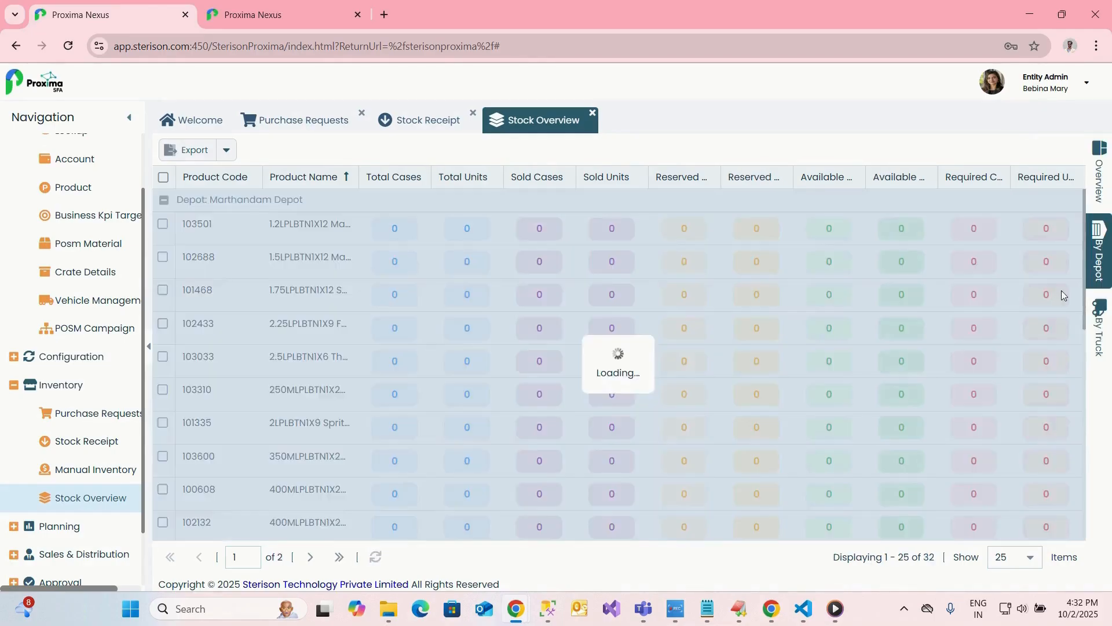
click(1100, 333)
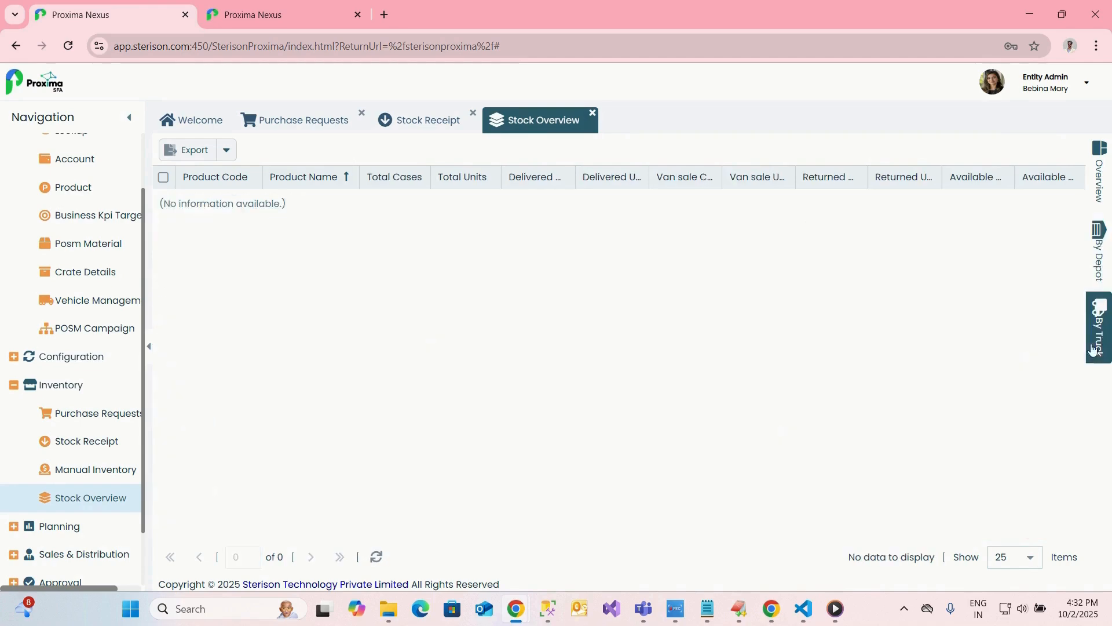
click(1099, 255)
click(1099, 180)
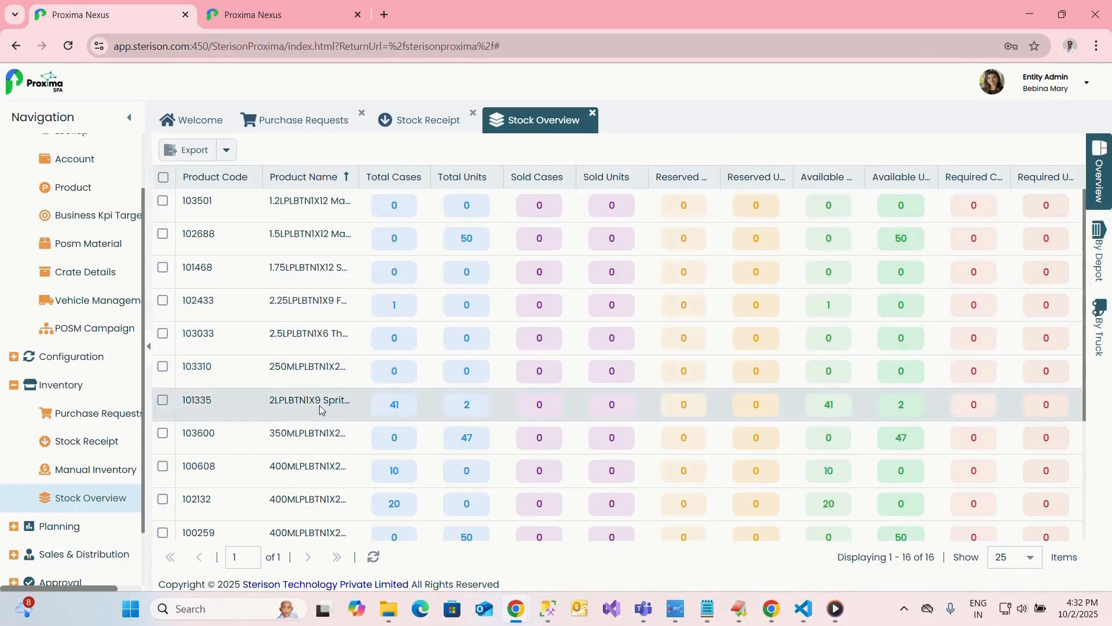
click(1092, 346)
click(1099, 255)
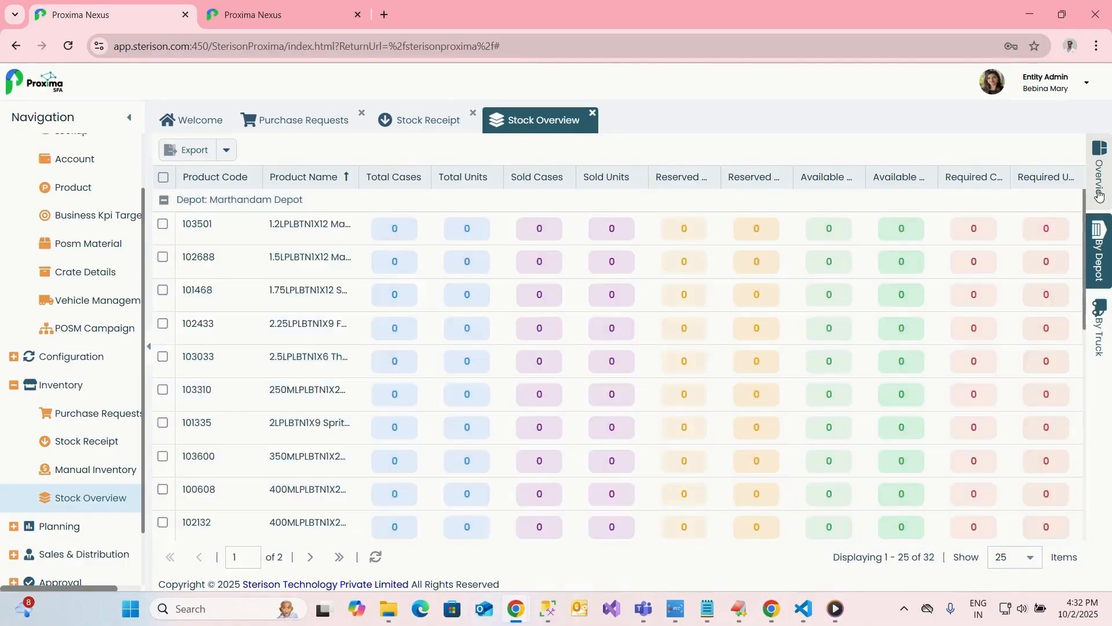
click(1099, 180)
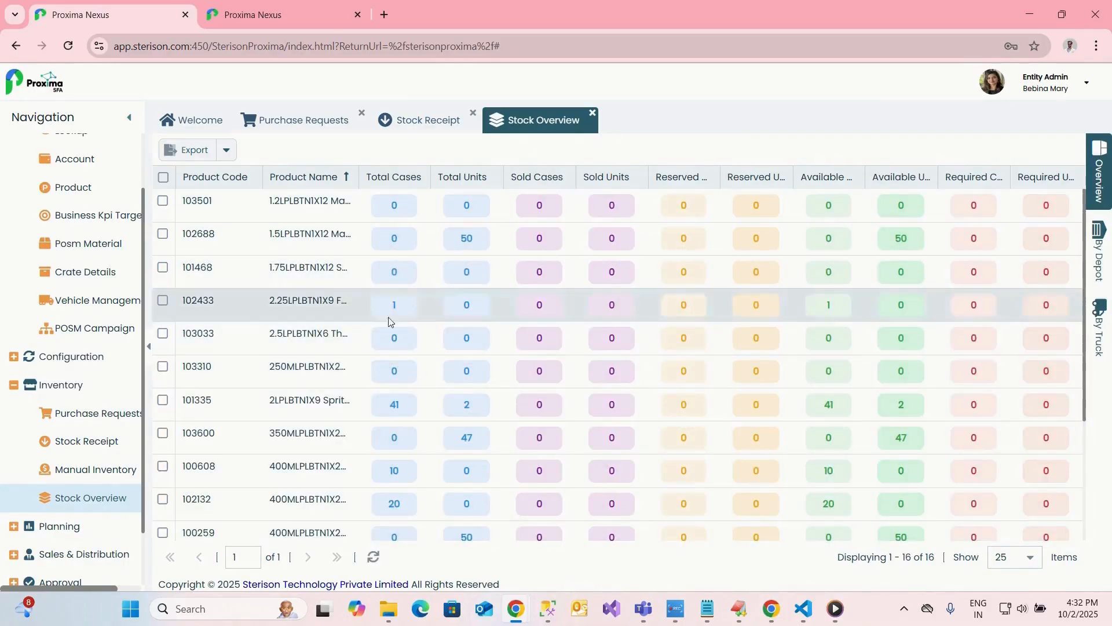
click(113, 474)
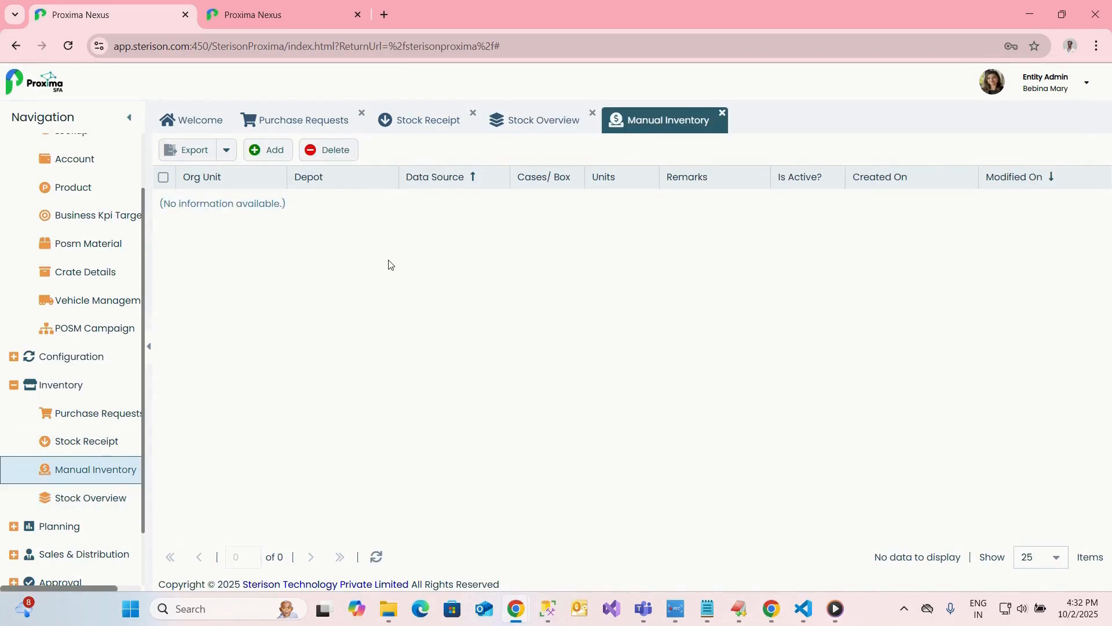
Step: Start a Physical Stock manual inventory entry with remark 'Initial load'
click(265, 154)
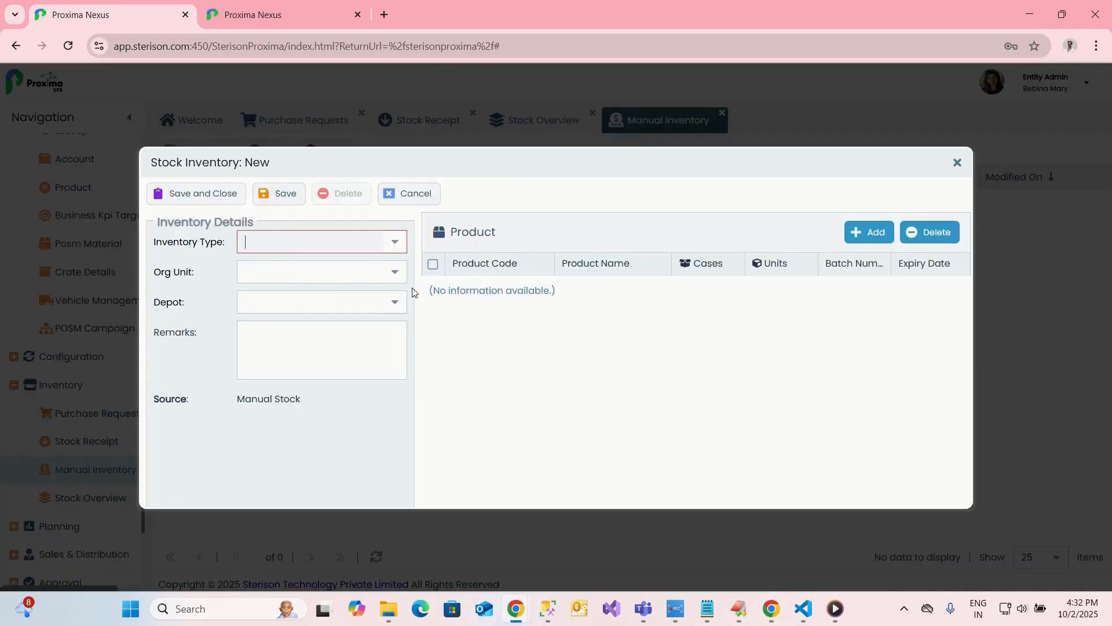
click(394, 242)
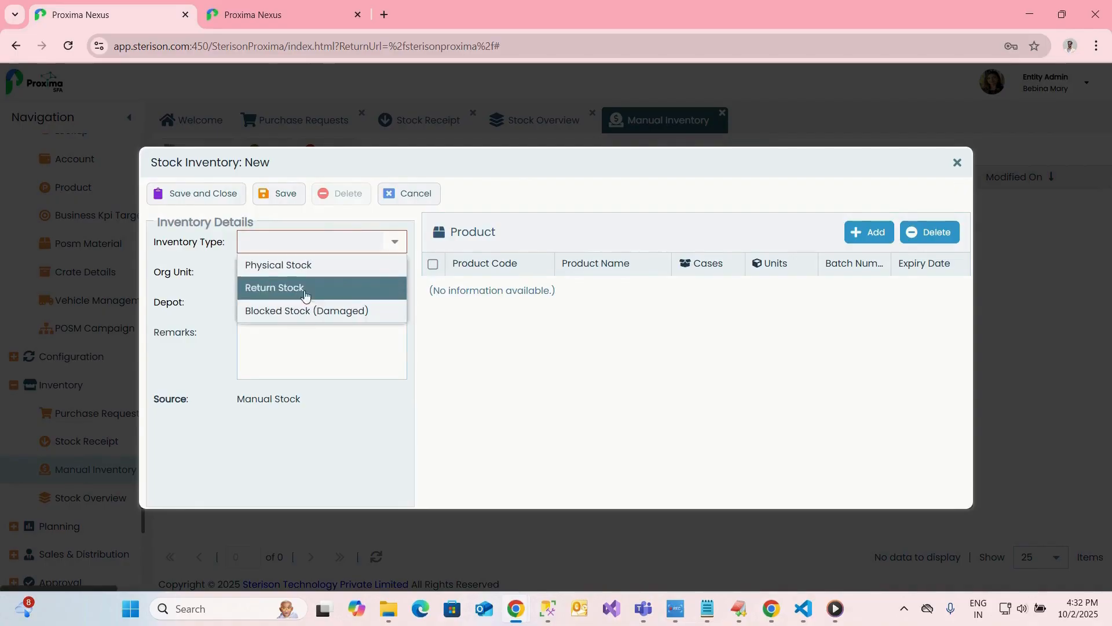
click(306, 273)
click(372, 341)
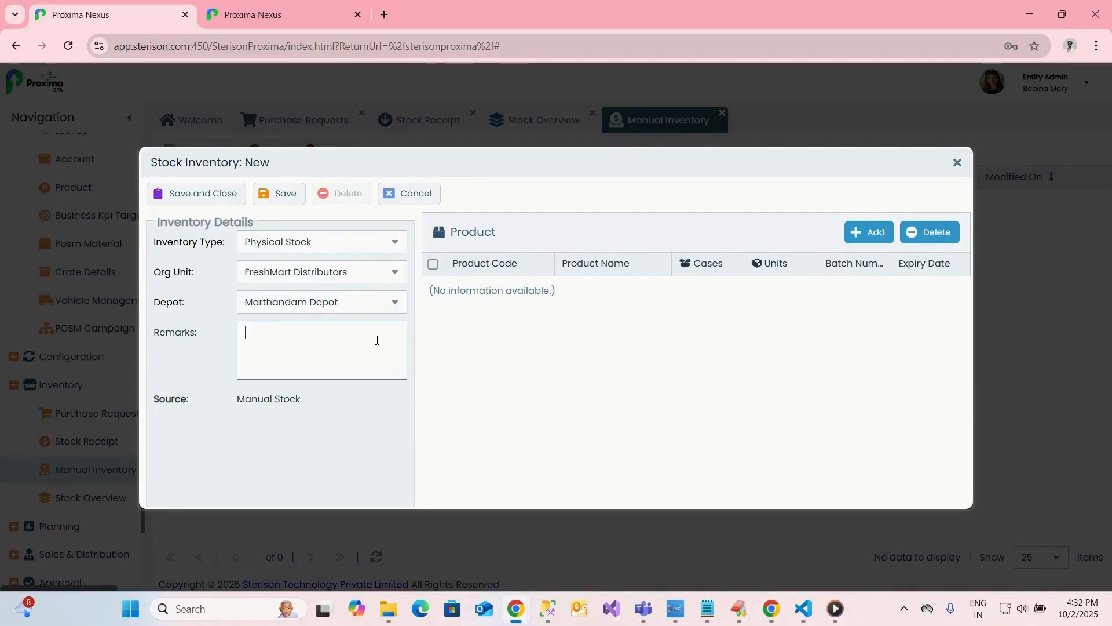
text(Initial load)
Step: Add products 102132, 102423 and 102489 to the inventory entry
click(868, 232)
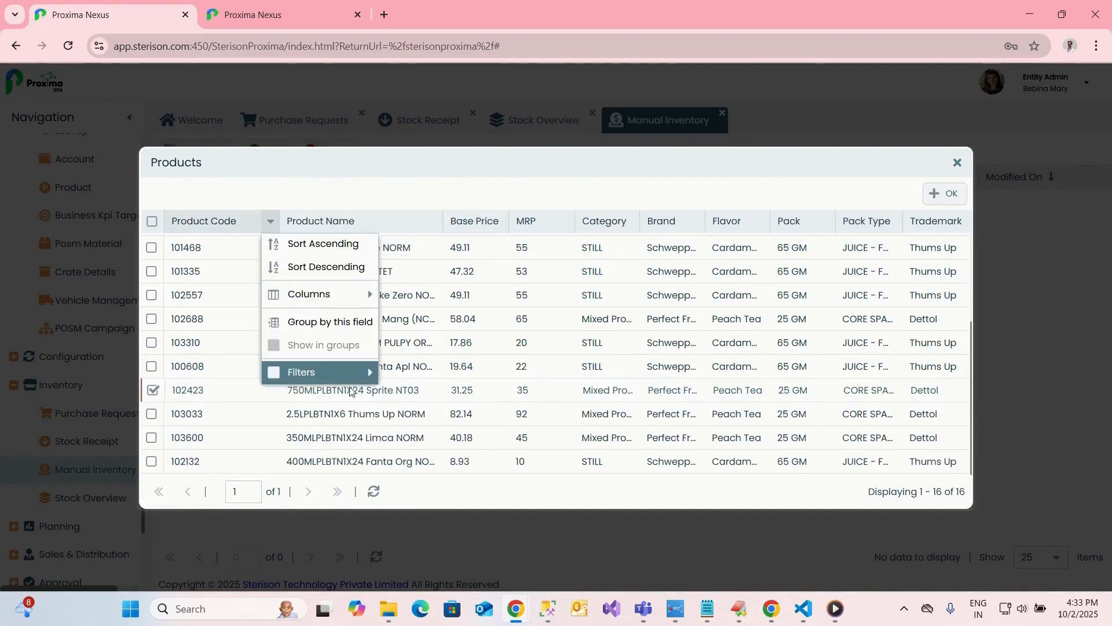
mouse_move(324, 372)
click(461, 377)
key(Return)
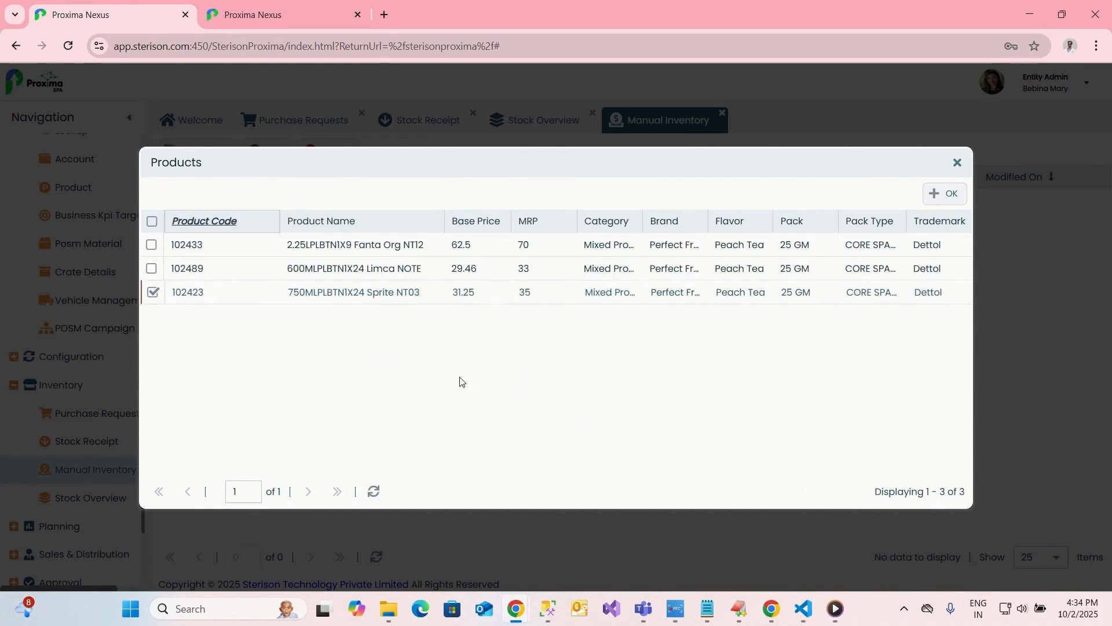
click(151, 268)
click(271, 221)
click(284, 373)
scroll(224, 417, down, 3)
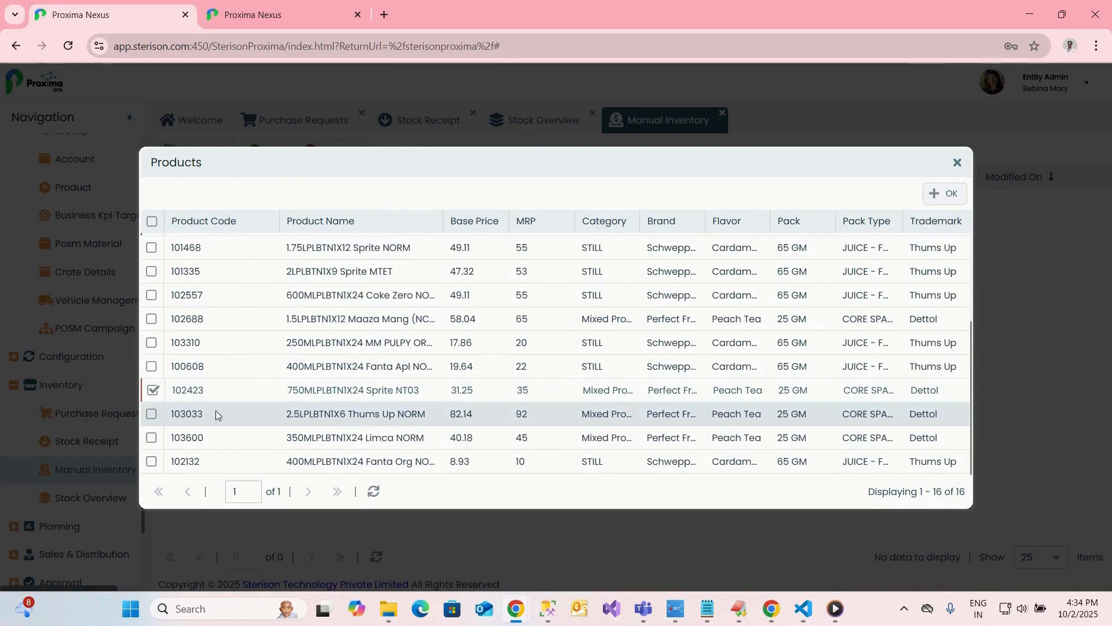
click(939, 193)
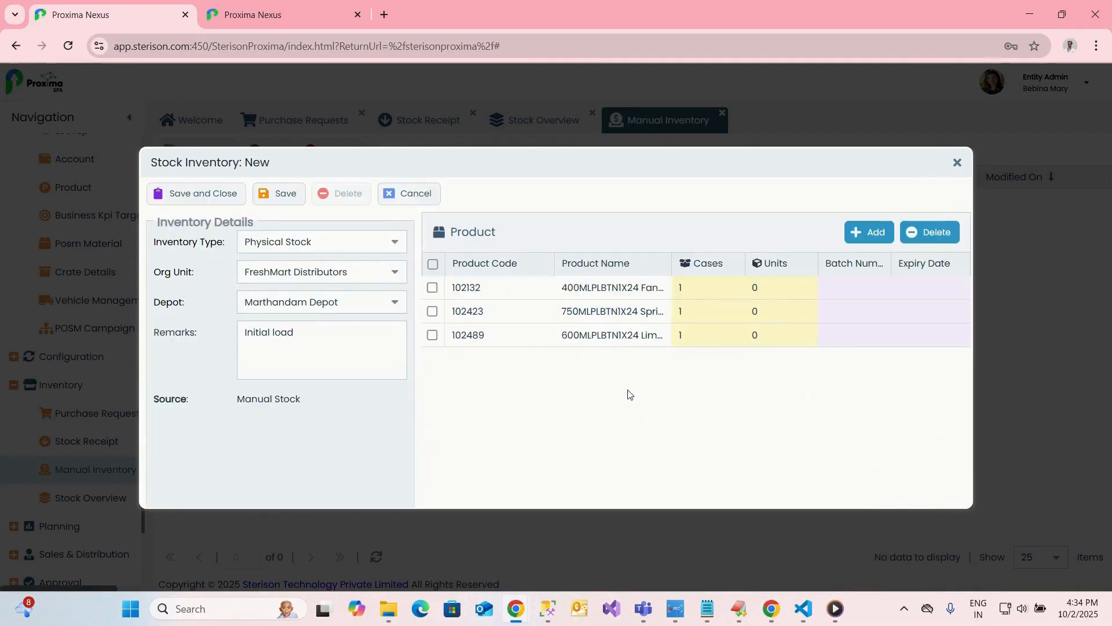
Step: Enter the cases counts for products 102423 and 102489 and 1 unit for 102423
click(713, 311)
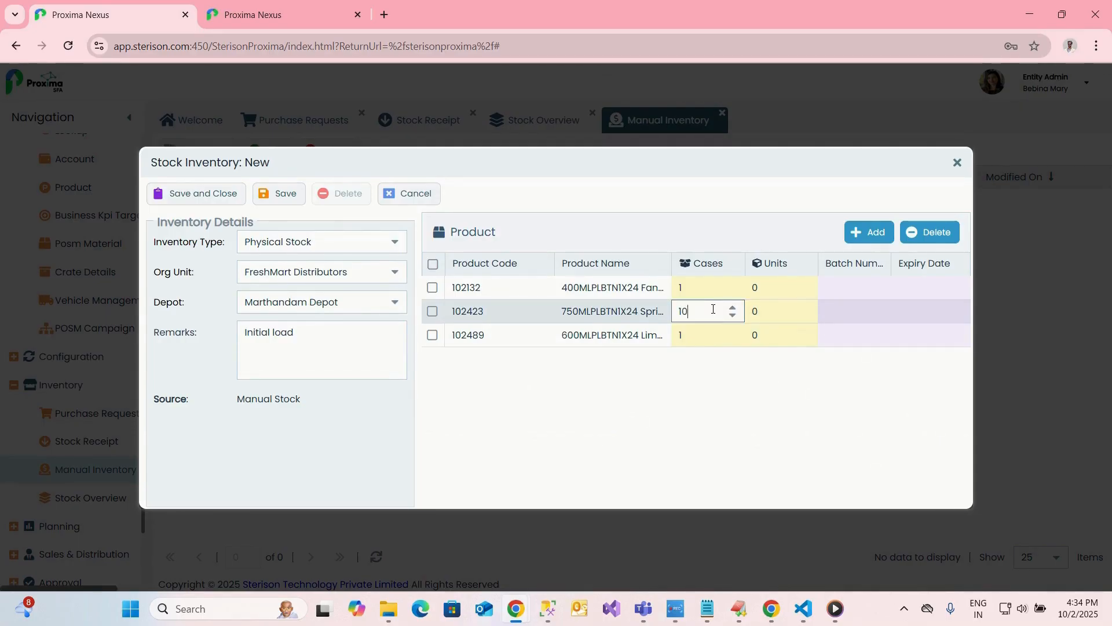
text(0)
click(698, 335)
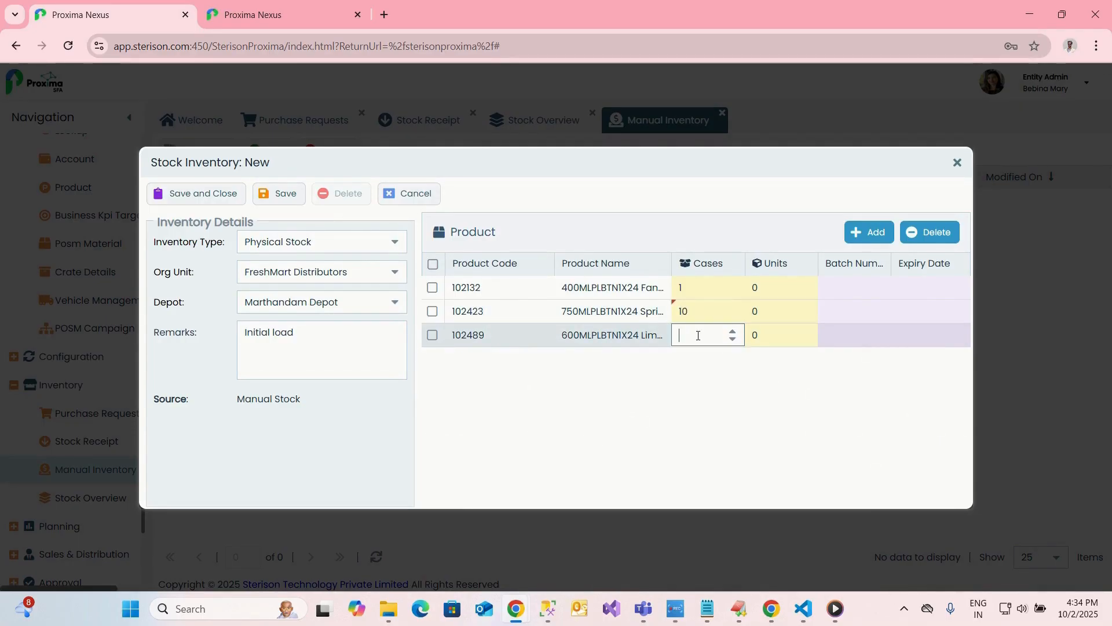
click(725, 313)
click(779, 313)
text(1)
Step: Paste batch numbers for products 102423 and 102489
click(849, 313)
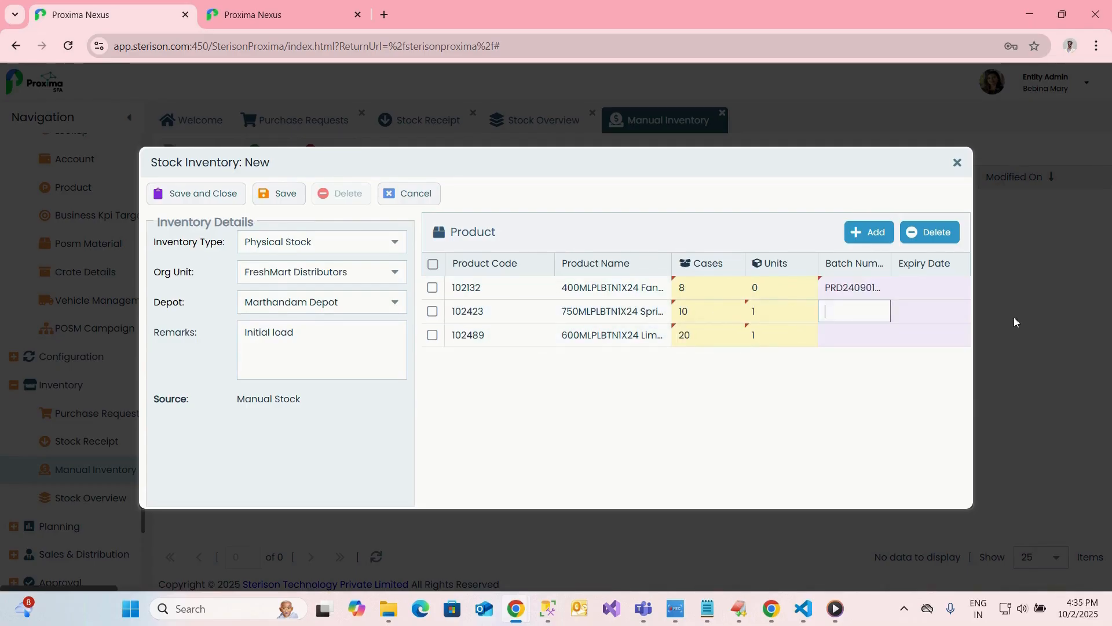
click(855, 313)
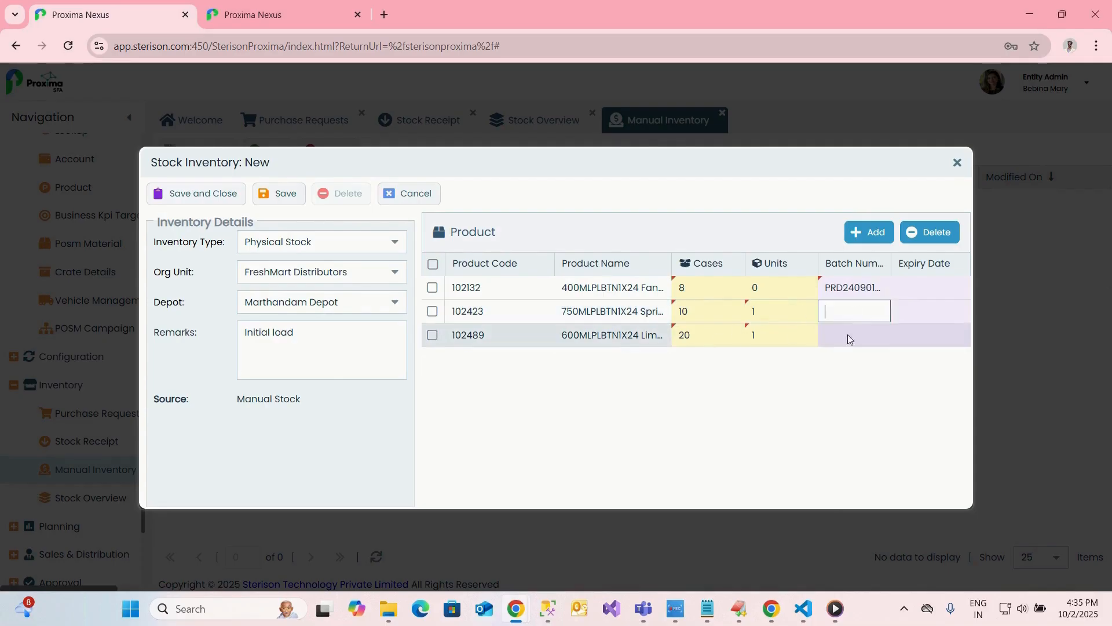
key(ctrl+v)
click(863, 335)
click(861, 337)
text(PRD240903-003)
Step: Set expiry 03 Mar 2027 on the products, then save and close the entry
click(928, 286)
click(956, 288)
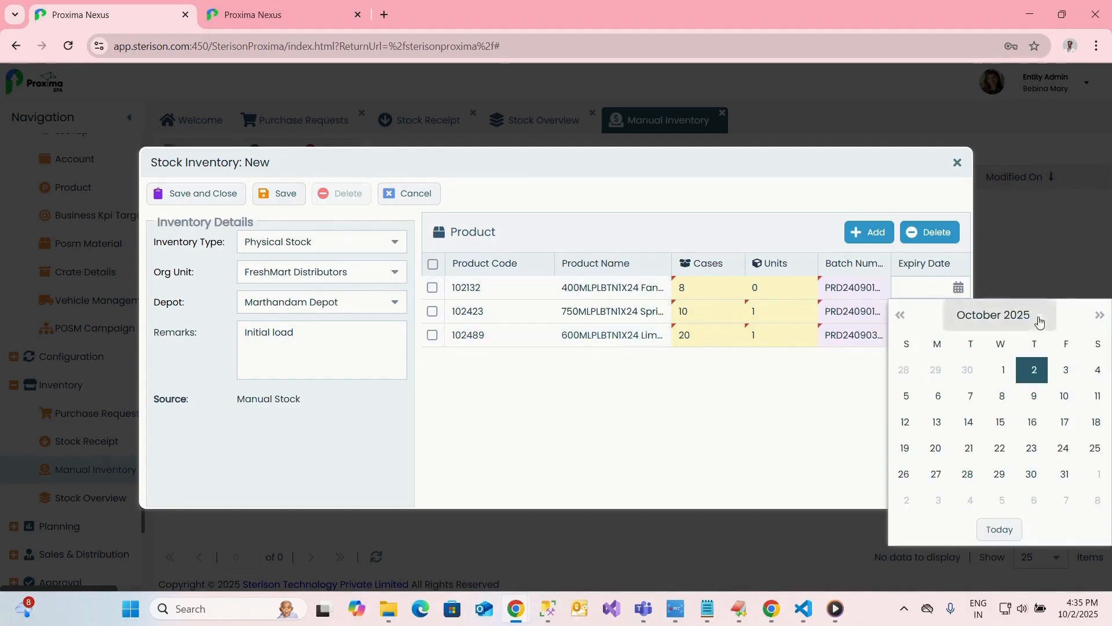
click(993, 315)
click(1083, 383)
click(916, 383)
click(972, 528)
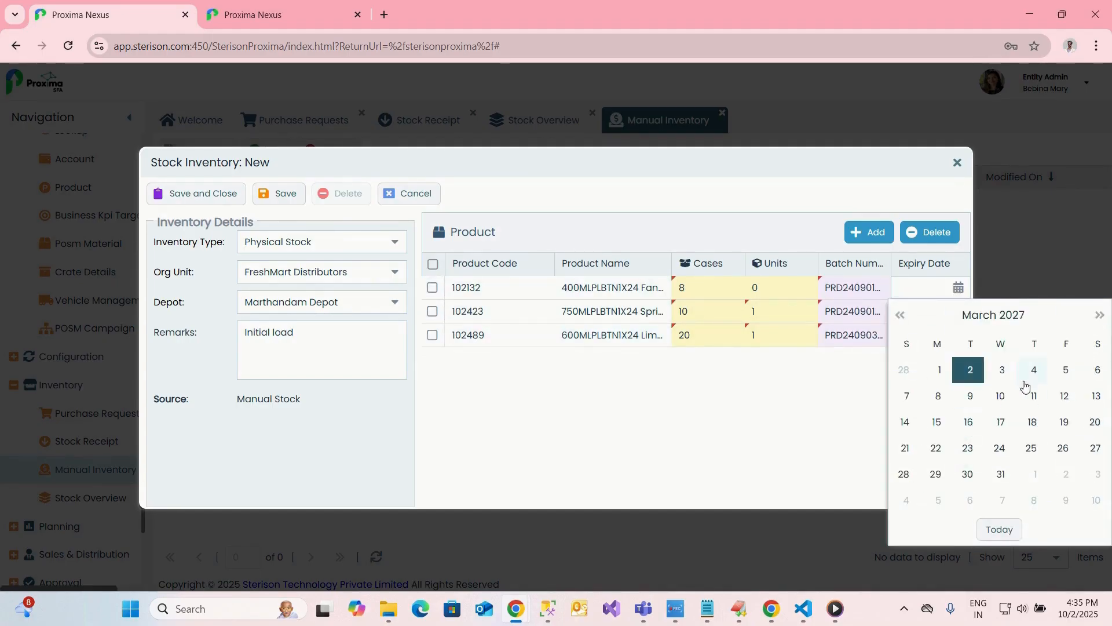
click(968, 367)
click(921, 312)
key(ctrl+v)
click(919, 339)
key(ctrl+v)
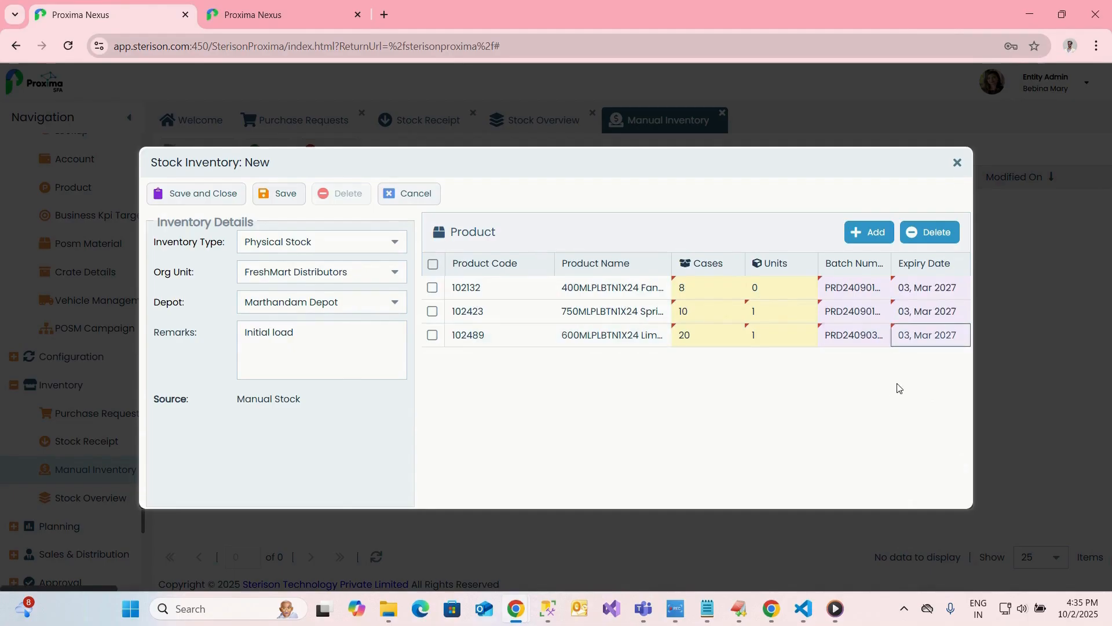
click(216, 197)
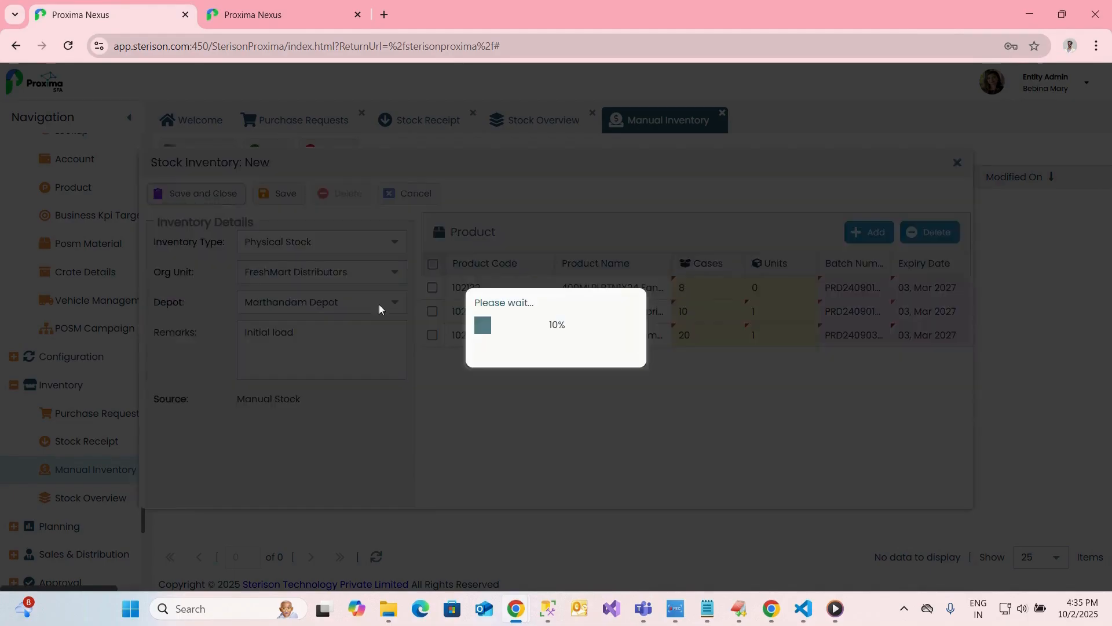
click(556, 362)
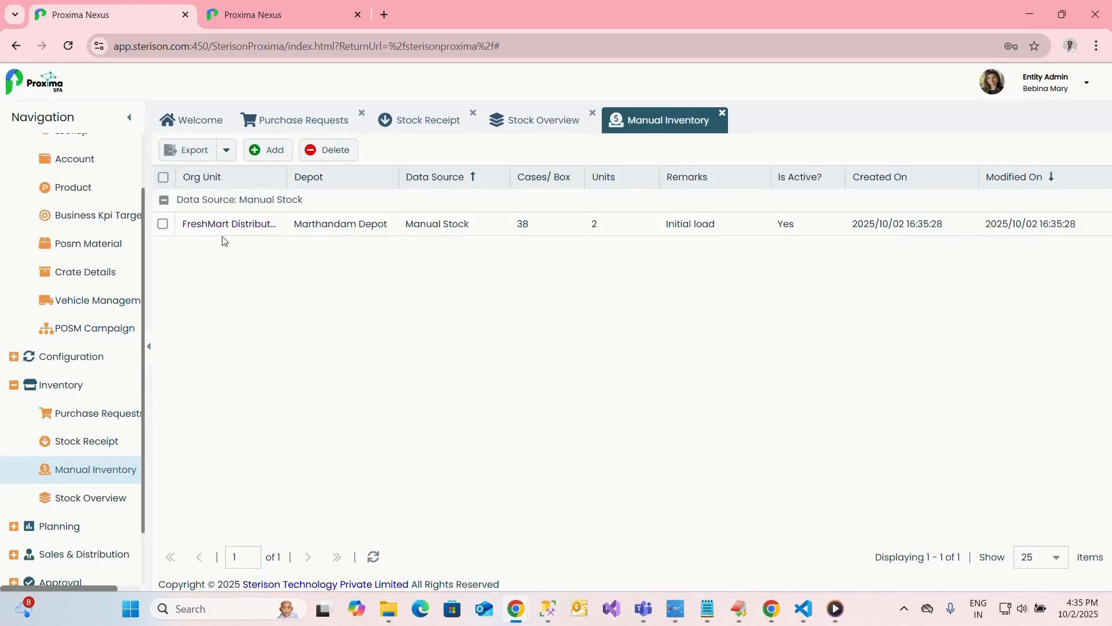
Step: Group Stock Overview by depot and scroll through Marthandam Depot's stock figures
key(ctrl+Tab)
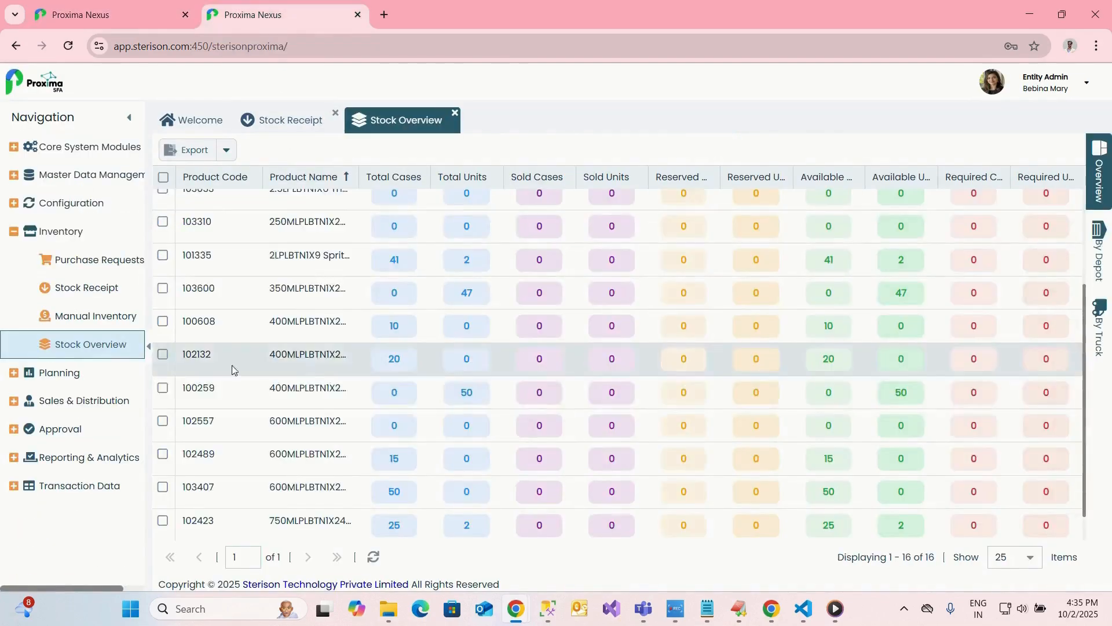
key(ctrl+Tab)
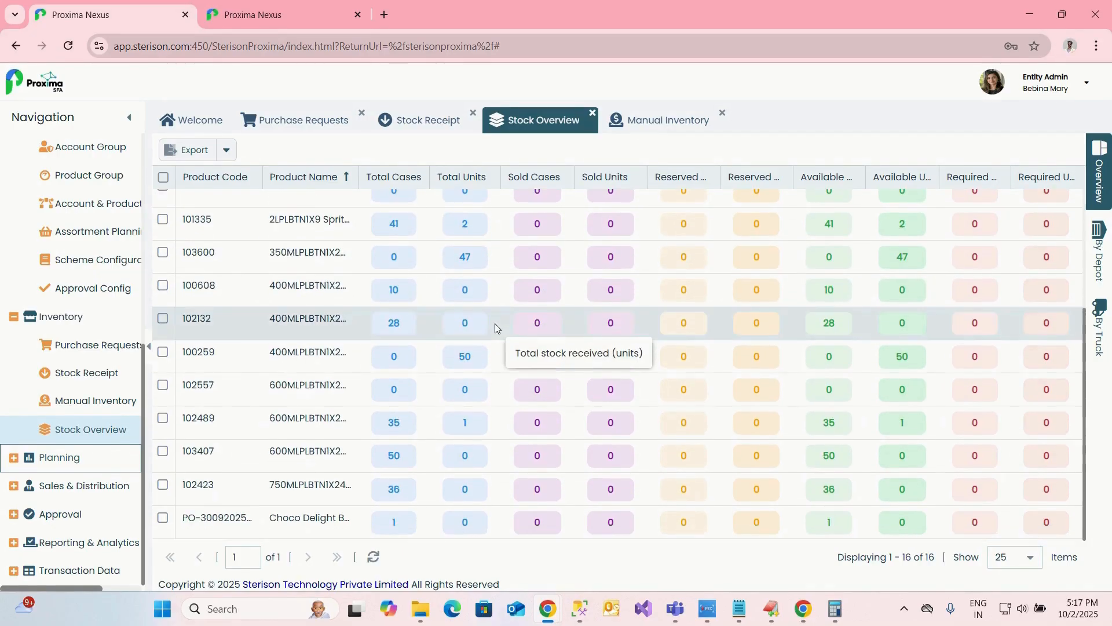
scroll(494, 324, up, 3)
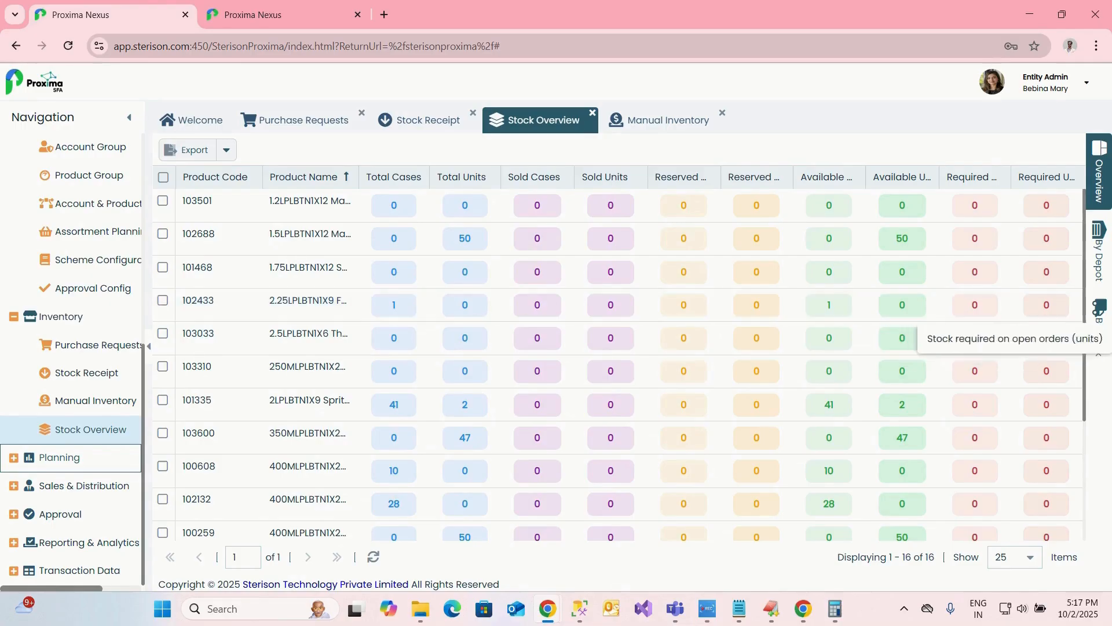
click(1098, 252)
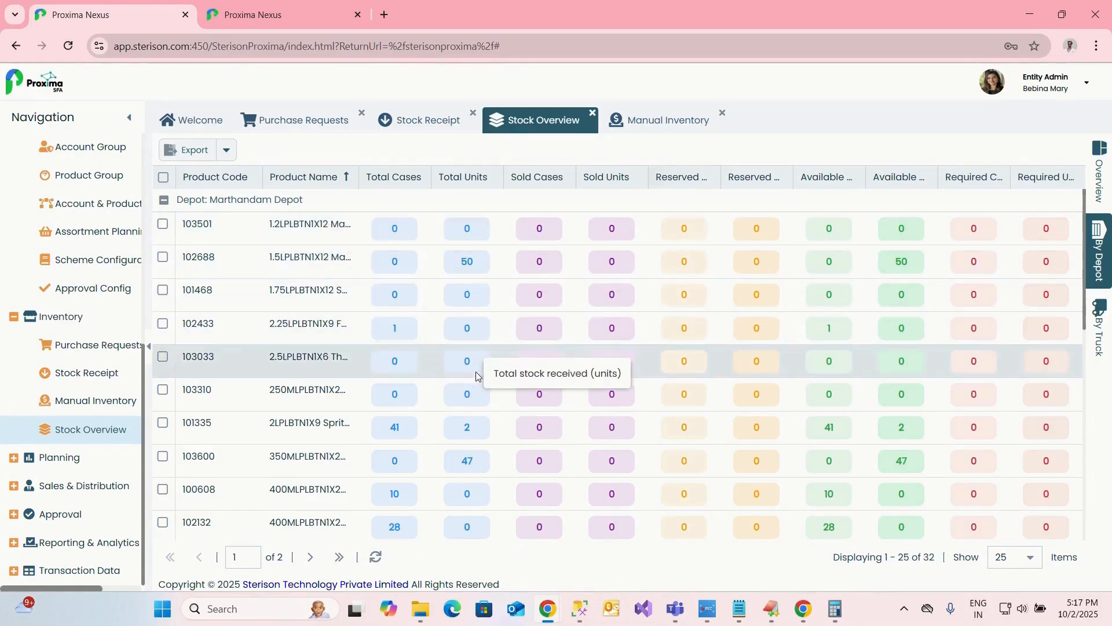
scroll(489, 385, down, 5)
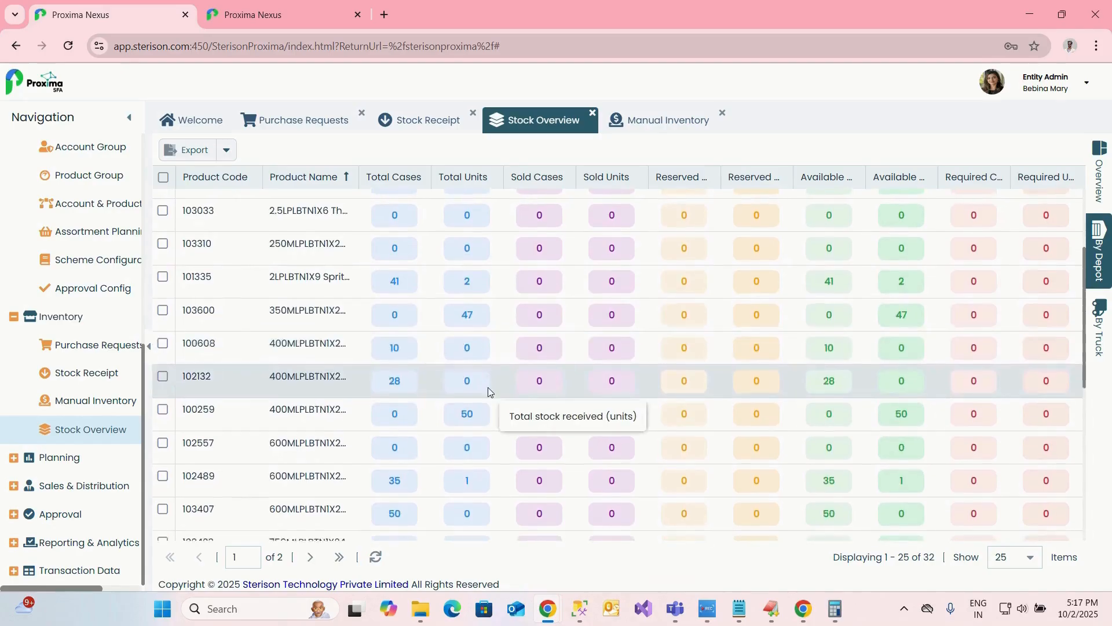
scroll(489, 391, down, 3)
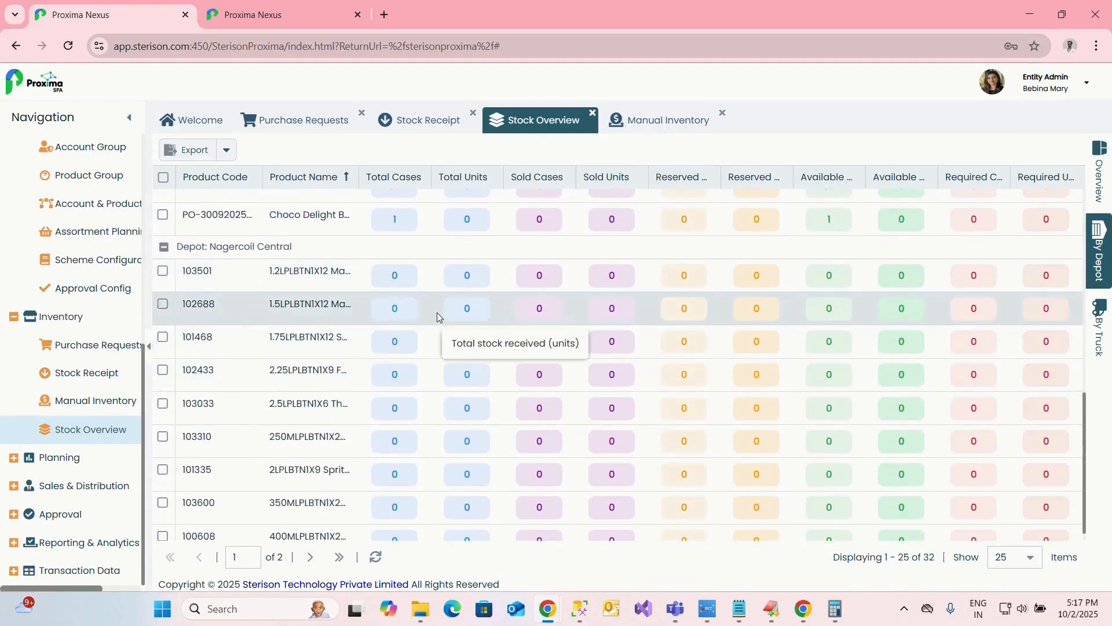
scroll(437, 312, down, 2)
scroll(433, 301, up, 2)
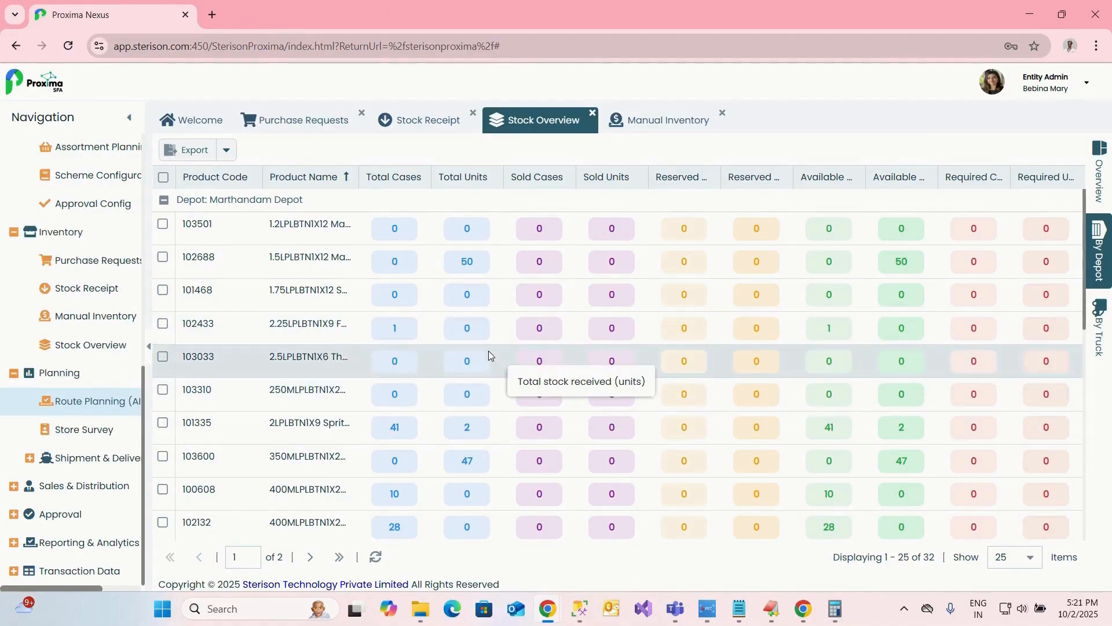
Step: Create and save the 'Mundanthurai Wildlife Route' AI route plan with a pasted description
click(74, 400)
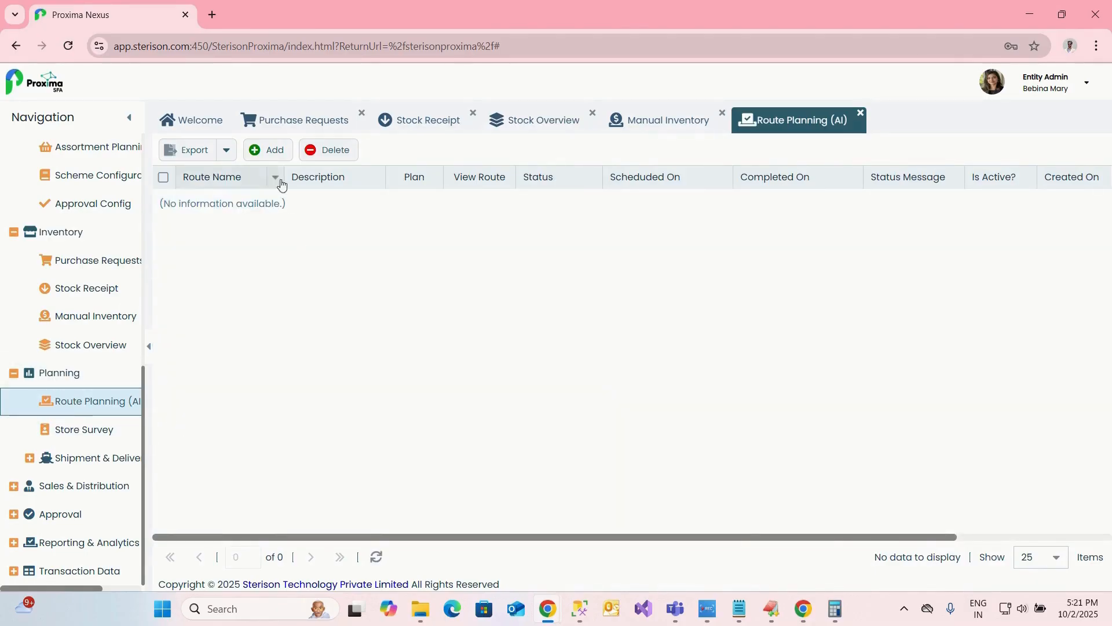
click(273, 151)
click(643, 313)
text(Mundanthurai Wildlife Route)
click(579, 373)
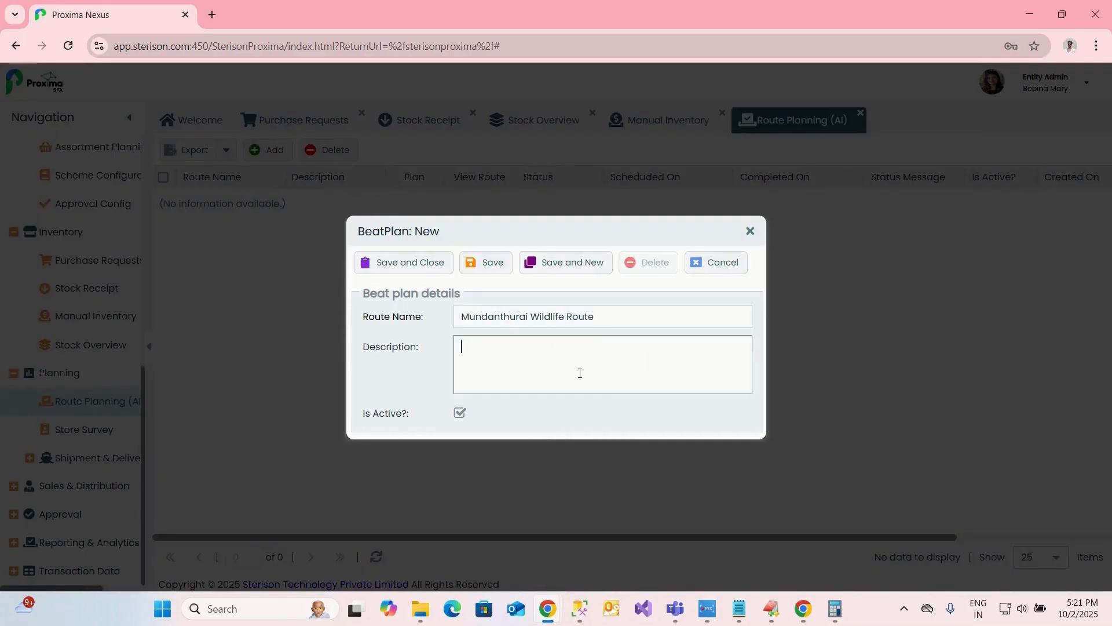
text(A route designed for the interior regions near the Mundanthurai Wildlife Sanctuary. It passes through forested paths and tribal settlements, ideal for outreach and awareness campaigns)
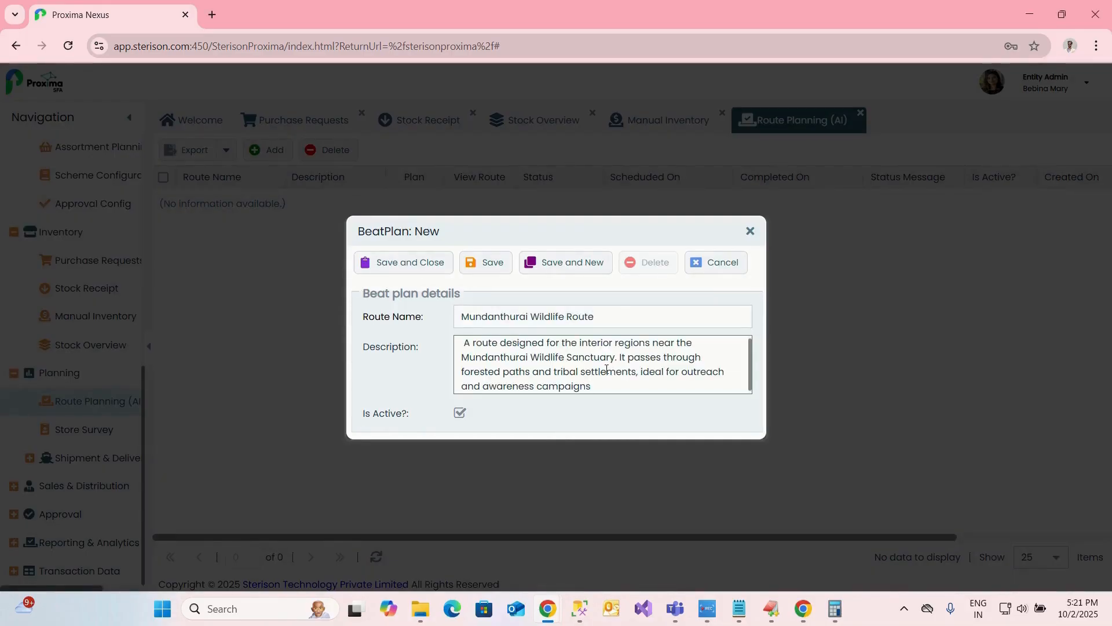
click(402, 262)
click(565, 356)
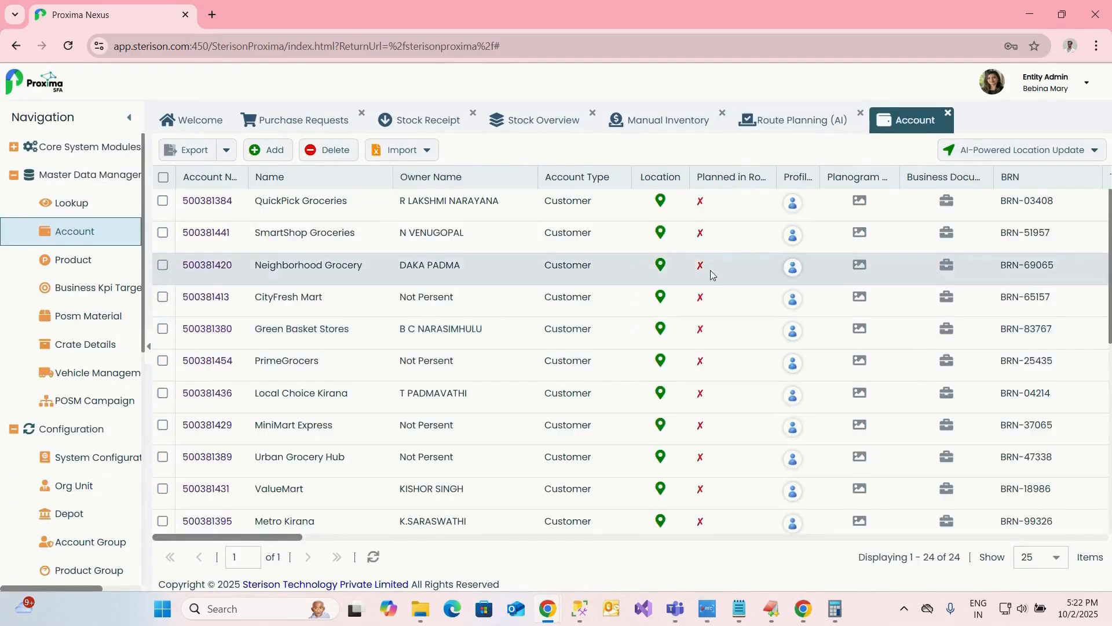
scroll(669, 359, down, 2)
scroll(669, 388, up, 7)
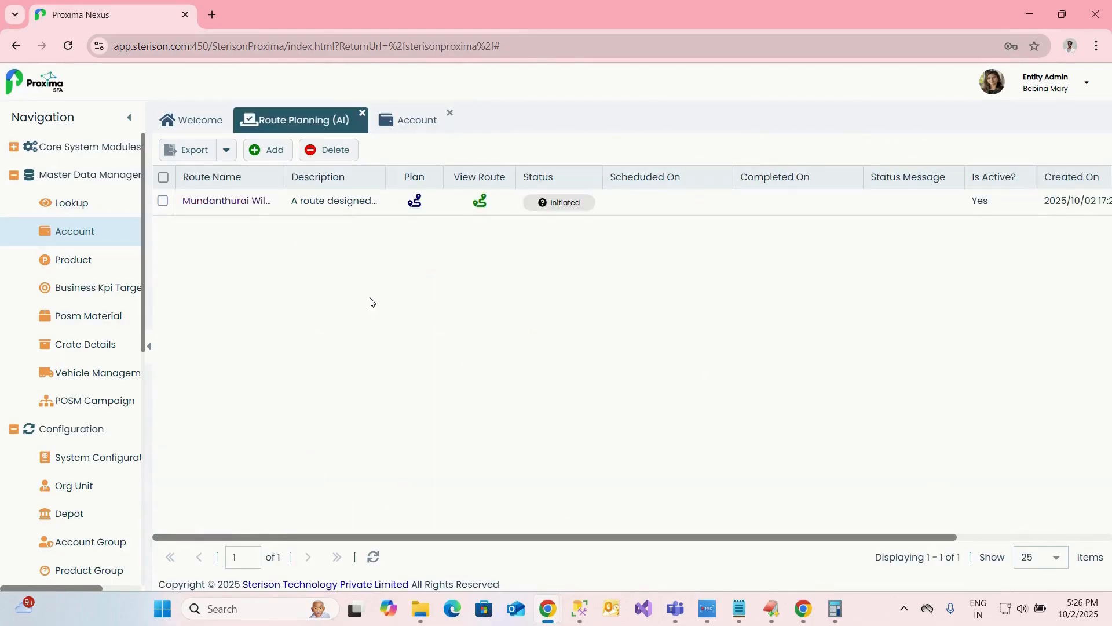
Step: Start an intelligent beat plan, centre the map on Nagercoil, and include Agastheeswaram's customers
click(418, 201)
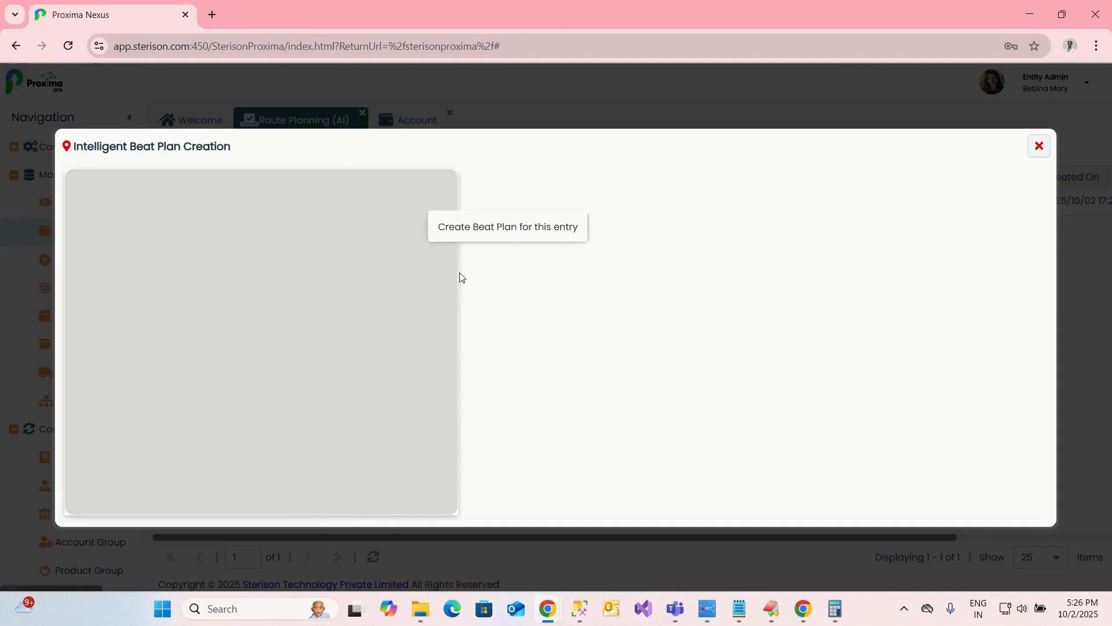
scroll(223, 458, up, 5)
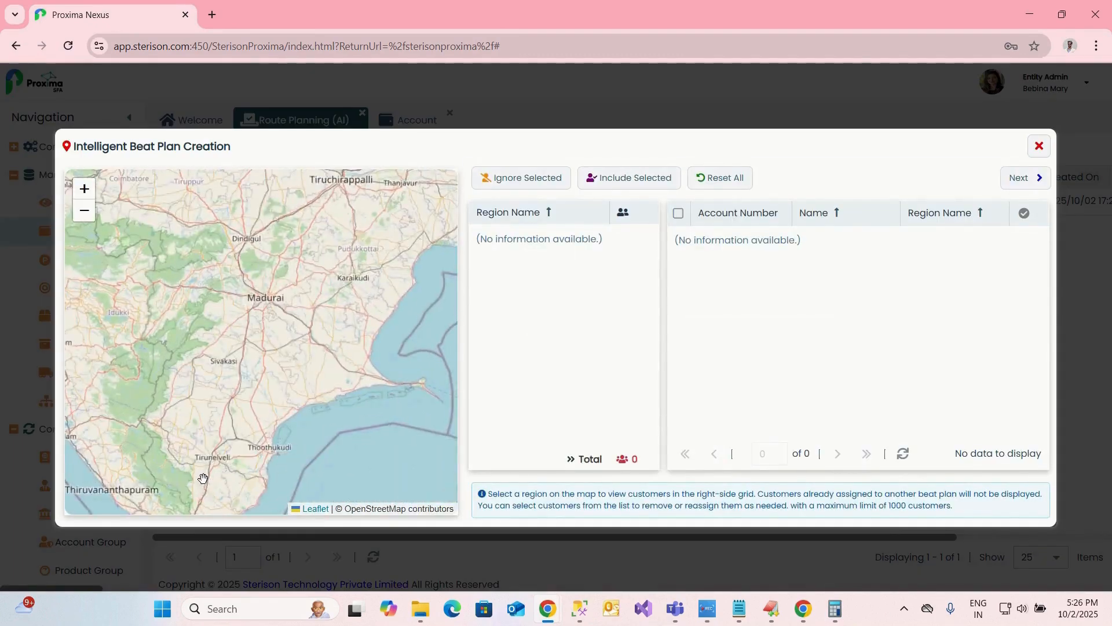
scroll(262, 429, up, 1)
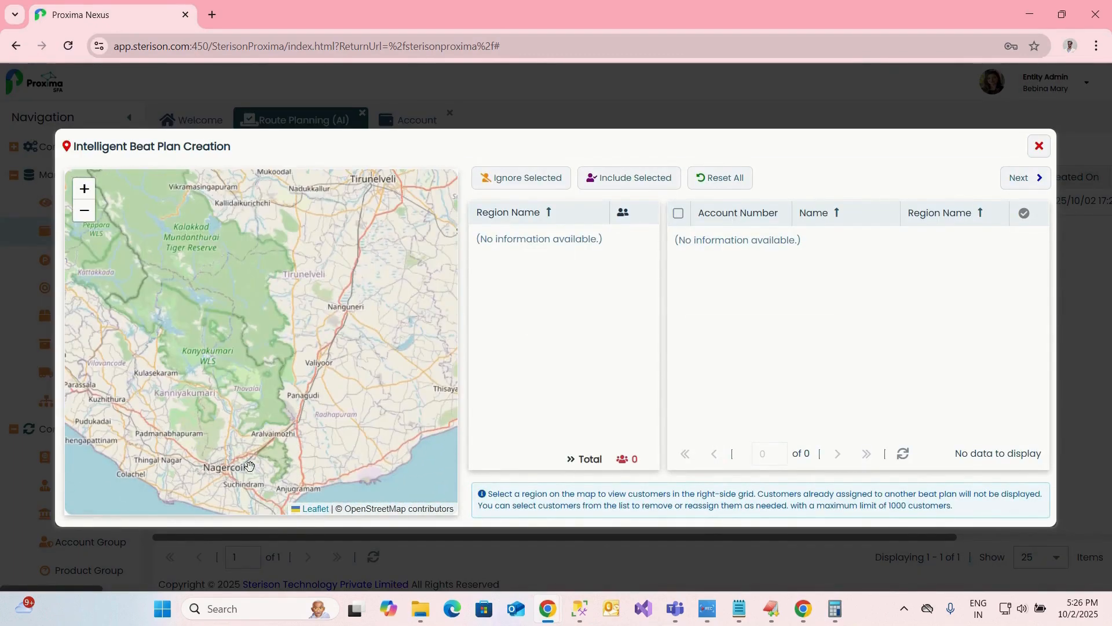
drag(249, 471, 258, 412)
click(260, 401)
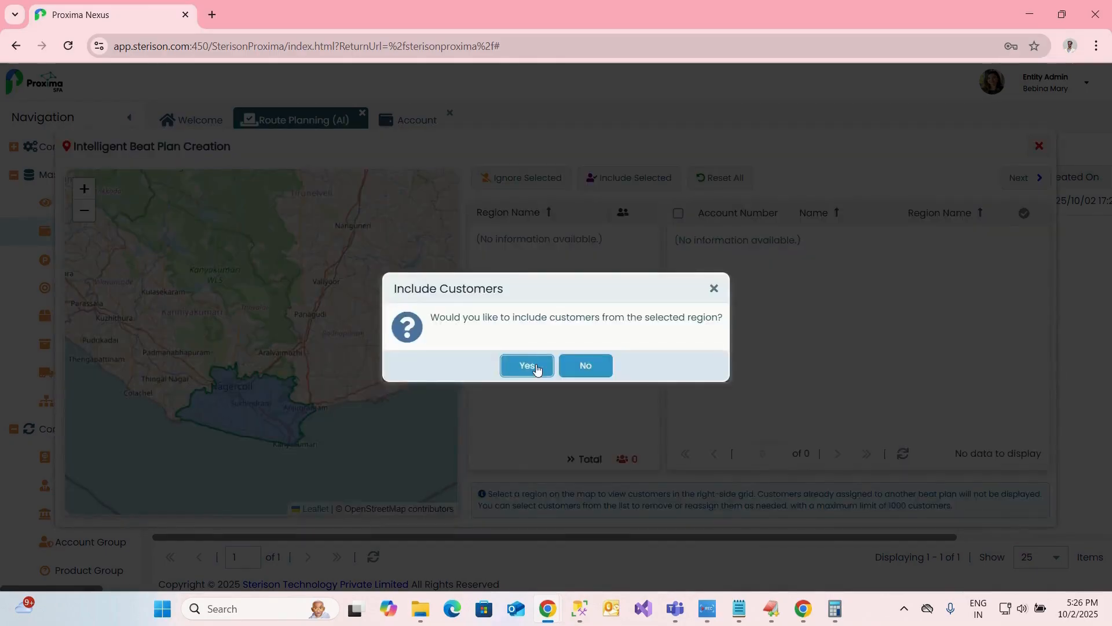
click(537, 367)
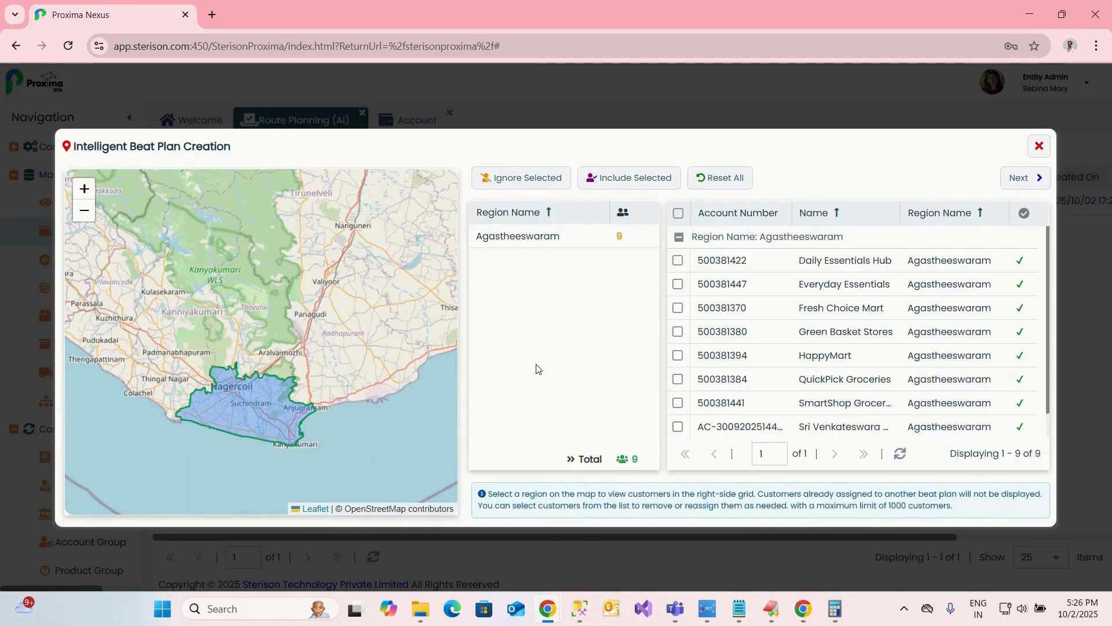
Step: Include the Kalkulam, Thovalai and Radhapuram customers, then select Vilavancode on the map
click(158, 371)
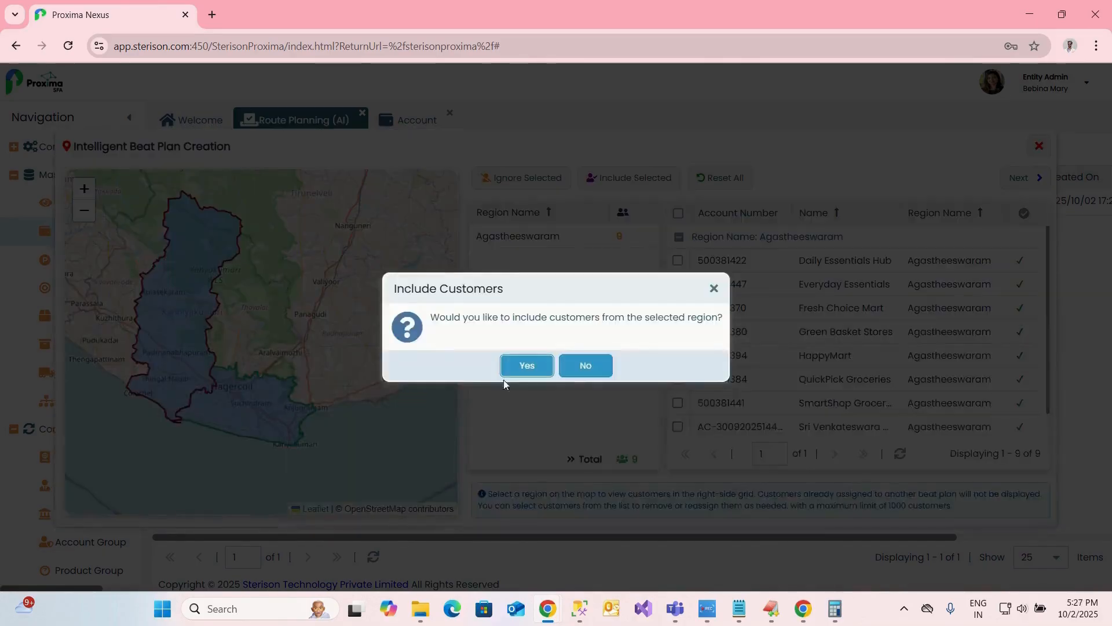
click(545, 365)
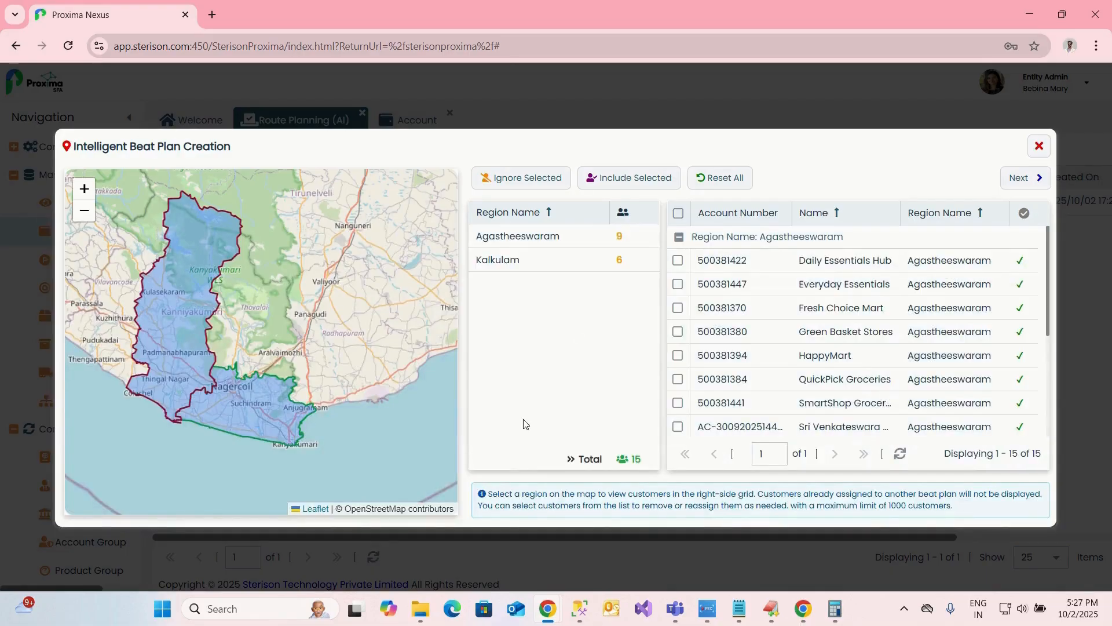
click(295, 346)
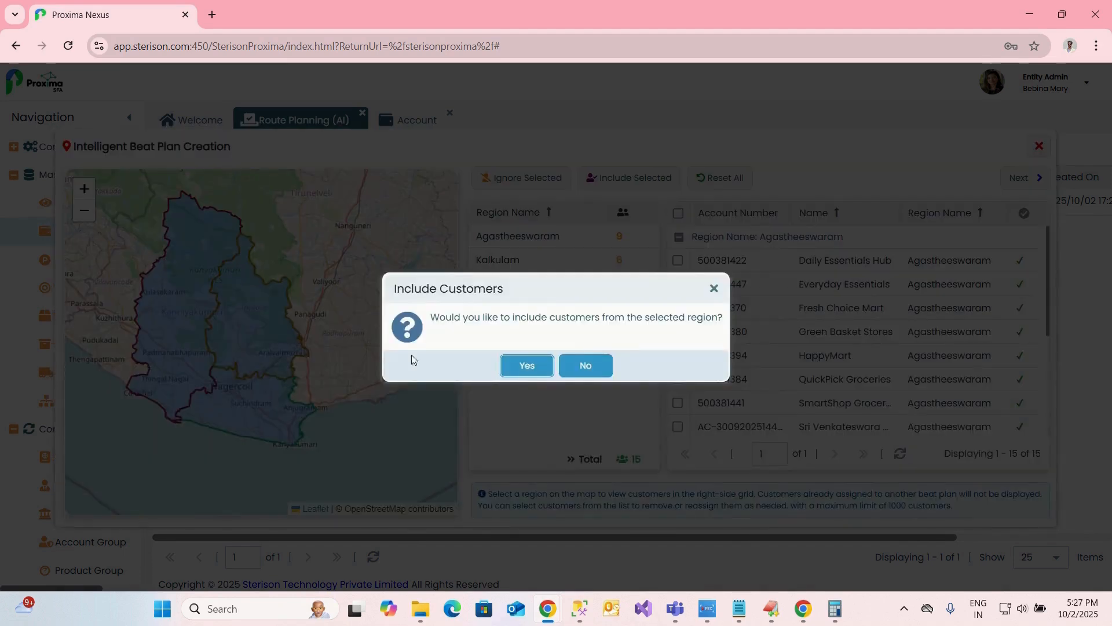
click(533, 362)
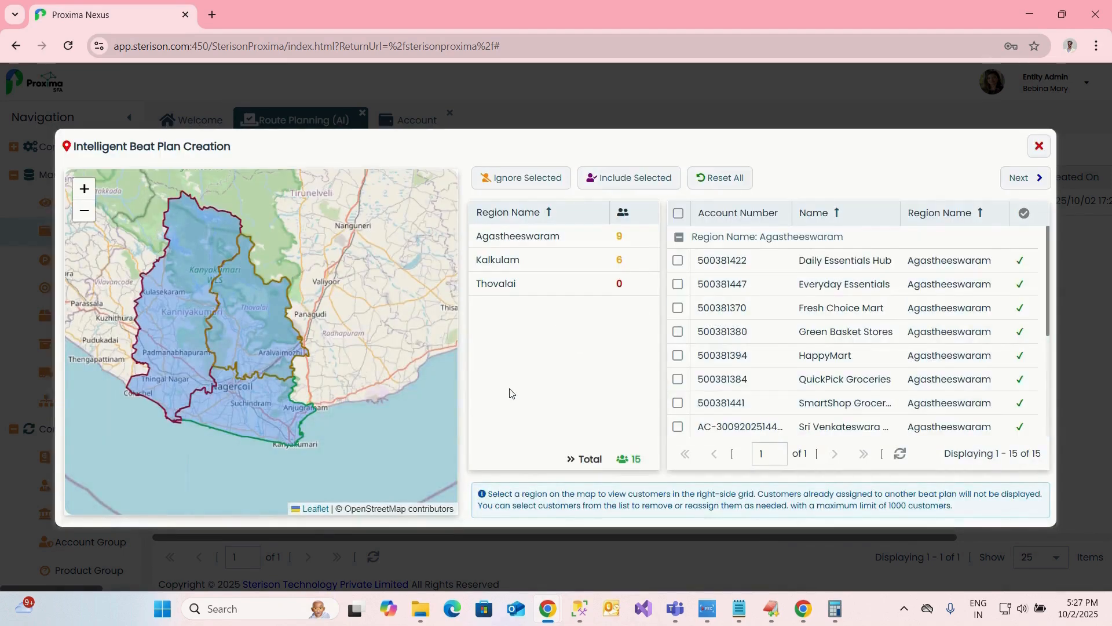
click(325, 366)
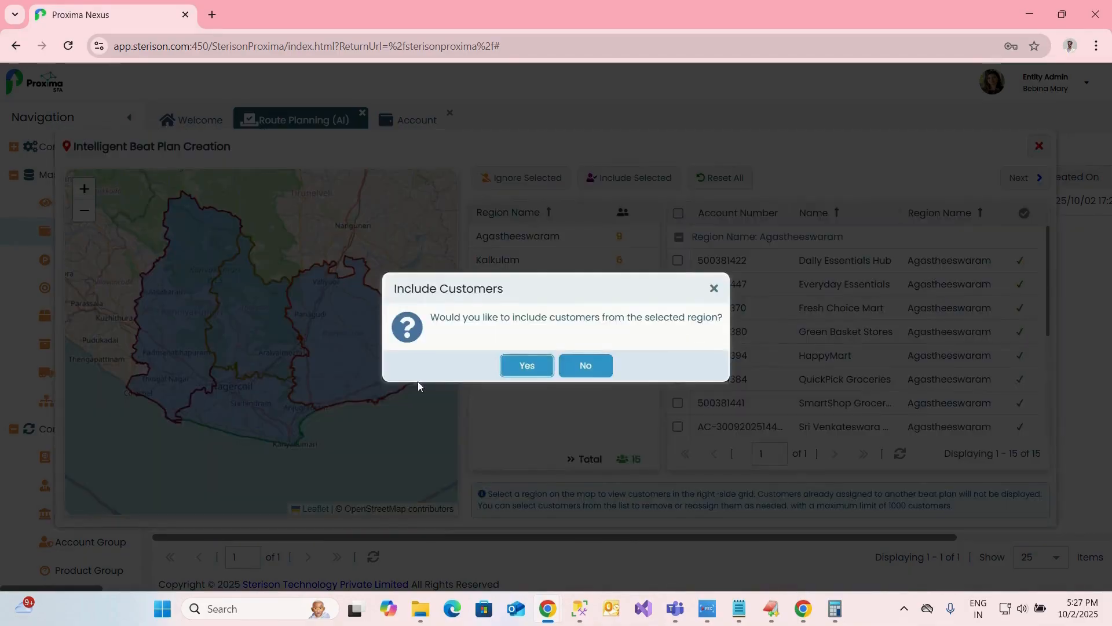
click(515, 362)
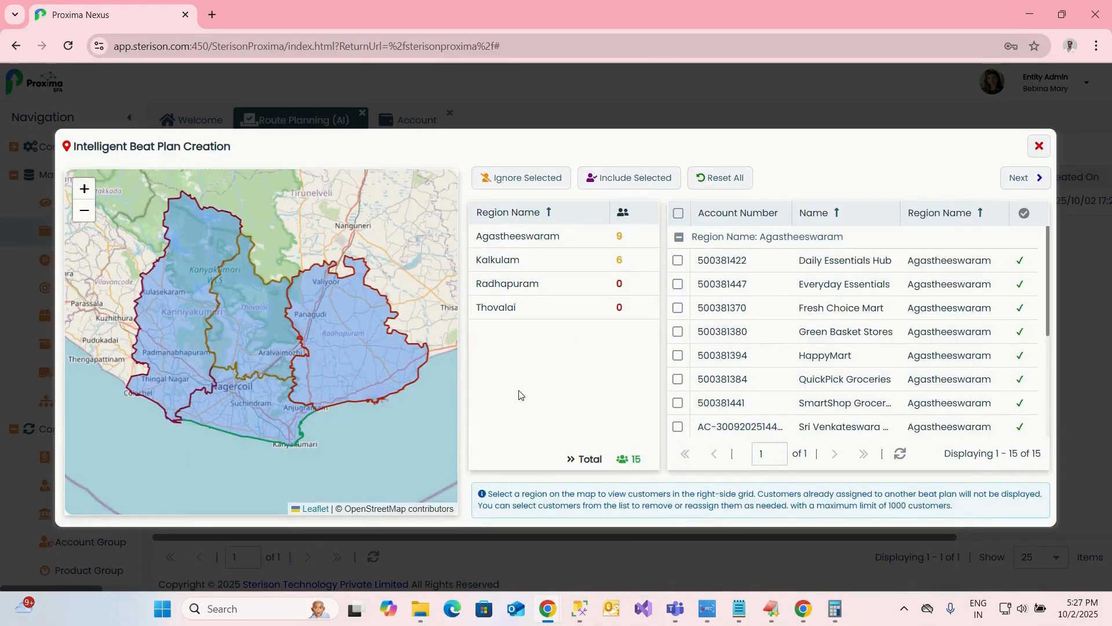
click(182, 369)
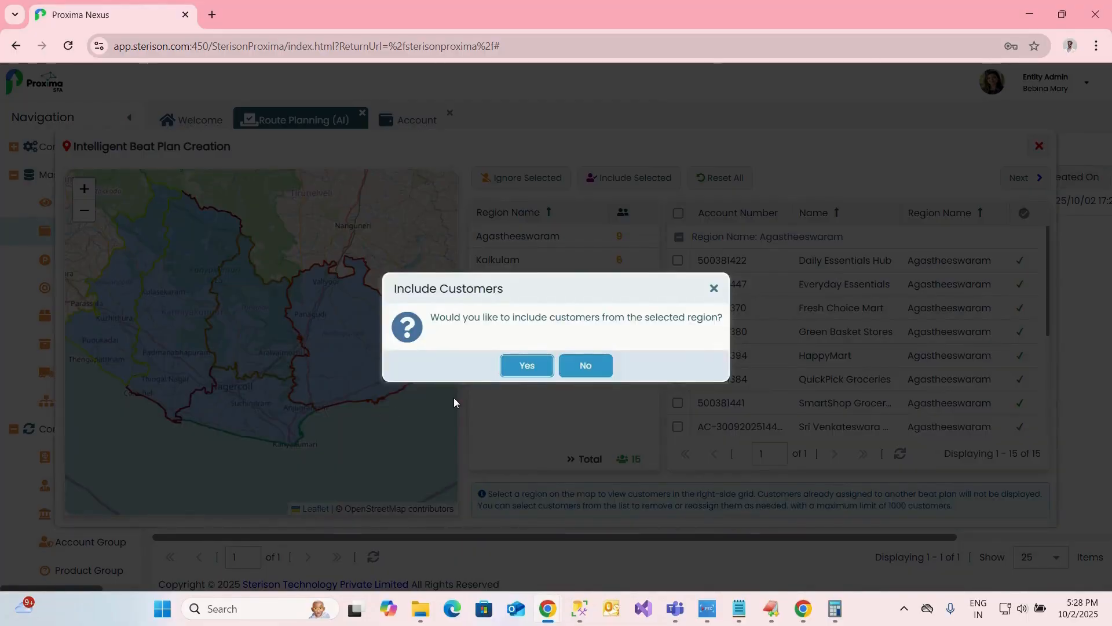
Step: Include Vilavancode's 9 customers, bringing the plan to 24, and review the grid
click(525, 366)
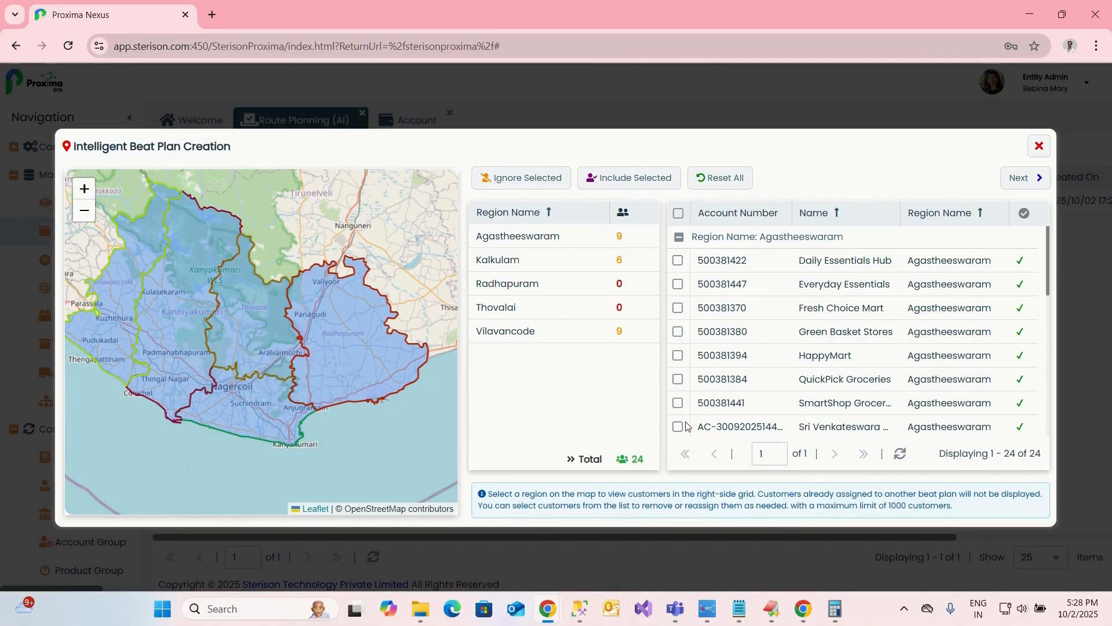
scroll(948, 366, down, 5)
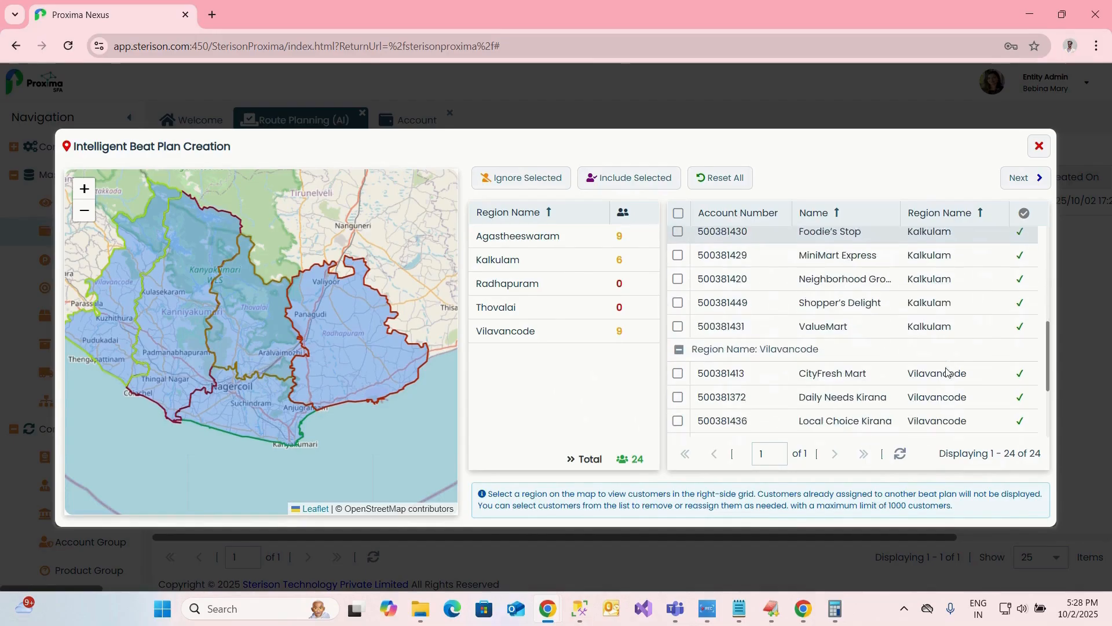
scroll(948, 371, up, 5)
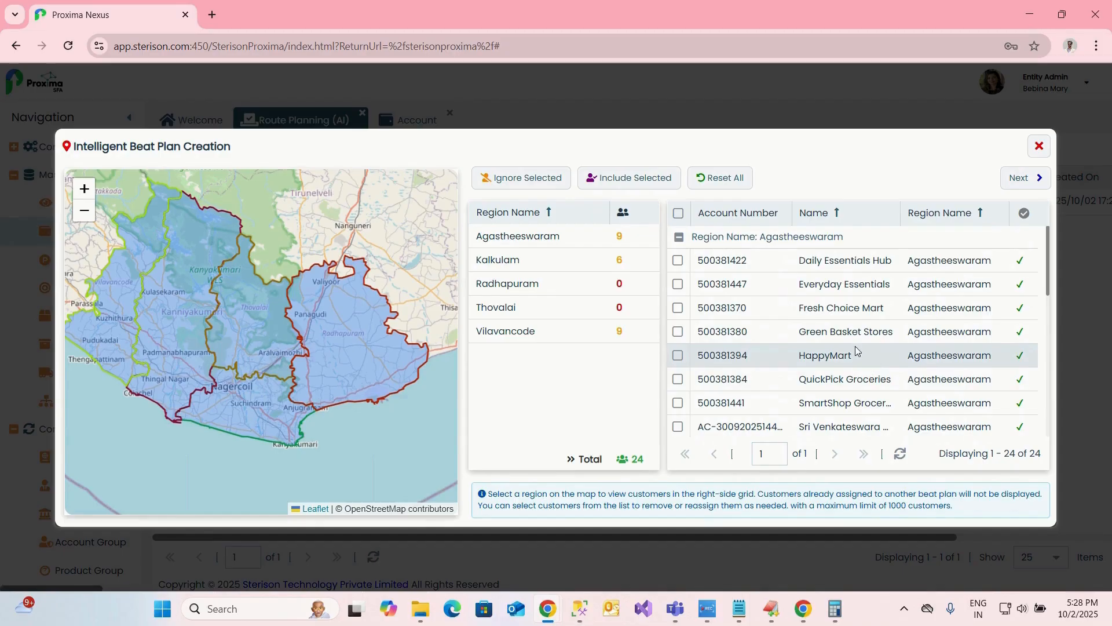
Step: Tick, then clear, Fresh Choice Mart and HappyMart, and continue to Depot Configuration
click(678, 308)
click(677, 355)
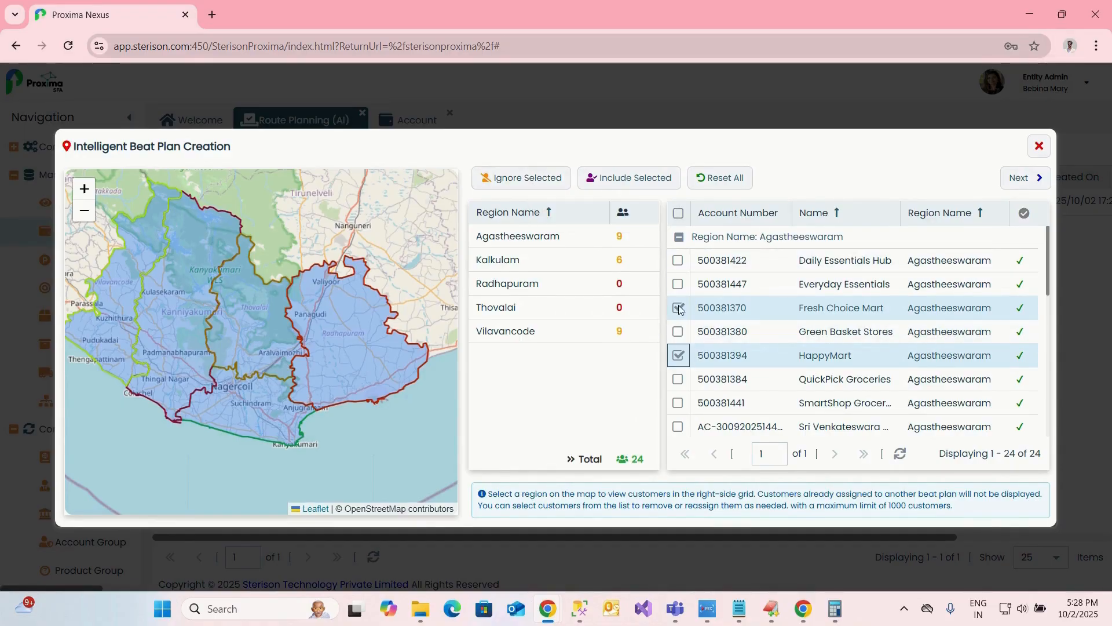
click(632, 178)
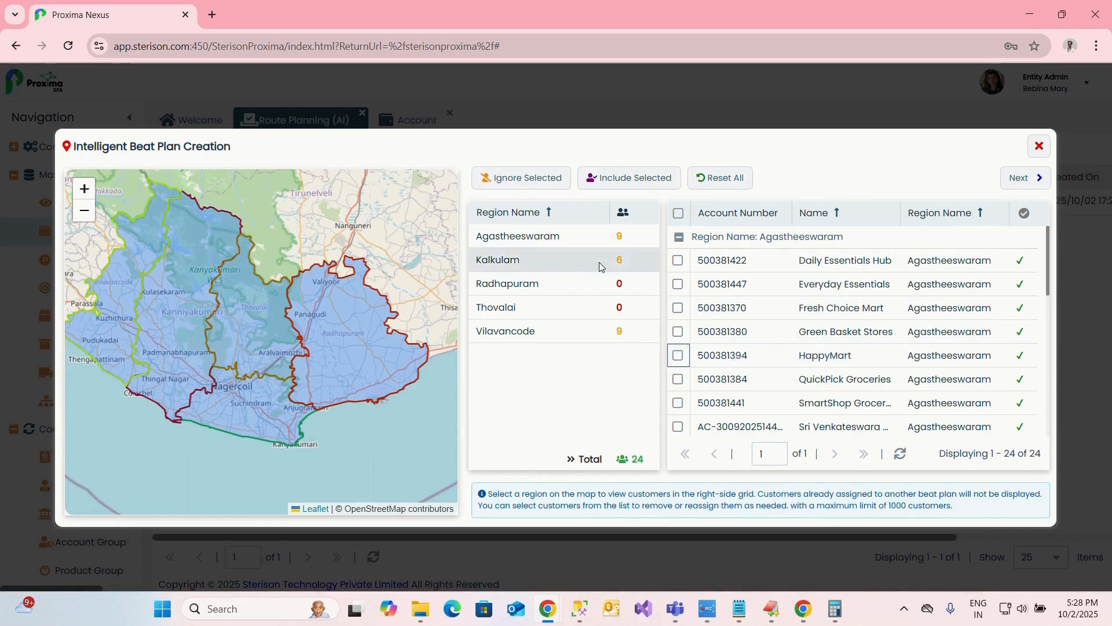
click(1024, 179)
scroll(211, 293, up, 2)
Step: Add Marthandam Depot near Kuzhithurai with 2 vehicles to the depot table
click(197, 329)
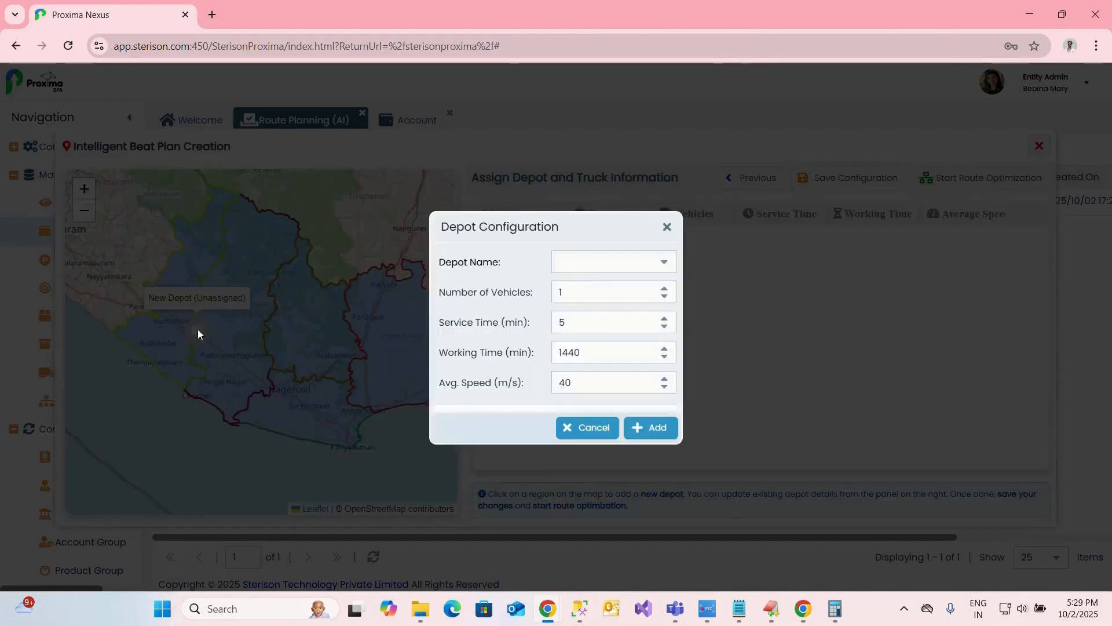
click(655, 267)
click(618, 287)
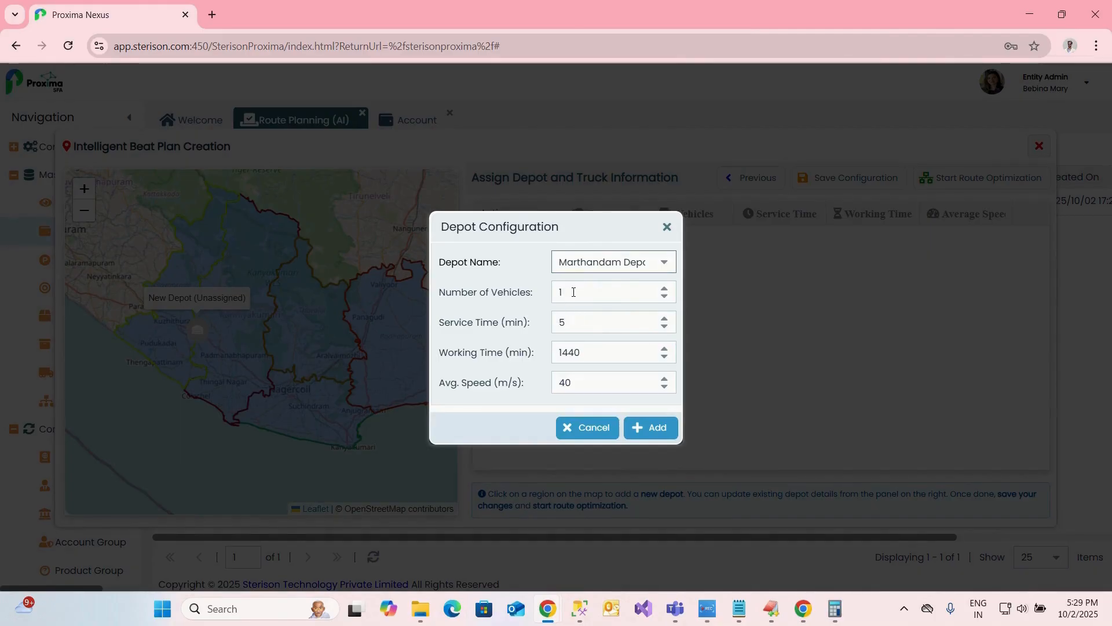
click(664, 288)
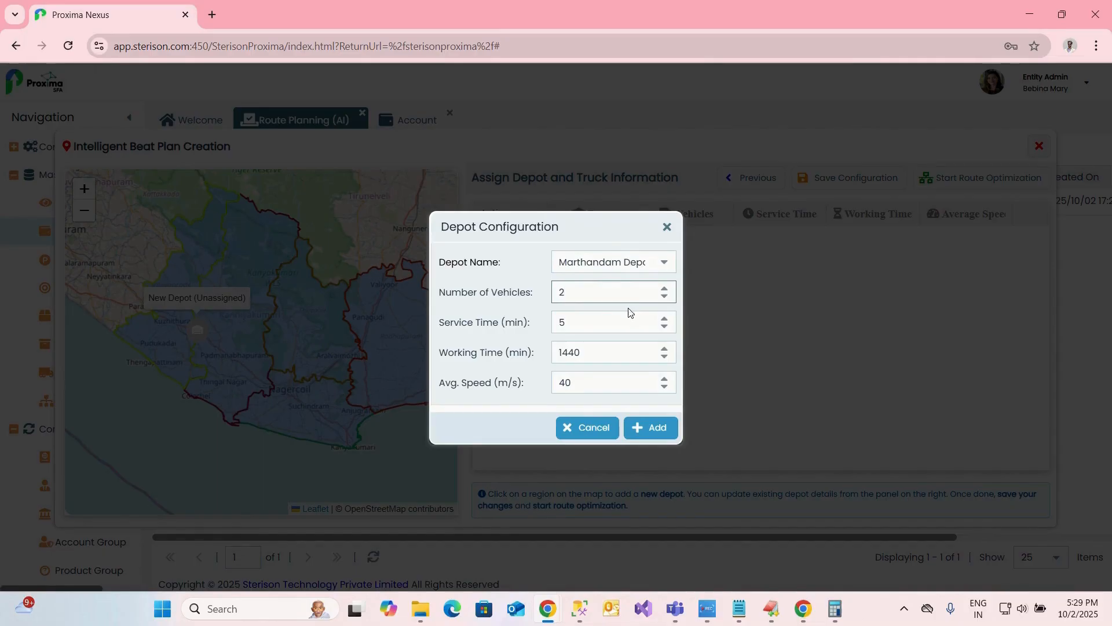
click(575, 318)
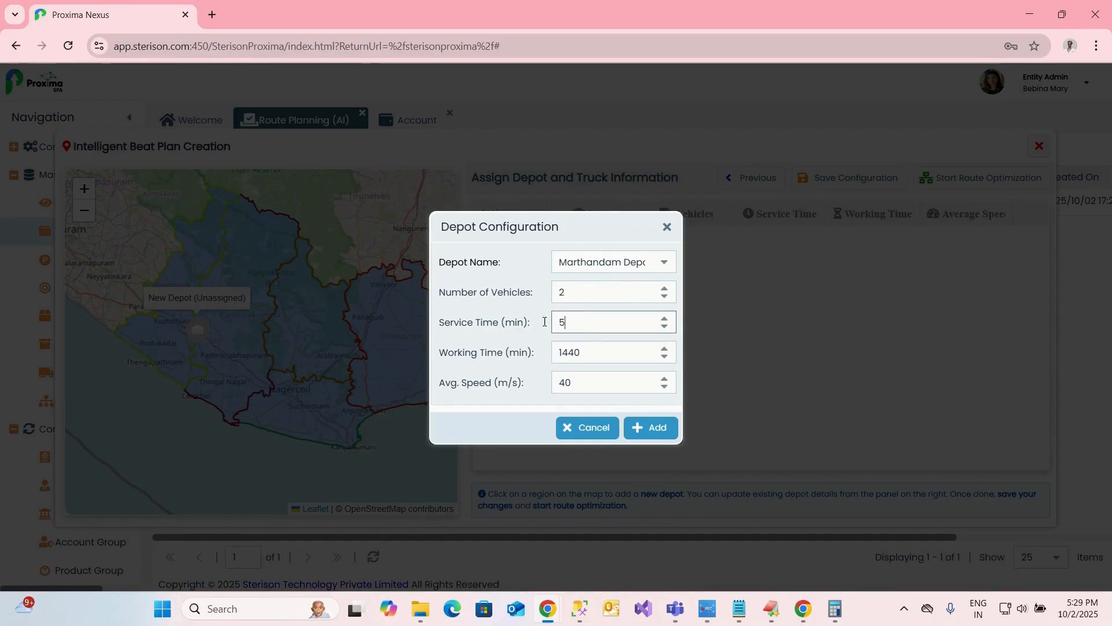
click(652, 429)
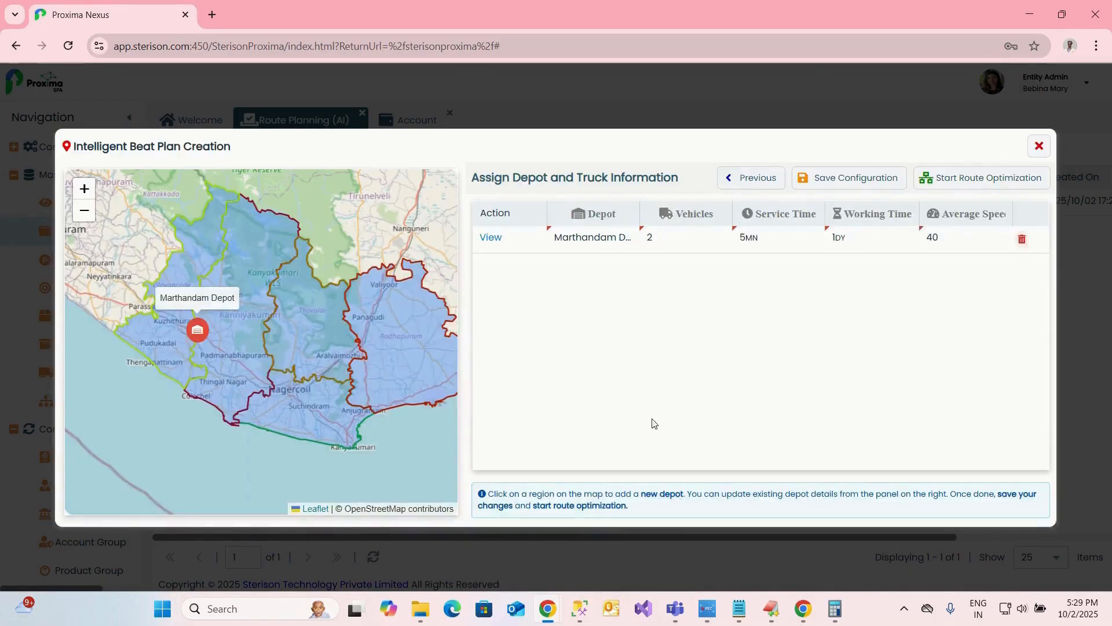
Step: Add Nagercoil Central near Suchindram with 2 vehicles and save the depot configuration
click(328, 406)
click(664, 262)
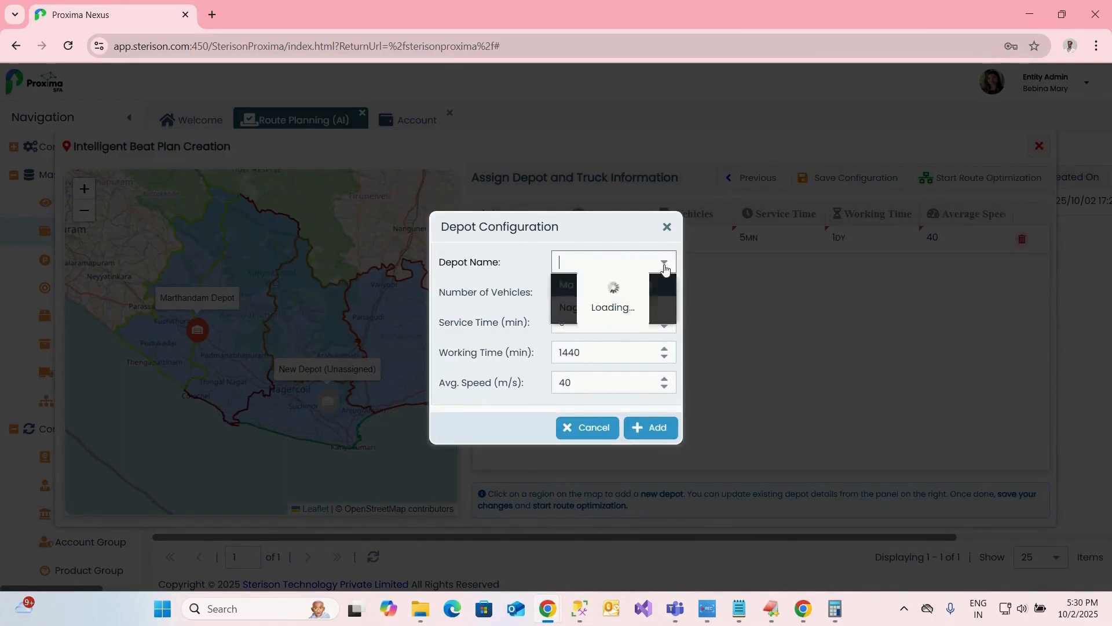
click(623, 307)
click(665, 291)
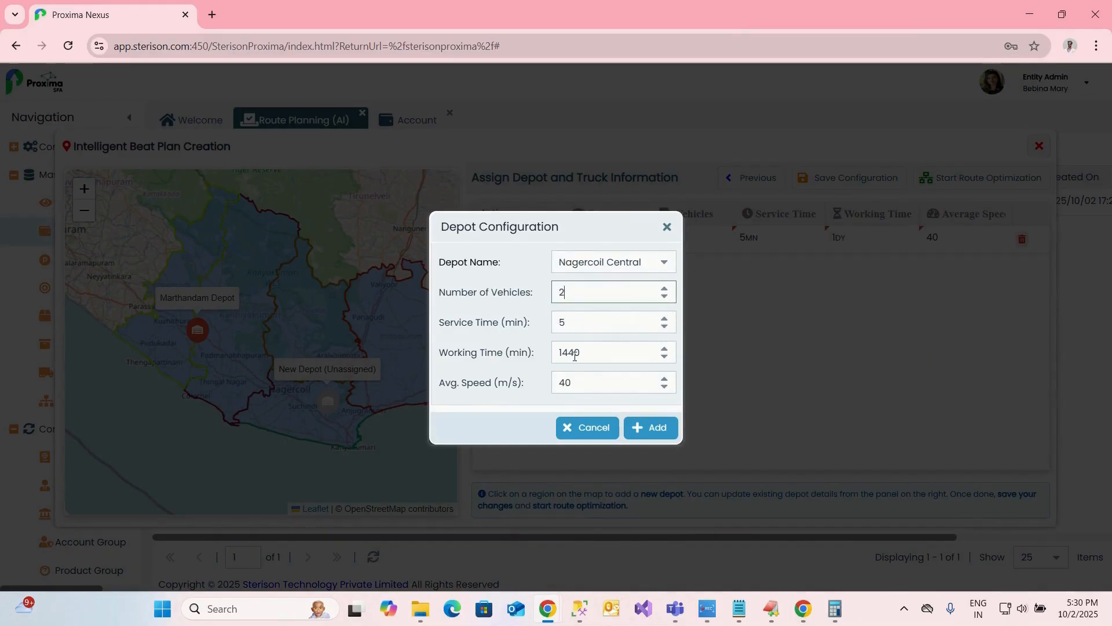
click(656, 434)
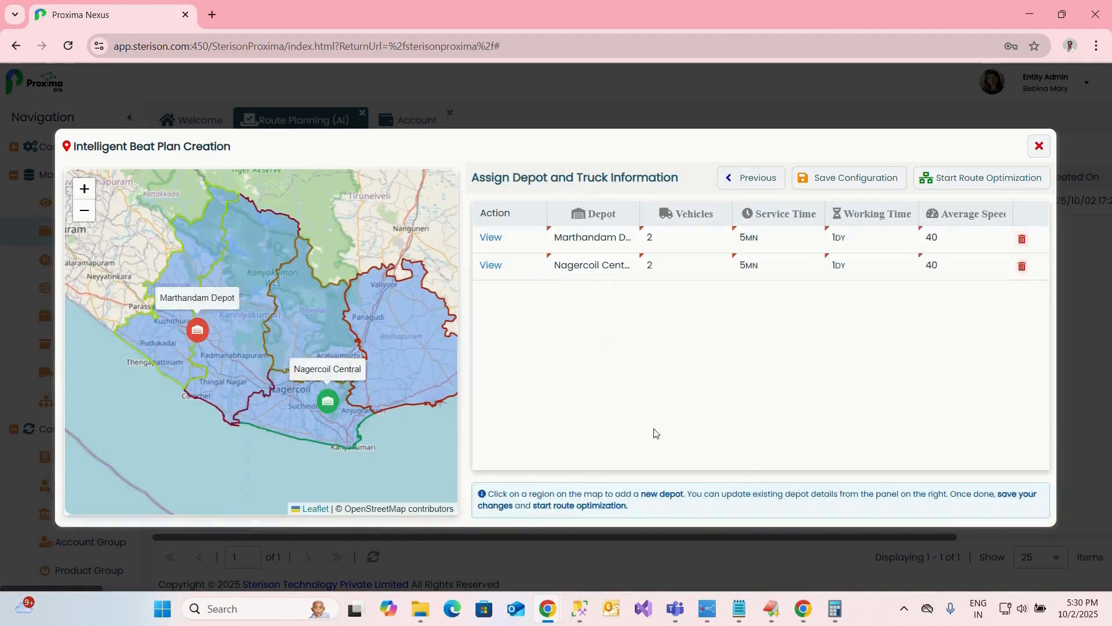
click(873, 182)
Step: Run AI route optimization, refresh until Completed, and view the Optimized Travel Plan map
click(485, 349)
click(975, 183)
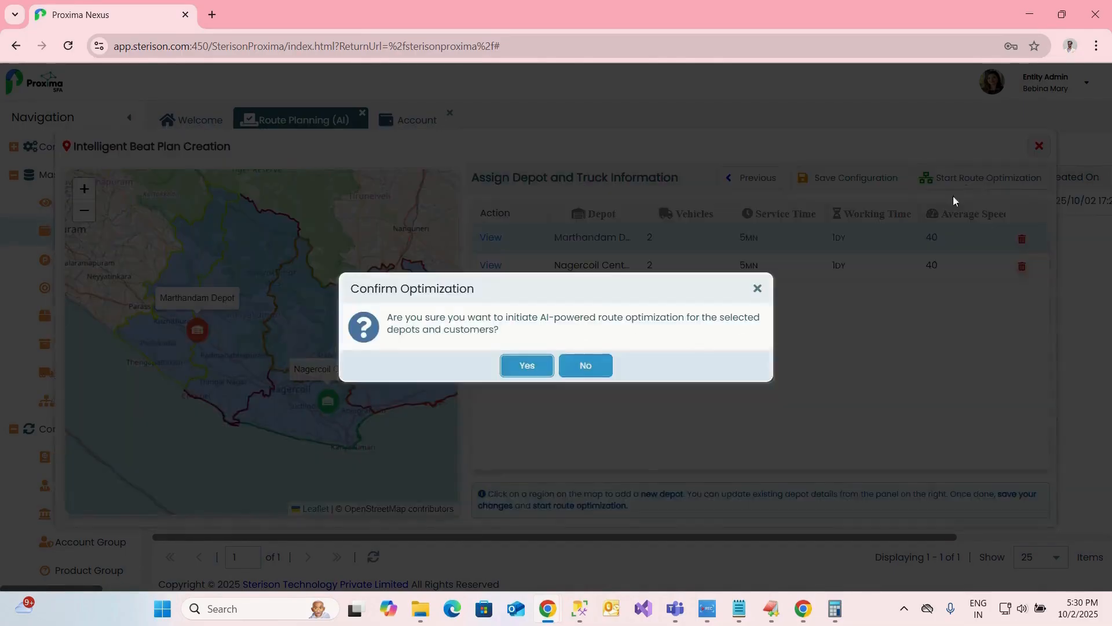
click(521, 366)
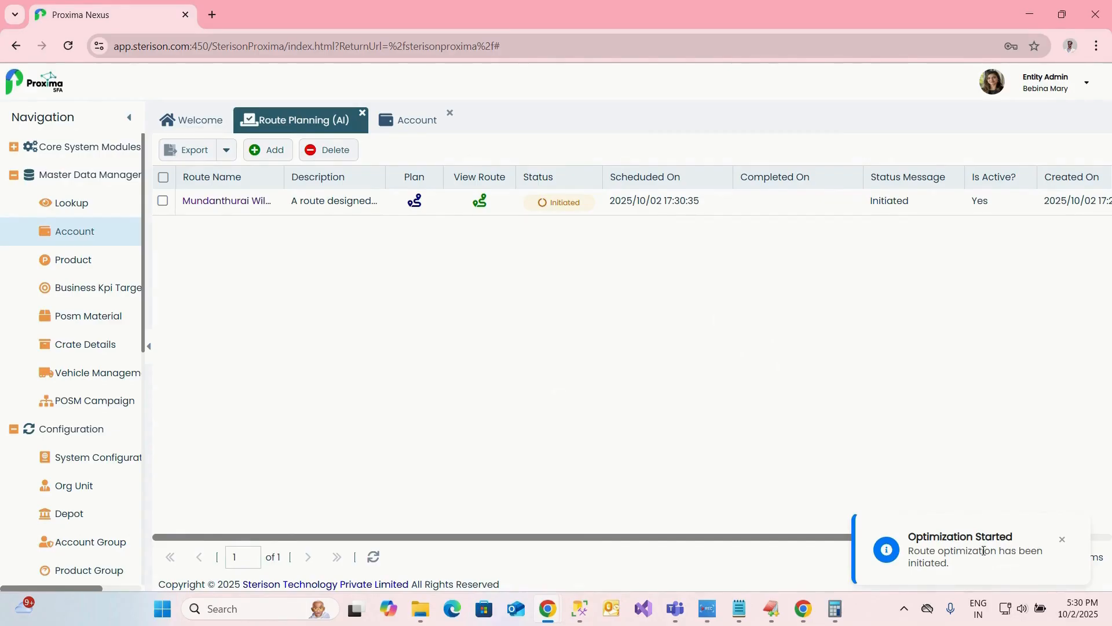
click(374, 558)
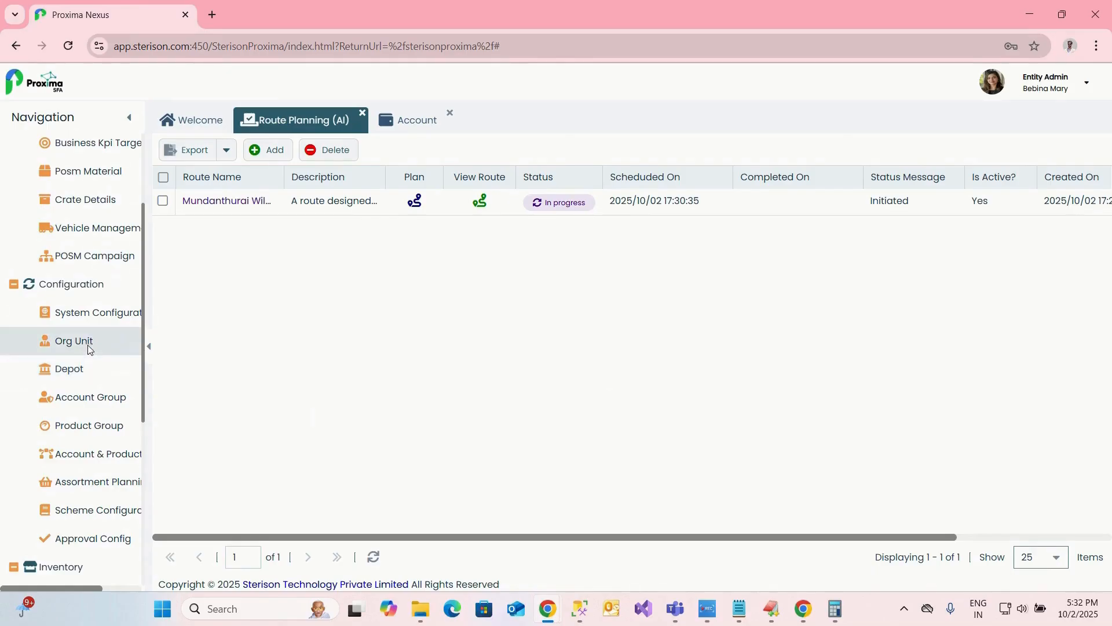
click(374, 559)
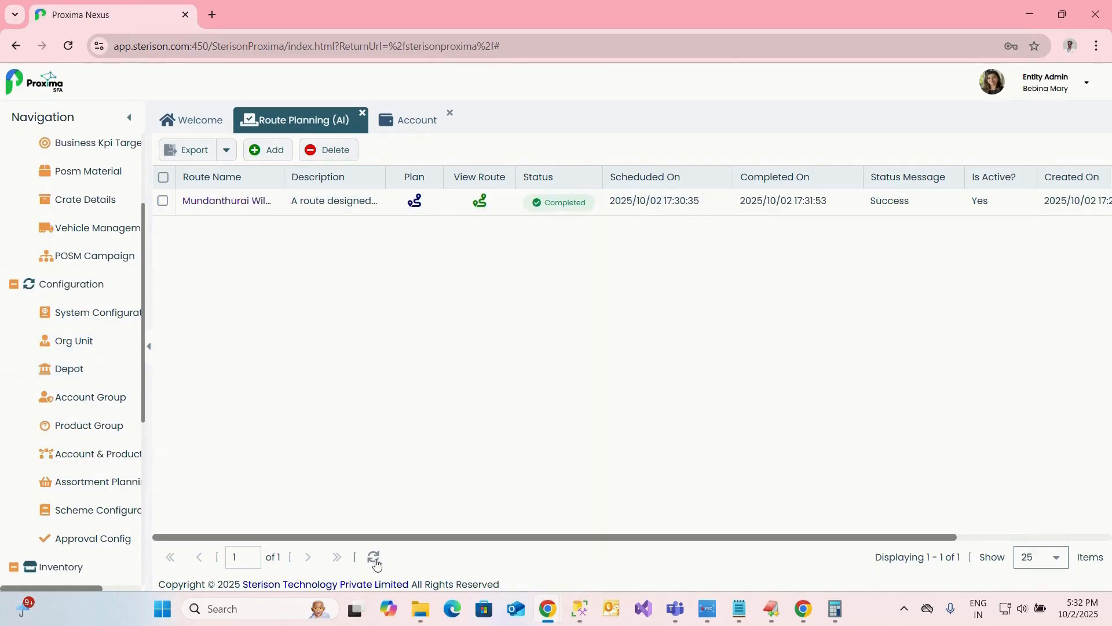
click(481, 203)
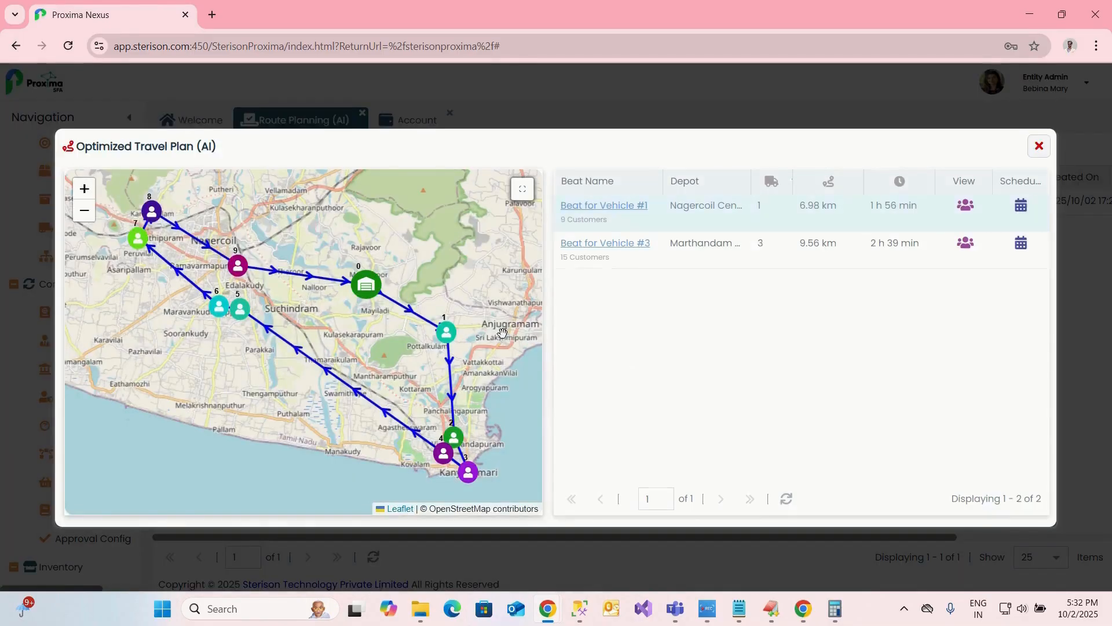
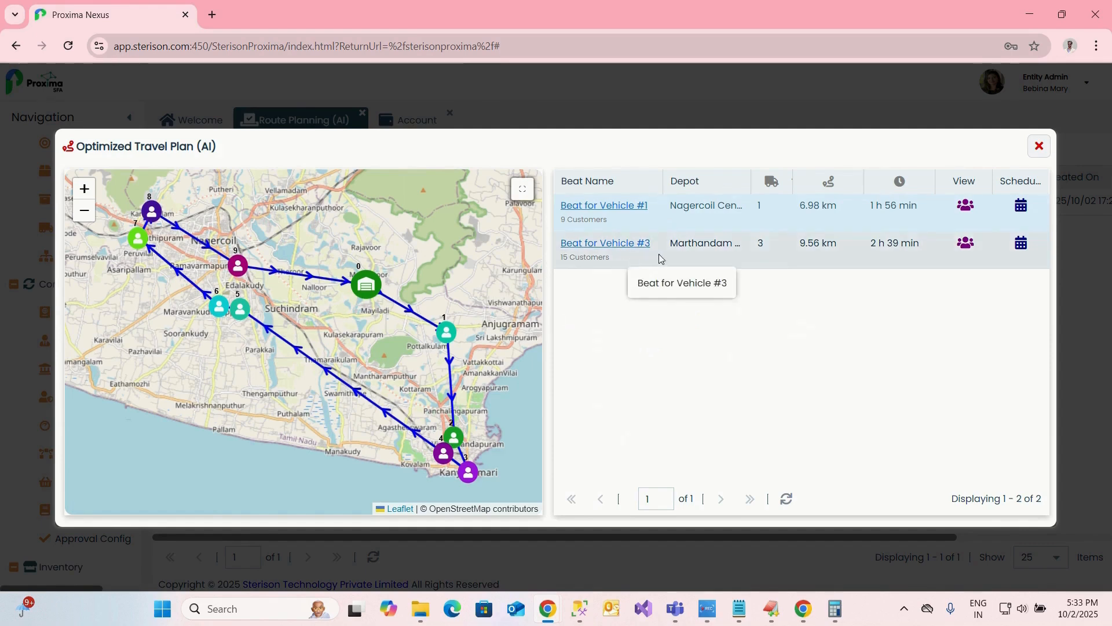
Step: Show the Beat for Vehicle #3 route and inspect its depot and stops 1–4 on a full-screen map
click(734, 248)
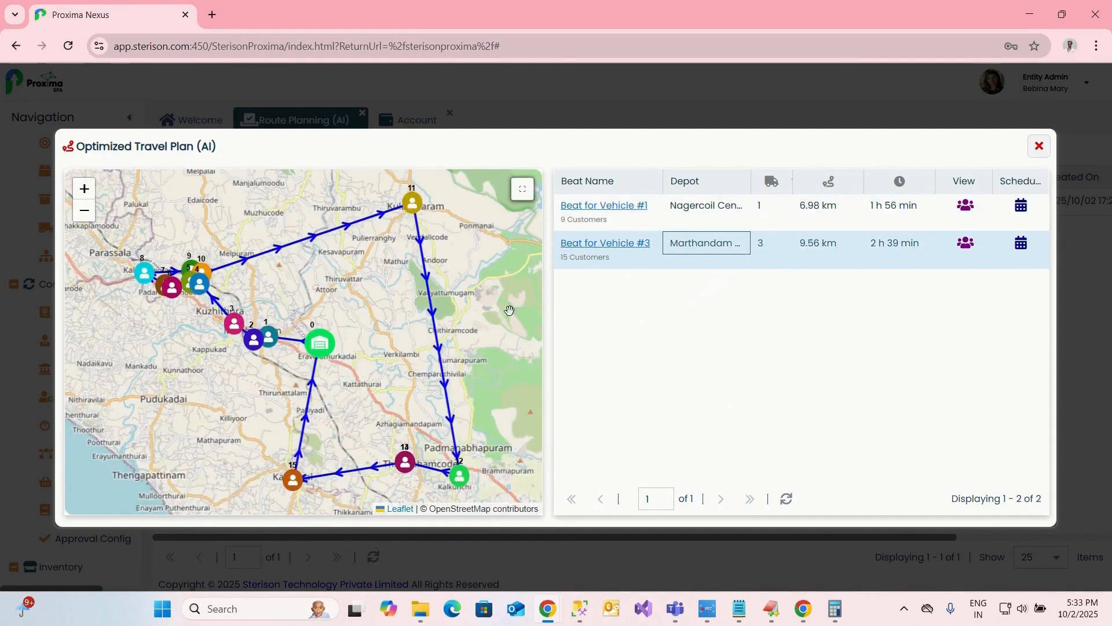
click(522, 190)
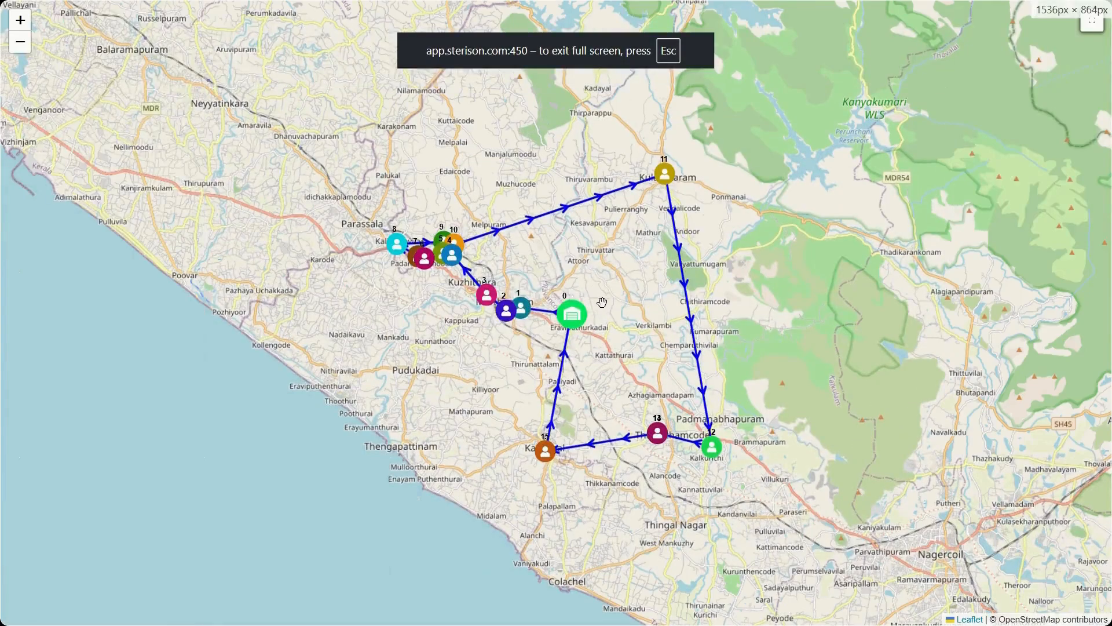
mouse_move(579, 327)
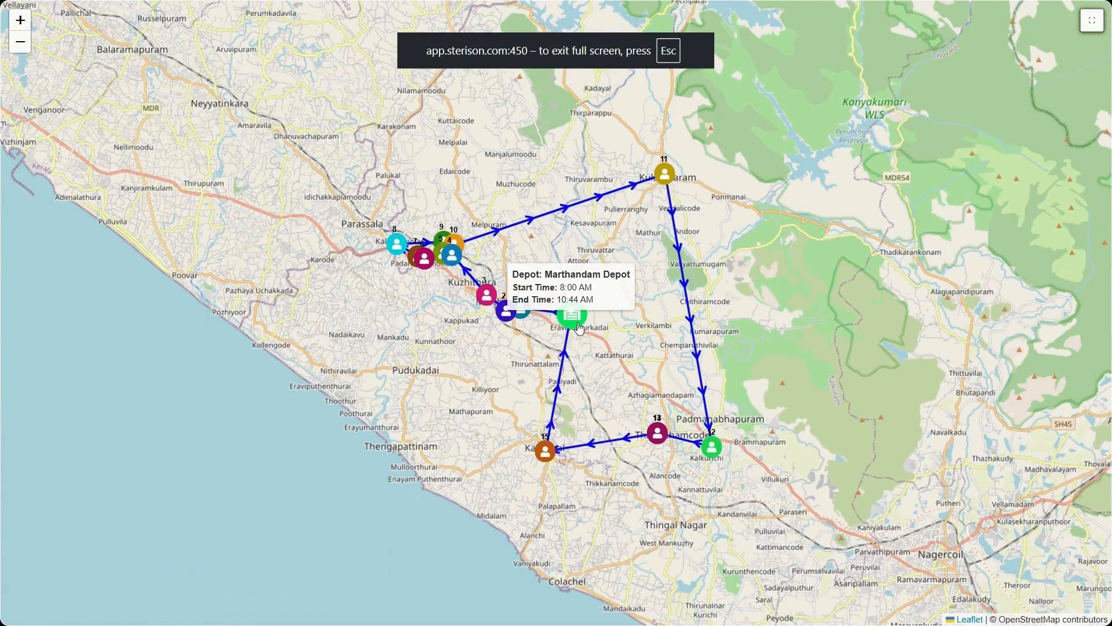
scroll(615, 340, up, 1)
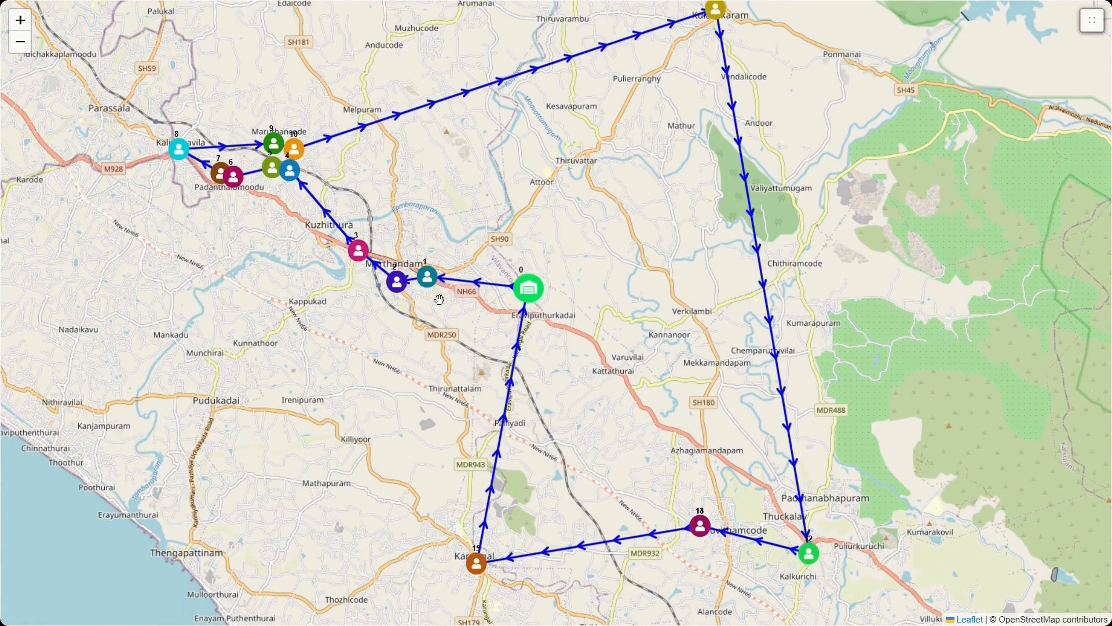
mouse_move(427, 288)
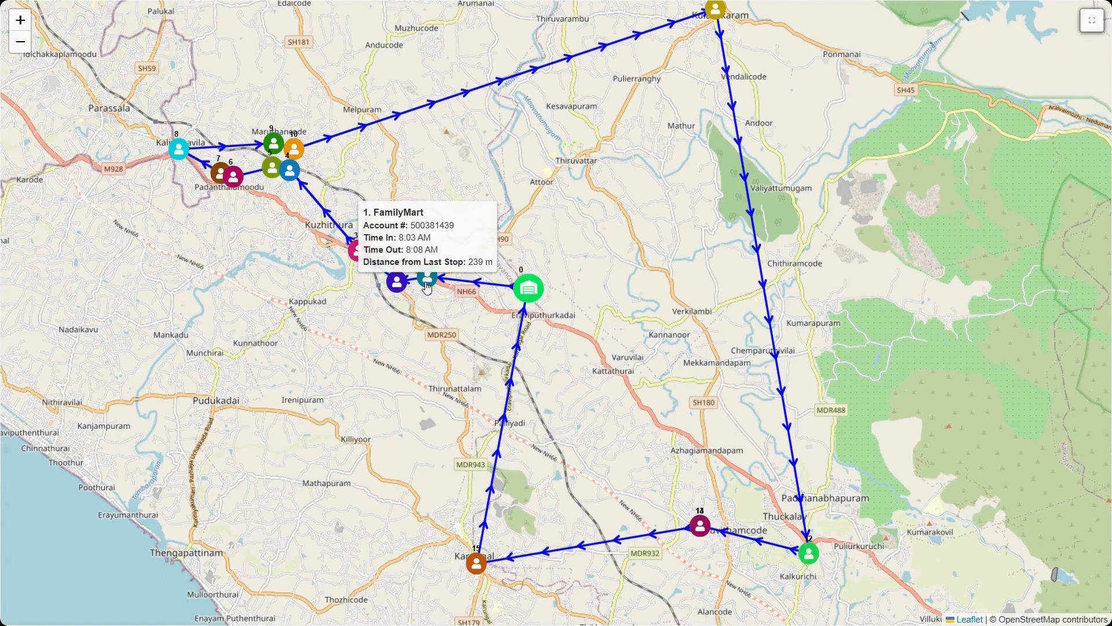
mouse_move(394, 290)
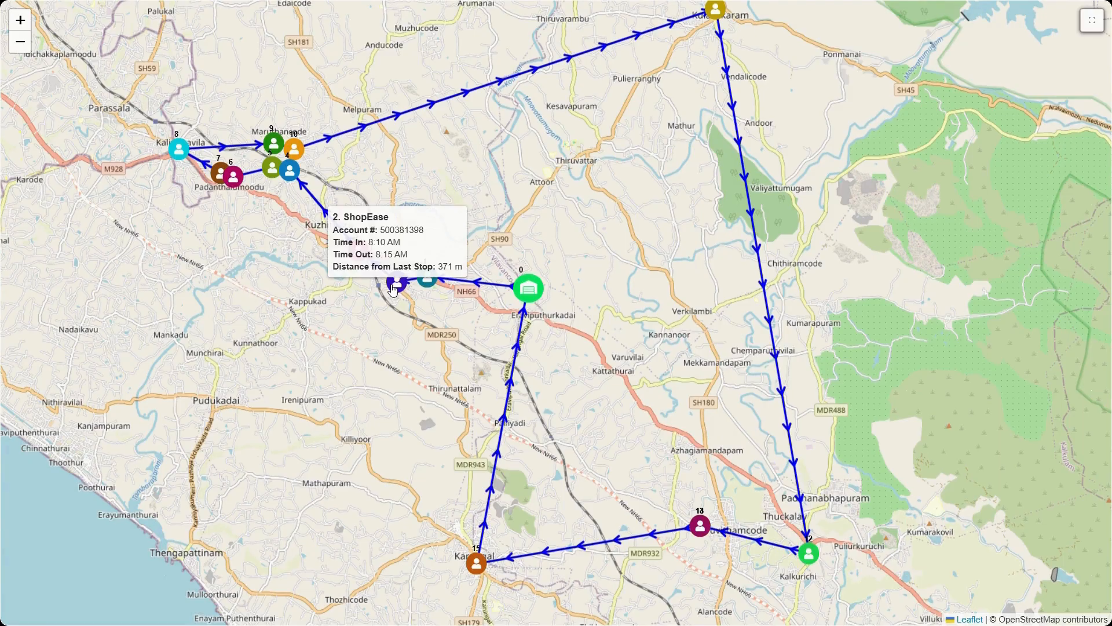
mouse_move(357, 262)
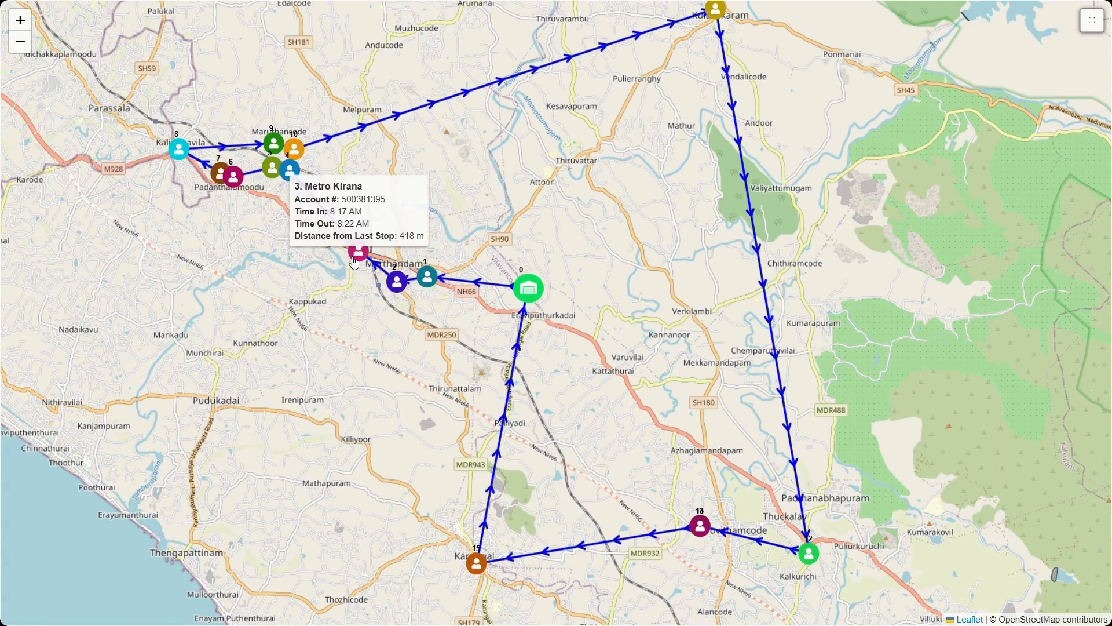
mouse_move(292, 184)
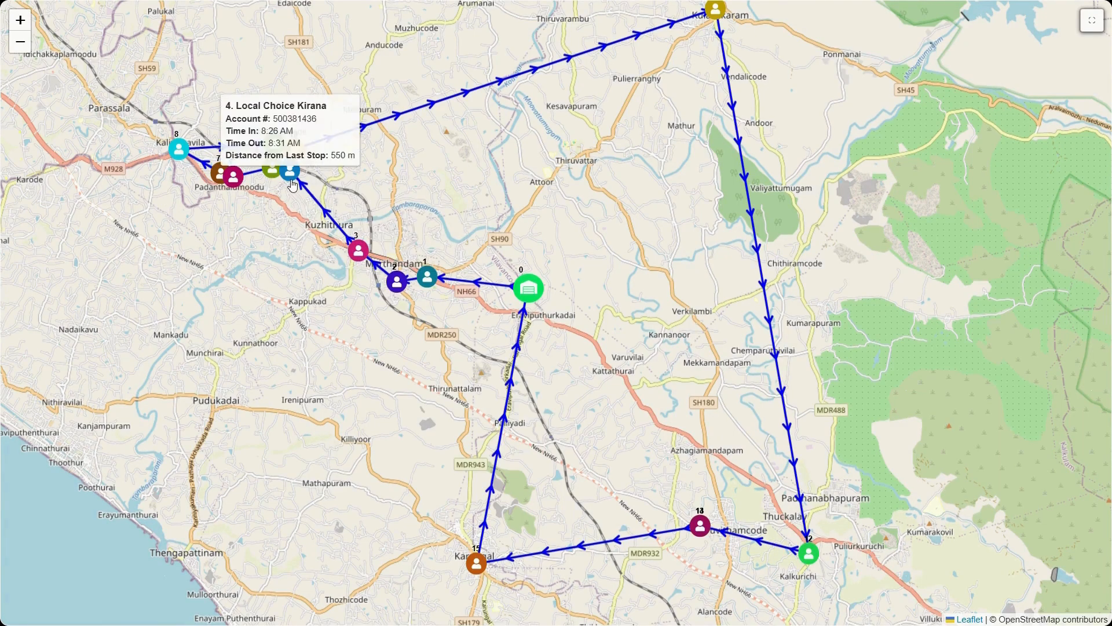
scroll(553, 197, down, 1)
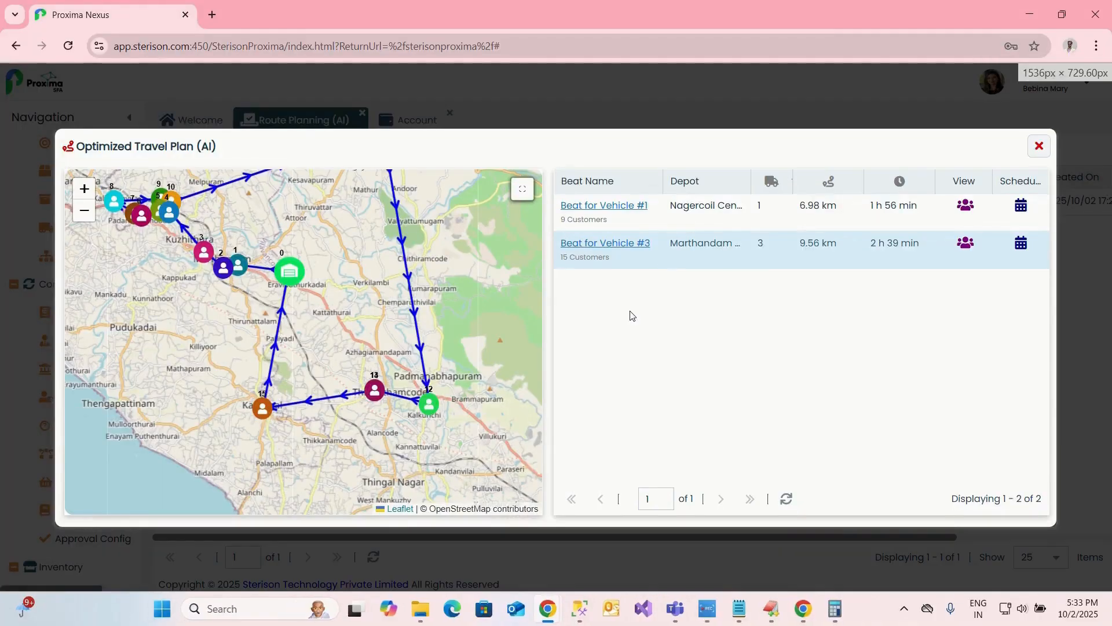
click(916, 209)
Step: In the Beat for Vehicle #1 schedule, assign executives for Monday to Saturday and Monday's vehicle
click(1021, 208)
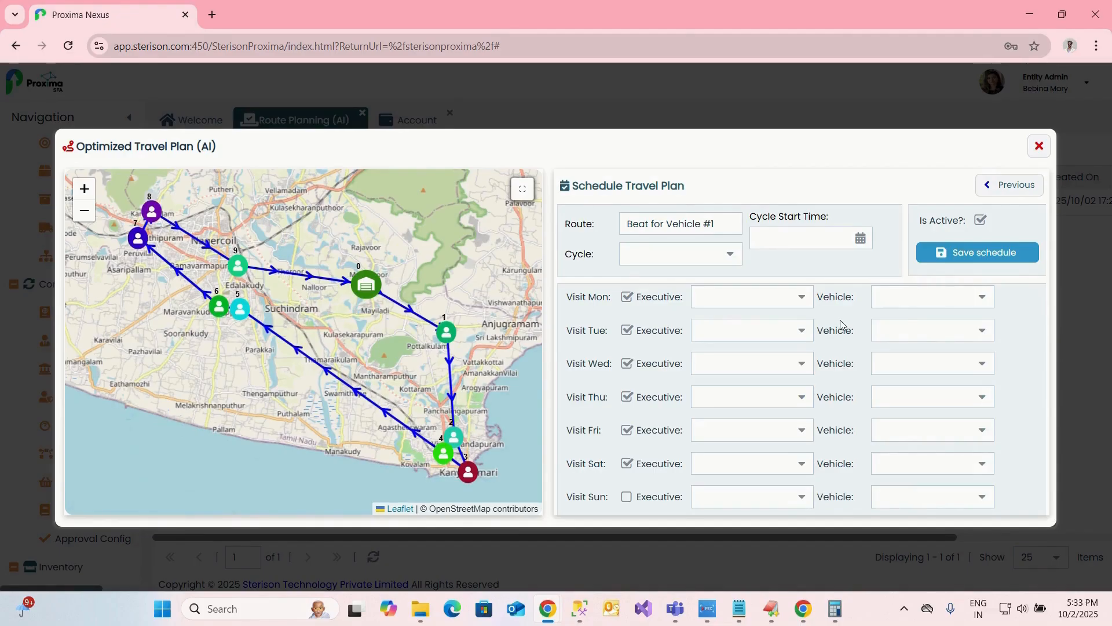
click(808, 298)
click(808, 317)
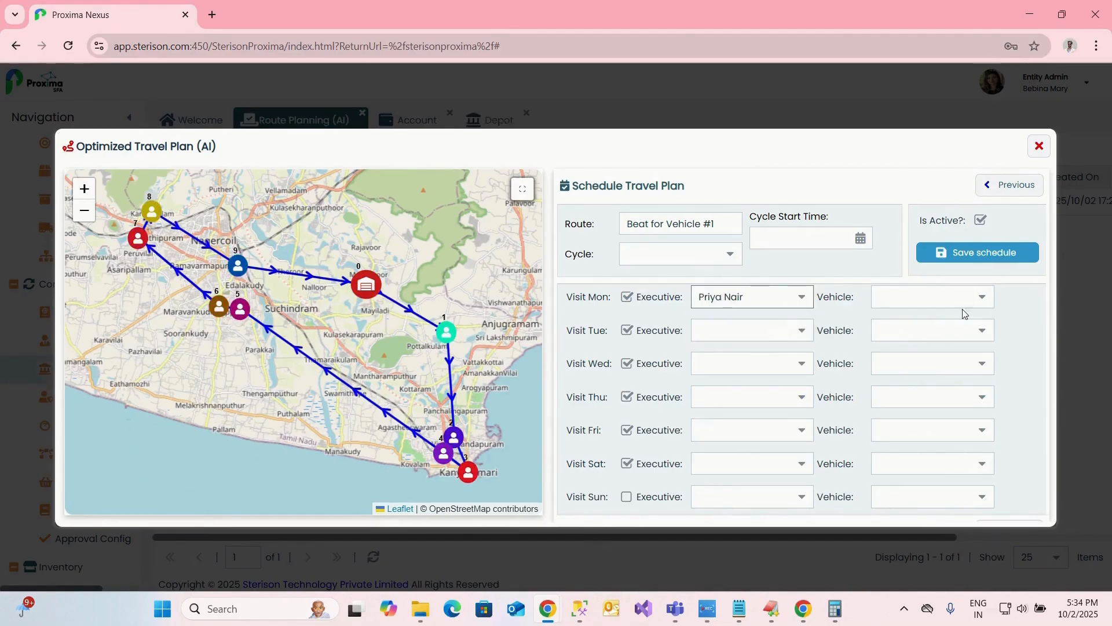
click(950, 296)
click(939, 327)
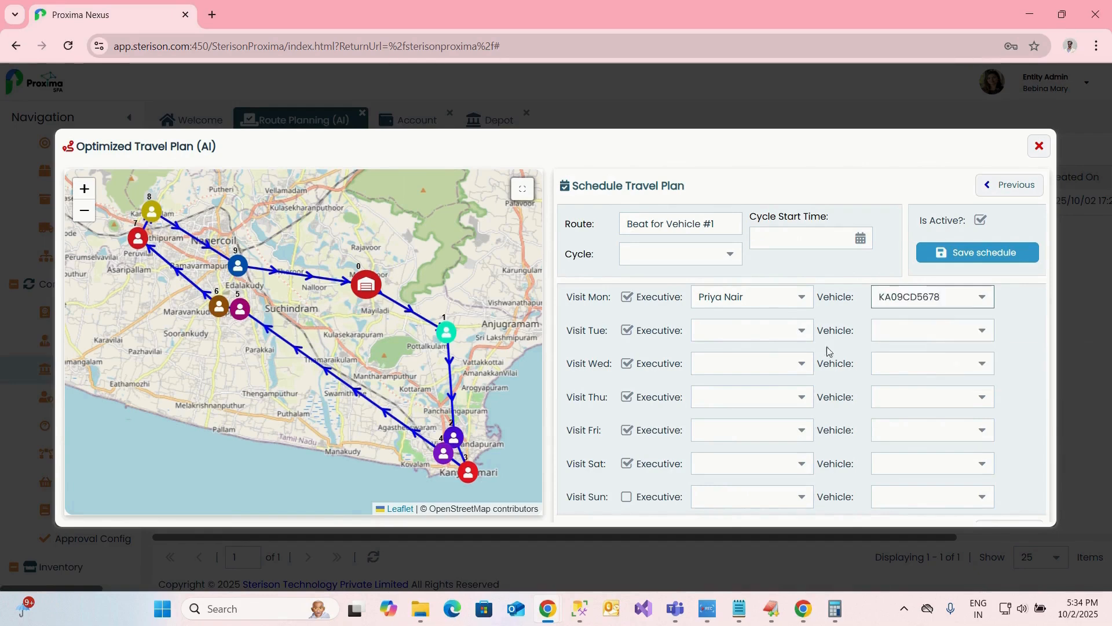
click(799, 330)
click(777, 372)
click(800, 363)
click(800, 397)
click(799, 397)
click(793, 443)
click(794, 458)
click(797, 463)
click(800, 491)
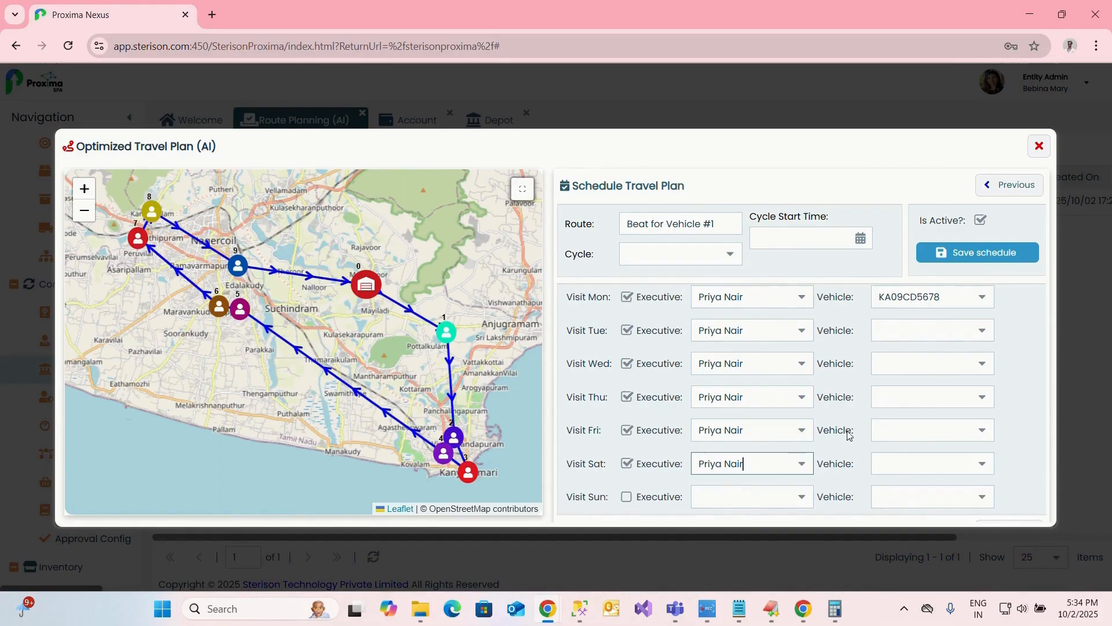
Step: Assign the vehicle for Tuesday through Saturday visits
click(982, 331)
click(966, 358)
click(981, 365)
click(973, 390)
click(985, 396)
click(979, 423)
click(981, 441)
click(982, 457)
click(983, 466)
click(954, 493)
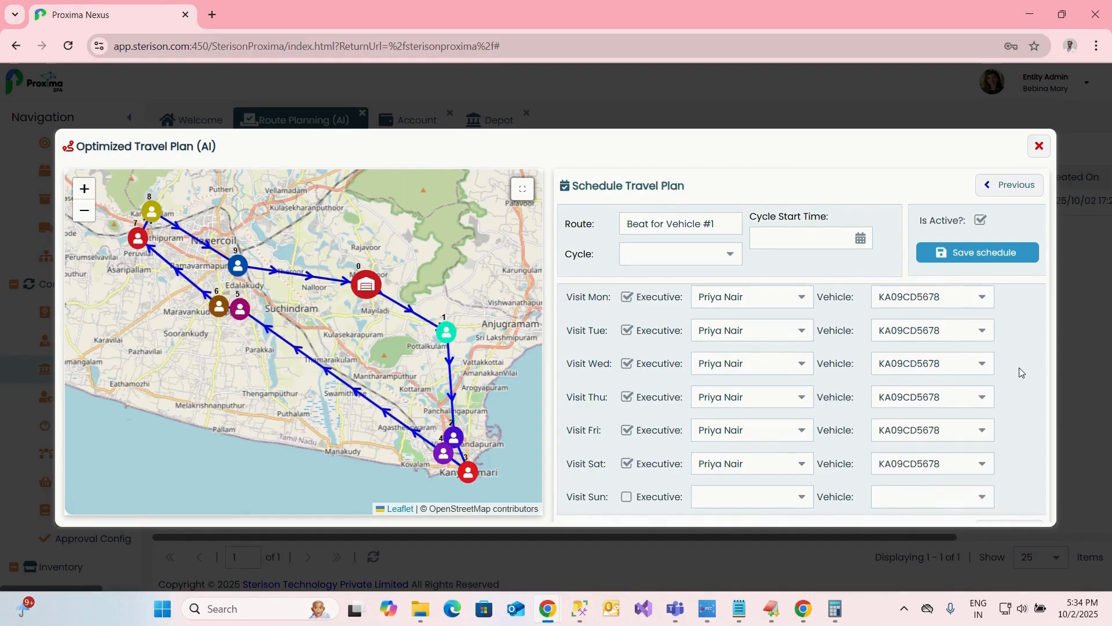
Step: Set a Weekly (Every 7 Days) cycle starting 10/02/2025, save the schedule, and return to the beats
click(732, 256)
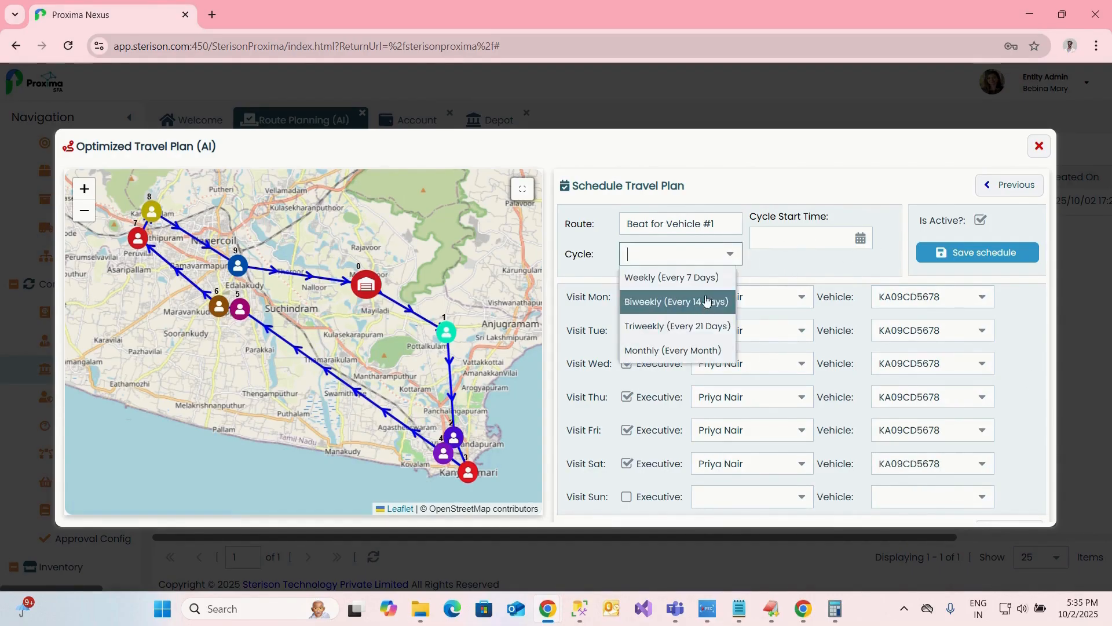
click(703, 278)
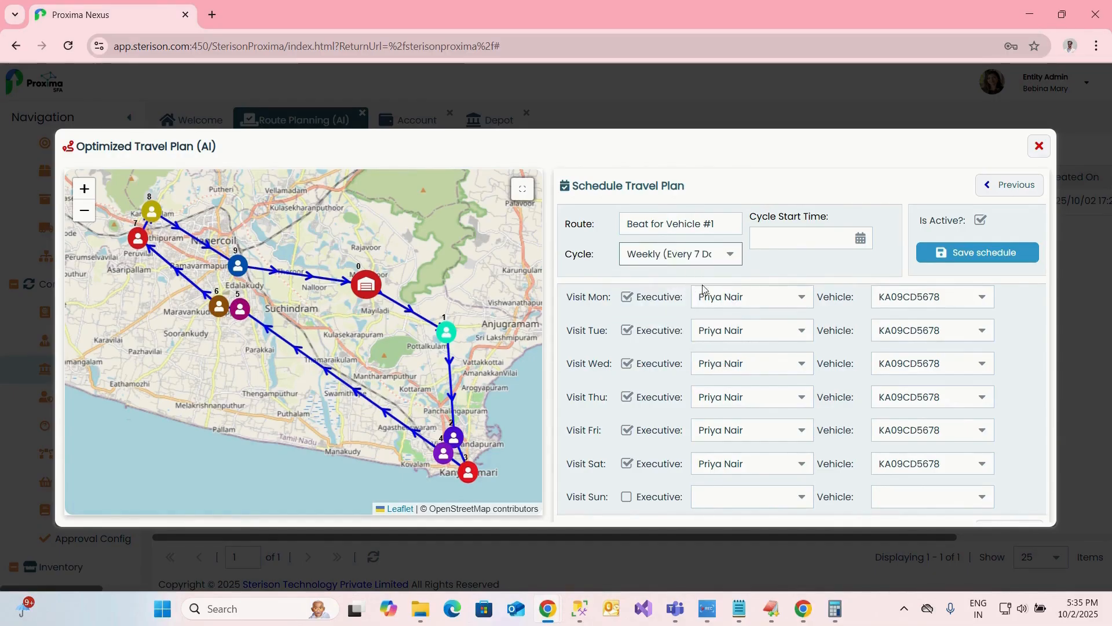
click(861, 238)
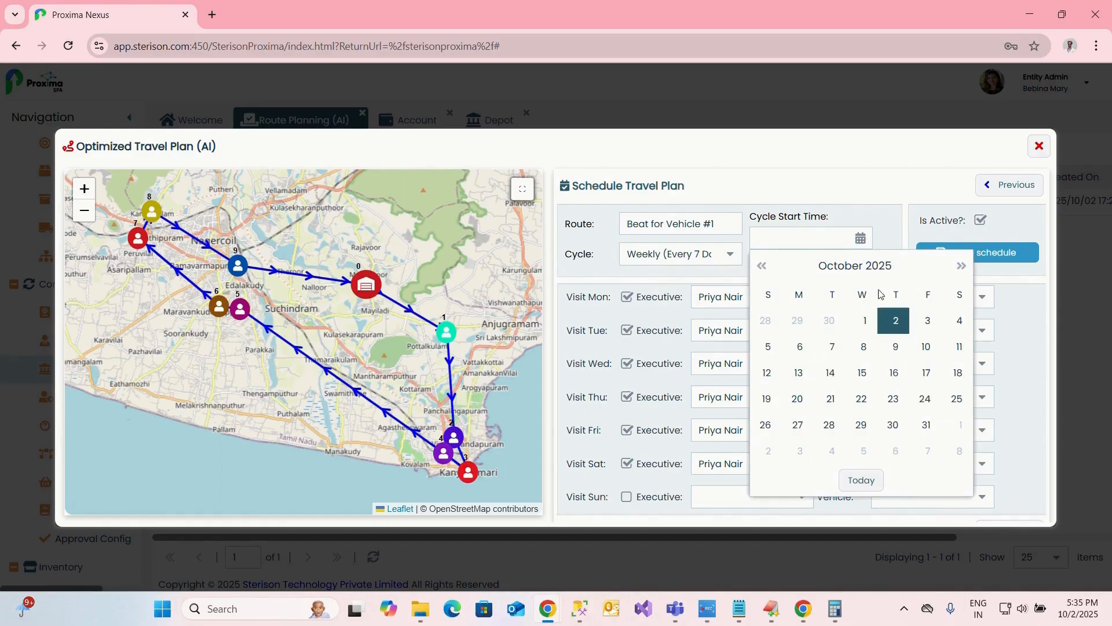
click(892, 318)
click(985, 255)
click(452, 344)
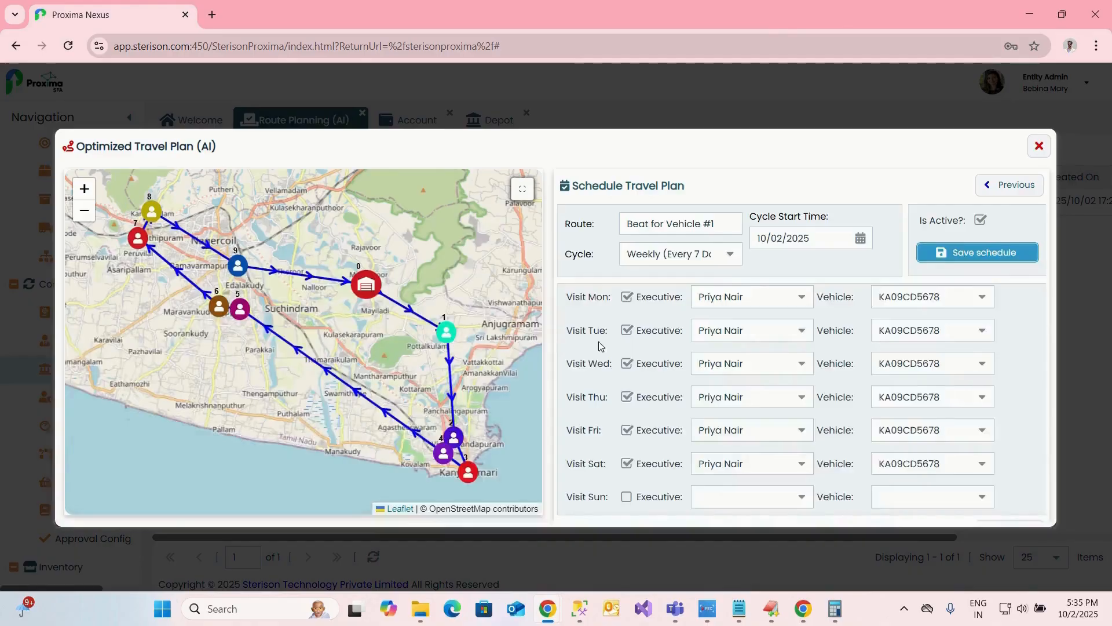
click(1009, 184)
click(1009, 184)
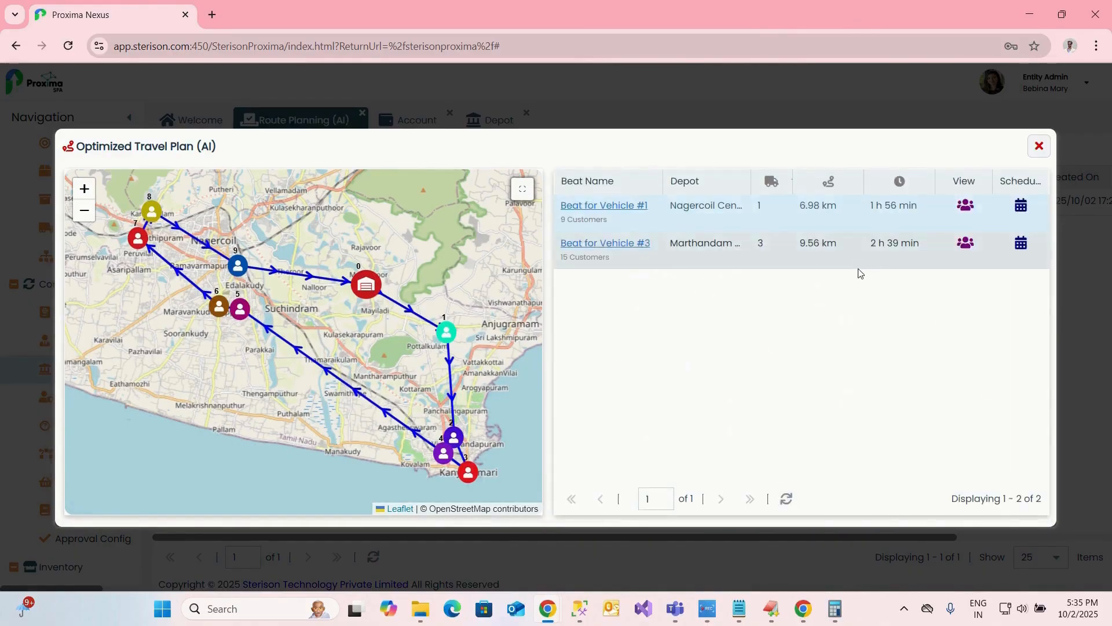
Step: Set Beat for Vehicle #3's schedule to a Weekly (Every 7 Days) cycle starting 10/02/2025
click(1020, 243)
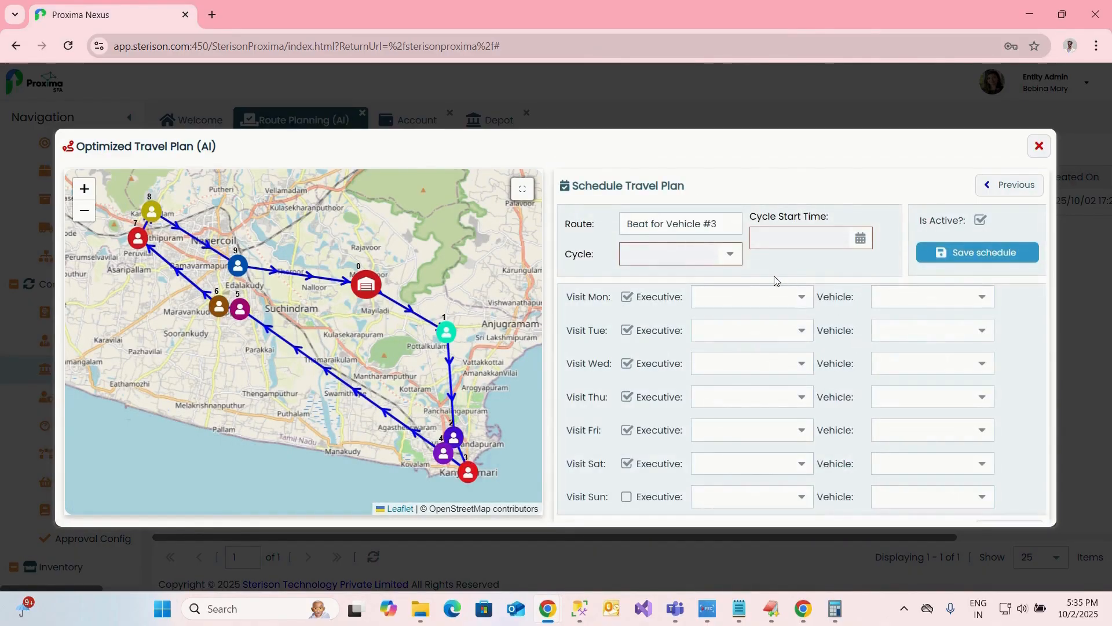
click(729, 259)
click(672, 276)
click(861, 238)
click(892, 320)
Step: Assign the executive for each day from Monday to Saturday
click(793, 306)
click(789, 322)
click(798, 329)
click(781, 361)
click(801, 363)
click(794, 388)
click(801, 397)
click(799, 421)
click(804, 430)
click(805, 455)
click(807, 467)
click(805, 488)
Step: Assign the vehicle for each day from Monday to Saturday
click(981, 299)
click(979, 318)
click(981, 331)
click(981, 352)
click(984, 370)
click(981, 385)
click(981, 397)
click(980, 418)
click(981, 429)
click(981, 452)
click(981, 462)
click(979, 484)
Step: Save the Beat for Vehicle #3 schedule and return to the list of beats
click(961, 252)
key(Return)
click(1020, 186)
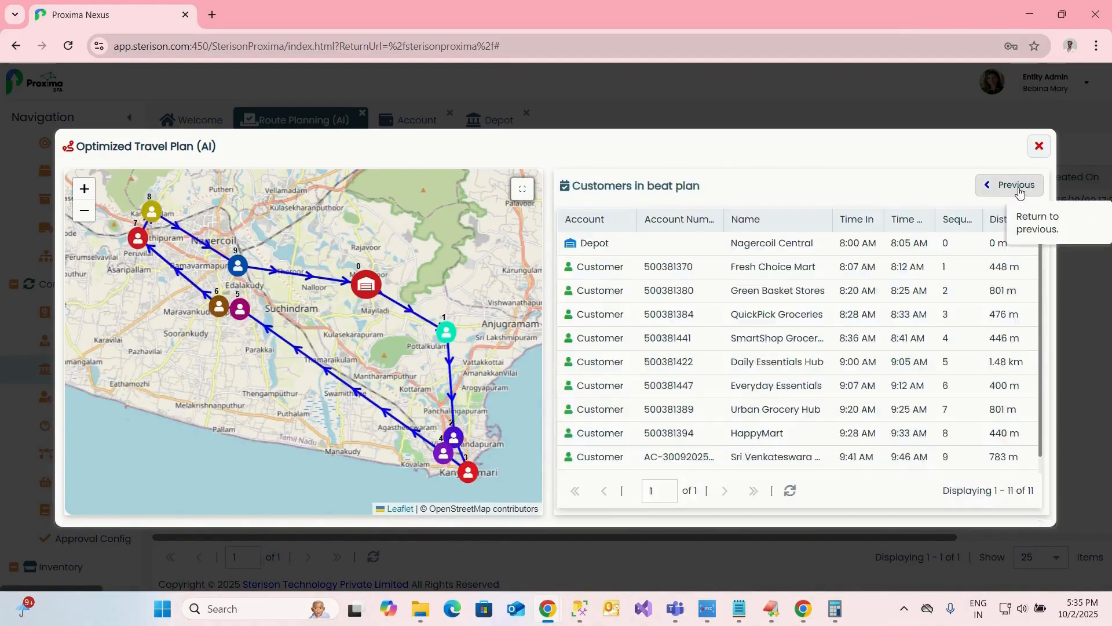
click(1019, 187)
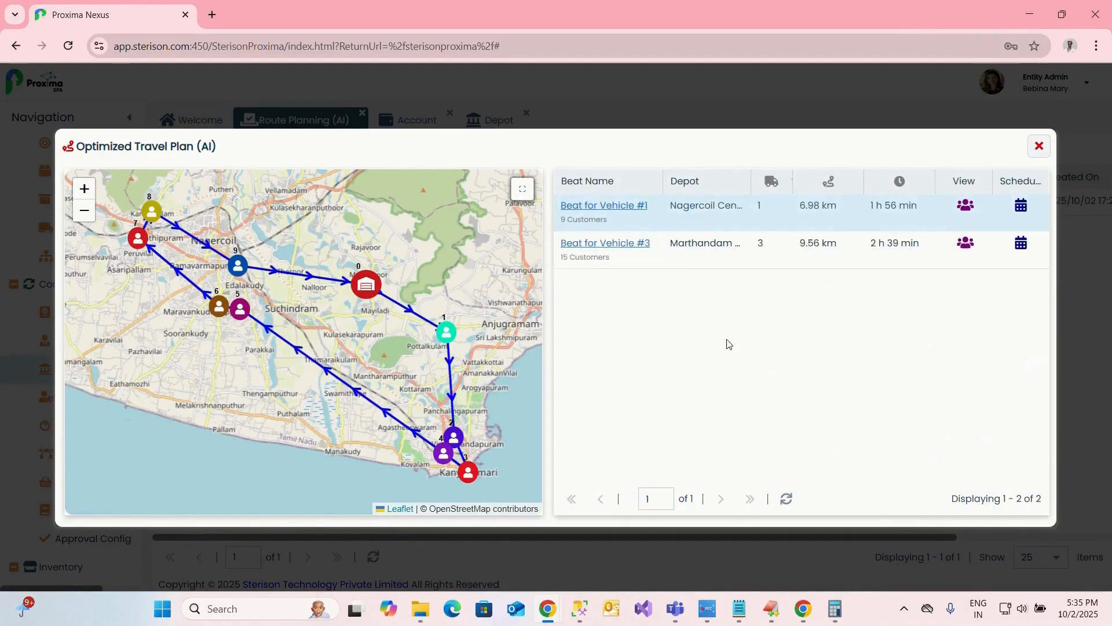
Step: Review the customers on the Beat for Vehicle #3 route, then close the optimized travel plan
click(965, 243)
scroll(918, 383, down, 4)
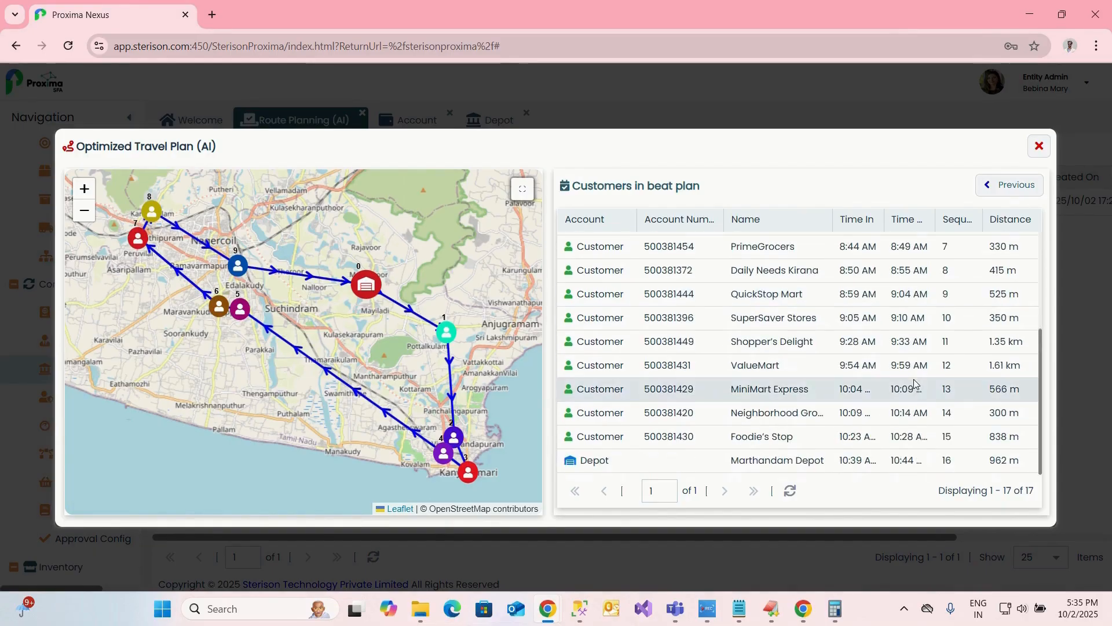
scroll(914, 381, up, 4)
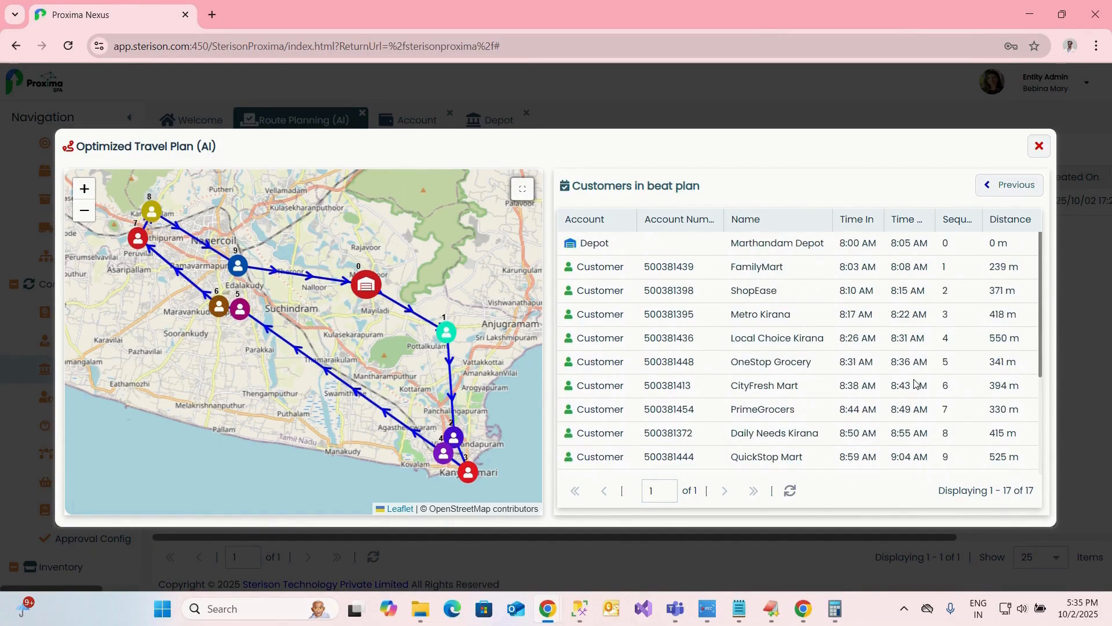
click(1009, 184)
click(1039, 146)
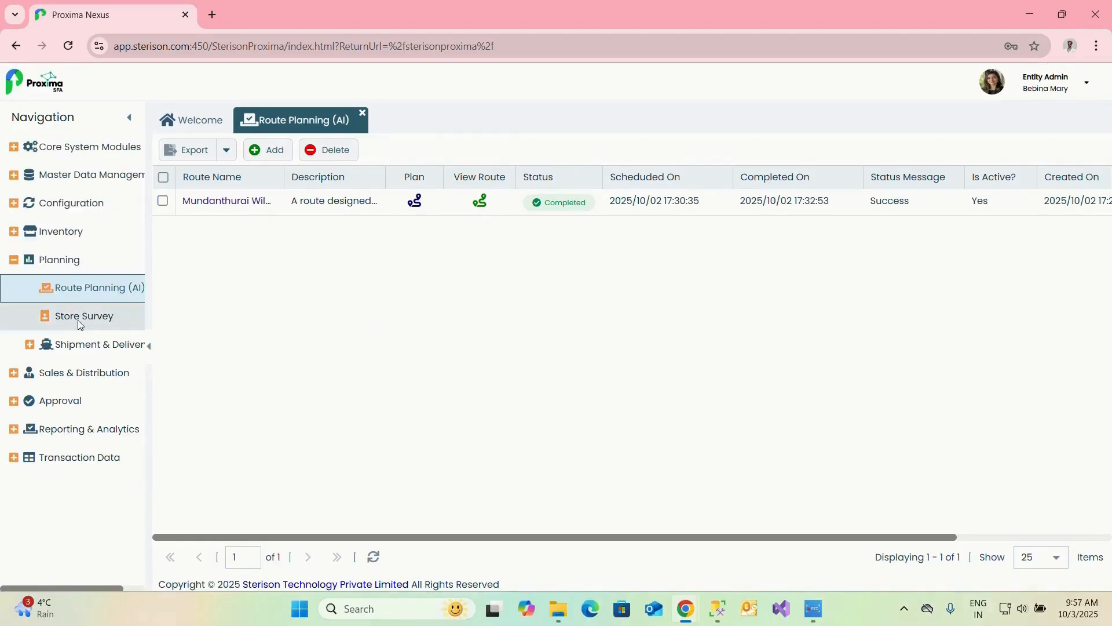
Step: Create and save a 'Merchandiser Survey' profile of type Store Survey for Premium Store, with a description
click(80, 322)
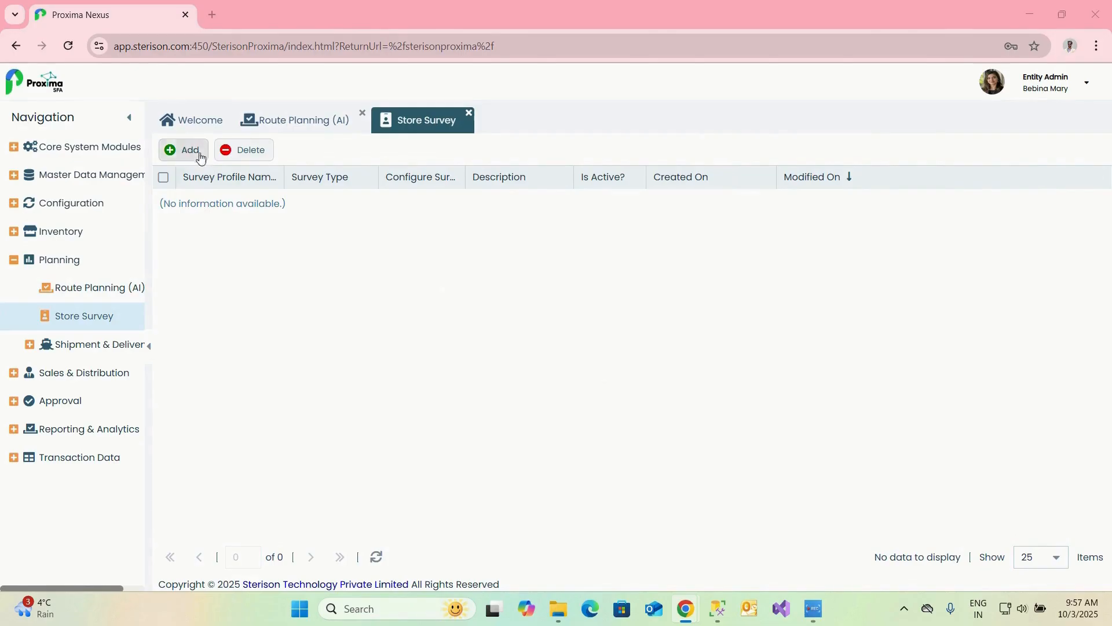
click(187, 150)
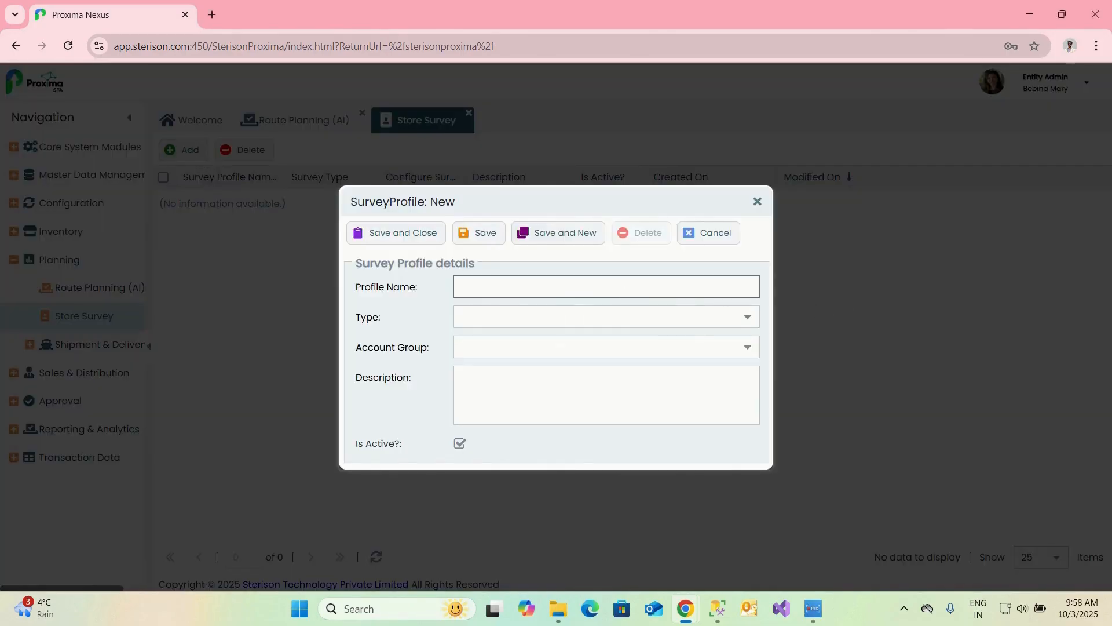
text(Merchandiser Survey)
click(747, 320)
click(678, 341)
click(747, 348)
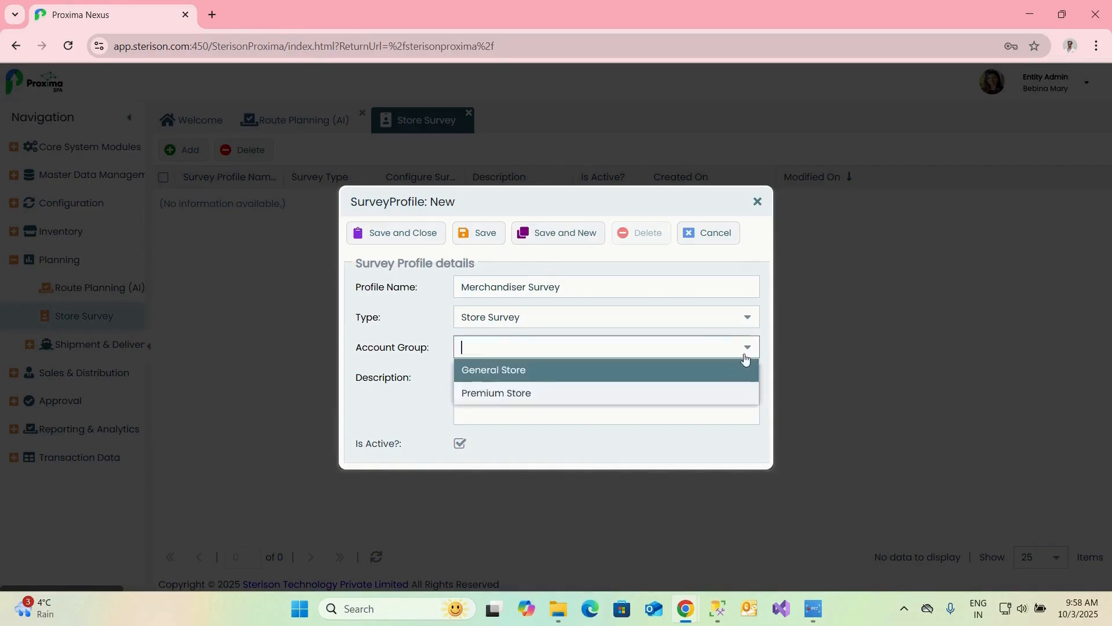
click(577, 394)
click(596, 412)
key(ctrl+v)
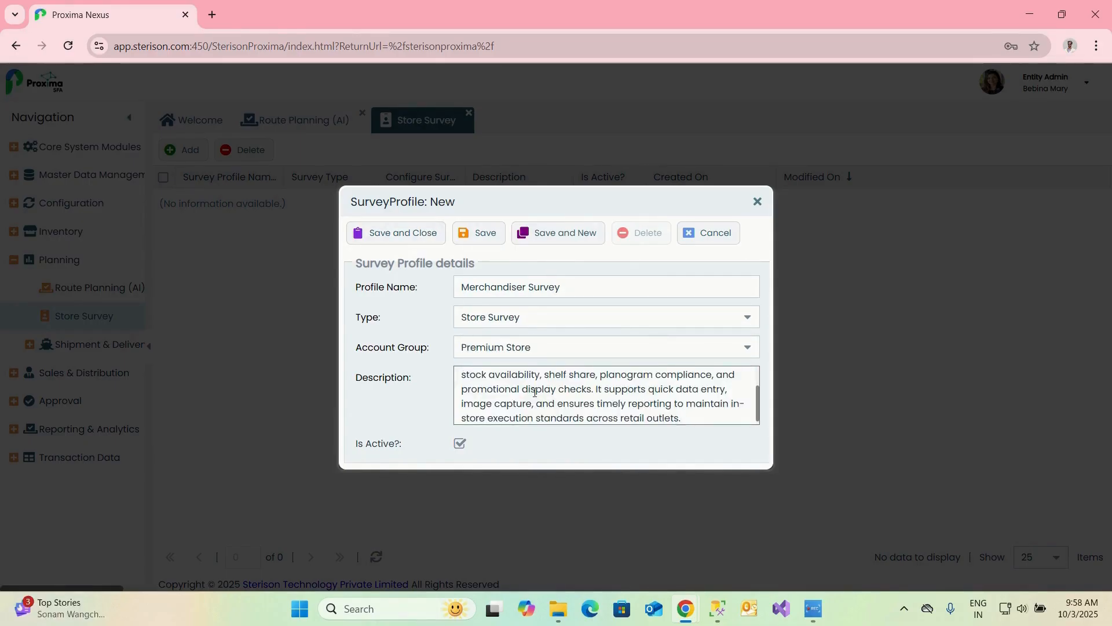
click(412, 238)
click(566, 369)
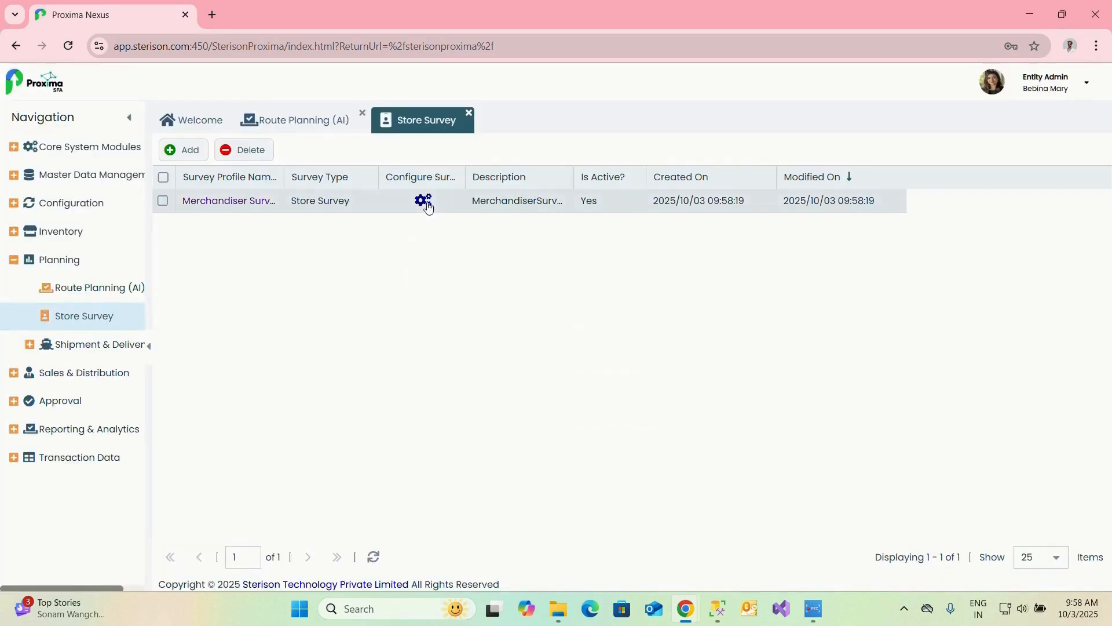
click(424, 201)
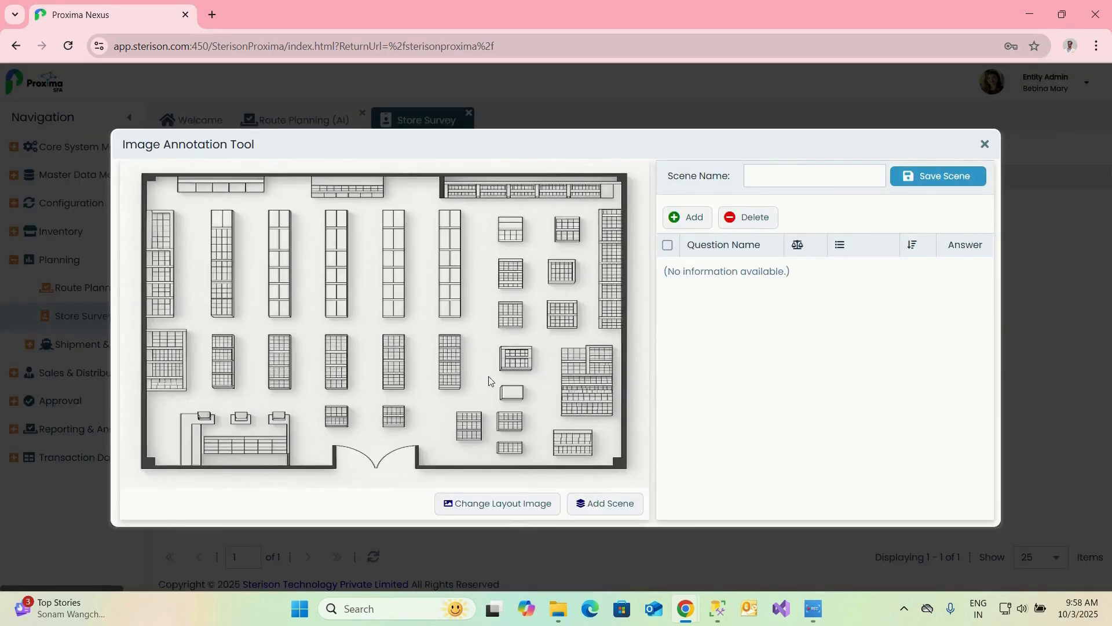
Step: Replace the store layout picture with the uploaded sample_store.jpg supermarket image
click(517, 503)
click(669, 324)
click(462, 289)
click(658, 448)
click(666, 365)
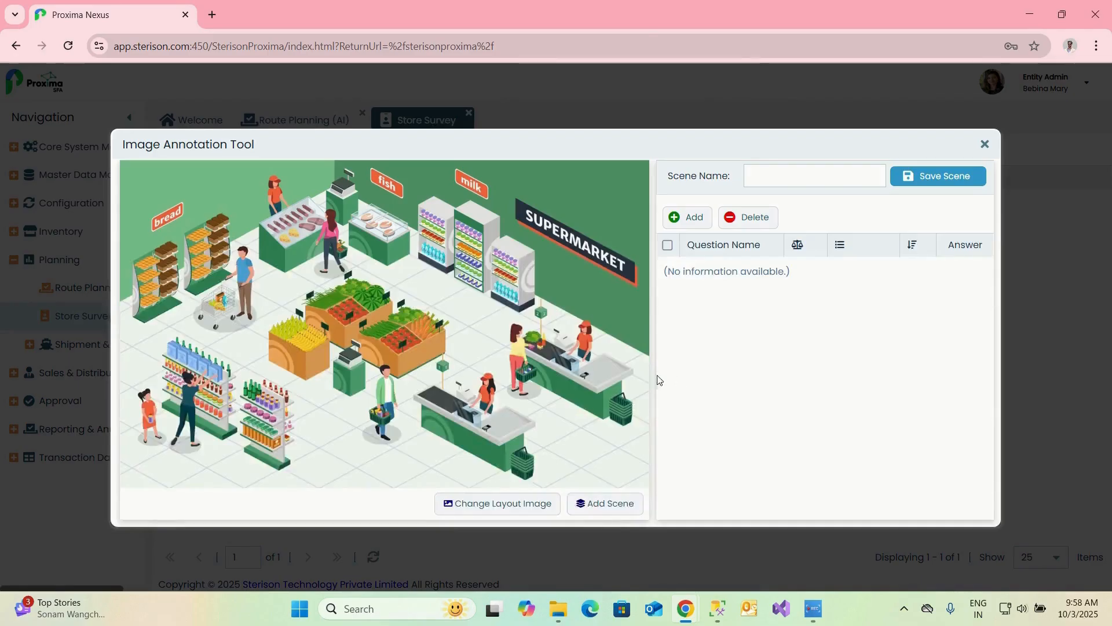
Step: Add a scene marker near the drinks shelf and name it 'Store Hygiene & Visibility'
click(610, 504)
mouse_move(204, 242)
mouse_down()
mouse_move(318, 439)
mouse_move(331, 434)
mouse_up()
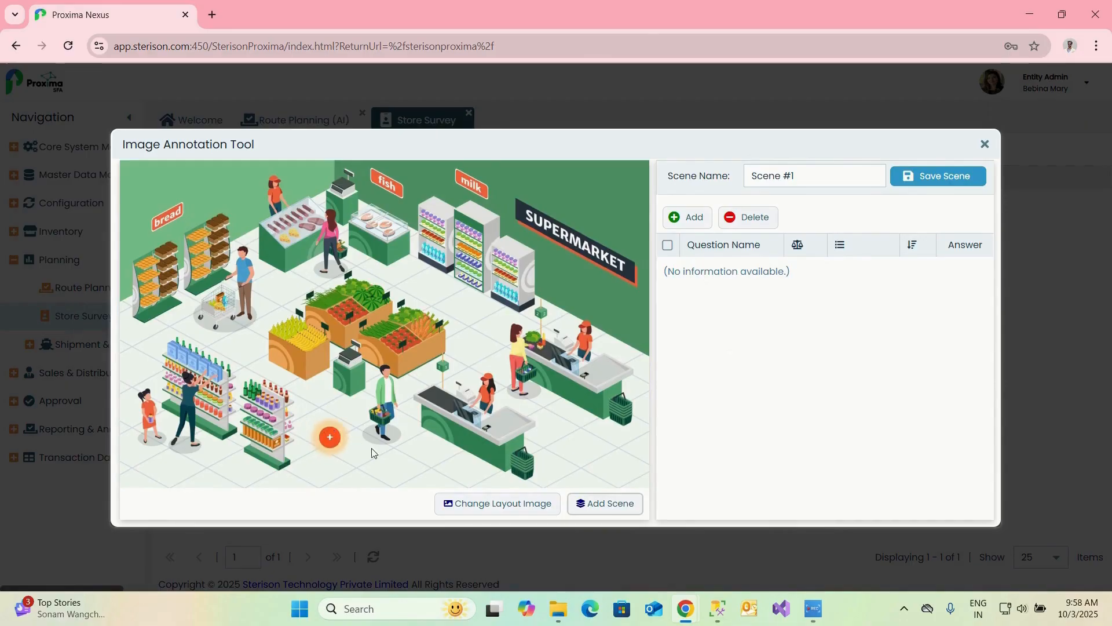
drag(803, 179, 752, 177)
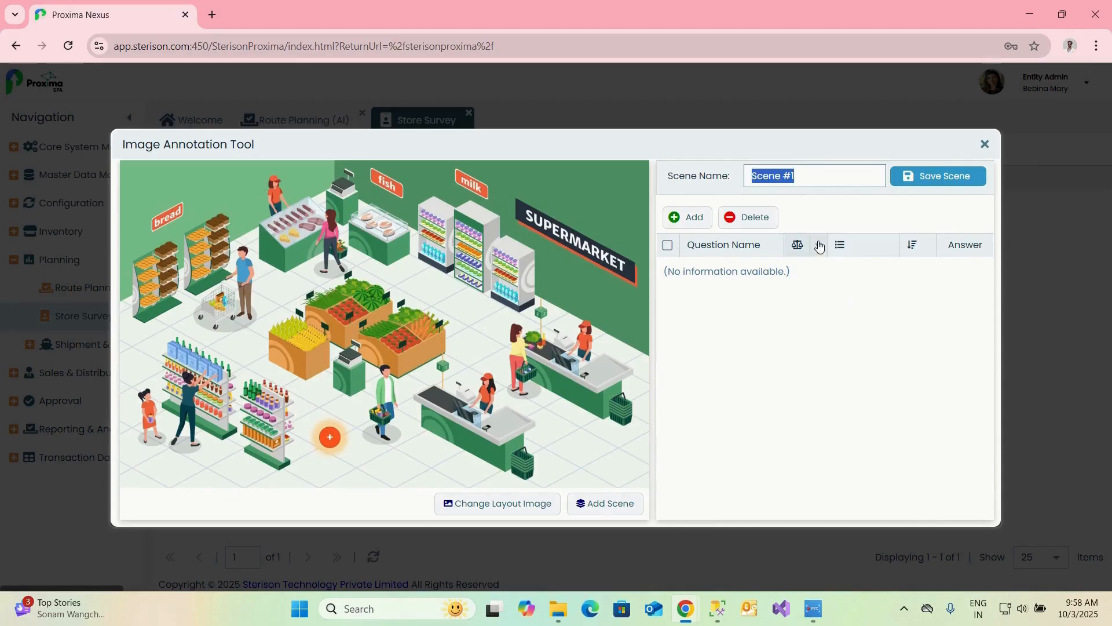
text(Store Hygiene & Visibility)
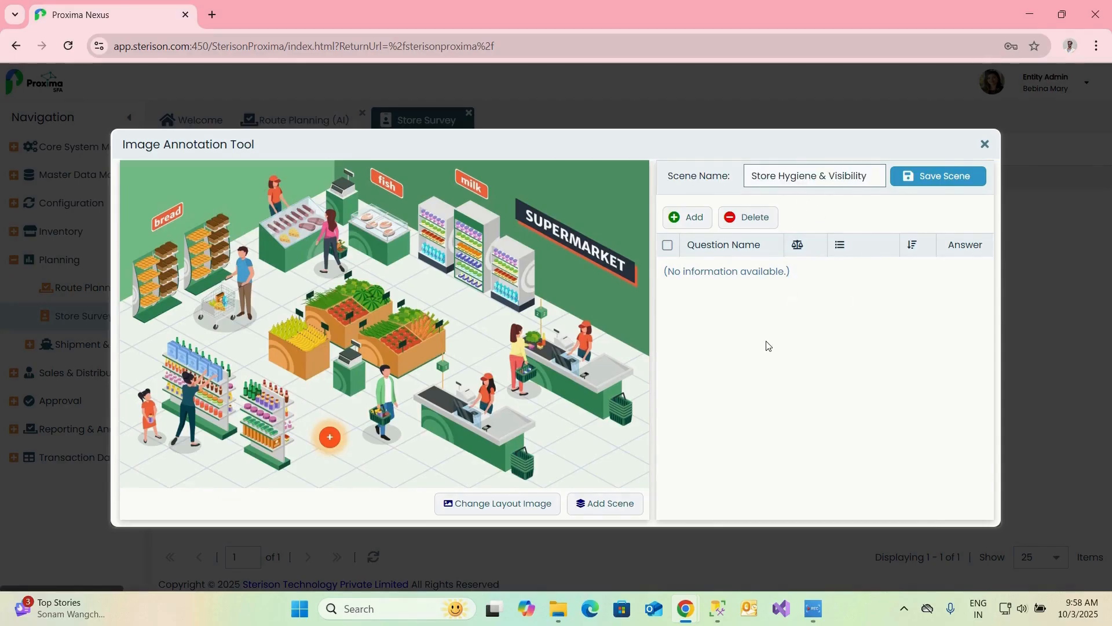
click(701, 222)
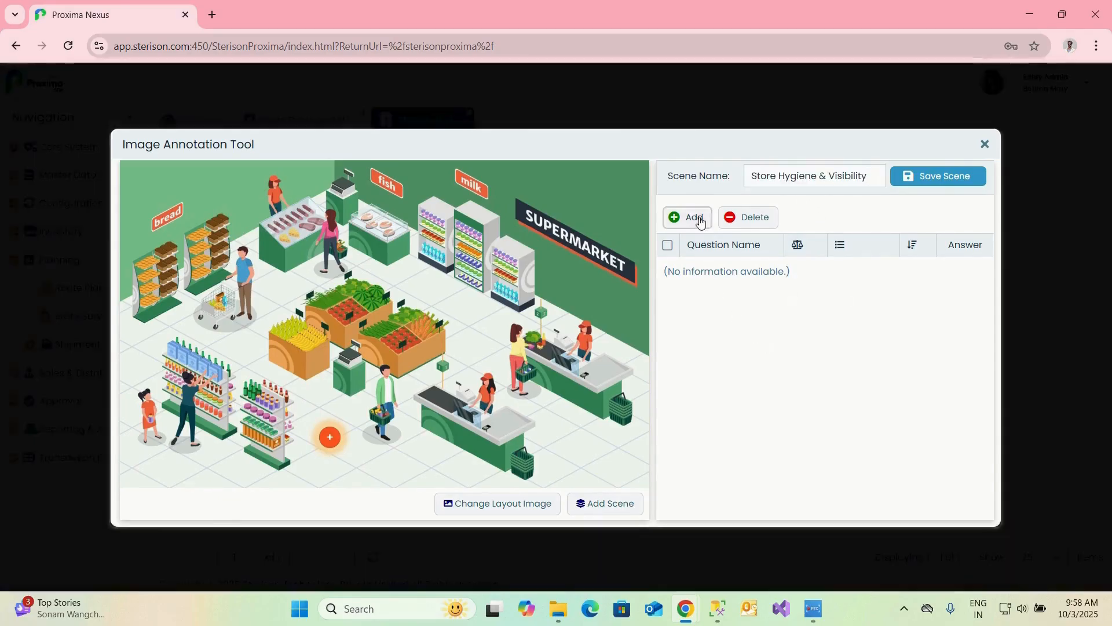
Step: Save the first question with weightage 25 and a Yes/No (Button) answer type
text(Is the store floor clean and organized?)
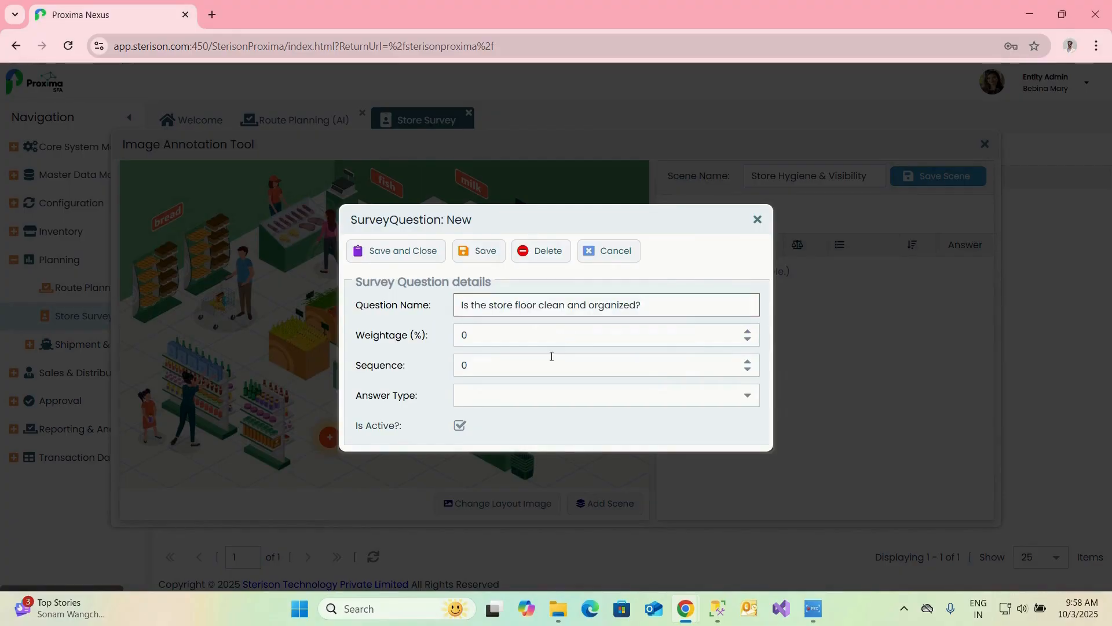
click(500, 340)
text(25)
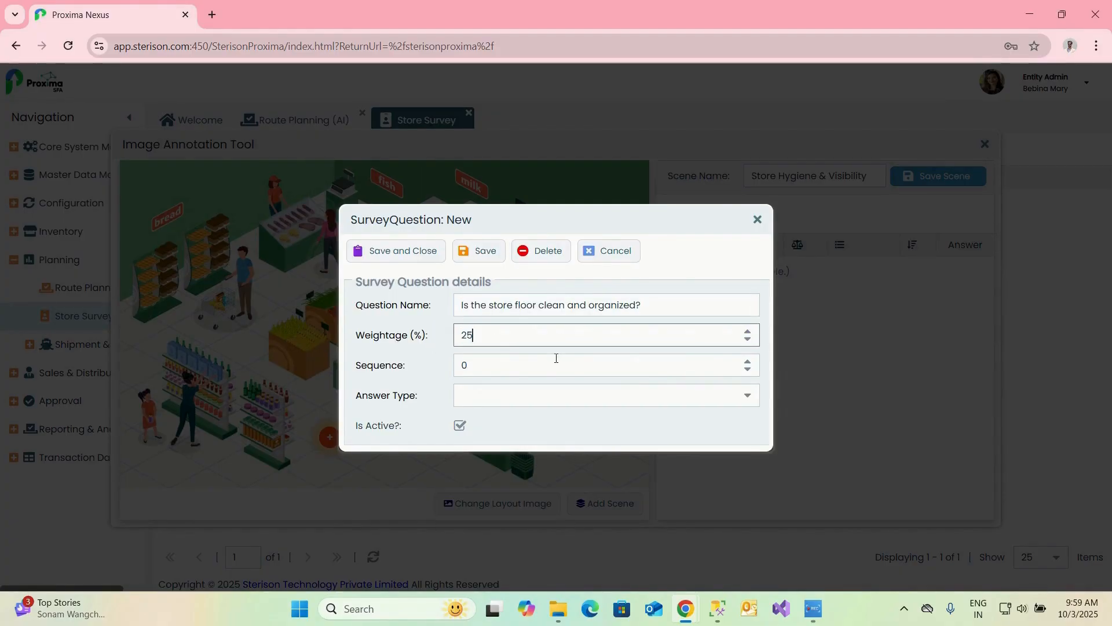
click(521, 371)
click(547, 400)
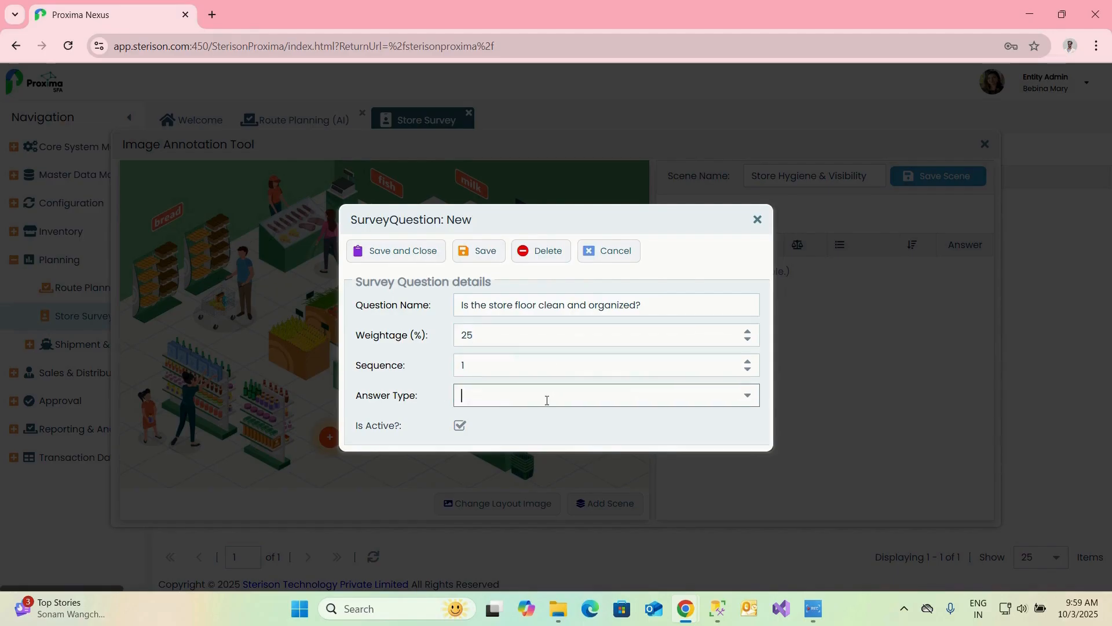
click(756, 403)
click(598, 463)
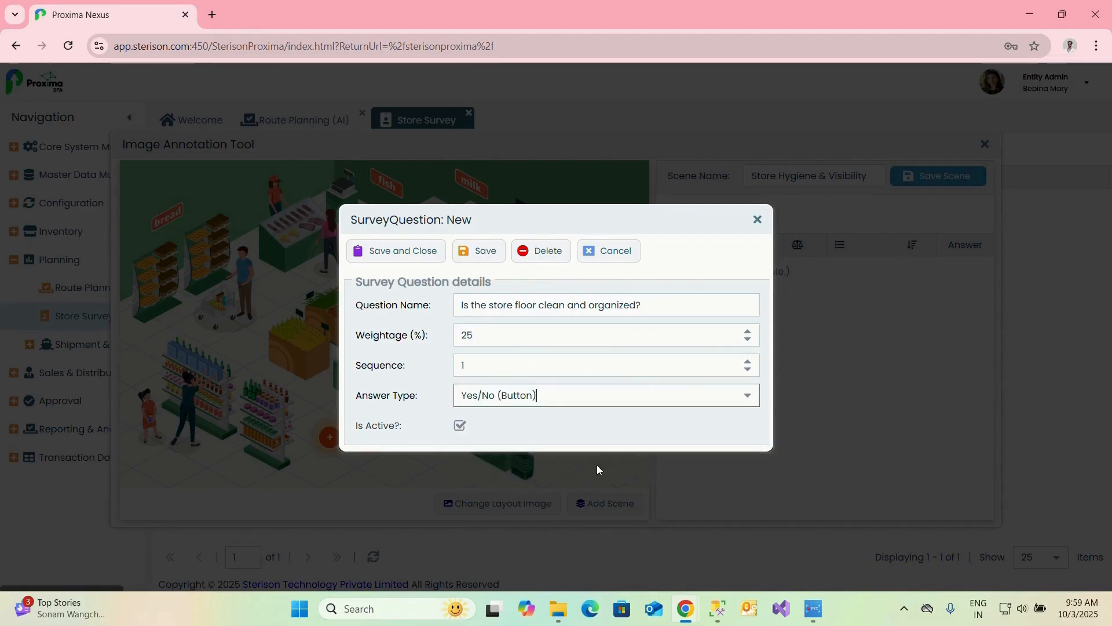
click(404, 250)
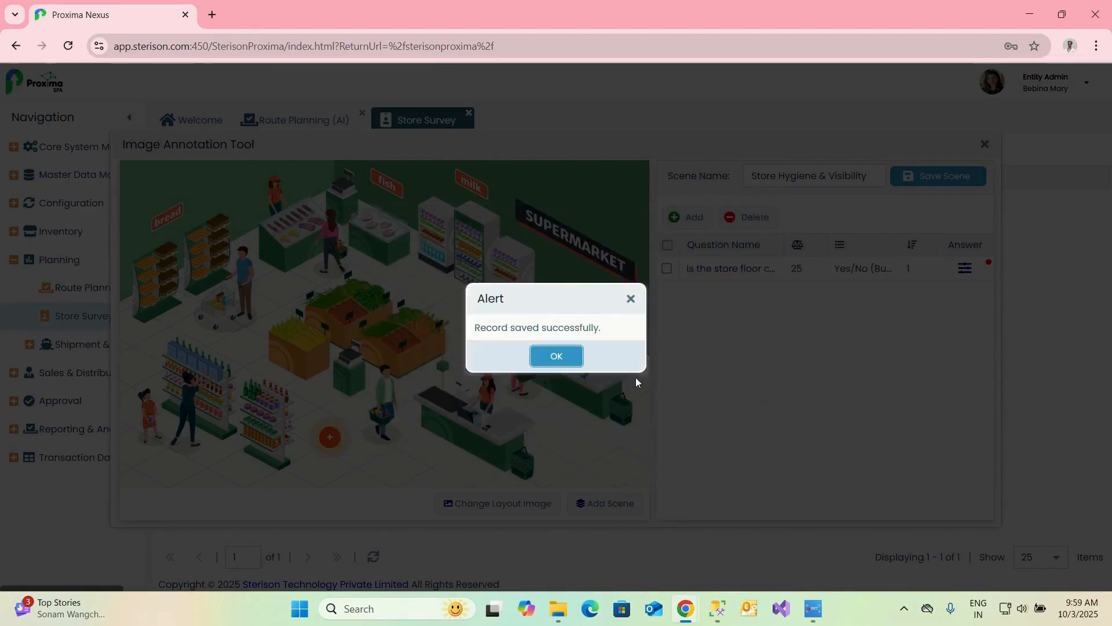
click(558, 365)
Step: Add the Yes/No question 'Are promotional posters placed visibly?' with weightage 25
click(689, 217)
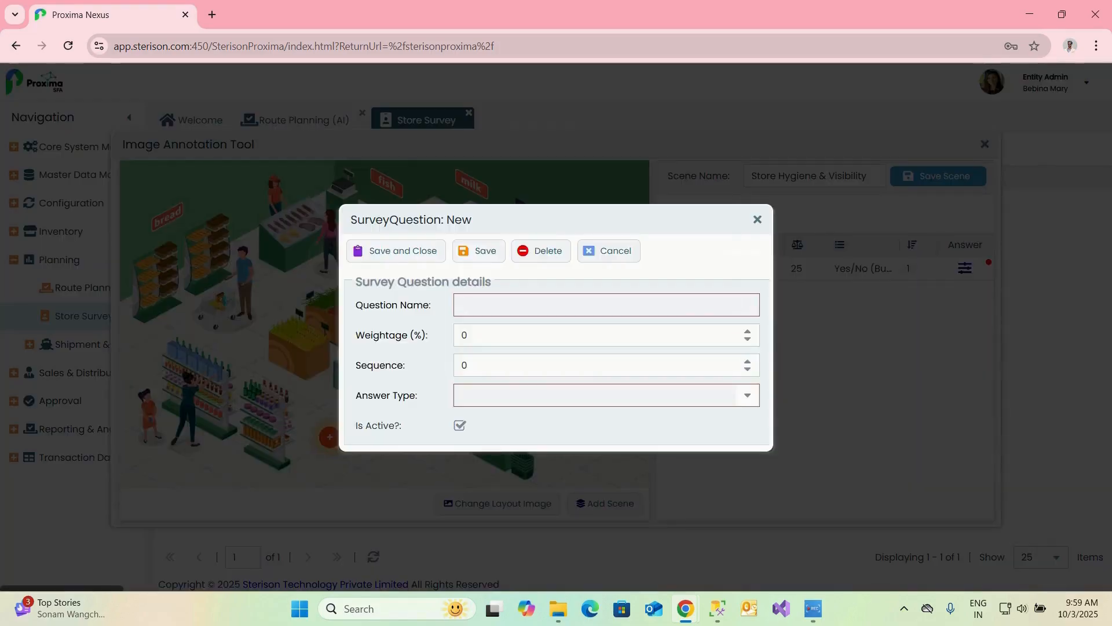
text(Are promotional posters placed visibly?)
click(509, 338)
text(25)
click(478, 366)
click(595, 394)
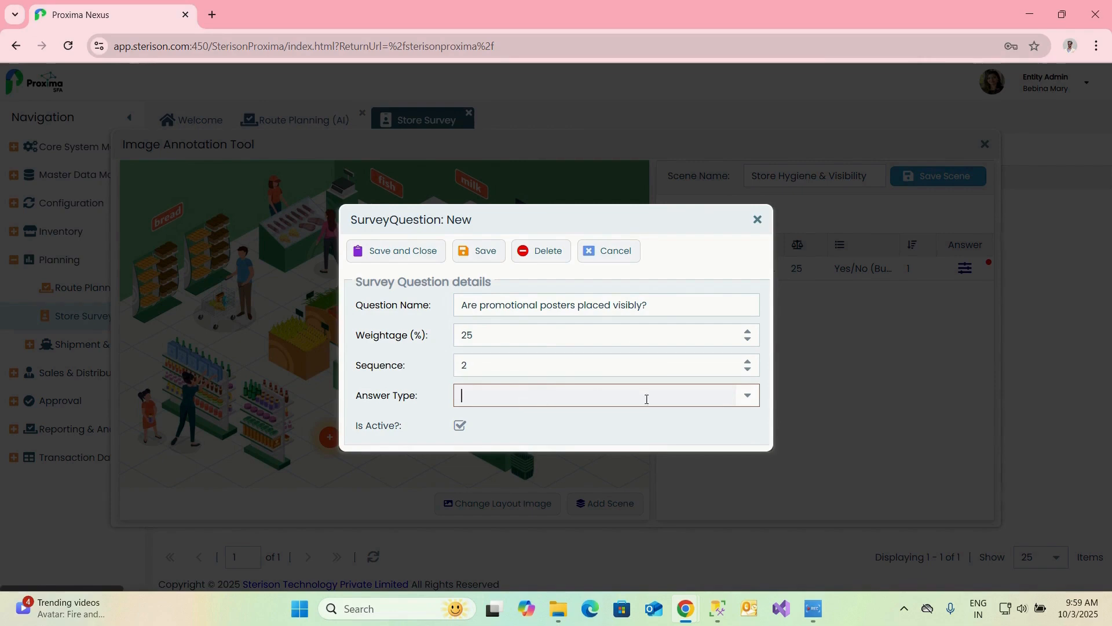
click(510, 462)
click(404, 251)
click(550, 353)
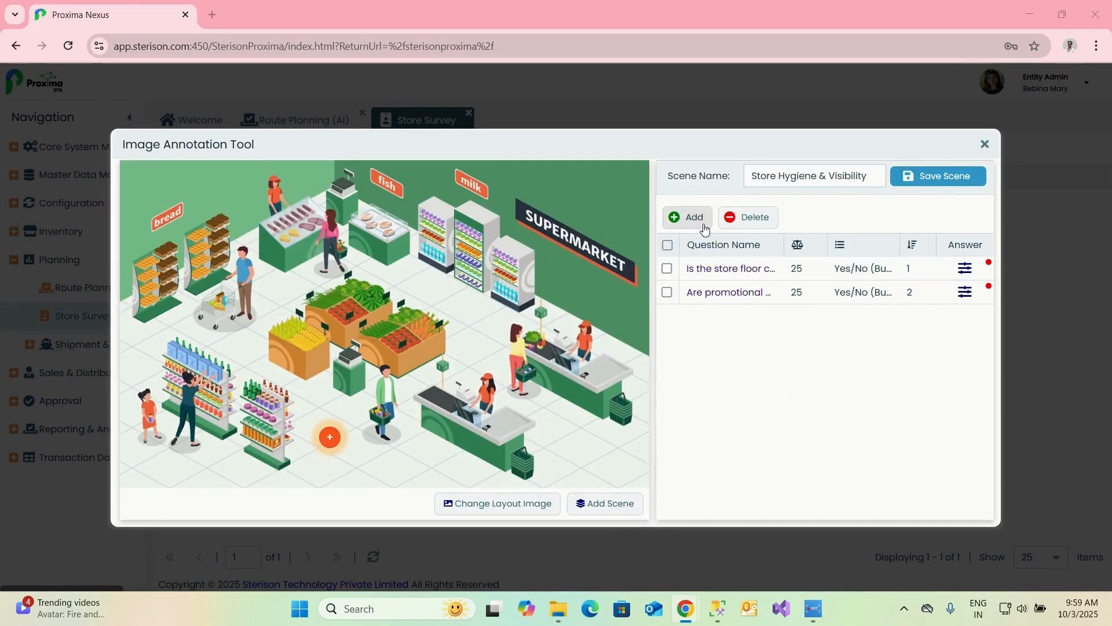
Step: Add the Rating question 'Rate overall store hygiene on a scale of 1–5' as question 3
click(687, 217)
text(Rate overall store hygiene on a scale of 1–5)
key(Tab)
key(Tab)
text(3)
key(Tab)
click(751, 400)
click(621, 442)
click(405, 251)
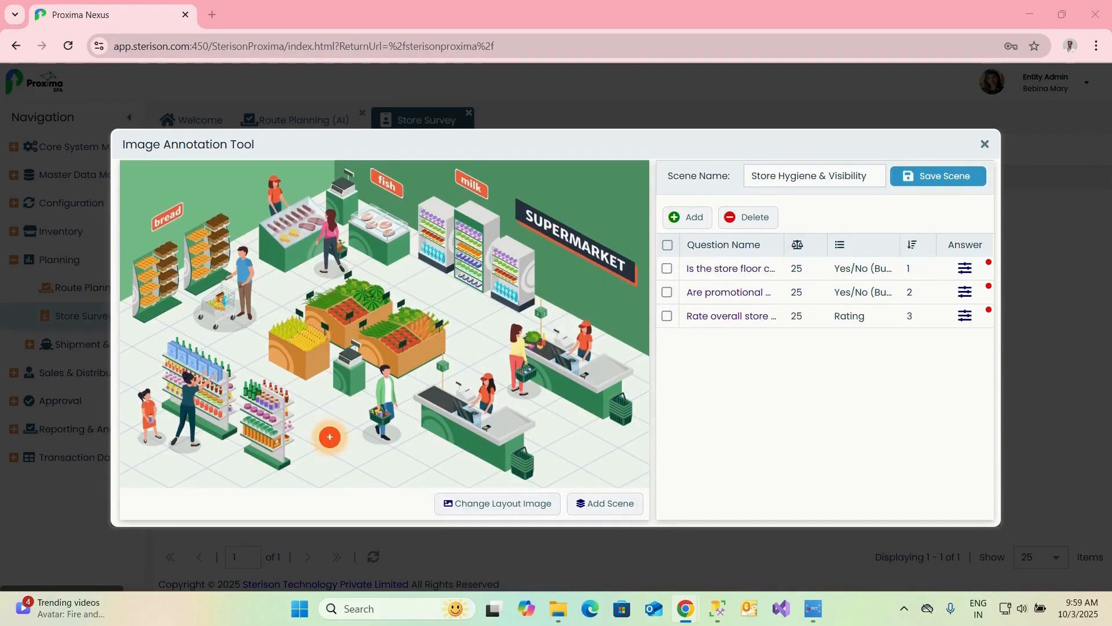
Step: Add a fourth question with weightage 25 and a Range answer type
click(687, 216)
text(% of shelves filled with branded POS materials)
key(Tab)
text(25)
key(Tab)
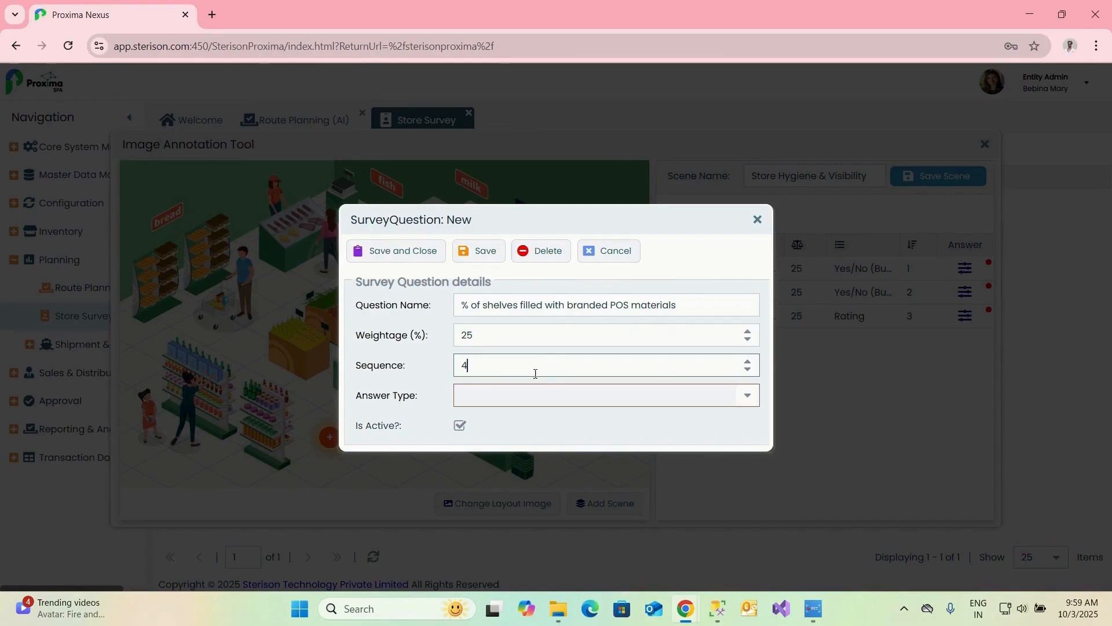
click(748, 396)
click(530, 418)
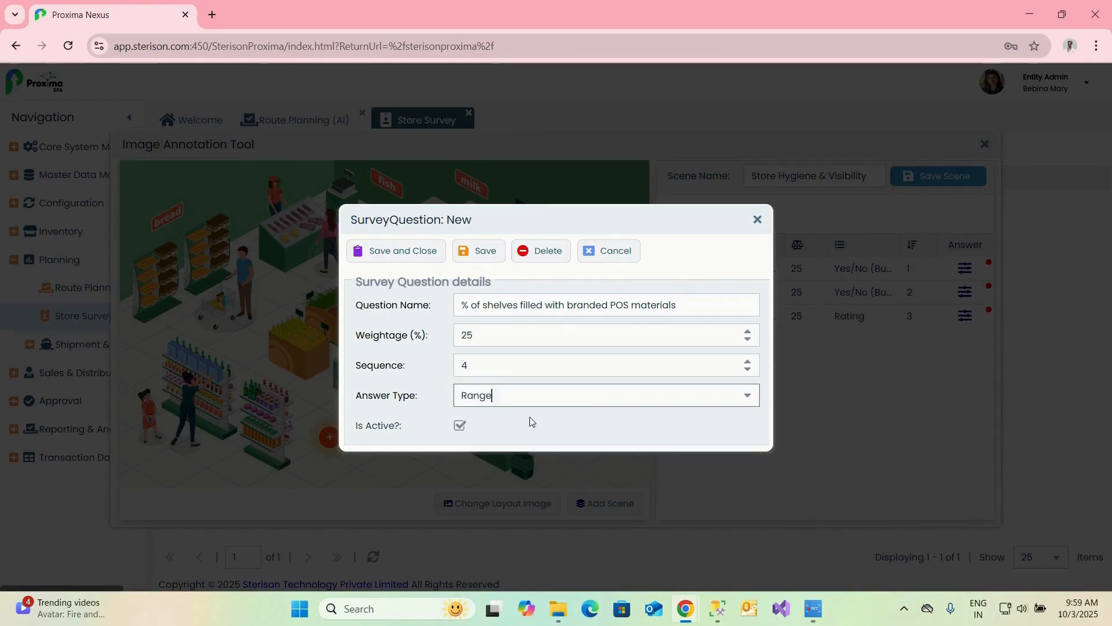
click(427, 251)
click(555, 354)
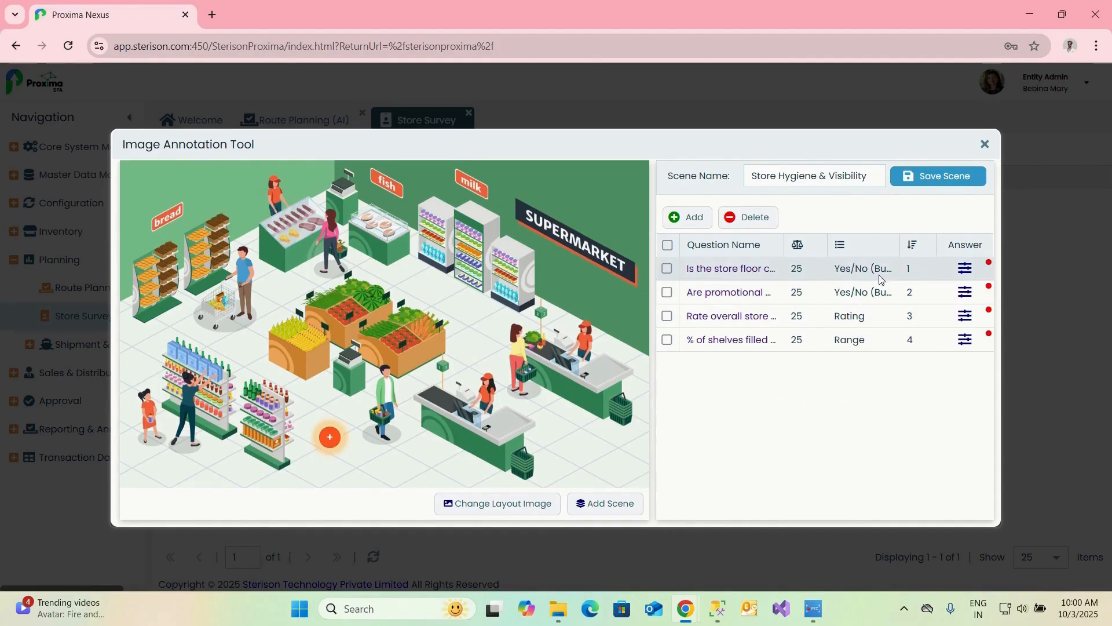
Step: Review the first two questions' answers, checking the Yes answer's weightage without changes
click(966, 270)
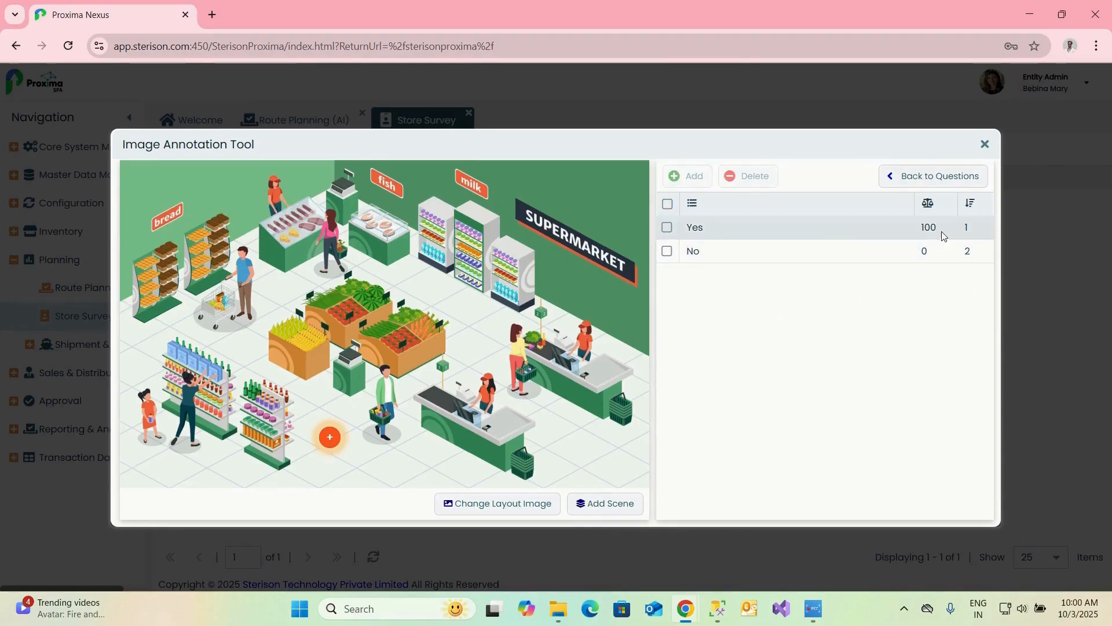
click(925, 176)
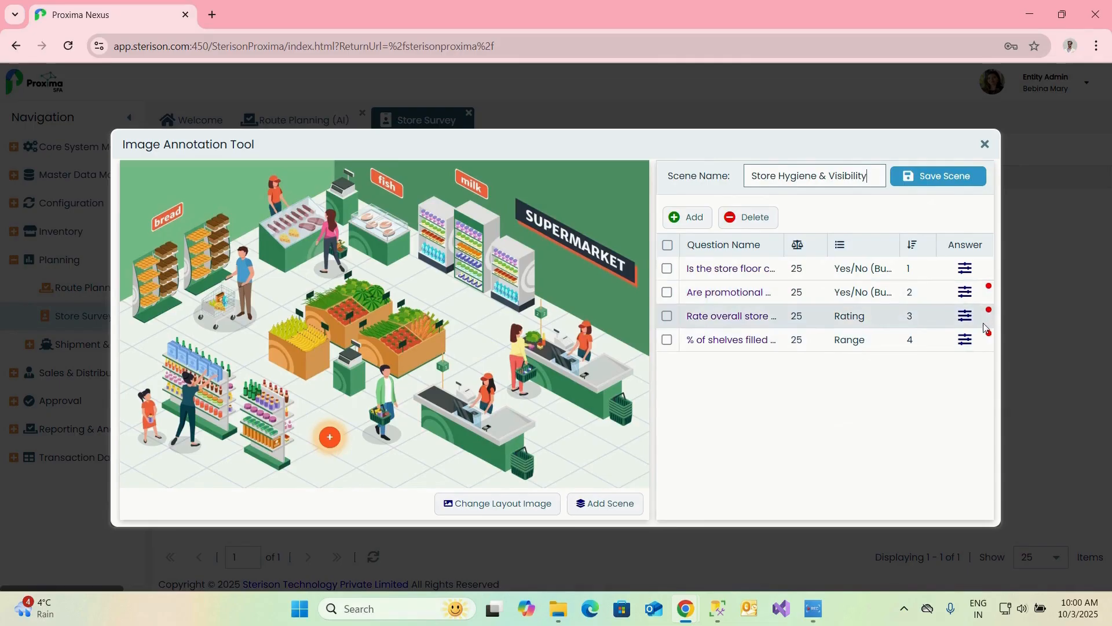
click(966, 293)
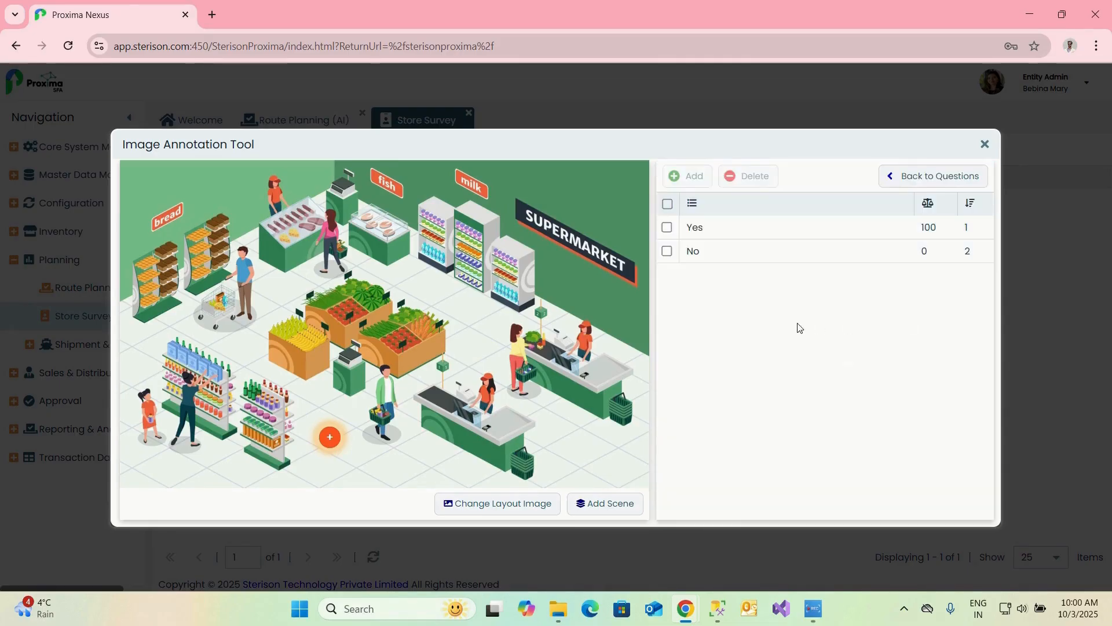
double_click(712, 226)
click(479, 350)
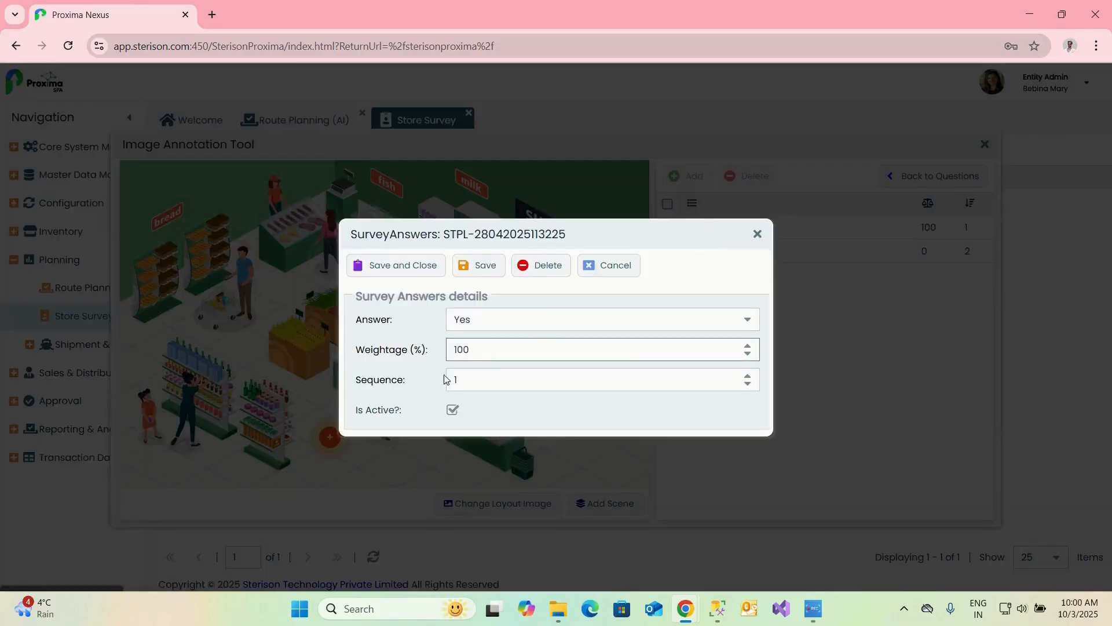
click(624, 277)
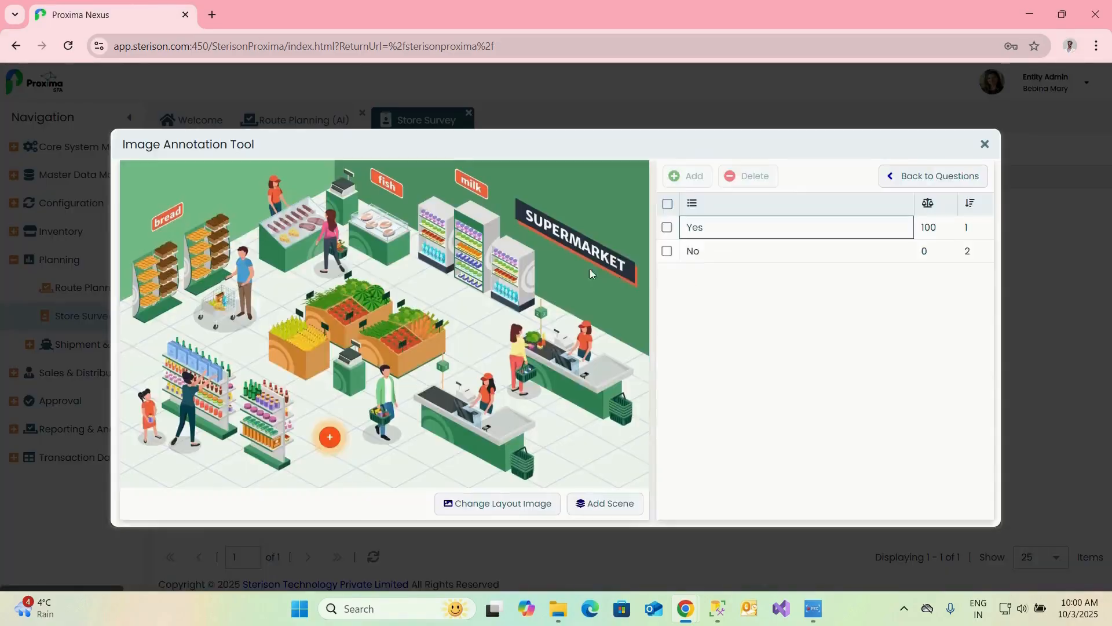
click(927, 175)
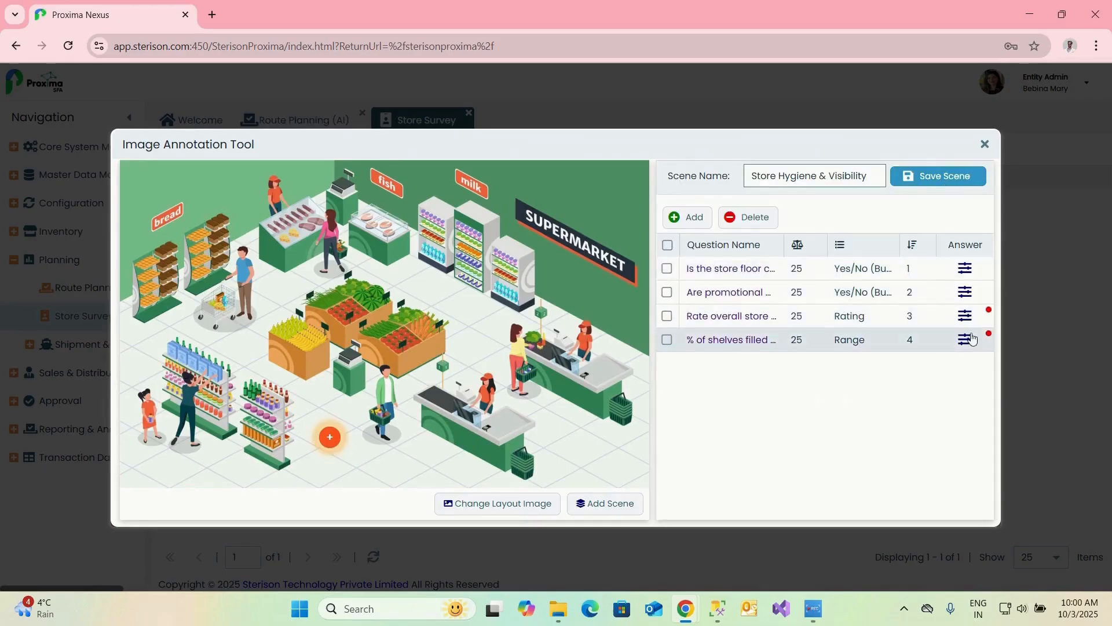
Step: Review the rating question's six levels and the range slabs, then save the scene
click(966, 316)
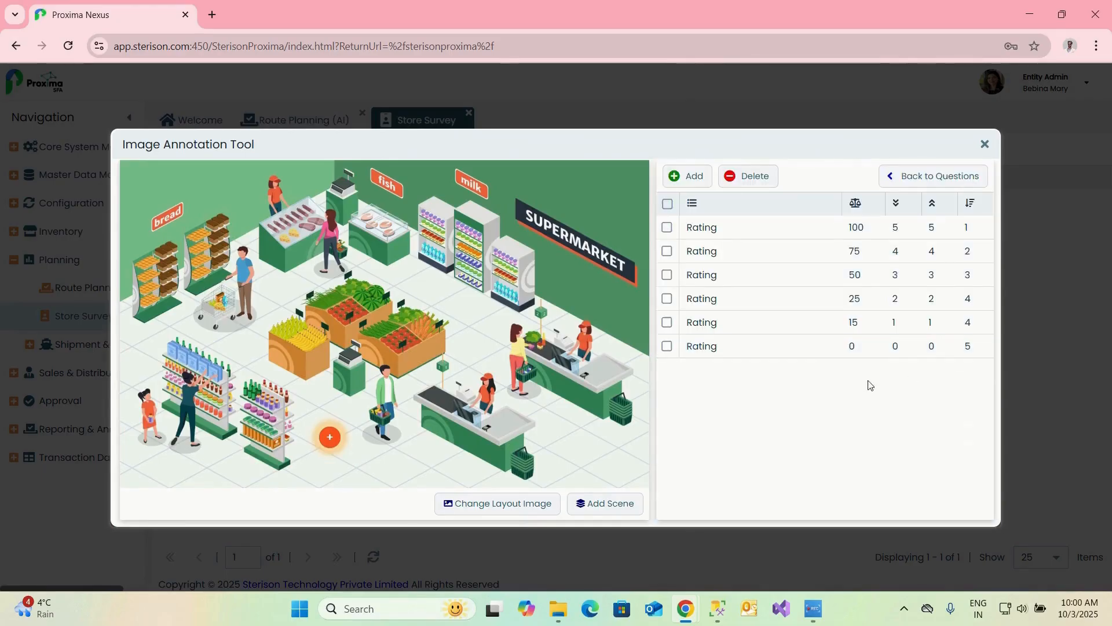
click(948, 183)
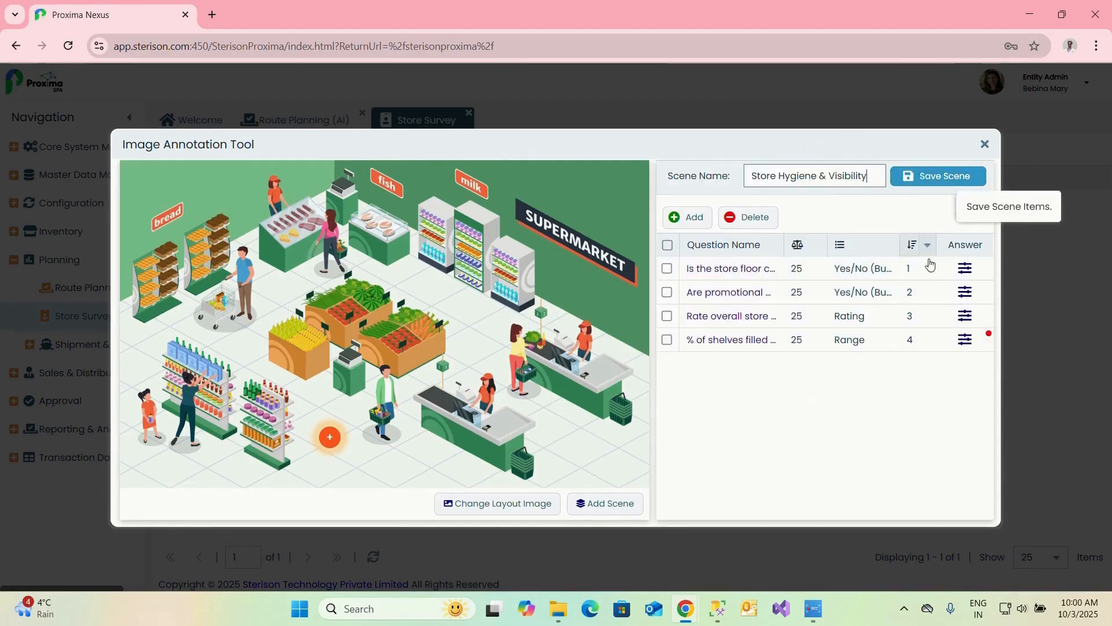
click(965, 341)
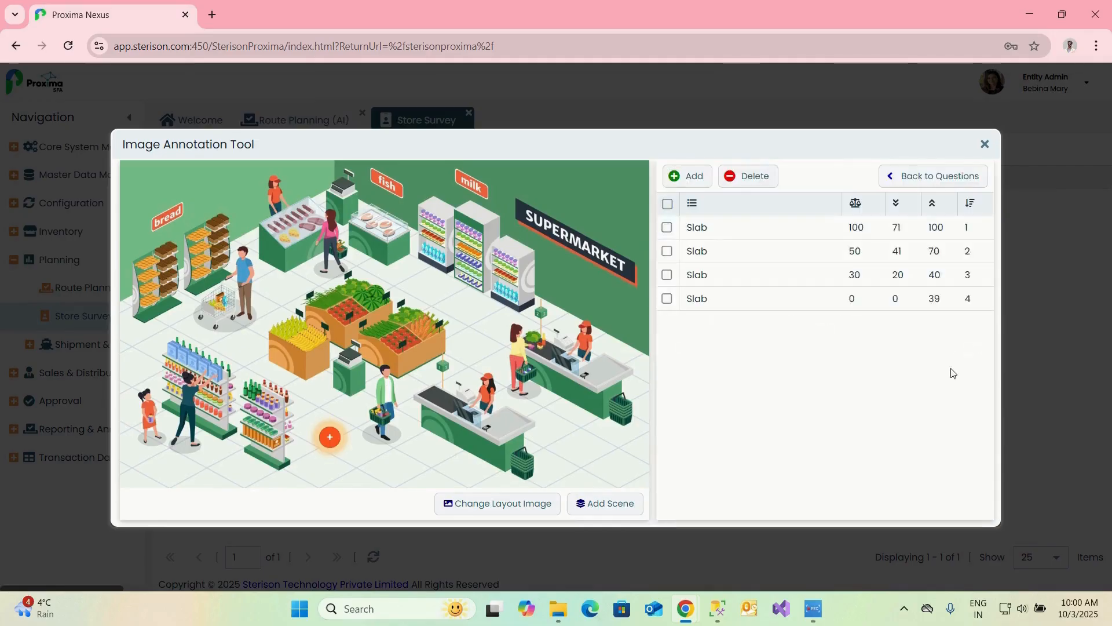
click(927, 181)
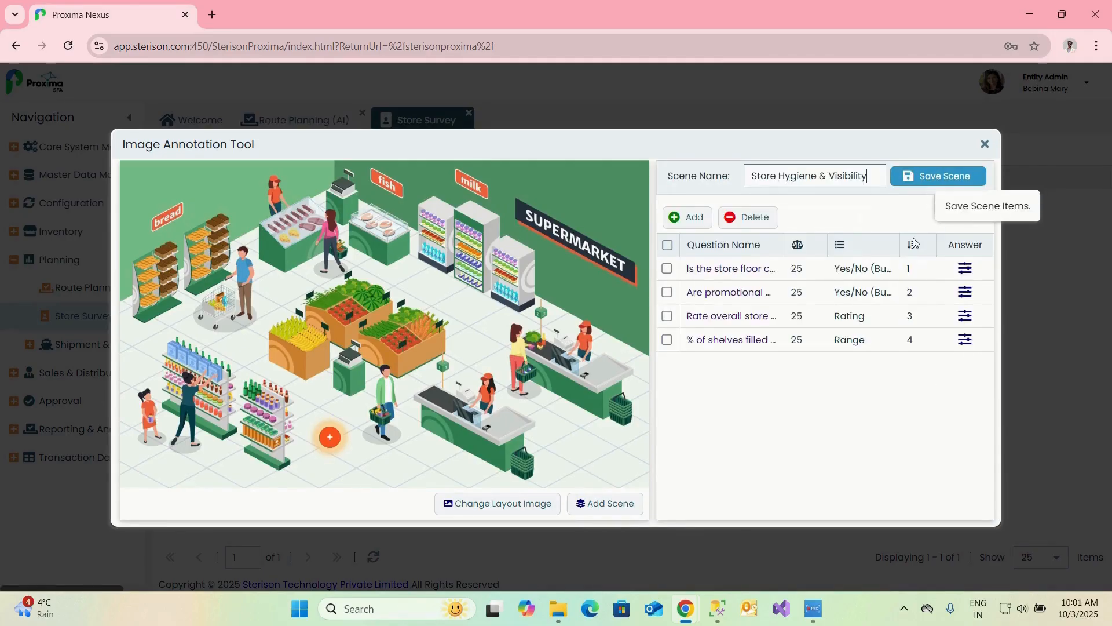
click(943, 180)
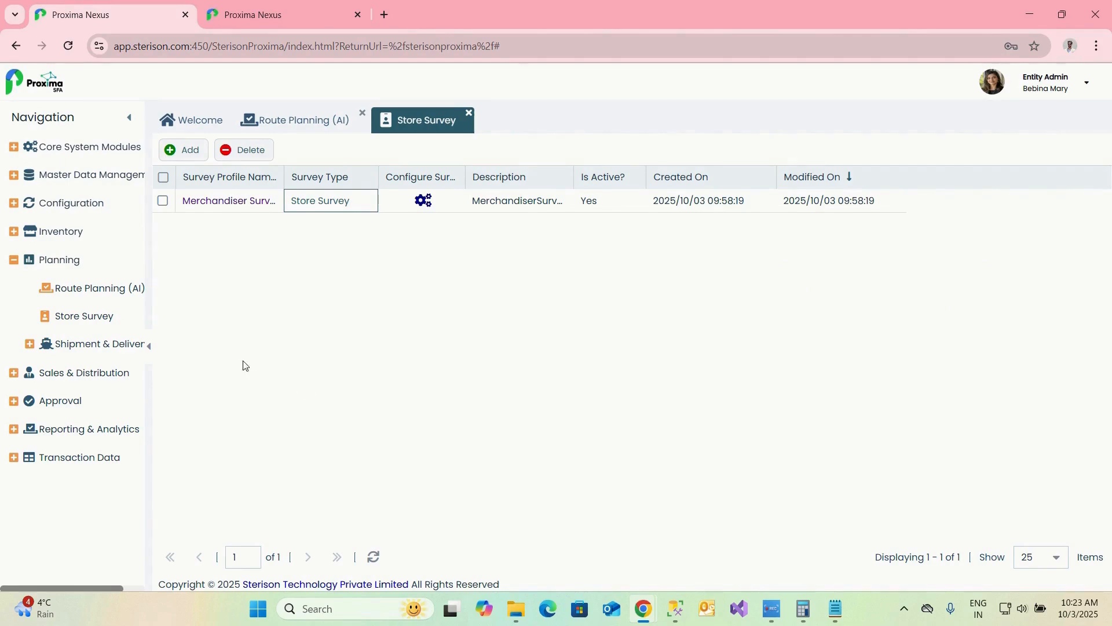
Step: Go to Sales Orders under Sales and Distribution and start a new blank order
click(16, 379)
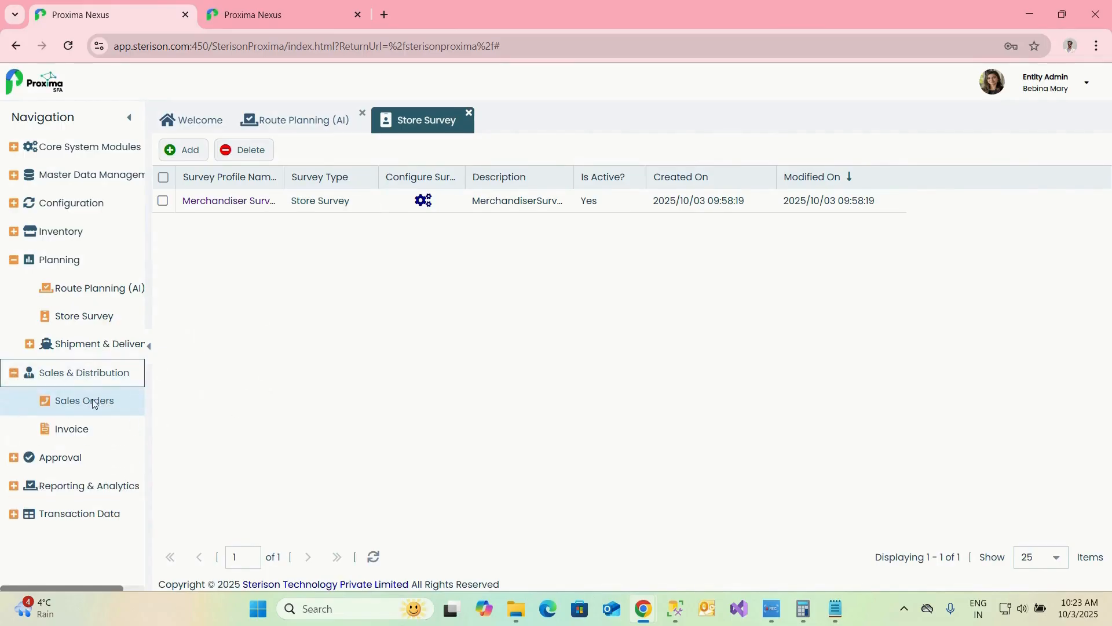
click(94, 400)
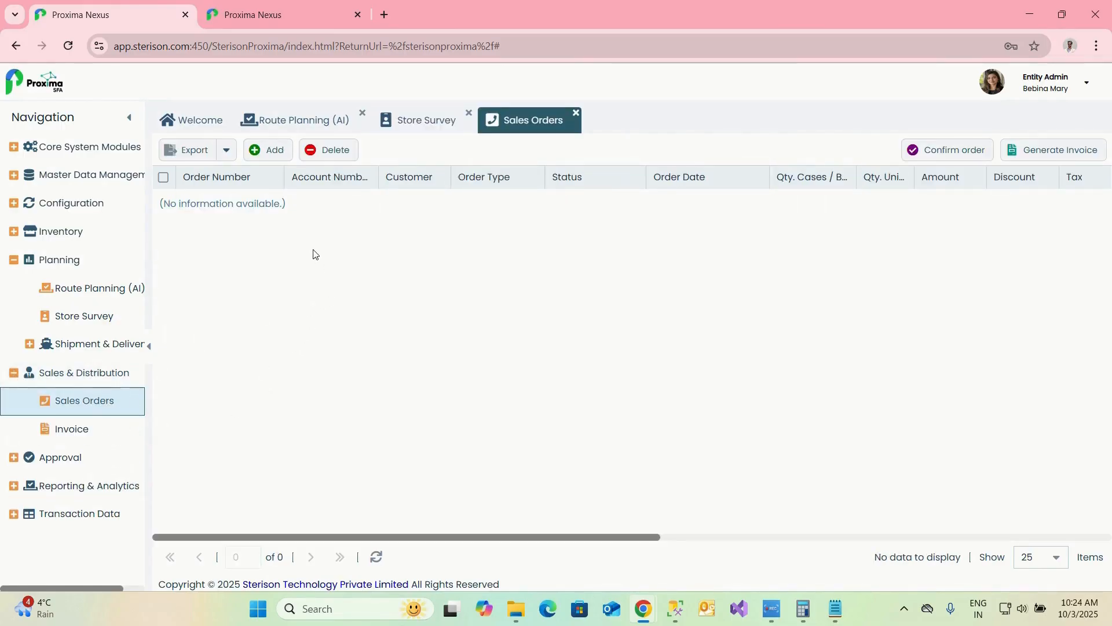
click(271, 150)
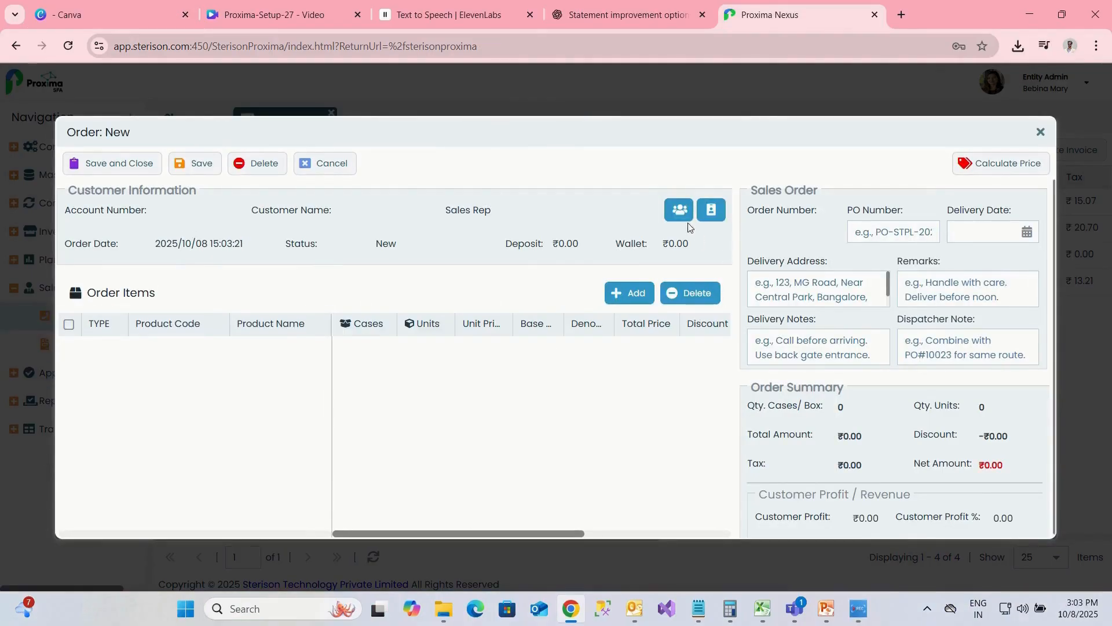
Step: Set the order's customer to Sri Venkateswara Supermart and assign its sales representative
click(679, 210)
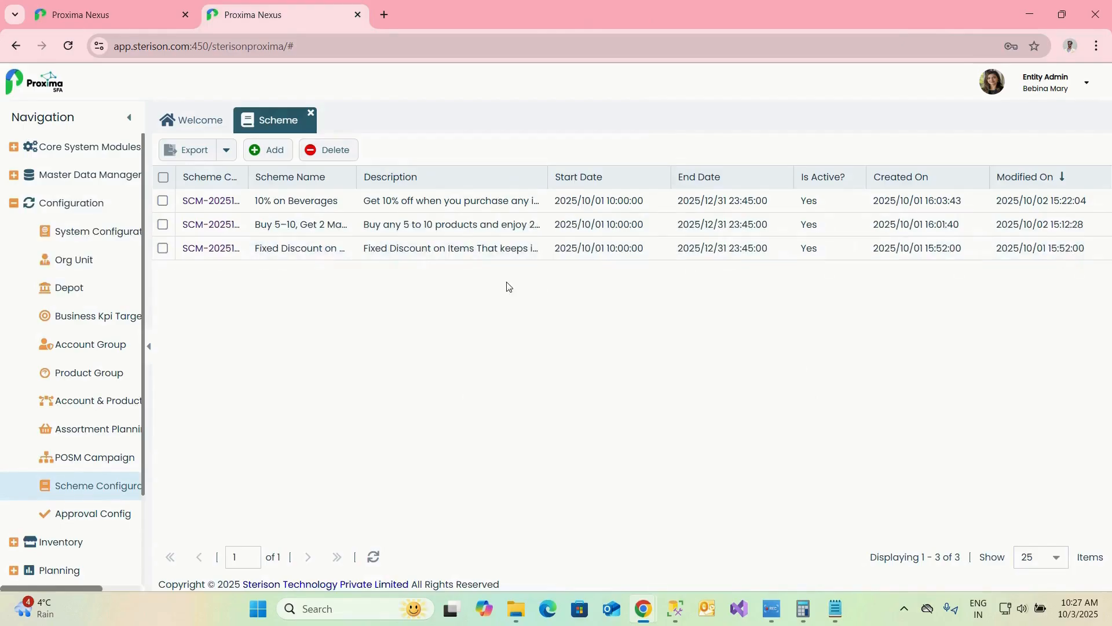
click(213, 250)
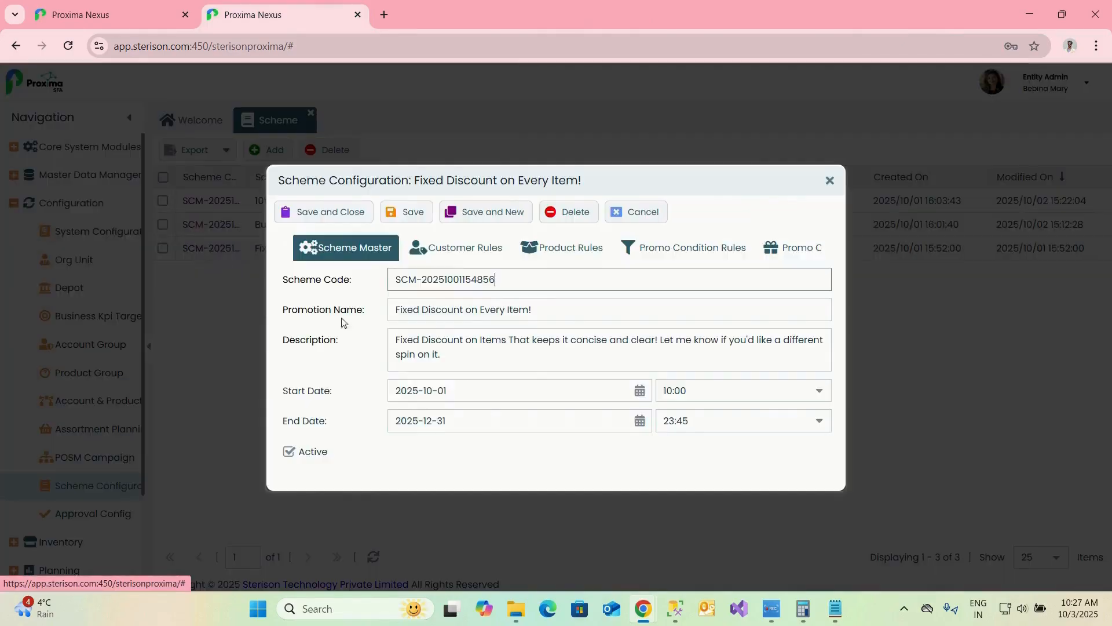
click(462, 247)
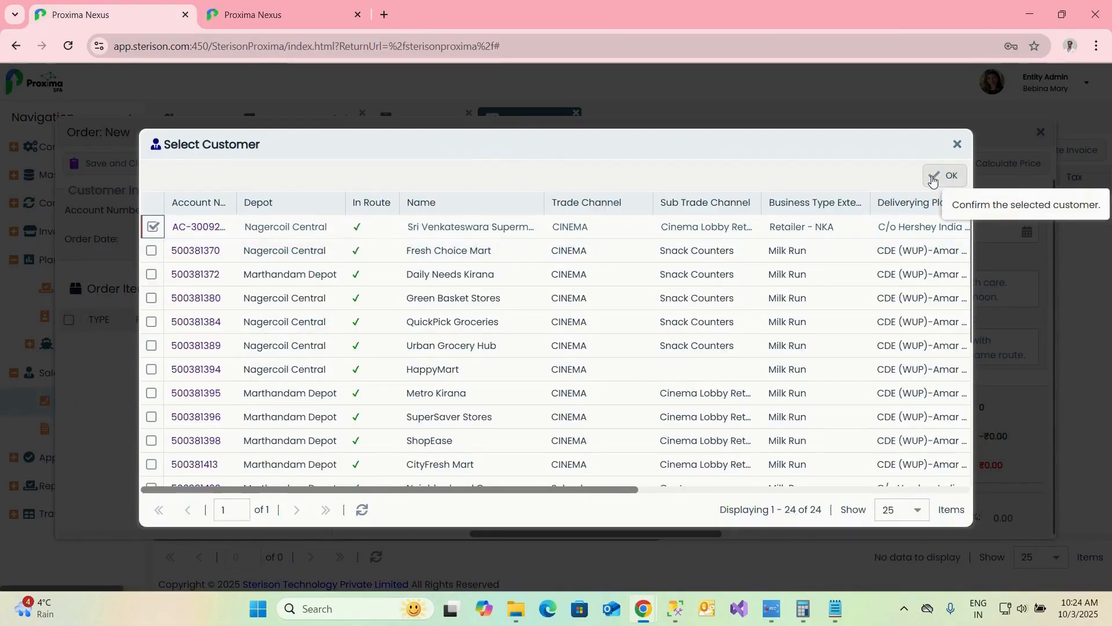
click(932, 182)
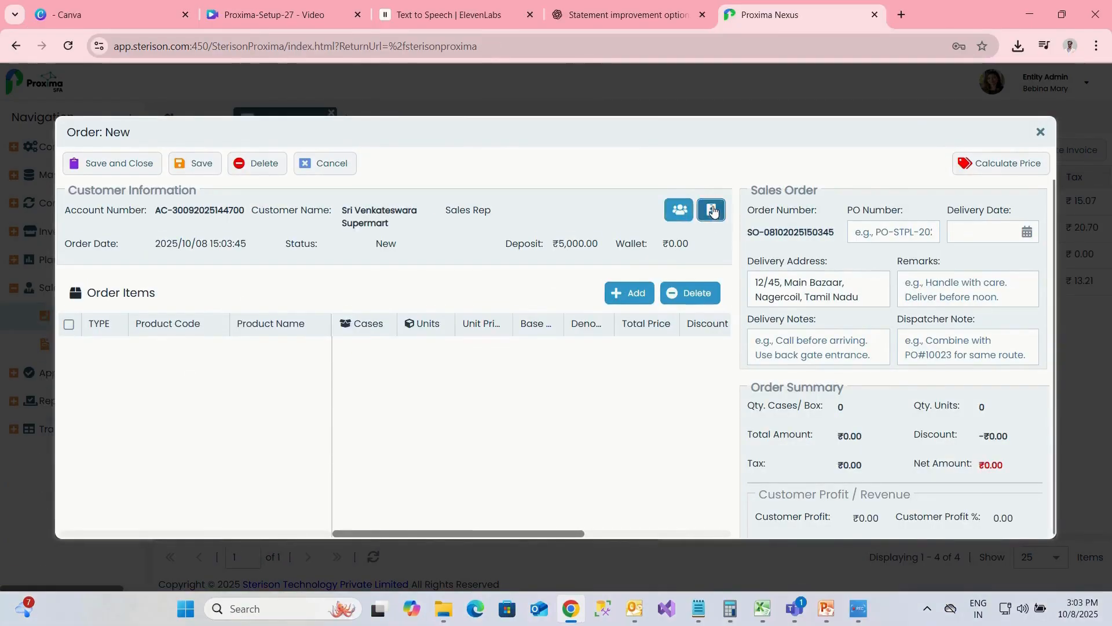
click(712, 209)
click(682, 326)
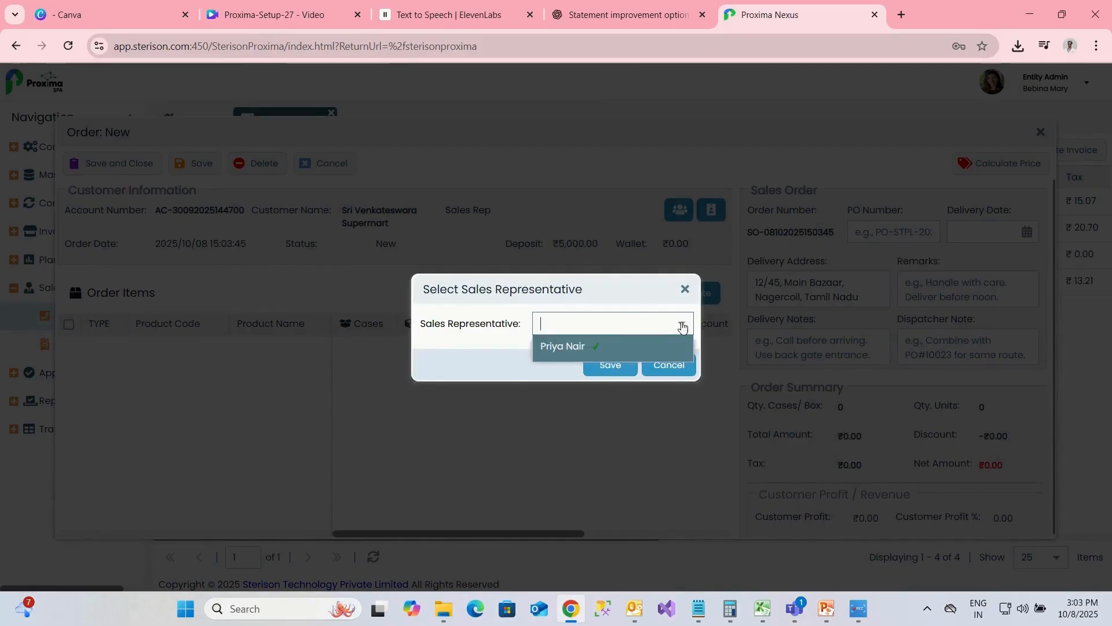
click(614, 370)
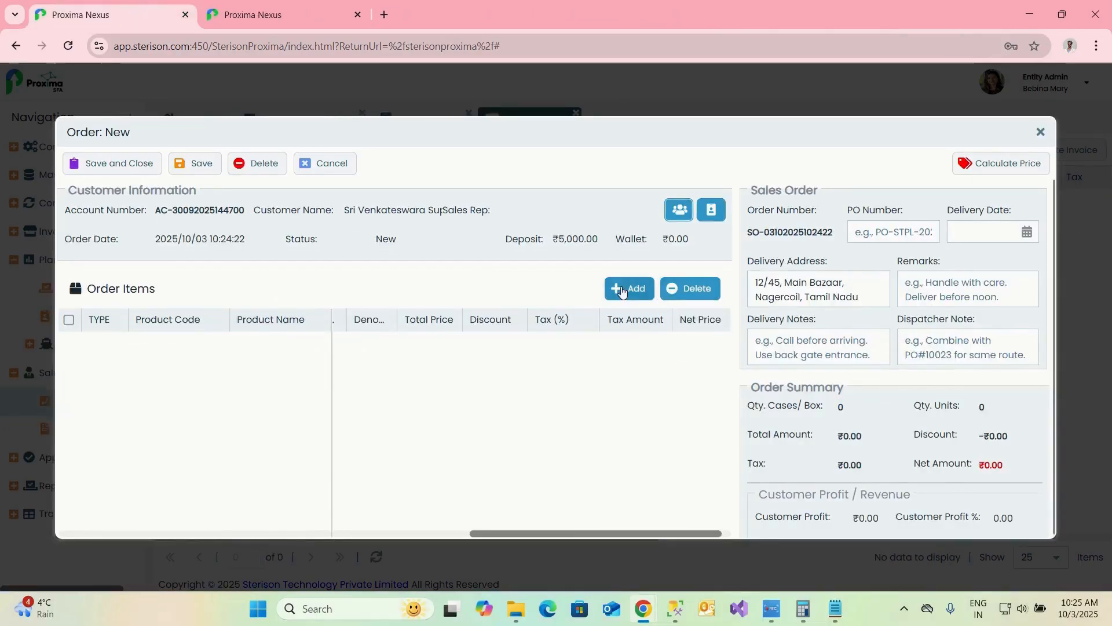
Step: Add products 103501 and 102433, then review the 10% on Beverages scheme's products and quantity condition
click(626, 289)
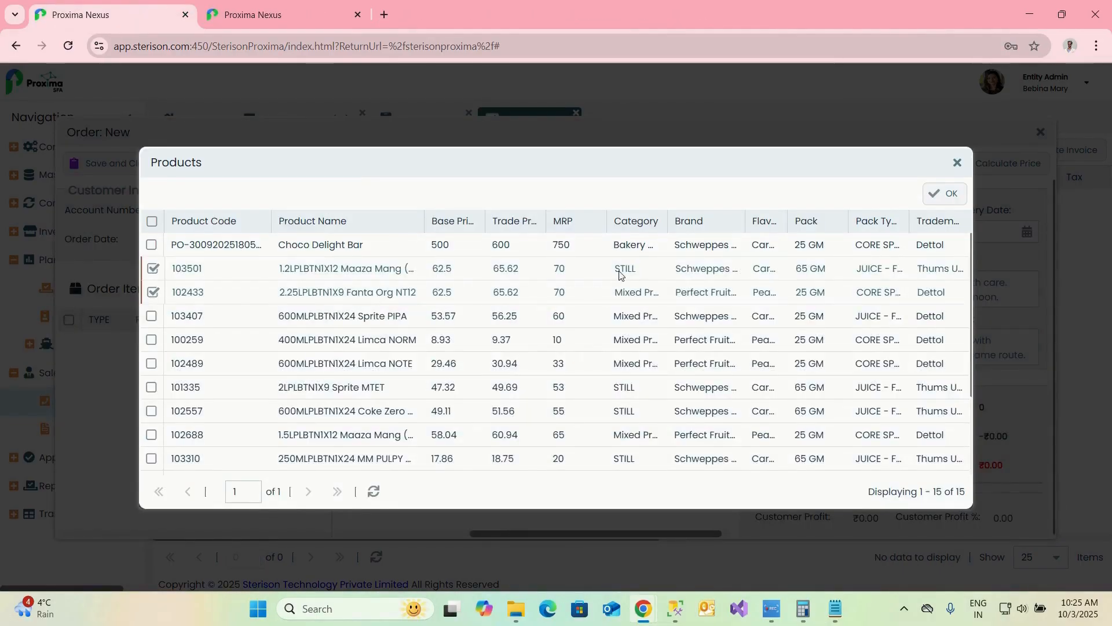
click(937, 203)
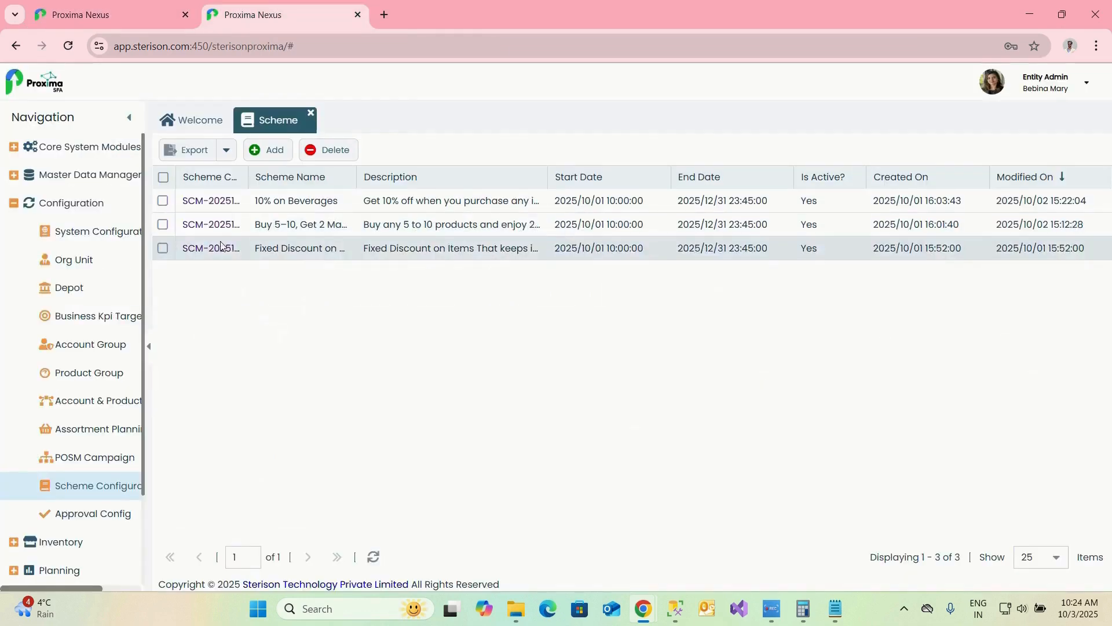
click(211, 201)
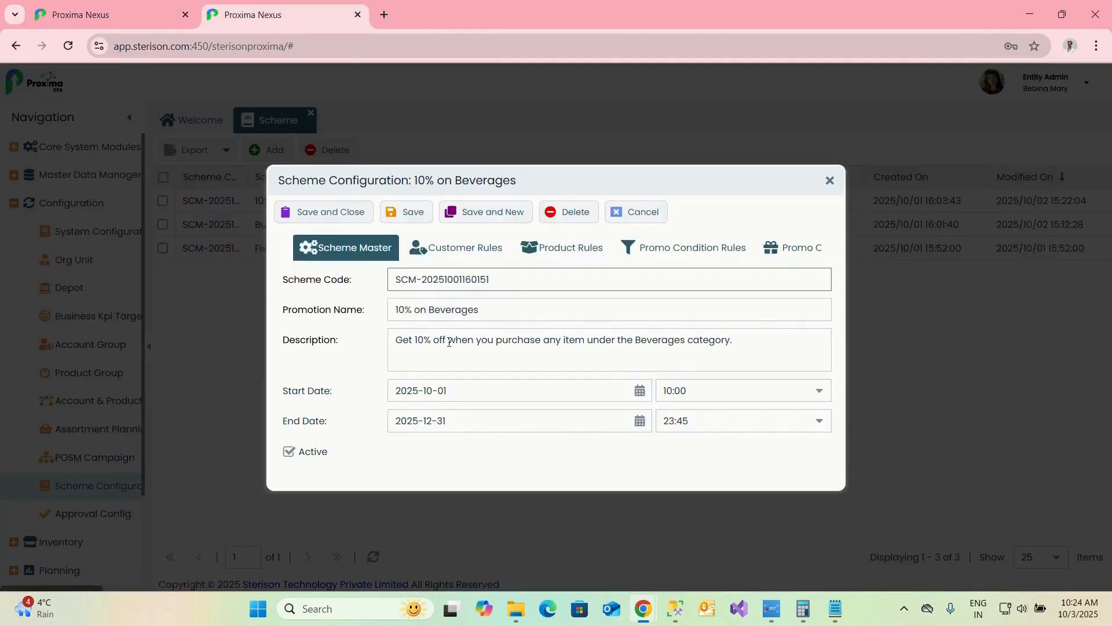
click(562, 247)
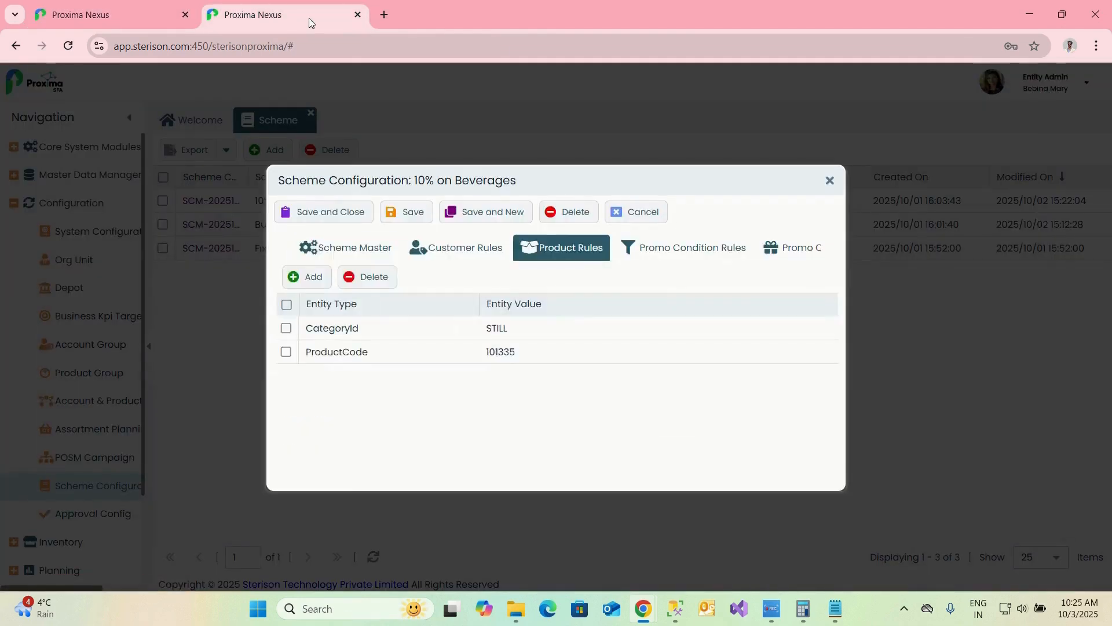
click(697, 254)
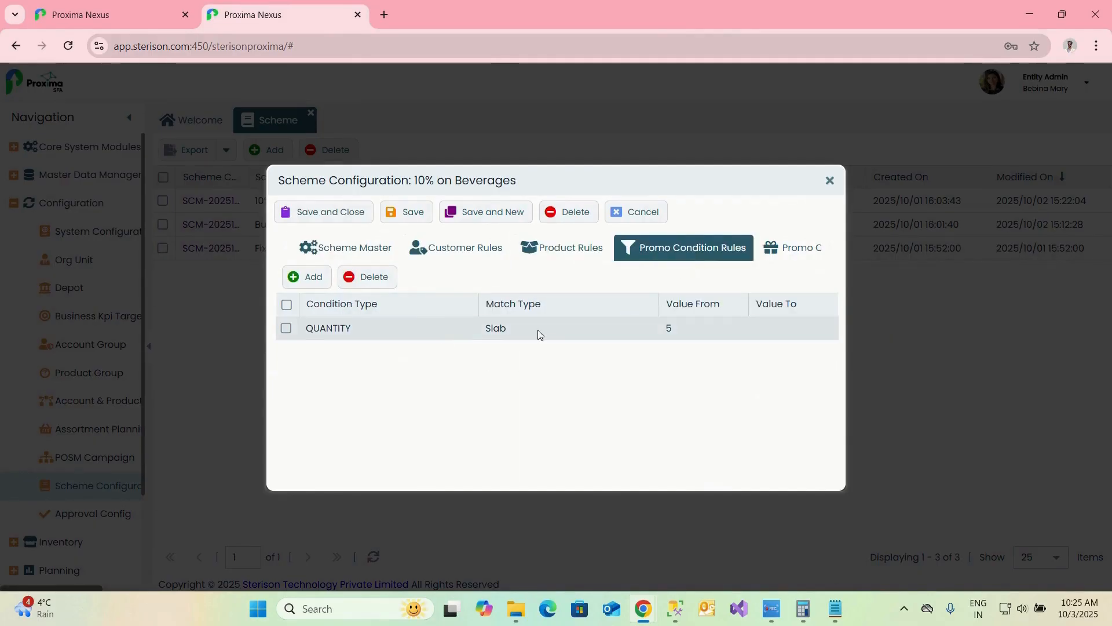
Step: Set the order quantities to 5 cases of 103501 and 2 cases of 102433
mouse_move(543, 331)
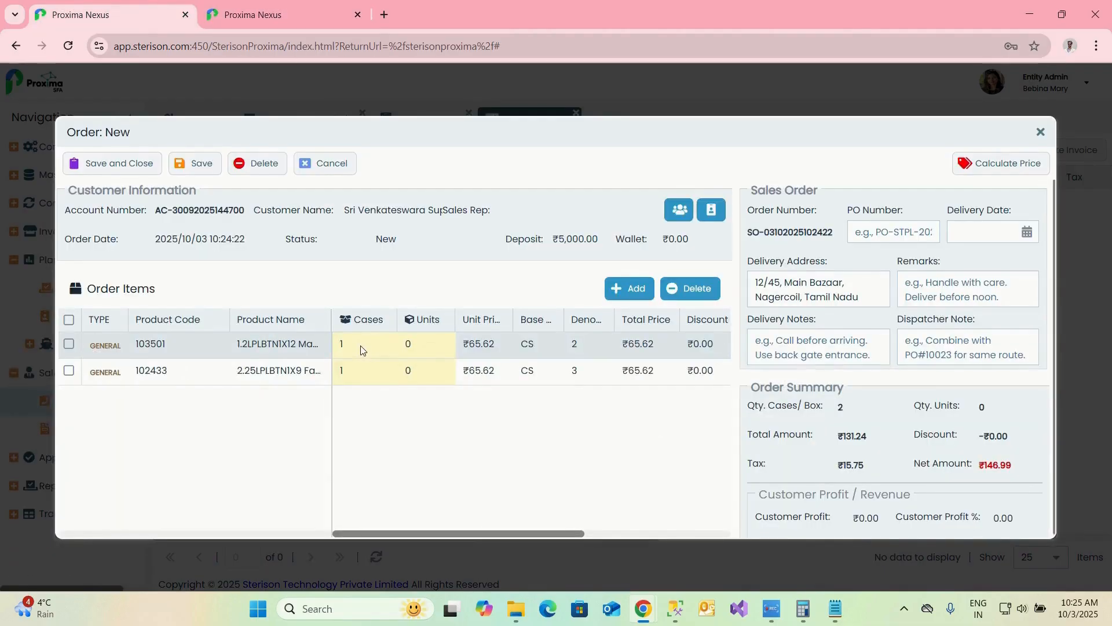
click(361, 349)
drag(351, 347, 319, 355)
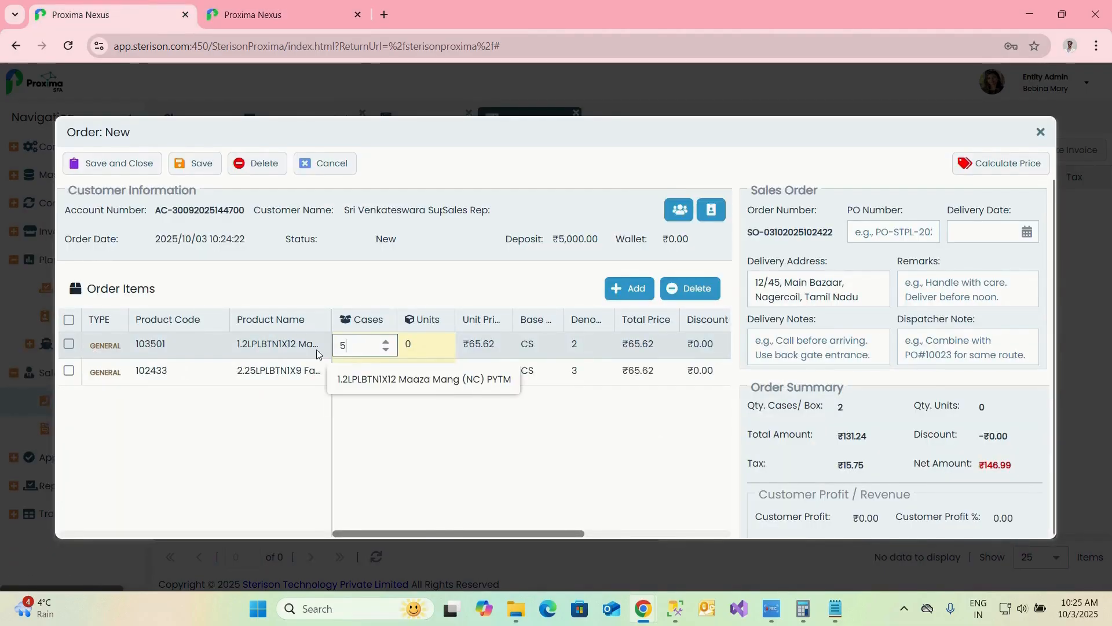
key(Tab)
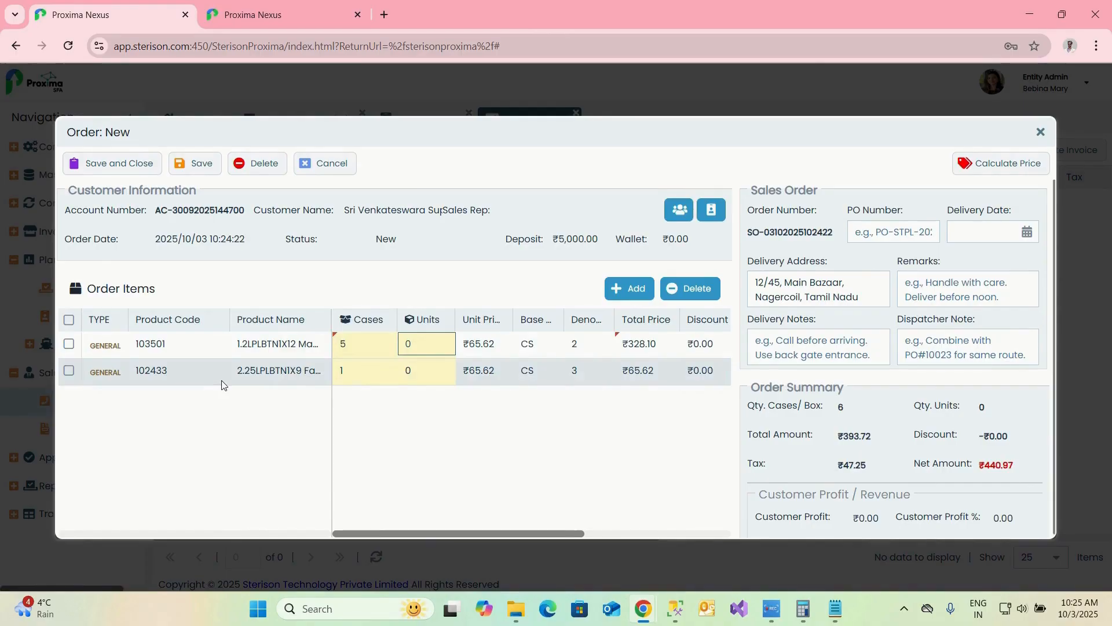
click(359, 370)
text(2)
key(Tab)
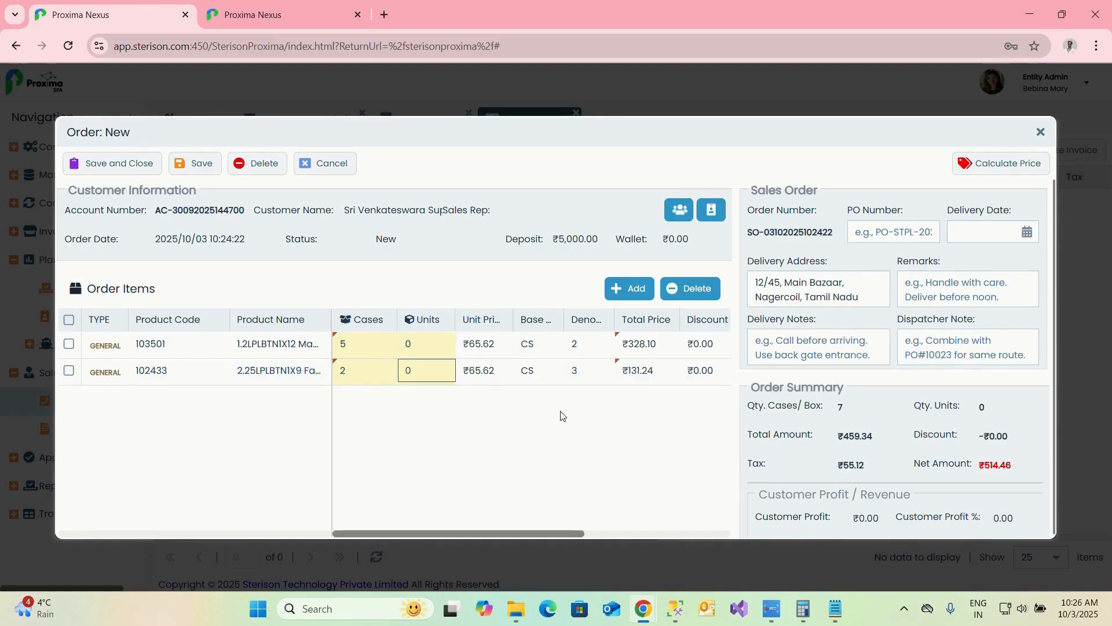
Step: Recalculate prices so the ₹49.22 scheme discount applies, giving a ₹223.33 net amount
drag(541, 533, 636, 529)
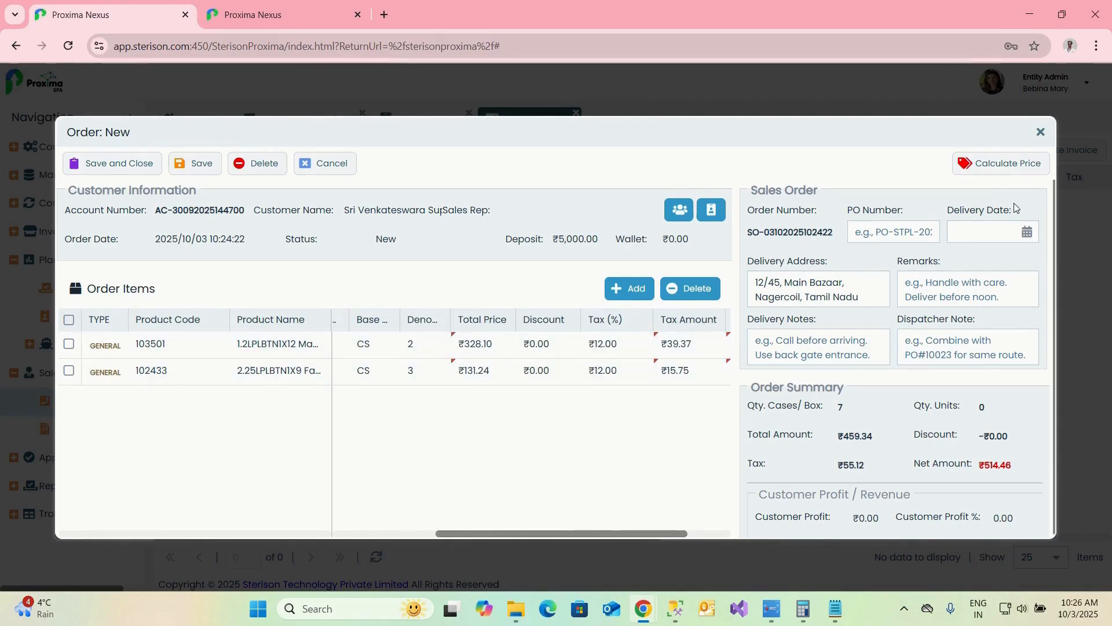
click(1009, 173)
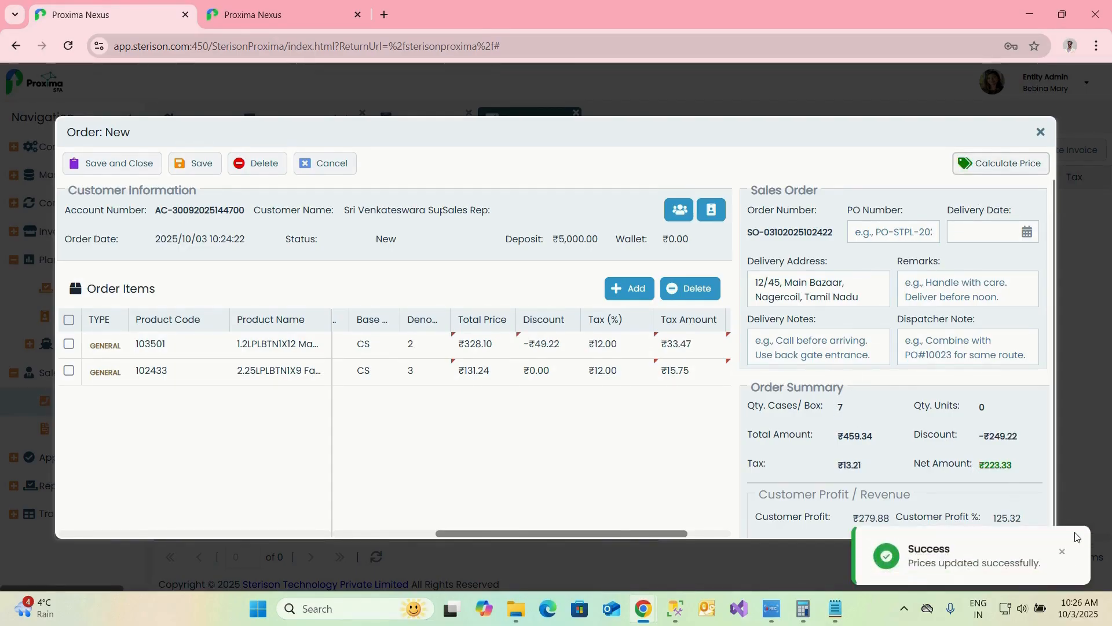
click(1062, 554)
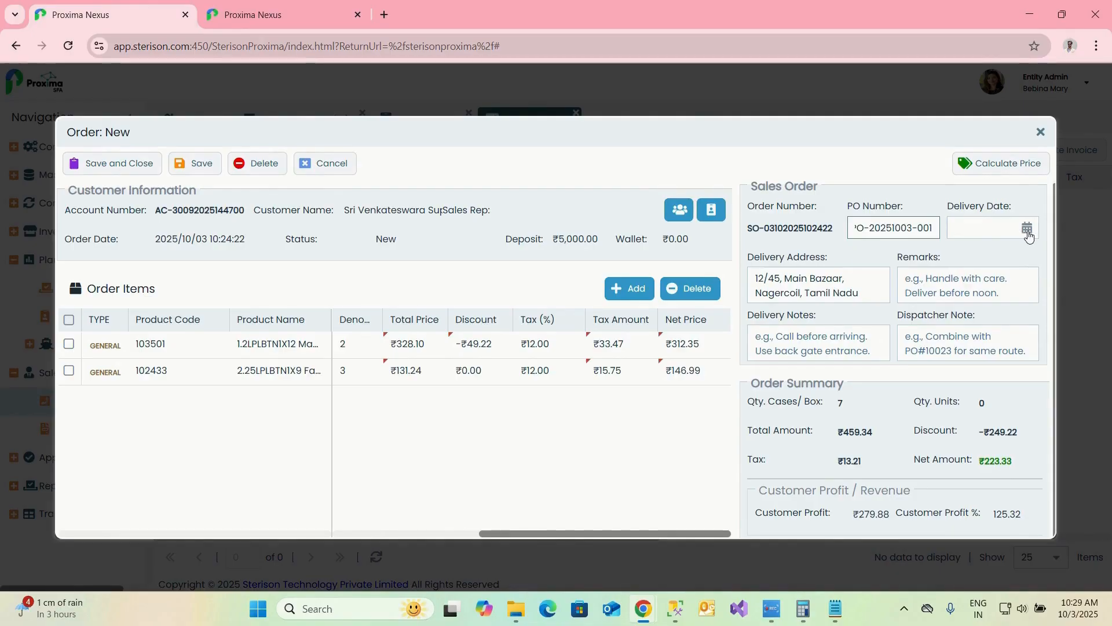
Step: Set delivery date 10/07/2025 and enter the urgent remark, fragile-items delivery note and Vehicle V-12 dispatcher note
click(1027, 231)
click(970, 337)
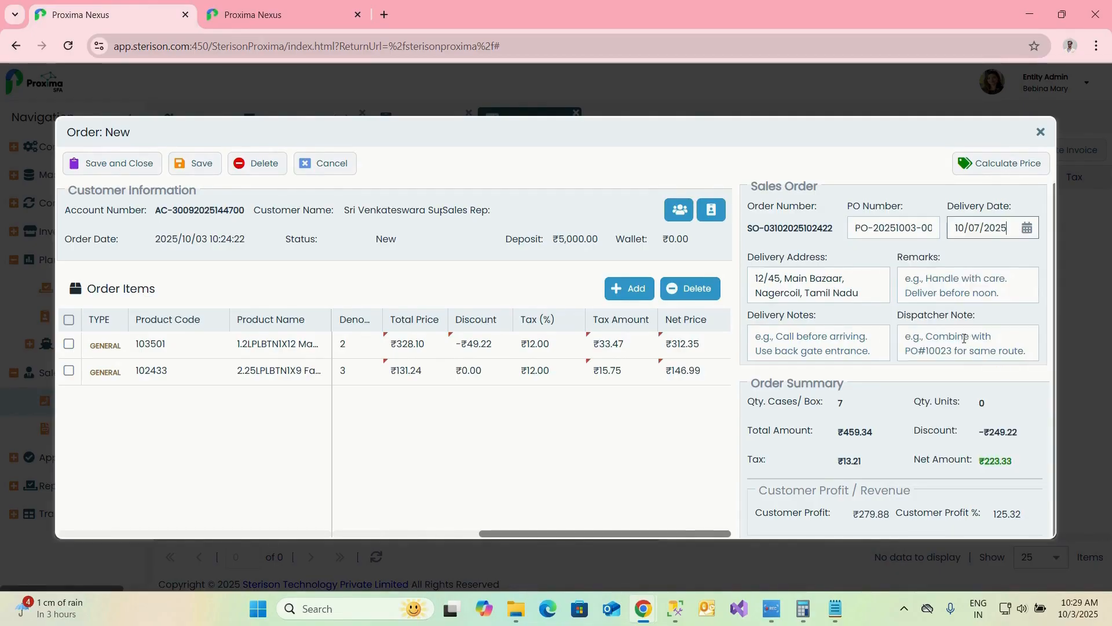
click(1014, 270)
key(ctrl+v)
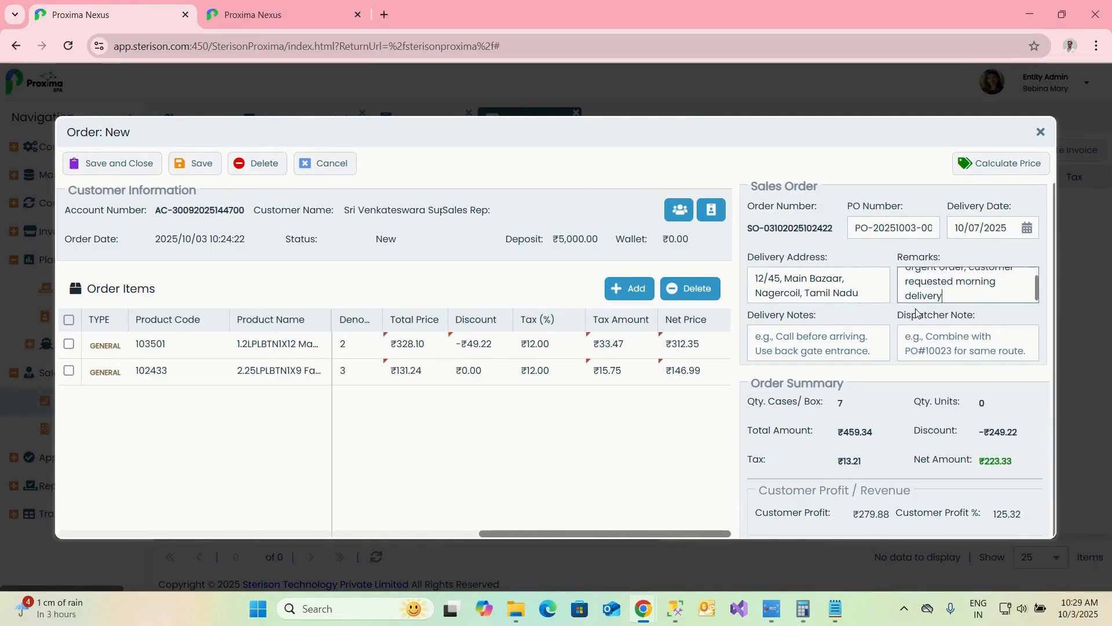
scroll(947, 291, up, 2)
key(Tab)
text(Handle with care, includes fragile items)
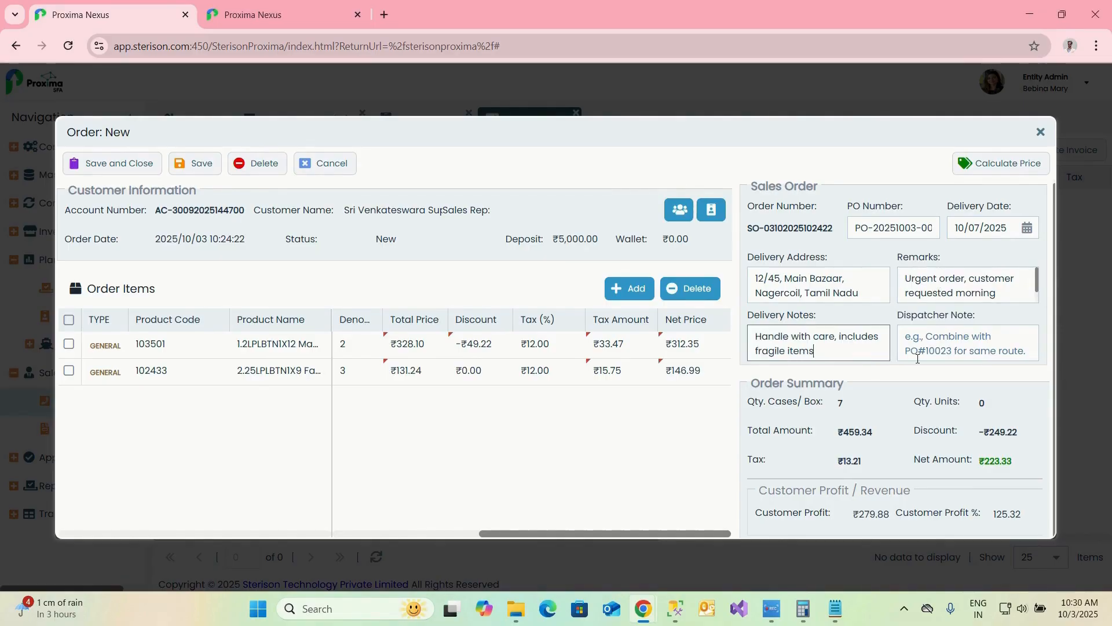
key(Tab)
text(Assign to Vehicle V-12, priority route)
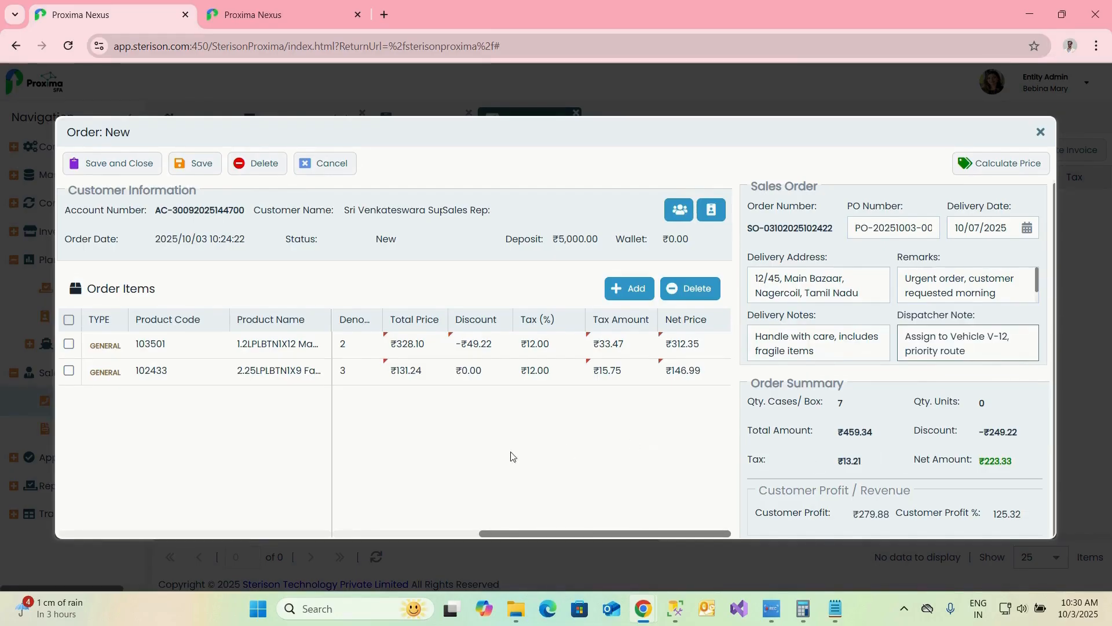
drag(551, 527, 403, 527)
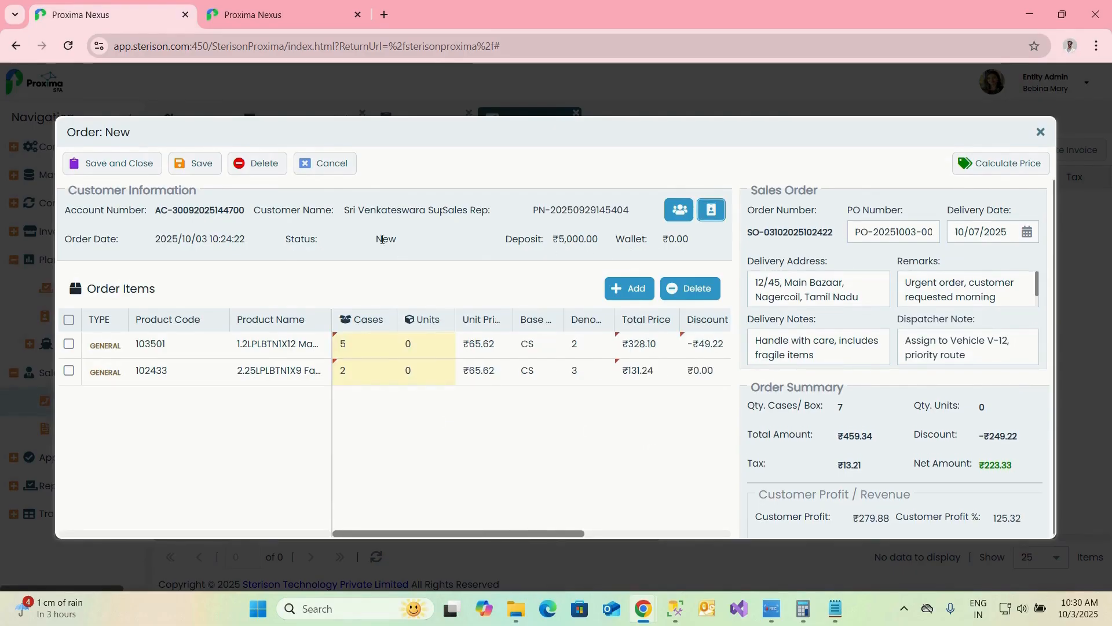
Step: Save the new order, then reopen it for review and close it unchanged
click(138, 165)
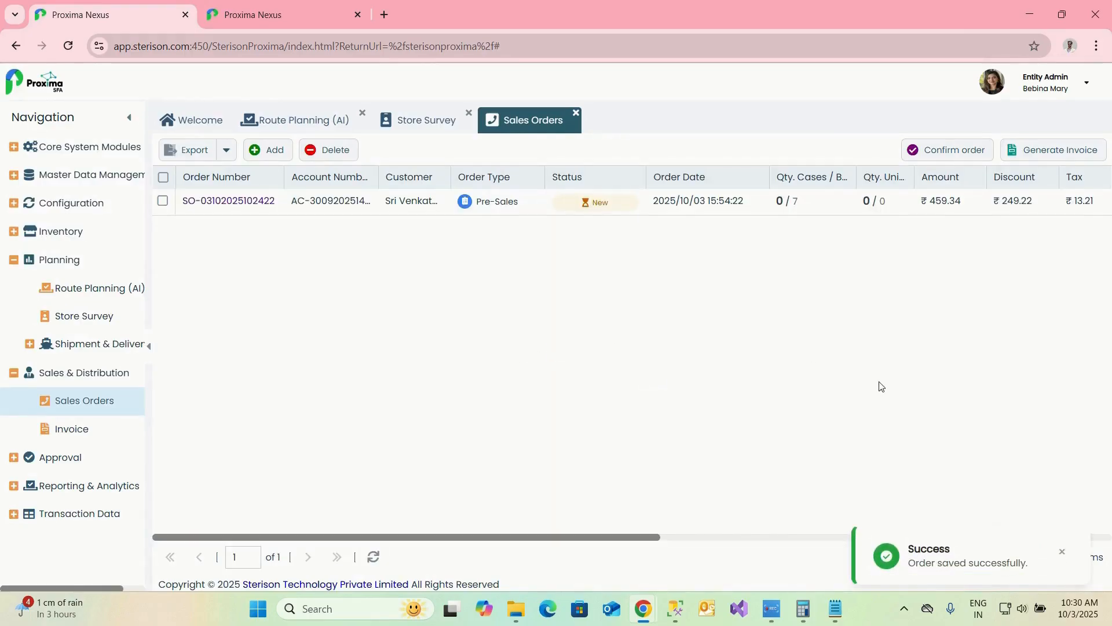
click(1063, 552)
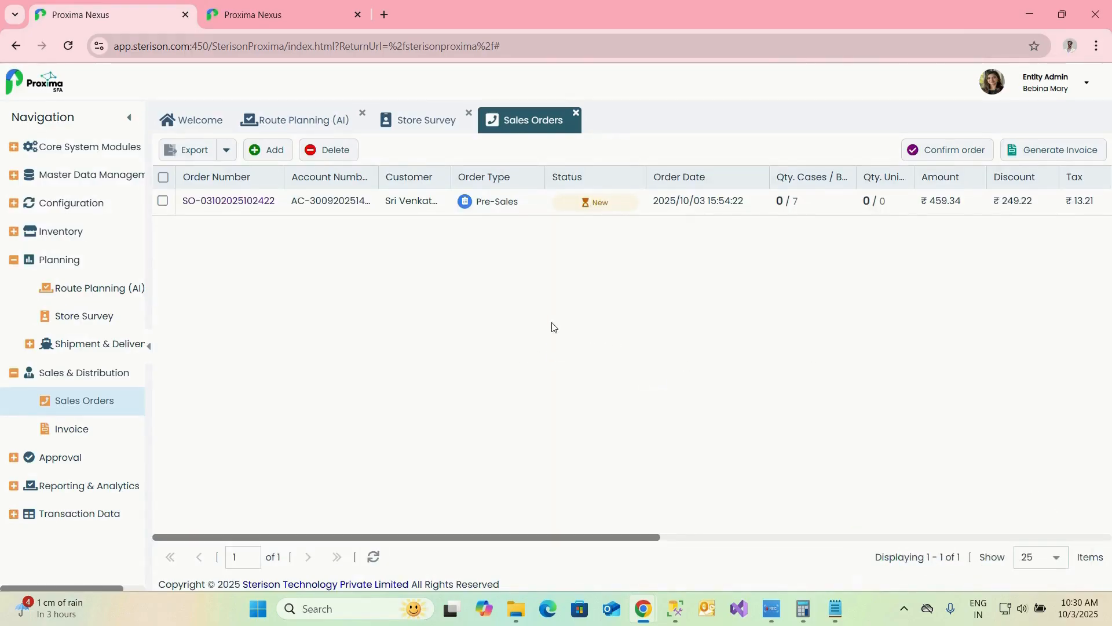
scroll(551, 325, right, 10)
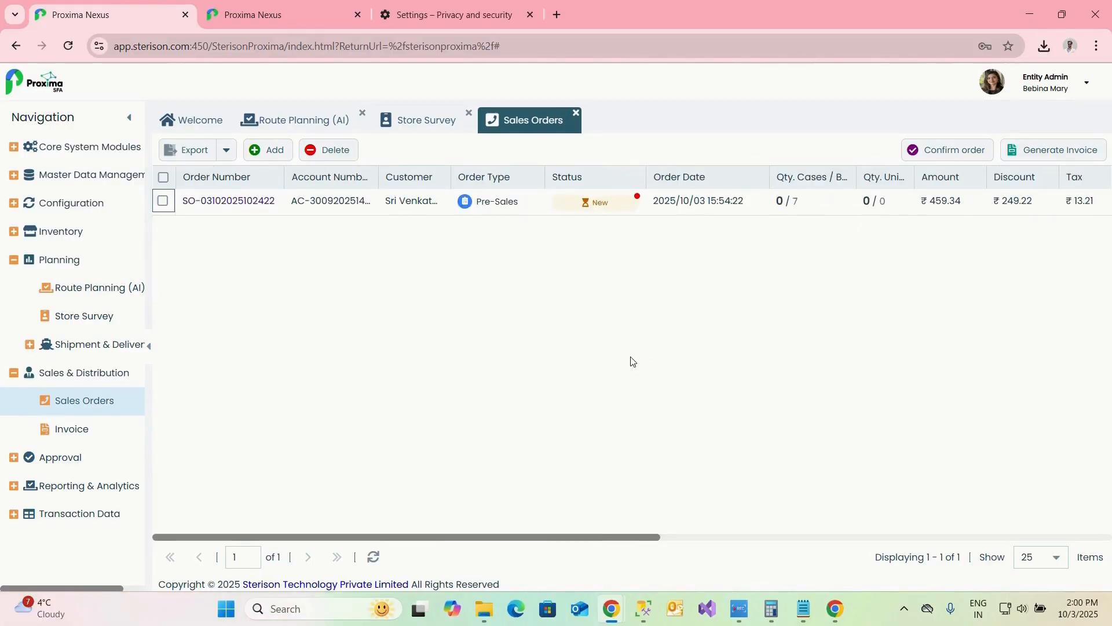
click(237, 200)
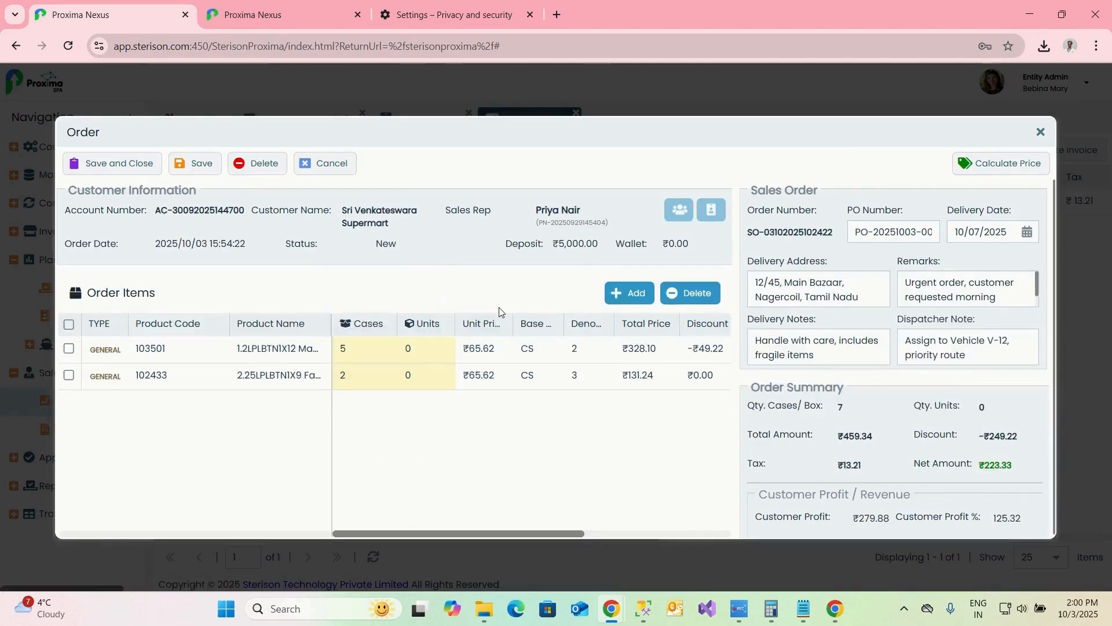
click(333, 167)
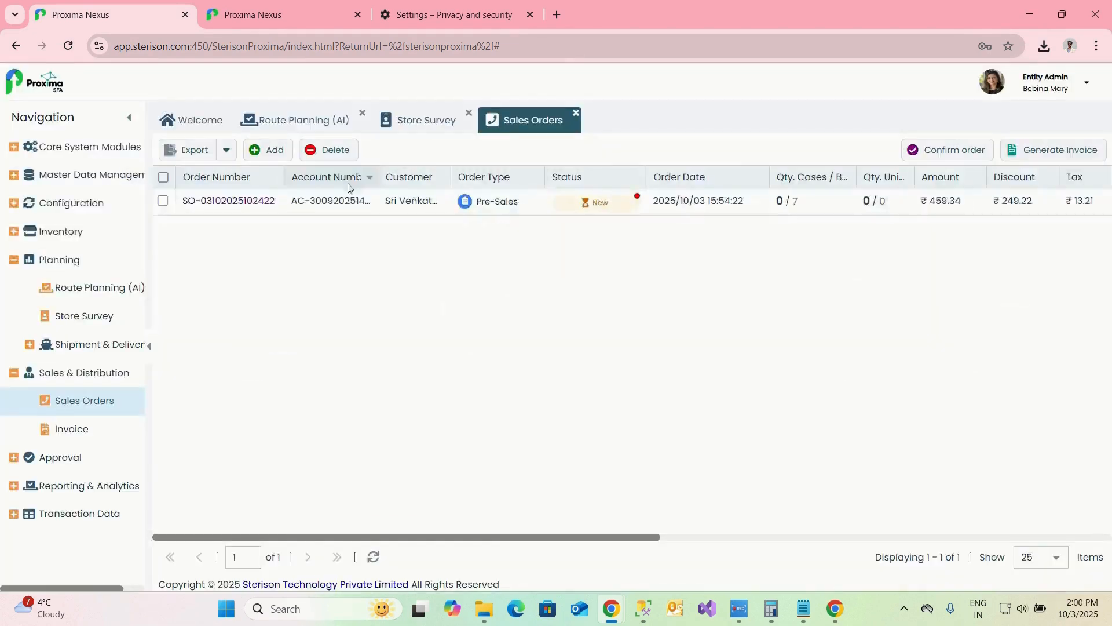
drag(501, 537, 776, 537)
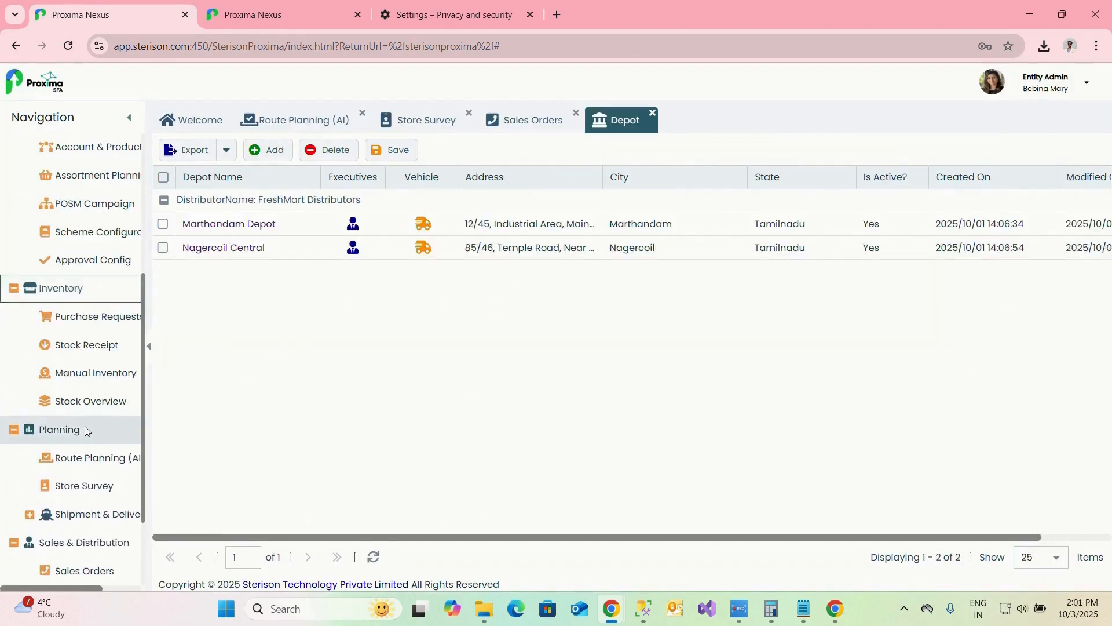
Step: View the Stock Overview grouped by depot, then go to Manual Inventory
click(82, 399)
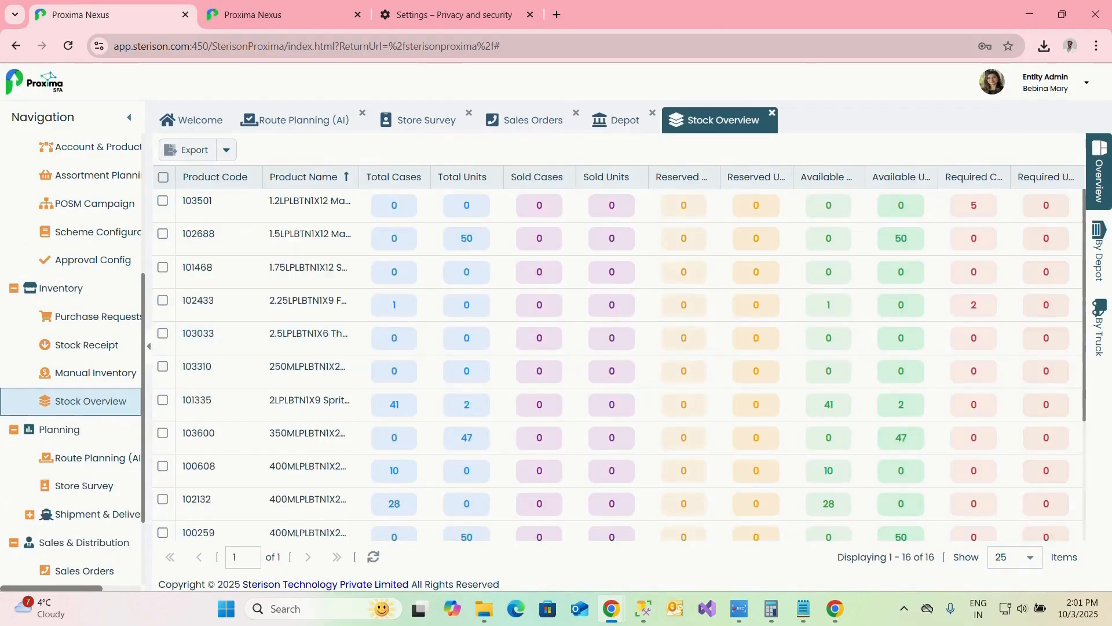
click(1100, 261)
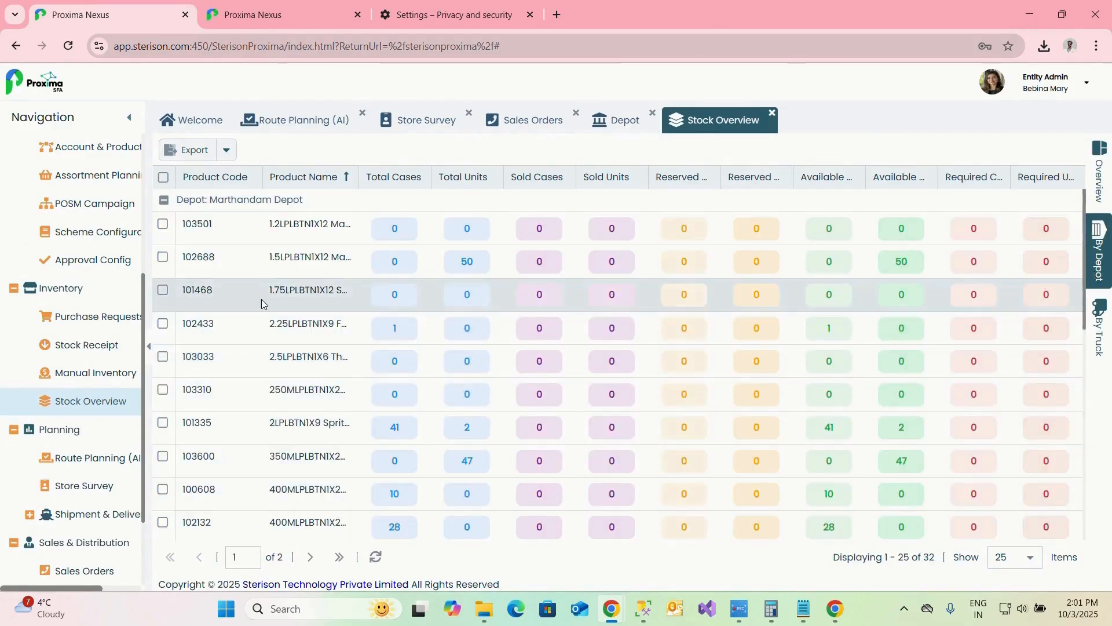
scroll(328, 283, down, 8)
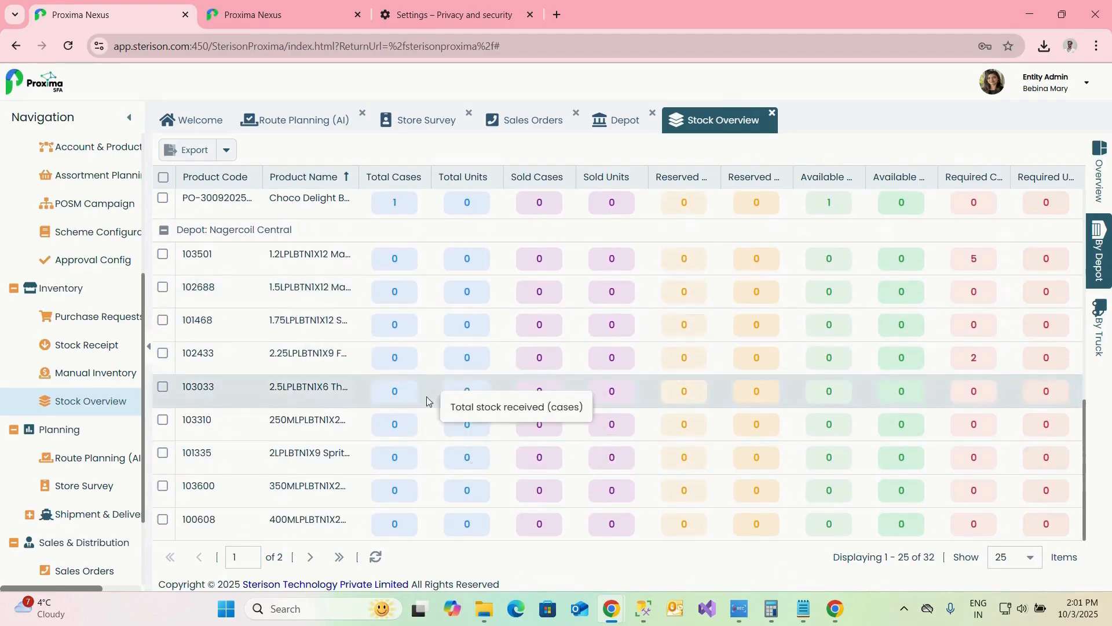
scroll(414, 371, up, 8)
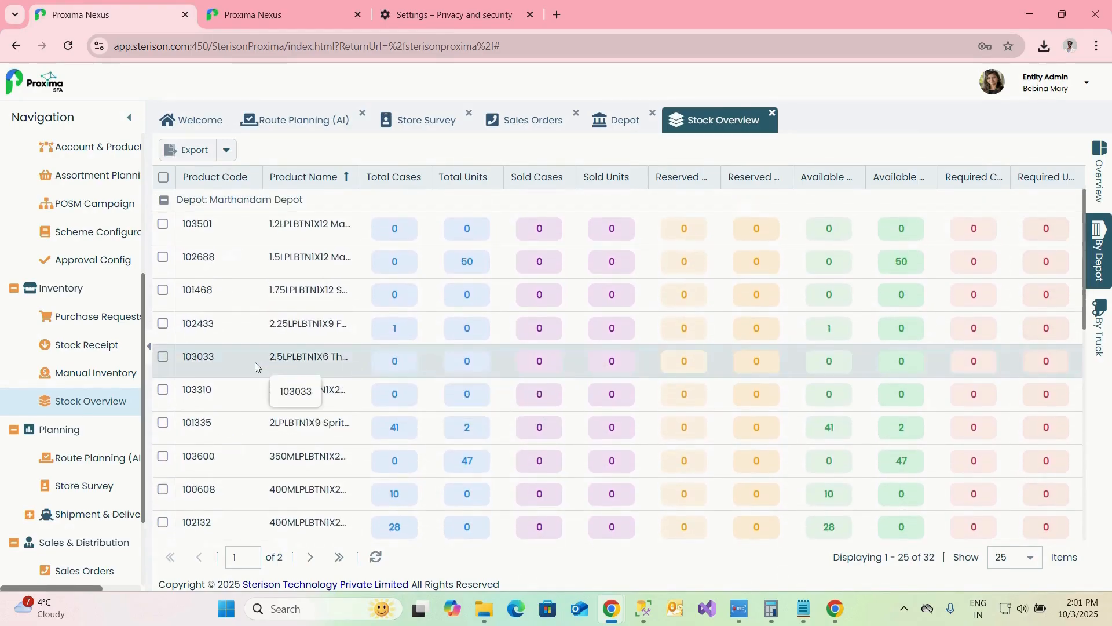
click(93, 375)
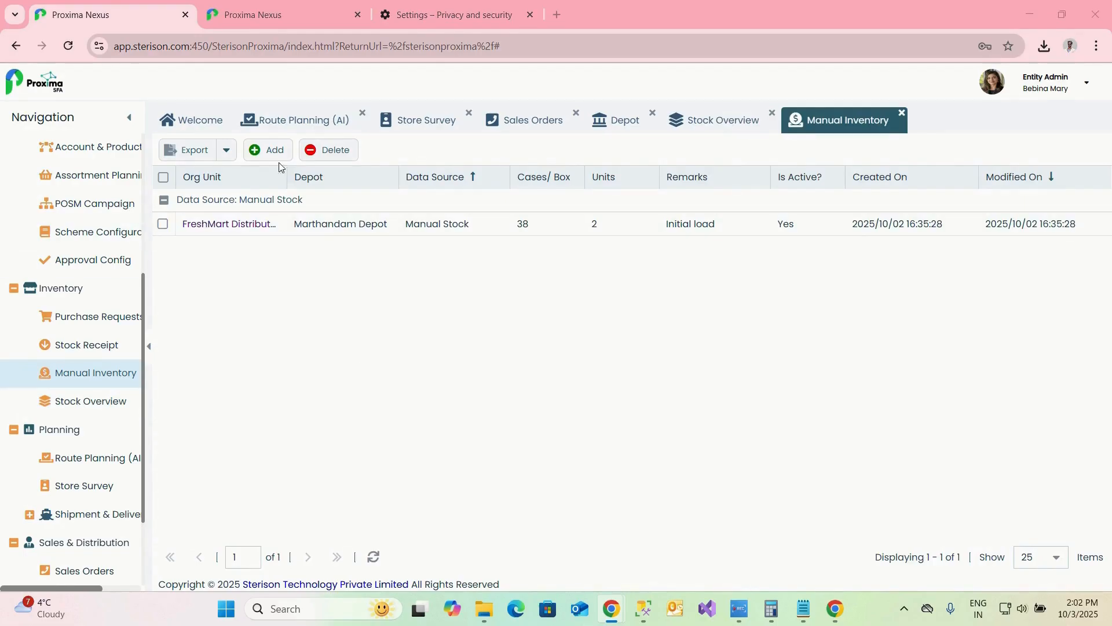
Step: Start a Physical Stock entry for FreshMart Distributors at Nagercoil Central with remarks 'Physical Inventory Ledger'
click(270, 150)
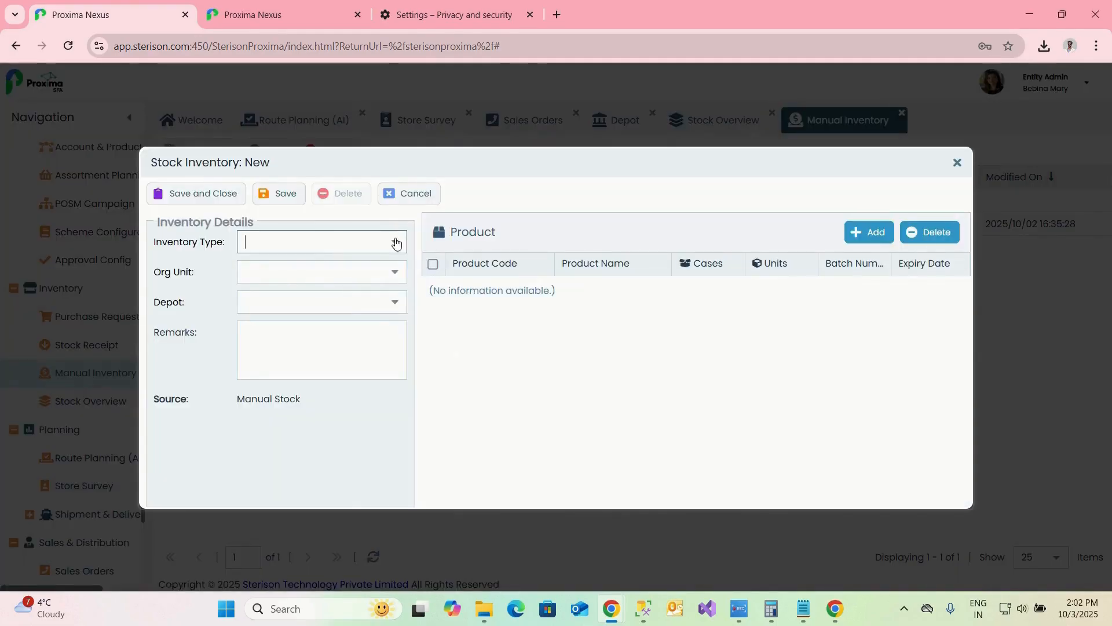
click(396, 242)
click(374, 262)
click(395, 276)
click(373, 293)
click(390, 304)
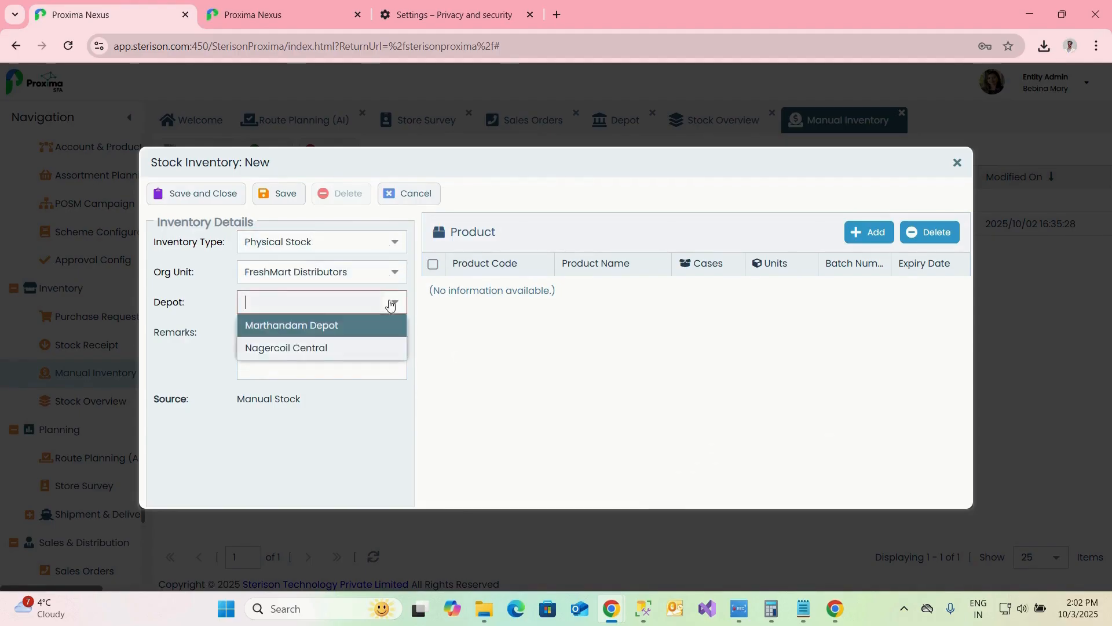
click(330, 346)
click(347, 339)
text(Physical Inventory Ledger)
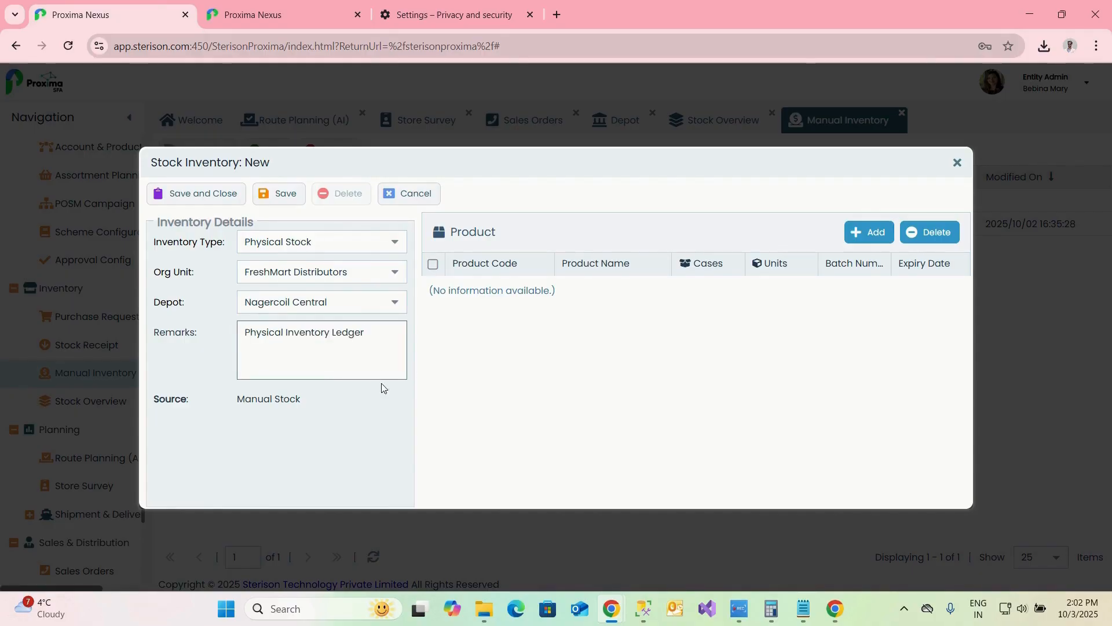
Step: Add all 16 products to the stock entry
click(879, 233)
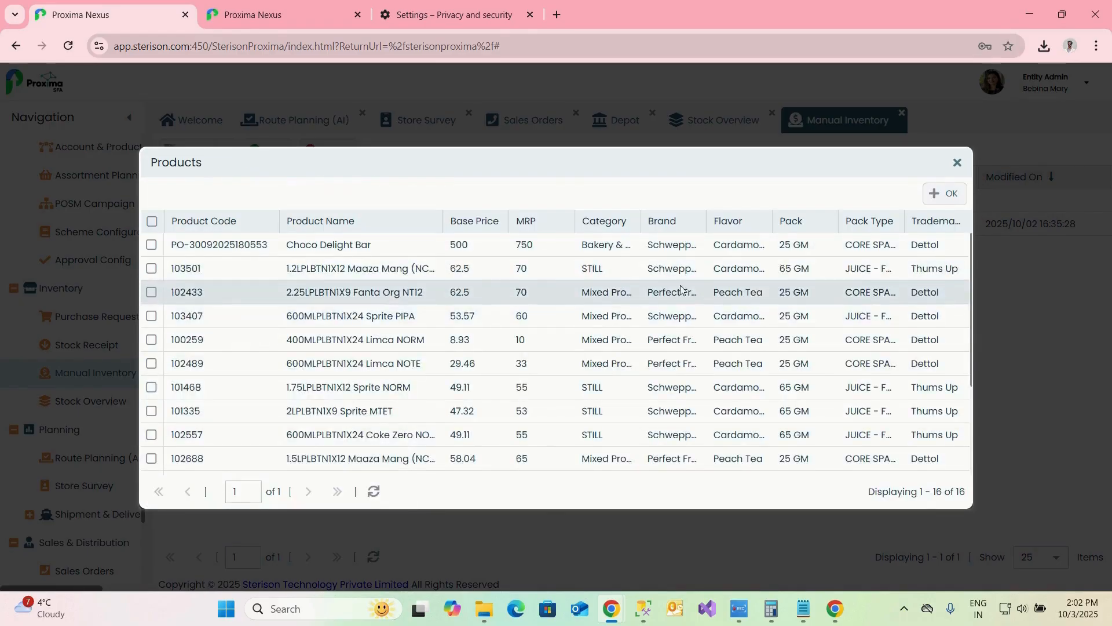
click(152, 221)
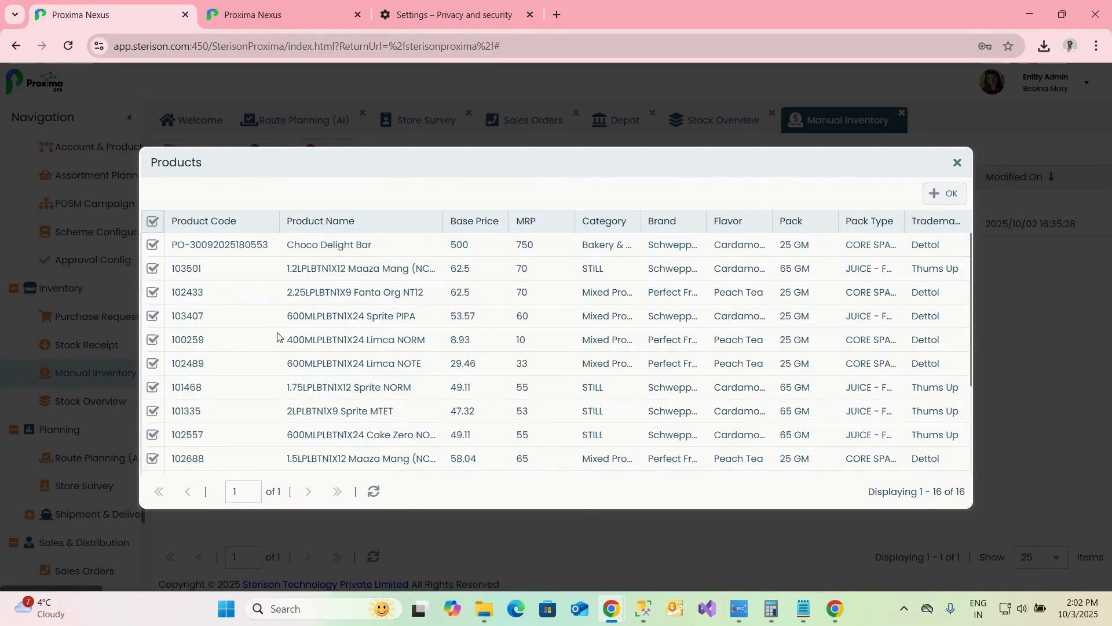
scroll(338, 359, down, 3)
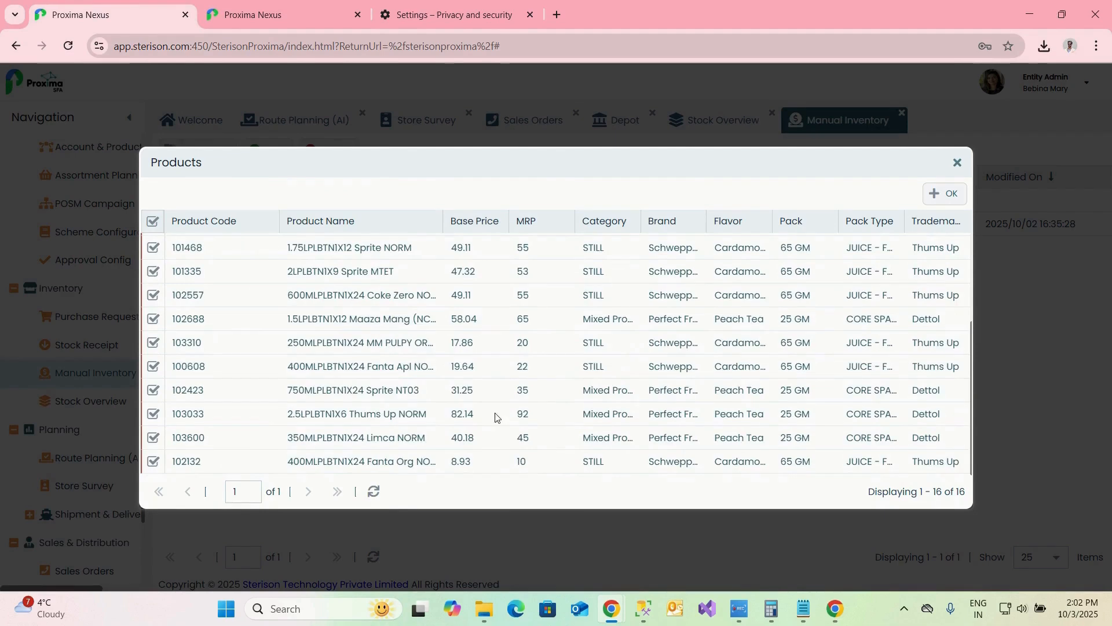
scroll(487, 397, up, 3)
click(942, 194)
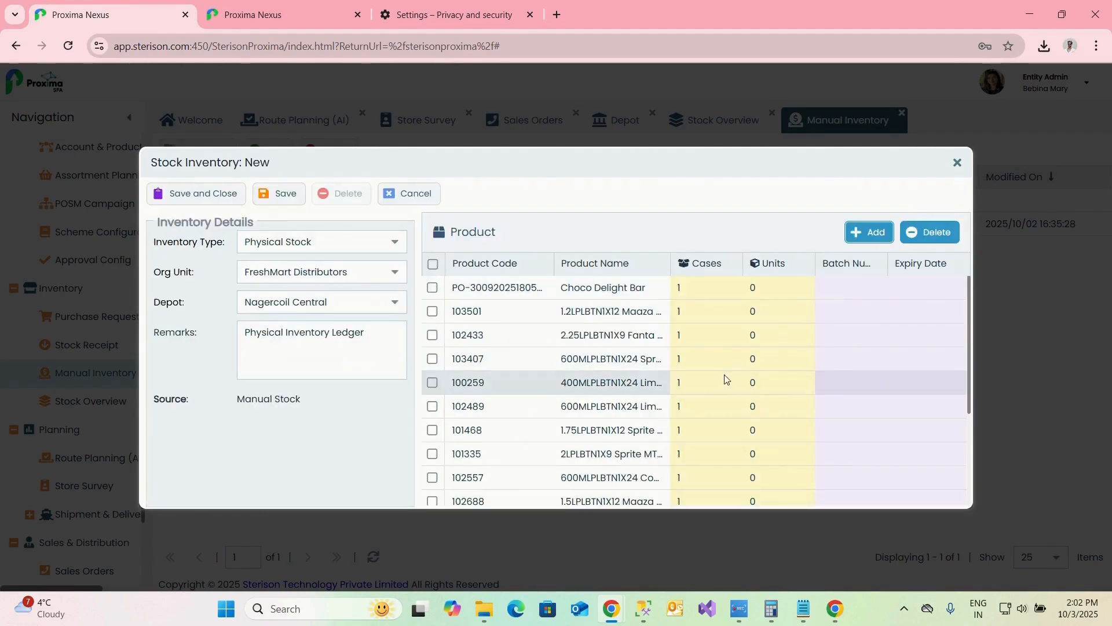
Step: Enter case counts for products 103501, 103310, 102557 (29), 102423 and 101468 (16)
click(706, 311)
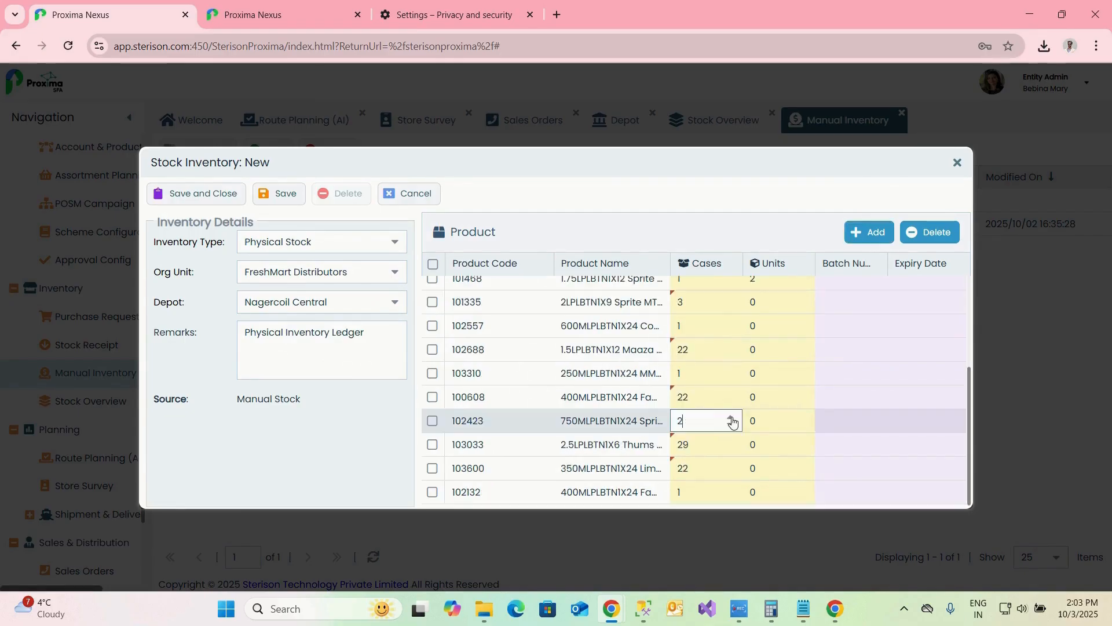
click(727, 372)
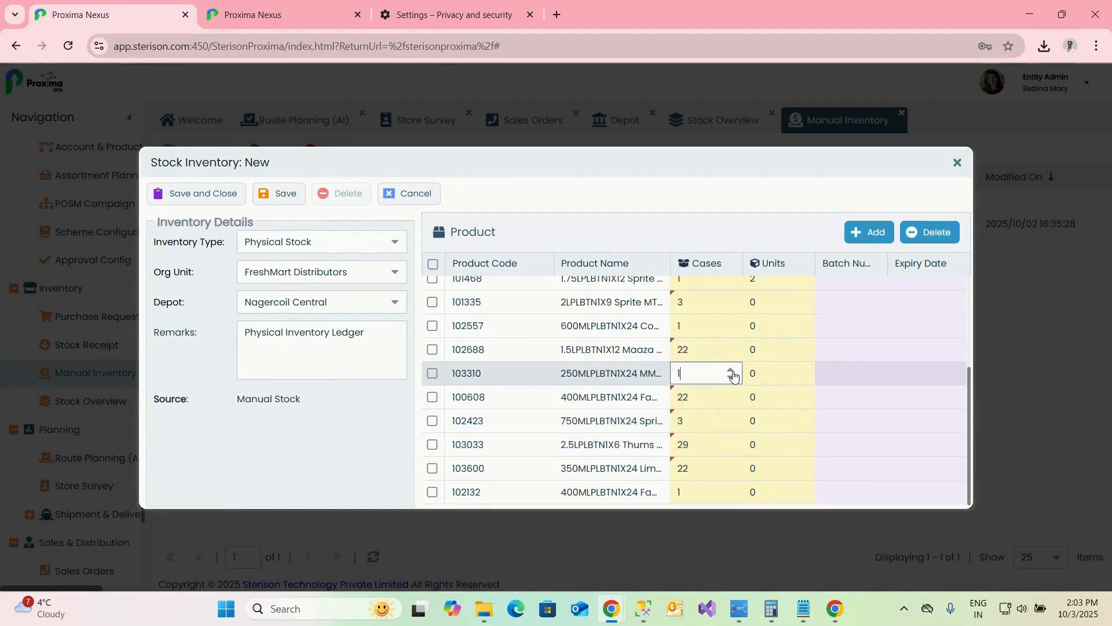
click(728, 327)
click(730, 323)
click(730, 323)
click(730, 323)
click(725, 491)
key(BackSpace)
text(29)
click(717, 413)
click(703, 228)
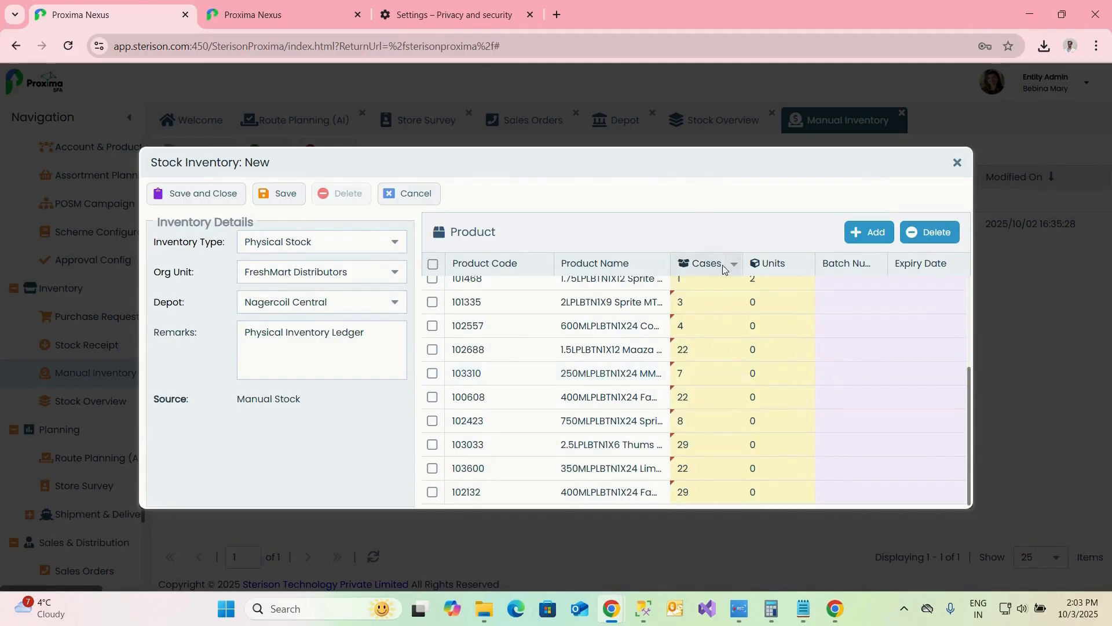
scroll(782, 405, up, 3)
click(729, 430)
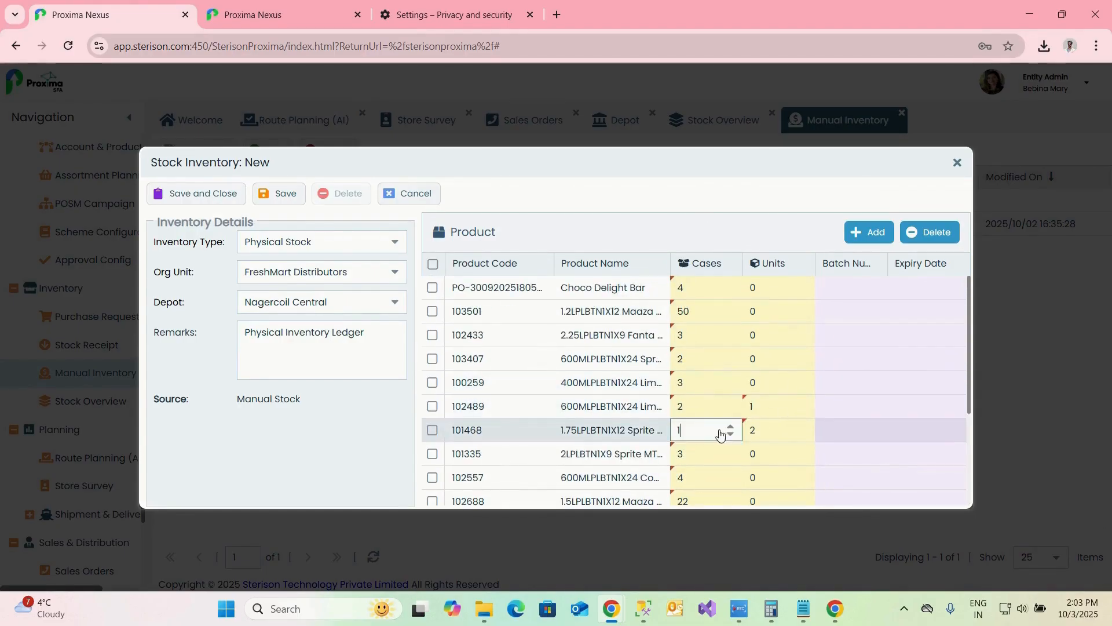
text(4)
click(731, 427)
click(732, 427)
click(823, 433)
click(742, 249)
Step: Save and close the stock entry totalling 226 cases and 3 units
click(223, 193)
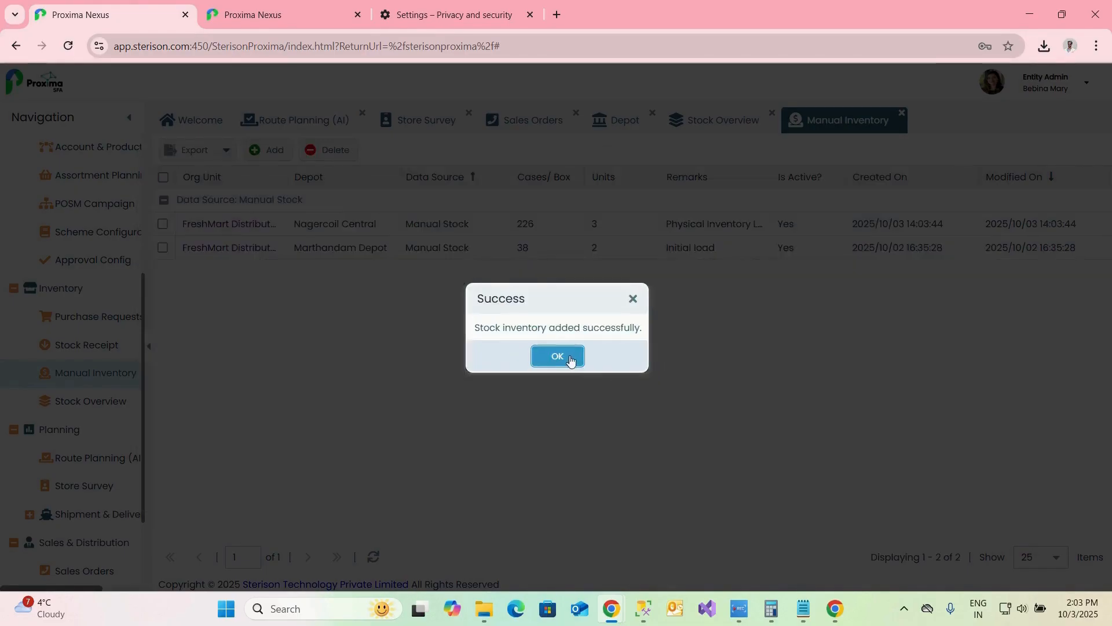
click(565, 356)
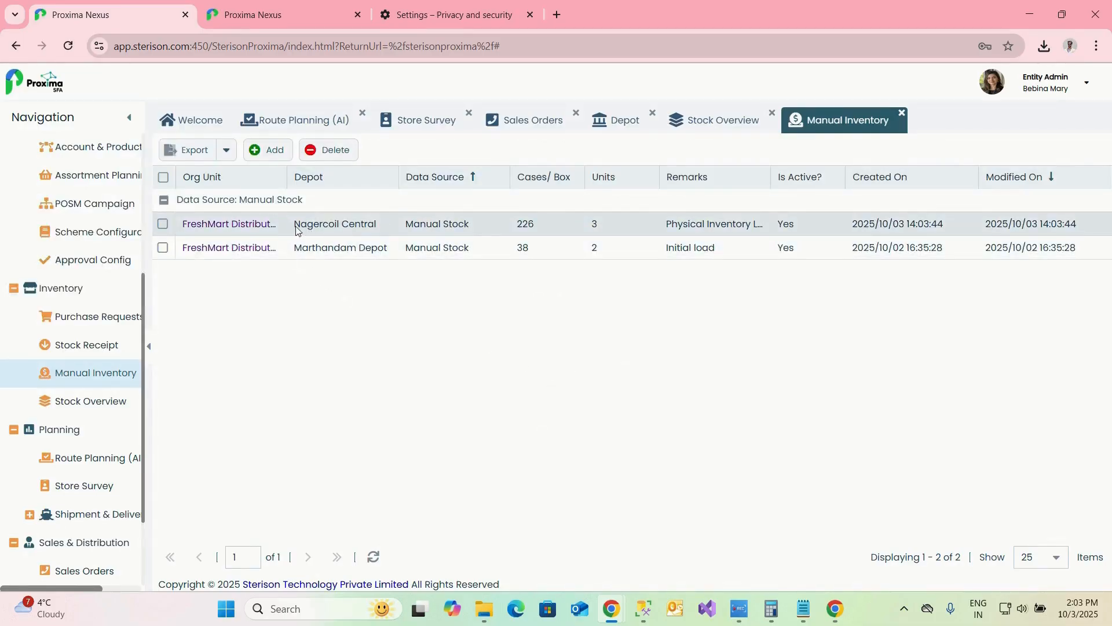
click(529, 122)
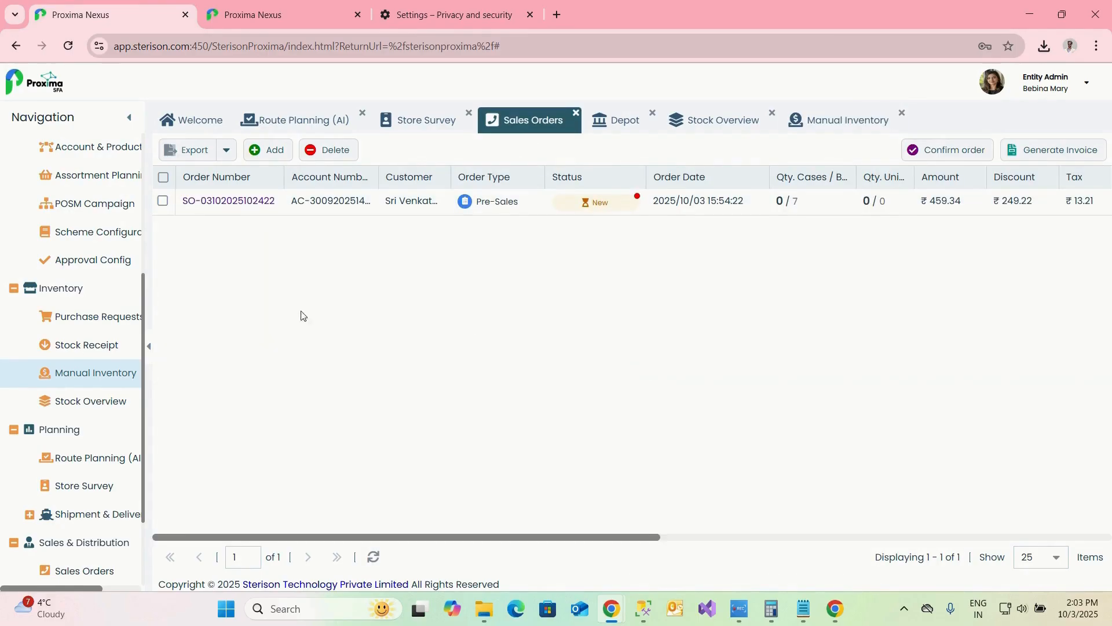
Step: Confirm the pre-sales order, generate its invoice, and find it pending with ₹459.34 balance
click(163, 201)
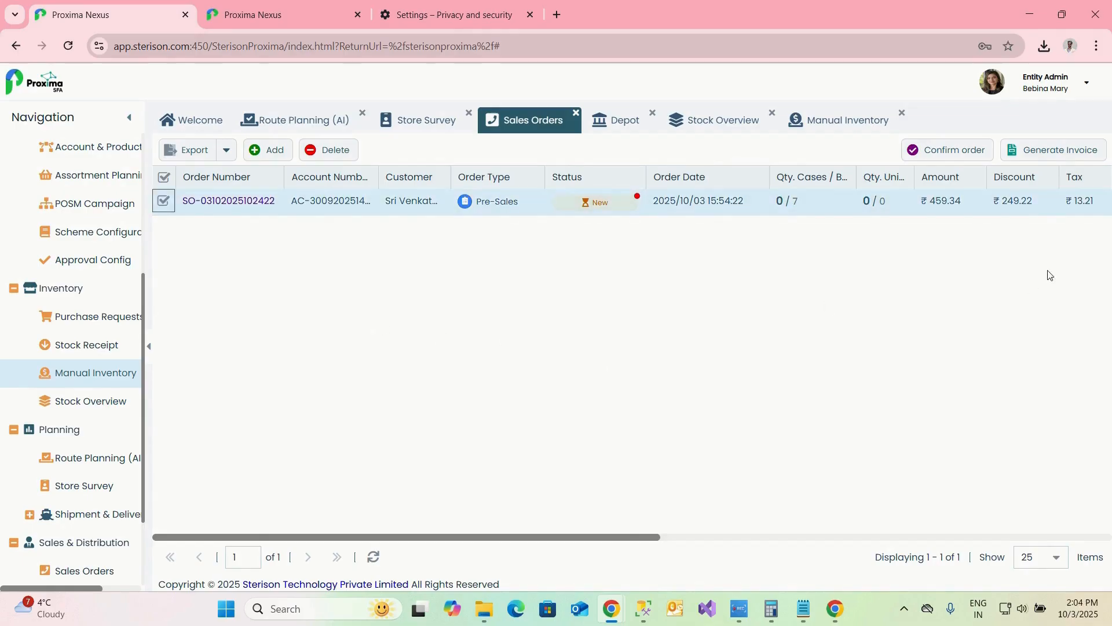
click(971, 151)
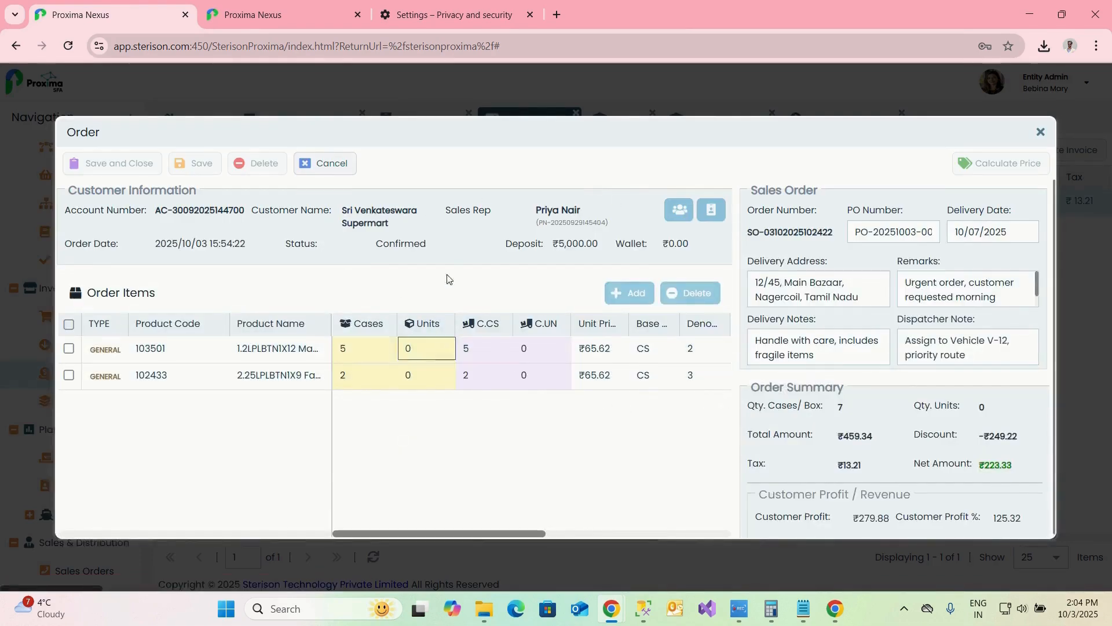
click(316, 163)
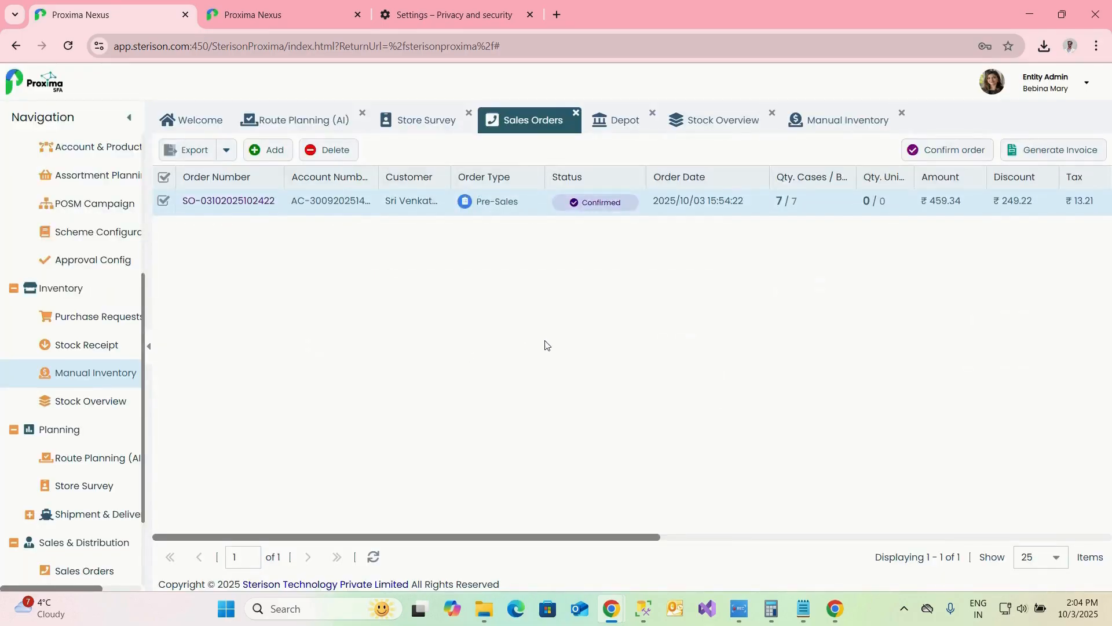
click(1058, 155)
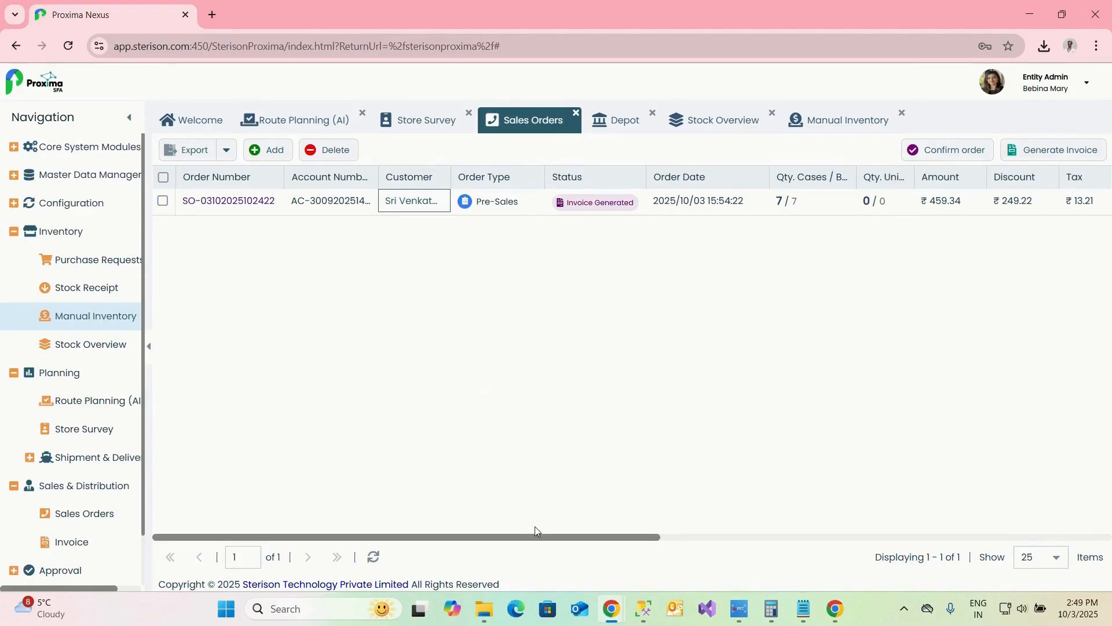
click(90, 539)
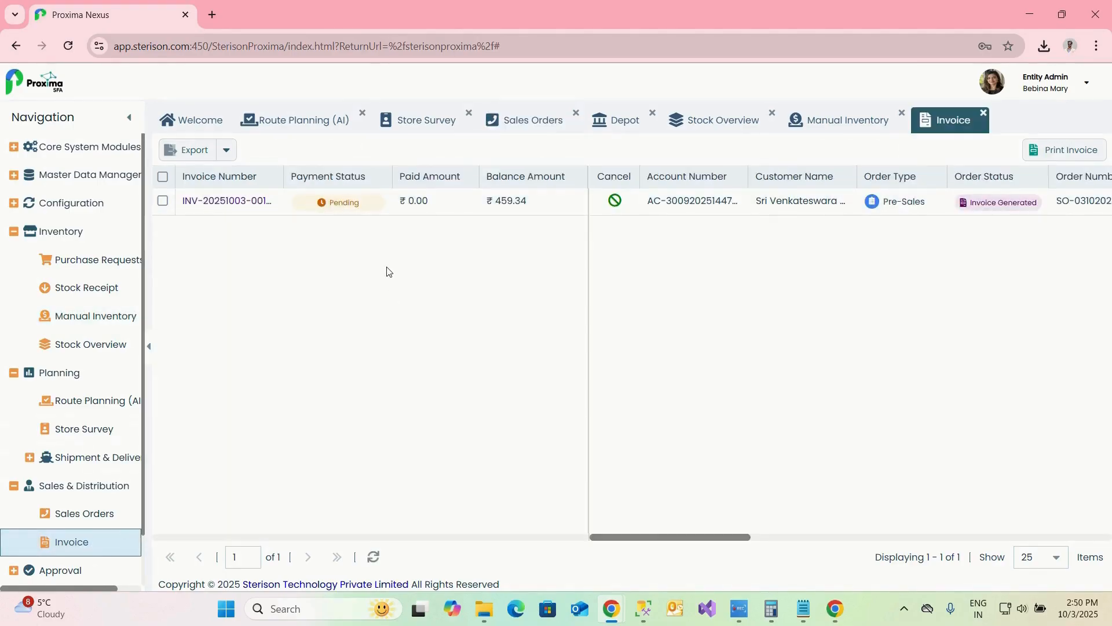
scroll(92, 298, down, 1)
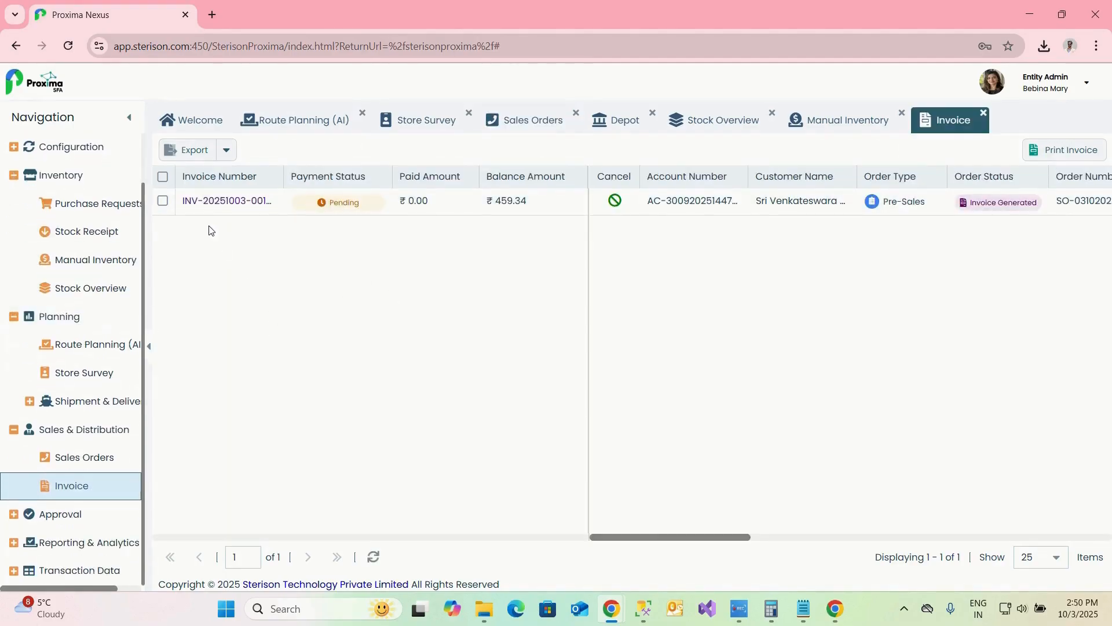
Step: Download the pending invoice as Invoice (59).pdf and review its page-2 bank payment details
click(163, 200)
click(1043, 151)
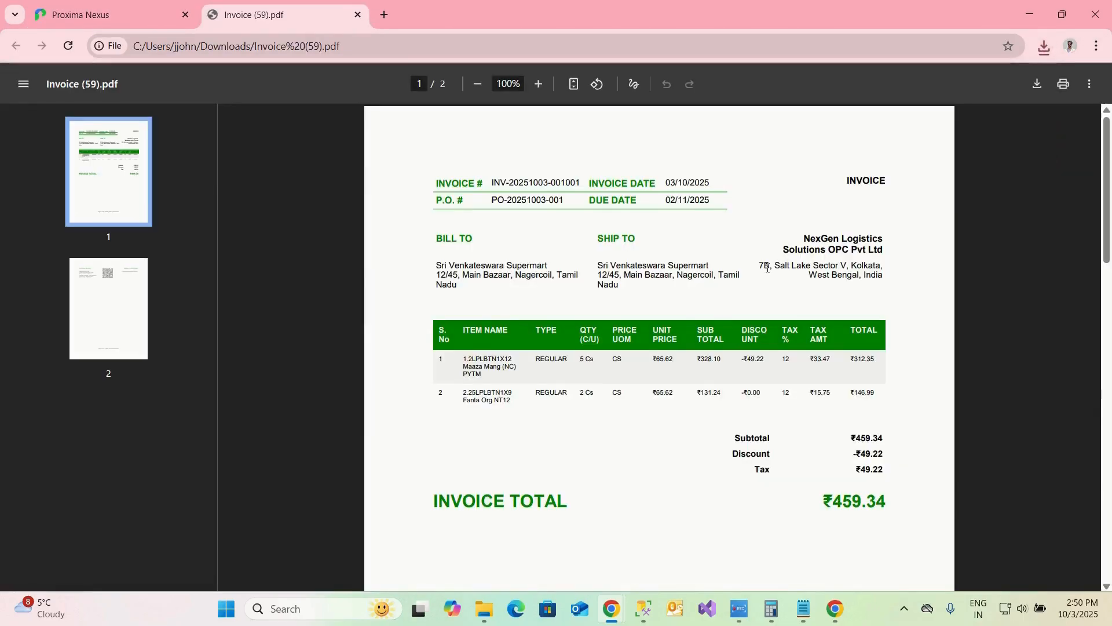
scroll(823, 389, down, 10)
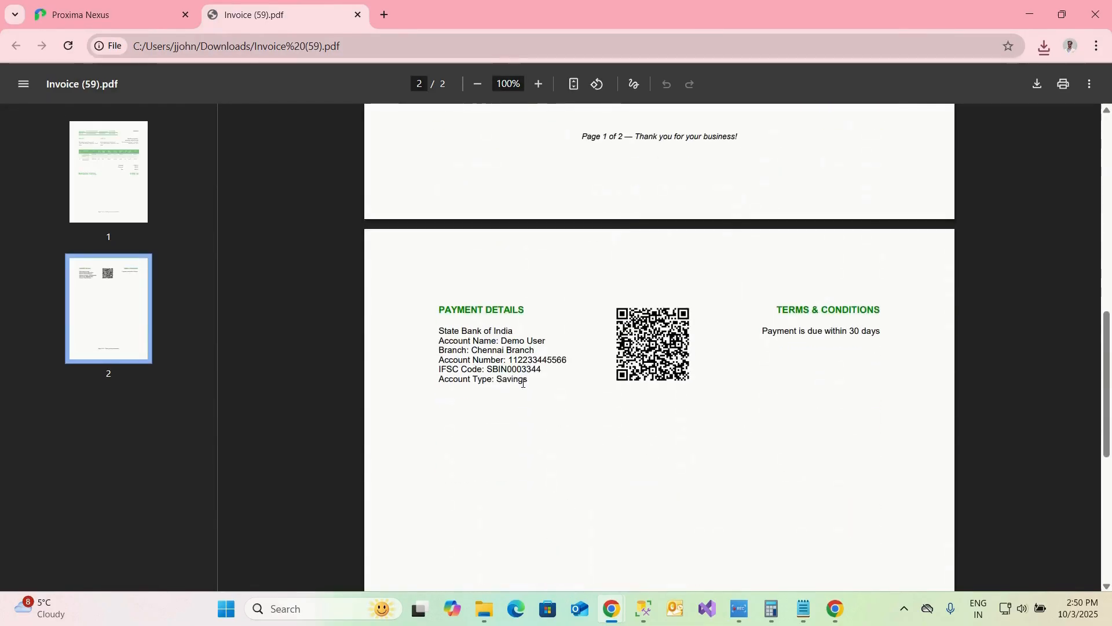
drag(439, 329, 506, 369)
click(546, 387)
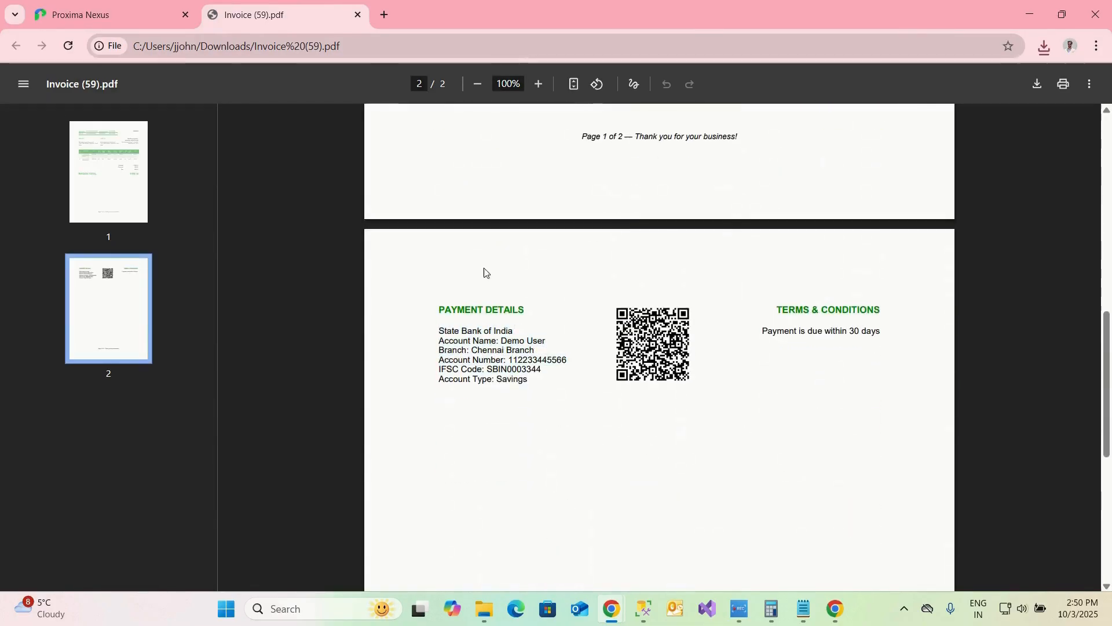
click(110, 15)
Step: Upload the NexGen logo as the company picture in Organization Information
click(1087, 84)
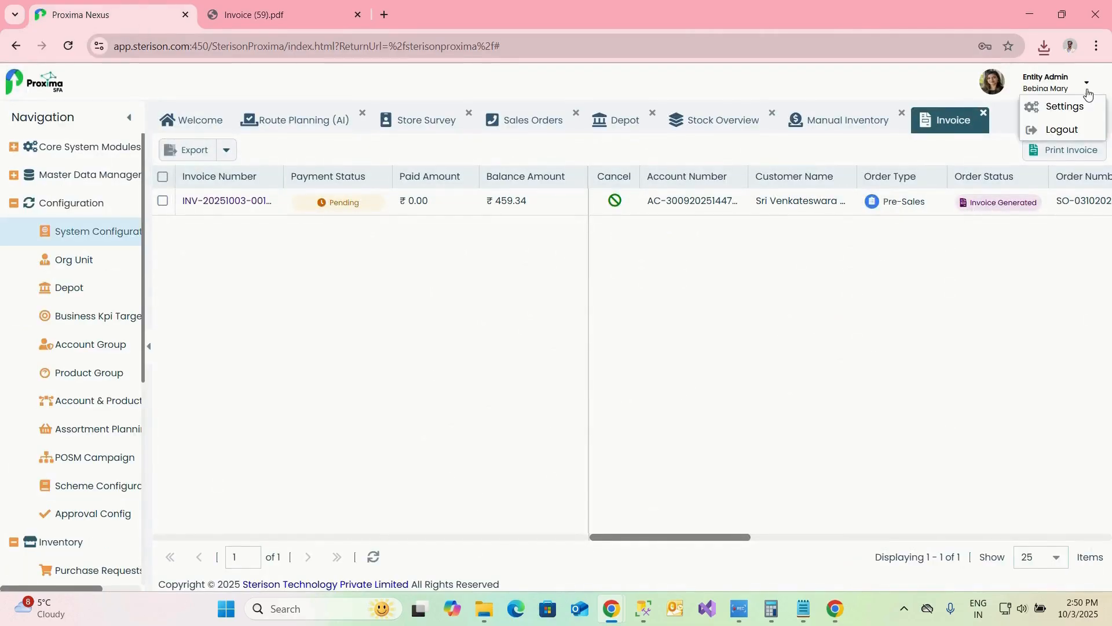
click(1071, 107)
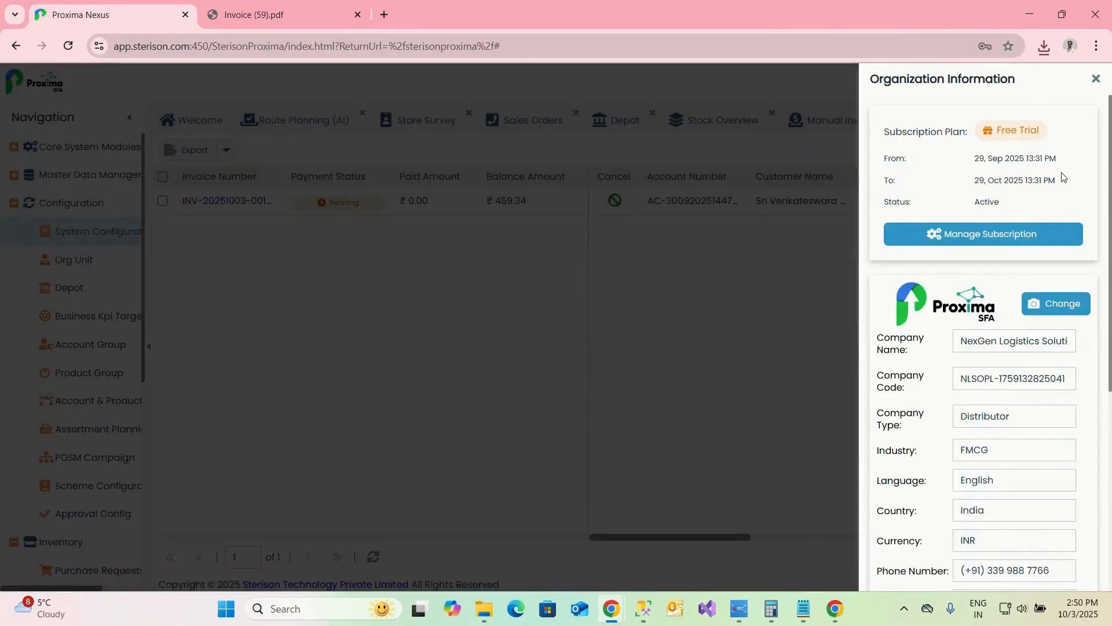
scroll(913, 361, down, 6)
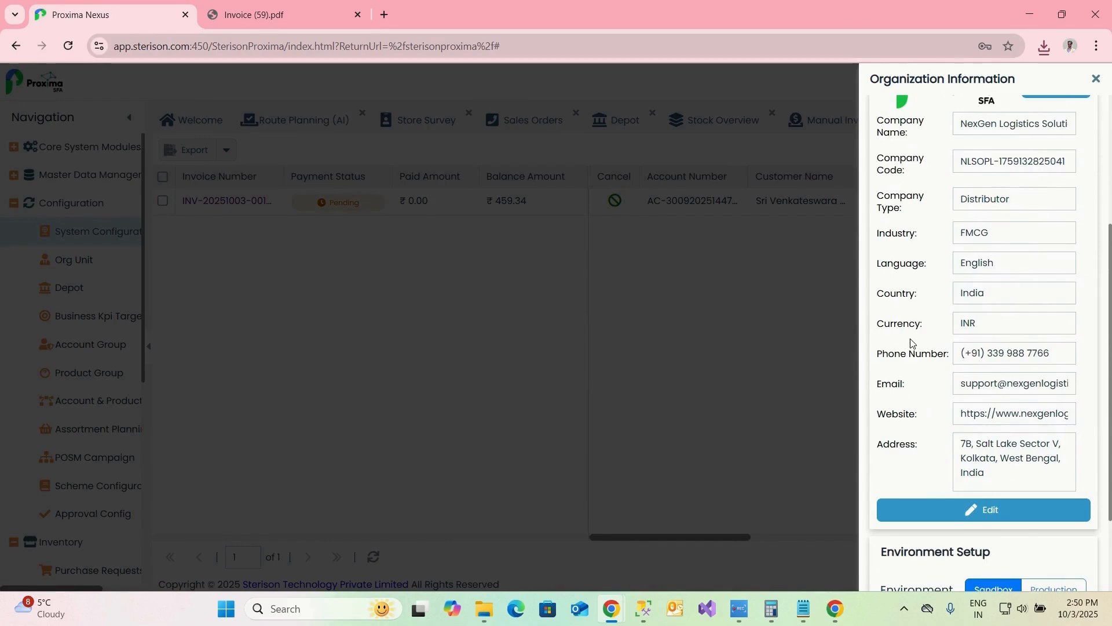
scroll(911, 343, up, 6)
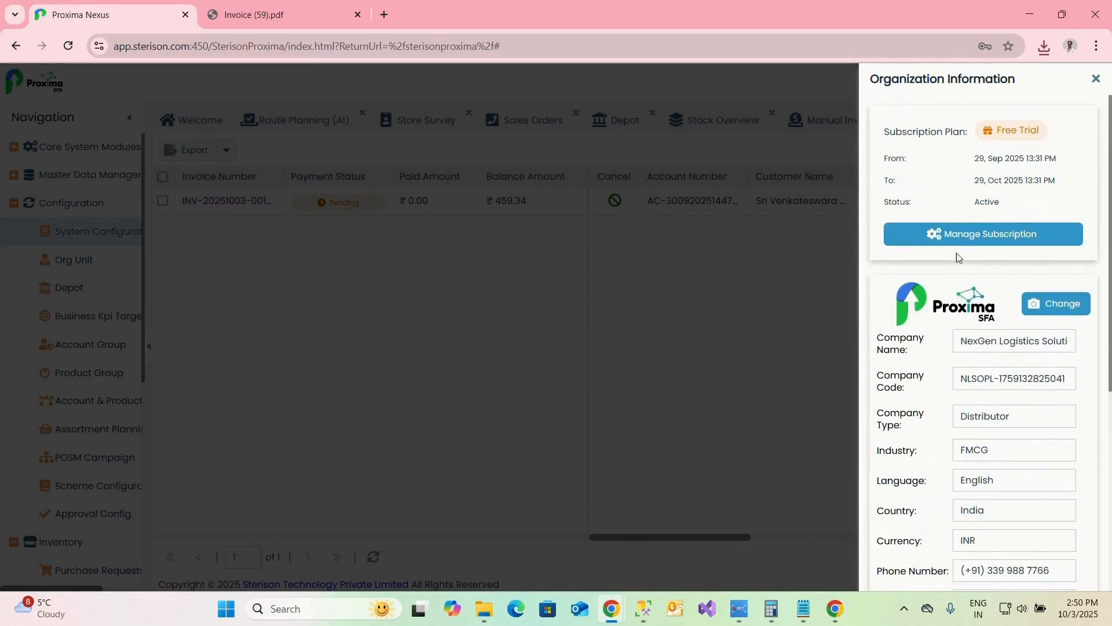
click(1049, 304)
click(649, 321)
click(651, 322)
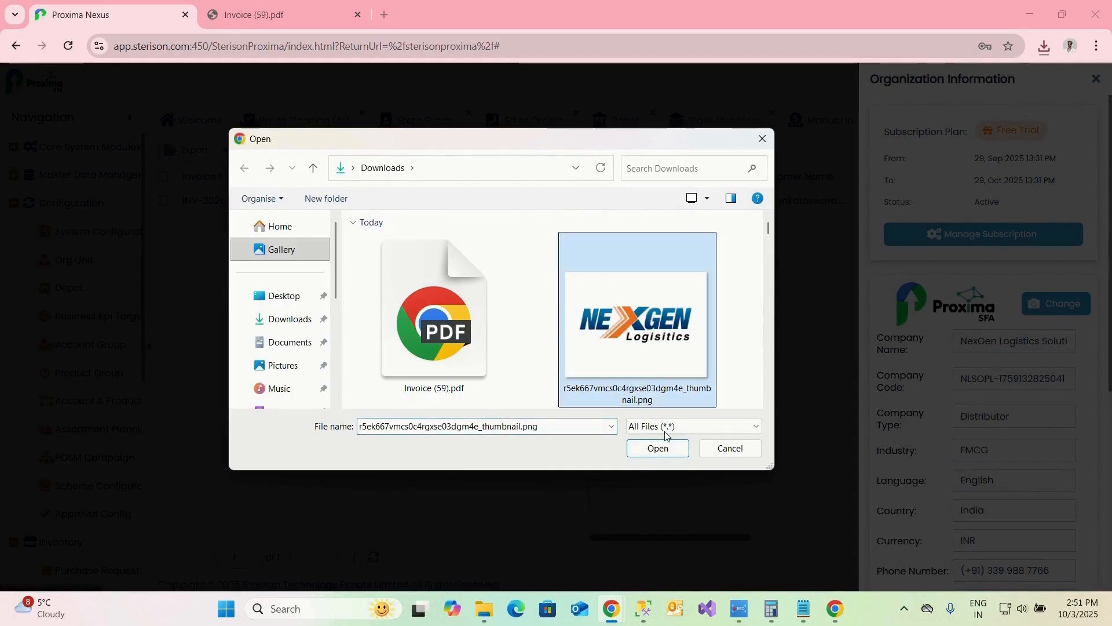
click(660, 448)
click(652, 384)
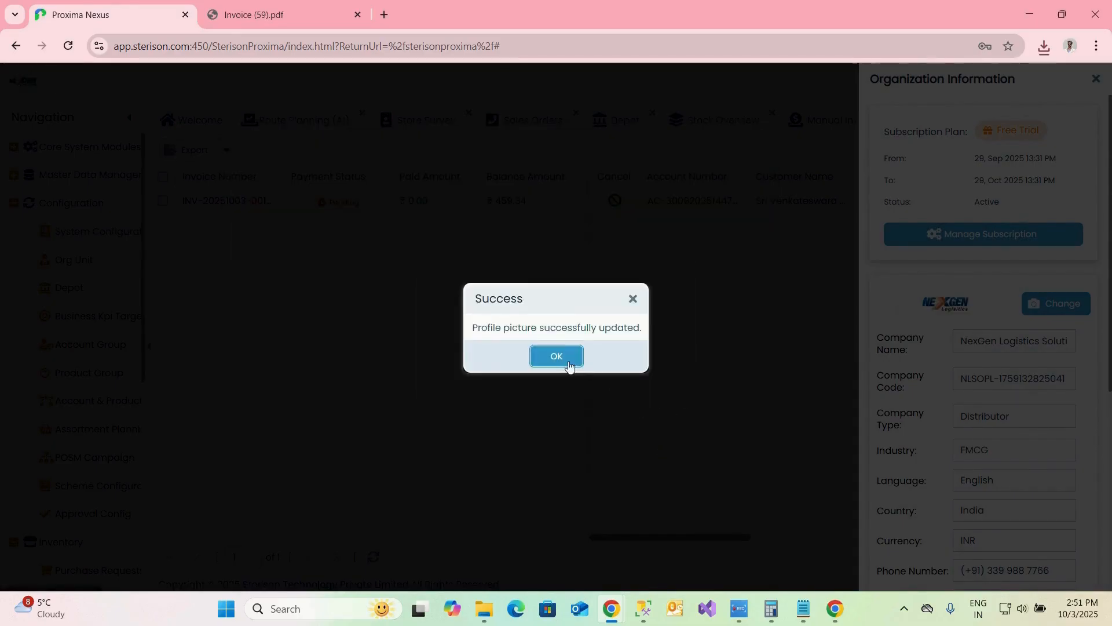
click(570, 360)
click(1096, 79)
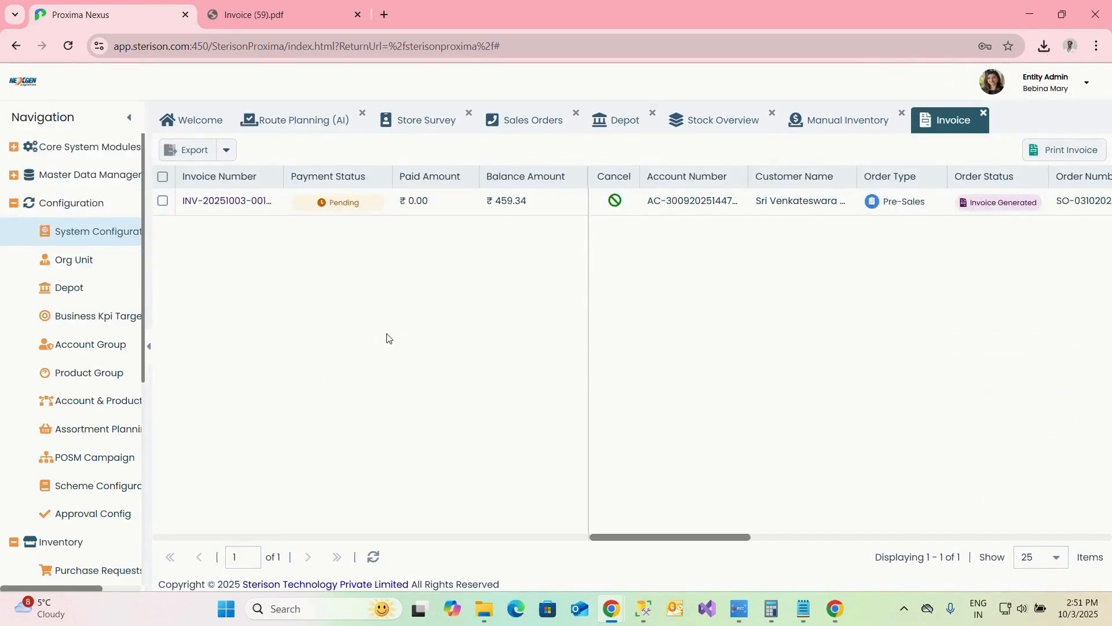
Step: Print the pending invoice and open the downloaded Invoice (60).pdf
click(163, 201)
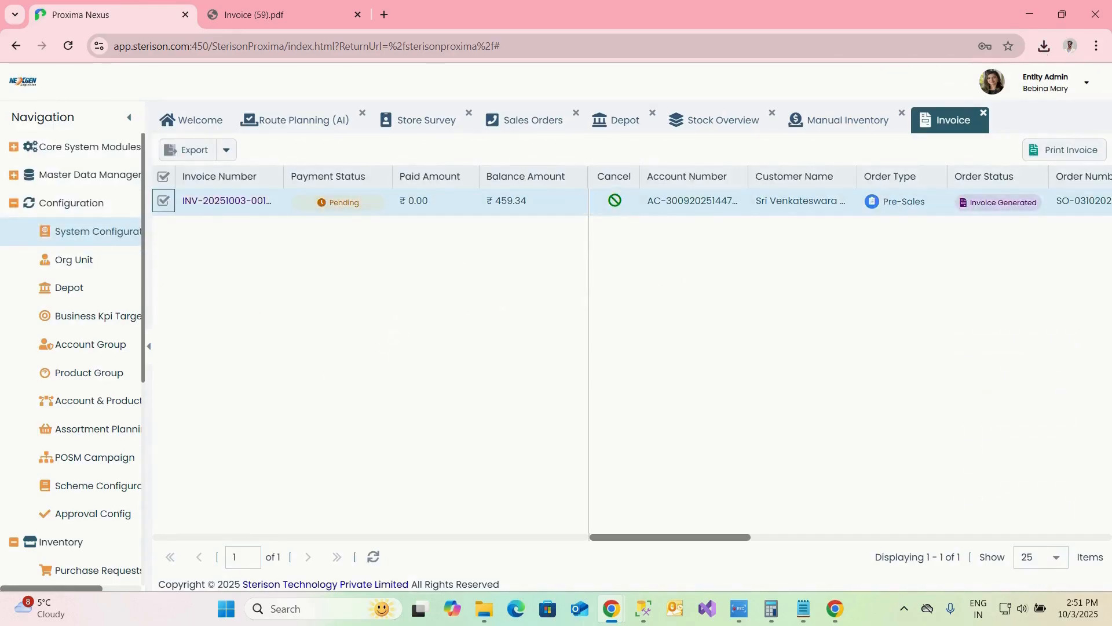
click(1054, 150)
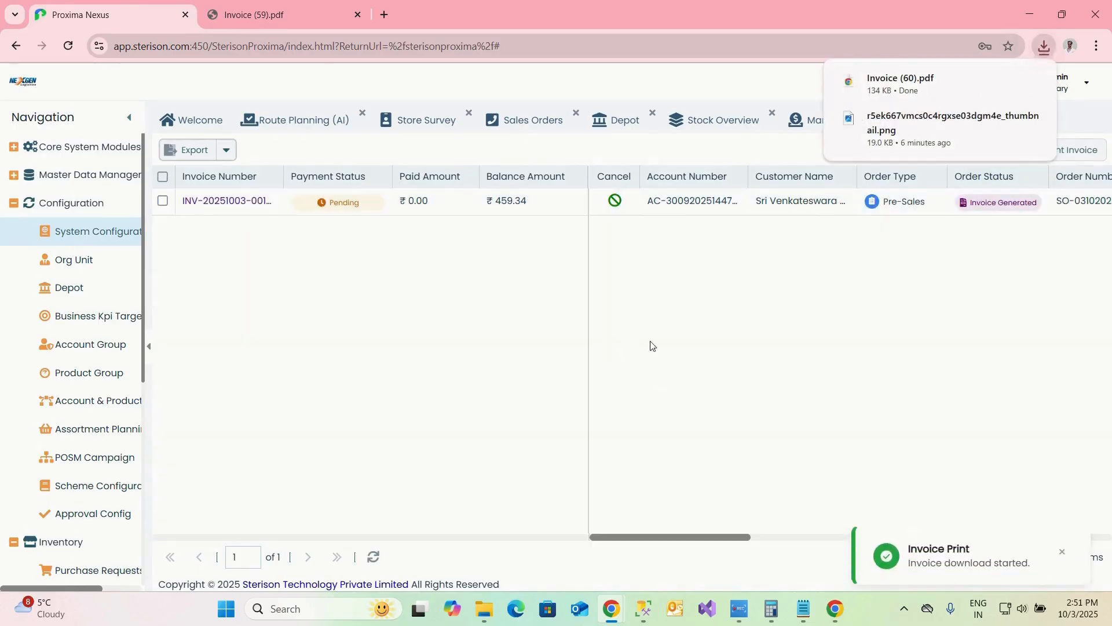
click(901, 84)
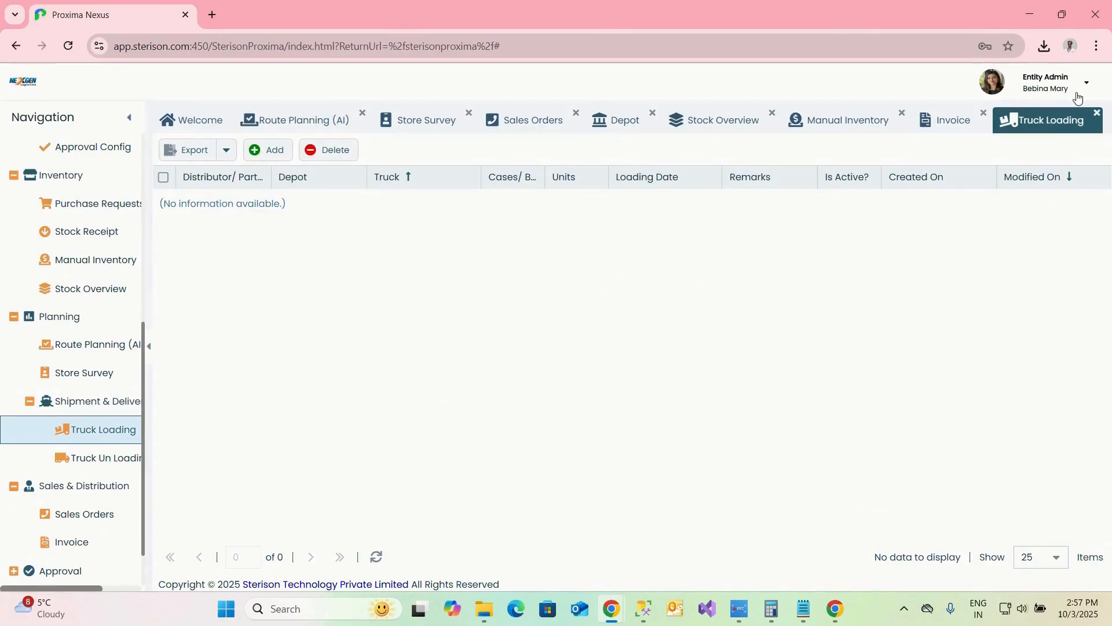
Step: Upload logo.png as the new Proxima SFA company logo in organization settings
click(1090, 89)
click(1066, 109)
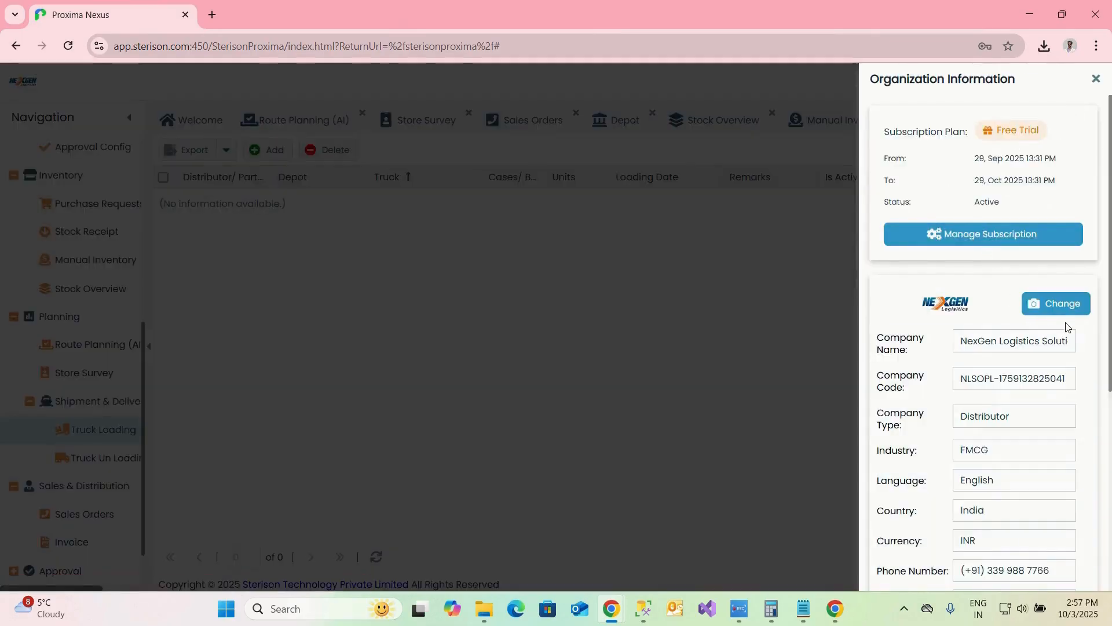
click(1035, 307)
click(649, 323)
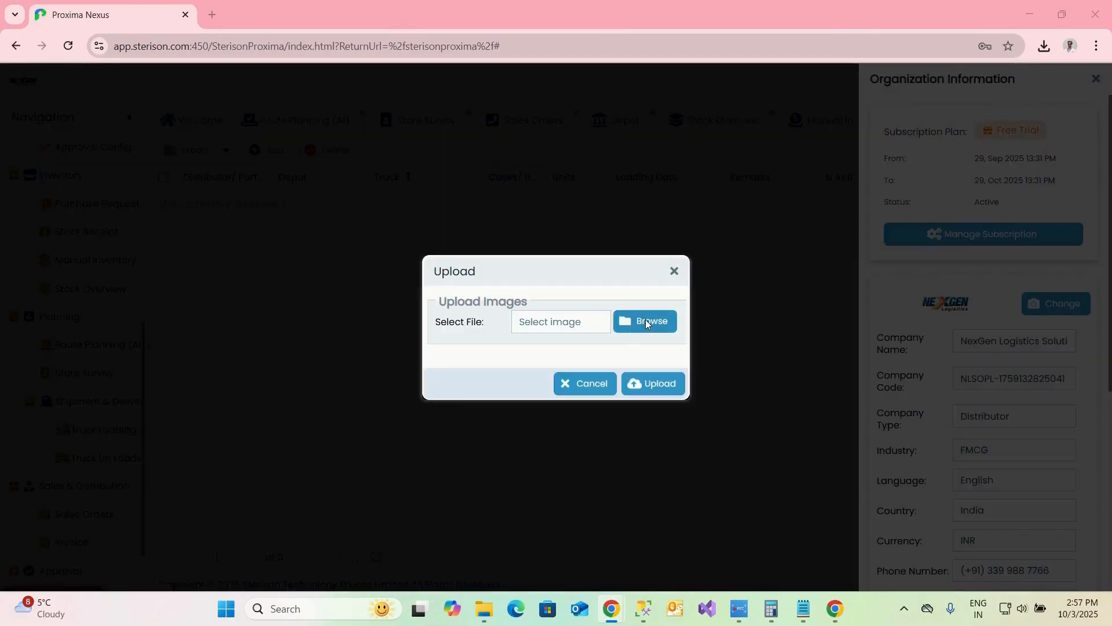
click(434, 286)
click(658, 448)
click(653, 382)
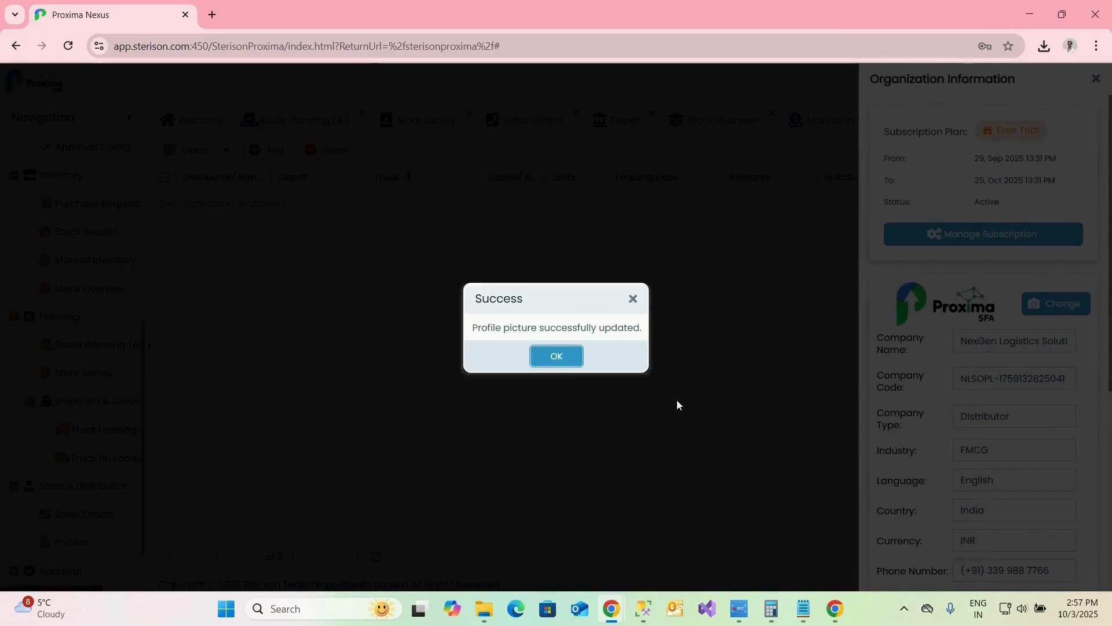
click(557, 358)
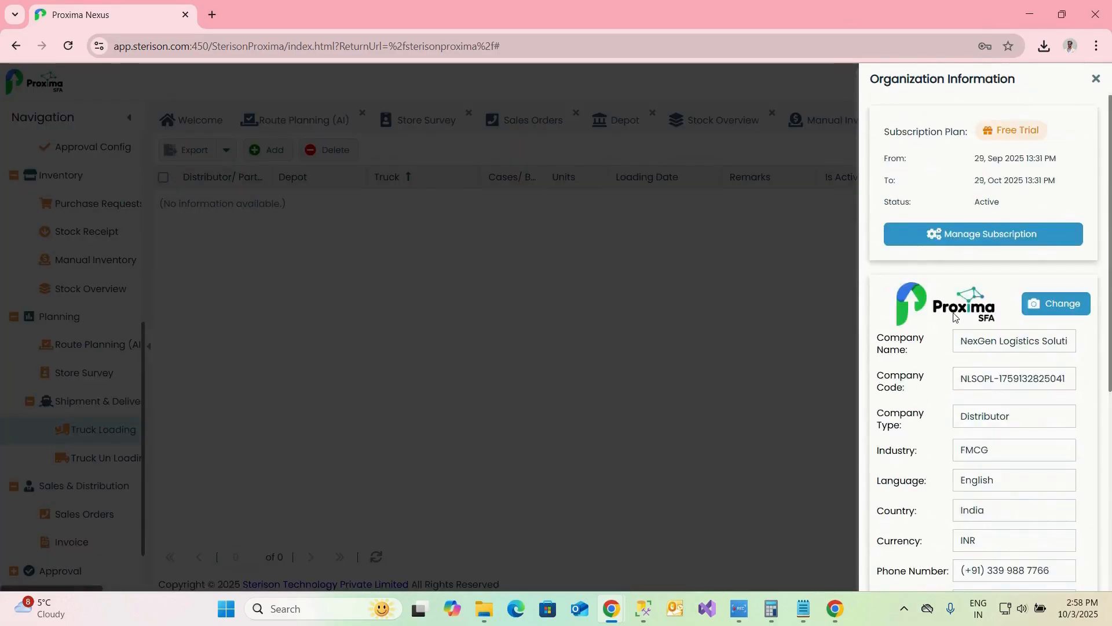
click(1095, 80)
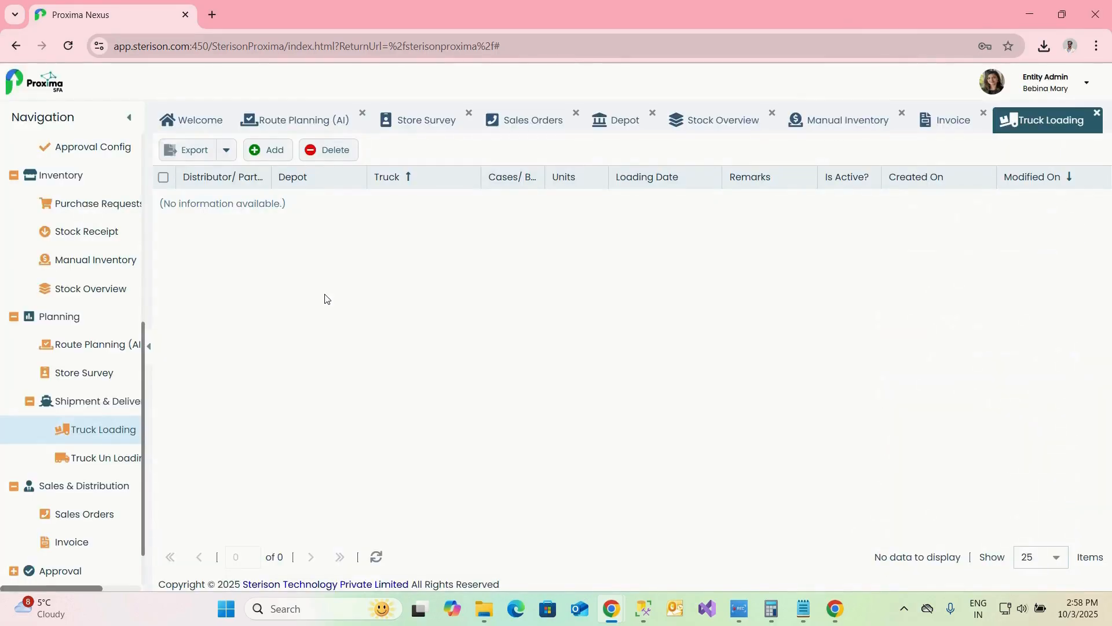
Step: Start a new truck loading for FreshMart Distributors, Marthandam Depot and truck TN01AB1234
click(274, 155)
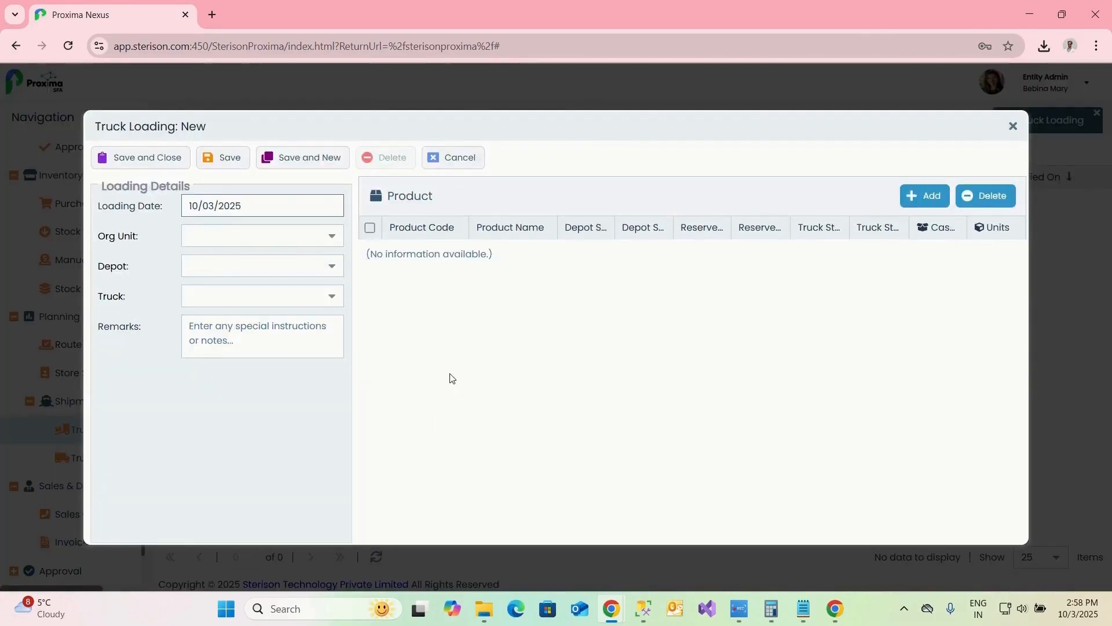
click(331, 236)
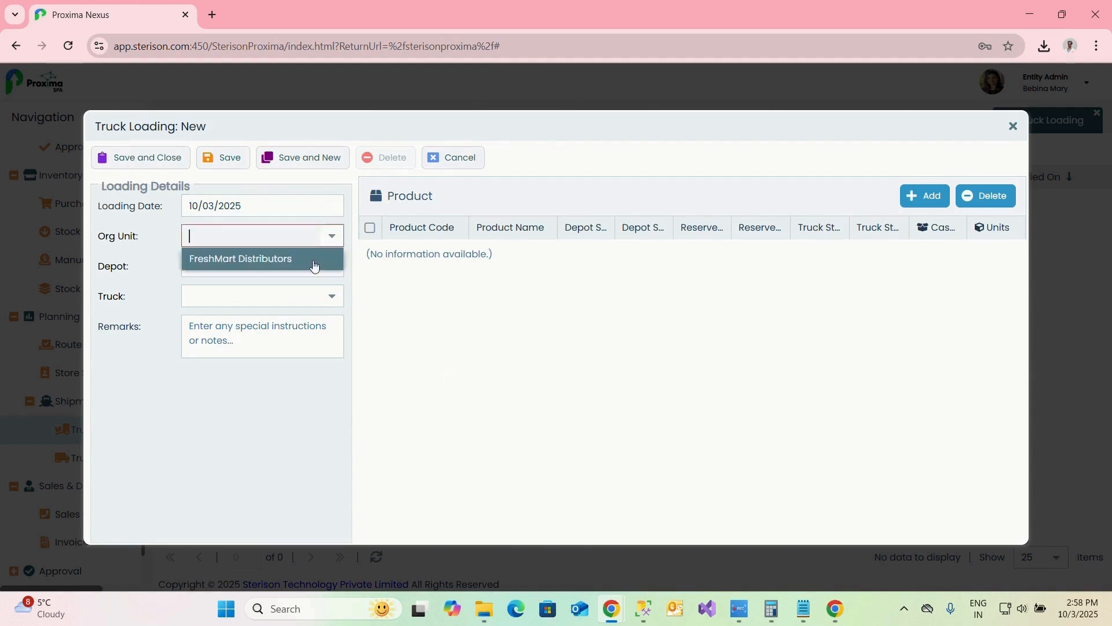
click(315, 255)
click(338, 266)
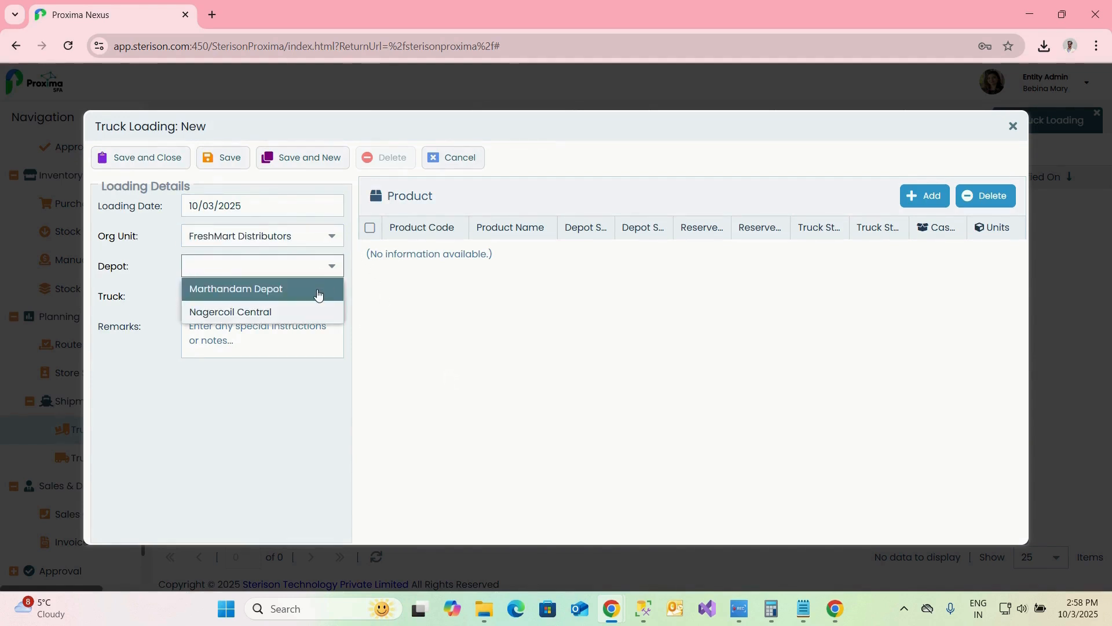
click(322, 290)
click(331, 296)
click(314, 322)
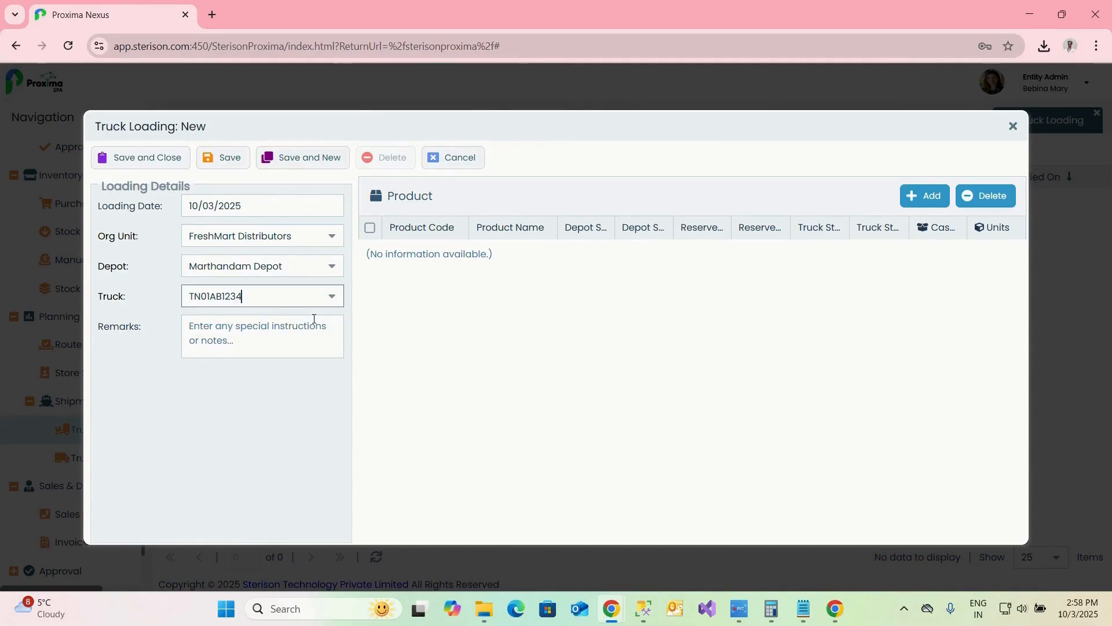
click(263, 338)
Step: Enter the remark 'Mixed load' and add the ticked products to the loading
text(Mixed load)
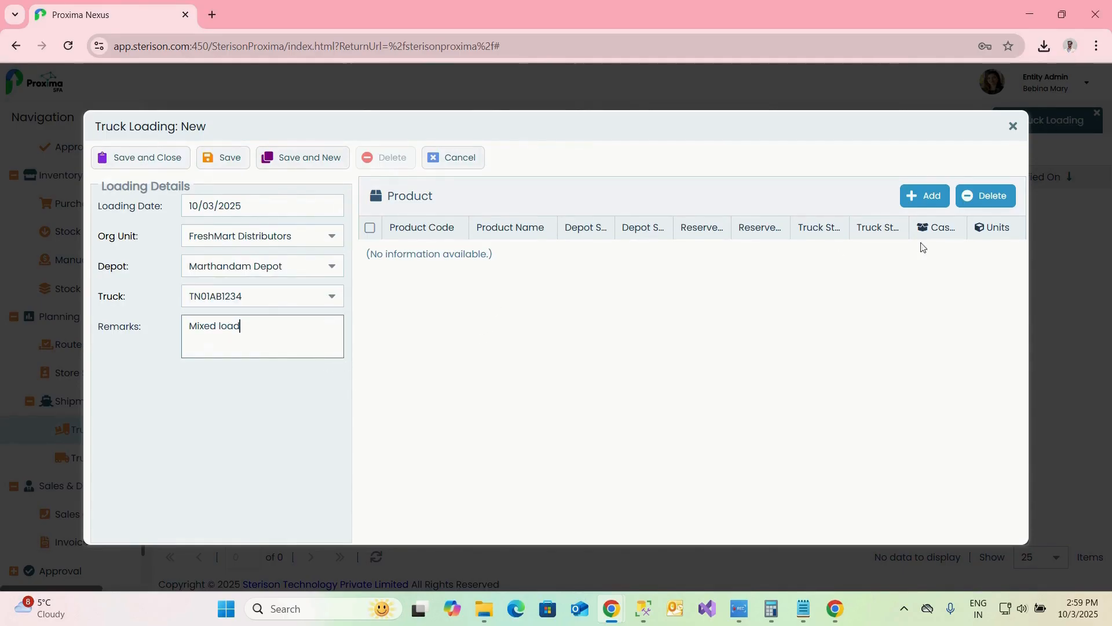
click(928, 196)
click(152, 221)
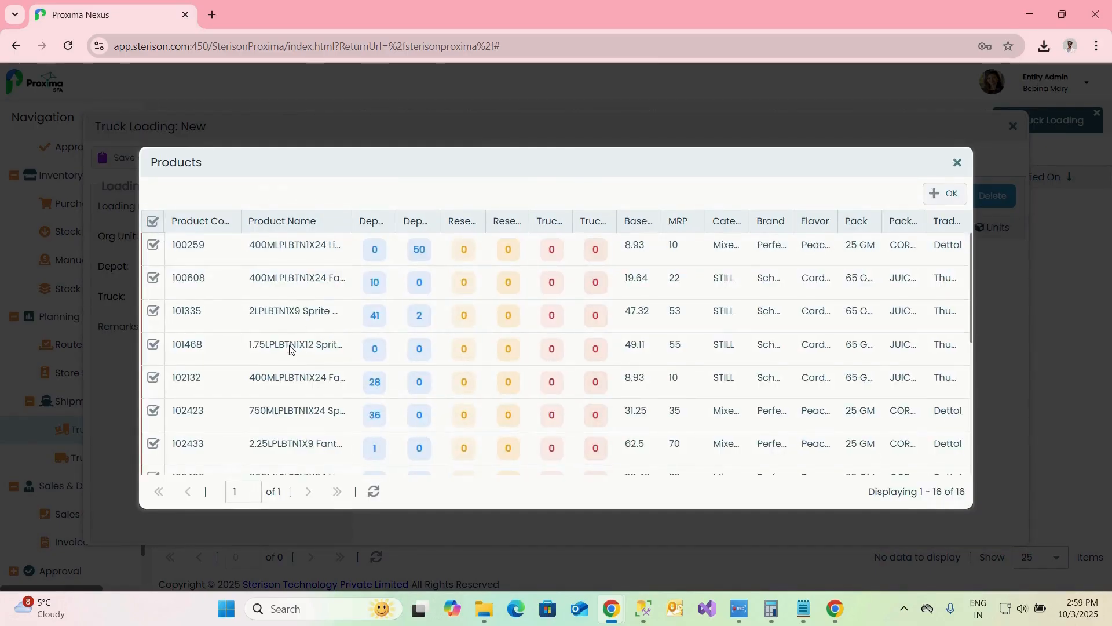
click(153, 225)
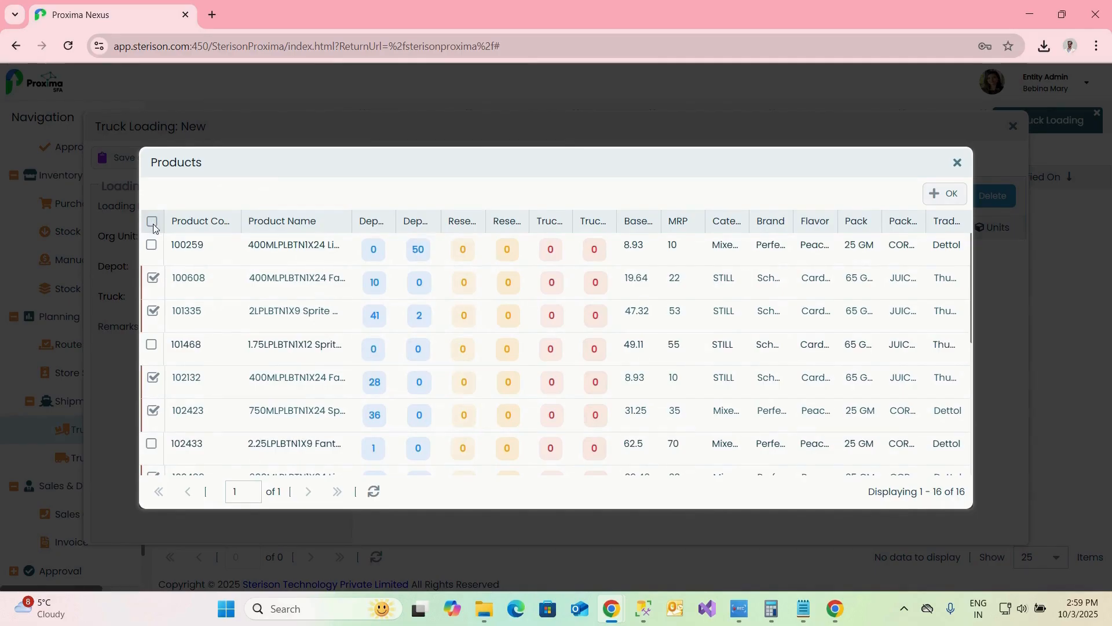
click(945, 194)
Step: Set the first product to 5 cases after 20 cases hits the stock limit
click(944, 266)
double_click(934, 255)
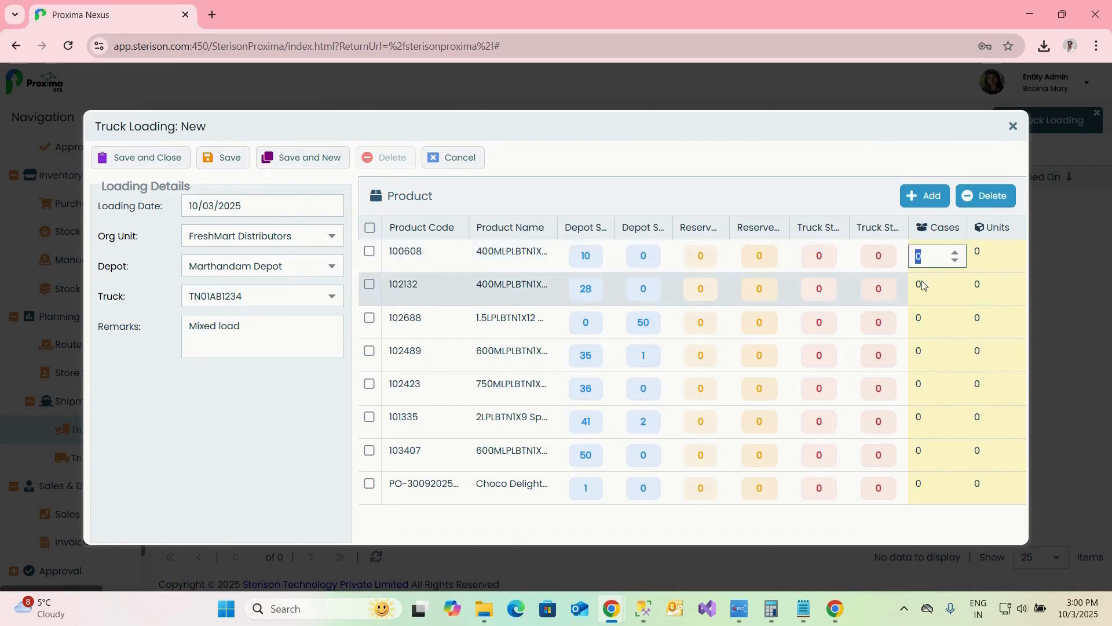
text(20)
click(930, 289)
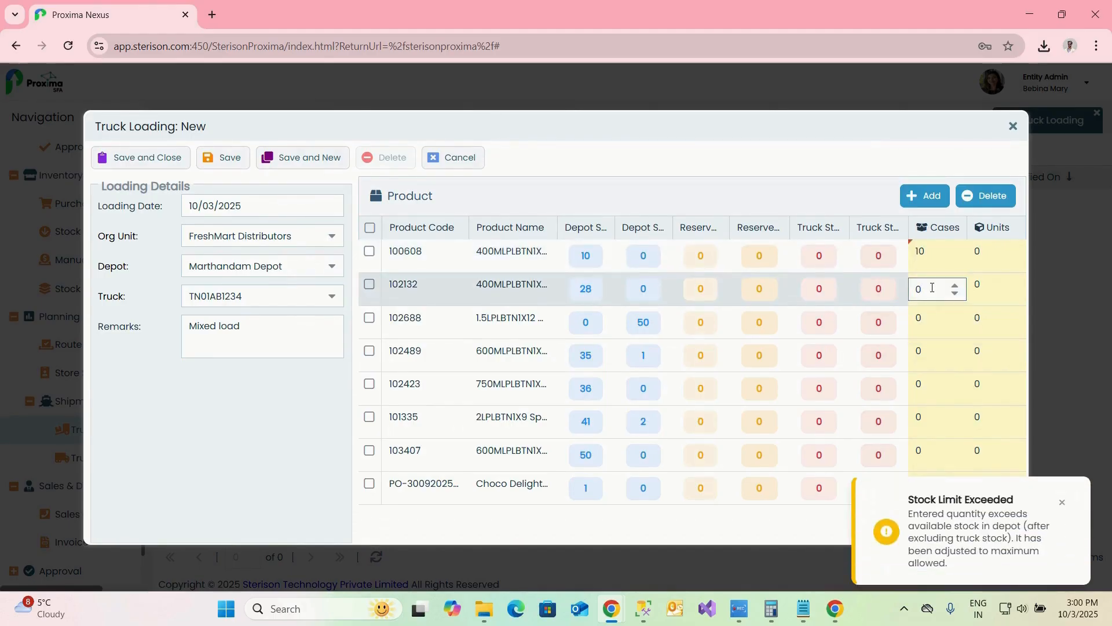
click(1063, 507)
click(933, 256)
double_click(921, 255)
text(5)
Step: Set the second product to 10 cases and edit the third product's case and unit quantities
click(939, 292)
double_click(919, 287)
text(10)
click(944, 322)
click(988, 322)
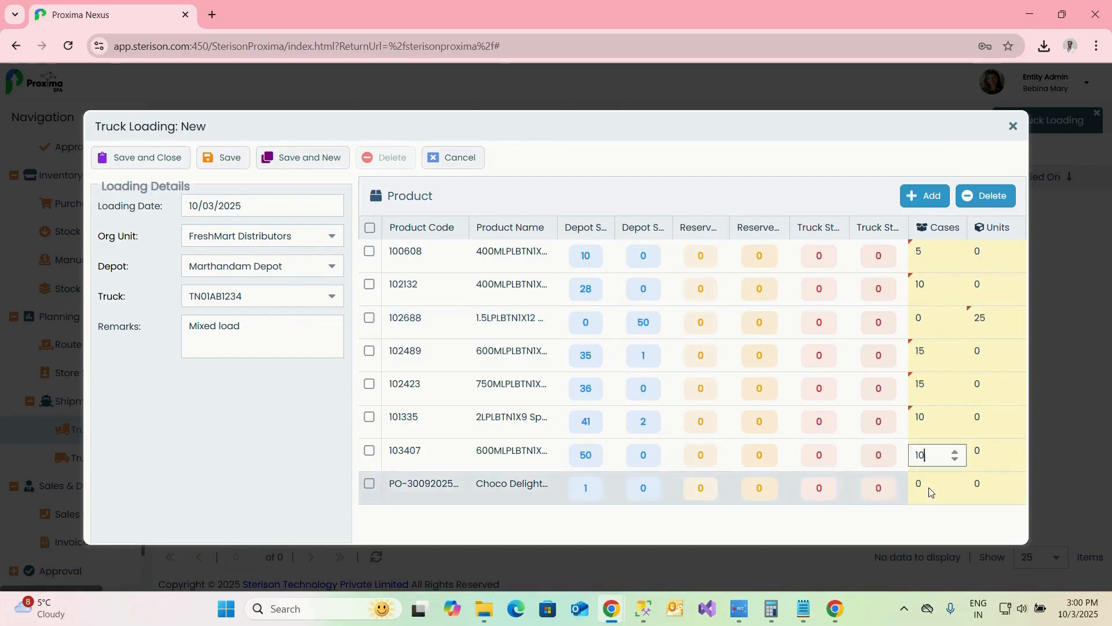
Step: Delete the Choco Delight row and save and close the truck loading
click(369, 483)
click(985, 196)
click(523, 365)
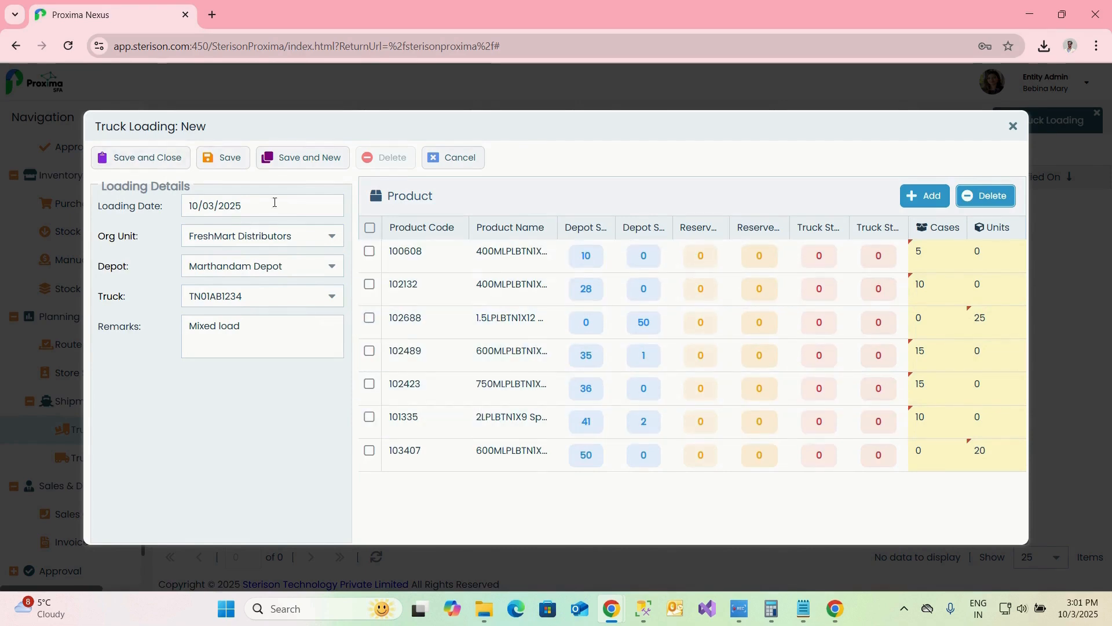
click(152, 167)
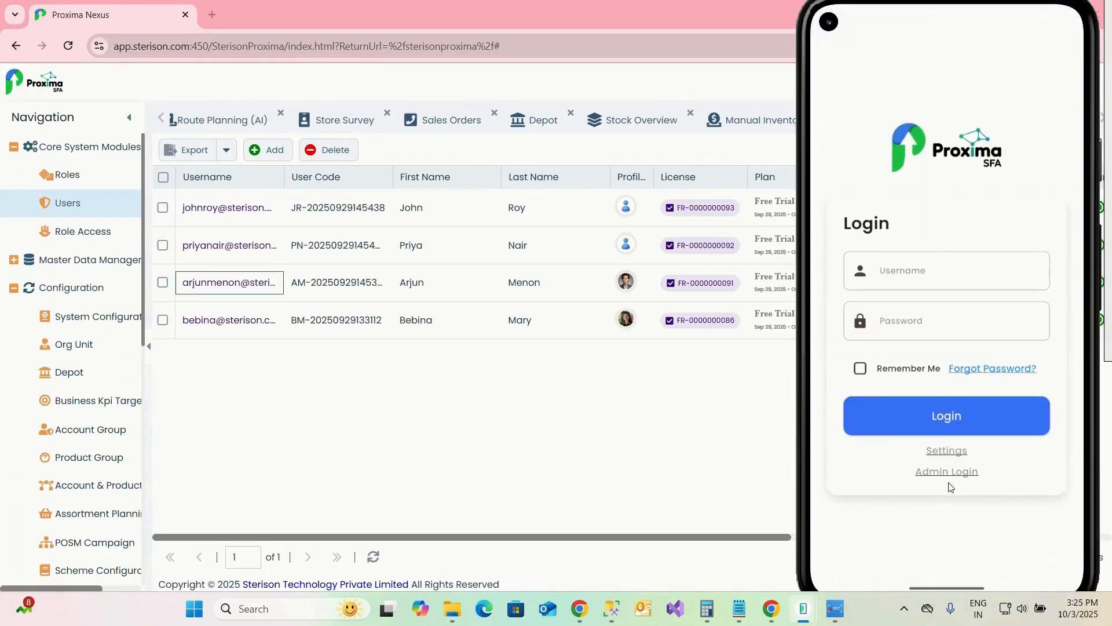
Step: Sign in to the phone app with the field user's e-mail, Remember Me ticked, allowing location
click(941, 276)
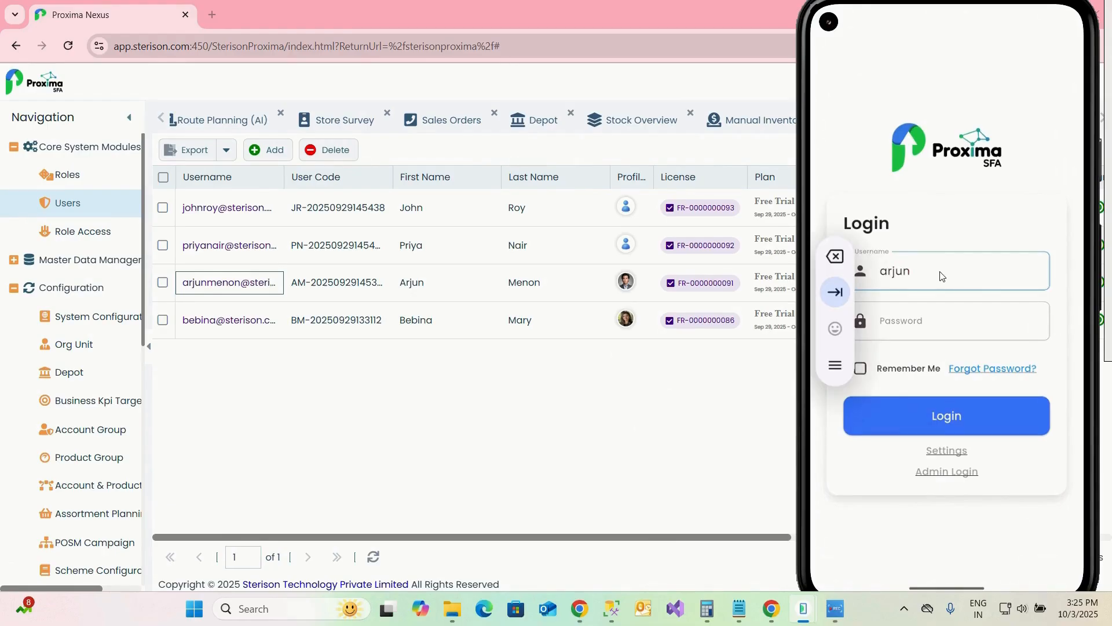
key(Tab)
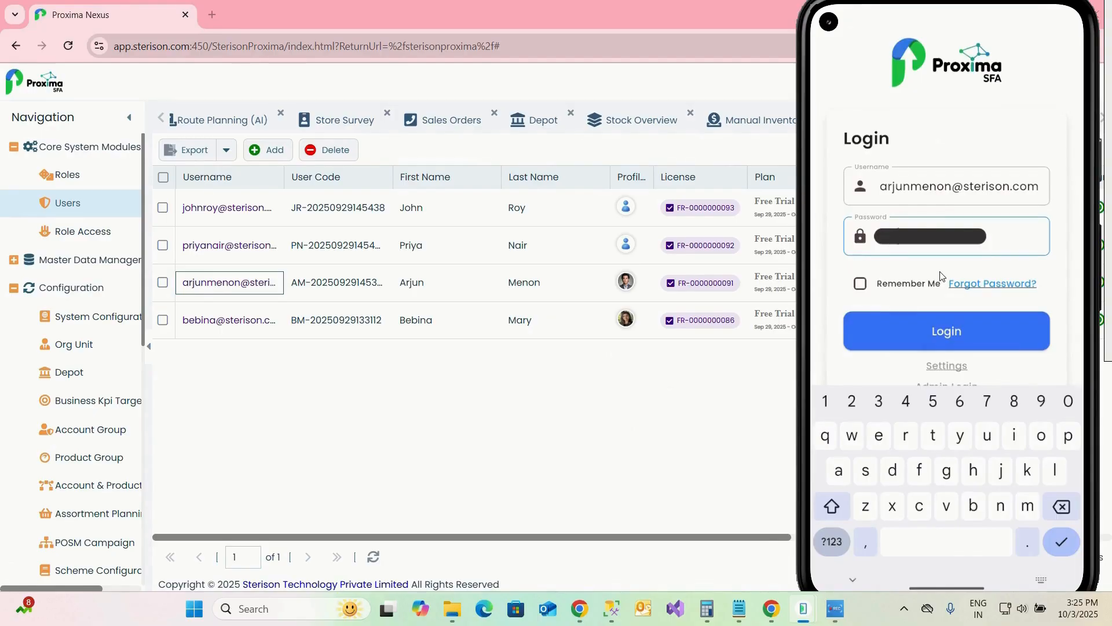
click(860, 283)
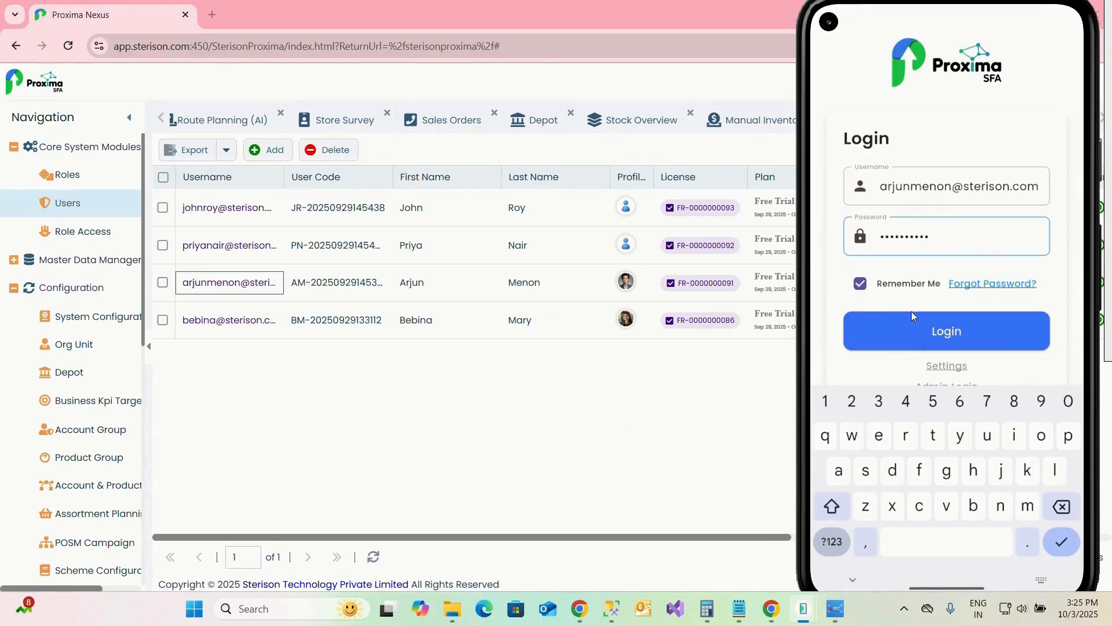
click(992, 332)
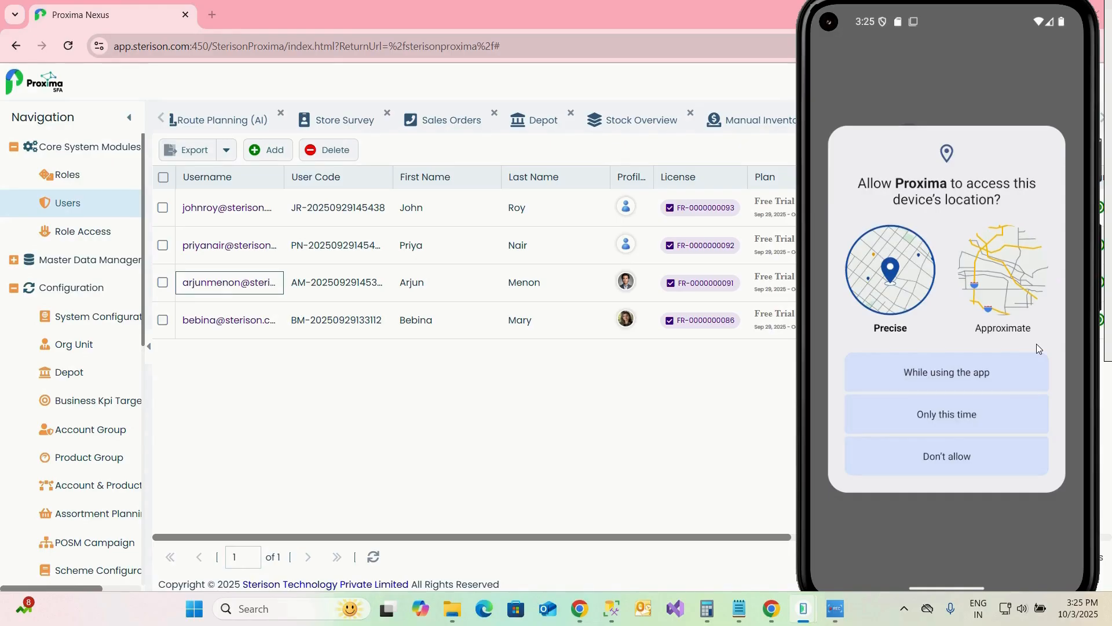
click(1005, 375)
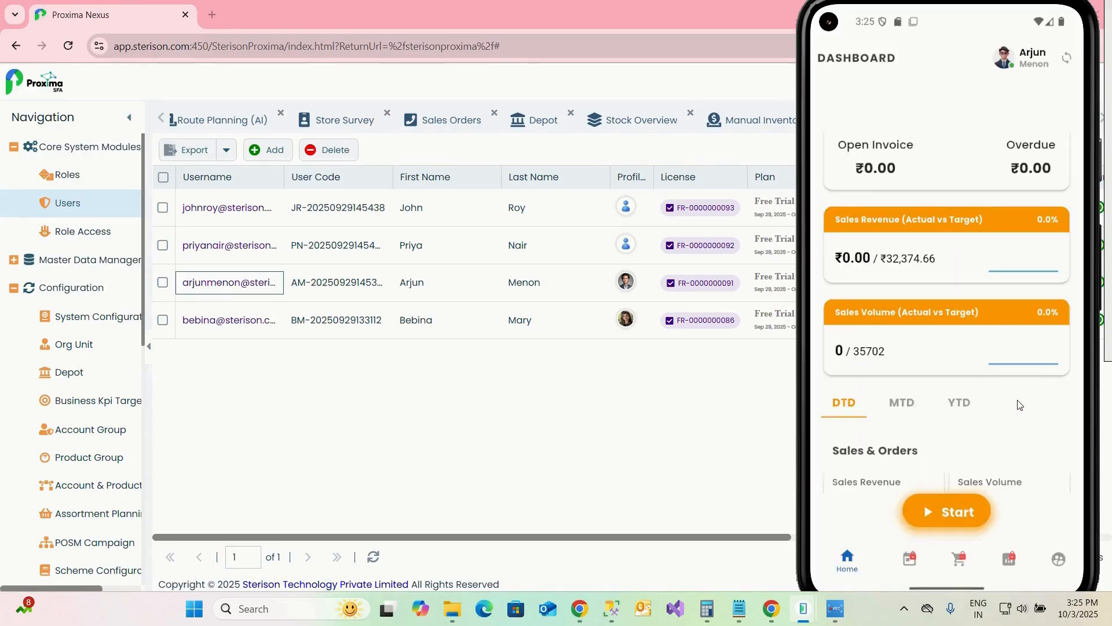
Step: In Nexus Users, open the third user's KPI targets and edit the SC01 YTD sales revenue target
drag(1024, 432, 1036, 400)
scroll(1014, 394, down, 3)
scroll(1014, 394, up, 3)
click(701, 539)
drag(701, 539, 860, 539)
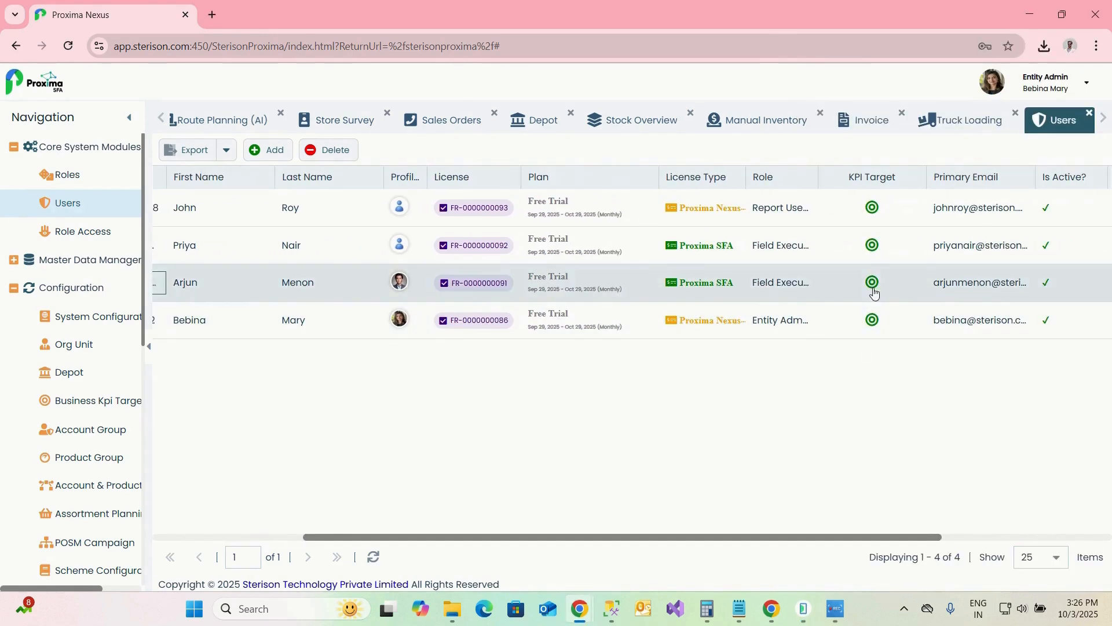
click(873, 287)
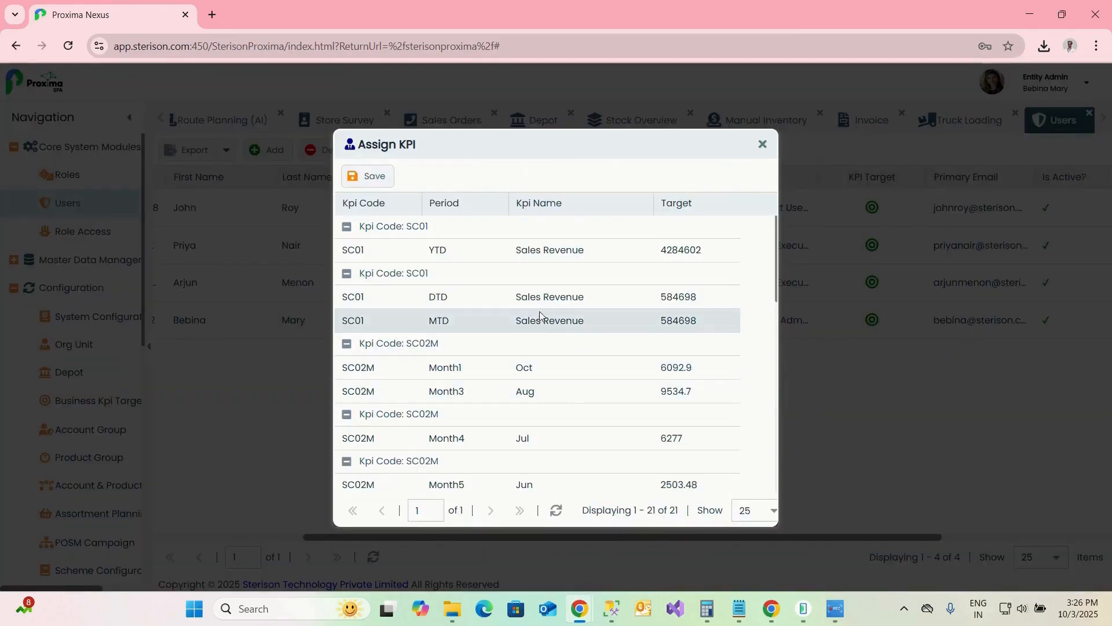
click(692, 251)
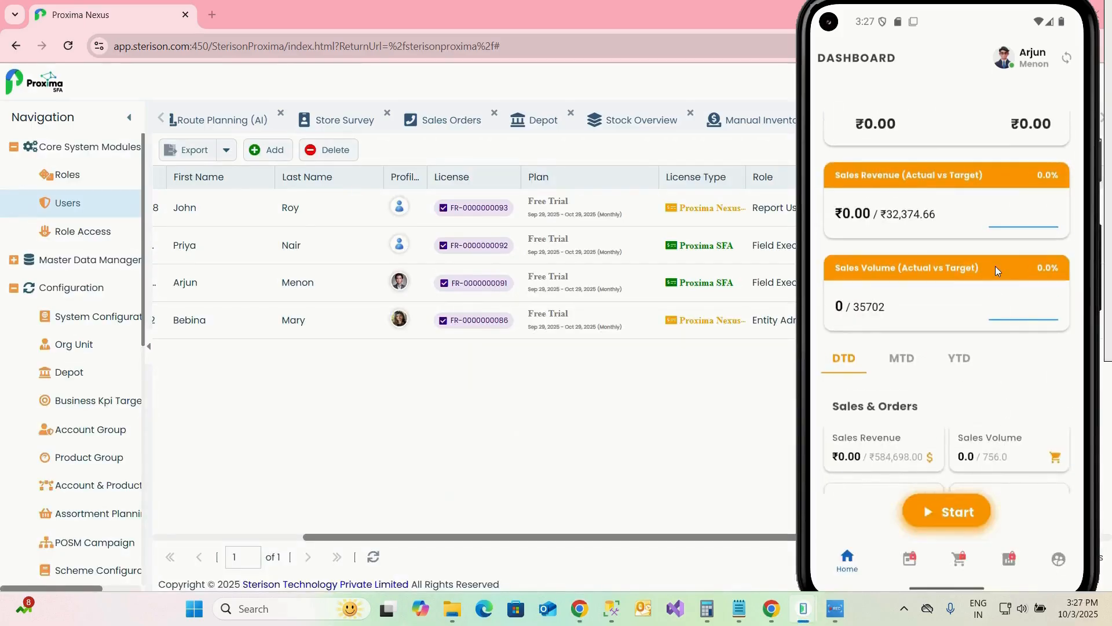
Step: Start and confirm the working day in the field app
scroll(998, 279, up, 1)
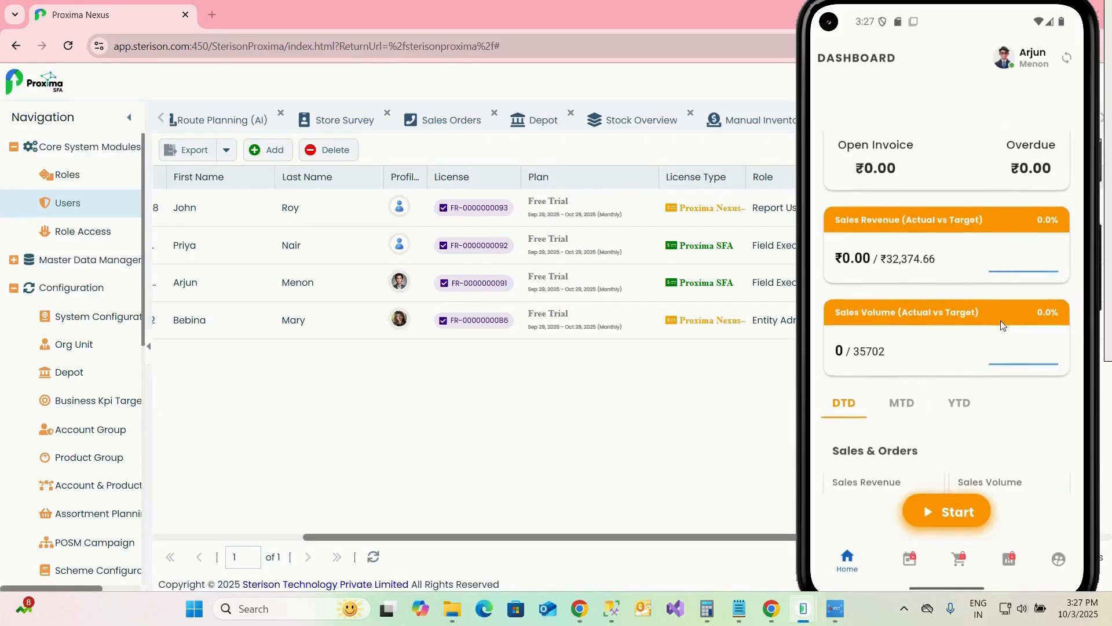
click(956, 515)
click(985, 455)
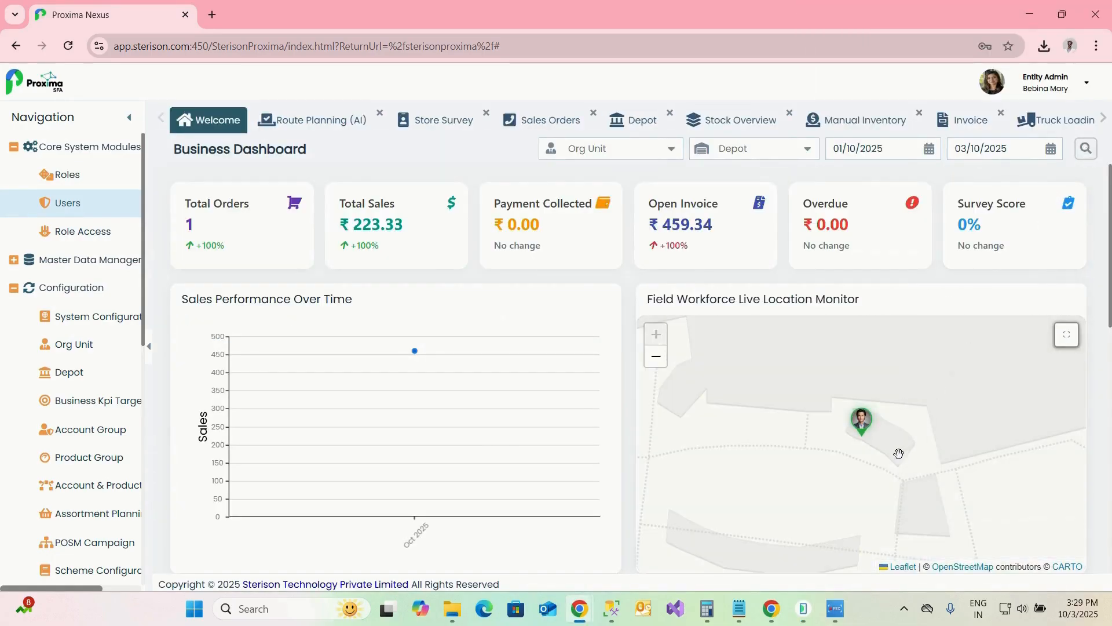
Step: Create a Product discussion office activity titled 'New product discussion' with notes 'Iniovatoin on meeting'
mouse_move(868, 433)
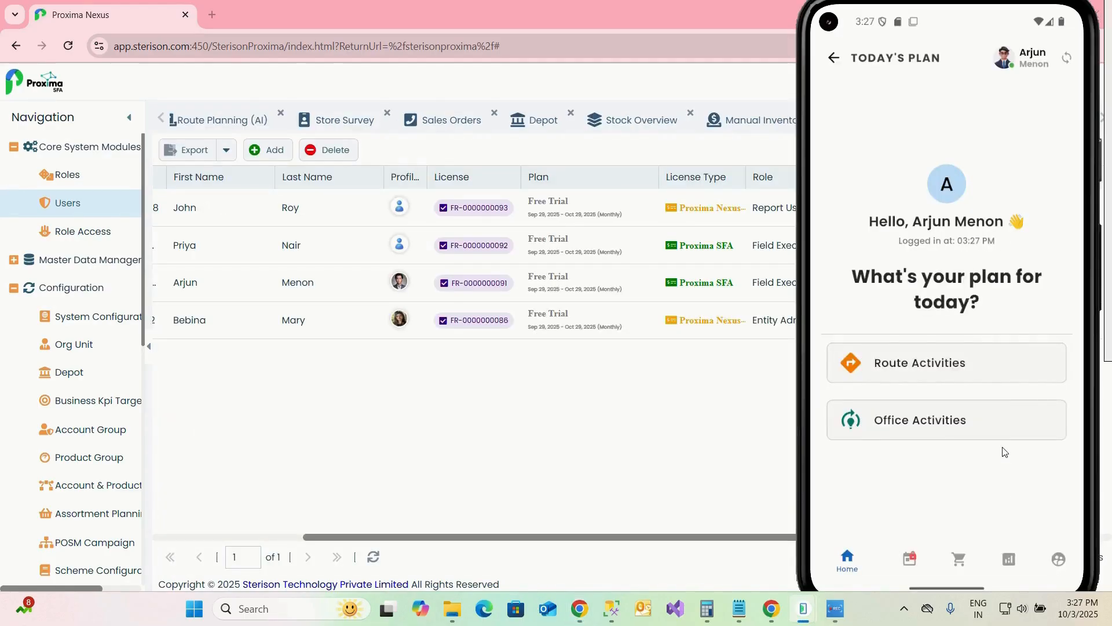
click(975, 430)
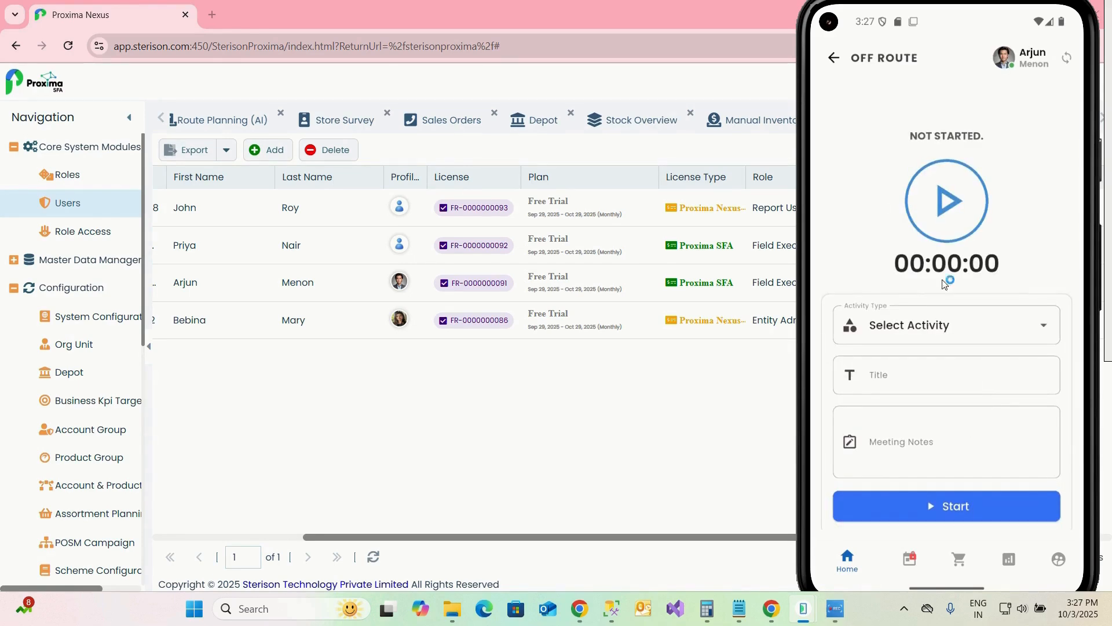
click(1046, 336)
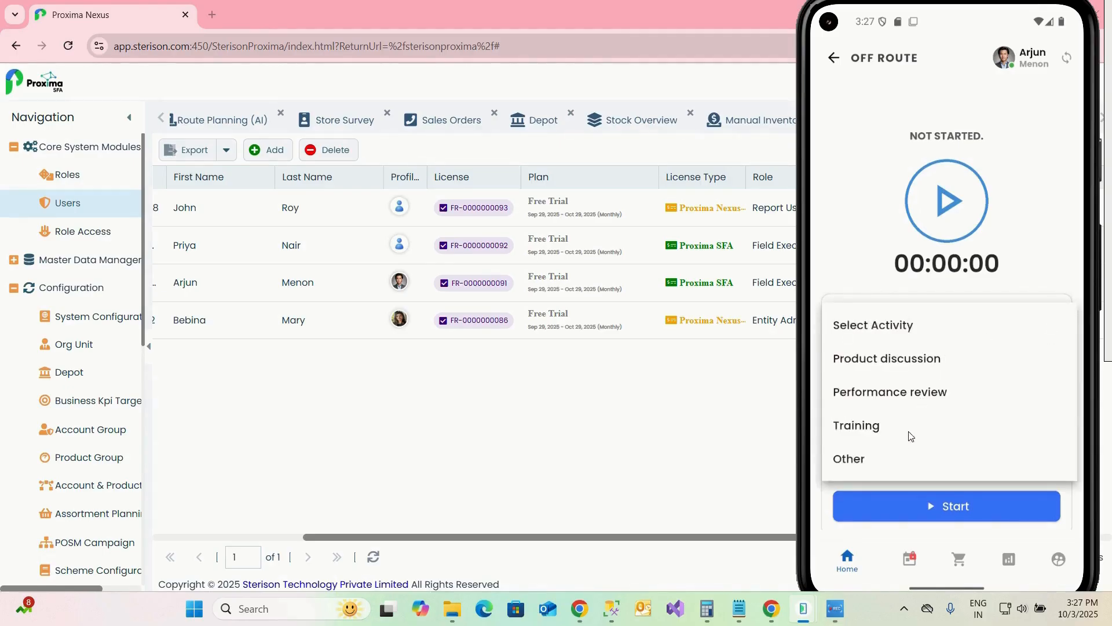
click(866, 246)
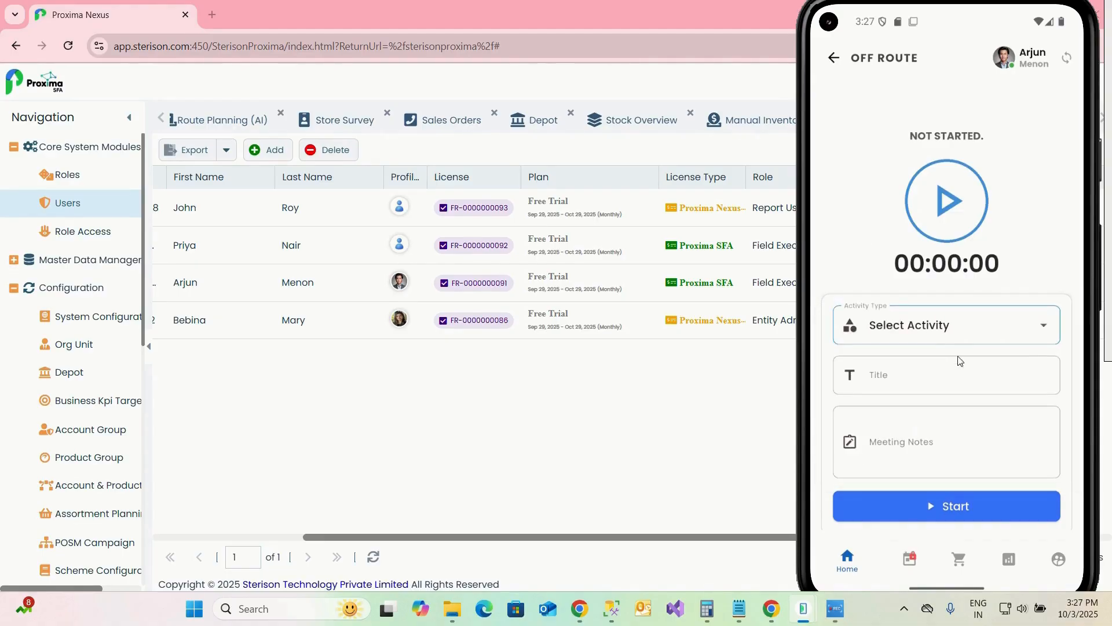
click(1044, 328)
click(985, 370)
click(975, 394)
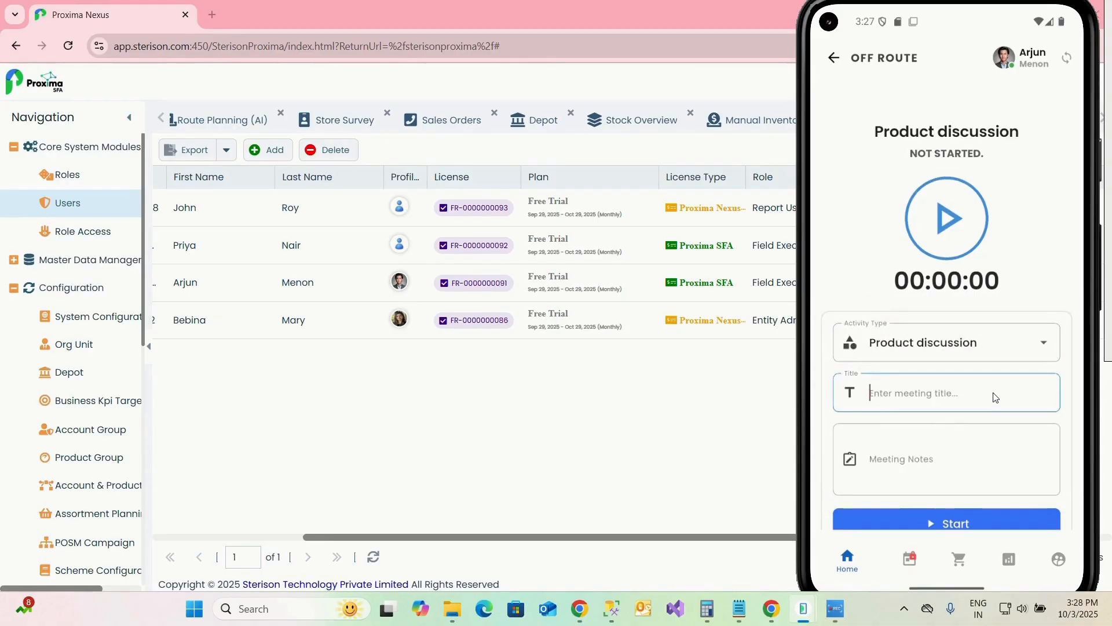
text(New product discuss)
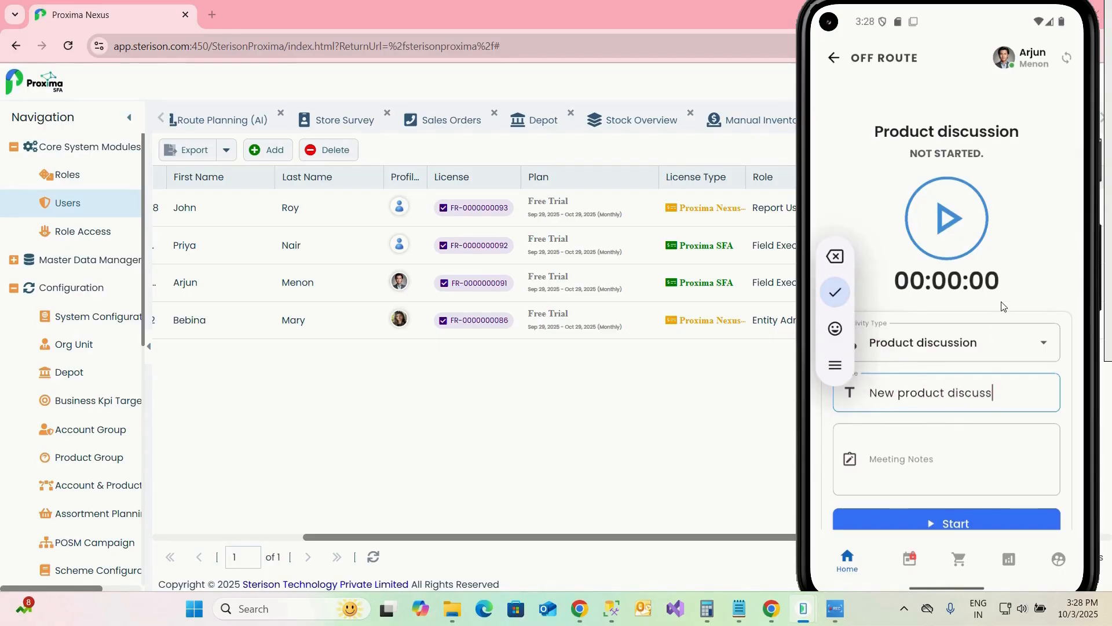
text(ion)
click(961, 447)
text(Iniovato)
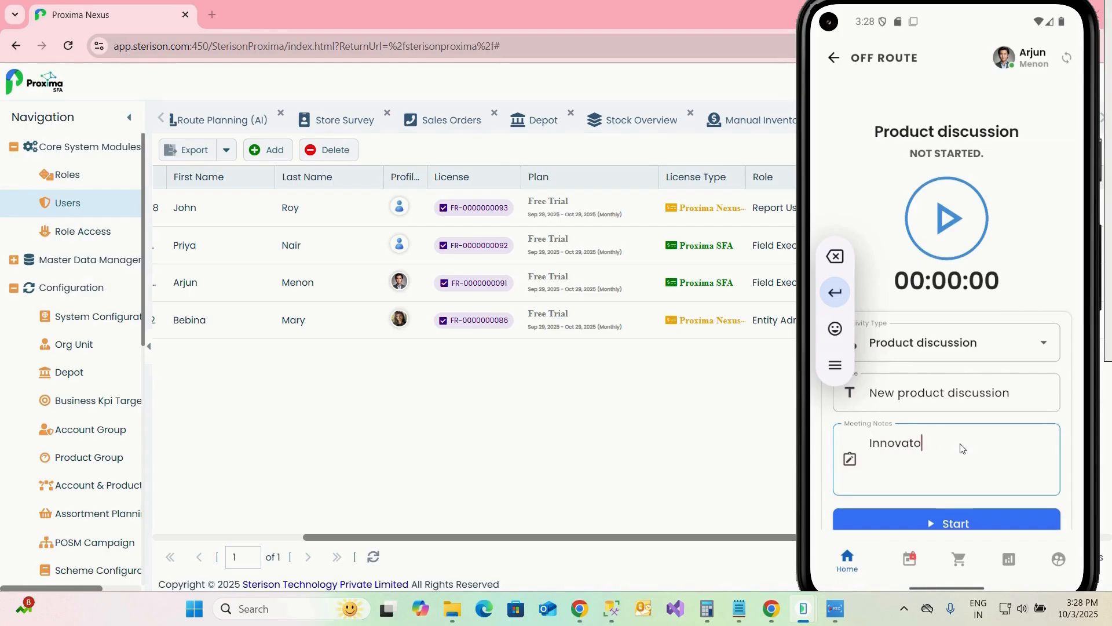
text(in on meeting)
Step: Start the product discussion, stop it with confirmation, and return to Today's Plan
scroll(979, 488, down, 1)
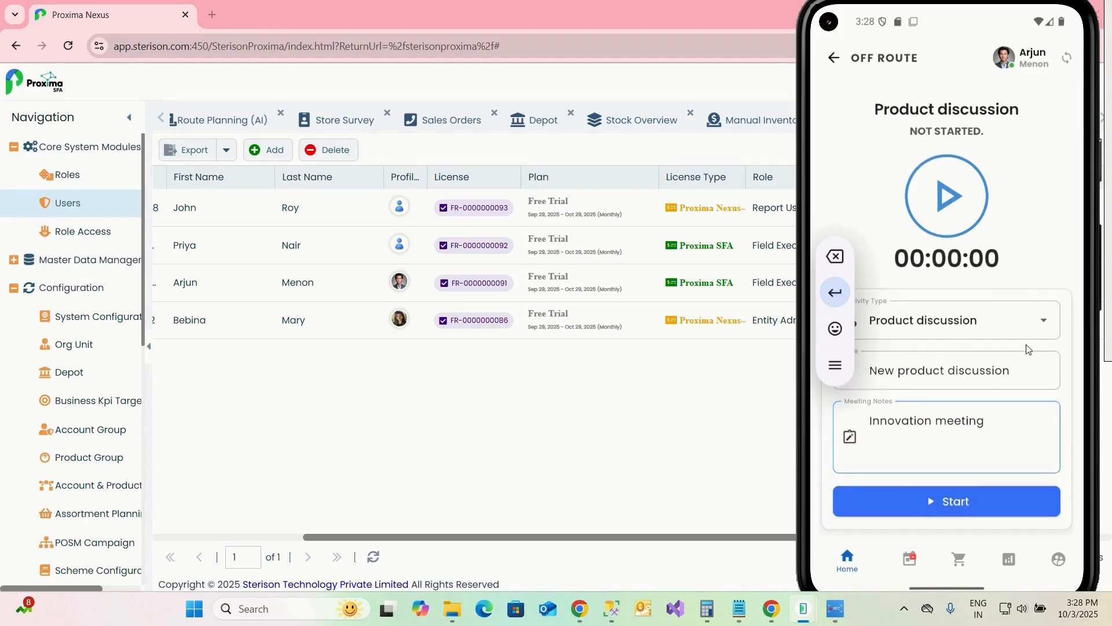
click(979, 489)
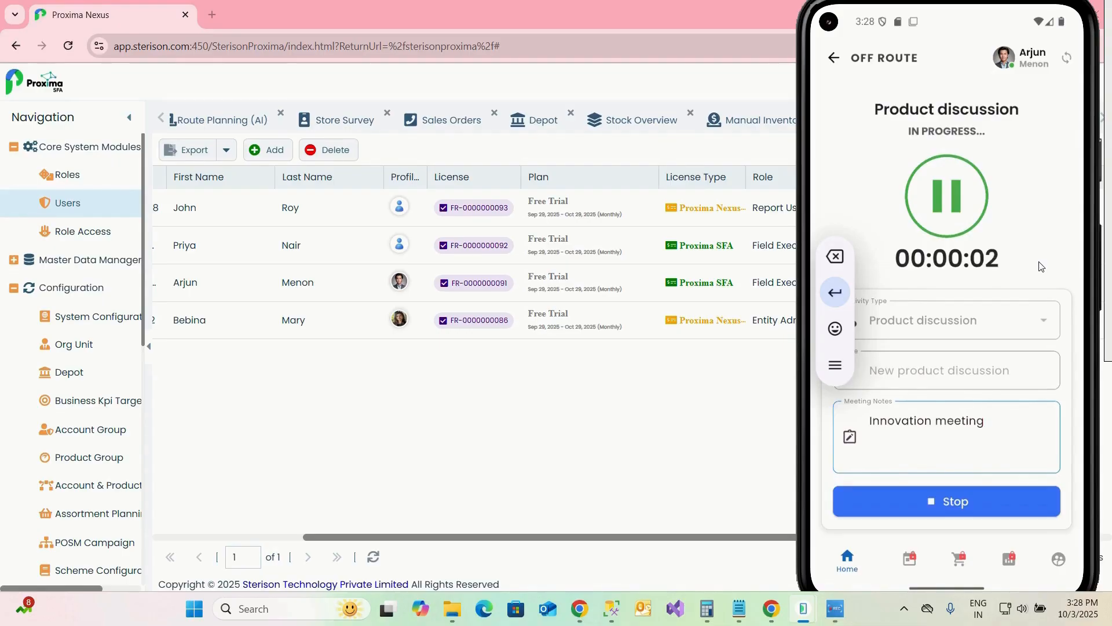
click(988, 502)
click(1021, 343)
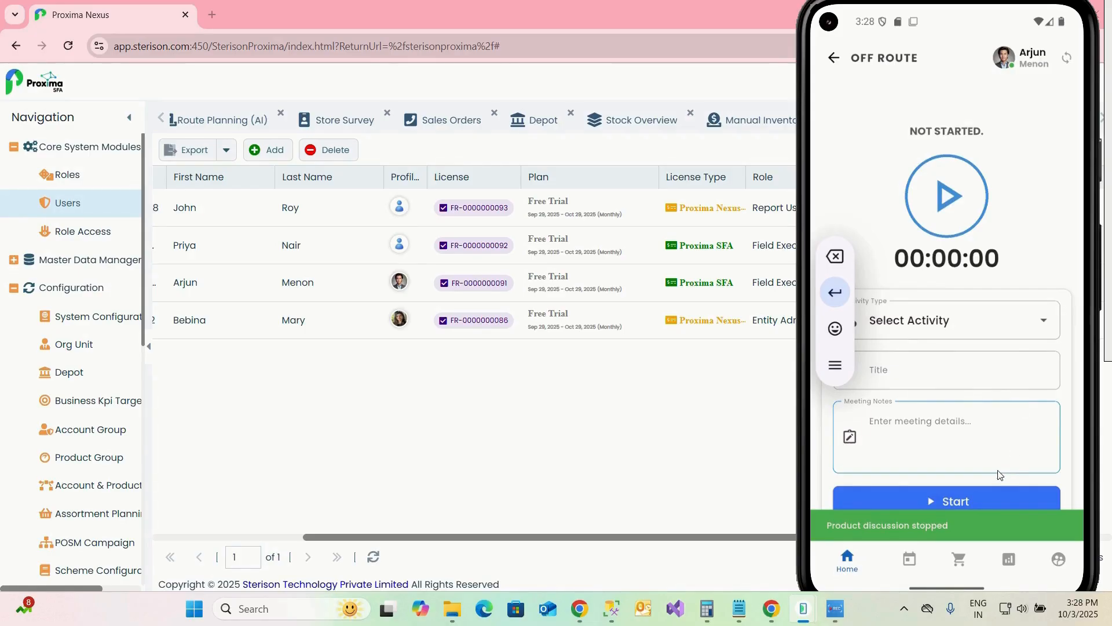
click(833, 58)
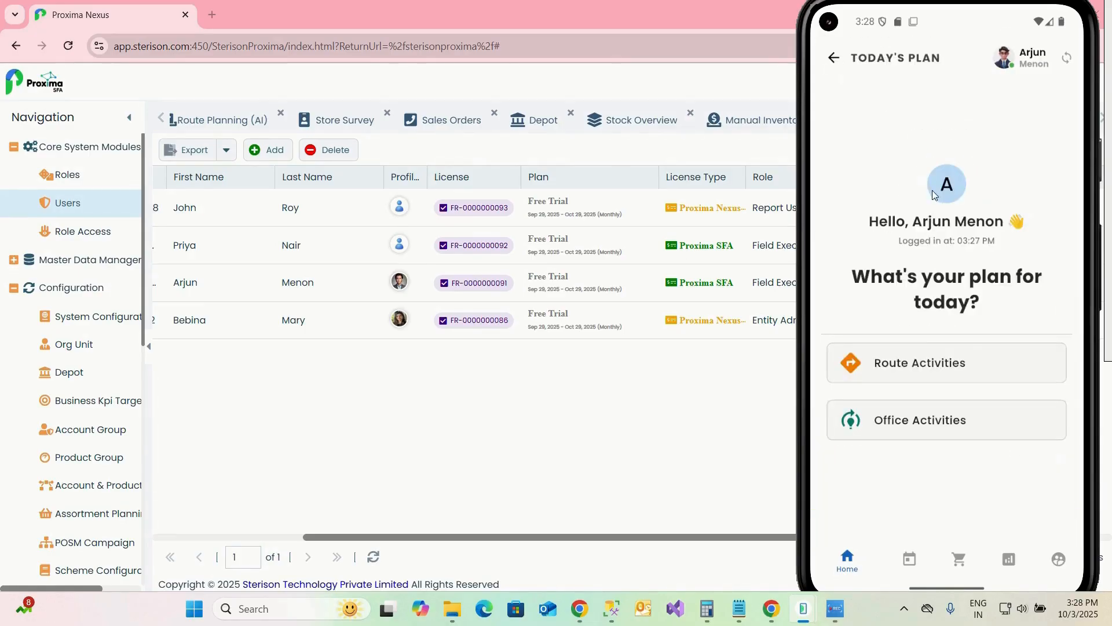
click(963, 374)
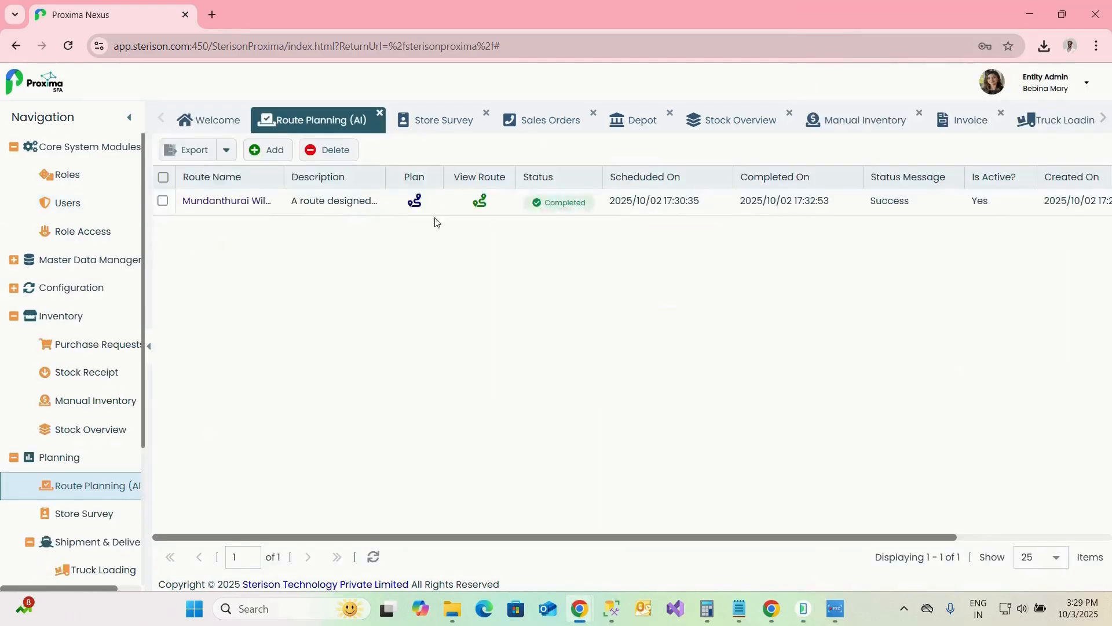
click(413, 200)
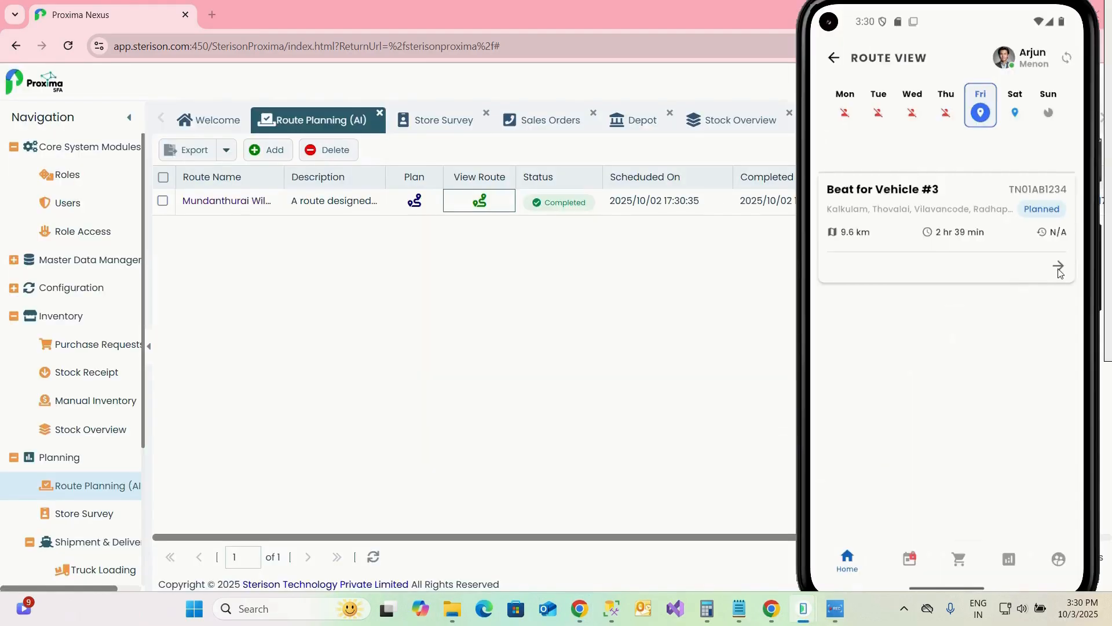
click(1058, 266)
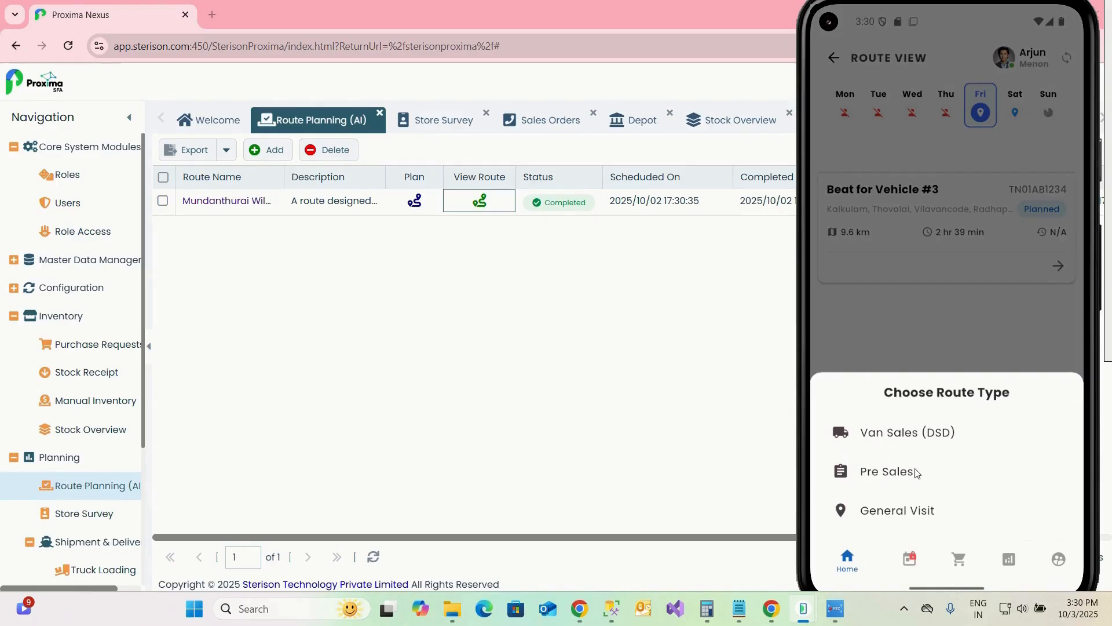
click(918, 433)
click(939, 217)
text(5000)
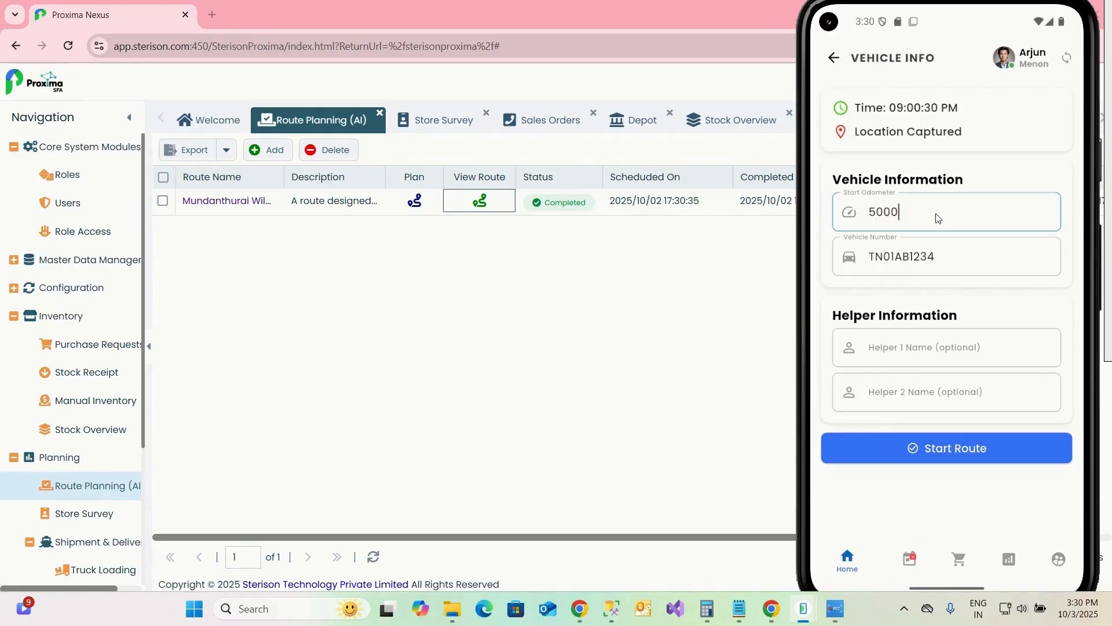
click(923, 350)
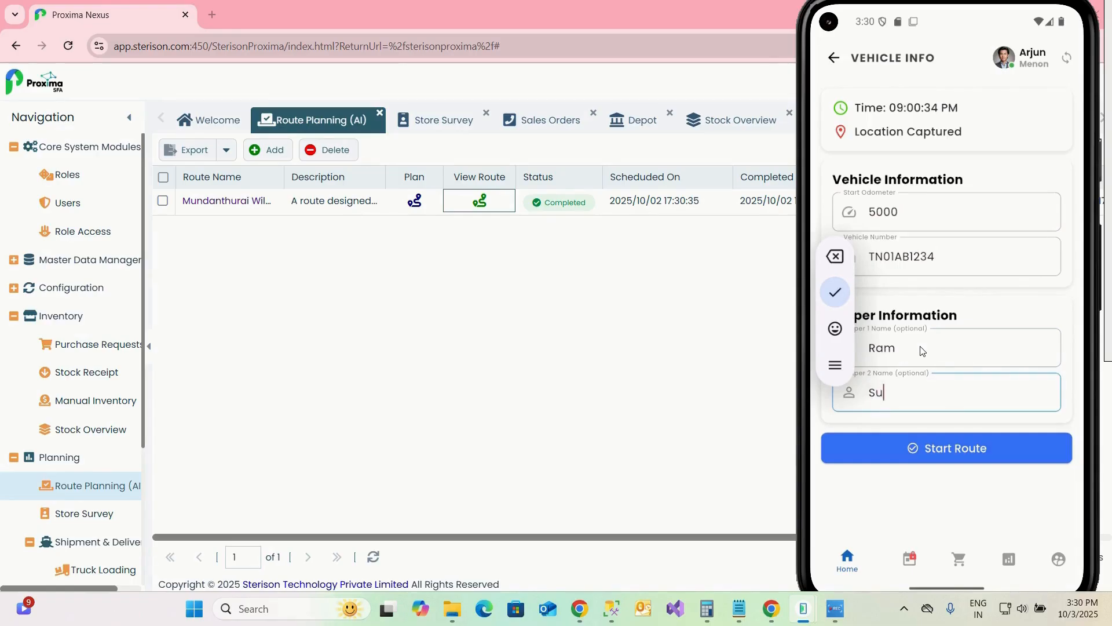
click(961, 453)
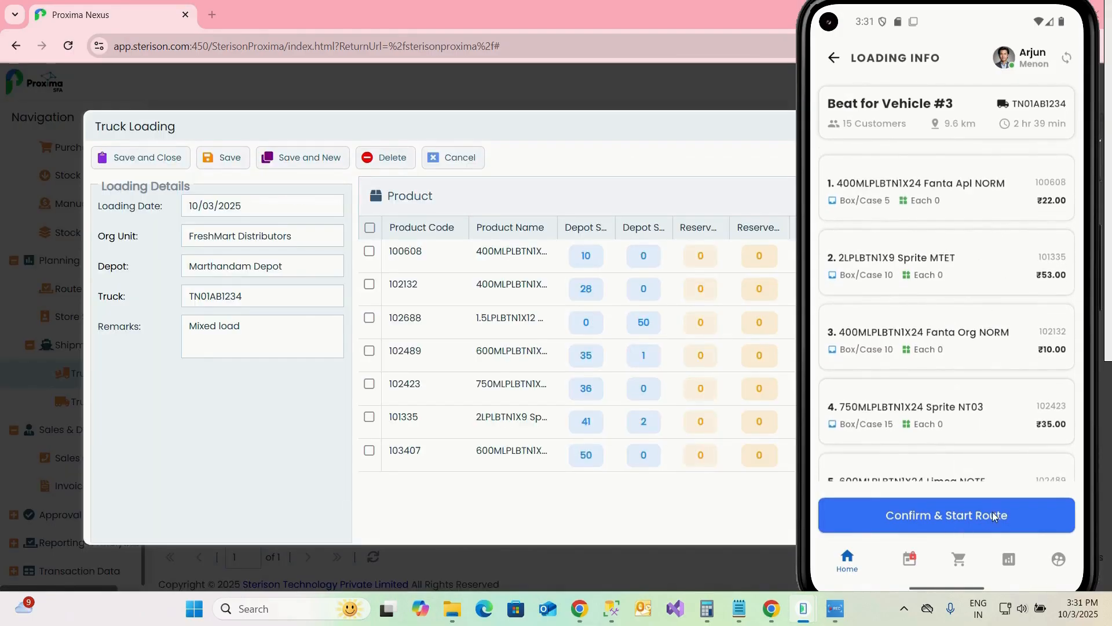
Step: Confirm the truck load to start the route and review the FamilyMart and ShopEase stops on the map
click(992, 515)
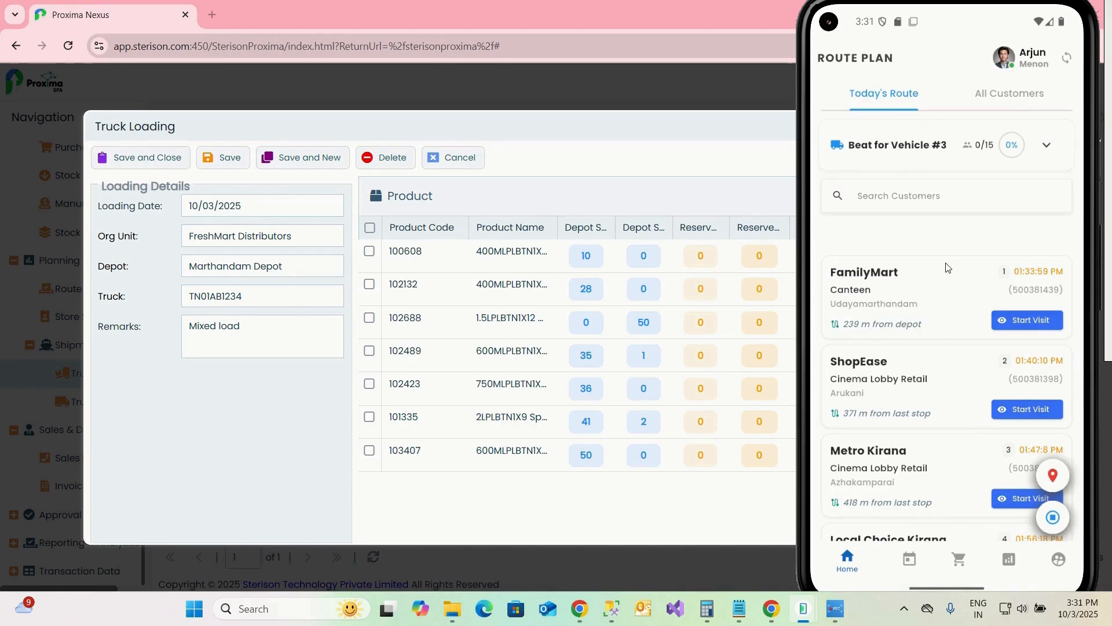
scroll(954, 302, down, 10)
scroll(953, 306, up, 10)
click(1046, 145)
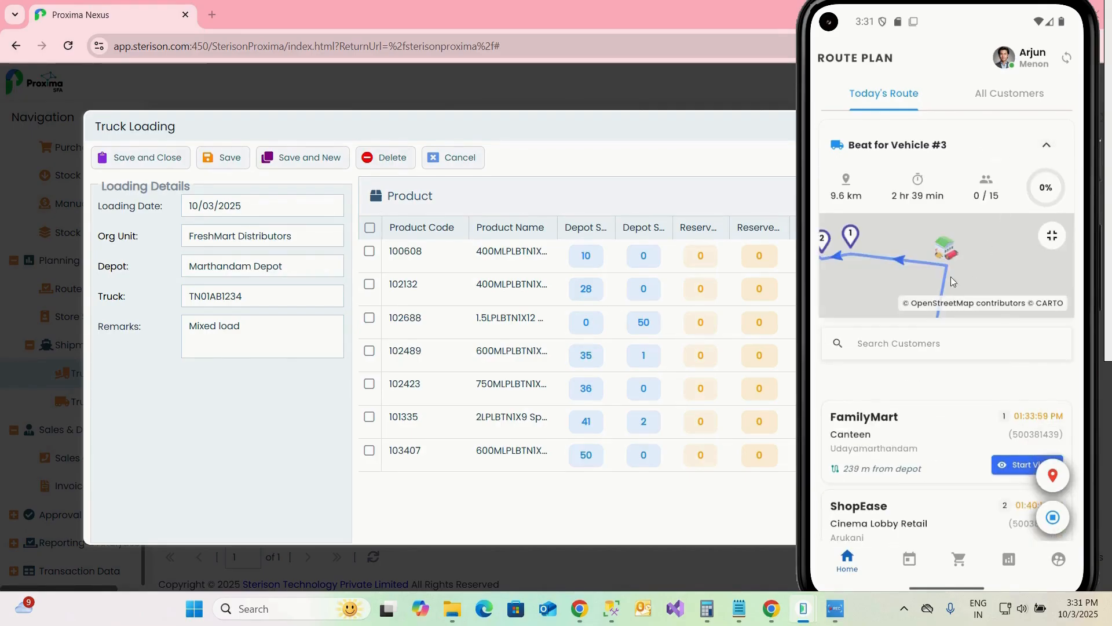
mouse_move(895, 282)
mouse_down()
mouse_move(950, 279)
mouse_move(951, 302)
mouse_move(979, 318)
mouse_up()
click(932, 260)
drag(850, 241, 852, 257)
click(1053, 237)
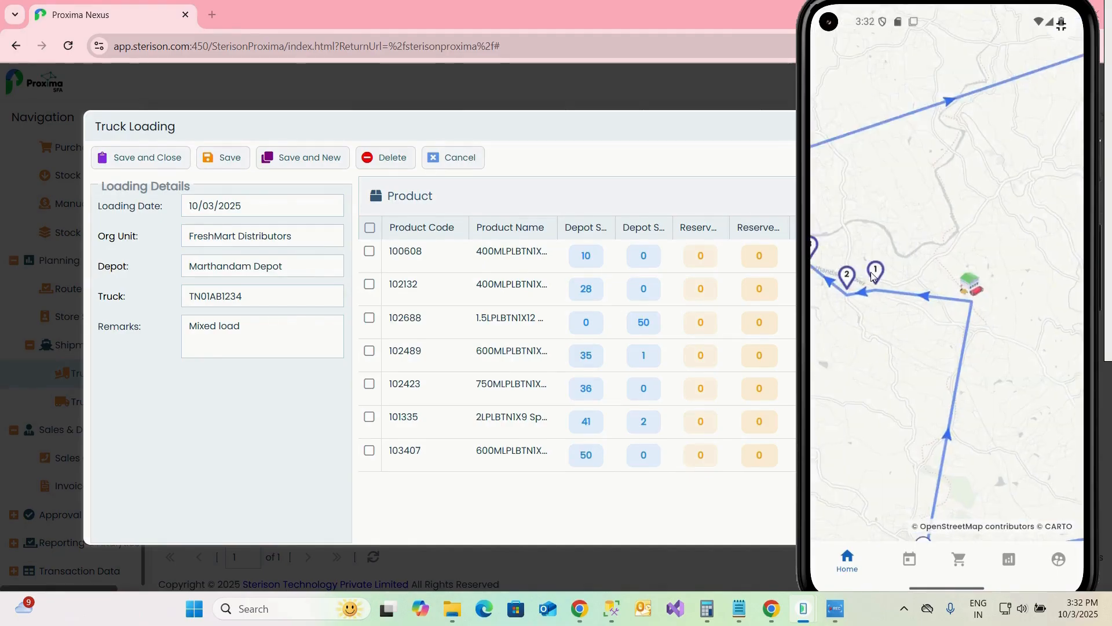
click(945, 313)
click(910, 344)
mouse_move(990, 226)
mouse_down()
mouse_move(967, 243)
mouse_move(939, 211)
mouse_up()
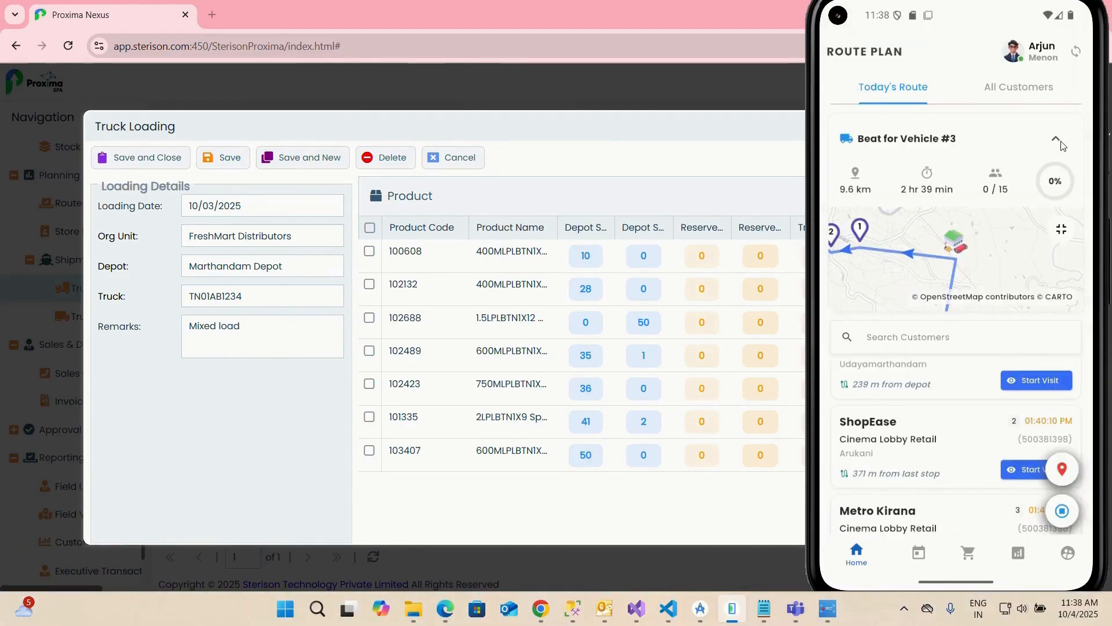
click(1056, 139)
Step: Start the FamilyMart visit despite the location mismatch, view its details, and open the Store Survey
scroll(943, 313, up, 3)
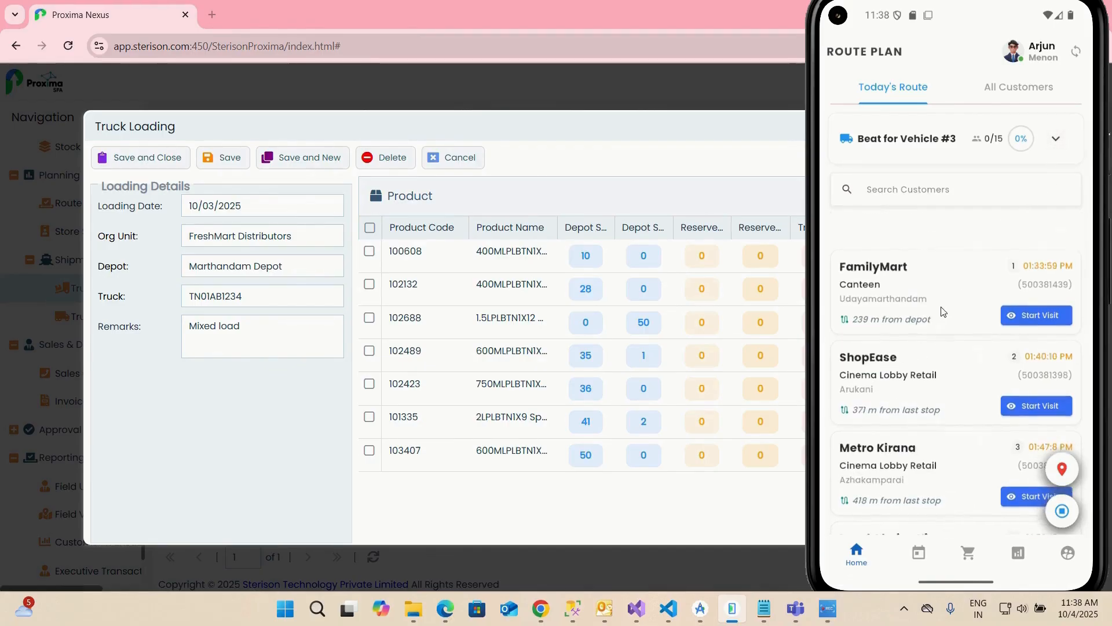
click(1037, 317)
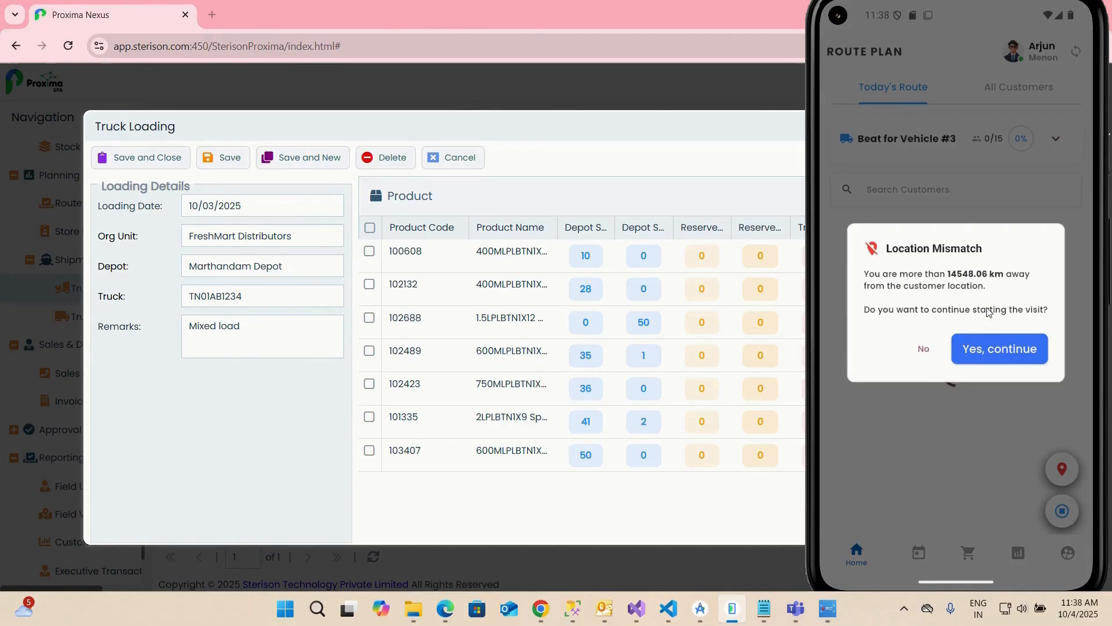
click(998, 352)
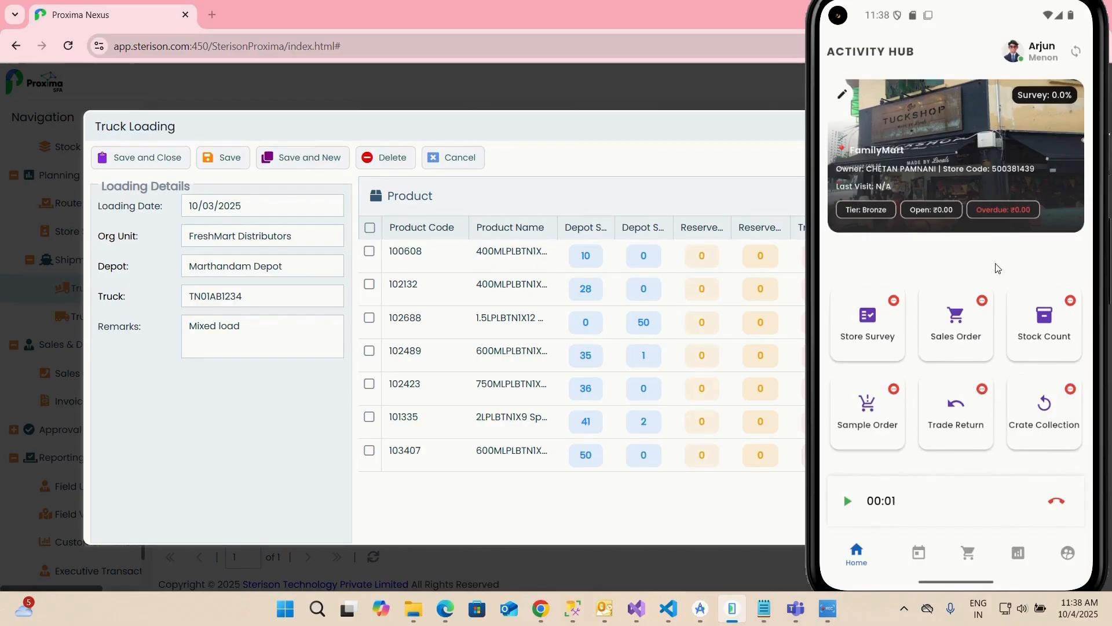
scroll(977, 324, down, 5)
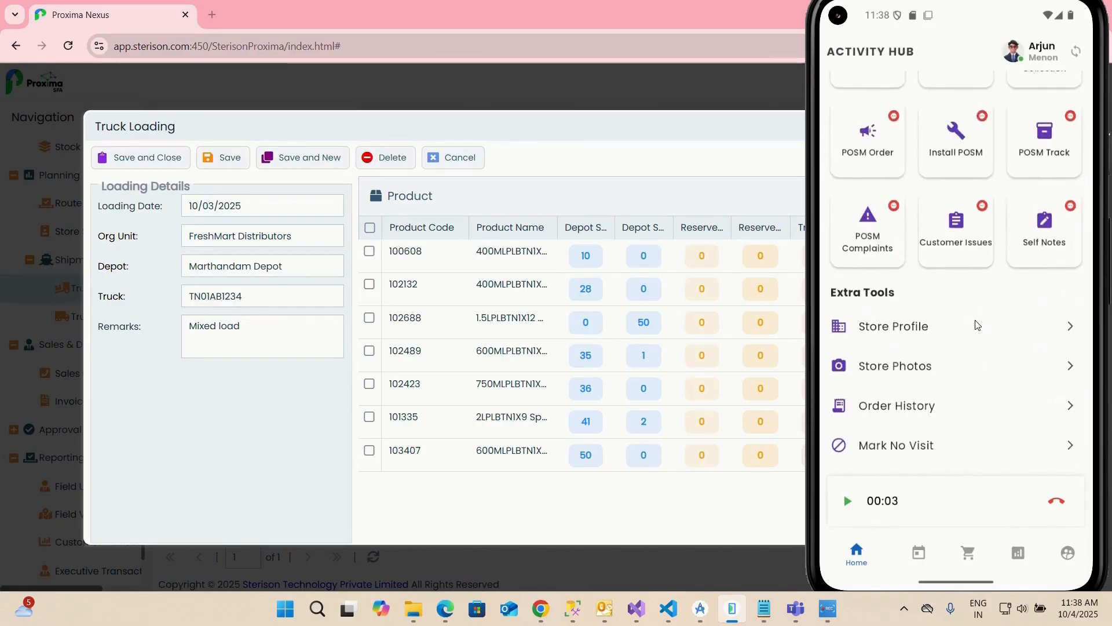
scroll(973, 322, up, 5)
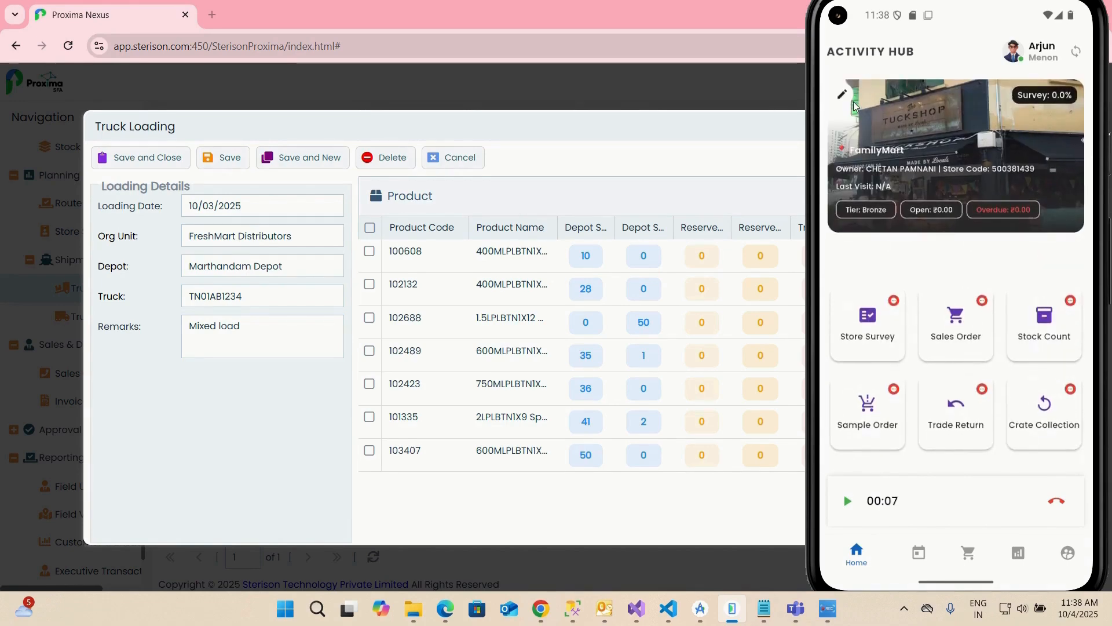
click(841, 95)
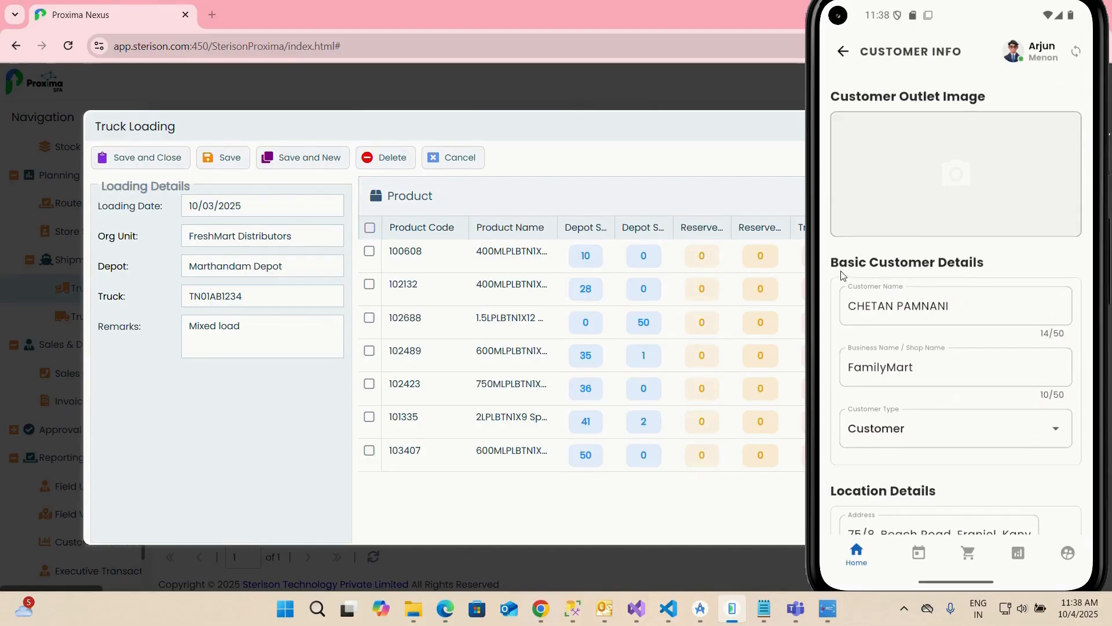
scroll(842, 277, down, 5)
scroll(1031, 242, down, 15)
scroll(975, 342, up, 5)
scroll(972, 333, up, 5)
right_click(952, 339)
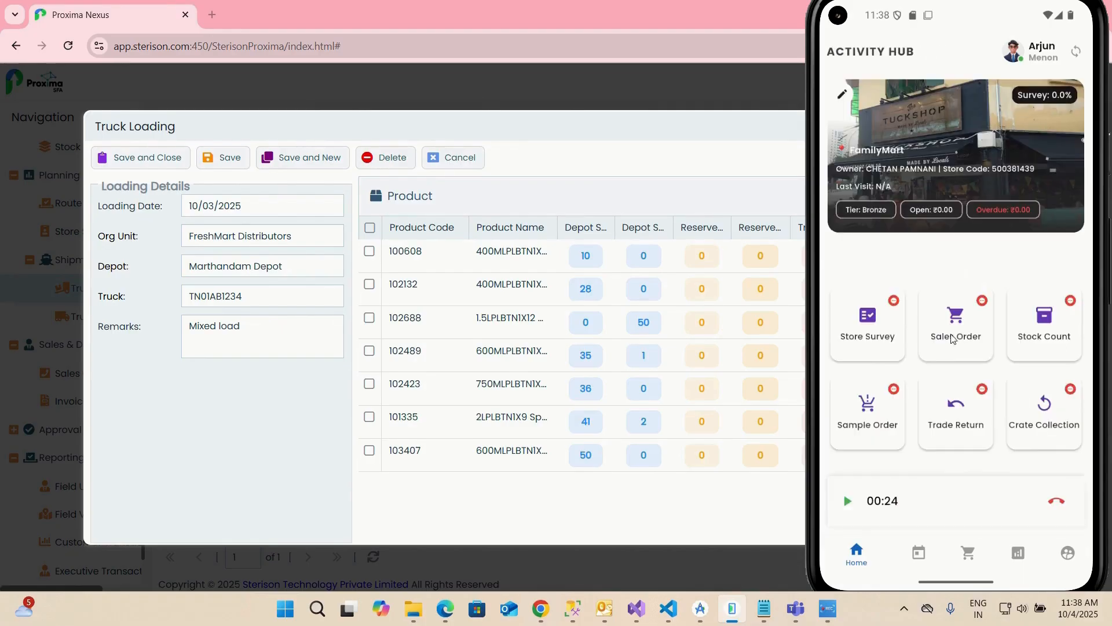
click(878, 322)
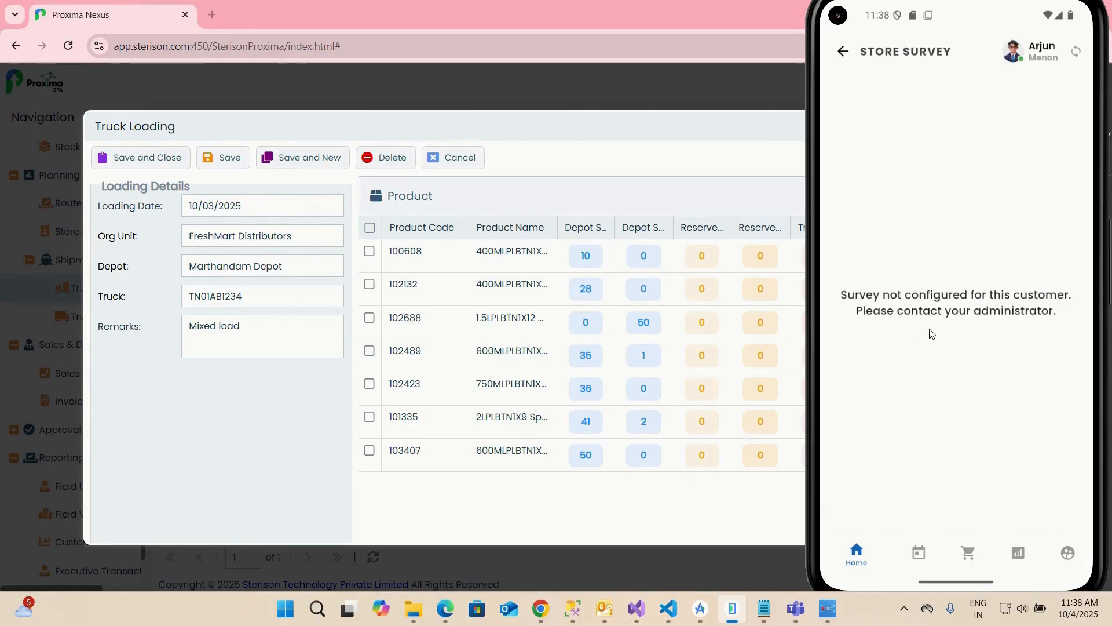
Step: Start a Van Sales (DSD) order from FamilyMart's activity hub
click(844, 52)
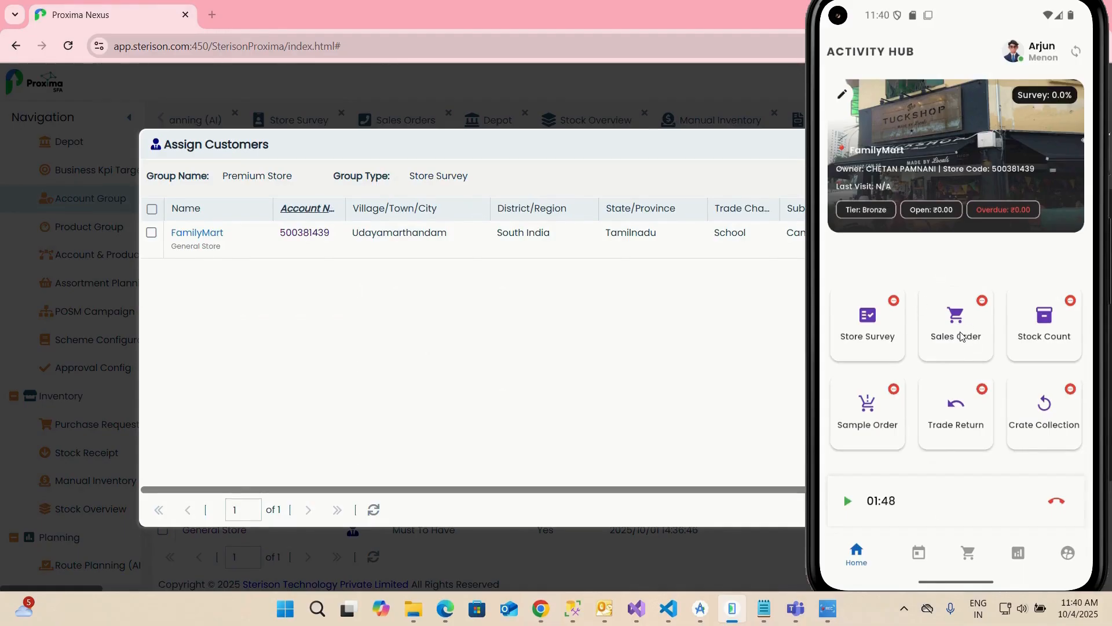
click(960, 334)
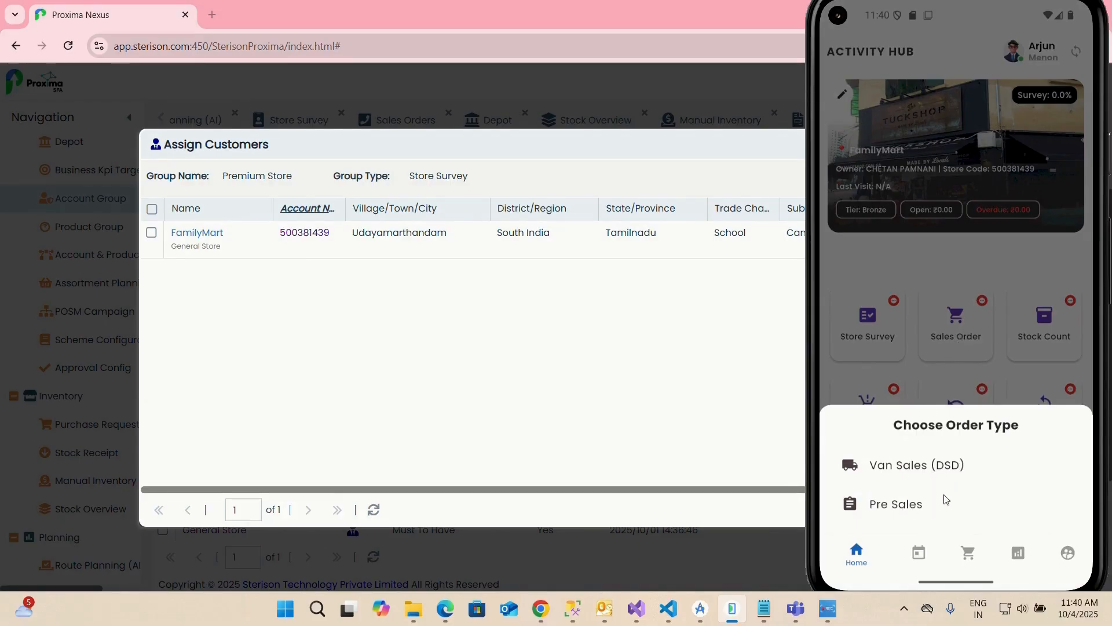
click(934, 467)
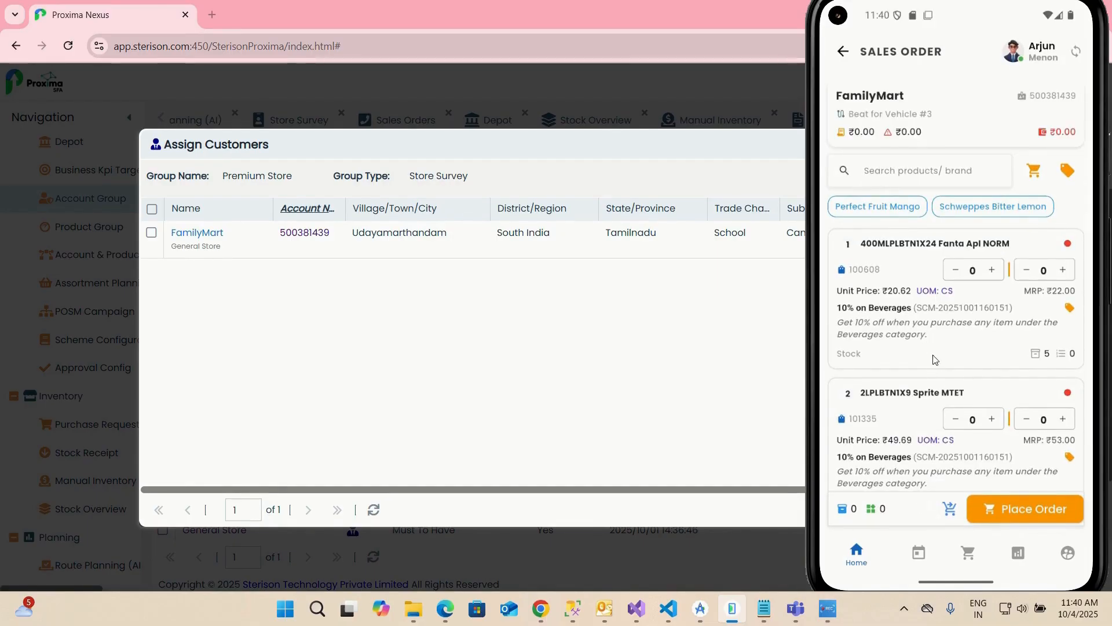
scroll(933, 342, down, 8)
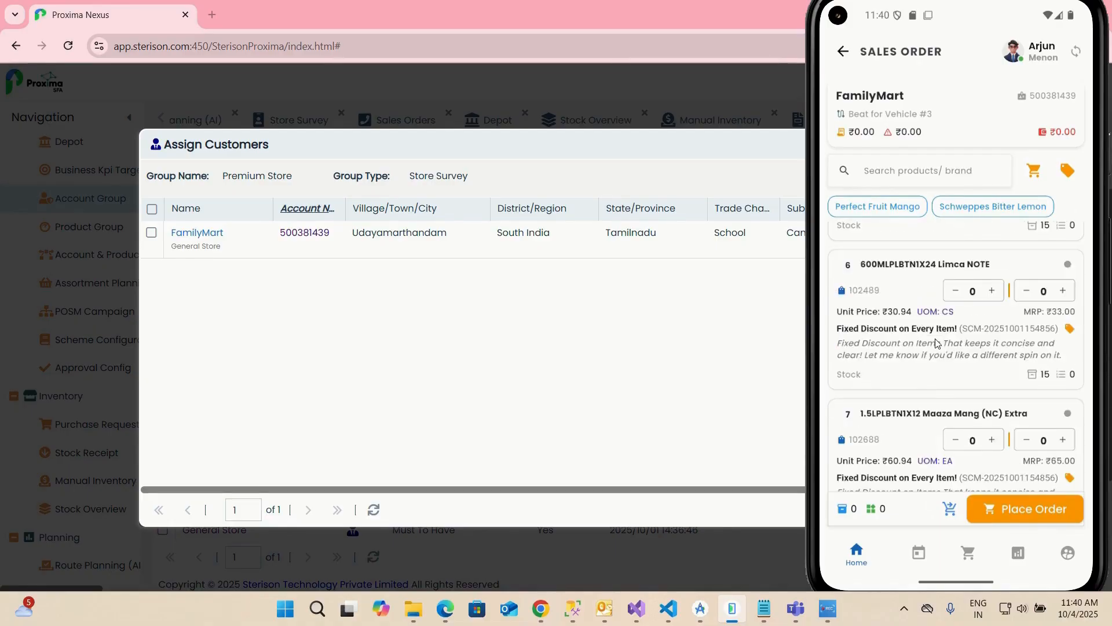
scroll(933, 342, up, 8)
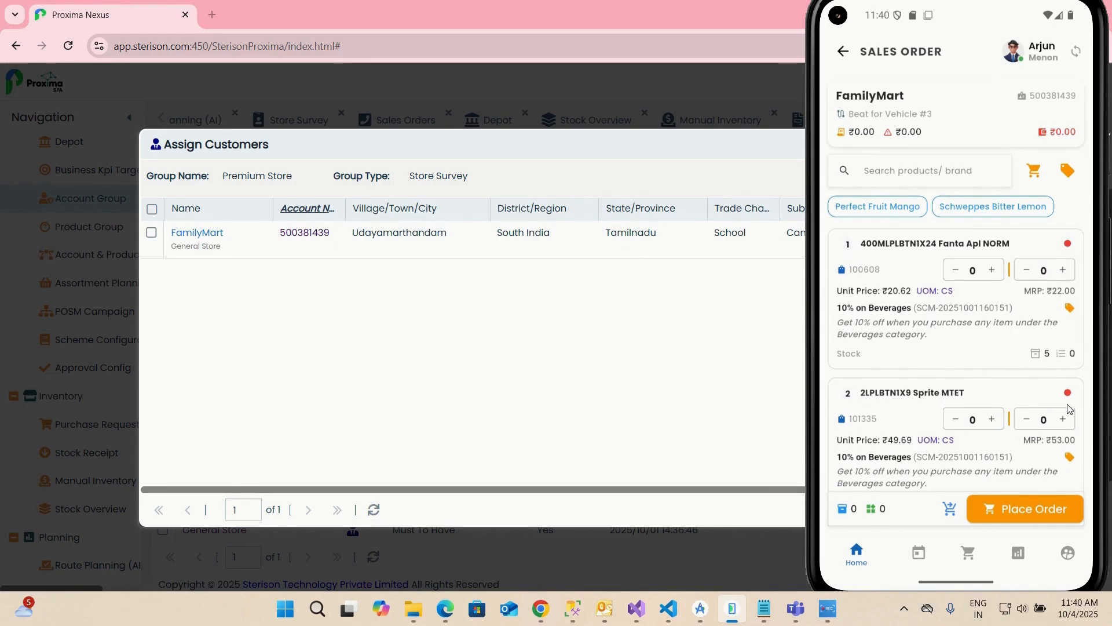
scroll(1047, 392, down, 10)
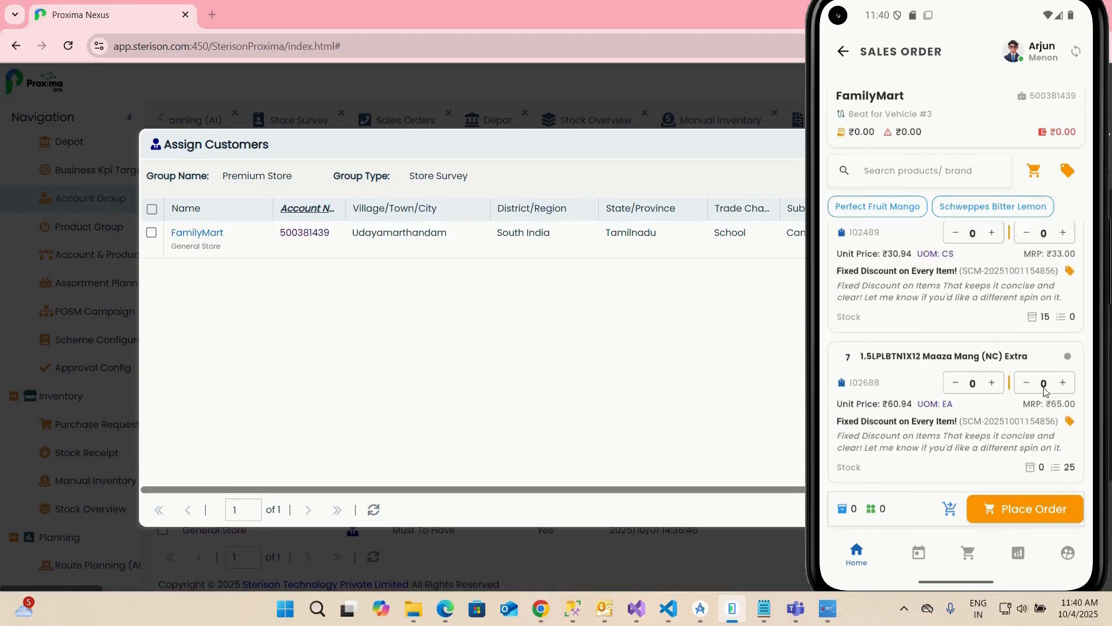
scroll(1043, 392, up, 10)
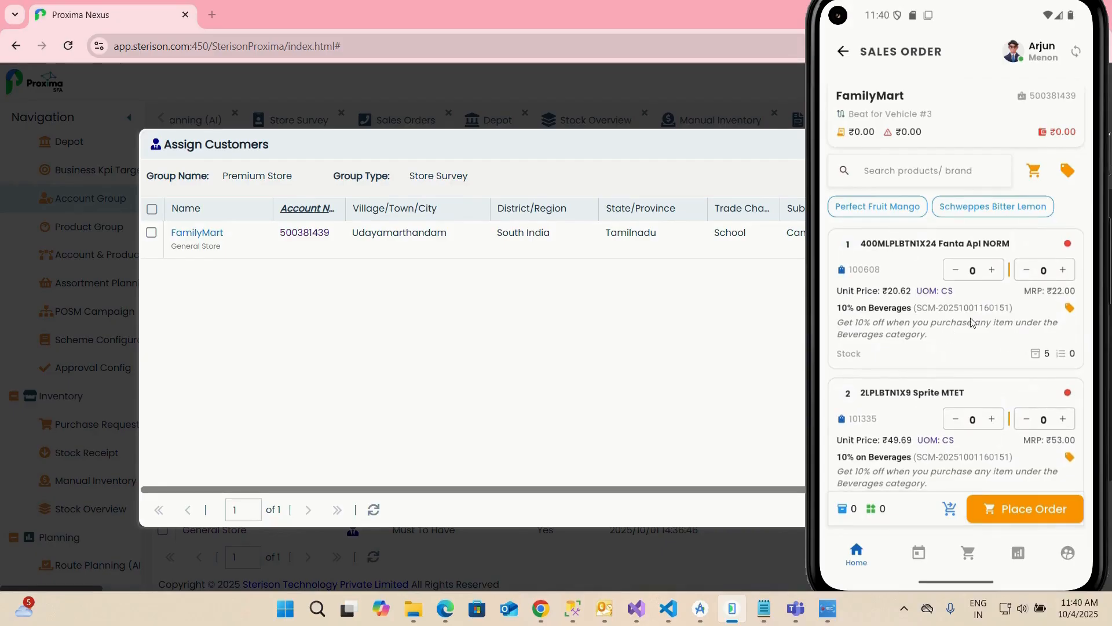
Step: Add cases of Fanta Apl NORM and Sprite PIPA and units of Maaza Mang to the order
click(995, 273)
click(995, 272)
scroll(979, 365, down, 5)
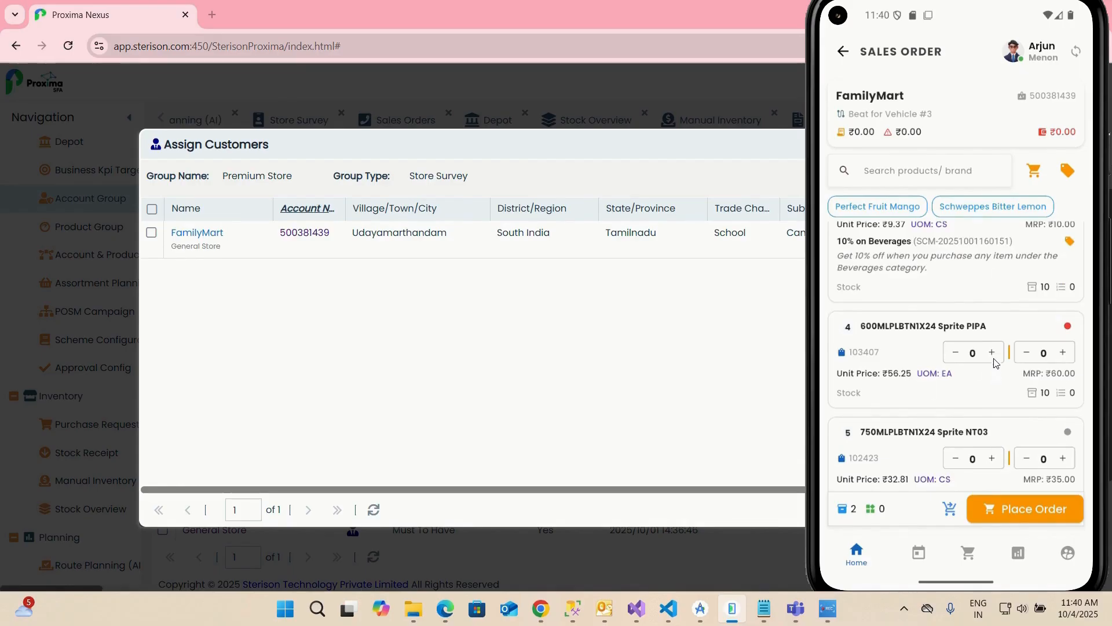
click(992, 352)
click(992, 352)
click(994, 353)
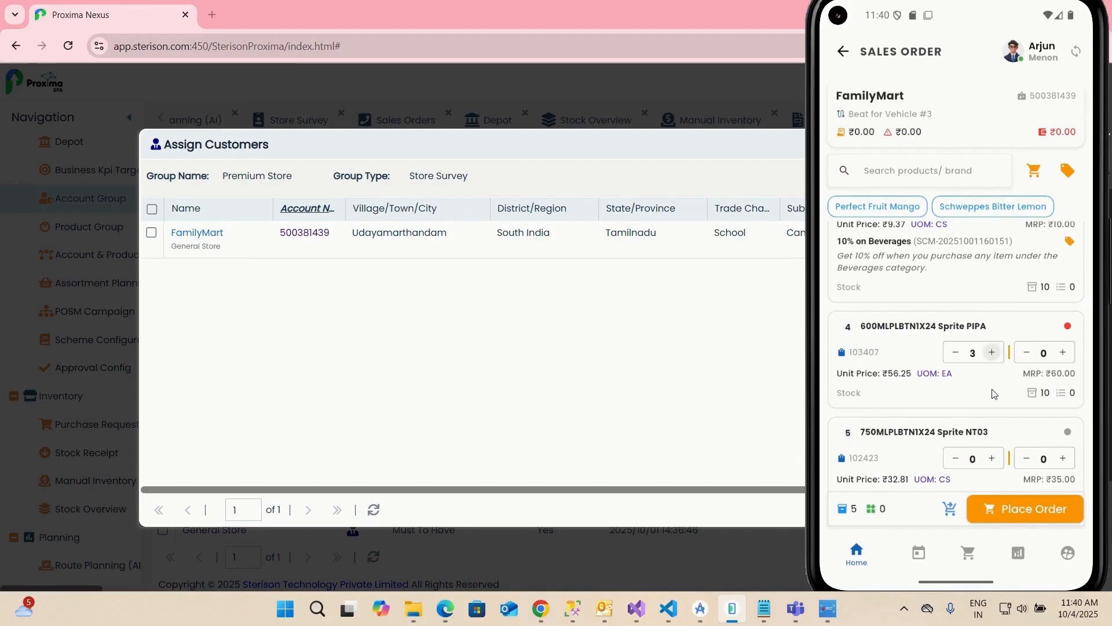
scroll(994, 397, down, 5)
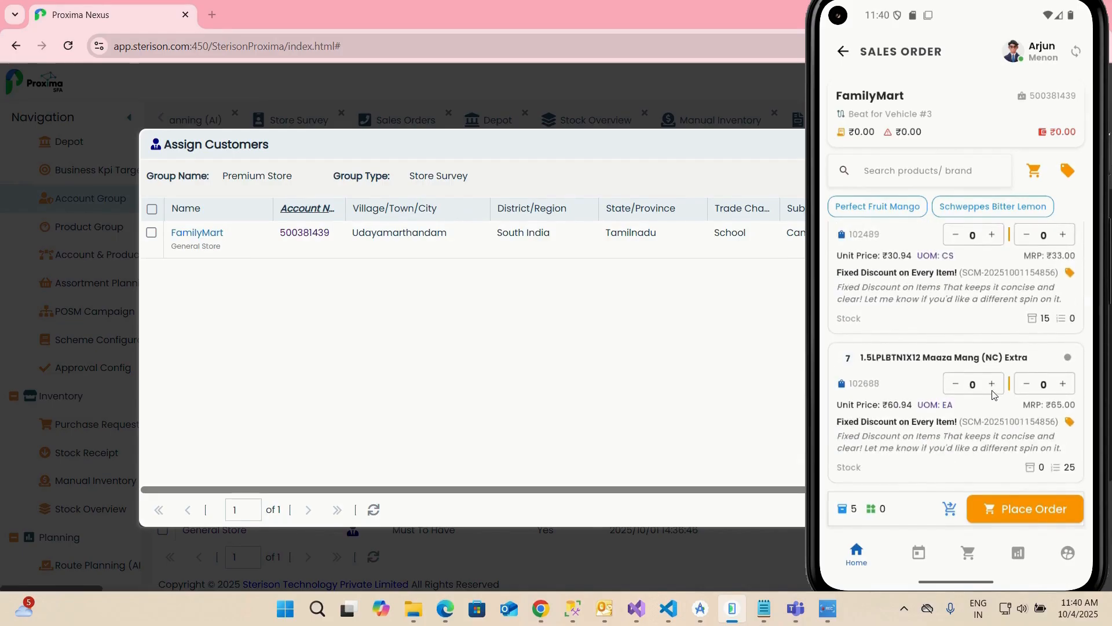
click(995, 385)
click(995, 384)
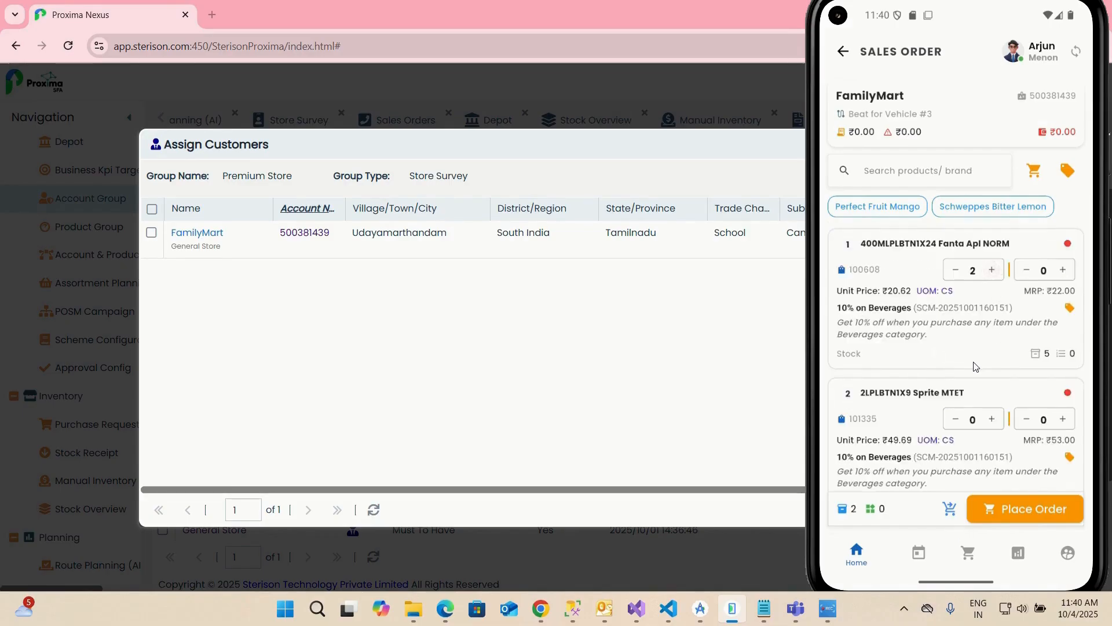
Step: Raise the Sprite PIPA case count and add 2 units of Maaza Mang
scroll(975, 367, down, 5)
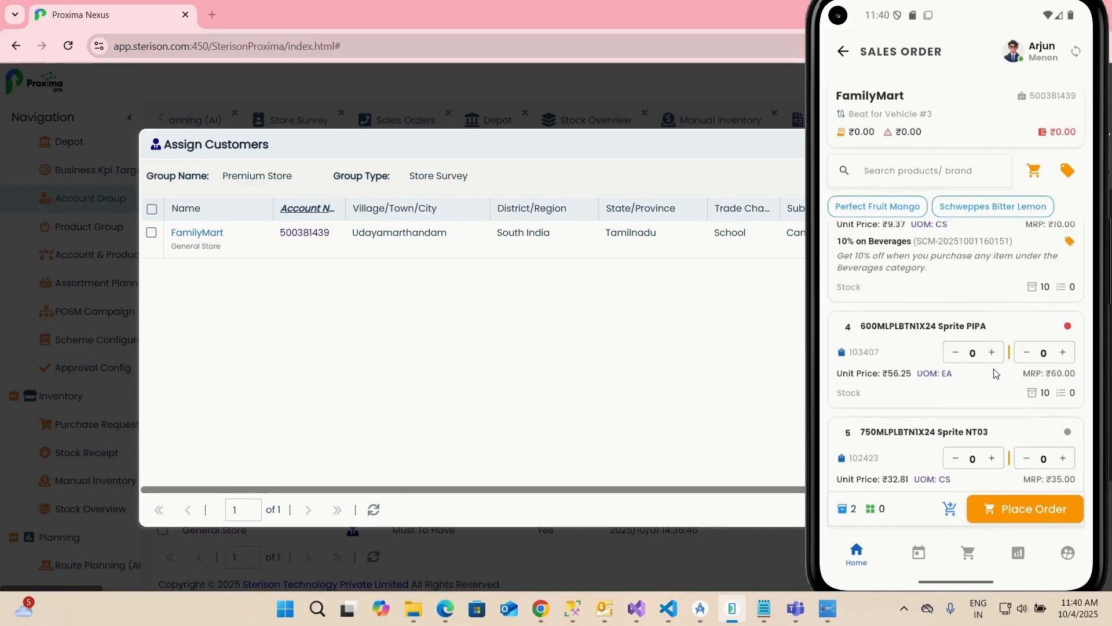
click(993, 352)
click(992, 353)
scroll(992, 394, down, 3)
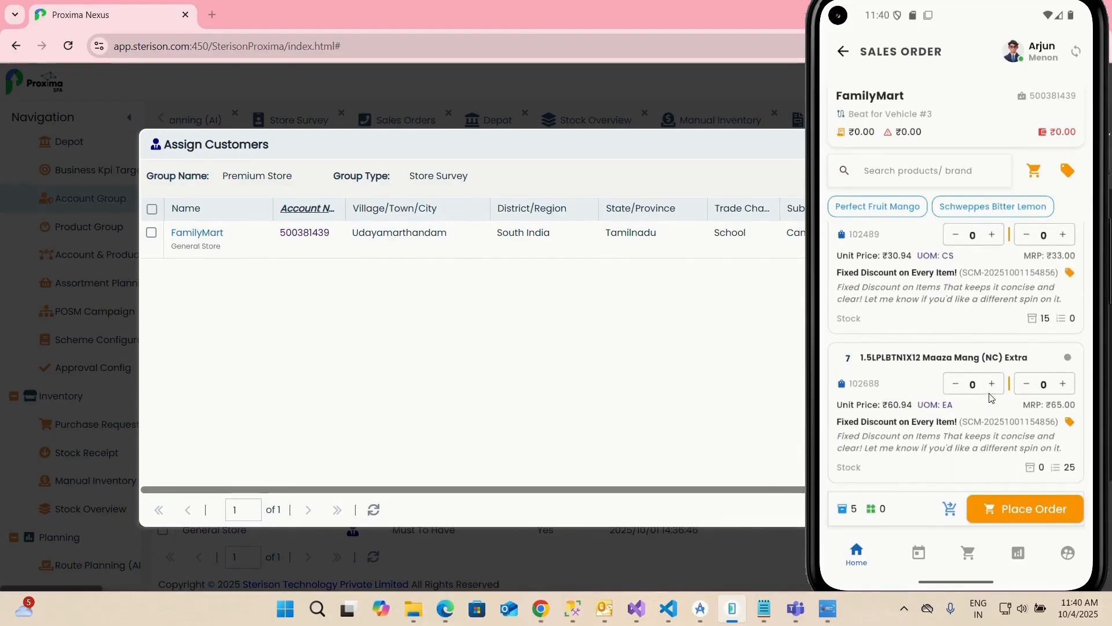
click(1062, 384)
click(1062, 384)
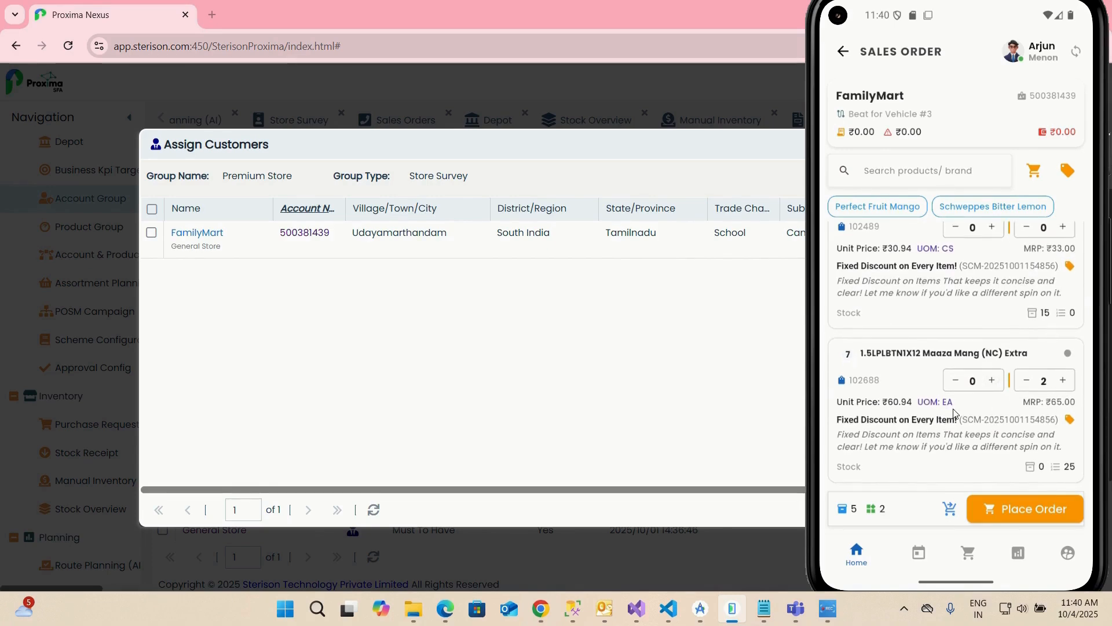
click(1035, 513)
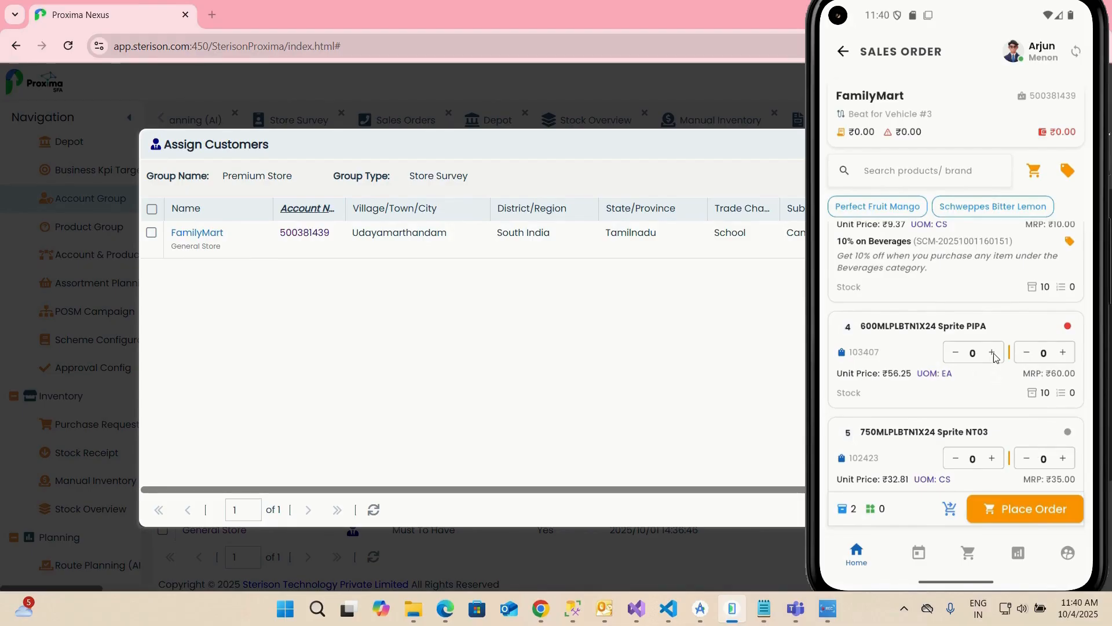
Step: Bring Sprite PIPA to 3 cases, review the item summary, and proceed to the order summary
click(993, 353)
click(993, 353)
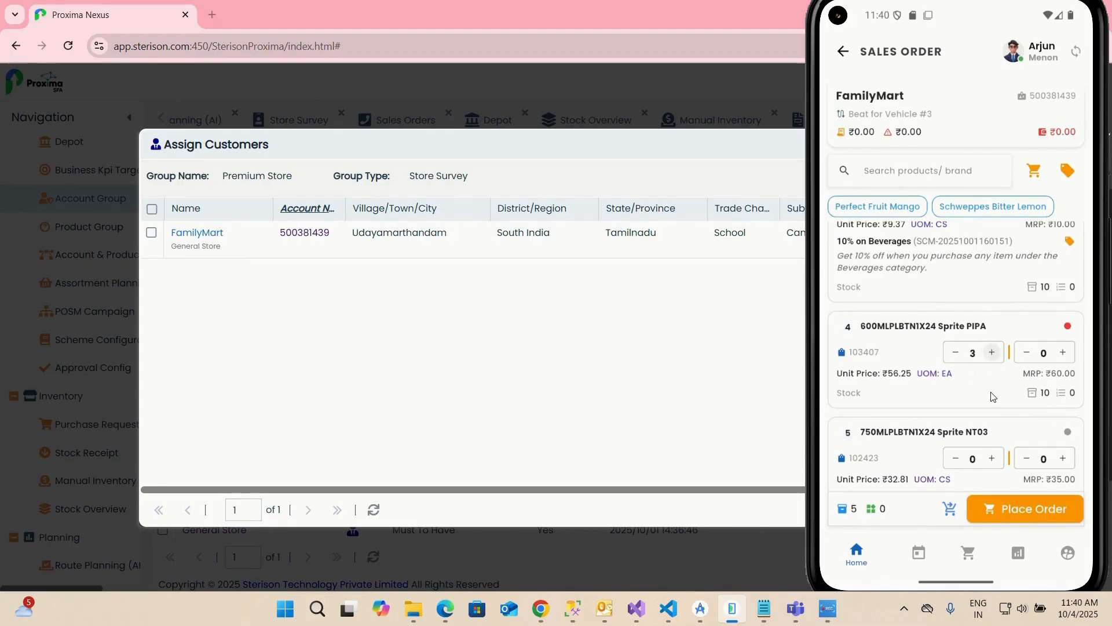
scroll(992, 397, down, 5)
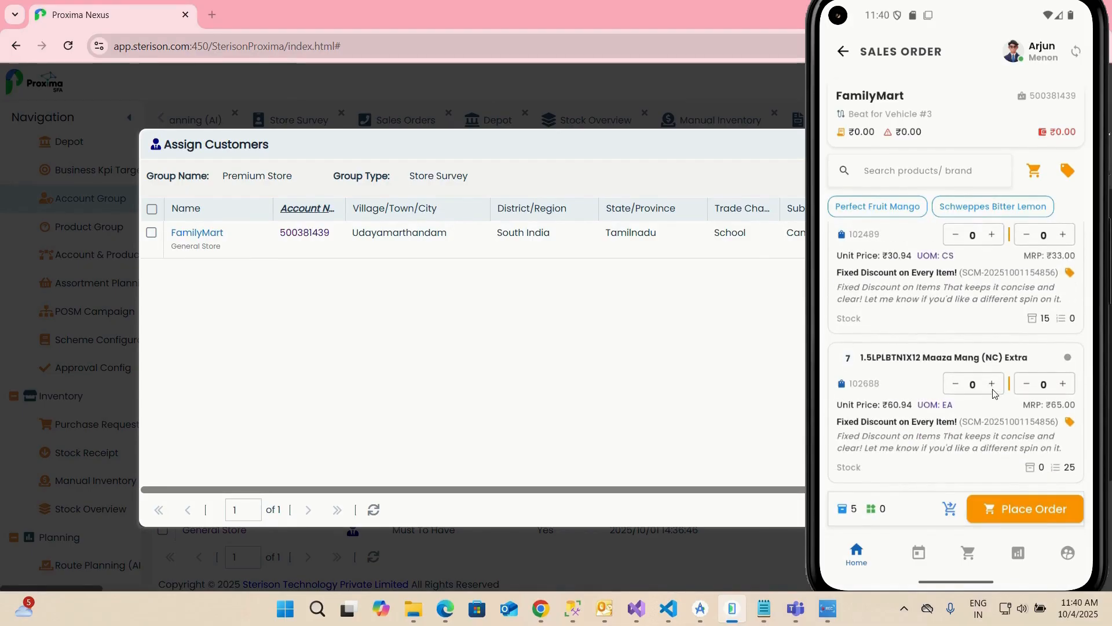
click(966, 502)
scroll(976, 421, down, 3)
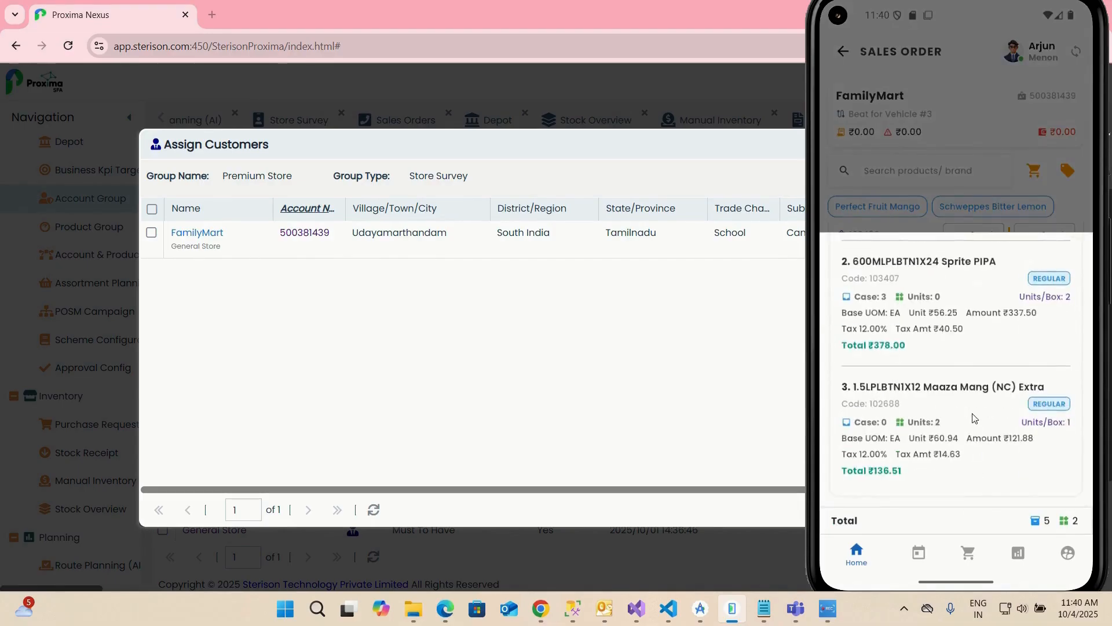
key(Escape)
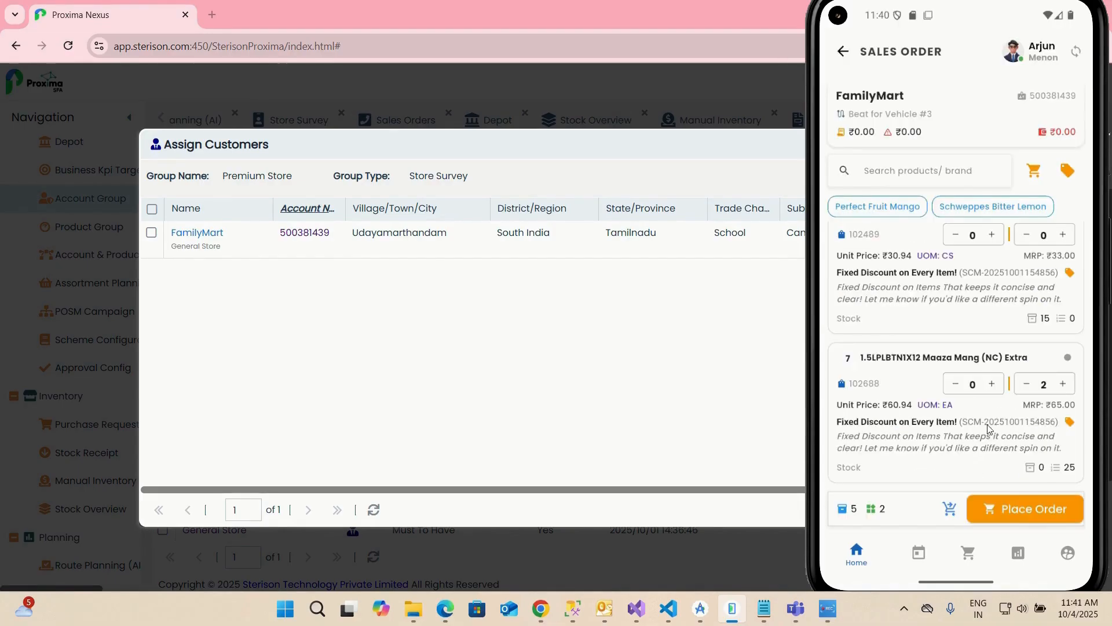
click(1028, 510)
Step: Submit FamilyMart's ₹265.69 order with the remark 'Premium order' and confirm it
scroll(949, 339, down, 5)
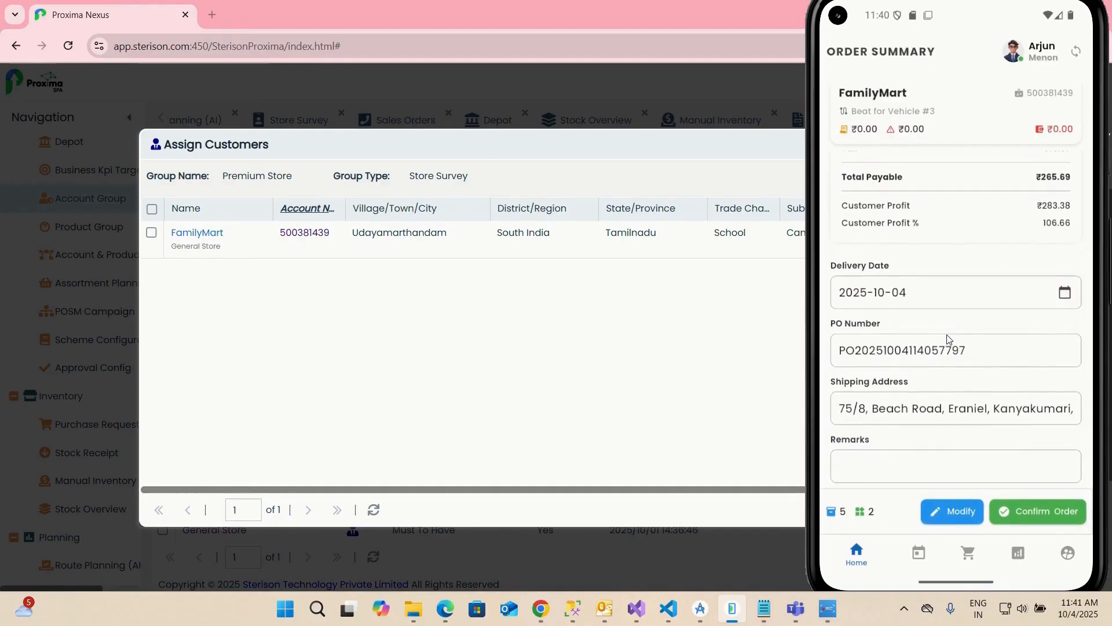
scroll(949, 339, up, 5)
scroll(949, 339, down, 5)
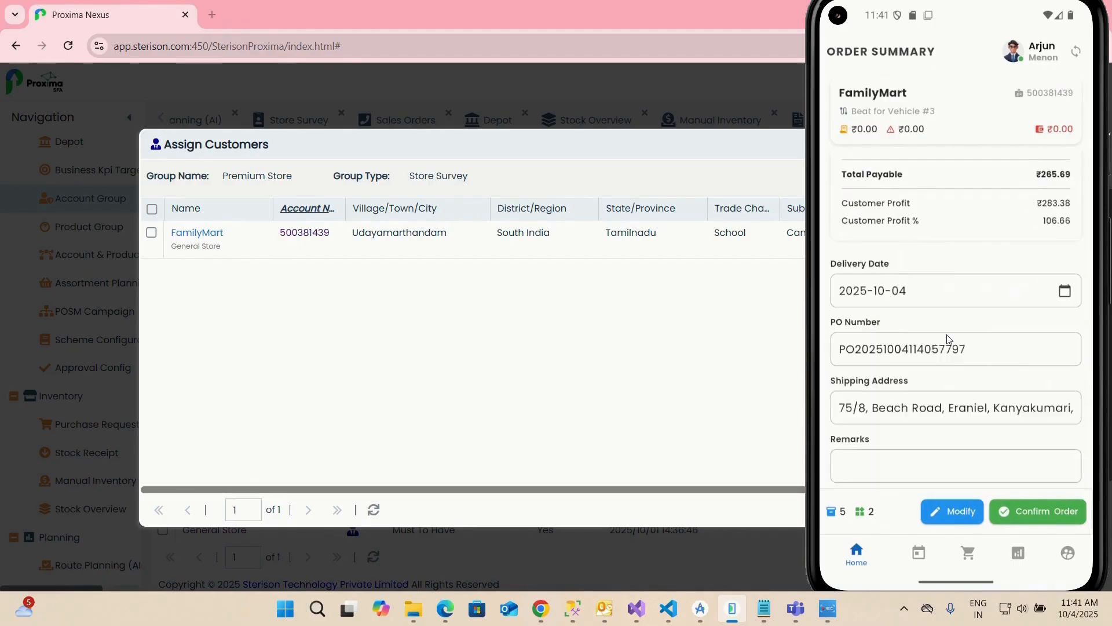
scroll(949, 339, up, 1)
scroll(949, 339, up, 2)
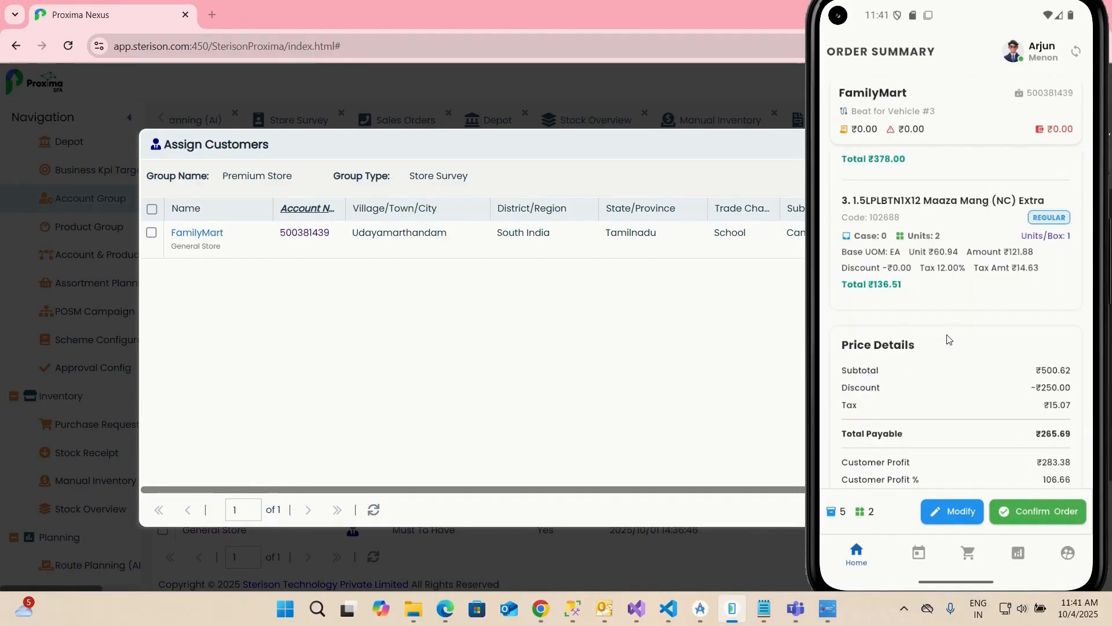
scroll(971, 327, up, 3)
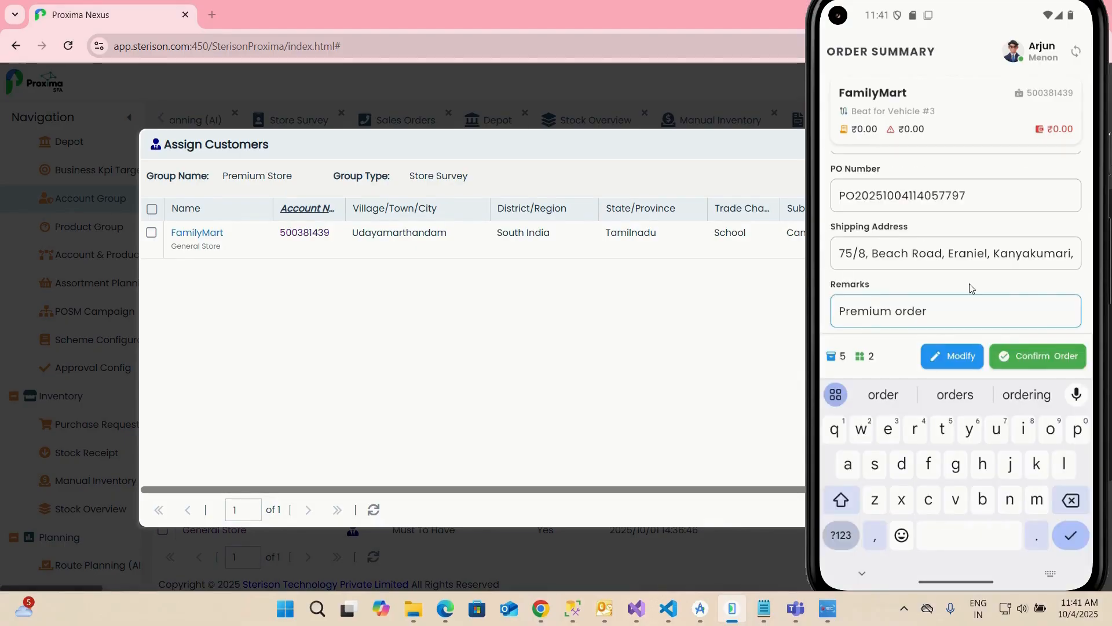
click(1044, 358)
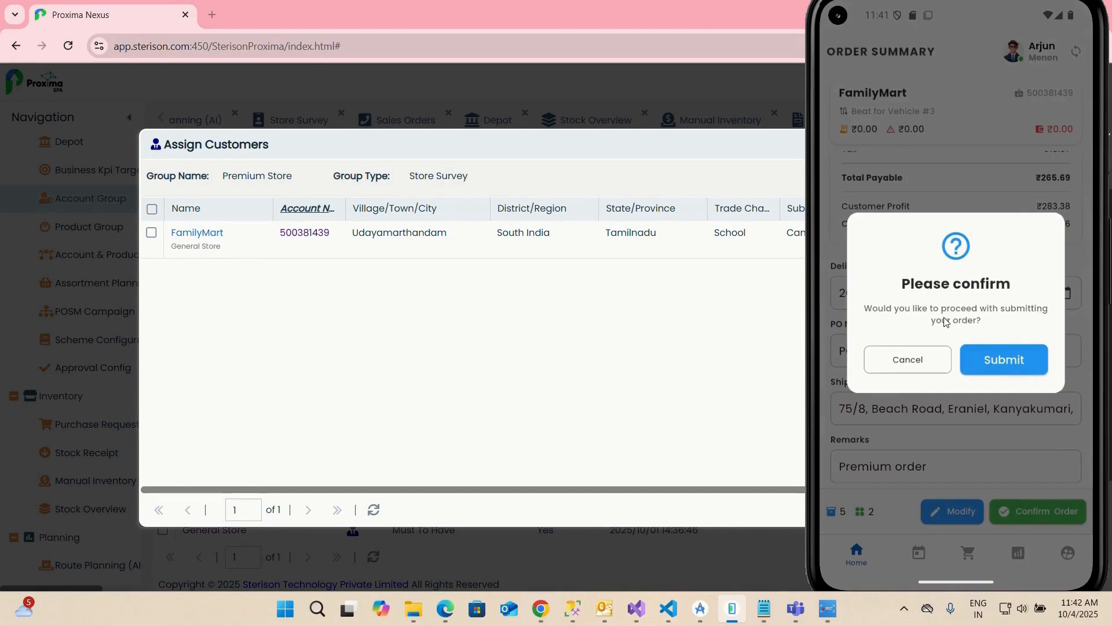
click(1002, 365)
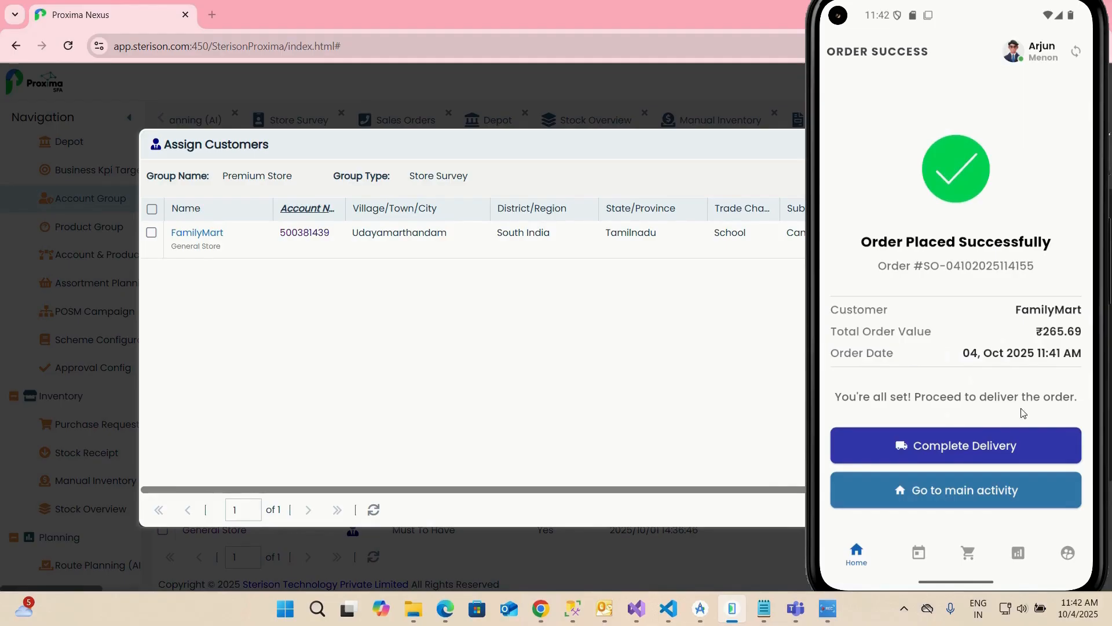
click(989, 447)
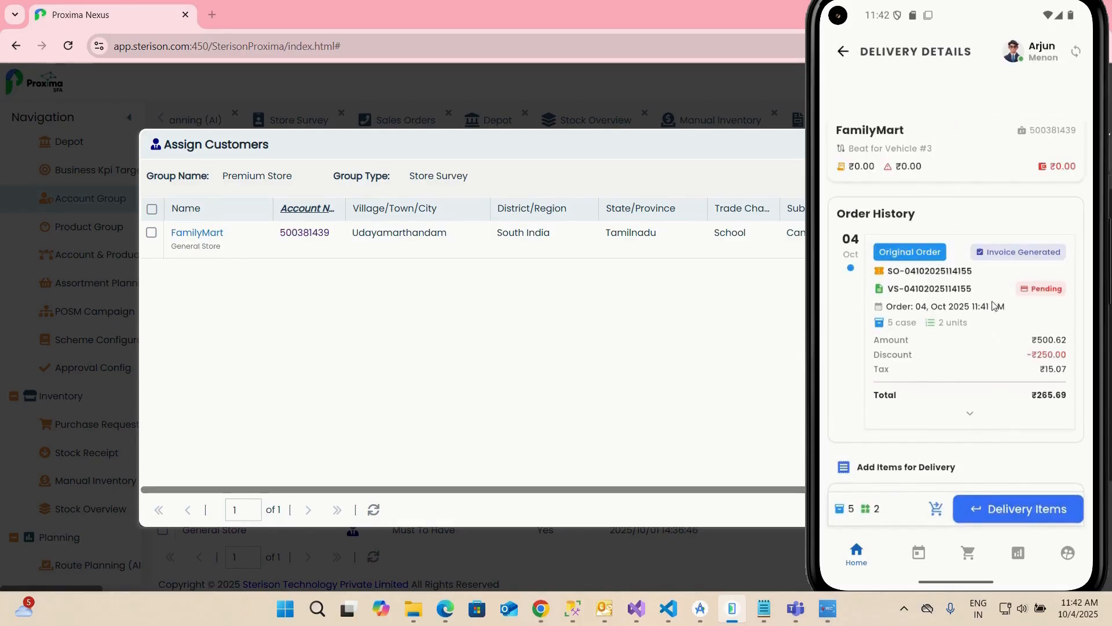
Step: Expand the order's item cards and check Sprite PIPA delivery, leaving it at 3 cases
click(969, 414)
scroll(969, 348, down, 10)
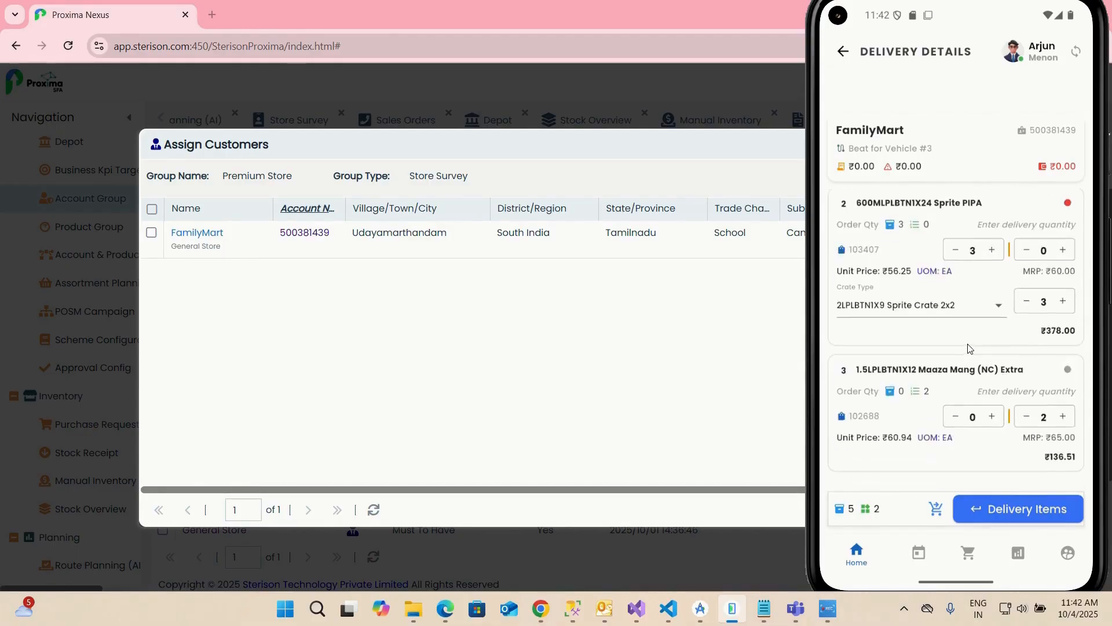
scroll(968, 348, up, 5)
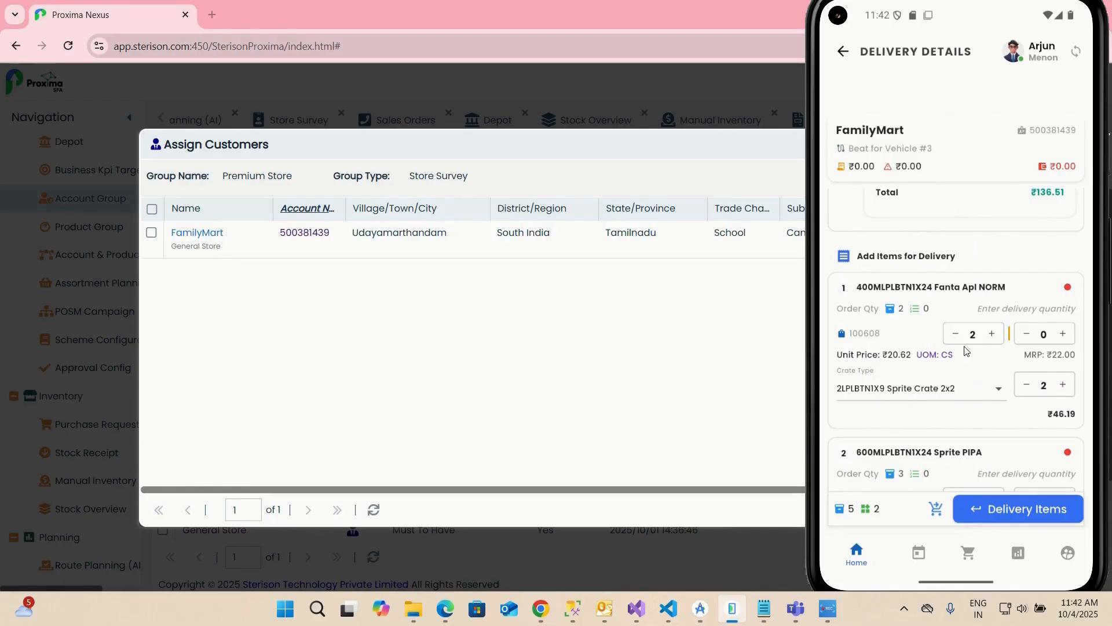
scroll(929, 359, down, 5)
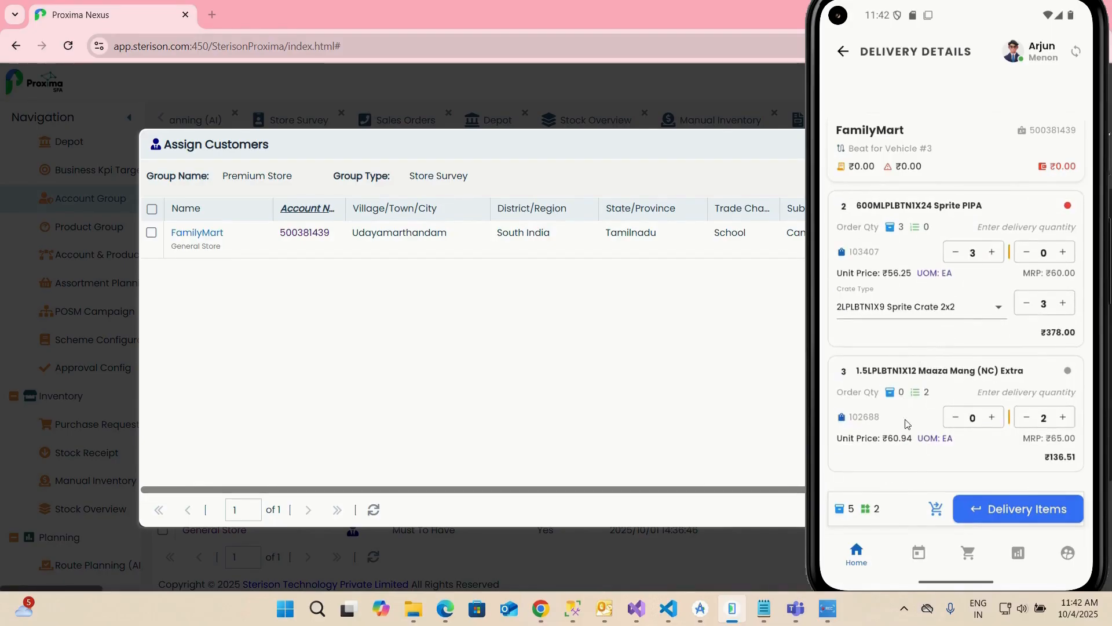
scroll(925, 411, up, 4)
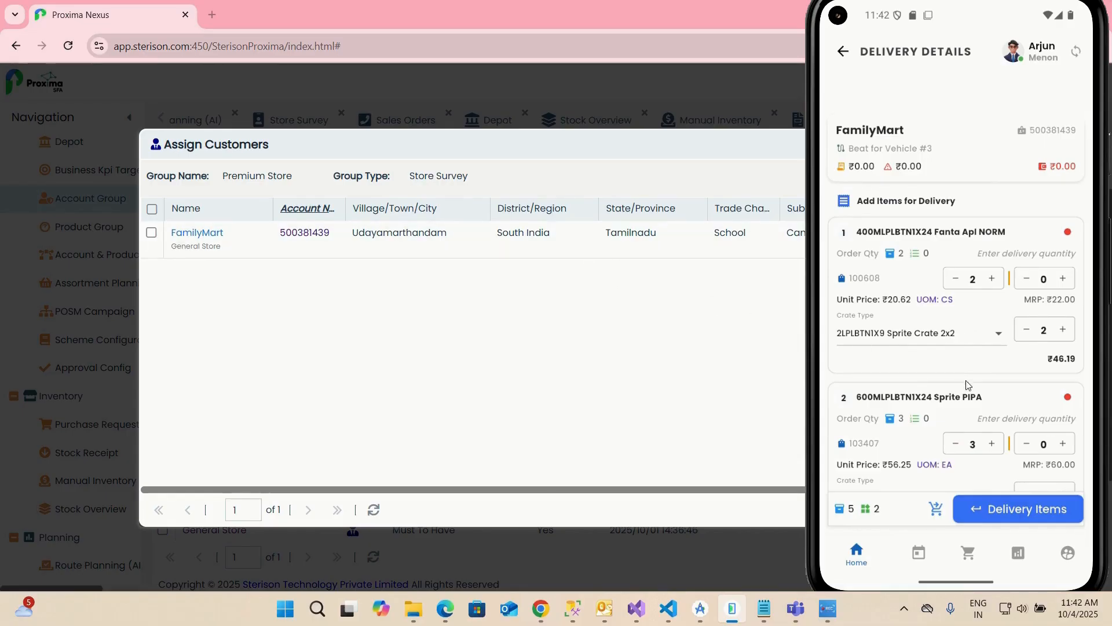
scroll(966, 377, down, 4)
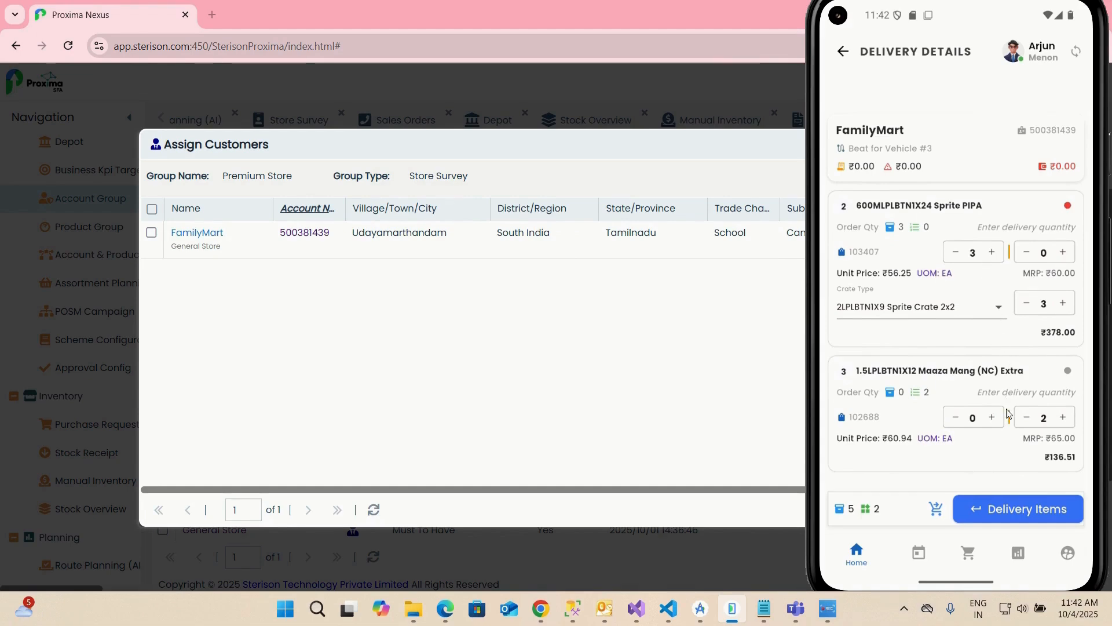
click(955, 252)
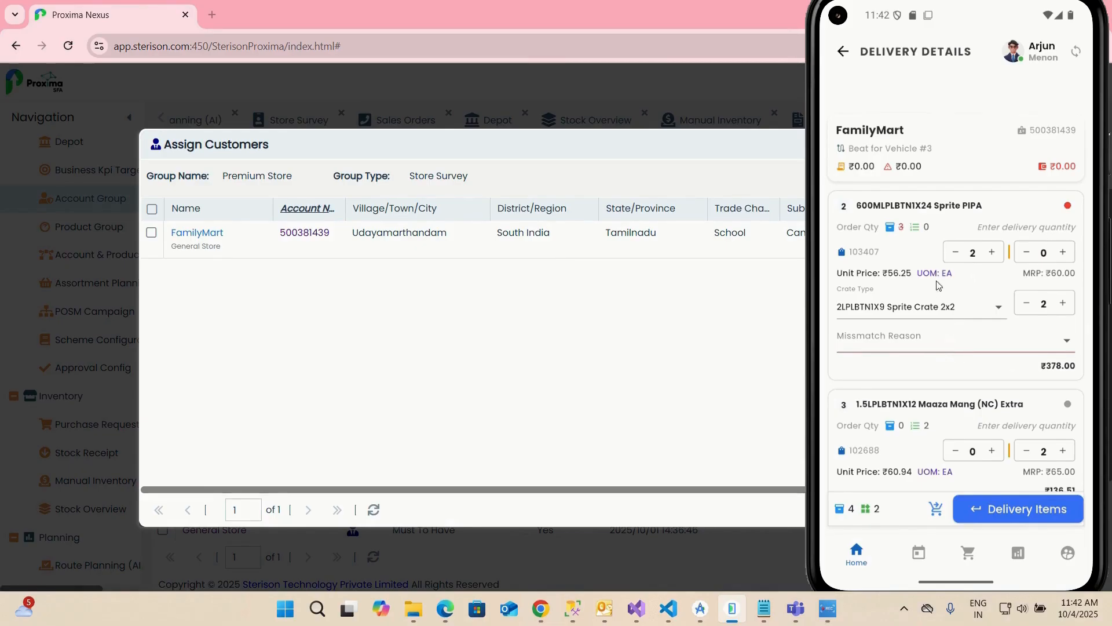
click(993, 252)
Step: Review the item summary of Fanta, Sprite PIPA and Maaza quantities, then close it
scroll(922, 394, up, 5)
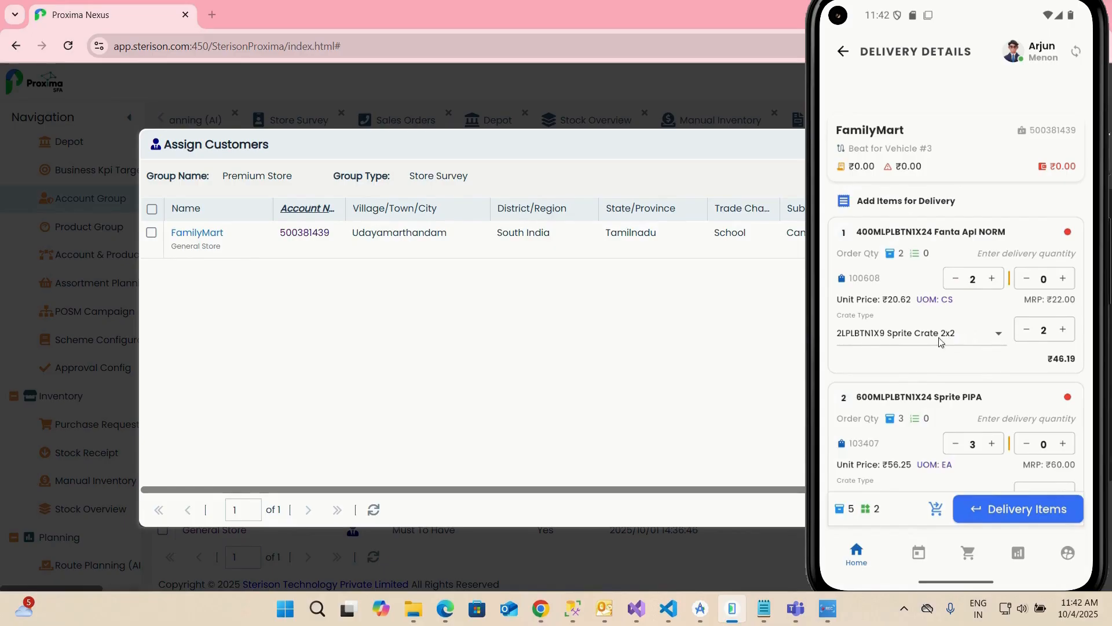
scroll(921, 404, down, 2)
scroll(921, 356, up, 2)
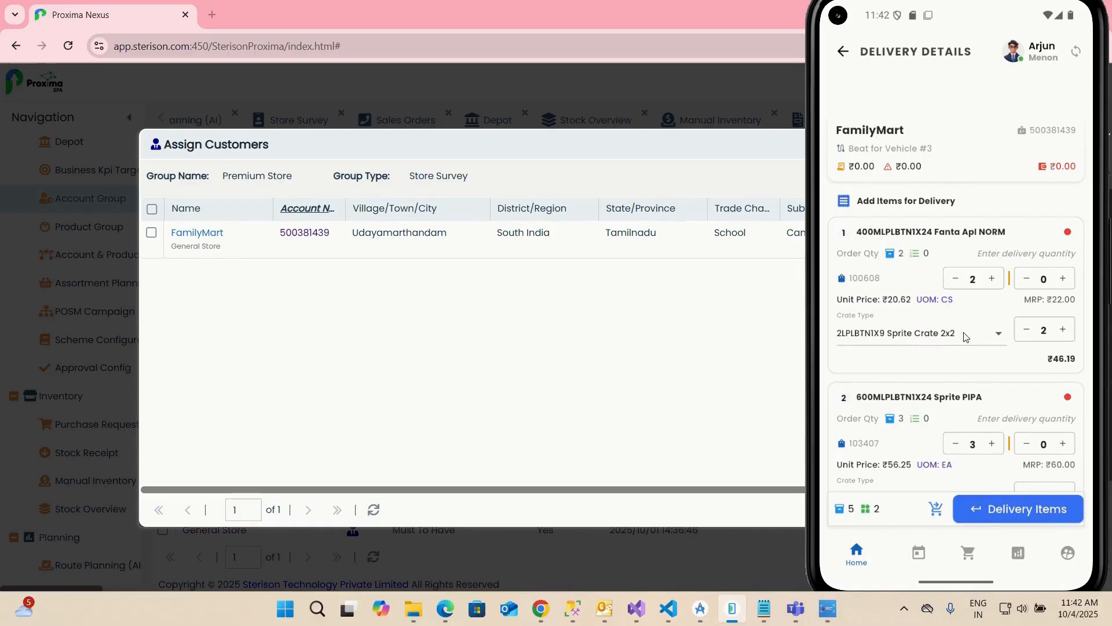
scroll(973, 429, down, 3)
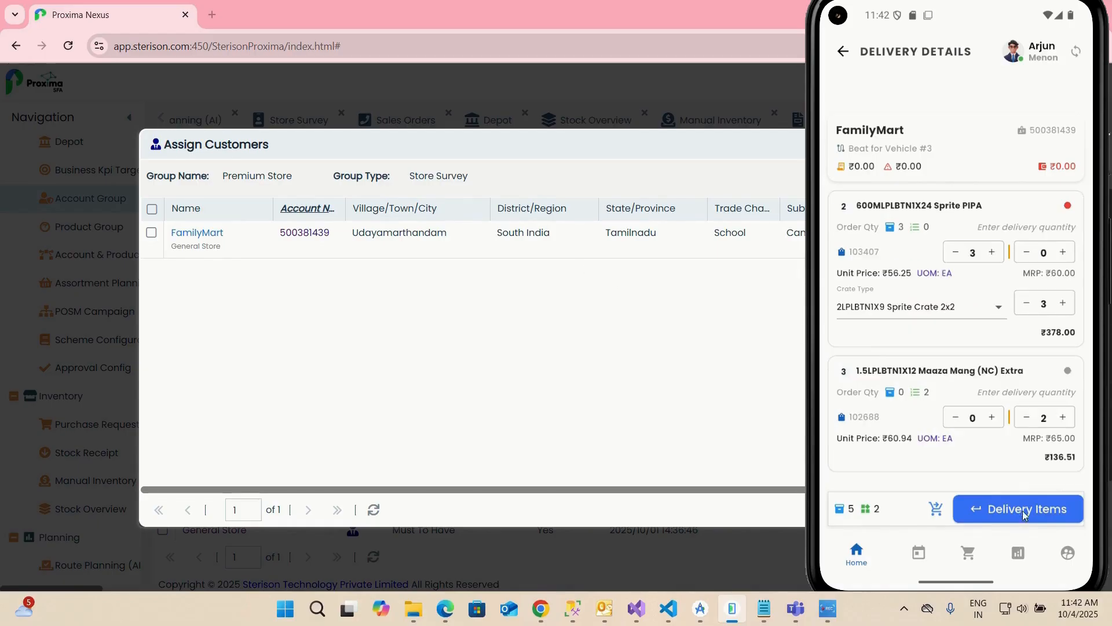
click(935, 508)
click(957, 171)
Step: Confirm delivery of FamilyMart's order with the remark 'Delivered'
click(1024, 512)
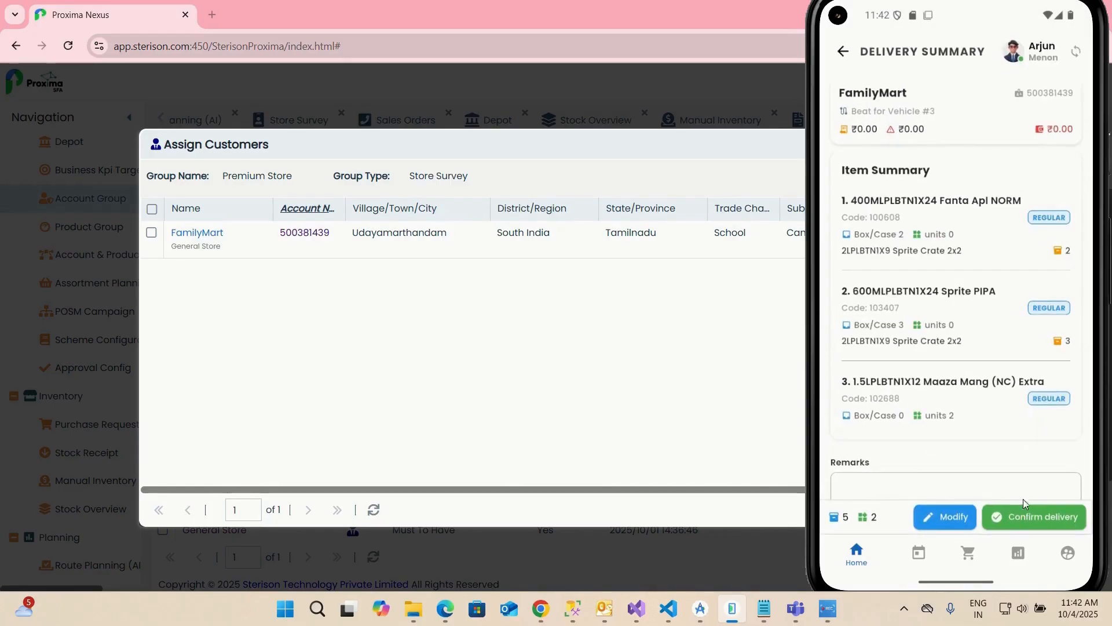
scroll(979, 360, down, 2)
click(945, 463)
text(Delivered)
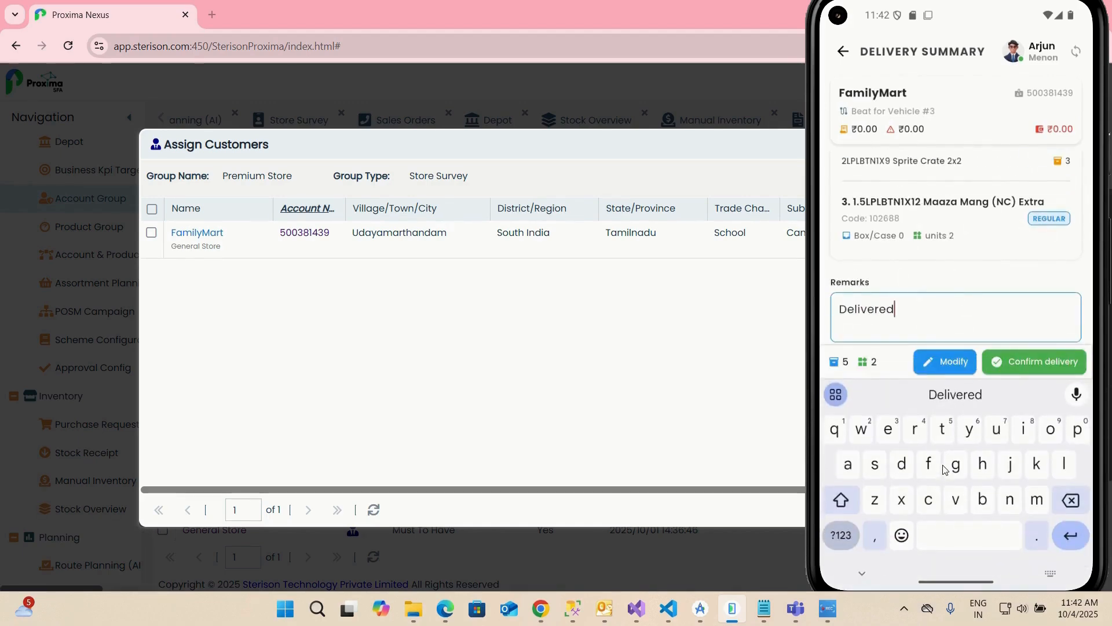
click(1061, 360)
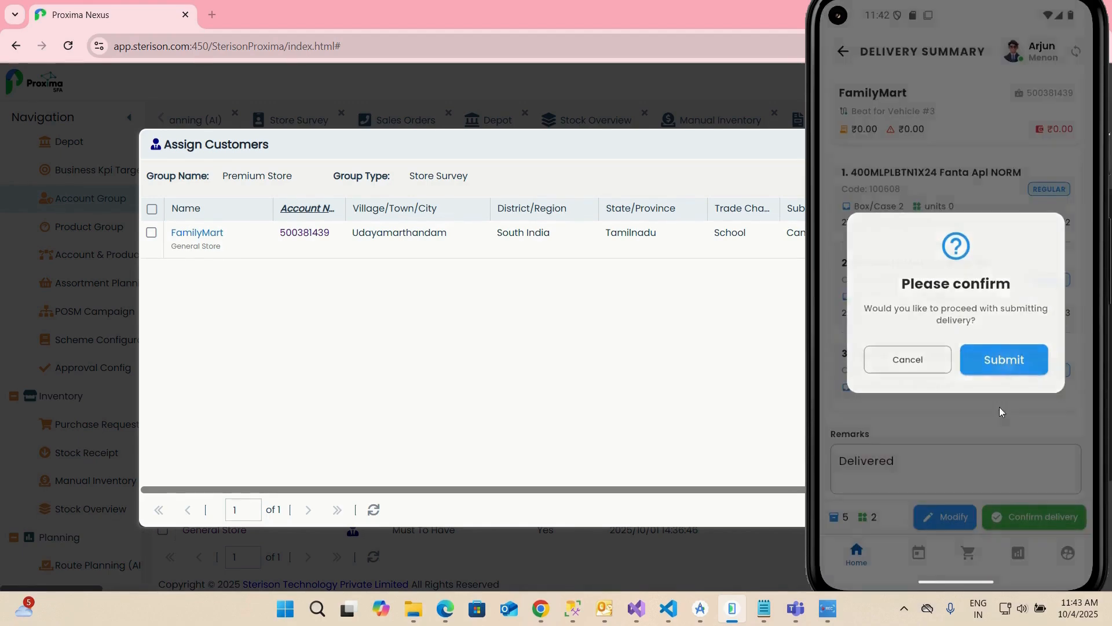
click(1003, 358)
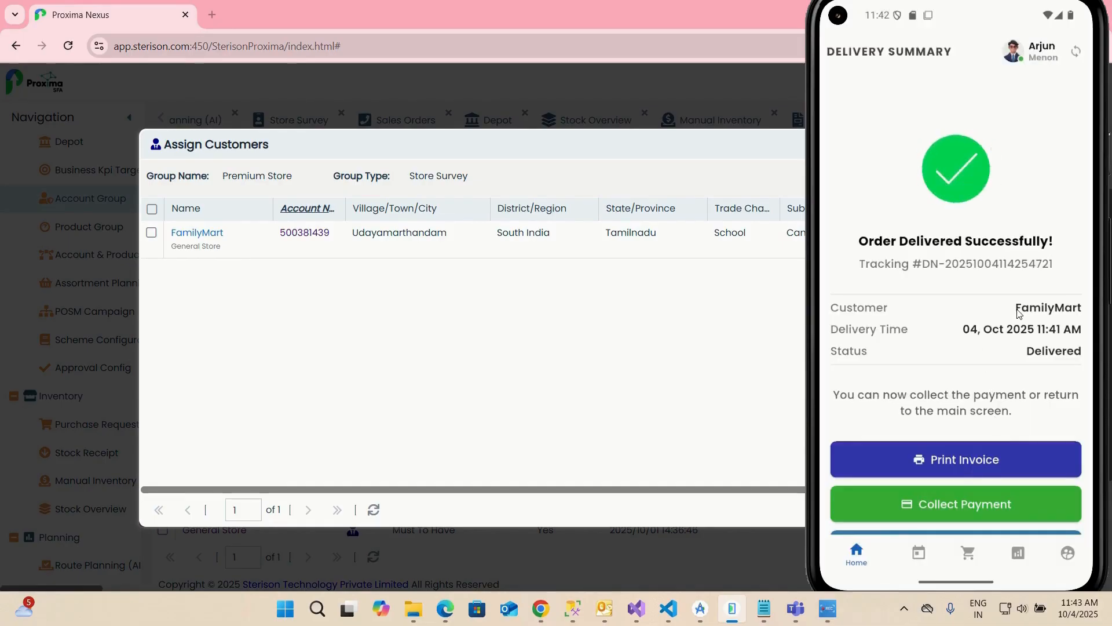
Step: Generate the ₹265.69 invoice and view its print preview
click(992, 461)
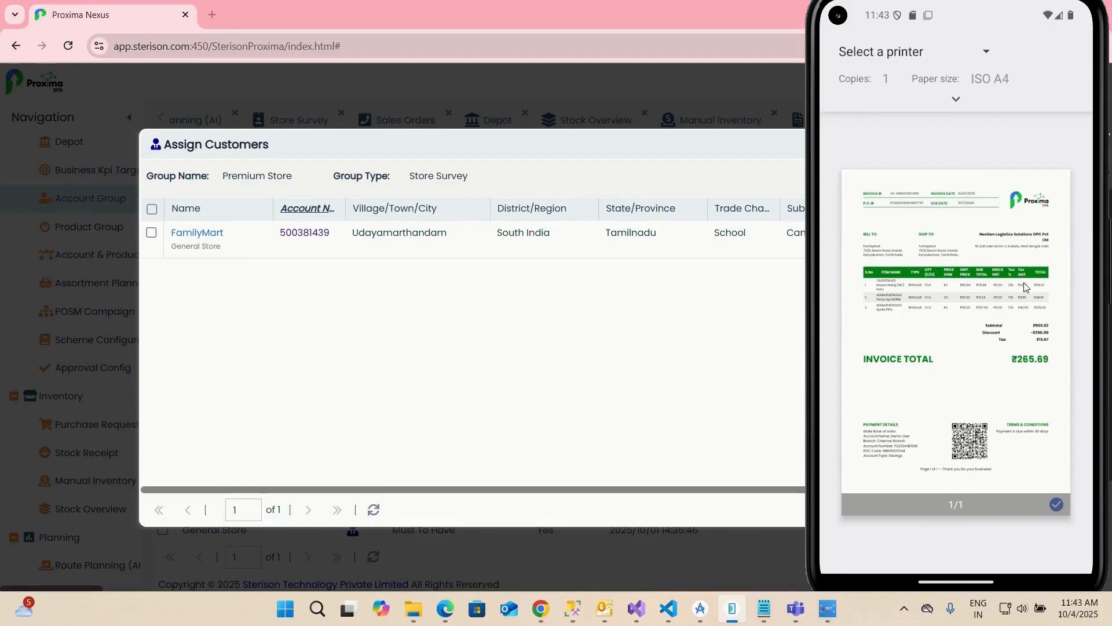
key(Escape)
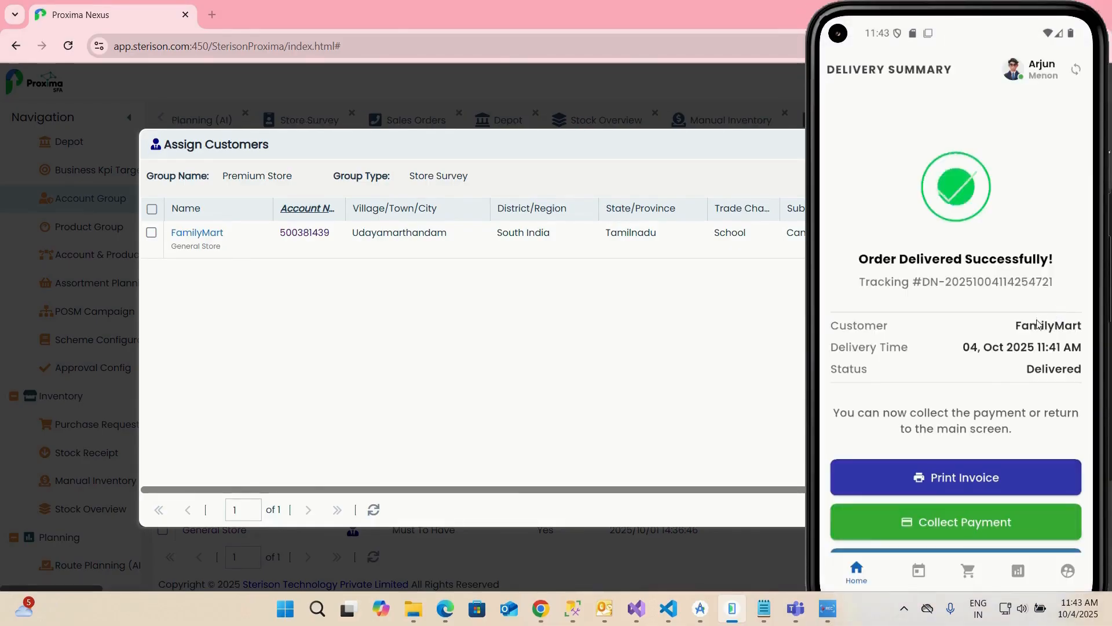
scroll(1019, 336, down, 2)
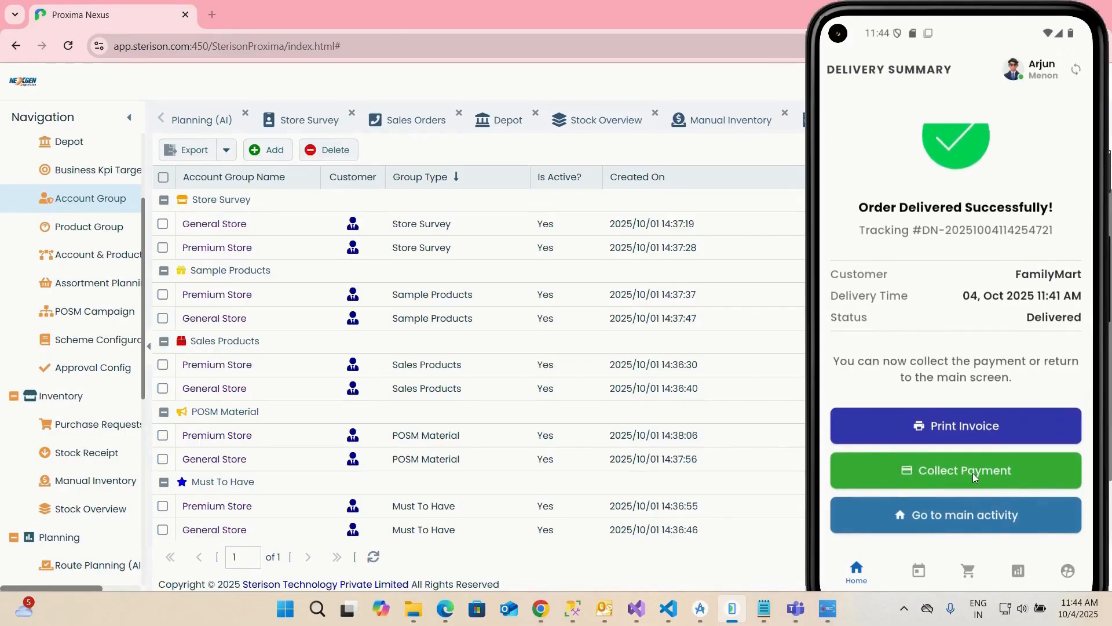
Step: Select the ₹265.69 invoice for collection and keep UPI / QR Code as payment mode
click(972, 472)
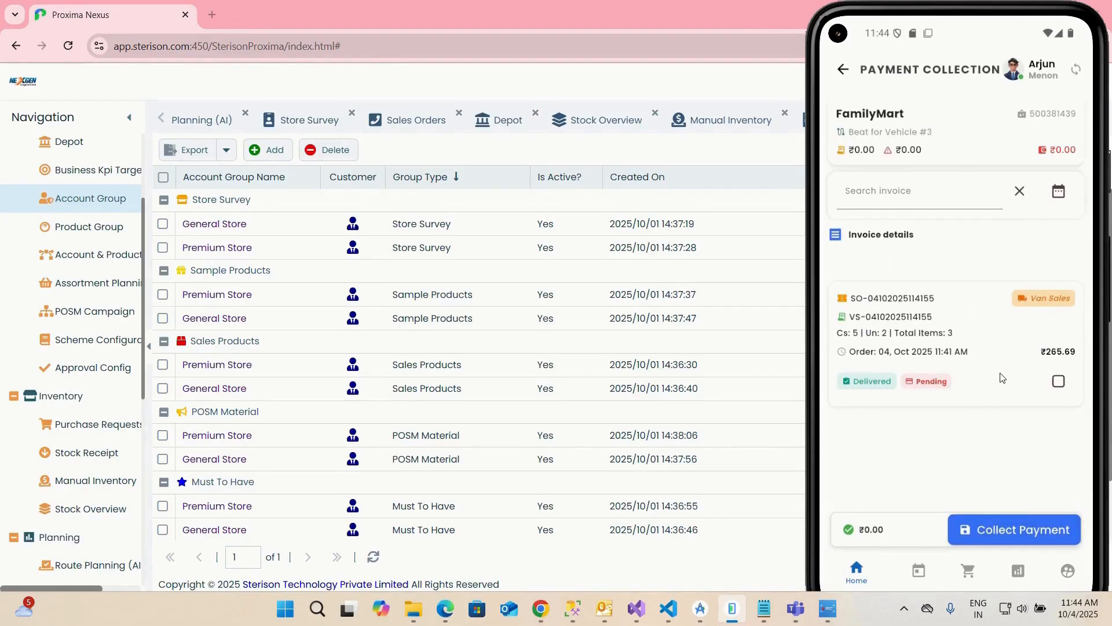
click(1065, 382)
click(1024, 532)
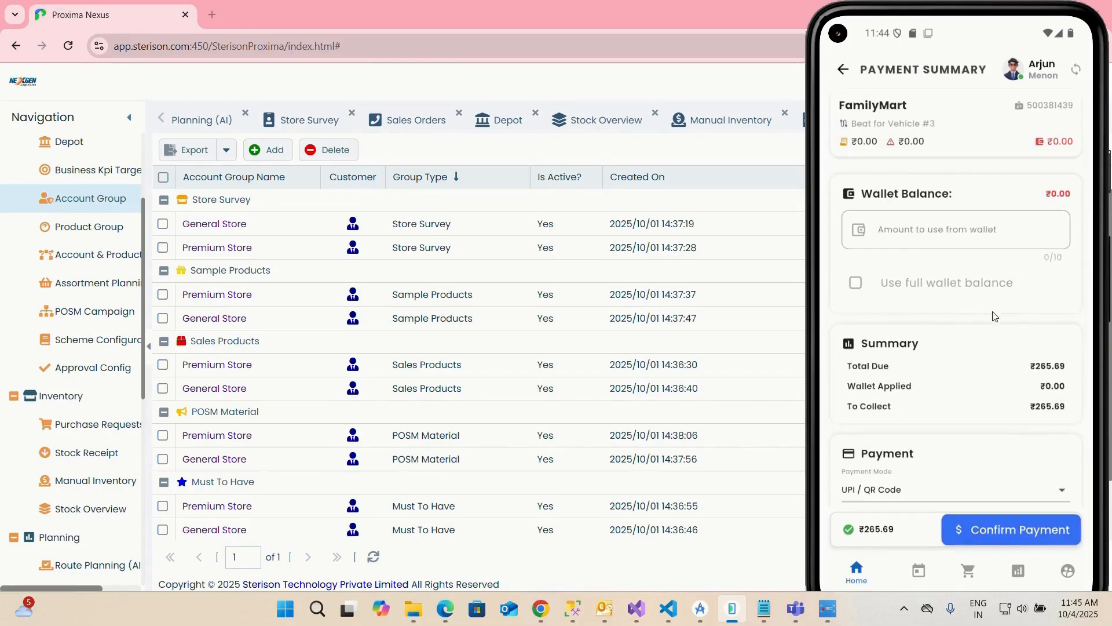
scroll(981, 323, down, 5)
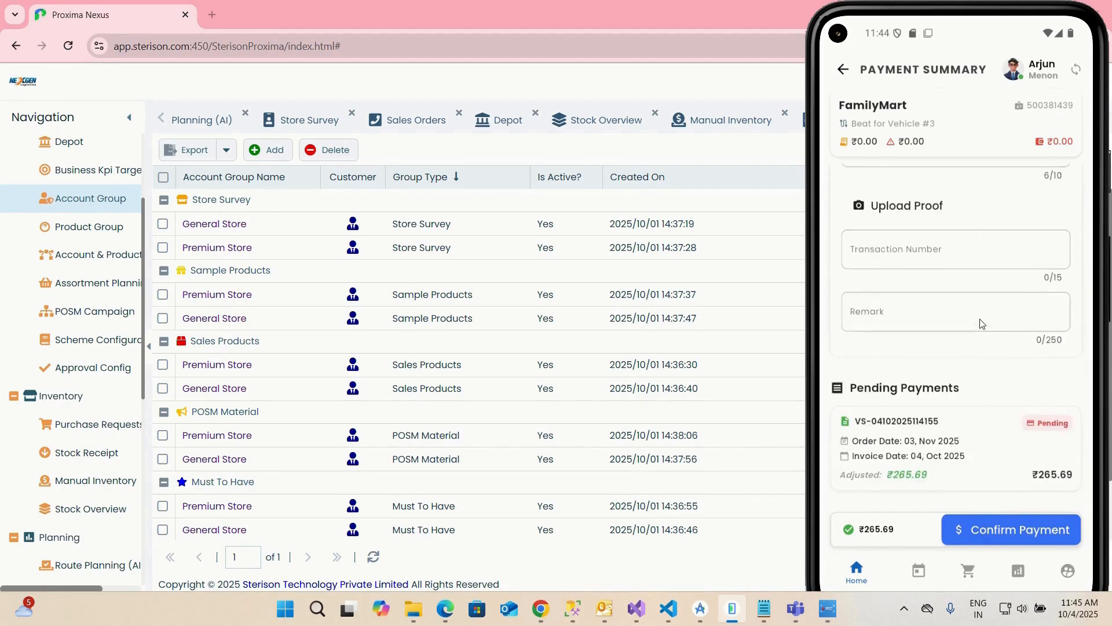
scroll(981, 323, up, 4)
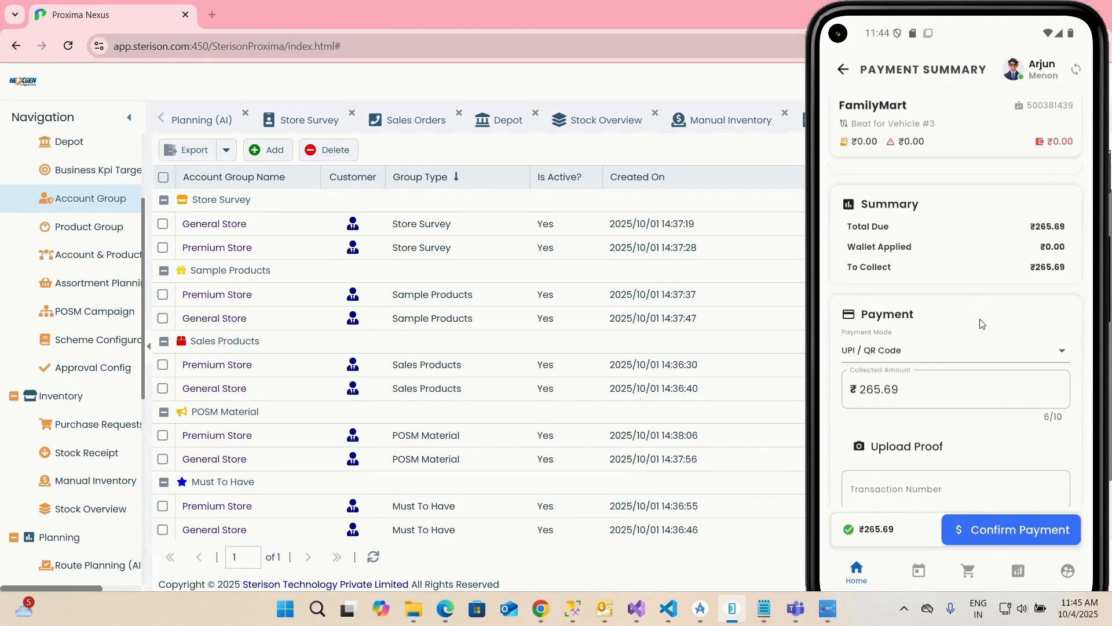
click(902, 402)
drag(899, 219, 899, 122)
click(928, 215)
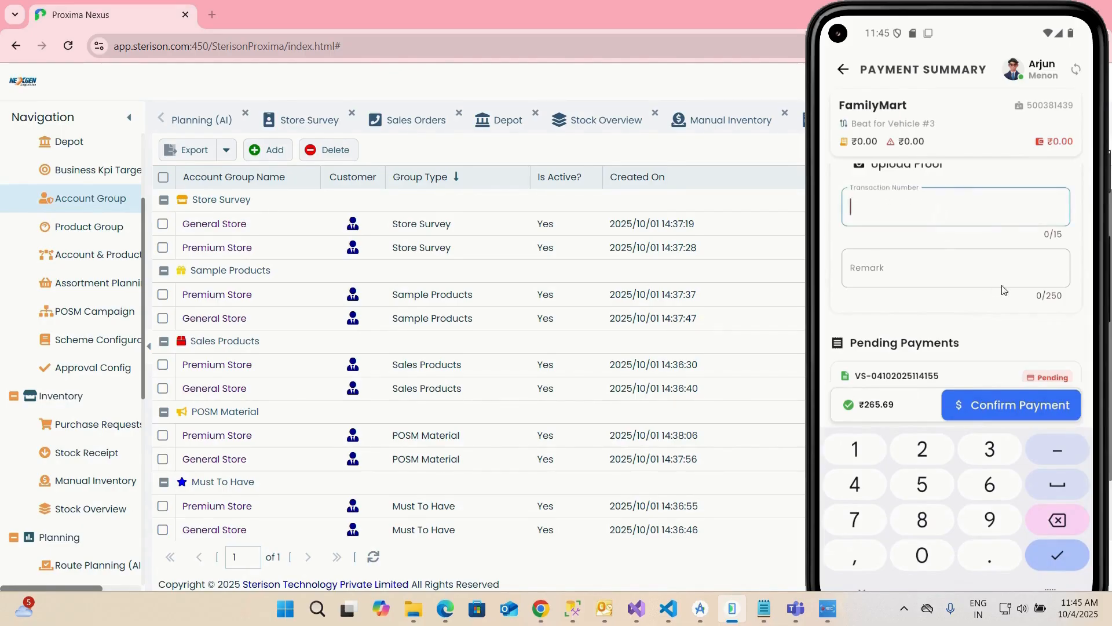
scroll(1078, 289, up, 5)
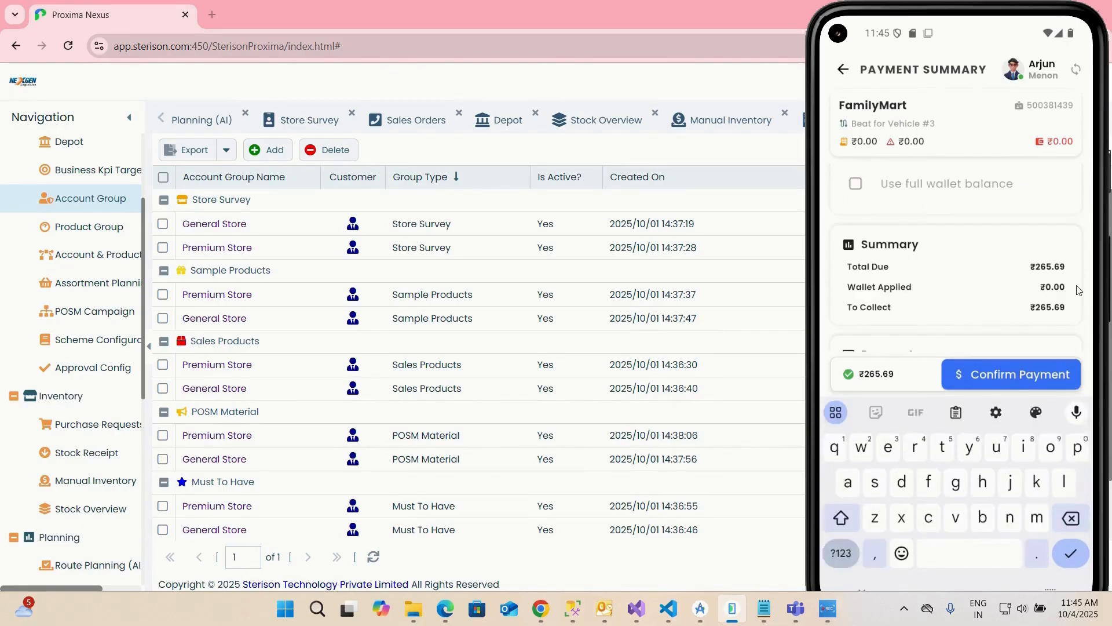
click(1078, 557)
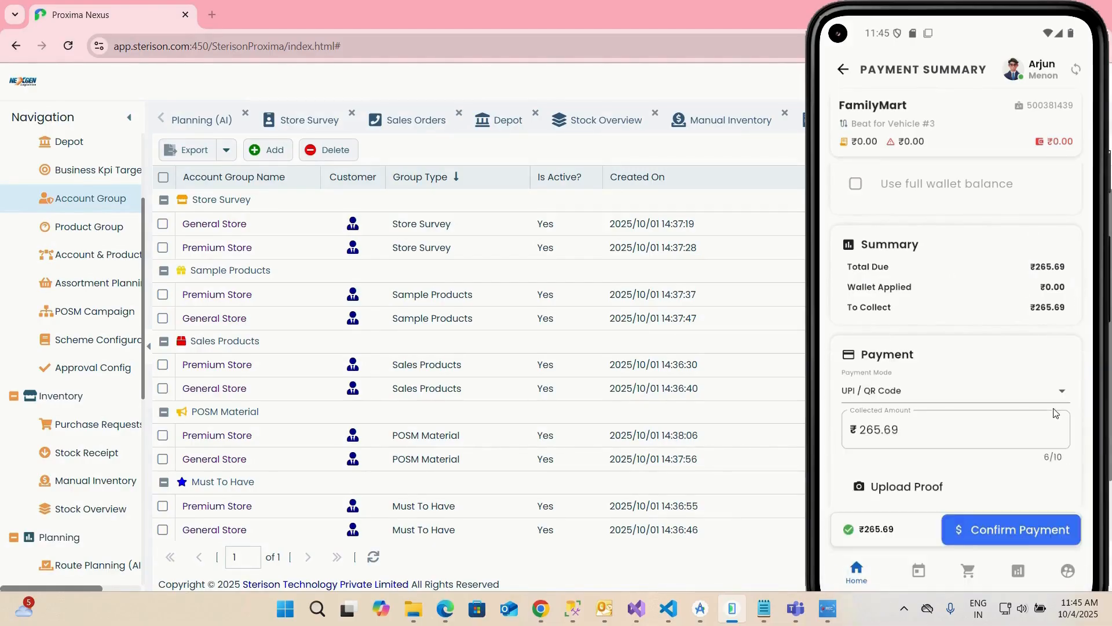
click(926, 401)
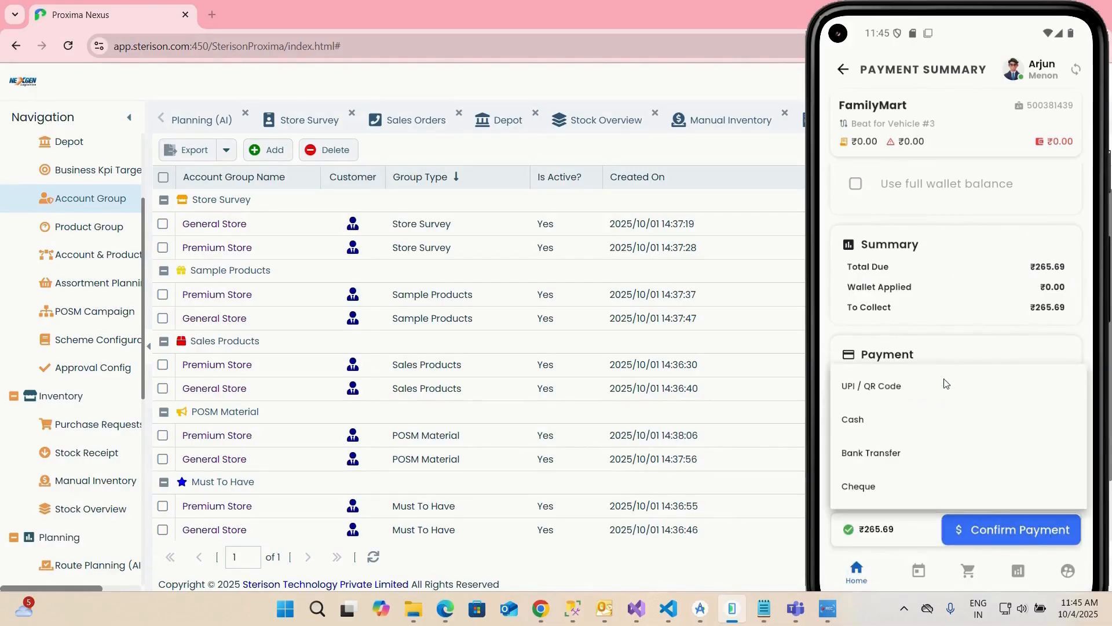
click(929, 332)
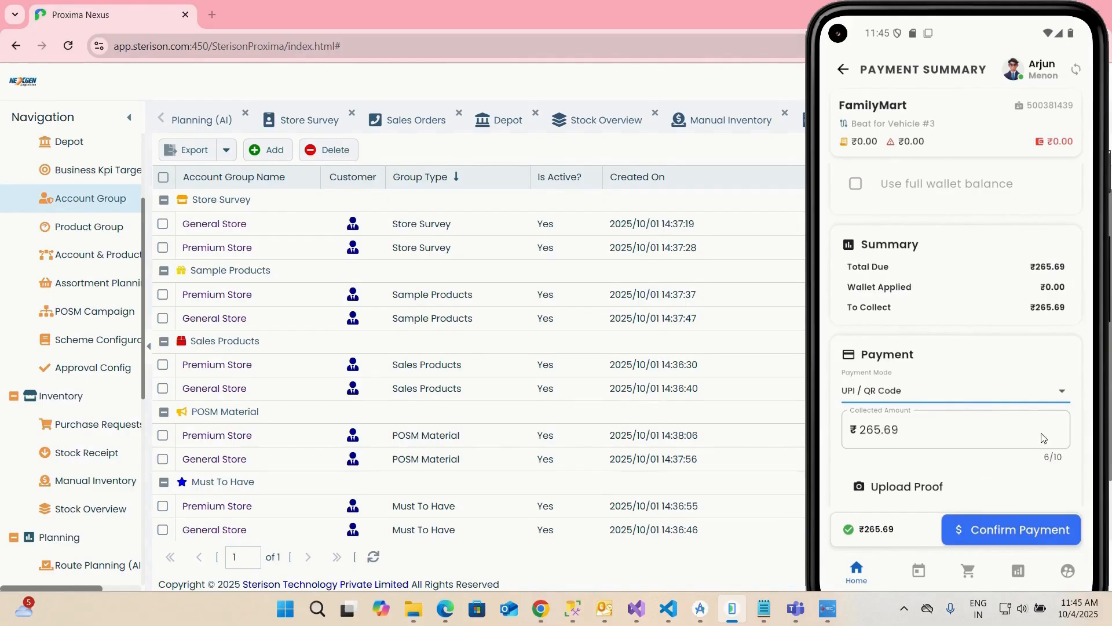
Step: Enter the transaction number and the remark 'Collected', then confirm the payment
drag(1072, 473, 1065, 438)
click(946, 418)
key(Return)
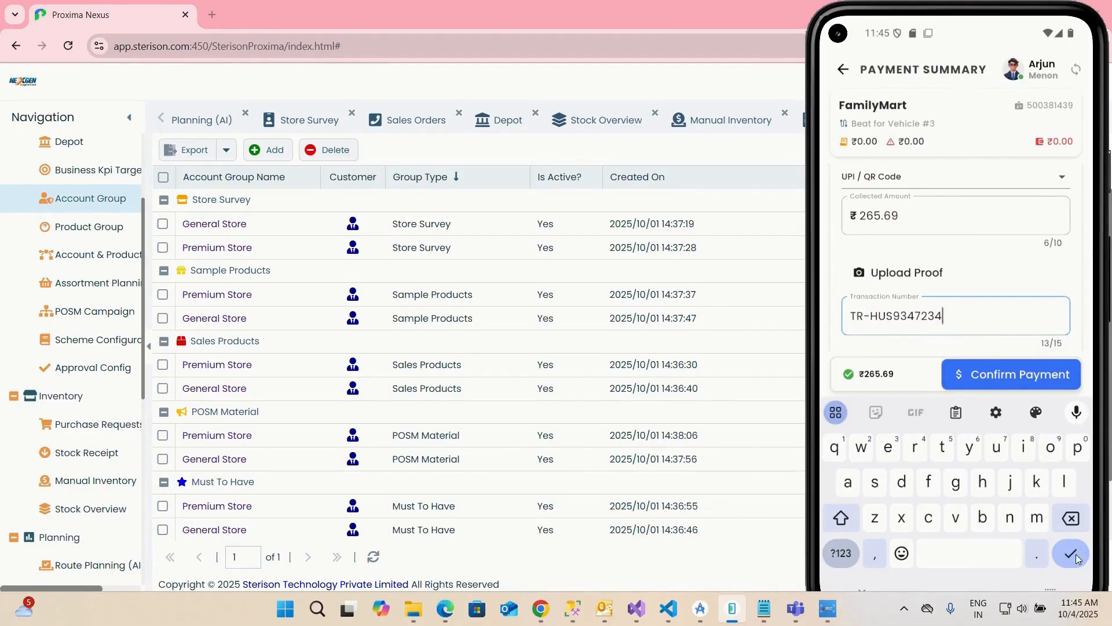
text(Collected)
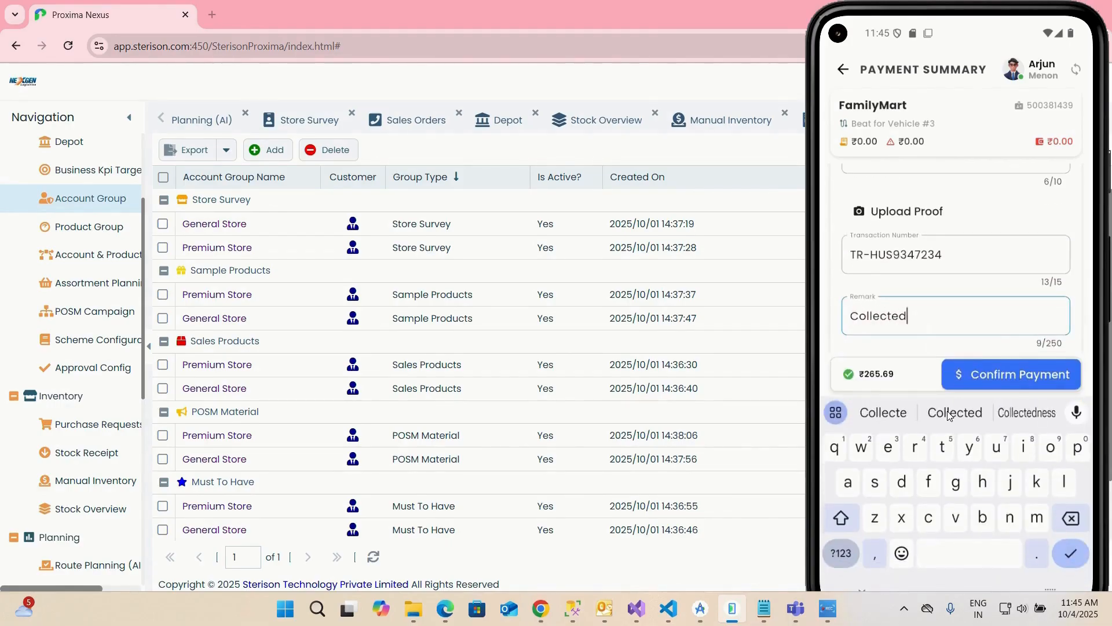
key(Return)
click(1037, 531)
Step: Submit the payment and return to FamilyMart's Activity Hub, scrolling to the Stock Count tile
click(1020, 380)
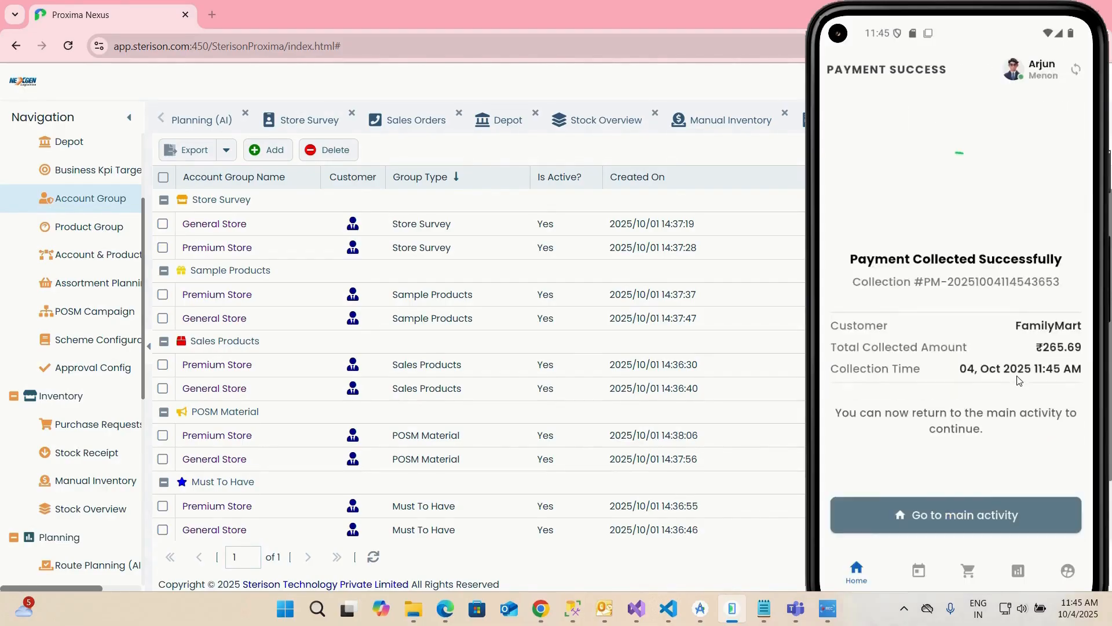
click(1003, 513)
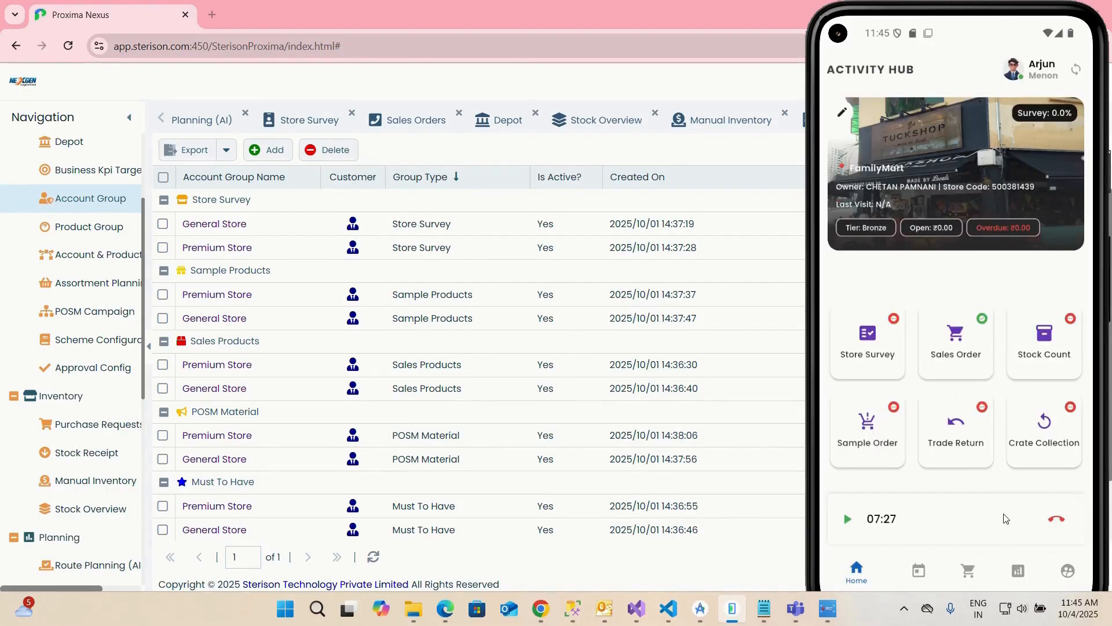
drag(1009, 388, 1000, 293)
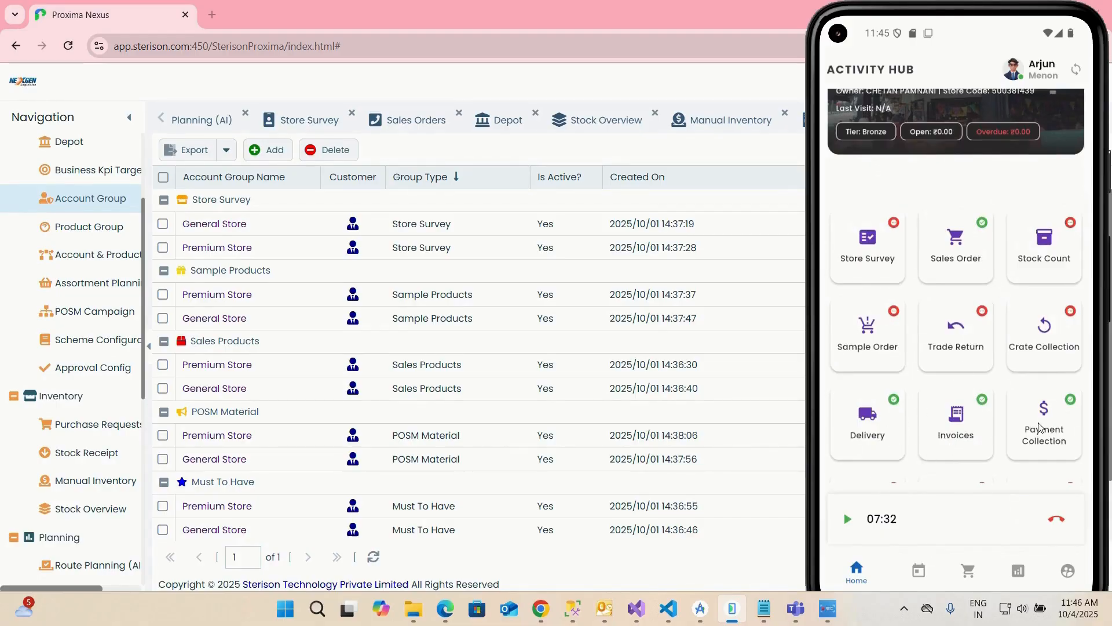
drag(1005, 378, 1006, 350)
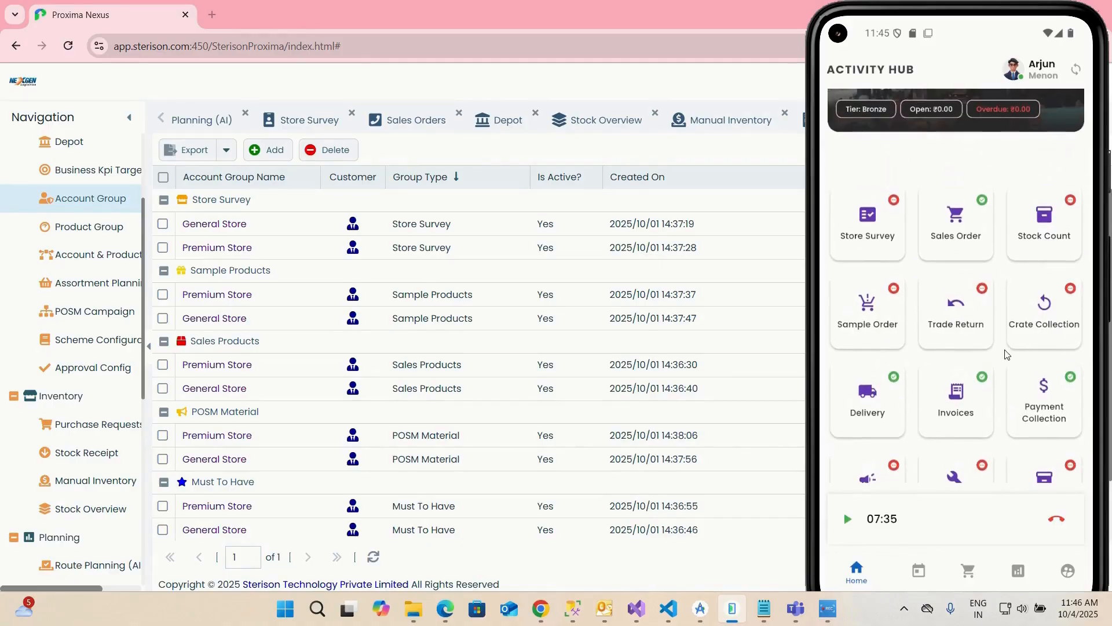
Step: Enter stock counts for the first products, including Coke Zero, Sprite NORM and Maaza PYTM
click(1046, 223)
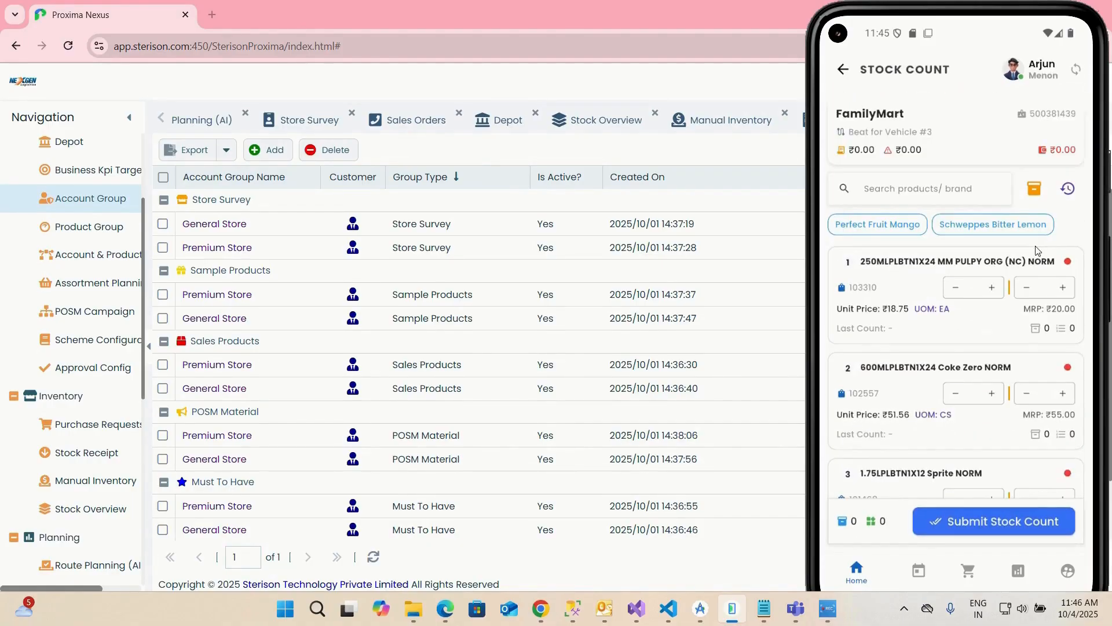
scroll(918, 355, down, 5)
scroll(917, 361, up, 5)
click(993, 289)
click(991, 288)
click(1063, 393)
click(1063, 394)
drag(1003, 436, 995, 316)
double_click(996, 372)
drag(991, 418, 992, 299)
click(991, 375)
click(992, 374)
click(995, 482)
click(994, 486)
click(994, 486)
Step: Count the remaining products with Sprite MTET at 3 cases, then submit the 15-case, 2-unit count
drag(1000, 423, 990, 351)
drag(992, 456, 990, 327)
click(992, 391)
click(993, 393)
click(993, 393)
drag(975, 457, 995, 277)
click(992, 410)
click(993, 411)
click(993, 410)
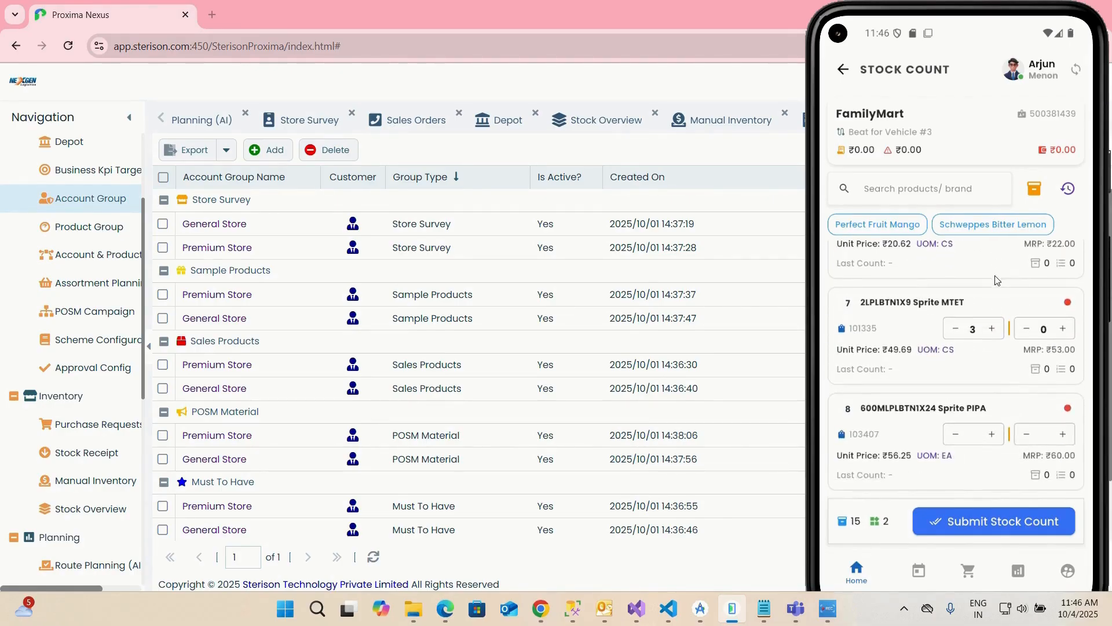
drag(1000, 404, 993, 345)
drag(923, 293, 943, 406)
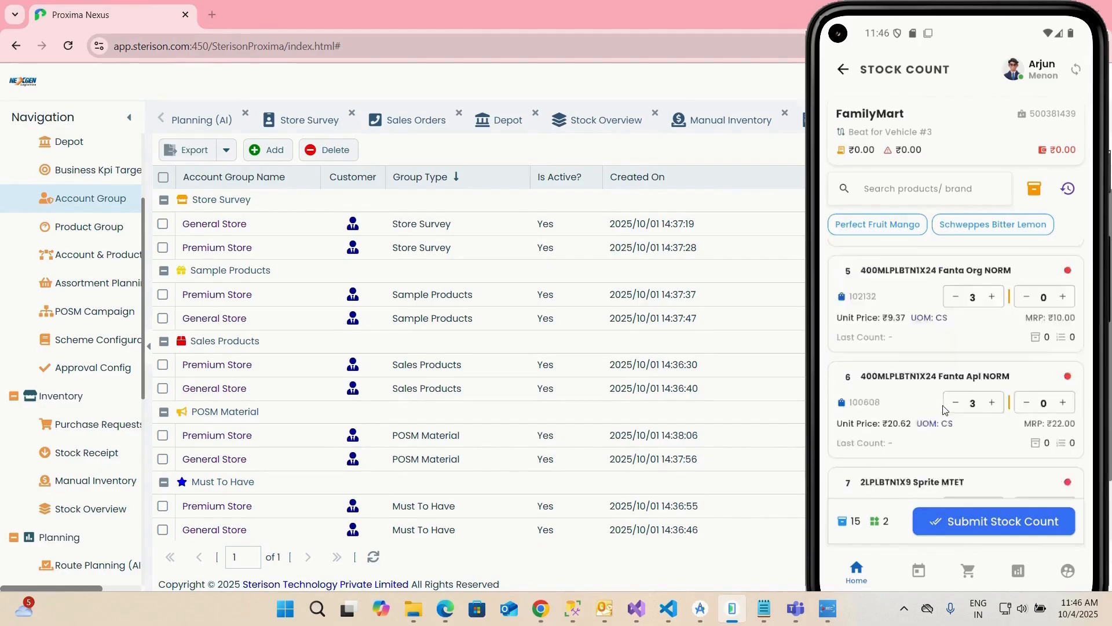
click(1006, 524)
click(1018, 351)
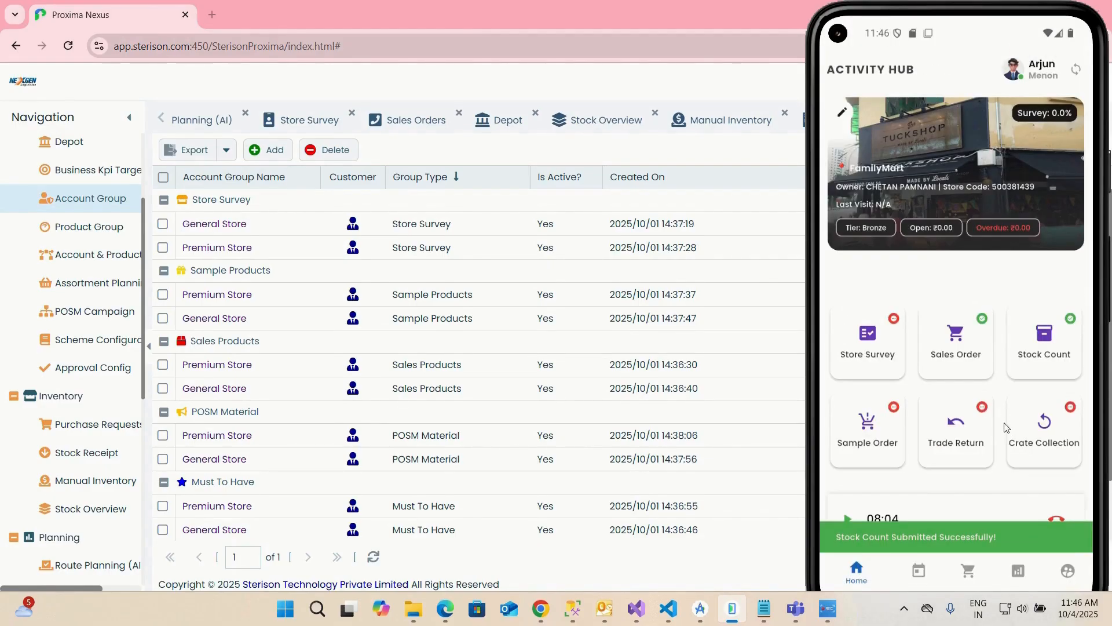
drag(1004, 400, 1001, 341)
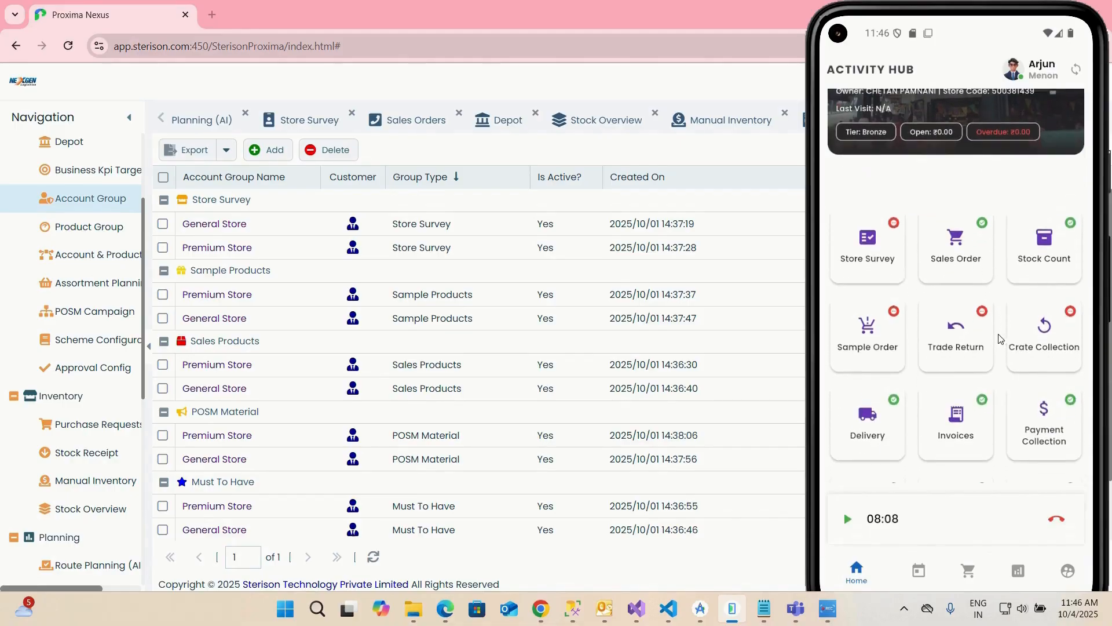
Step: Start a sample order and add 2 Coke Zero and 1 Sprite
click(884, 344)
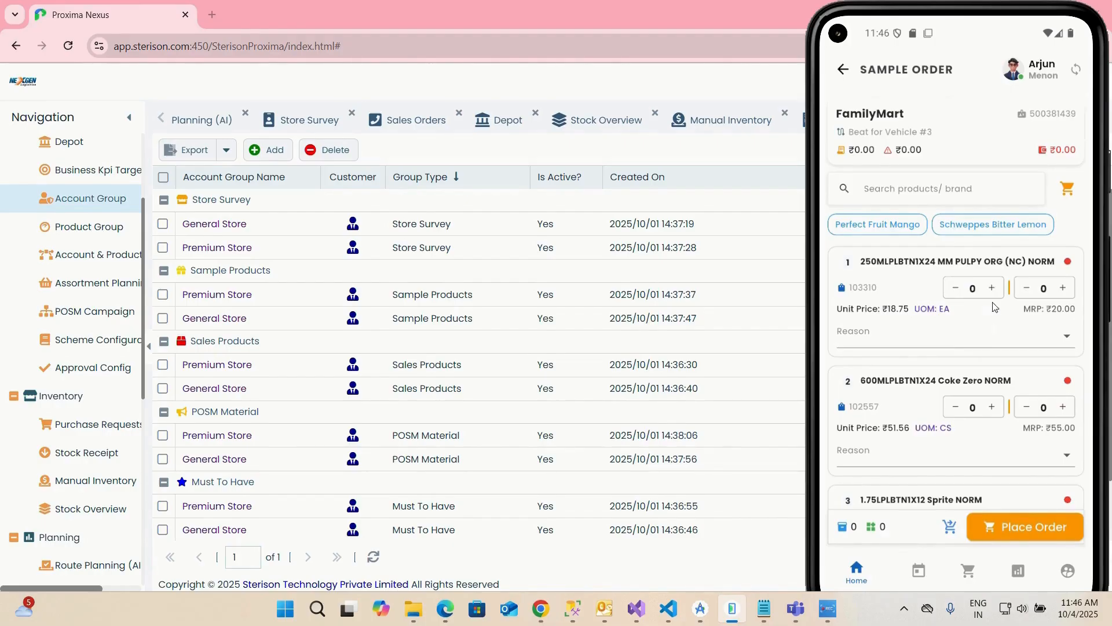
drag(998, 417, 988, 276)
click(993, 293)
click(999, 294)
click(993, 411)
drag(995, 449, 992, 417)
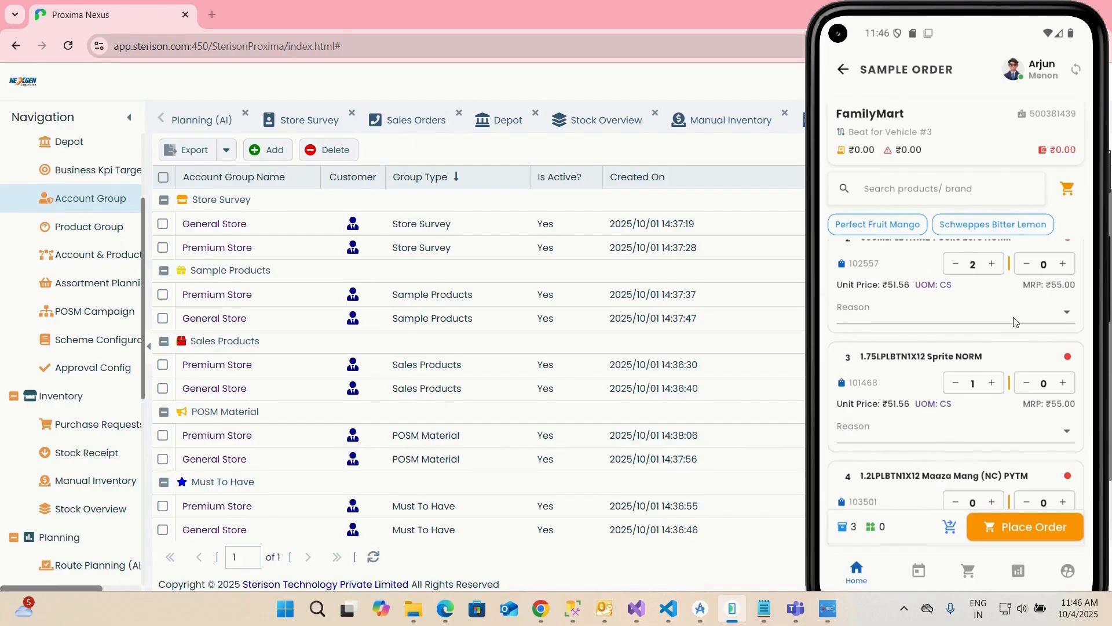
Step: Set reasons Excellent Price for Coke Zero and Fast Delivery for Sprite, then review the summary
click(1016, 322)
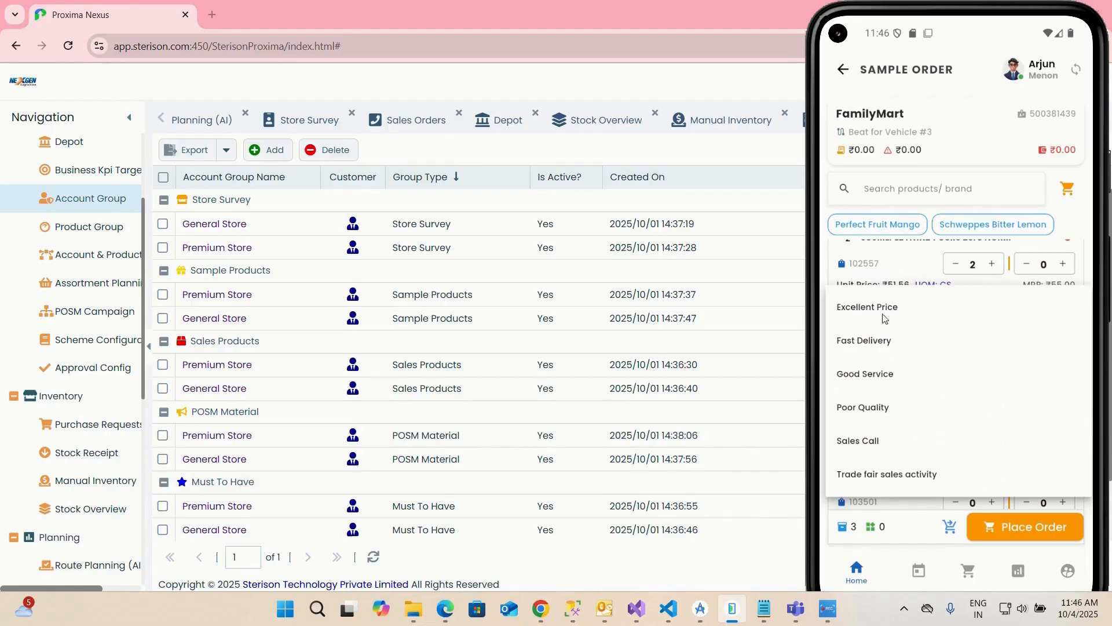
click(900, 345)
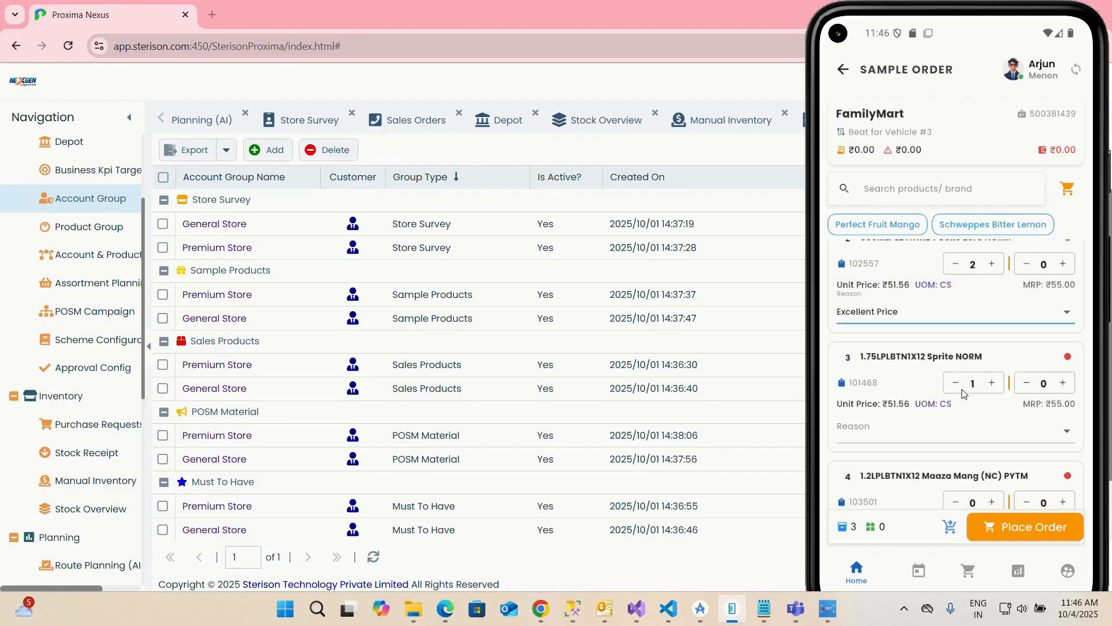
click(992, 444)
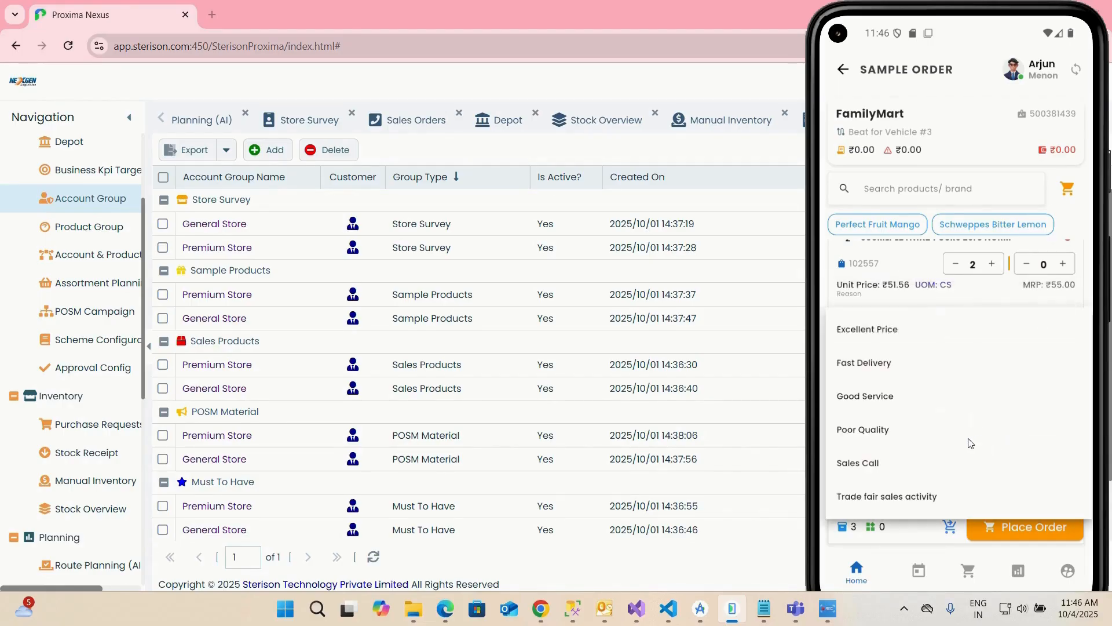
click(887, 371)
click(957, 527)
scroll(958, 431, down, 3)
scroll(958, 431, up, 3)
click(957, 228)
click(1023, 526)
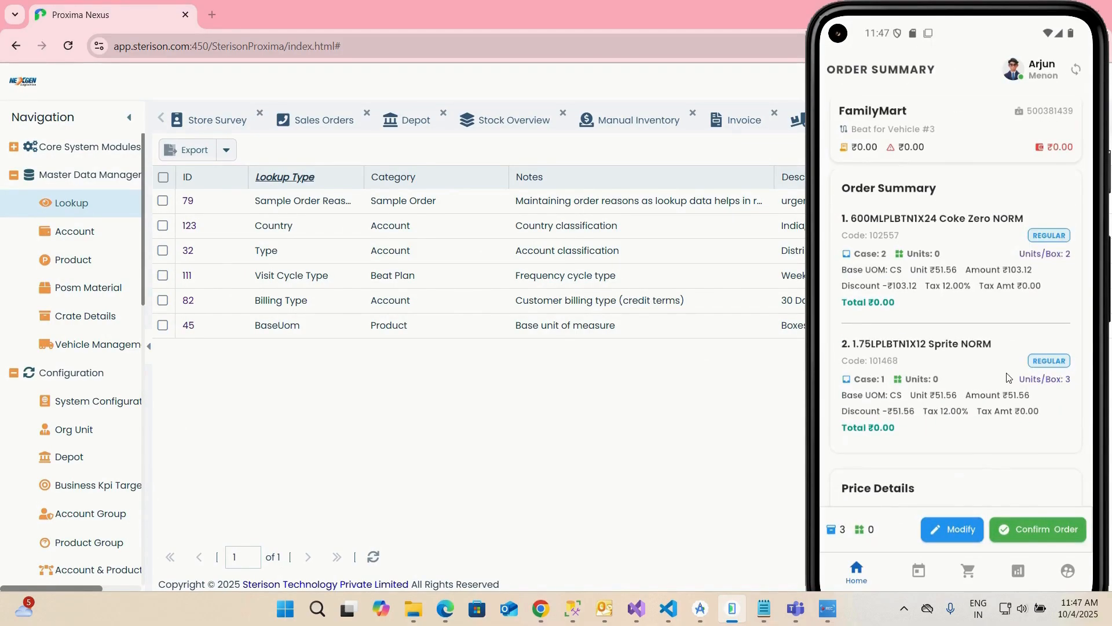
Step: Place the sample order with notes 'Pack in carton', 'Keep in reception' and remarks 'Future sales'
scroll(983, 428, down, 10)
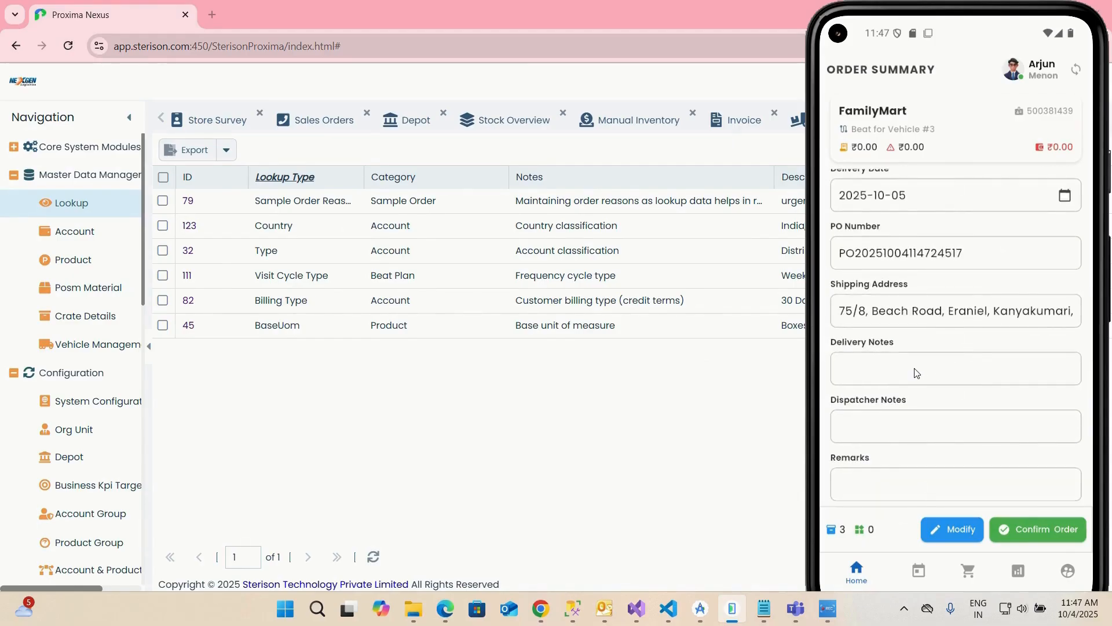
click(980, 339)
text(Pack in ca)
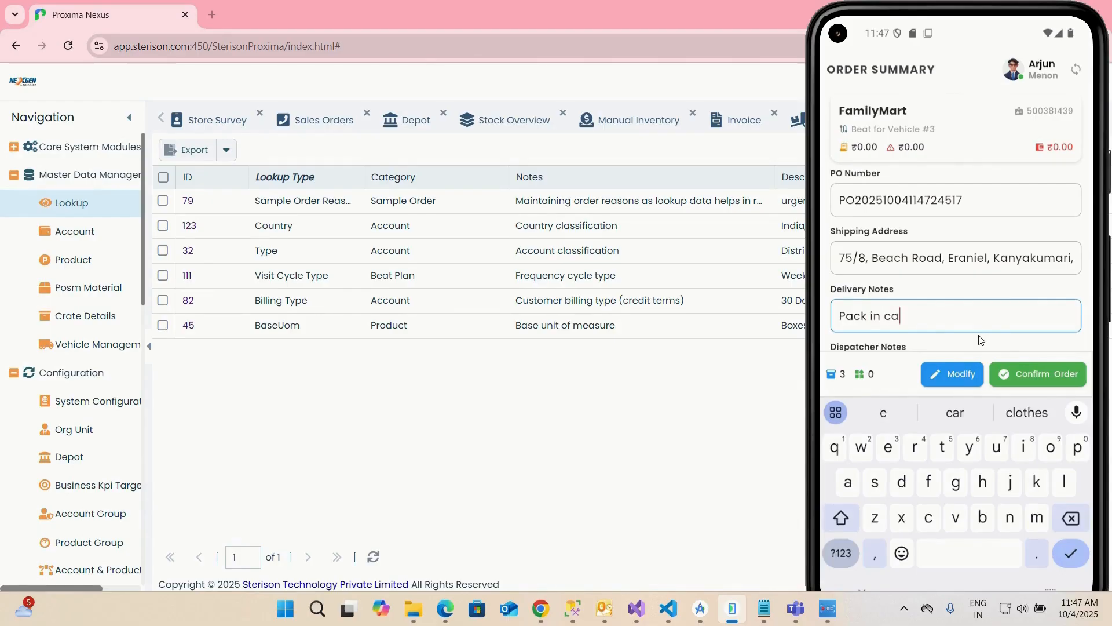
text(rton)
key(Tab)
text(Keep in reception)
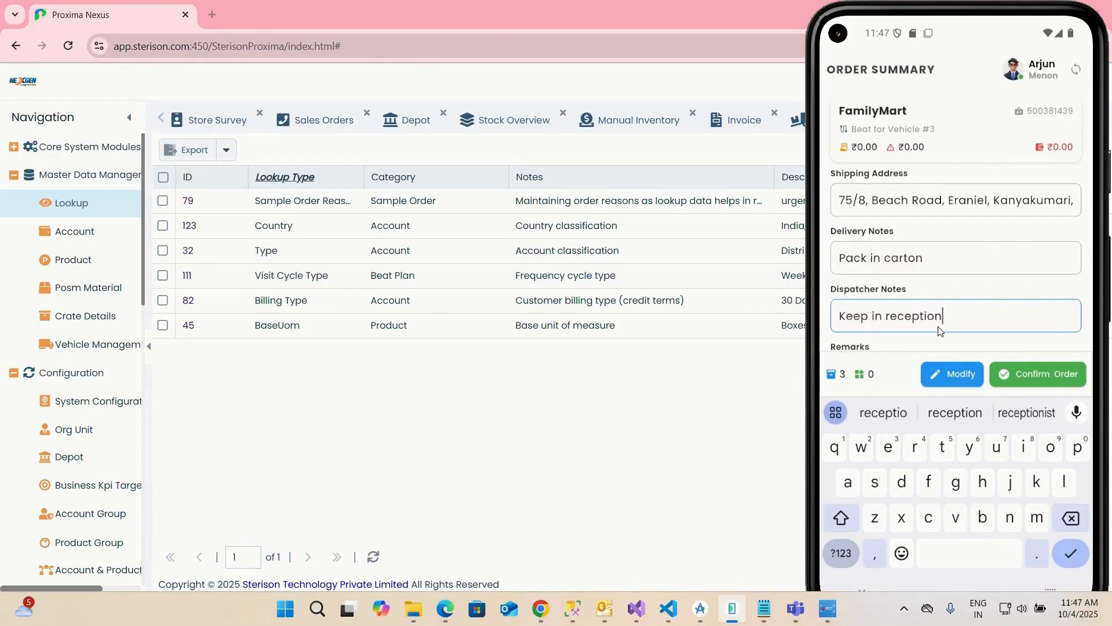
key(Tab)
text(Future sales)
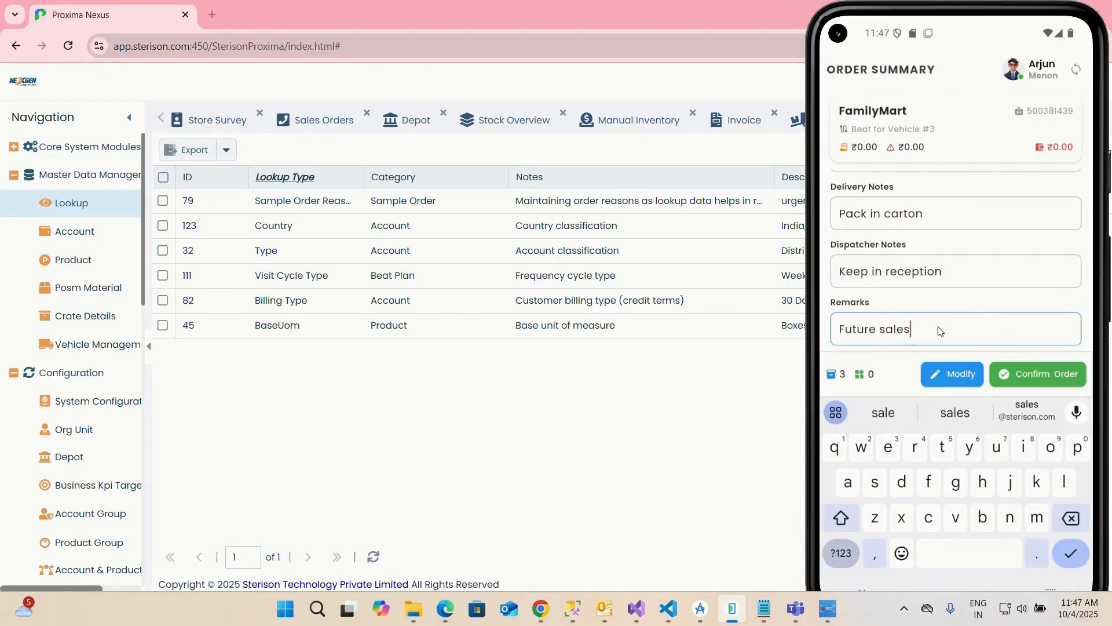
click(1039, 377)
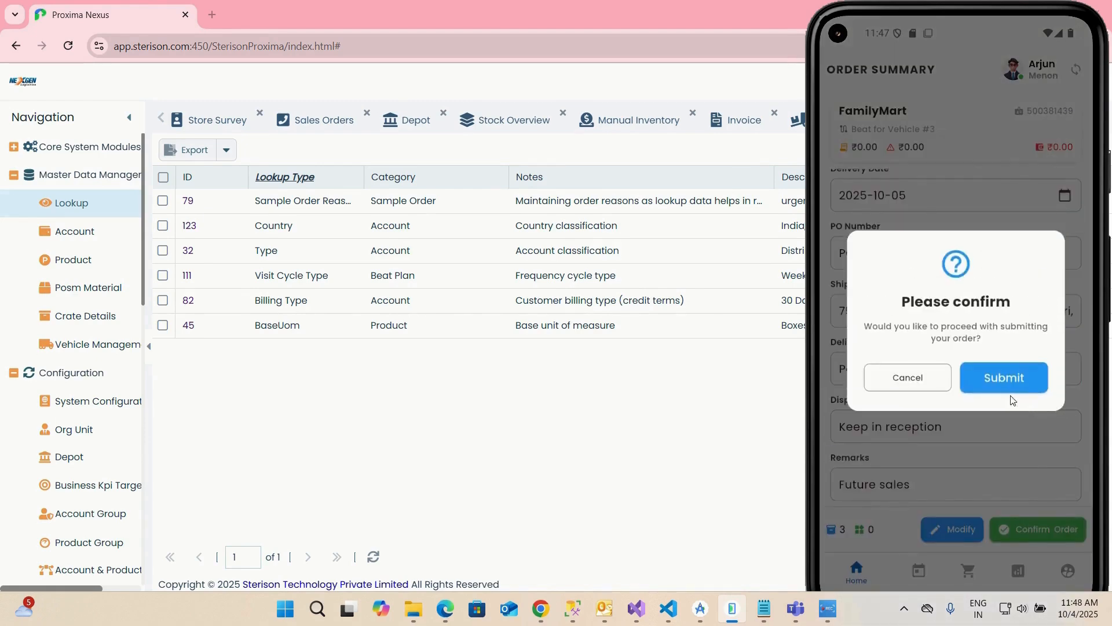
click(1020, 374)
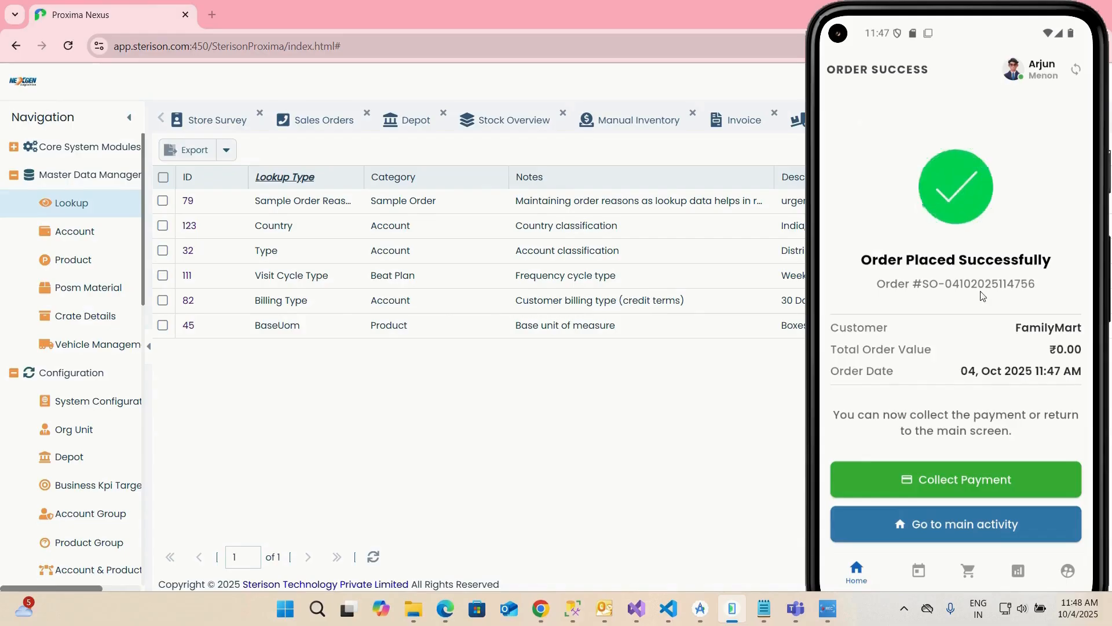
Step: Return to FamilyMart's Activity Hub and open Crate Collection, showing 5 crates outstanding
click(991, 525)
scroll(983, 333, down, 2)
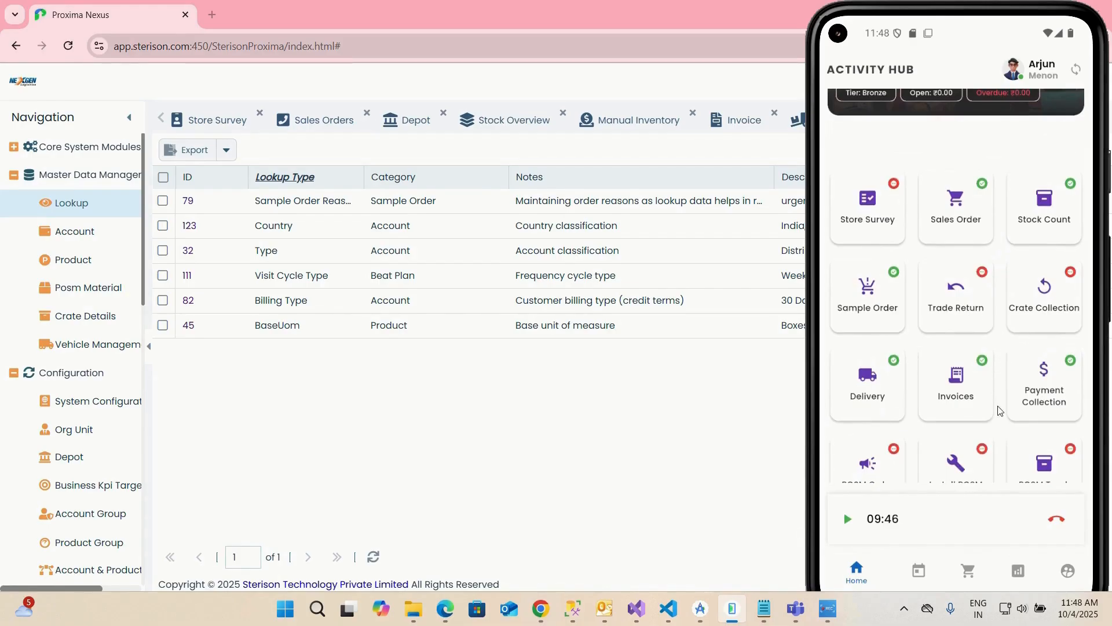
scroll(1006, 298, down, 3)
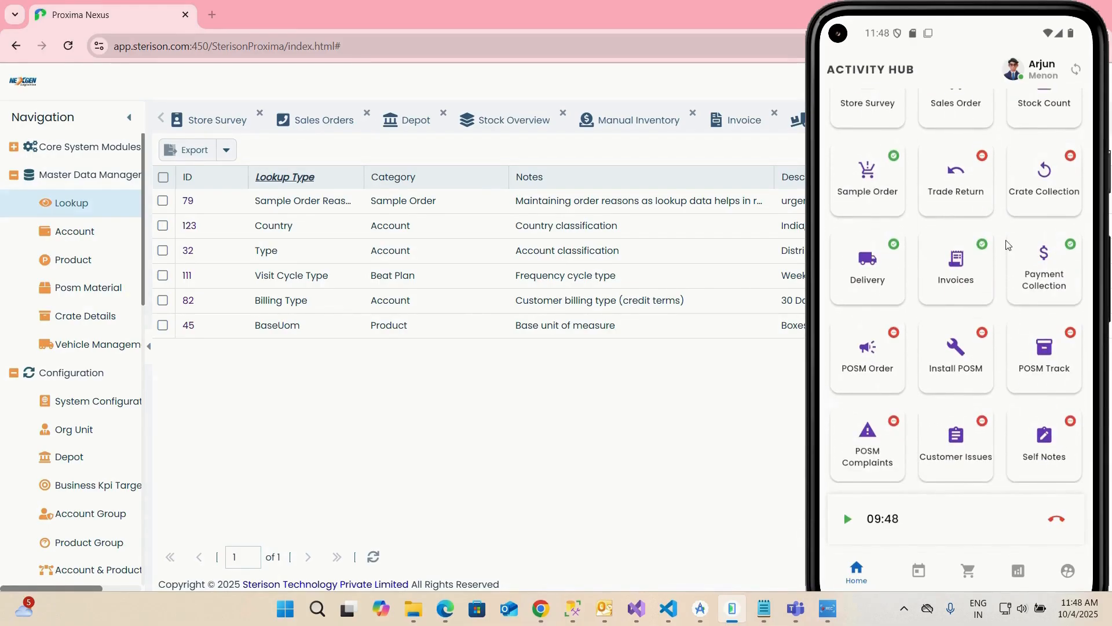
scroll(1008, 289, up, 2)
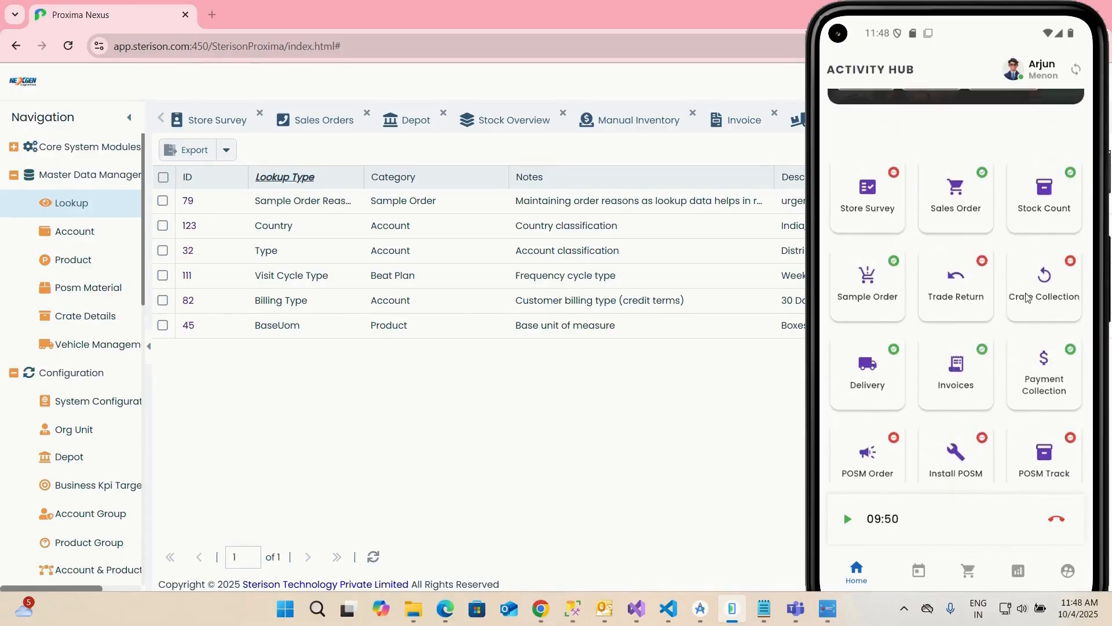
click(1045, 302)
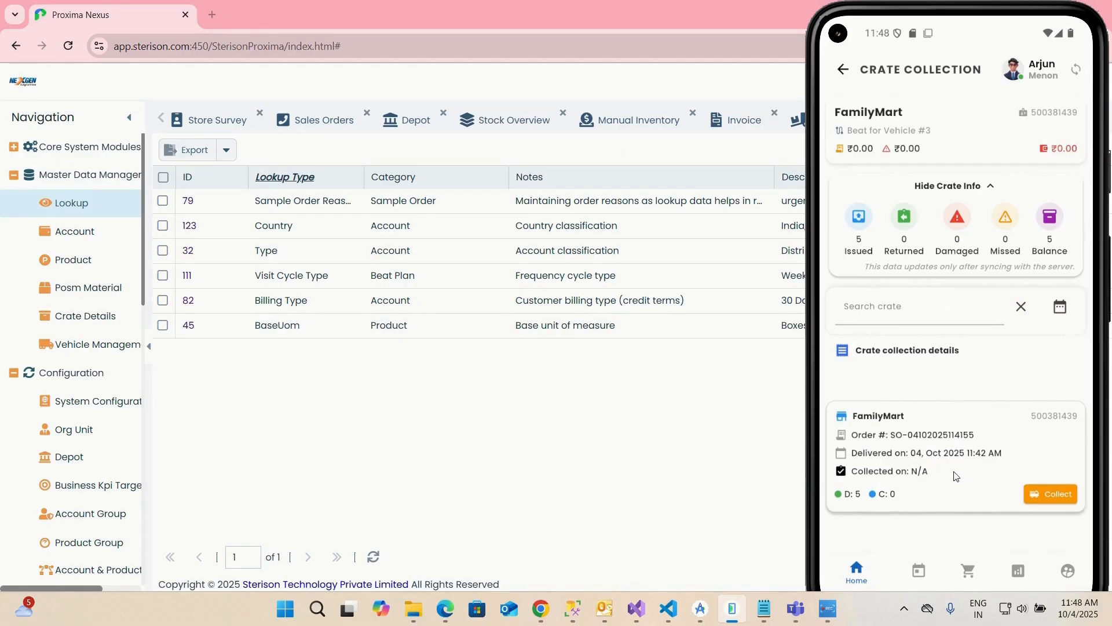
Step: Start collecting crates and try 2 good plus 1 damaged Sprite PIPA crate
click(1057, 496)
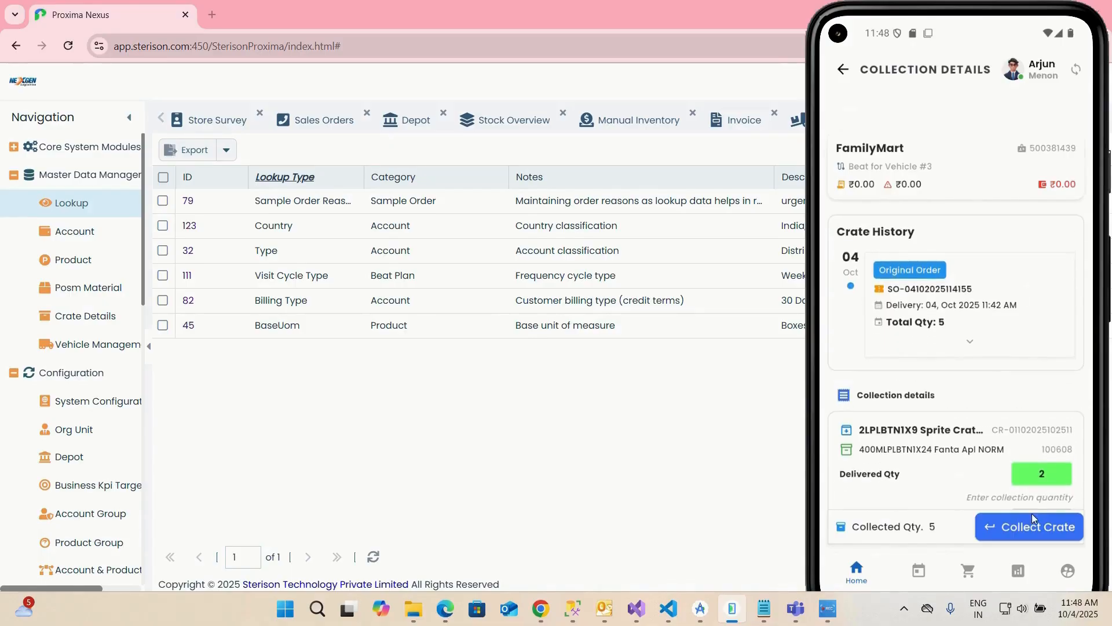
drag(982, 411, 969, 254)
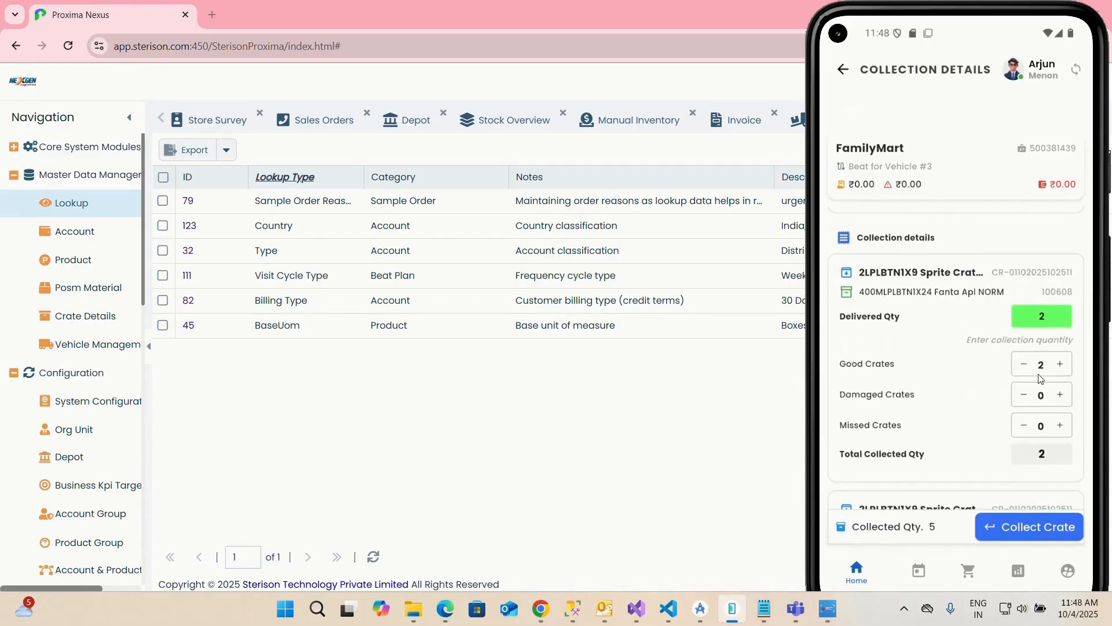
drag(947, 456, 948, 340)
drag(963, 467, 966, 380)
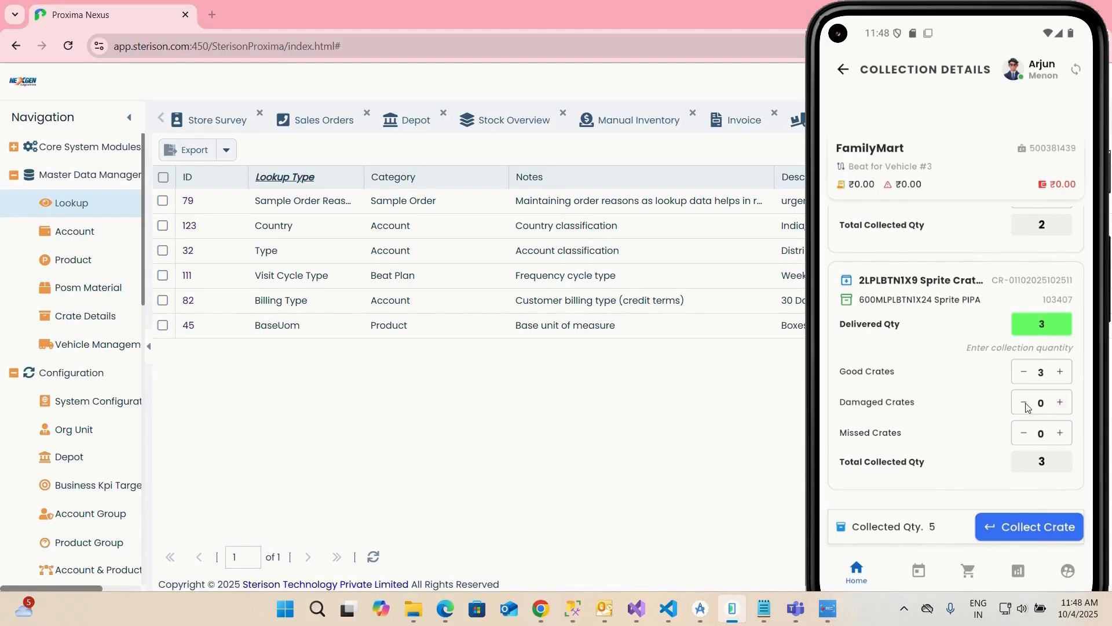
click(1024, 372)
click(1061, 403)
click(1024, 372)
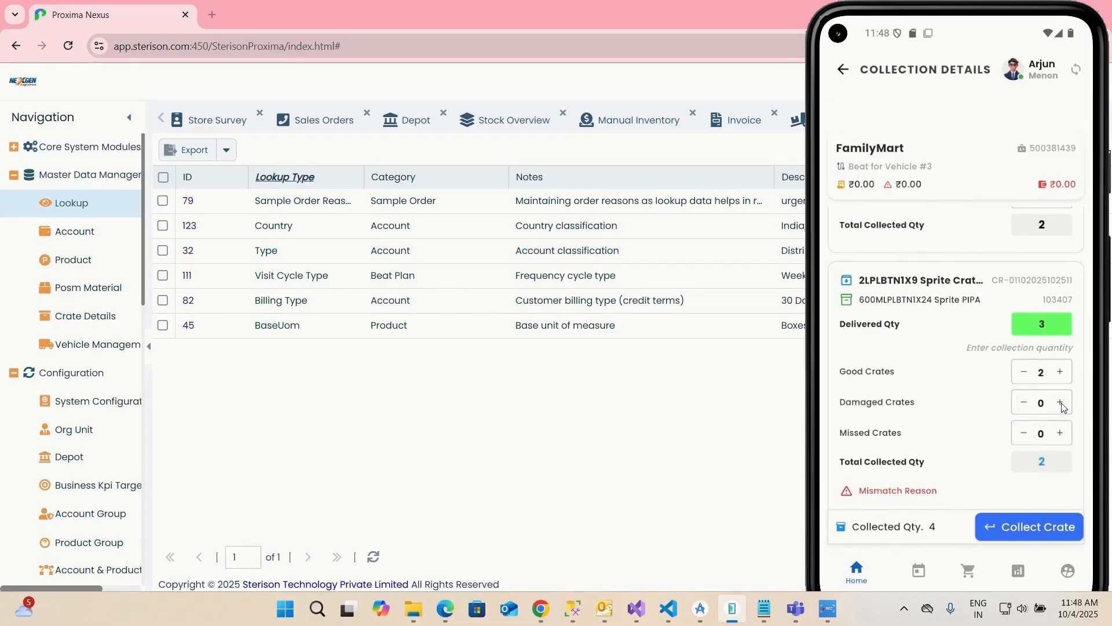
click(1062, 405)
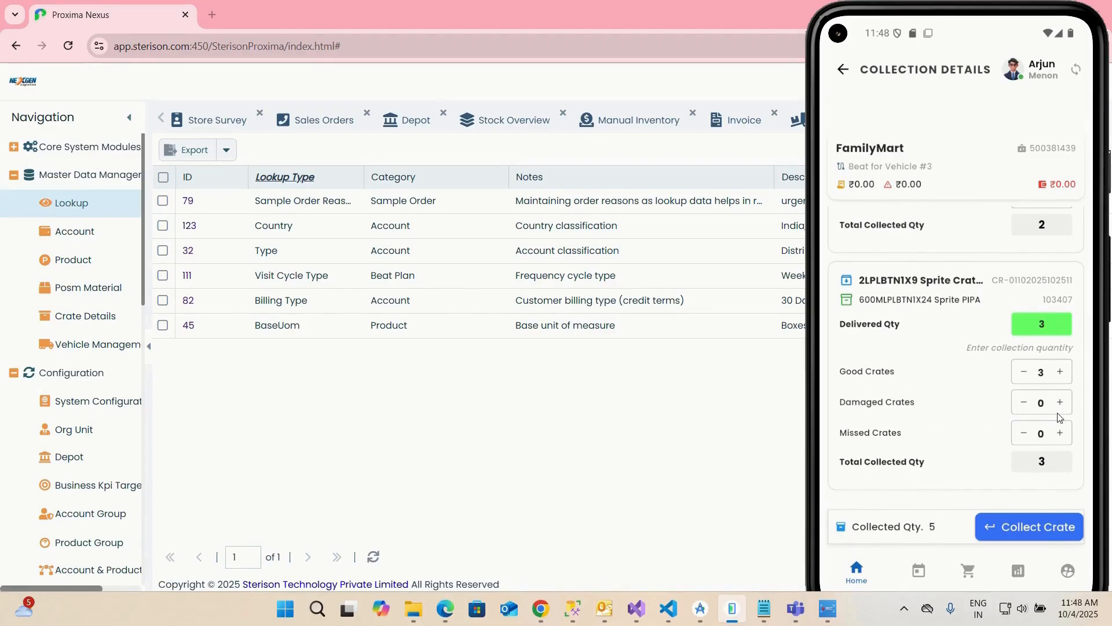
click(1023, 403)
click(1023, 372)
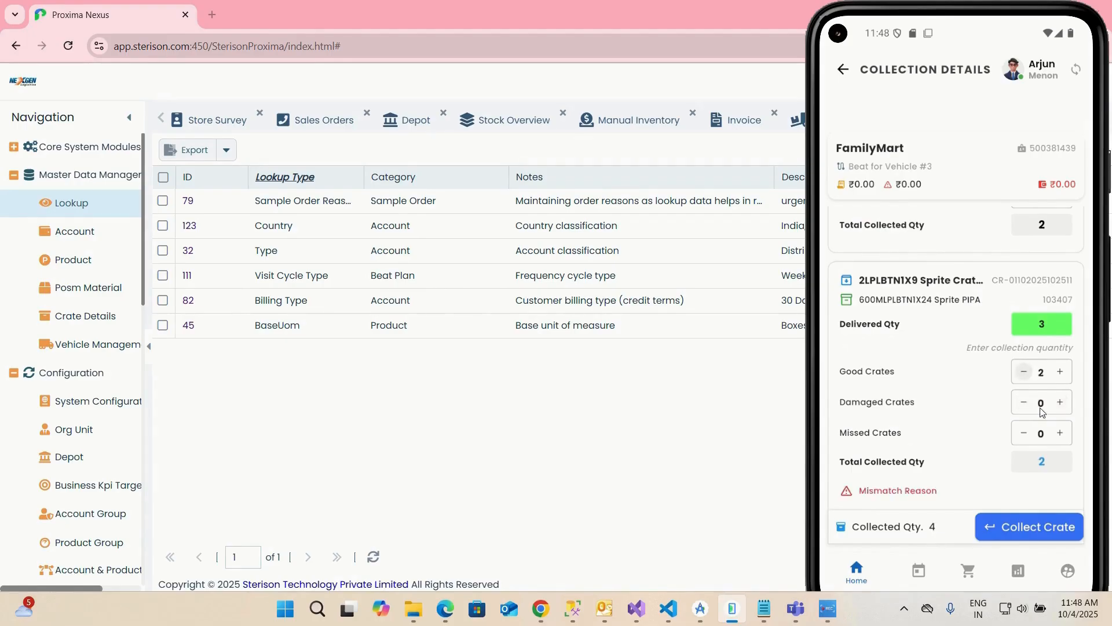
click(1060, 402)
Step: Restore Sprite PIPA to 3 good, 0 damaged crates and submit the collection for review
scroll(940, 376, down, 1)
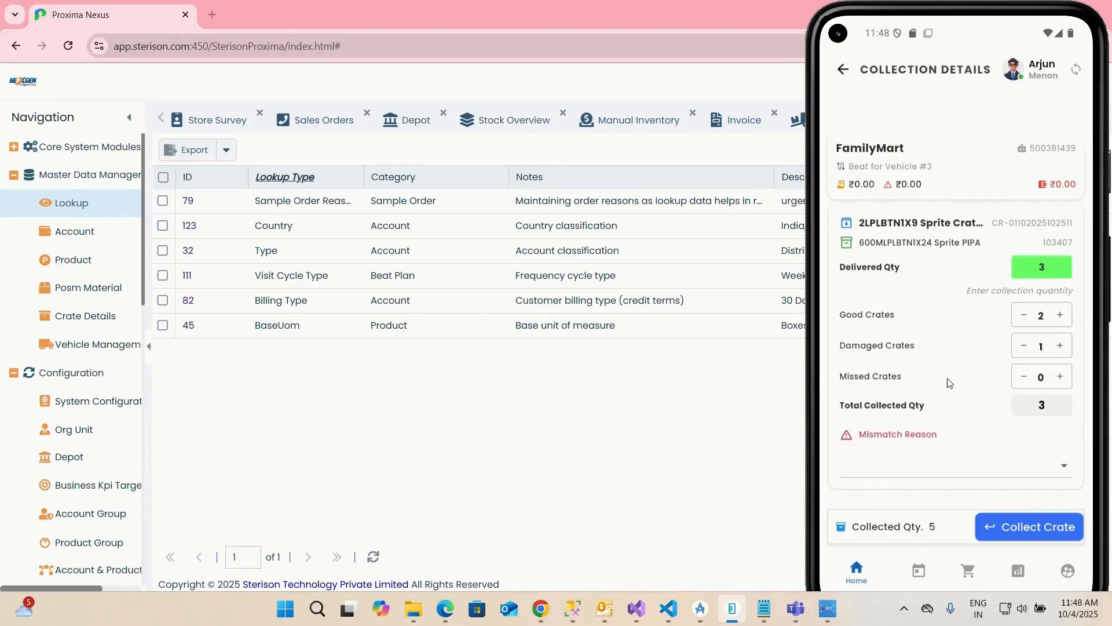
click(1028, 475)
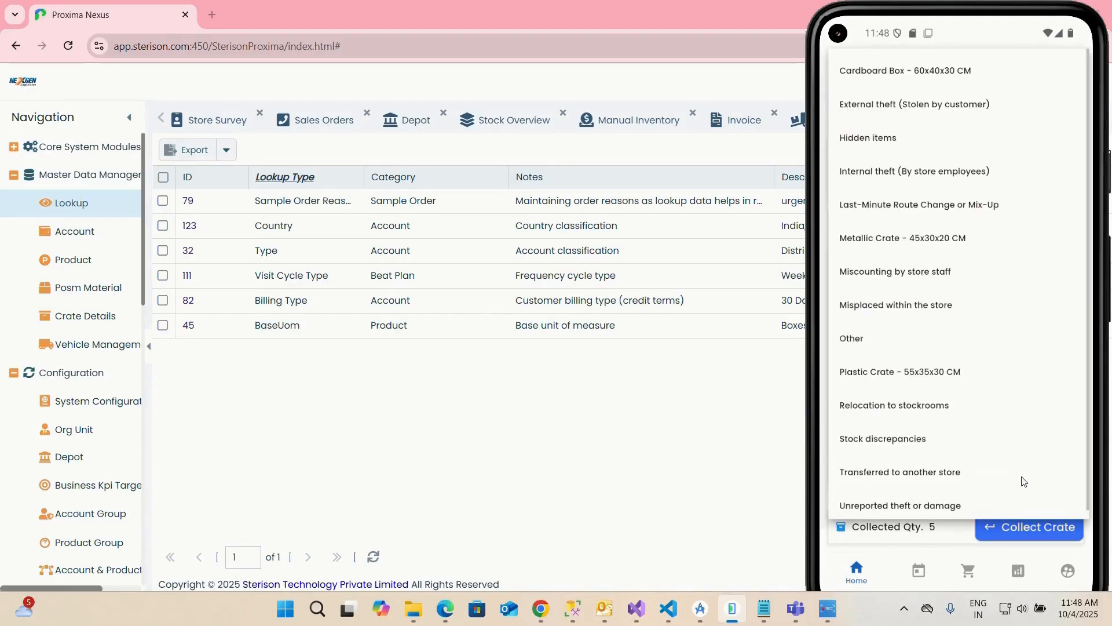
click(931, 534)
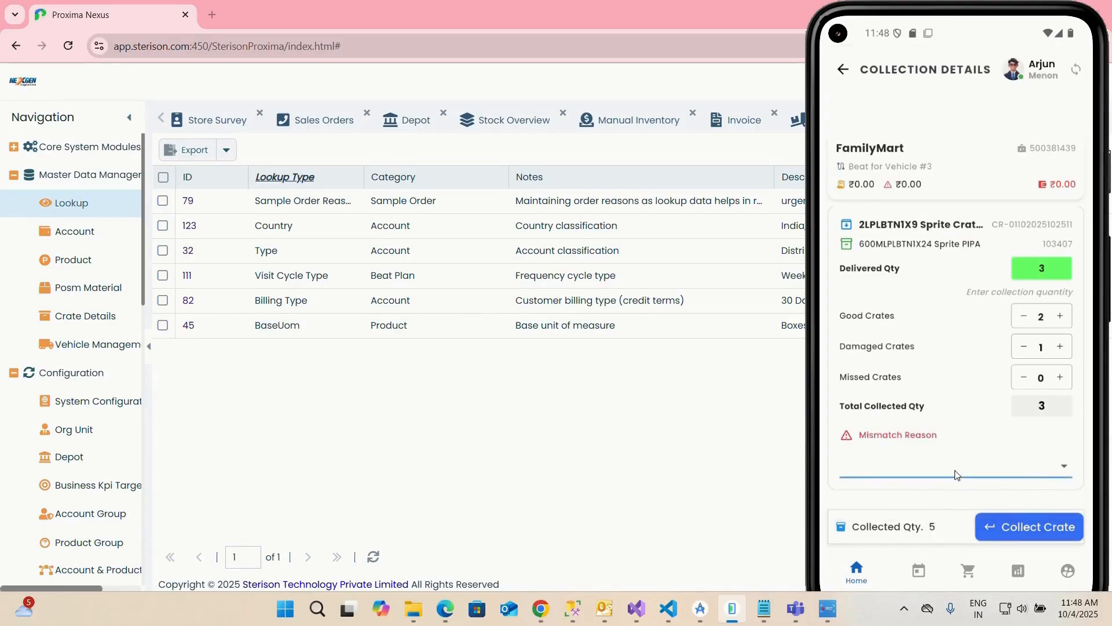
click(1025, 346)
click(1060, 316)
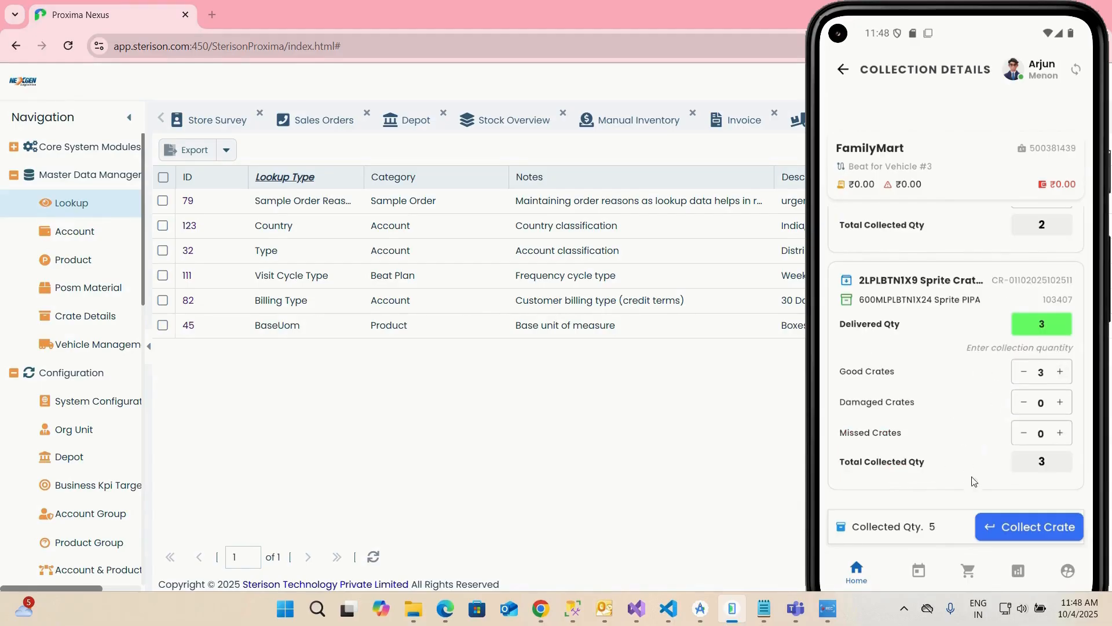
click(1036, 528)
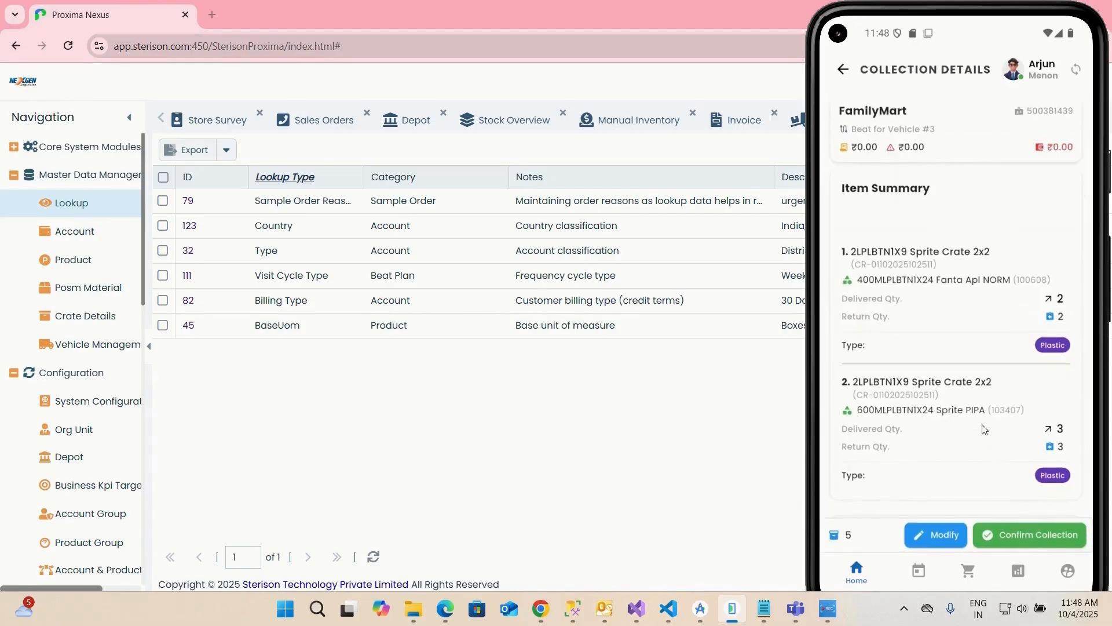
Step: Bring up Price Details and select the Crate Shortage Penalty field, currently ₹0.00, for entry
drag(981, 489, 982, 358)
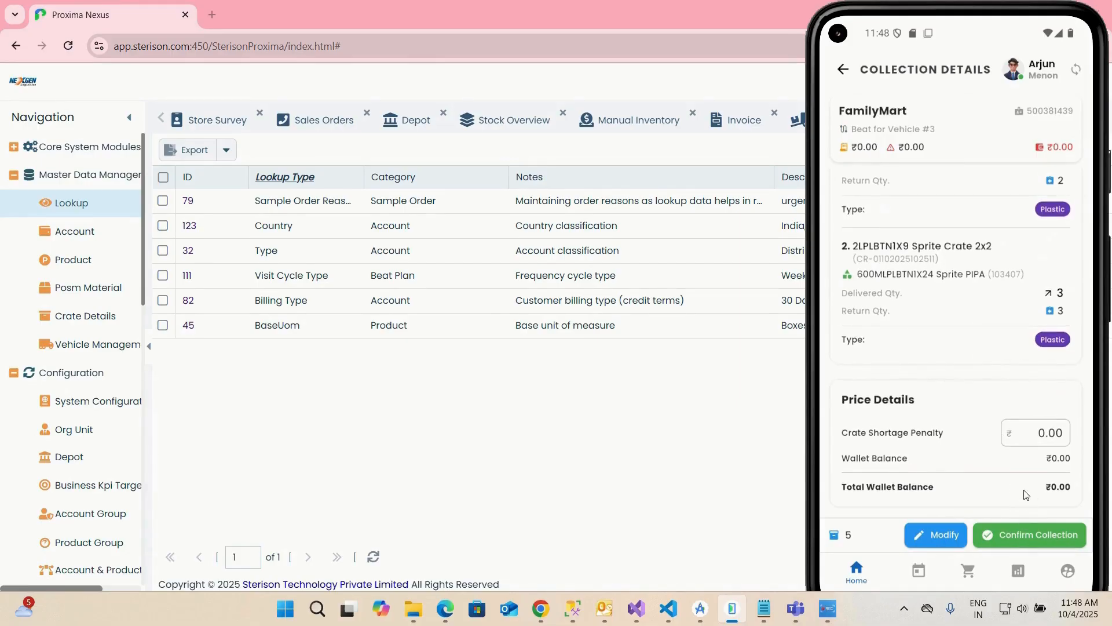
click(1031, 438)
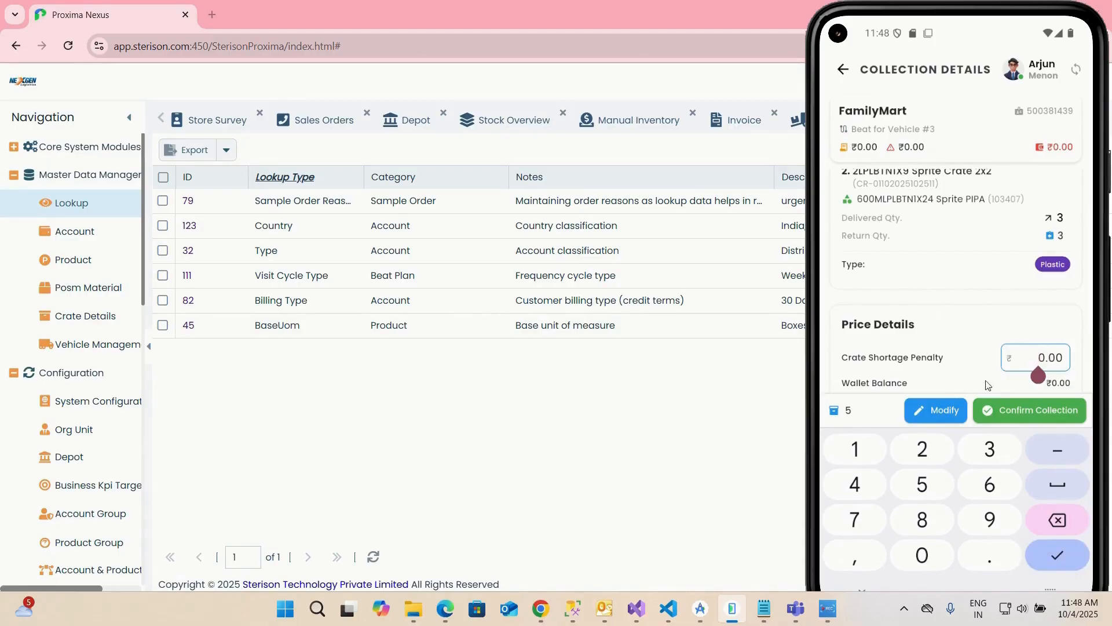
Step: Confirm and submit the FamilyMart crate collection, returning to the store's activity hub
click(1051, 562)
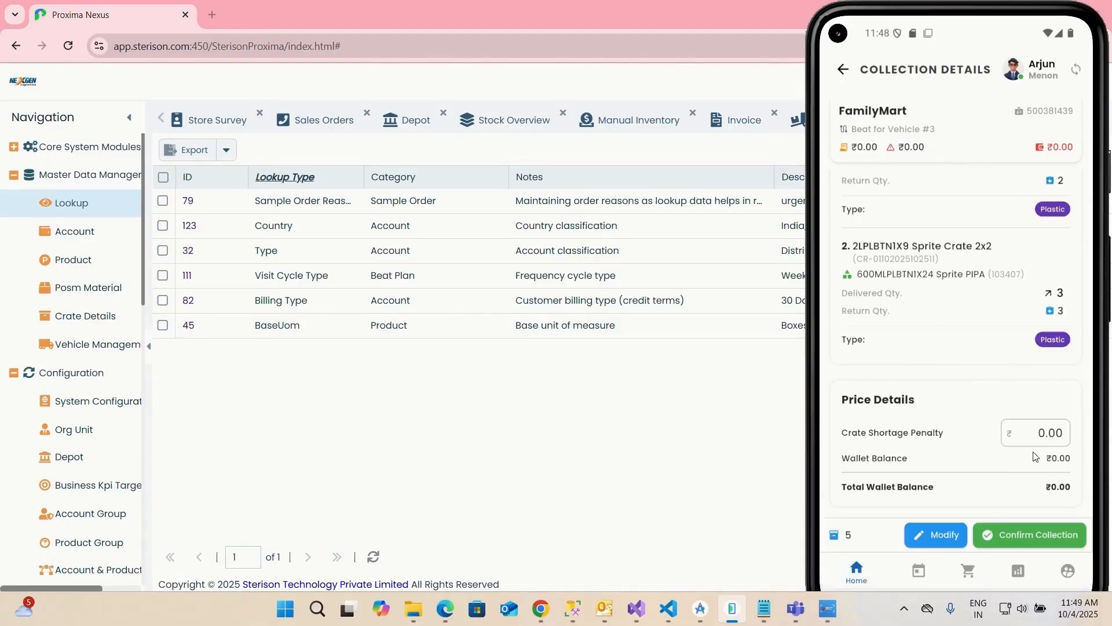
click(1044, 535)
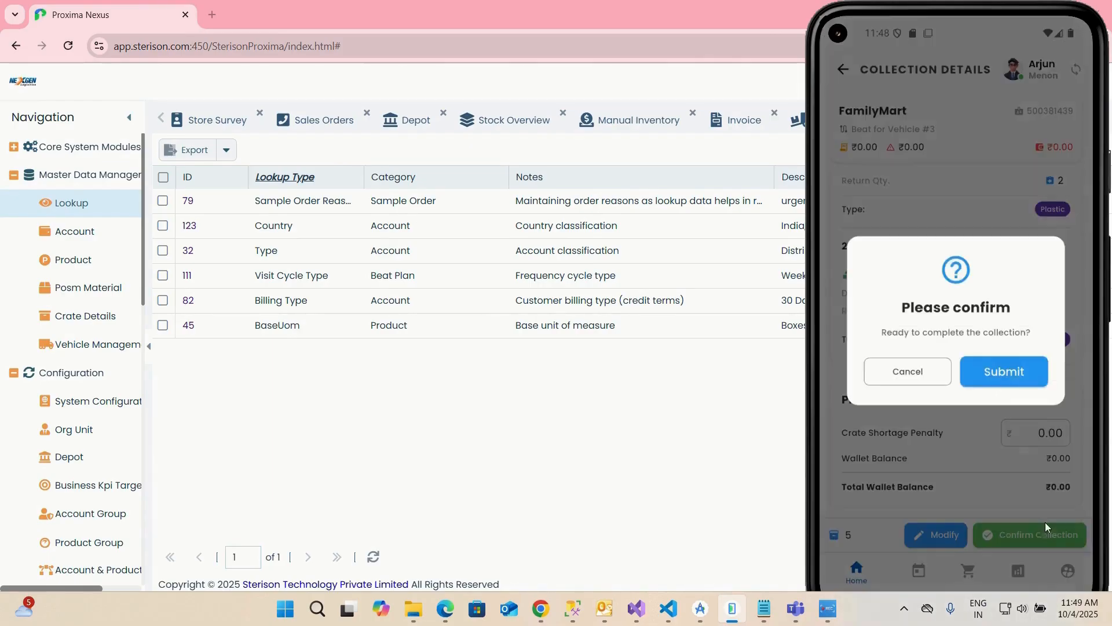
click(1004, 370)
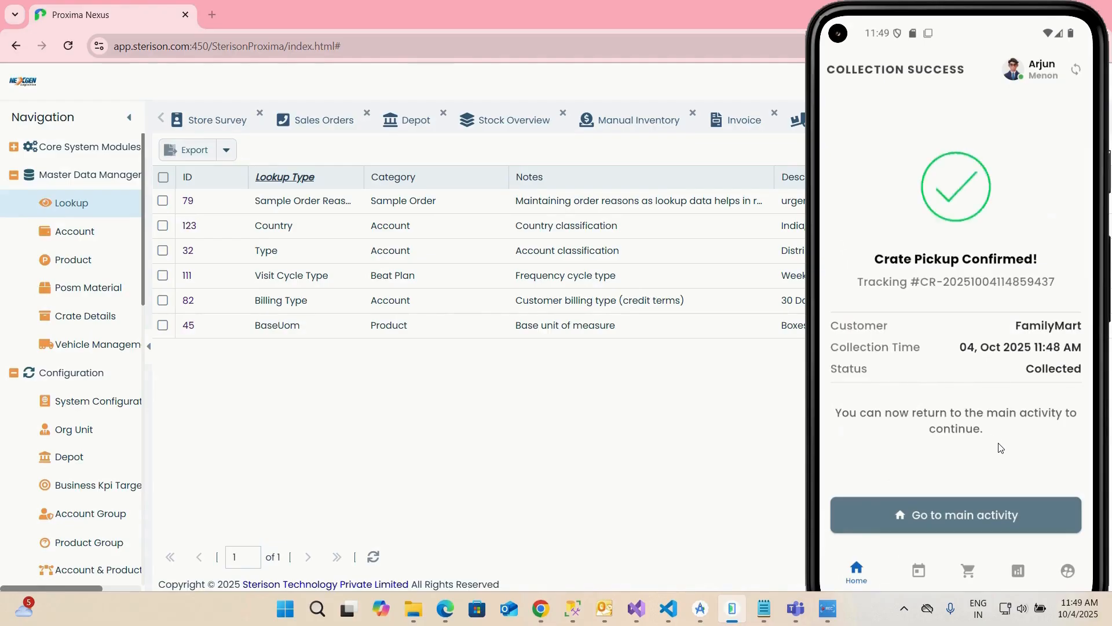
click(988, 515)
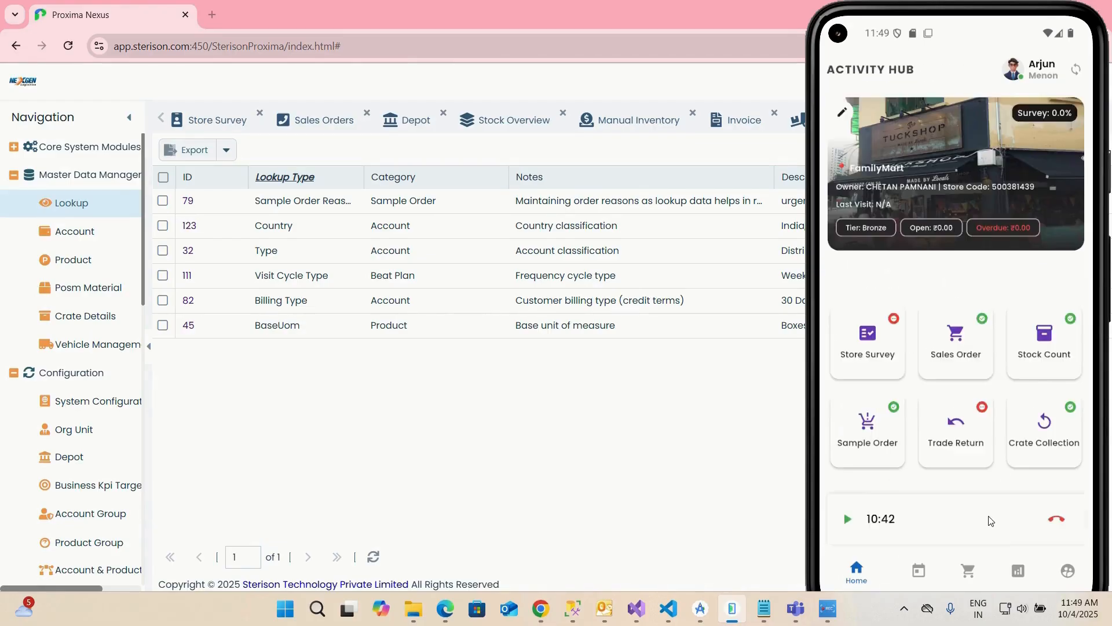
Step: End the FamilyMart visit call and confirm ending it
scroll(1006, 302, down, 2)
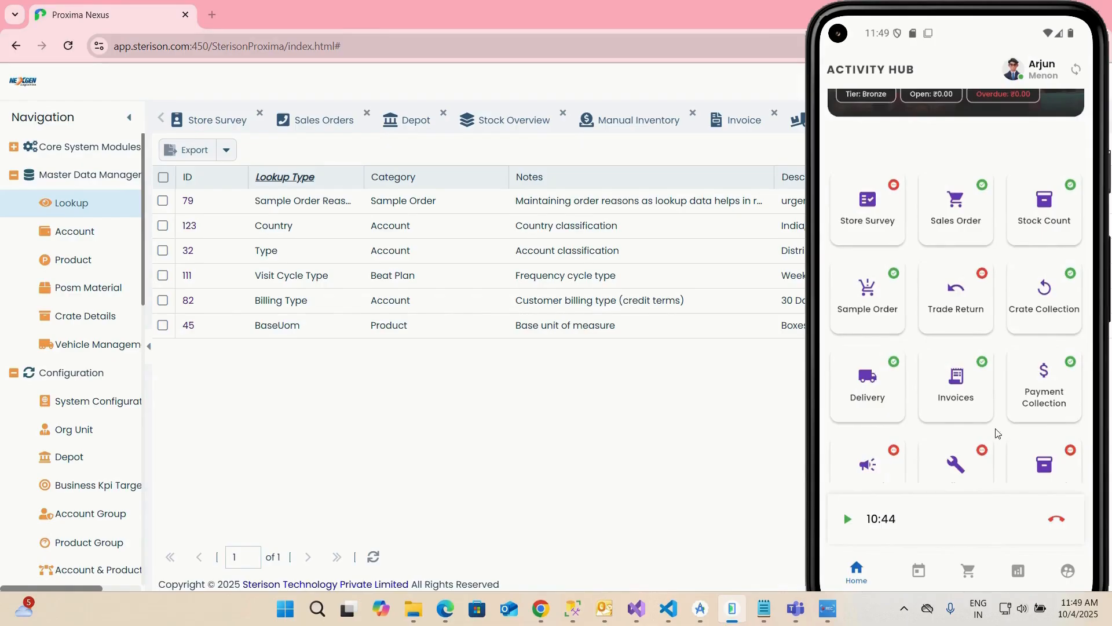
drag(995, 431, 993, 330)
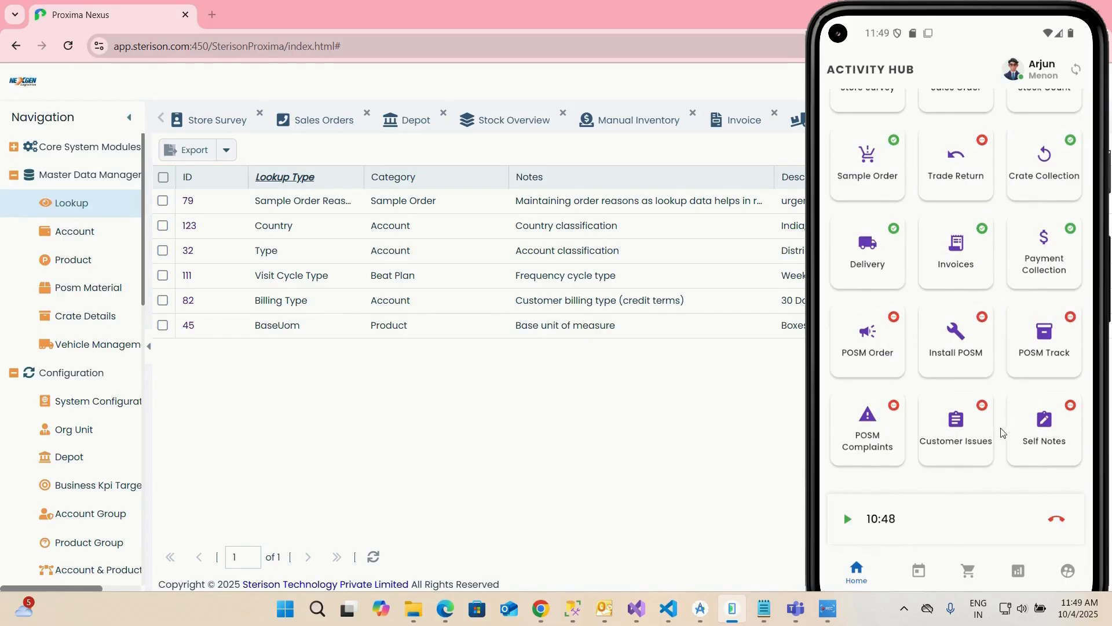
mouse_move(992, 269)
mouse_down()
mouse_move(1008, 448)
mouse_move(1002, 256)
mouse_up()
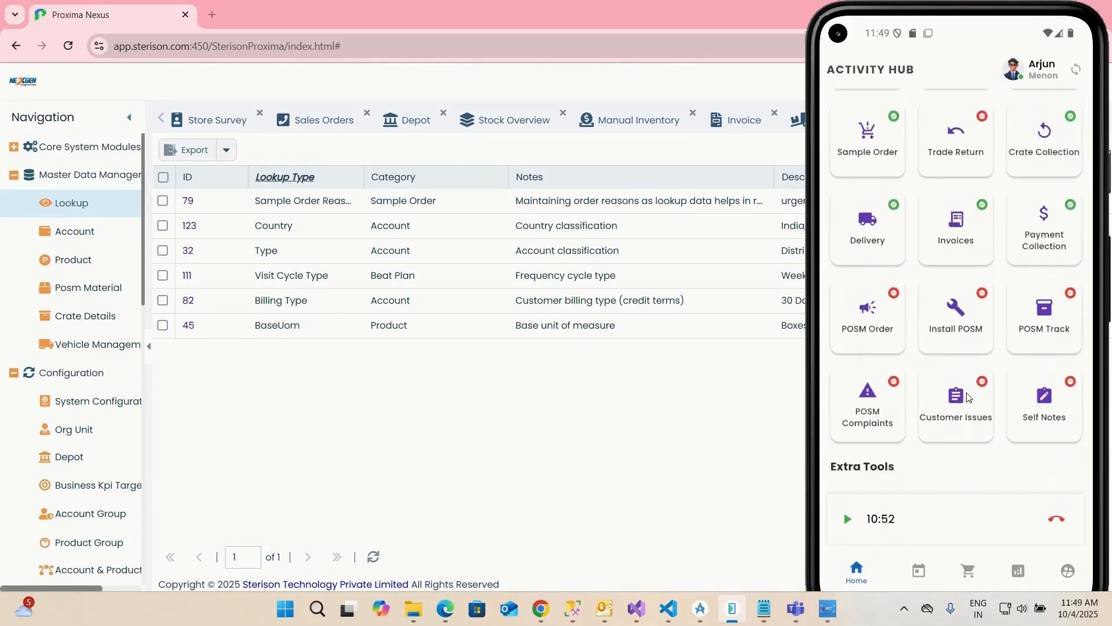
drag(999, 439, 990, 384)
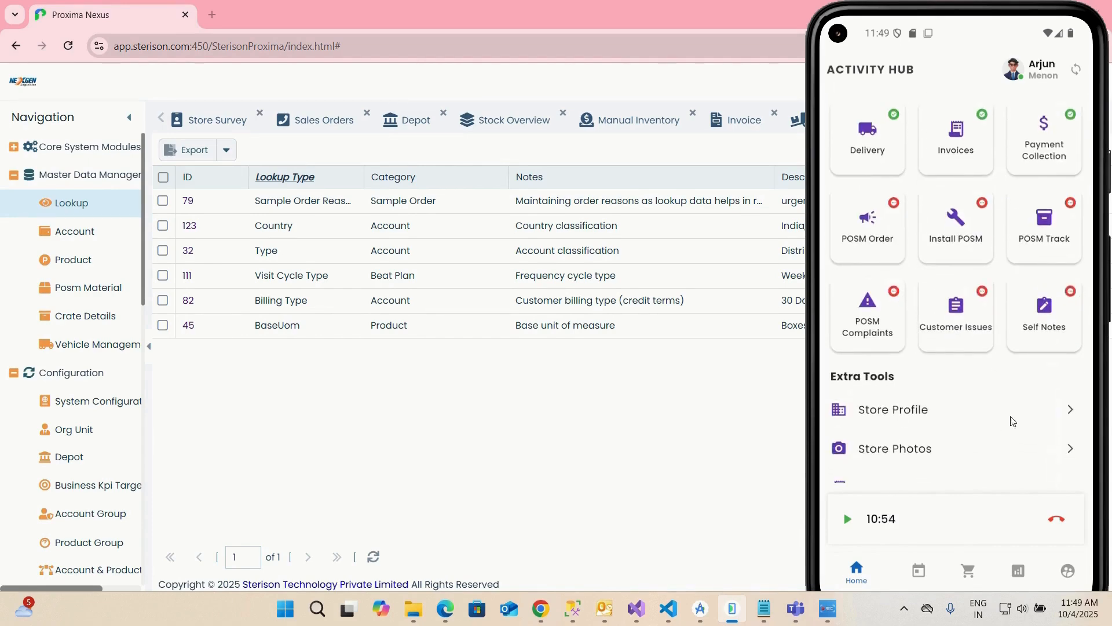
click(1056, 519)
click(1011, 376)
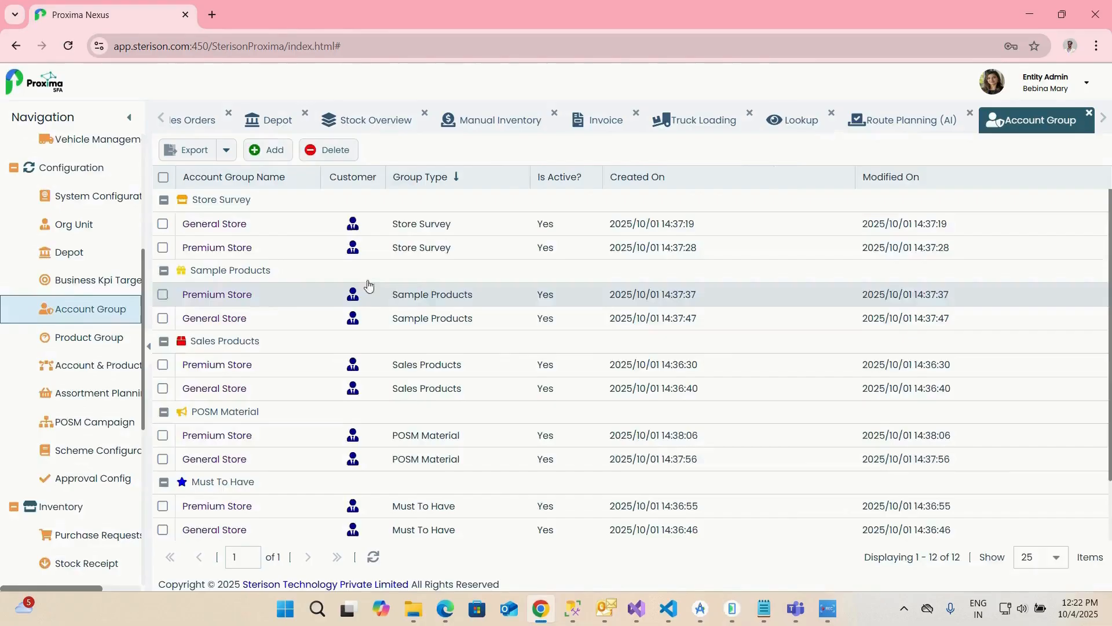
Step: Filter the Premium Store group's assigned customers by the store's account number
click(358, 250)
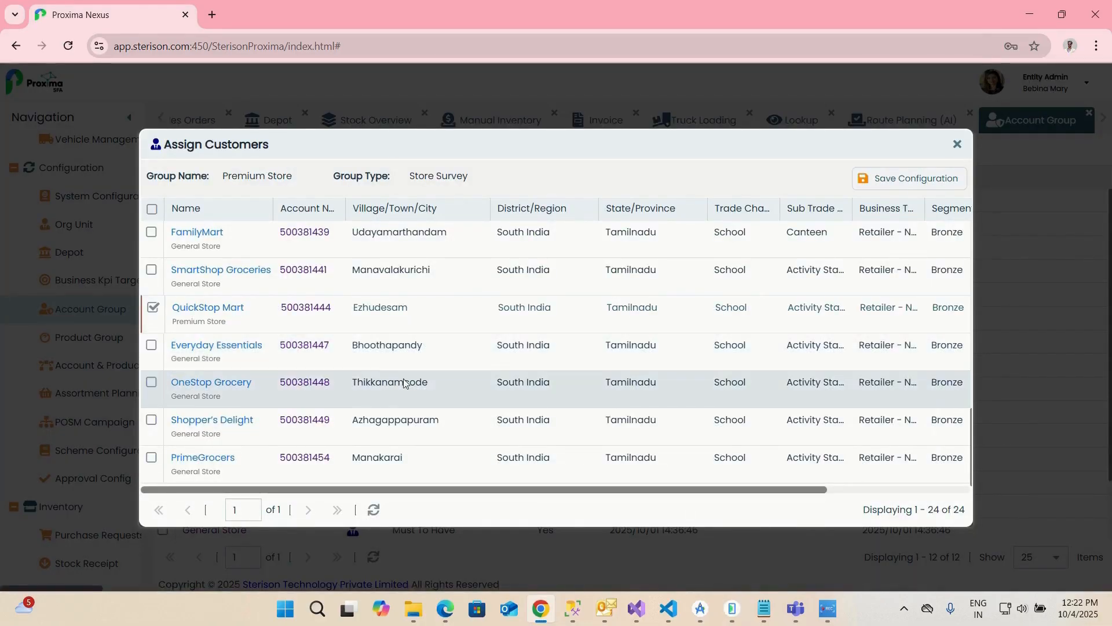
click(337, 208)
mouse_move(424, 369)
text(500381444)
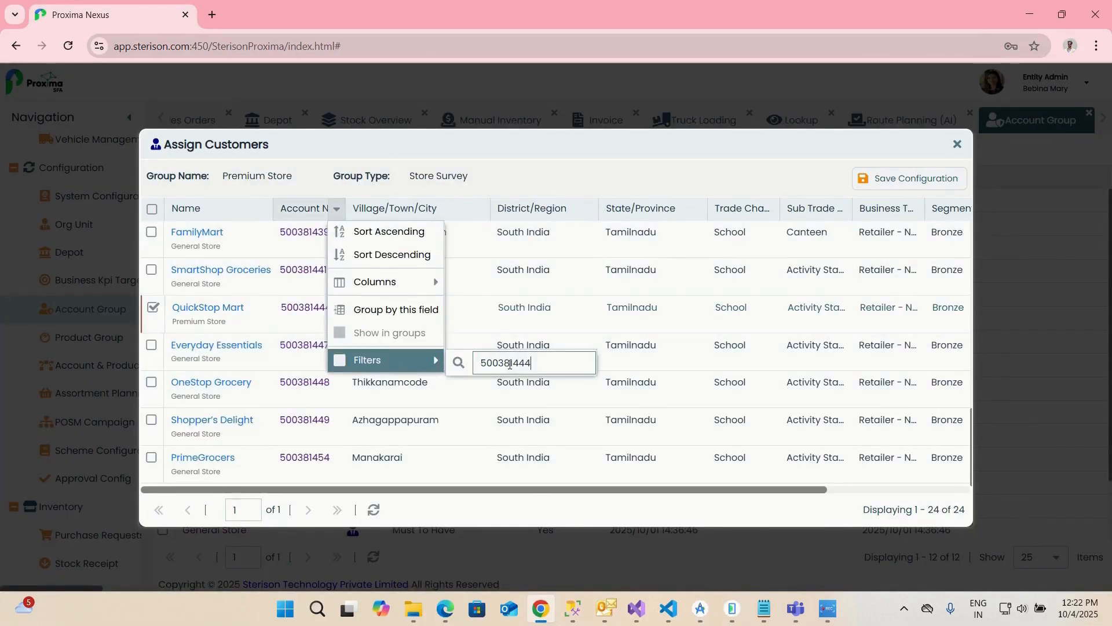
key(Return)
Step: On the phone, find QuickStop Mart, start its visit despite the location mismatch, and open Store Survey
key(alt+Tab)
click(923, 217)
text(500381444)
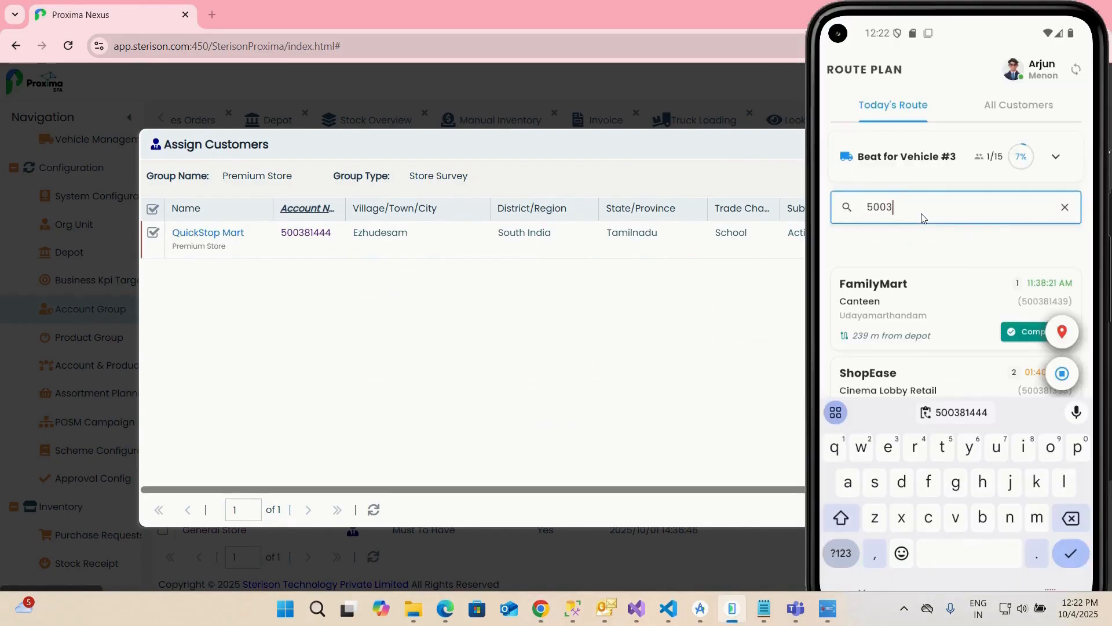
click(1070, 553)
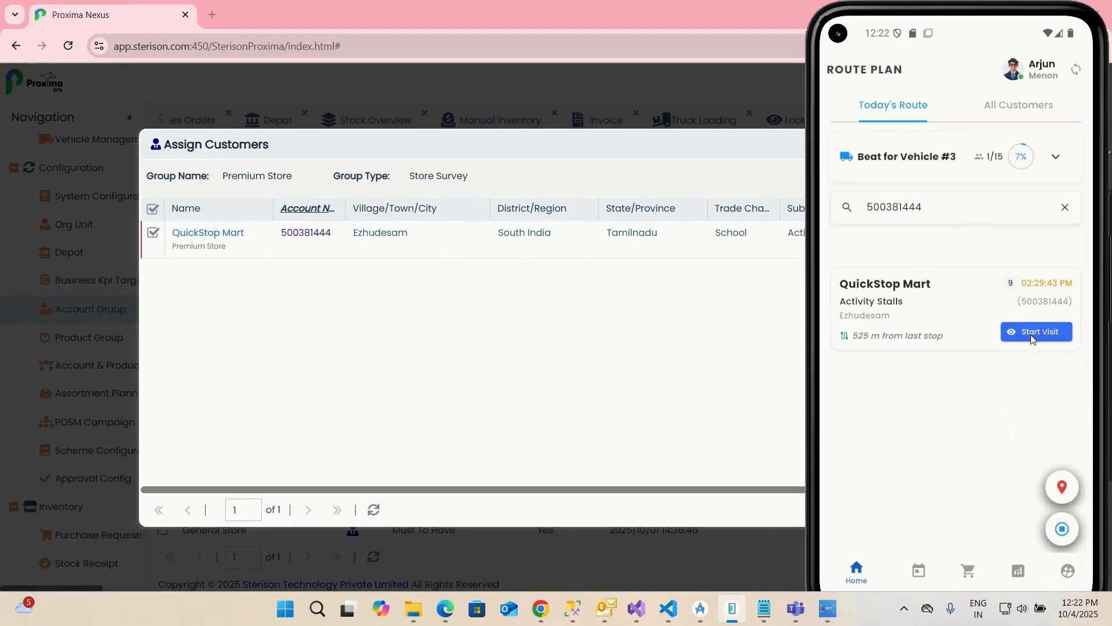
click(1031, 339)
click(1017, 366)
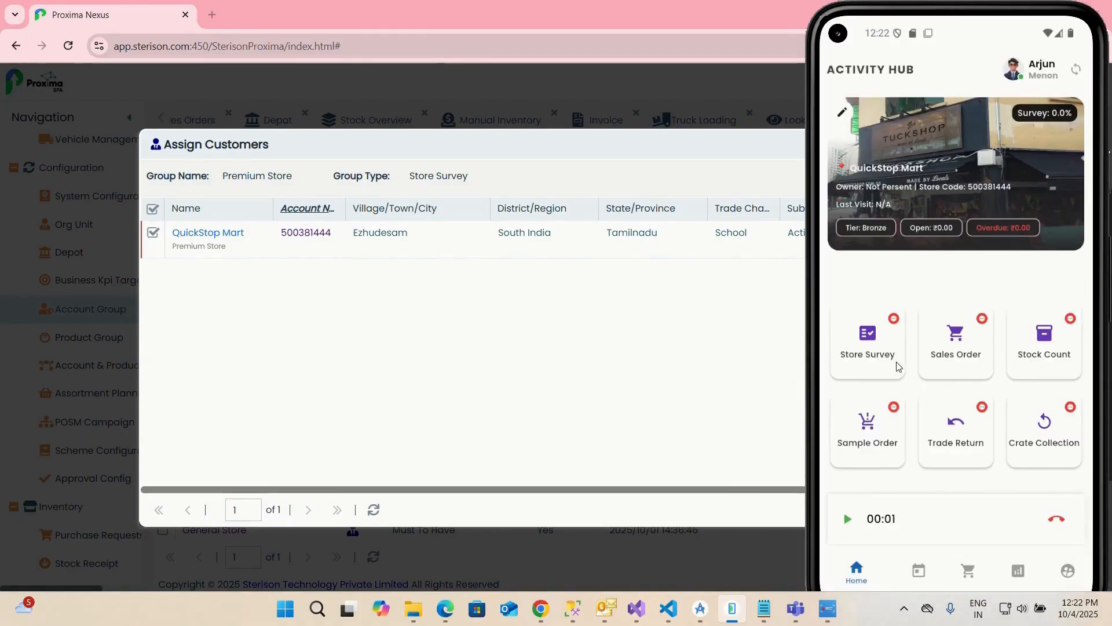
click(885, 345)
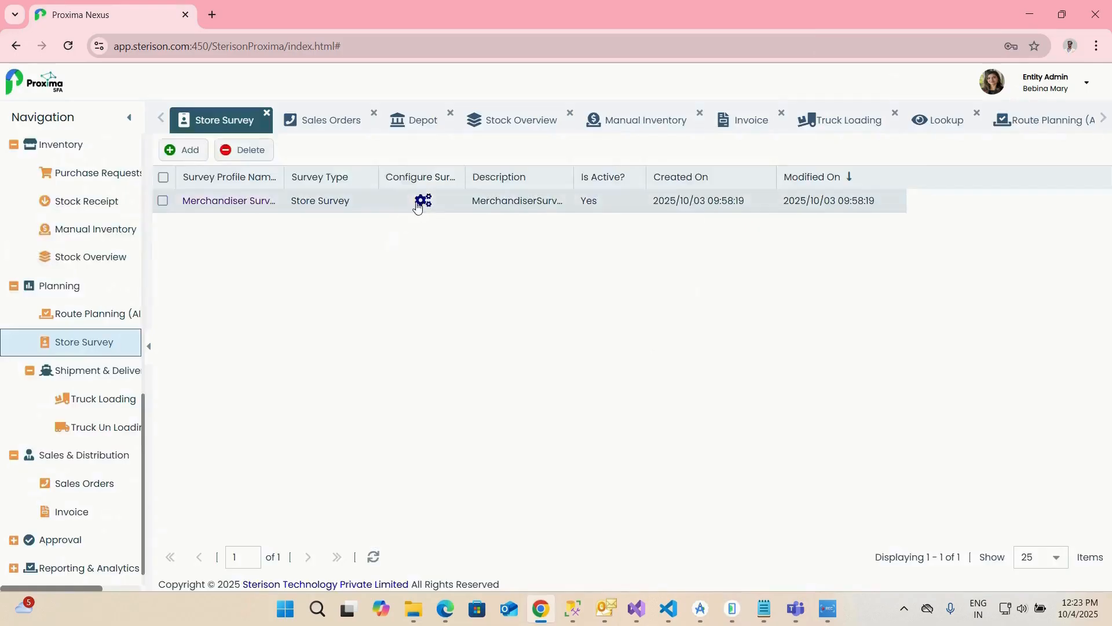
Step: Check the survey's scene setup and image recognition survey, then return to the manual questions
click(421, 202)
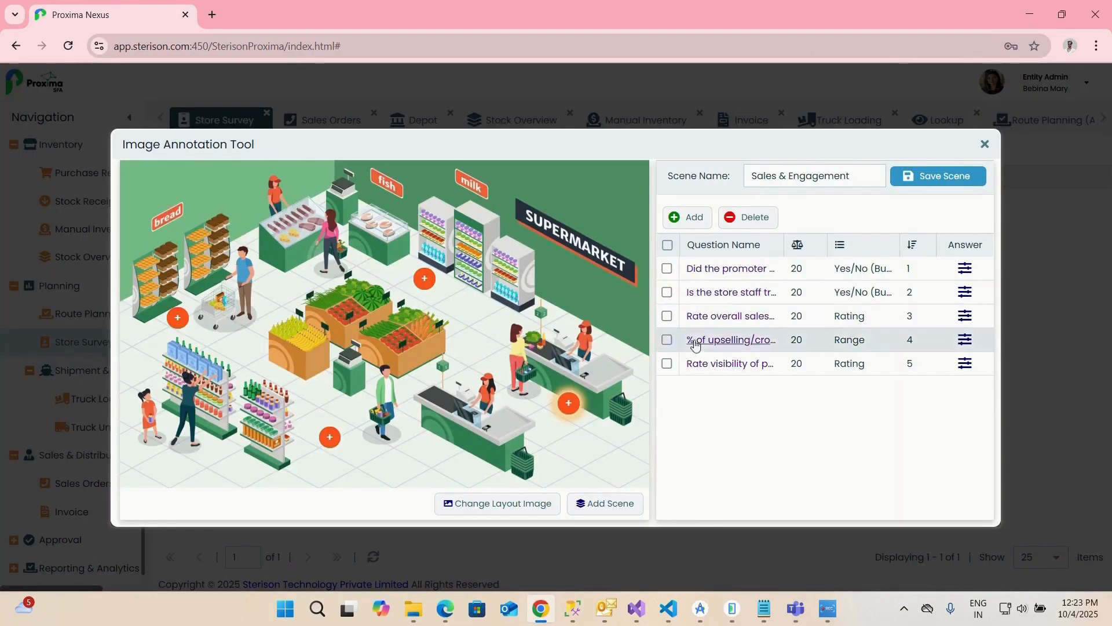
key(alt+Tab)
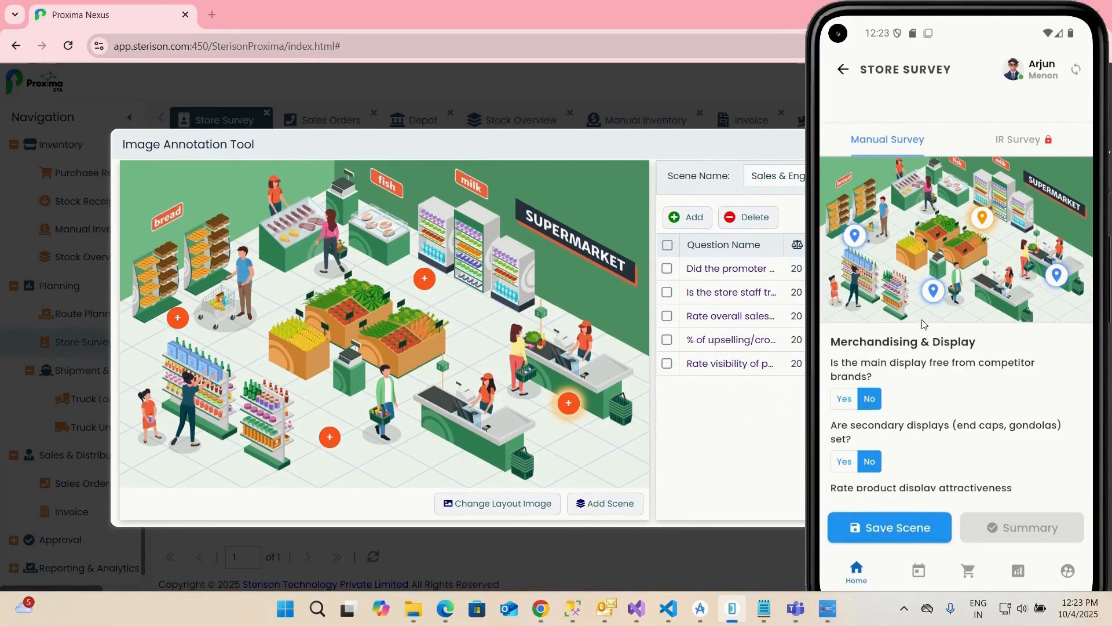
click(746, 389)
click(981, 144)
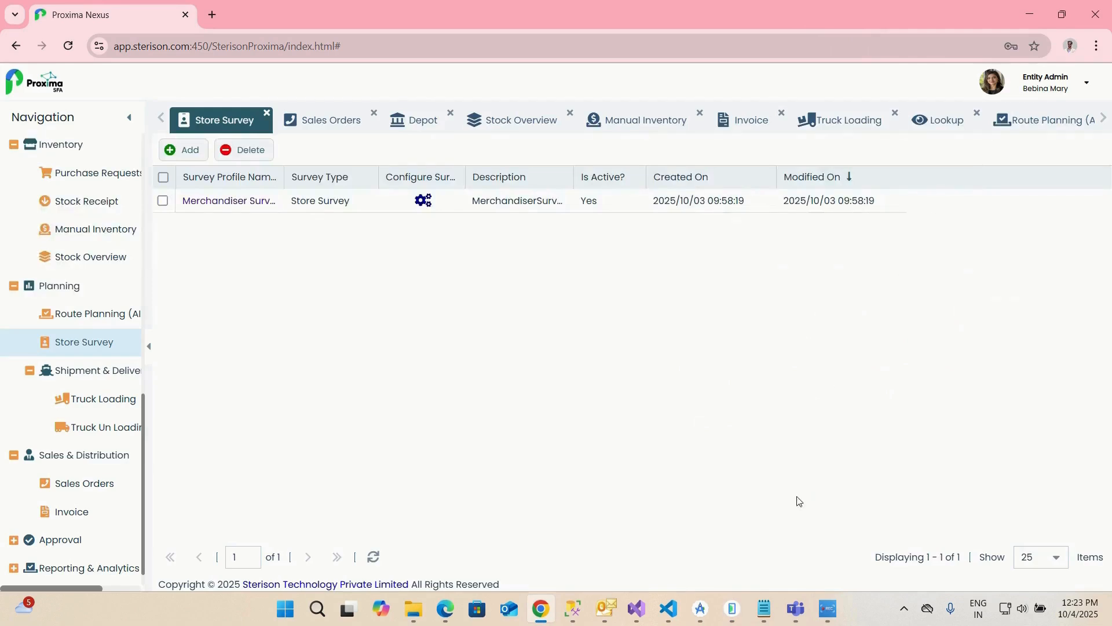
click(732, 609)
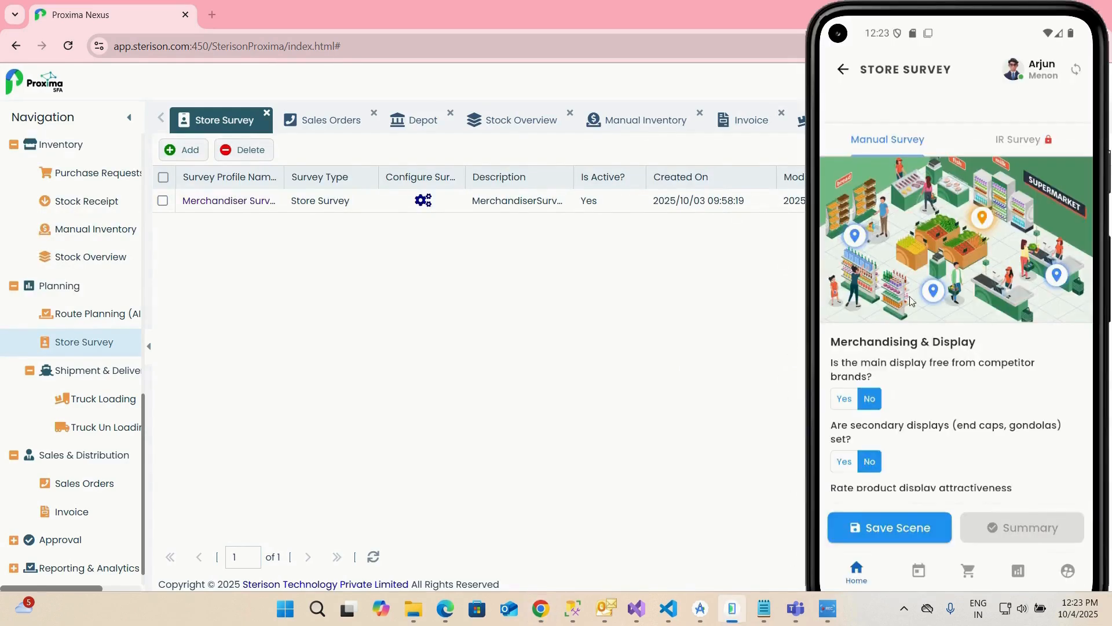
click(1019, 139)
click(907, 142)
Step: Answer Merchandising & Display: Yes, Yes, four stars, own-brand space 89%, and save
click(844, 399)
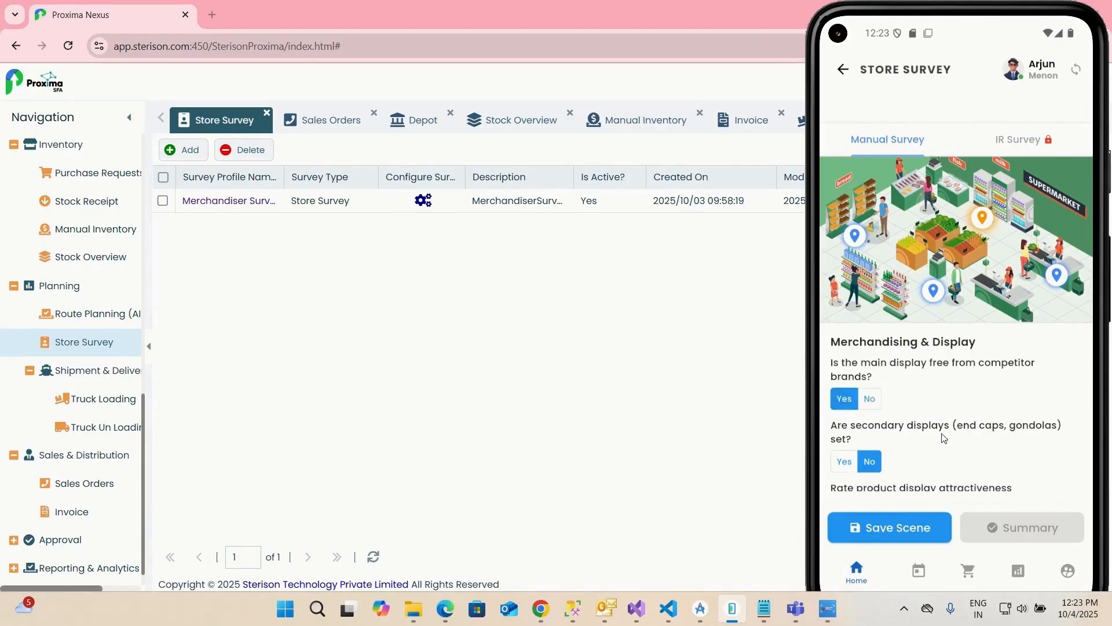
click(845, 438)
click(884, 483)
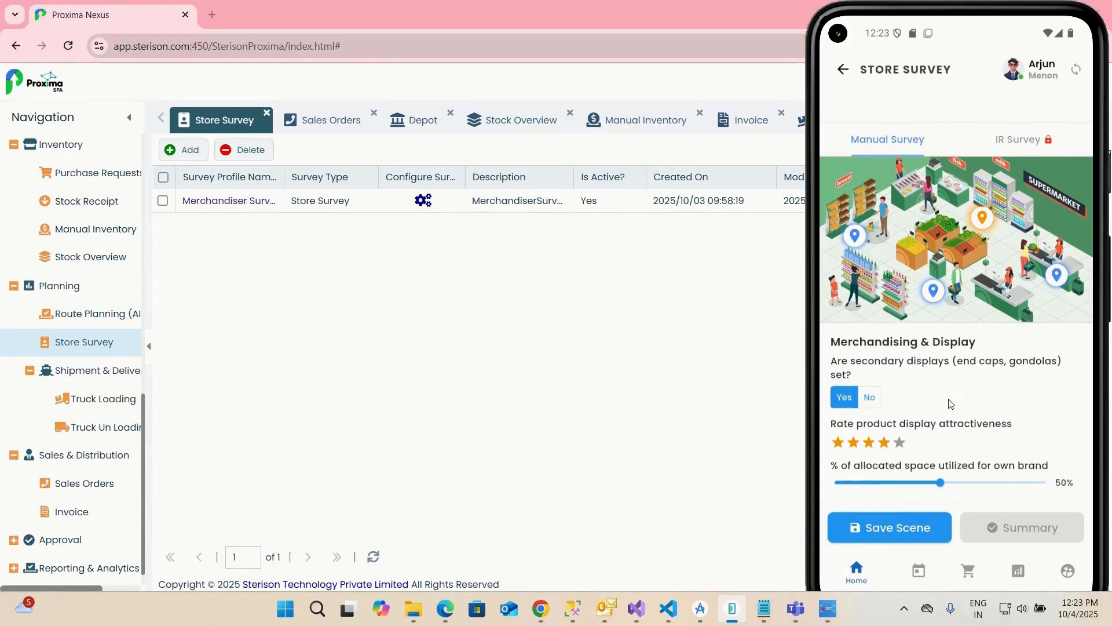
drag(984, 481, 1031, 482)
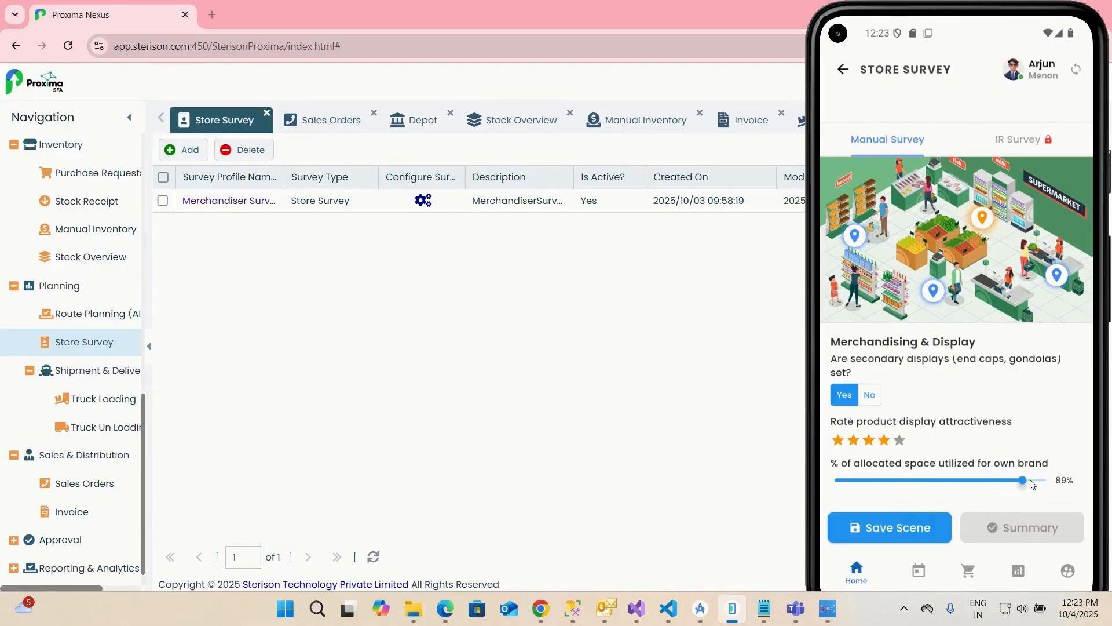
click(908, 533)
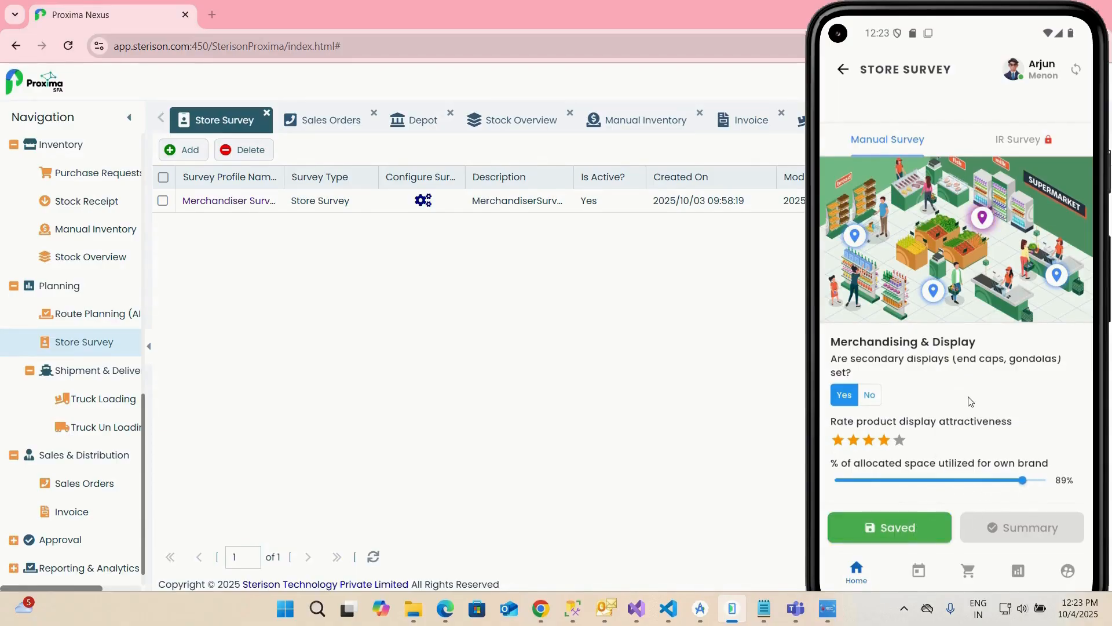
Step: Answer Product Availability with Yes and 94% planogram compliance, and save
click(856, 236)
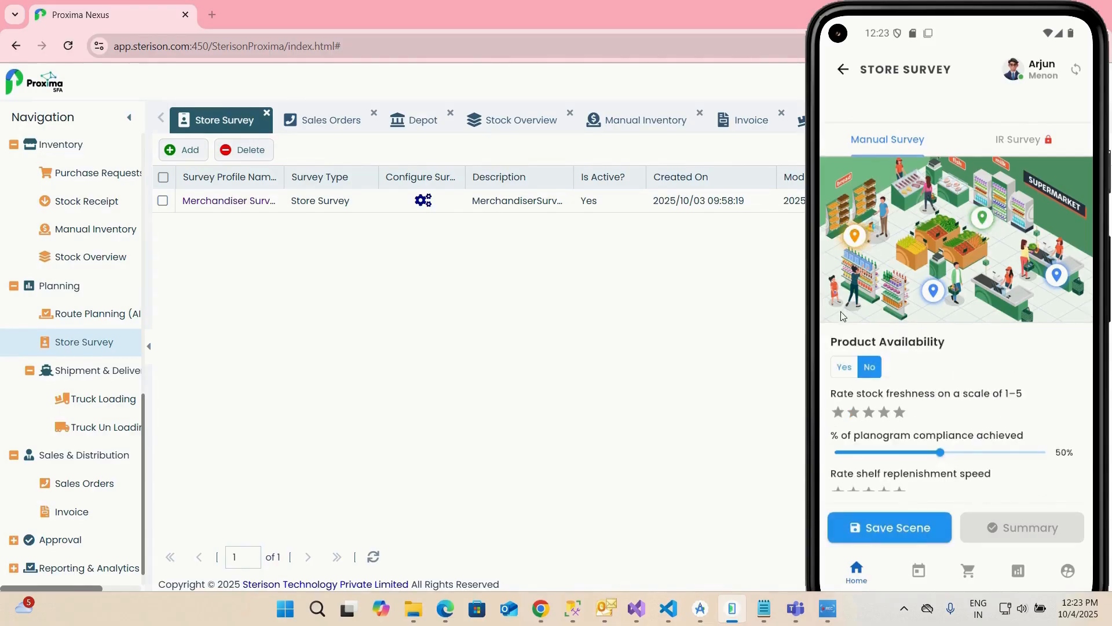
click(846, 368)
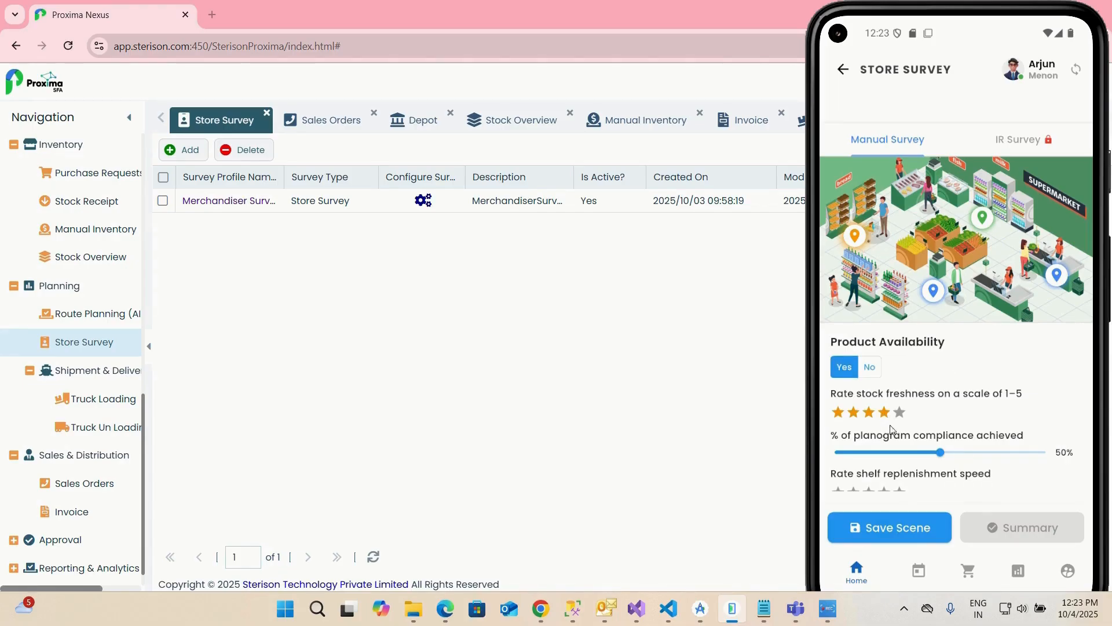
click(1033, 452)
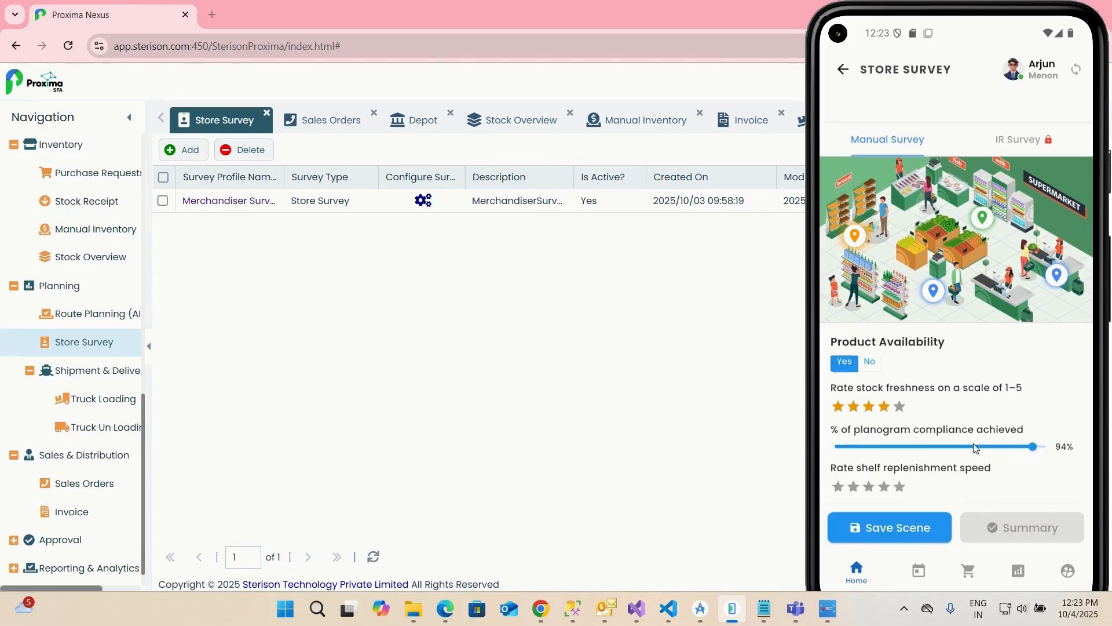
click(901, 532)
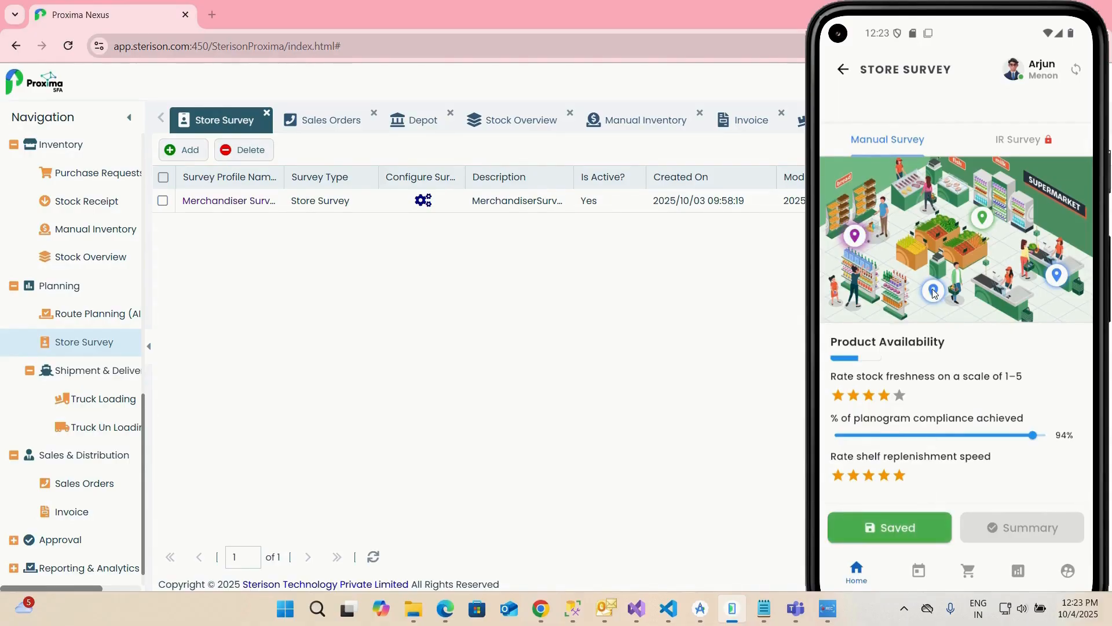
Step: Answer Store Hygiene & Visibility: posters Yes, hygiene five stars, POS materials 92%, and save
click(843, 389)
click(902, 440)
click(1030, 478)
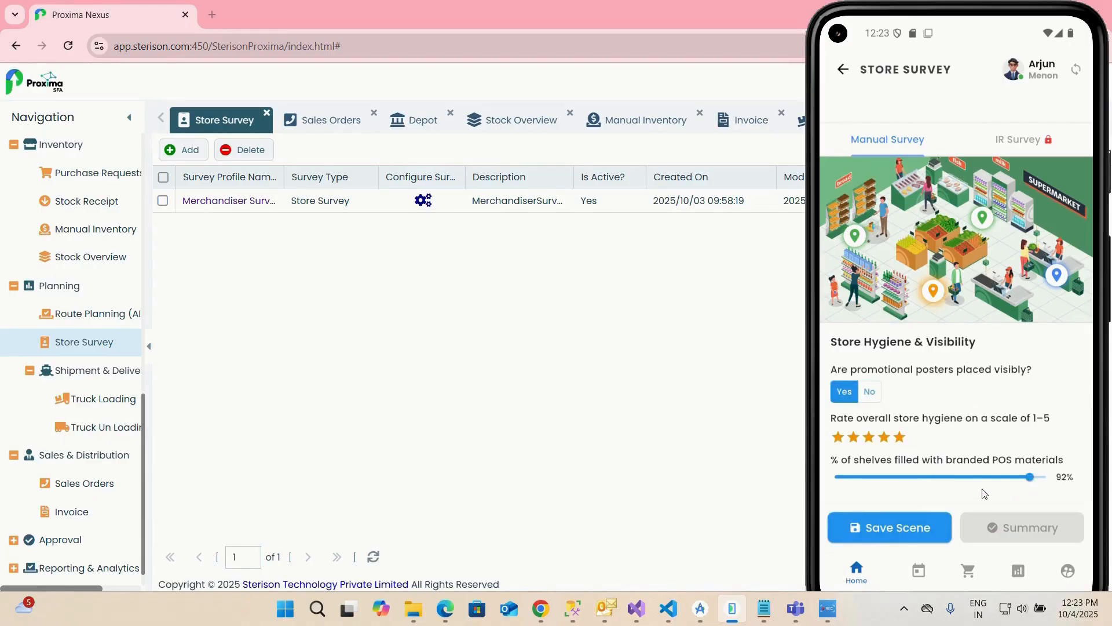
scroll(956, 402, up, 1)
scroll(943, 434, down, 1)
click(917, 533)
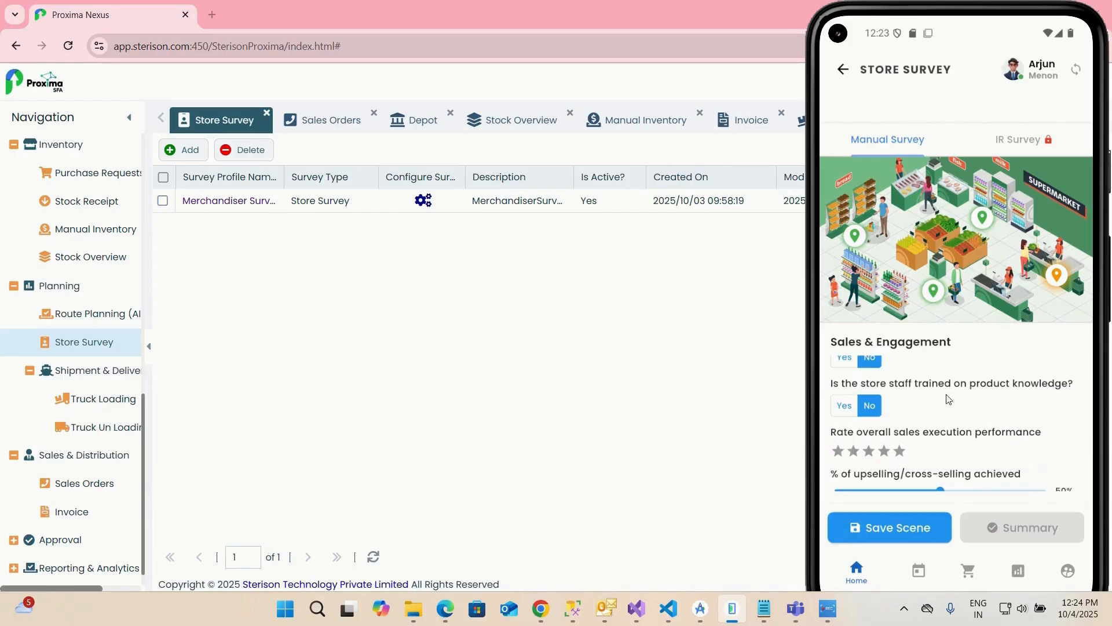
Step: Answer Sales & Engagement: promoter engaging Yes, staff trained Yes, upselling 90%, and save
scroll(947, 392, up, 1)
click(843, 398)
click(845, 447)
scroll(950, 457, down, 2)
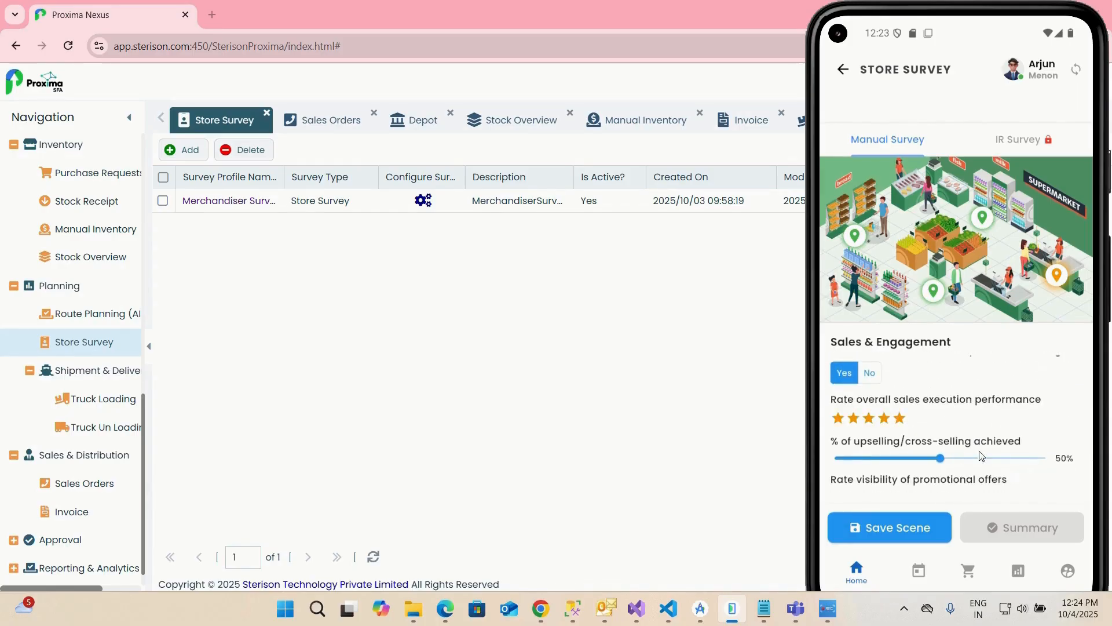
click(1026, 457)
scroll(1026, 458, down, 1)
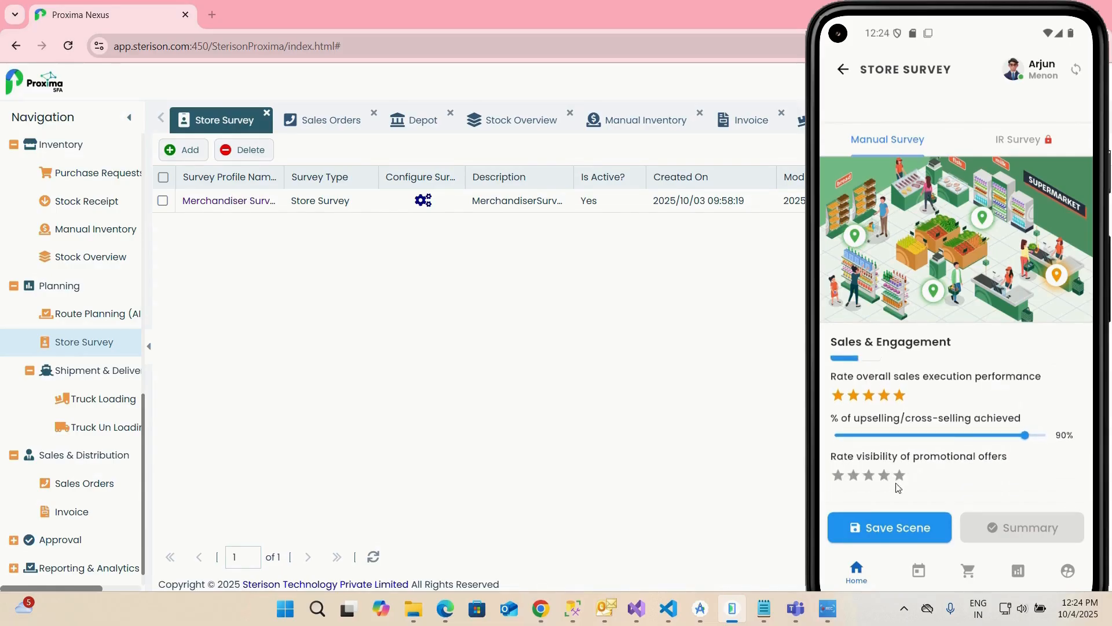
click(901, 529)
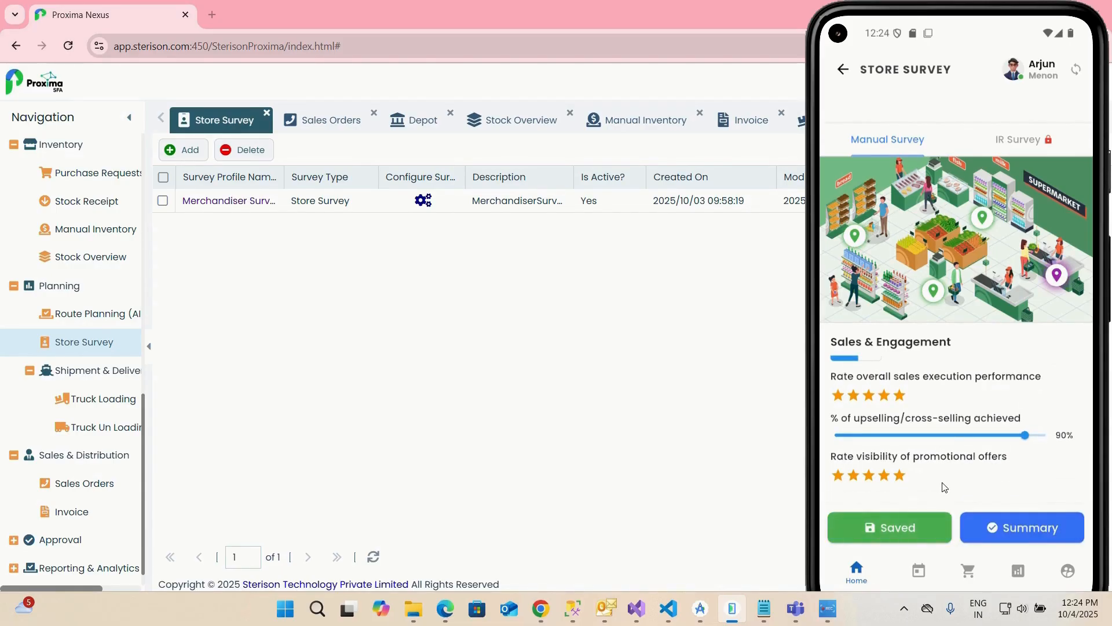
Step: Review the 85% Pass survey score breakdown and submit the survey
click(1024, 527)
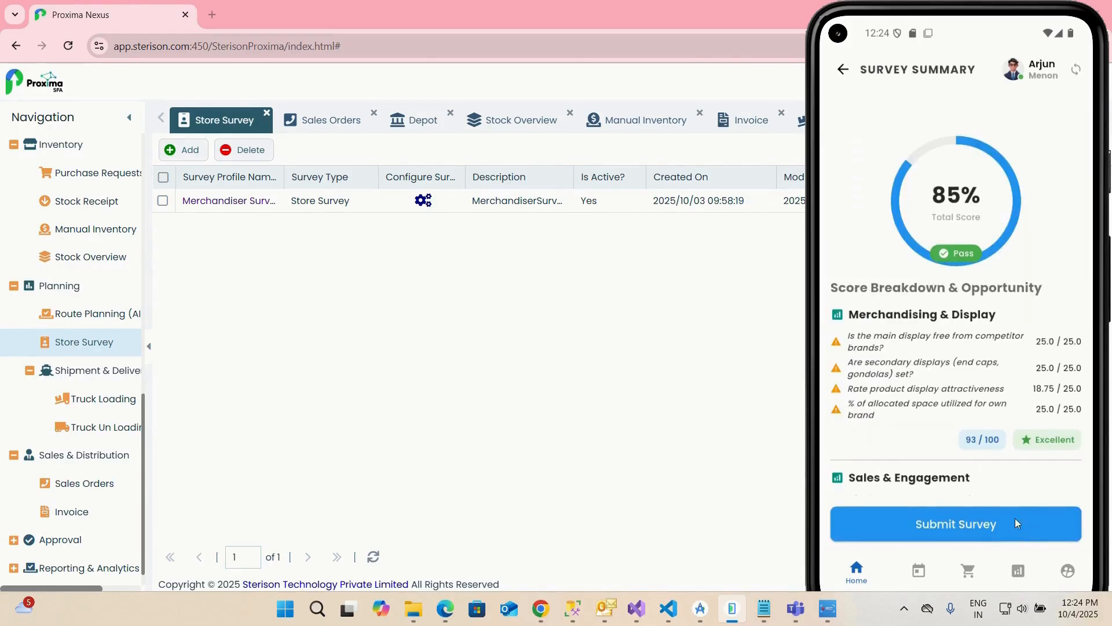
scroll(942, 389, down, 5)
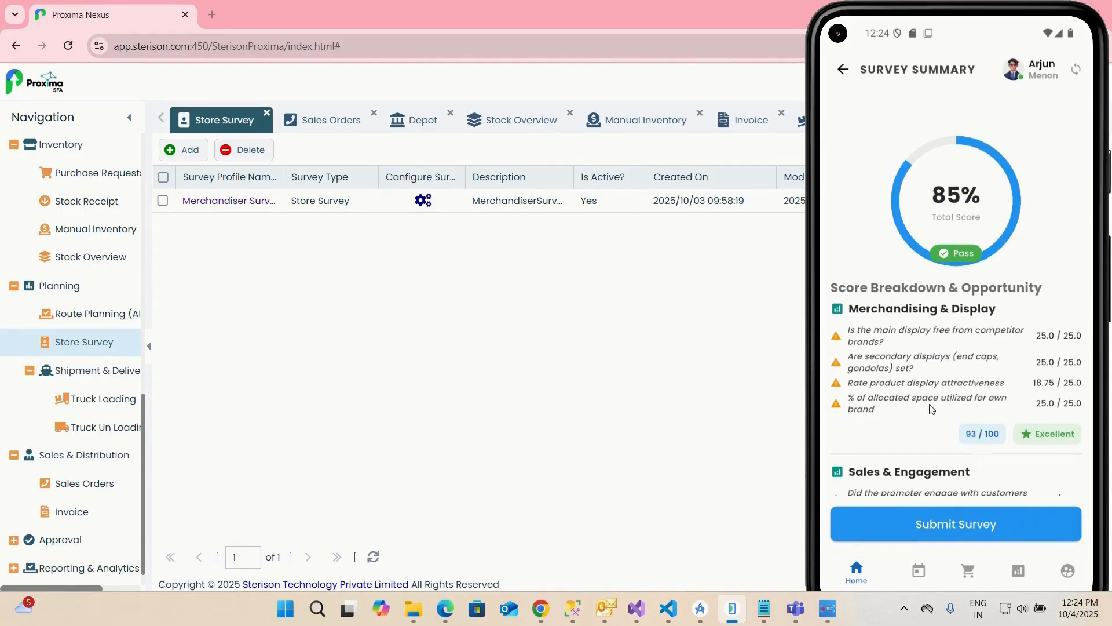
scroll(915, 375, down, 3)
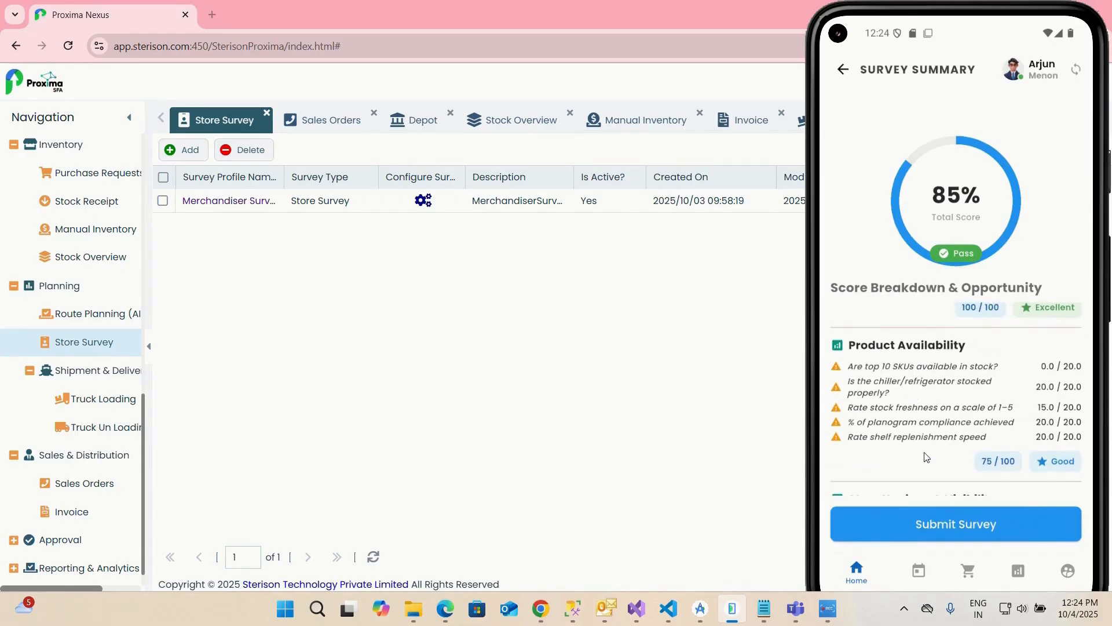
scroll(923, 389, up, 4)
scroll(923, 418, up, 2)
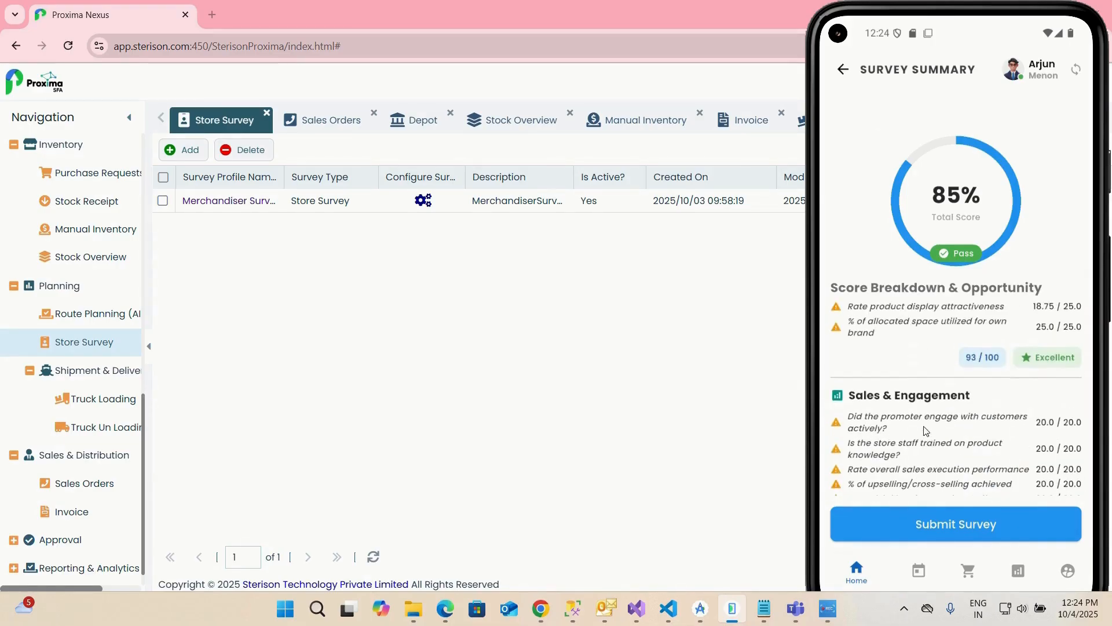
scroll(921, 435, down, 2)
scroll(962, 464, up, 4)
click(980, 523)
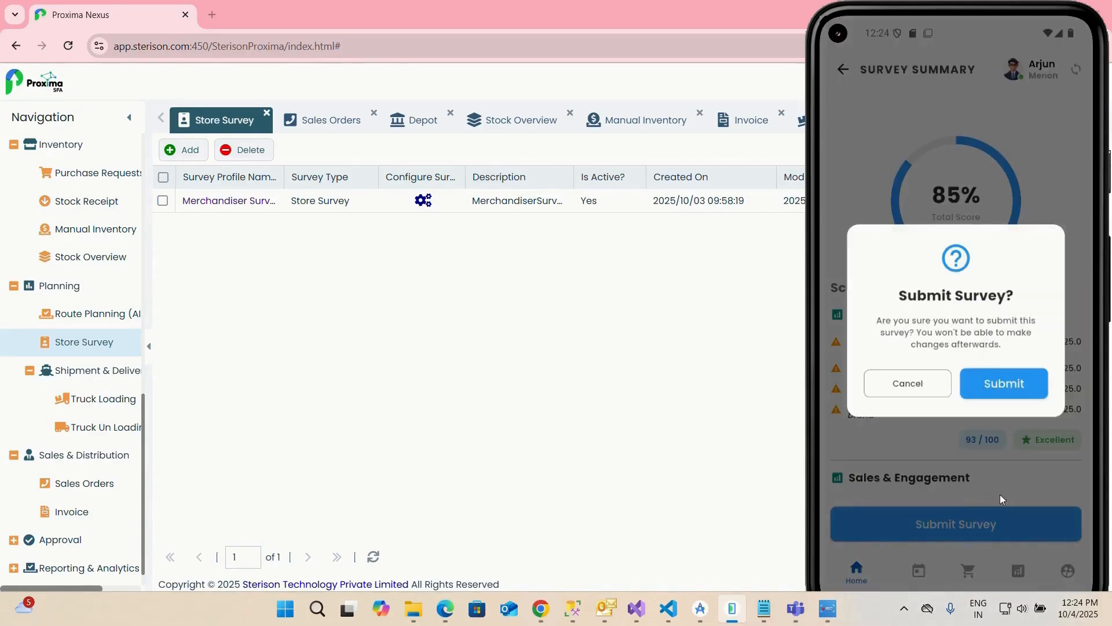
click(1019, 387)
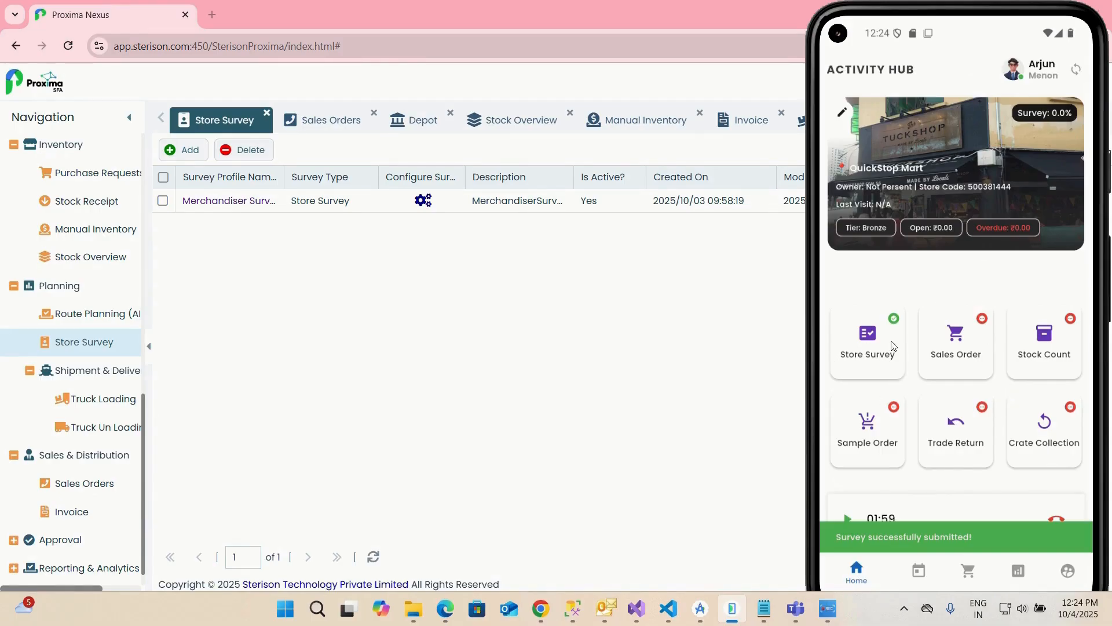
Step: Start a Pre Sales order and add two Sprite and one Thums Up
click(974, 374)
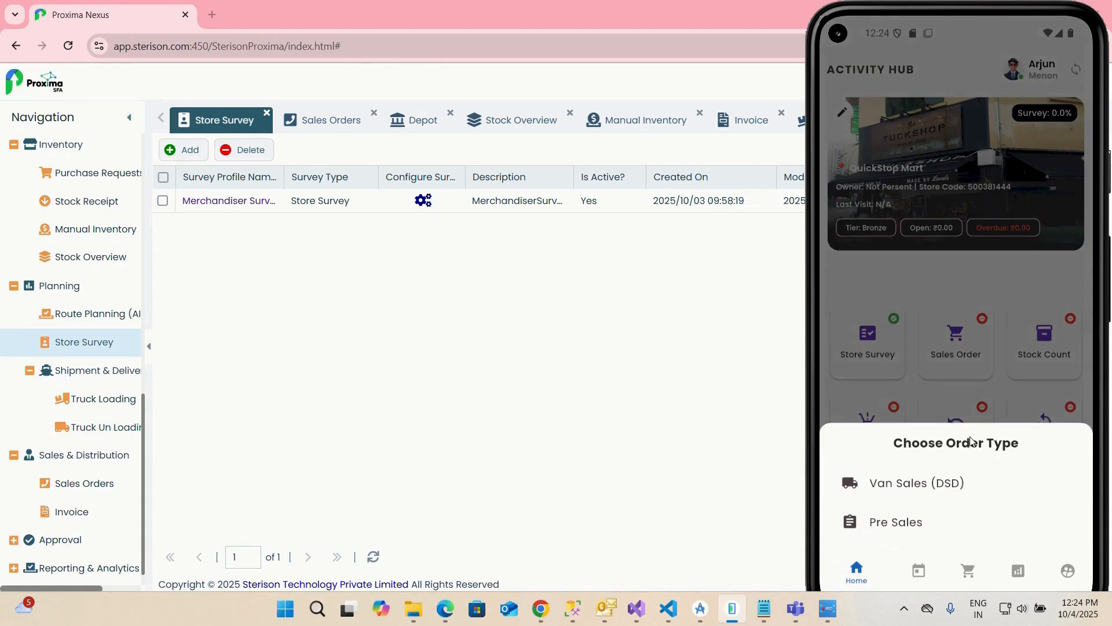
click(915, 525)
drag(891, 411, 895, 284)
drag(904, 439, 902, 296)
scroll(907, 430, down, 2)
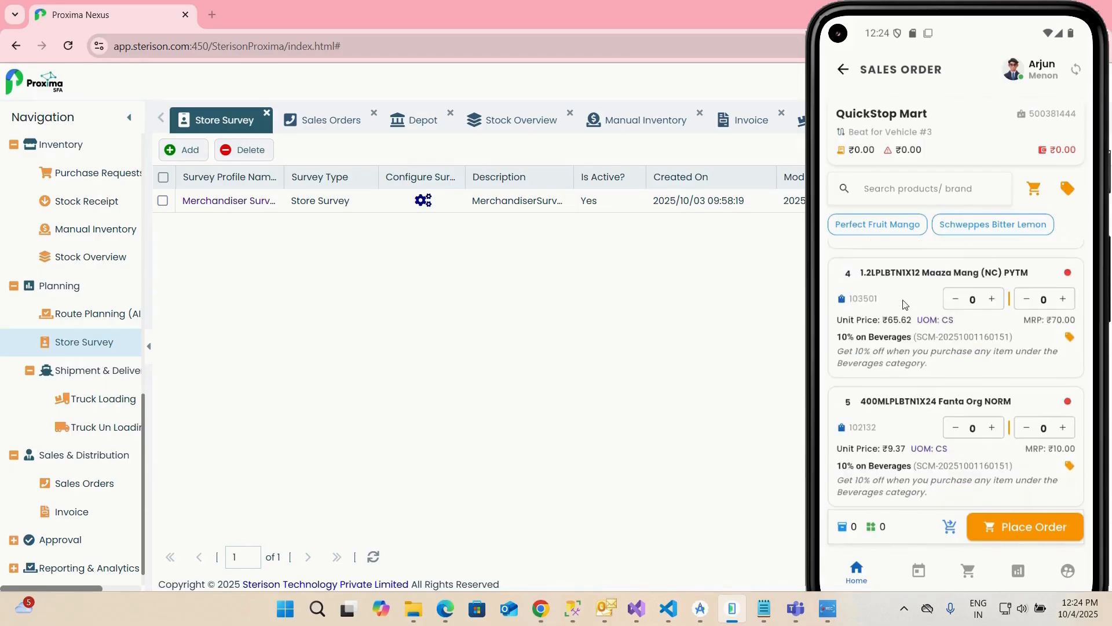
scroll(901, 435, down, 2)
scroll(894, 438, down, 2)
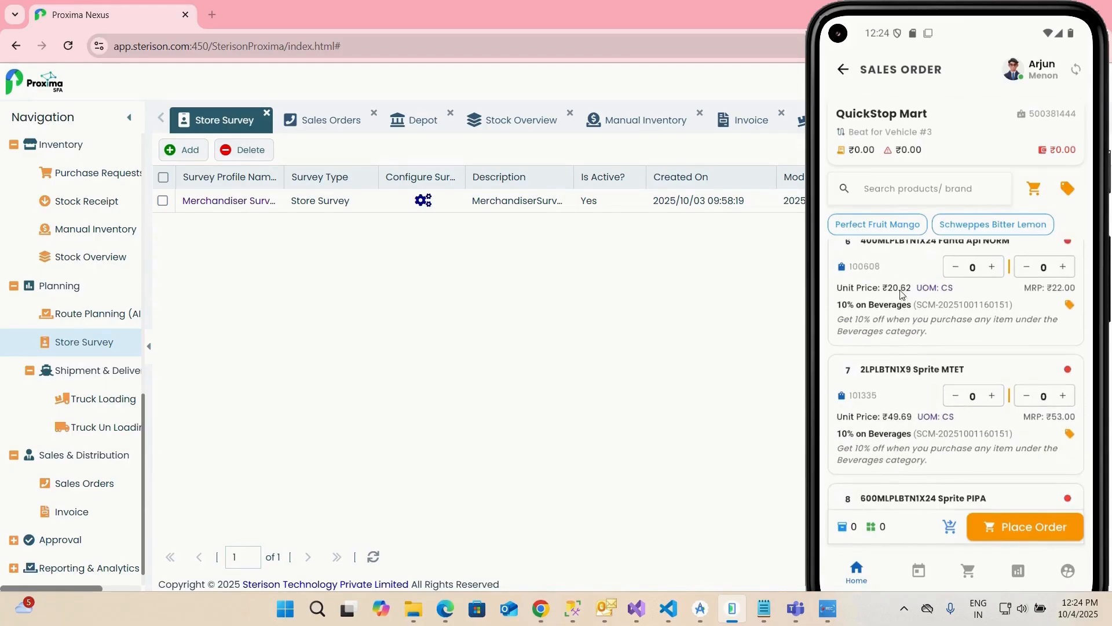
scroll(890, 368, down, 2)
click(993, 391)
click(994, 391)
scroll(926, 373, down, 2)
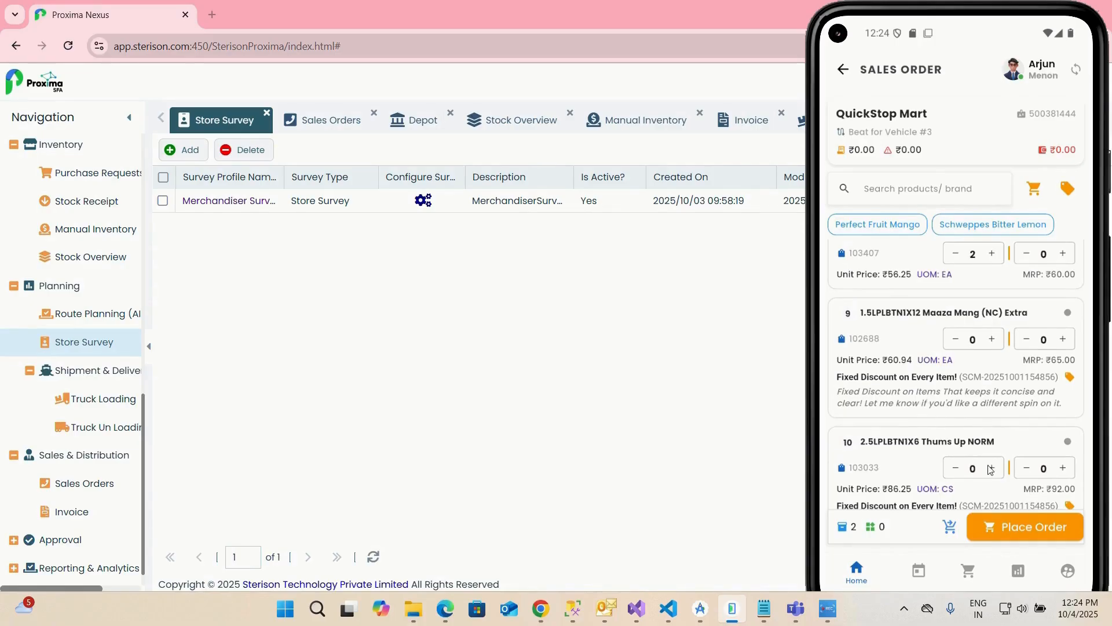
click(994, 468)
click(994, 469)
Step: Place, confirm and submit the ₹268.20 order, returning to QuickStop Mart's Activity Hub
click(1011, 525)
scroll(956, 399, down, 10)
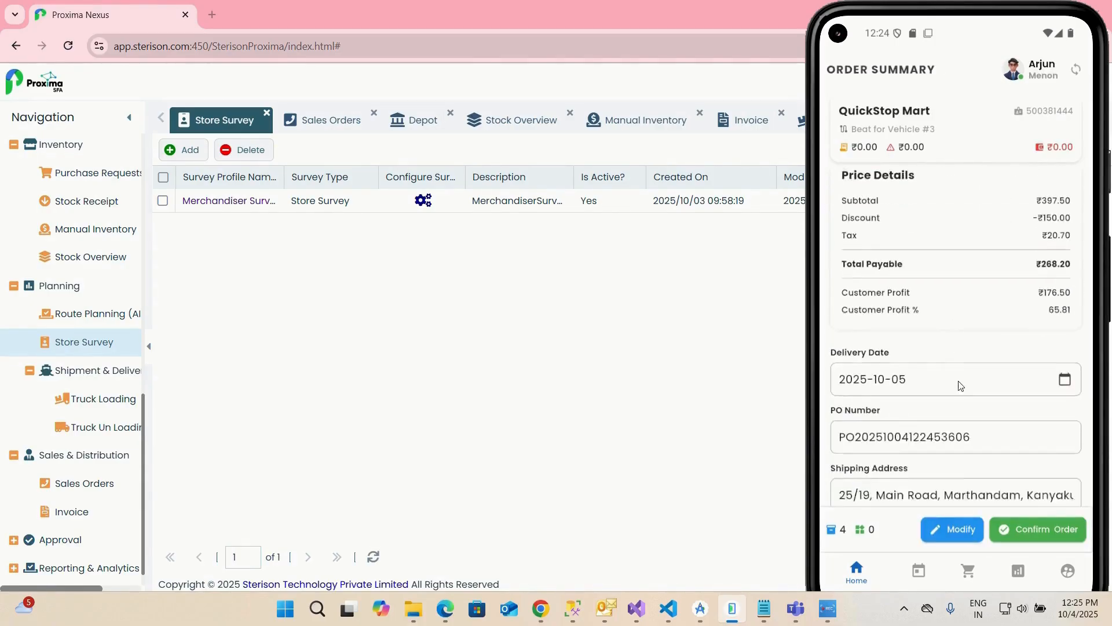
scroll(975, 417, down, 5)
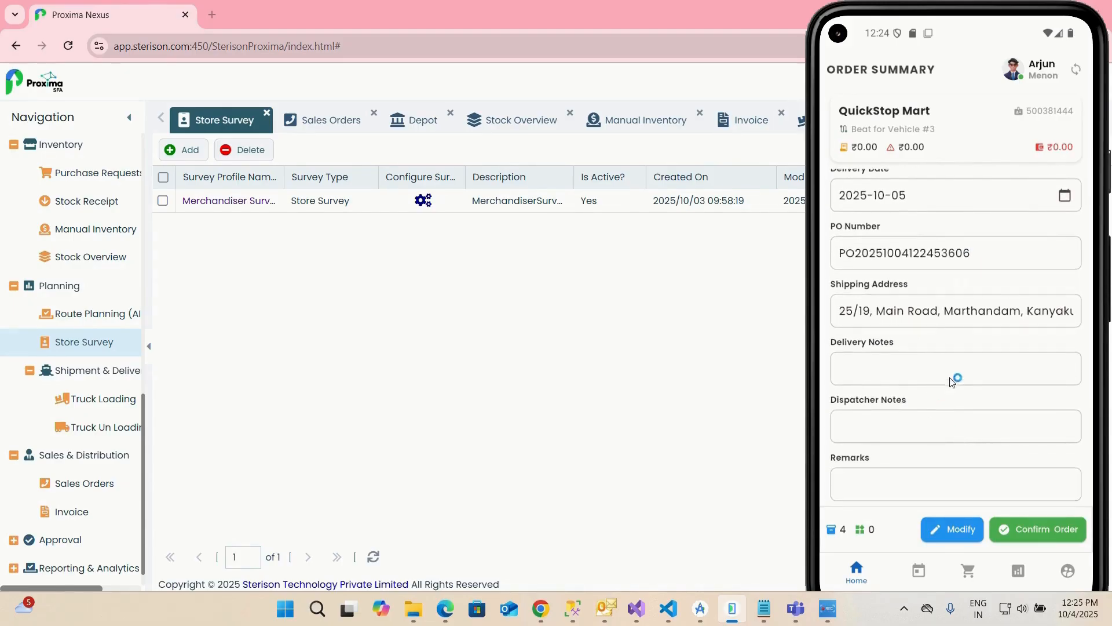
click(1038, 530)
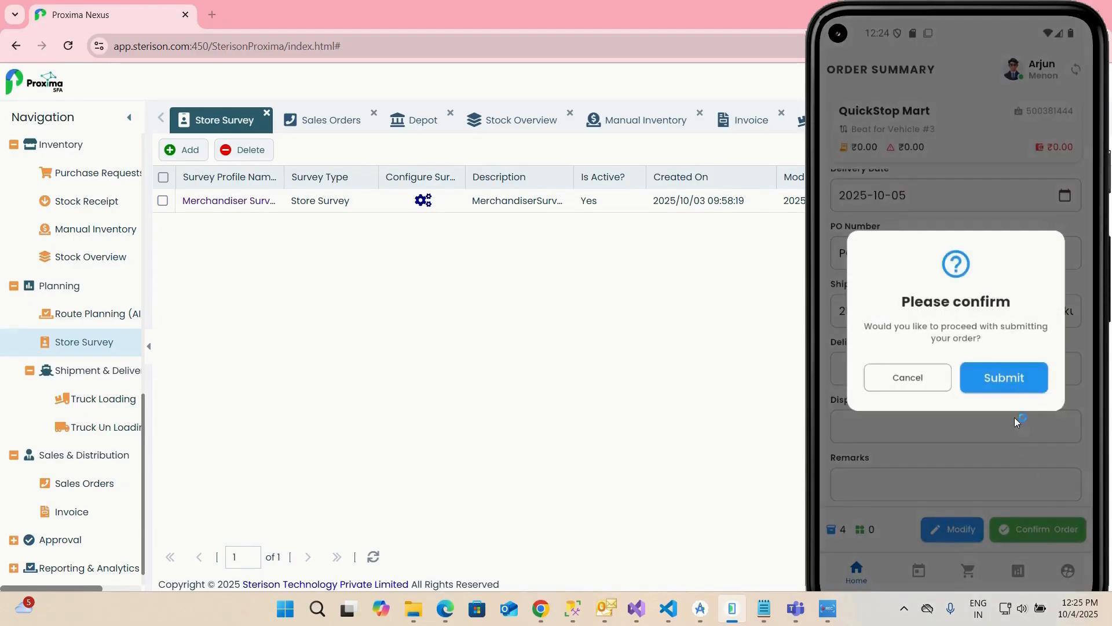
click(1015, 383)
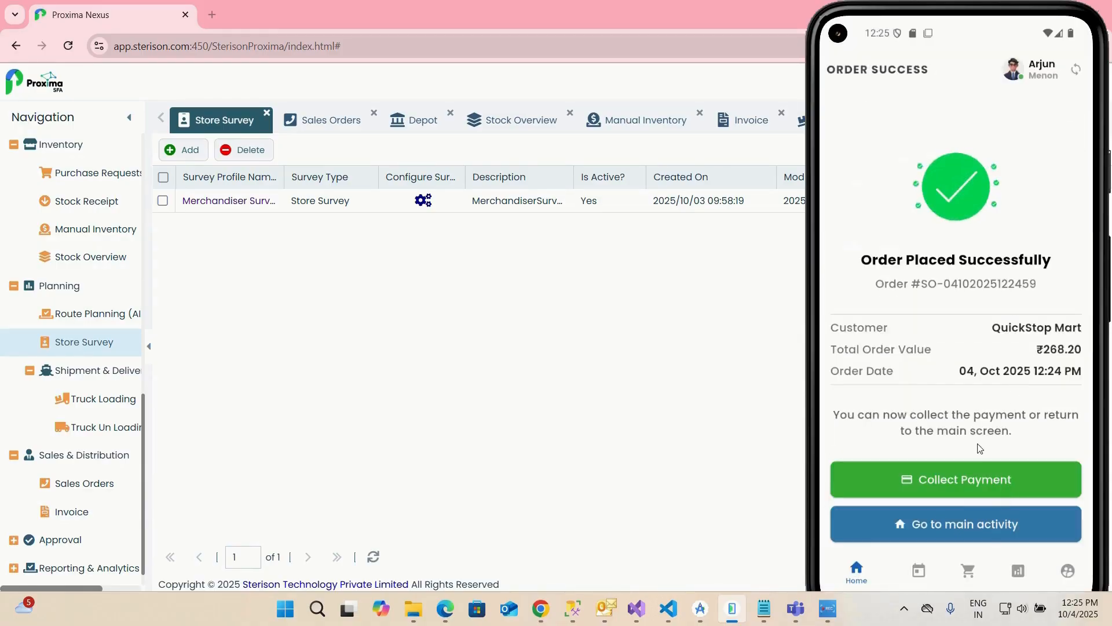
click(978, 527)
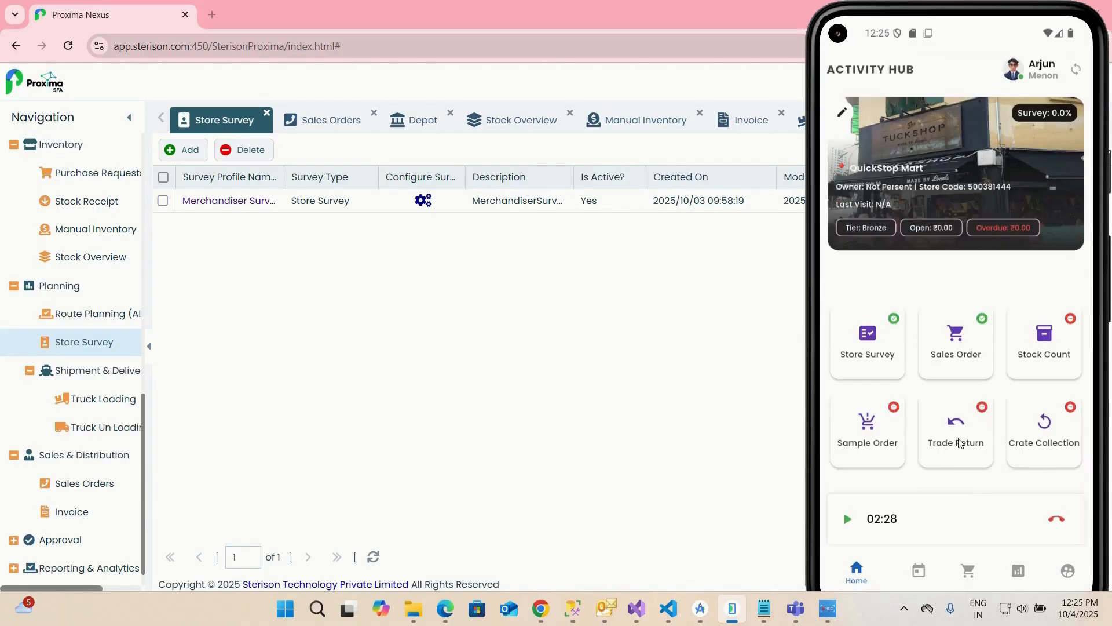
scroll(1008, 413, down, 2)
scroll(1008, 412, down, 5)
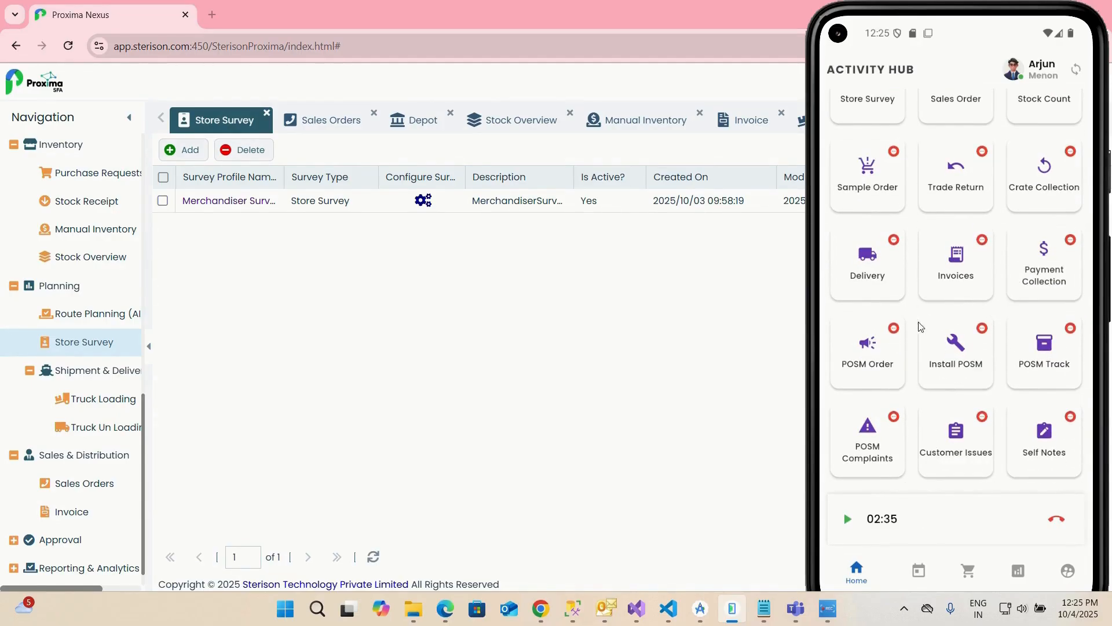
Step: Start a POSM order with two Coca-Cola Display Chillers and one Pepsi Branded Standee
click(883, 353)
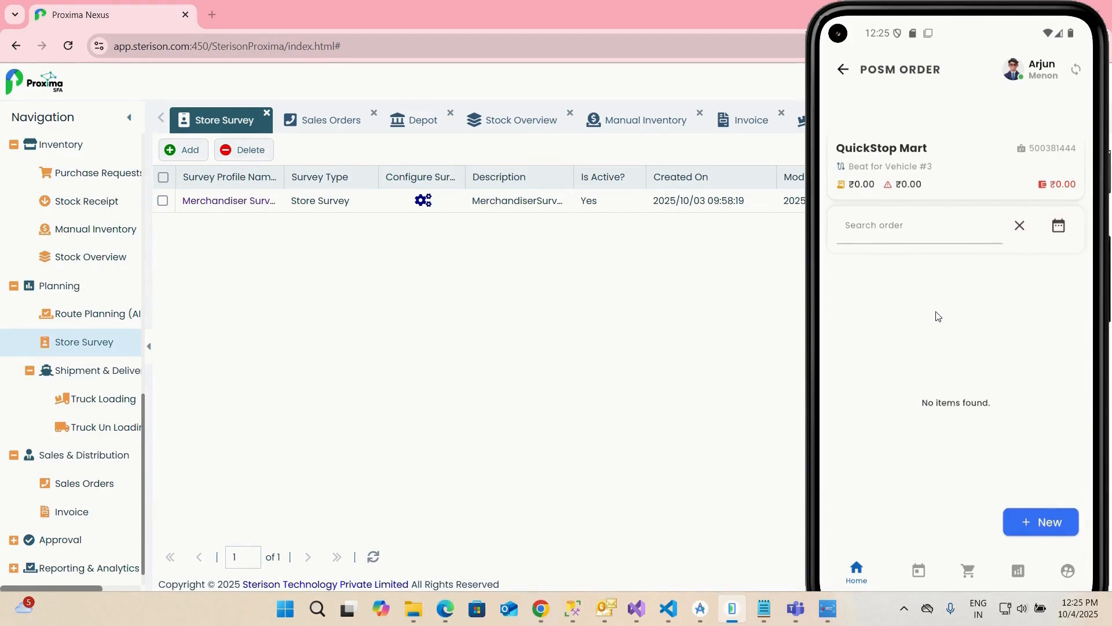
click(1031, 521)
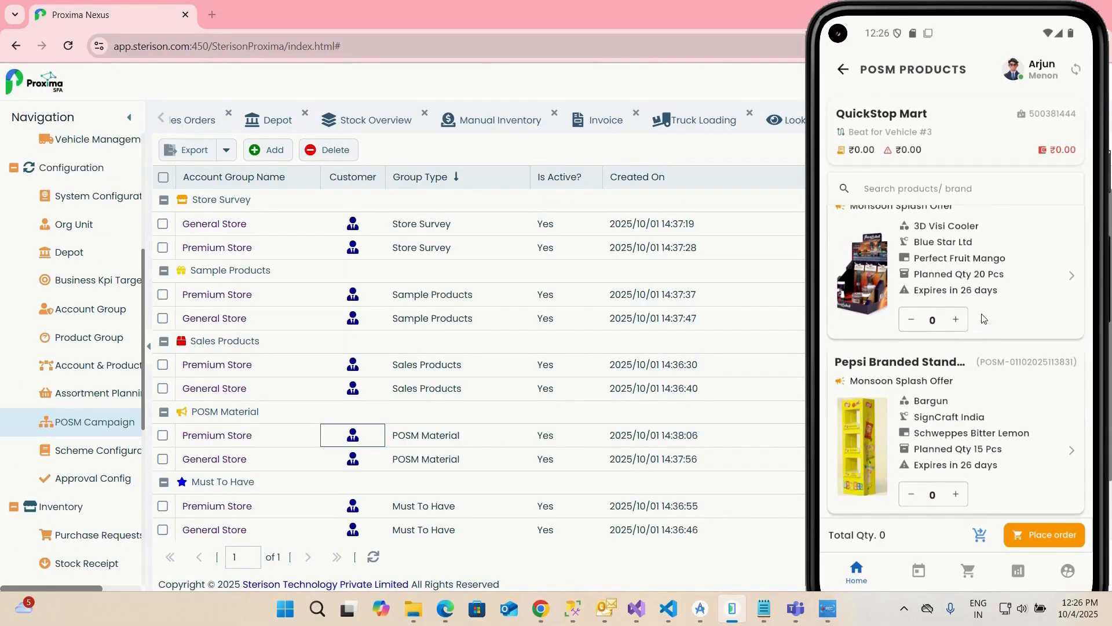
drag(984, 318, 981, 346)
click(957, 346)
click(957, 346)
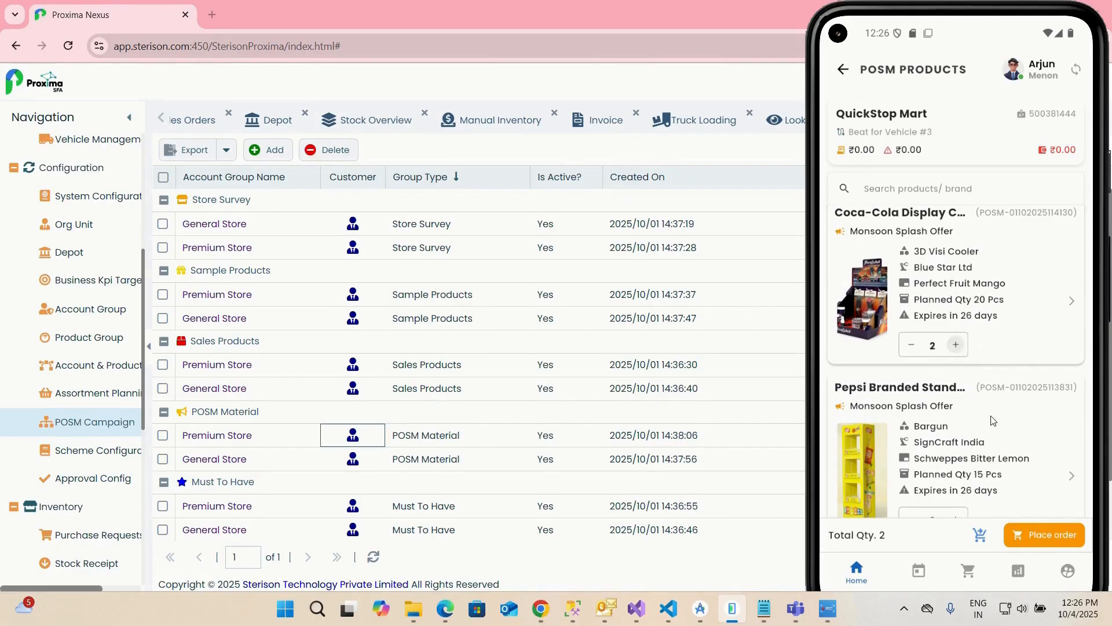
drag(993, 412, 989, 385)
click(957, 494)
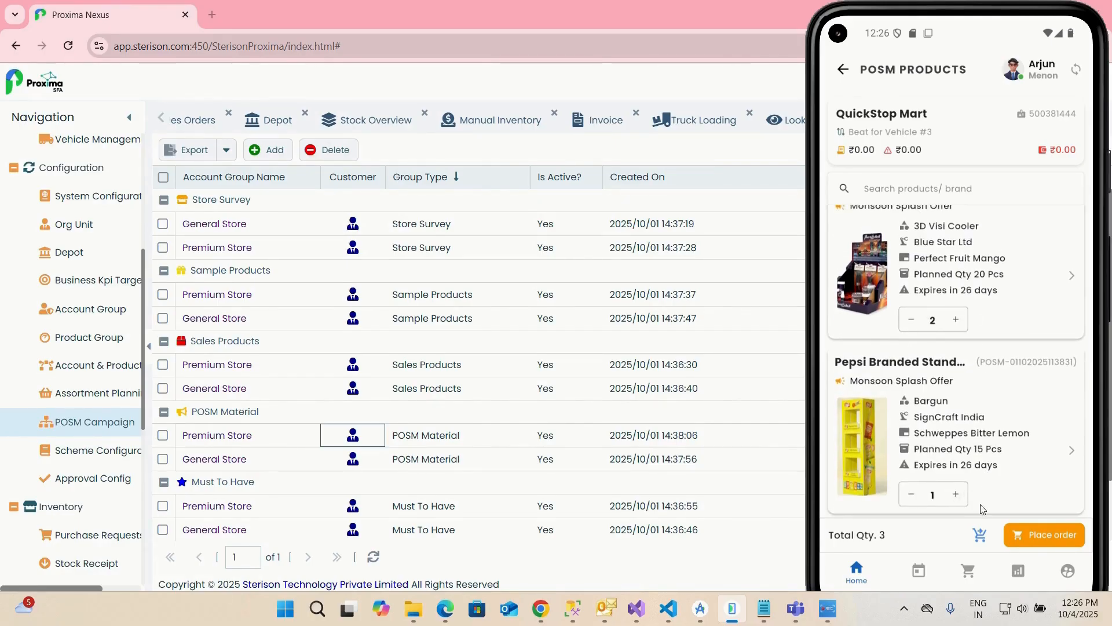
click(982, 535)
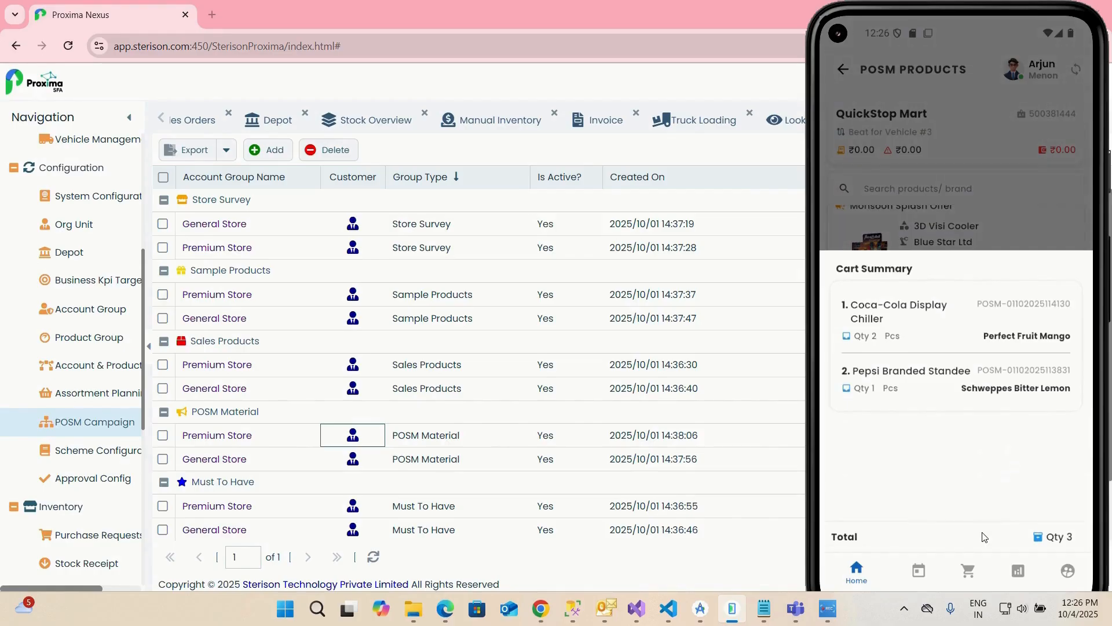
click(992, 248)
Step: Place the POSM order with notes 'Pack in the wodden', 'Keep in reception' and remark 'new installation'
click(1041, 533)
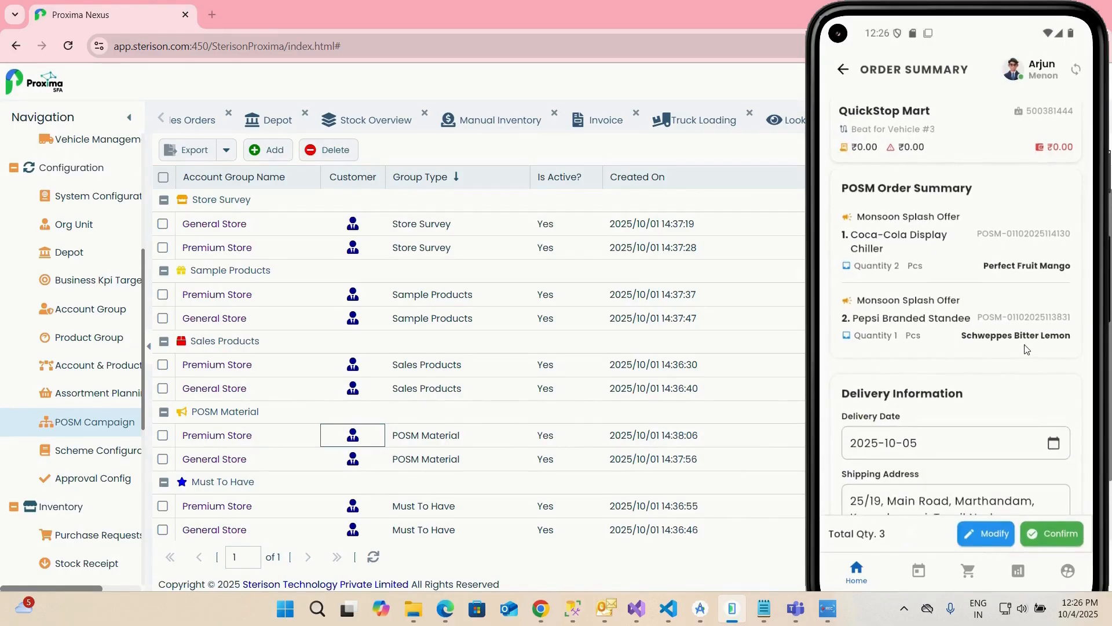
scroll(989, 403, down, 5)
click(932, 323)
text(Pack in the)
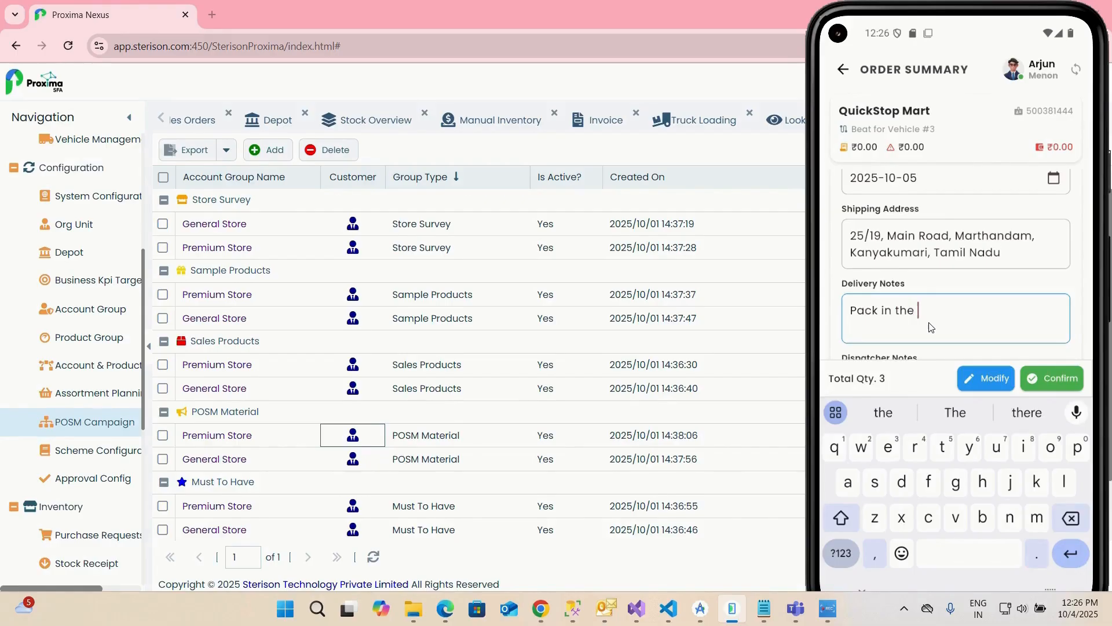
text( wodden)
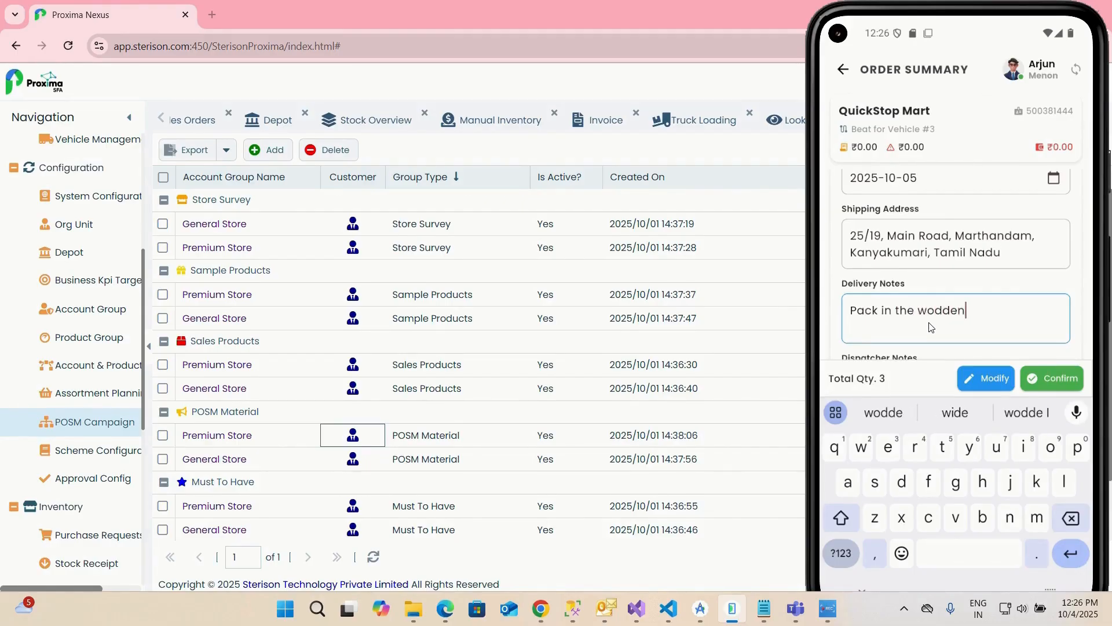
scroll(981, 278, down, 3)
click(951, 249)
text(Keep in reception)
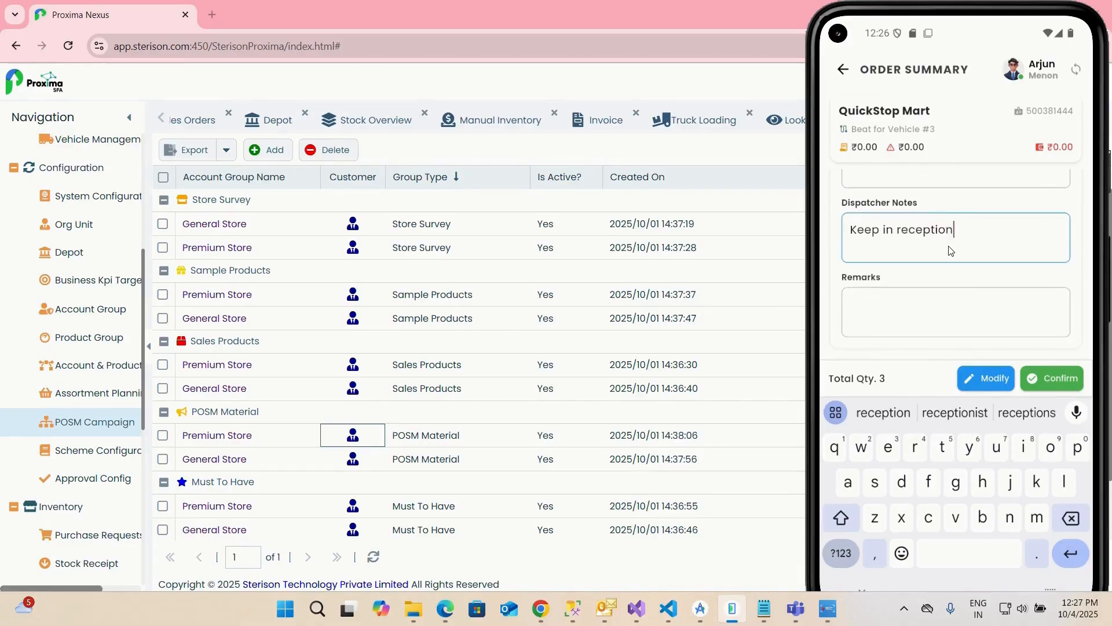
click(957, 302)
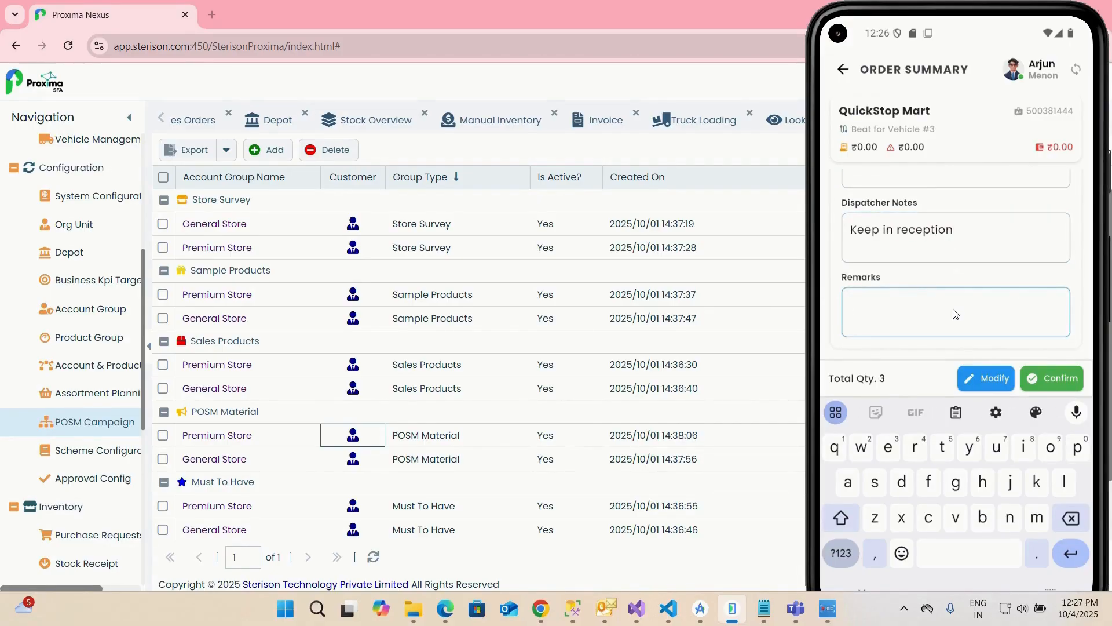
text(new installation)
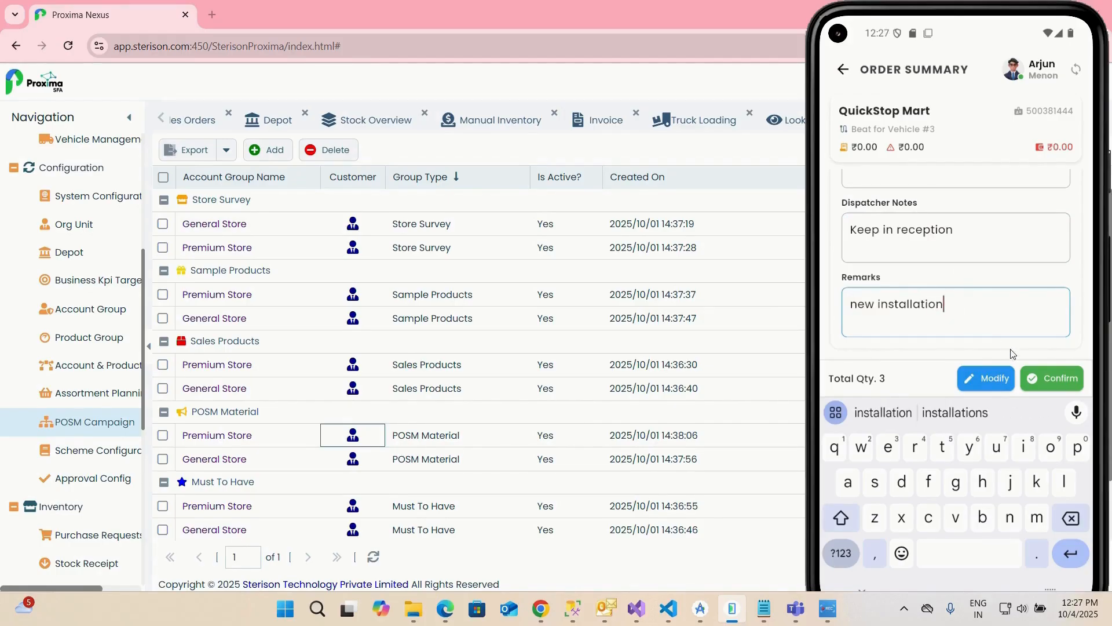
click(1052, 380)
click(1022, 378)
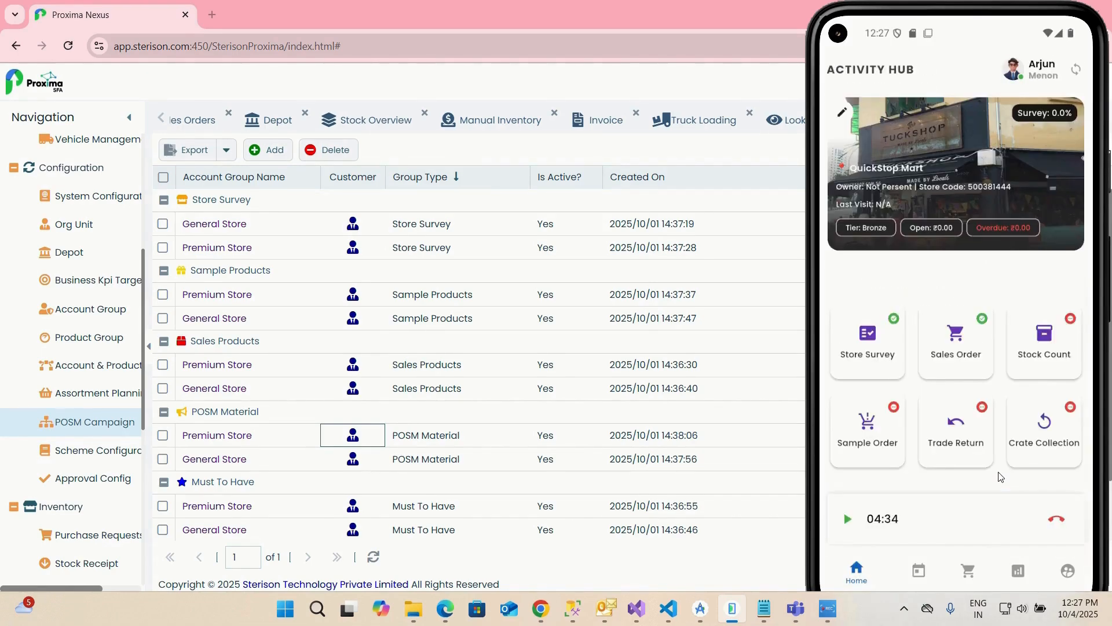
scroll(1001, 473, down, 3)
Step: Start a new customer issue in the Stock category with High priority
click(875, 452)
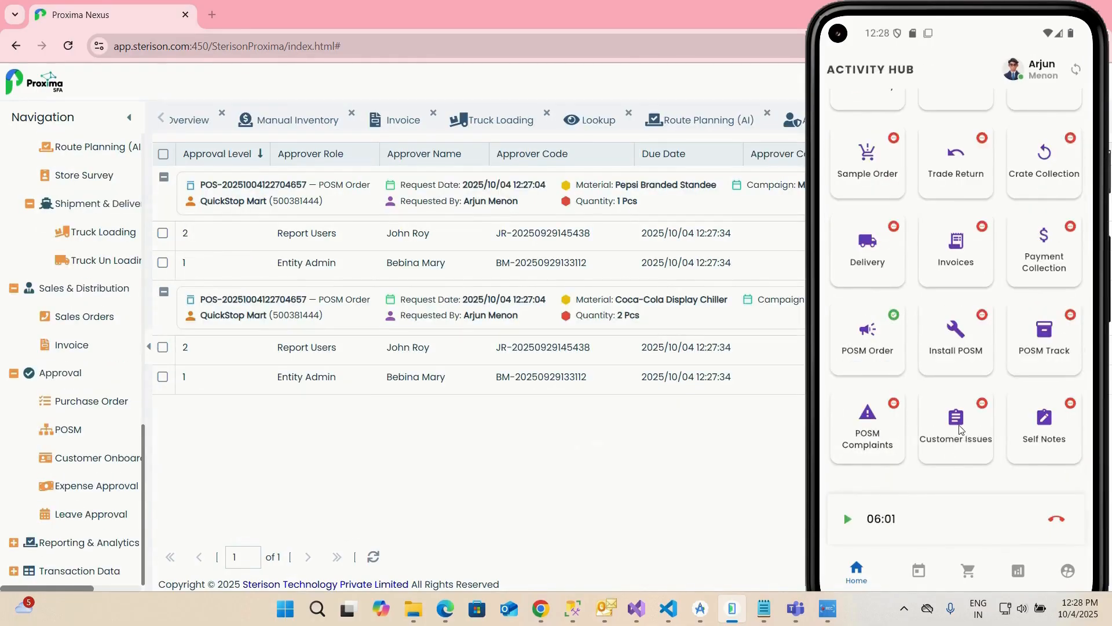
click(960, 429)
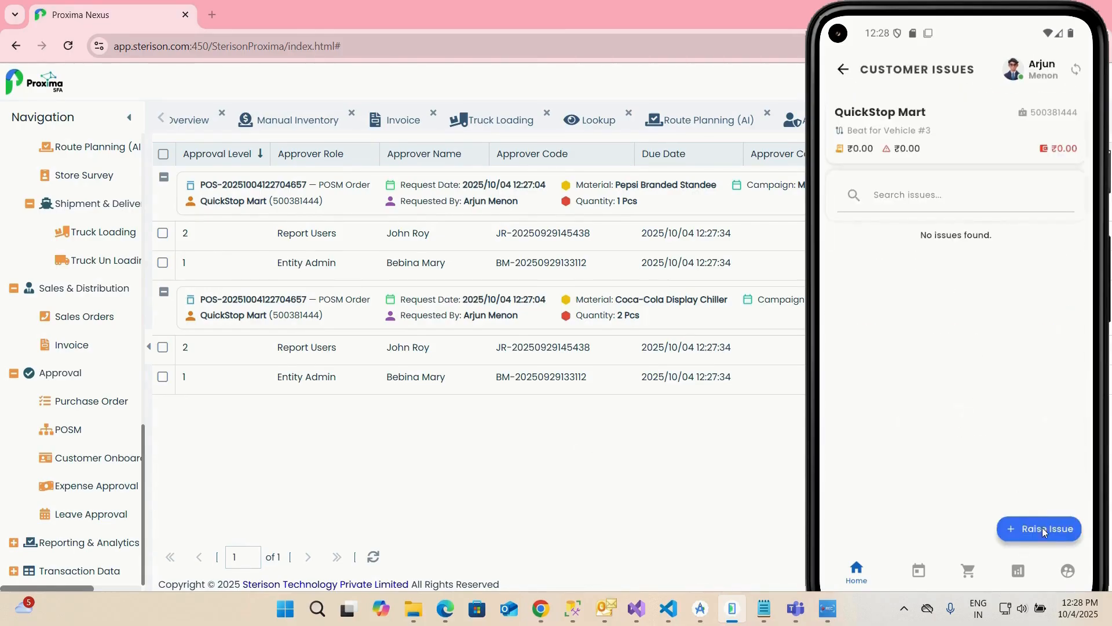
click(1041, 528)
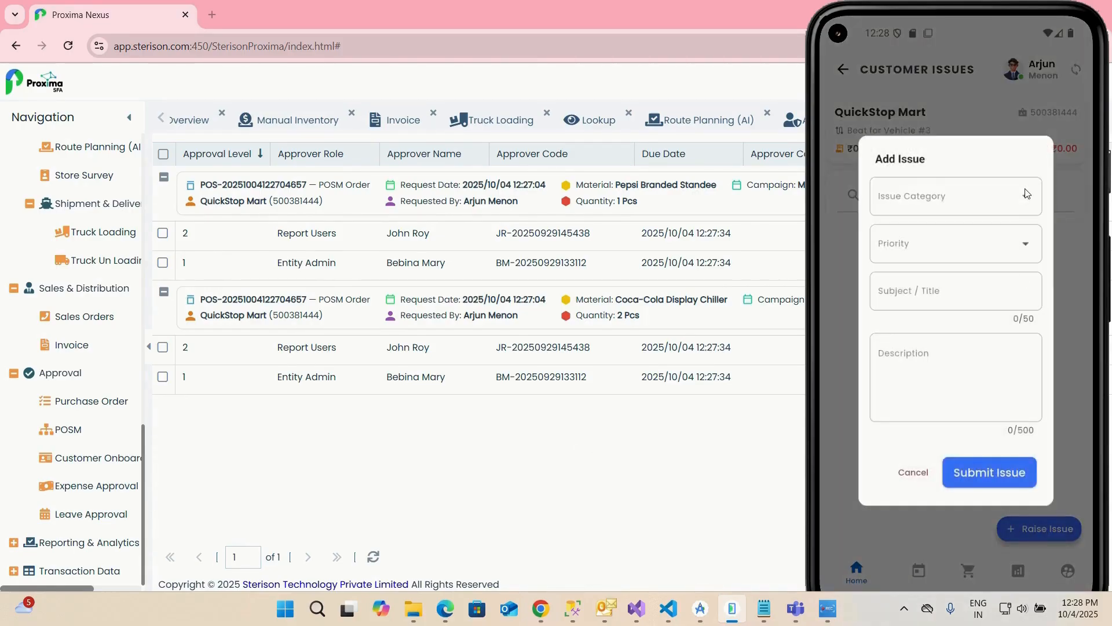
click(1026, 193)
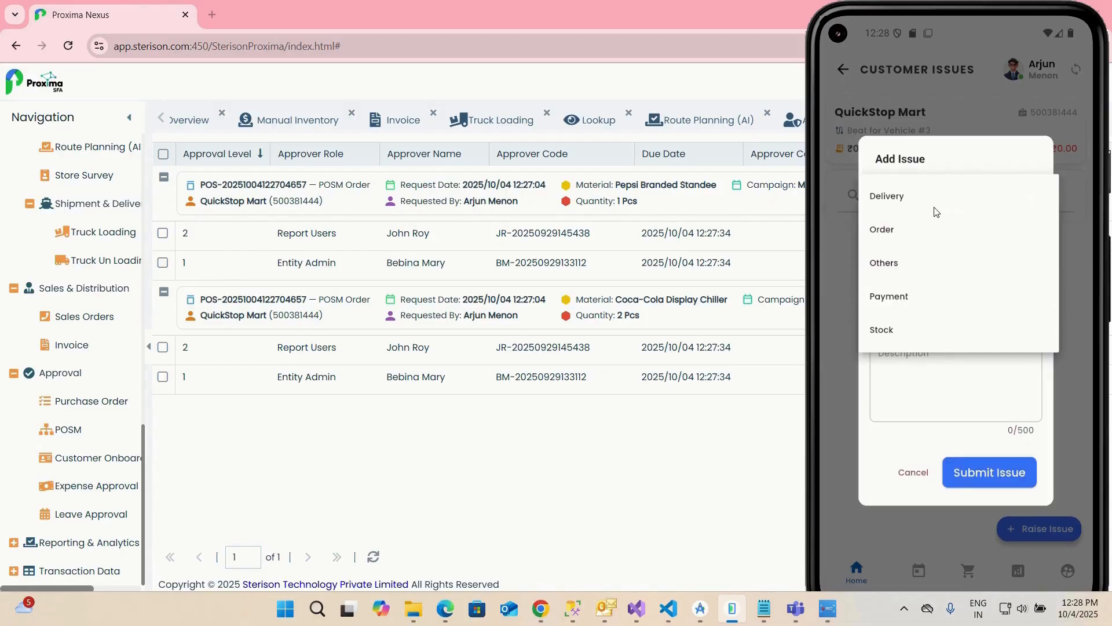
click(900, 331)
click(950, 245)
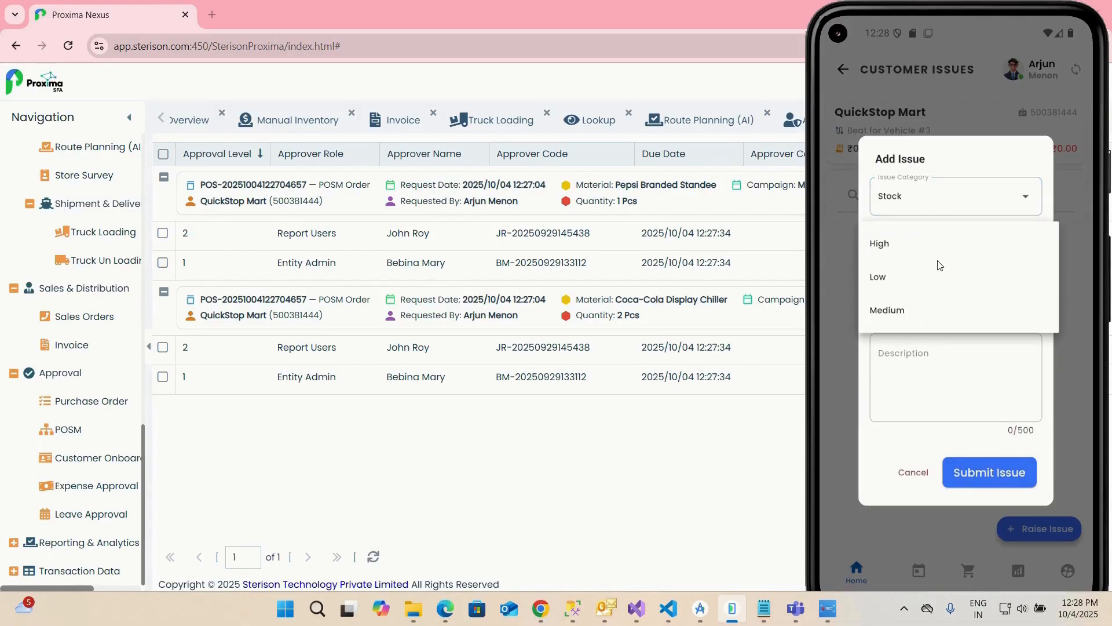
click(897, 250)
Step: Submit the issue with subject 'Stocl not managed' and description 'Stock count issue.'
click(977, 293)
text(Stocl no t managed)
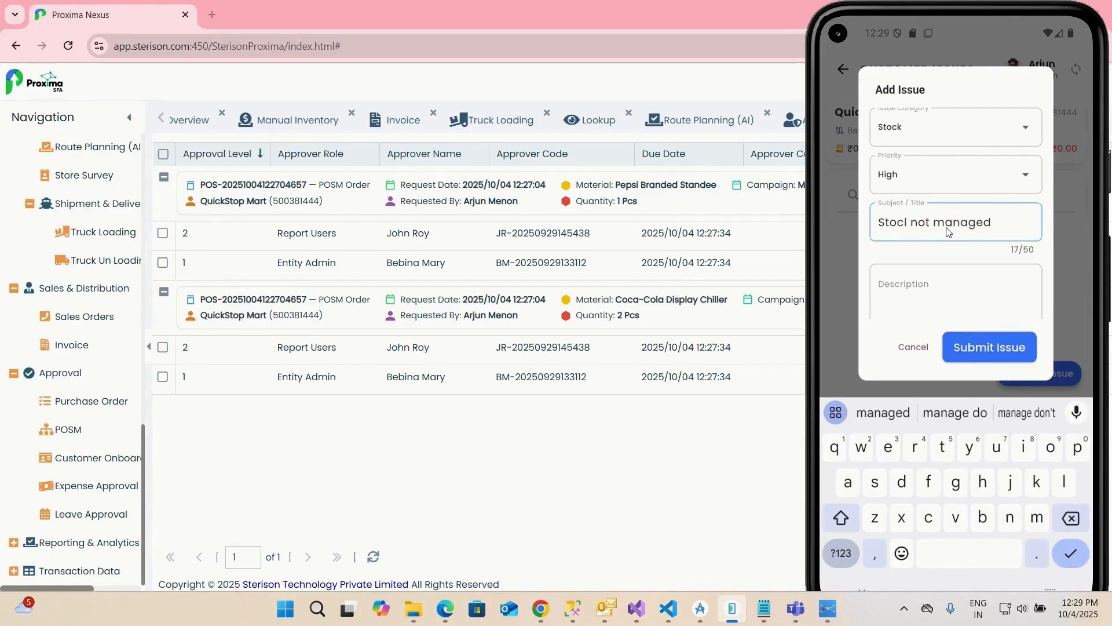
click(957, 293)
text(Stock count issue.)
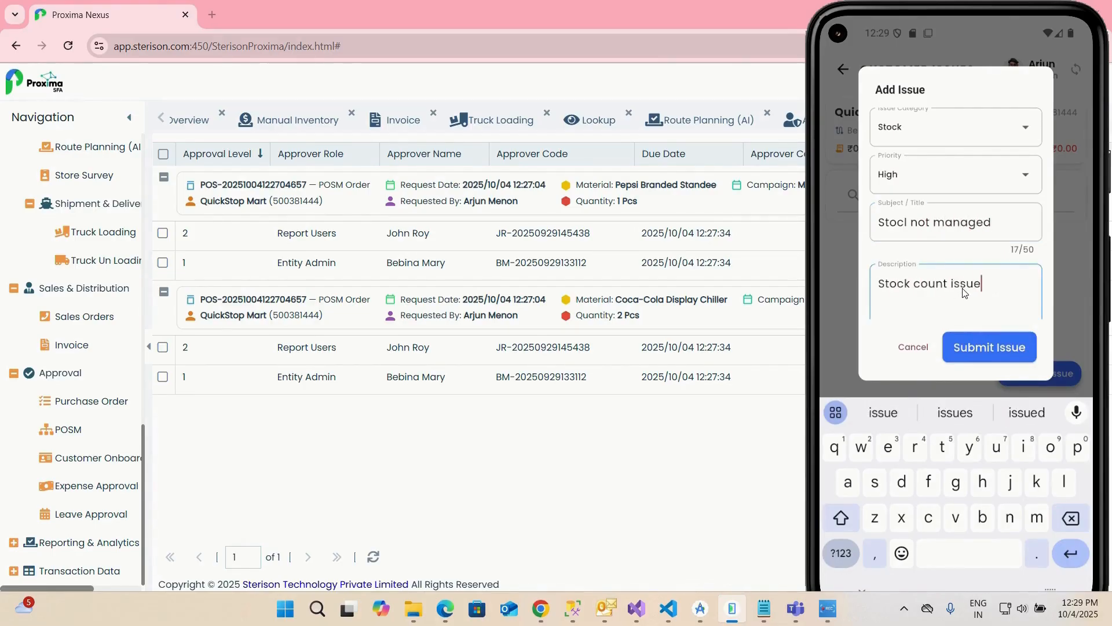
click(983, 347)
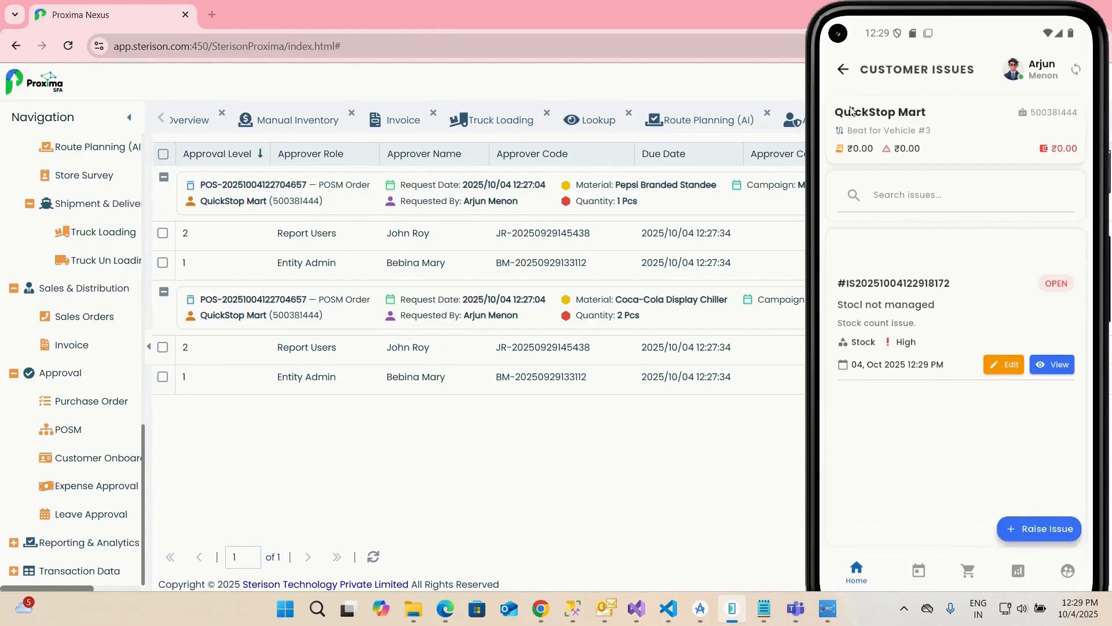
click(843, 70)
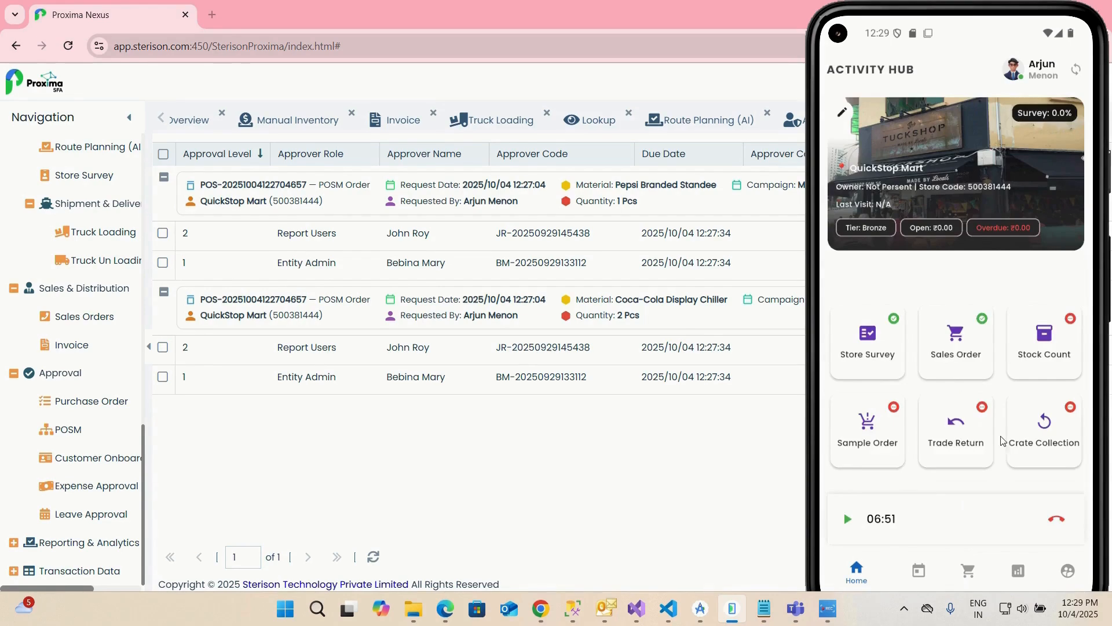
scroll(1003, 441, down, 6)
Step: Add a self note with subject 'Orders' and description 'Focust on Beverages'
click(1040, 325)
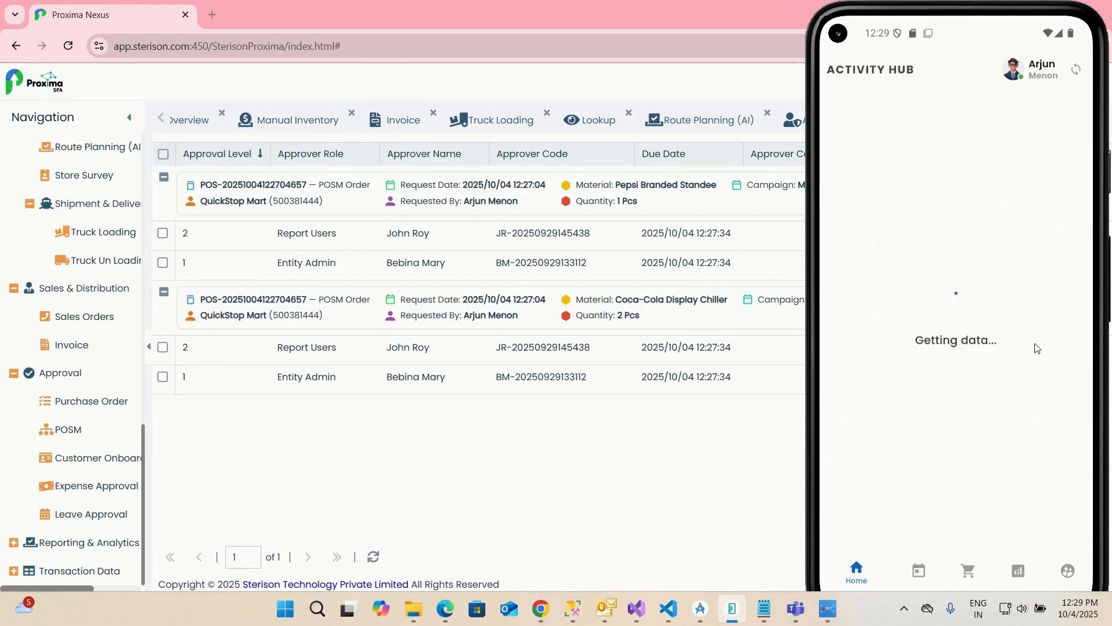
click(1049, 530)
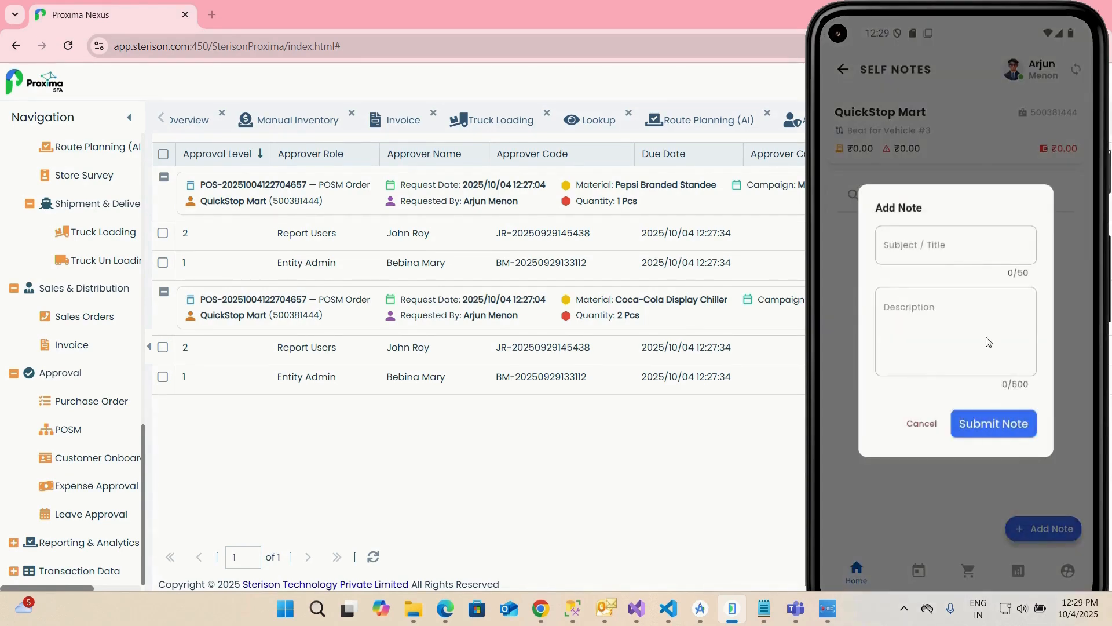
click(950, 246)
text(Orders)
click(951, 245)
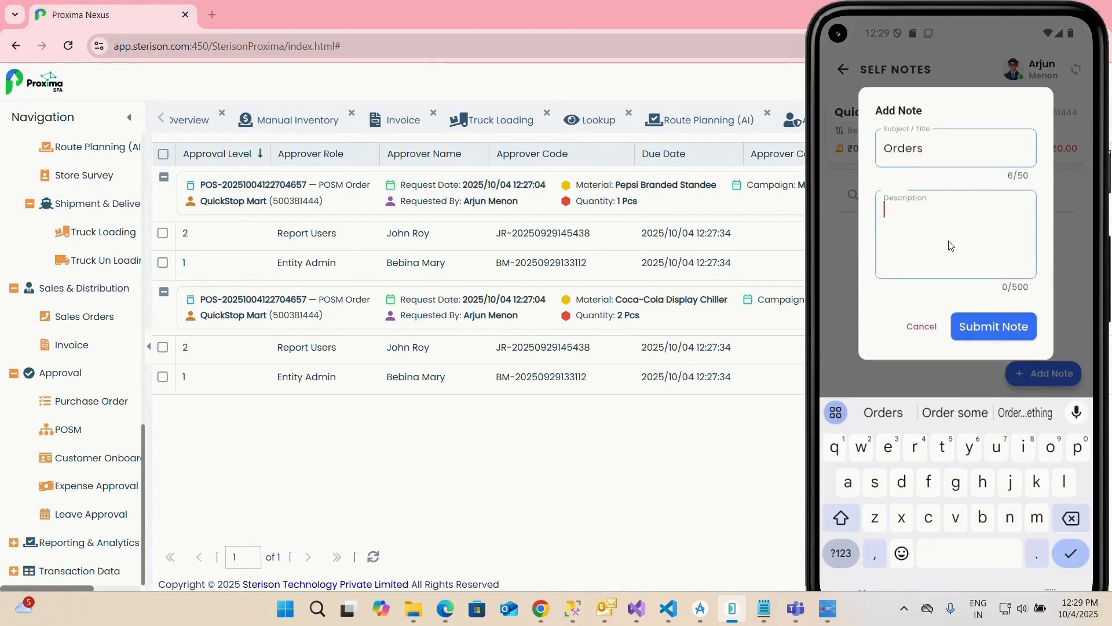
text(Focust on )
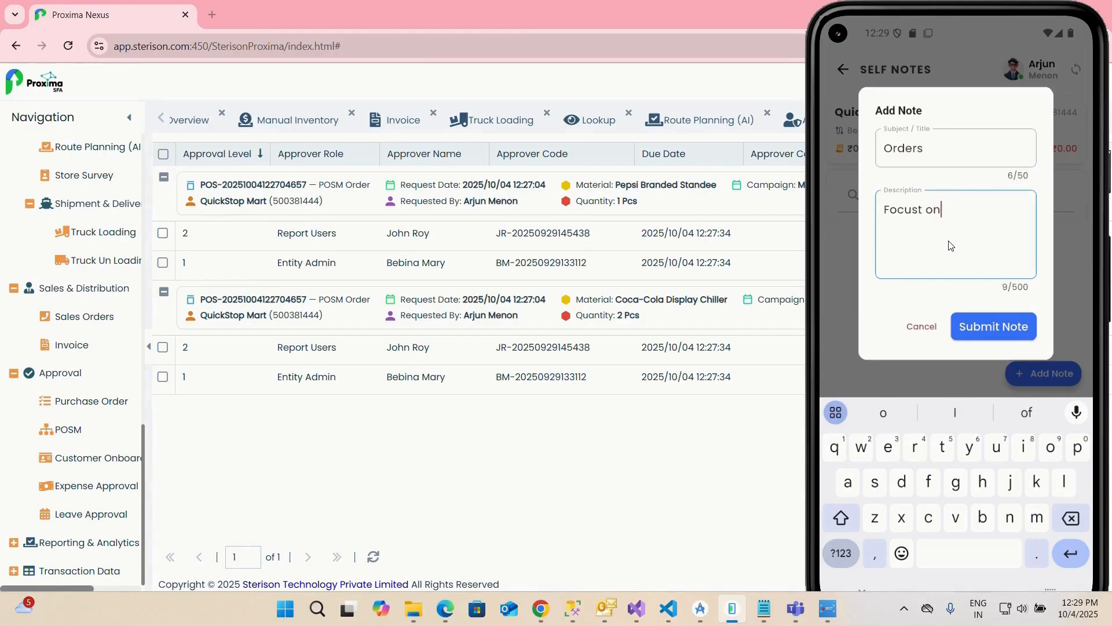
text(Beverages)
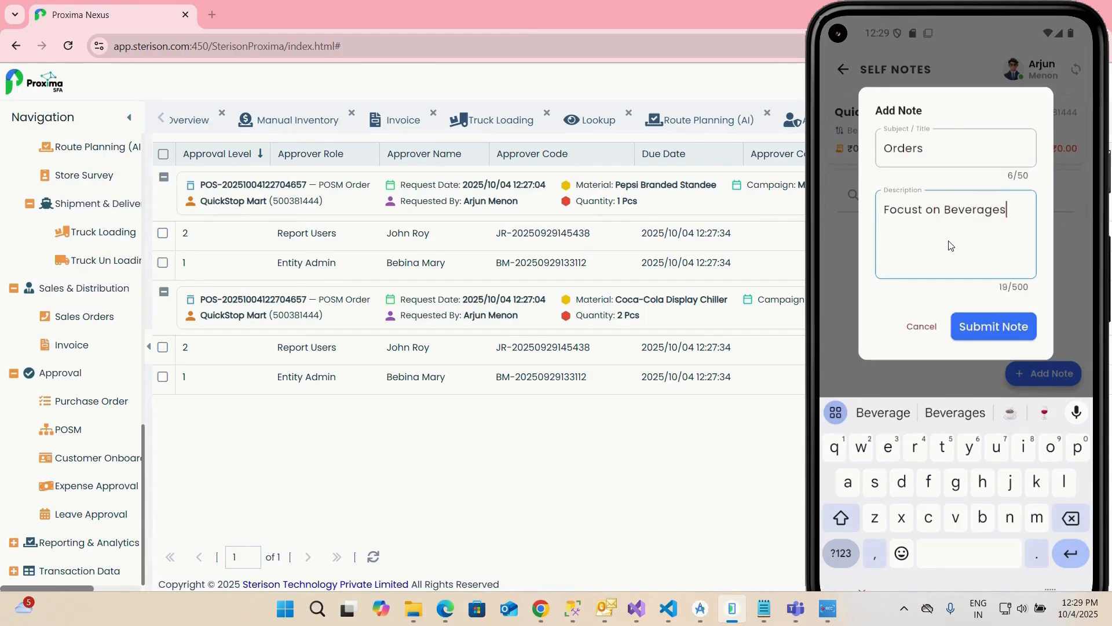
click(1000, 328)
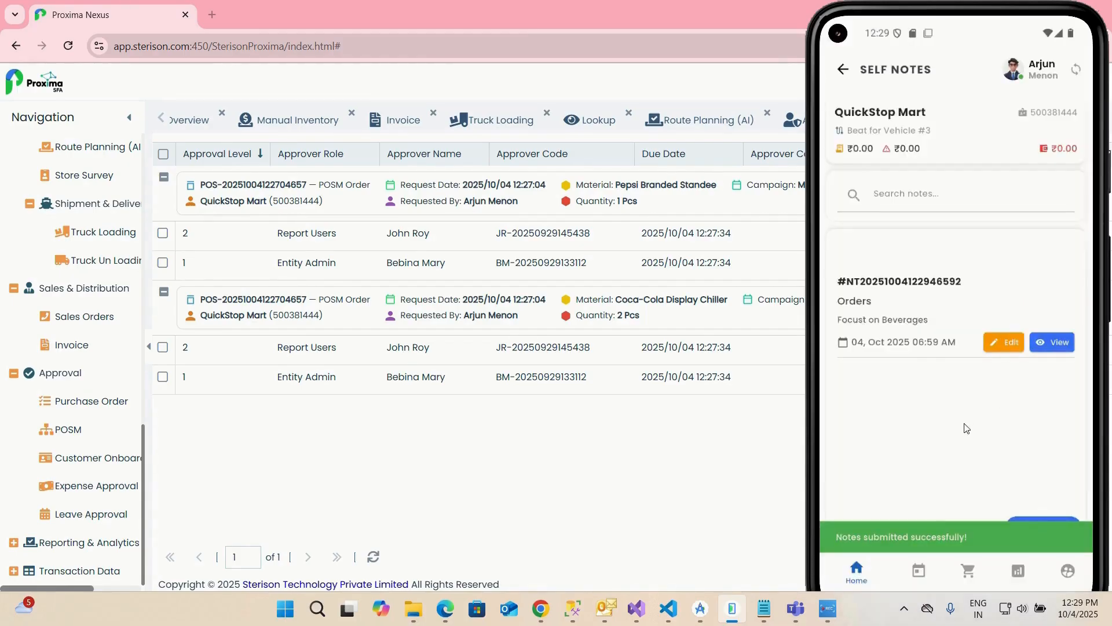
click(1051, 350)
click(1015, 369)
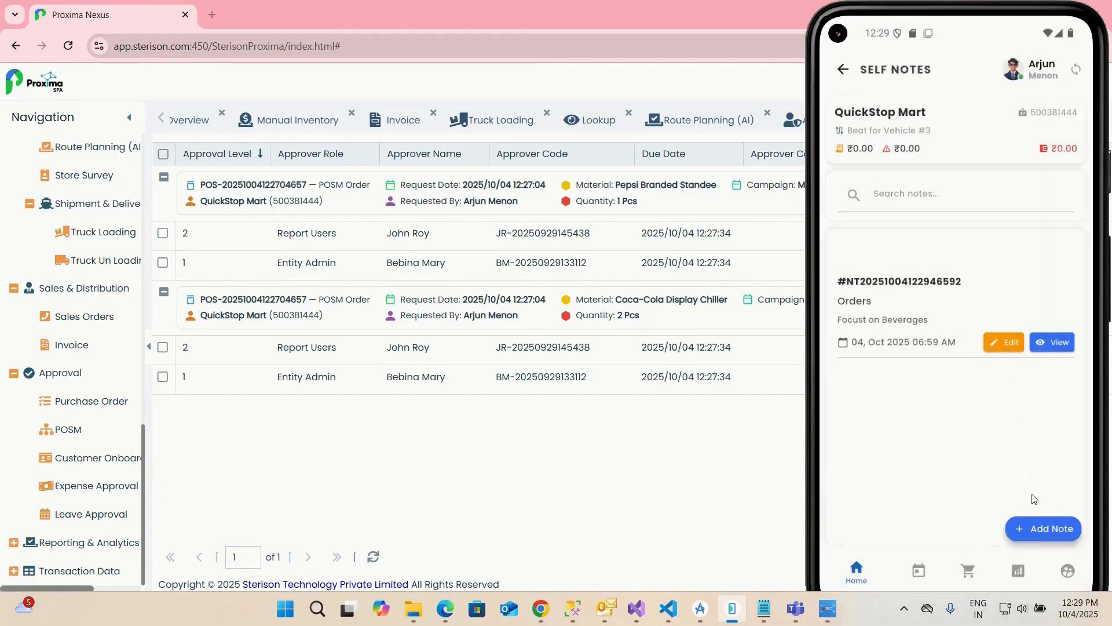
Step: Browse QuickStop Mart's Store Profile and Store Photos, then open its Order History
right_click(879, 144)
scroll(1006, 416, down, 5)
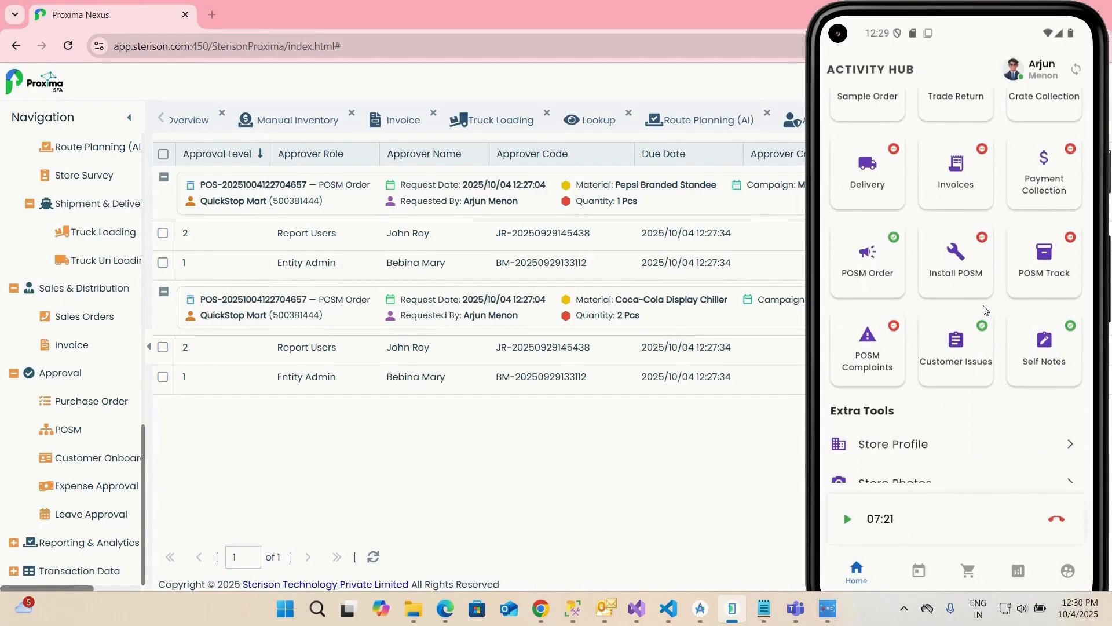
scroll(968, 348, down, 2)
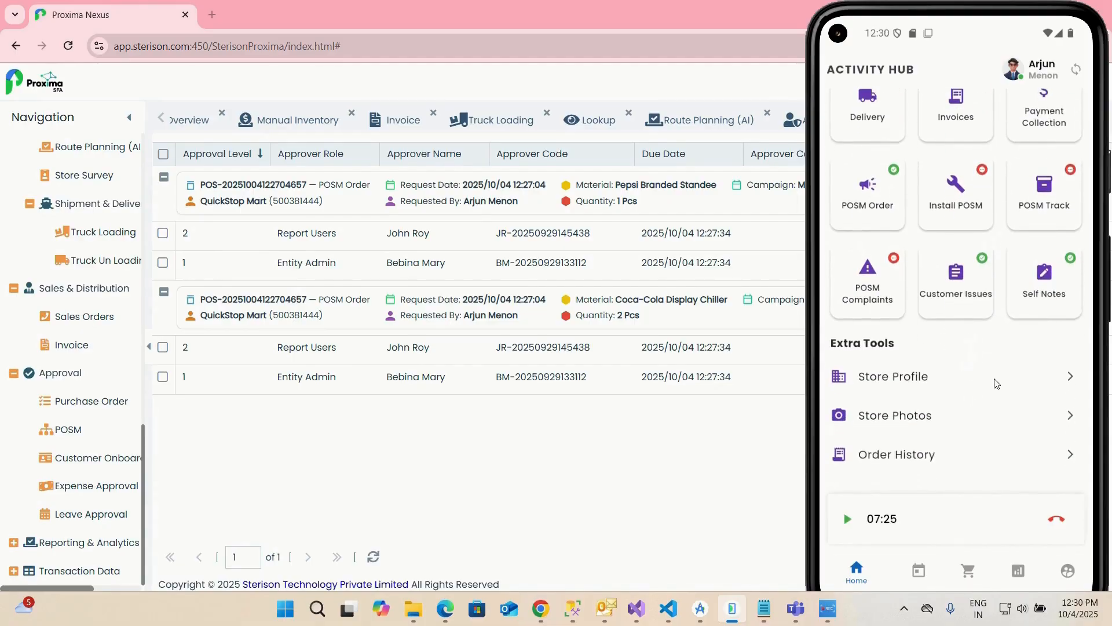
click(993, 380)
scroll(958, 333, down, 4)
right_click(958, 332)
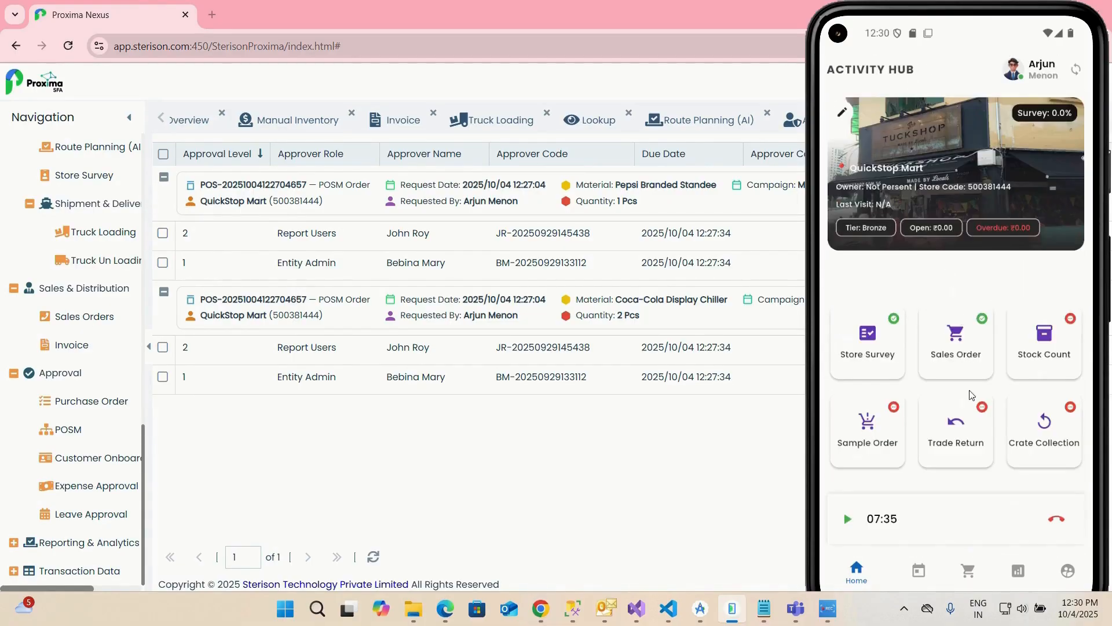
scroll(992, 380, down, 5)
scroll(989, 382, down, 3)
click(985, 388)
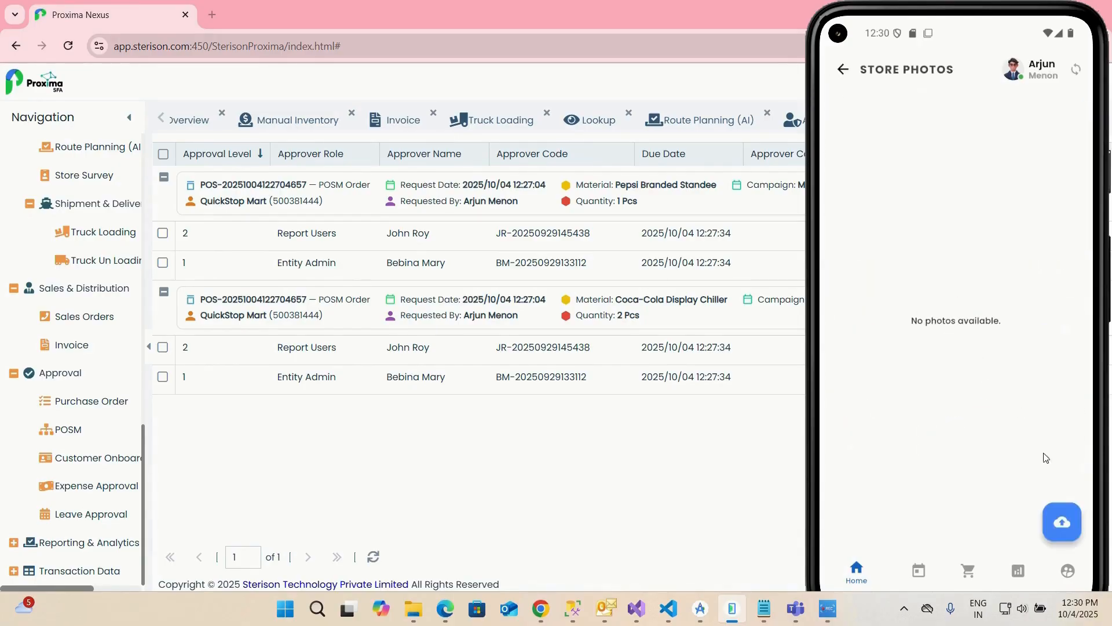
click(843, 71)
scroll(985, 428, down, 5)
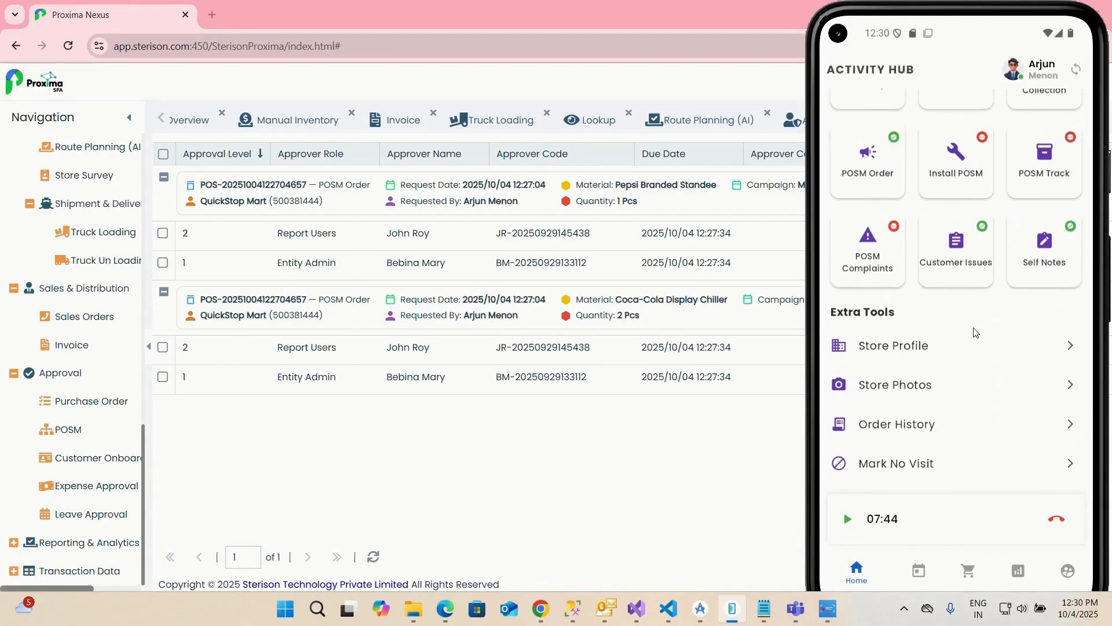
click(977, 426)
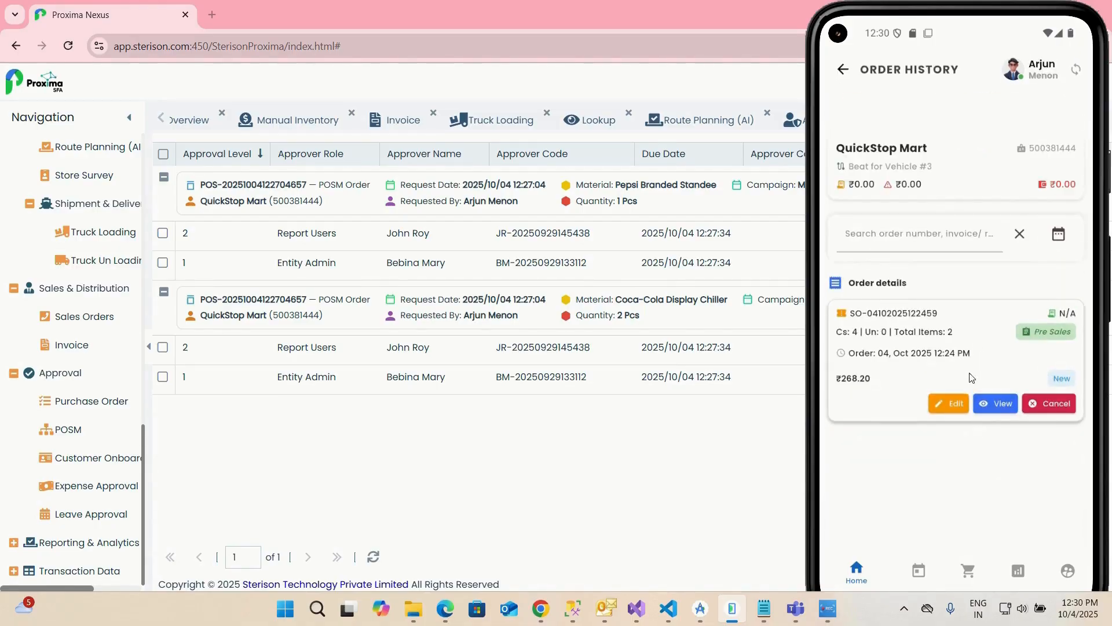
Step: Start the ShopEase visit, continuing despite the location mismatch
click(996, 404)
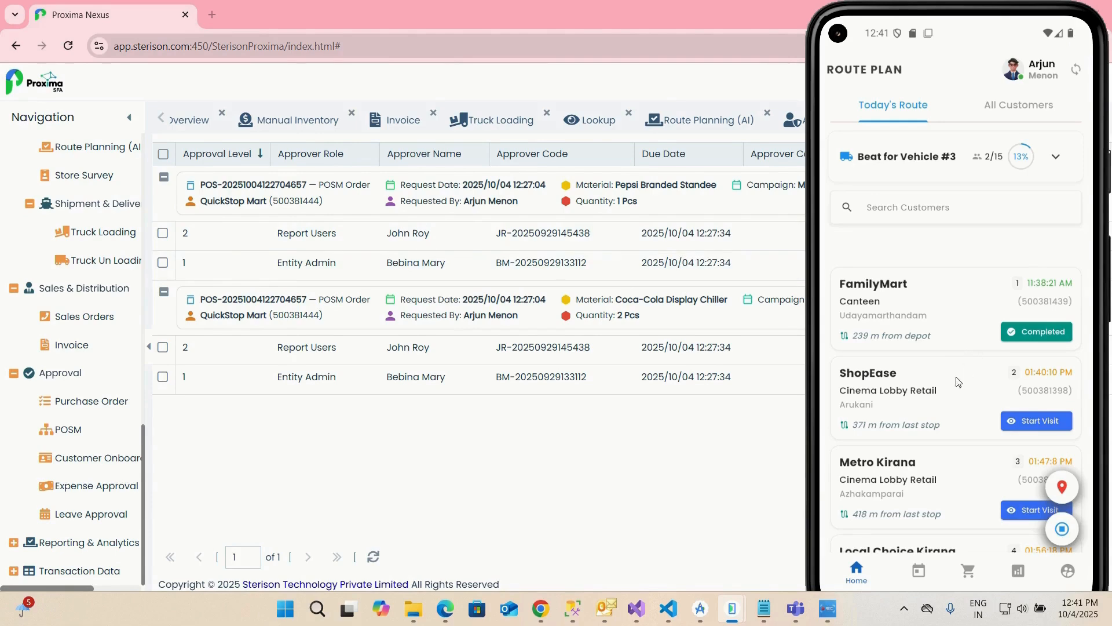
click(1038, 421)
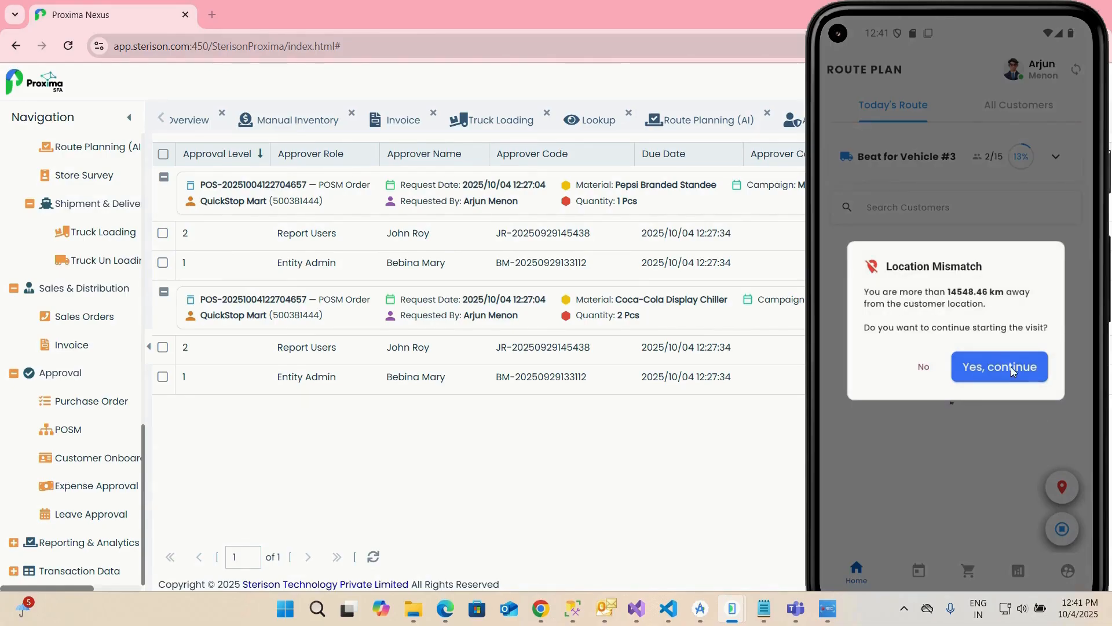
click(1014, 370)
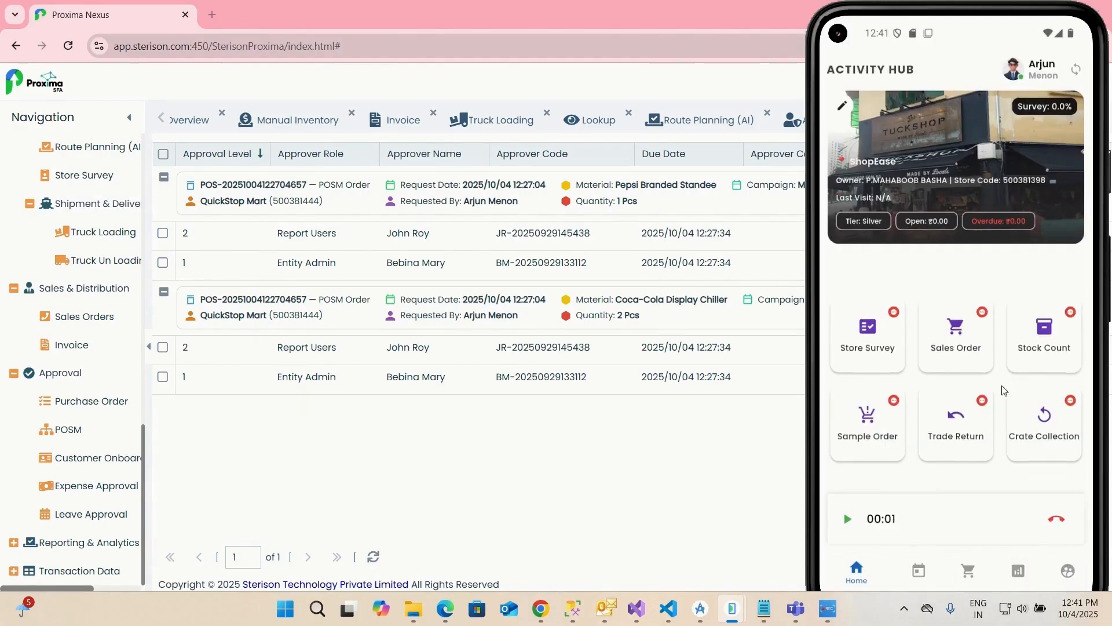
scroll(1004, 390, down, 5)
scroll(994, 313, down, 1)
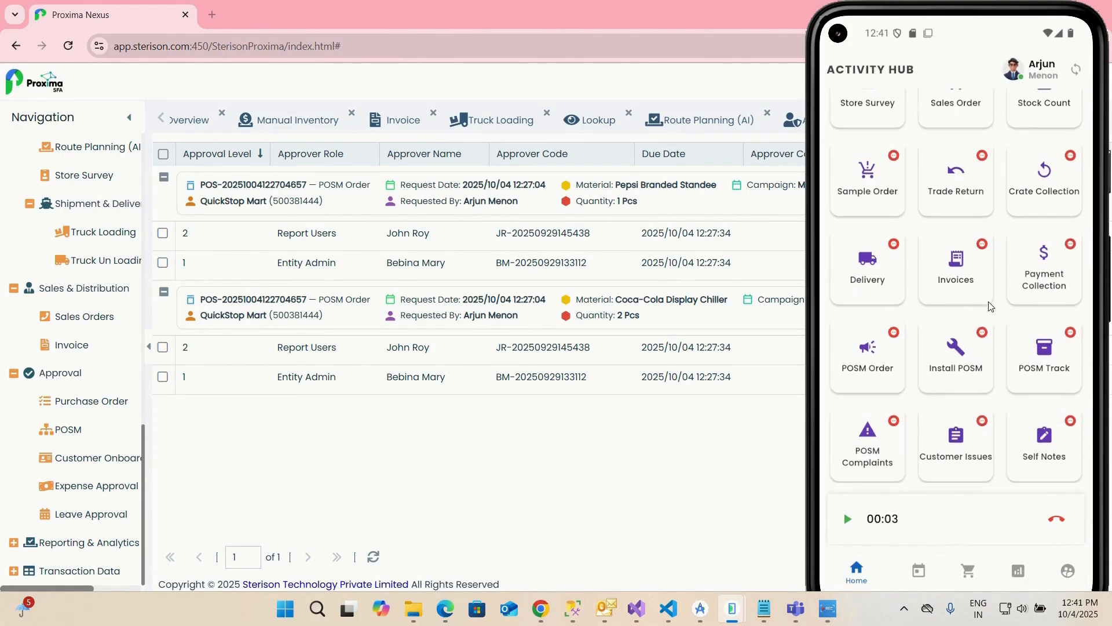
scroll(1007, 407, down, 4)
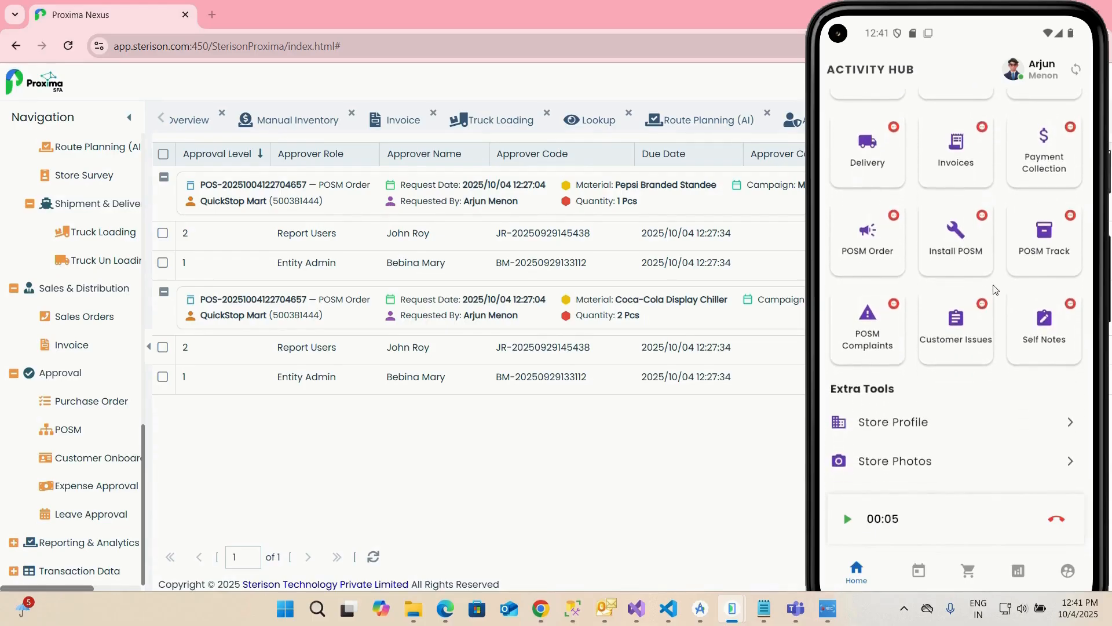
Step: Record Outlet Closed as ShopEase's no-visit reason and end the store call
click(962, 467)
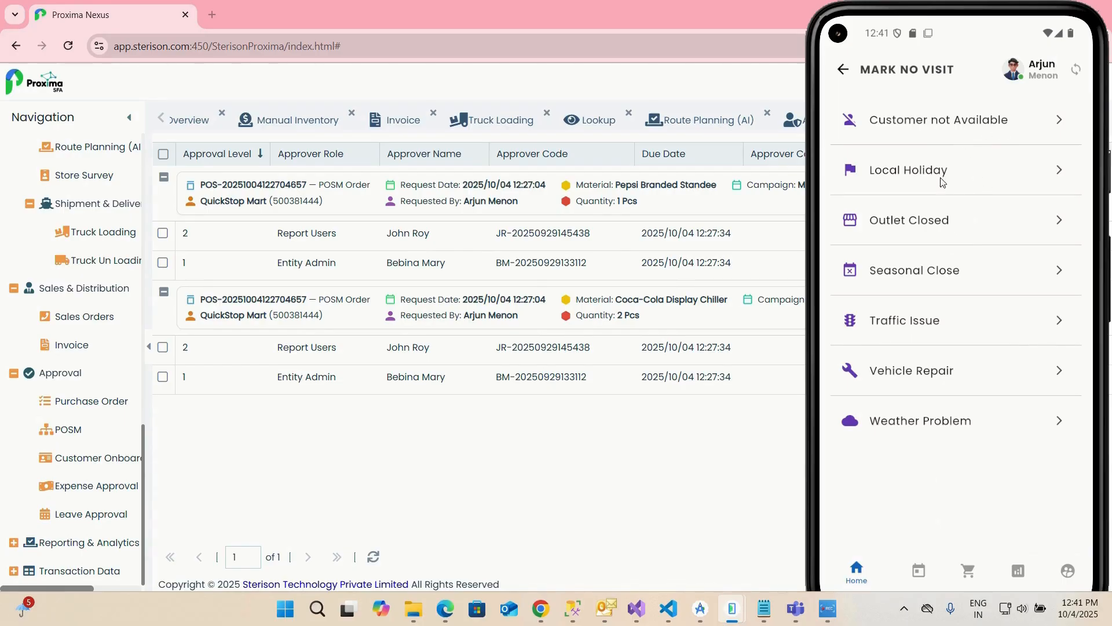
click(970, 228)
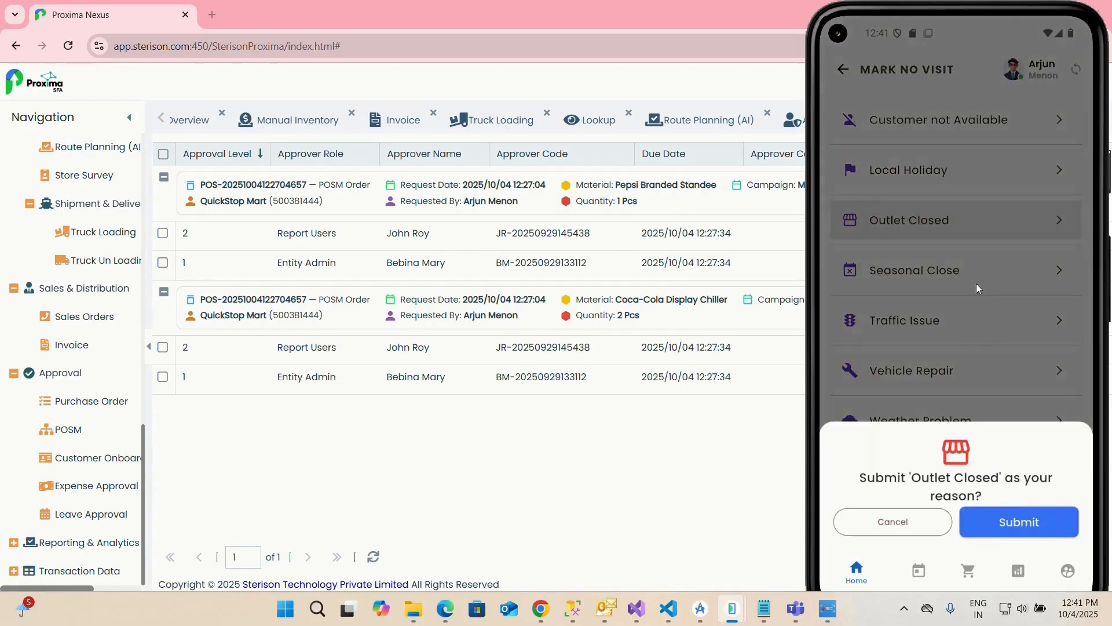
click(1019, 523)
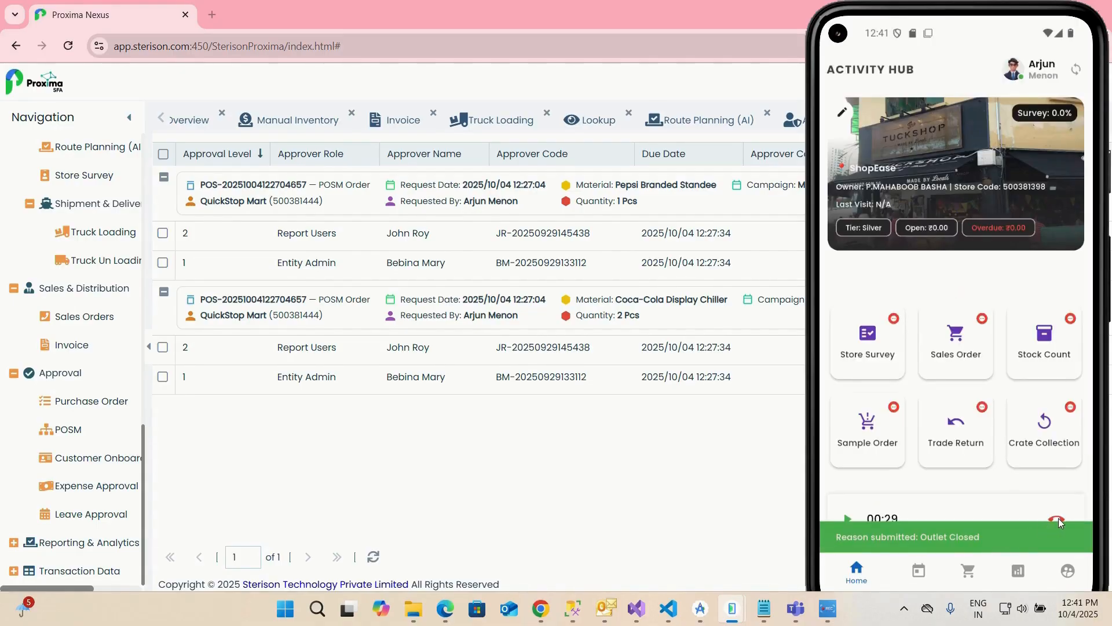
click(1059, 516)
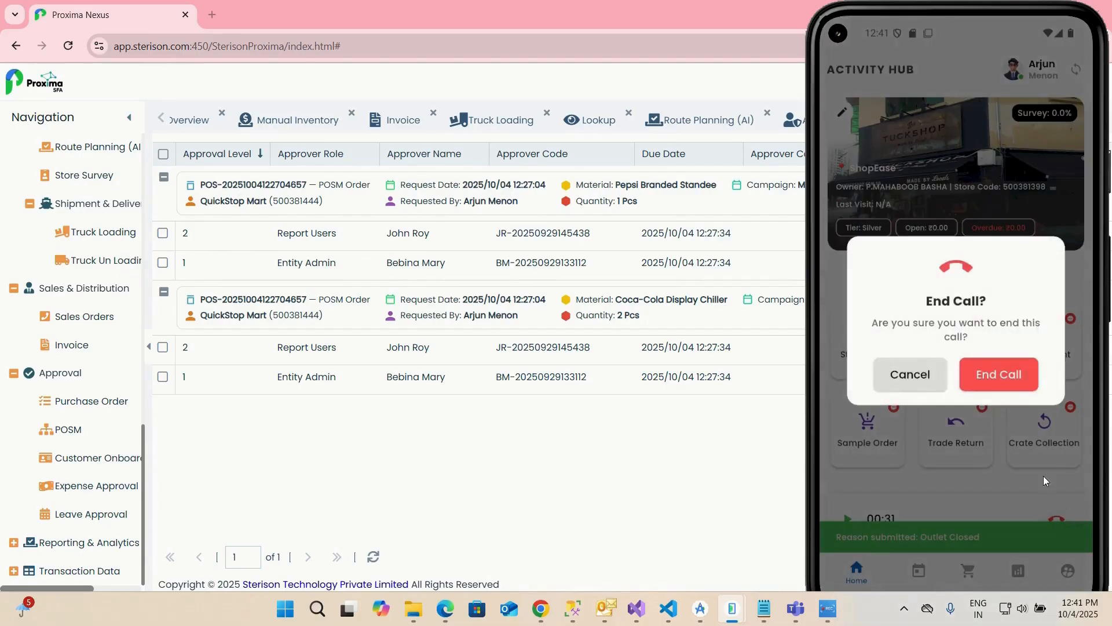
click(1013, 377)
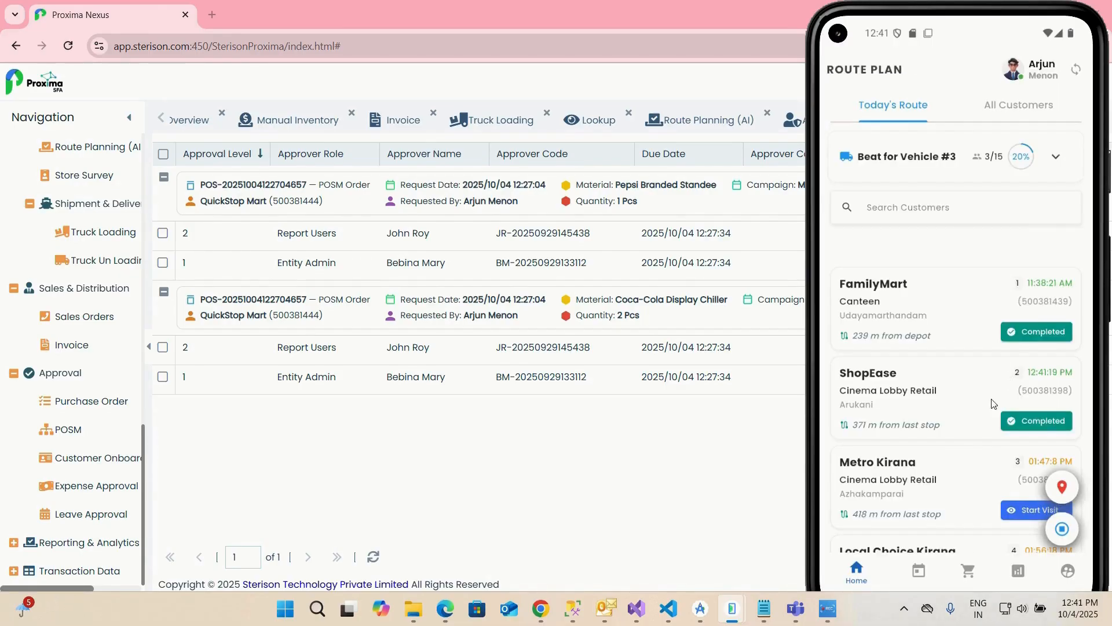
Step: Expand the Beat for Vehicle #3 card to review the route map, then collapse it
mouse_move(948, 409)
mouse_down()
mouse_move(943, 323)
mouse_move(950, 426)
mouse_up()
click(1056, 160)
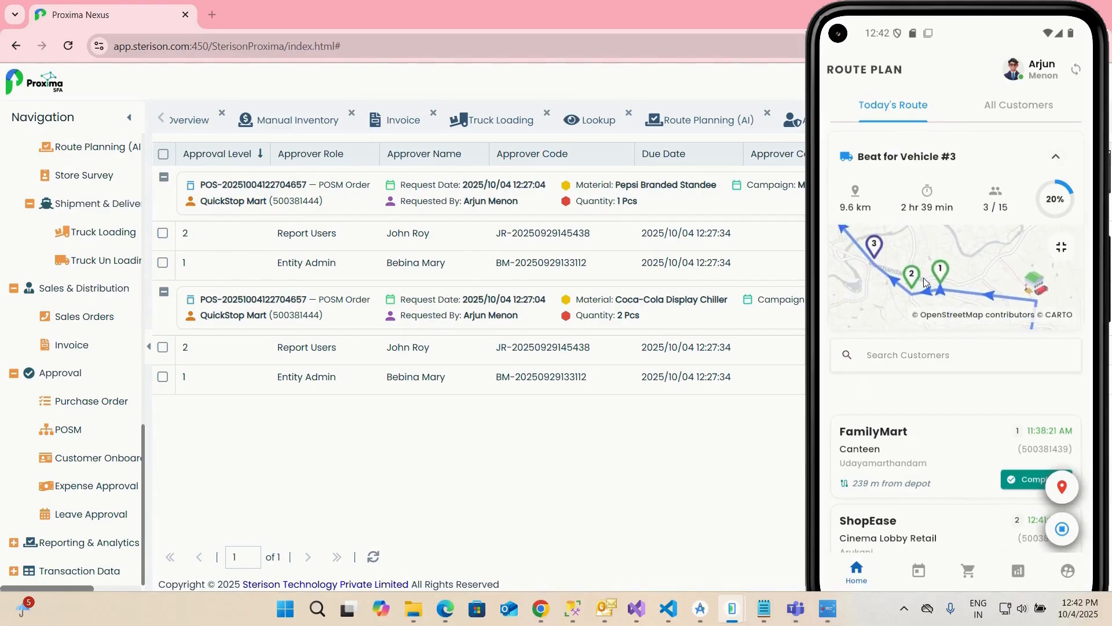
drag(869, 285, 1043, 255)
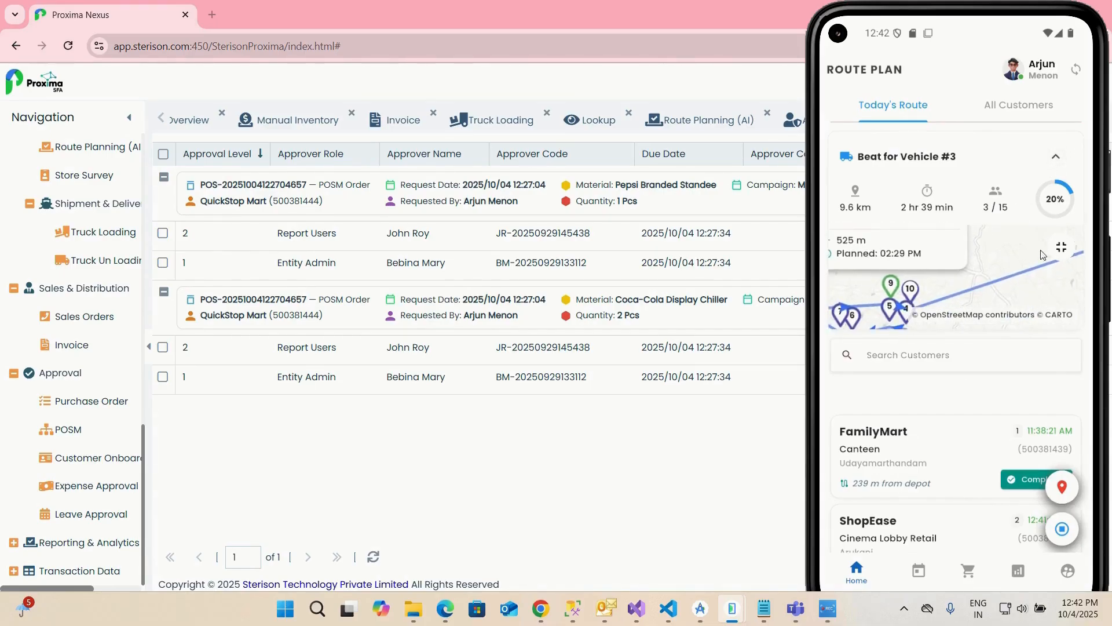
click(1056, 159)
scroll(1067, 536, down, 1)
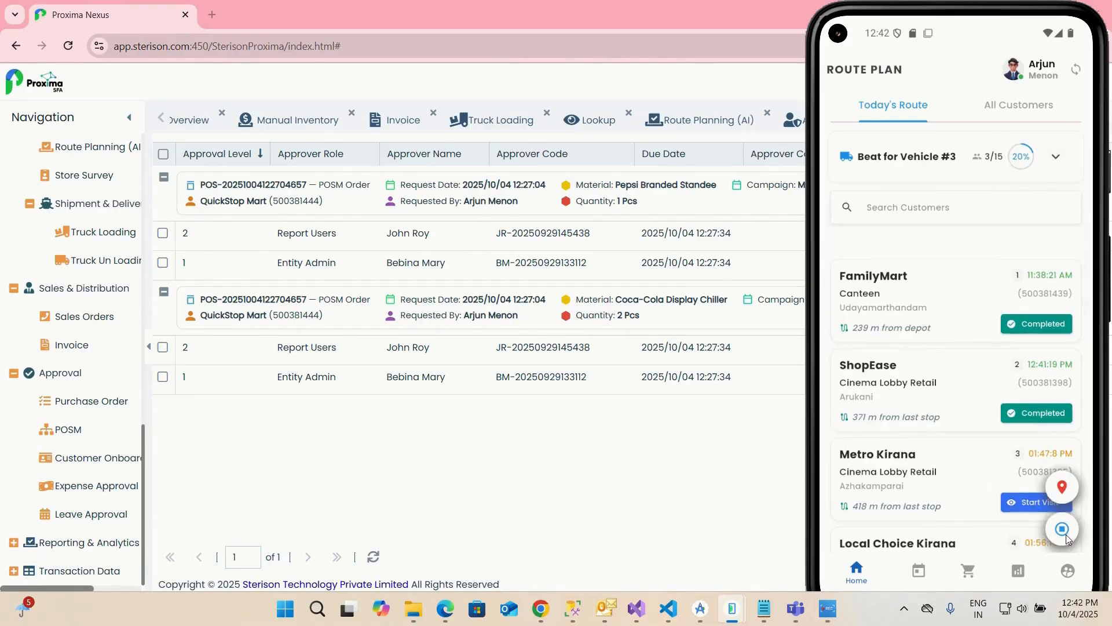
Step: End today's route with an end odometer reading of 5010
click(1063, 529)
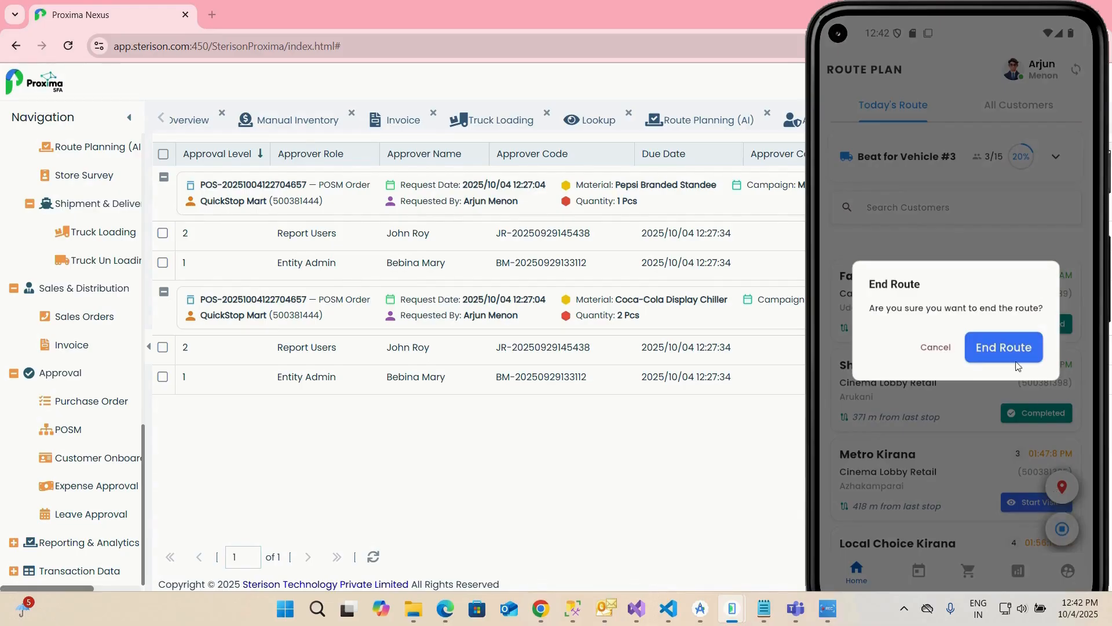
click(1011, 348)
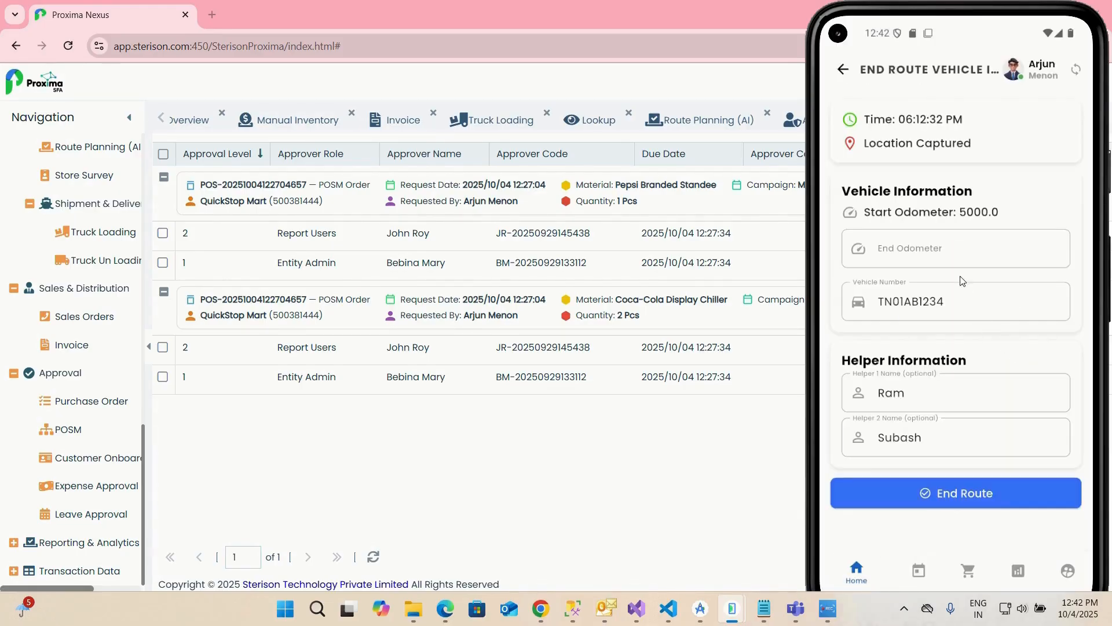
click(951, 248)
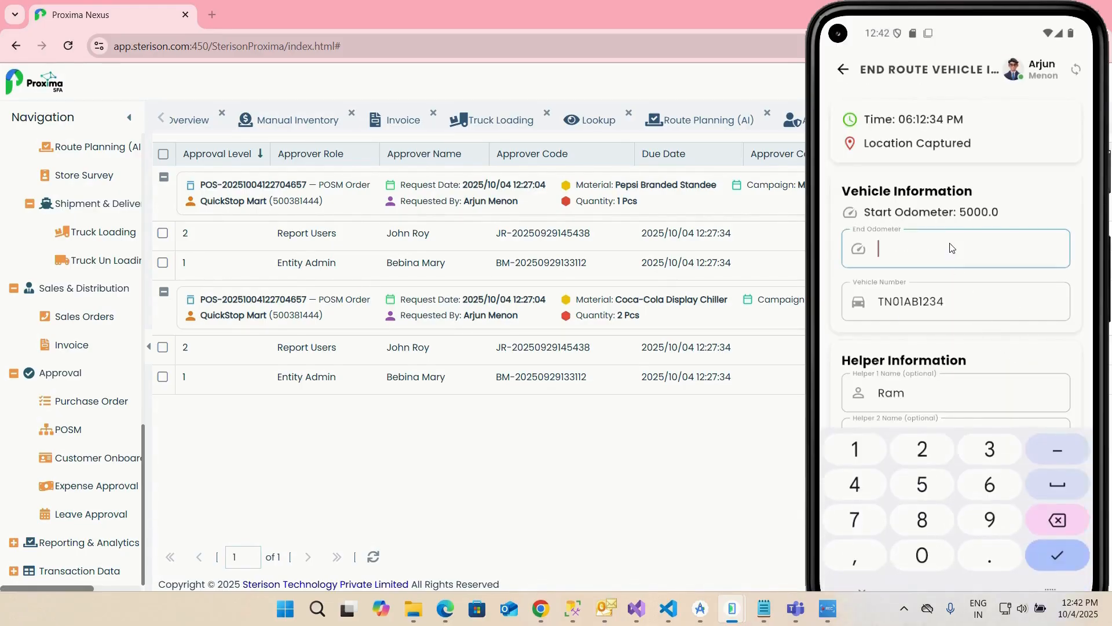
text(5010)
click(1057, 555)
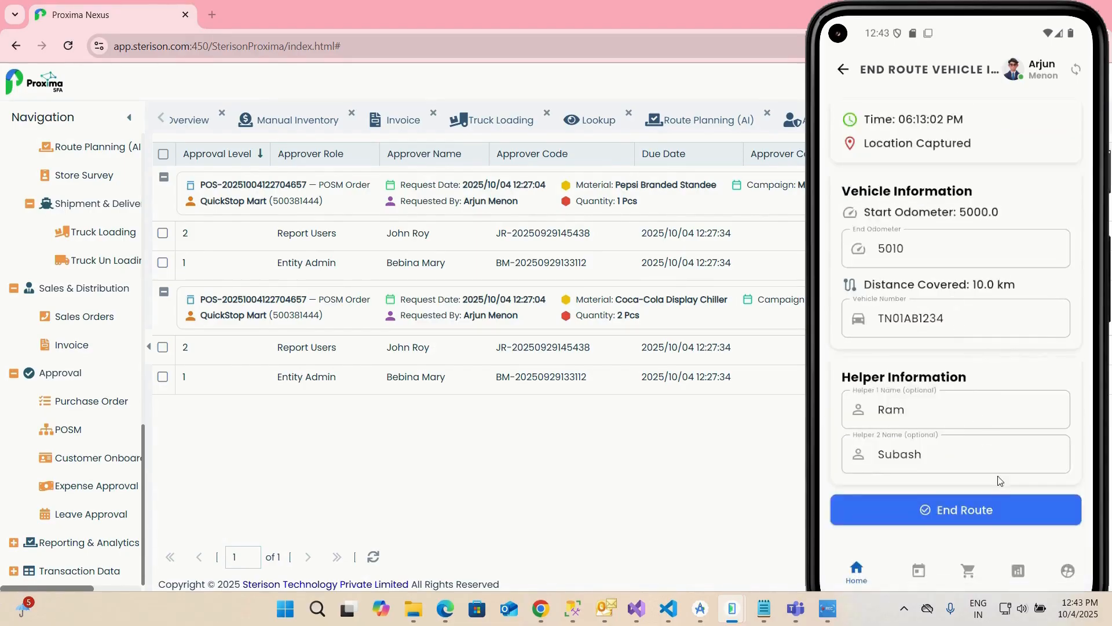
click(995, 515)
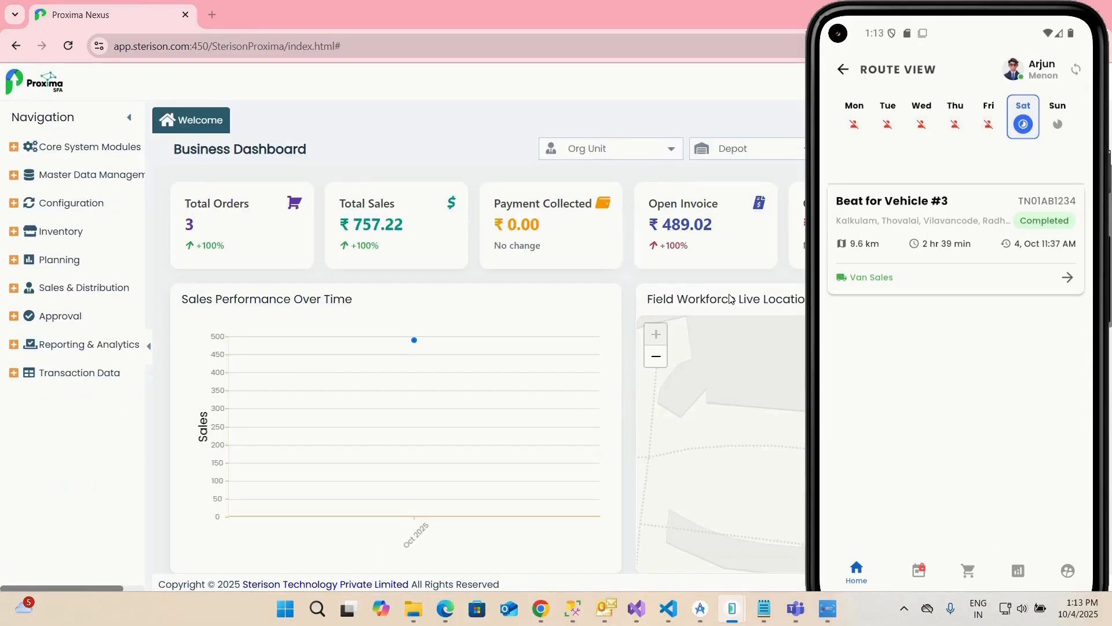
Step: Preview the printable invoice for the FamilyMart order from the order history
click(967, 572)
scroll(941, 449, down, 2)
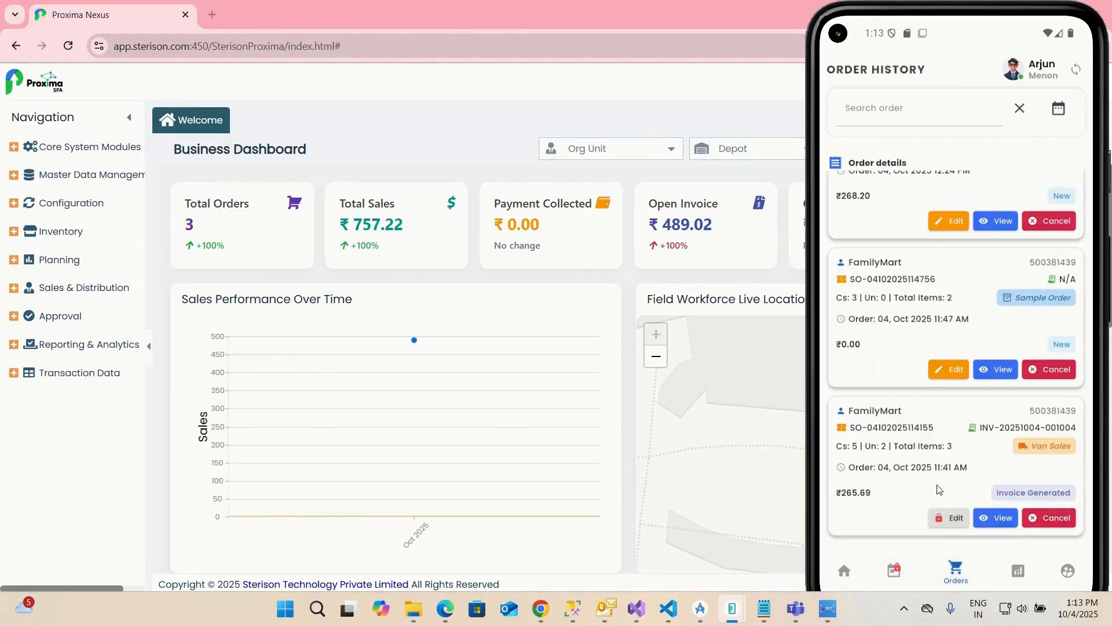
click(997, 523)
drag(986, 492, 980, 377)
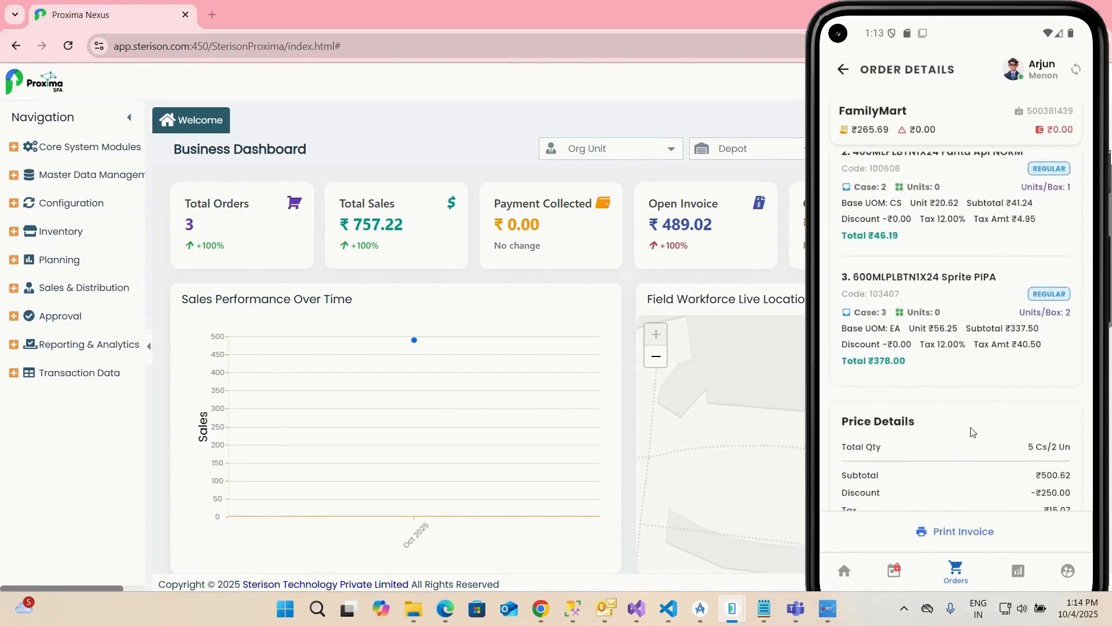
click(970, 532)
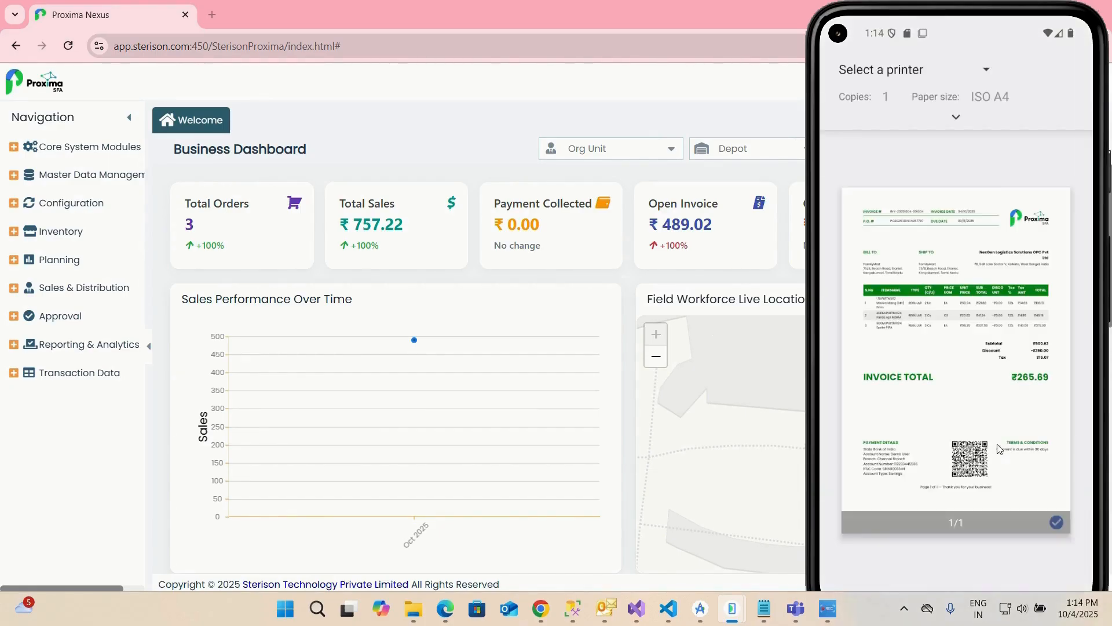
key(Escape)
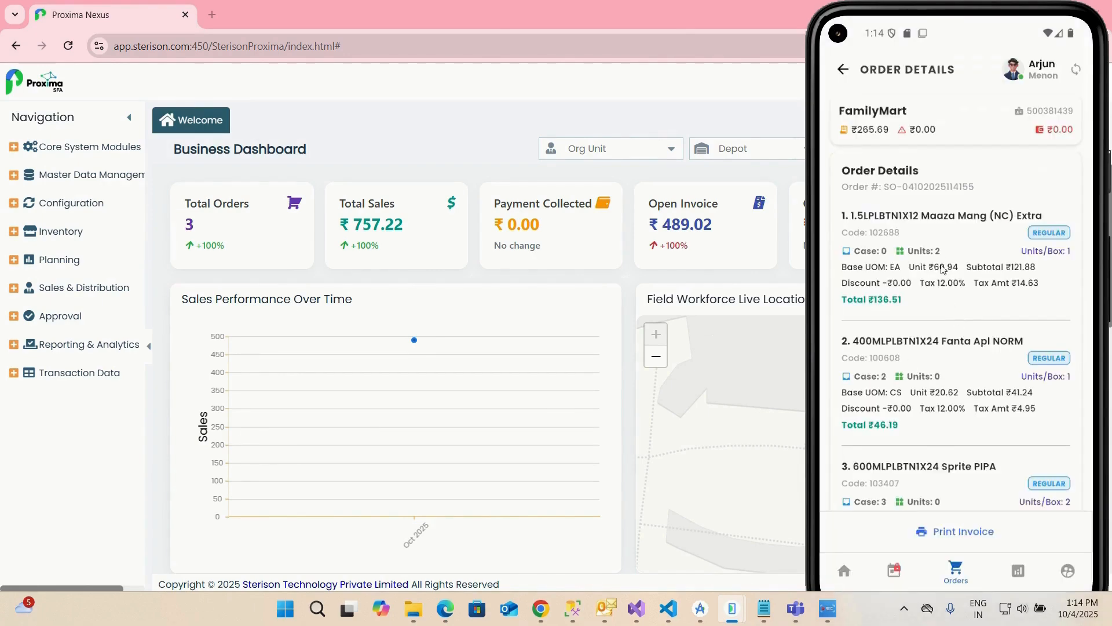
Step: Return to the order history and bring the admin web dashboard to the front
click(844, 66)
drag(914, 253, 908, 344)
click(61, 316)
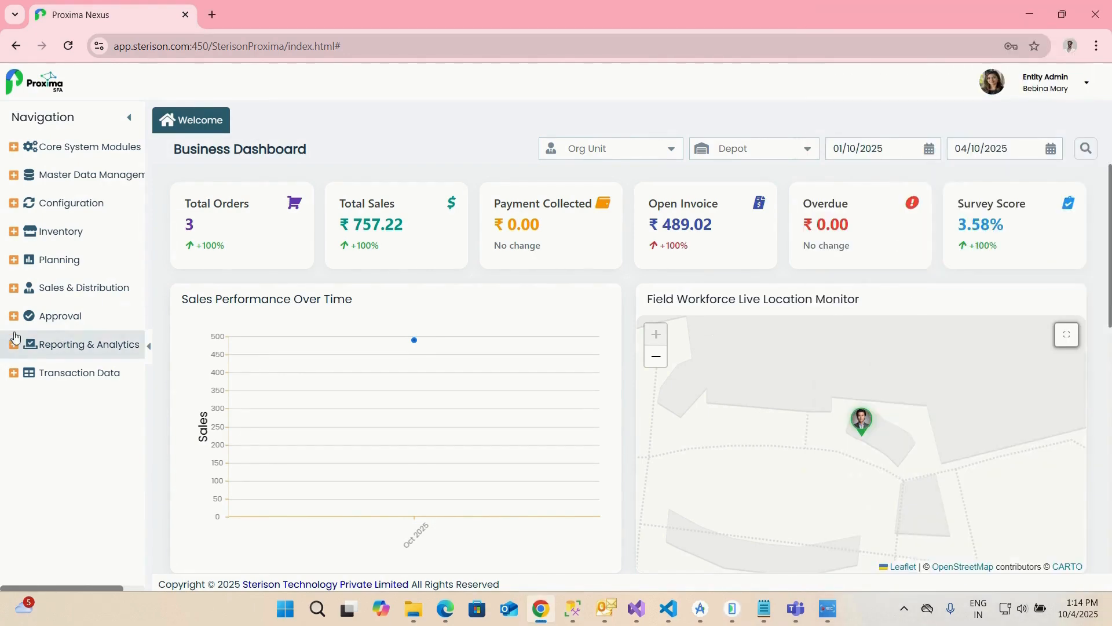
Step: Add a POSM role access entry for Report Users and save it
click(68, 372)
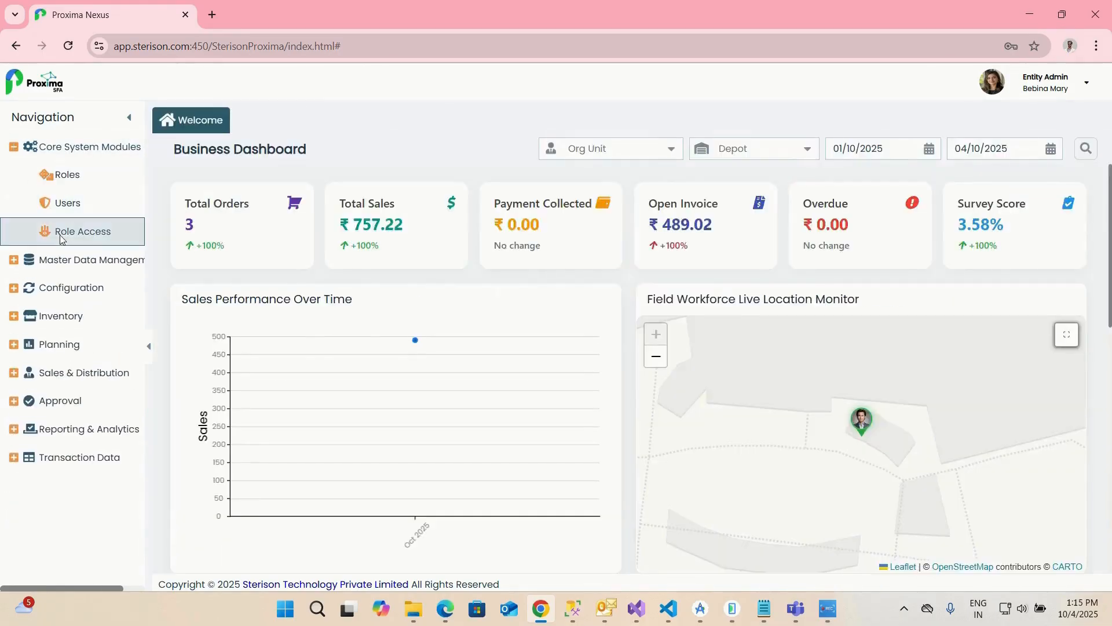
click(61, 237)
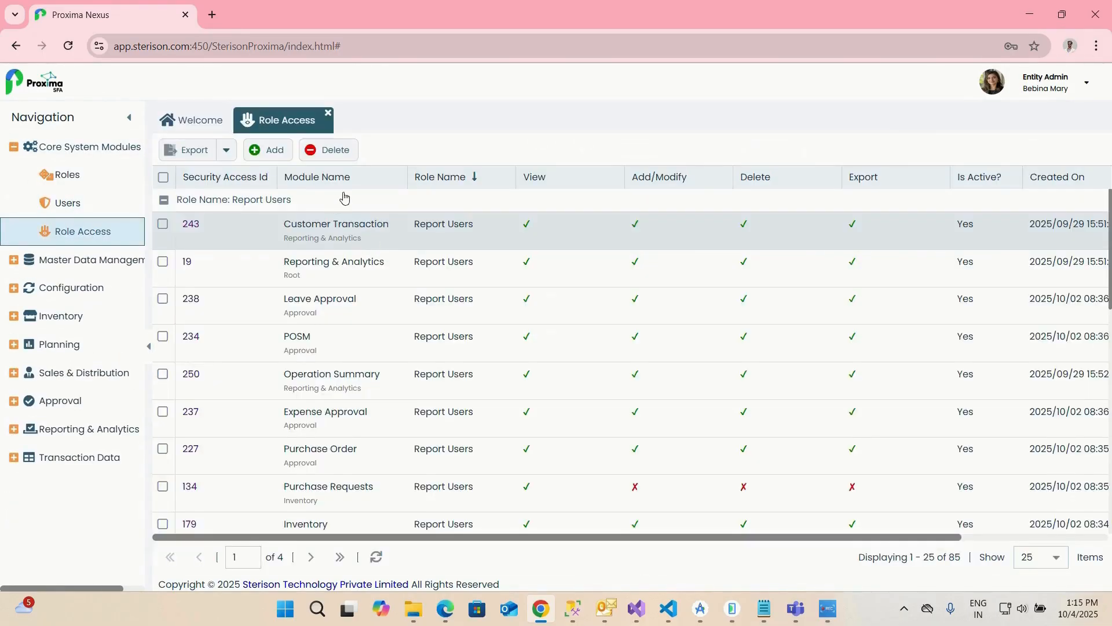
click(276, 151)
text(po)
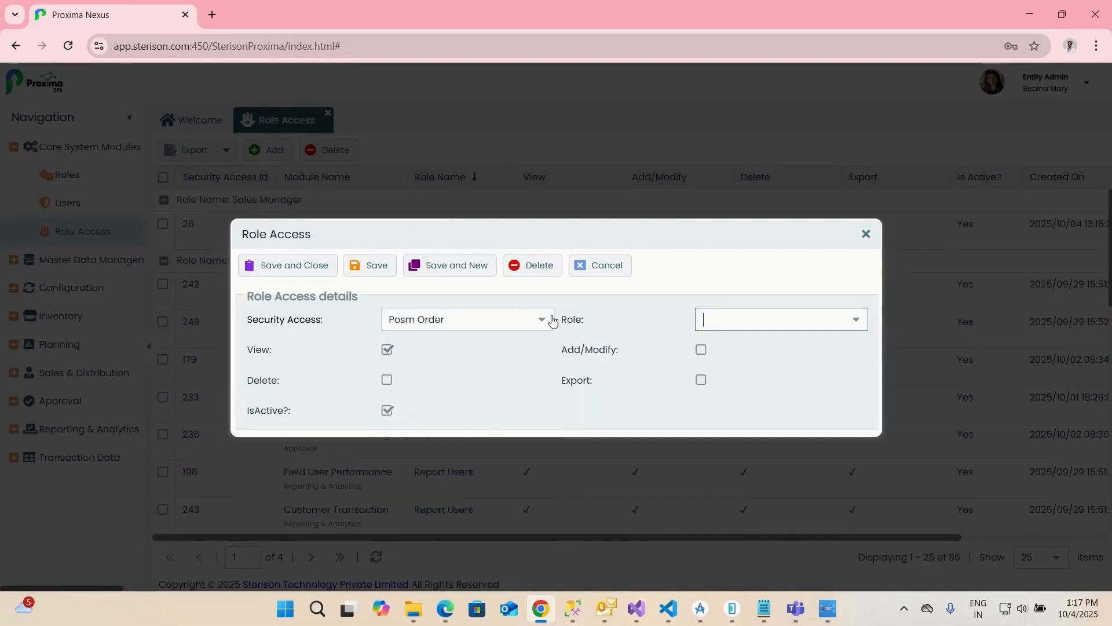
click(851, 320)
click(759, 363)
click(316, 268)
click(558, 354)
Step: Add a Transaction Data role access entry for Report Users with View permission
click(271, 151)
click(507, 316)
text(tra)
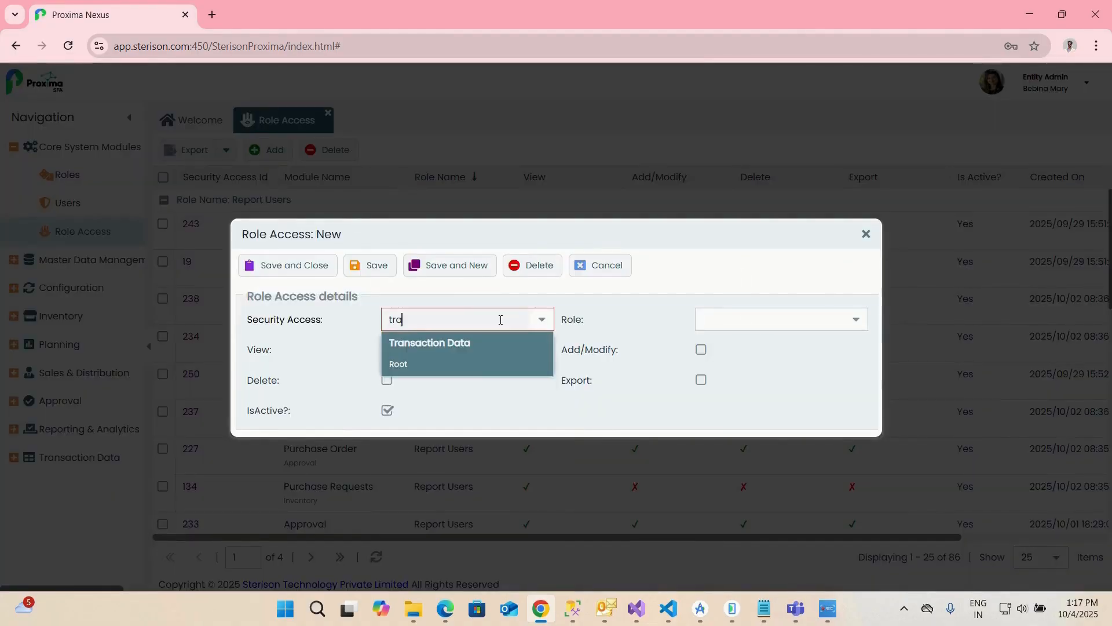
click(491, 347)
click(858, 319)
click(792, 365)
click(387, 350)
click(288, 266)
Step: Log out of the admin account and reload to the login page
click(1087, 82)
click(1063, 129)
click(526, 365)
click(618, 139)
Step: Sign in as the report user and approve the Pepsi standee POSM request with comment 'verified'
text(********)
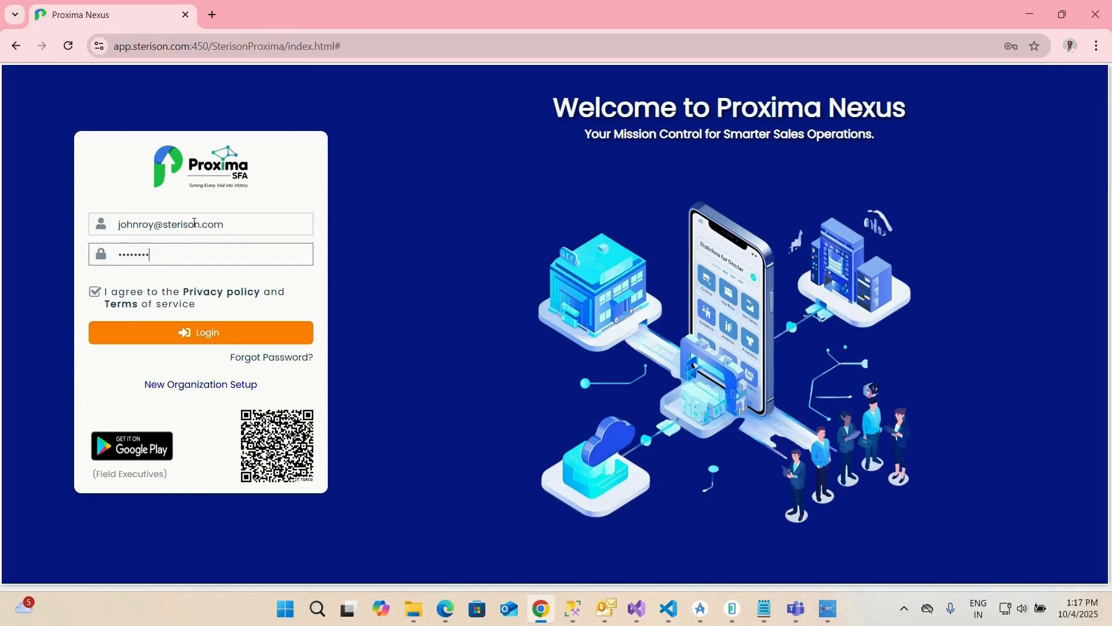
key(Return)
click(13, 231)
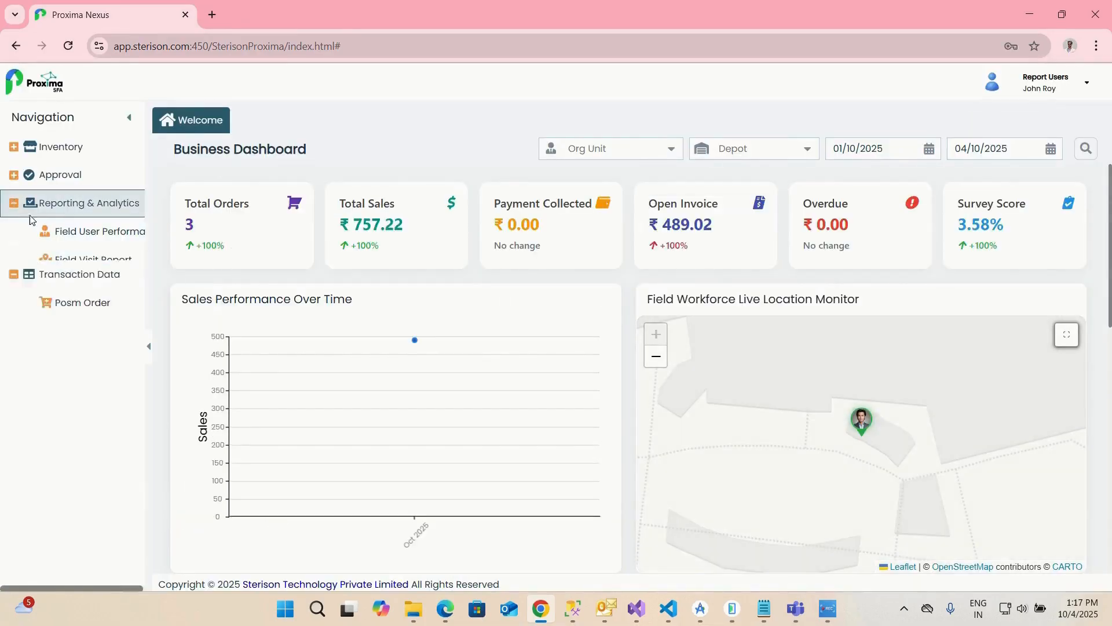
click(83, 259)
click(1072, 236)
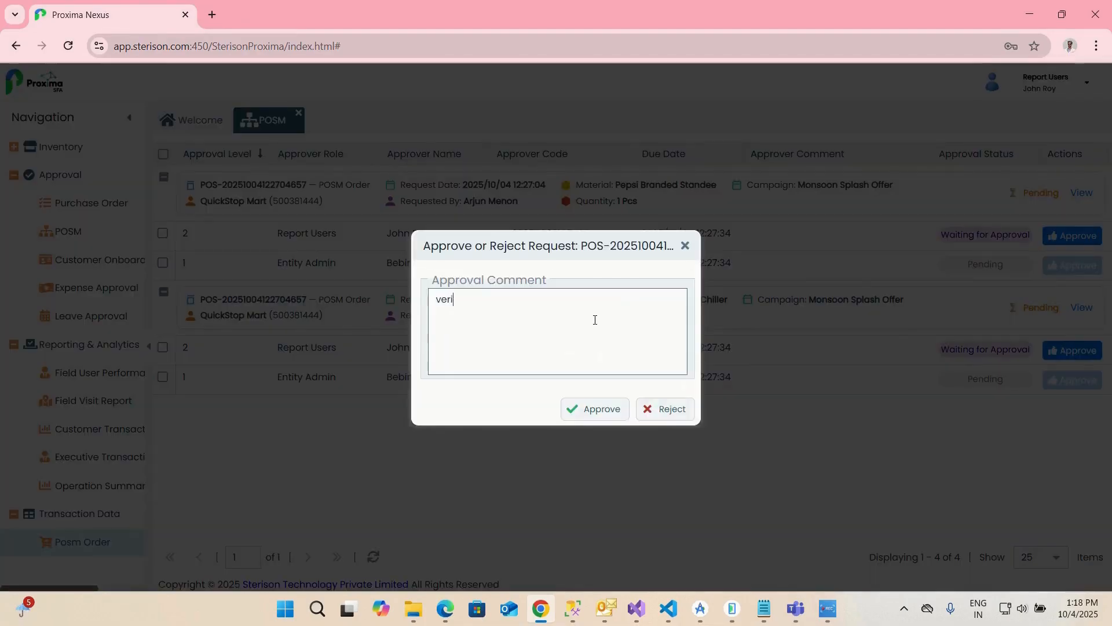
text(verified)
click(603, 409)
click(536, 367)
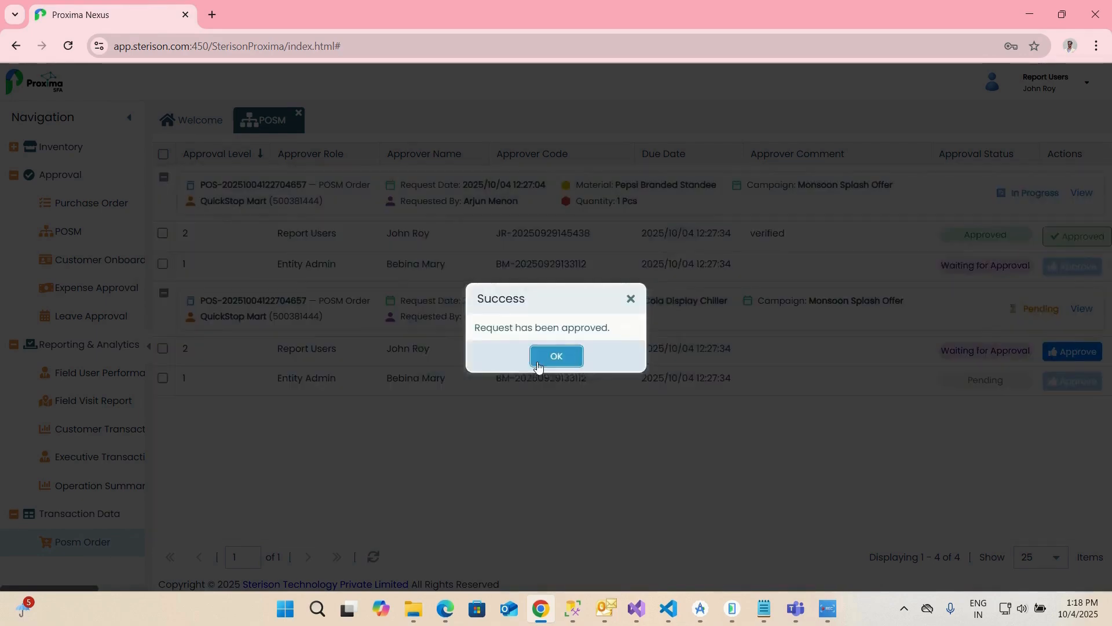
click(553, 364)
Step: Approve the Coca-Cola chiller POSM request with comment 'Appro'
click(1073, 351)
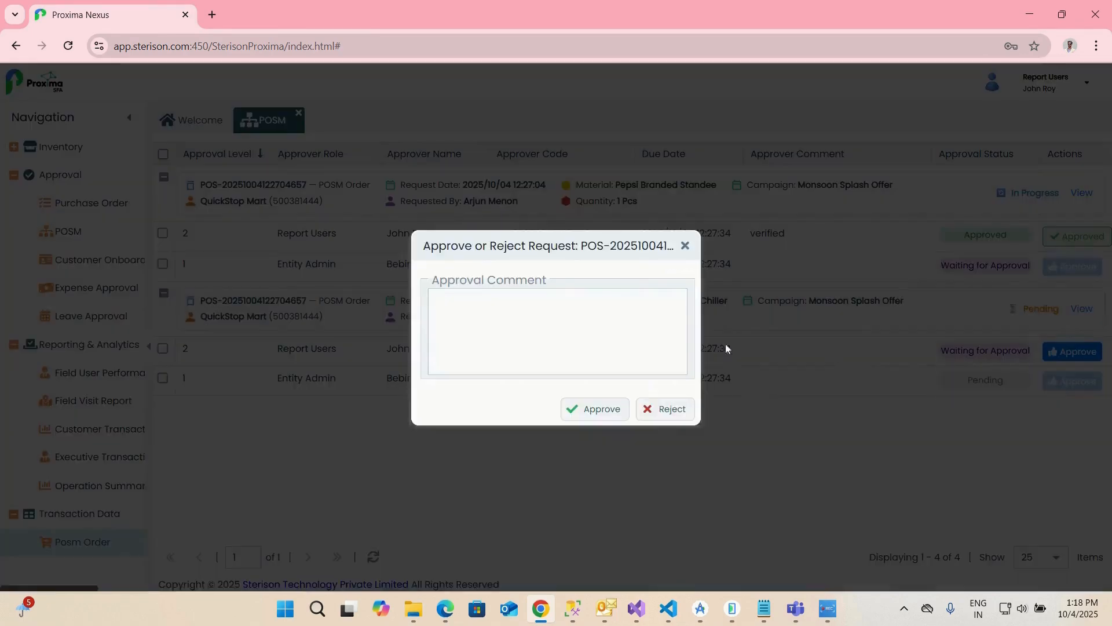
text(Approved)
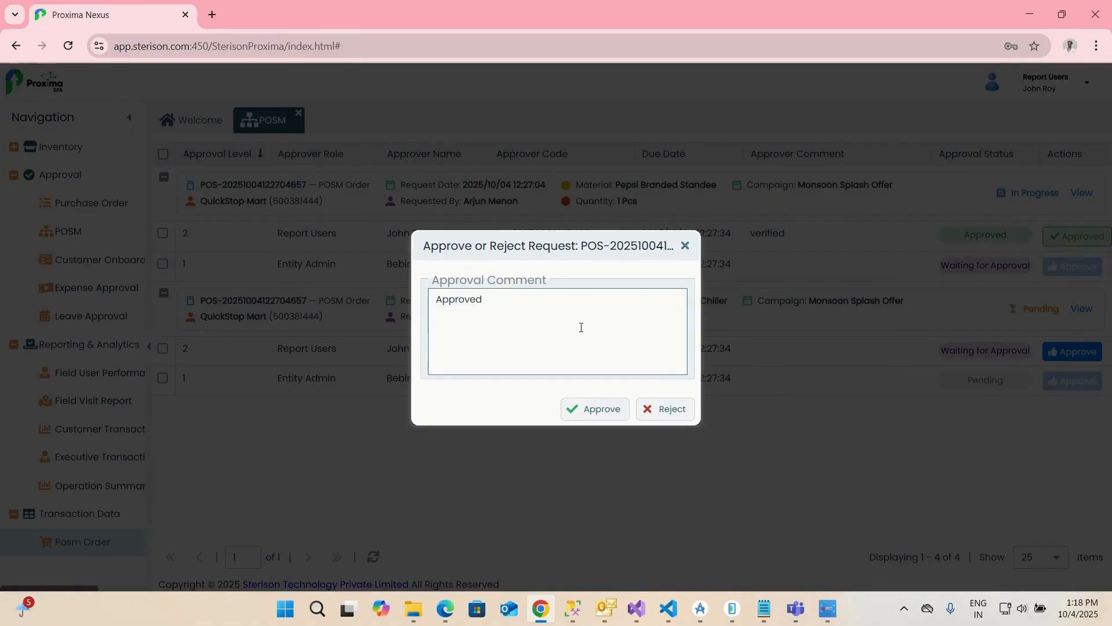
click(596, 409)
key(Return)
key(Return)
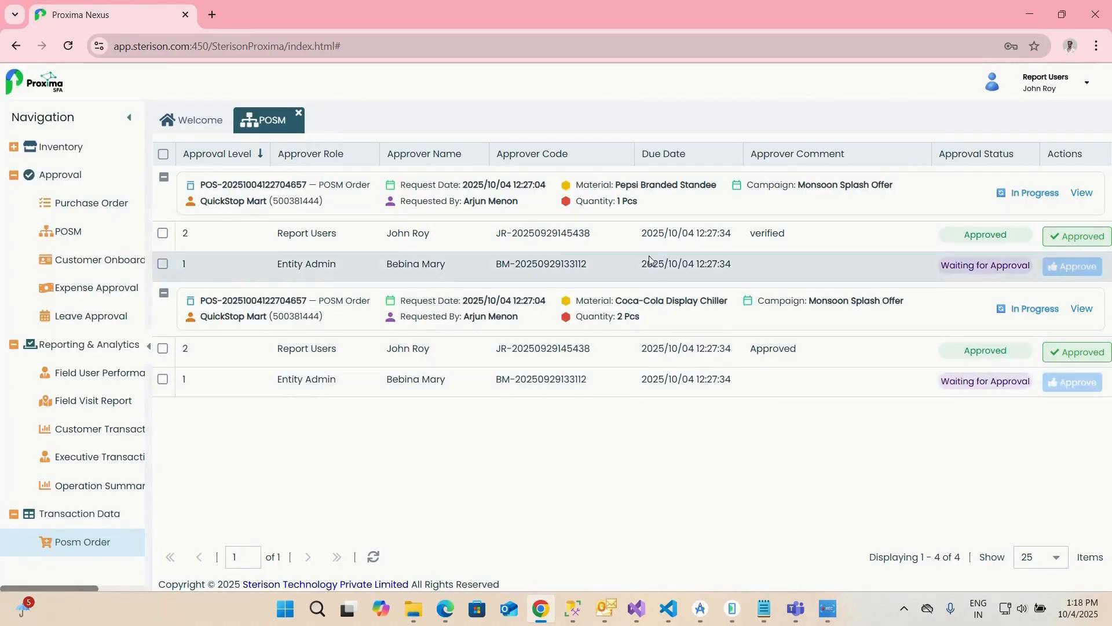
Step: Sign out of the Report Users account and sign in as Entity Admin
click(1086, 84)
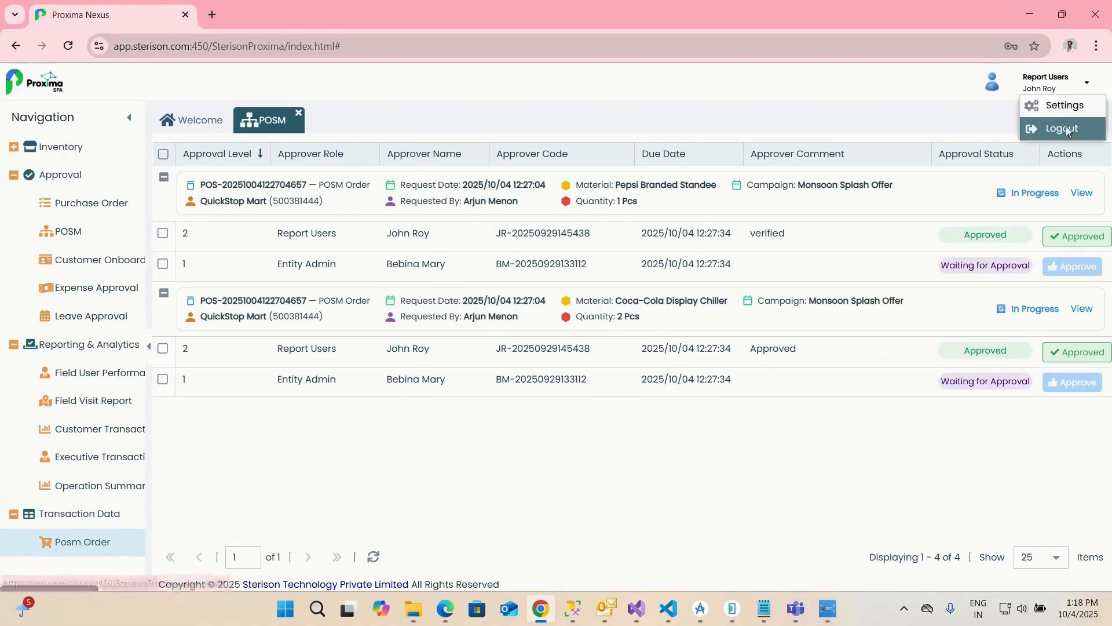
click(1066, 128)
click(618, 138)
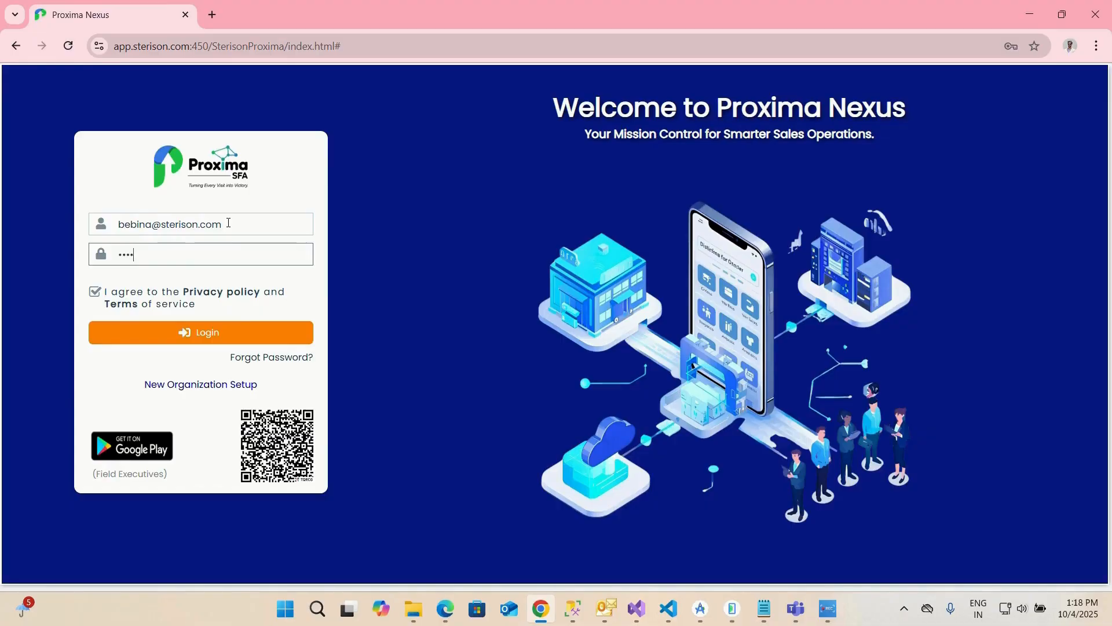
key(Return)
Step: Approve the first QuickStop Mart POSM order's pending level from the POSM approval list
click(60, 315)
click(68, 372)
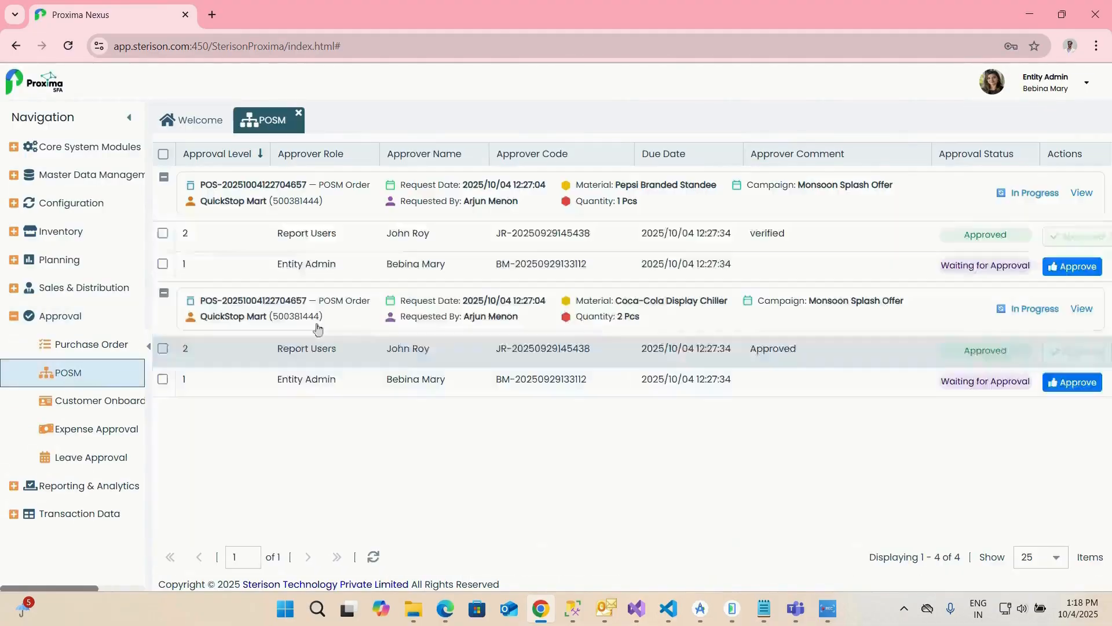
click(1073, 266)
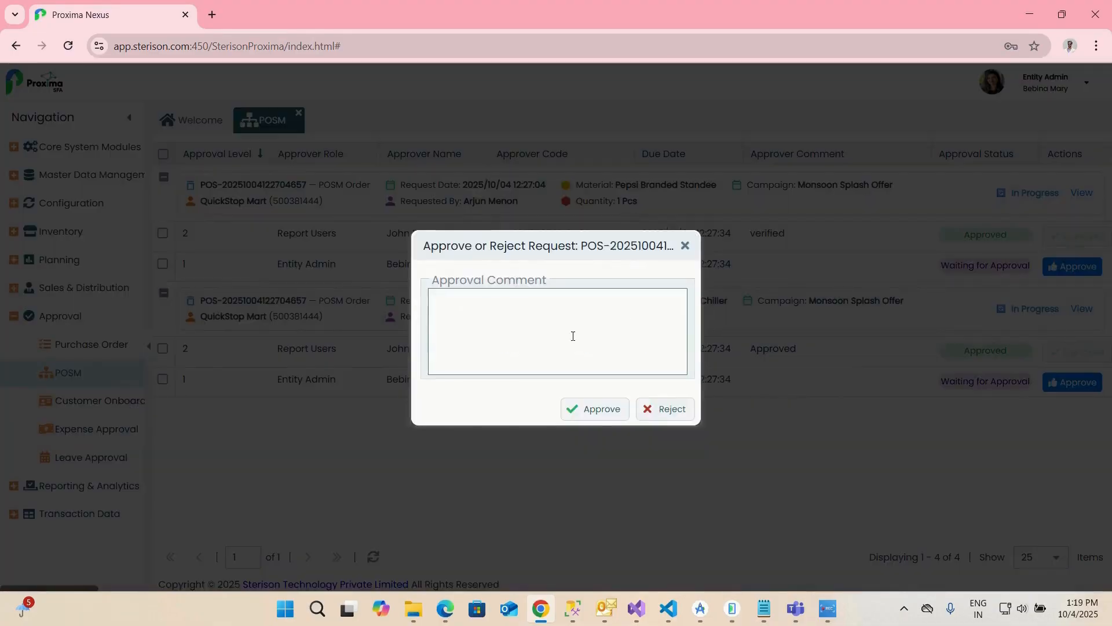
click(602, 408)
click(526, 365)
click(556, 355)
Step: Approve the second POSM order with the comment 'Approved'
click(544, 352)
text(Approved)
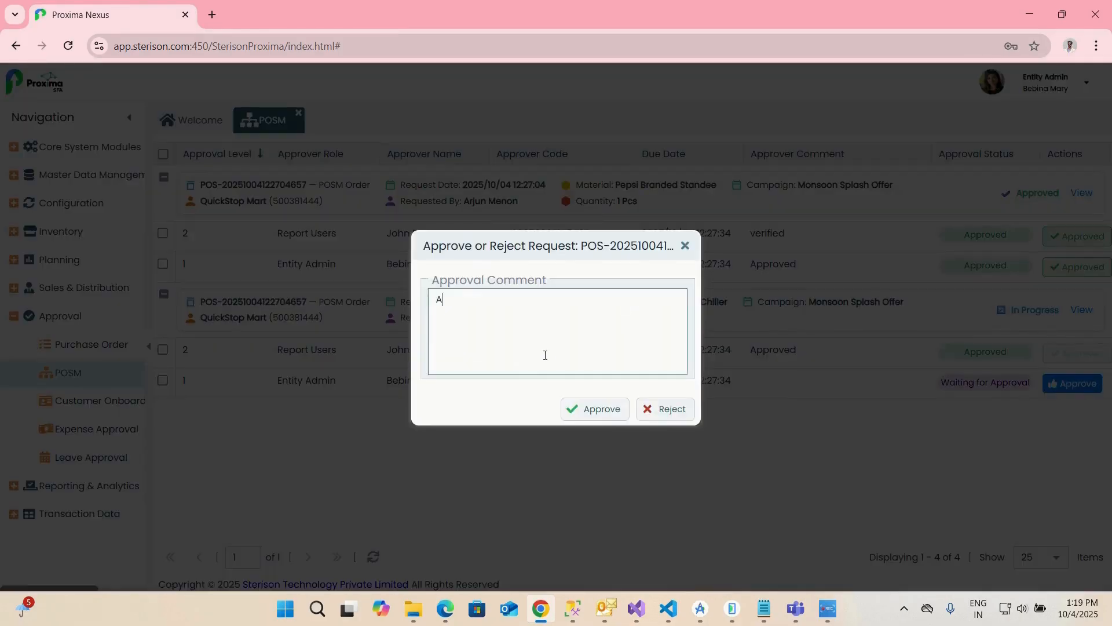
click(596, 407)
key(Return)
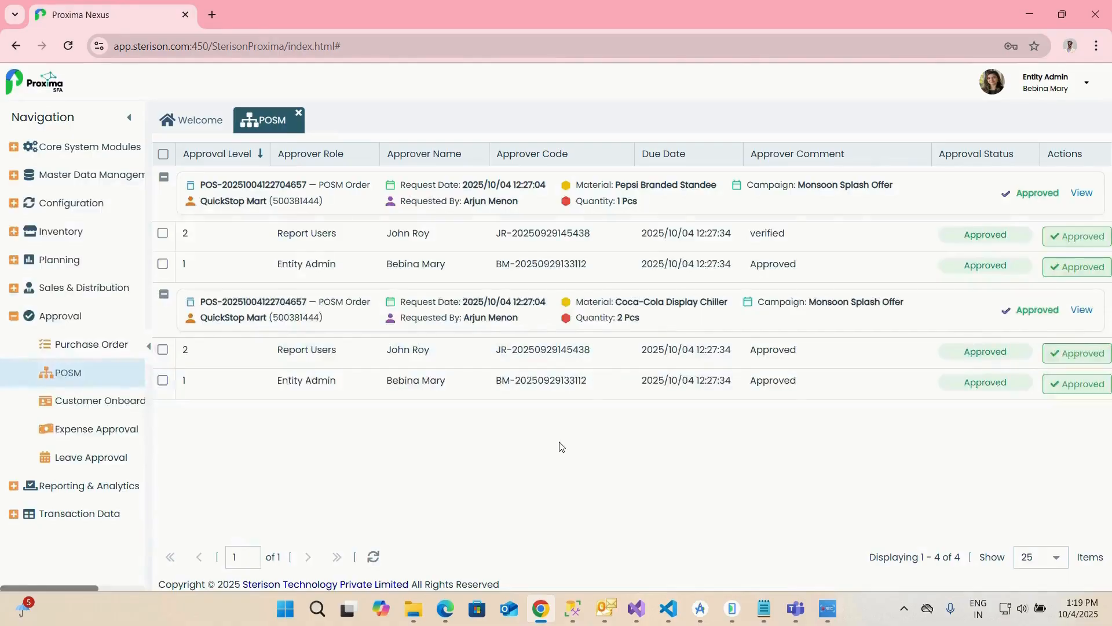
key(alt+Tab)
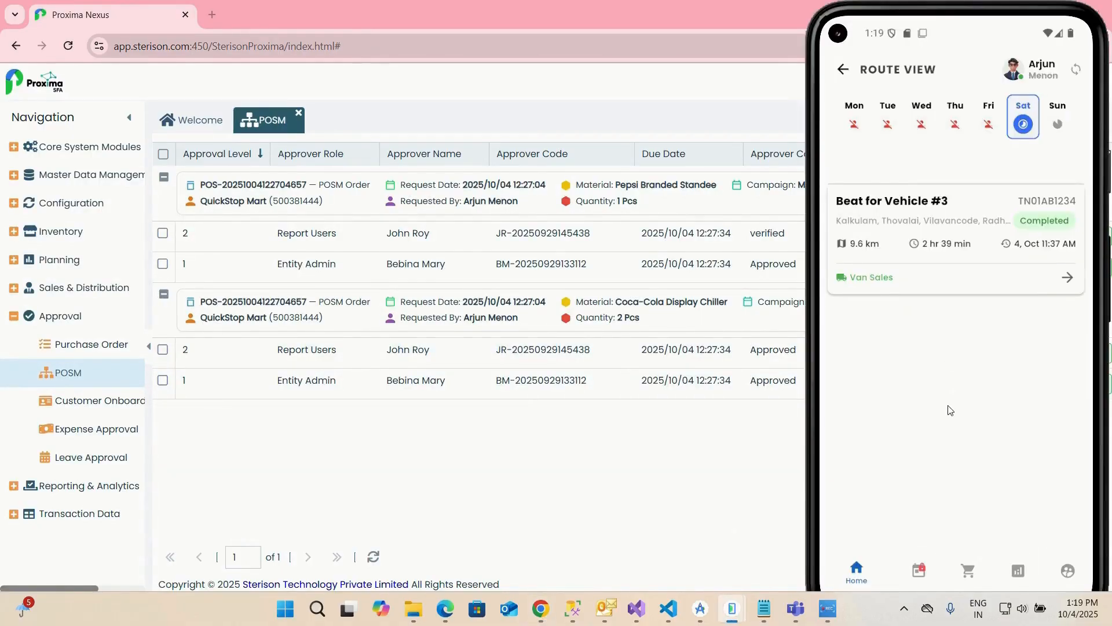
Step: Start a Van Sales route revisiting the previous beat route and sync the route plan
click(1066, 280)
click(941, 451)
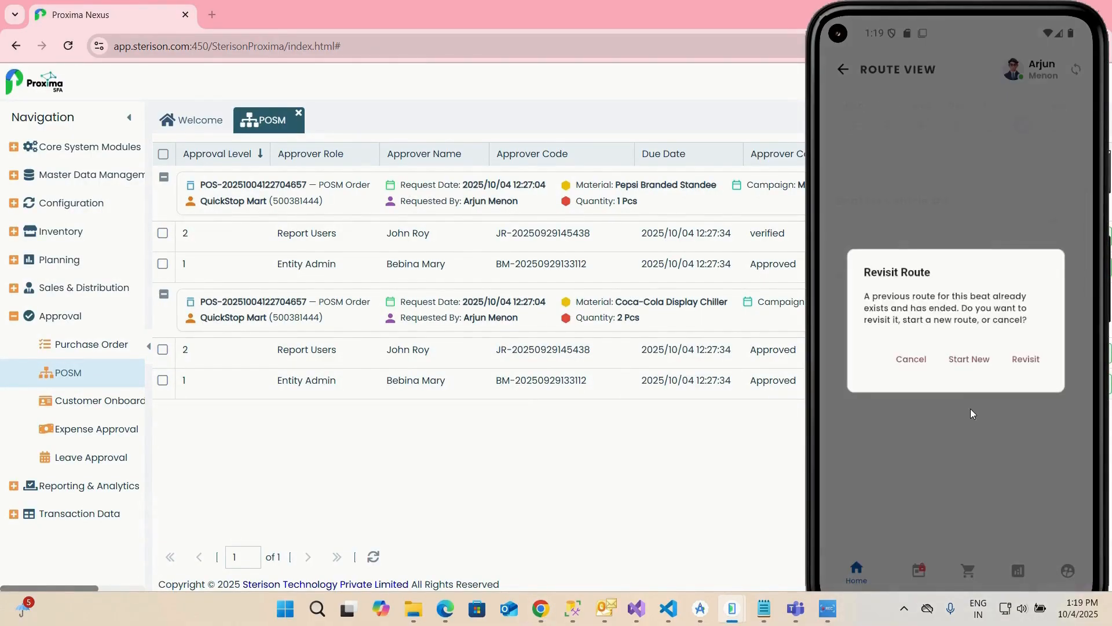
click(1024, 360)
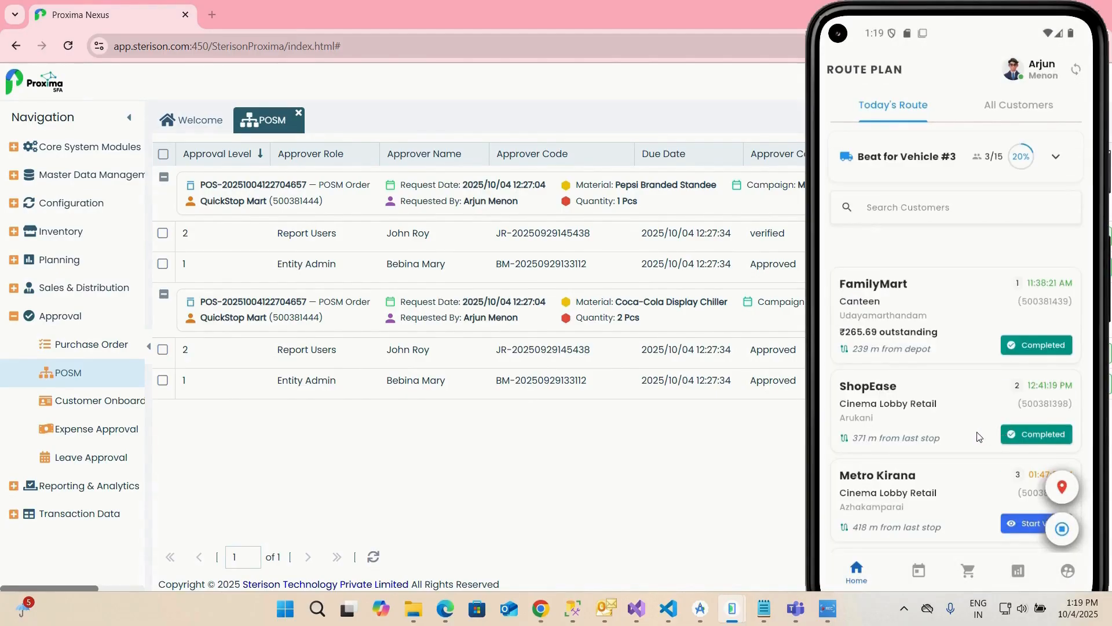
drag(978, 438, 1048, 140)
click(1076, 74)
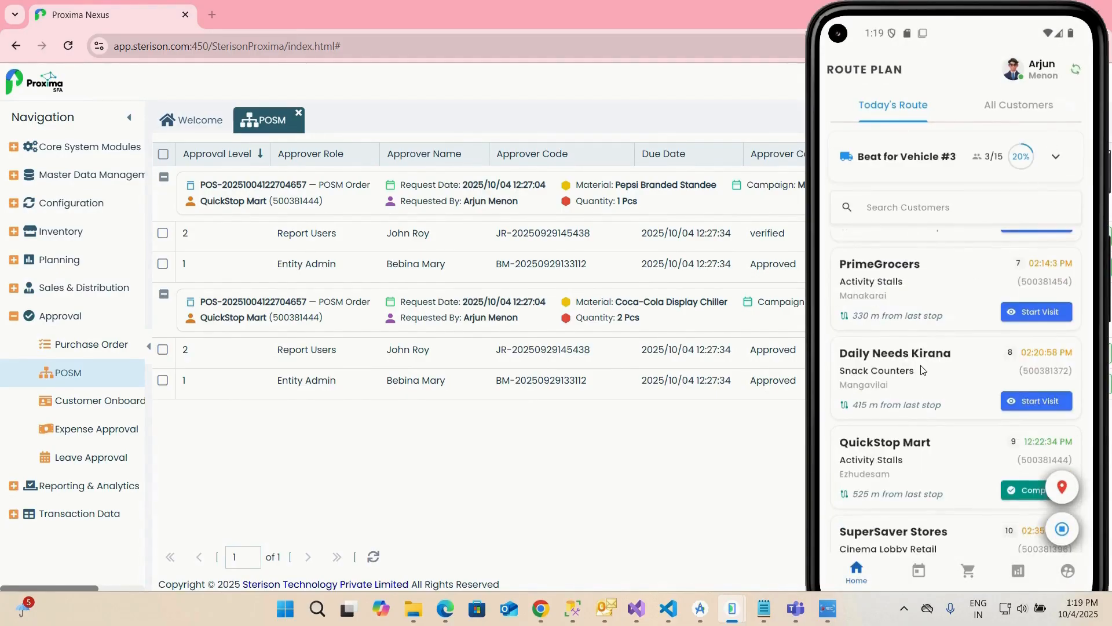
Step: Reopen the completed QuickStop Mart visit, accepting the revisit and location mismatch
scroll(930, 441, down, 2)
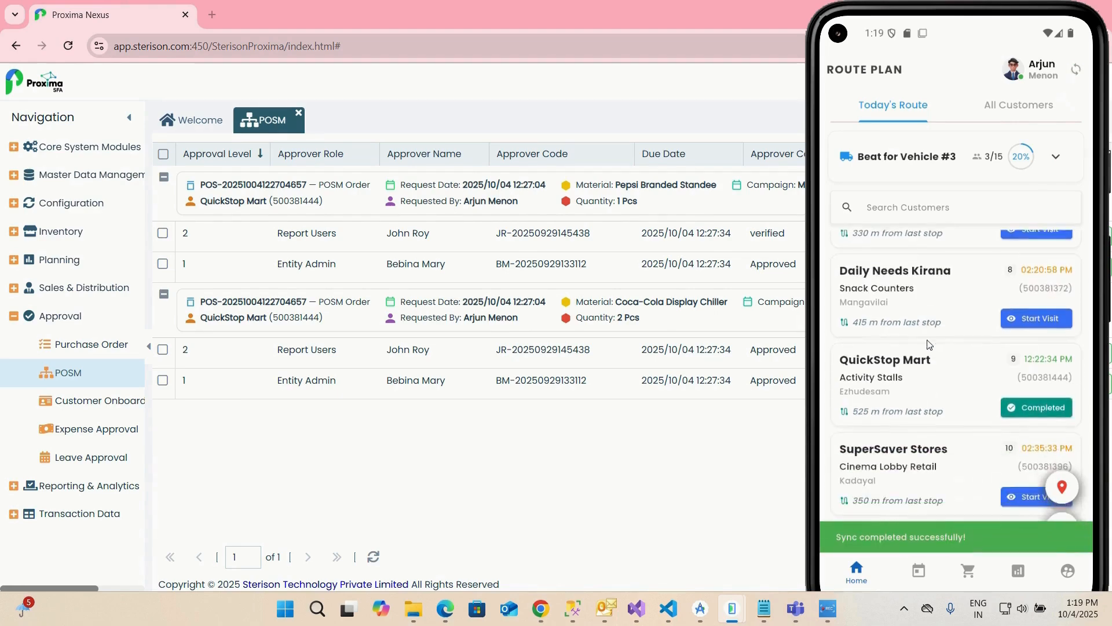
click(1031, 412)
click(1013, 353)
click(998, 370)
scroll(981, 379, down, 3)
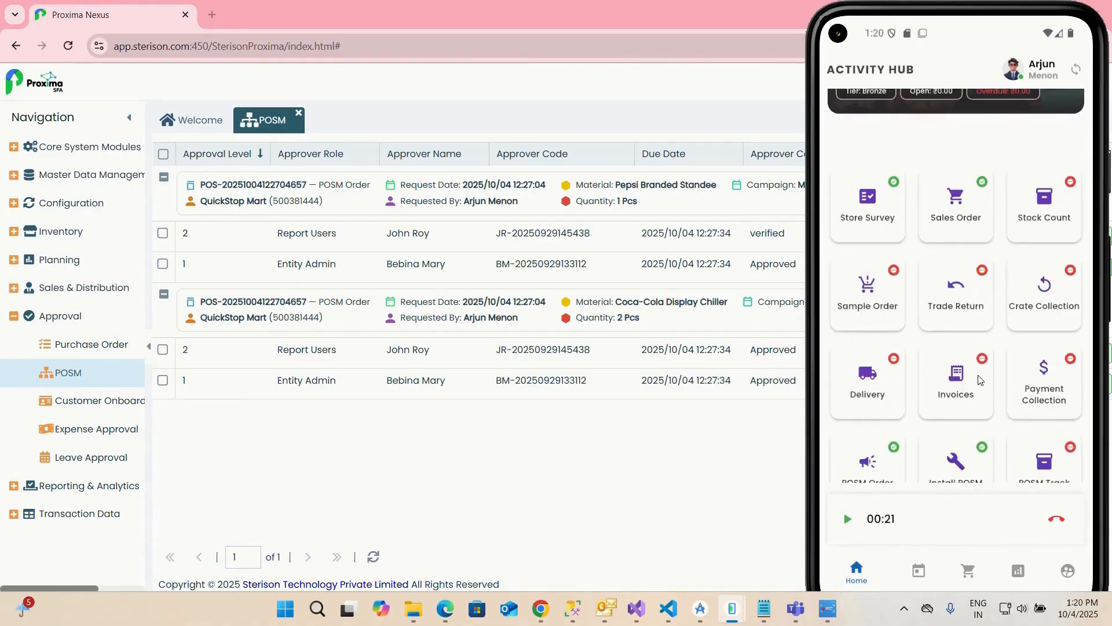
scroll(986, 397, down, 2)
Step: Record the first Coca-Cola Display Chiller's serial SL243734923 and capture its installed location
click(983, 397)
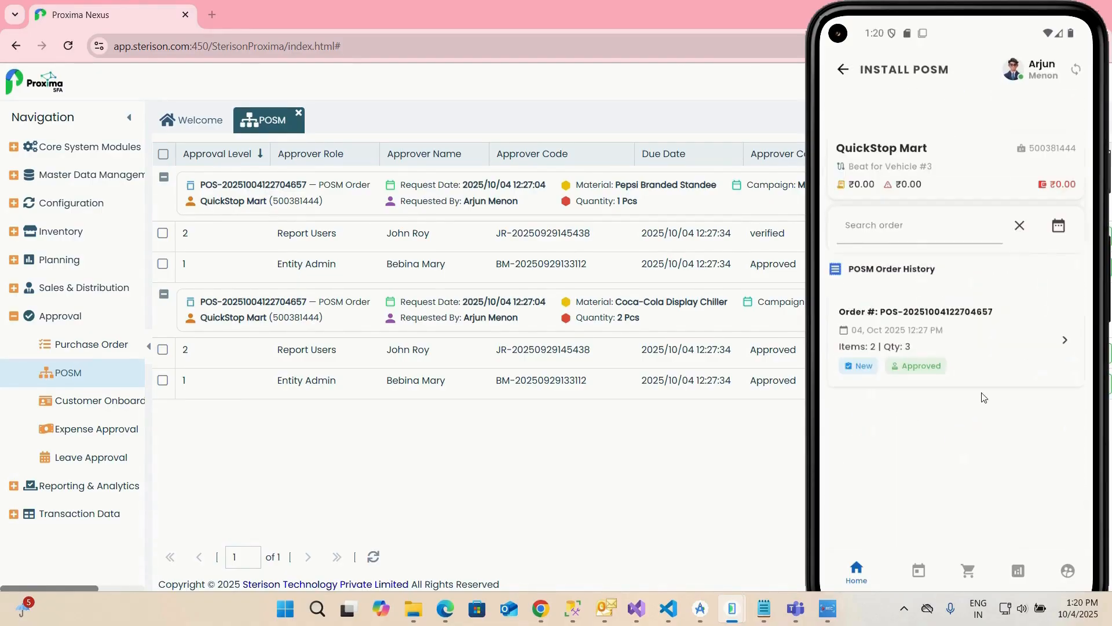
click(1070, 345)
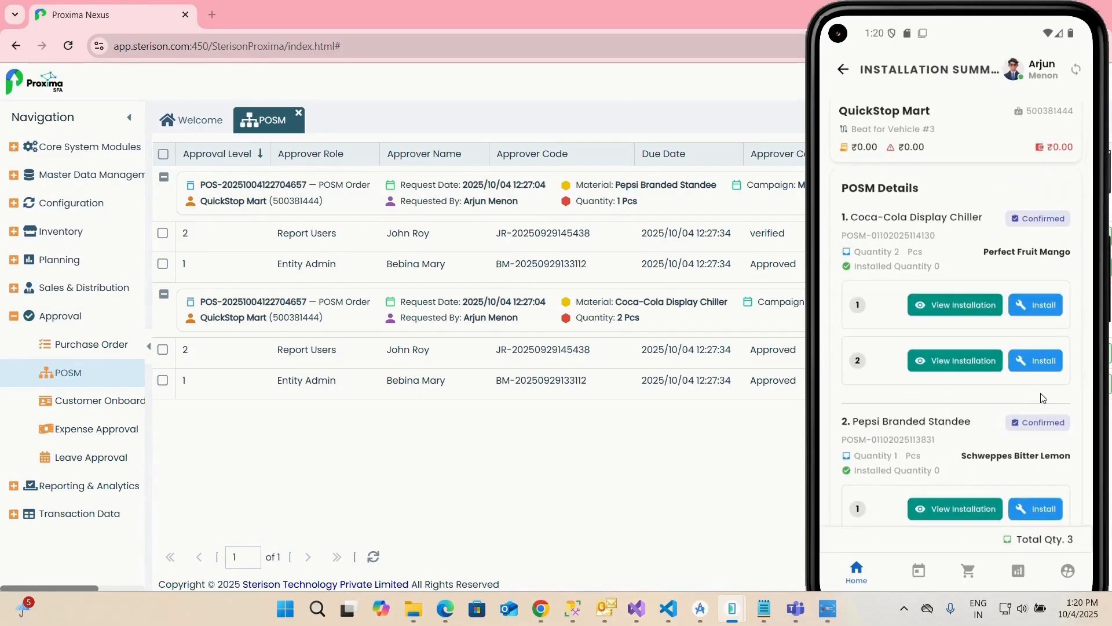
click(1045, 306)
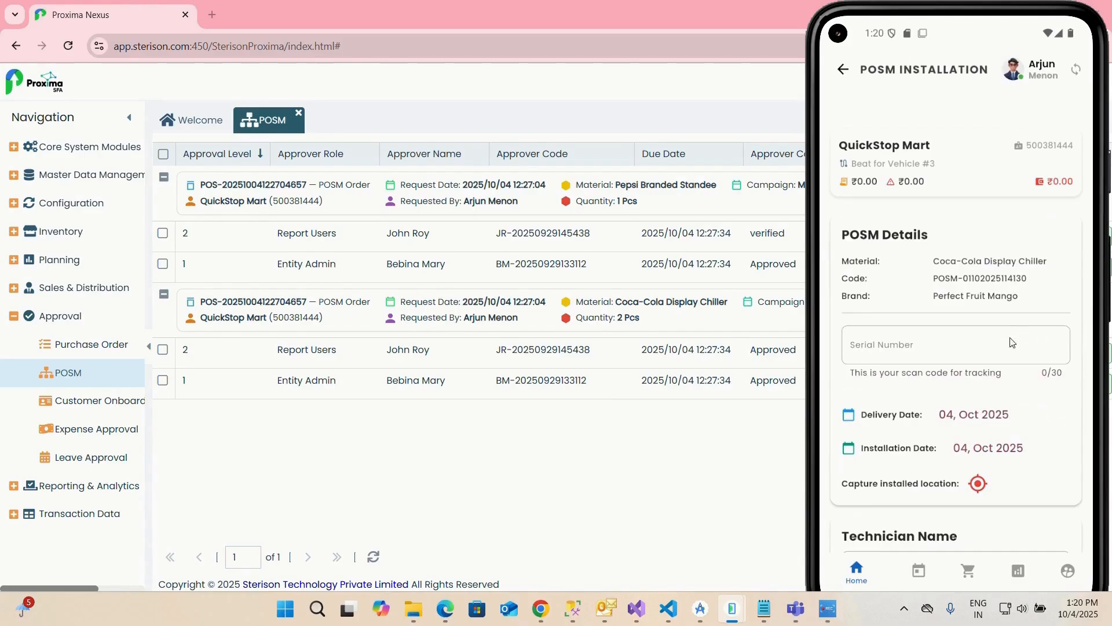
click(941, 363)
text(SL243734923)
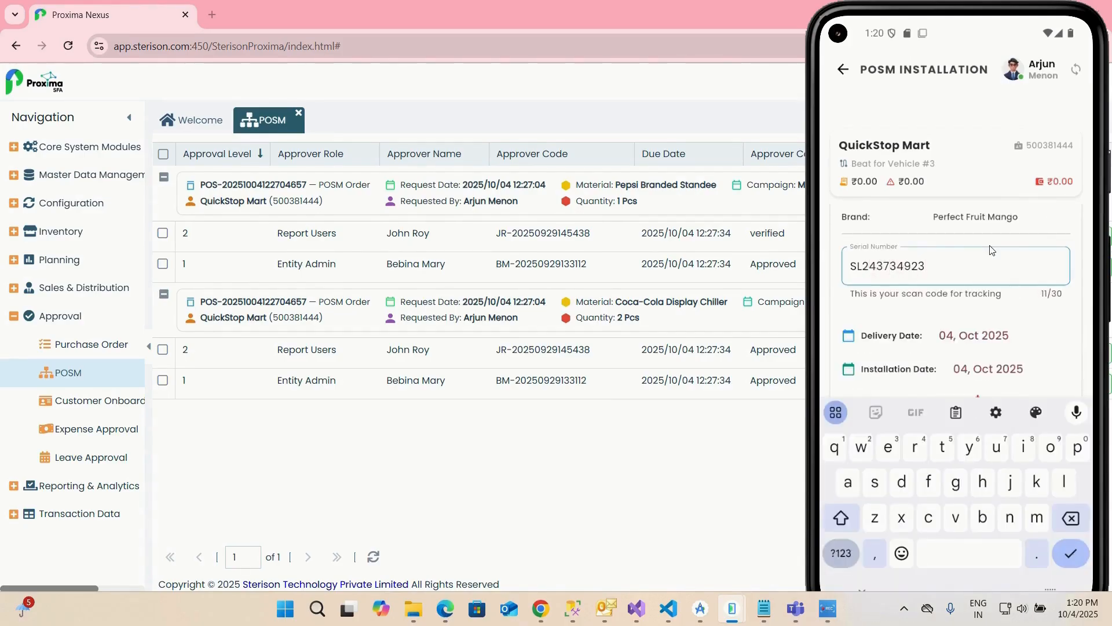
click(1079, 549)
click(978, 405)
Step: Enter technician Seenu, the technician's mobile number and remarks 'Installed', then submit the first chiller
scroll(988, 422, down, 2)
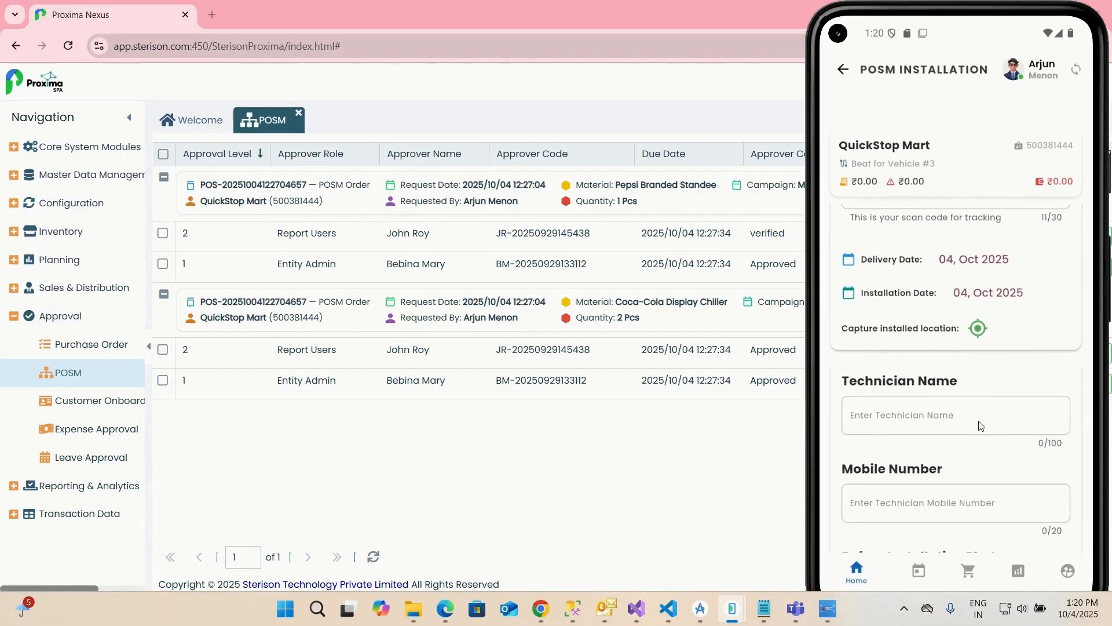
click(950, 368)
text(Seenu)
click(1088, 555)
scroll(991, 266, down, 6)
click(991, 384)
text(Installed)
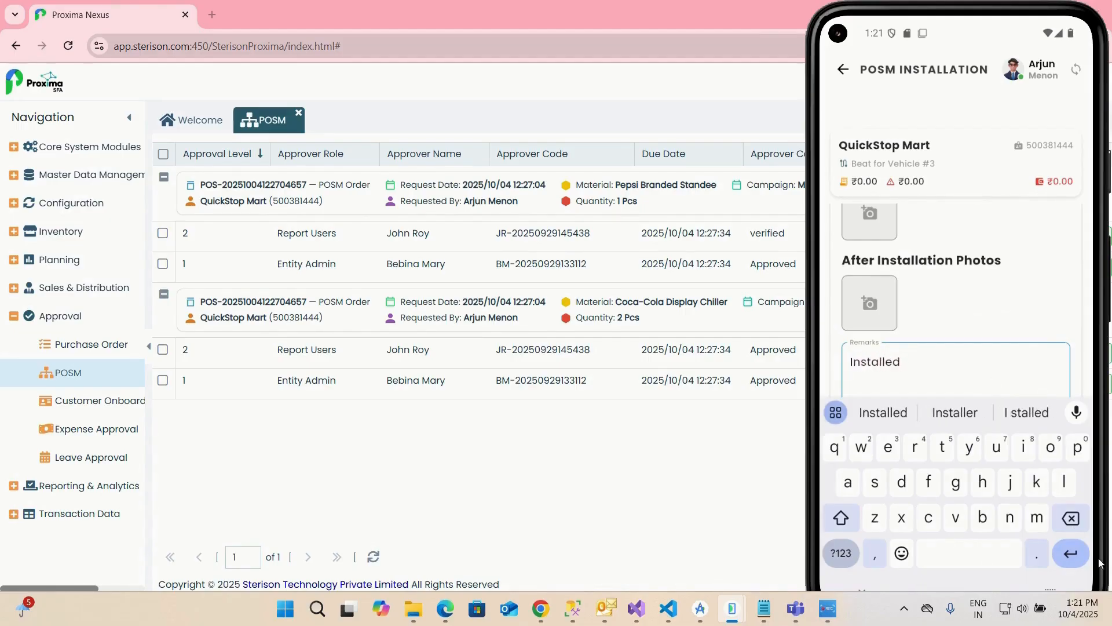
key(Return)
scroll(992, 386, down, 2)
click(999, 371)
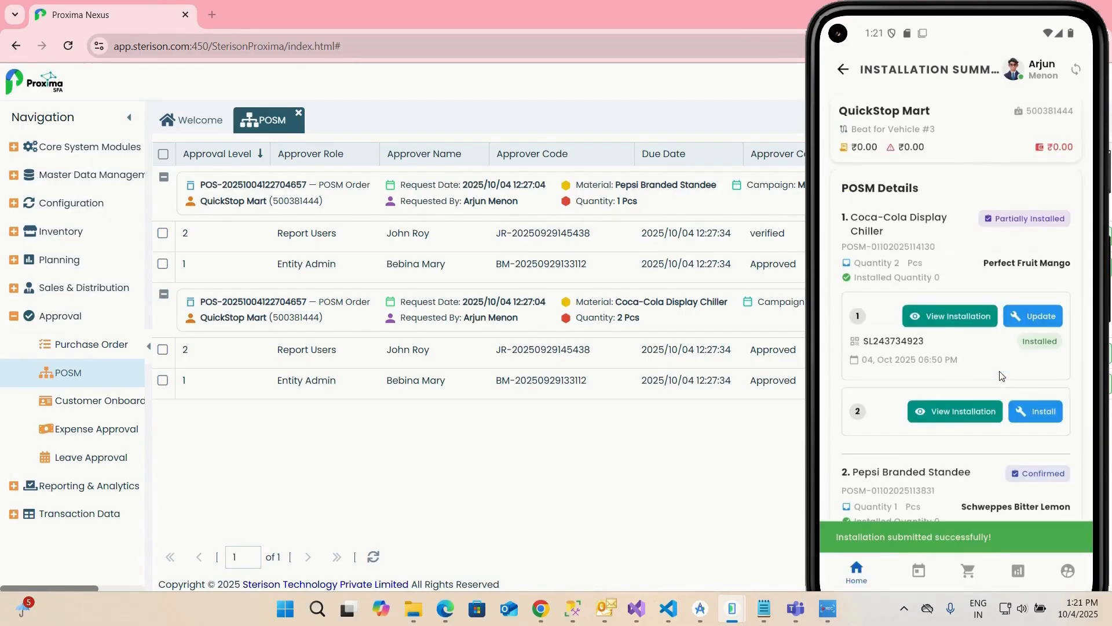
Step: Install the second Coca-Cola Display Chiller with serial SL873423764, location captured and technician Seenu
scroll(1019, 351, down, 1)
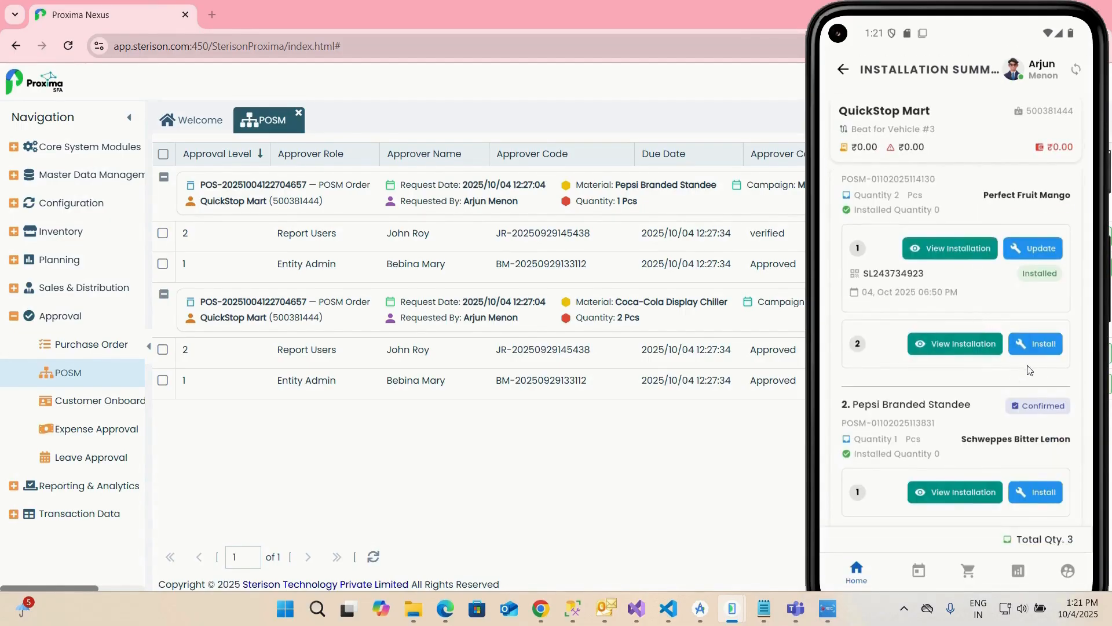
click(1039, 345)
click(945, 355)
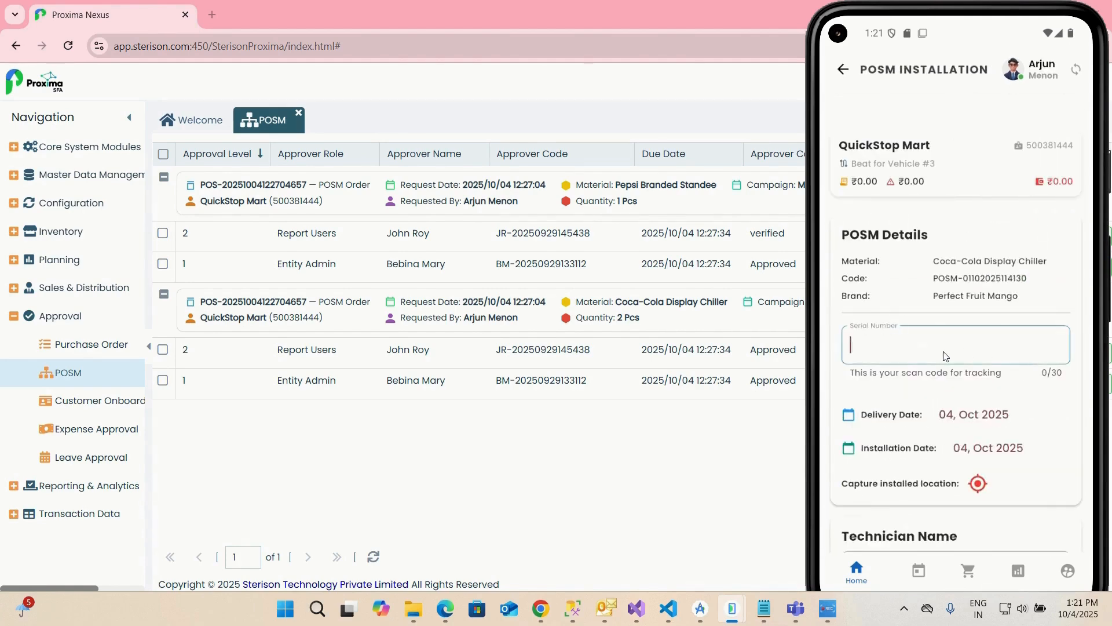
text(SL)
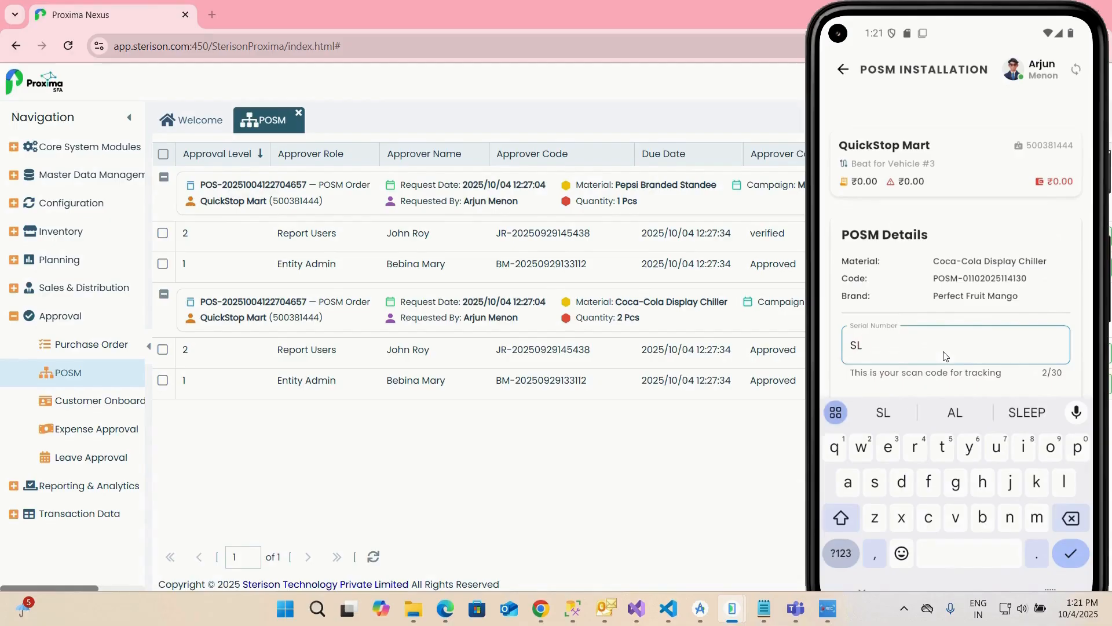
text(873423764)
key(Return)
click(978, 401)
scroll(1020, 442, down, 2)
click(962, 378)
text(Seenu)
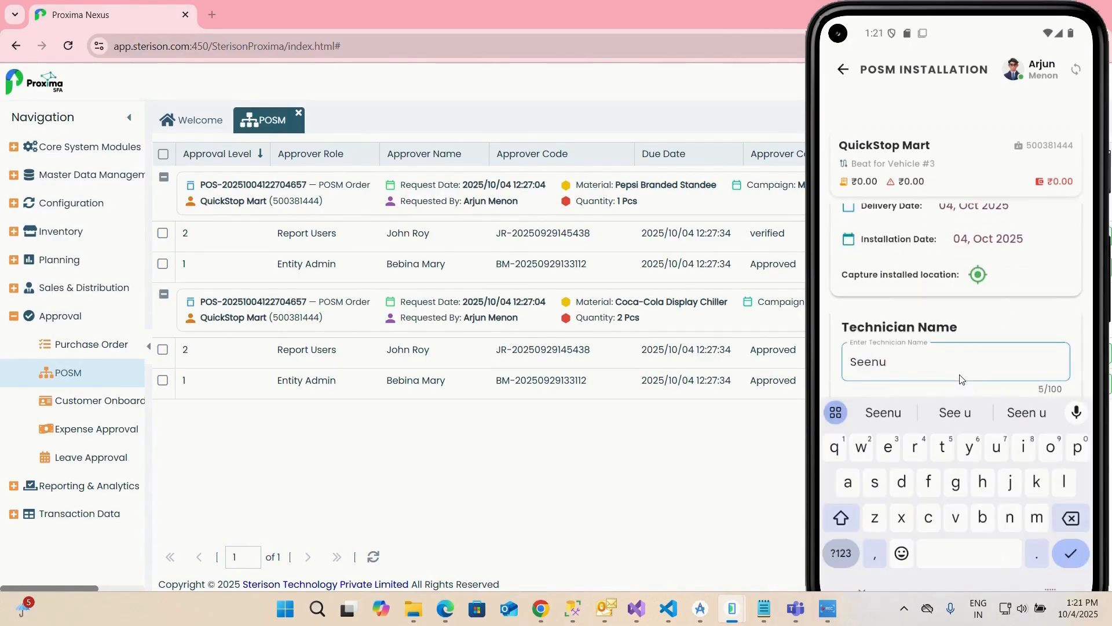
scroll(985, 290, down, 3)
click(963, 348)
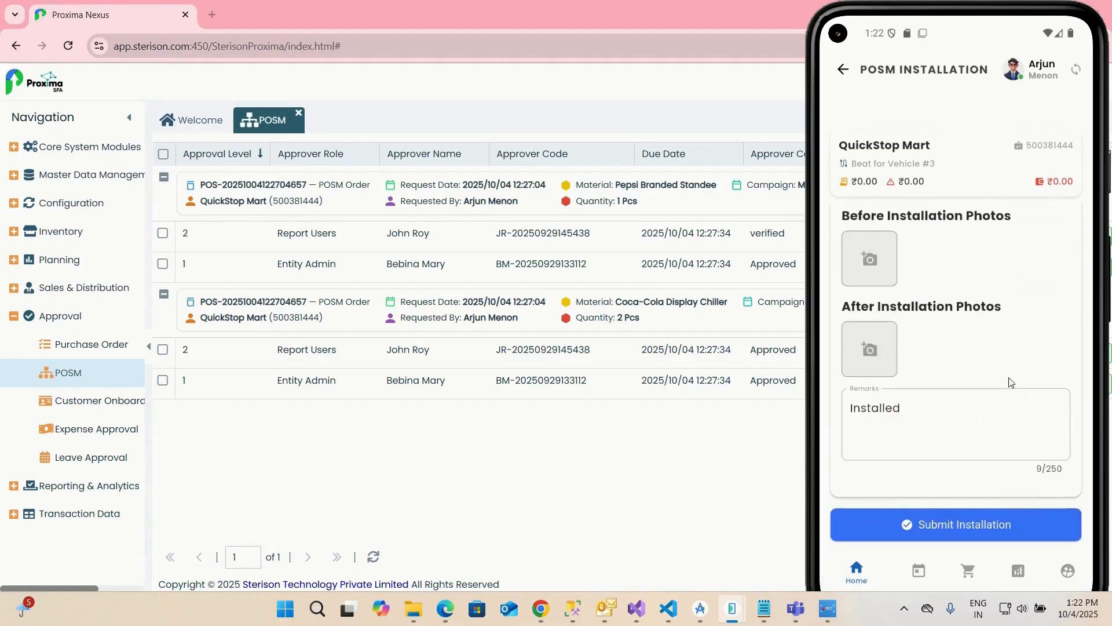
click(1003, 525)
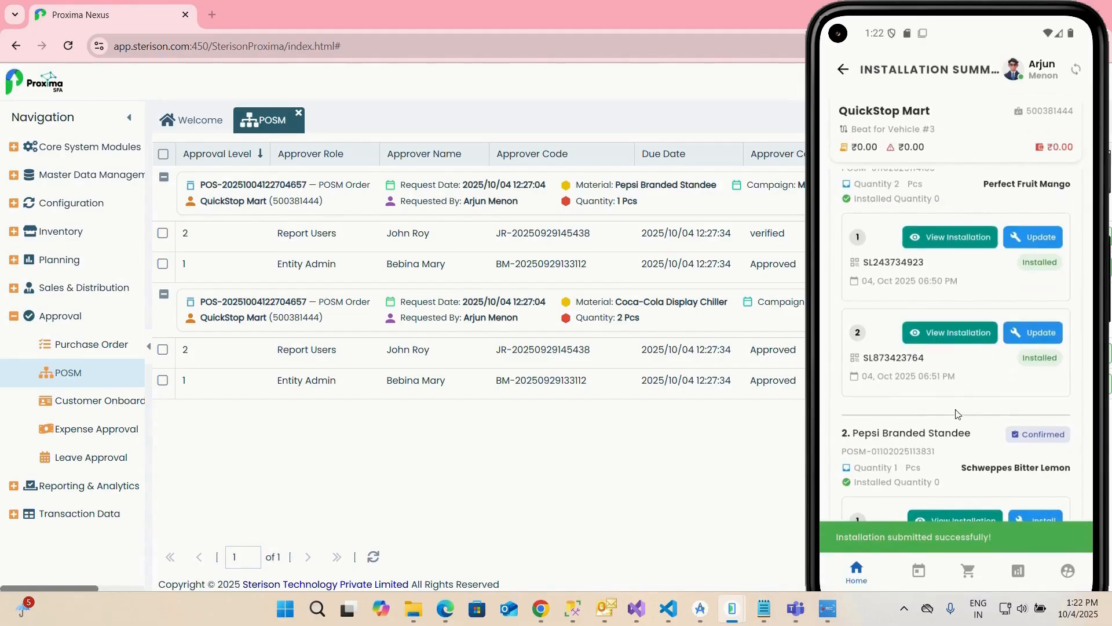
Step: Review the installation details of the second and first chillers
scroll(960, 412, down, 3)
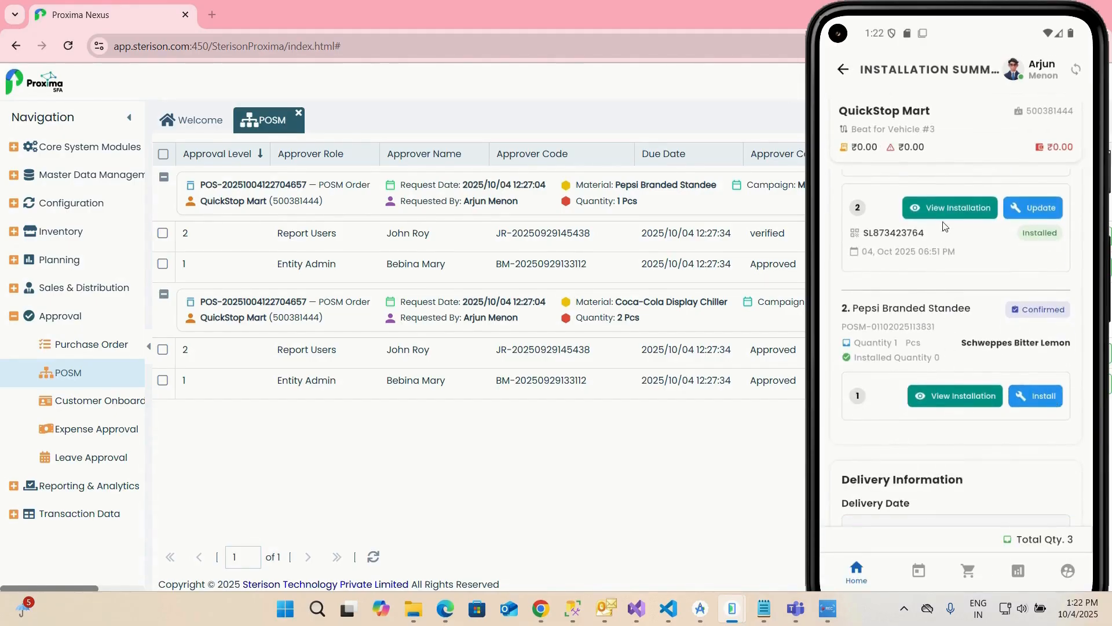
click(951, 208)
drag(979, 436, 979, 359)
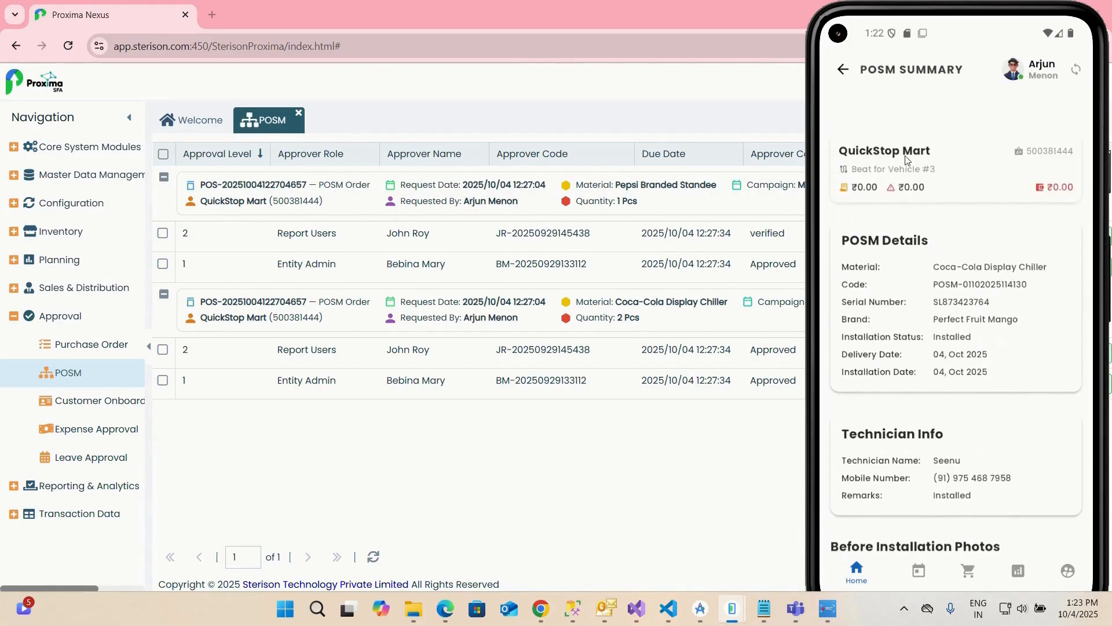
click(843, 69)
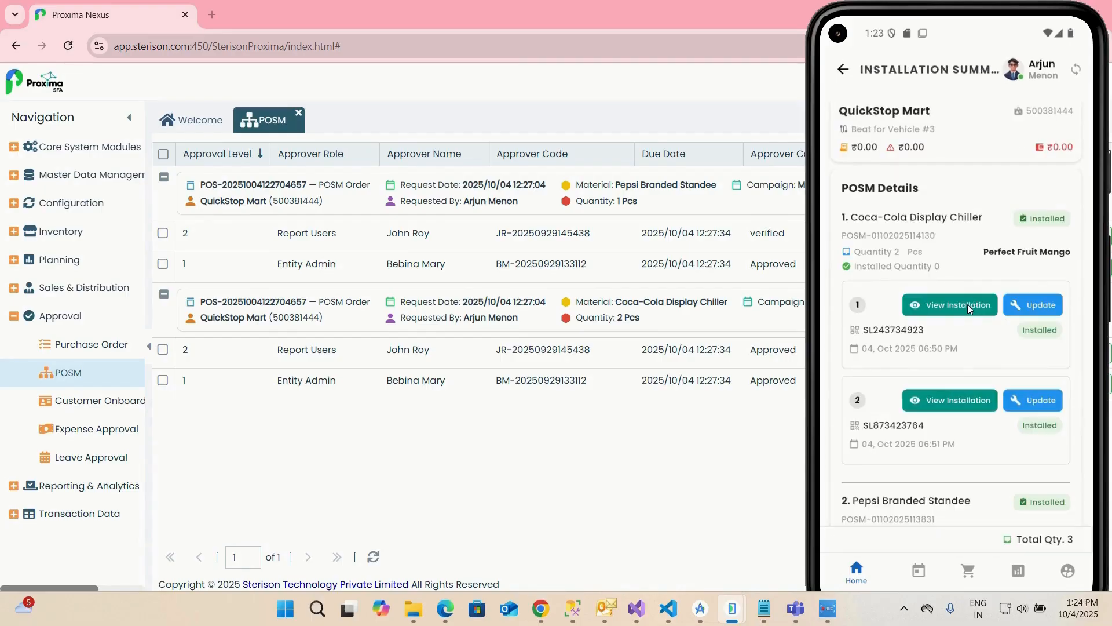
click(968, 304)
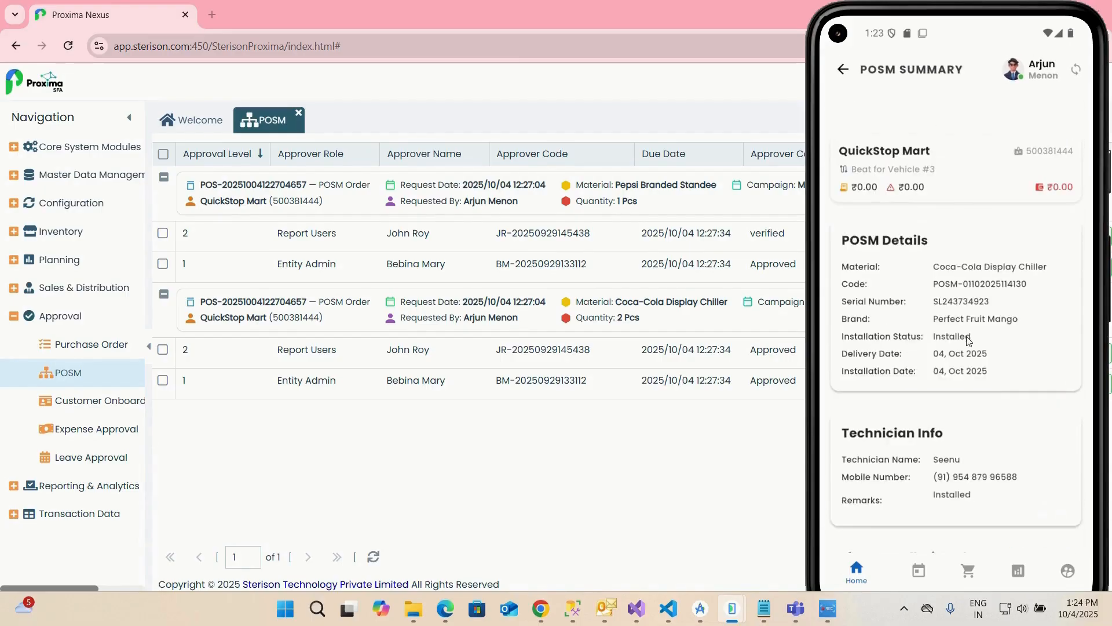
drag(988, 450, 950, 217)
click(843, 69)
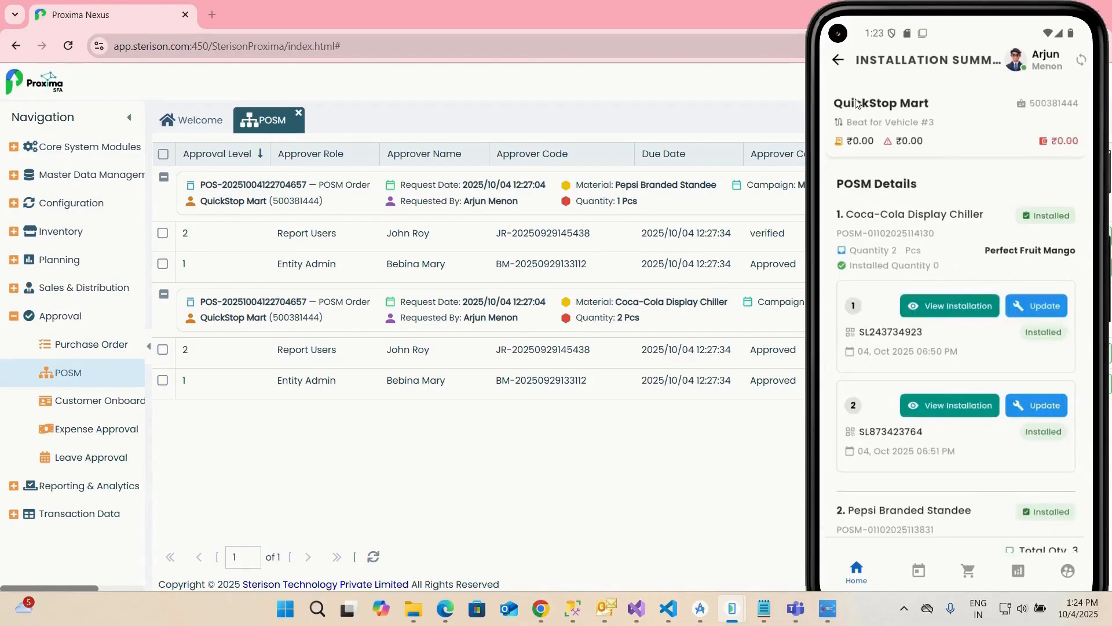
Step: Return through the Install POSM history to the store's Activity Hub and reveal the POSM tiles
click(842, 69)
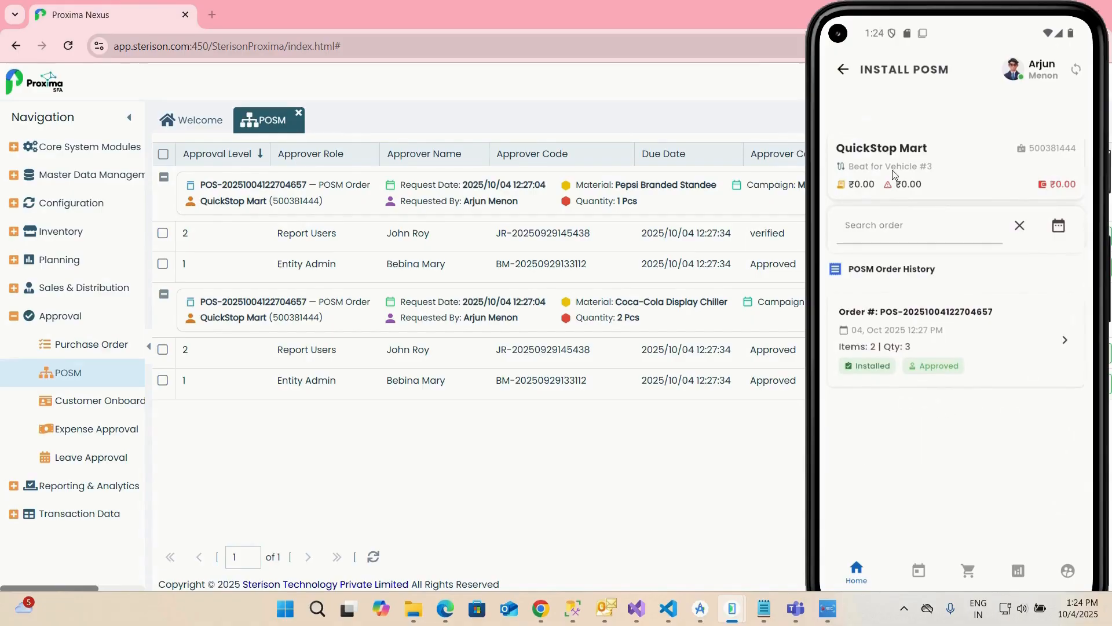
click(847, 70)
drag(1005, 467, 985, 324)
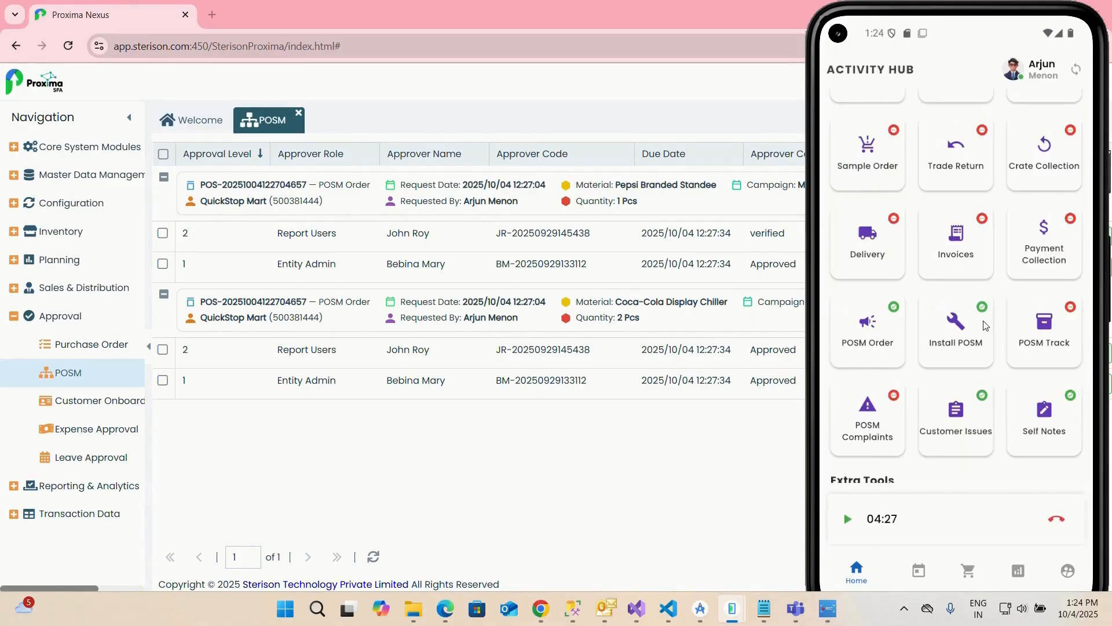
Step: Open POSM Track and check the first Coca-Cola chiller's condition, leaving it New without saving
click(1033, 342)
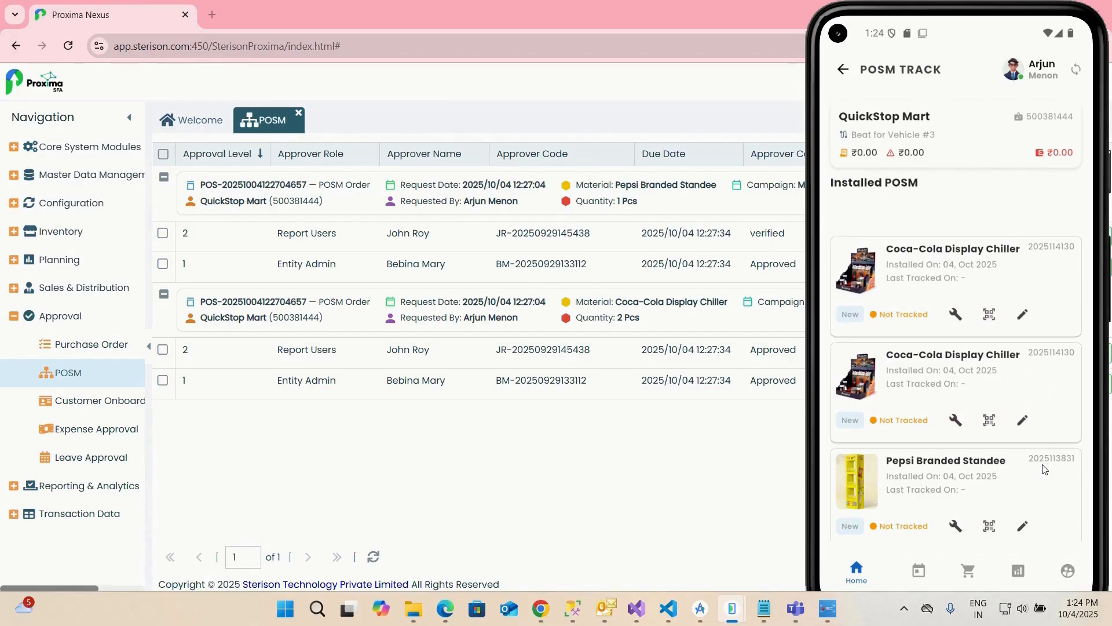
scroll(1044, 469, down, 1)
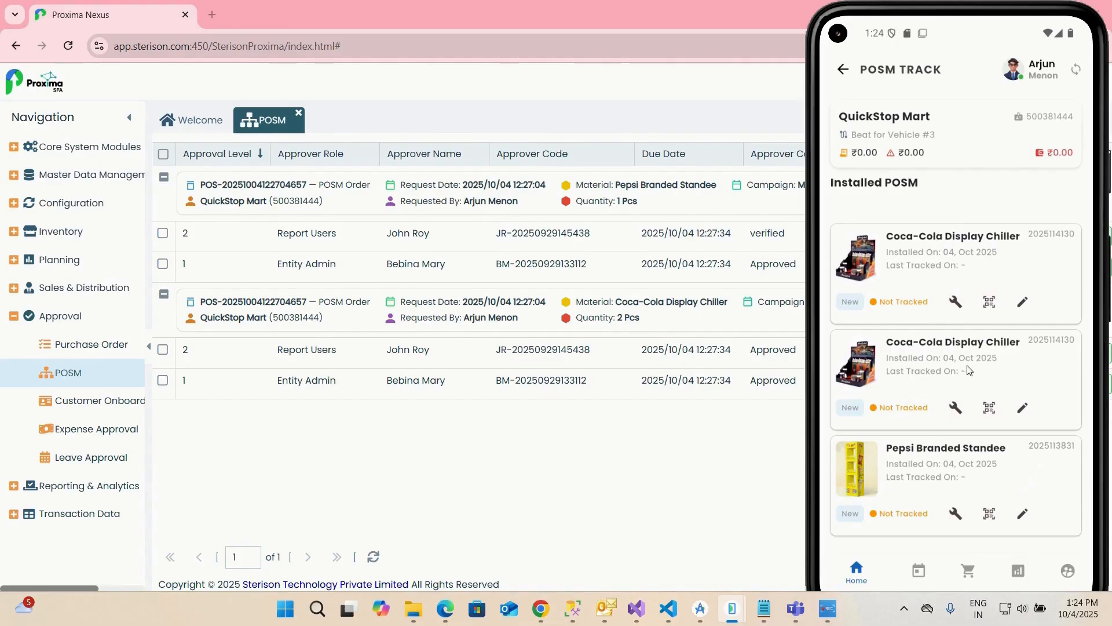
click(956, 303)
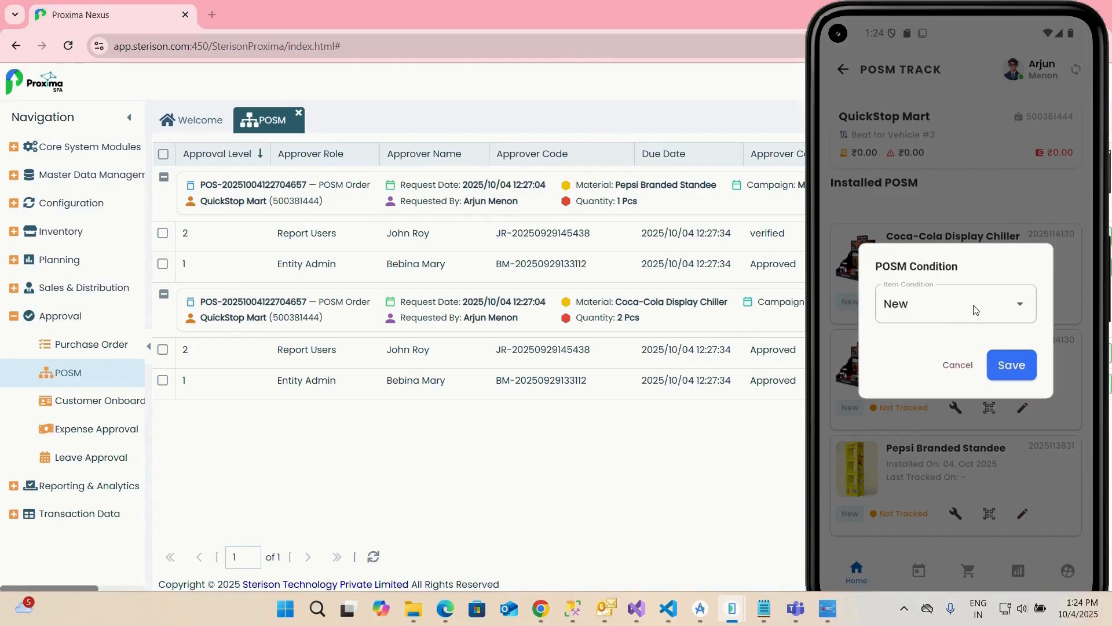
click(975, 310)
click(973, 311)
click(957, 365)
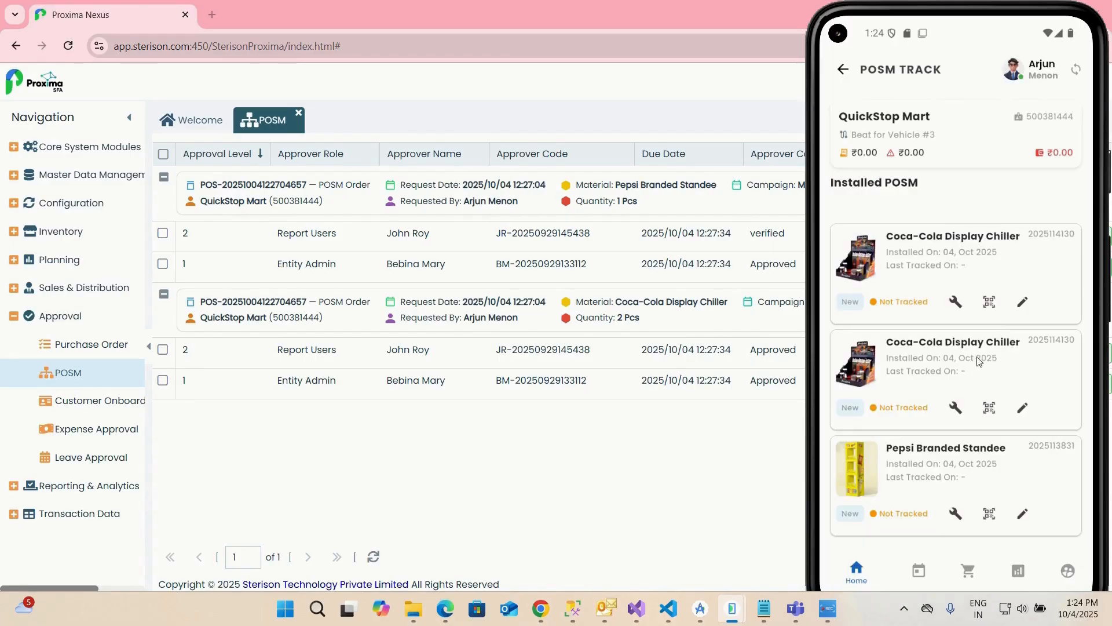
Step: Open barcode entry for the first chiller and close it without tracking anything
click(1023, 303)
click(952, 313)
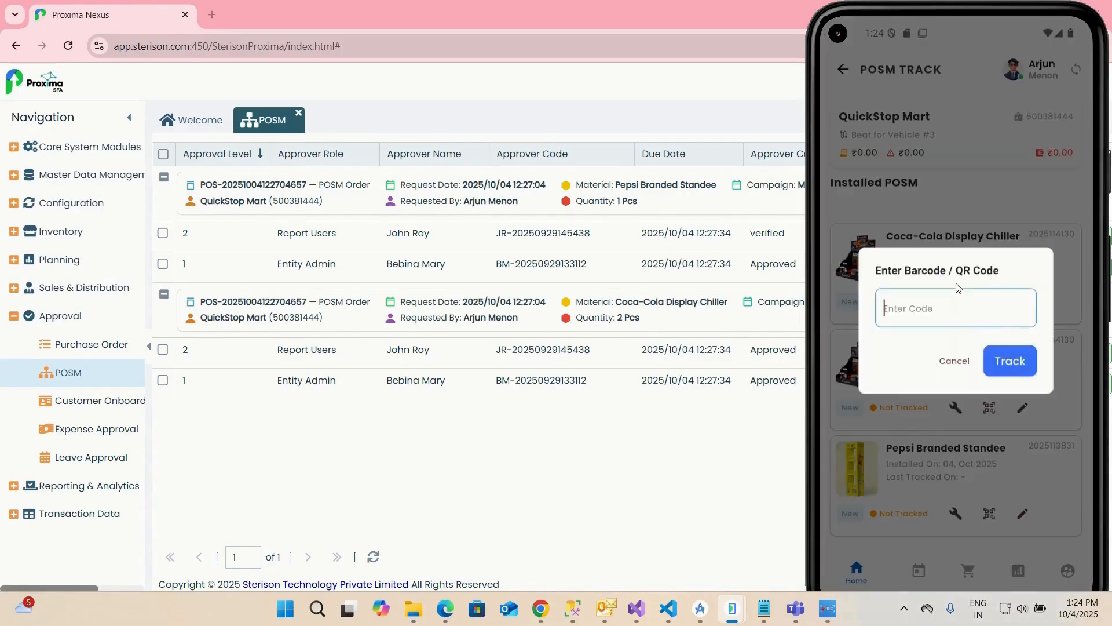
click(954, 264)
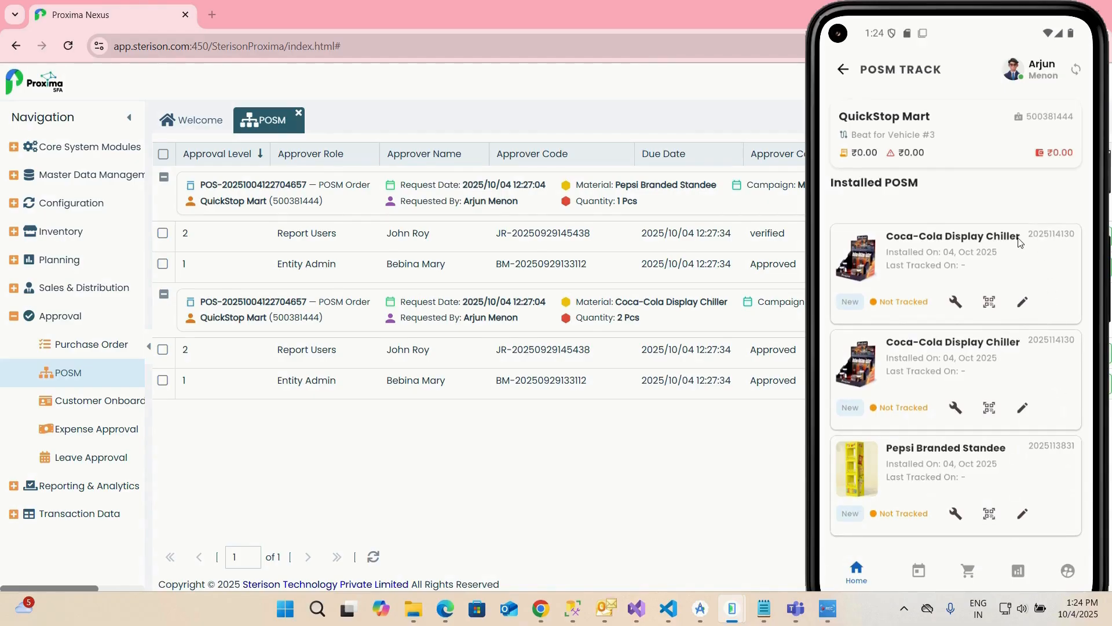
scroll(1047, 430, up, 1)
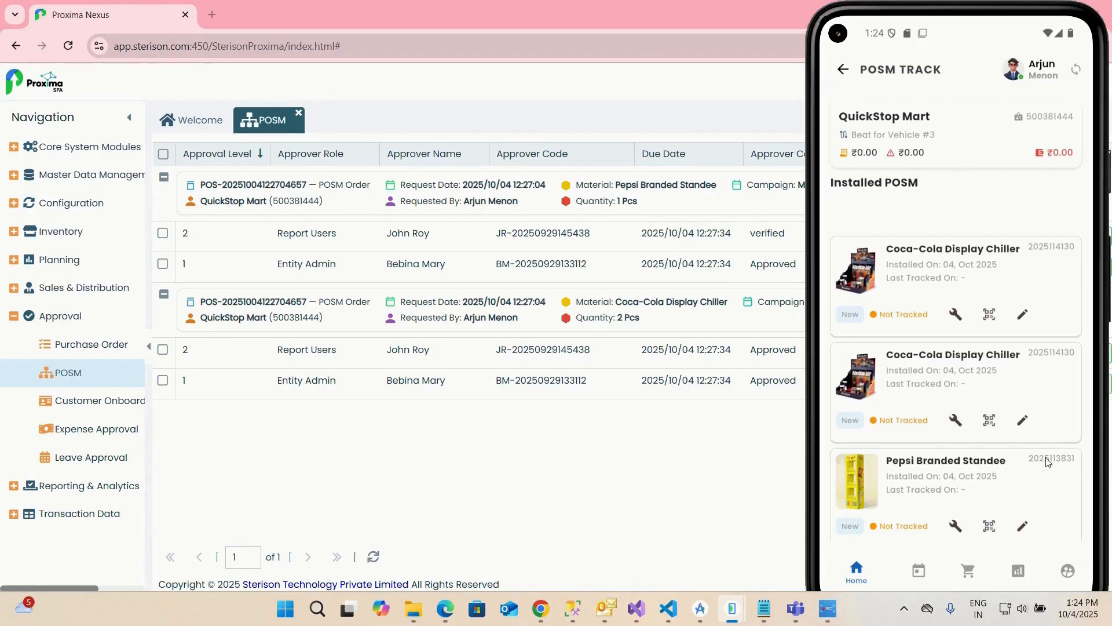
scroll(1044, 469, down, 1)
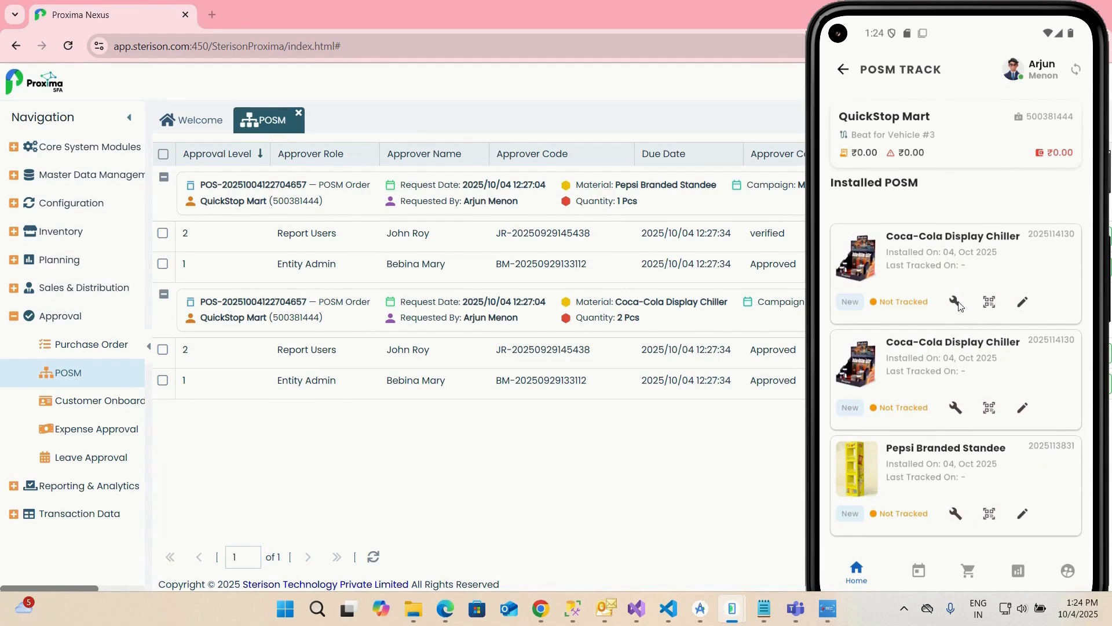
Step: Go back to the Activity Hub and open the store's POSM Complaints
click(843, 70)
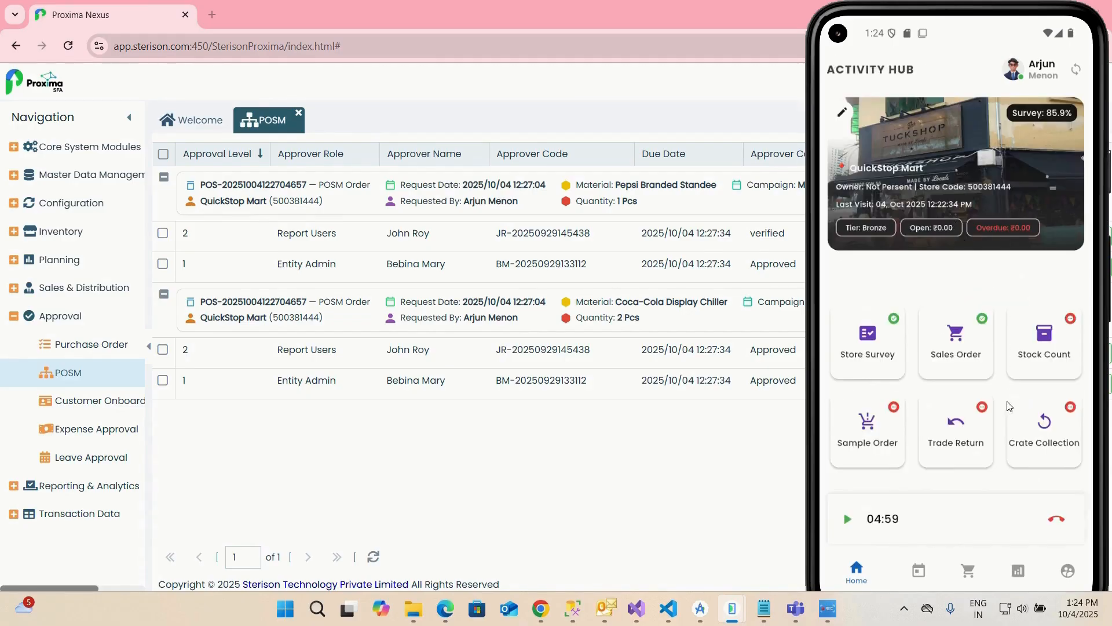
scroll(1006, 432, down, 5)
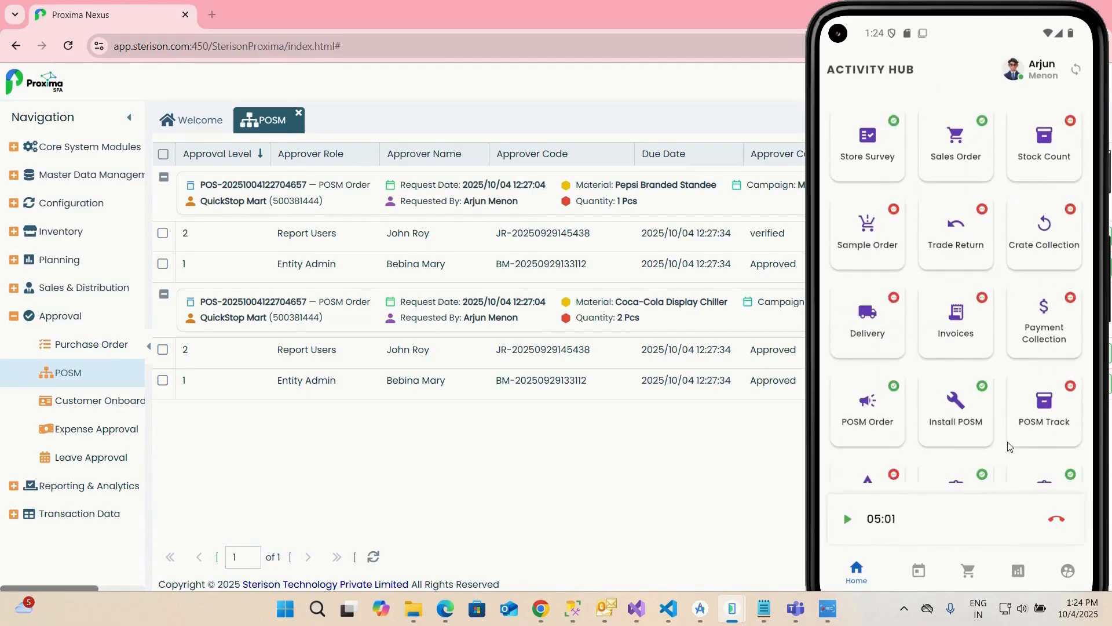
scroll(985, 344, down, 1)
click(872, 377)
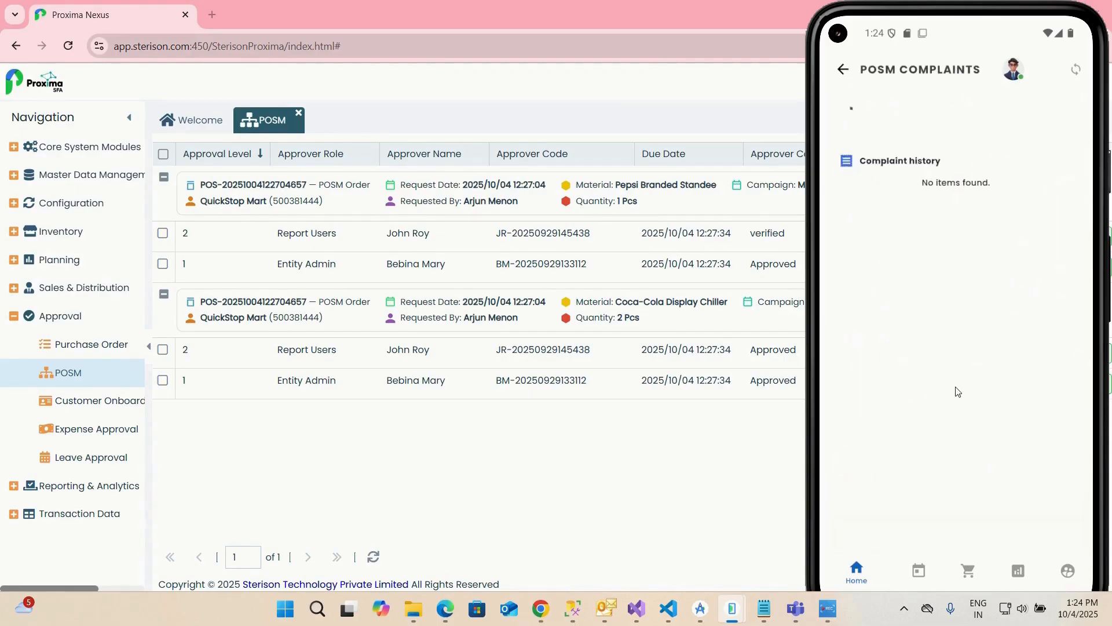
Step: Start a new complaint, check the Issue Type list (Broken), and leave without submitting
click(1039, 528)
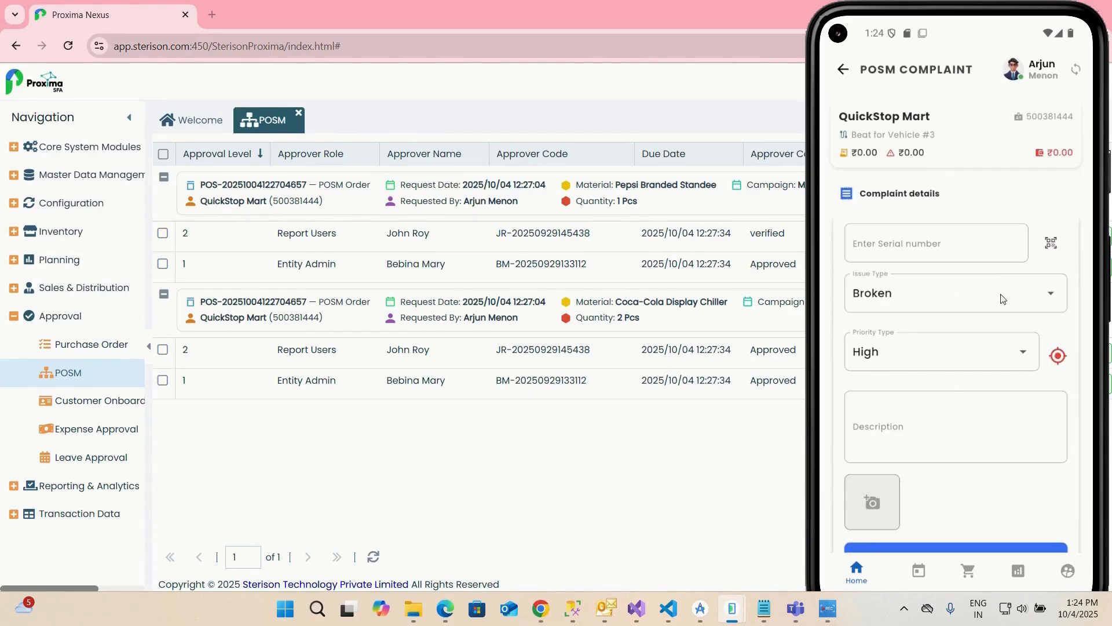
click(953, 249)
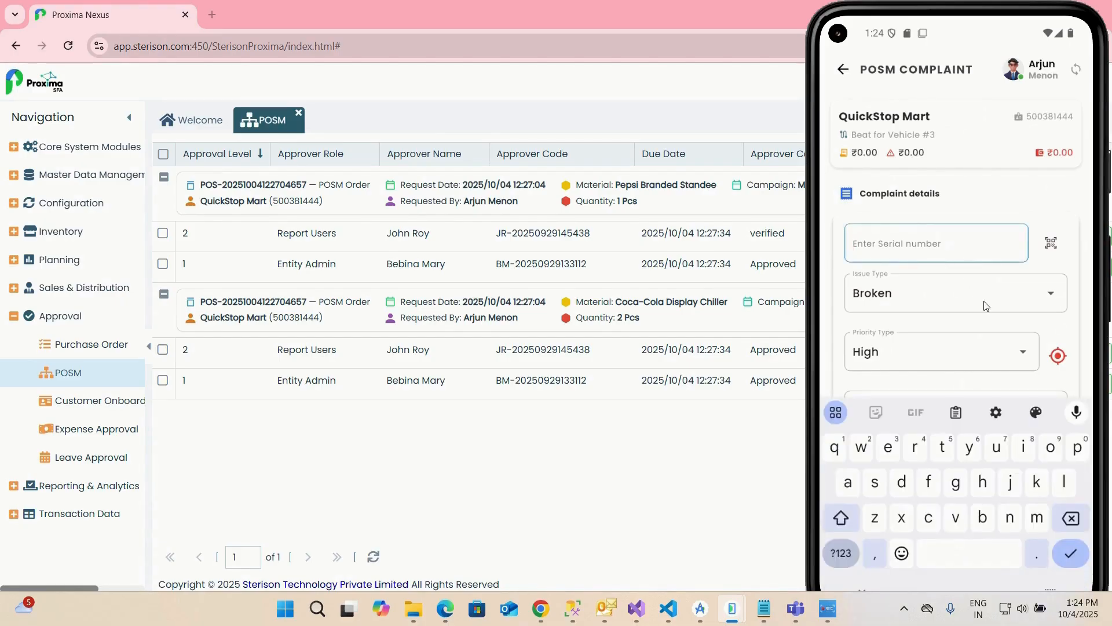
drag(1057, 322, 1055, 264)
click(1050, 232)
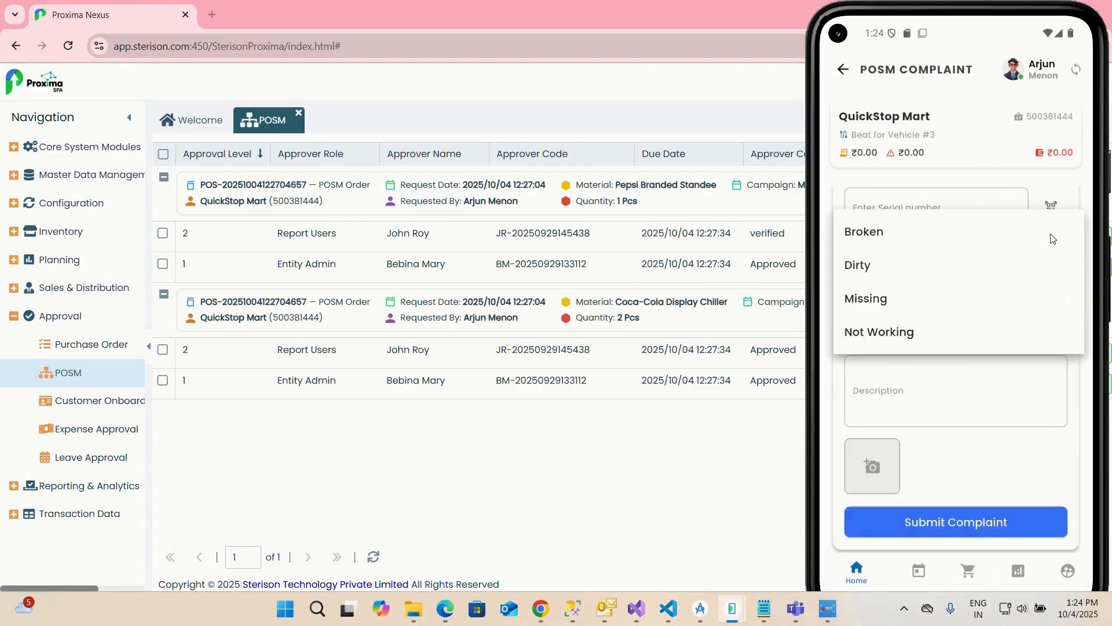
click(945, 394)
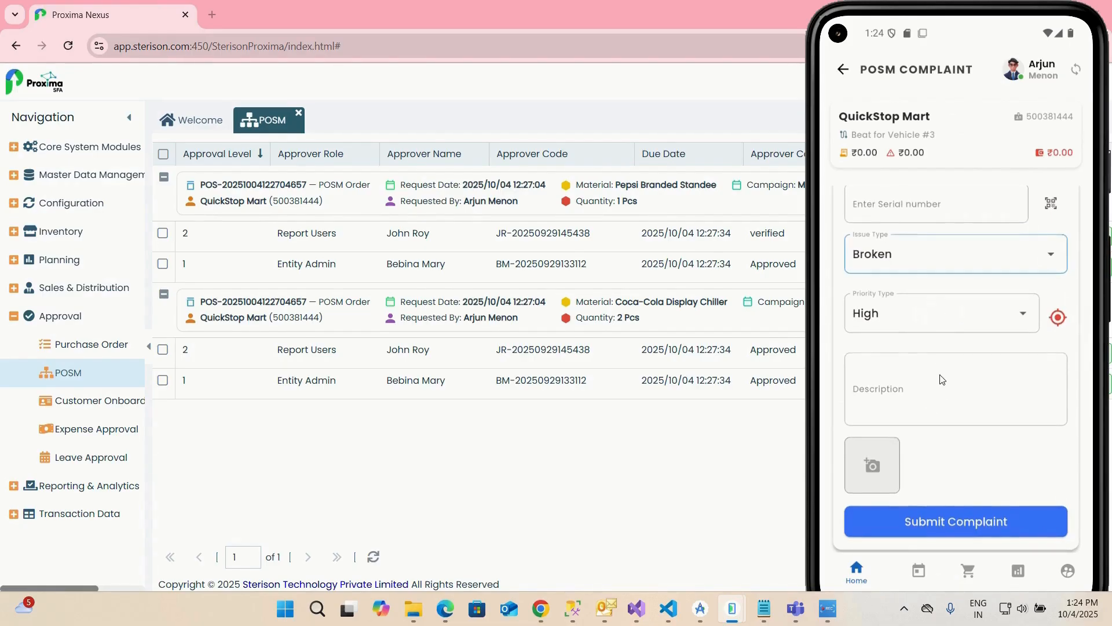
click(843, 70)
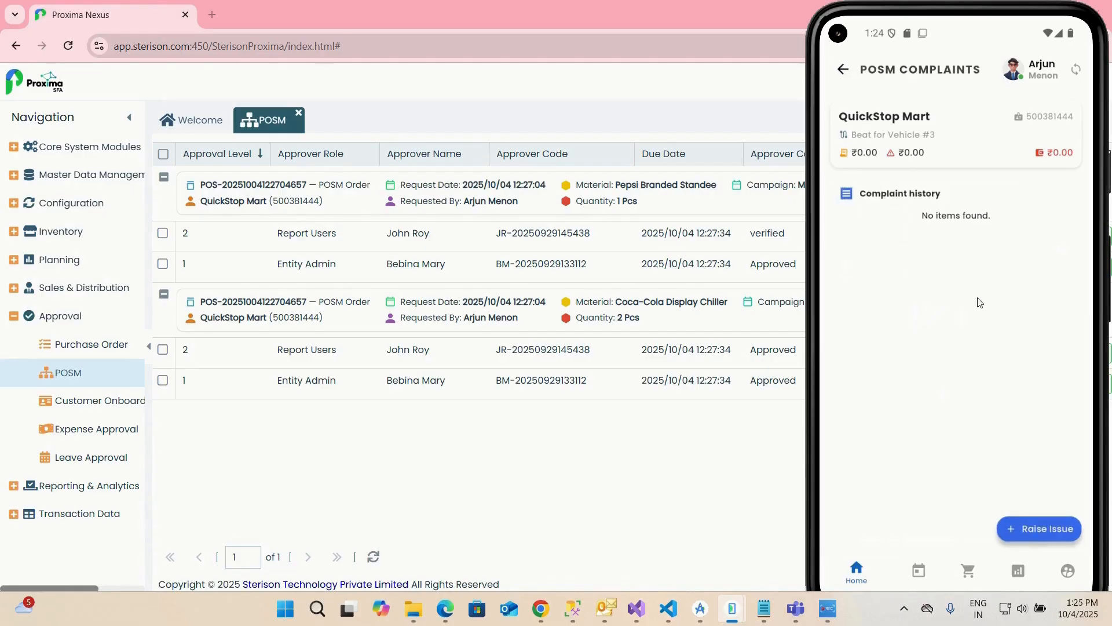
Step: End the QuickStop Mart store visit call and confirm it
click(842, 70)
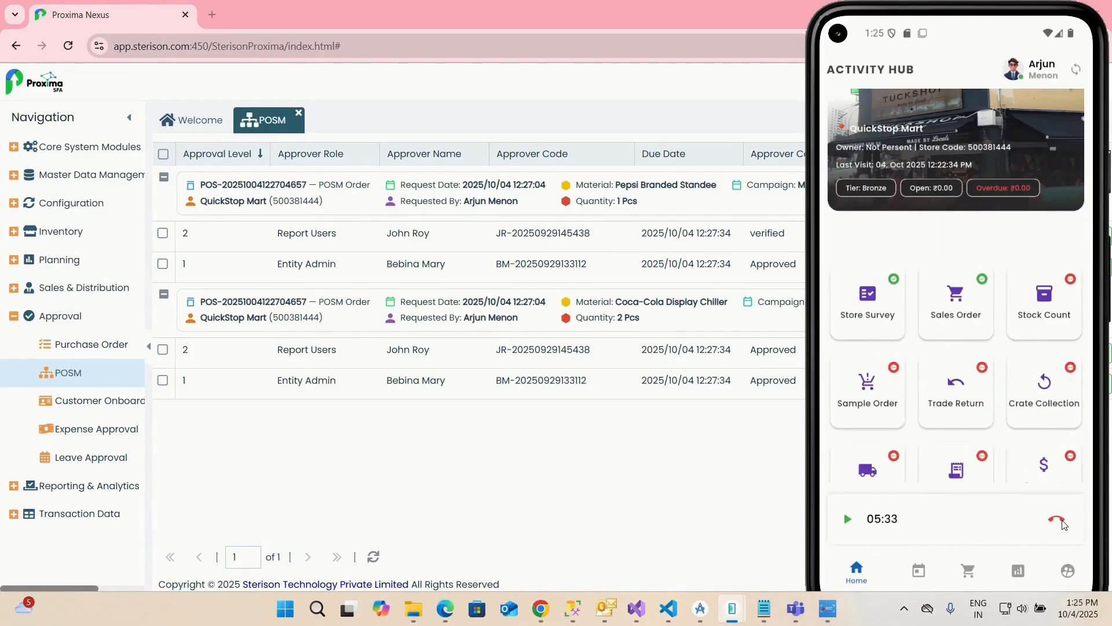
click(1057, 519)
click(1006, 377)
Step: Check order history, then review My Activity: 3/15 visits, 533.89 orders, 3h 49m worked
click(970, 572)
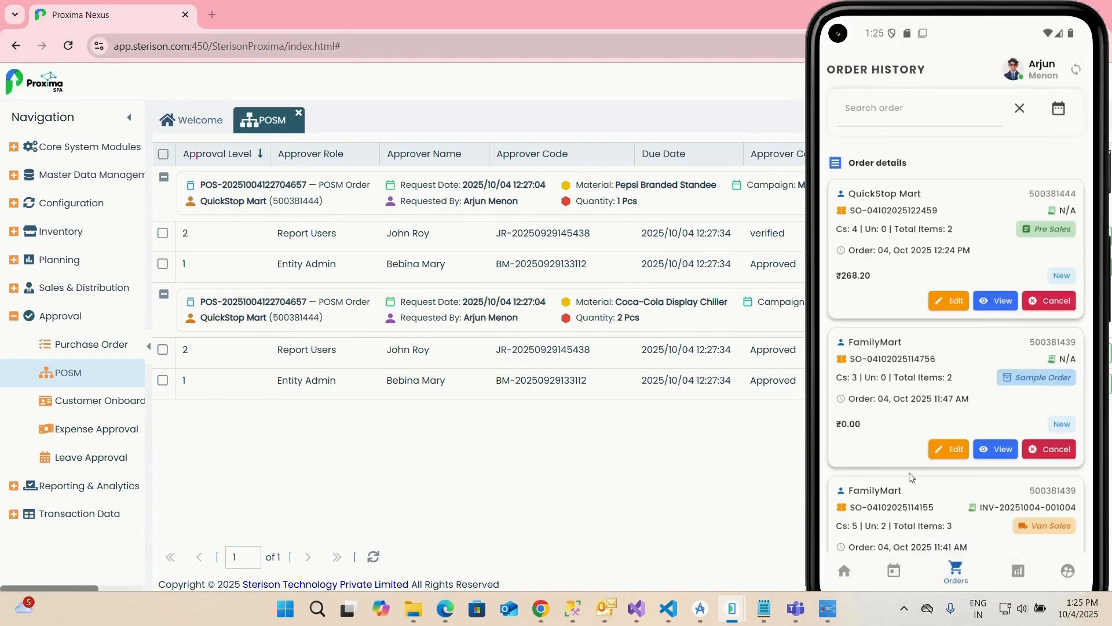
scroll(893, 292, down, 2)
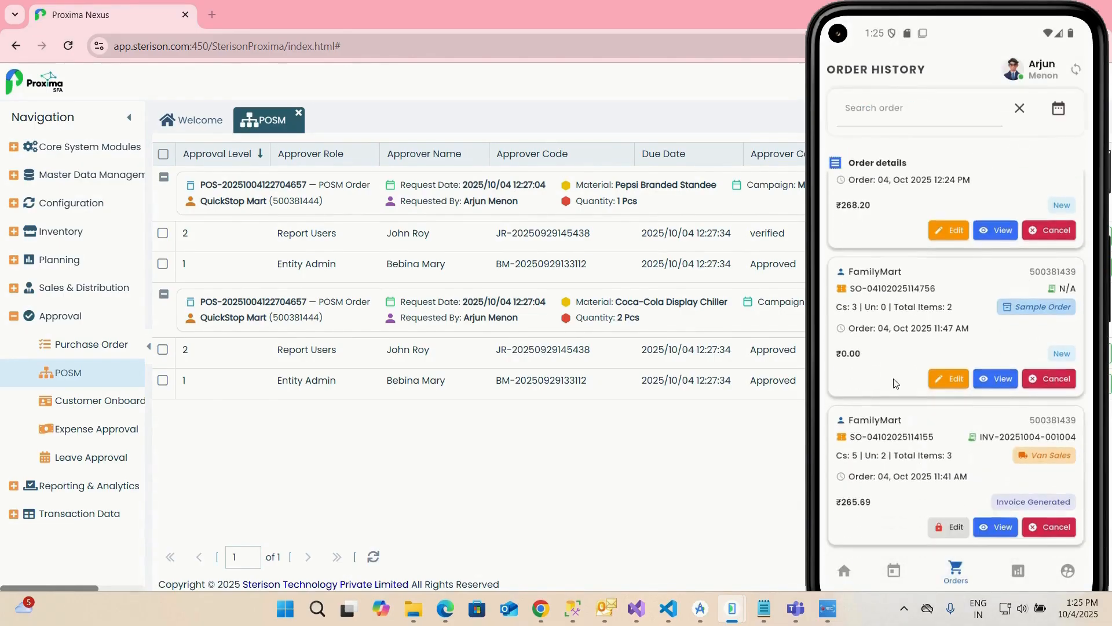
click(1017, 570)
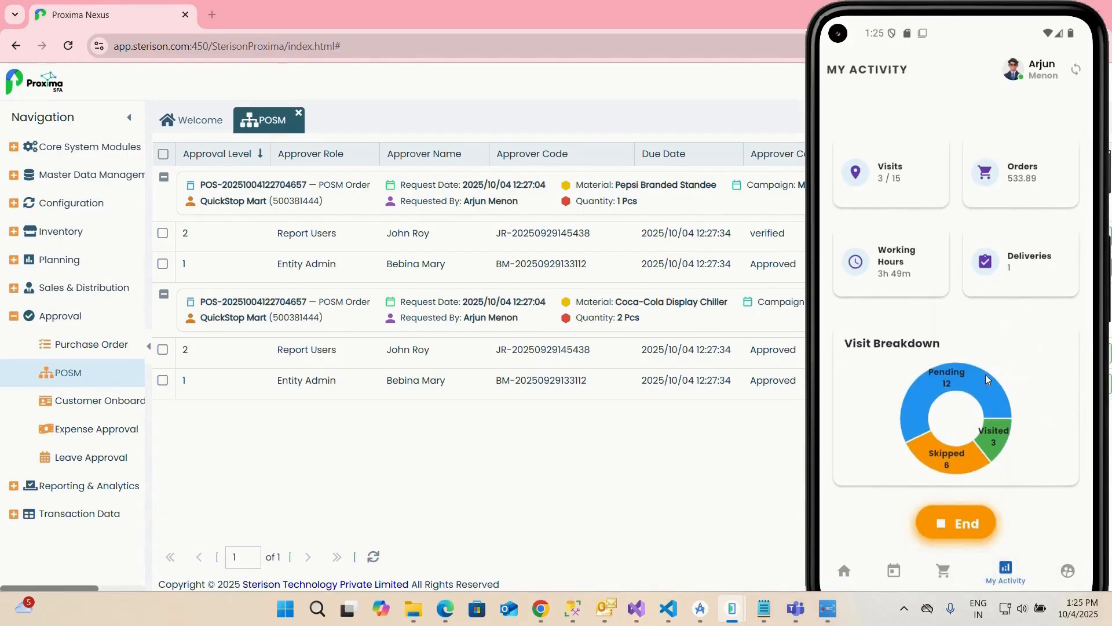
scroll(1008, 348, down, 3)
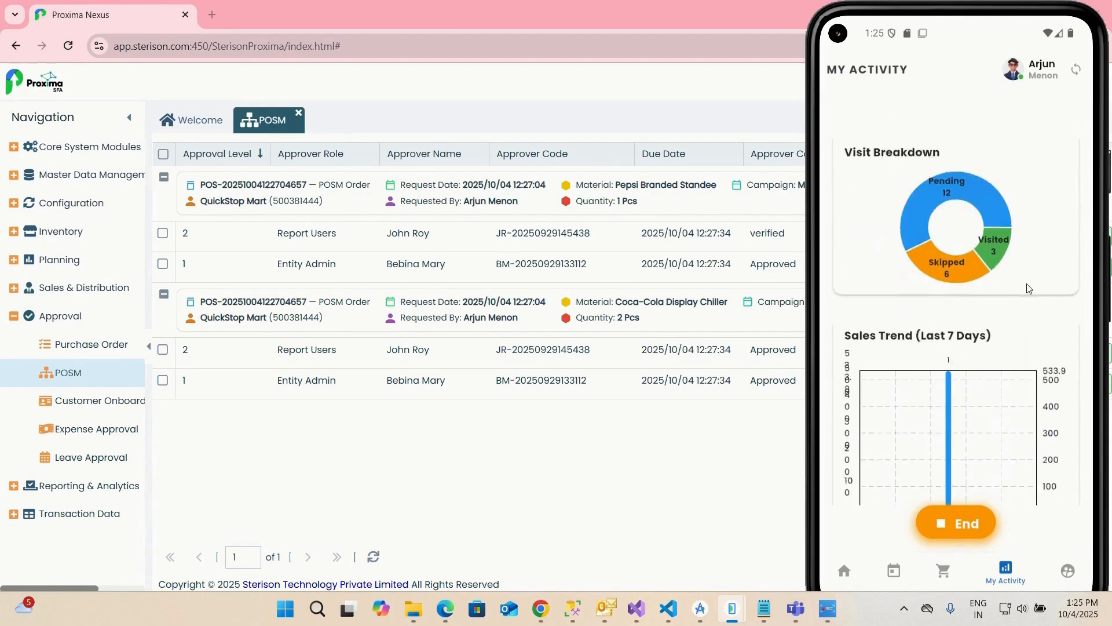
scroll(1022, 298, down, 3)
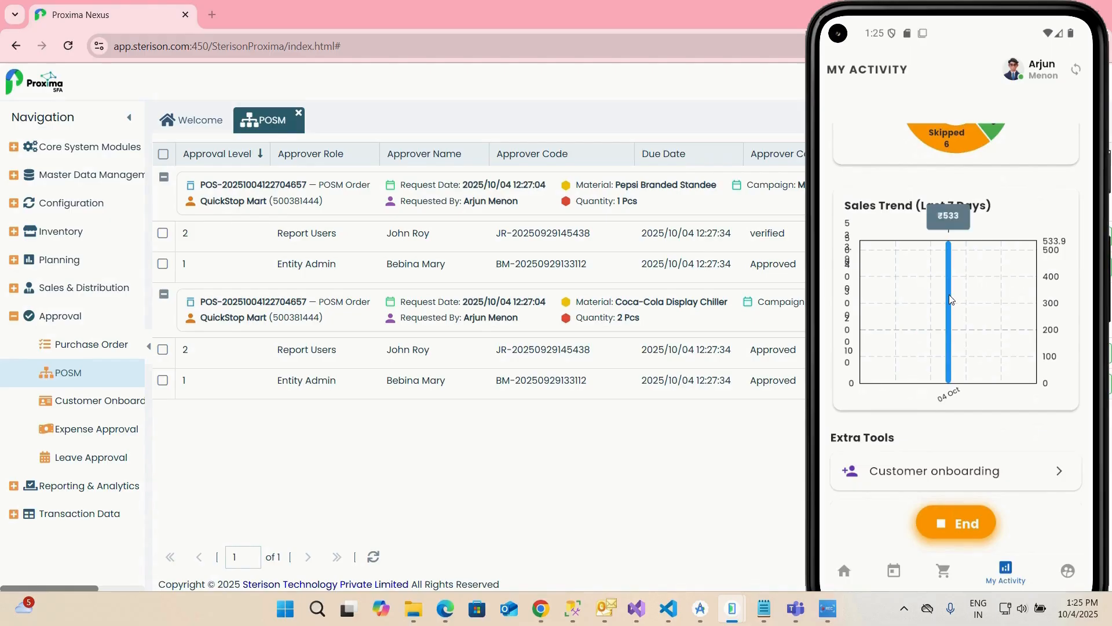
scroll(996, 397, down, 3)
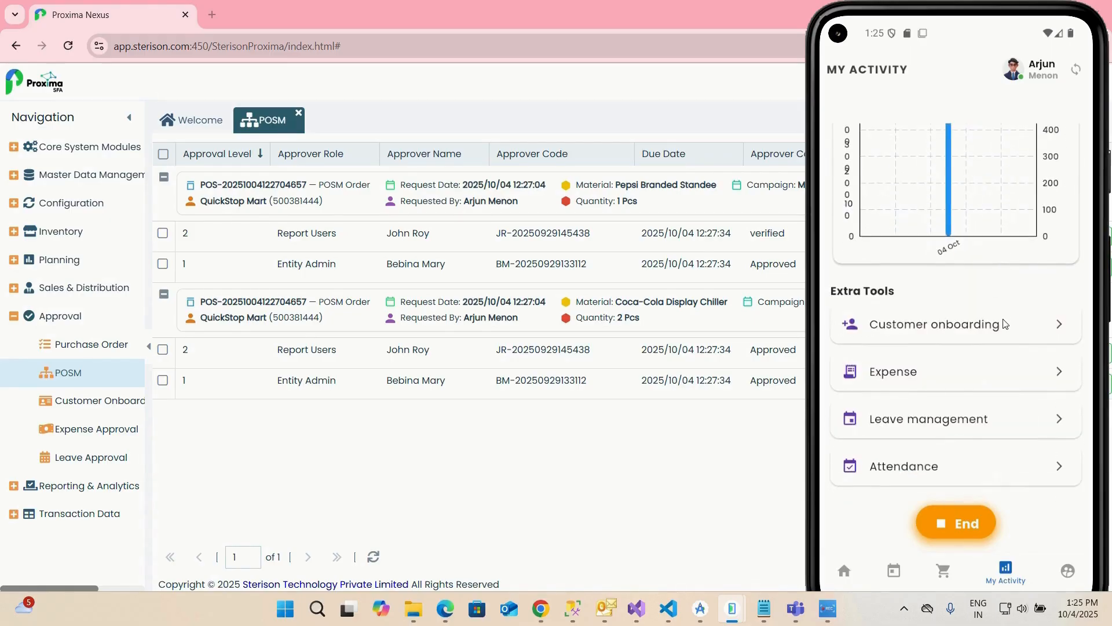
Step: Open a new customer onboarding form, scroll through its fields, and leave without submitting
click(1027, 330)
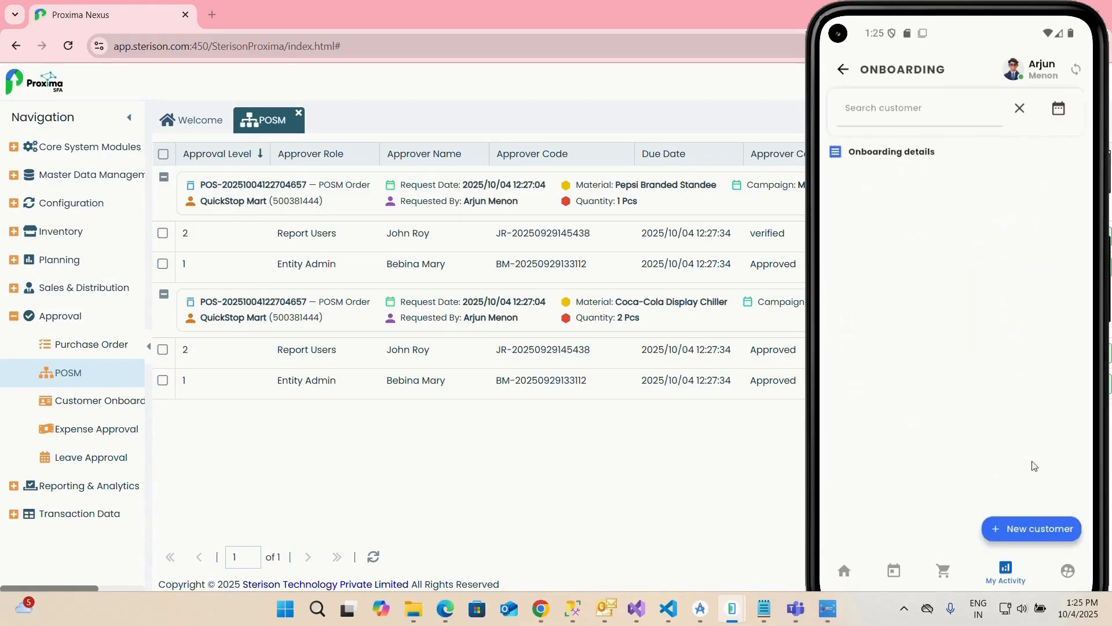
click(1042, 532)
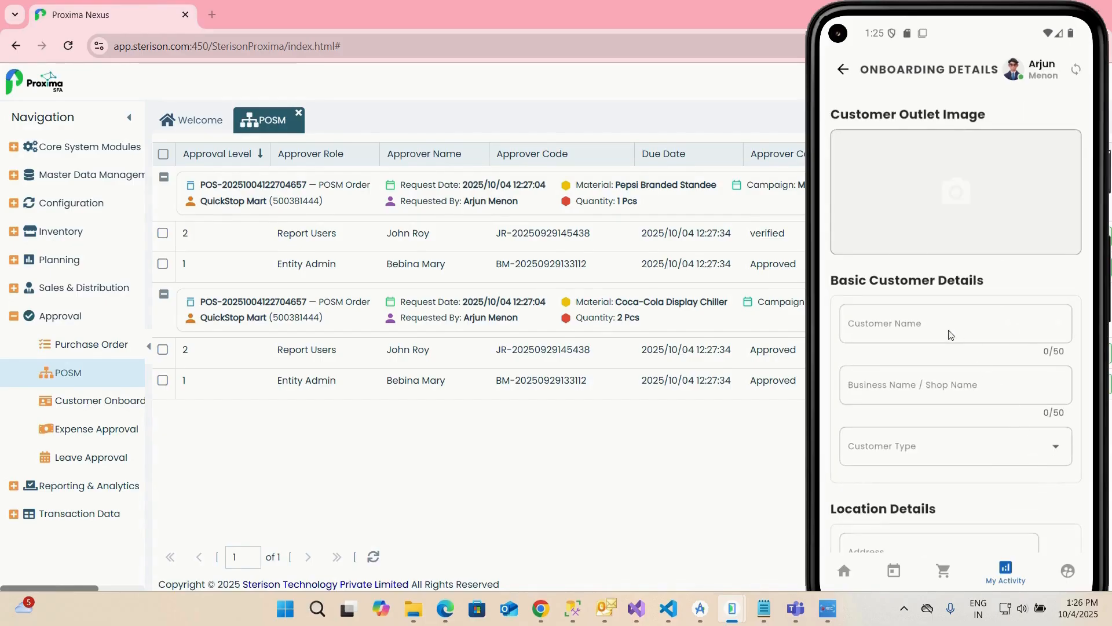
click(933, 329)
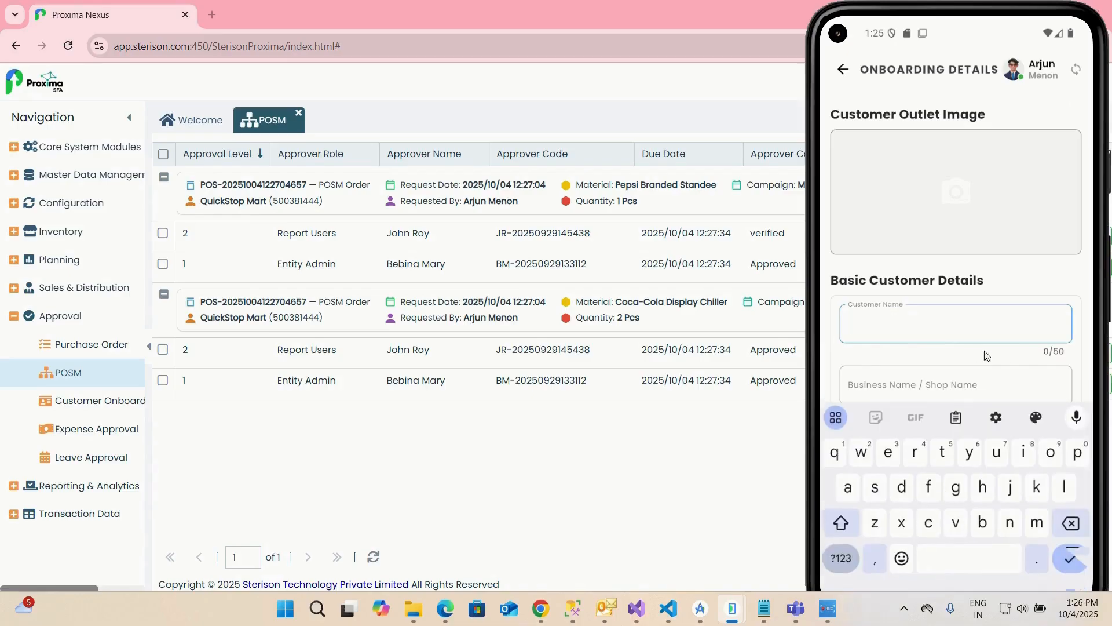
scroll(1045, 304, down, 3)
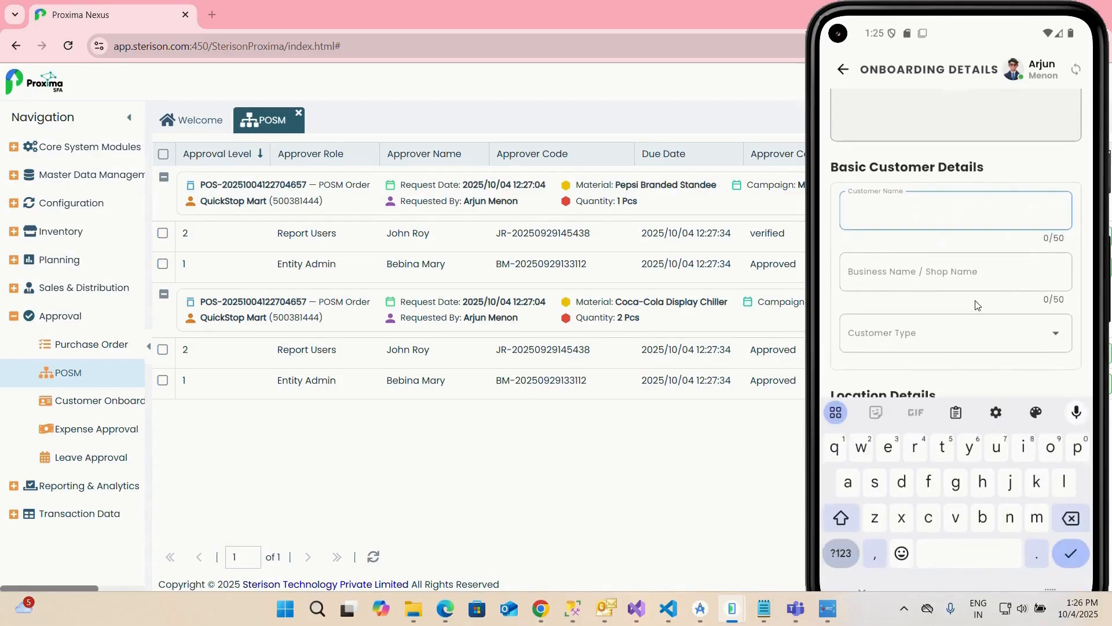
scroll(963, 307, down, 4)
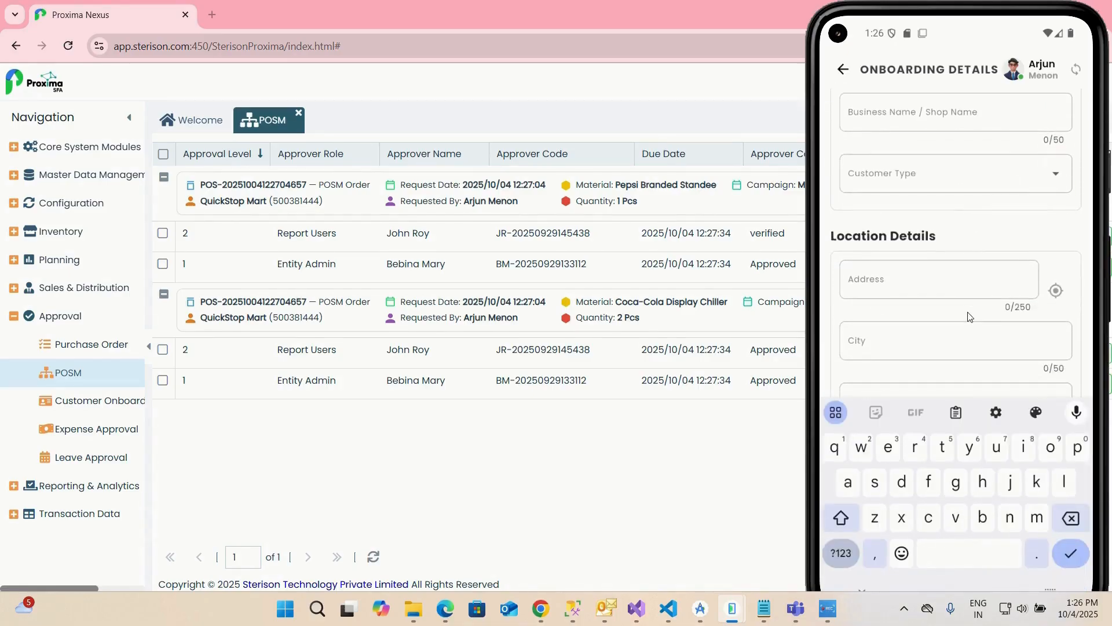
scroll(959, 297, down, 3)
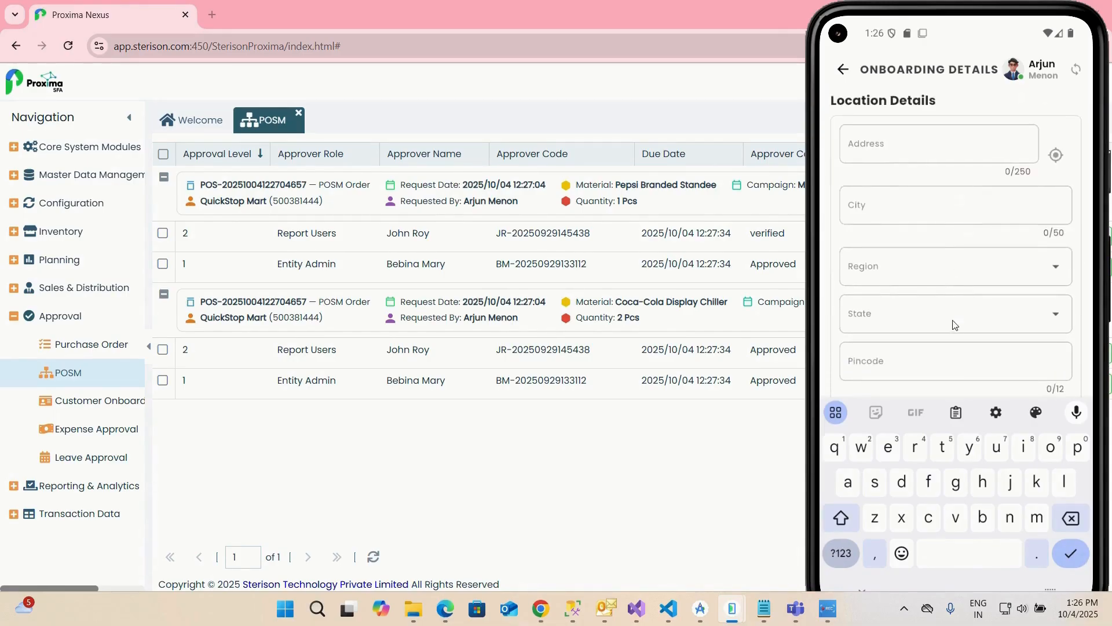
scroll(975, 320, down, 6)
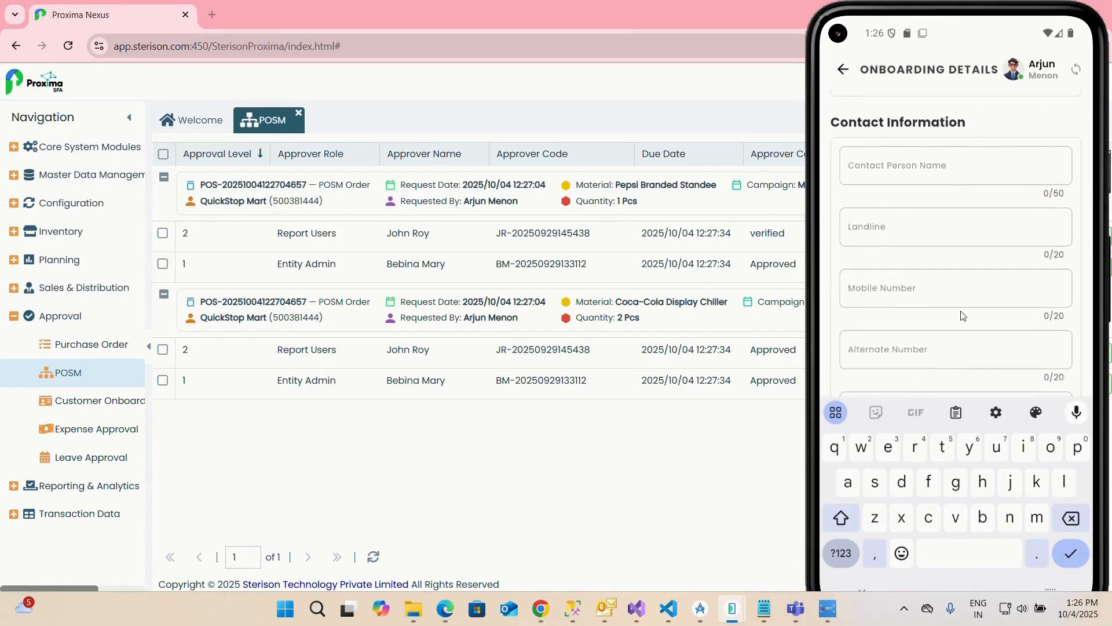
scroll(964, 348, down, 6)
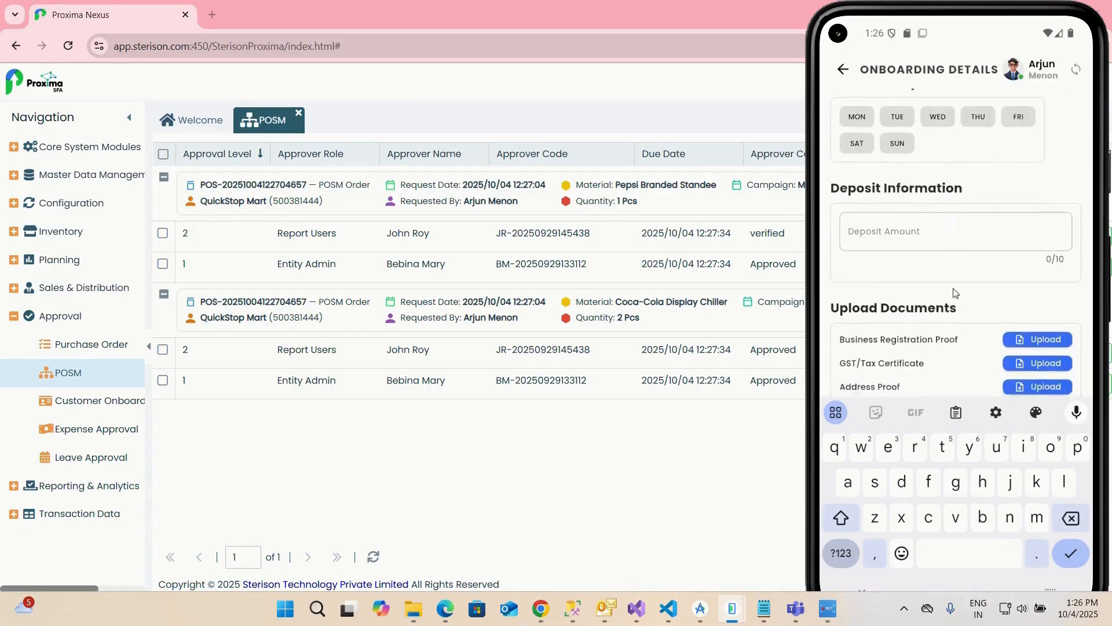
scroll(960, 189, down, 3)
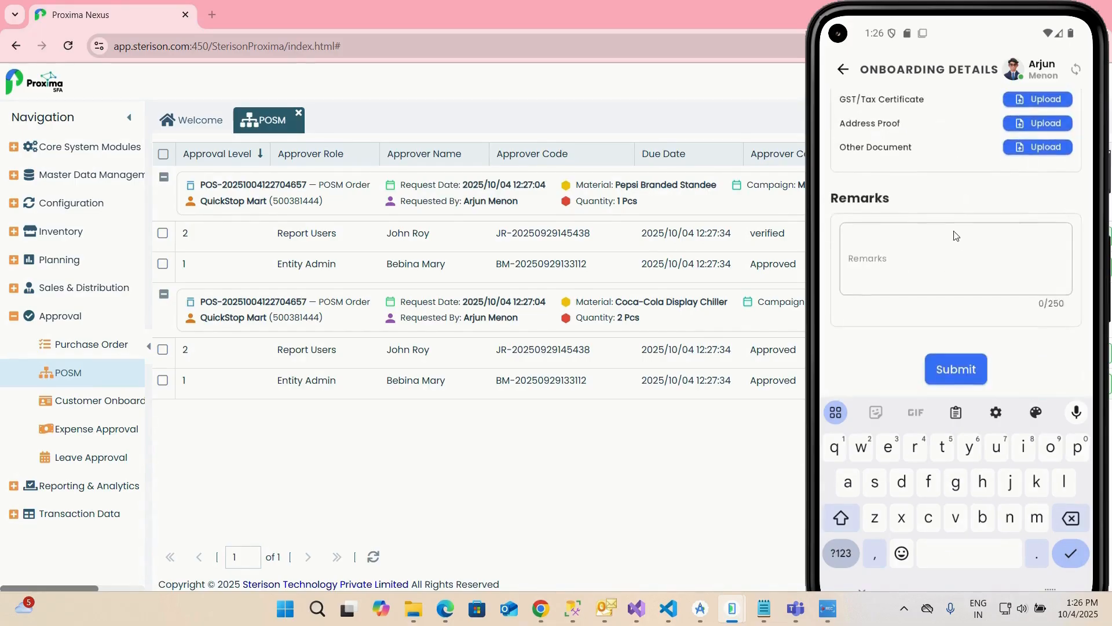
click(847, 70)
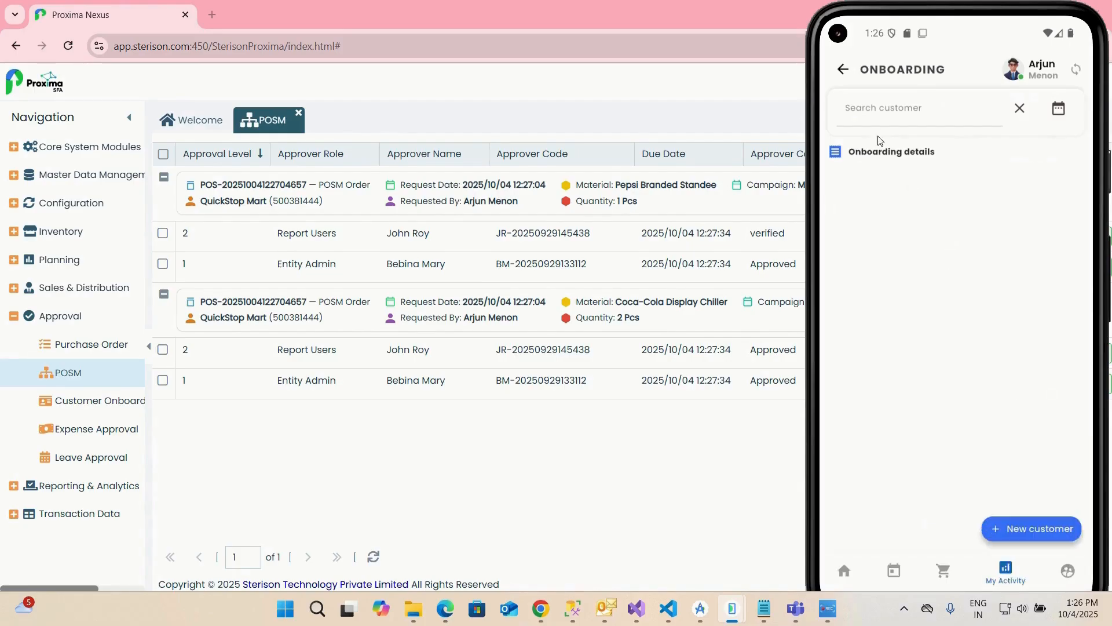
Step: Look at the expense records and a new expense form, backing out without saving
click(846, 71)
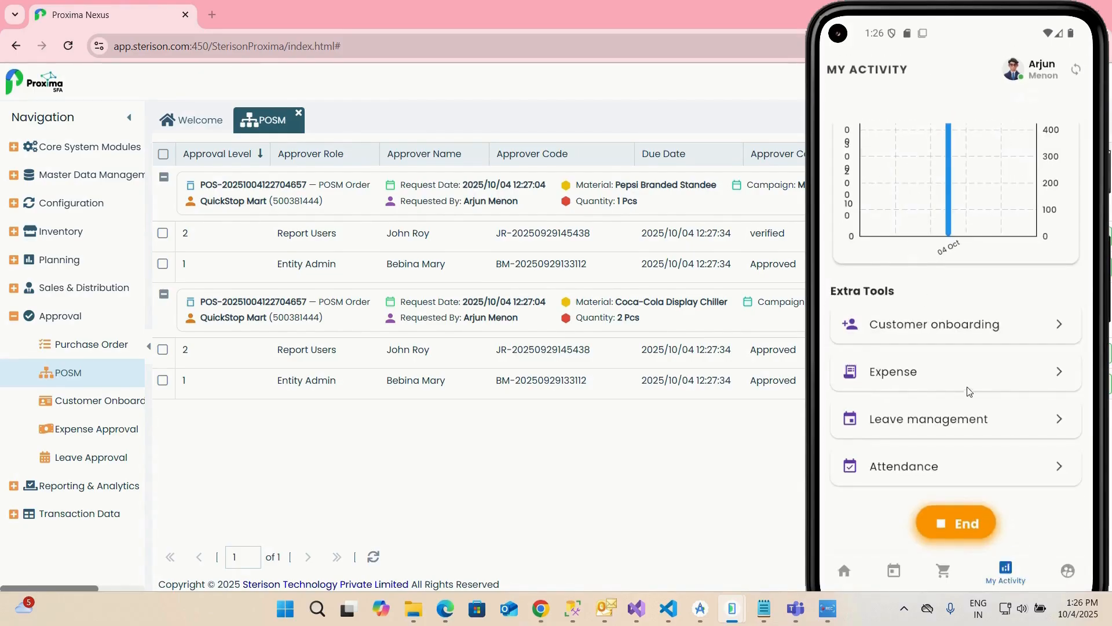
click(1046, 375)
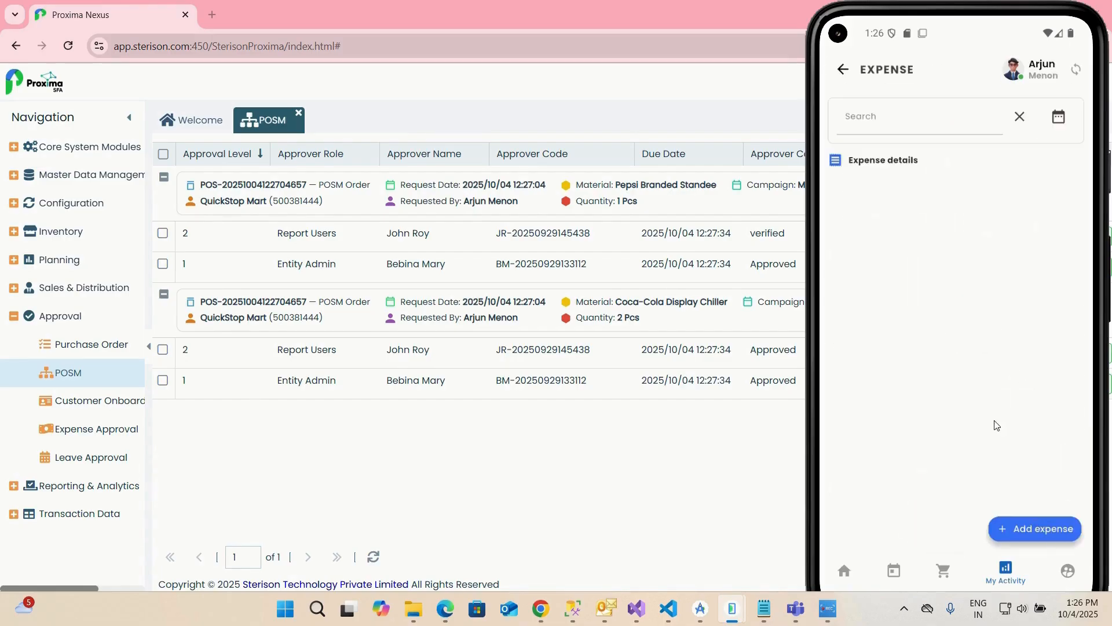
click(1045, 528)
click(844, 69)
click(844, 68)
Step: Browse leave types in a new leave application without applying, then view the attendance history
click(951, 420)
click(1036, 528)
click(994, 302)
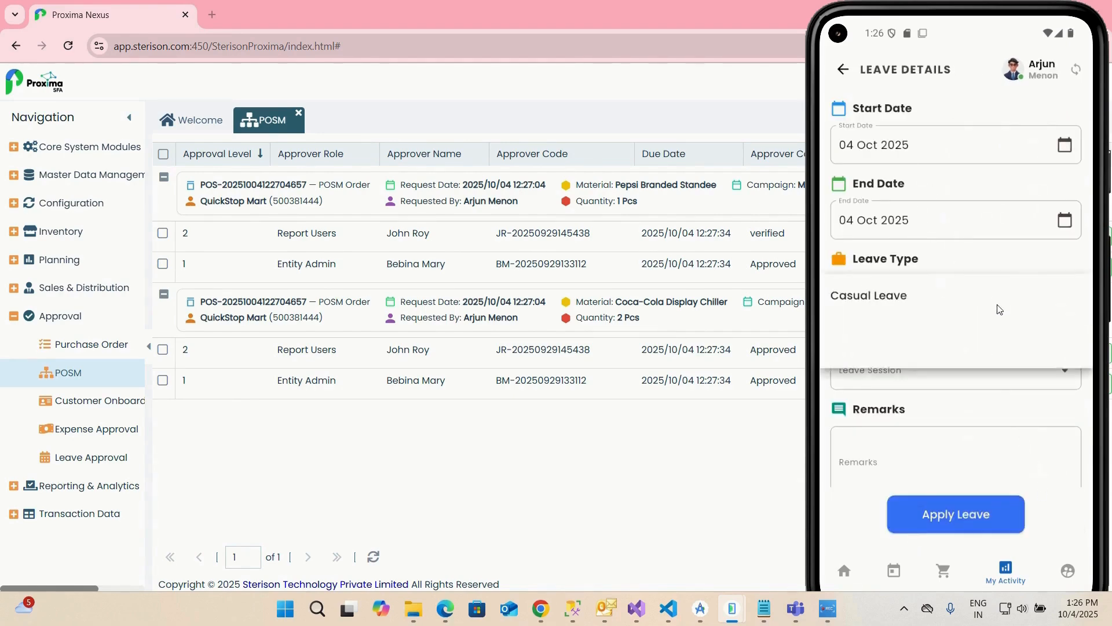
click(958, 256)
click(844, 69)
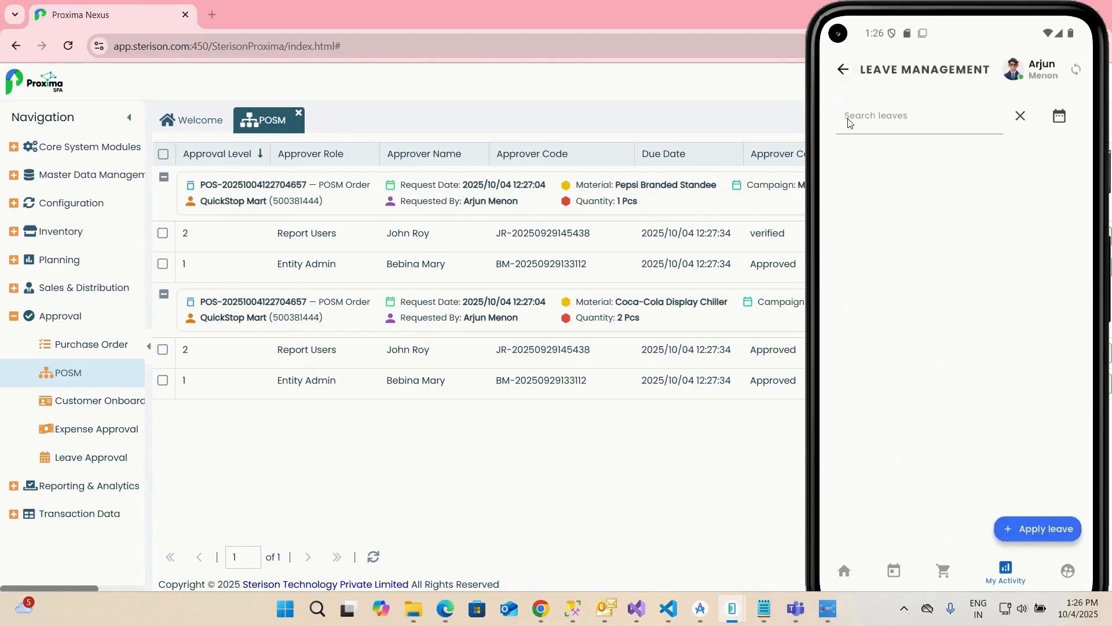
click(848, 68)
click(981, 469)
drag(971, 402, 962, 370)
Step: Review today's route on the map and the order history
click(843, 71)
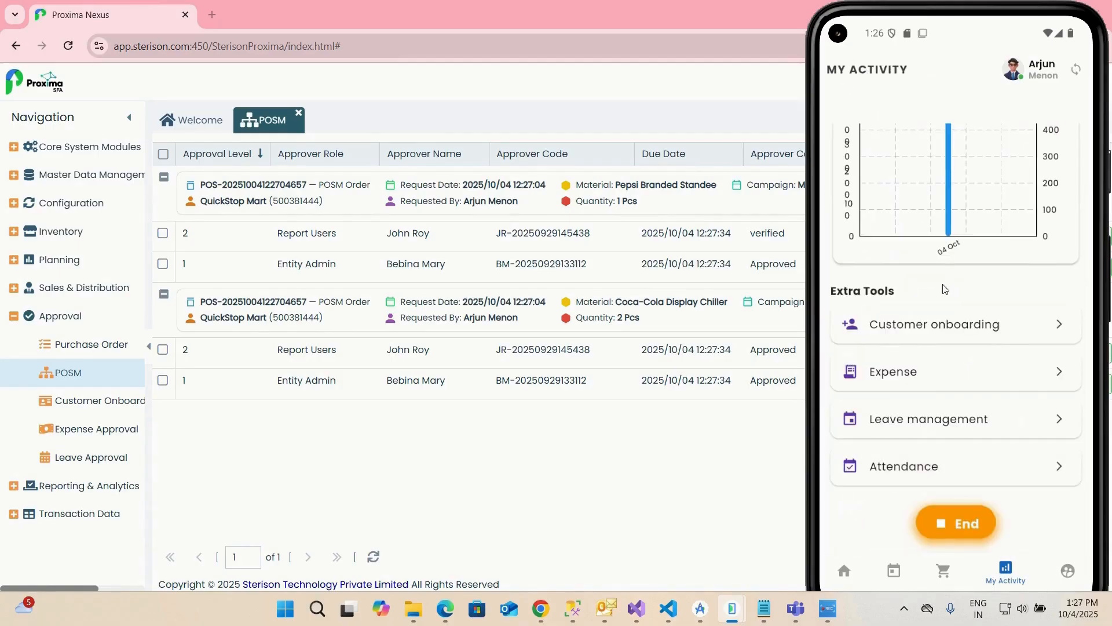
click(1067, 571)
click(894, 571)
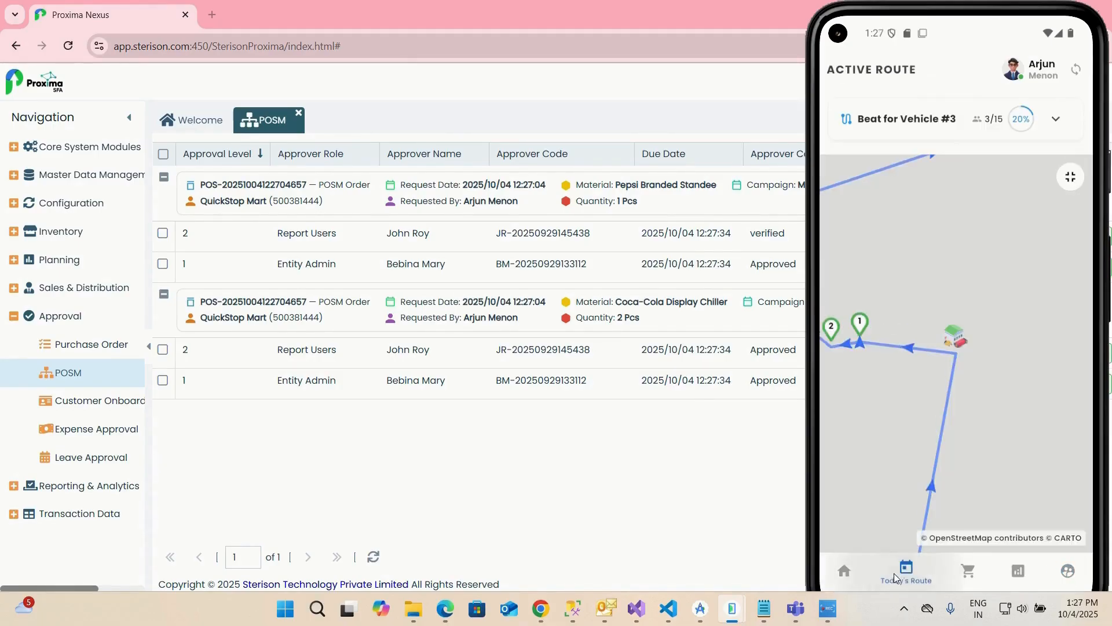
click(972, 574)
click(1014, 575)
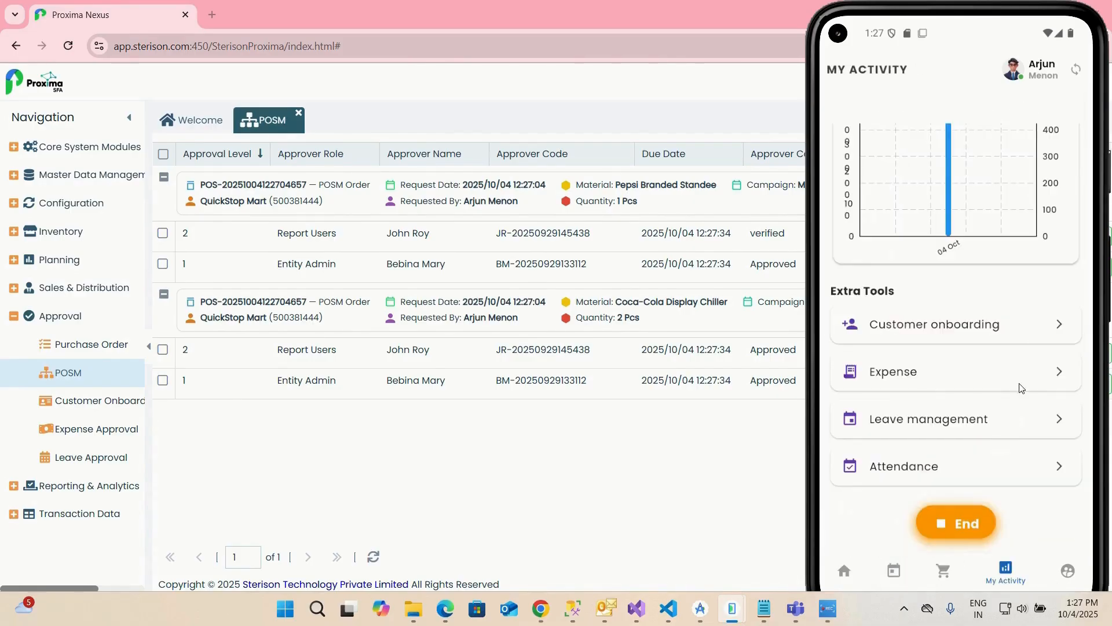
Step: Check the sync logs under Profile, then log out of the mobile app
click(1068, 570)
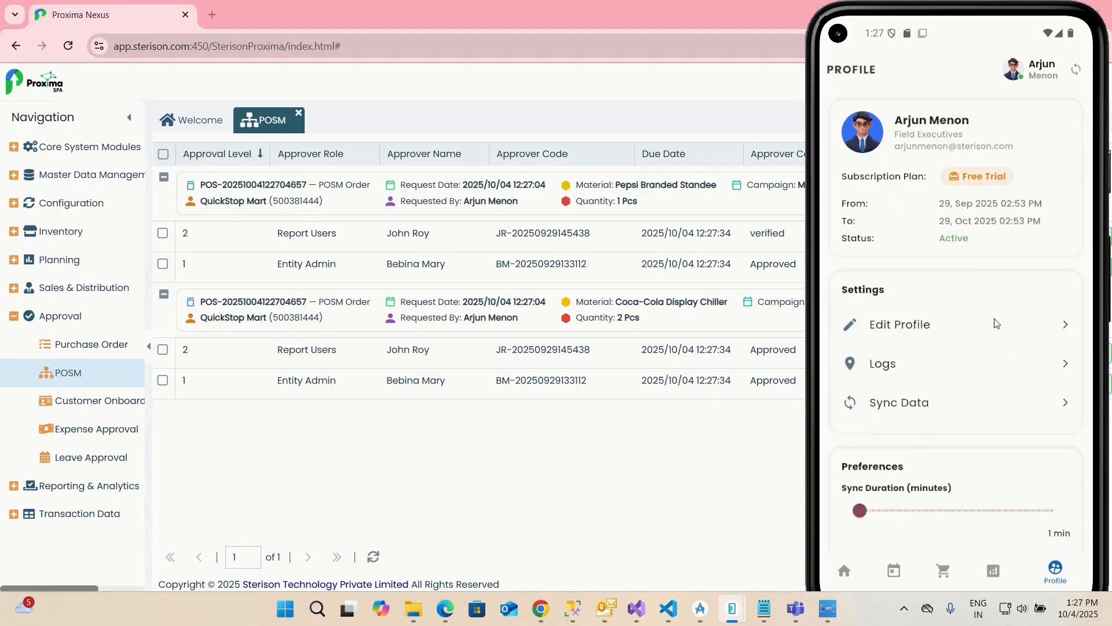
click(964, 366)
click(843, 69)
click(1032, 479)
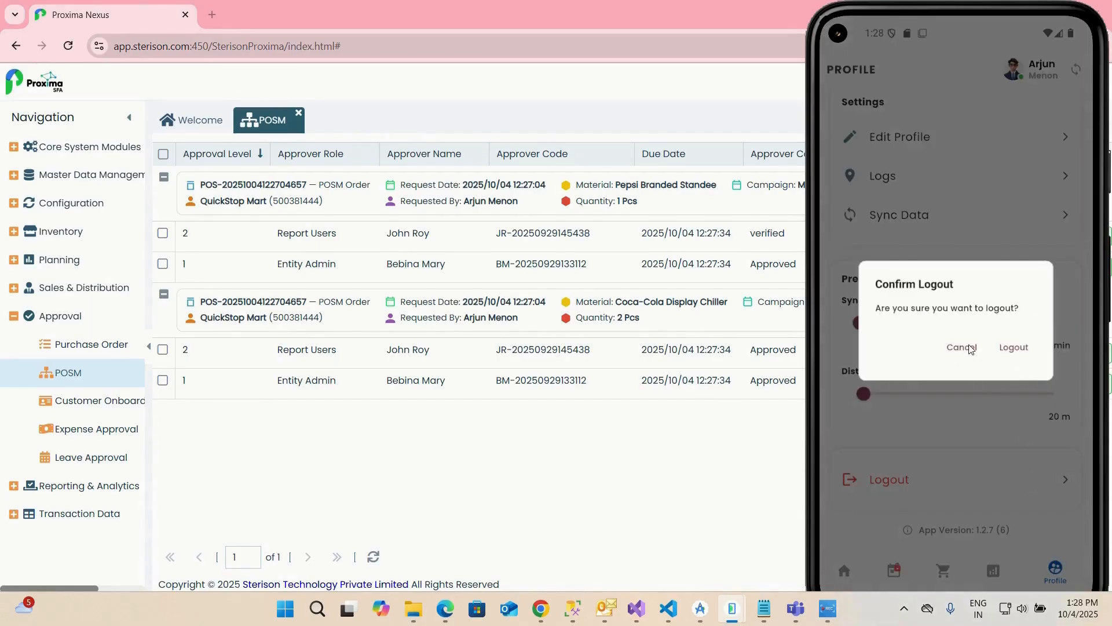
click(1013, 347)
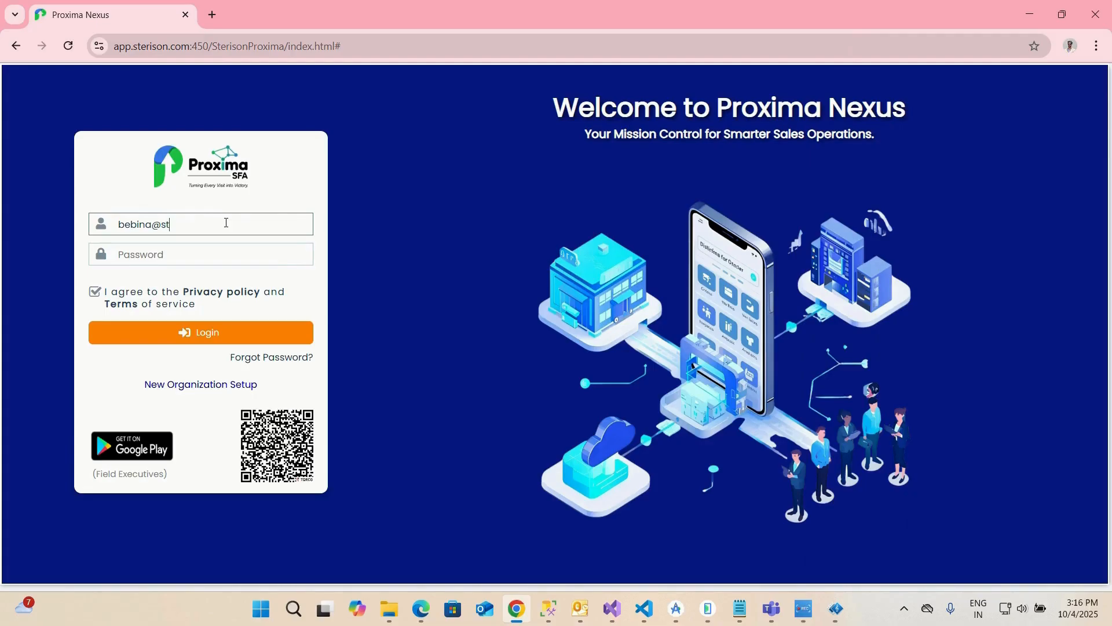
Step: Log in as the entity admin with e-mail and password, then inspect the dashboard map and sales chart
text(m)
key(Tab)
text(••)
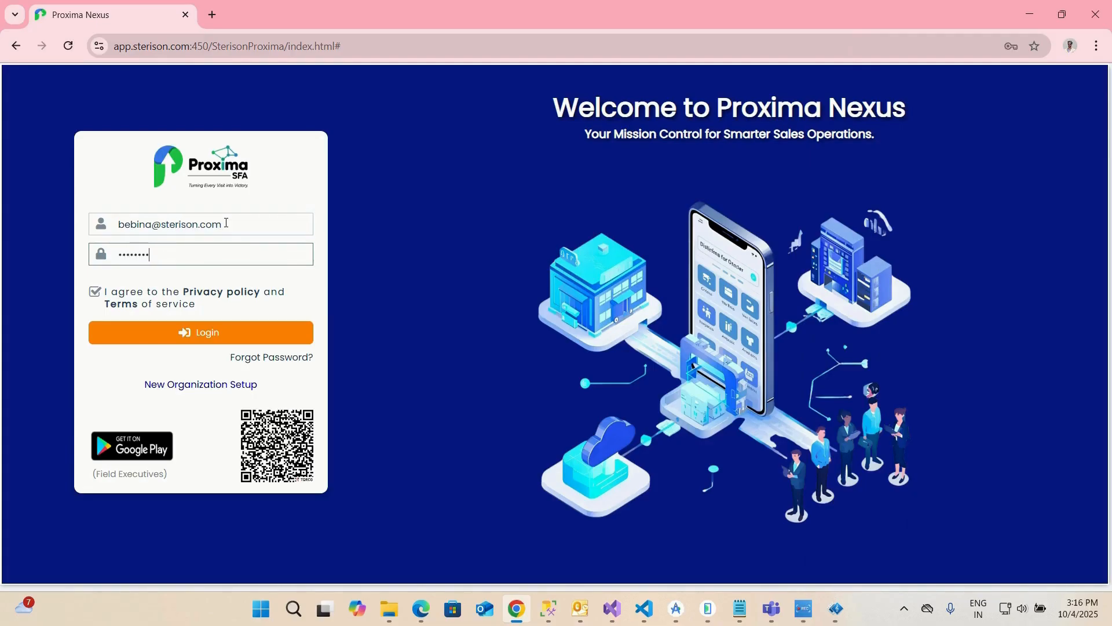
text(••••••••)
key(Return)
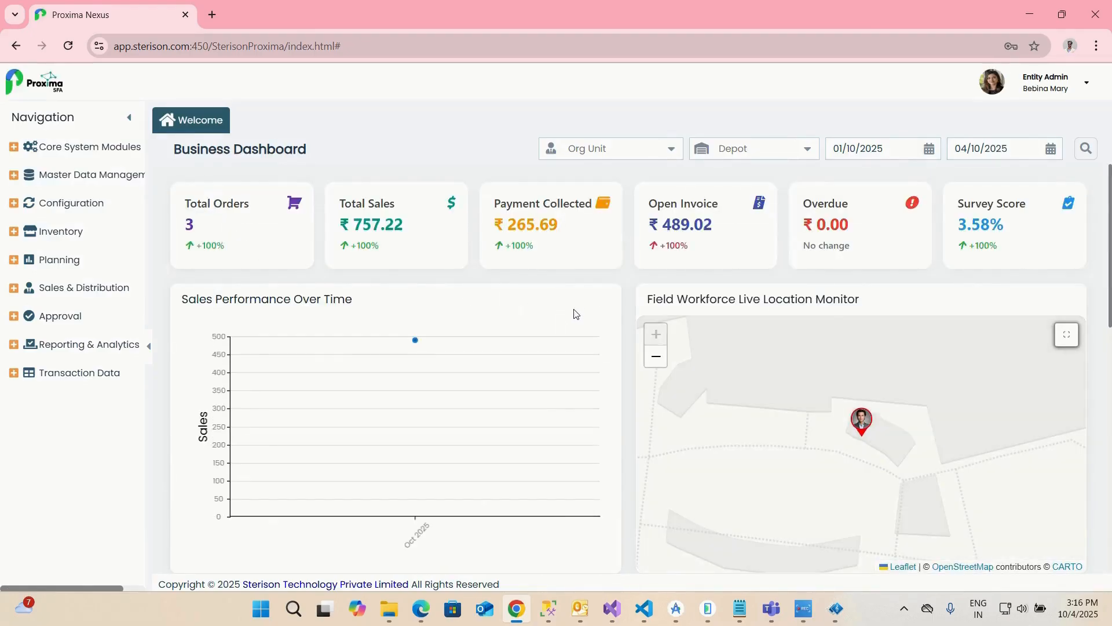
mouse_move(865, 432)
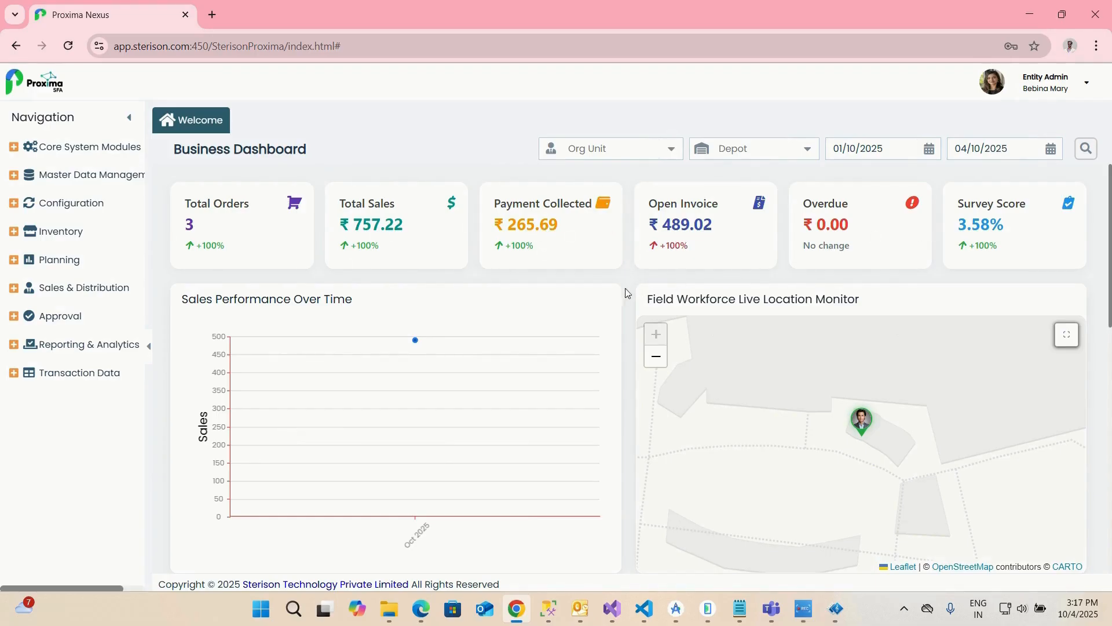
mouse_move(417, 342)
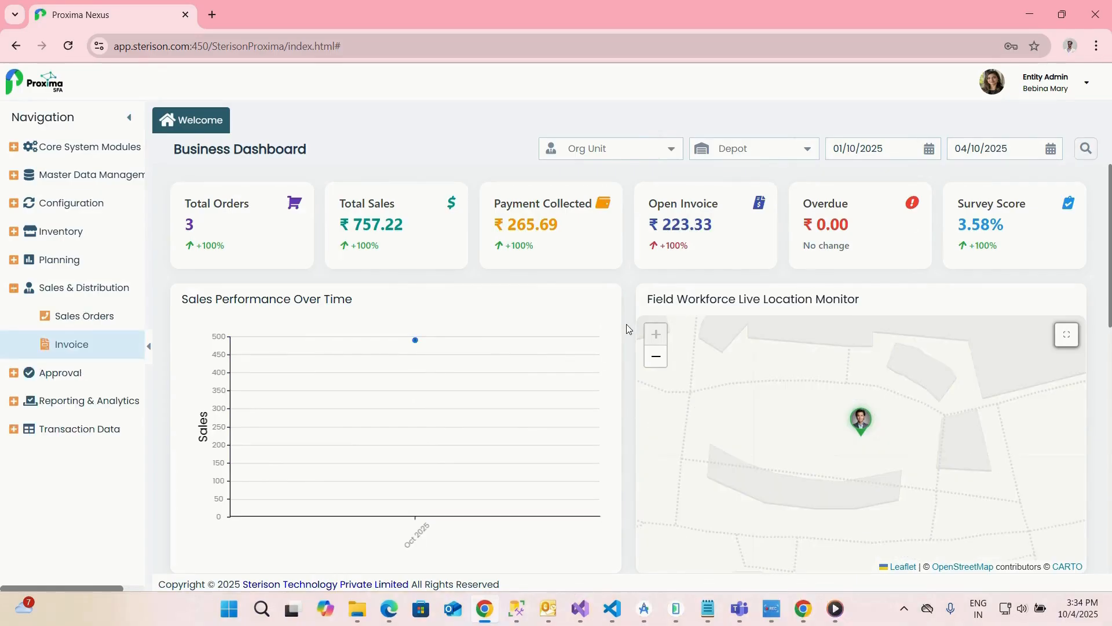
Step: Review the dashboard's Top Performers, Top Sales and Alerts, then open Sales & Distribution > Sales Orders
scroll(627, 324, down, 6)
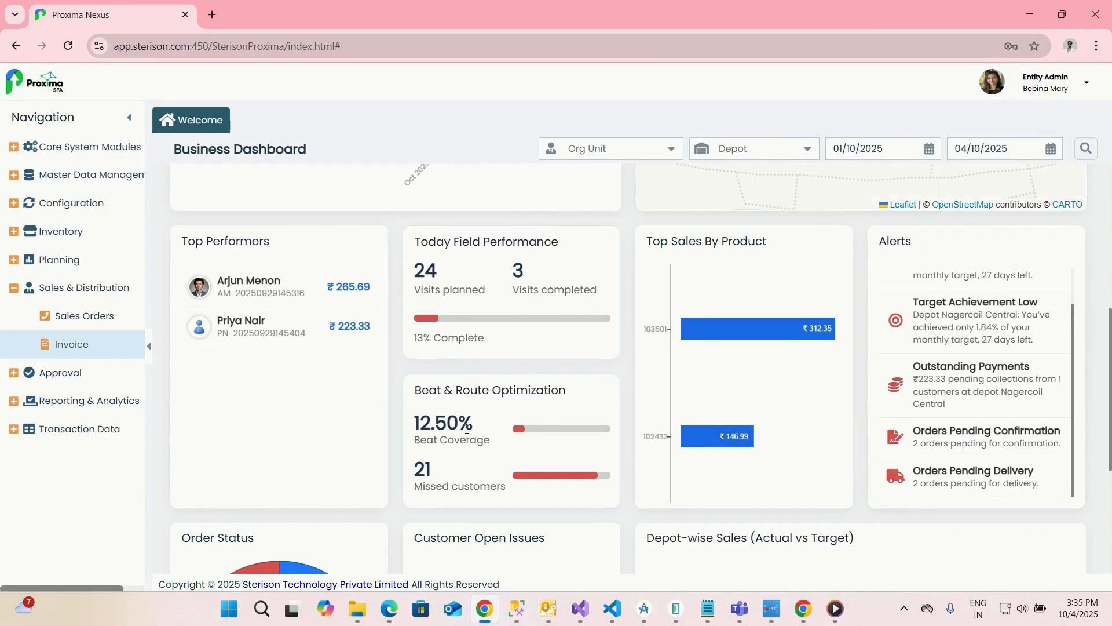
scroll(474, 423, down, 1)
scroll(712, 363, up, 1)
mouse_move(774, 330)
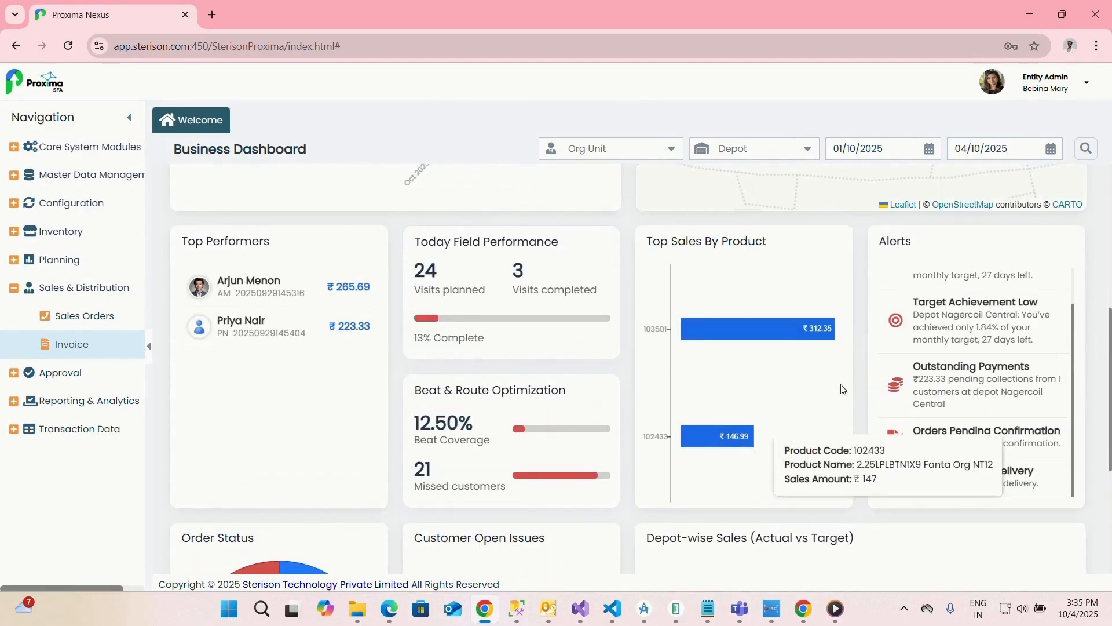
scroll(989, 369, up, 1)
scroll(1019, 341, down, 1)
scroll(1015, 356, up, 1)
scroll(1011, 370, down, 1)
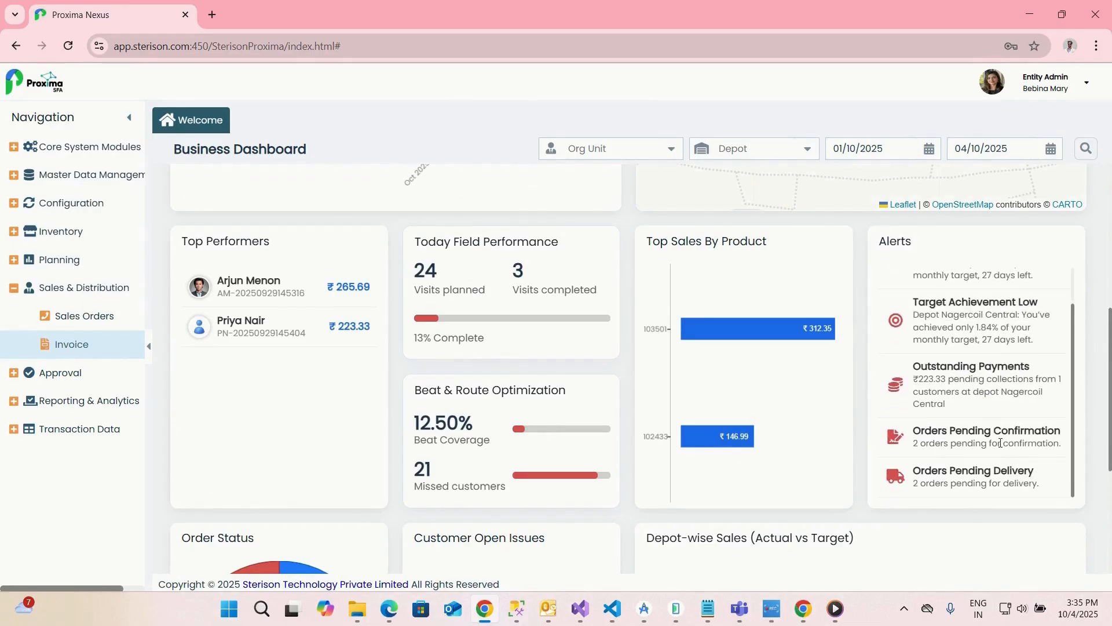
scroll(983, 418, up, 1)
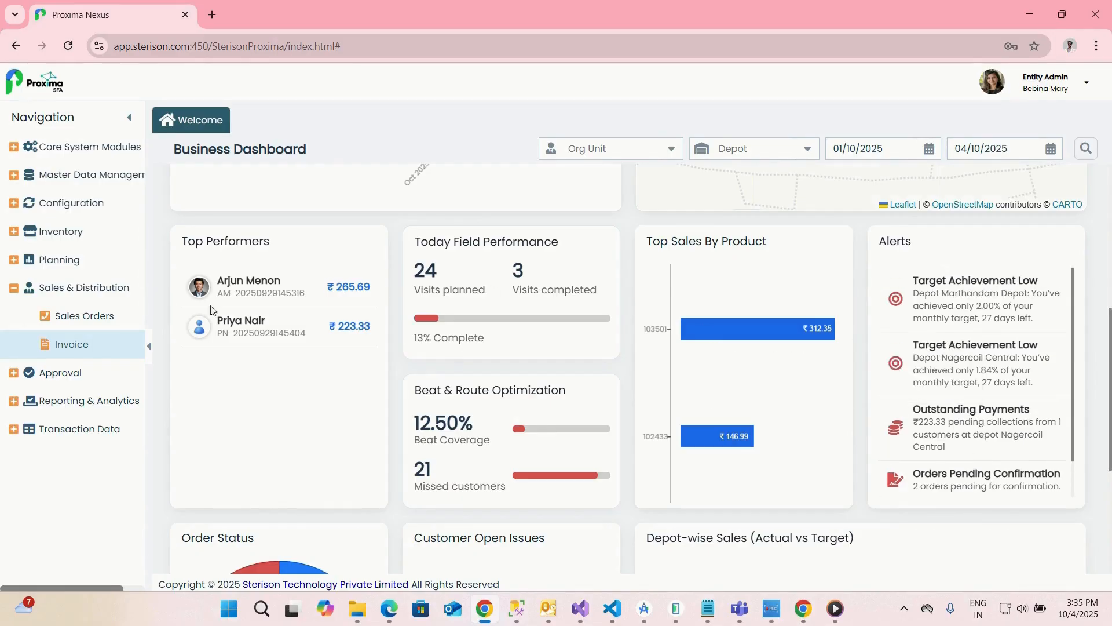
click(84, 316)
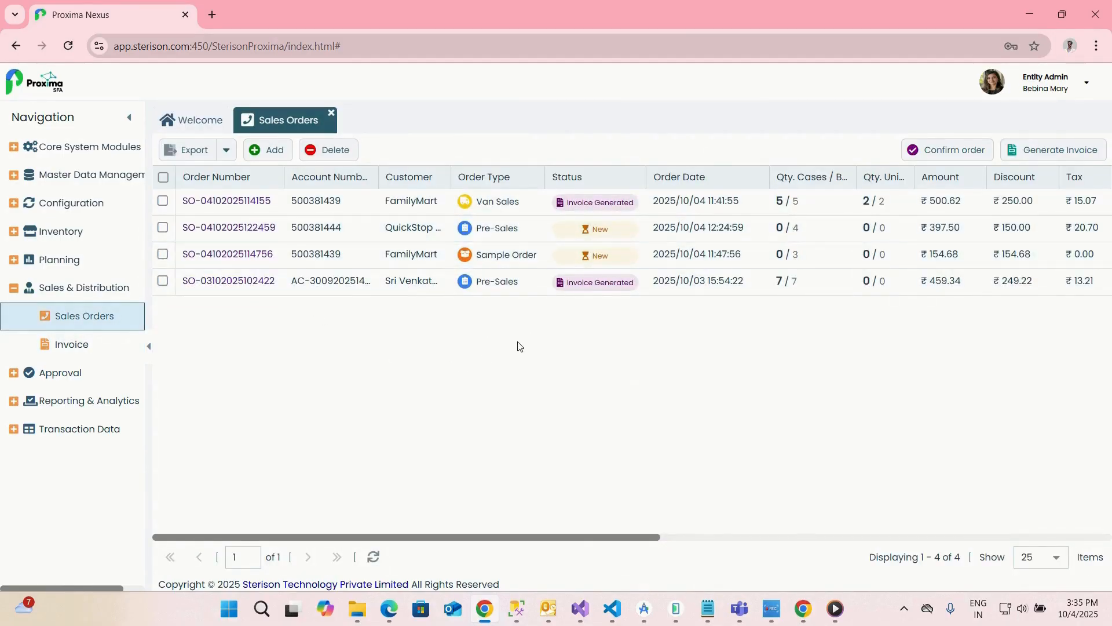
click(78, 344)
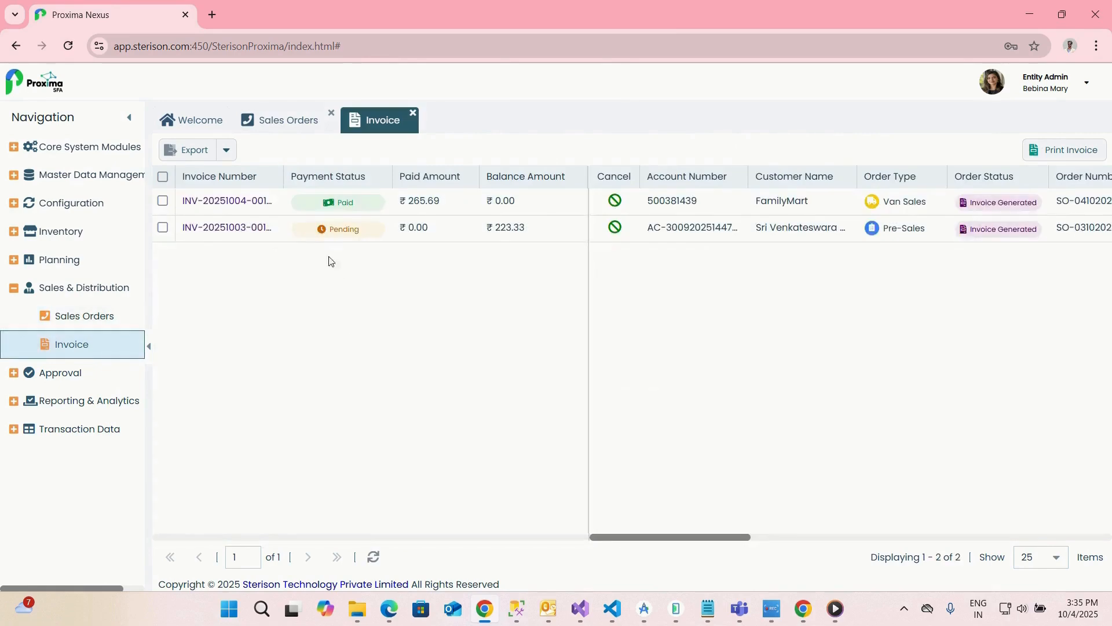
drag(669, 538, 645, 545)
click(191, 120)
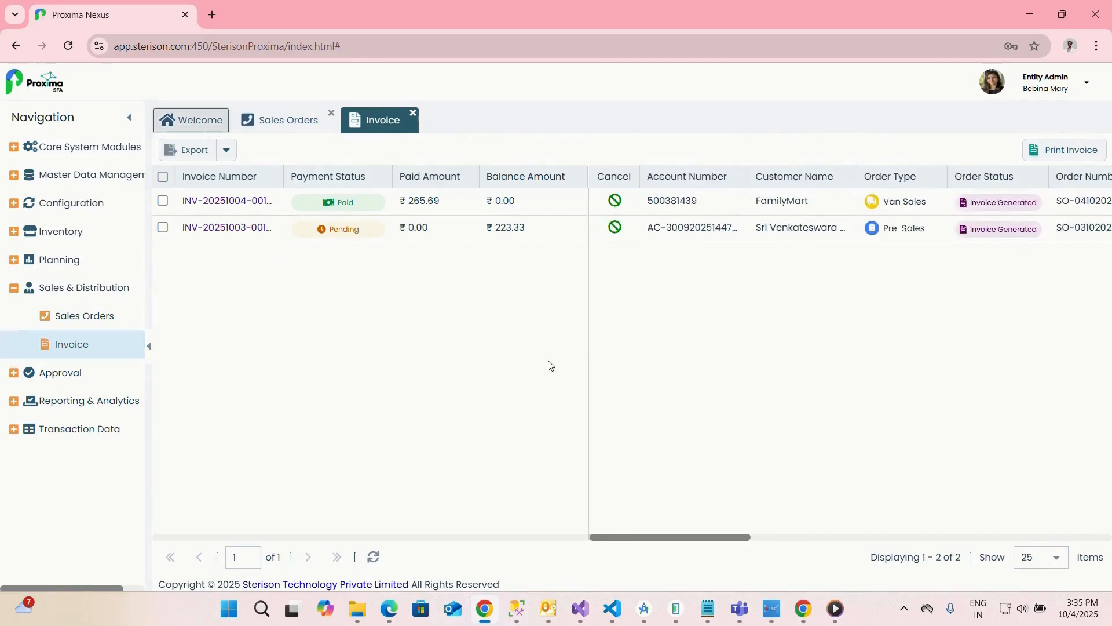
scroll(630, 356, down, 4)
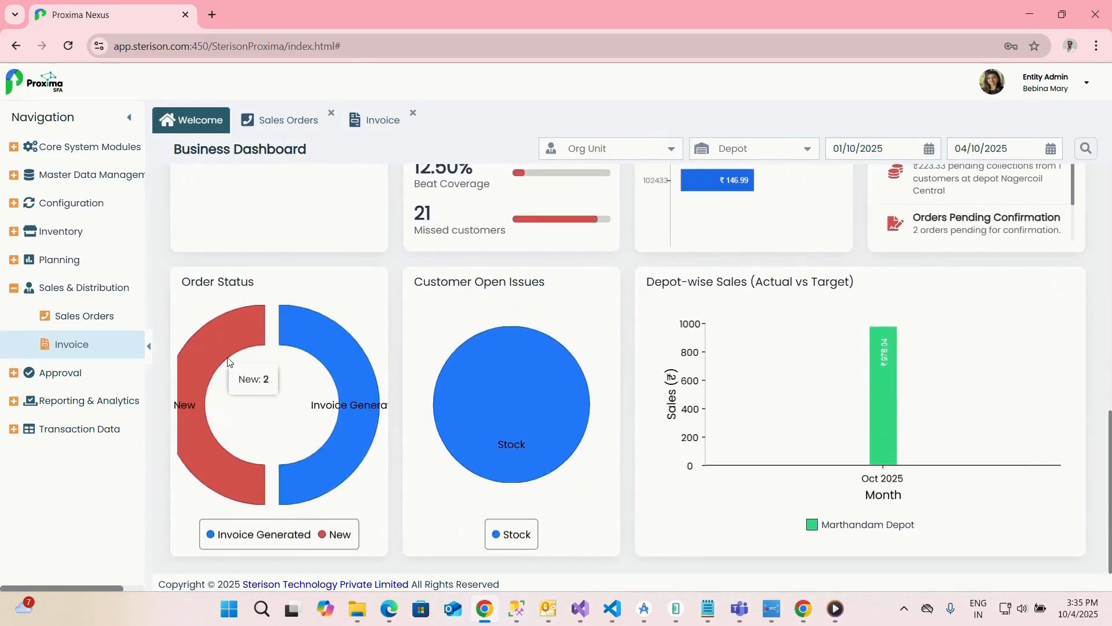
mouse_move(342, 373)
mouse_move(547, 383)
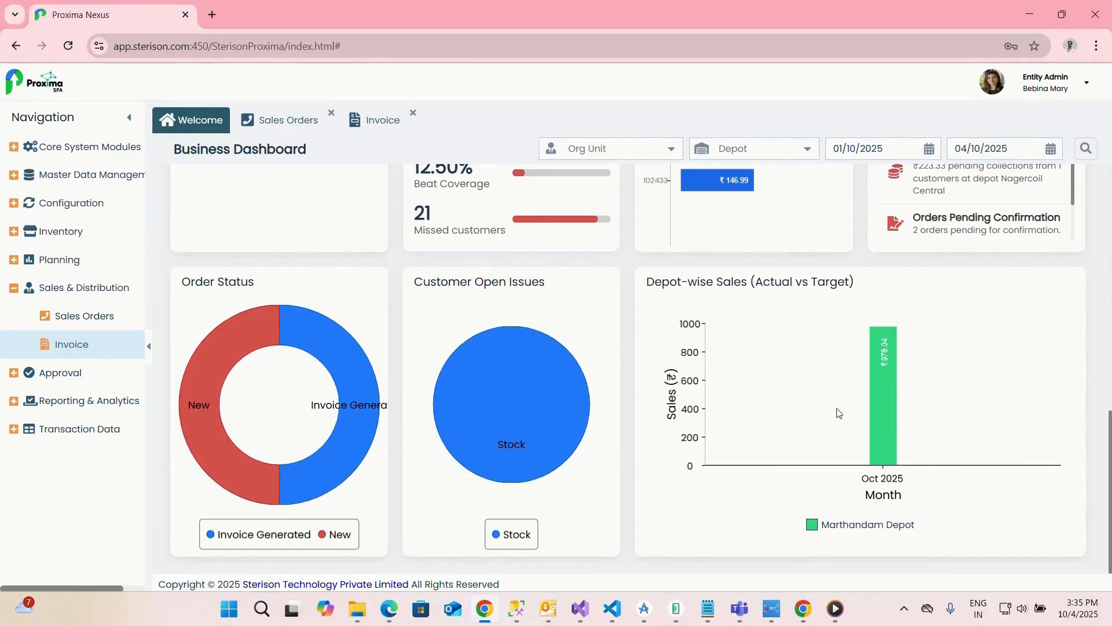
mouse_move(881, 408)
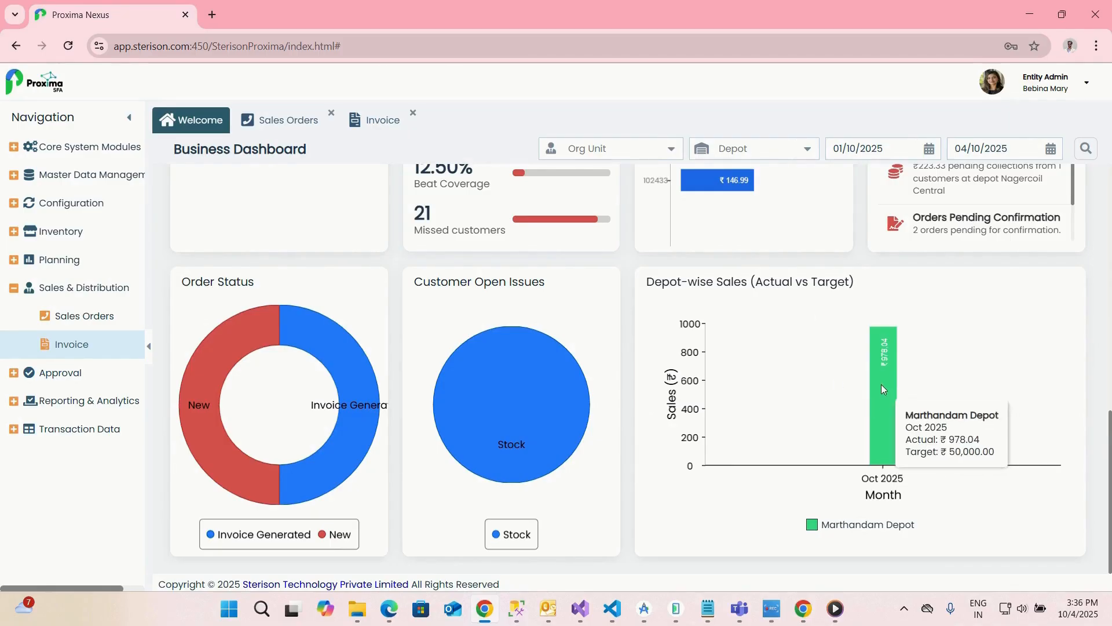
scroll(690, 392, up, 10)
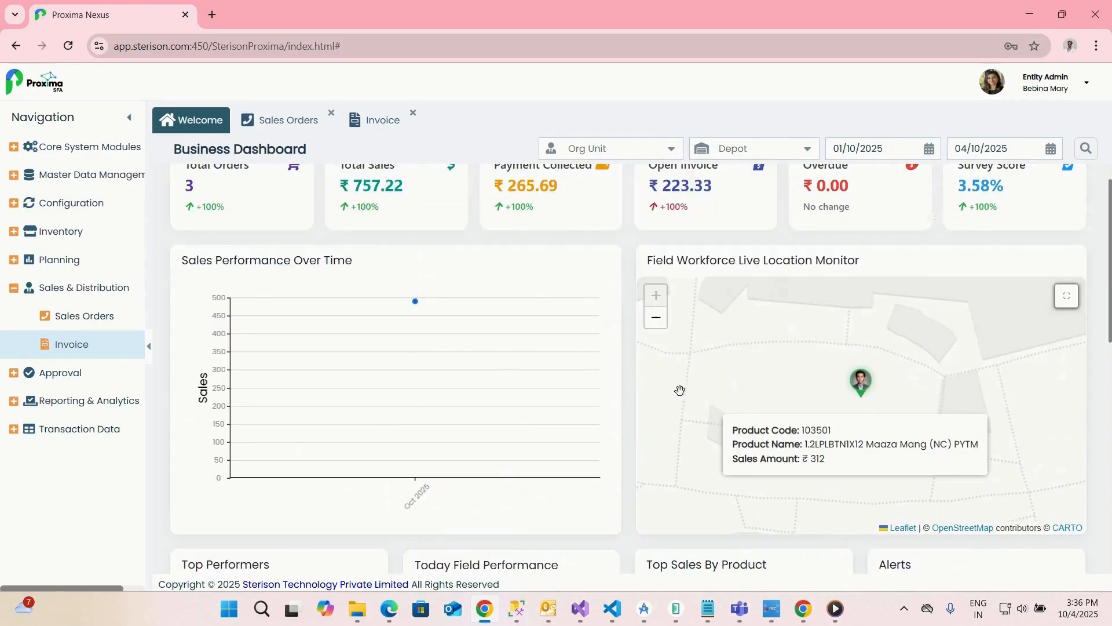
Step: Open the Field User Performance report and toggle its figures between Daily and Monthly
click(12, 406)
click(86, 431)
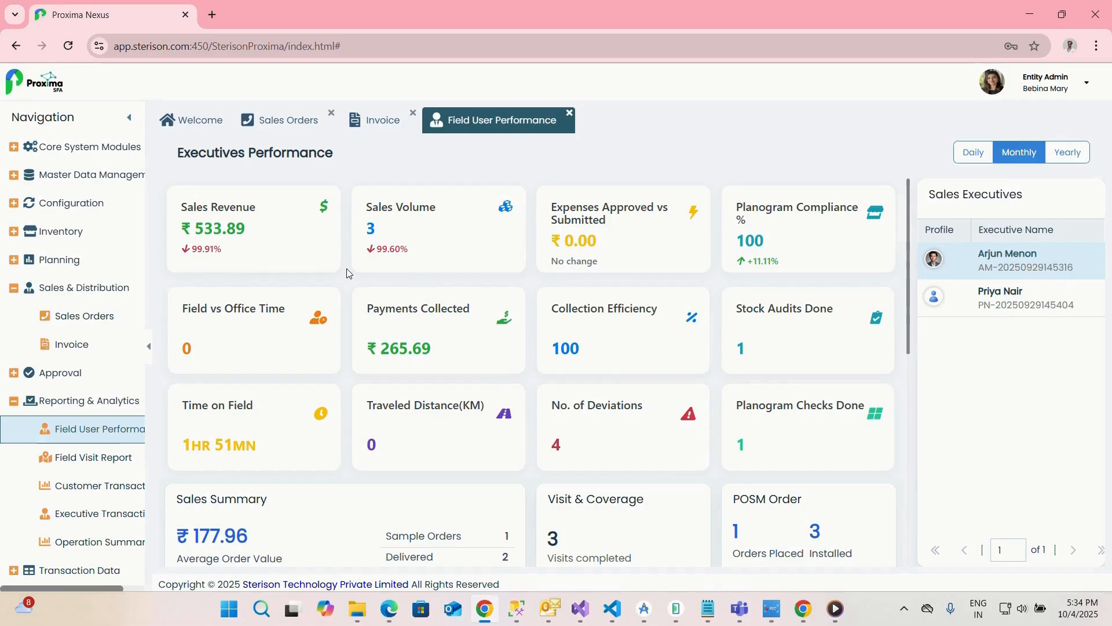
click(973, 152)
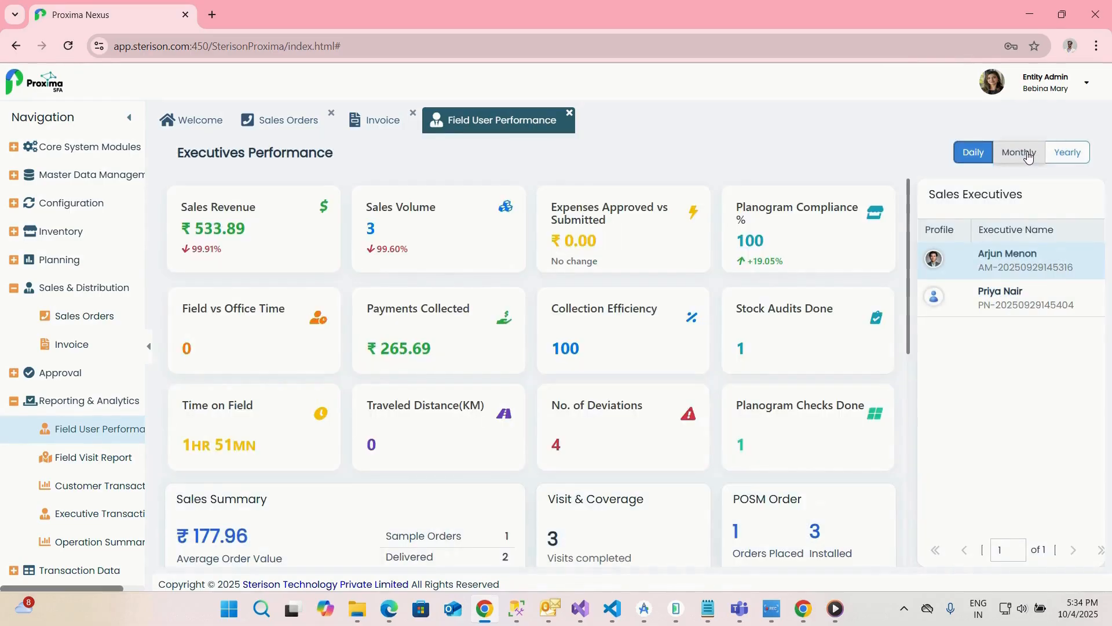
click(1027, 156)
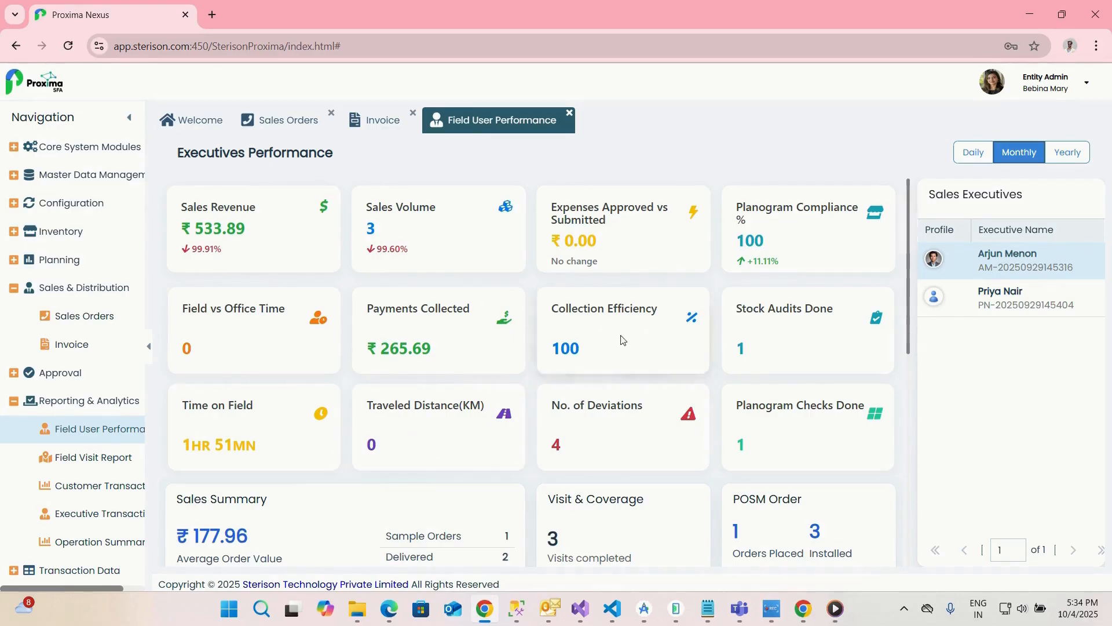
scroll(790, 350, down, 3)
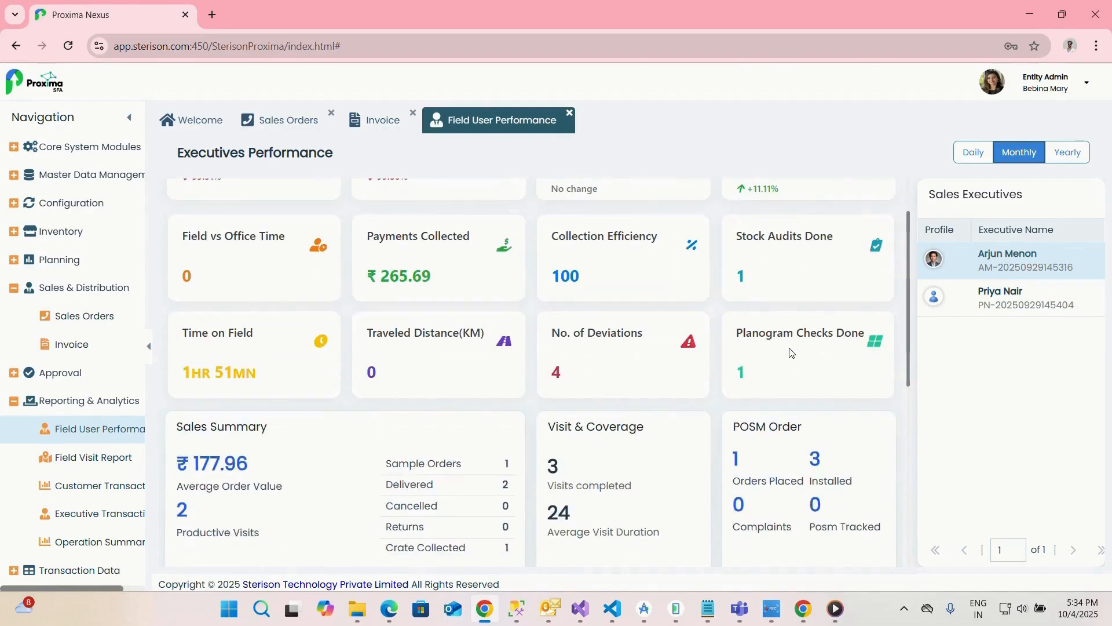
scroll(790, 352, down, 5)
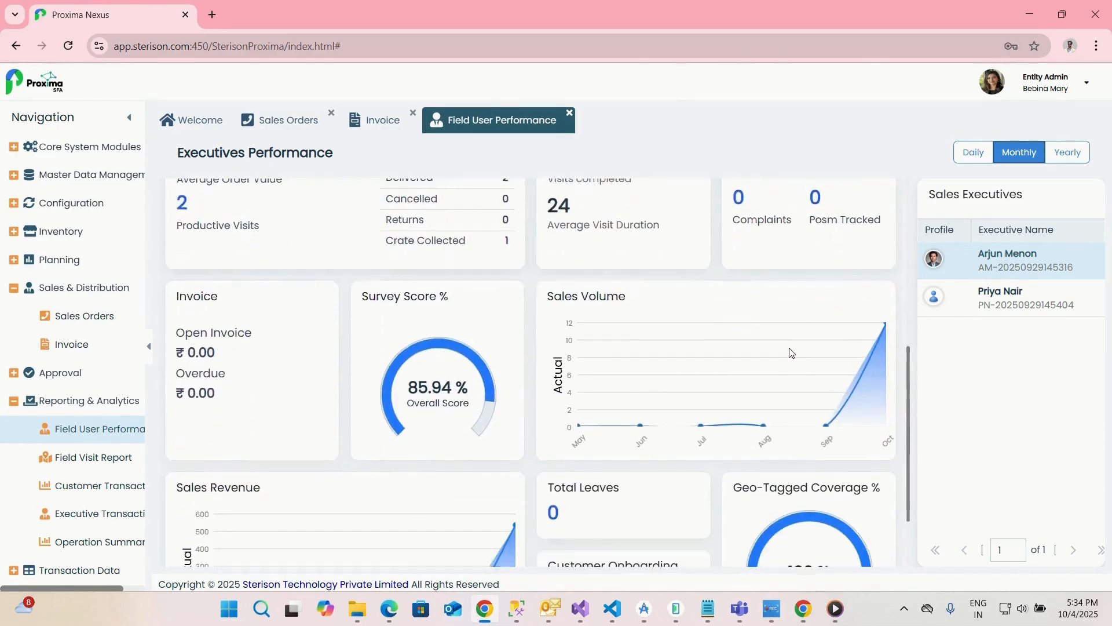
scroll(791, 352, up, 8)
Step: Load the first sales executive's performance figures, then open the Field Visit Report
click(992, 305)
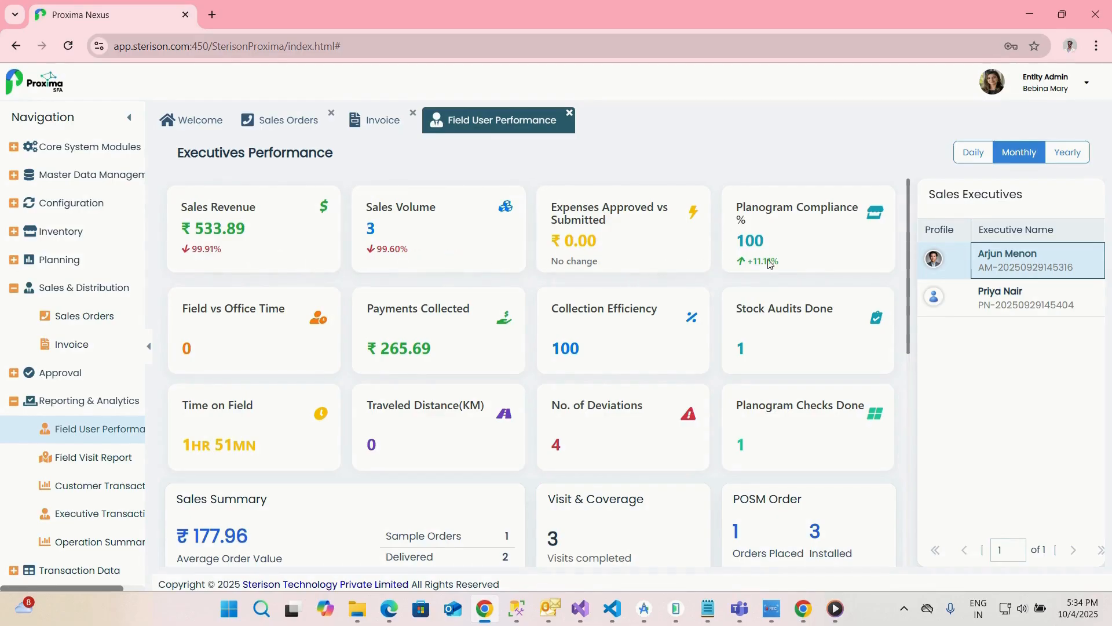
scroll(451, 346, down, 7)
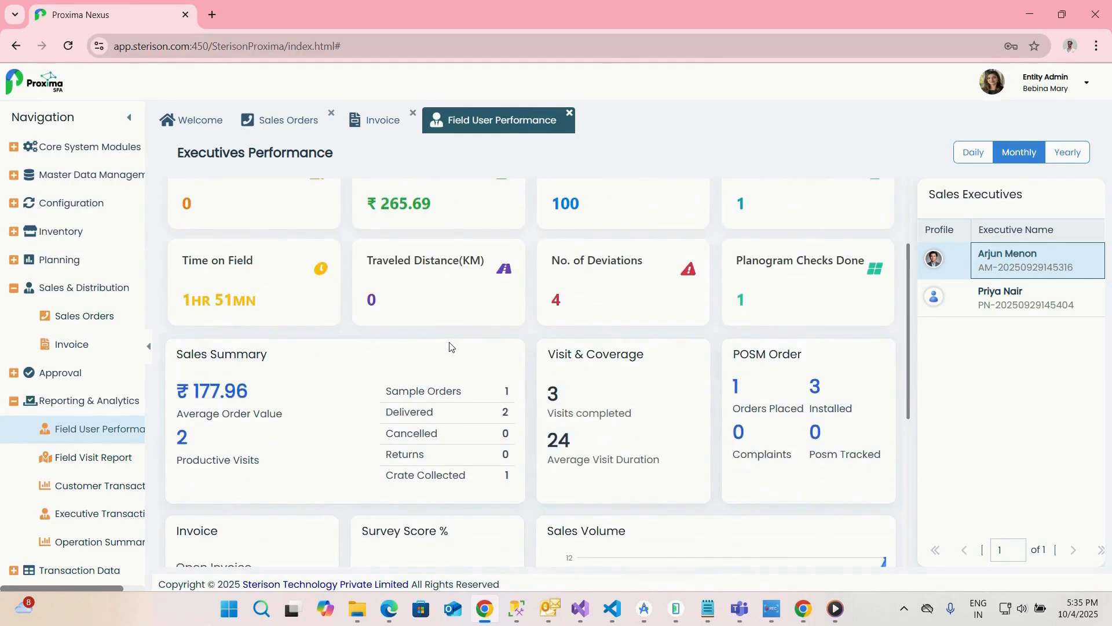
scroll(449, 346, up, 1)
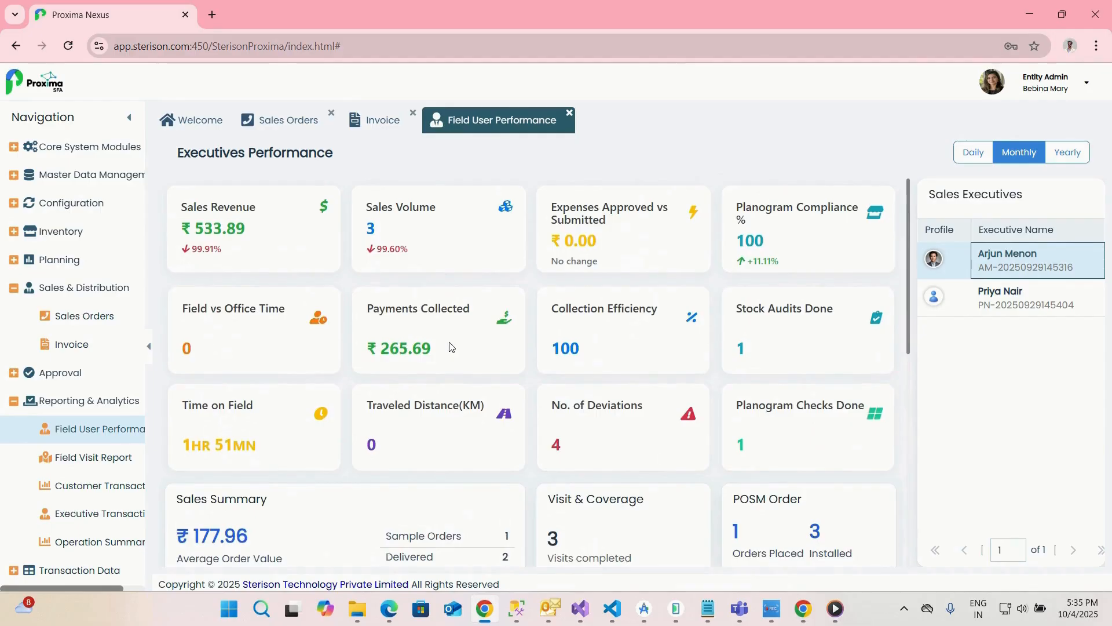
click(95, 460)
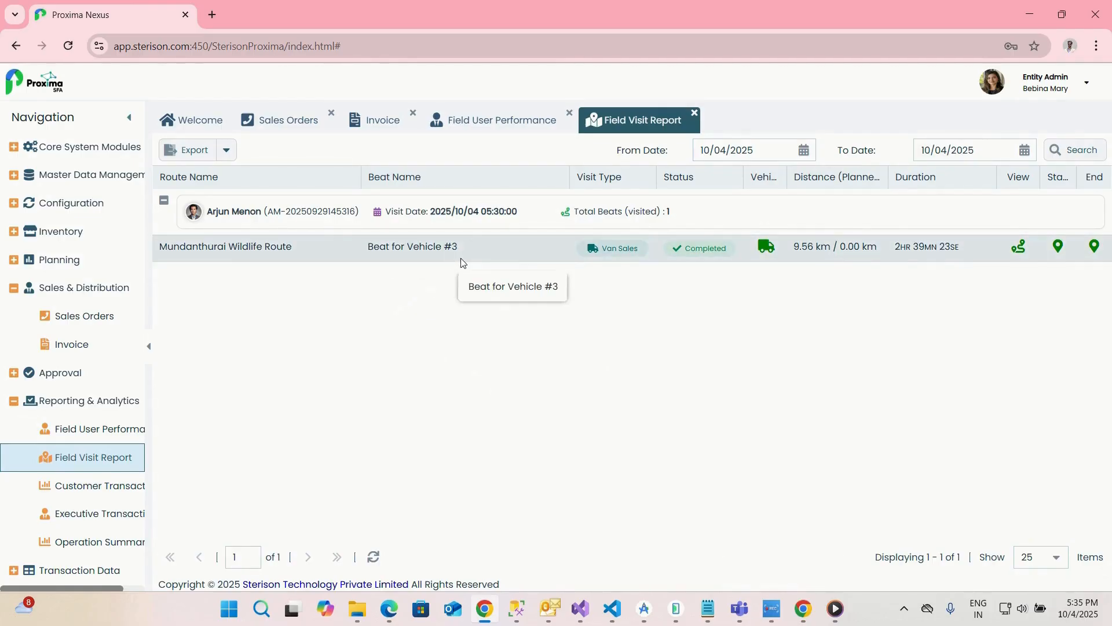
Step: Open the route visit summary and inspect its route map full screen, then return
click(1018, 248)
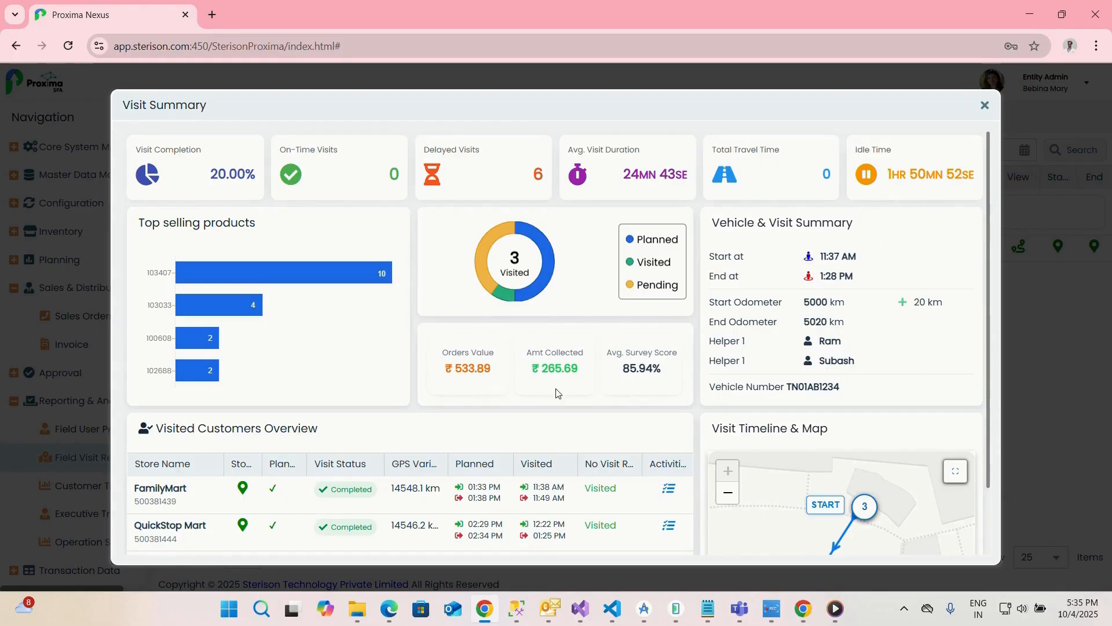
scroll(663, 379, down, 2)
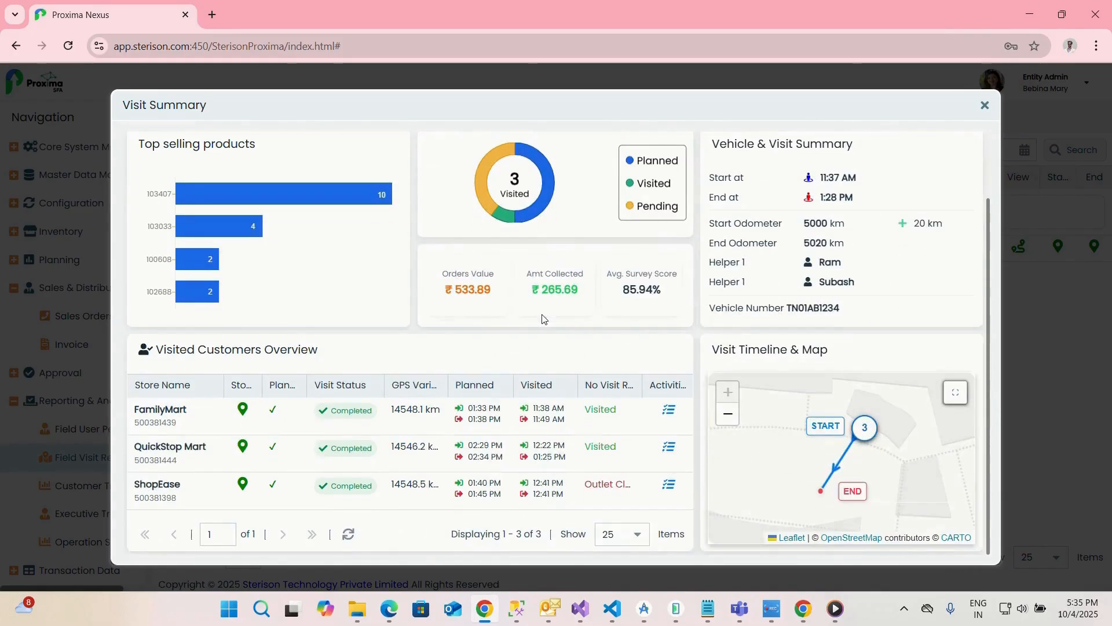
click(955, 393)
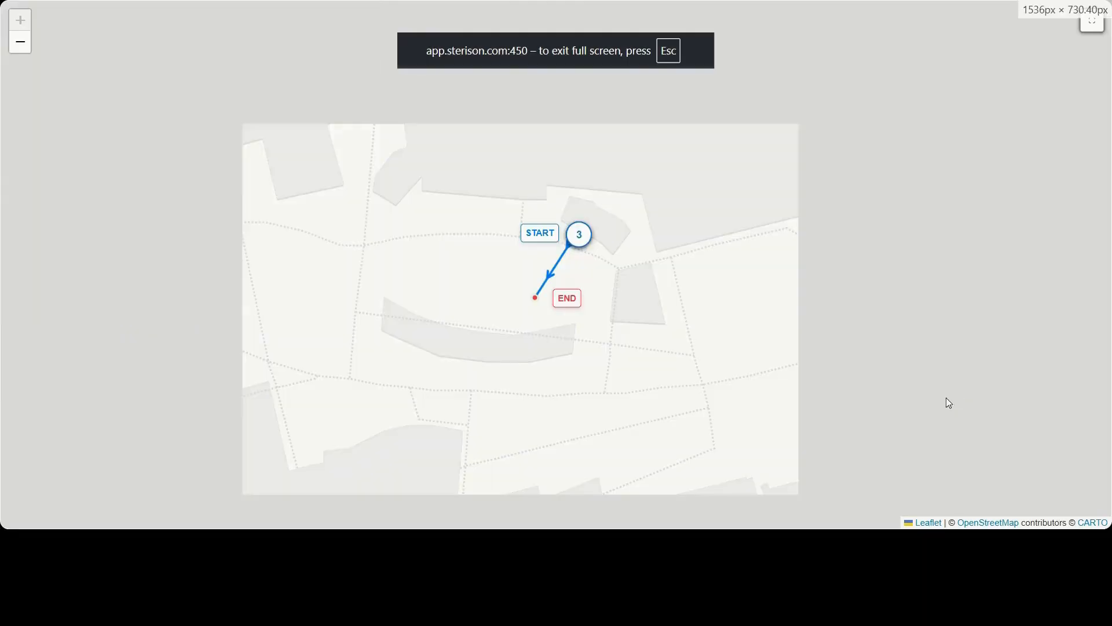
click(576, 284)
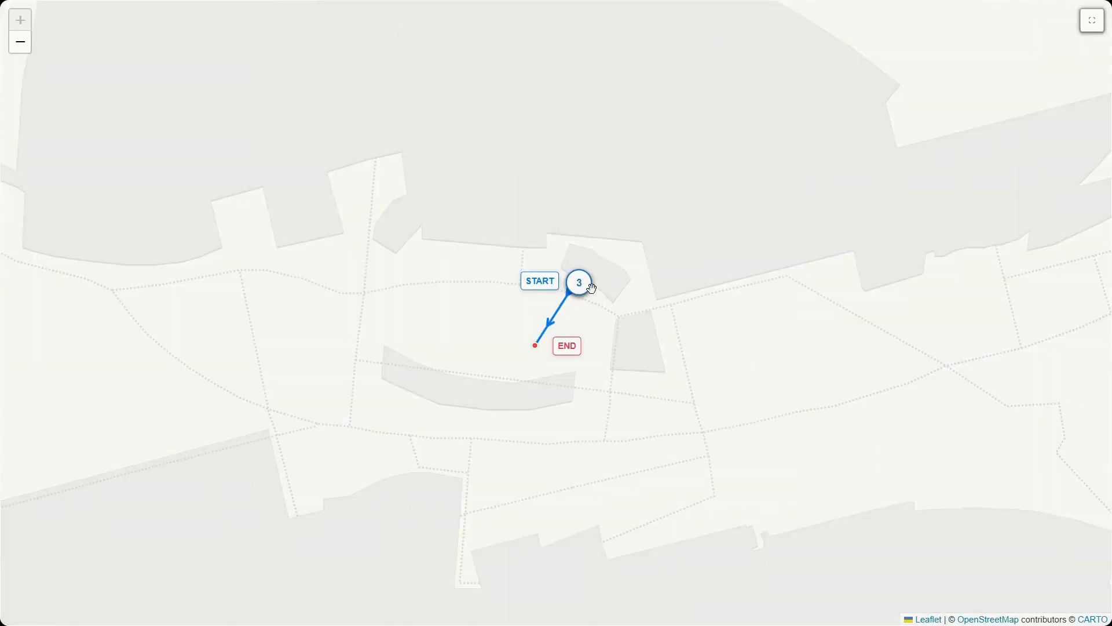
scroll(591, 293, down, 2)
click(1092, 21)
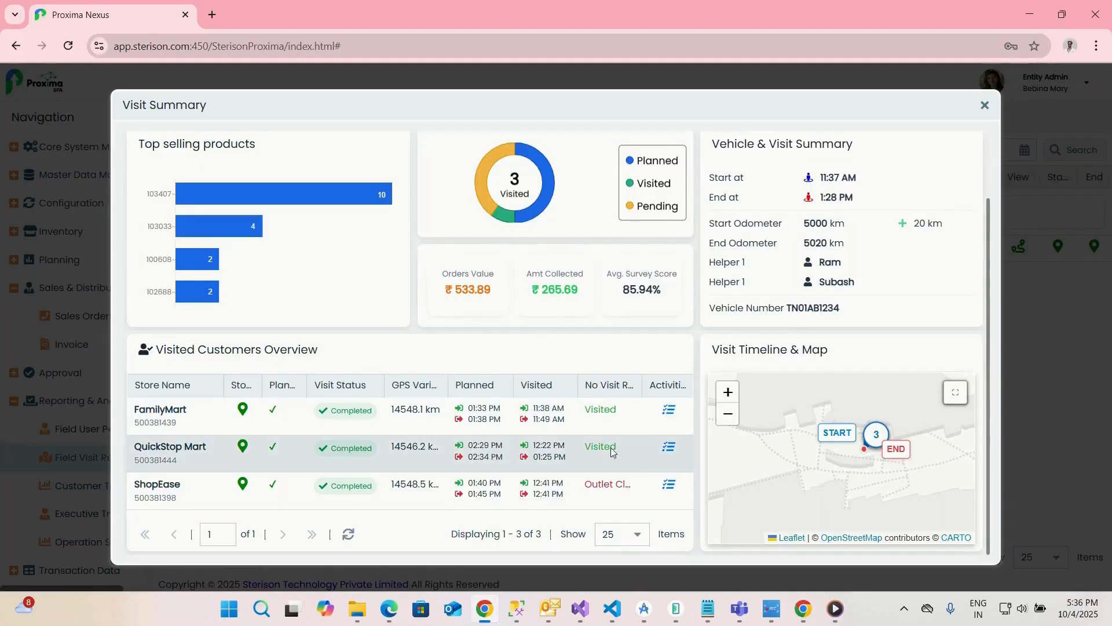
Step: Check visit activity counts for FamilyMart, QuickStop Mart and ShopEase
click(668, 409)
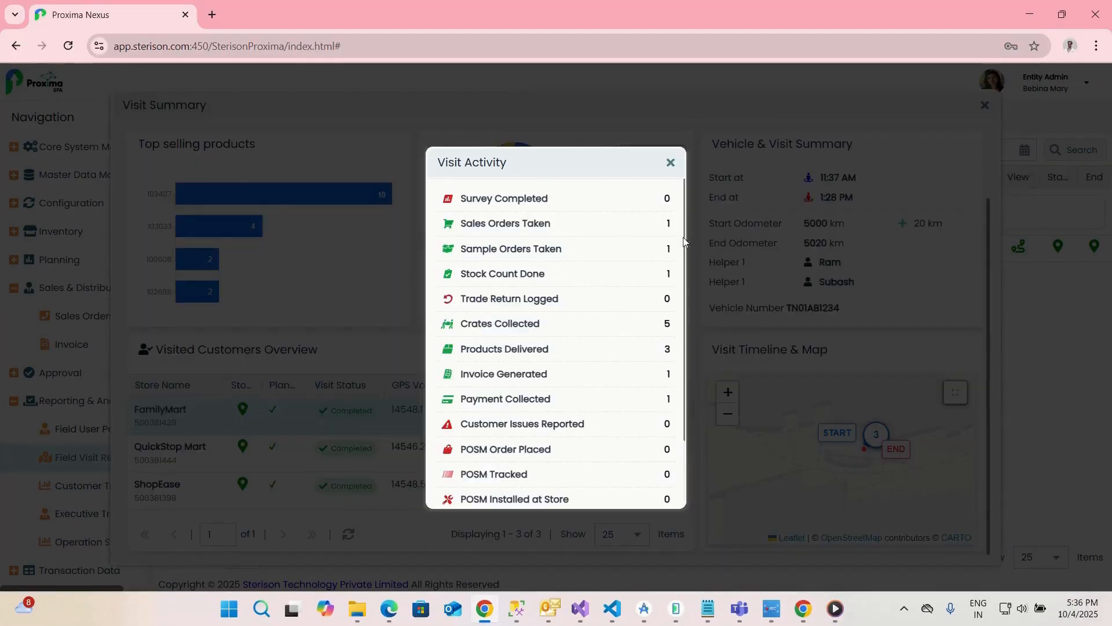
scroll(611, 403, down, 2)
scroll(611, 408, up, 2)
click(671, 164)
click(669, 447)
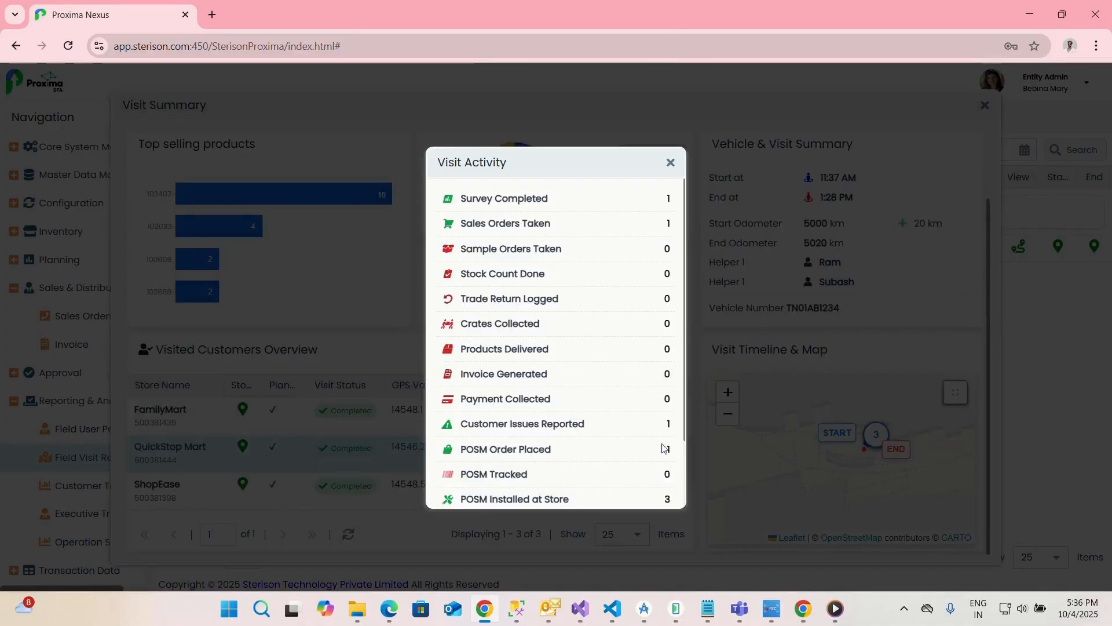
click(672, 163)
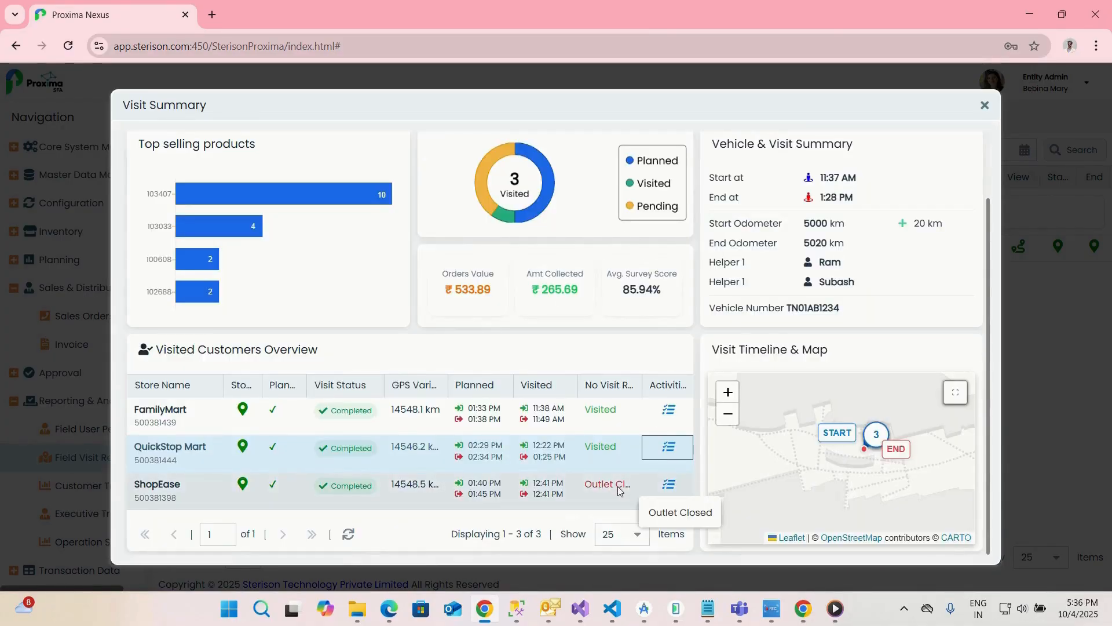
click(668, 483)
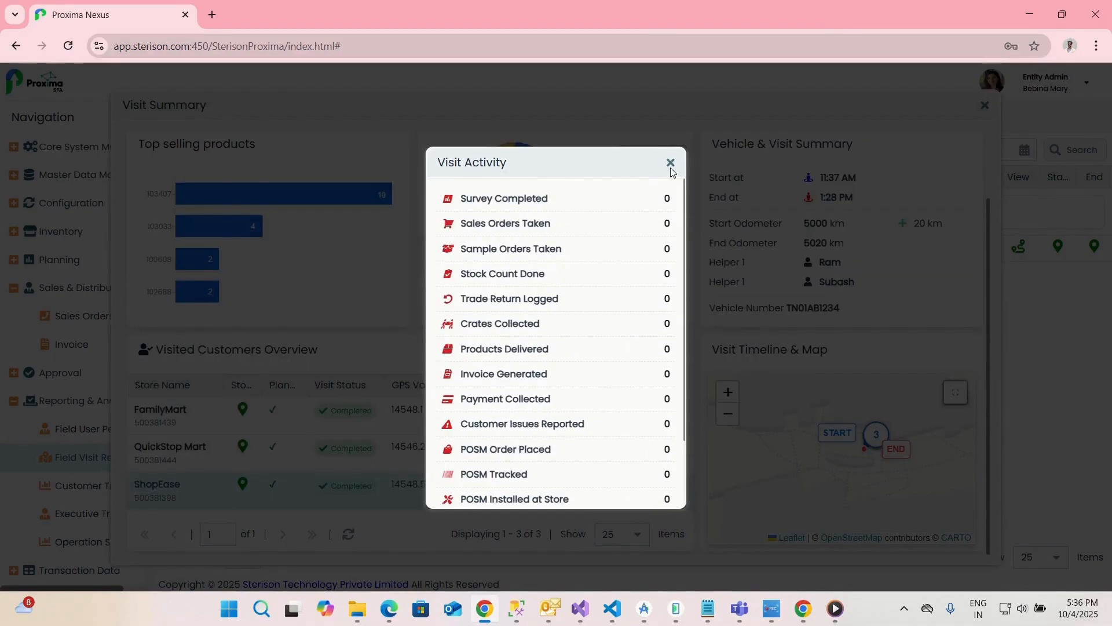
click(671, 164)
Step: Close the visit summary and open the Customer Transactions report
scroll(576, 360, up, 2)
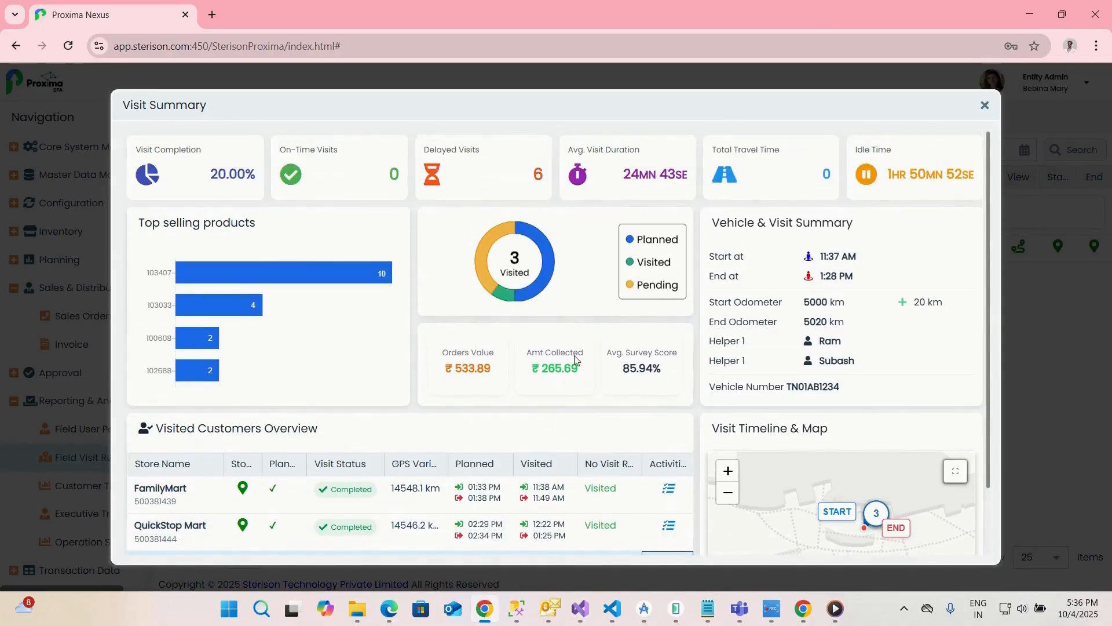
click(993, 104)
click(106, 489)
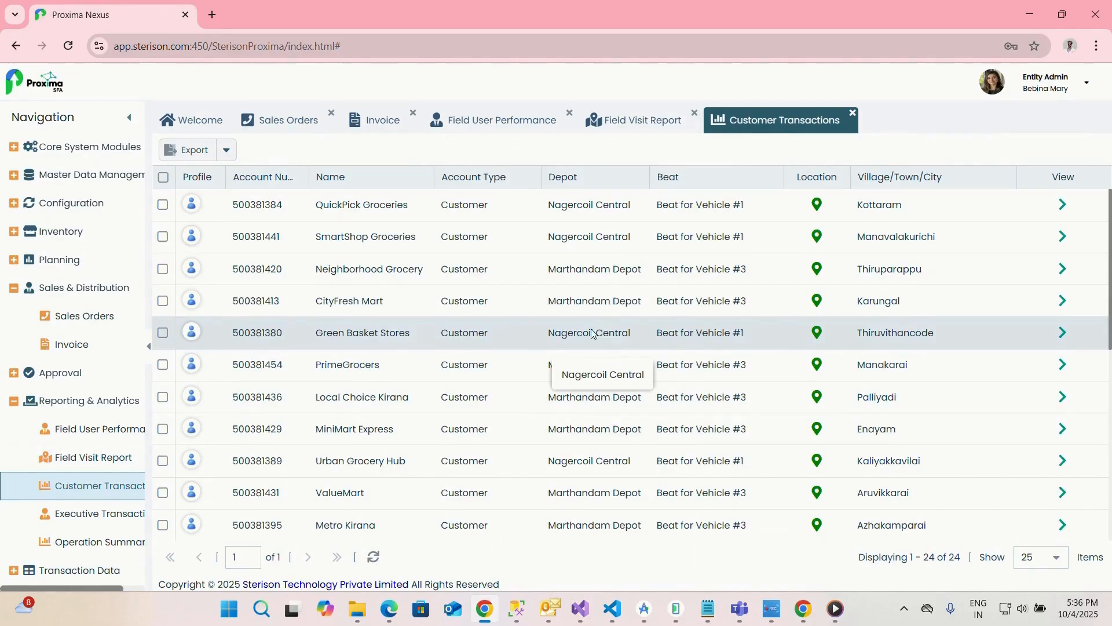
Step: Filter the customer list by Name for FamilyMart and open its customer details with Visit History
click(425, 177)
mouse_move(521, 328)
click(591, 333)
text(famil)
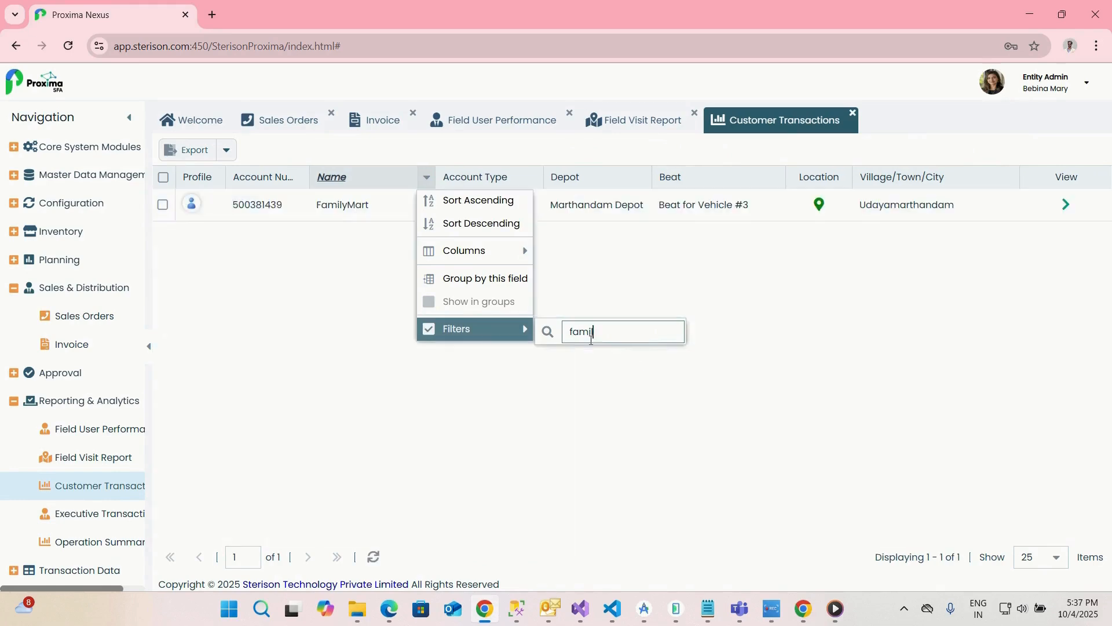
click(765, 230)
click(1067, 205)
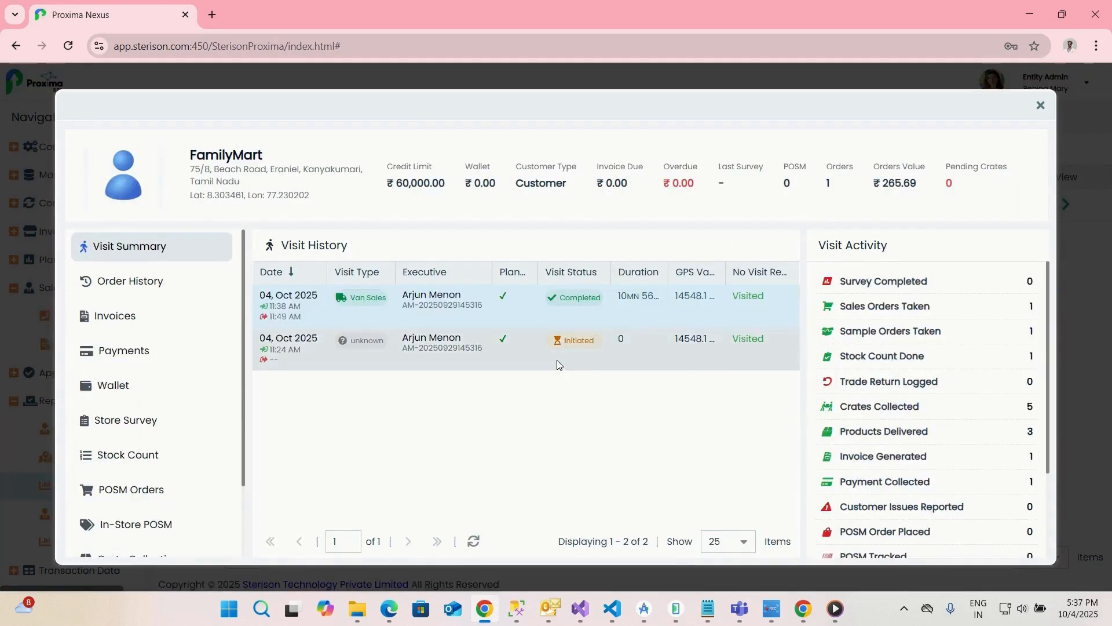
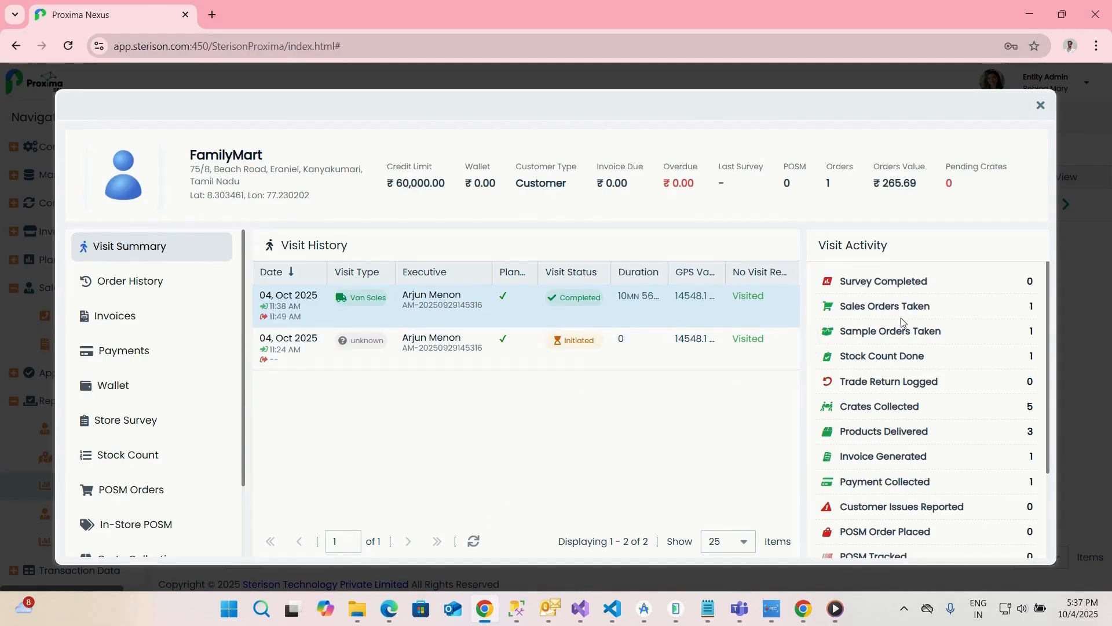
Step: Inspect FamilyMart's delivered van sales order items and its delivery history of products and crates
scroll(921, 345, down, 2)
scroll(918, 345, up, 2)
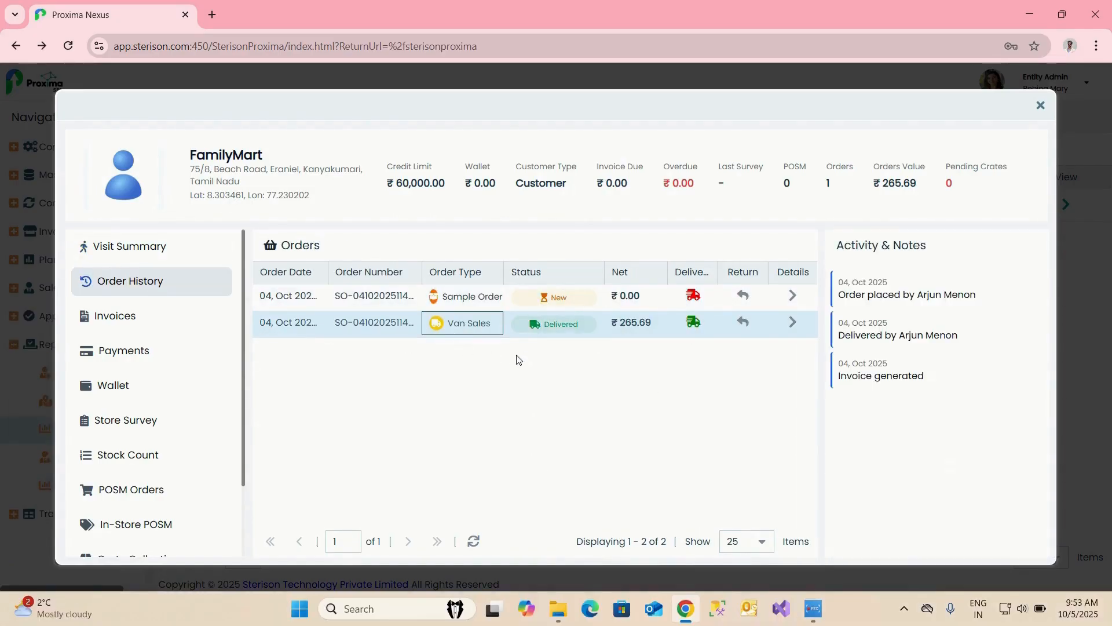
click(792, 322)
click(693, 322)
click(132, 216)
click(133, 344)
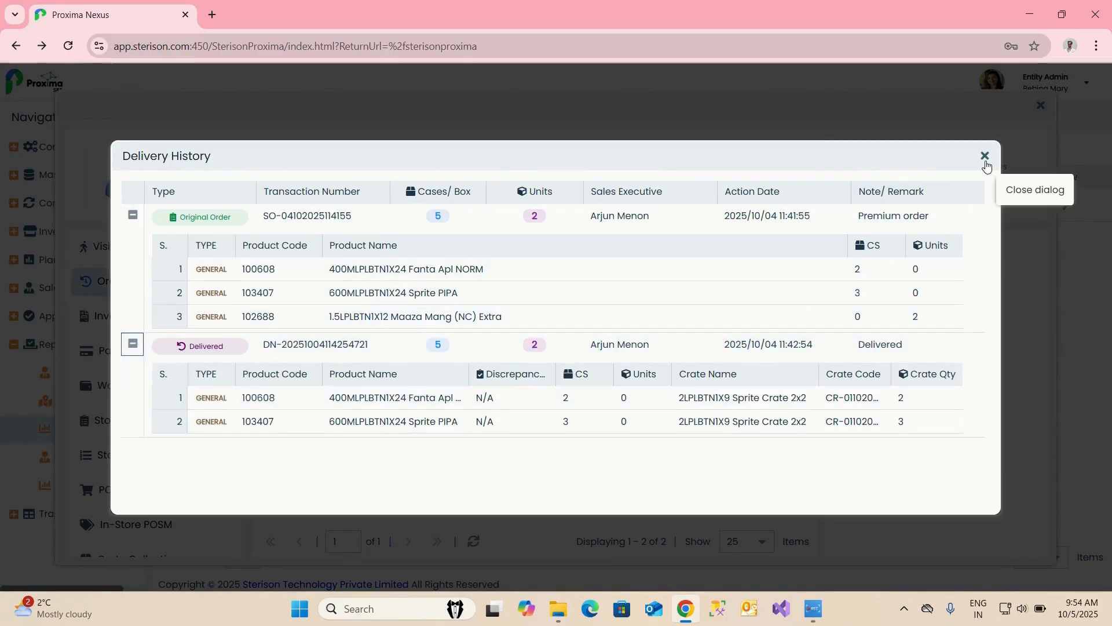
click(984, 157)
Step: Review FamilyMart's paid invoice item details and its payment collection details
click(132, 316)
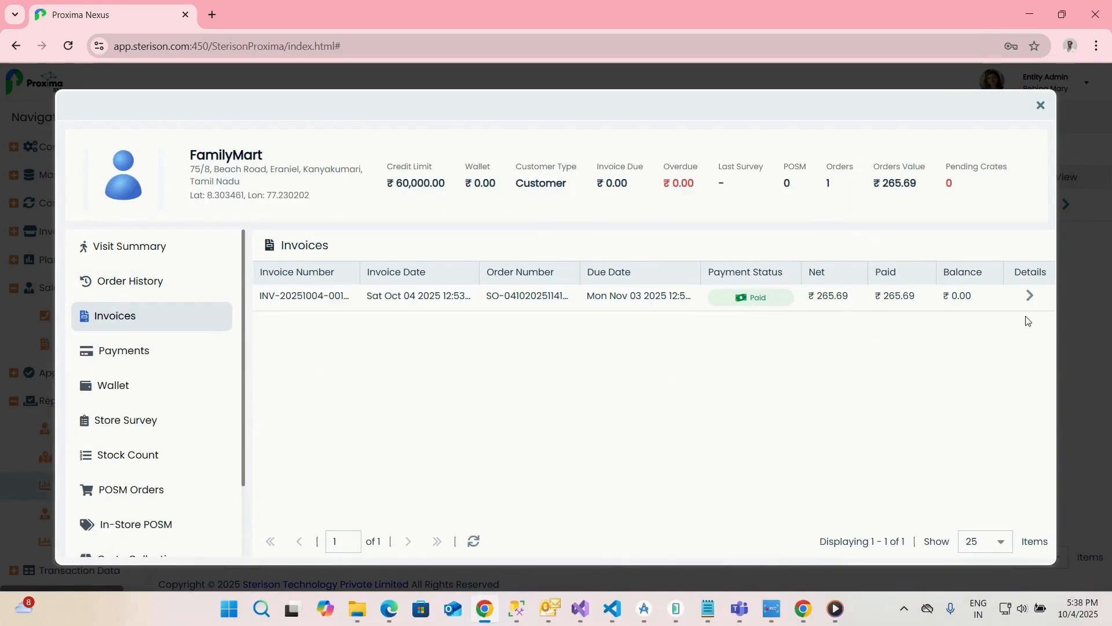
click(1030, 296)
click(128, 355)
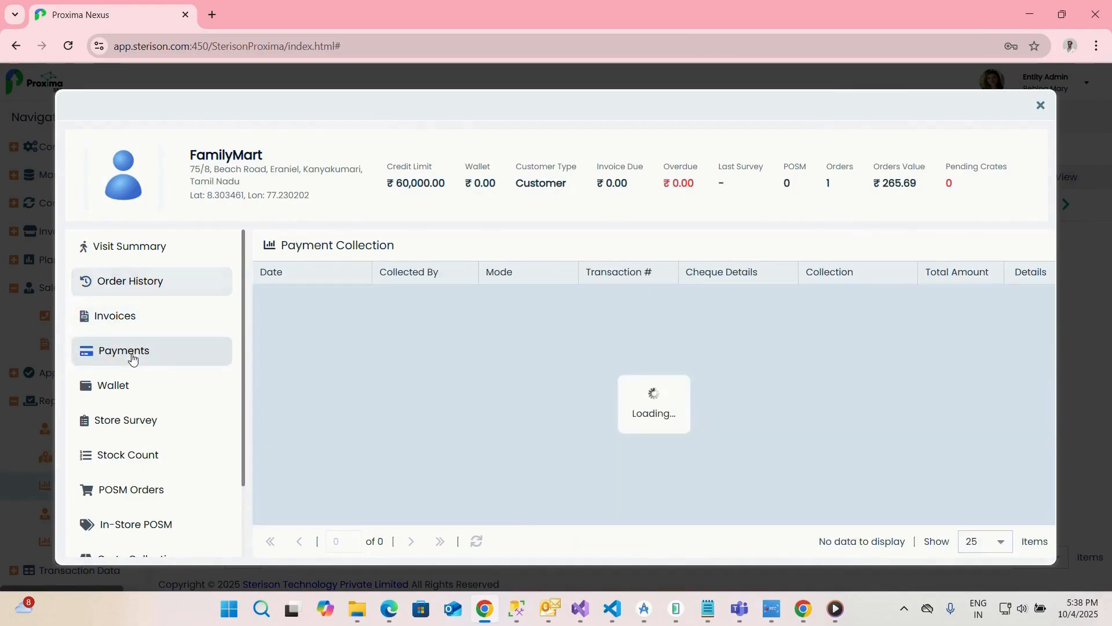
click(1040, 297)
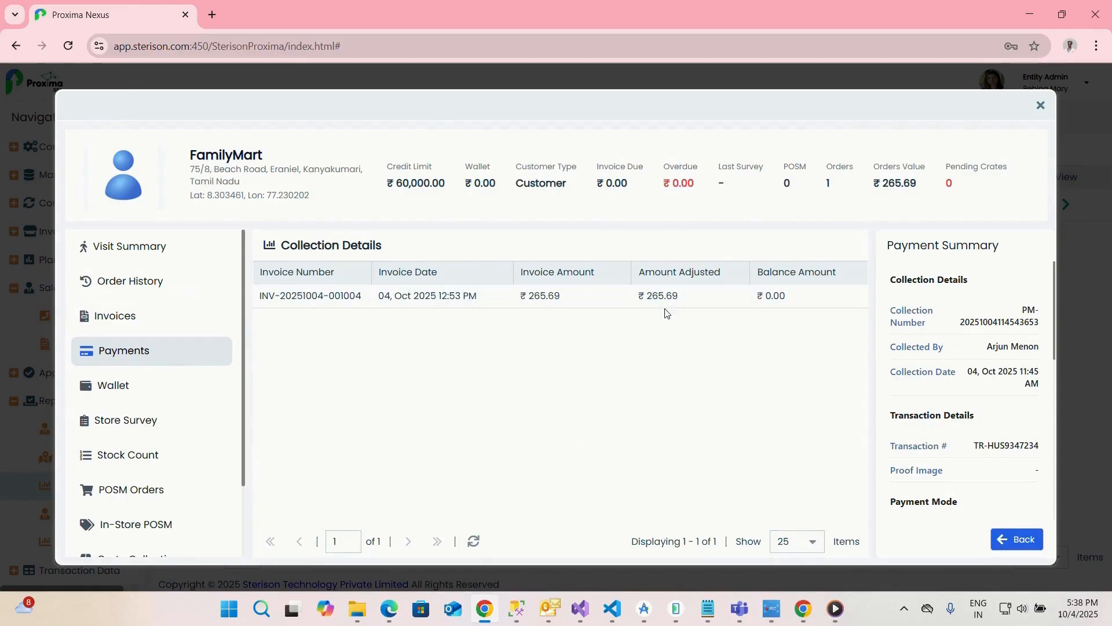
scroll(985, 411, down, 3)
scroll(984, 412, up, 3)
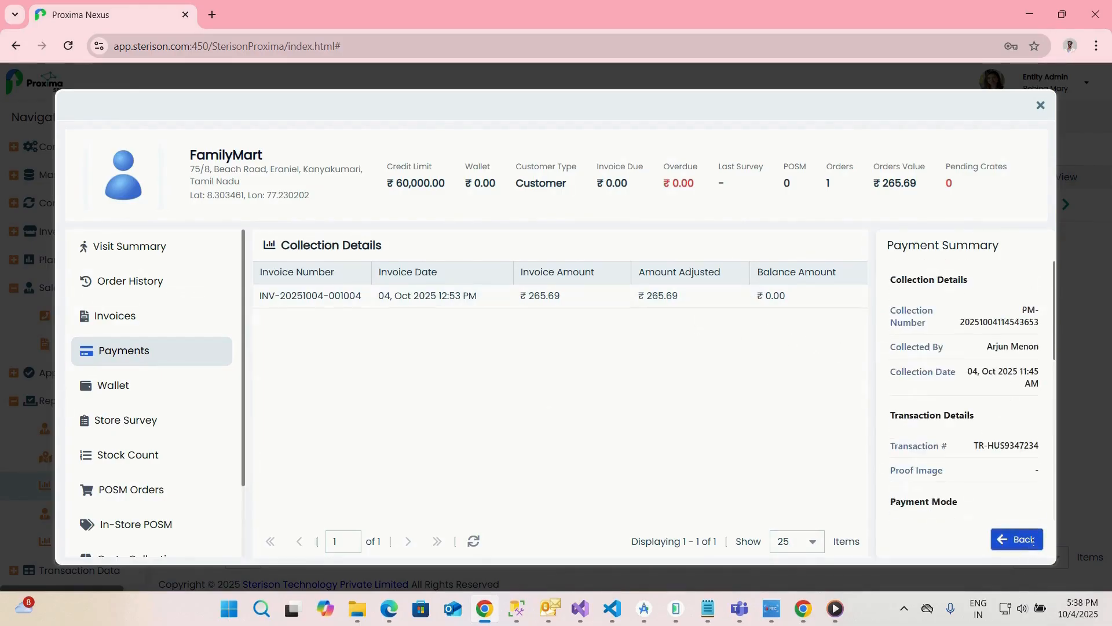
click(1018, 540)
Step: Browse FamilyMart's wallet transactions, store surveys, stock counts and the installed POSM order's items
click(110, 386)
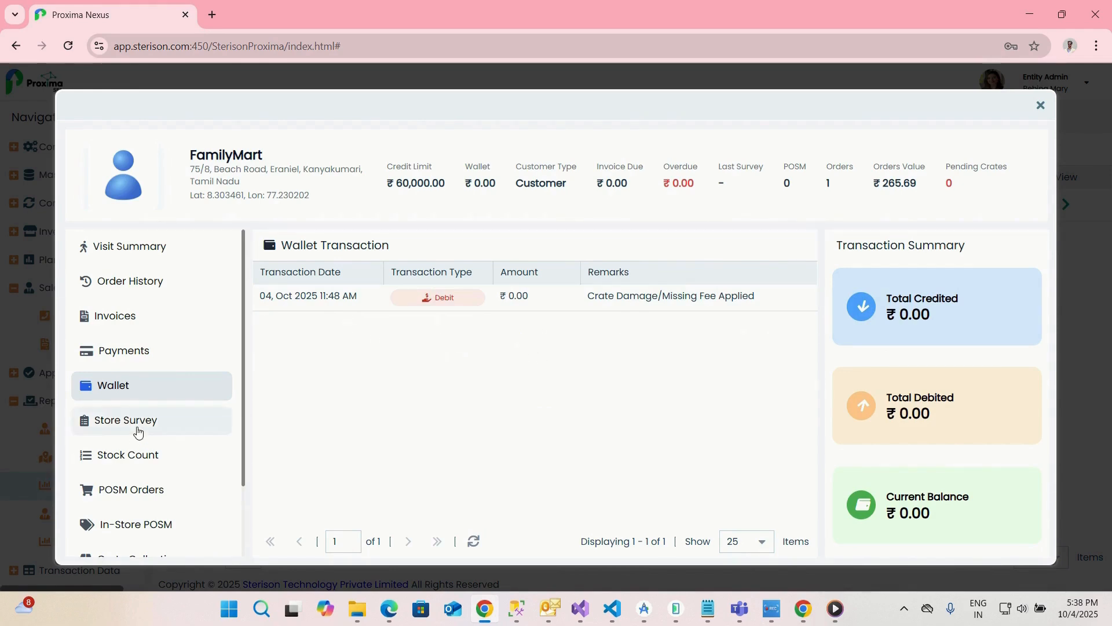
click(168, 420)
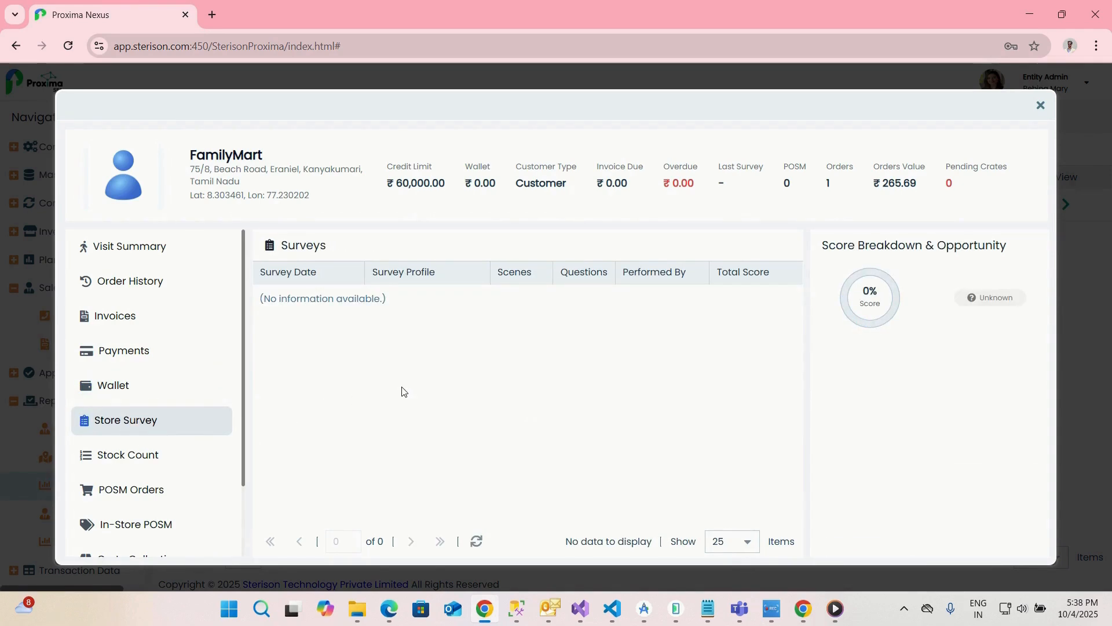
click(210, 447)
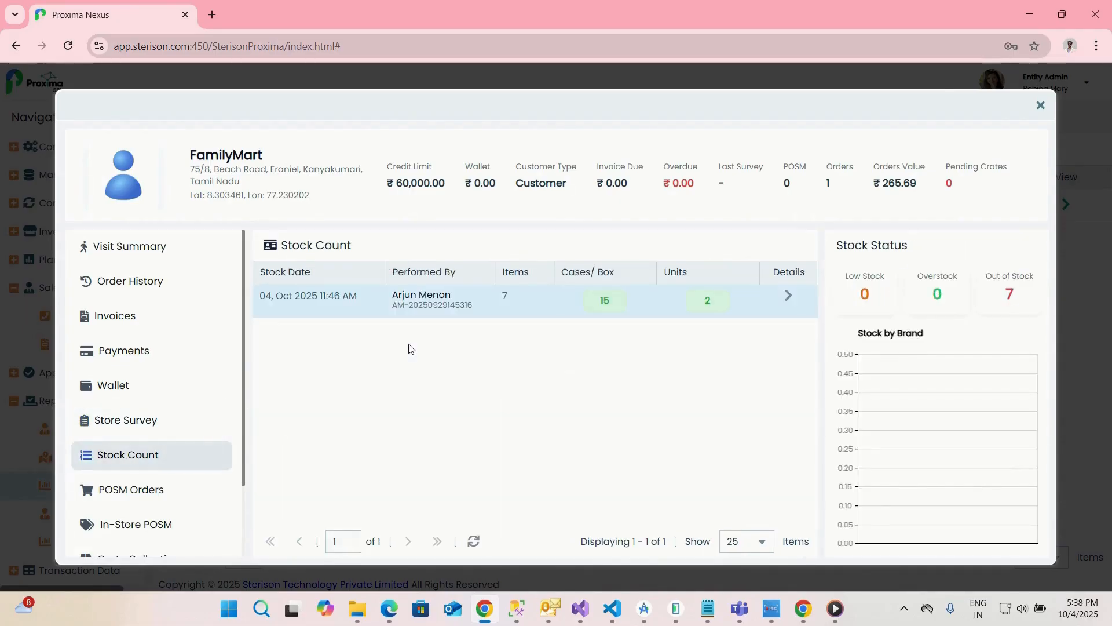
click(162, 489)
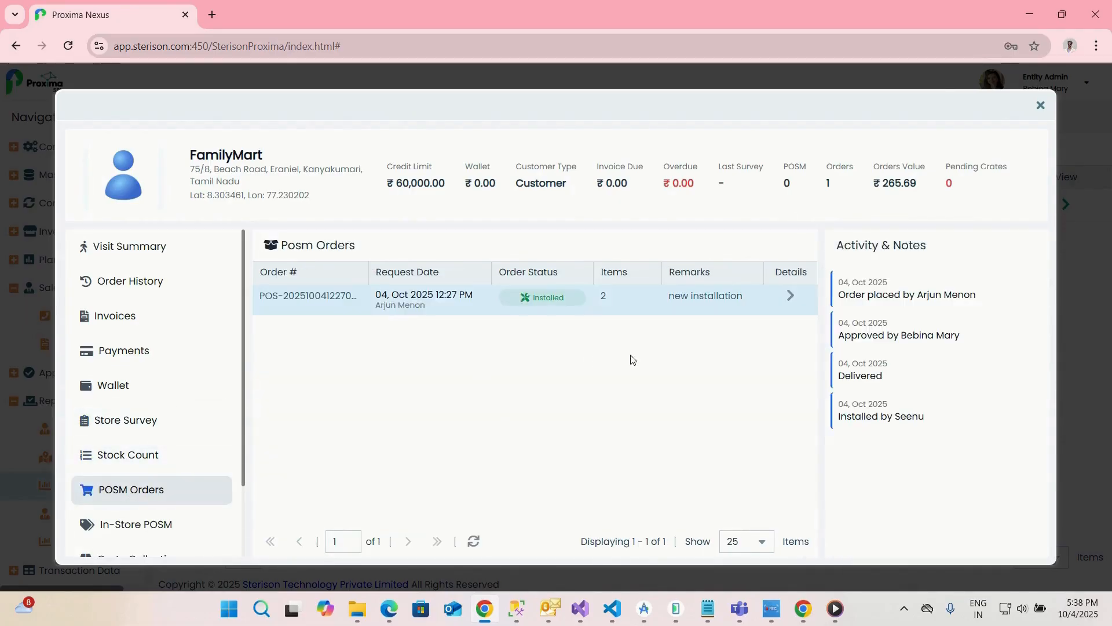
click(789, 298)
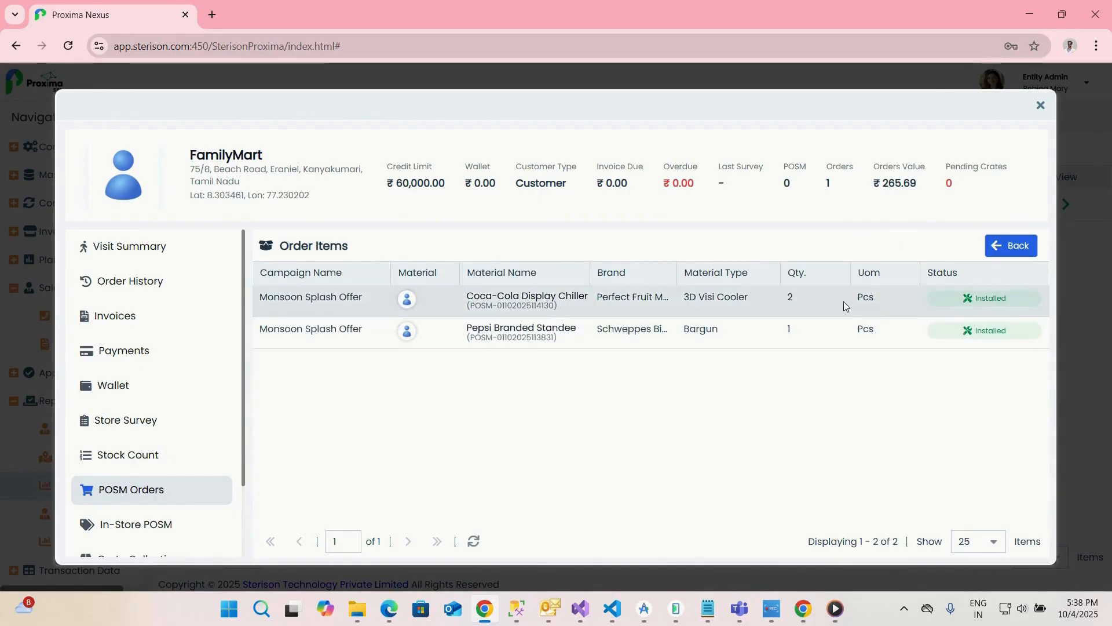
click(1011, 246)
Step: Check in-store POSM and crate collections, then apply the 'quick' customer name filter
click(180, 538)
scroll(171, 457, down, 2)
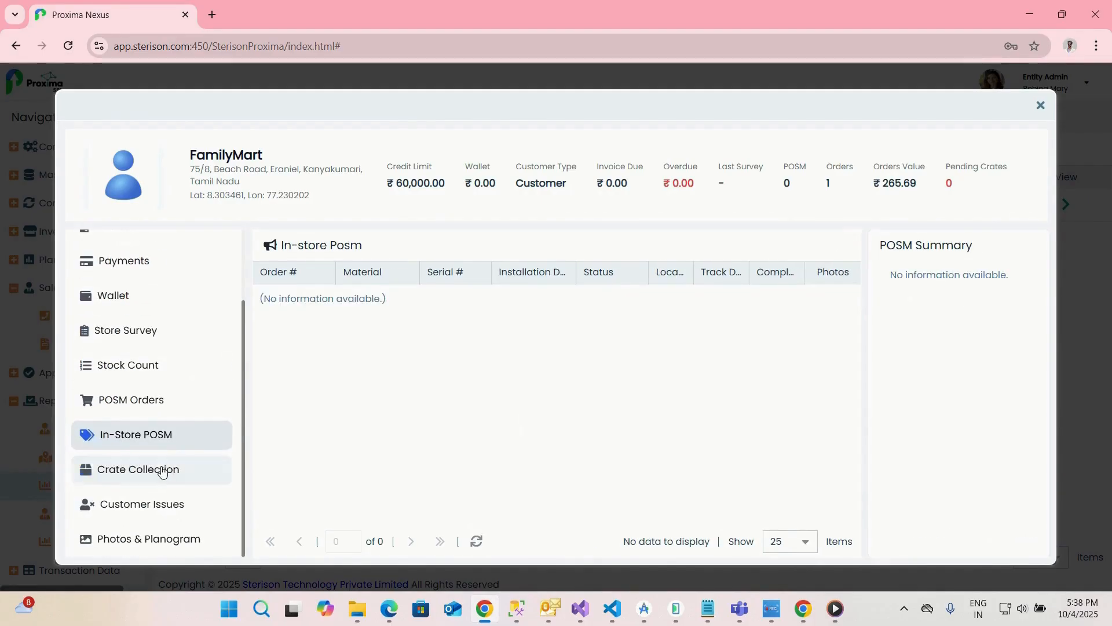
click(166, 467)
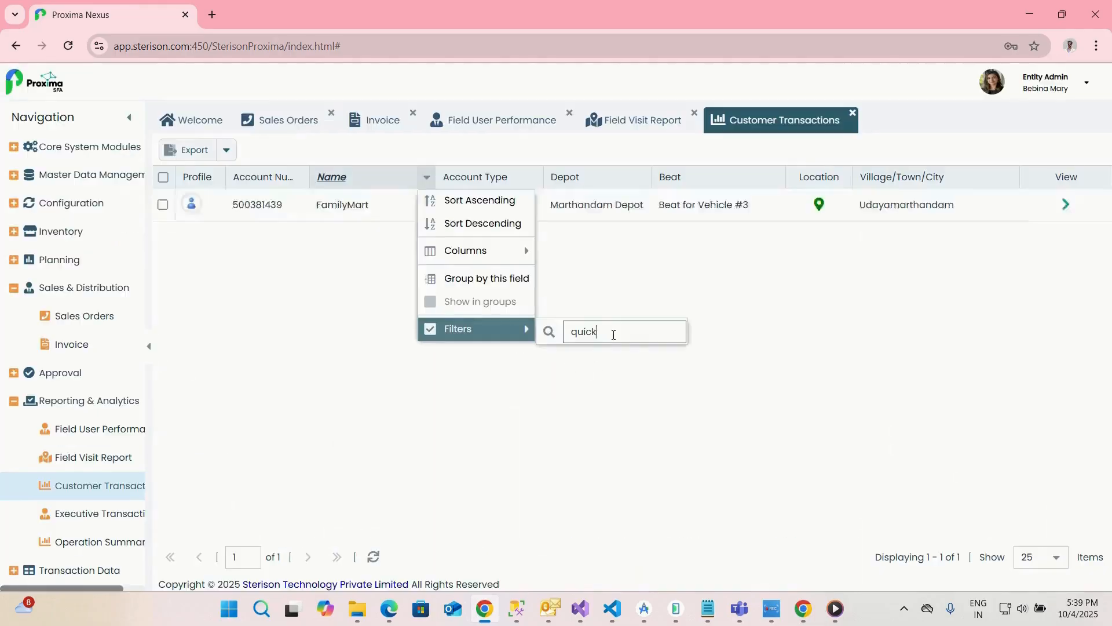
key(Return)
click(1066, 237)
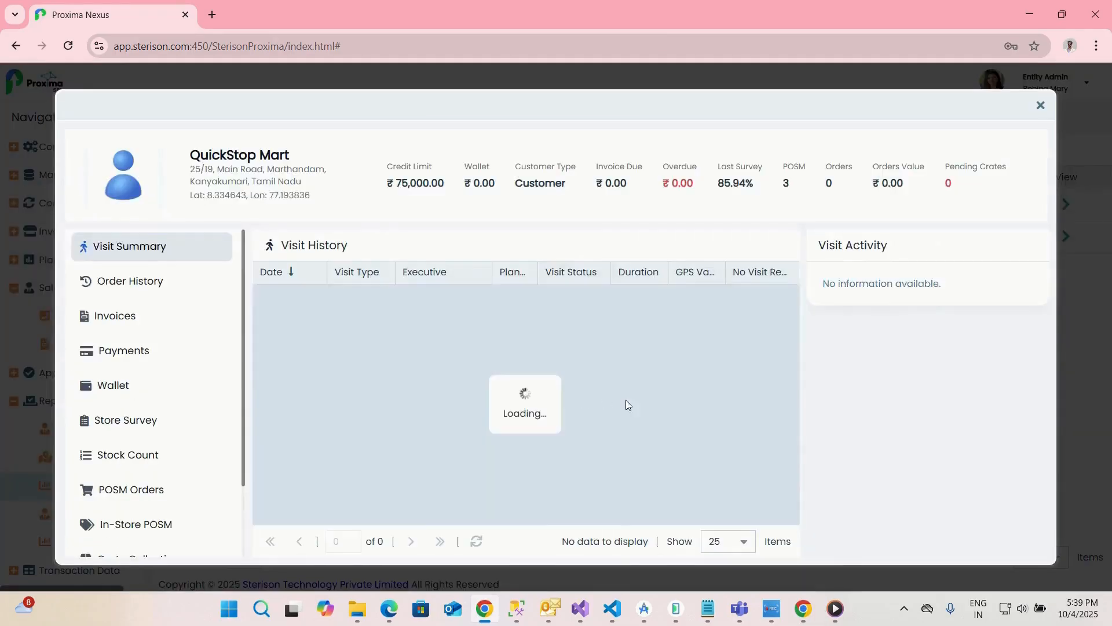
click(150, 287)
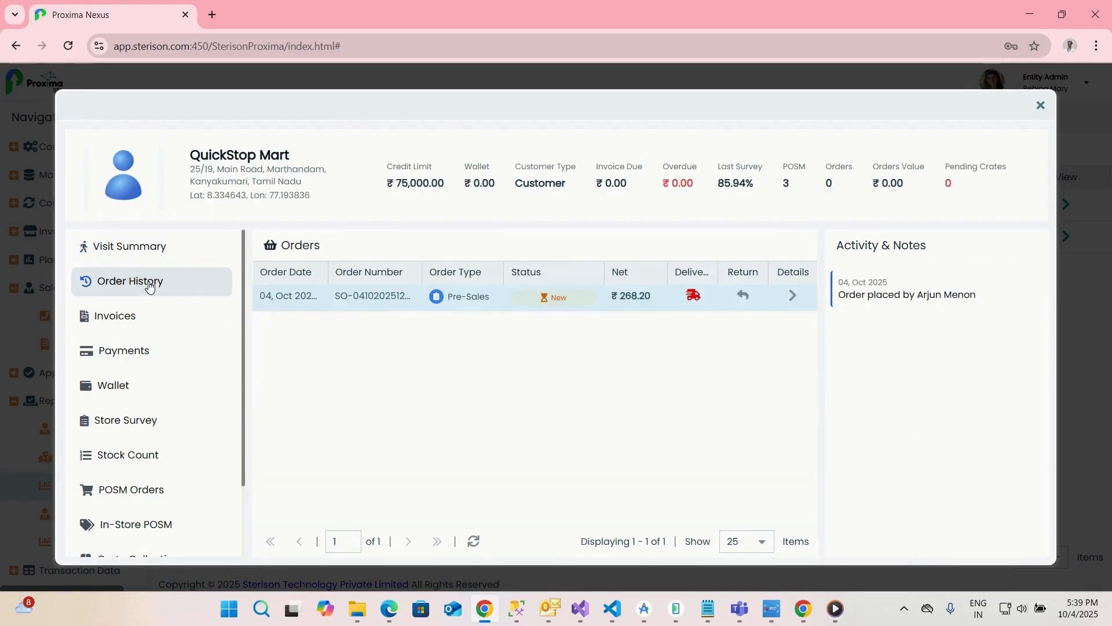
click(792, 297)
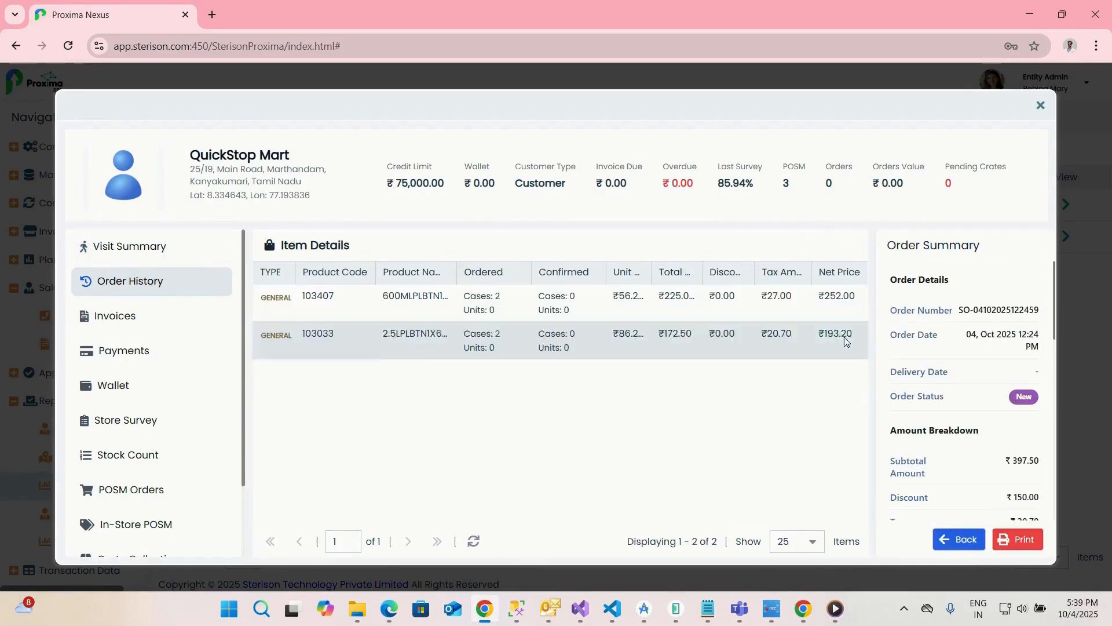
click(961, 541)
click(126, 420)
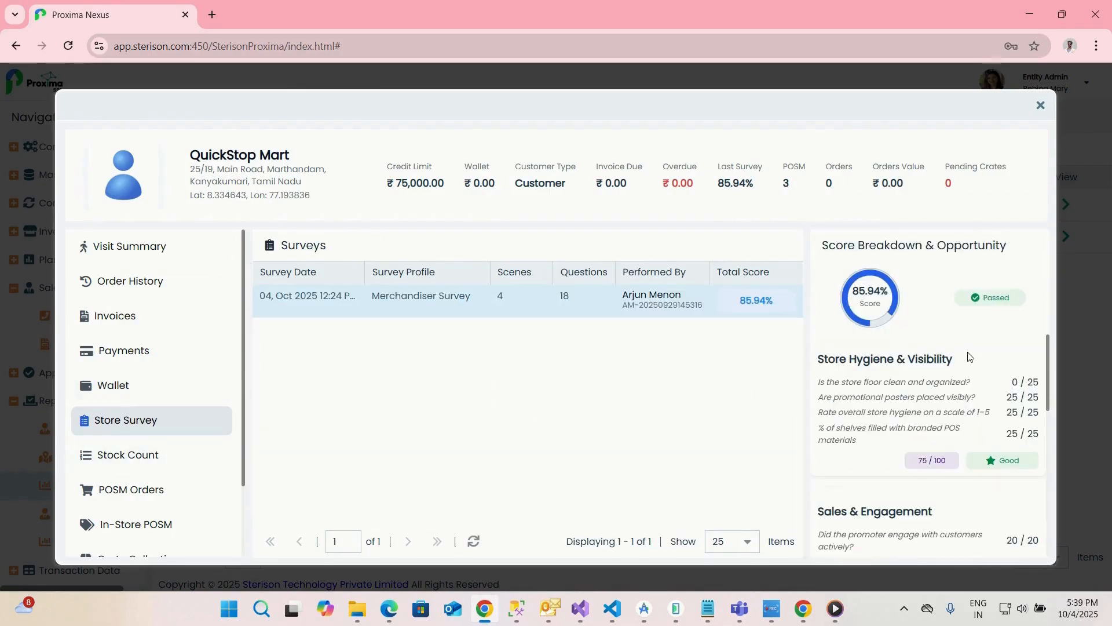
scroll(968, 370, down, 5)
scroll(968, 387, up, 3)
click(119, 456)
click(140, 492)
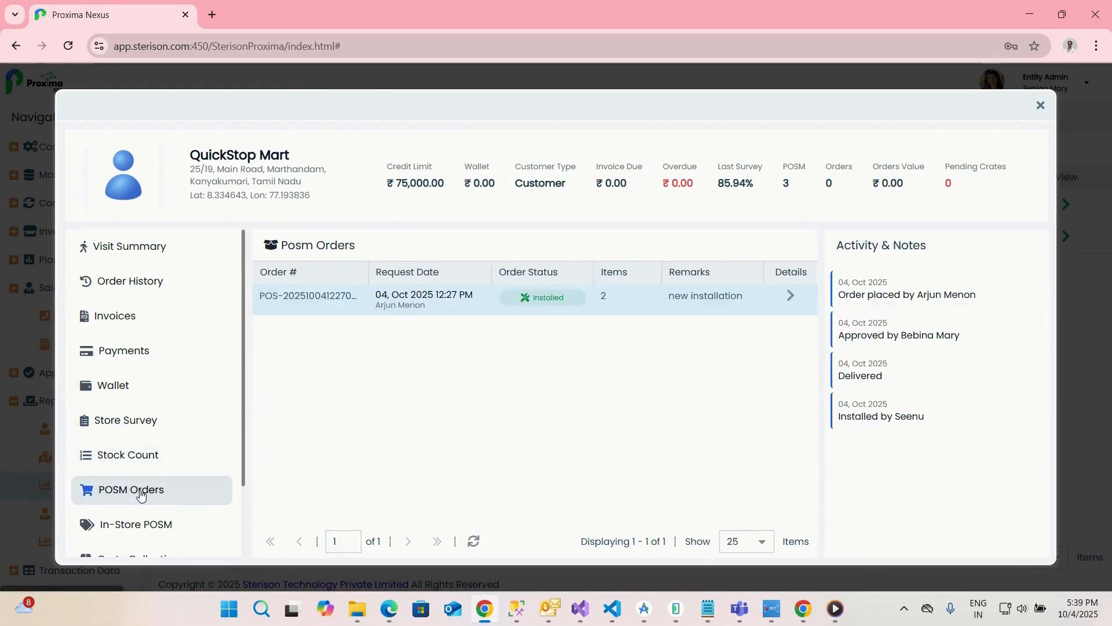
click(791, 304)
click(144, 531)
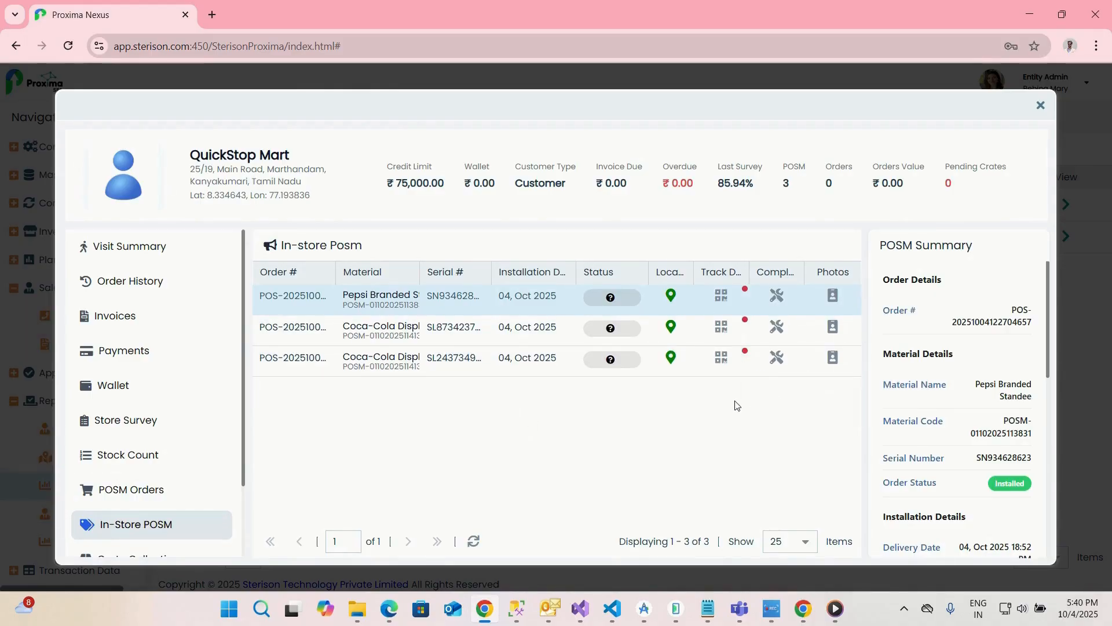
click(672, 326)
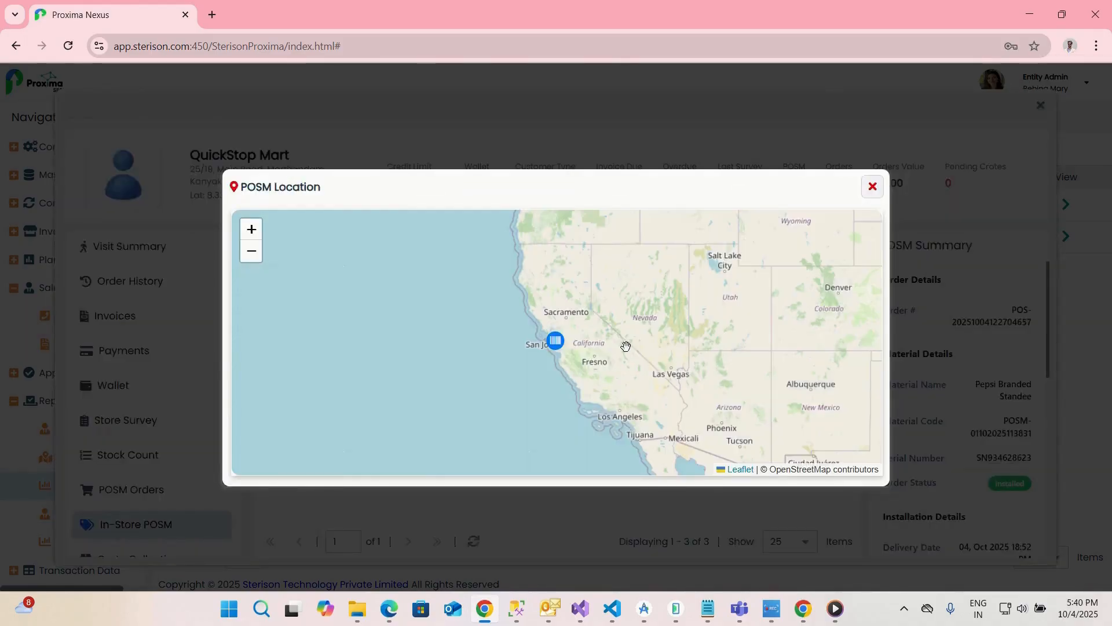
click(872, 187)
scroll(927, 376, down, 4)
scroll(927, 377, up, 4)
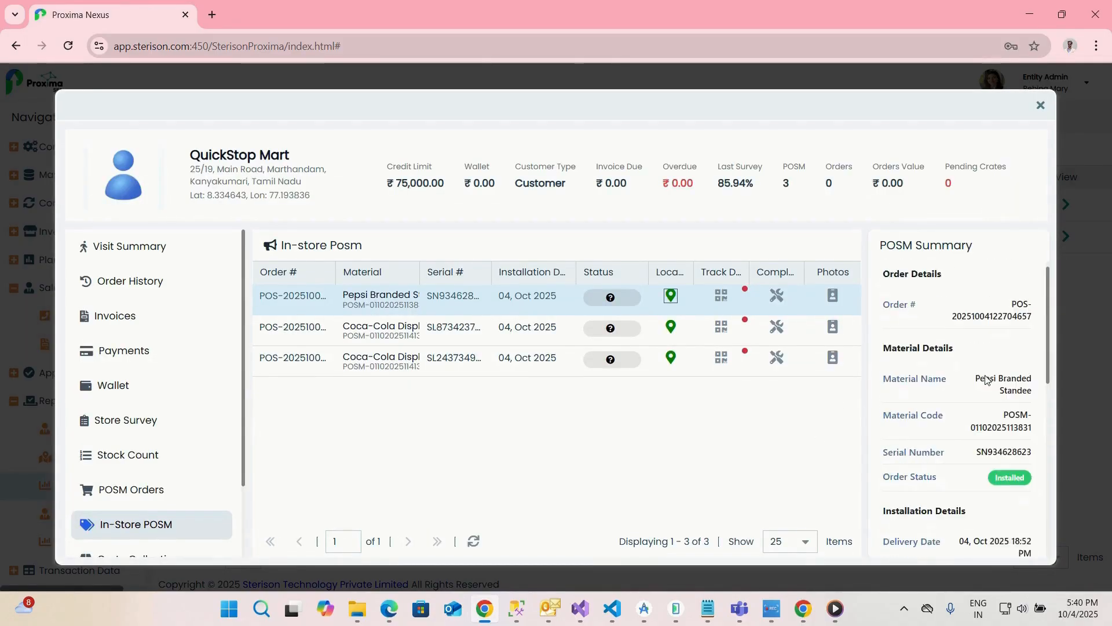
scroll(171, 452, down, 2)
click(168, 469)
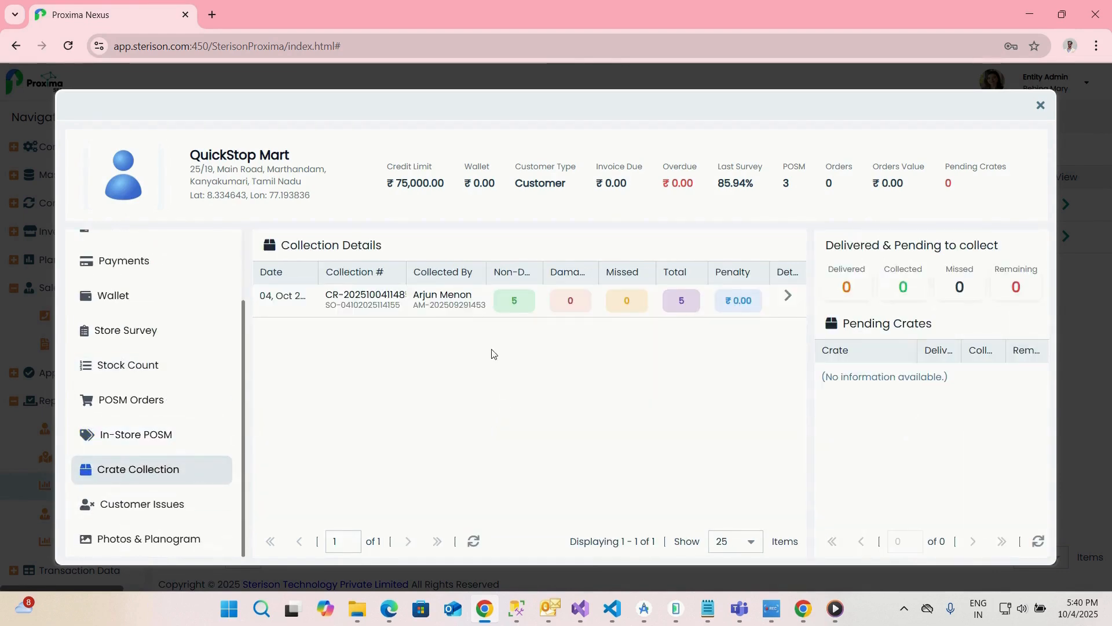
click(788, 297)
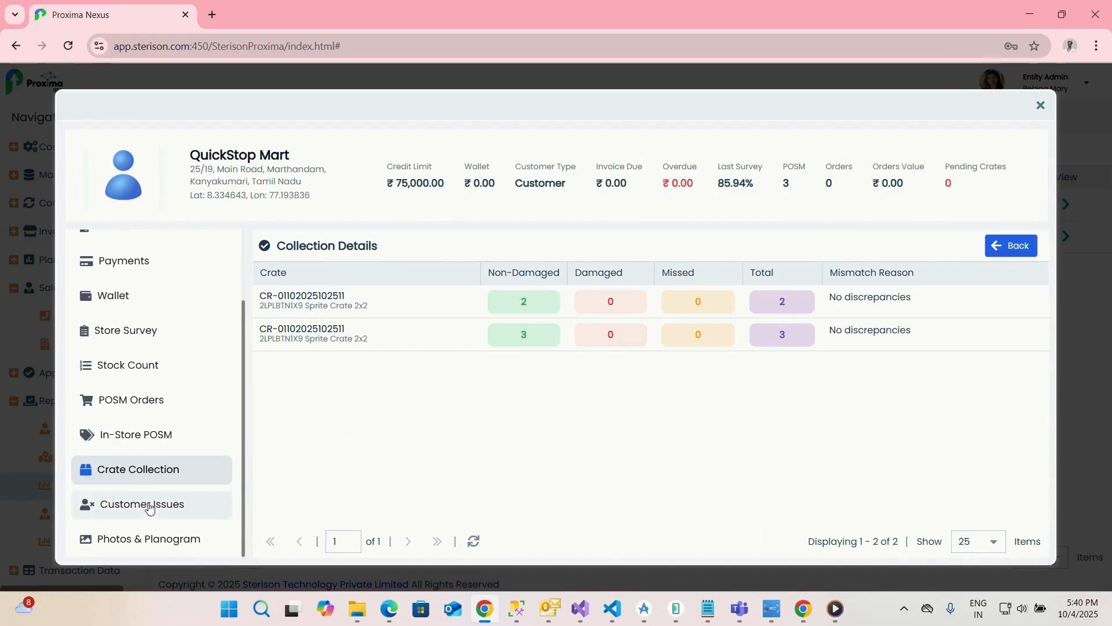
click(147, 505)
scroll(971, 347, down, 3)
scroll(985, 310, up, 3)
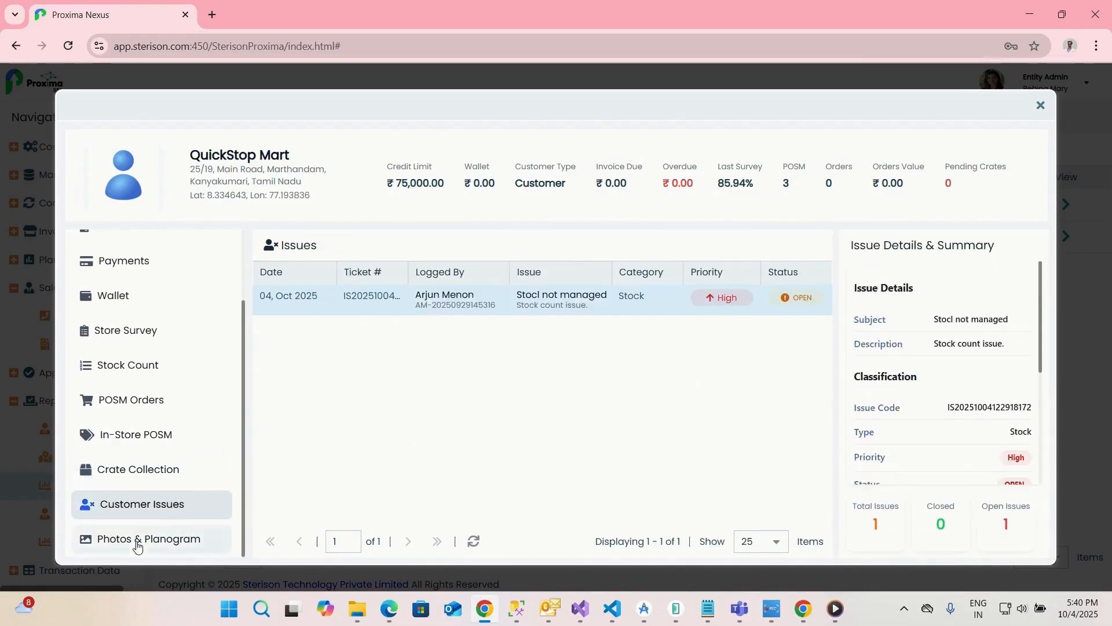
click(1041, 105)
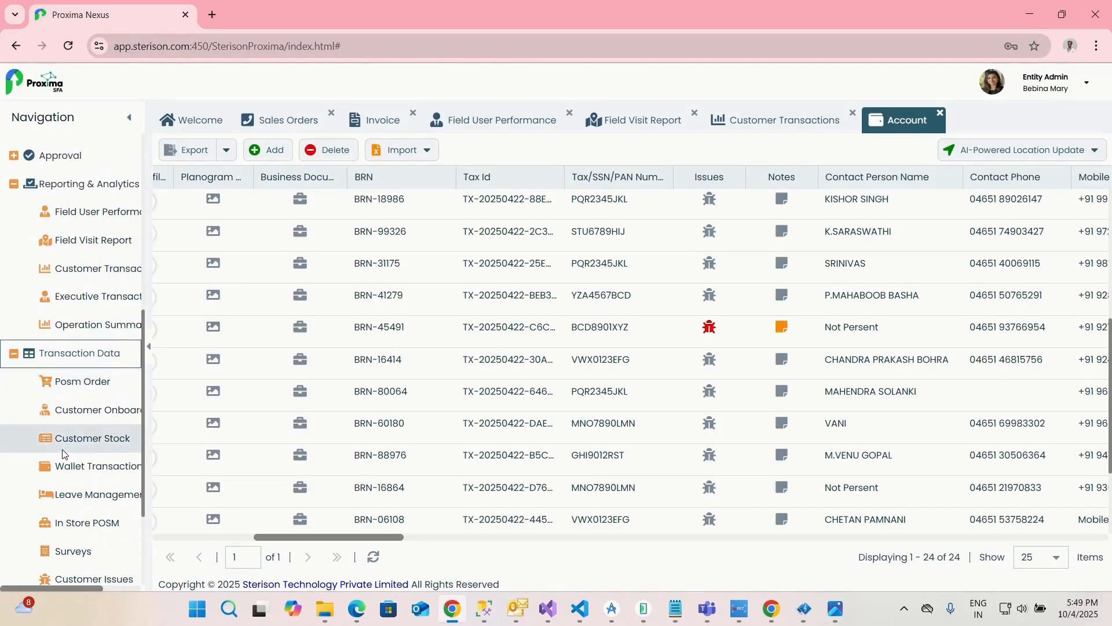
Step: Close the stock count issue with the remark 'solved after discuss' and confirm
scroll(81, 429, down, 2)
click(94, 507)
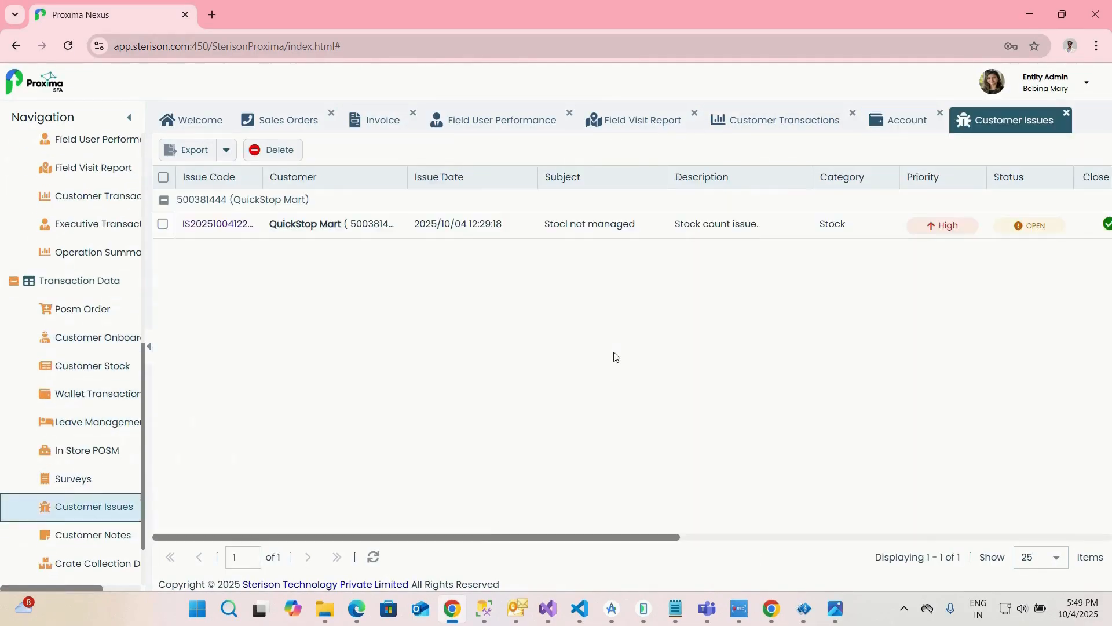
scroll(775, 315, right, 5)
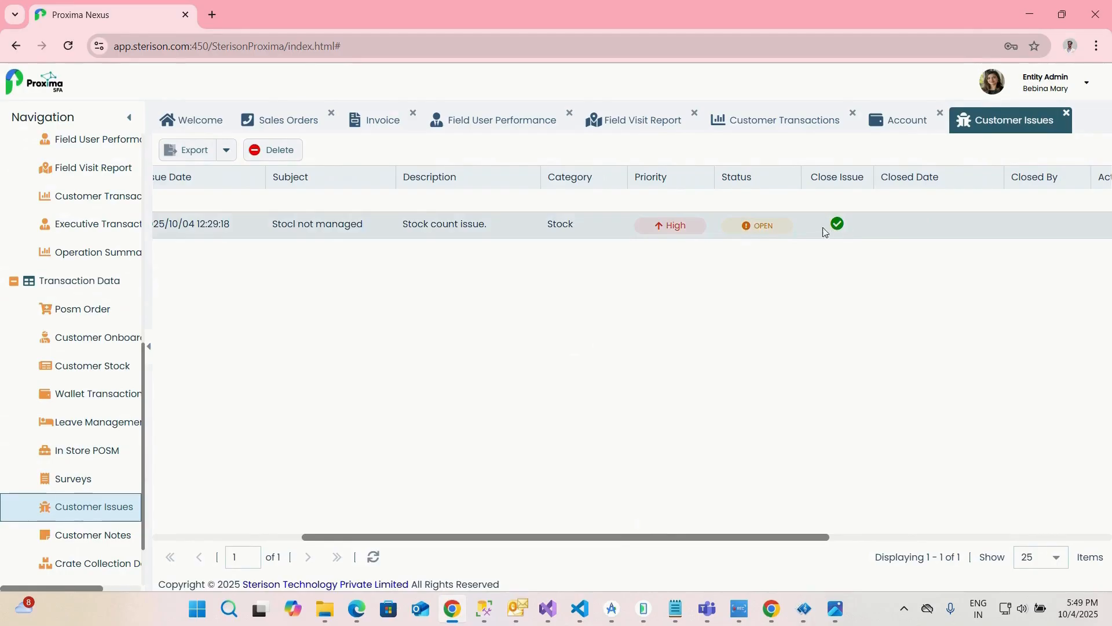
click(837, 224)
click(568, 321)
text(solved after discussion.)
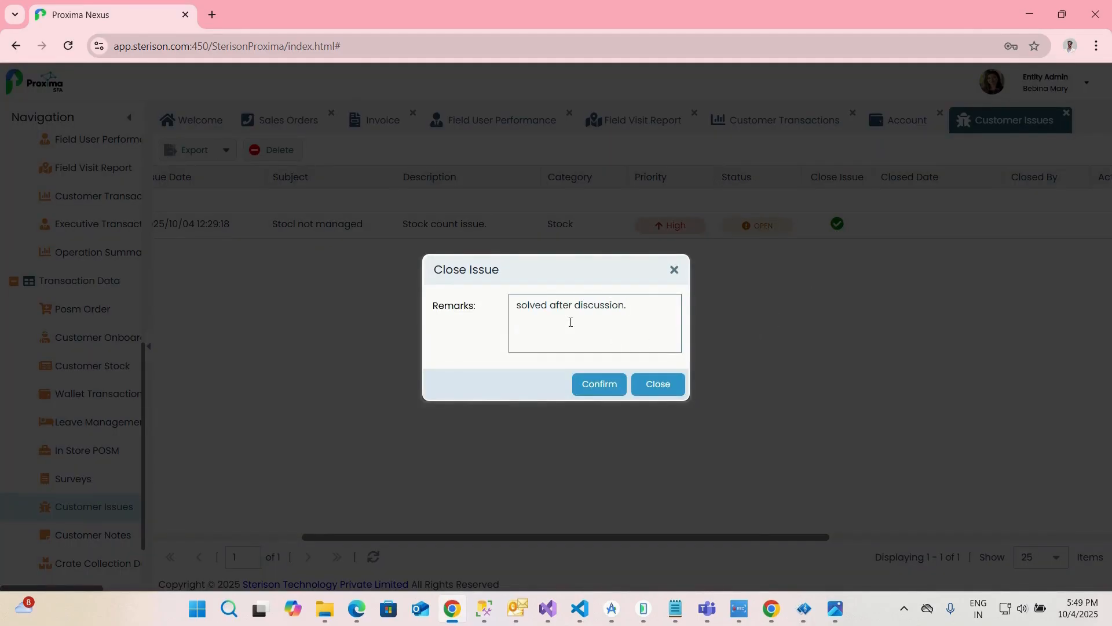
click(599, 384)
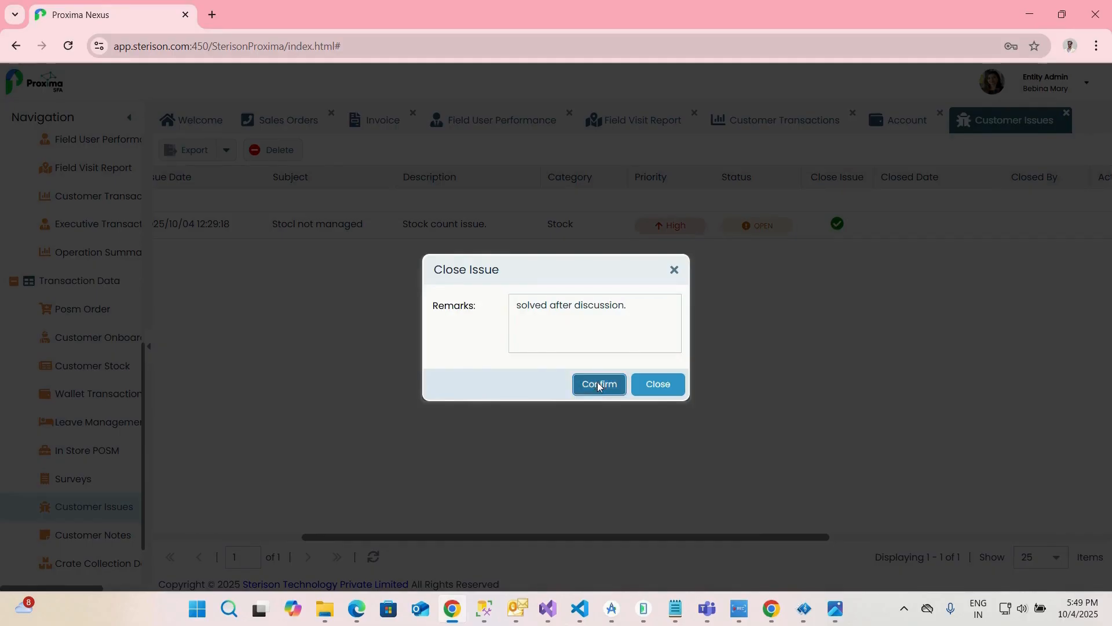
click(535, 368)
click(554, 358)
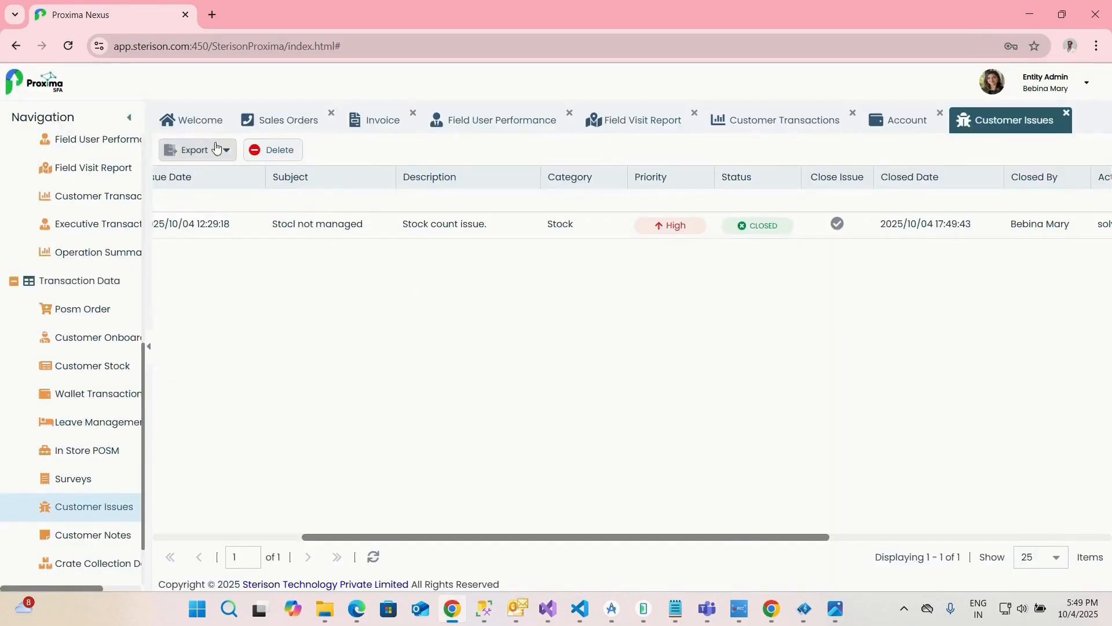
Step: Scroll through the business dashboard to review its figures
click(192, 122)
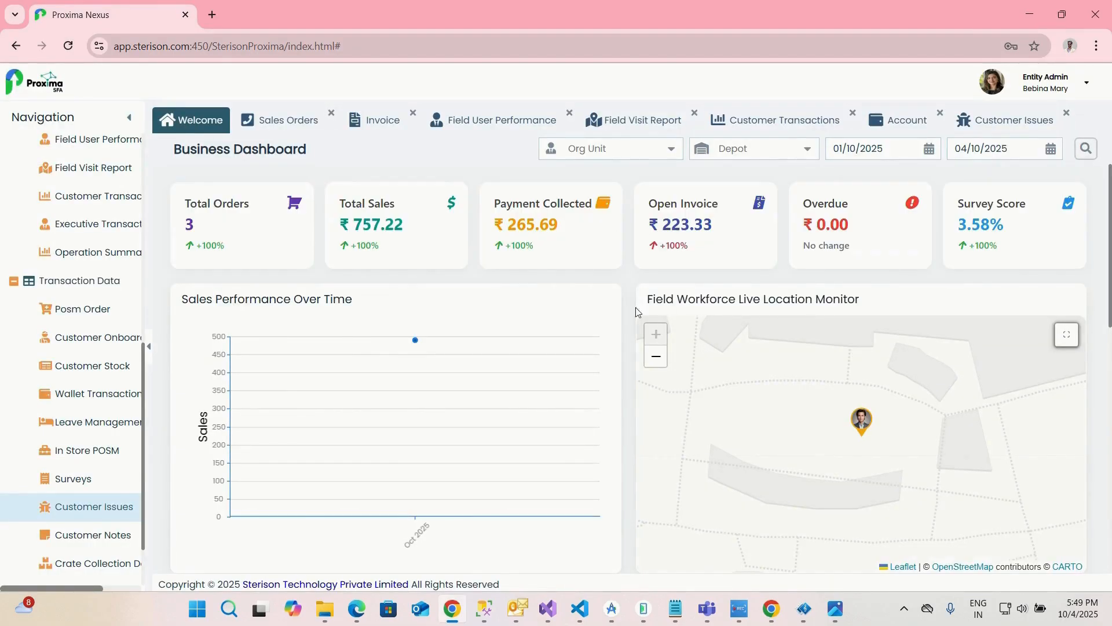
scroll(625, 291, down, 10)
scroll(624, 291, down, 2)
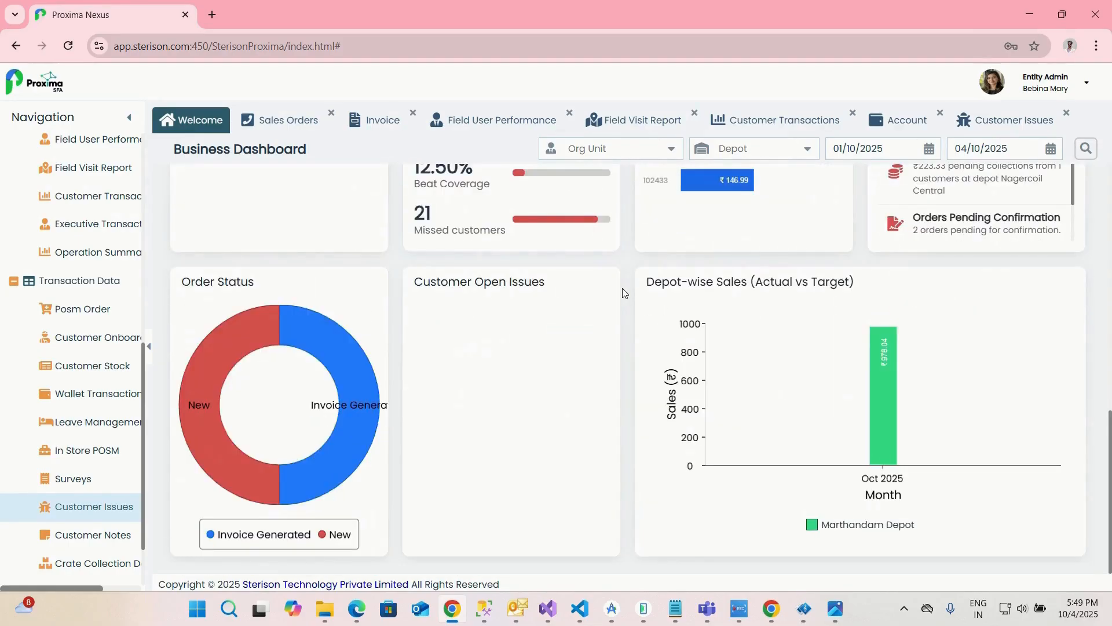
scroll(584, 369, up, 3)
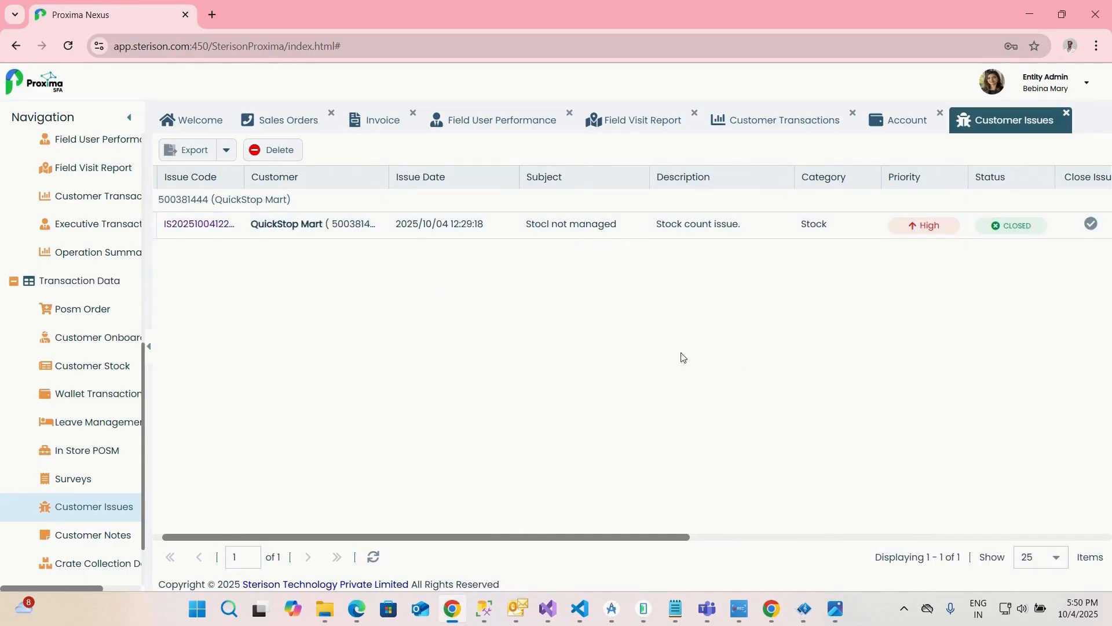
scroll(90, 406, up, 3)
Step: Review the second executive's customer onboarding, expenses, leave requests and attendance in Executive Transactions
click(92, 397)
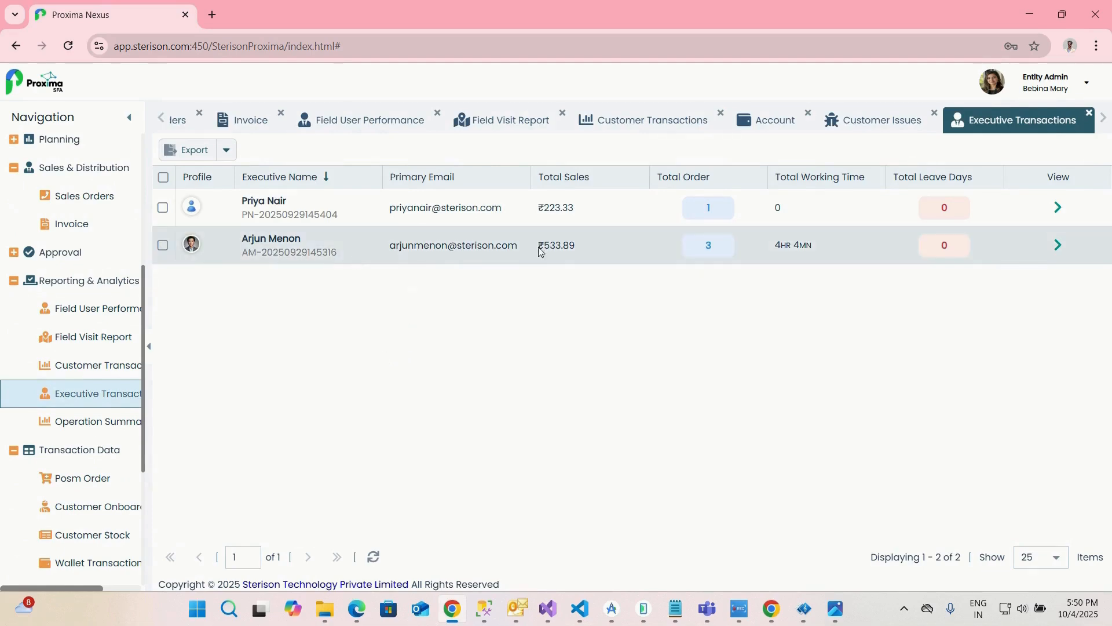
click(1057, 246)
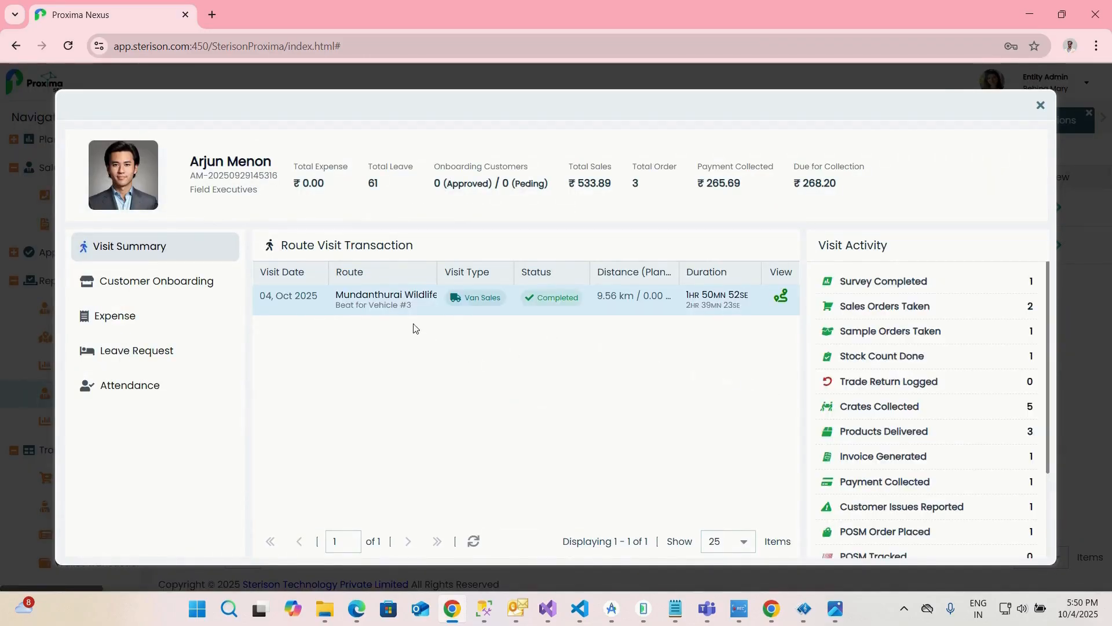
click(163, 282)
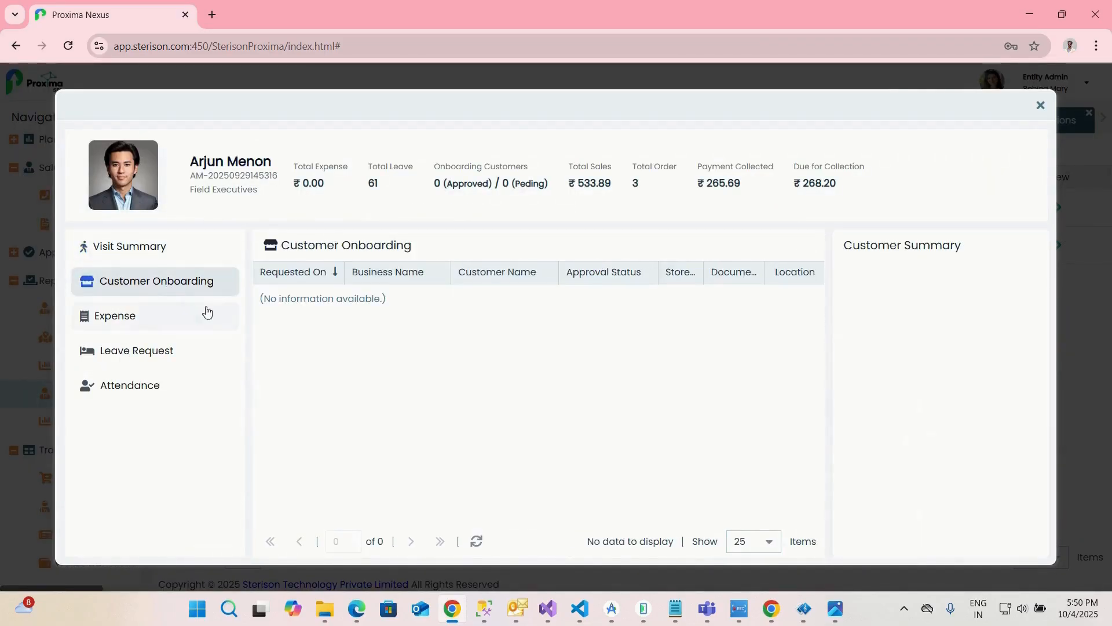
click(140, 320)
click(161, 355)
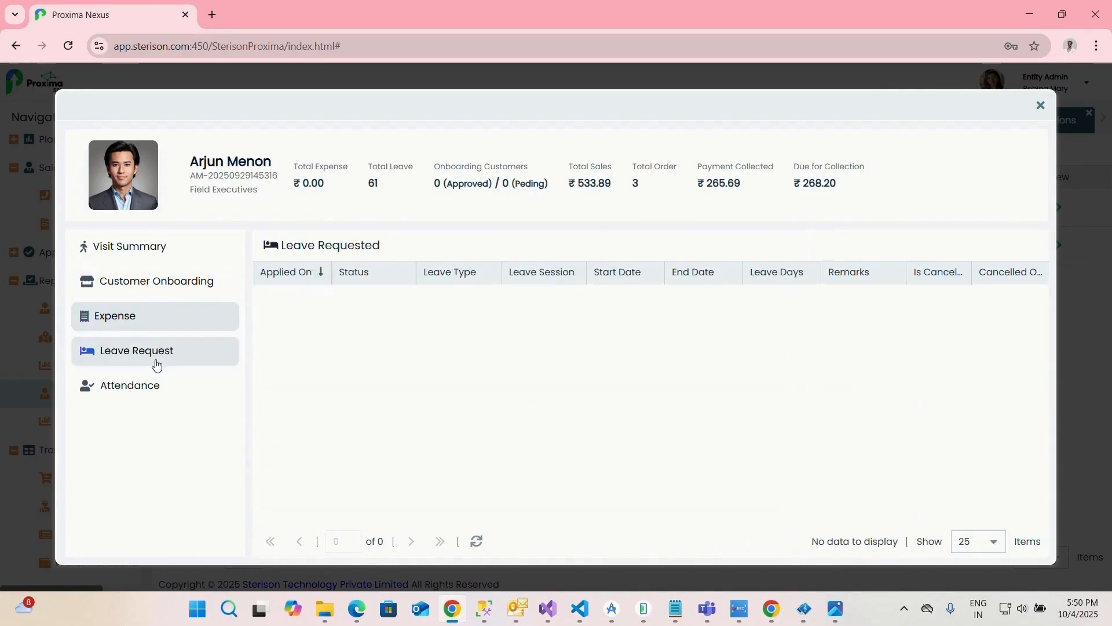
click(148, 393)
scroll(689, 356, down, 2)
scroll(685, 350, up, 2)
mouse_move(948, 408)
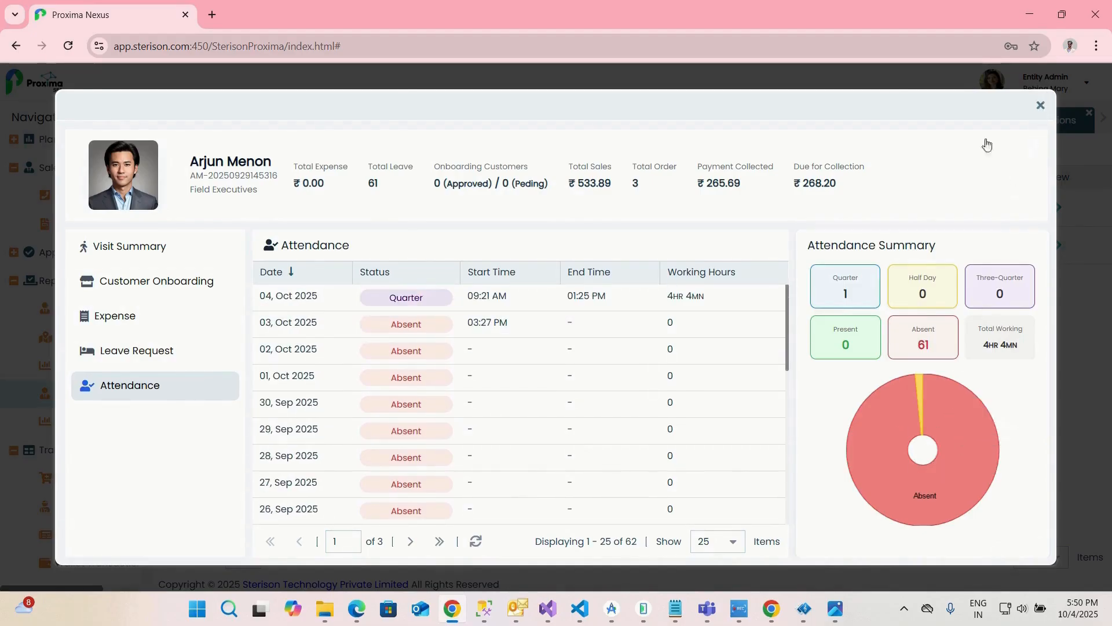
click(1040, 109)
Step: Scroll through the Operation Summary dashboard, then collapse the Reporting & Analytics section
click(92, 421)
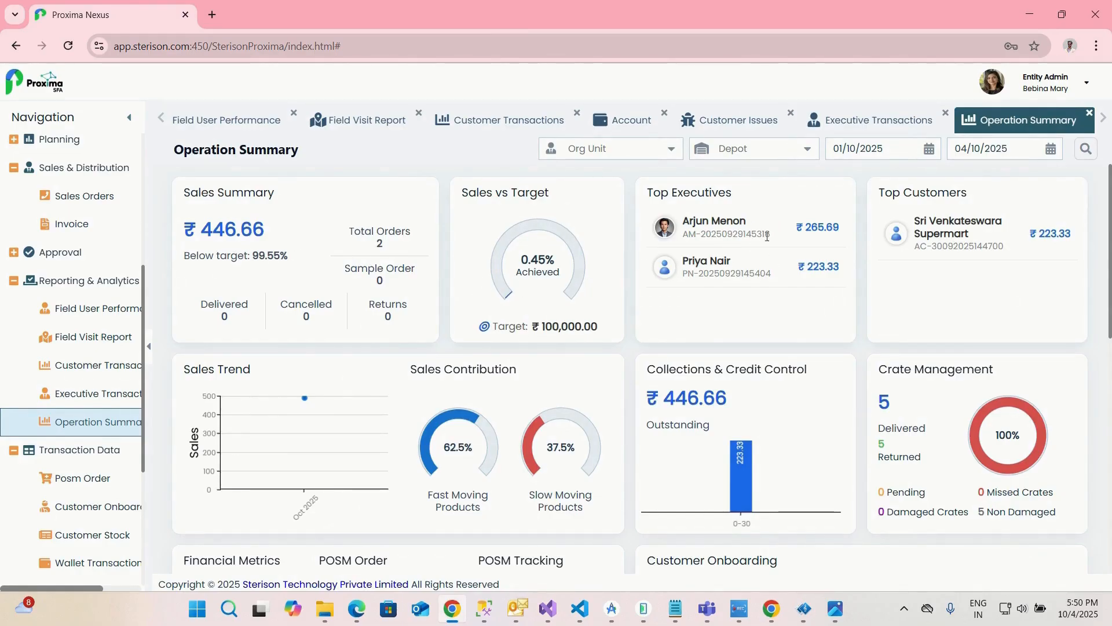
scroll(720, 306, down, 1)
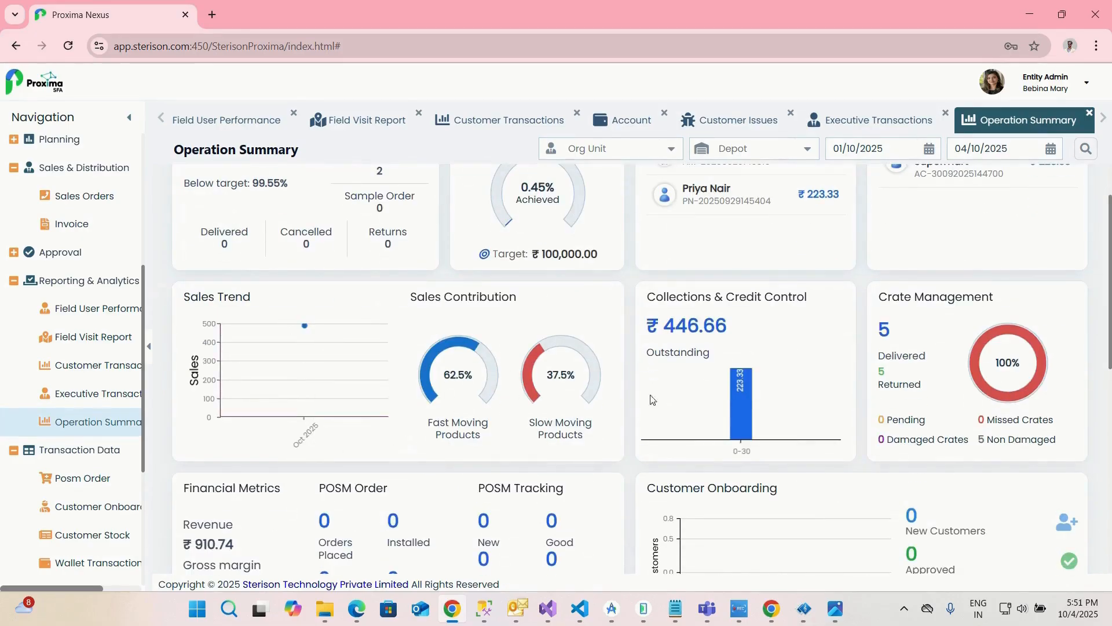
scroll(826, 341, down, 1)
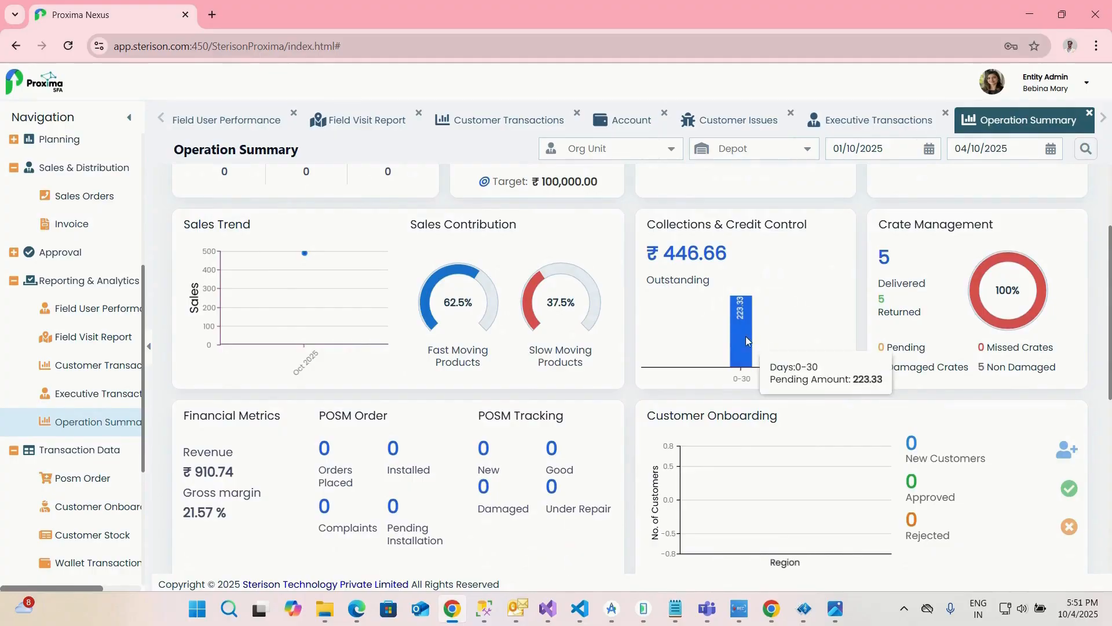
scroll(887, 315, down, 1)
scroll(887, 315, down, 5)
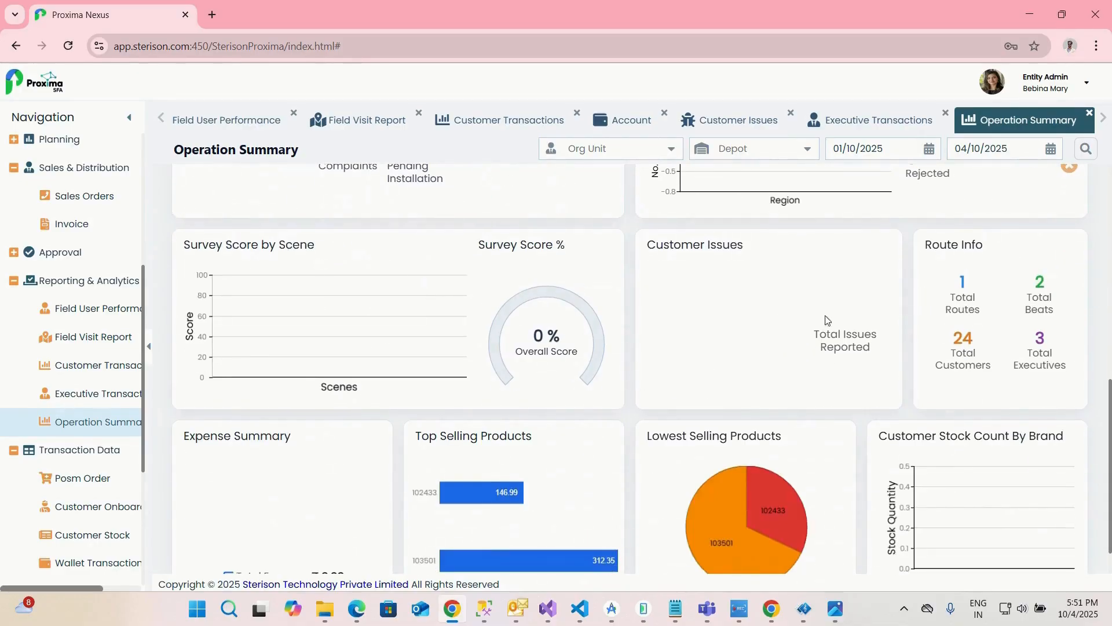
scroll(922, 324, down, 1)
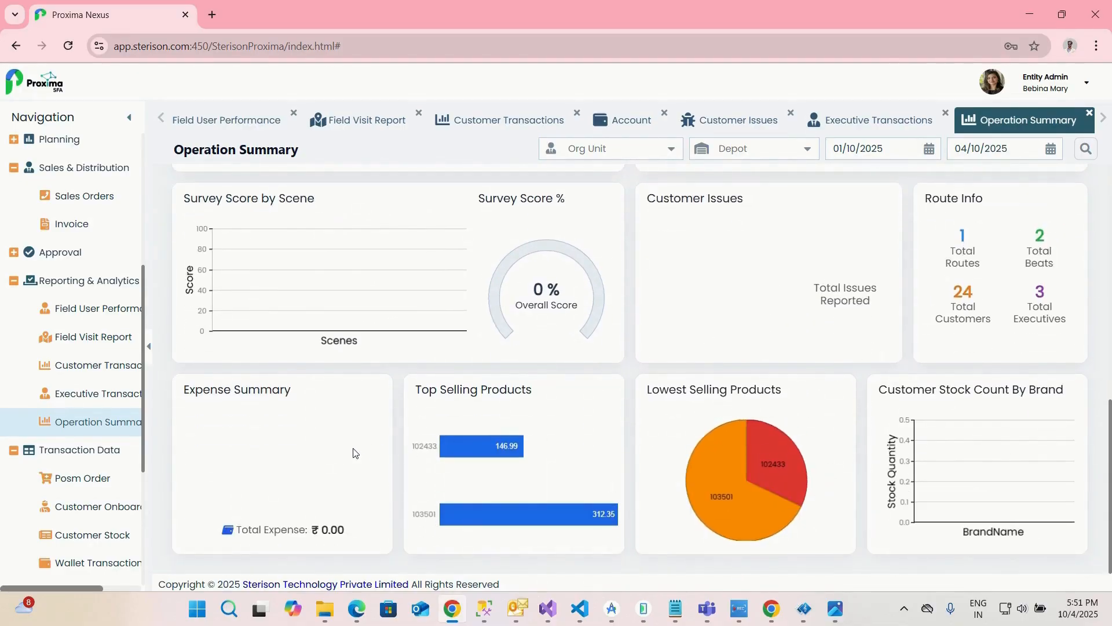
click(14, 283)
click(14, 283)
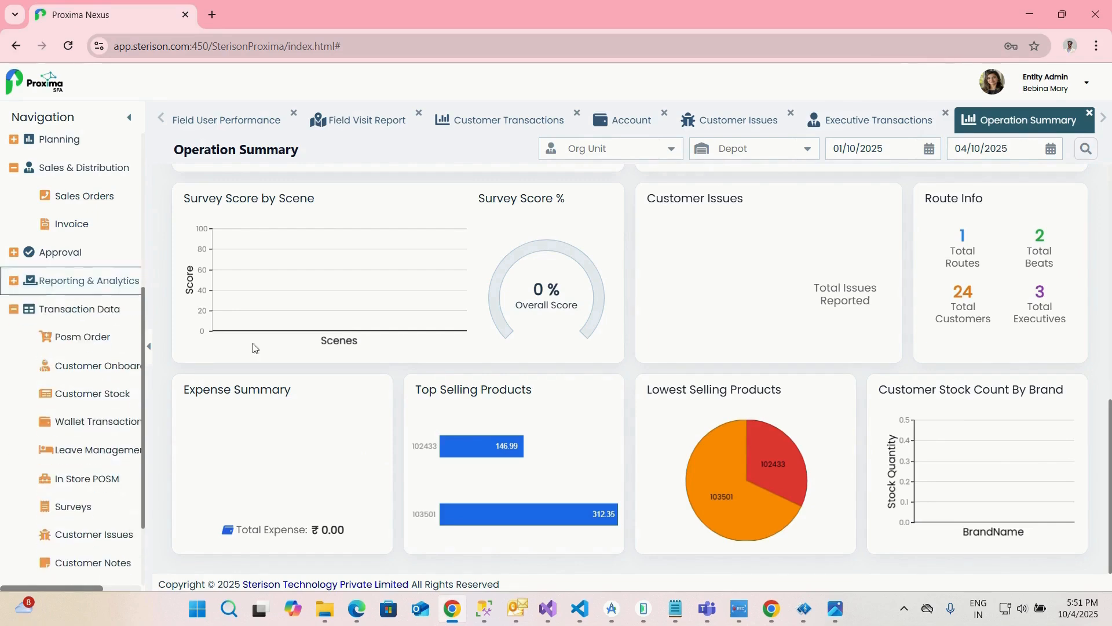
scroll(423, 371, up, 10)
scroll(423, 371, down, 10)
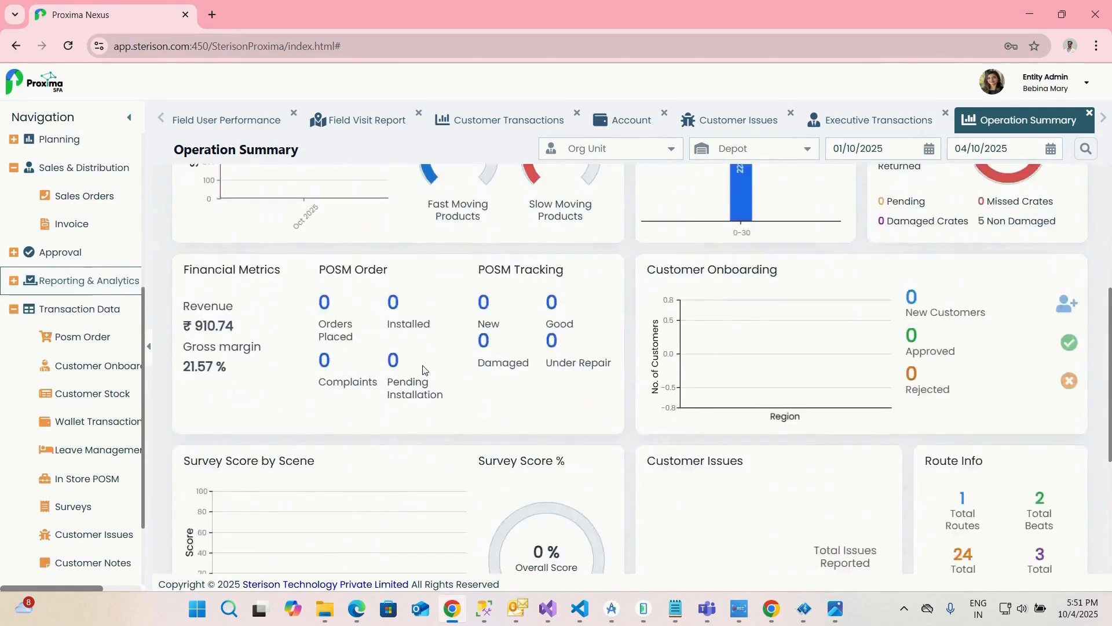
Step: View the POSM order list and the QuickStop Mart POSM order's details
click(83, 338)
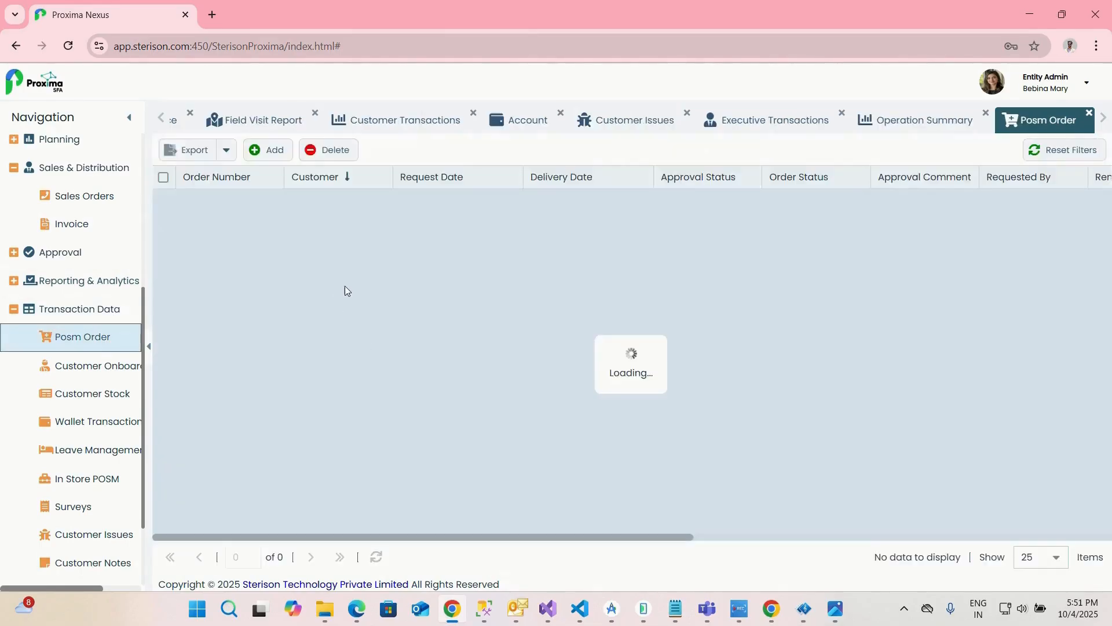
mouse_move(421, 543)
mouse_down()
mouse_move(626, 549)
mouse_move(405, 545)
mouse_up()
click(227, 224)
key(Escape)
Step: Open the customer onboarding and customer stock lists and check FamilyMart's stock details
key(Down)
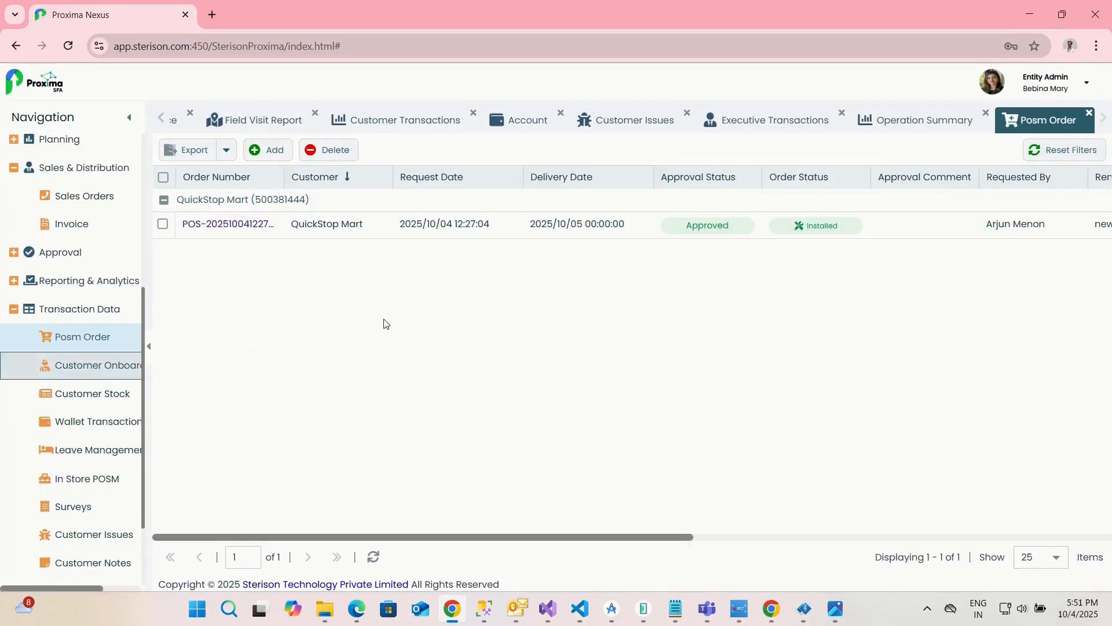
key(Return)
key(Down)
key(Return)
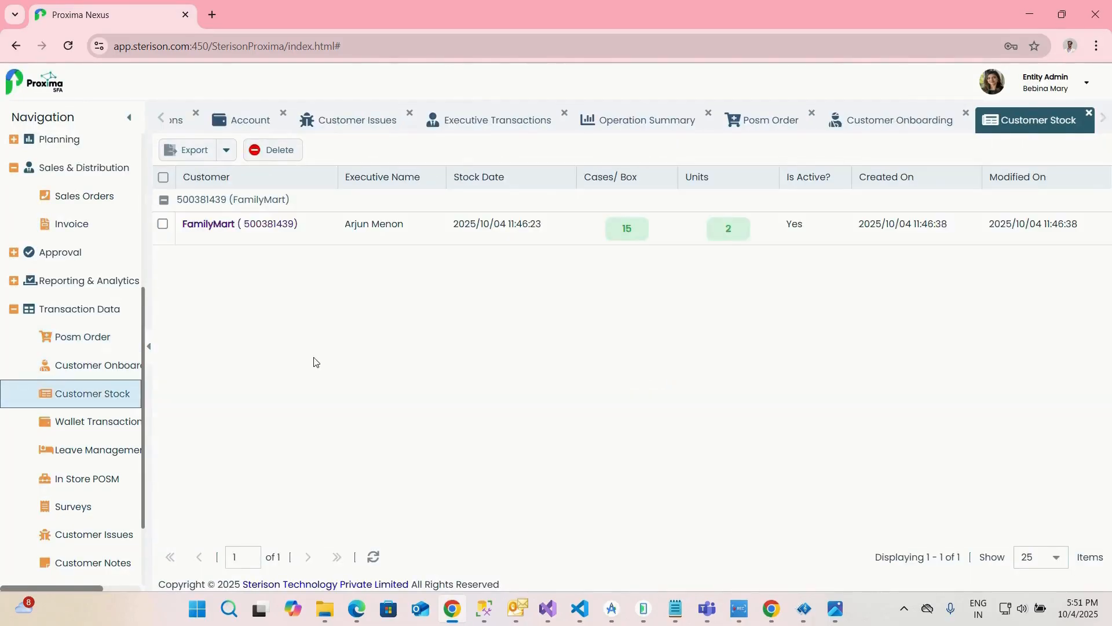
click(266, 227)
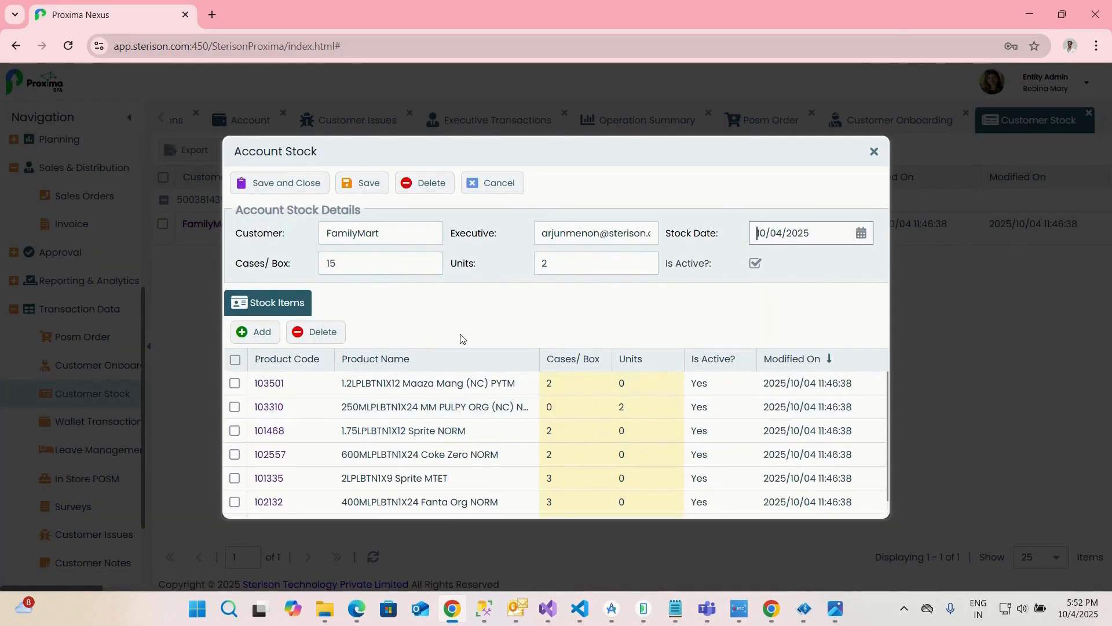
click(502, 184)
Step: Browse the wallet transaction, leave management, in-store POSM, surveys, customer issues and notes lists
click(138, 420)
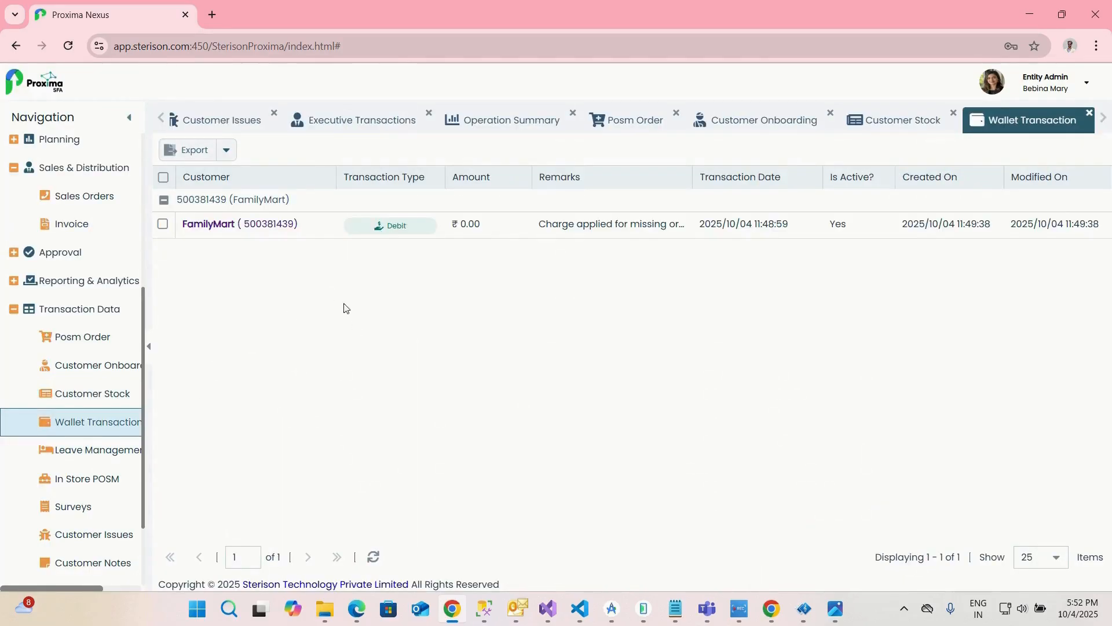
click(110, 450)
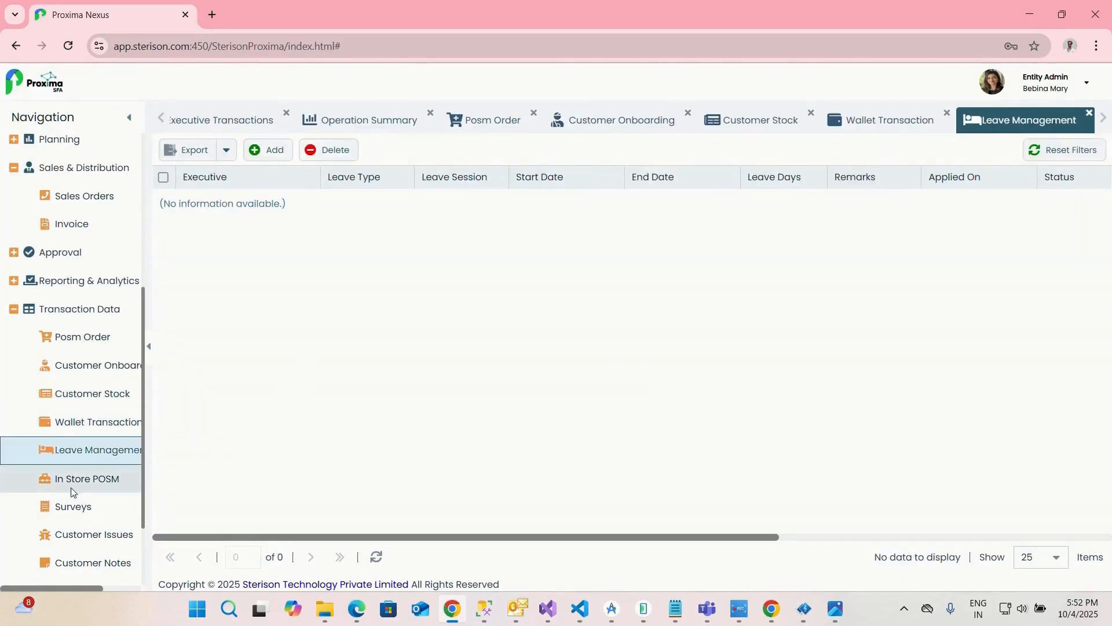
click(93, 485)
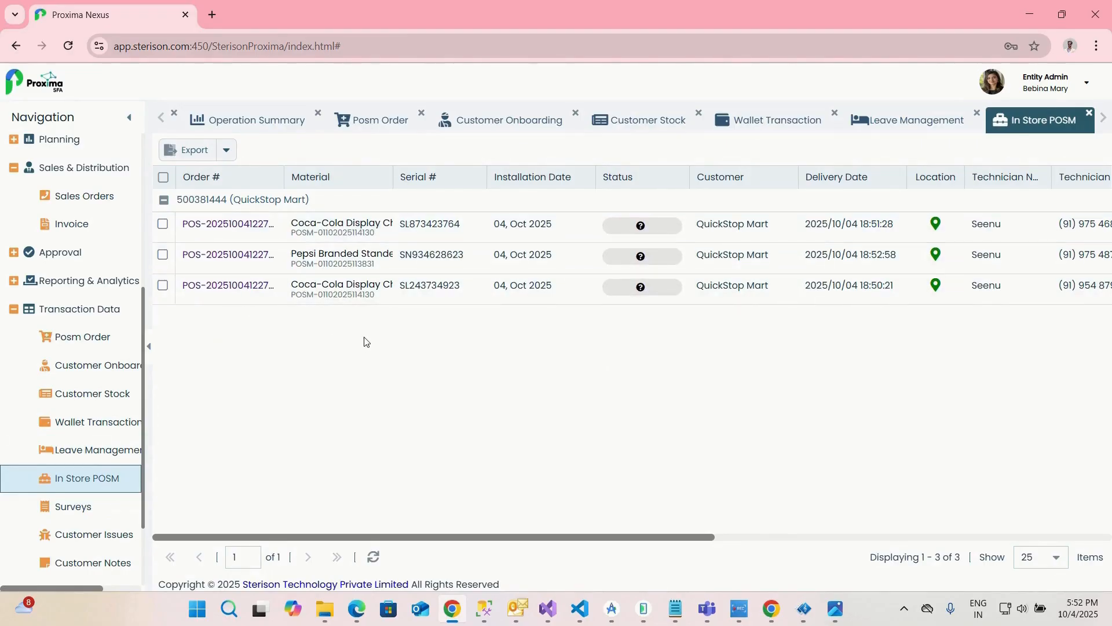
drag(681, 536, 129, 528)
click(73, 507)
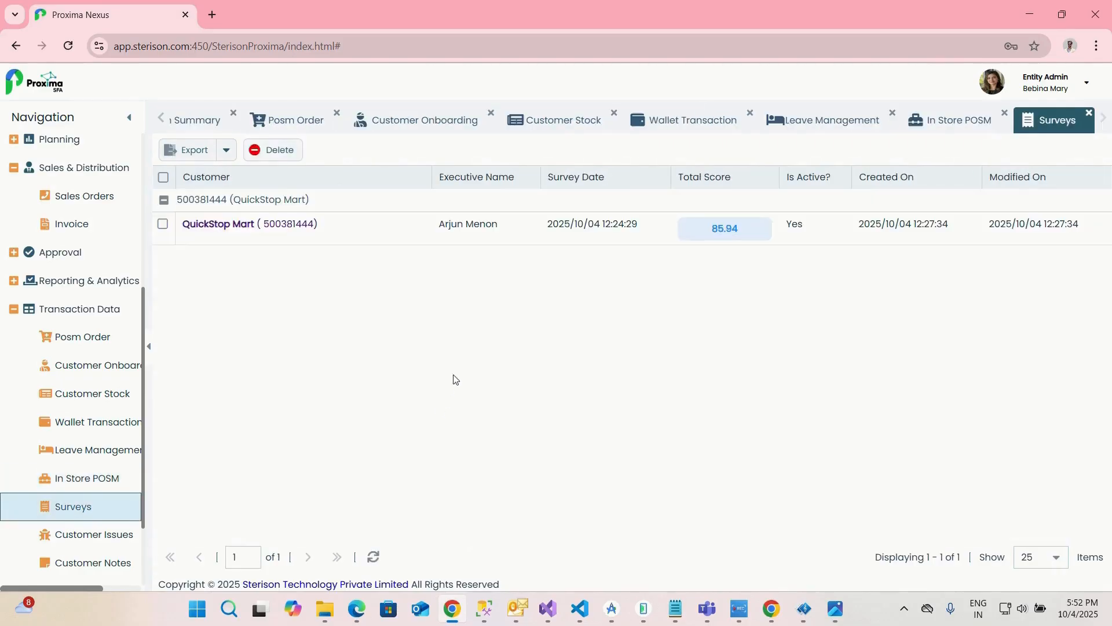
click(108, 525)
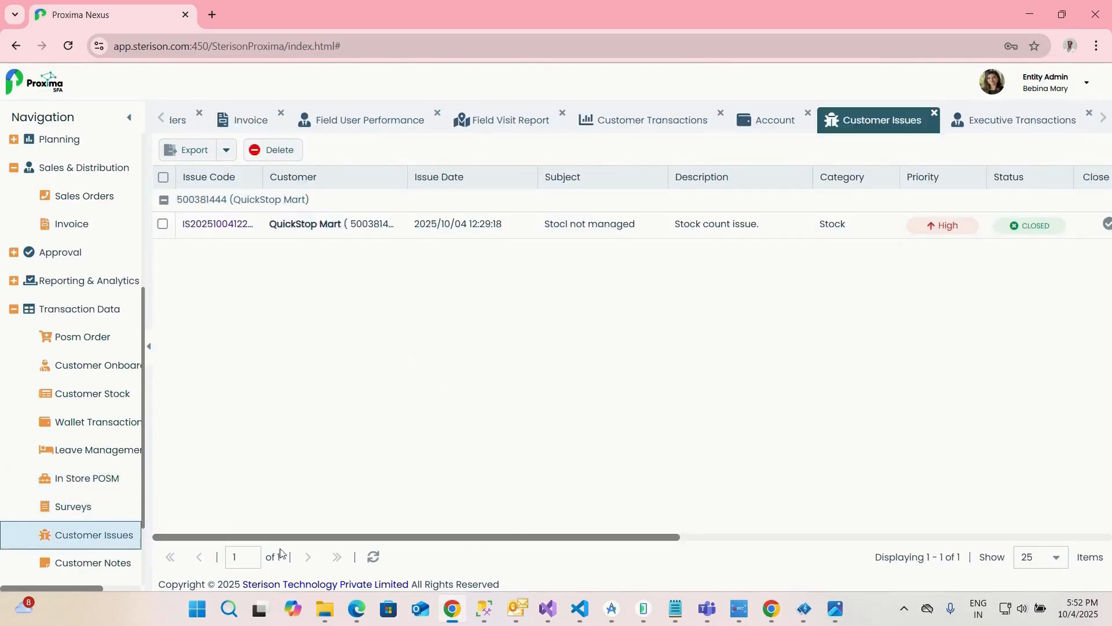
click(93, 563)
Step: View crate collection, payment collection, executive expense and user activity records, then the POSM order list
scroll(90, 461, down, 1)
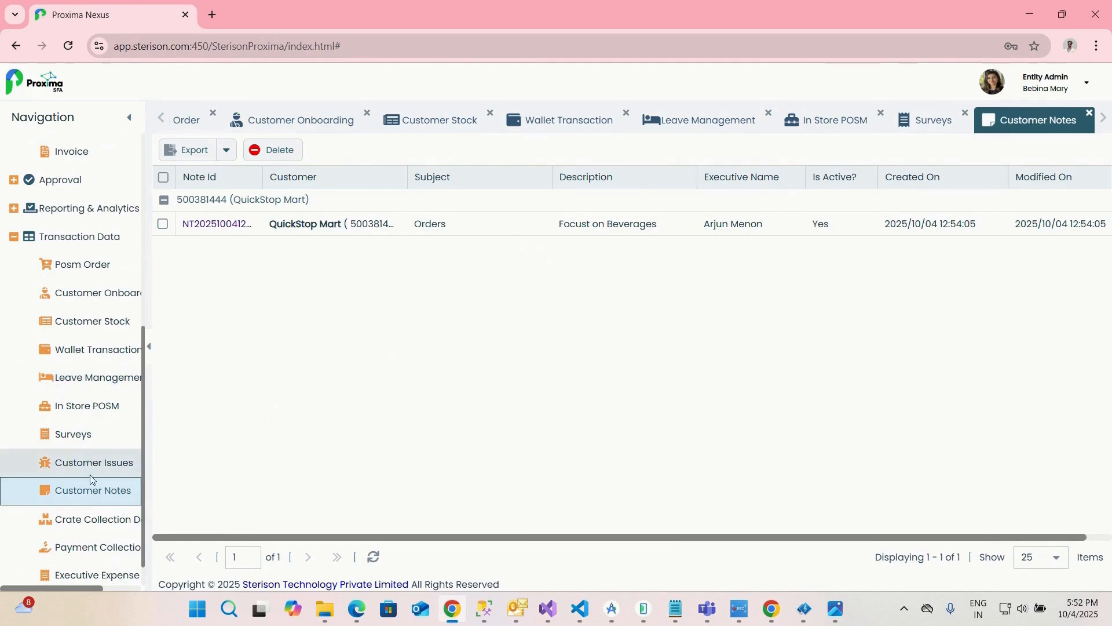
click(93, 519)
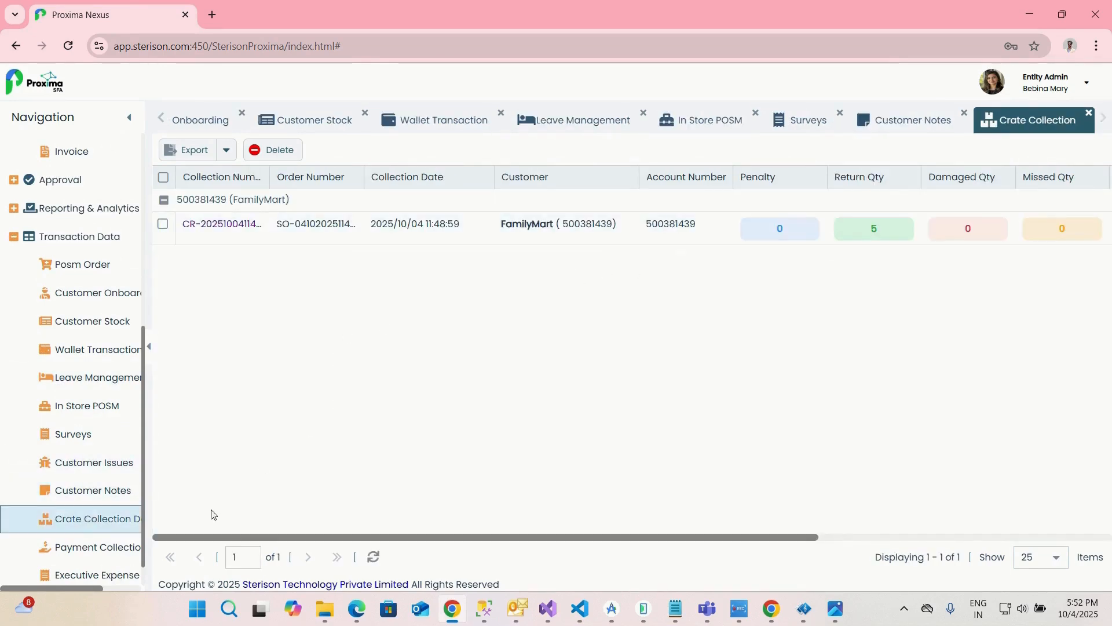
click(93, 547)
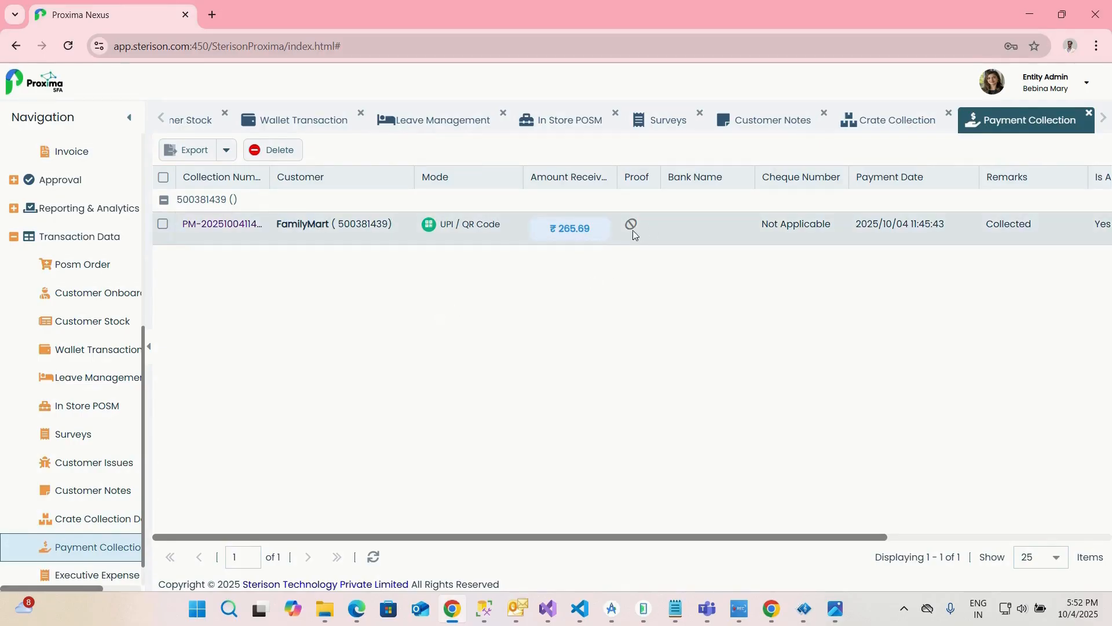
click(93, 575)
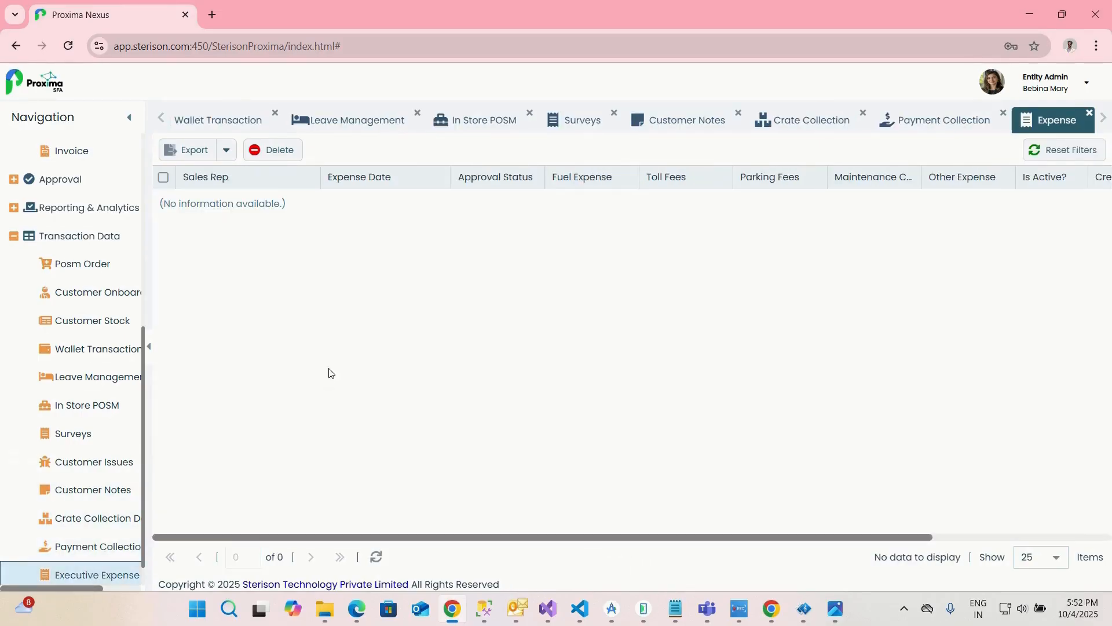
scroll(93, 440, down, 1)
click(100, 559)
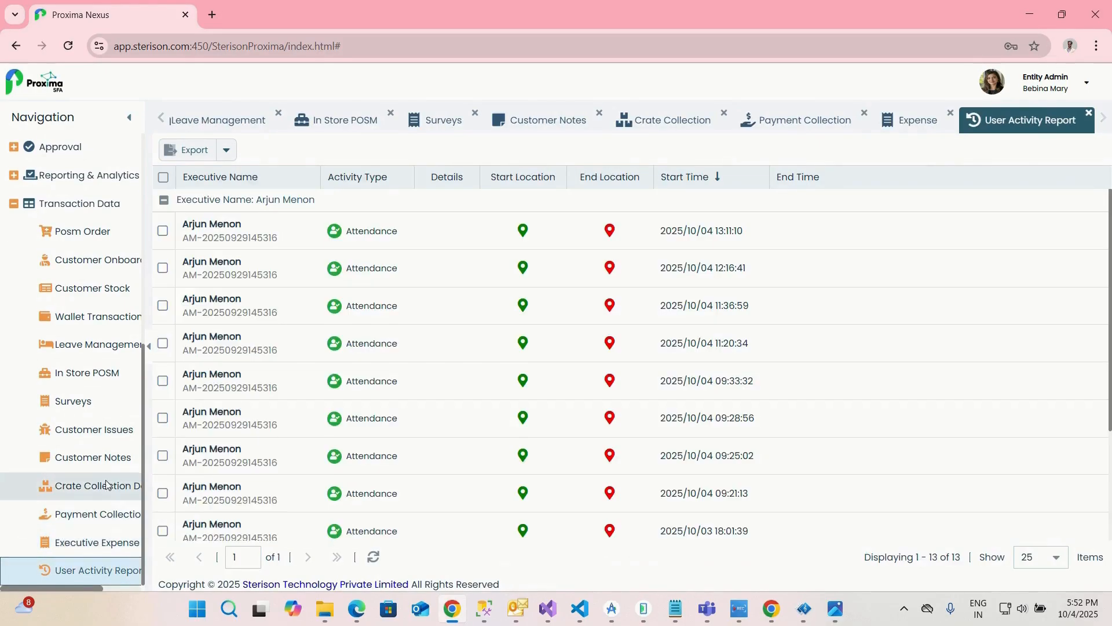
scroll(105, 440, up, 3)
click(97, 378)
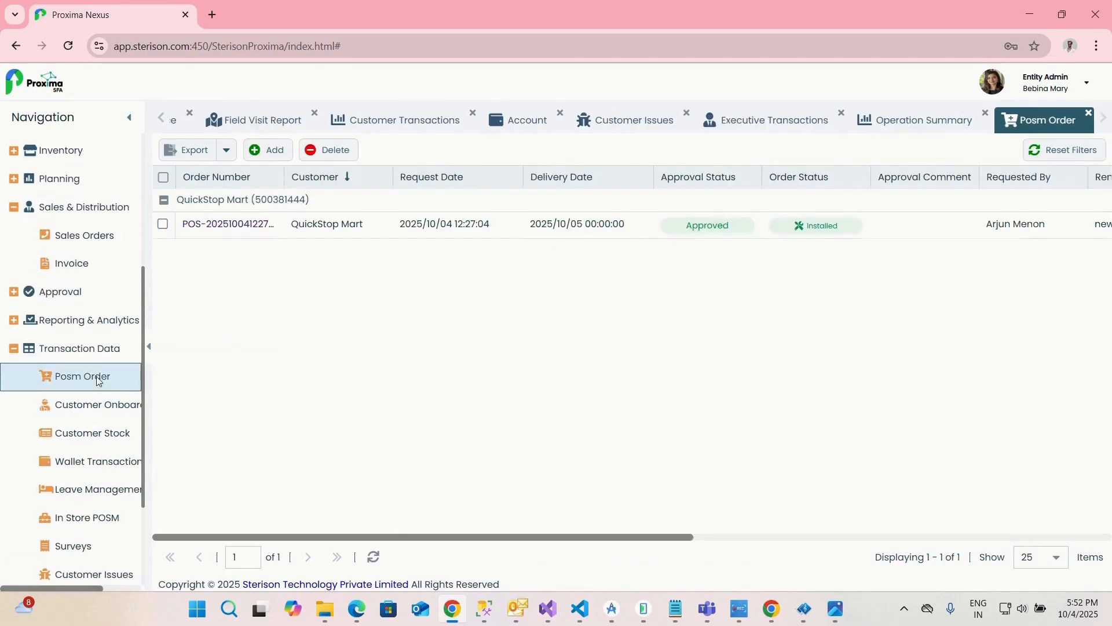
Step: Log out of the admin account and sign back in as super admin
click(1088, 88)
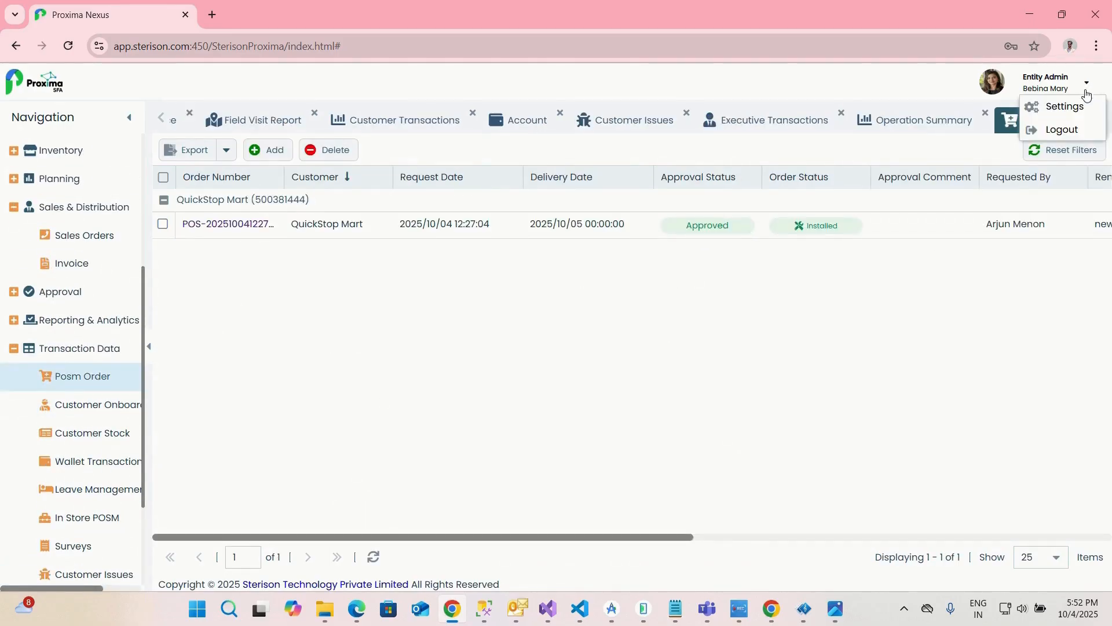
click(1060, 130)
click(540, 372)
click(618, 139)
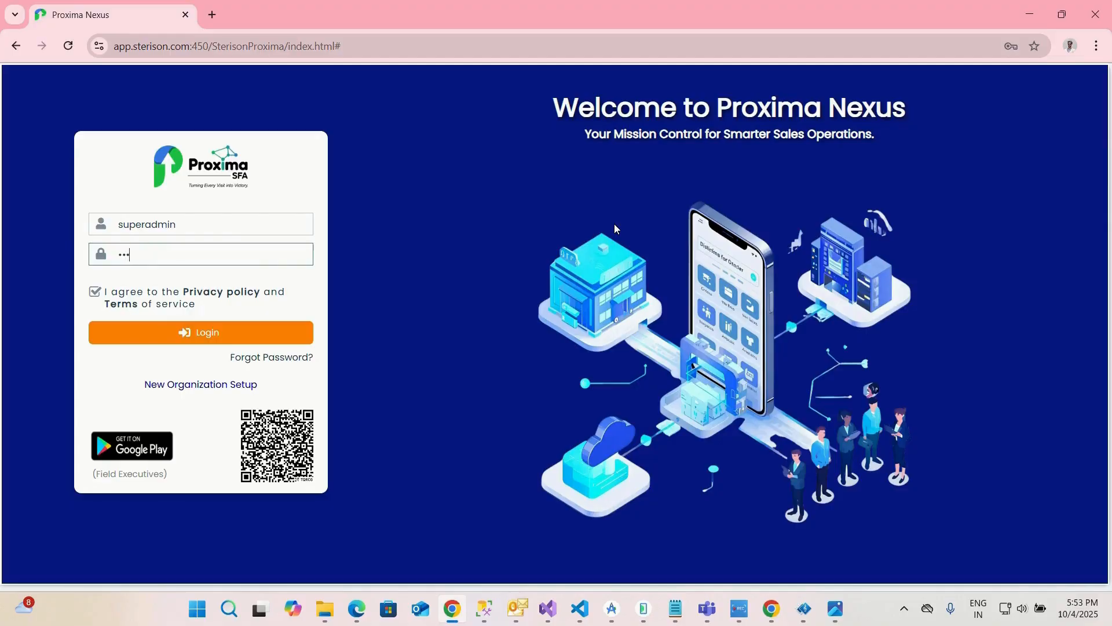
key(Return)
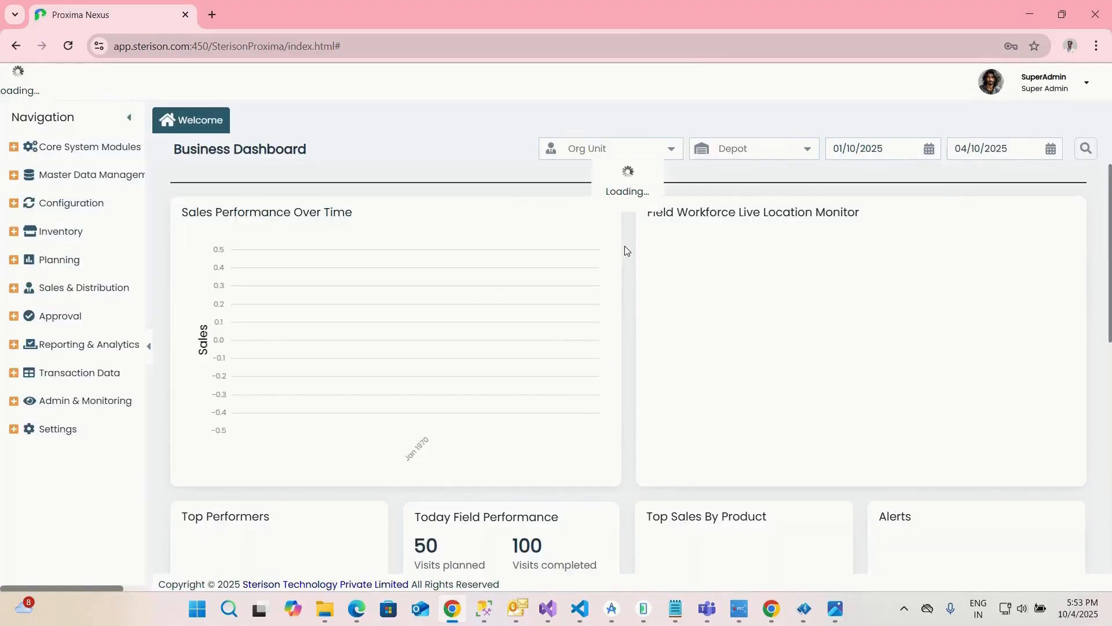
Step: Open the Field User Performance and Field Visit Report from Reporting & Analytics
scroll(914, 184, down, 3)
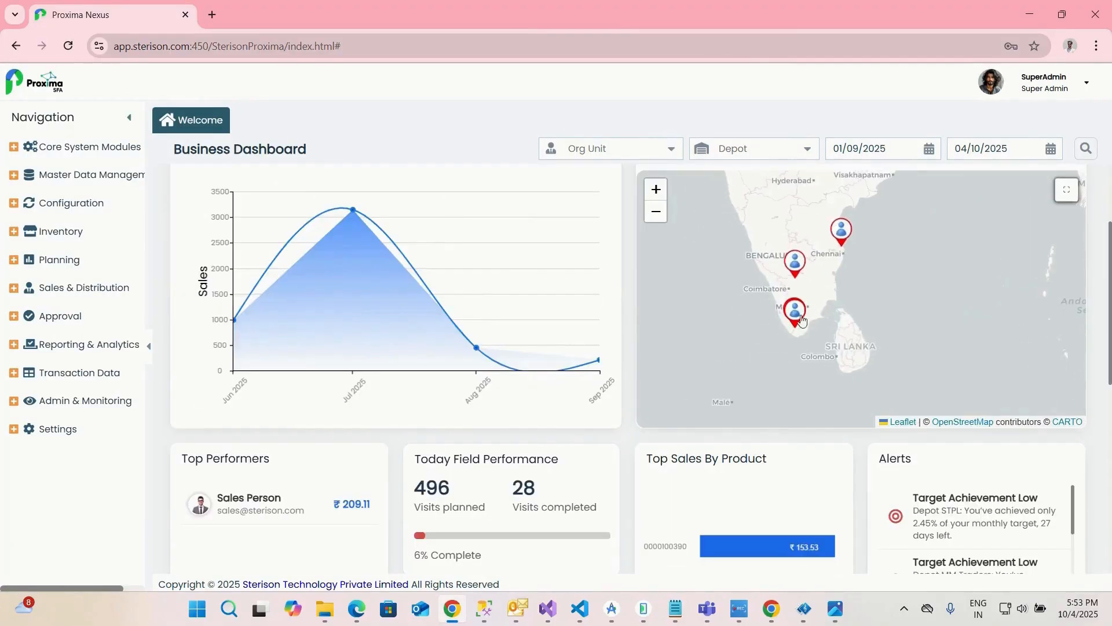
scroll(840, 287, down, 3)
drag(663, 282, 854, 322)
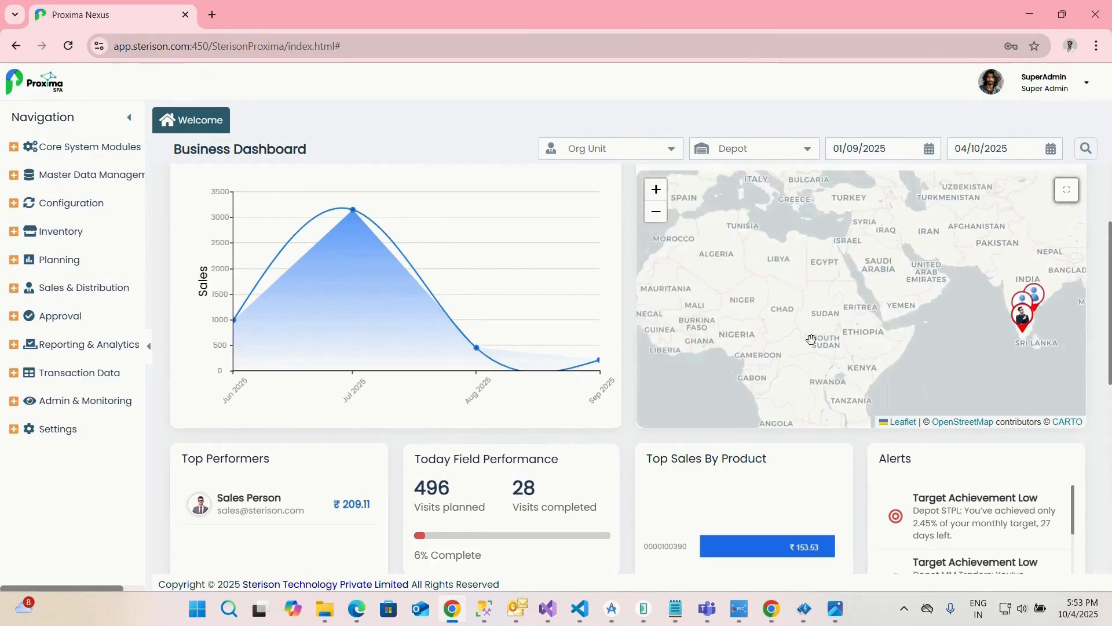
scroll(597, 348, down, 5)
scroll(593, 346, down, 3)
click(87, 344)
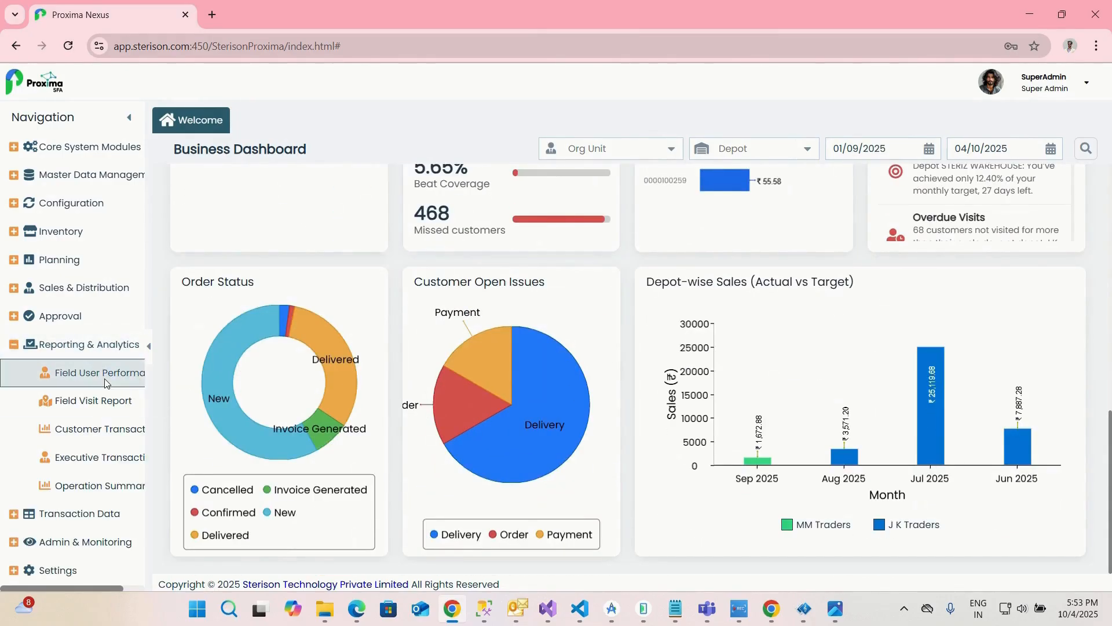
click(96, 372)
click(87, 409)
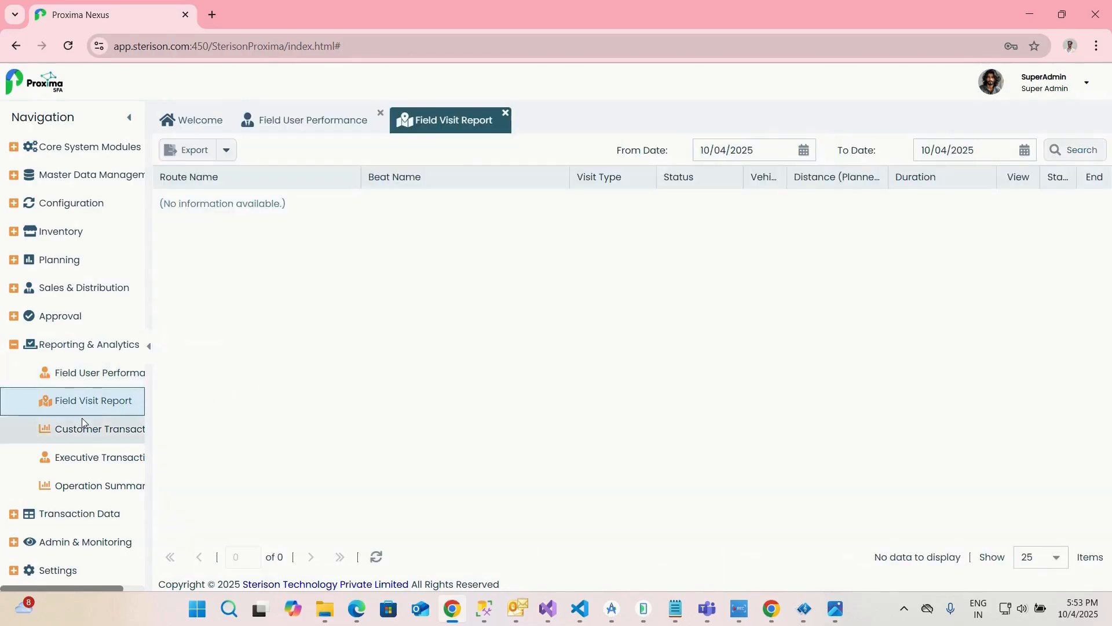
Step: Set the Field Visit Report start date to 1 September 2025
click(803, 150)
click(704, 178)
click(745, 233)
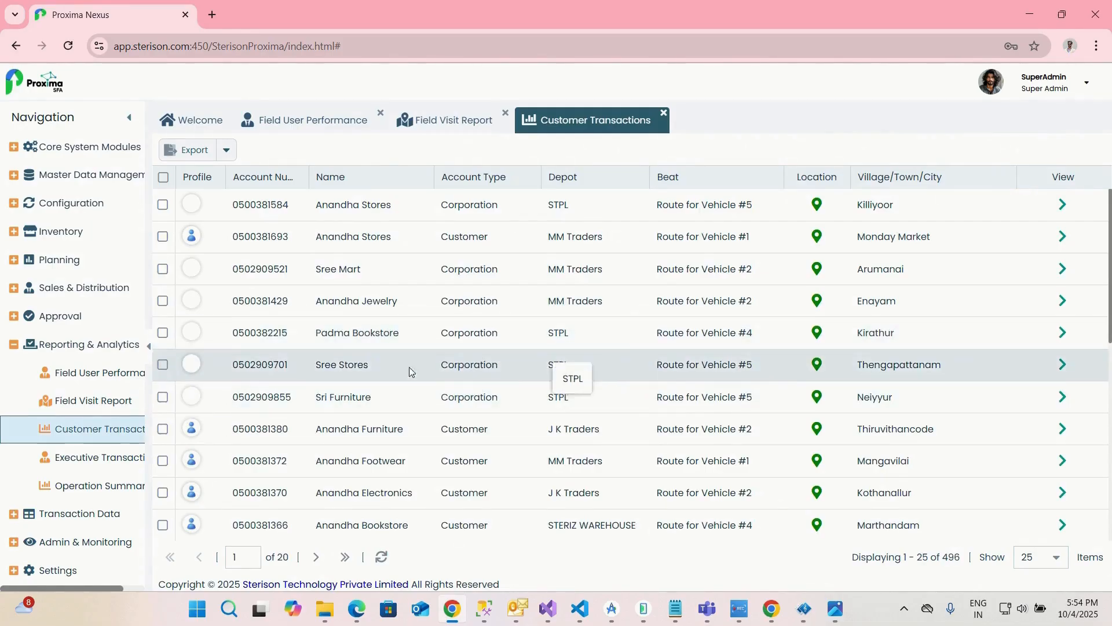
Step: Review Anandha Stores' surveys, stock counts, POSM orders, issues, order items and visit summary
click(1062, 237)
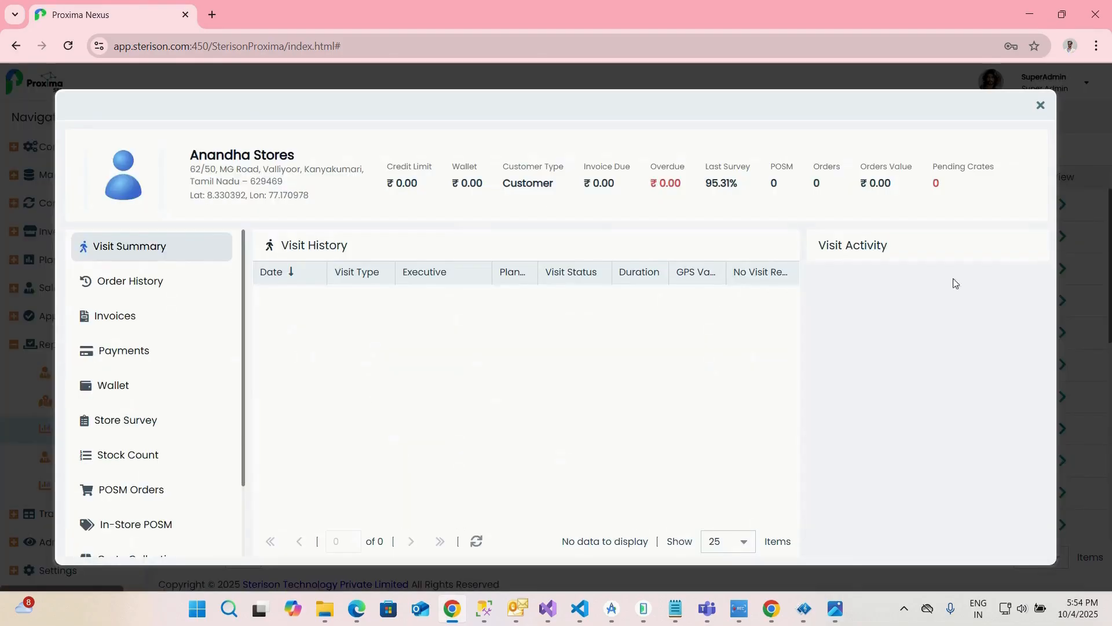
click(133, 421)
click(133, 462)
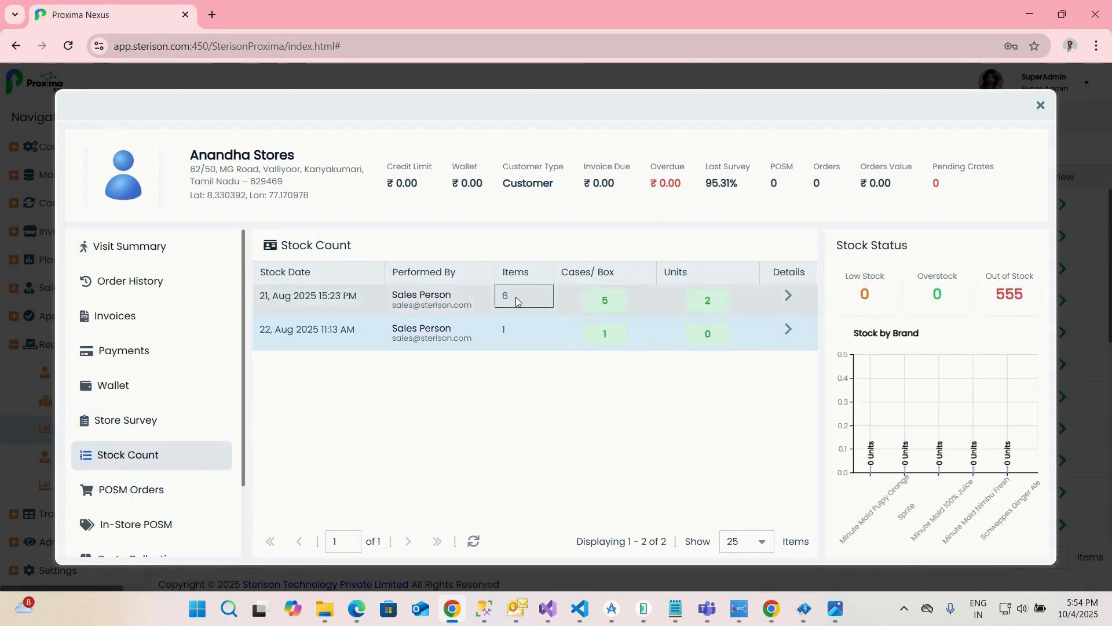
click(133, 499)
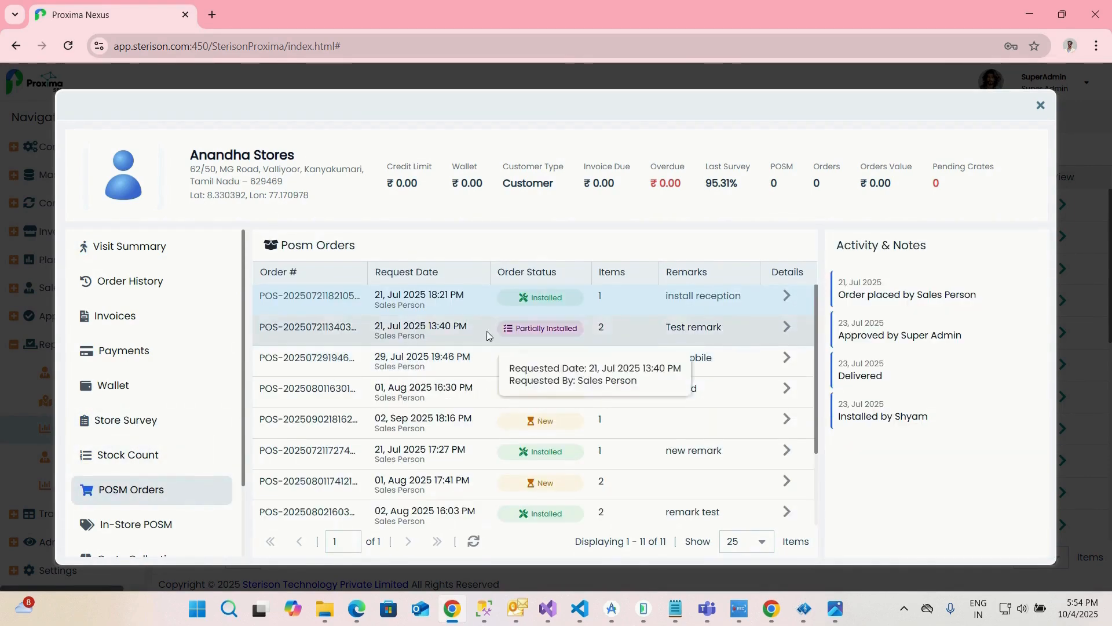
scroll(472, 403, down, 3)
scroll(472, 404, up, 2)
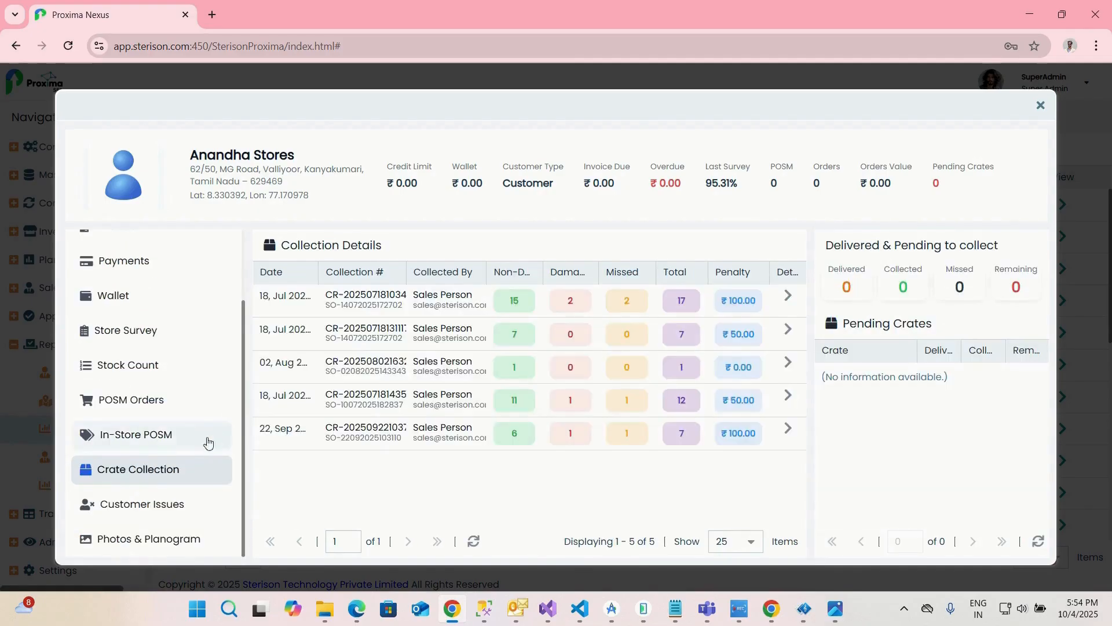
click(183, 508)
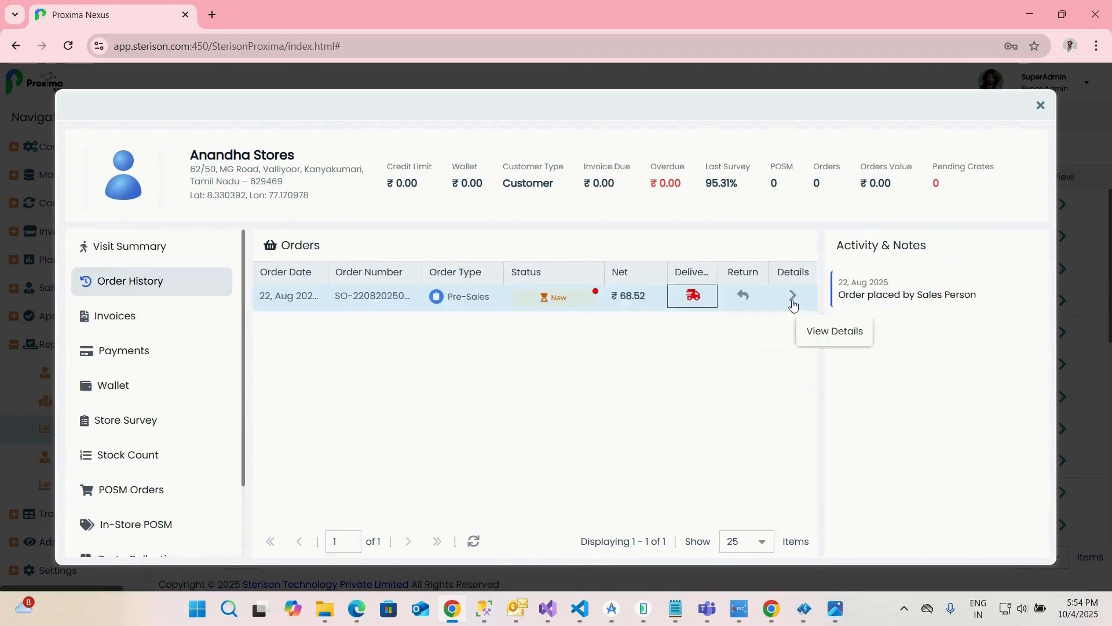
click(792, 300)
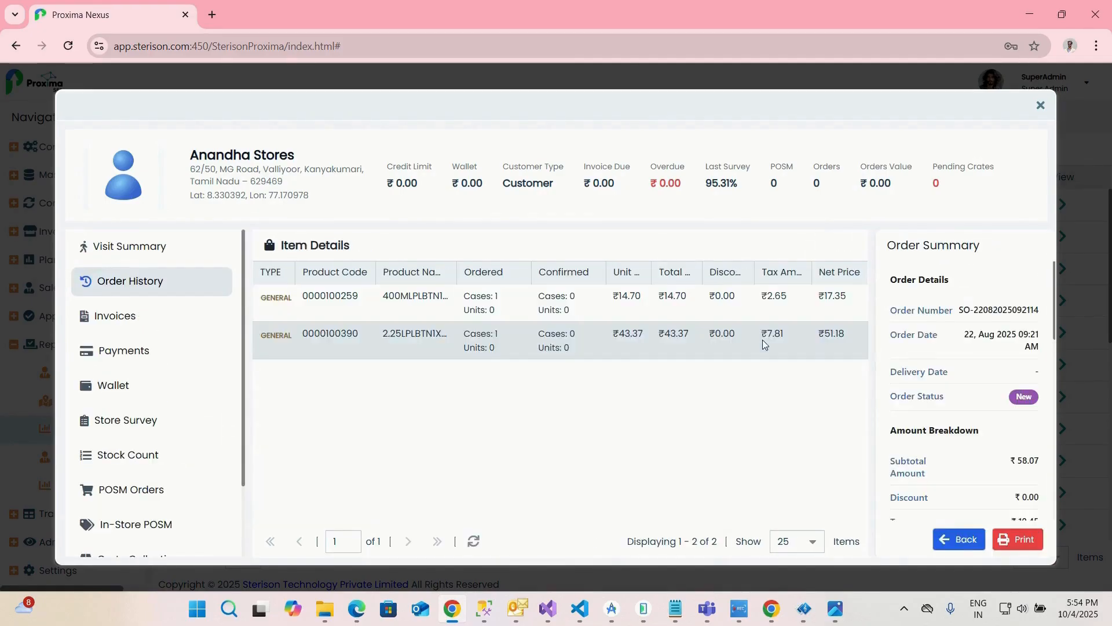
click(956, 539)
click(151, 252)
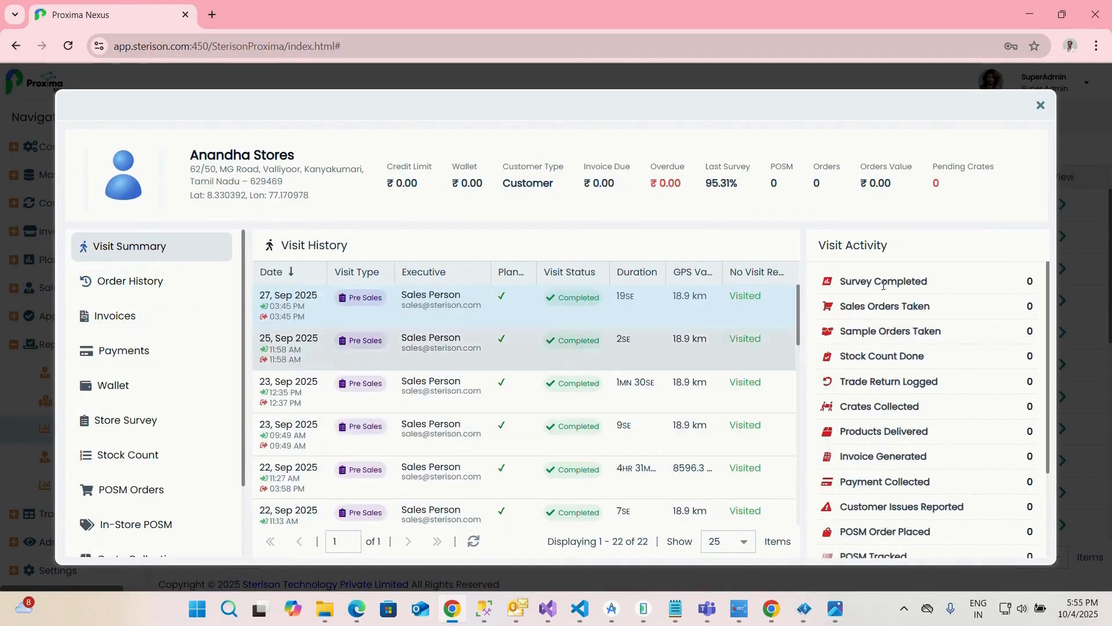
click(1041, 104)
click(95, 457)
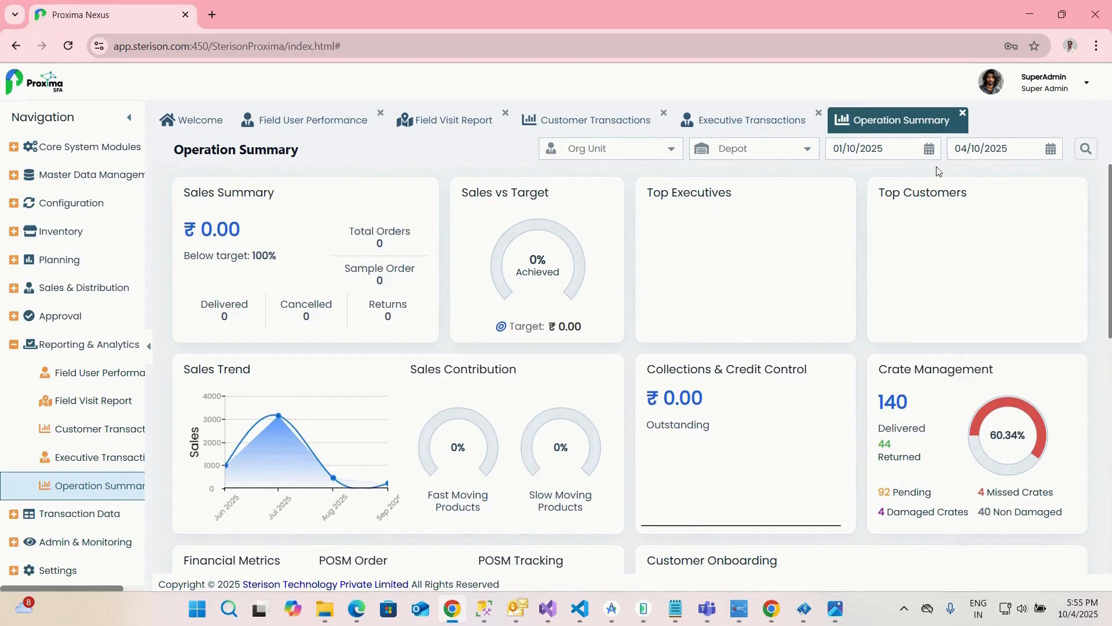
Step: Filter the Operation Summary by org unit and the MM Traders depot, then scroll the results
click(629, 153)
click(776, 151)
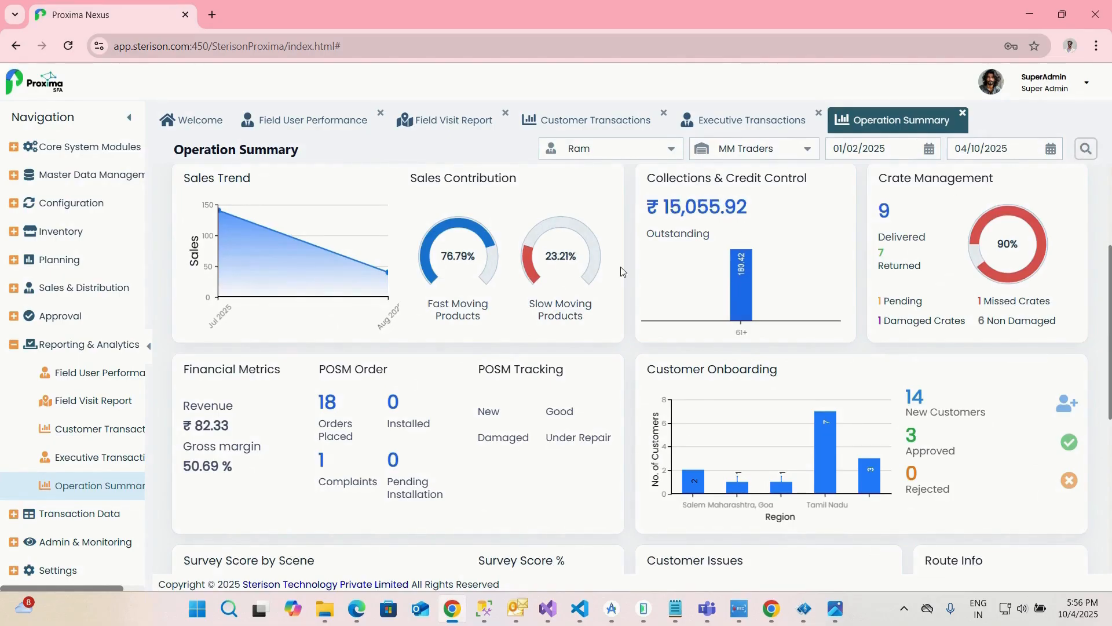
scroll(621, 271, down, 6)
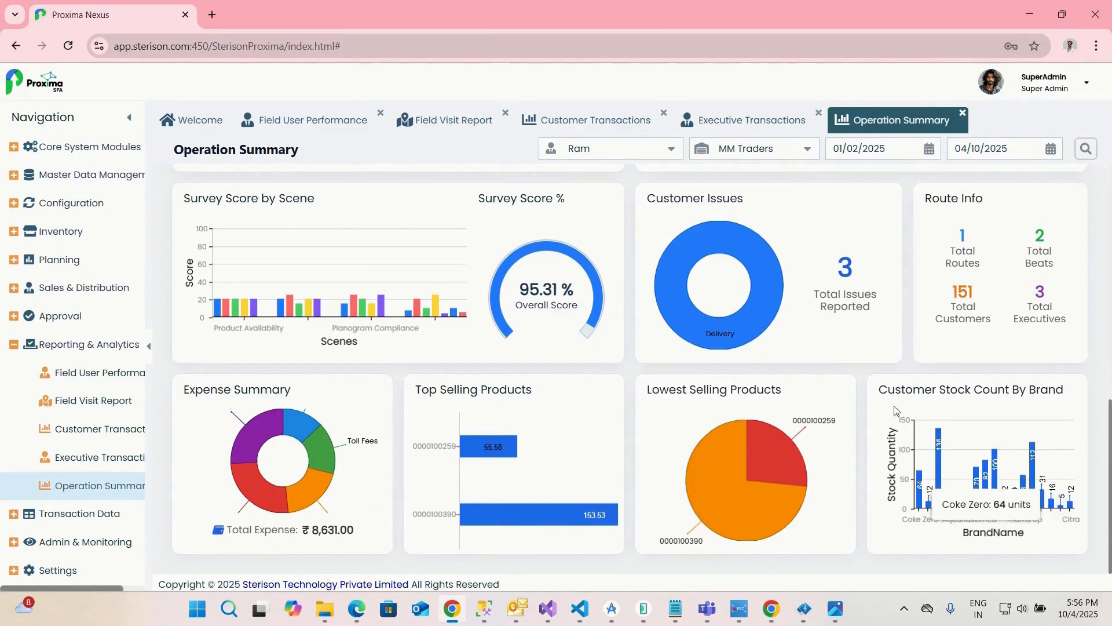
scroll(896, 385, up, 8)
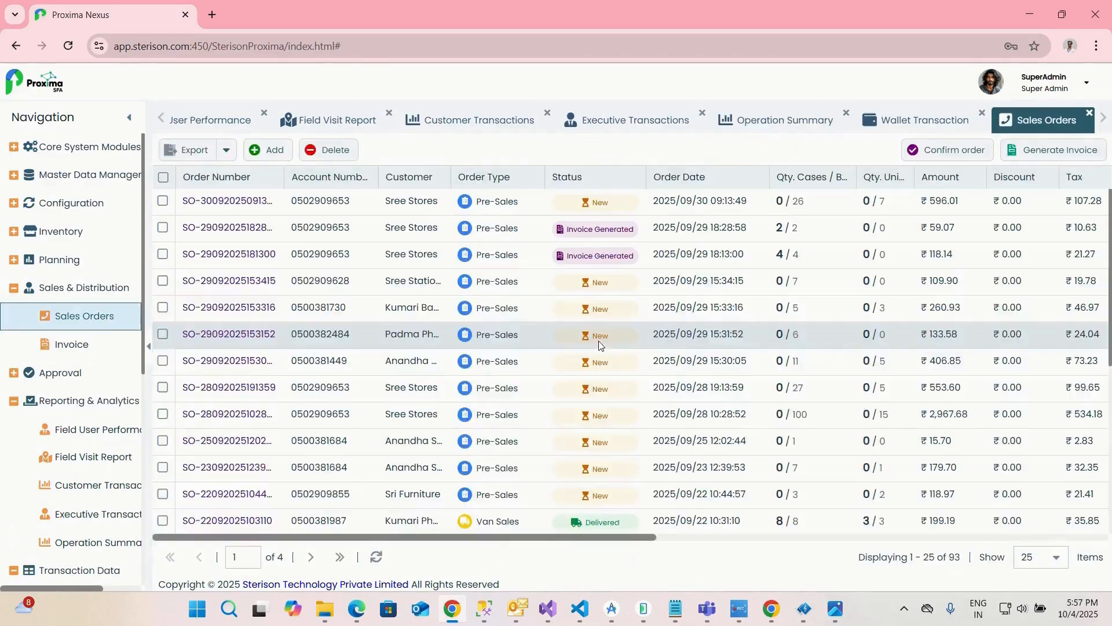
Step: Inspect a sales order's delivery history, expanding original and delivered product and crate lines
drag(511, 542, 723, 538)
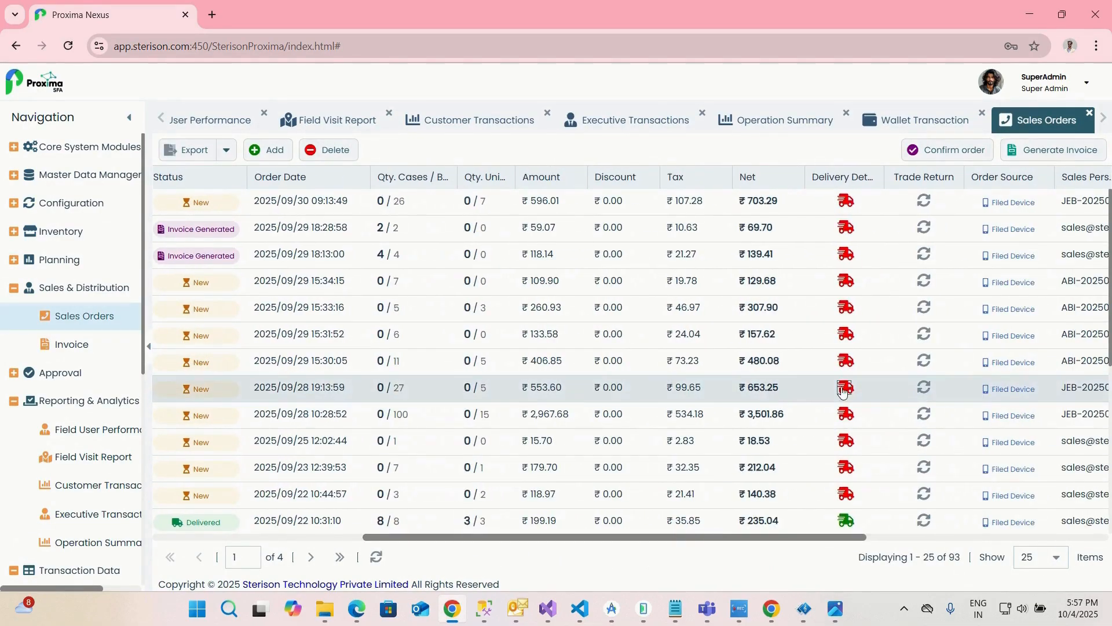
click(846, 520)
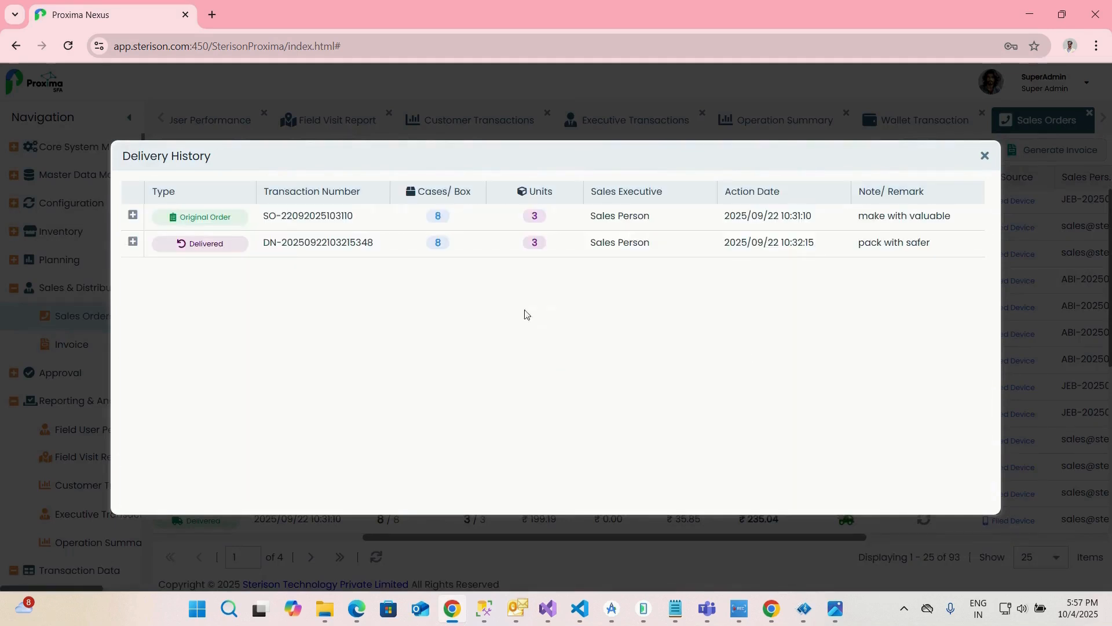
click(132, 215)
click(132, 320)
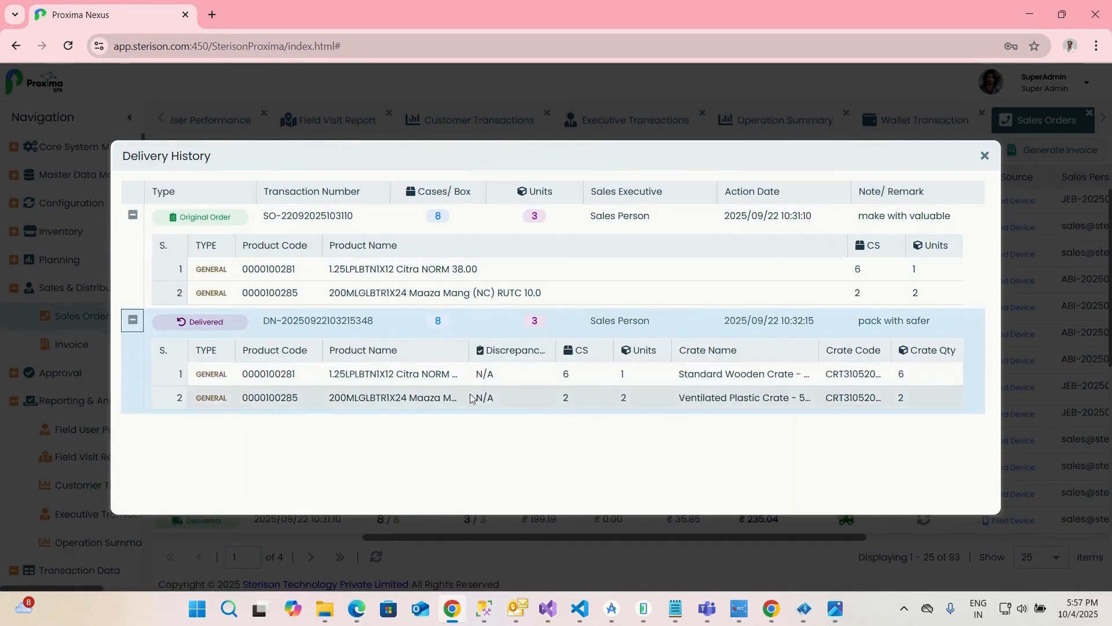
click(984, 156)
Step: Start cancelling the Anandha Bakery invoice with reason 'Customer cancelled the order', then back out
click(71, 344)
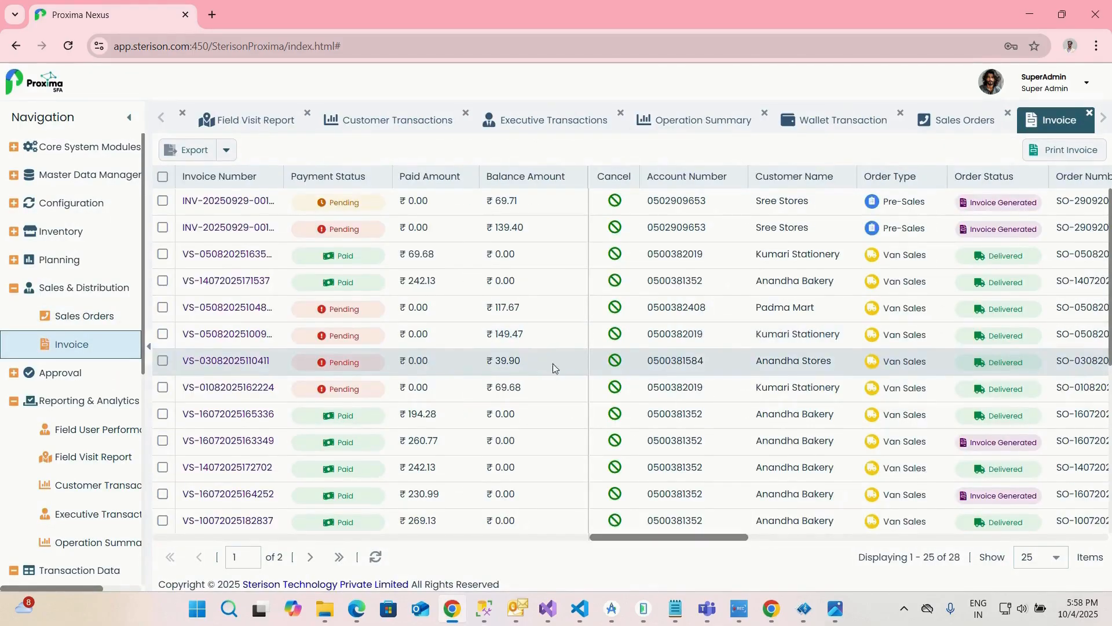
click(614, 282)
click(669, 324)
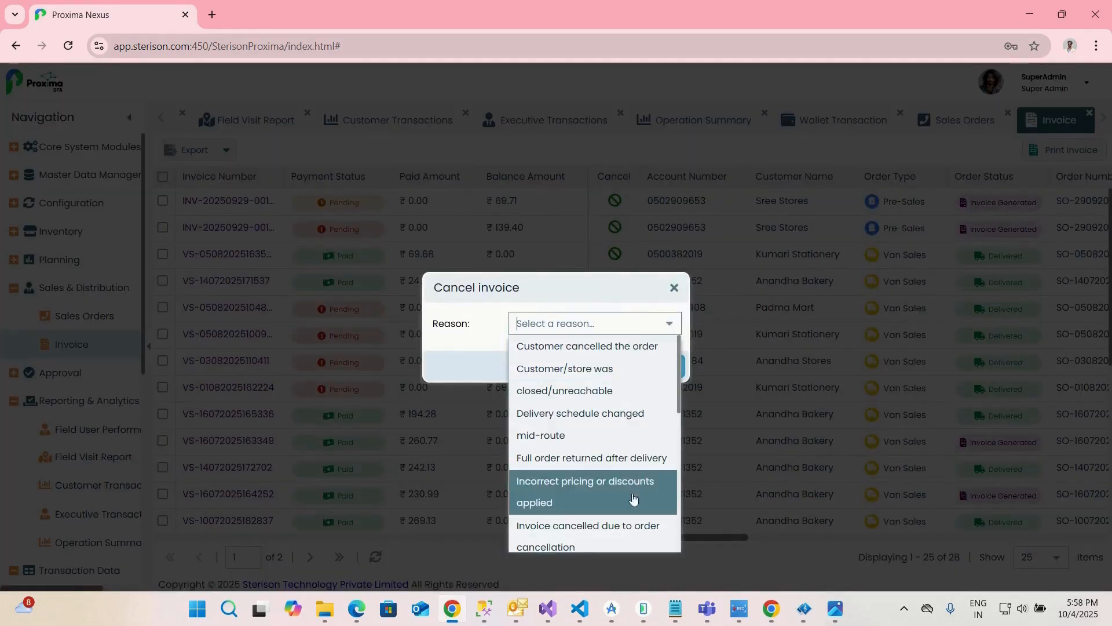
click(603, 346)
click(657, 366)
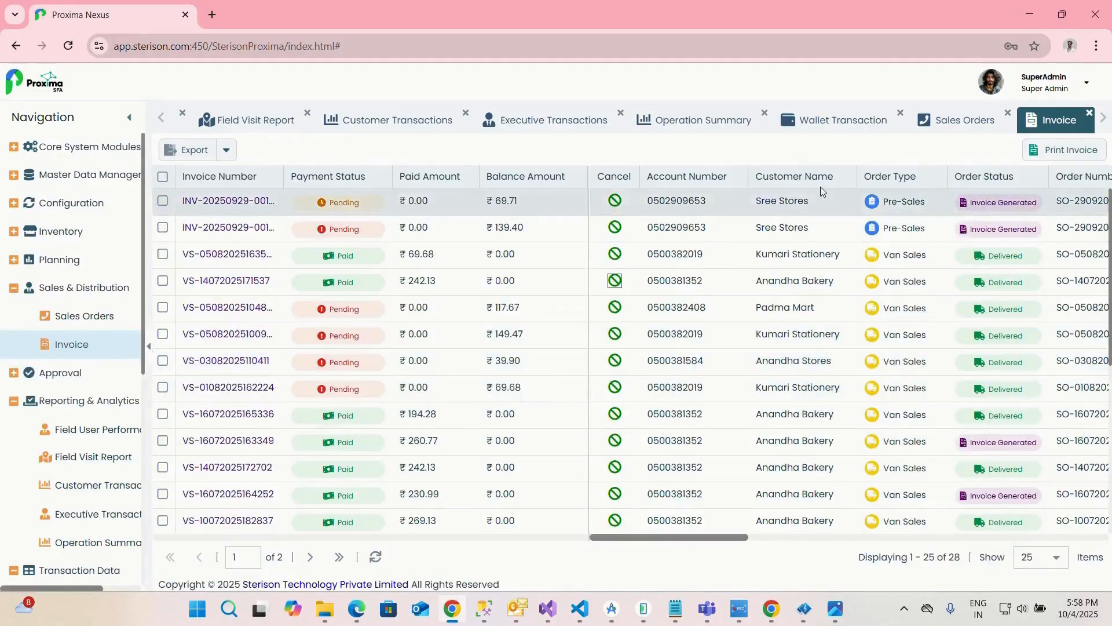
Step: Check leave management records and the stock overview grouped by truck
drag(547, 537, 588, 537)
scroll(76, 347, down, 5)
click(96, 409)
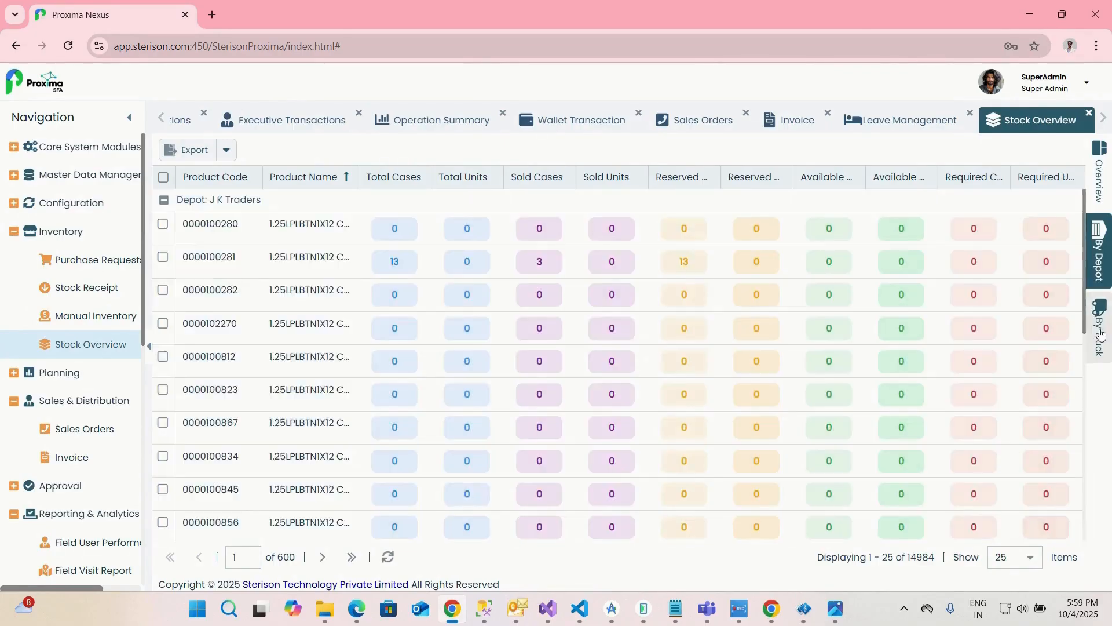
click(1101, 335)
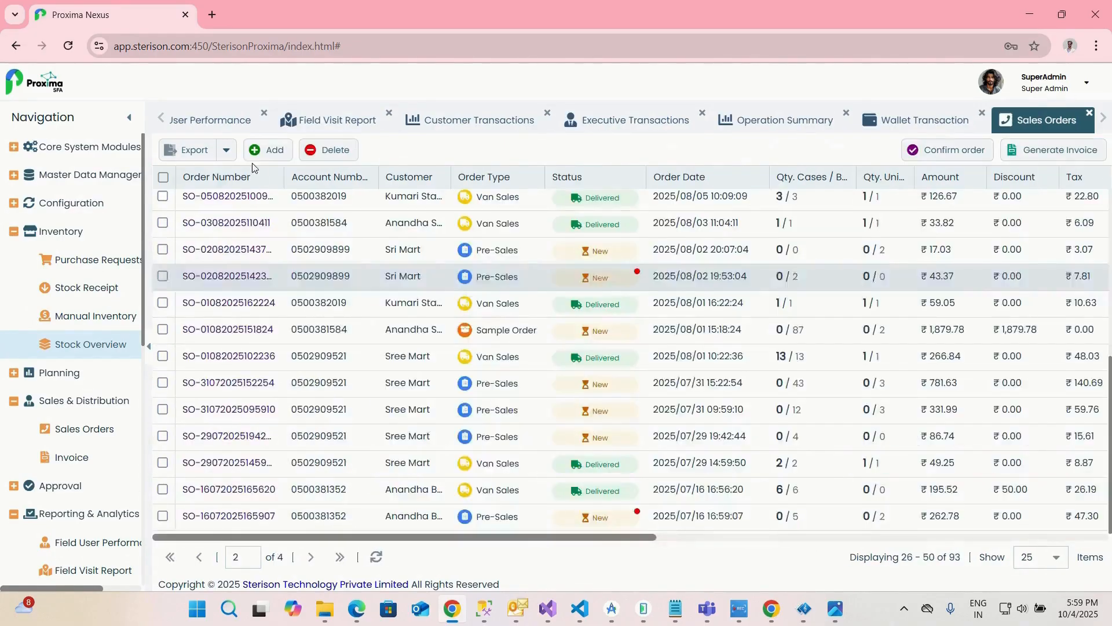
Step: Export sales orders to Excel as Order.CSV and auto-fit columns Q and R
click(226, 149)
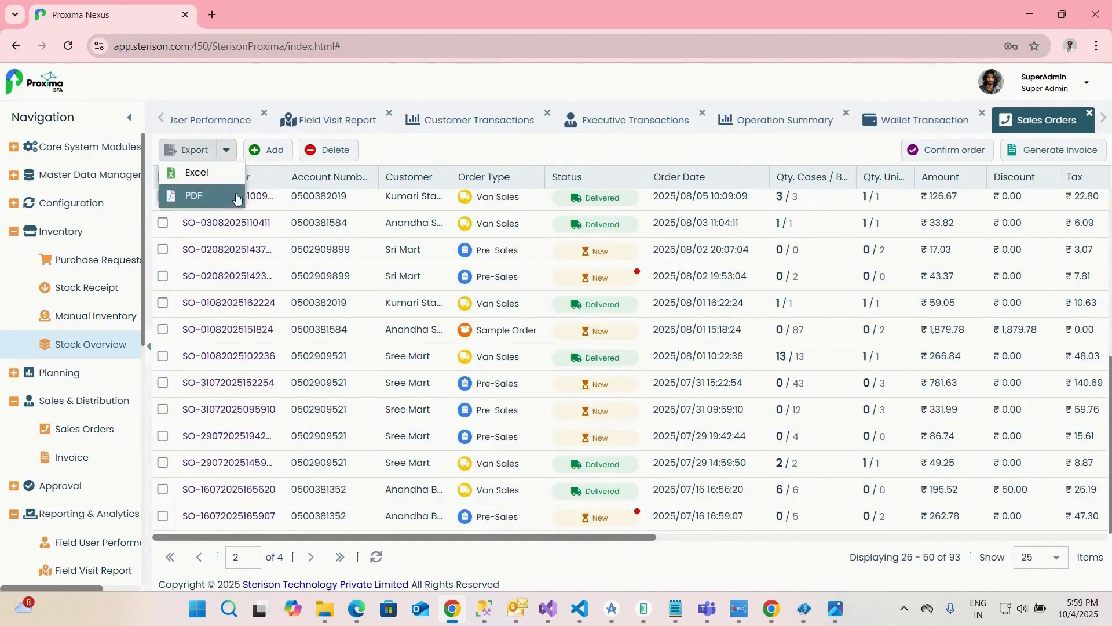
click(212, 178)
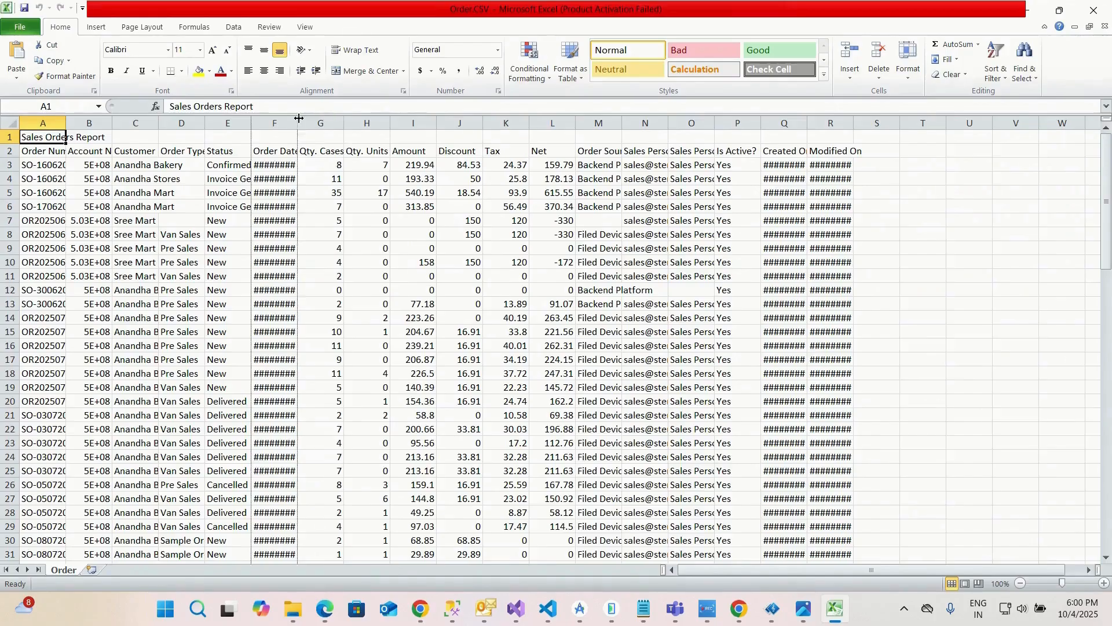
double_click(867, 130)
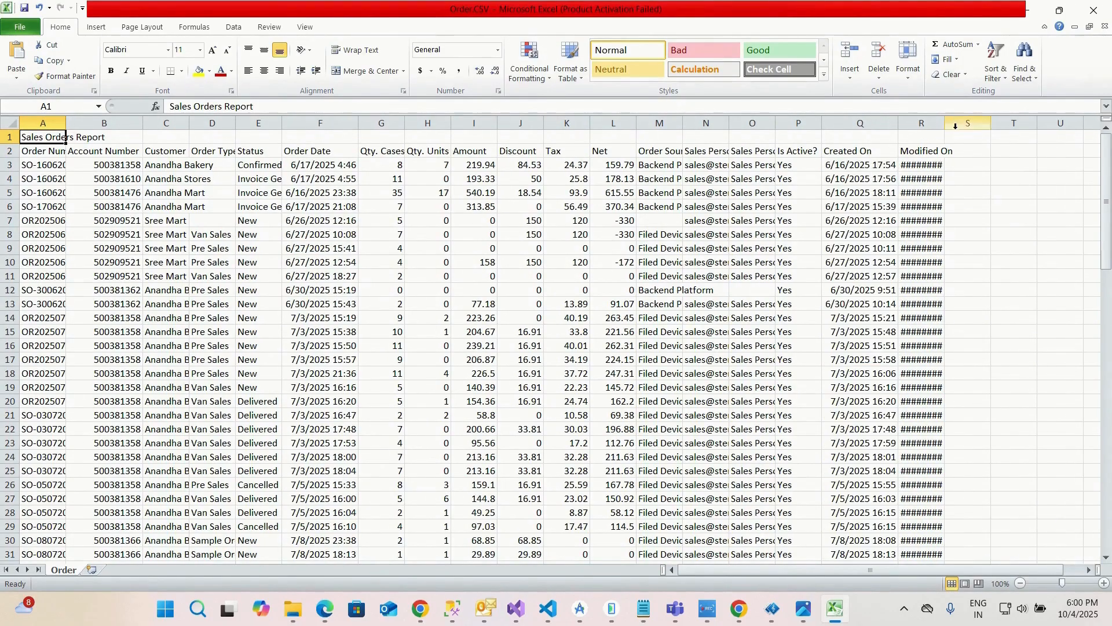
double_click(944, 122)
scroll(390, 281, down, 20)
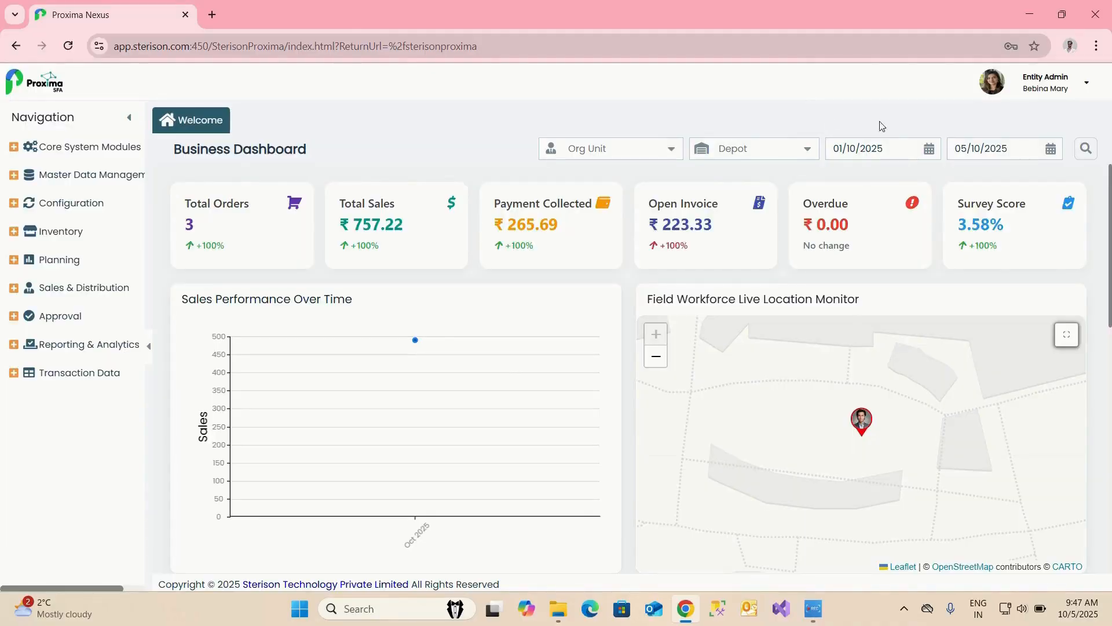
click(1086, 87)
click(1066, 107)
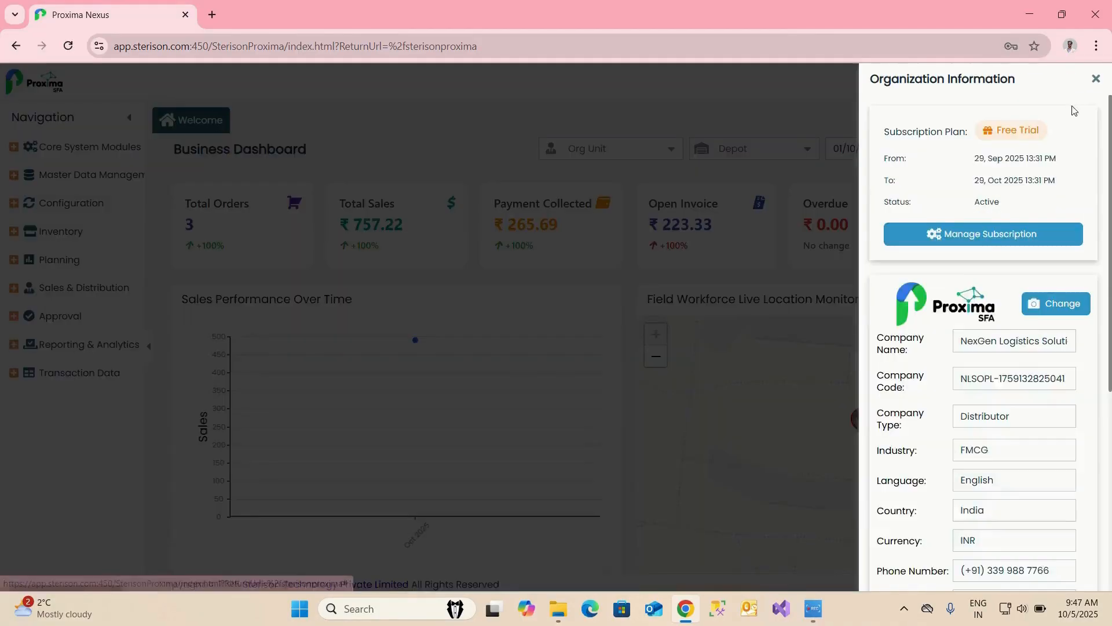
scroll(914, 352, down, 5)
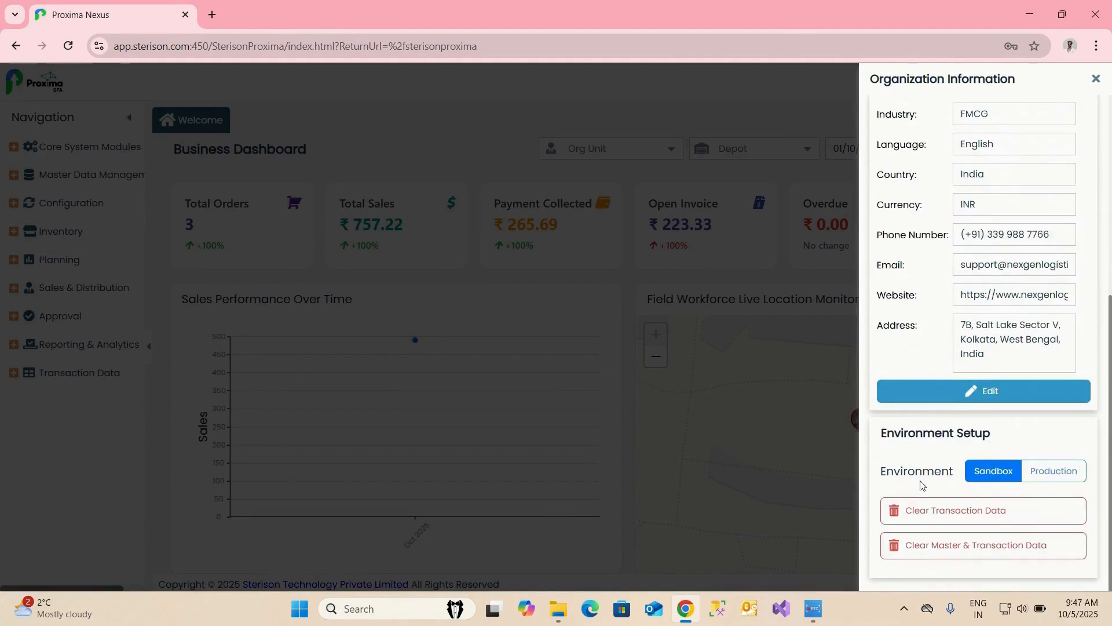
click(1065, 479)
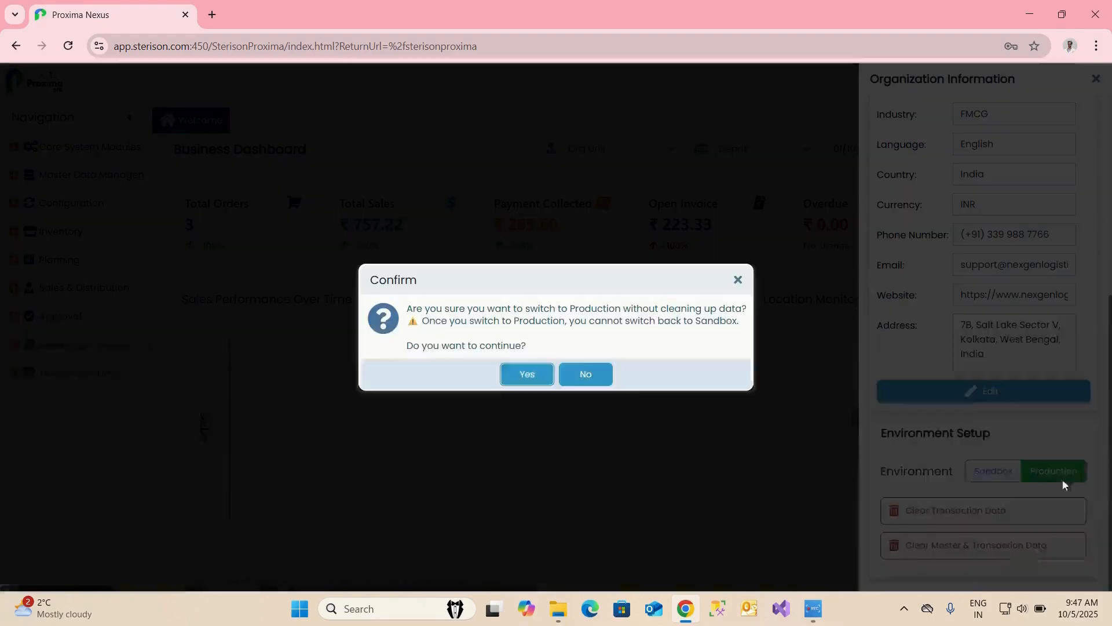
click(539, 379)
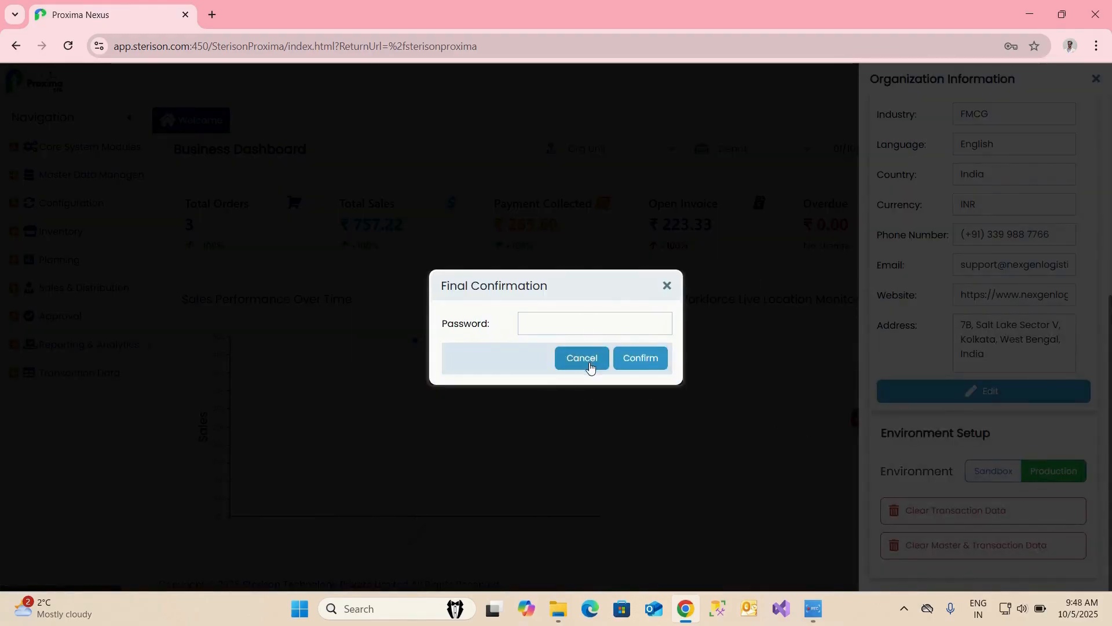
click(582, 358)
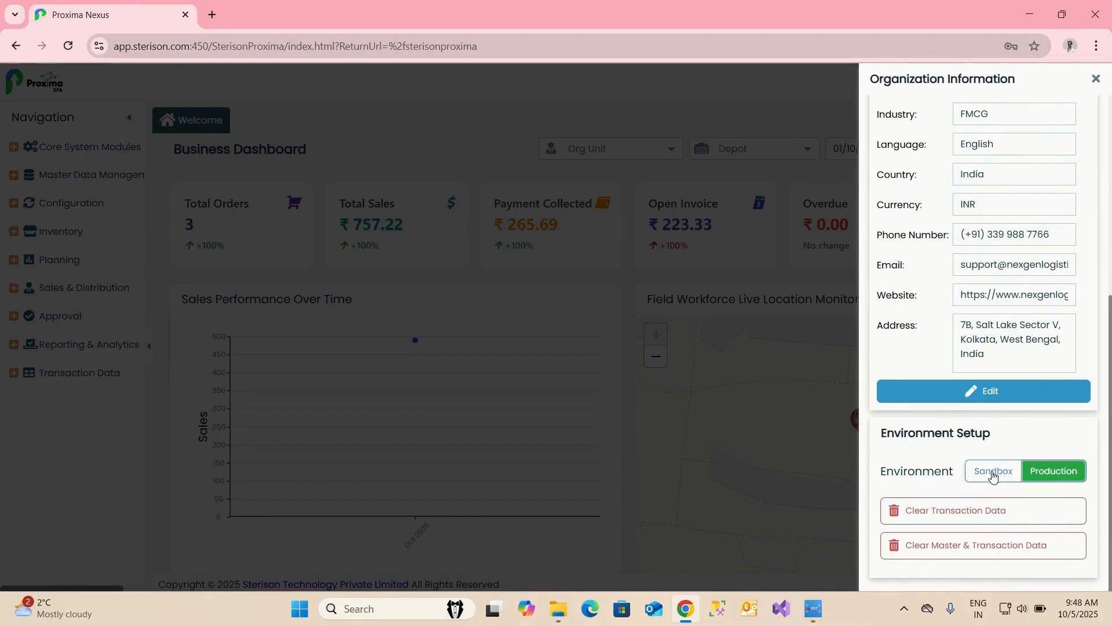
click(1052, 471)
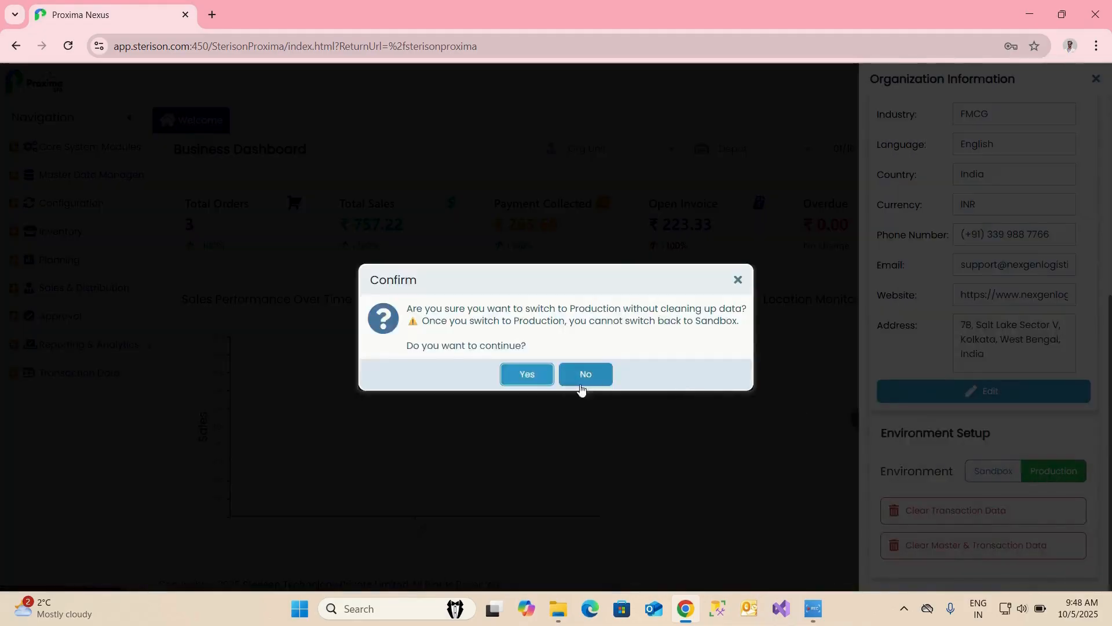
click(543, 382)
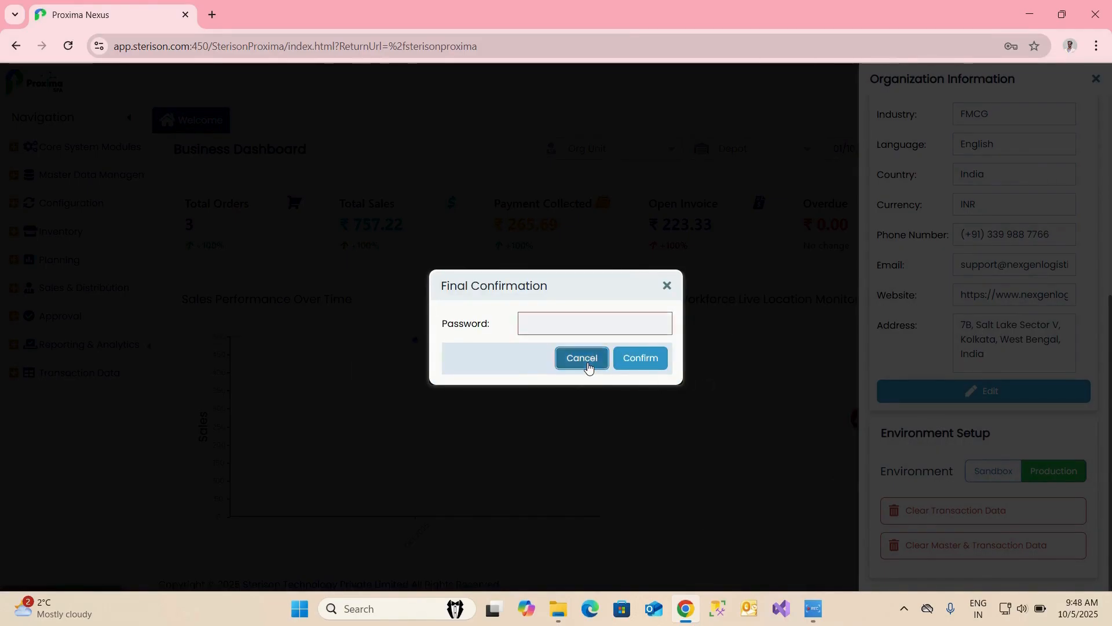
click(582, 359)
click(993, 478)
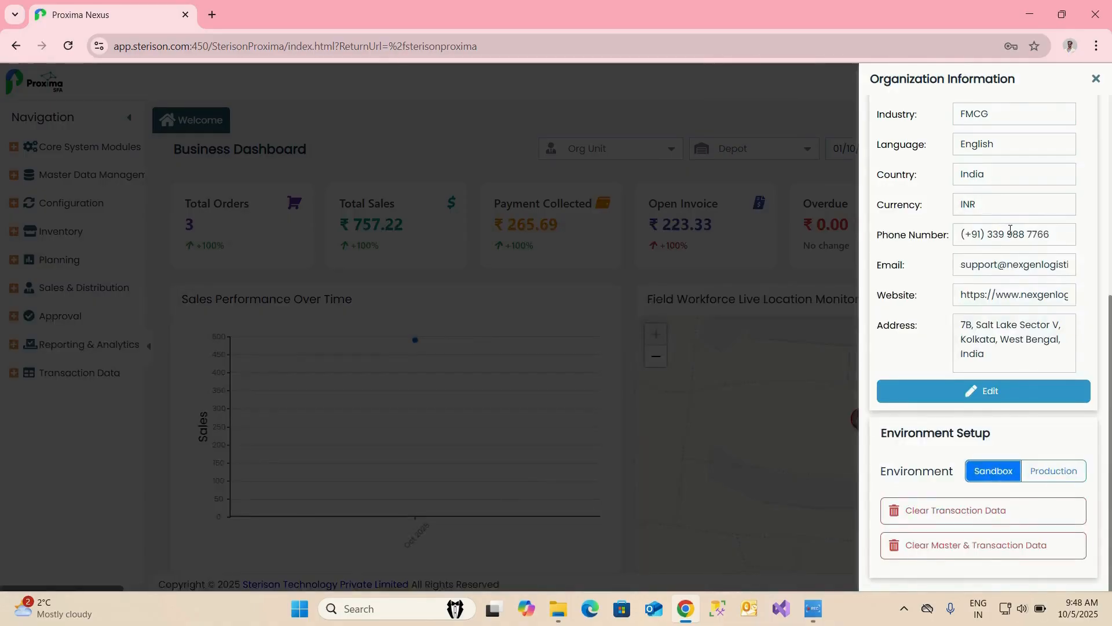
click(1096, 80)
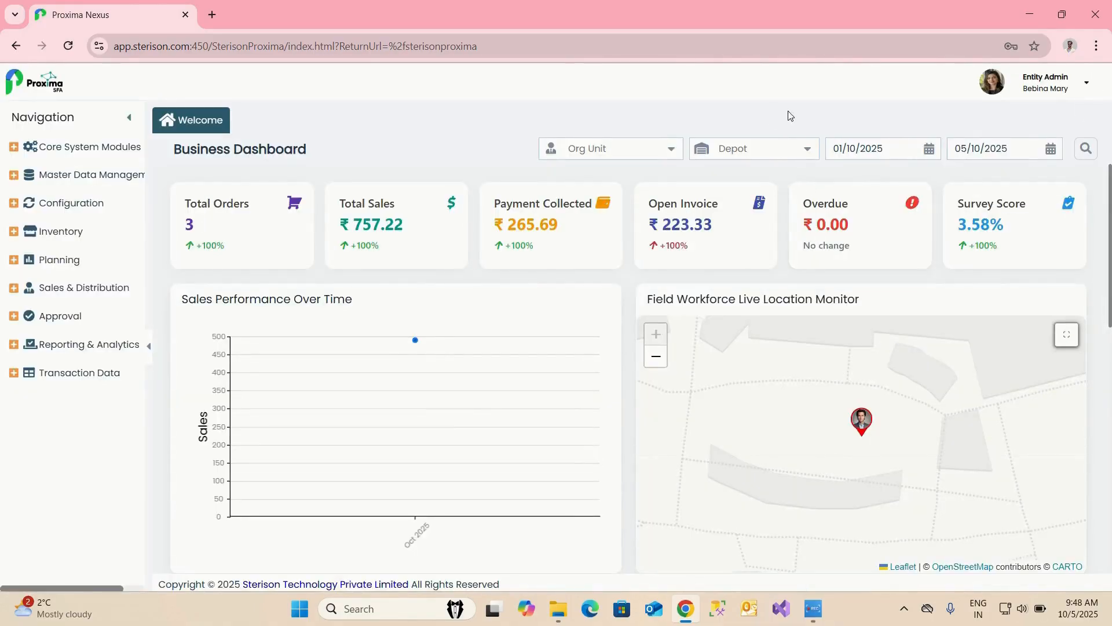
Step: Go to the organization settings' subscription plans to review the licenses in the cart
click(1089, 85)
click(1051, 105)
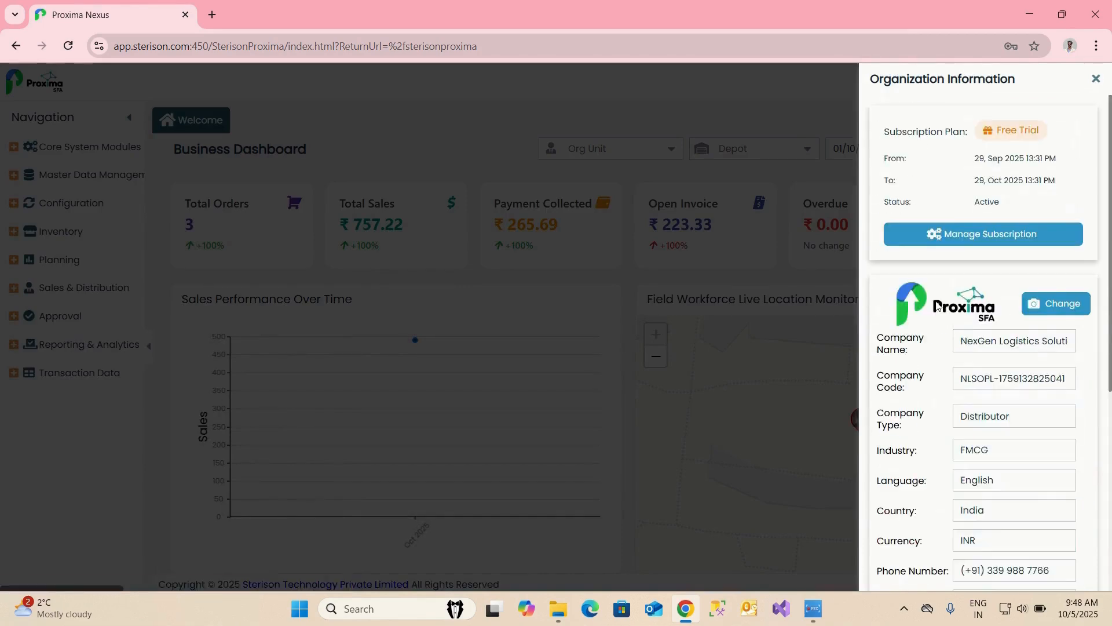
click(976, 234)
scroll(394, 364, down, 1)
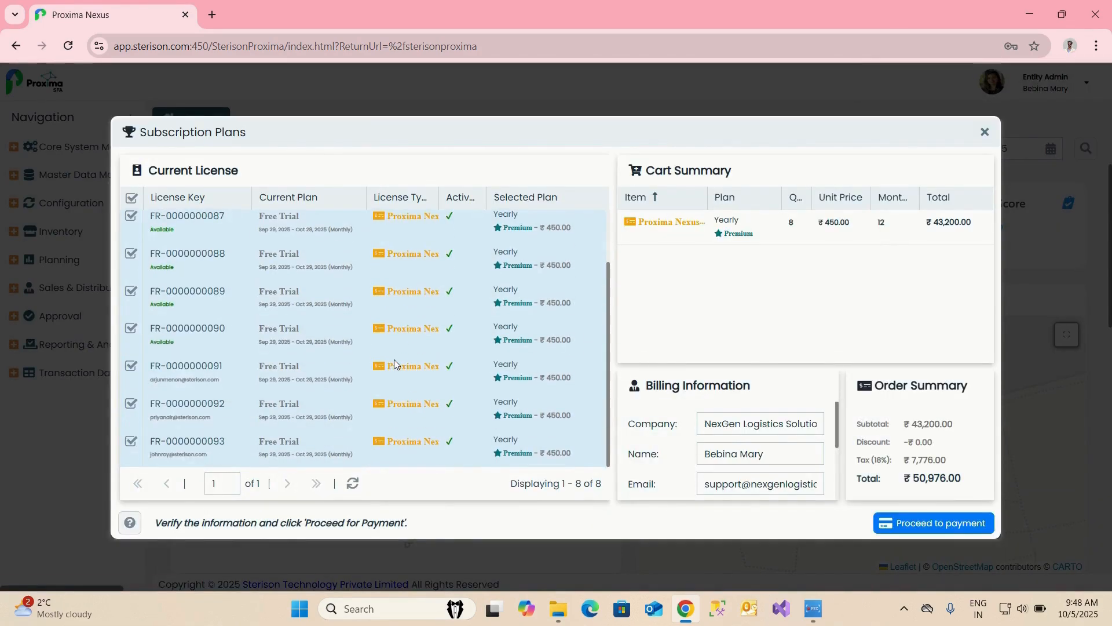
scroll(394, 359, up, 2)
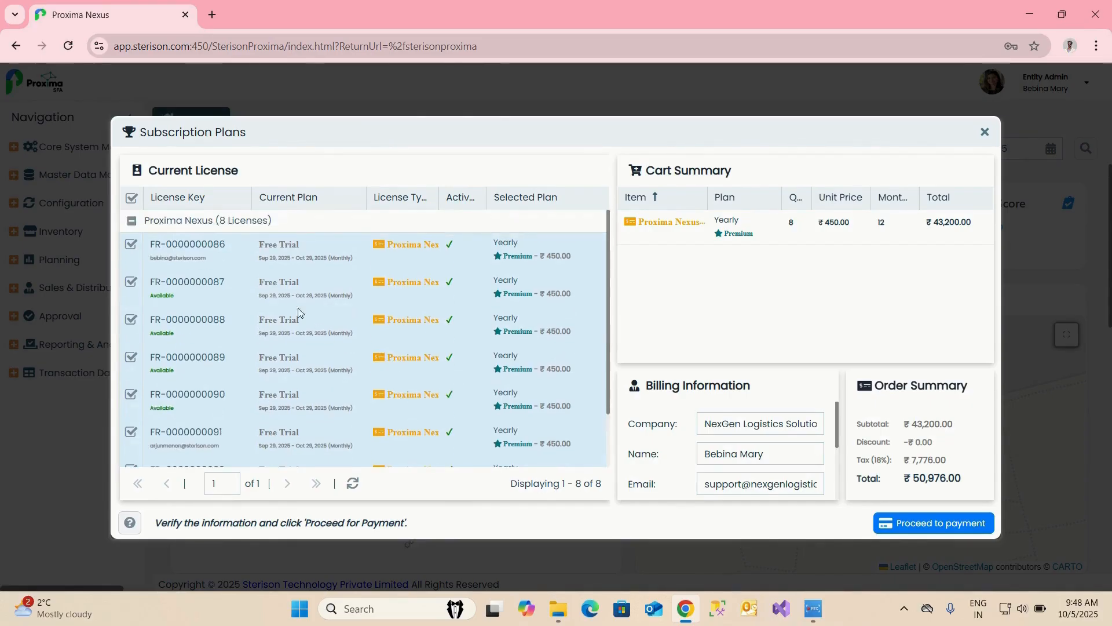
scroll(290, 300, down, 1)
scroll(280, 348, up, 1)
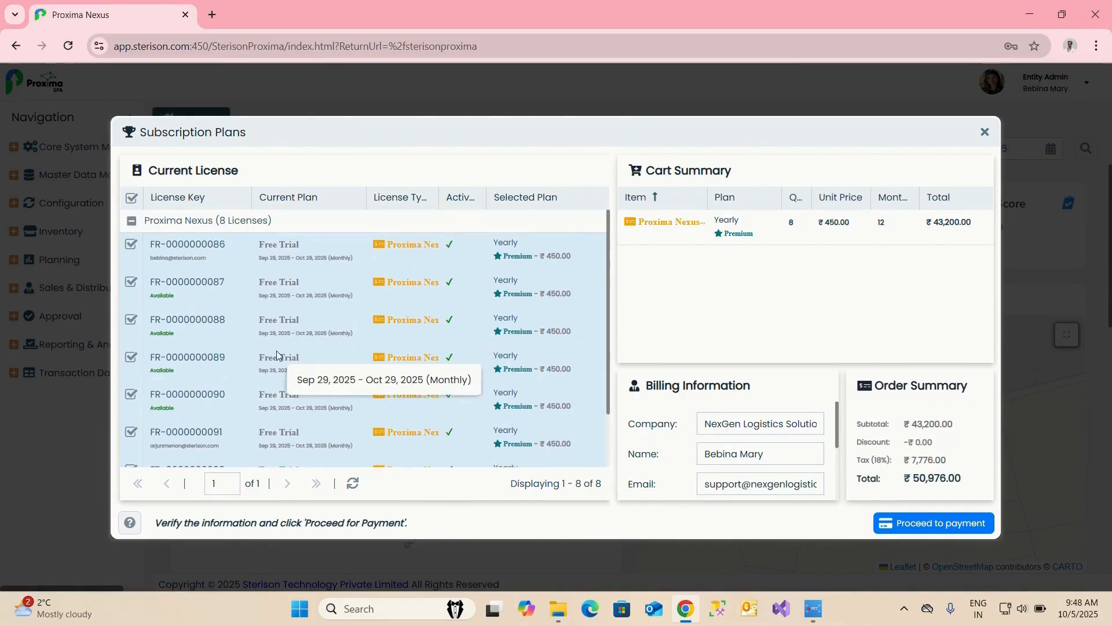
Step: Uncheck four licenses so the cart holds 4 yearly Premium licenses totalling ₹25,488
click(131, 282)
click(131, 320)
click(131, 357)
click(131, 394)
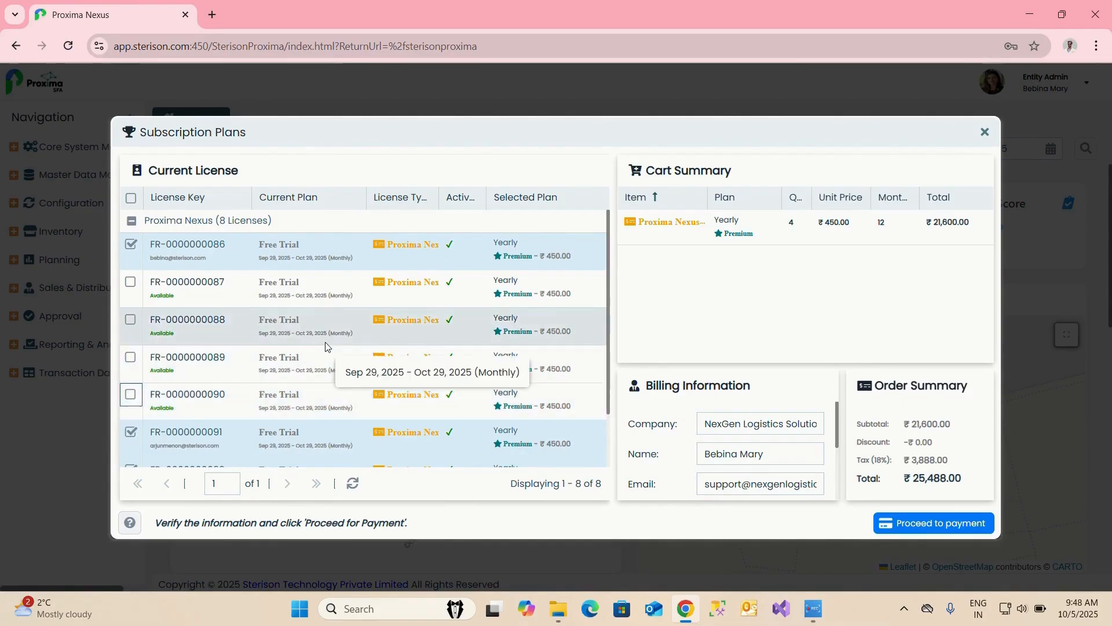
scroll(334, 361, down, 1)
scroll(501, 419, up, 2)
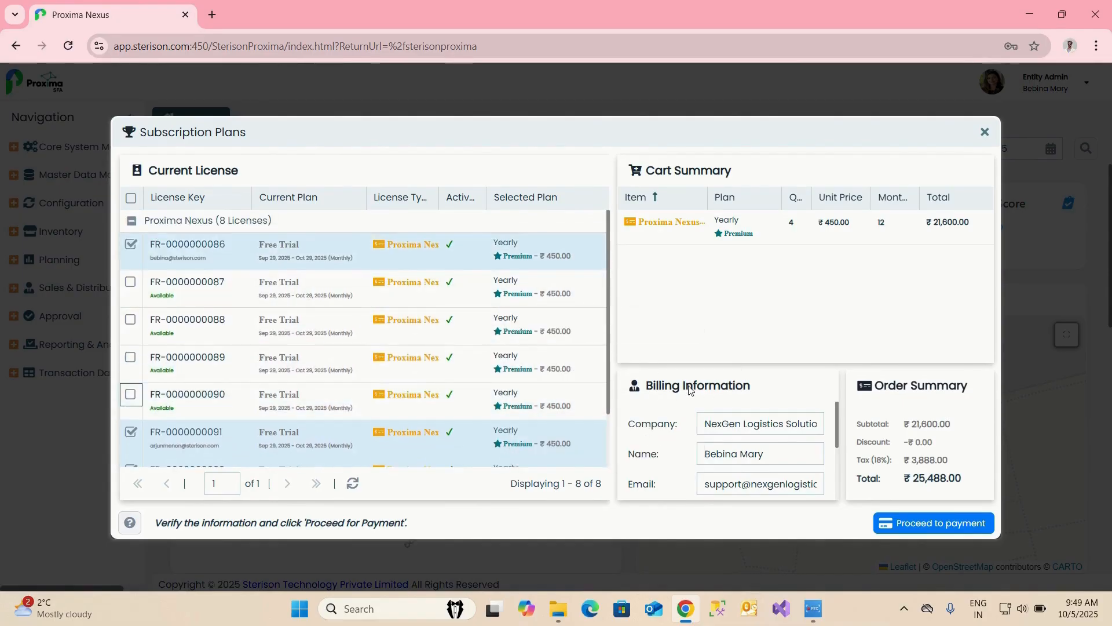
Step: Start payment, then cancel the Razorpay checkout and acknowledge the Payment Failed message
click(920, 521)
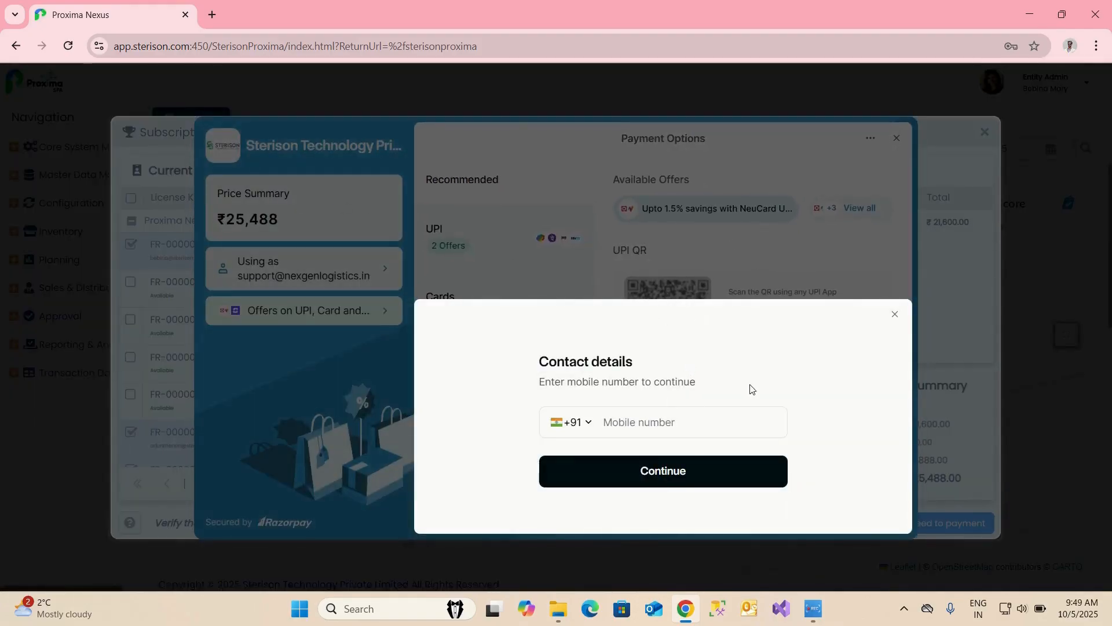
click(895, 314)
click(682, 504)
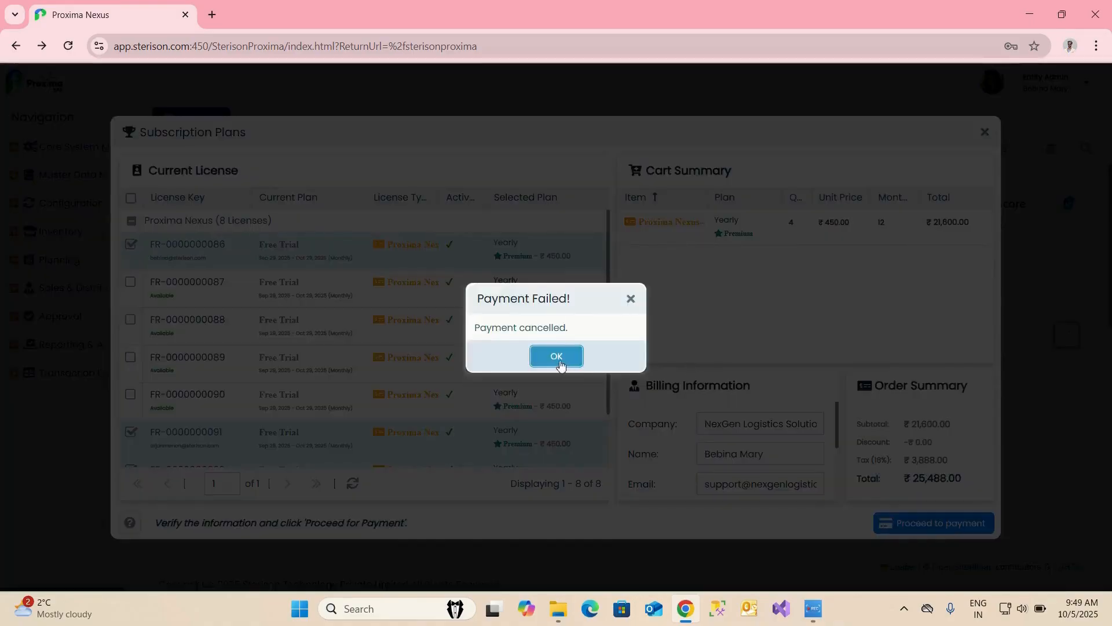
click(557, 356)
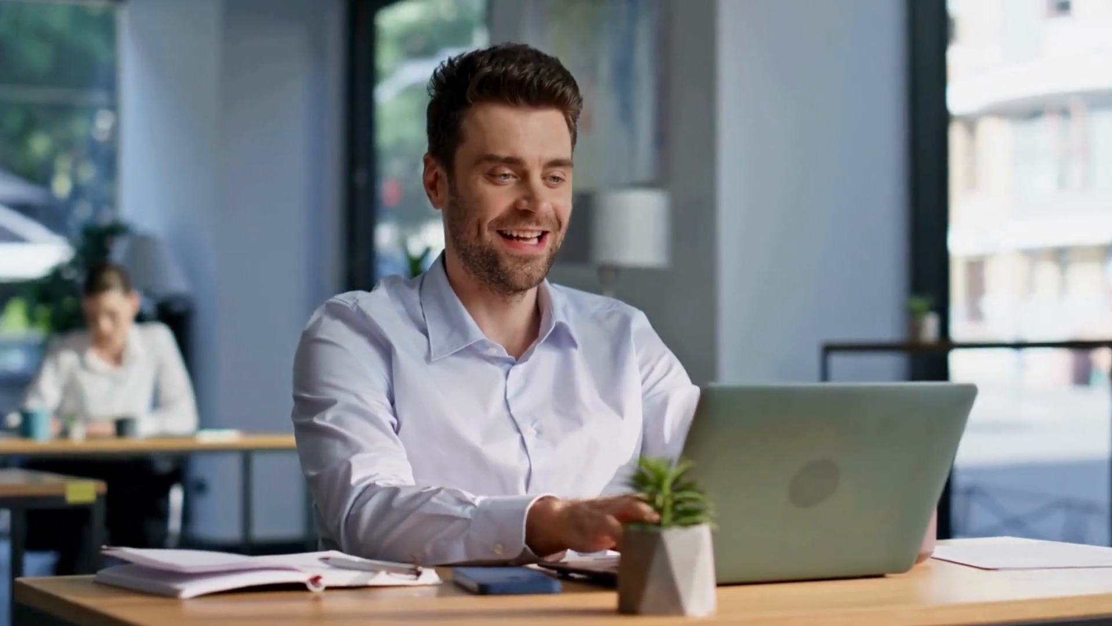